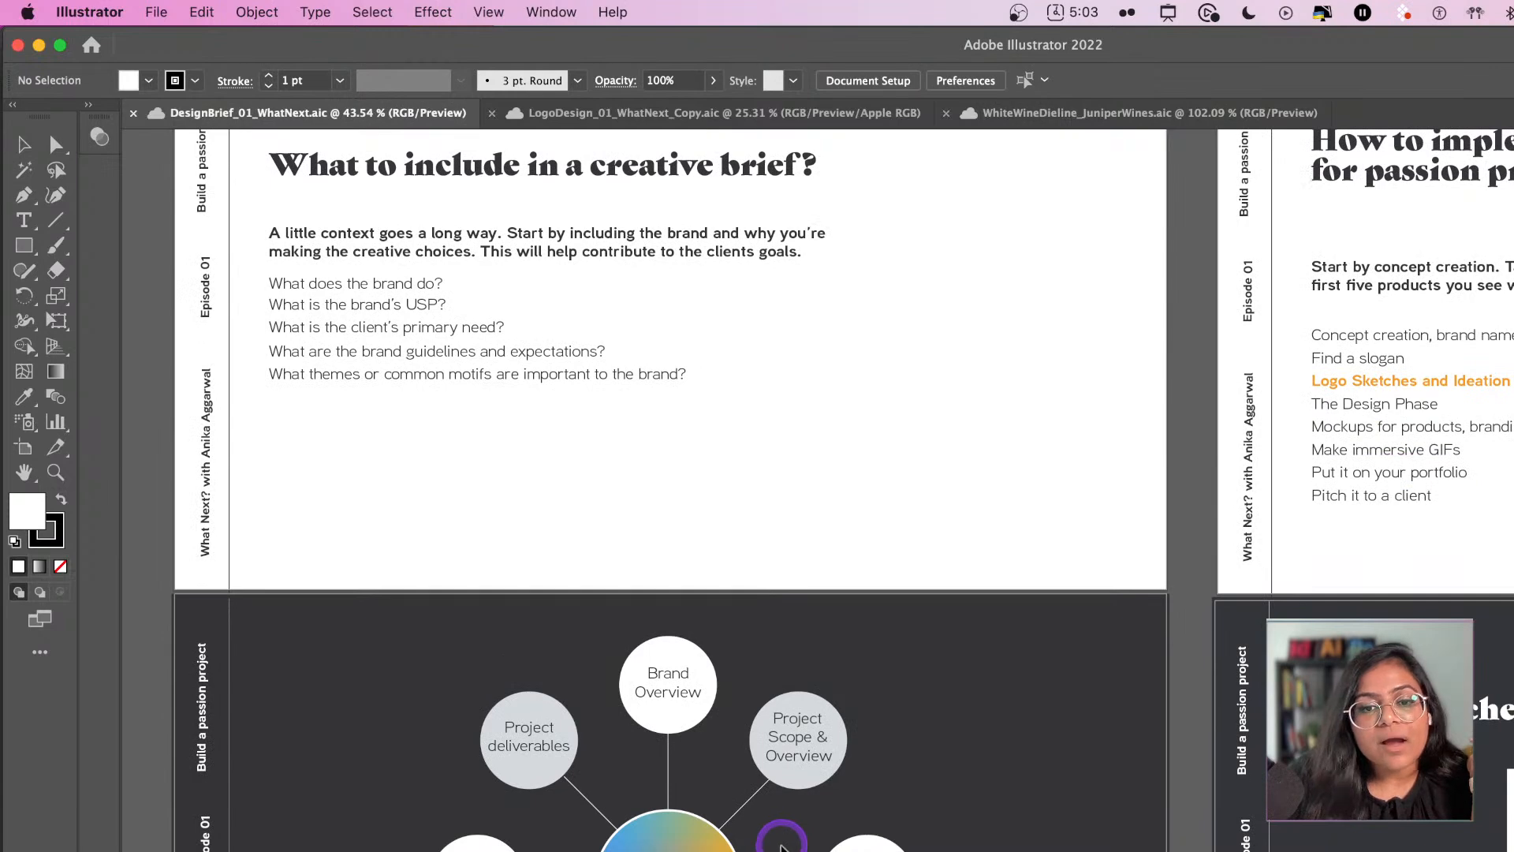
- Review the Design Brief diagram artboard and the strategy and Logo Sketches and Ideation artboards beside it
scroll(780, 846, down, 3)
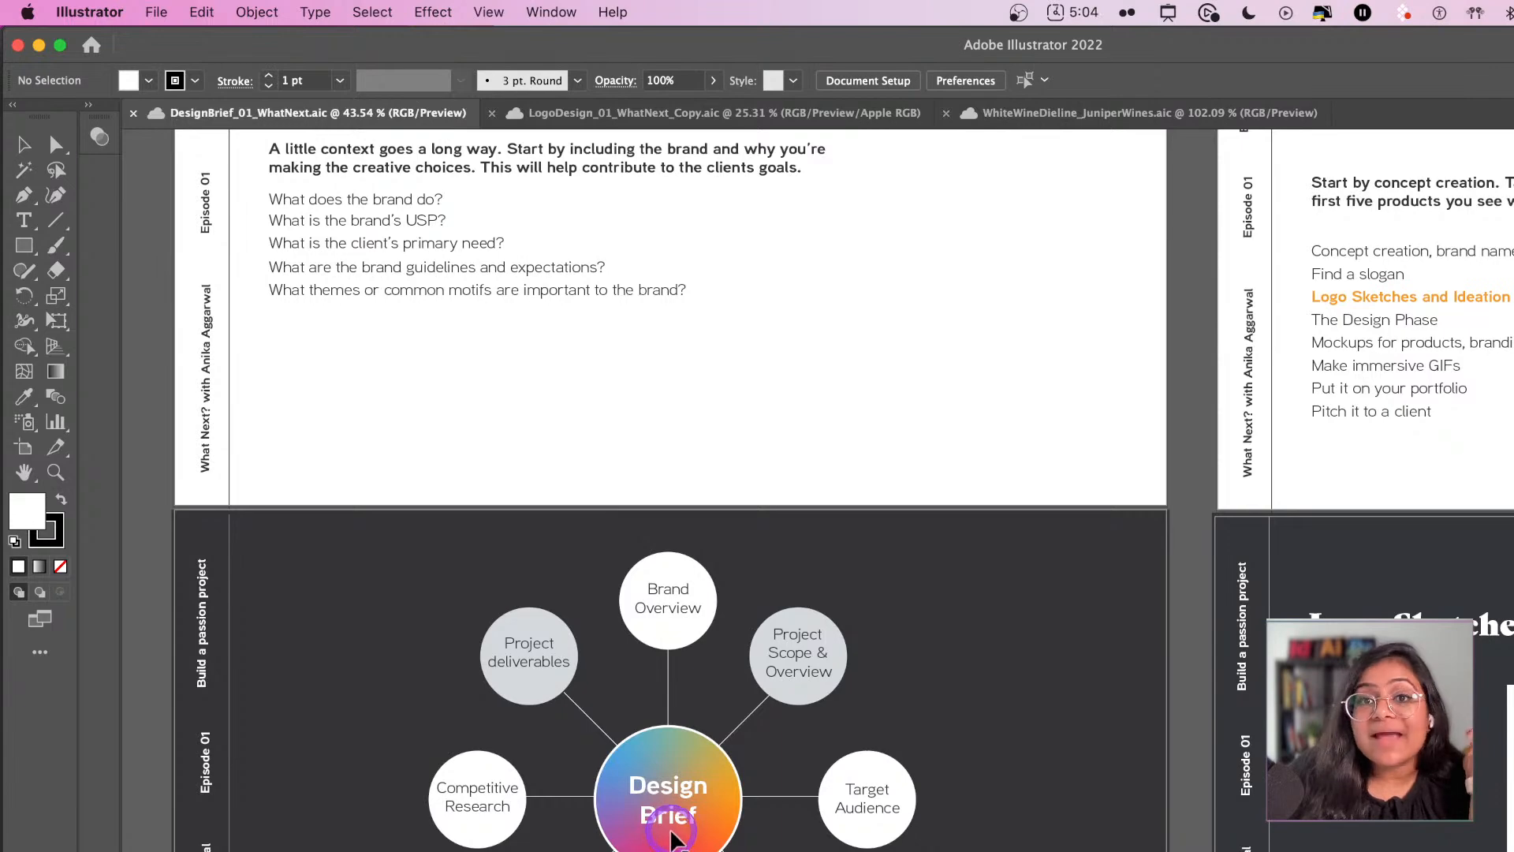
scroll(654, 795, down, 5)
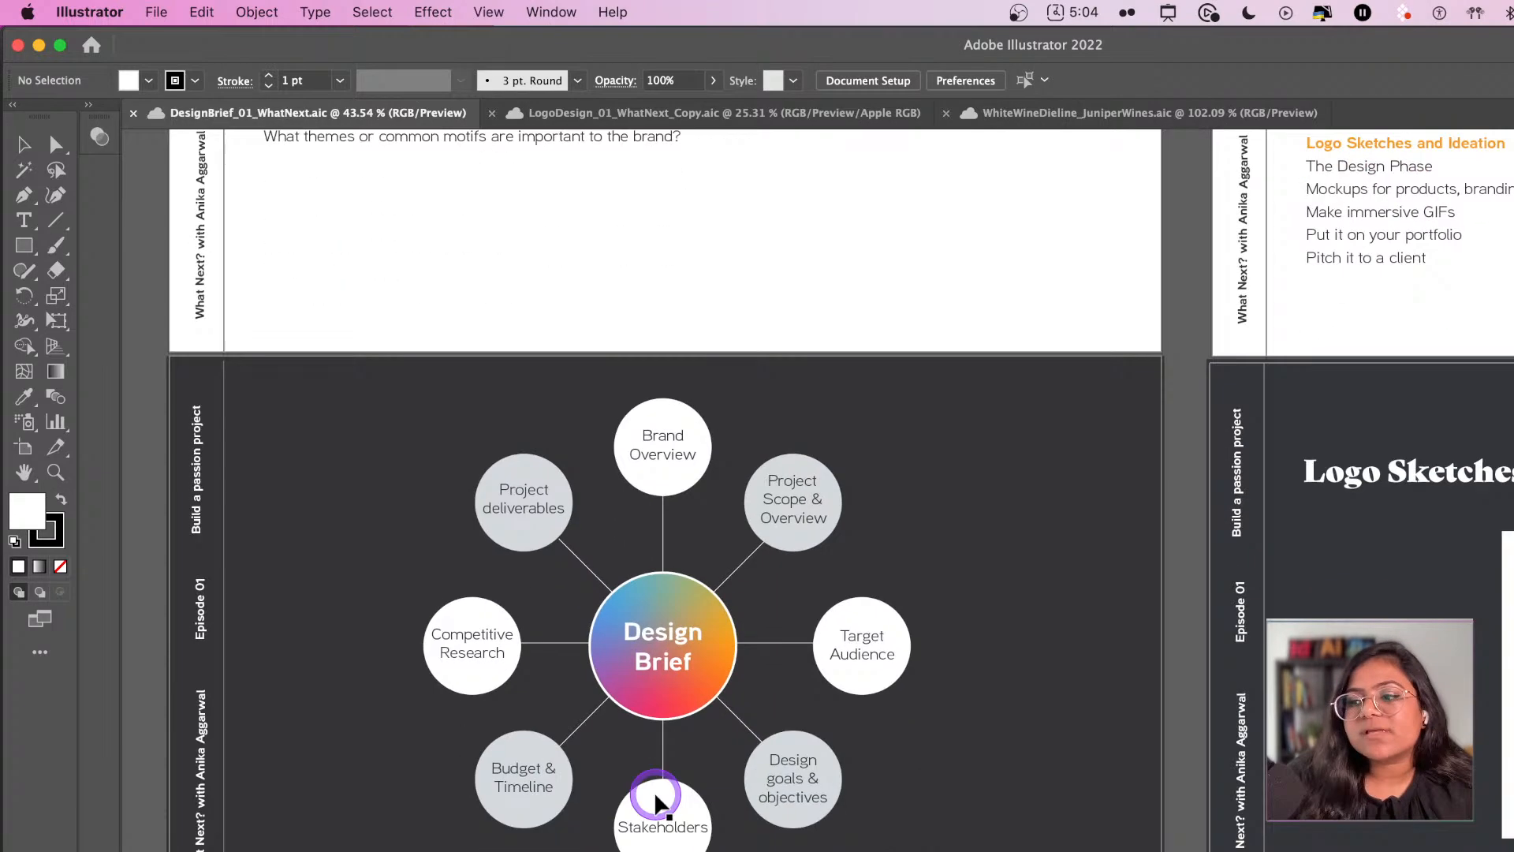
scroll(654, 796, down, 2)
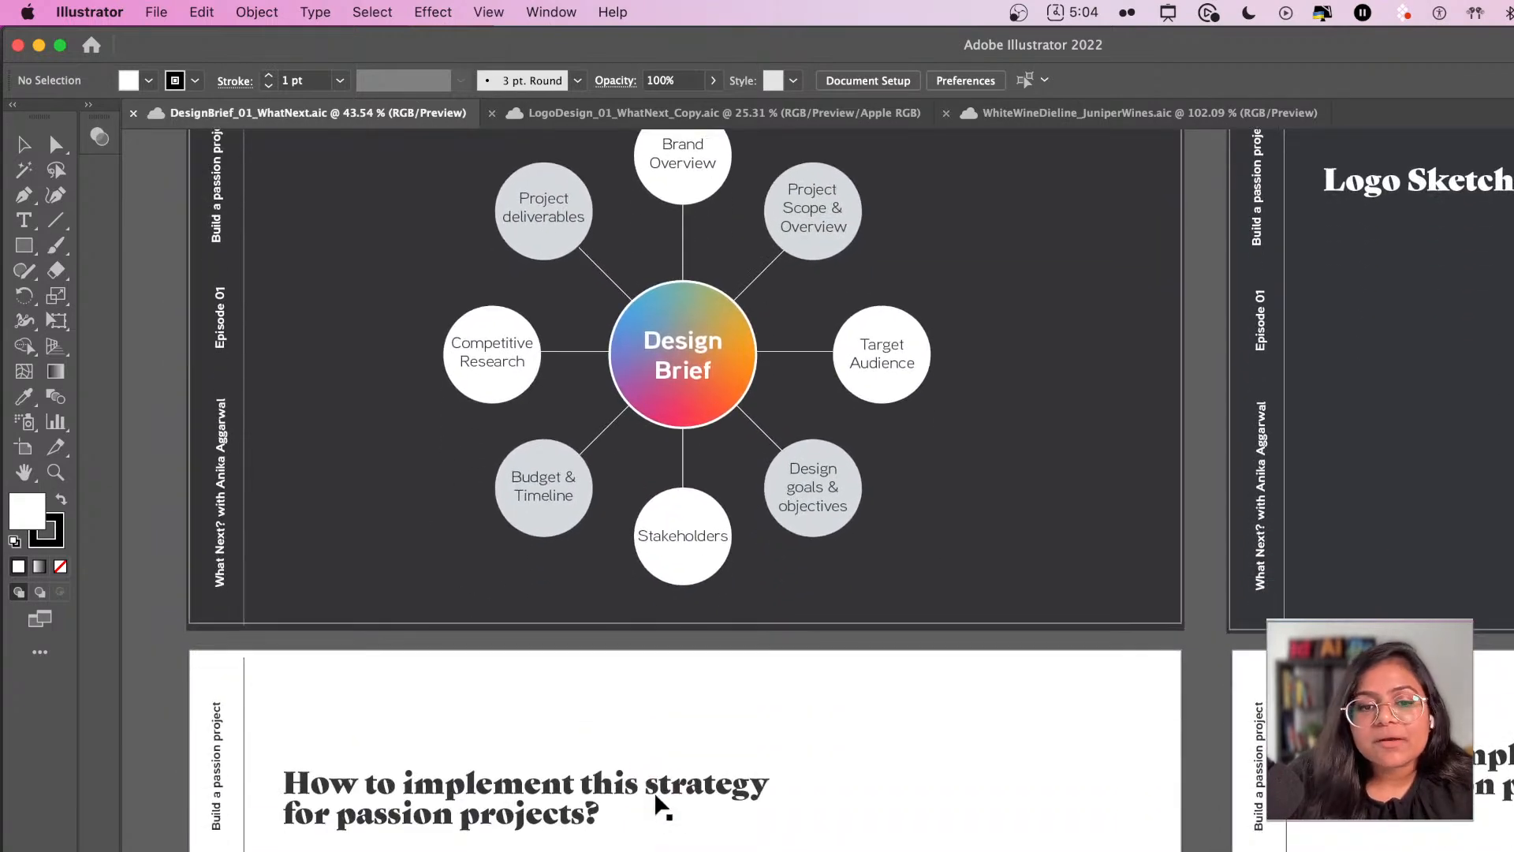
scroll(656, 796, down, 2)
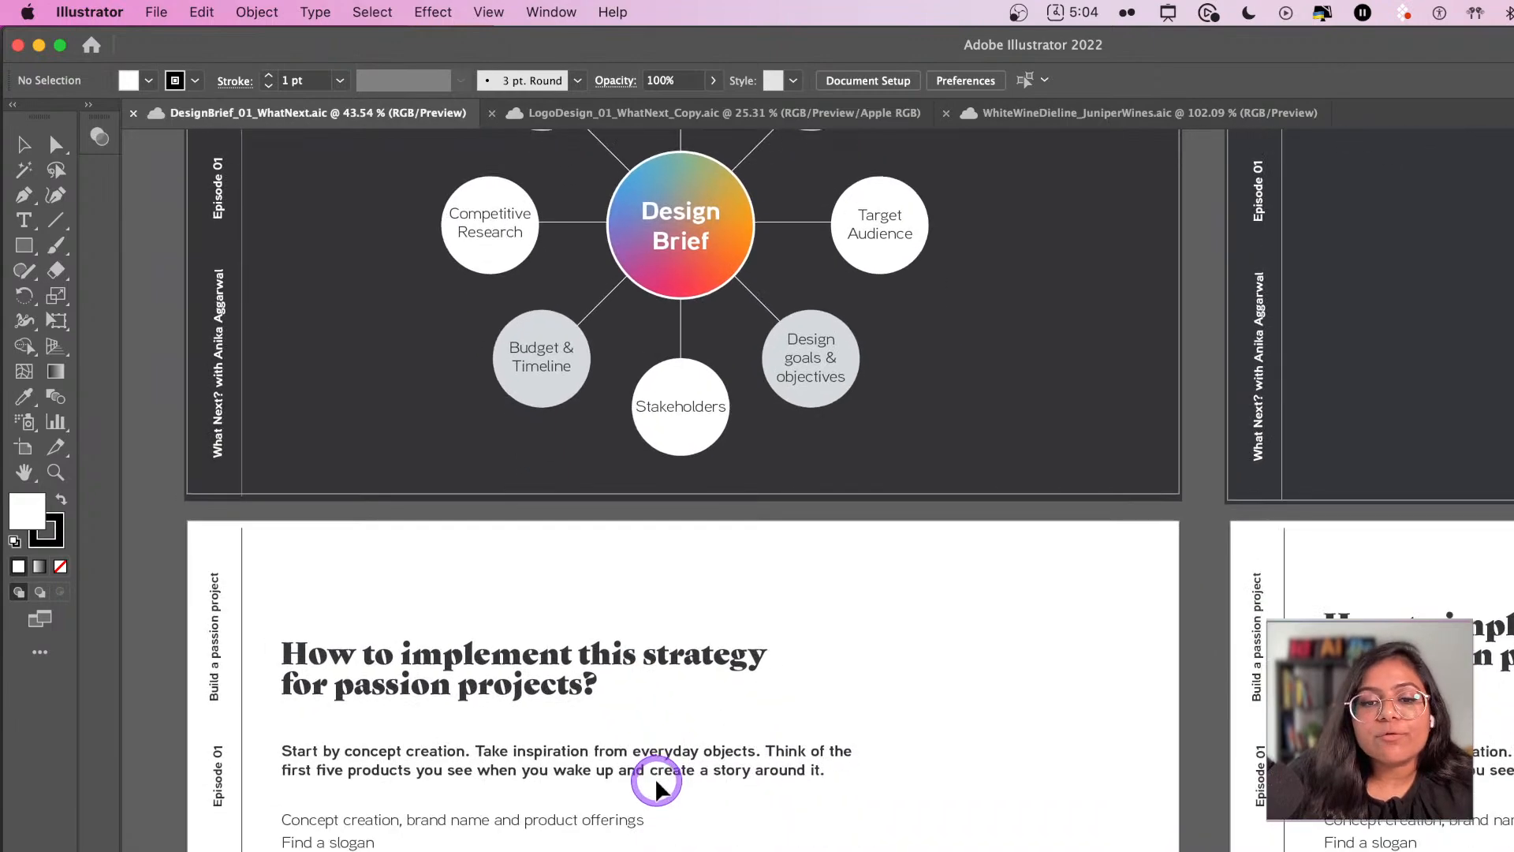
scroll(617, 771, down, 2)
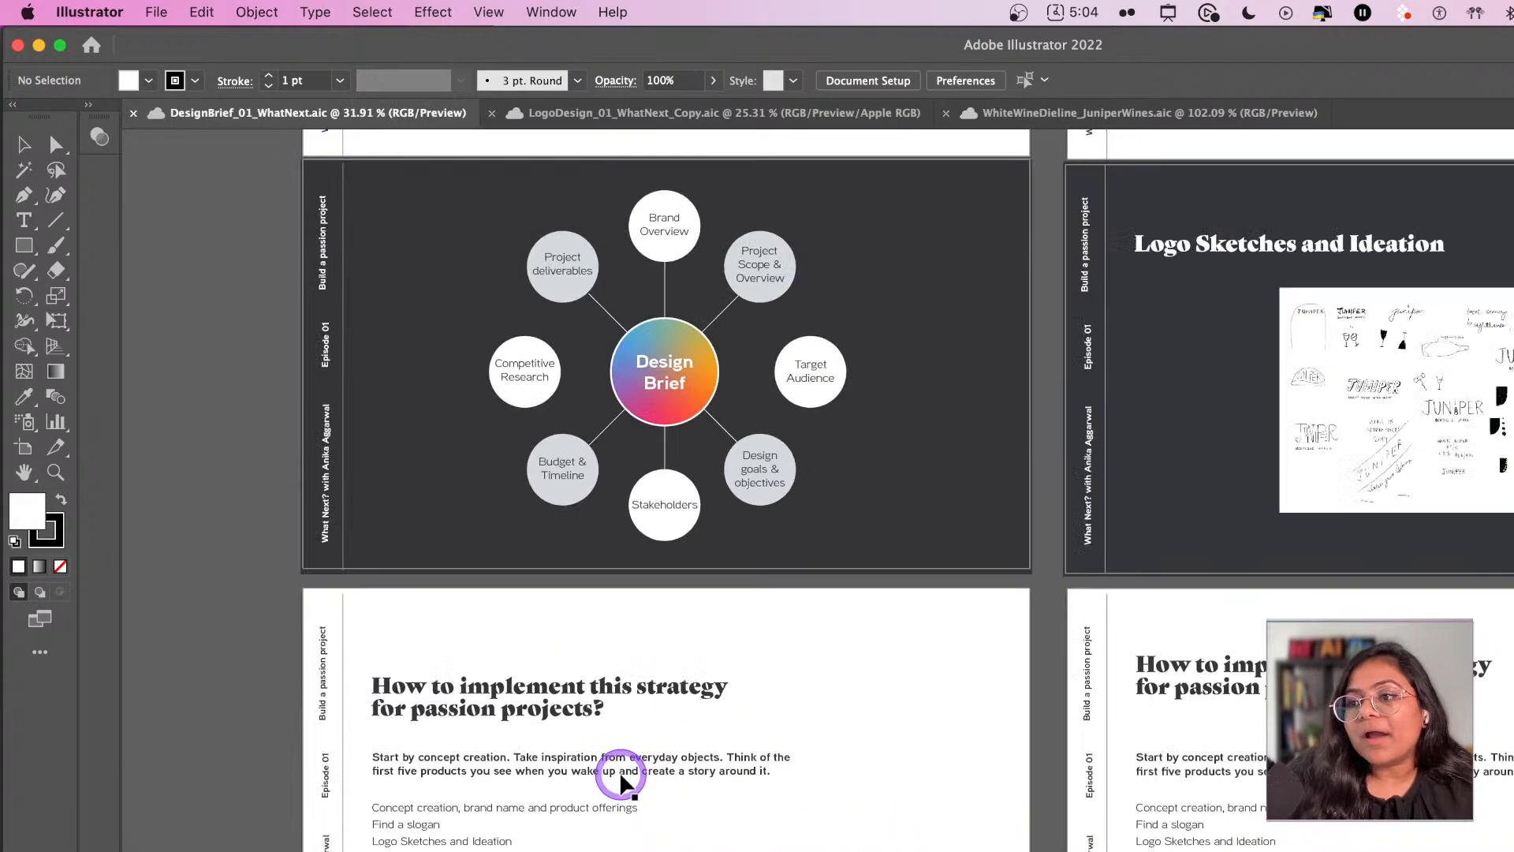
scroll(619, 771, right, 10)
scroll(618, 772, up, 4)
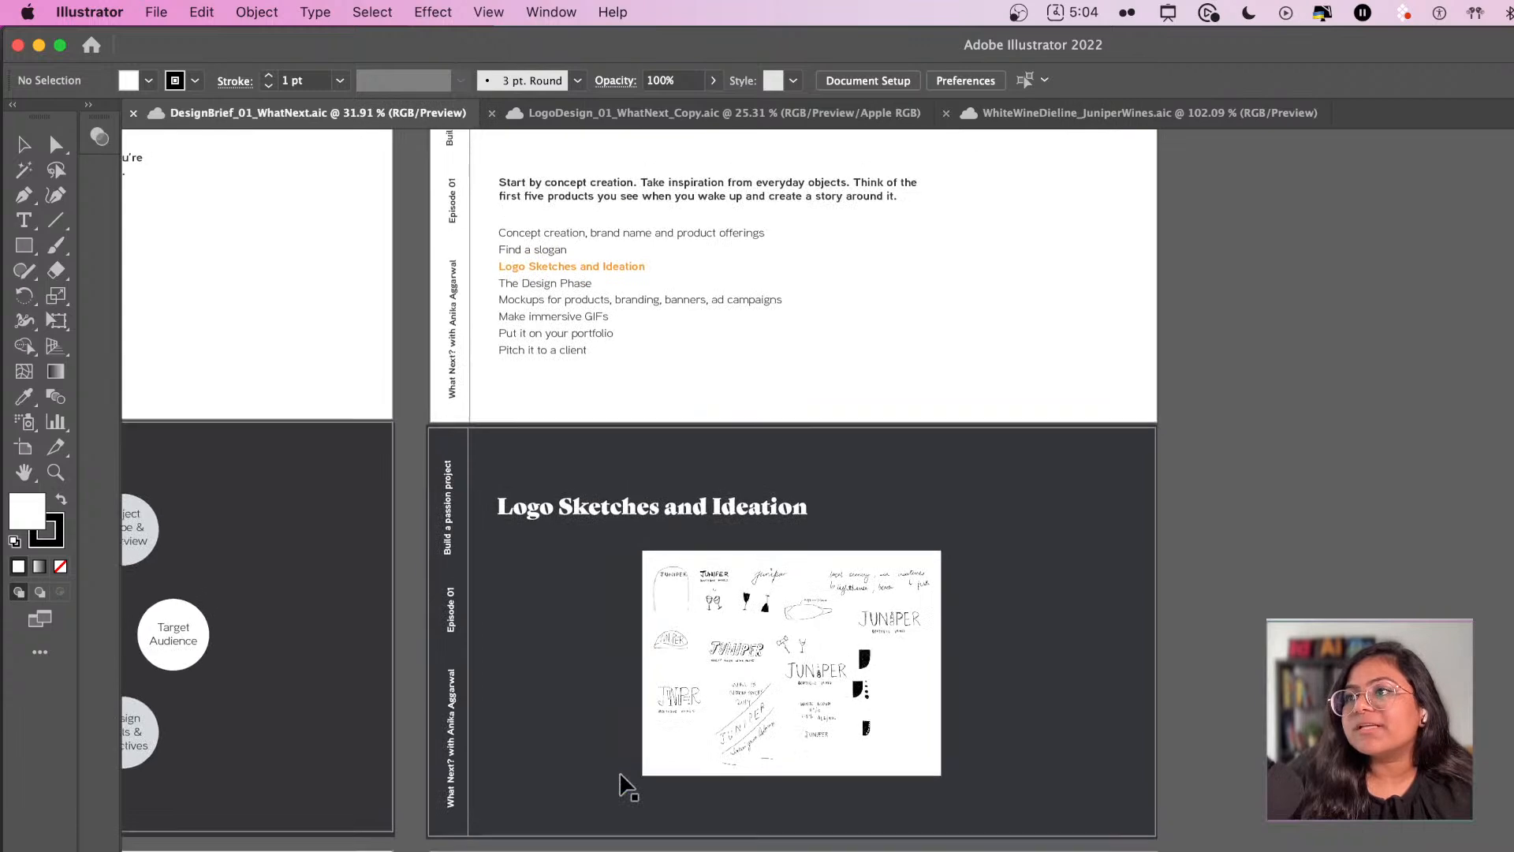
scroll(671, 785, right, 3)
scroll(670, 785, up, 3)
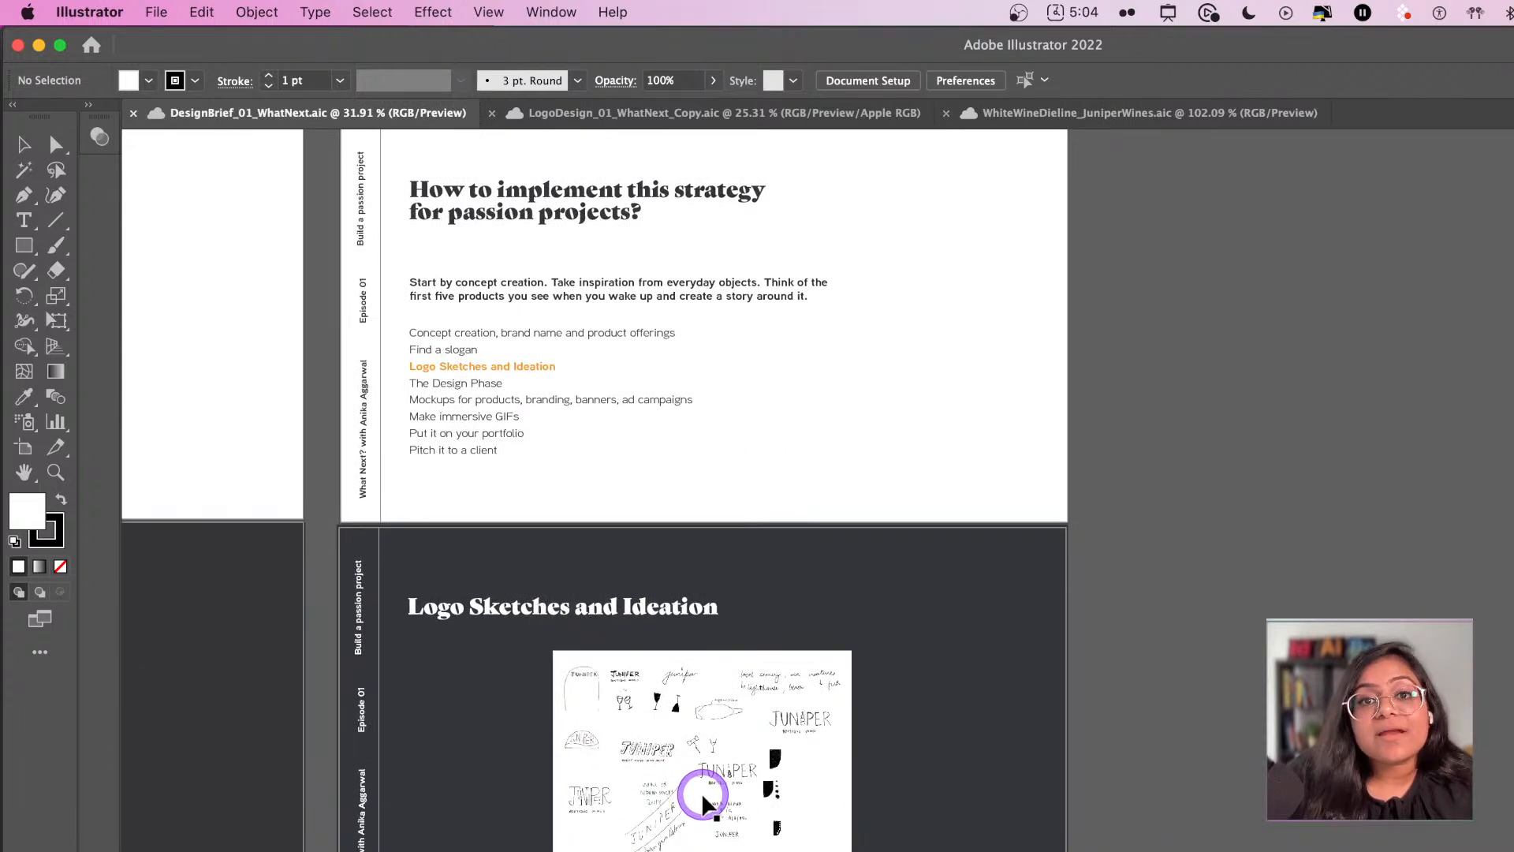
- Examine the placed Juniper_Sketches.png image up close on the Logo Sketches and Ideation artboard, leaving nothing selected
click(695, 718)
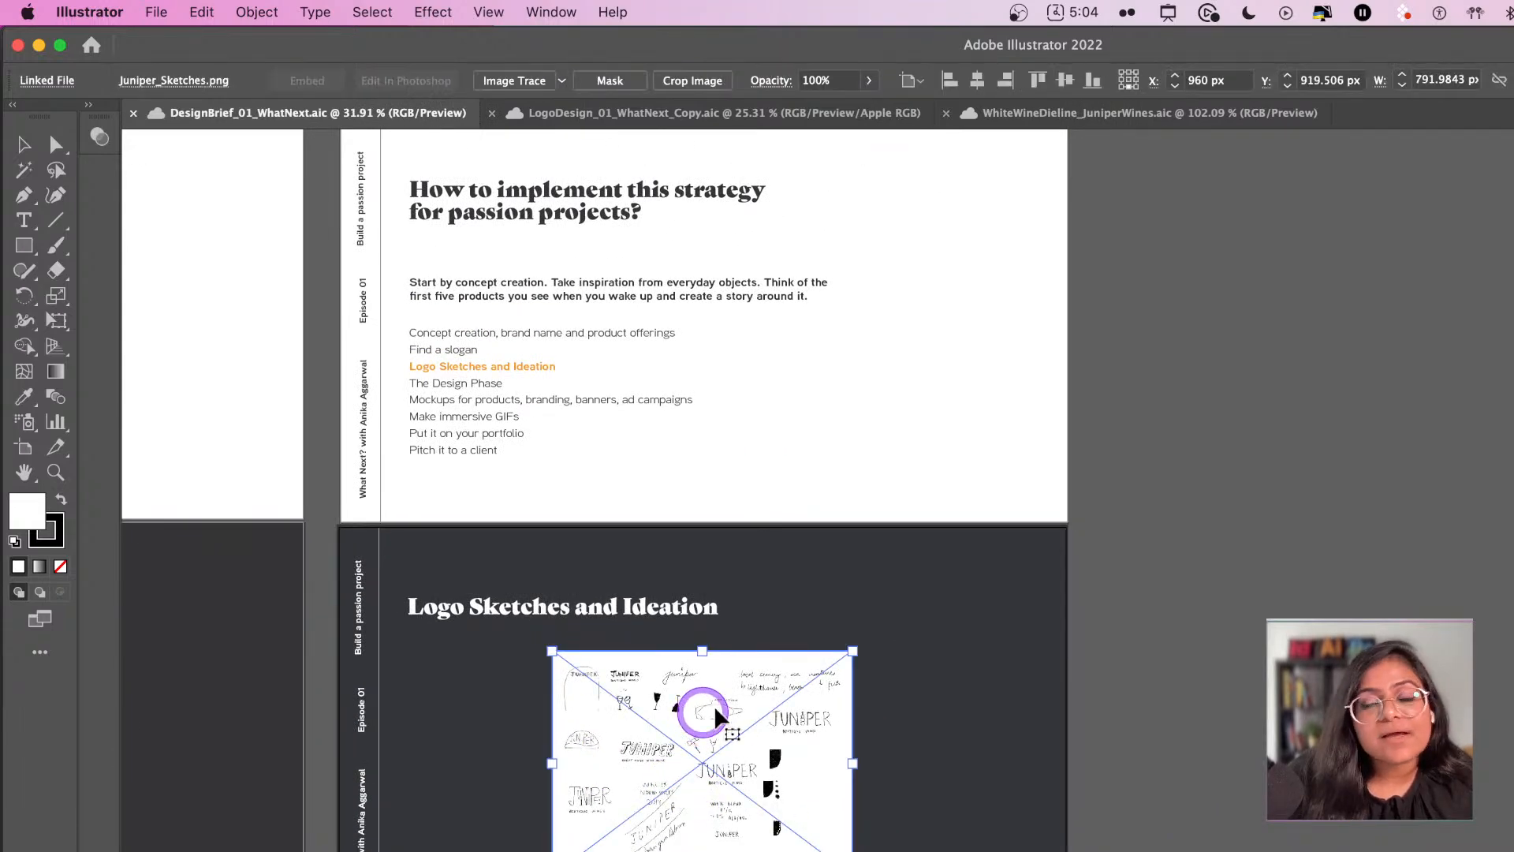
click(1206, 689)
scroll(783, 726, right, 1)
scroll(784, 726, down, 1)
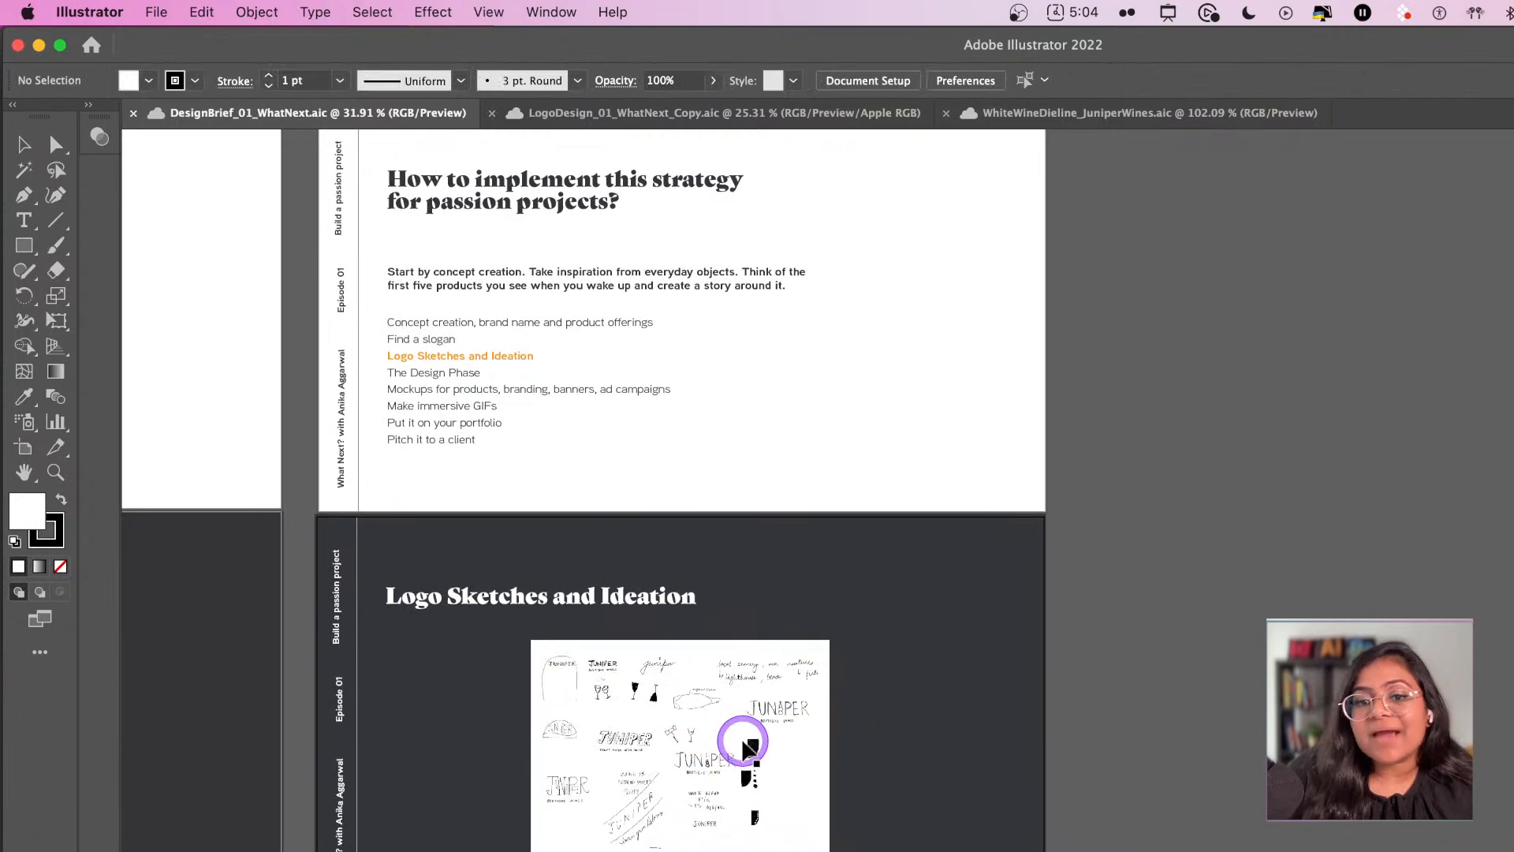
scroll(628, 699, up, 3)
click(629, 699)
scroll(652, 794, up, 4)
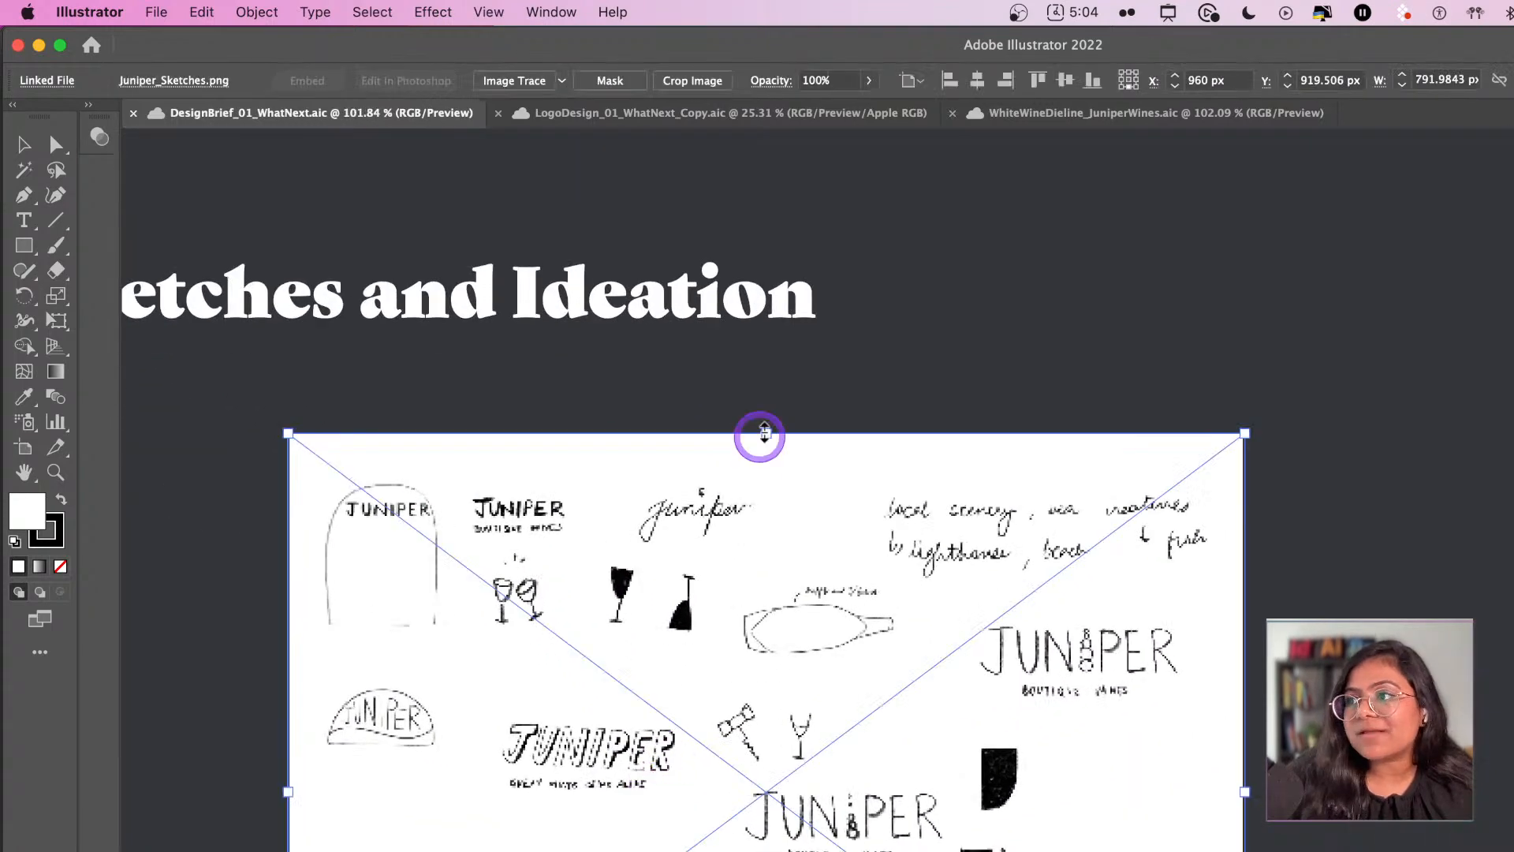
click(763, 582)
scroll(757, 599, down, 4)
scroll(754, 612, right, 1)
scroll(609, 703, down, 3)
scroll(868, 736, up, 2)
scroll(868, 735, left, 1)
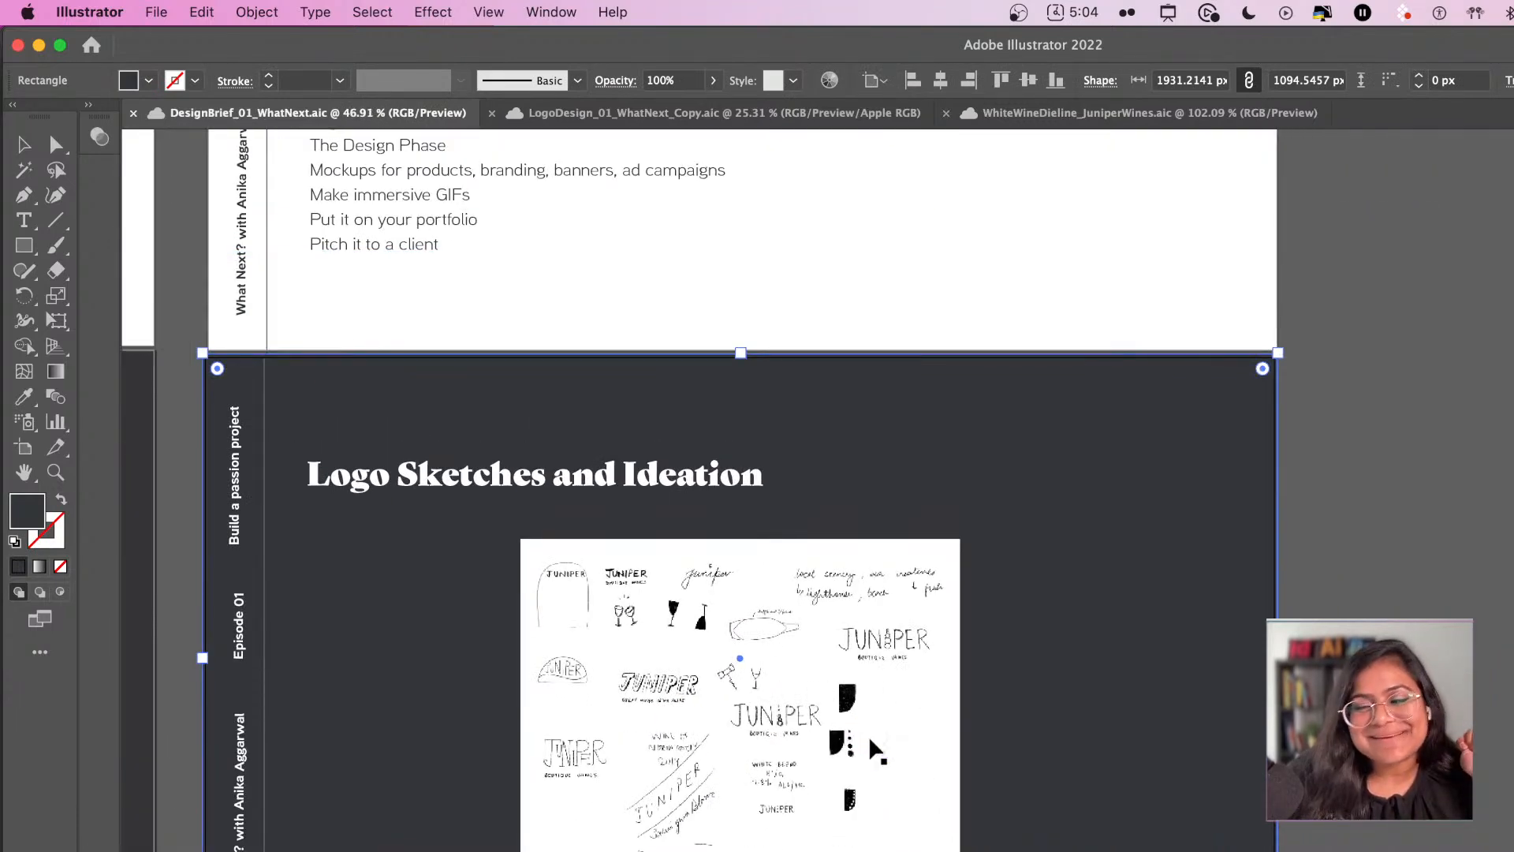
click(1341, 575)
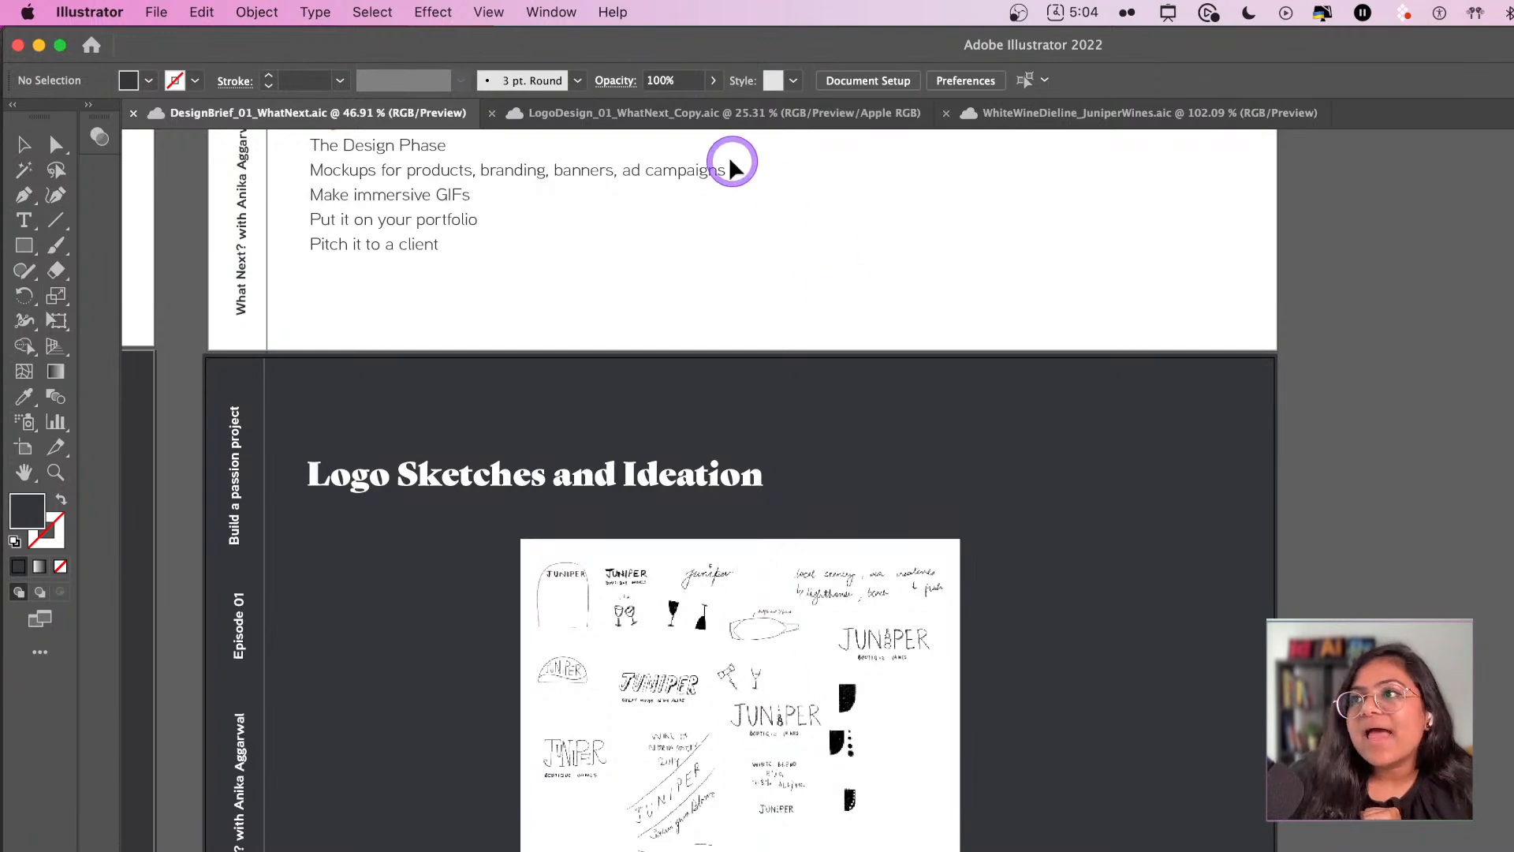
- In the LogoDesign_01_WhatNext_Copy document, move the JUNIPER BOUTIQUE WINES logo slightly up and to the left on its artboard
click(668, 121)
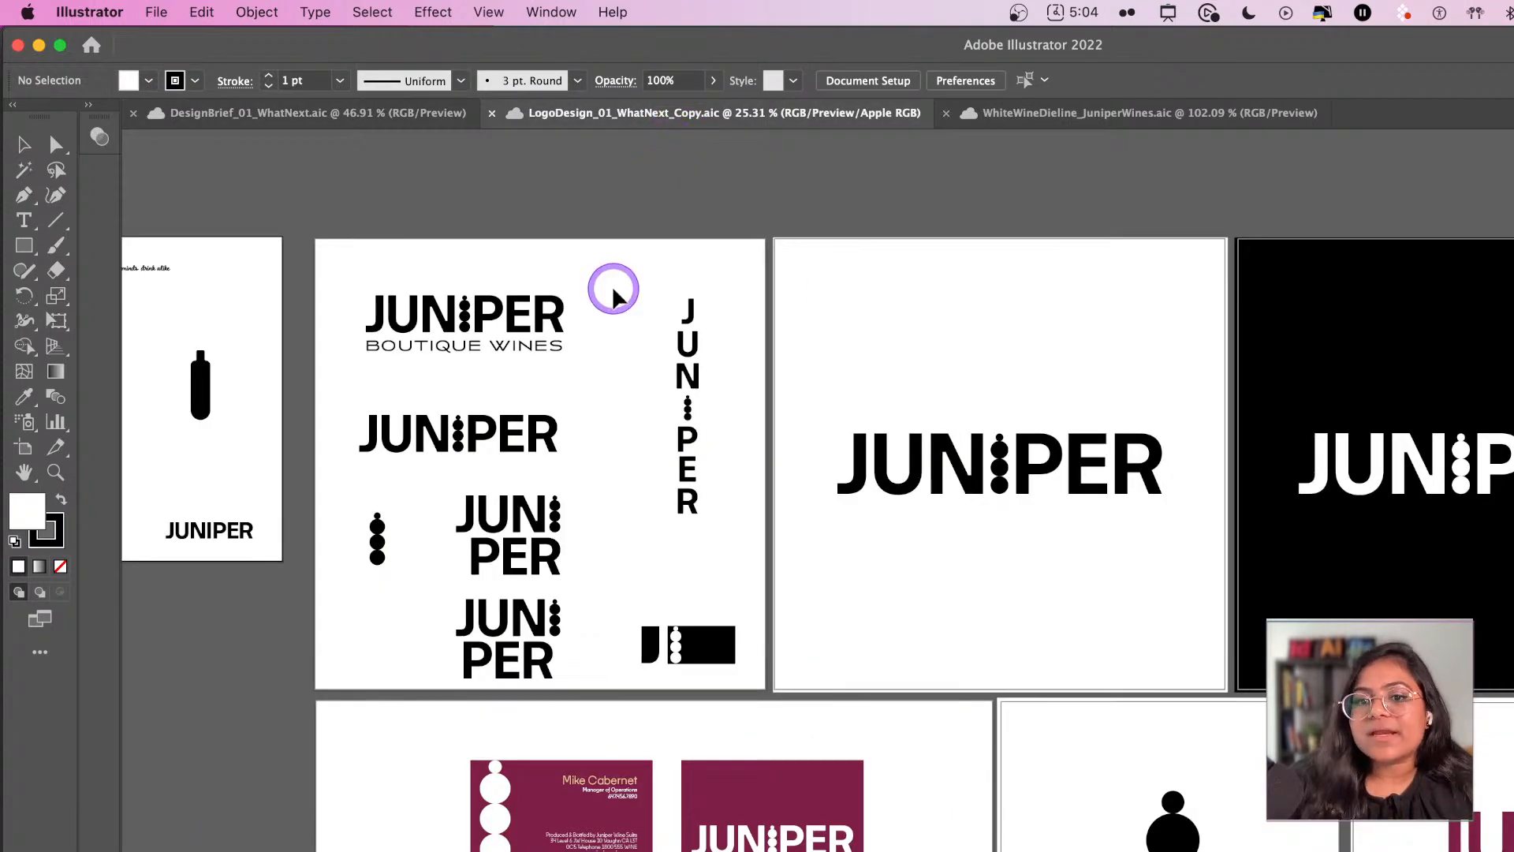
scroll(612, 286, left, 3)
scroll(664, 342, up, 3)
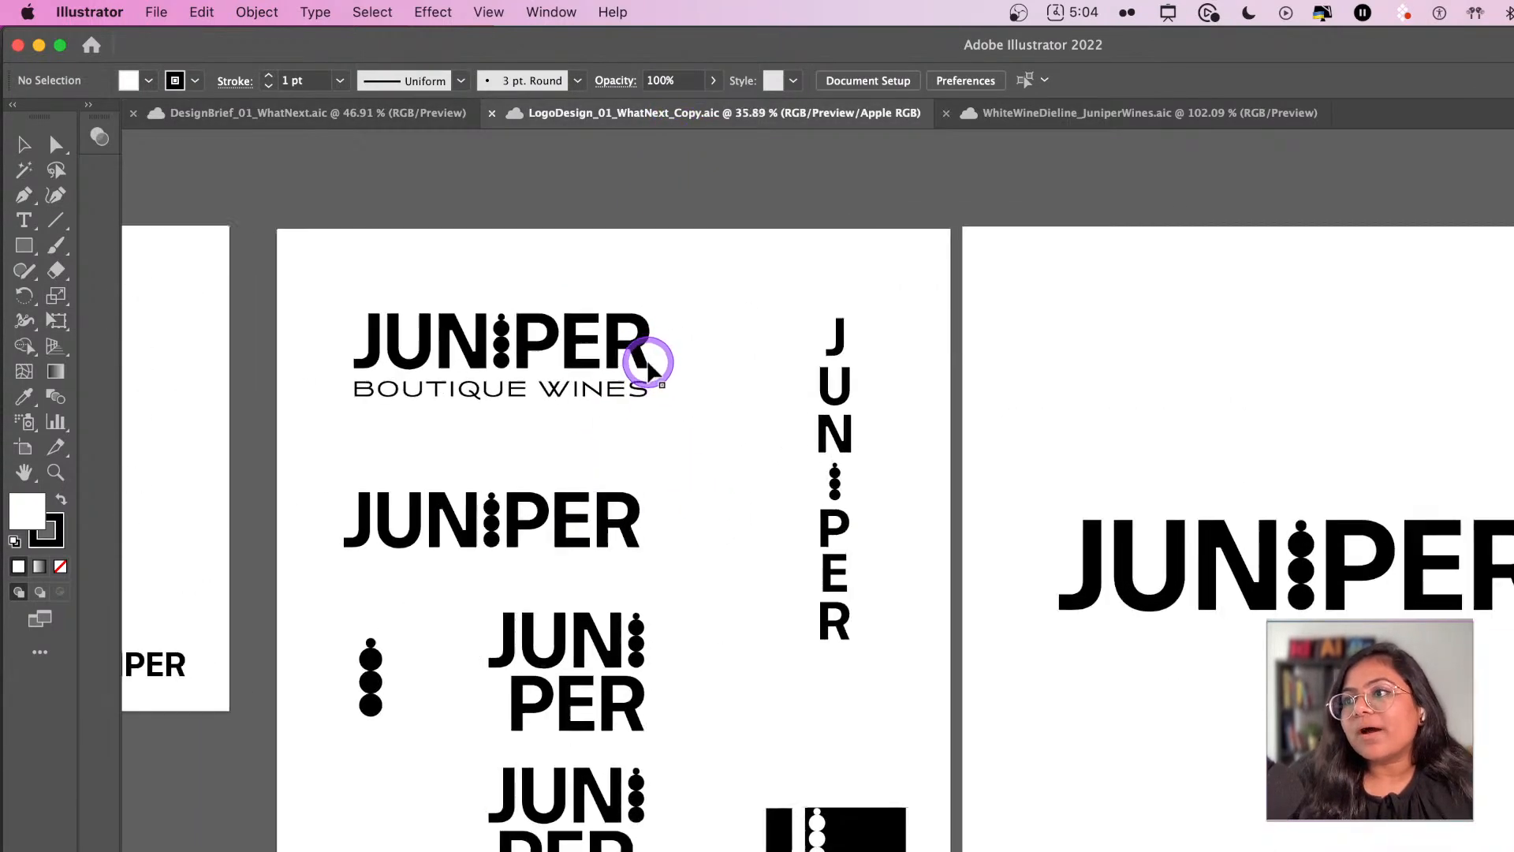
drag(334, 294, 673, 432)
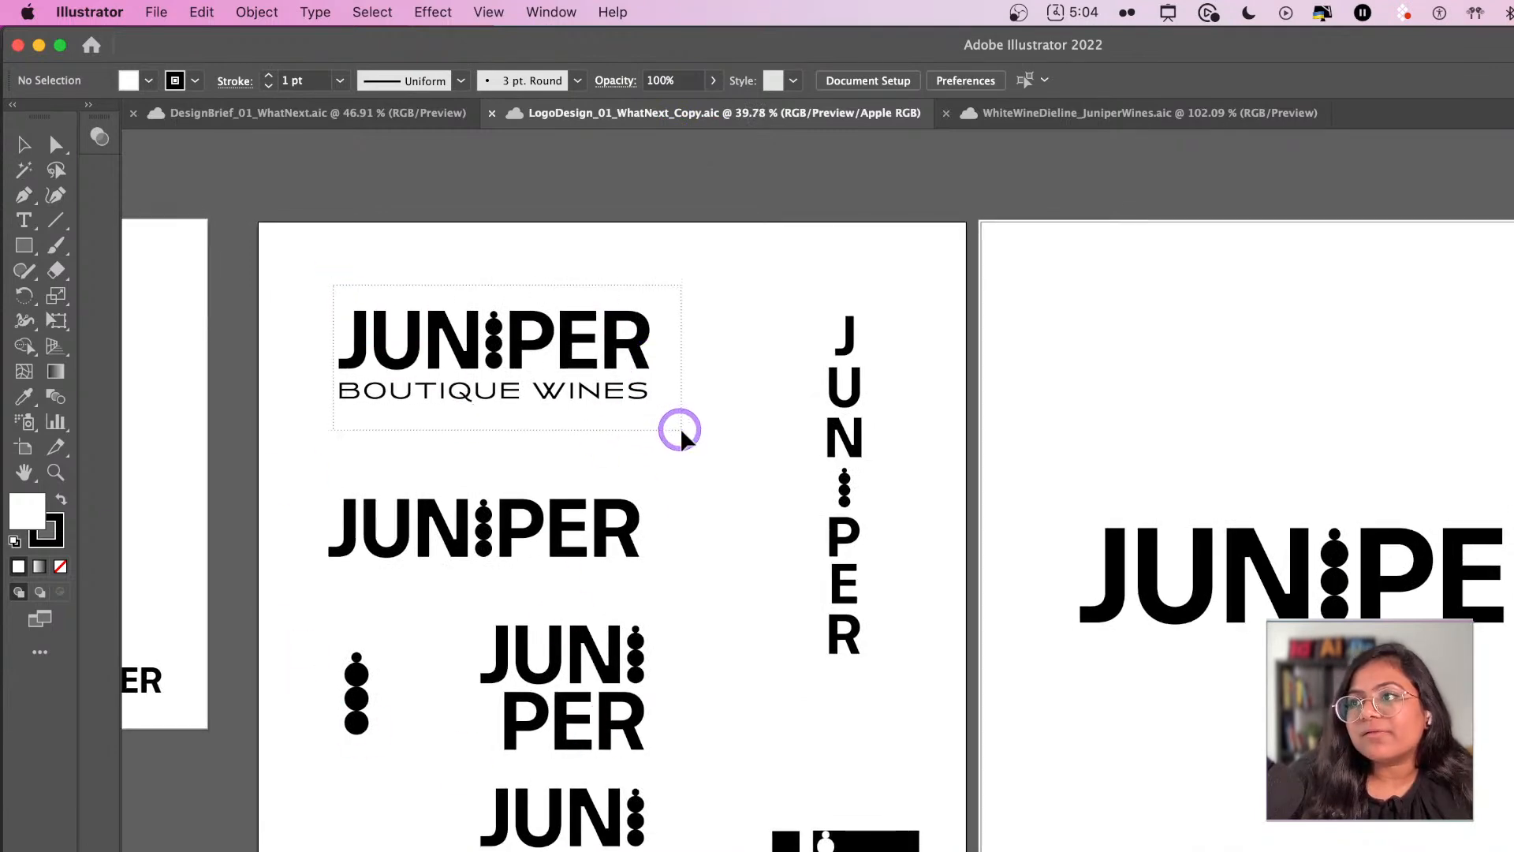
drag(524, 328, 512, 299)
click(555, 414)
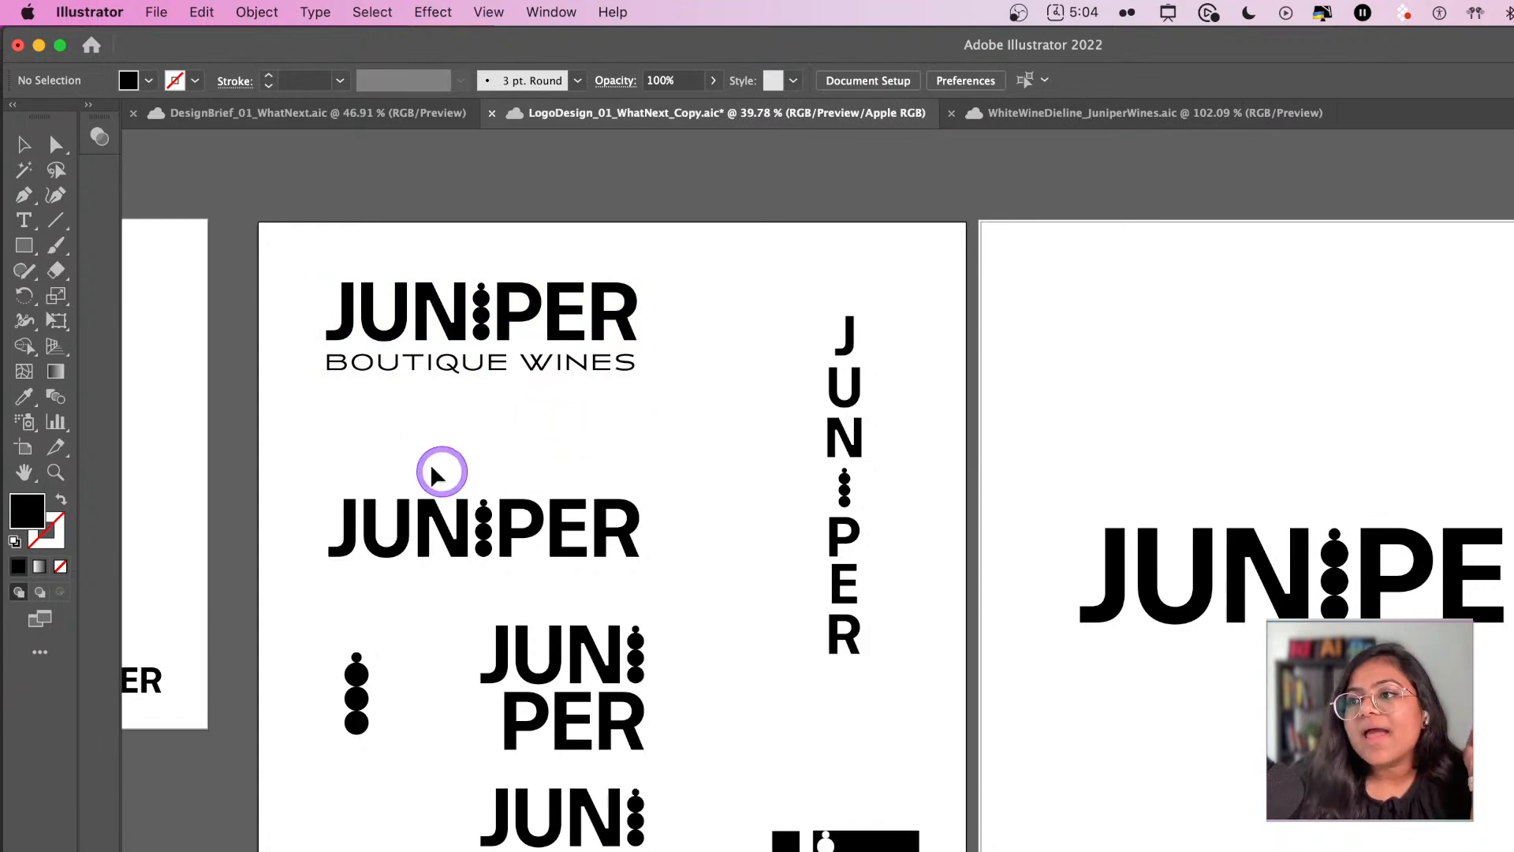
- Move the plain horizontal JUNIPER wordmark and the standalone stacked-dots icon slightly up and to the left
click(540, 534)
drag(540, 534, 534, 496)
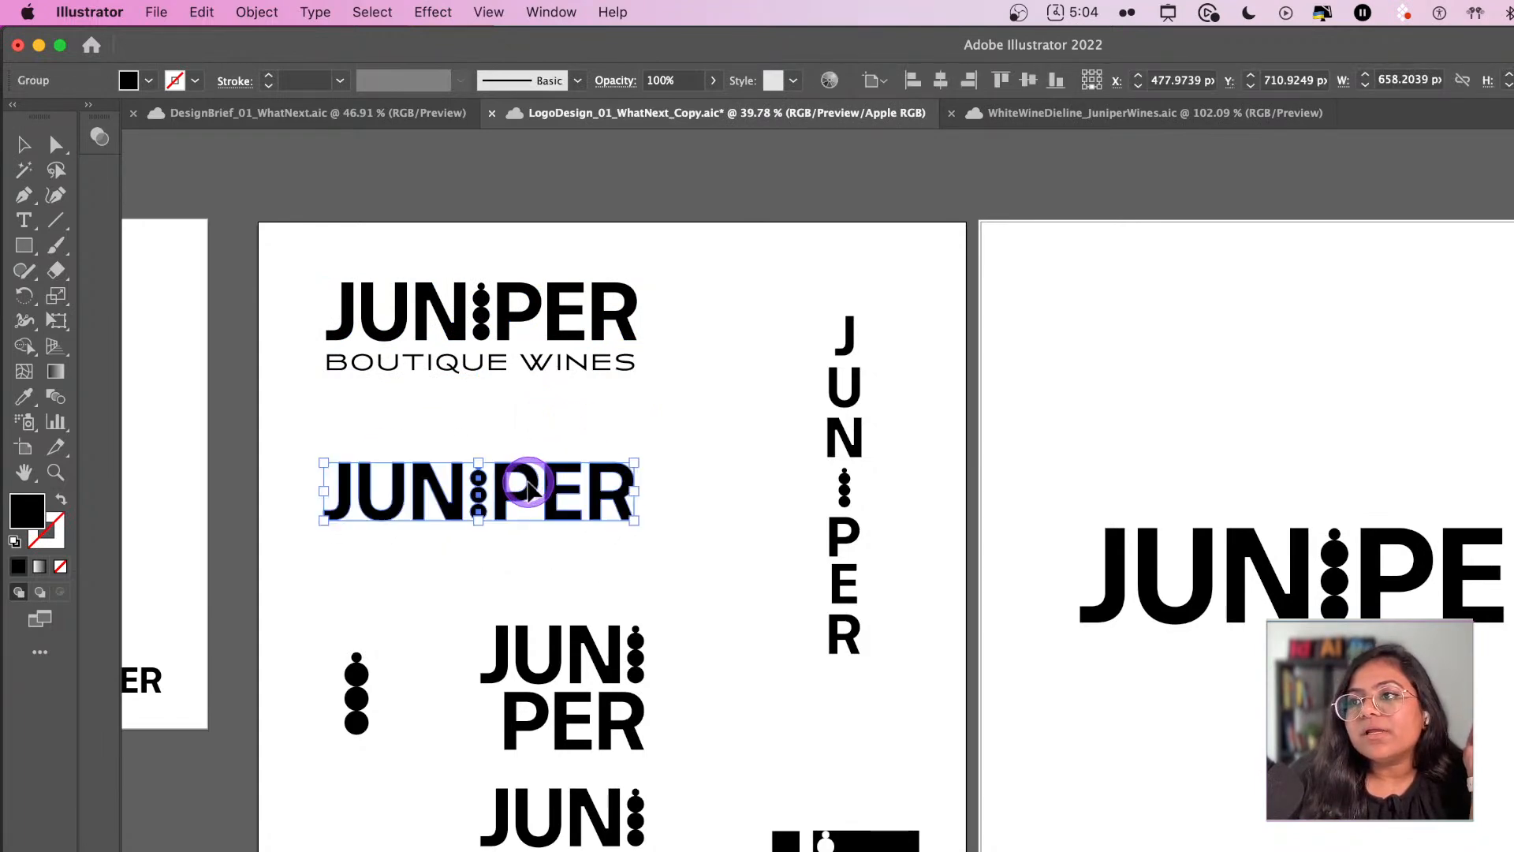
click(436, 420)
click(438, 373)
click(483, 401)
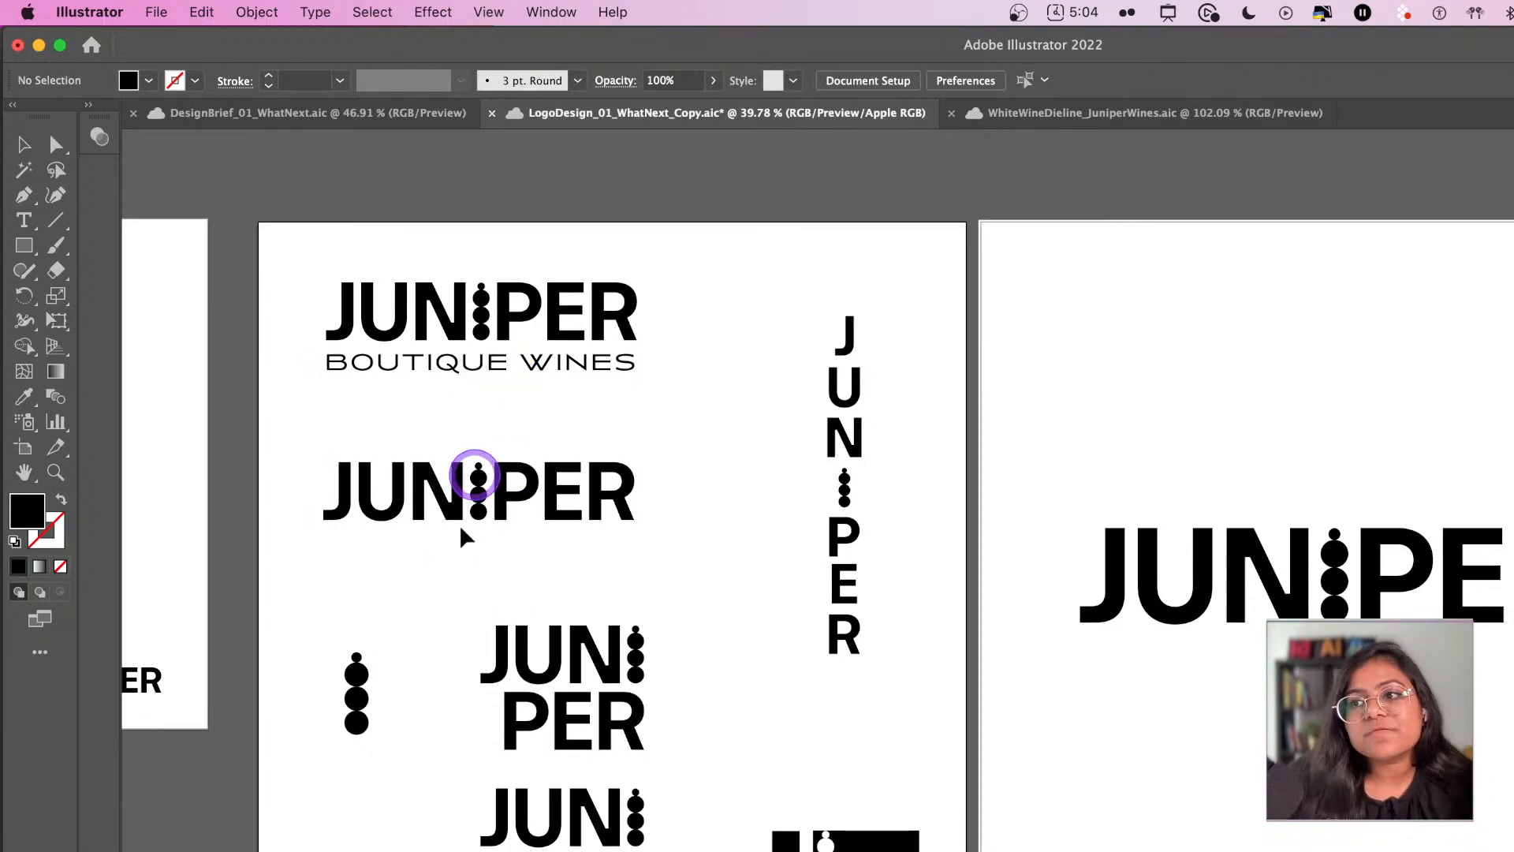
drag(361, 732, 357, 707)
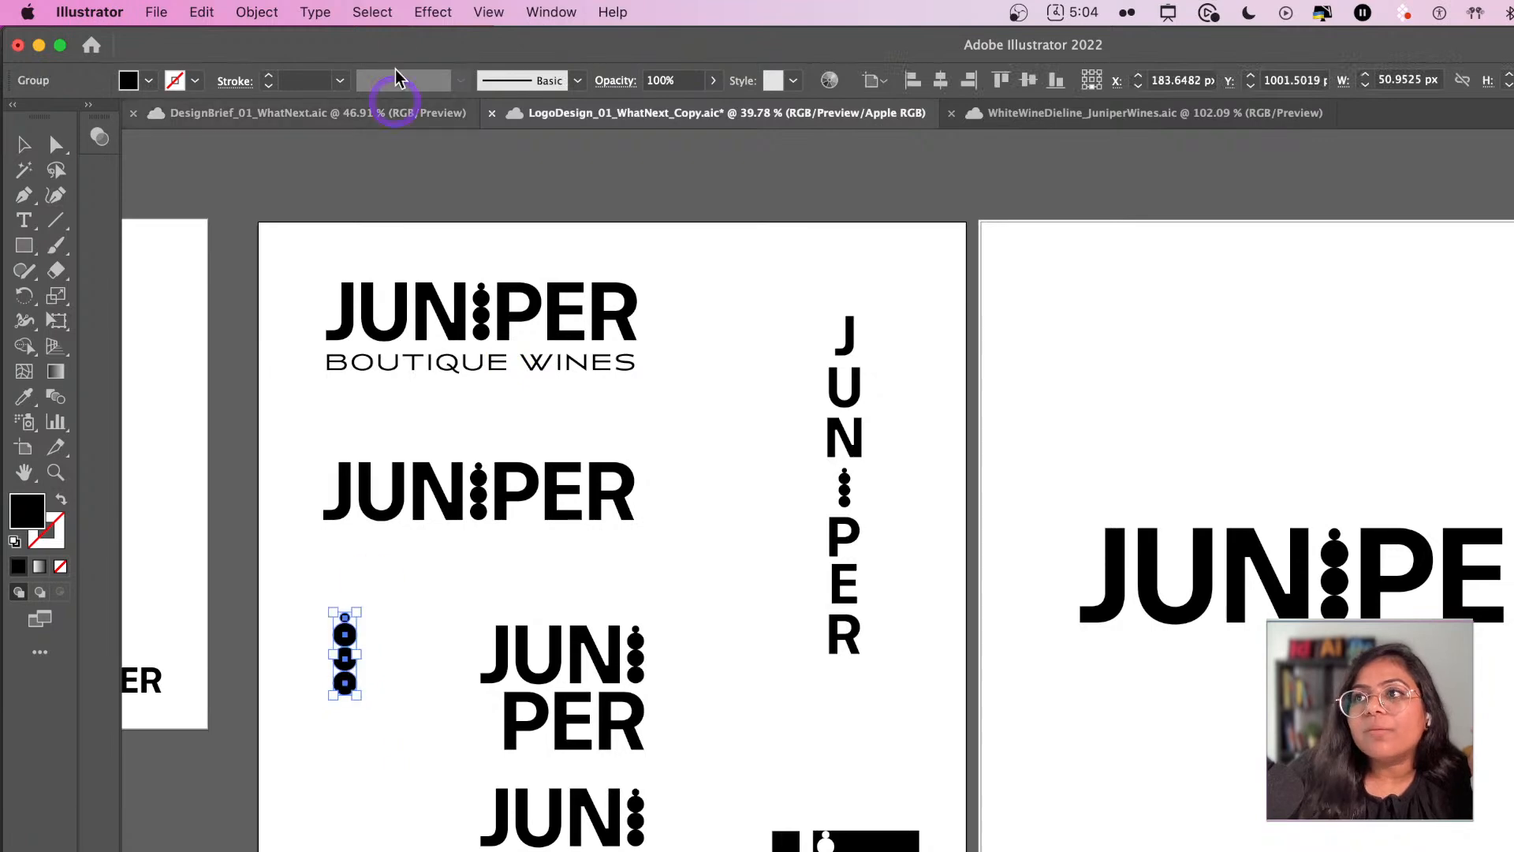
- Return to the DesignBrief_01_WhatNext document and read the Concept creation, brand name and product offerings artboard
click(382, 112)
scroll(861, 456, up, 4)
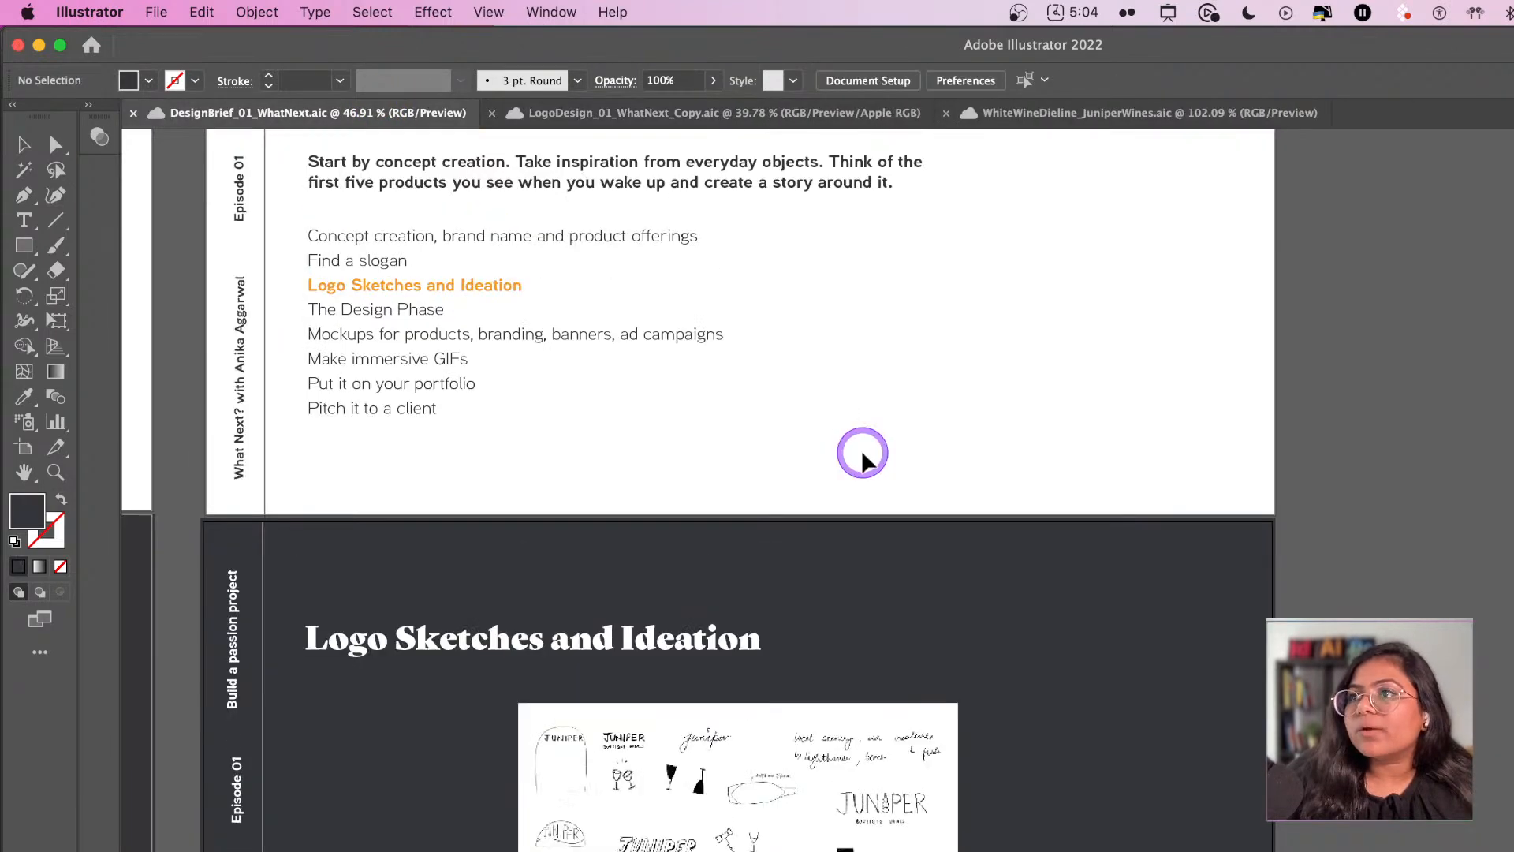
scroll(877, 456, down, 1)
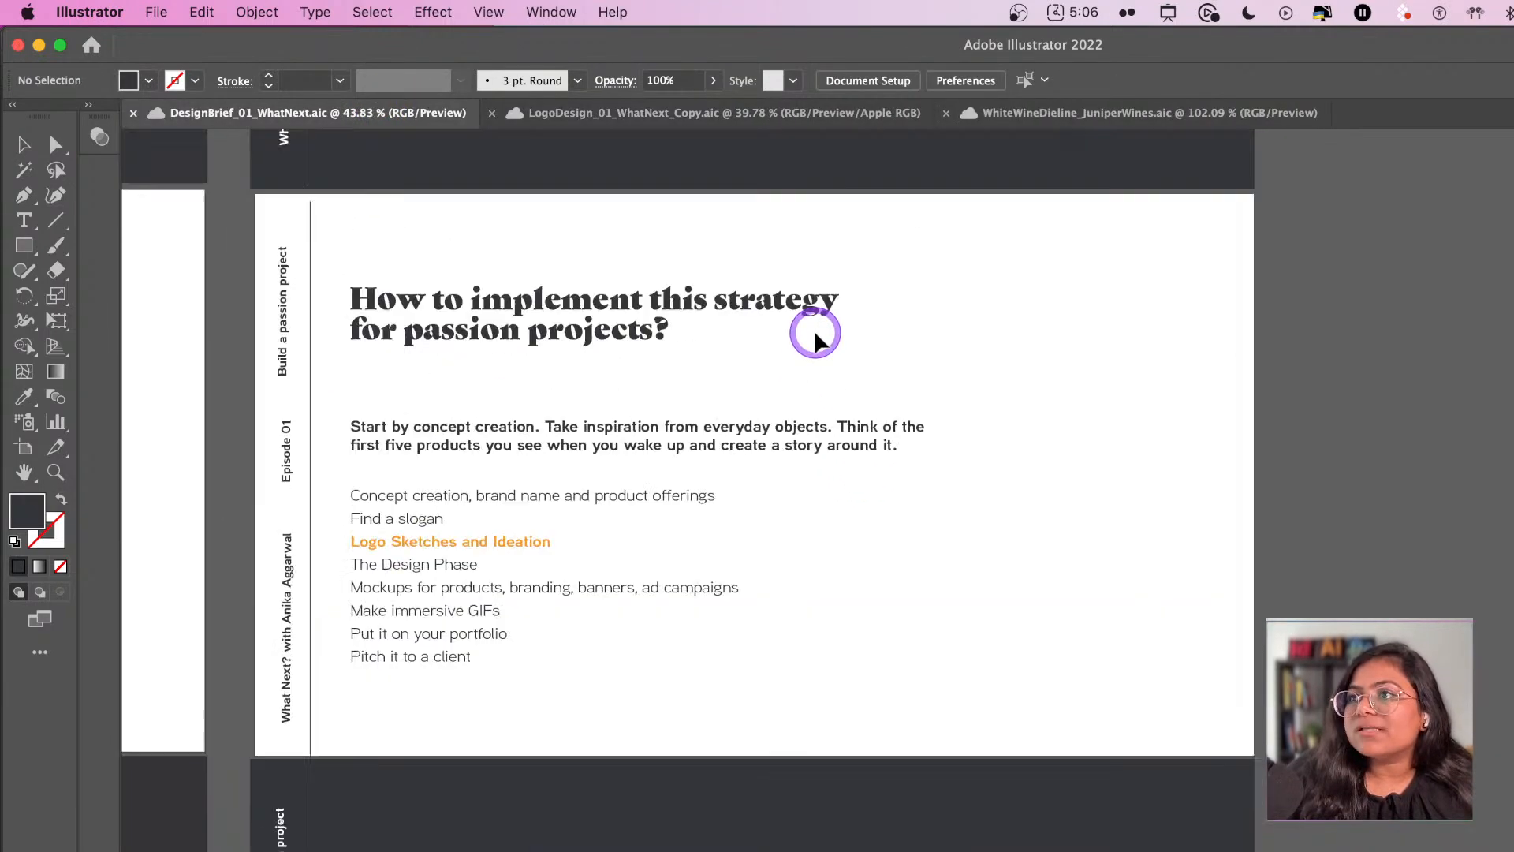
scroll(814, 329, up, 5)
scroll(813, 330, up, 15)
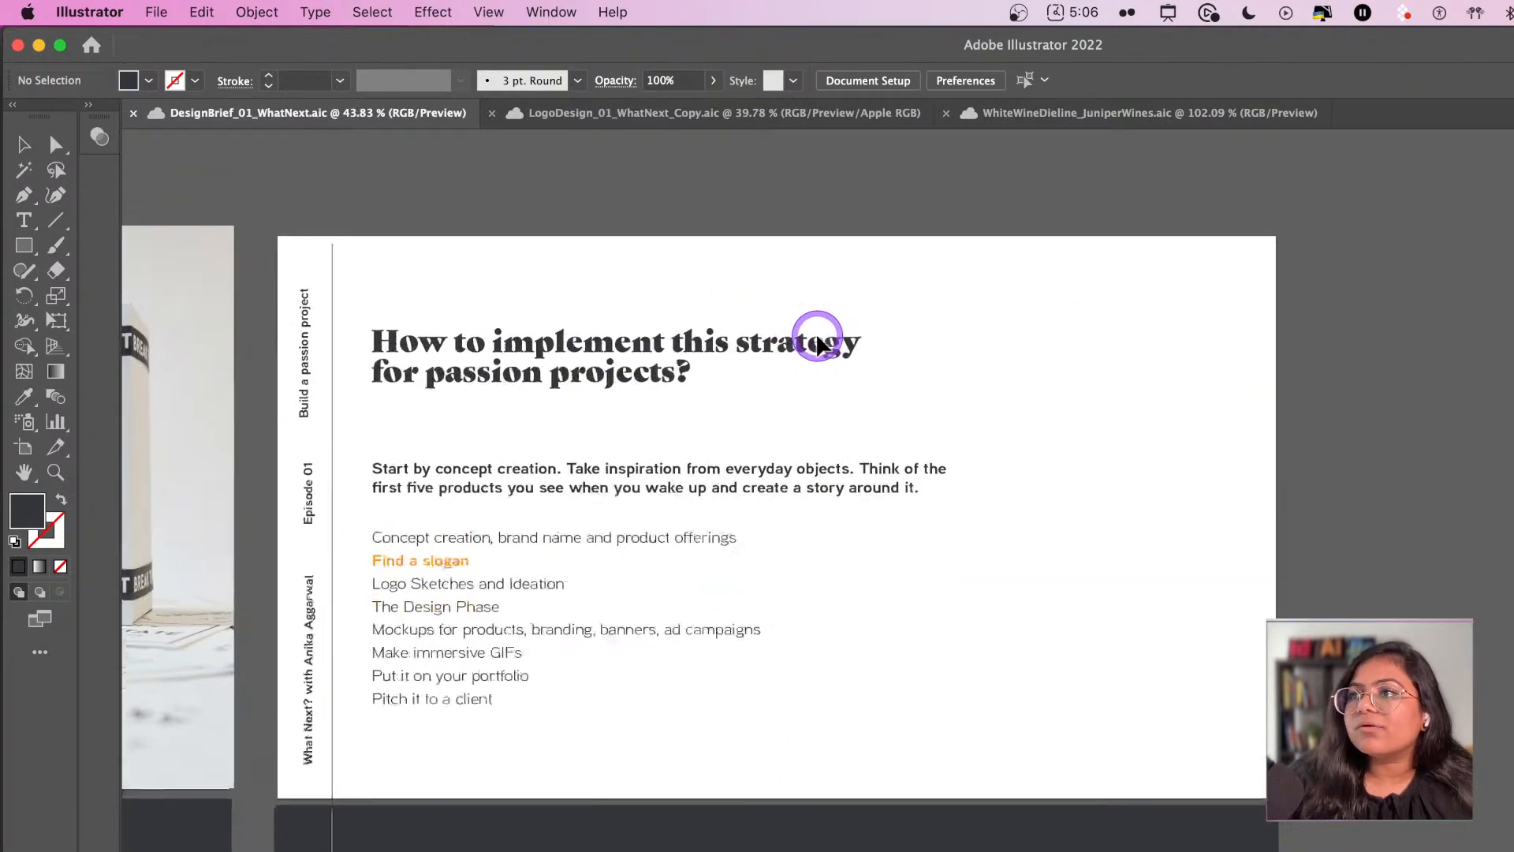
scroll(817, 338, up, 8)
scroll(773, 412, left, 2)
scroll(773, 412, down, 1)
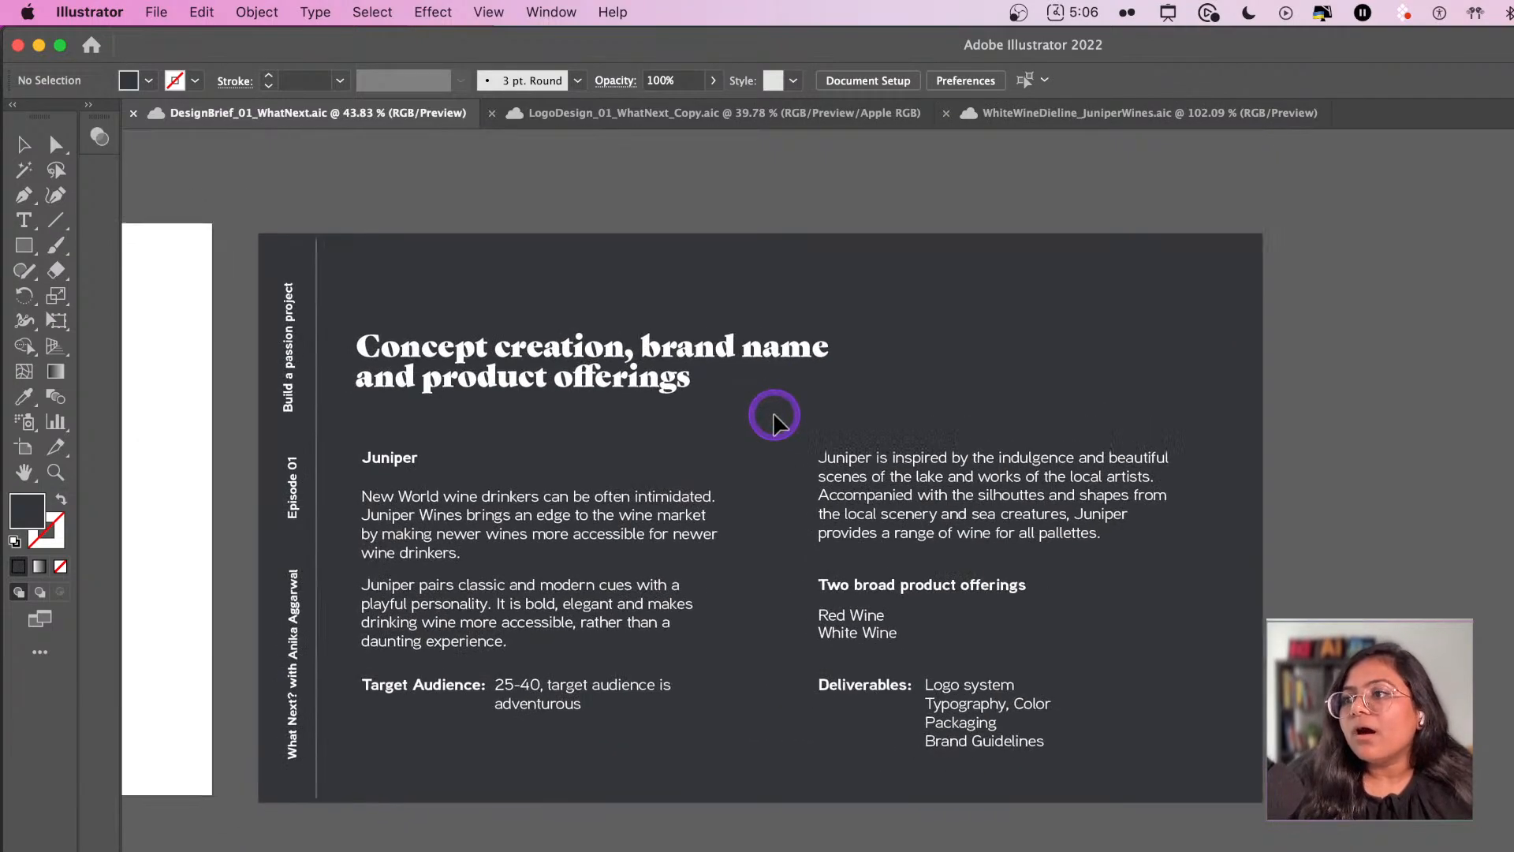
scroll(728, 446, up, 5)
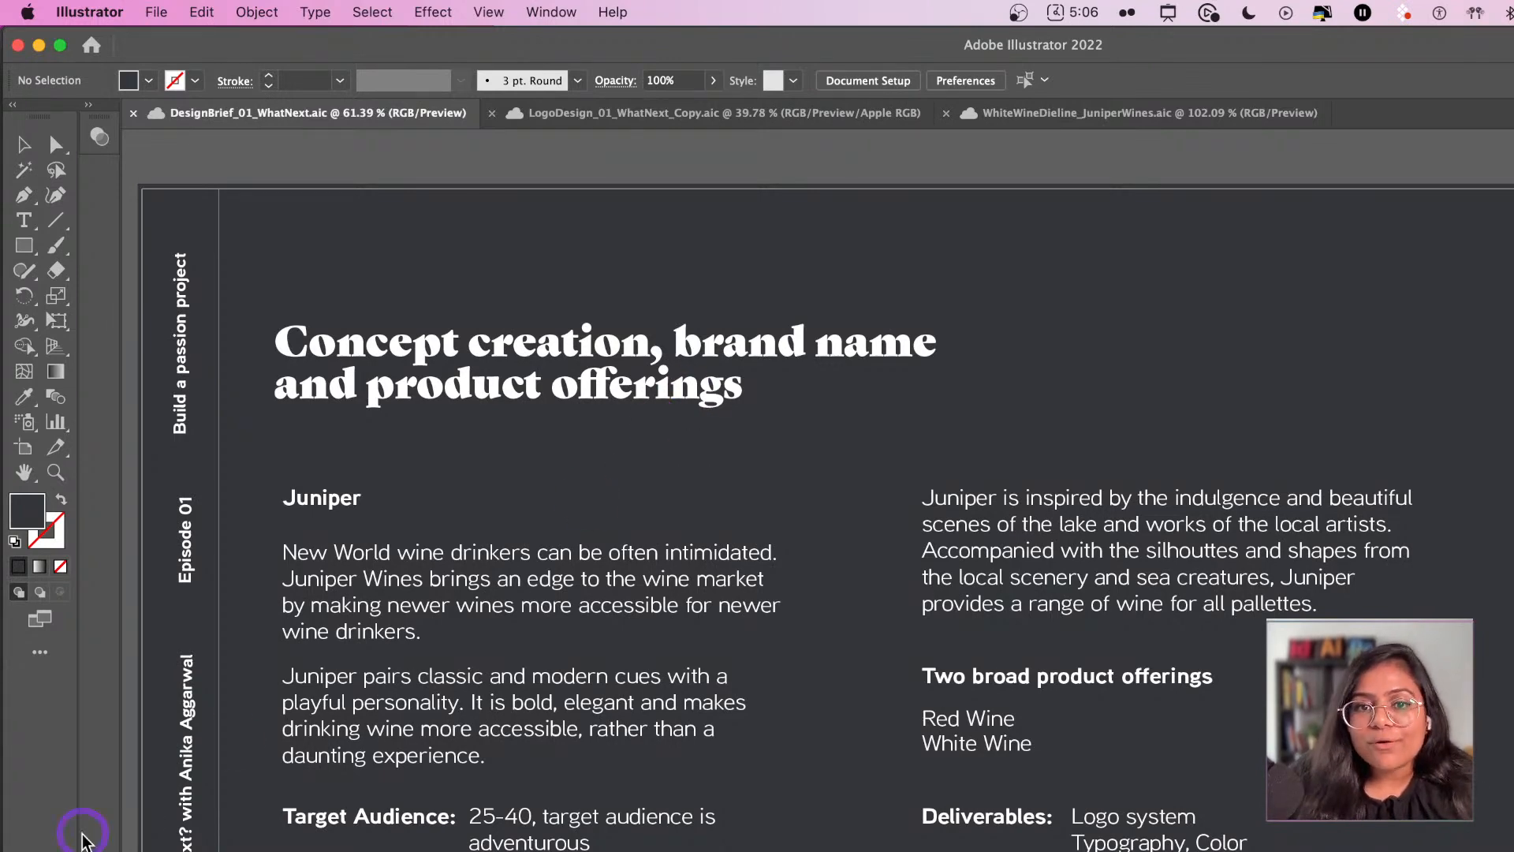
- Compare the Juniper logo variations with the brief and check its Deliverables list, leaving nothing selected
click(684, 124)
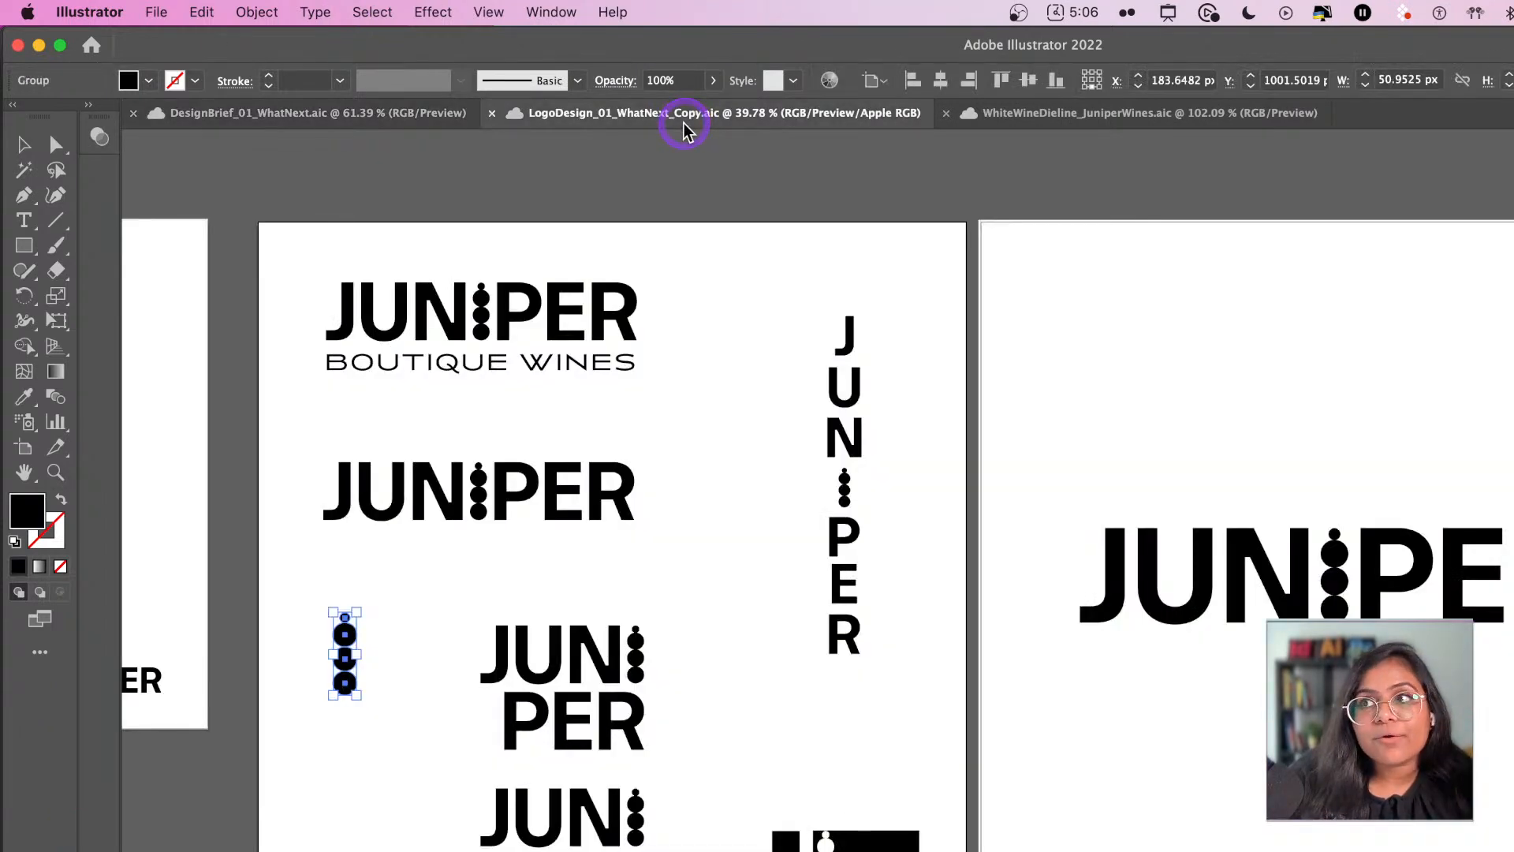
click(339, 118)
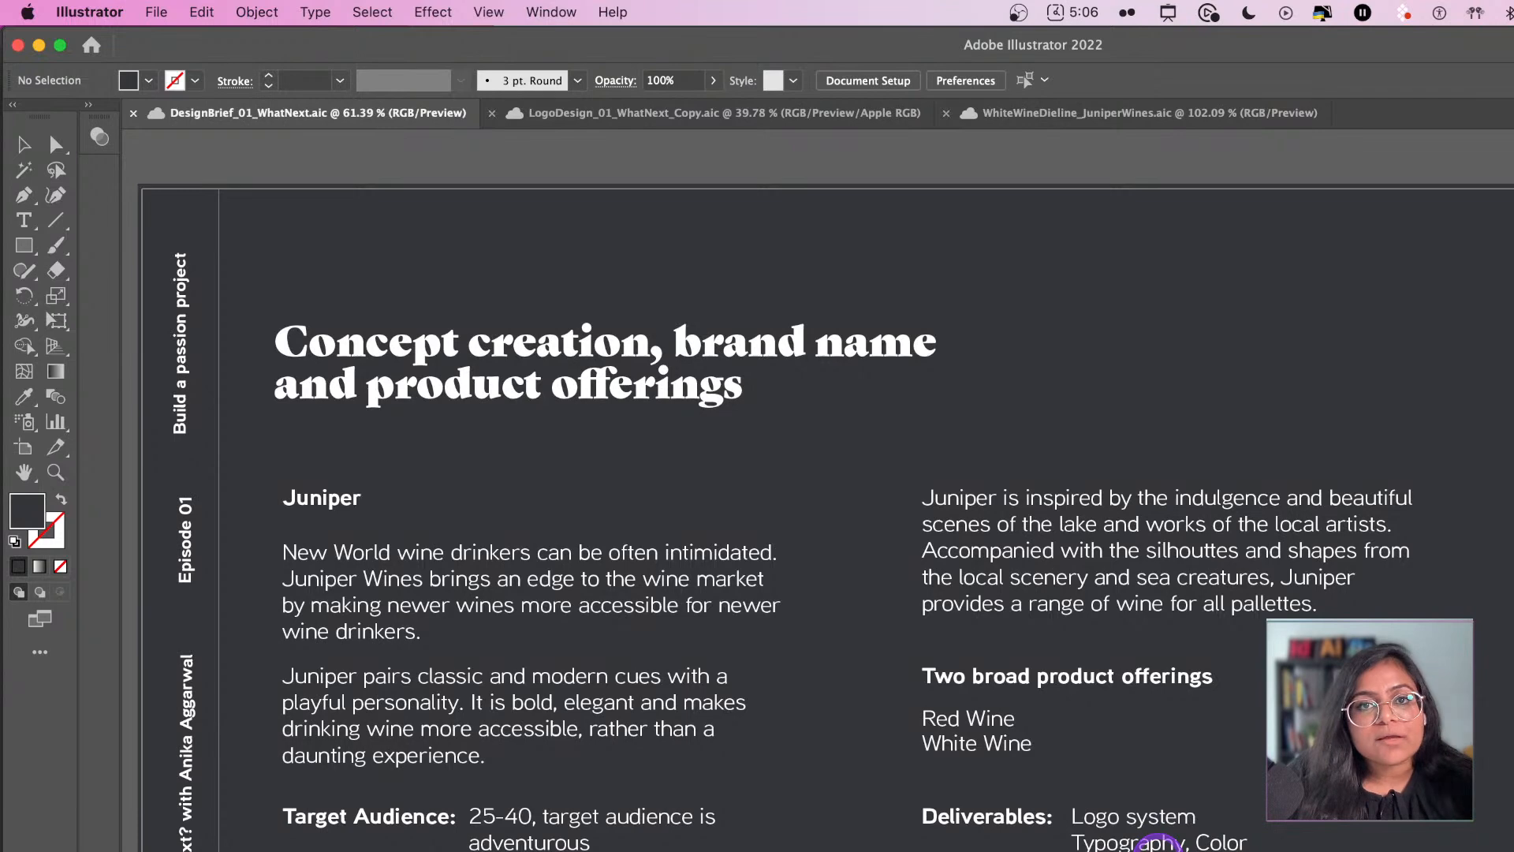
click(1158, 841)
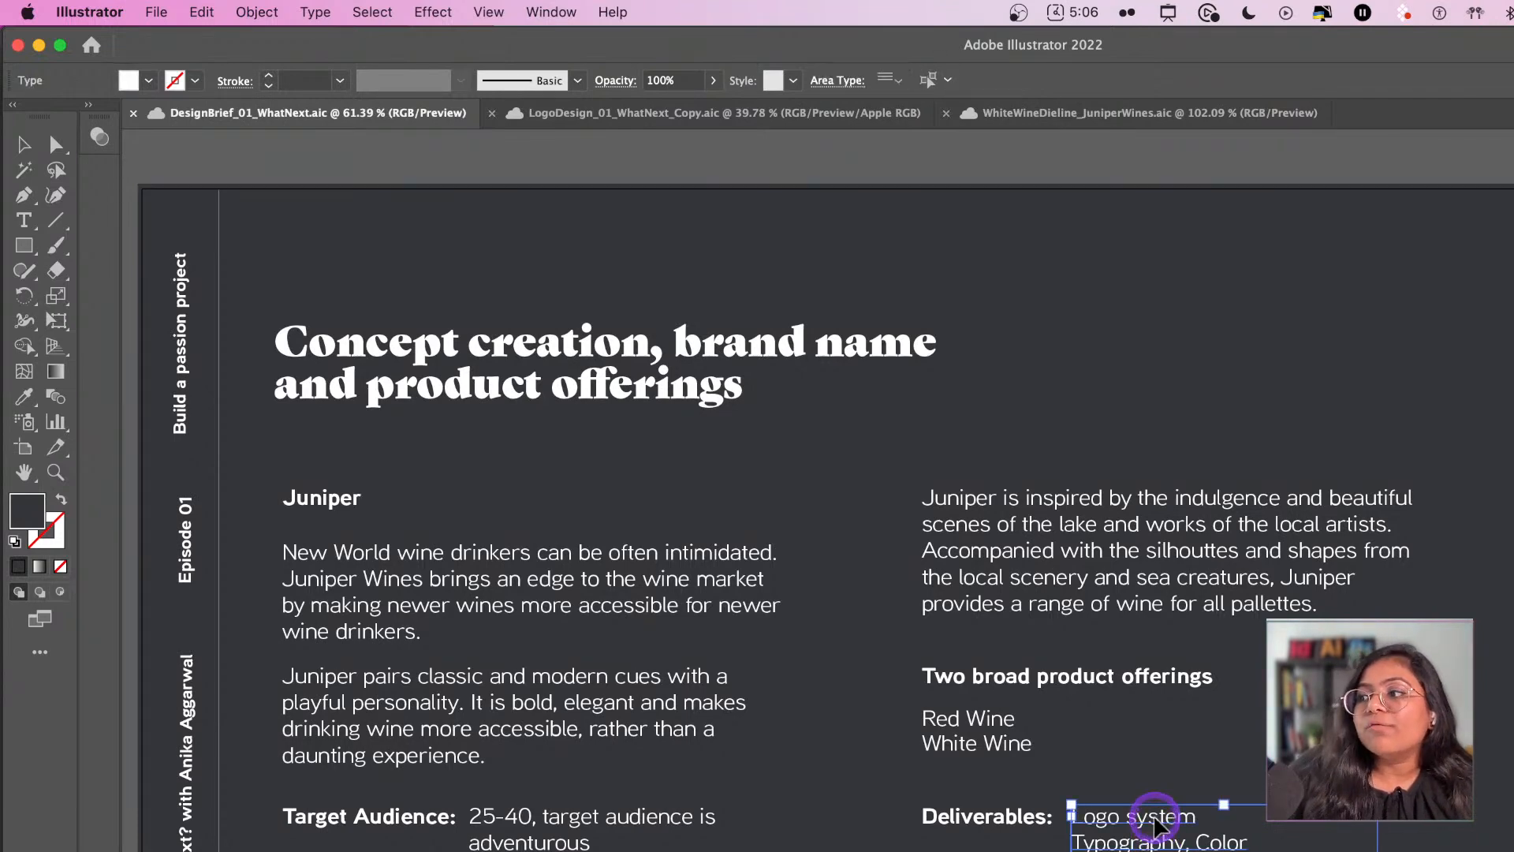
key(super+shift+a)
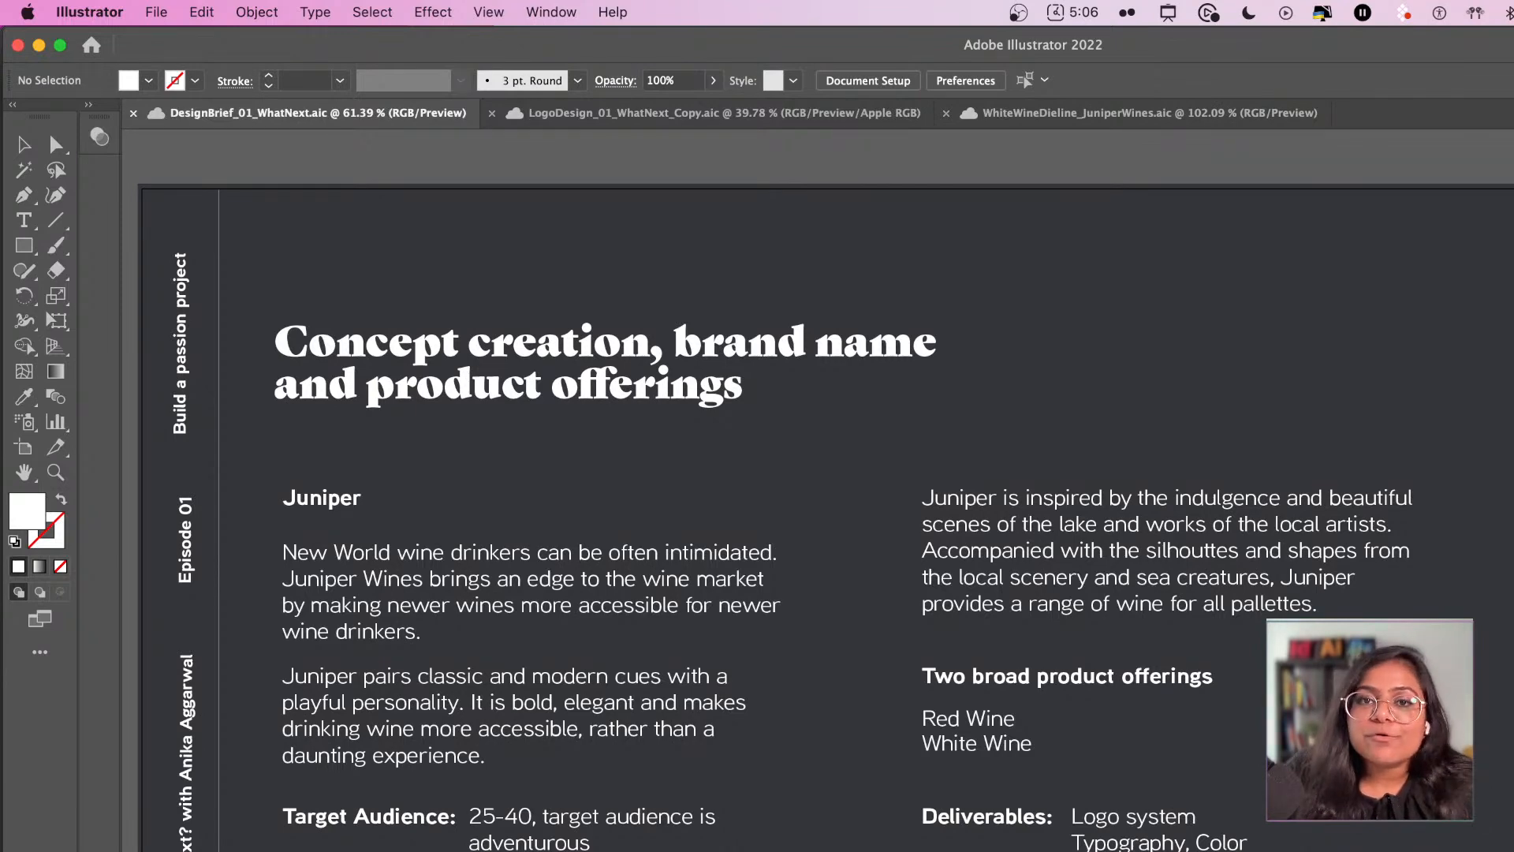
- In the logo design document, move both stacked two-line JUNIPER logos slightly up and to the left
click(569, 112)
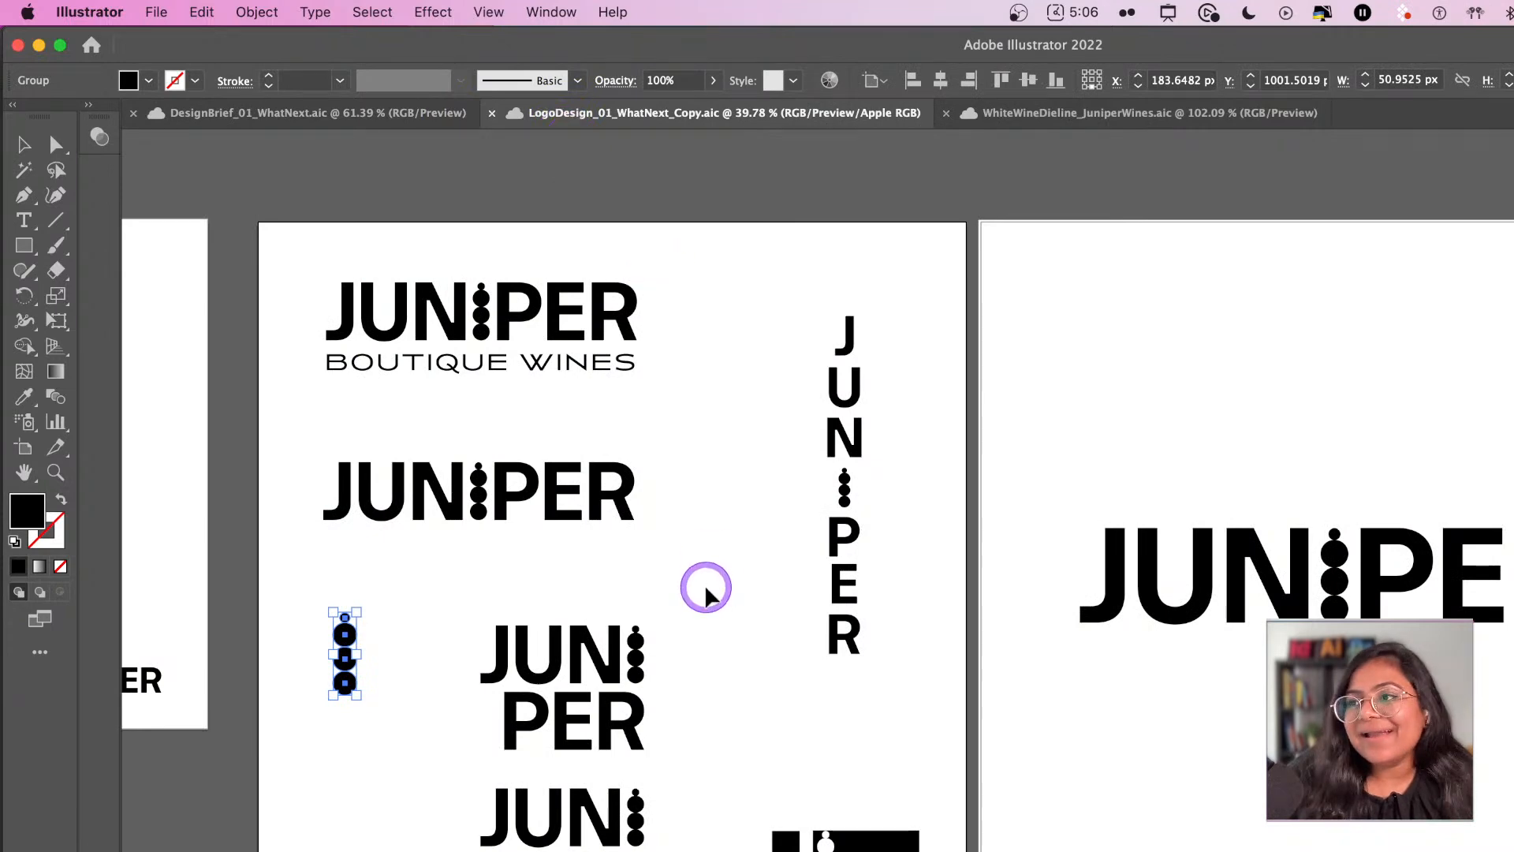
click(703, 552)
scroll(705, 574, down, 3)
scroll(705, 574, right, 3)
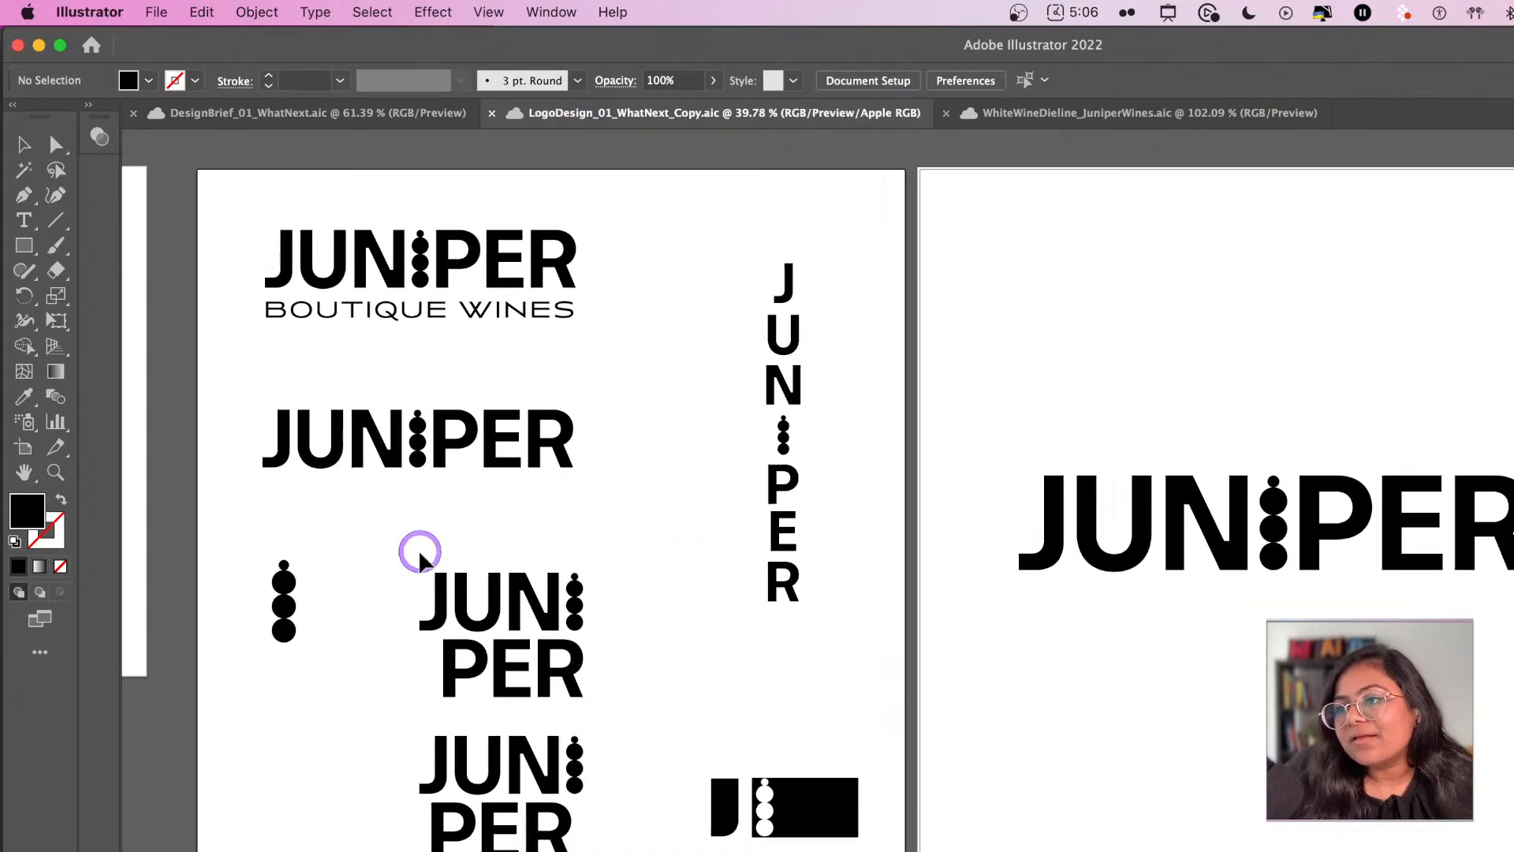
click(544, 686)
drag(544, 686, 524, 665)
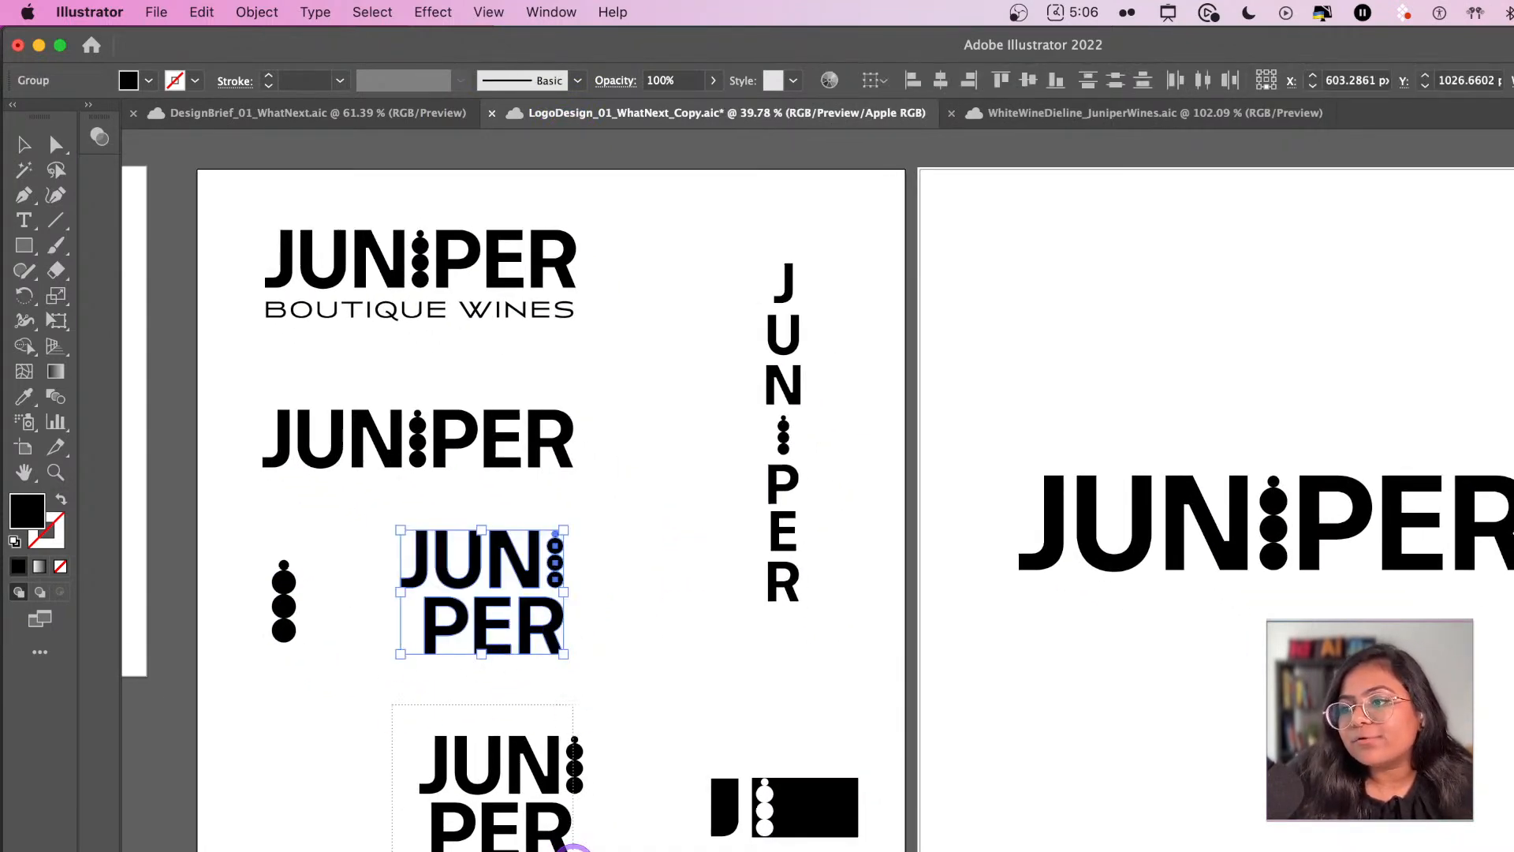
click(544, 838)
drag(544, 837, 524, 794)
- Inspect the J monogram with the dots block, the black JUNIPER wordmark and the white version on black
drag(674, 727, 877, 841)
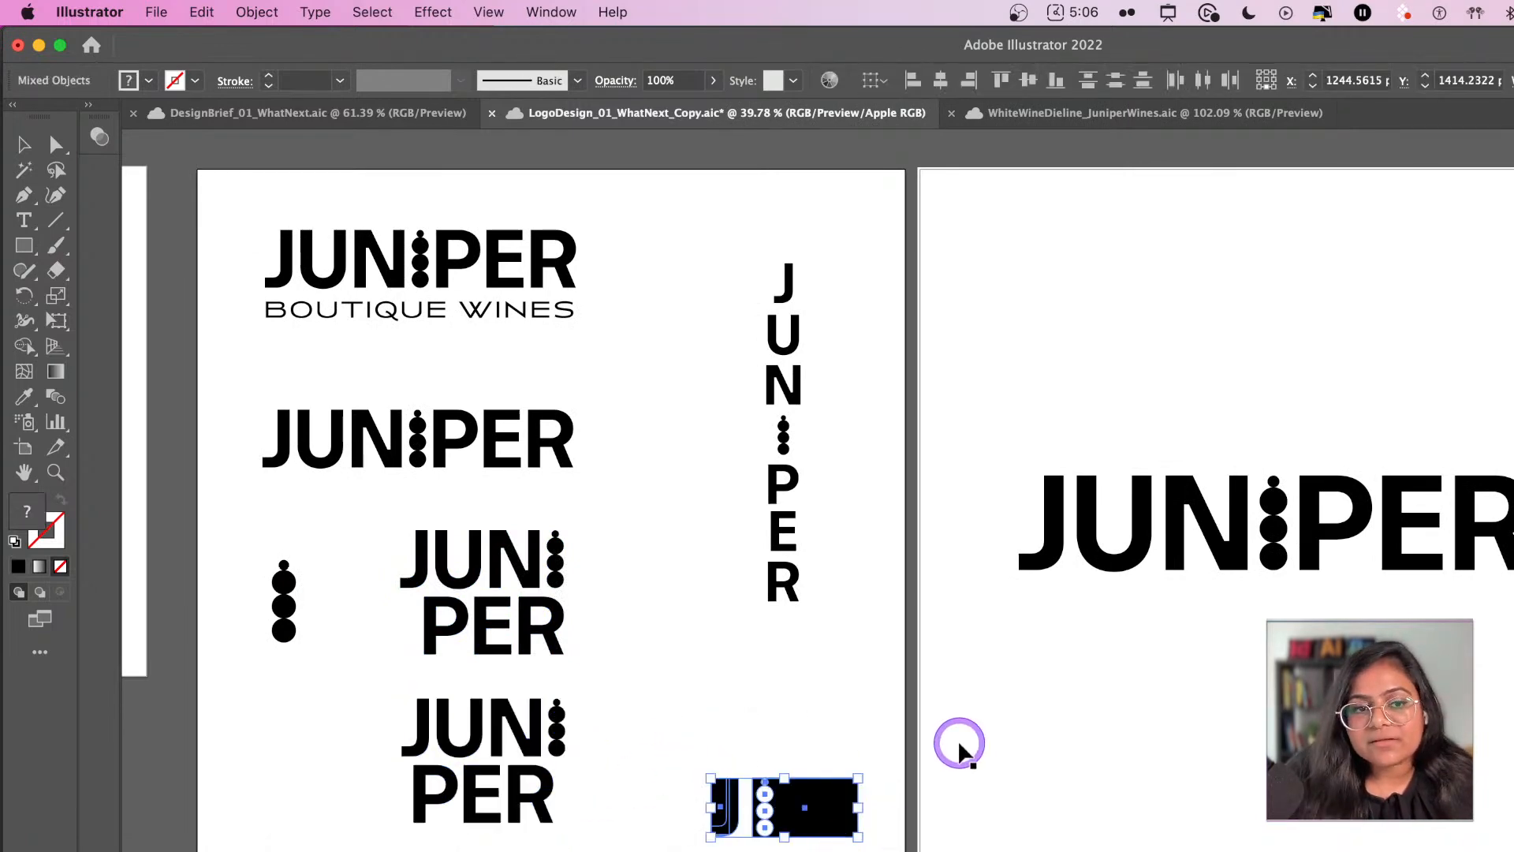
scroll(1052, 677, down, 2)
scroll(1052, 677, right, 6)
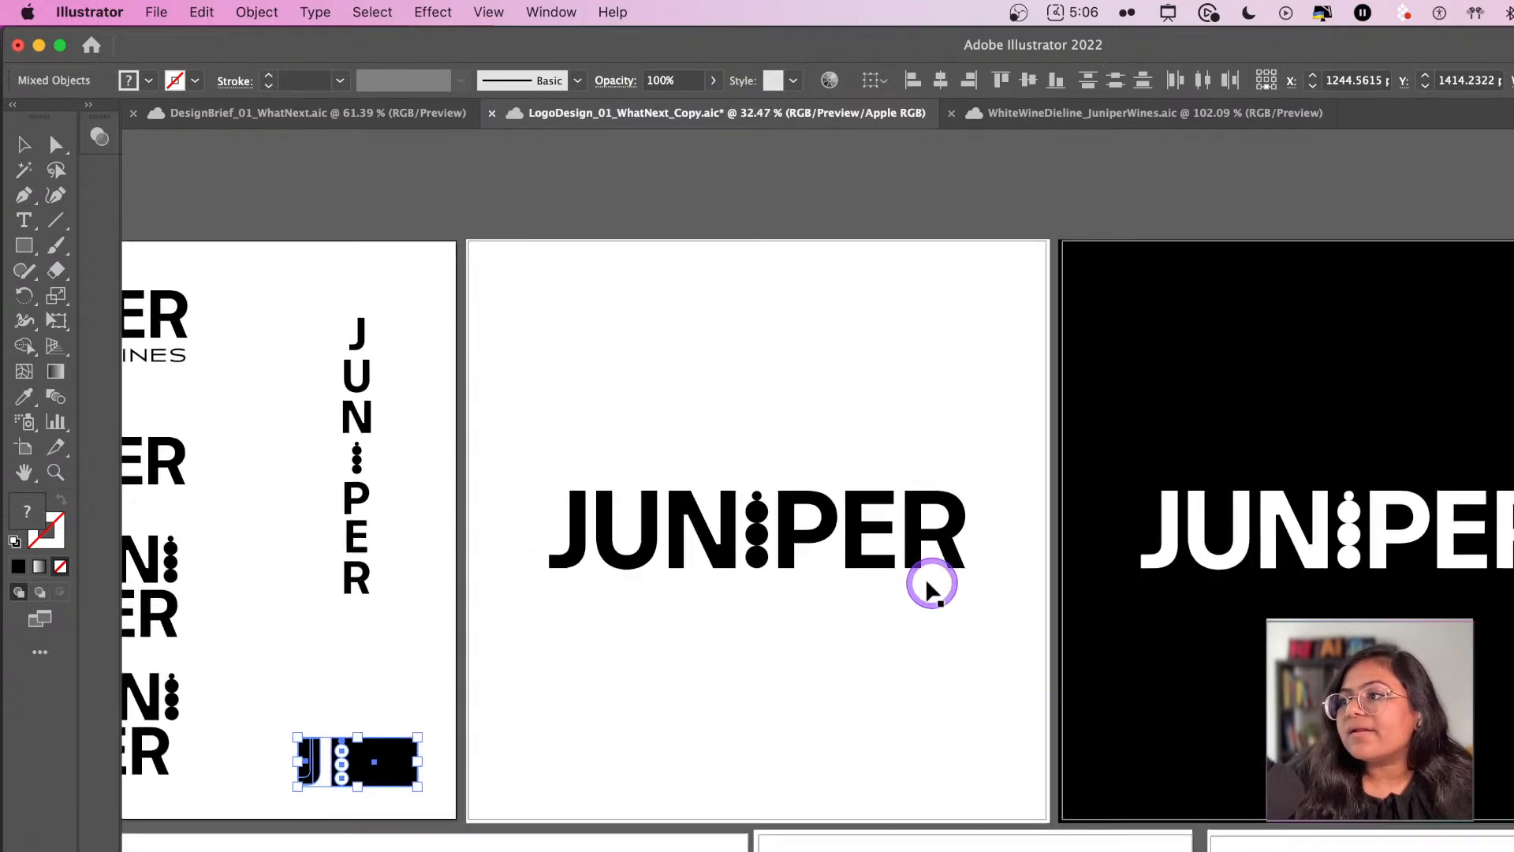
click(734, 530)
click(1219, 543)
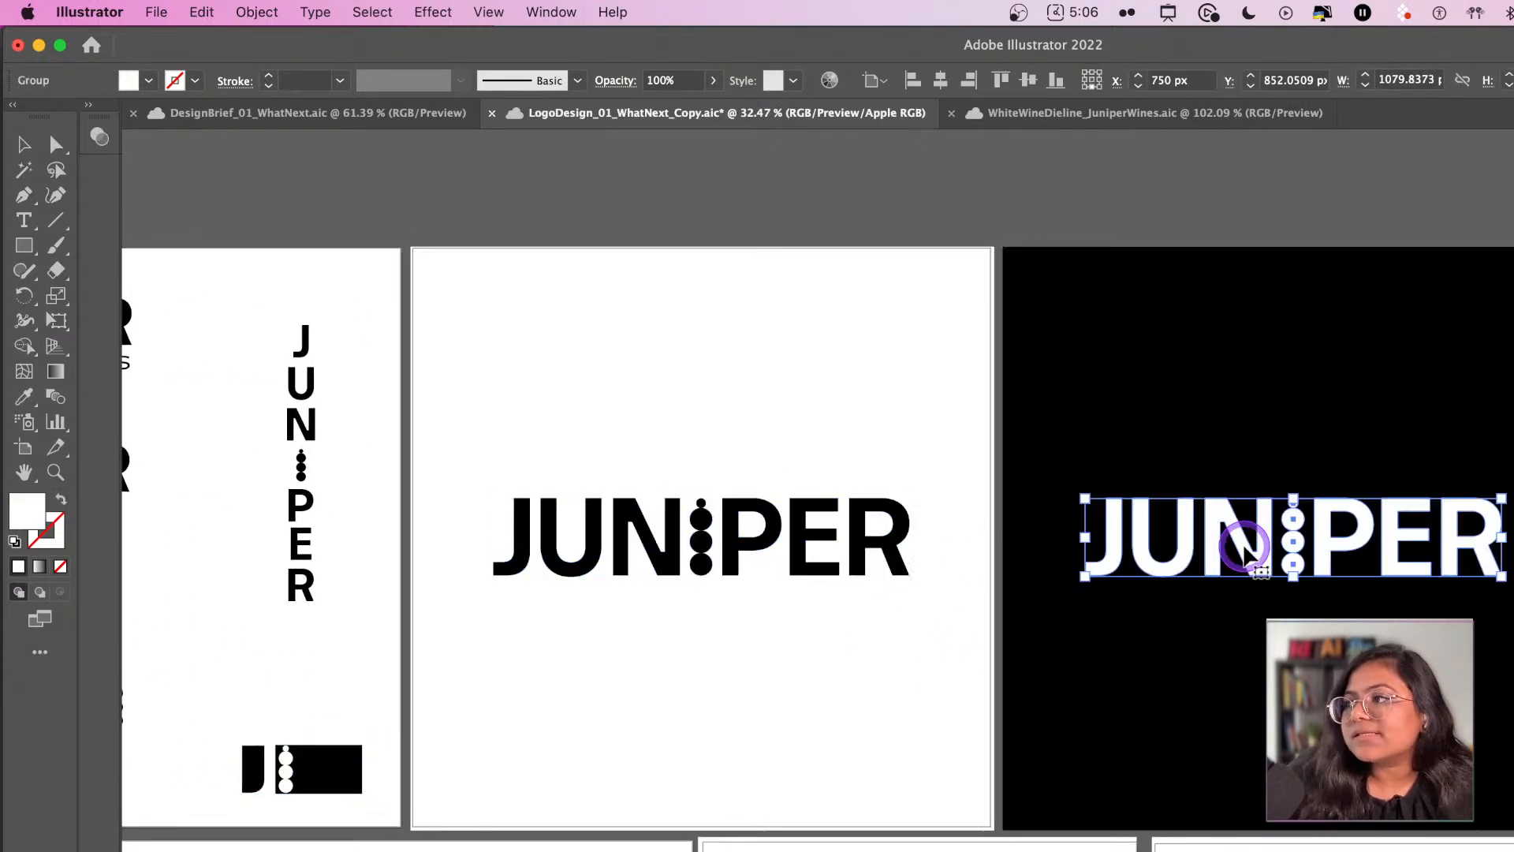
click(854, 158)
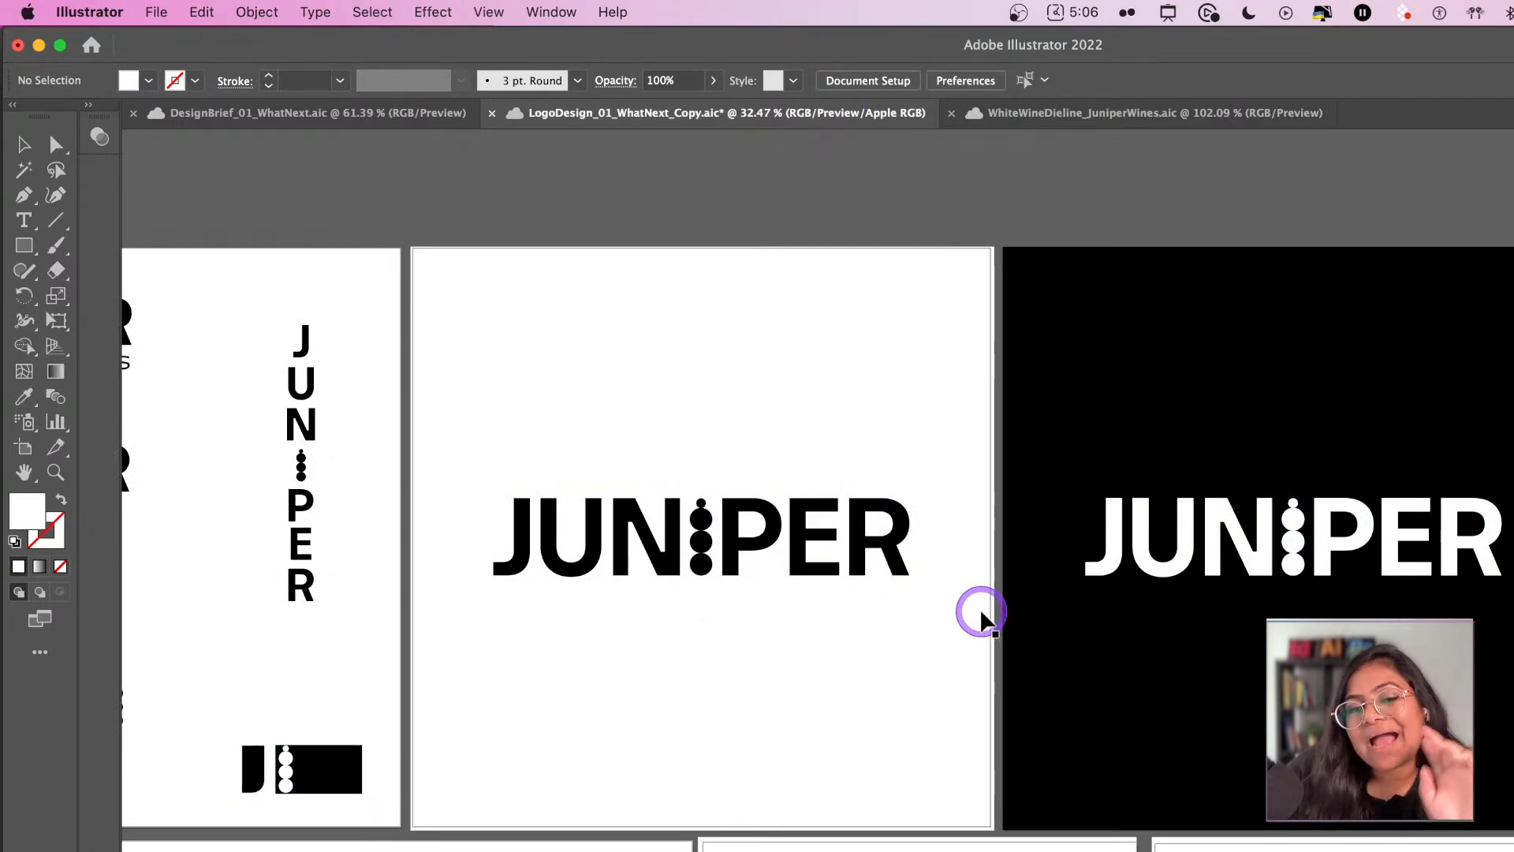
- Select the dots symbol on its white and black artboards in turn and save the logo document
scroll(992, 648, down, 10)
scroll(992, 648, right, 5)
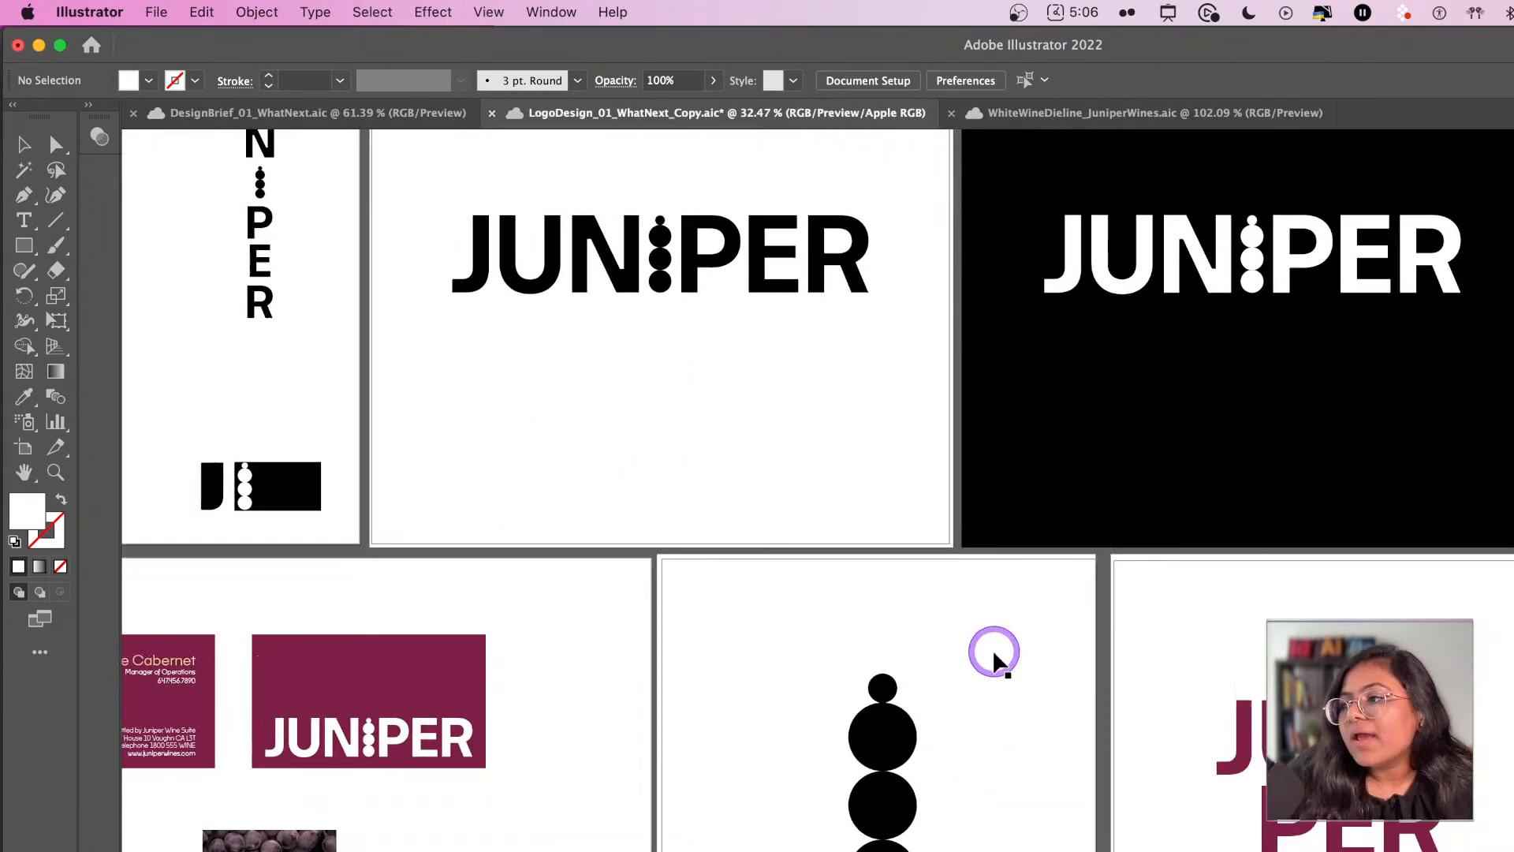
scroll(992, 648, down, 5)
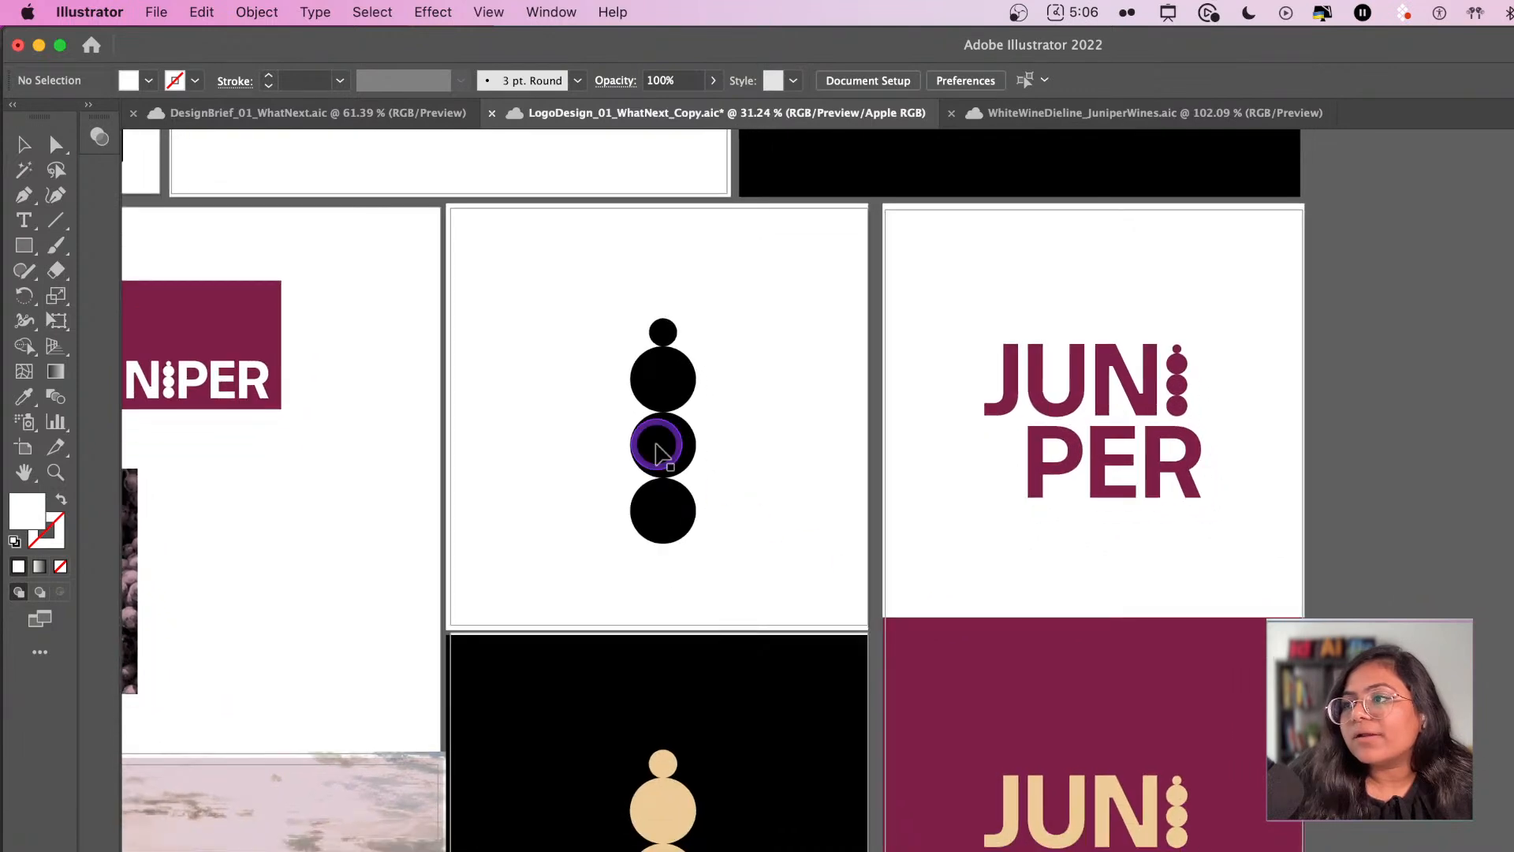
click(661, 442)
click(678, 827)
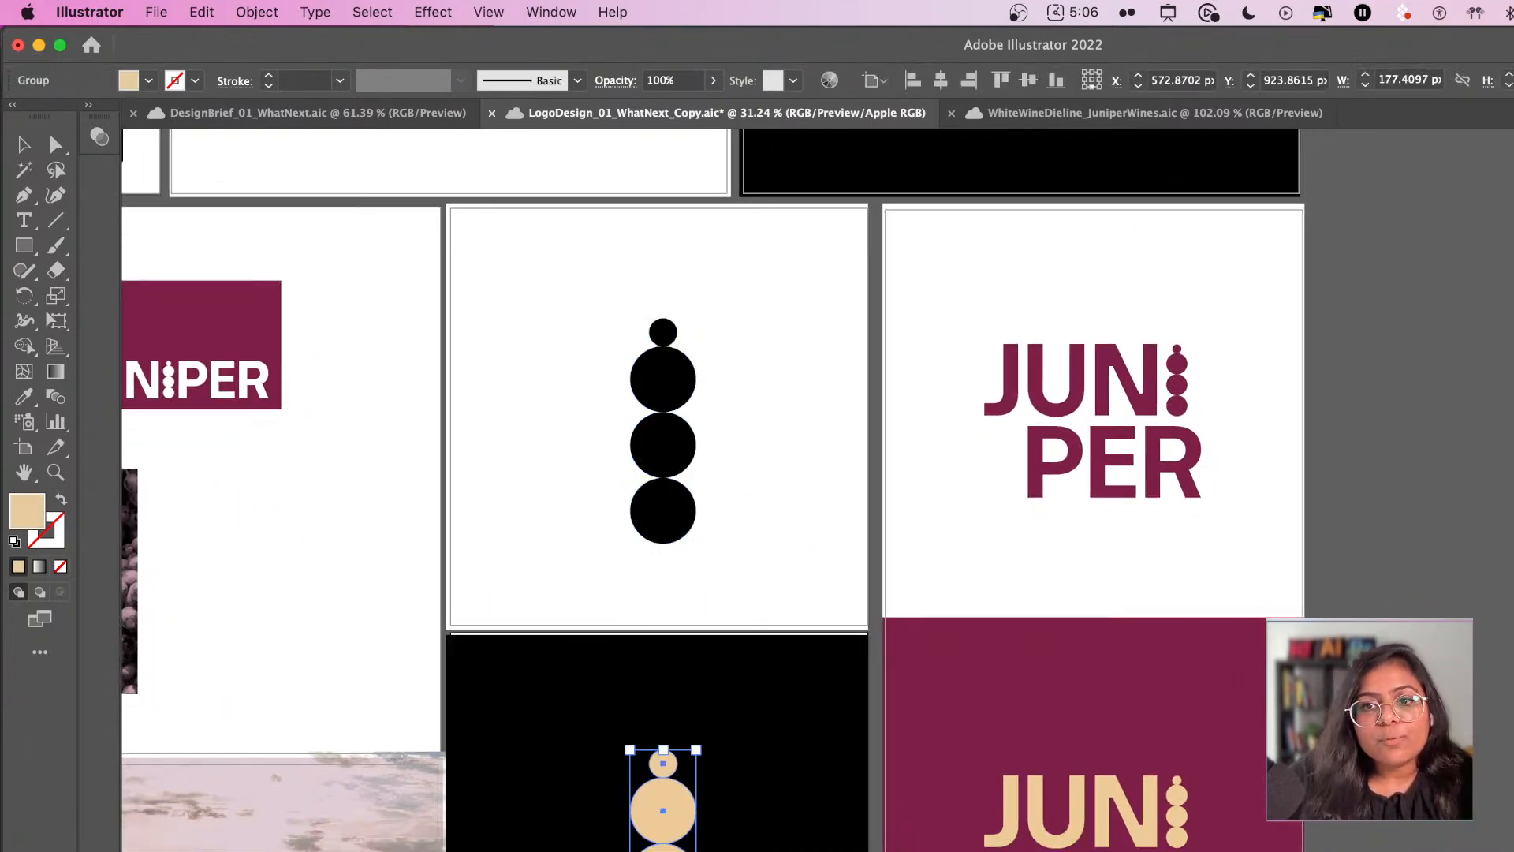
key(super+s)
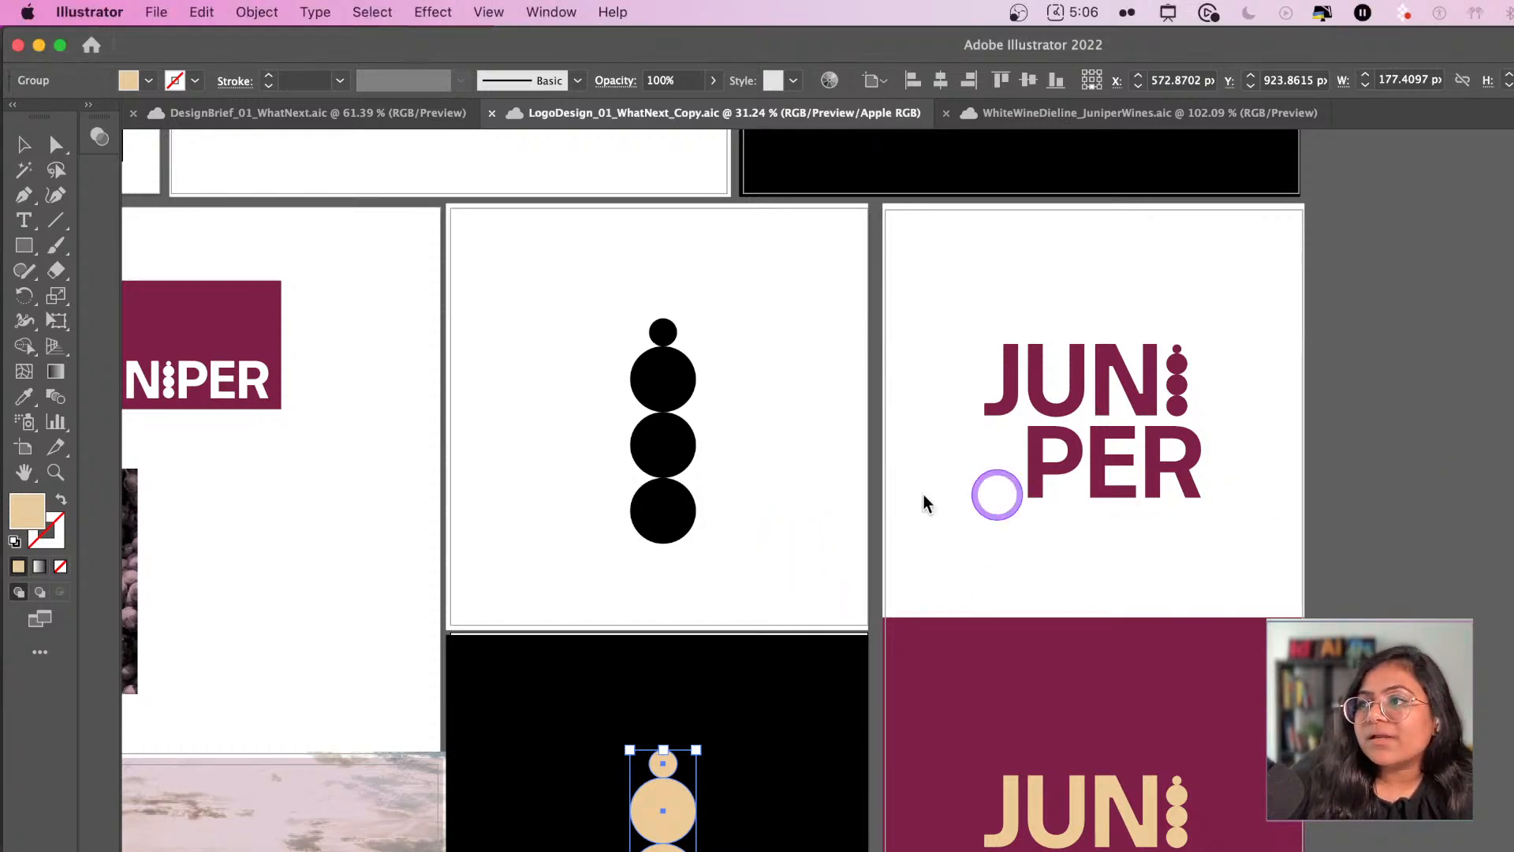
click(663, 385)
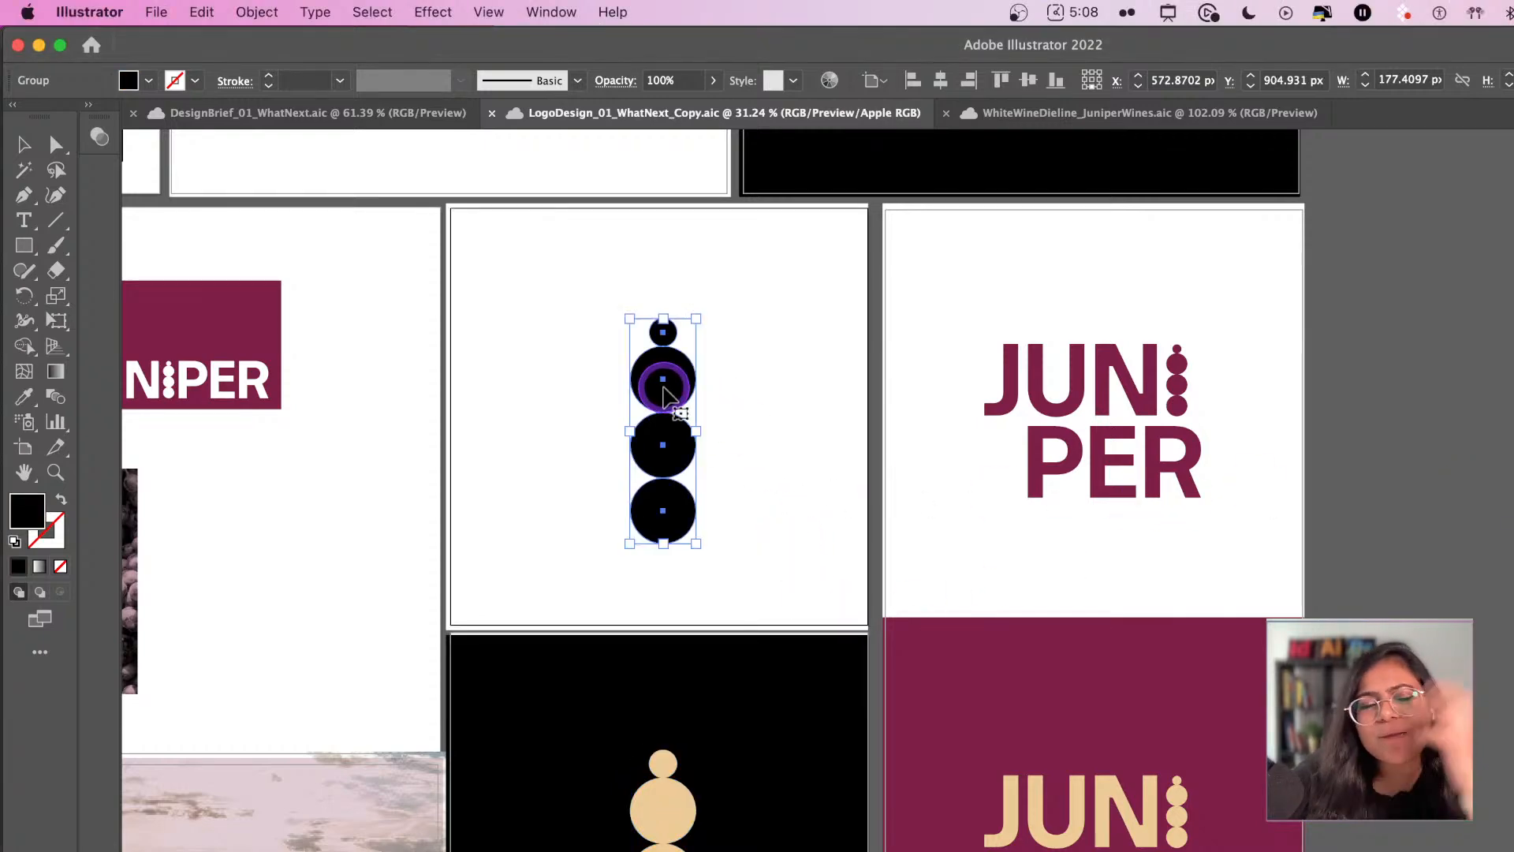
- Clear the selection and survey the full set of Juniper brand artboards
scroll(662, 386, down, 10)
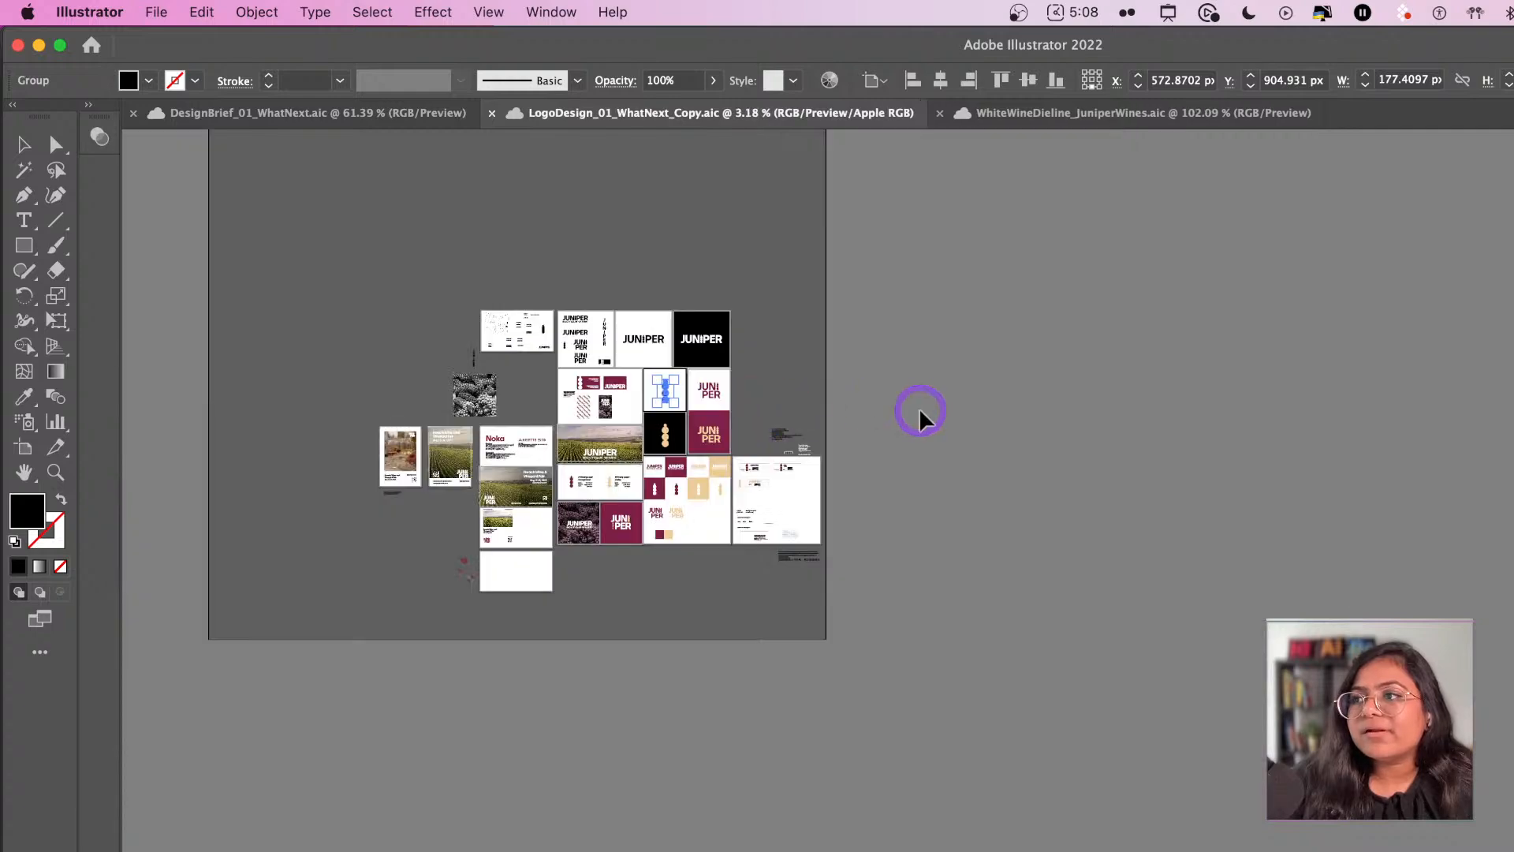
right_click(811, 367)
click(810, 367)
click(751, 377)
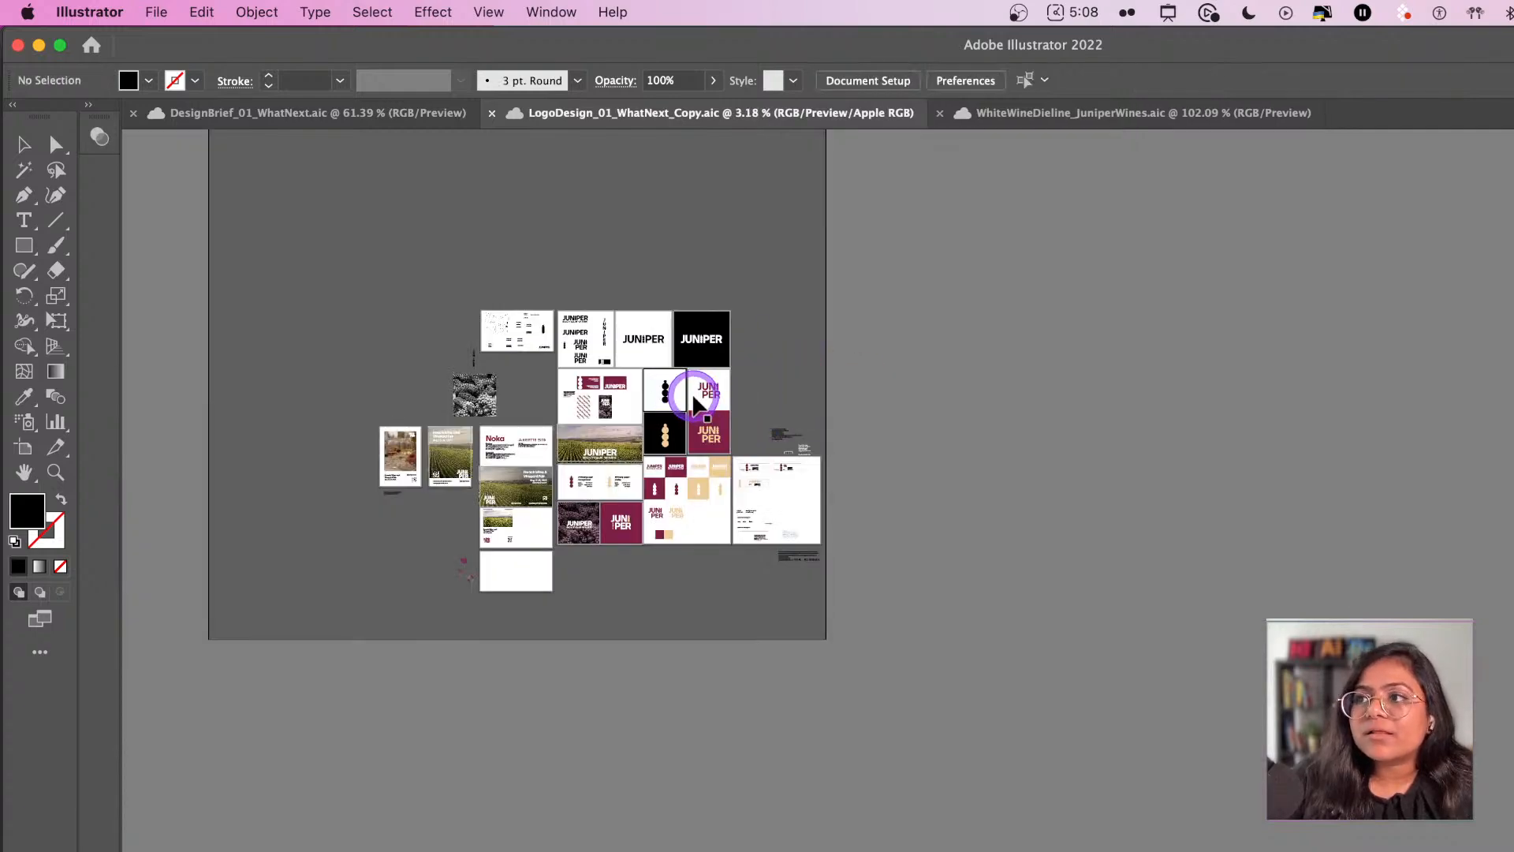
scroll(663, 393, up, 1)
scroll(662, 386, up, 4)
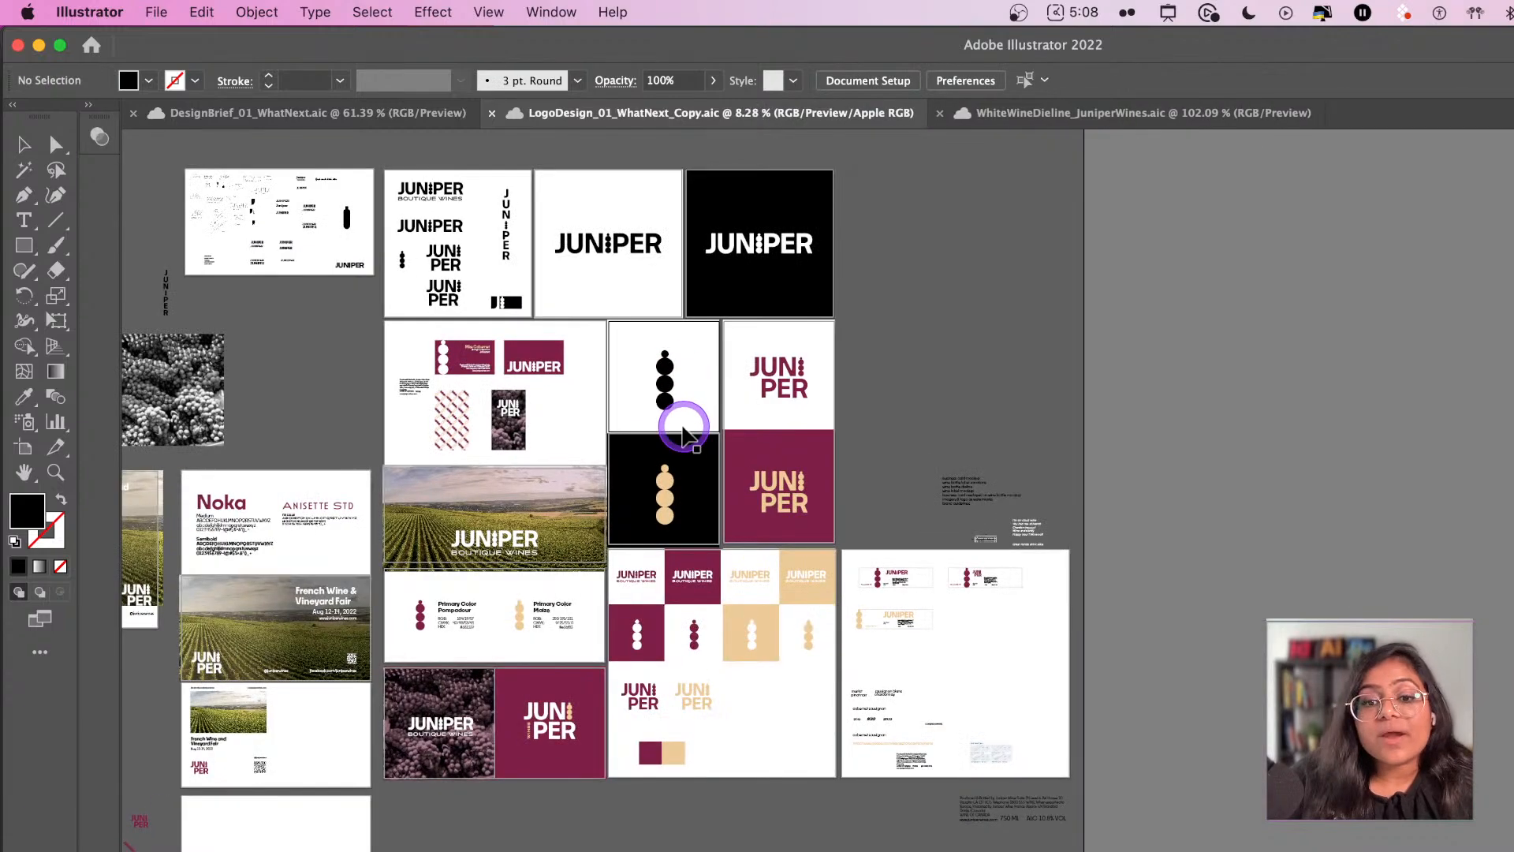
- Inspect the dots symbol artboards and the stacked JUNIPER logo in burgundy on white and gold on burgundy, leaving nothing selected
scroll(683, 432, up, 5)
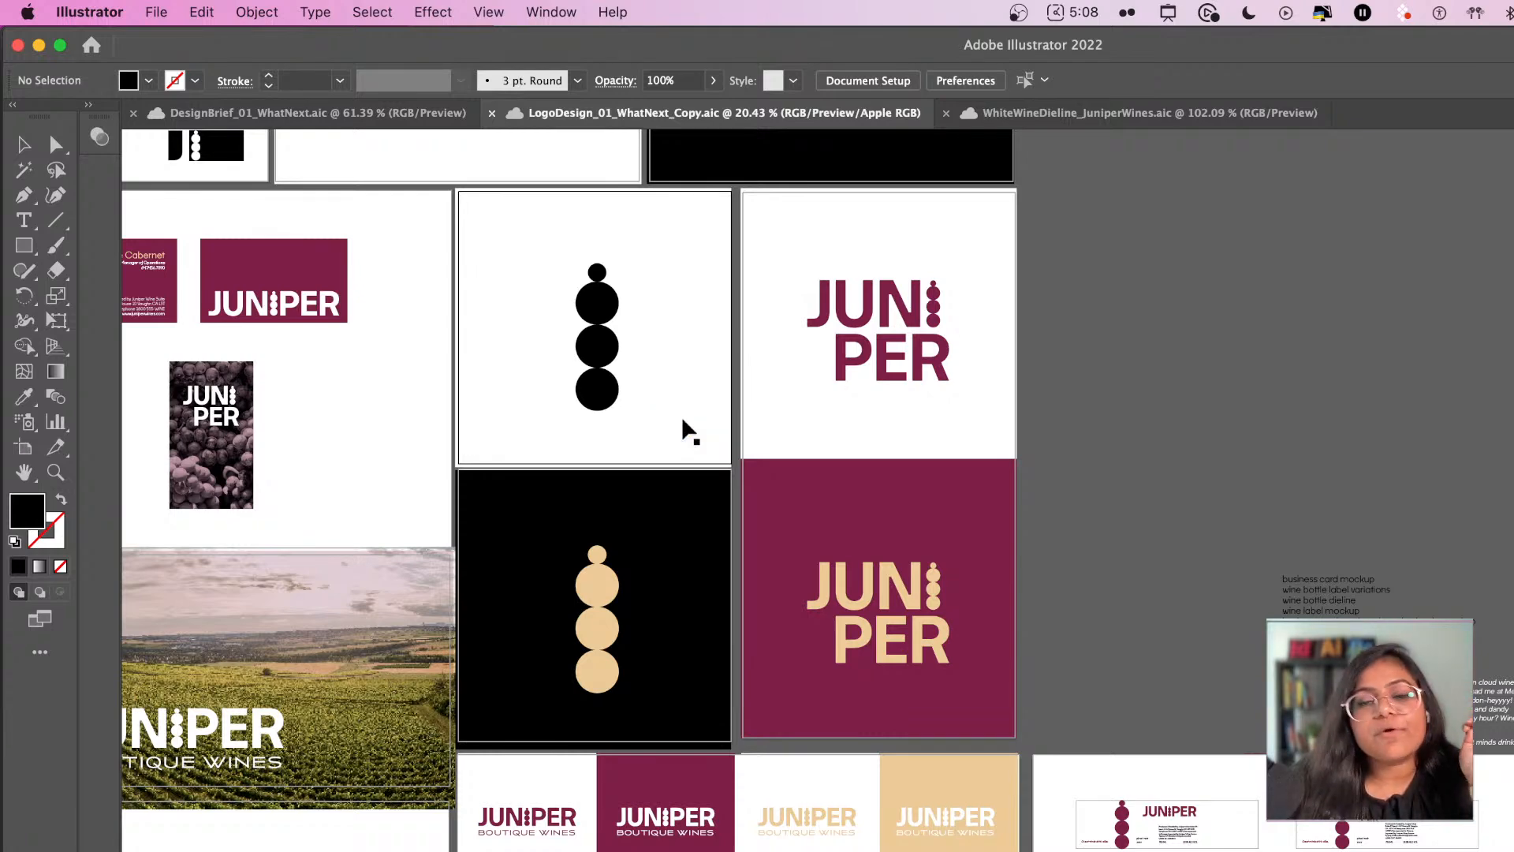
scroll(733, 390, up, 1)
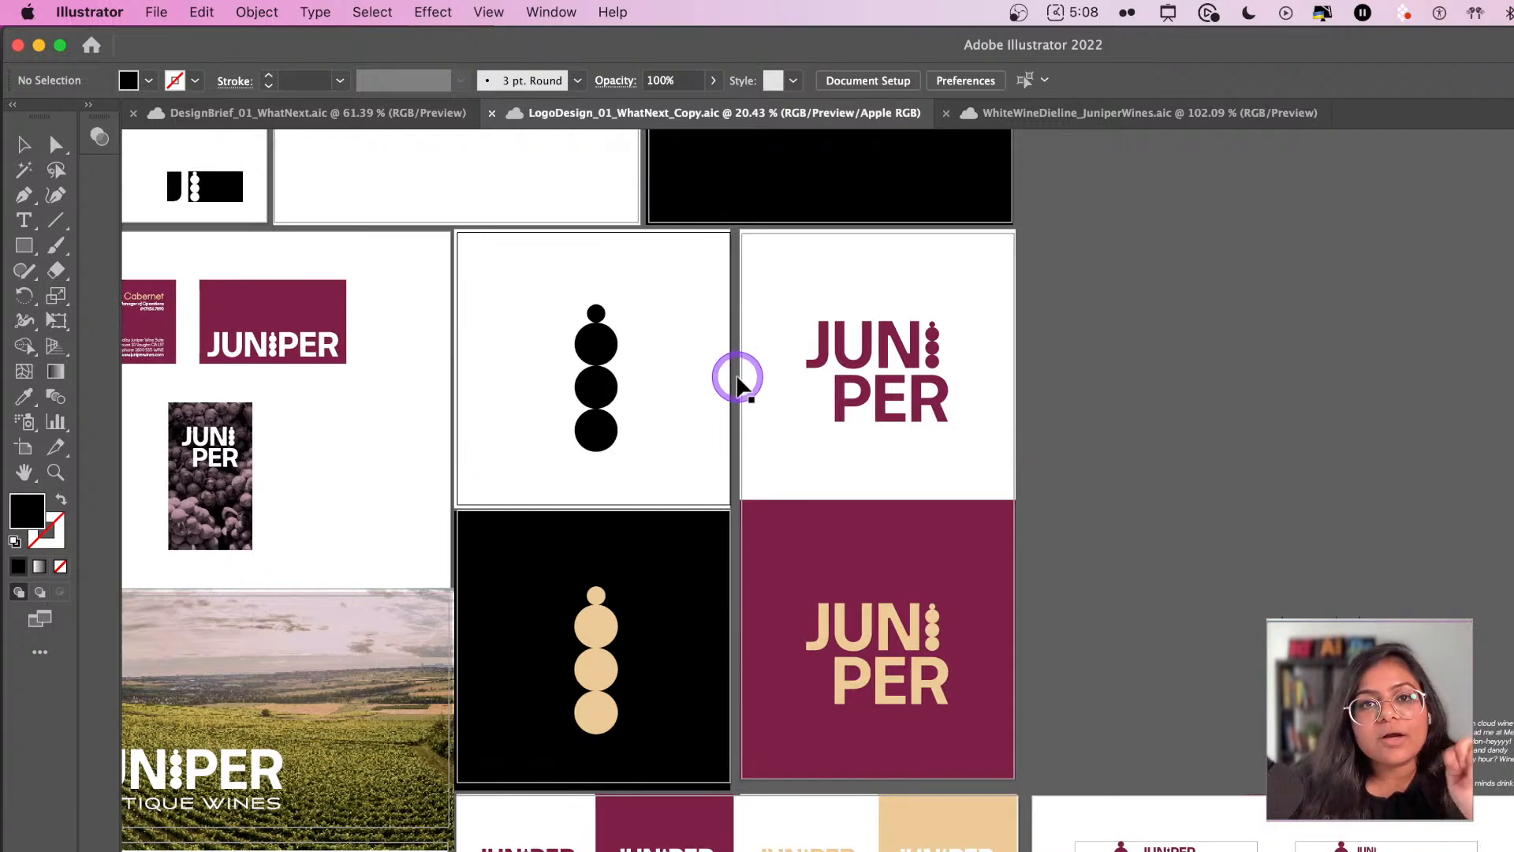
scroll(980, 381, up, 2)
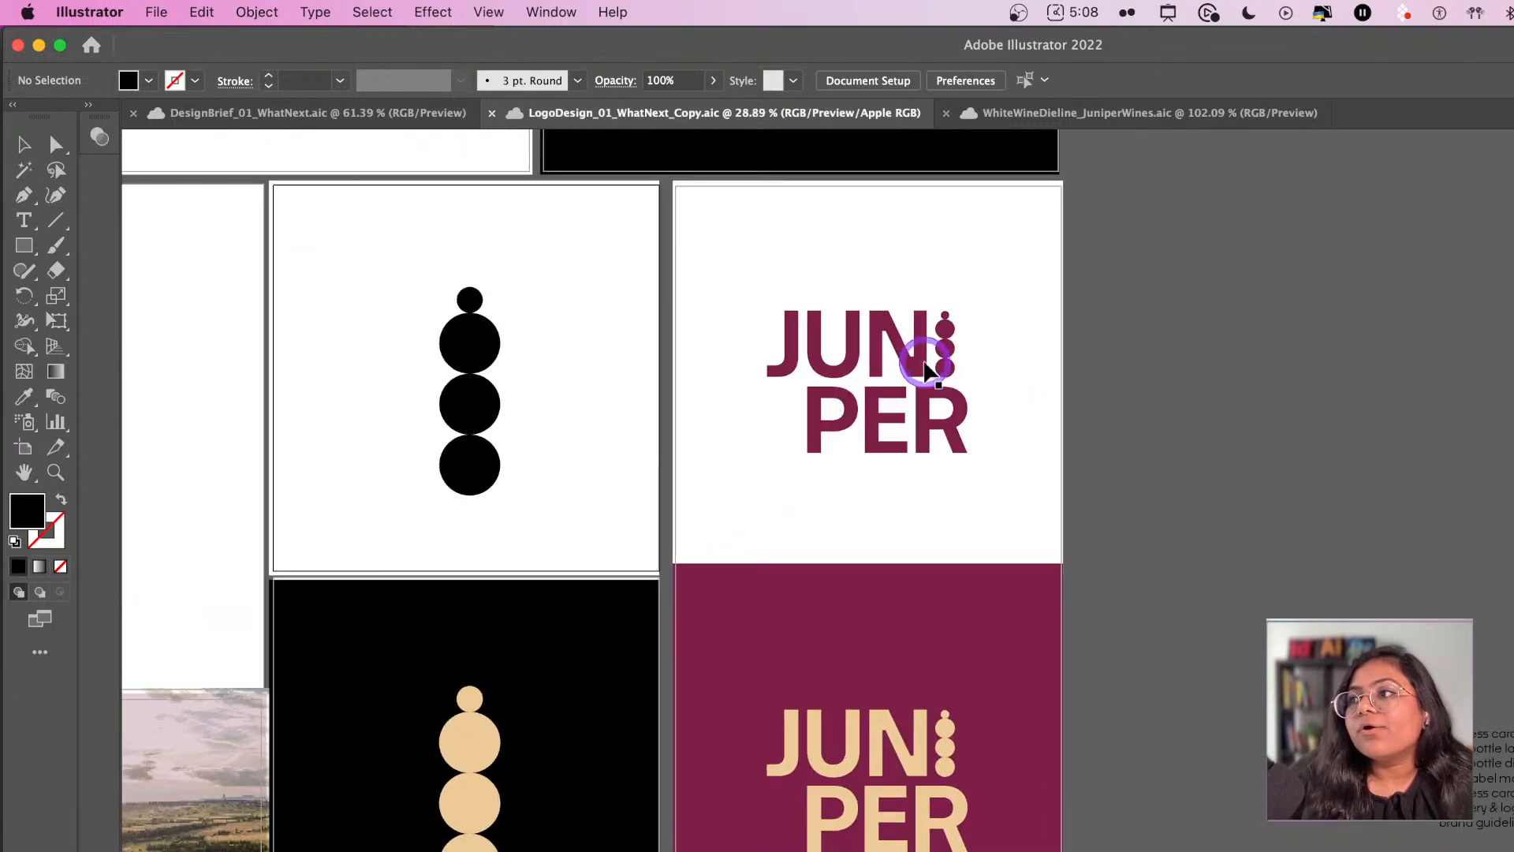
click(927, 370)
click(907, 727)
click(1104, 664)
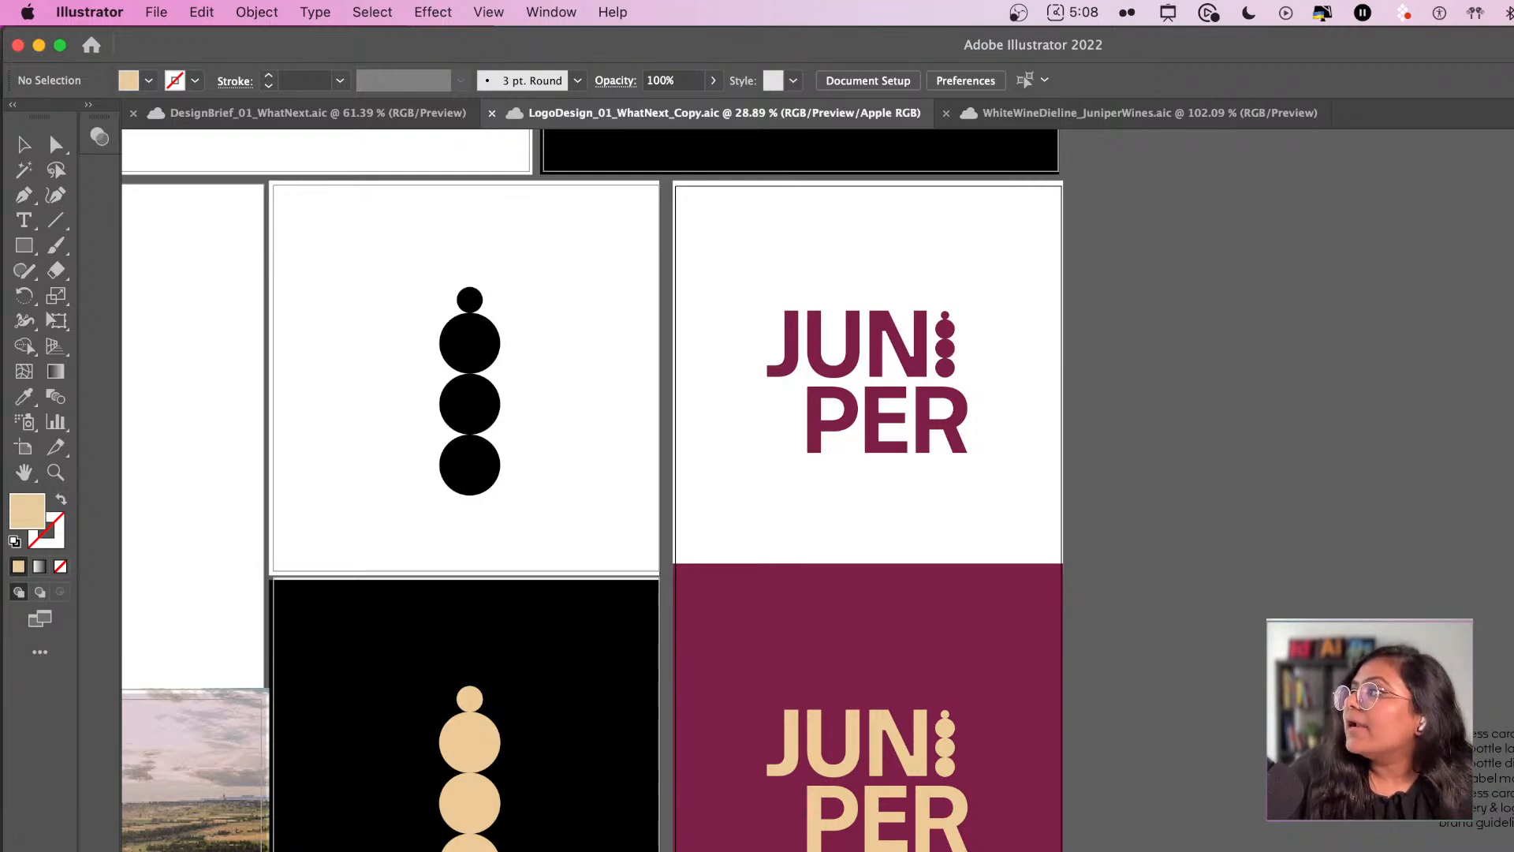
- Bring up the document's color swatches and place them clear of the logo artboards
key(F7)
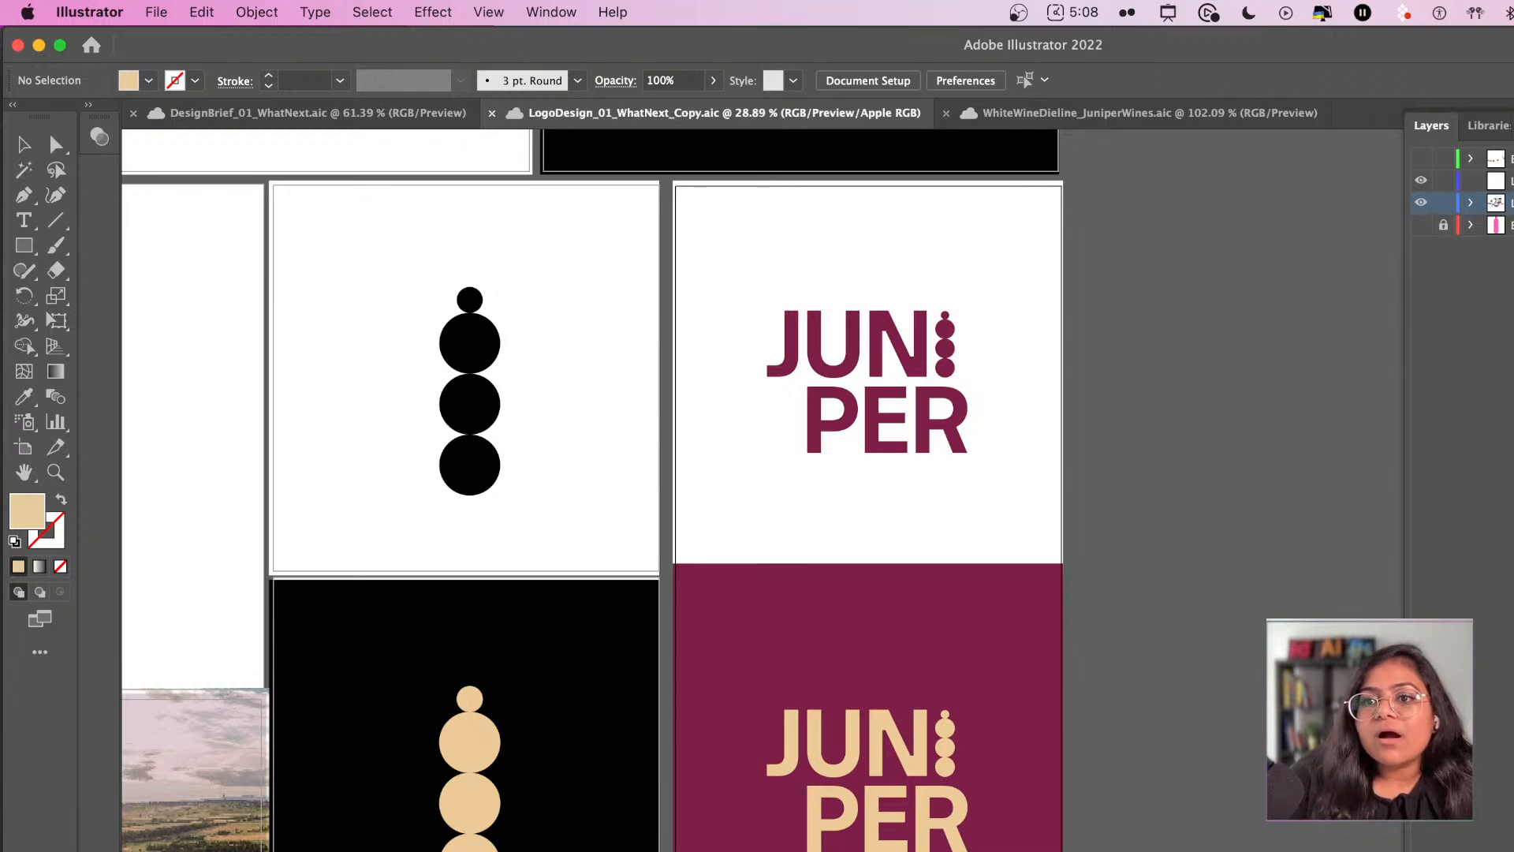
drag(1292, 390, 534, 303)
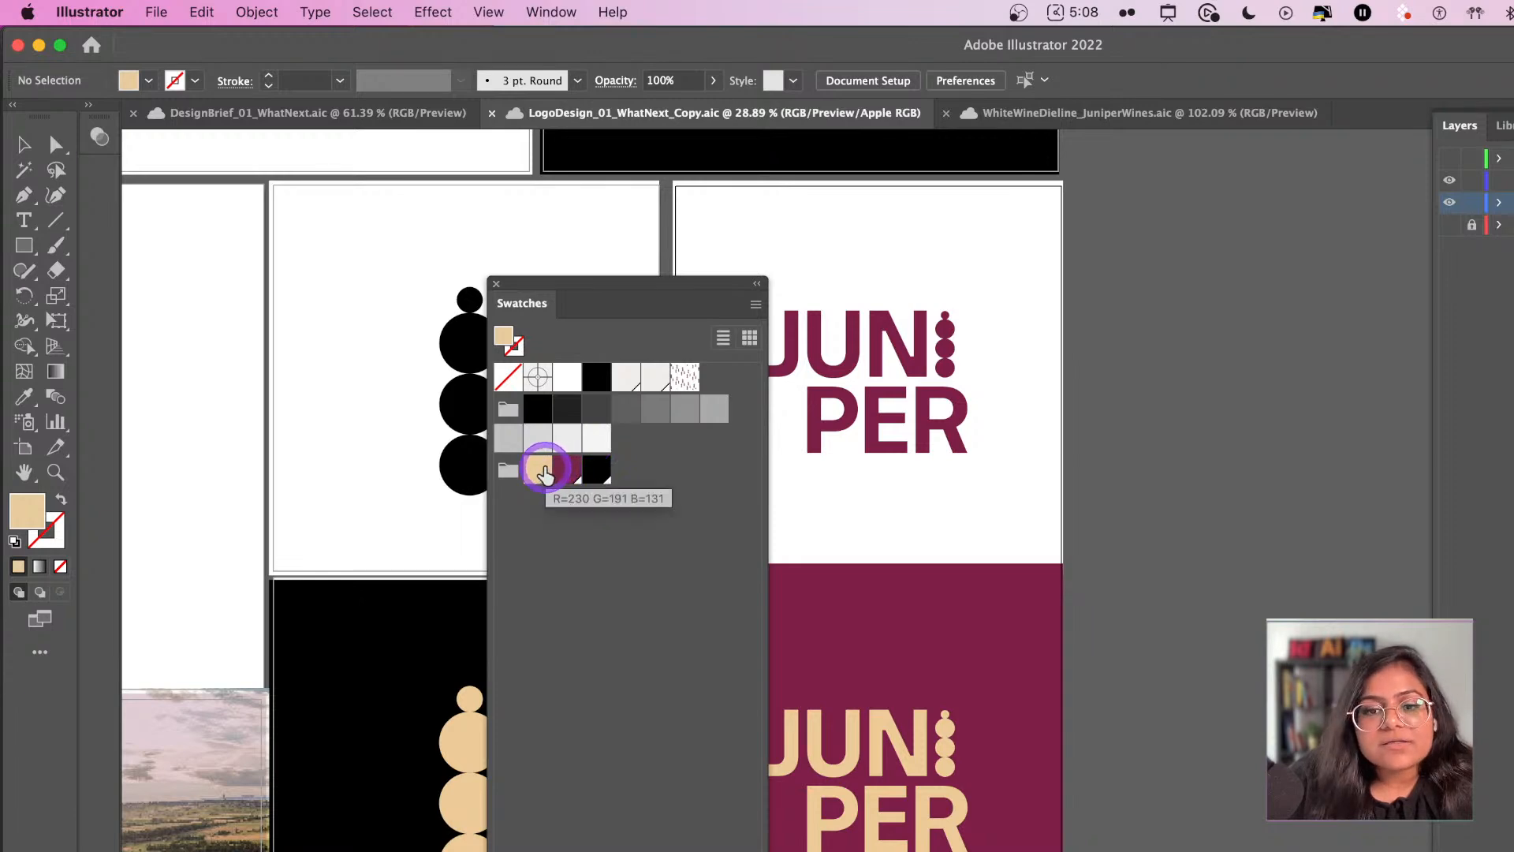
drag(560, 294, 1237, 124)
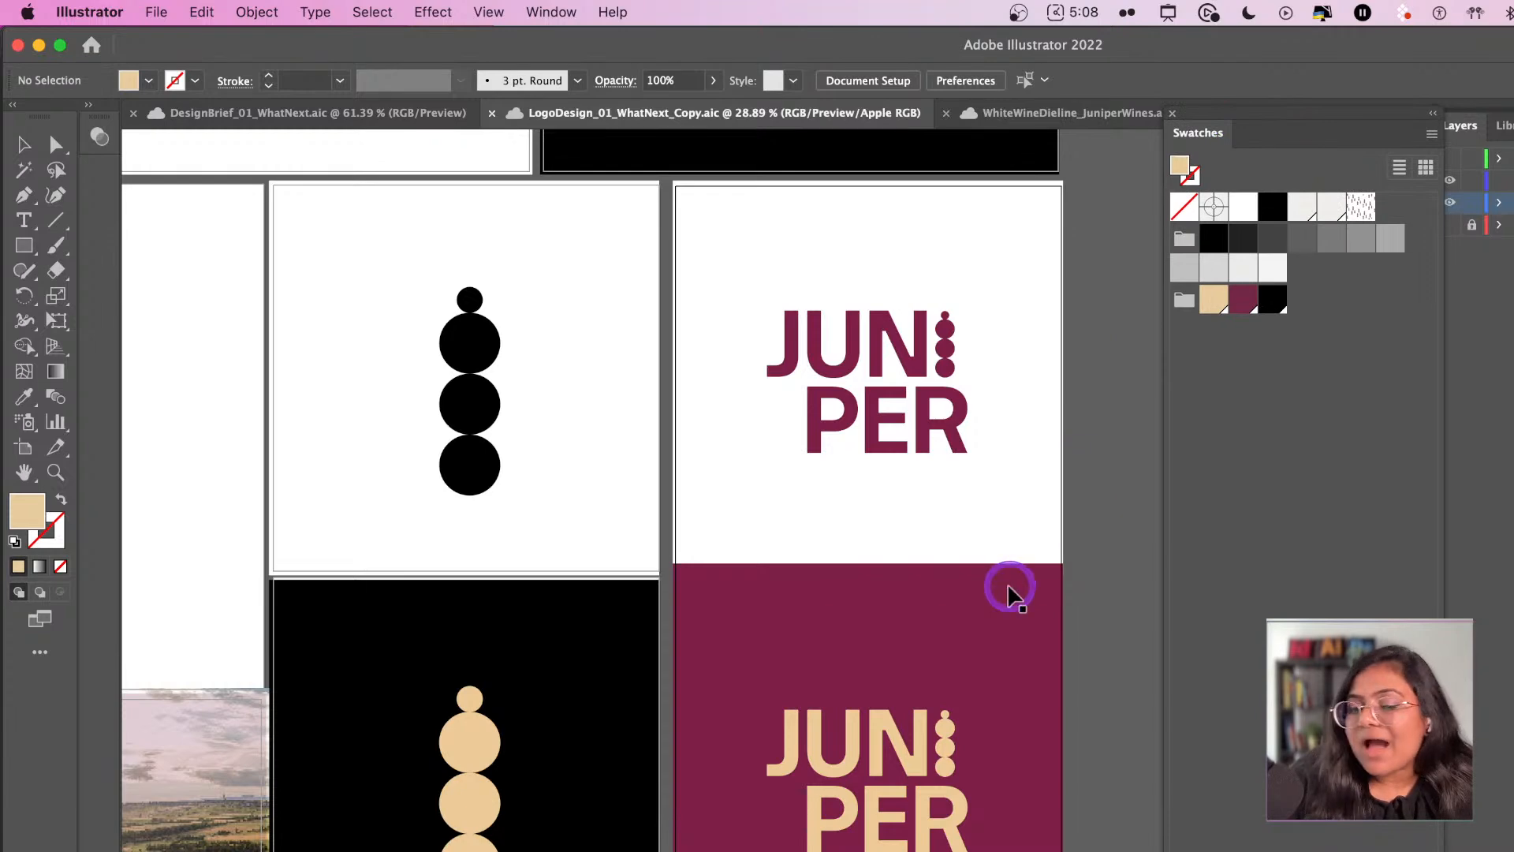
- Check the fill colors of the burgundy background and the gold dots symbol against the swatches, leaving nothing selected
click(946, 585)
click(1124, 747)
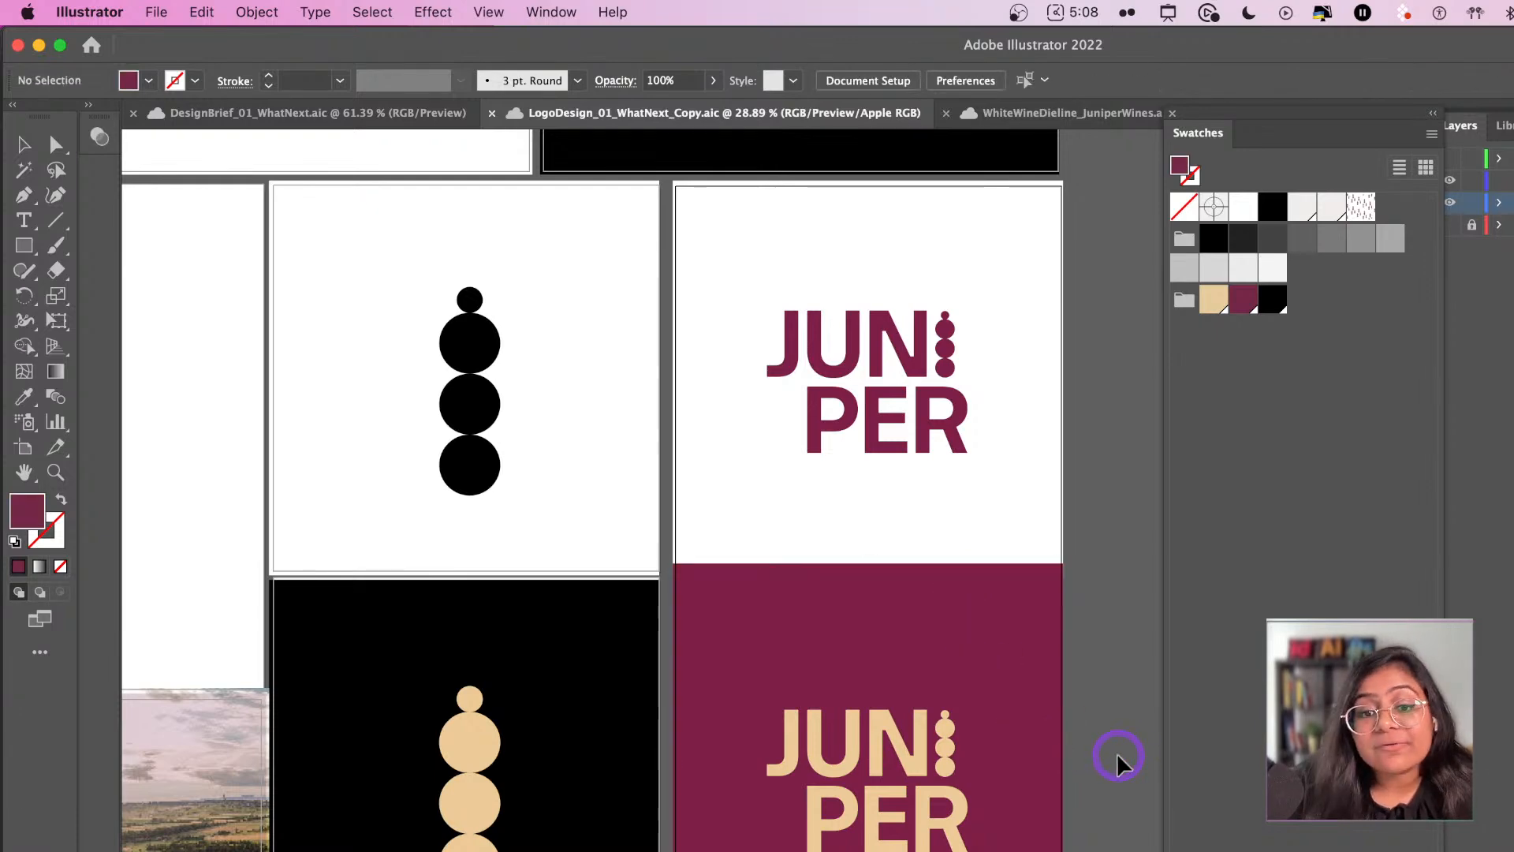
click(497, 742)
click(1161, 791)
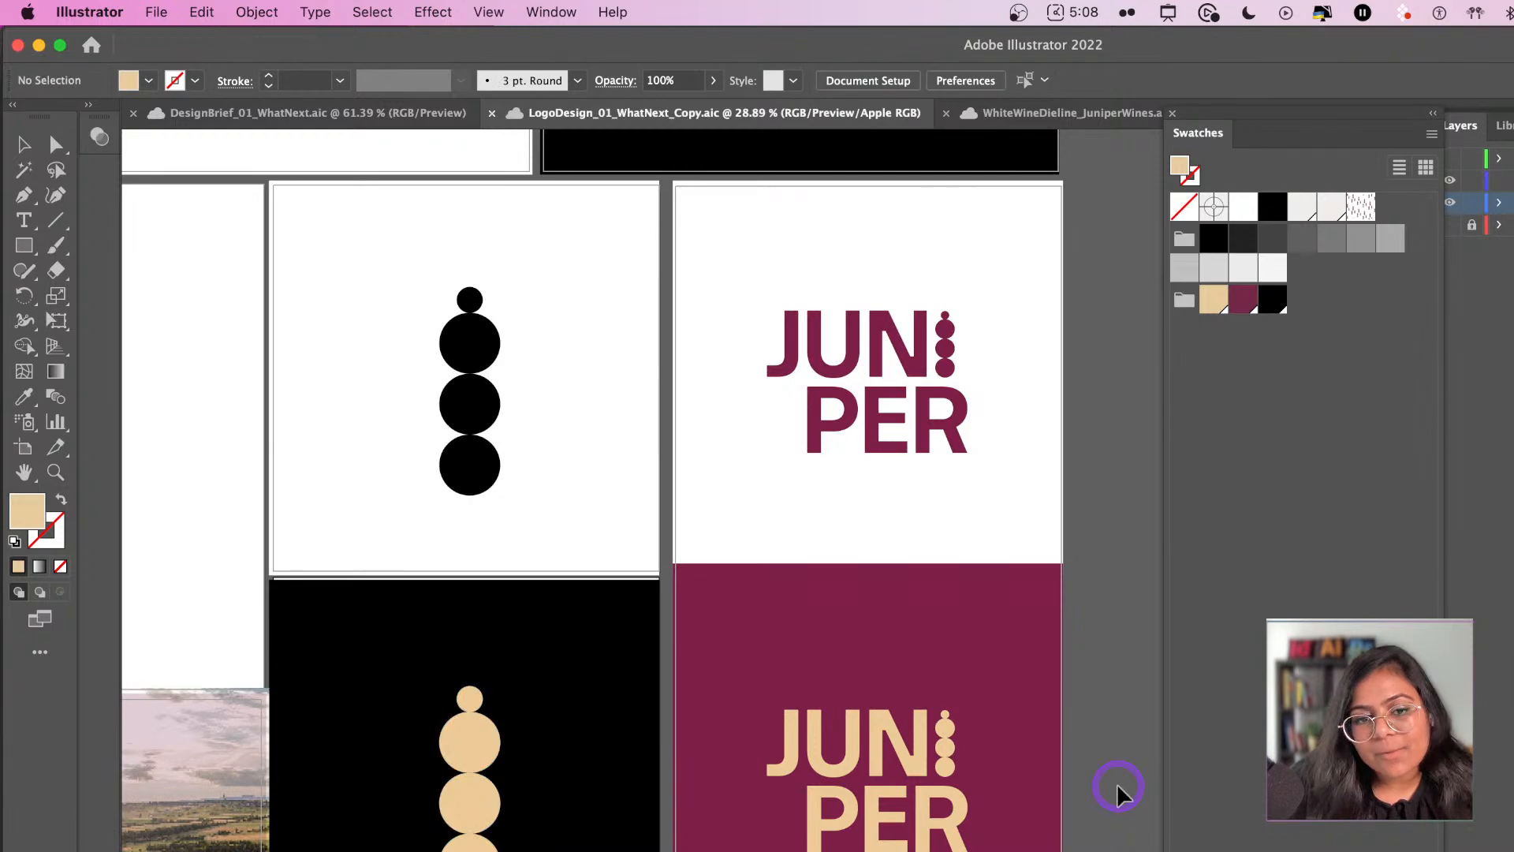
- Examine the grid of Boutique Wines wordmarks, dots symbols and stacked logos in burgundy, gold and white
scroll(1041, 622, down, 3)
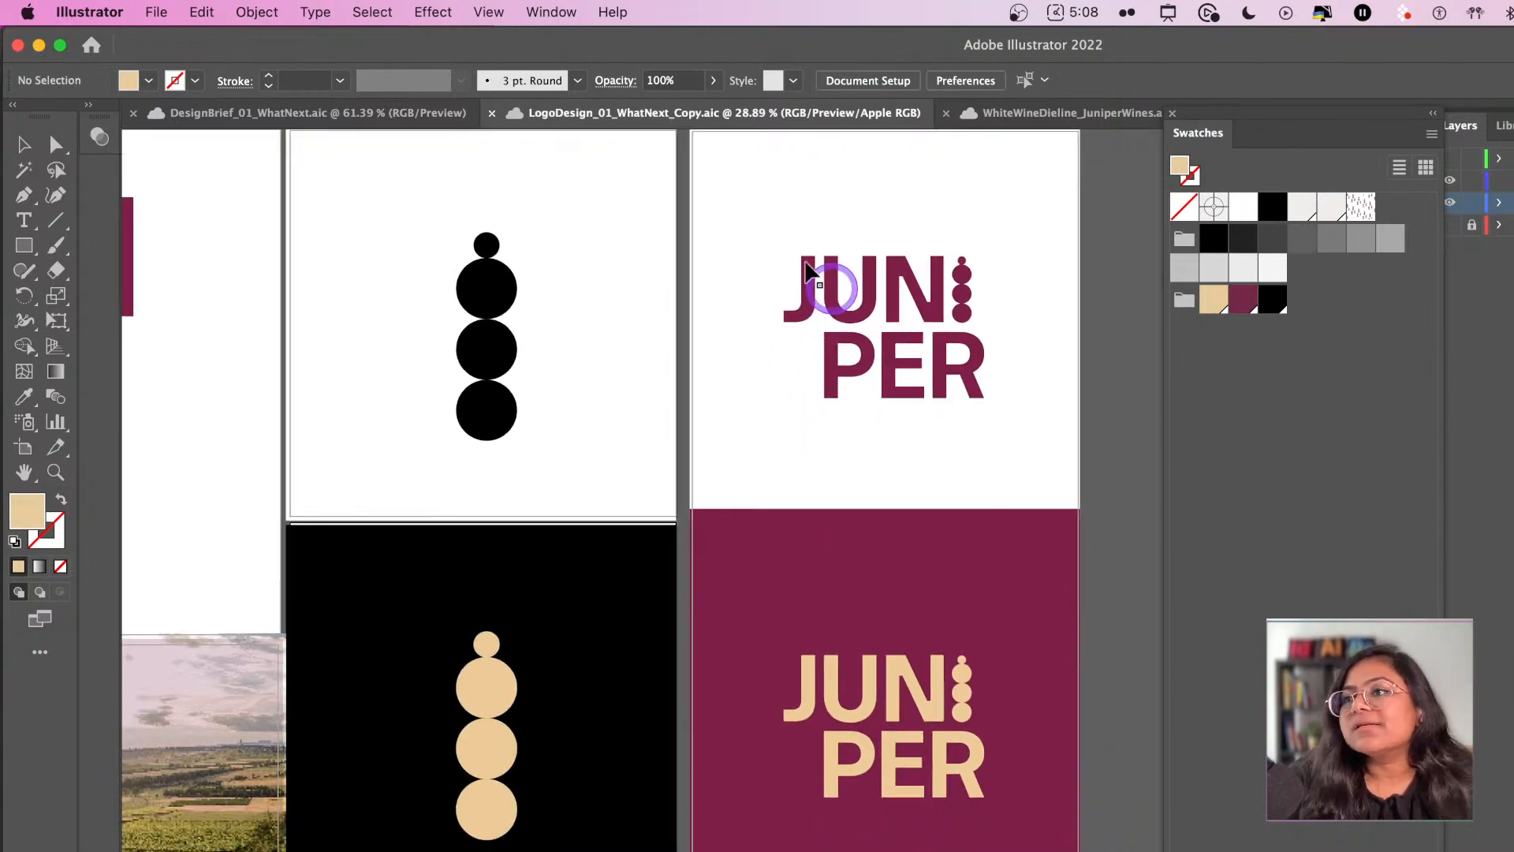
scroll(581, 659, down, 10)
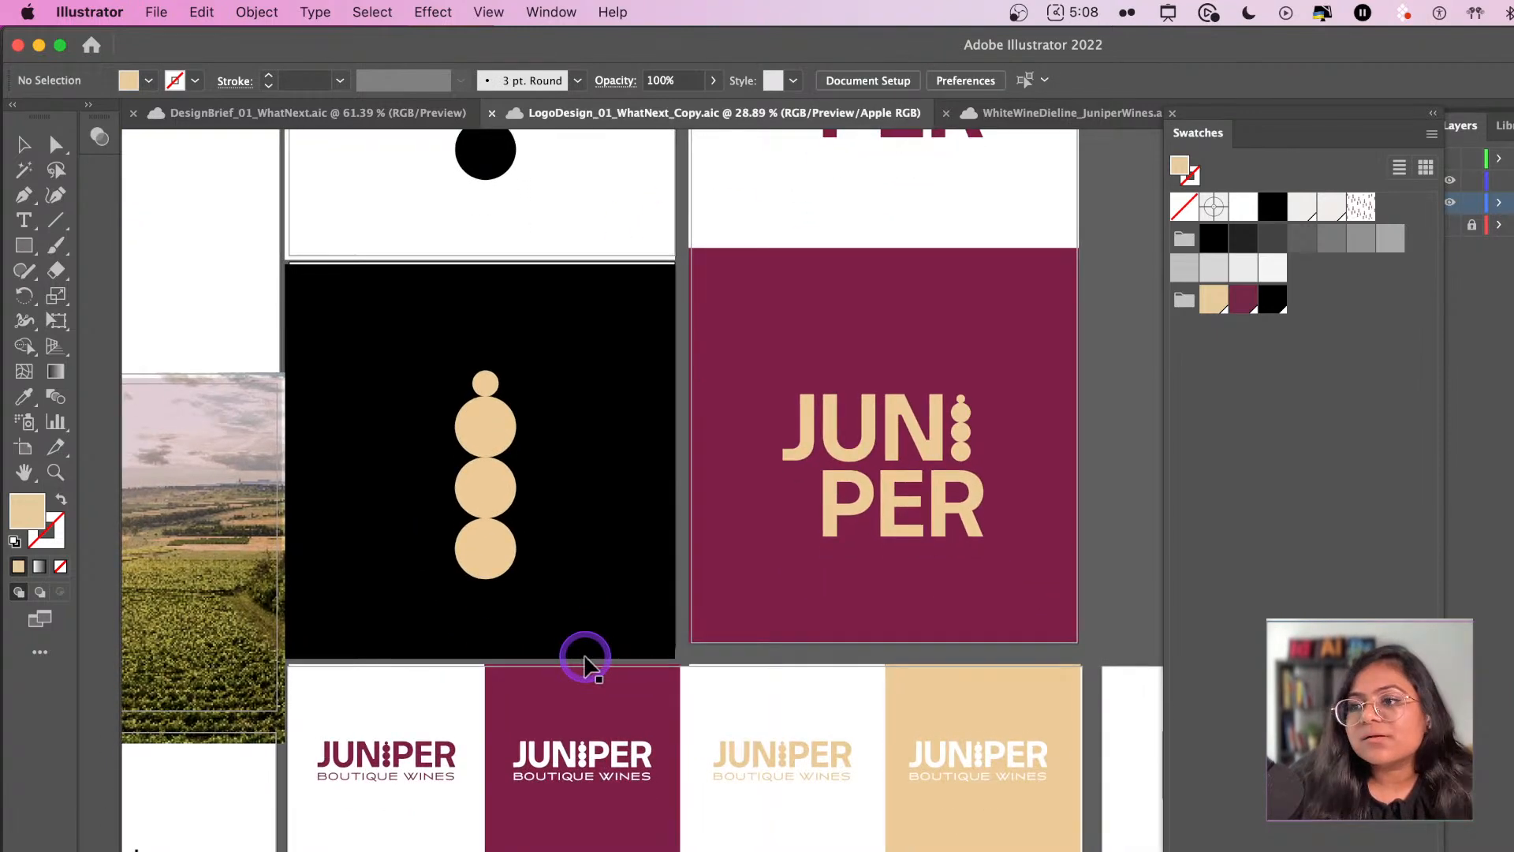
scroll(574, 664, down, 2)
scroll(574, 664, up, 2)
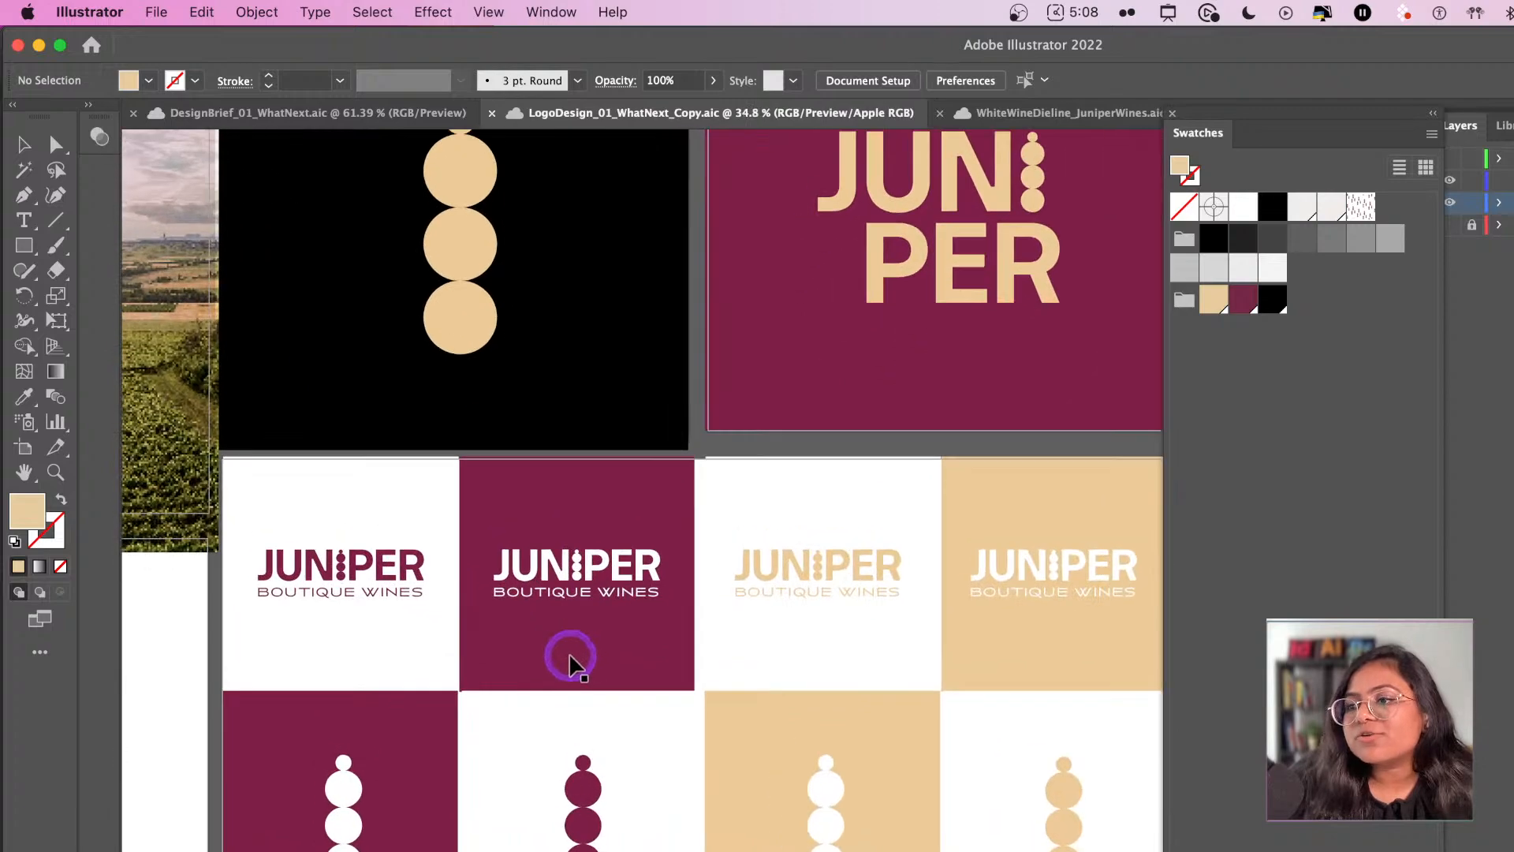
scroll(567, 660, down, 4)
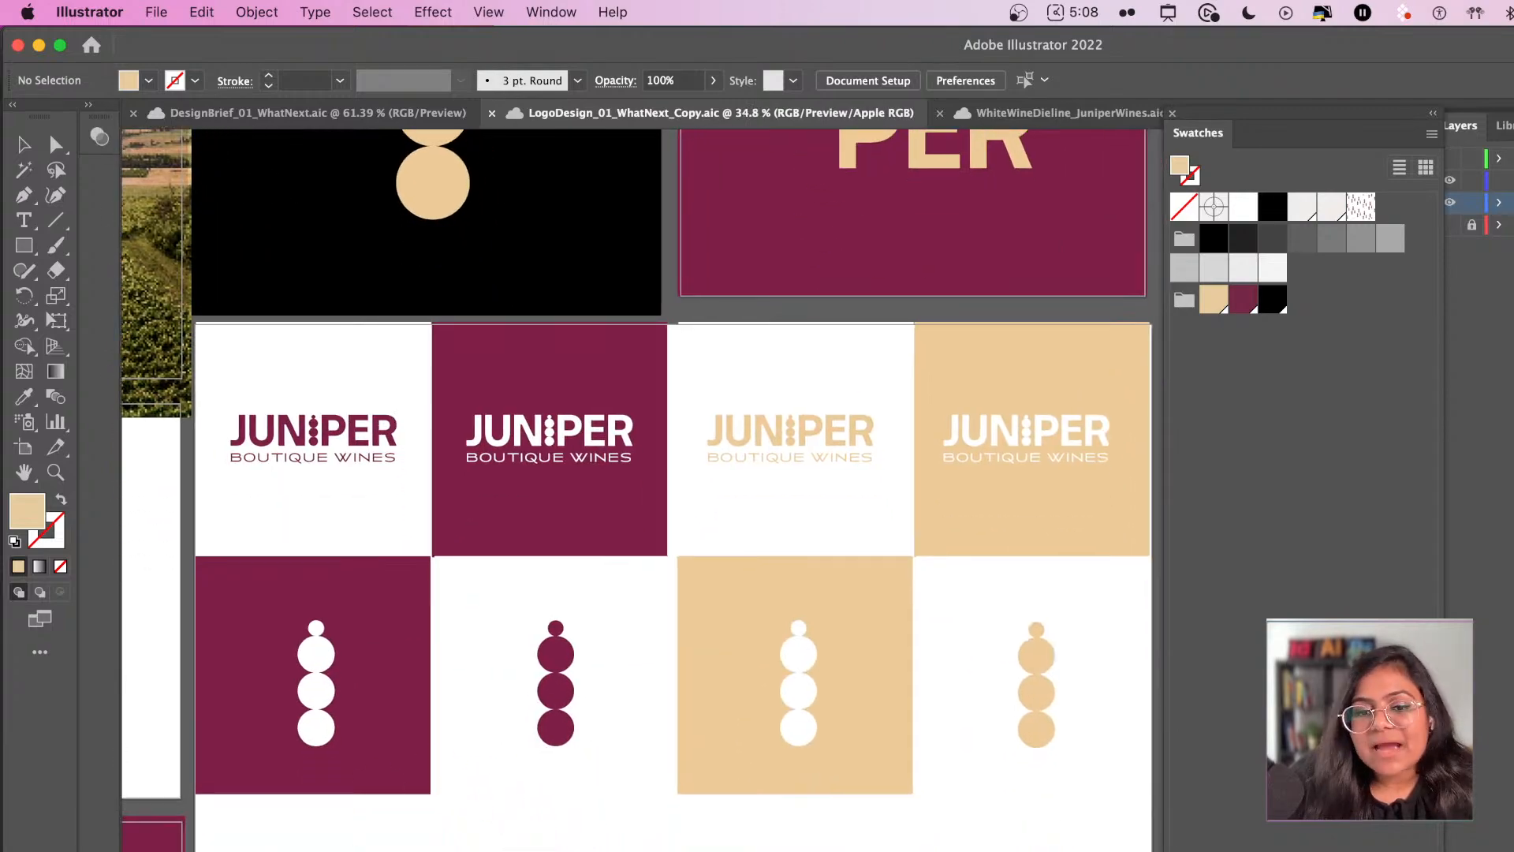
scroll(495, 710, down, 3)
scroll(441, 726, left, 5)
scroll(442, 726, down, 3)
scroll(393, 753, up, 2)
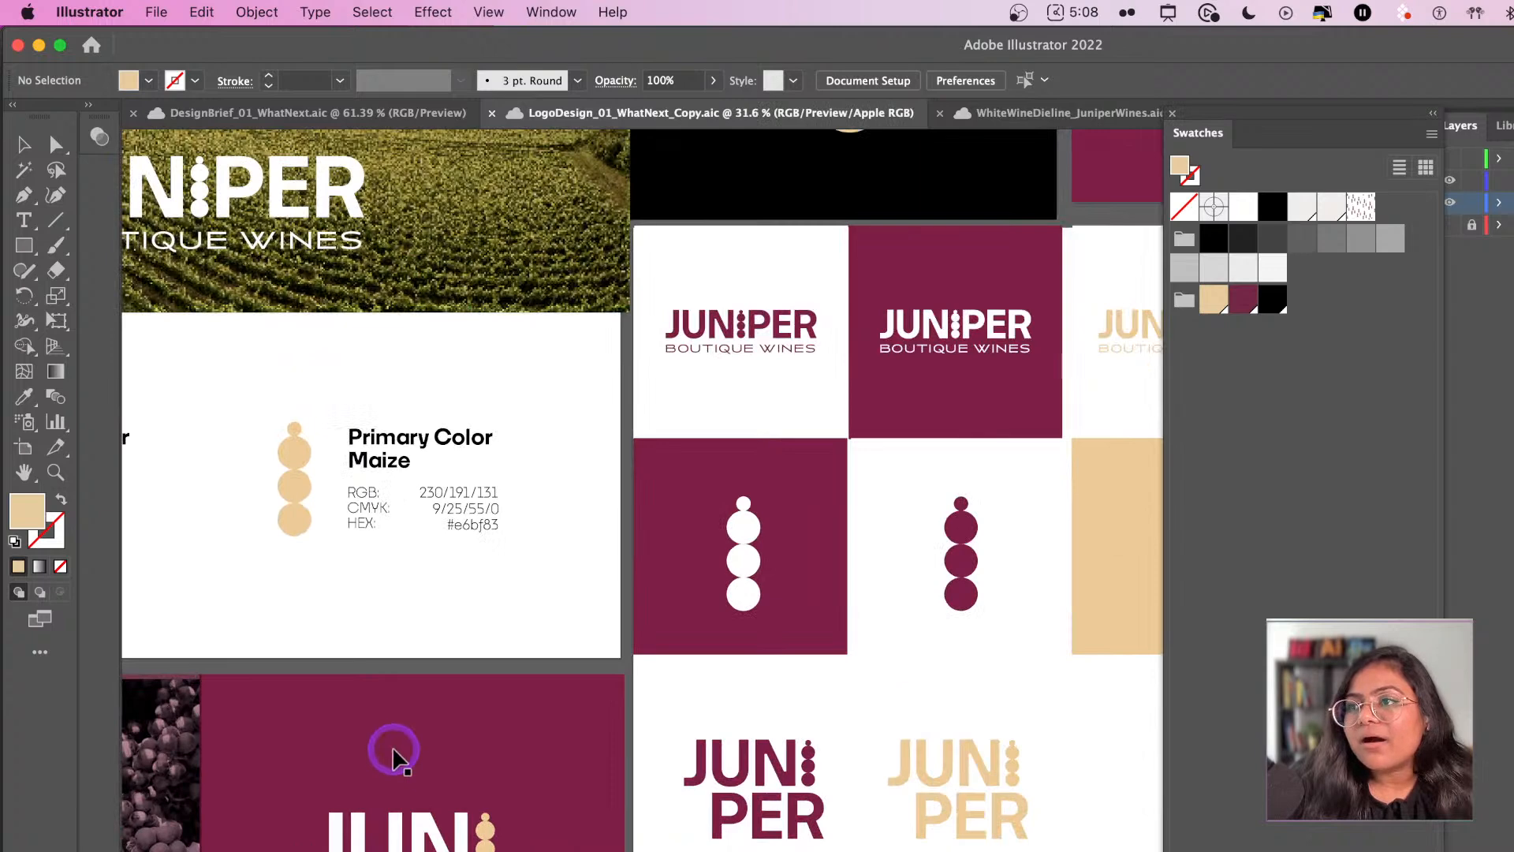
- Read the RGB, CMYK and HEX specifications of the primary colors Pompadour and Maize, leaving nothing selected
scroll(393, 753, up, 1)
scroll(390, 749, left, 6)
scroll(390, 749, up, 3)
click(365, 608)
click(465, 740)
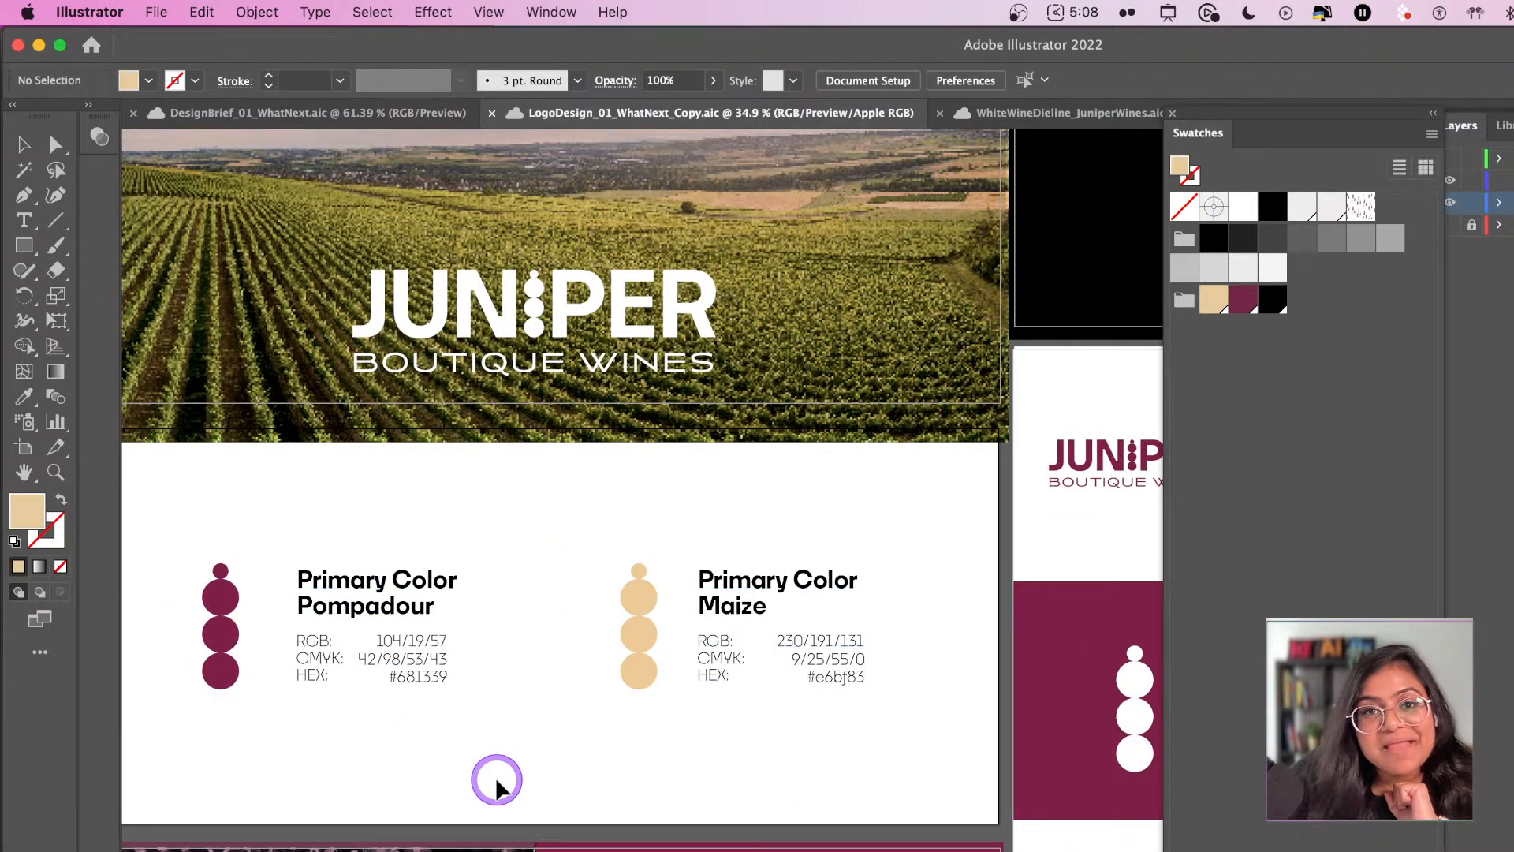
click(379, 612)
click(544, 779)
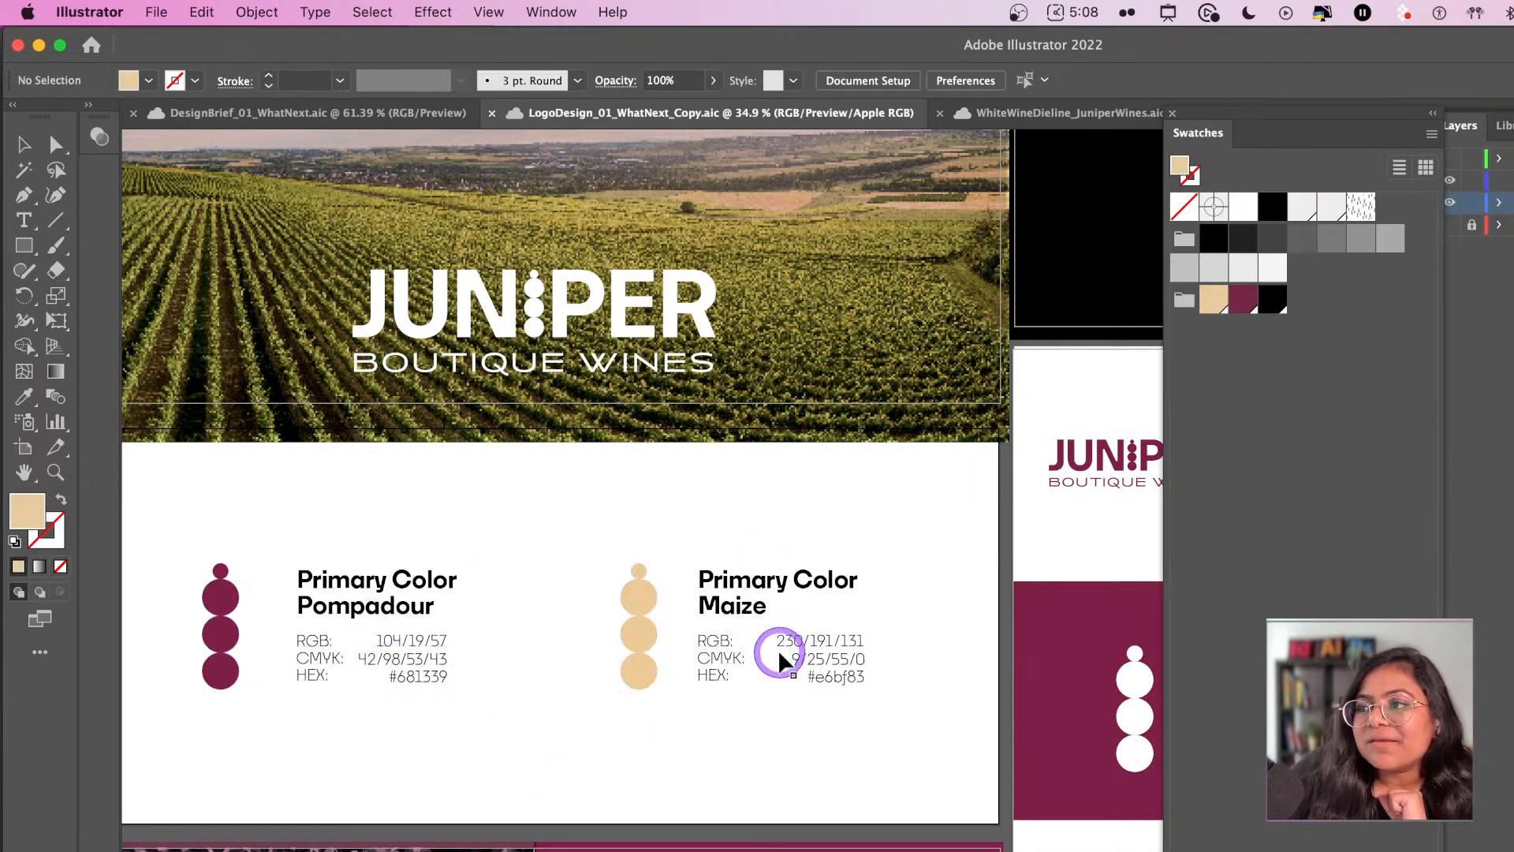
- Draw a square about 112 px wide with the burgundy swatch as fill, below the primary color specifications
click(1243, 299)
key(m)
drag(552, 758, 599, 808)
key(v)
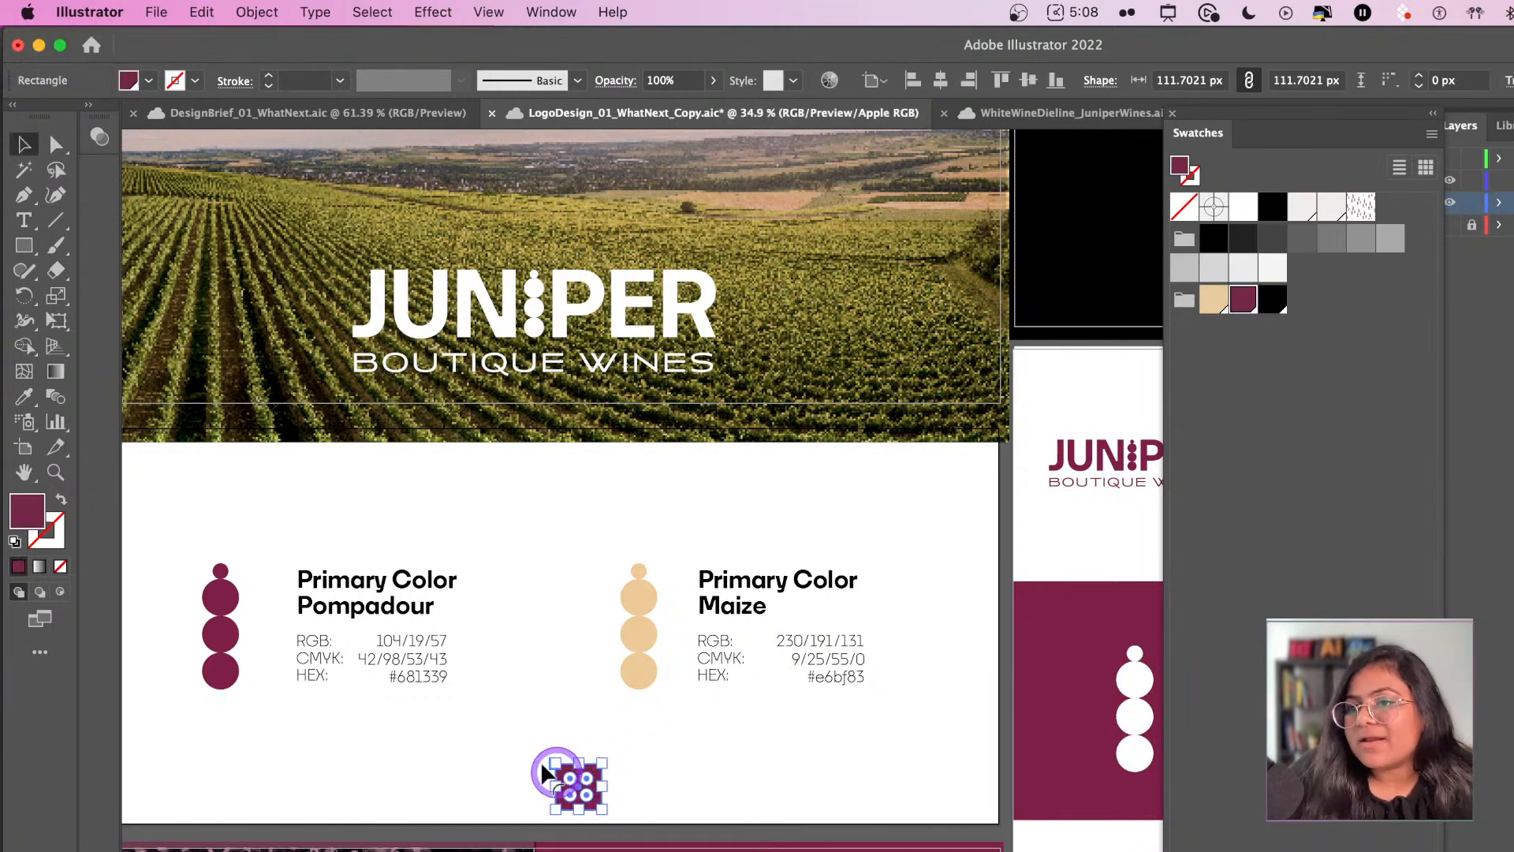
- Inspect the burgundy square's RGB, CMYK and hex fill values without changing the color
double_click(39, 514)
drag(1151, 396, 747, 316)
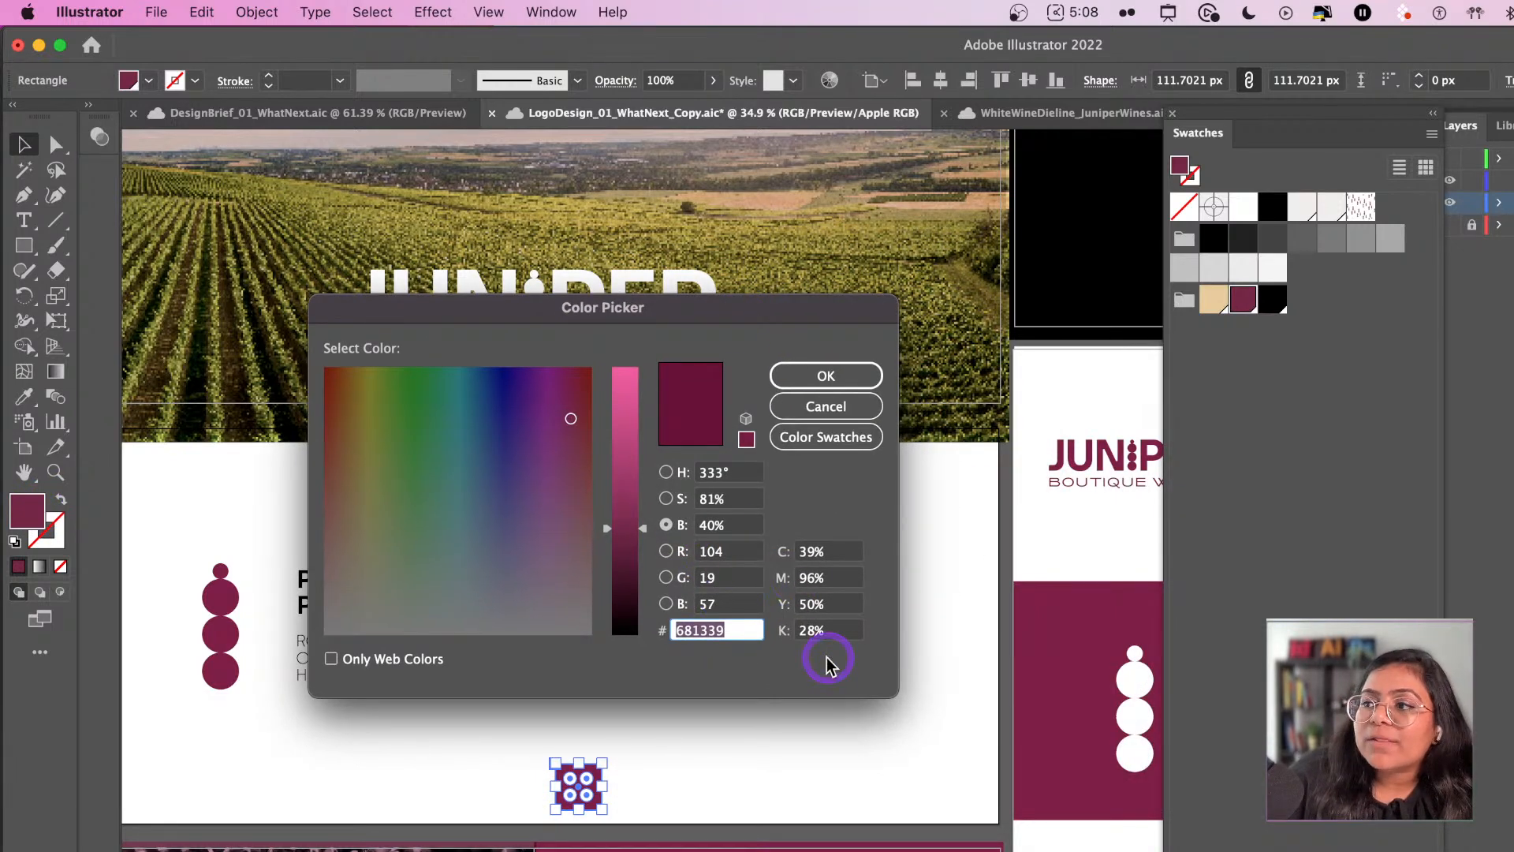
click(821, 407)
- Delete the burgundy square below the color specifications and save the document
drag(654, 755, 544, 800)
key(Delete)
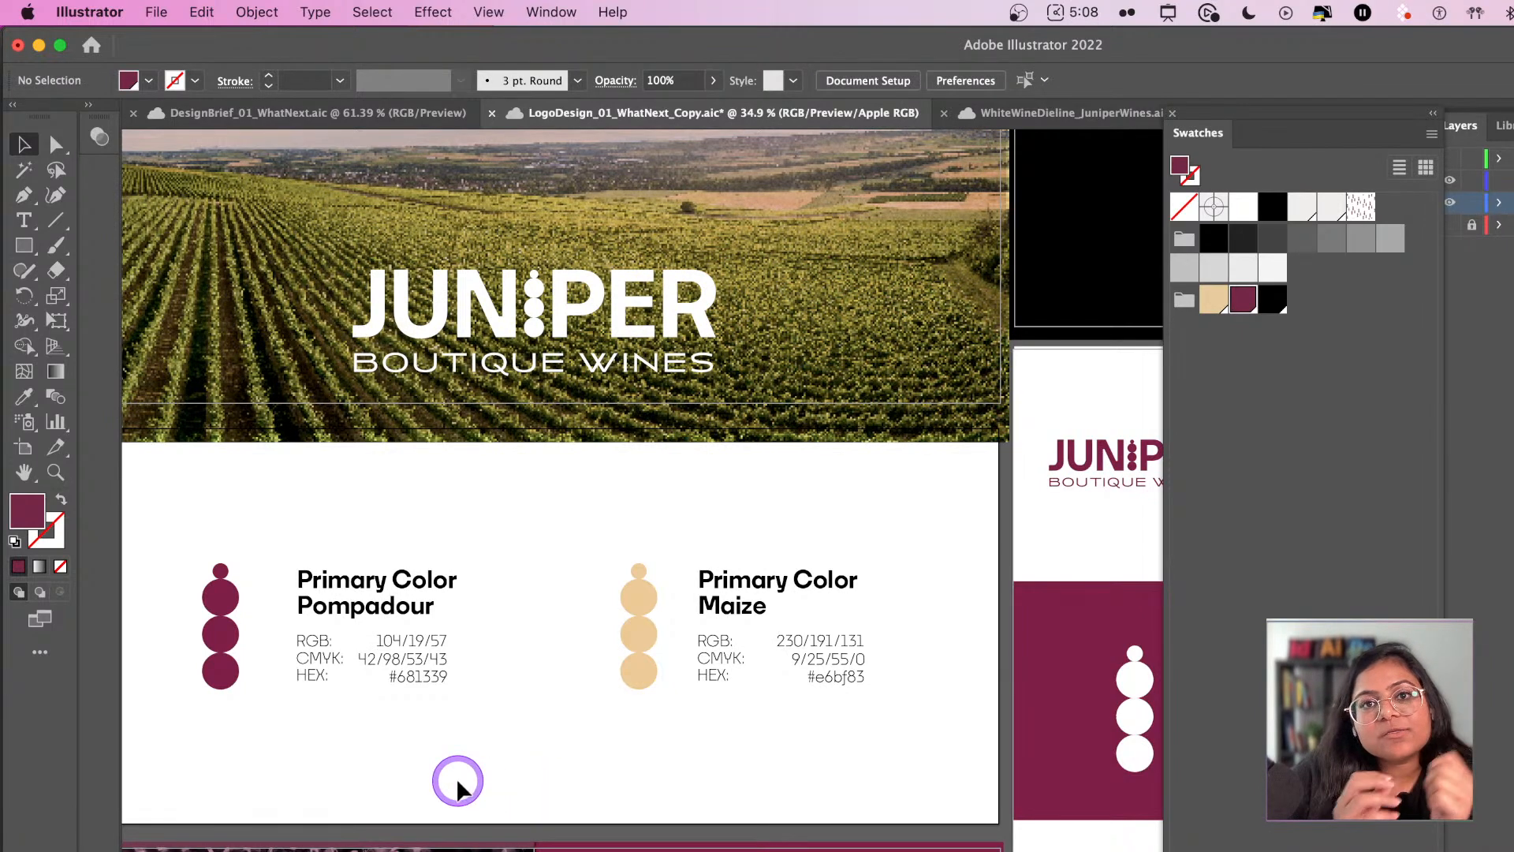
key(super+s)
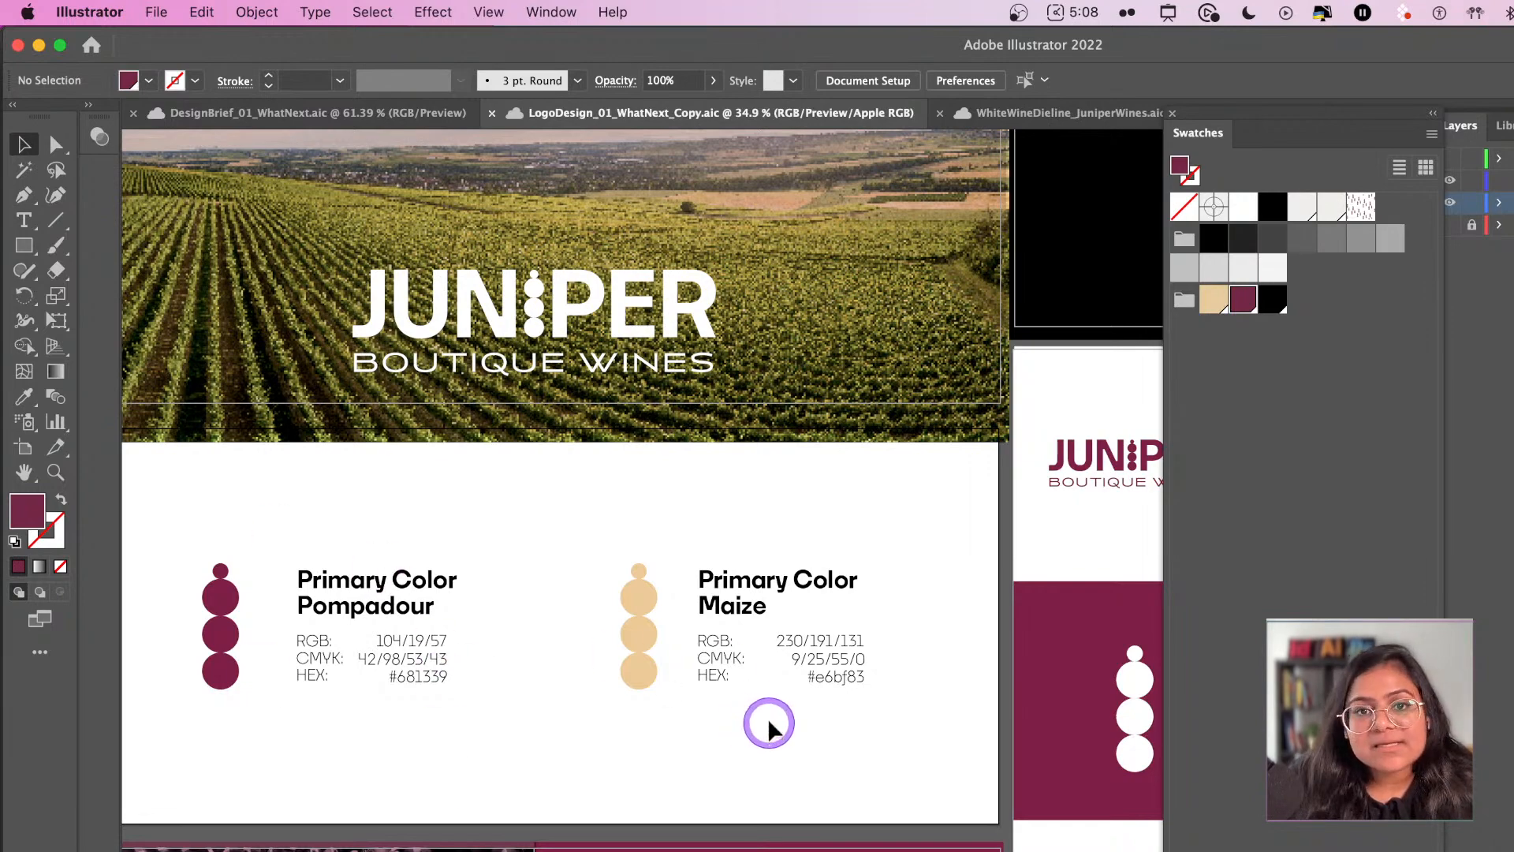
- Shift the translucent burgundy rectangle off the grape photo to uncover it, put it back and clear the selection
scroll(767, 718, down, 5)
scroll(767, 719, up, 4)
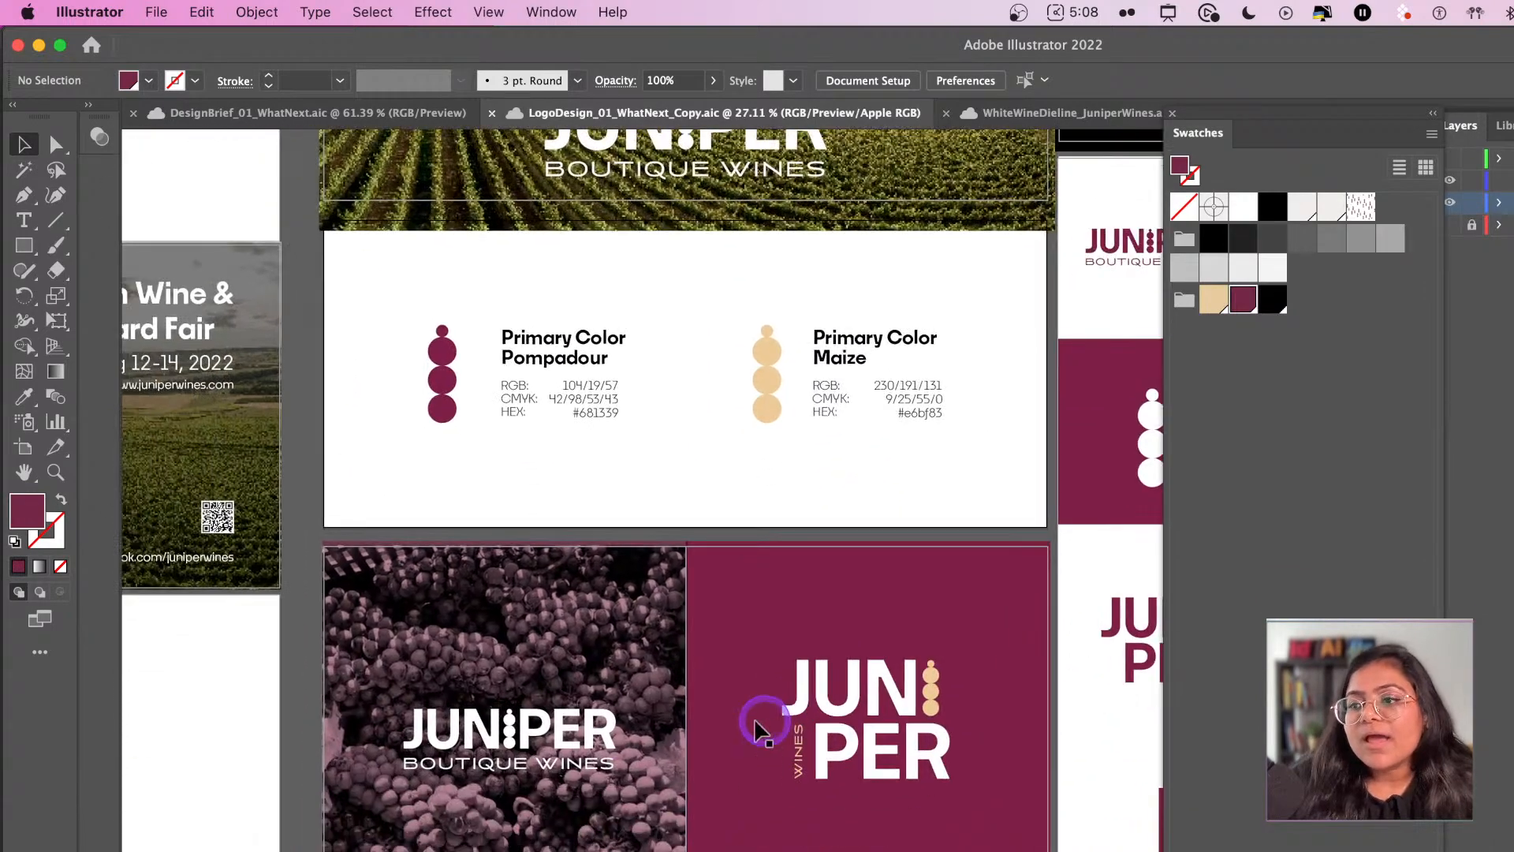
click(503, 802)
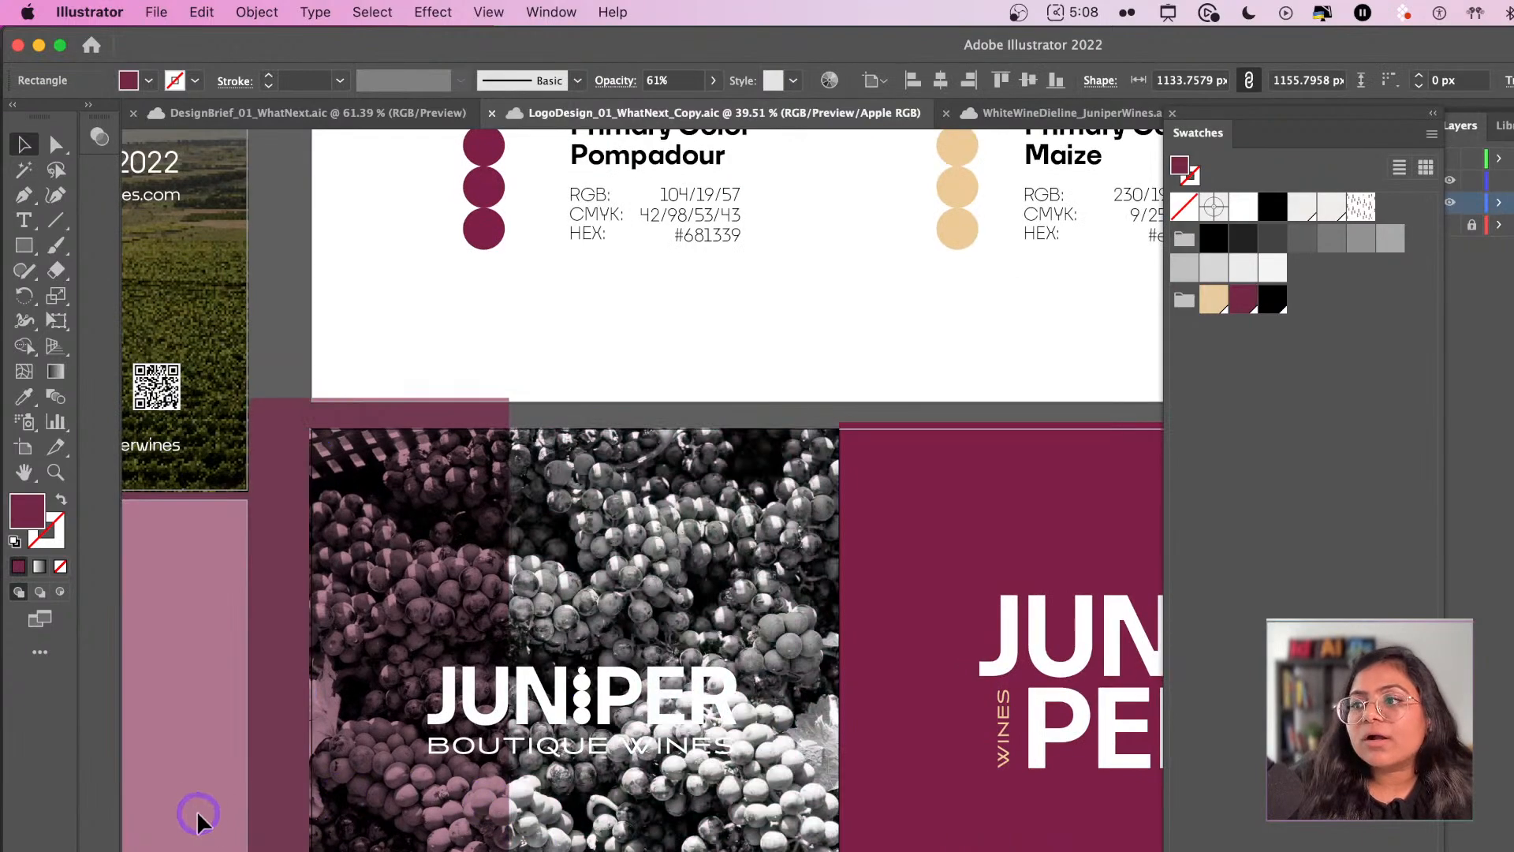
click(663, 399)
scroll(651, 450, down, 5)
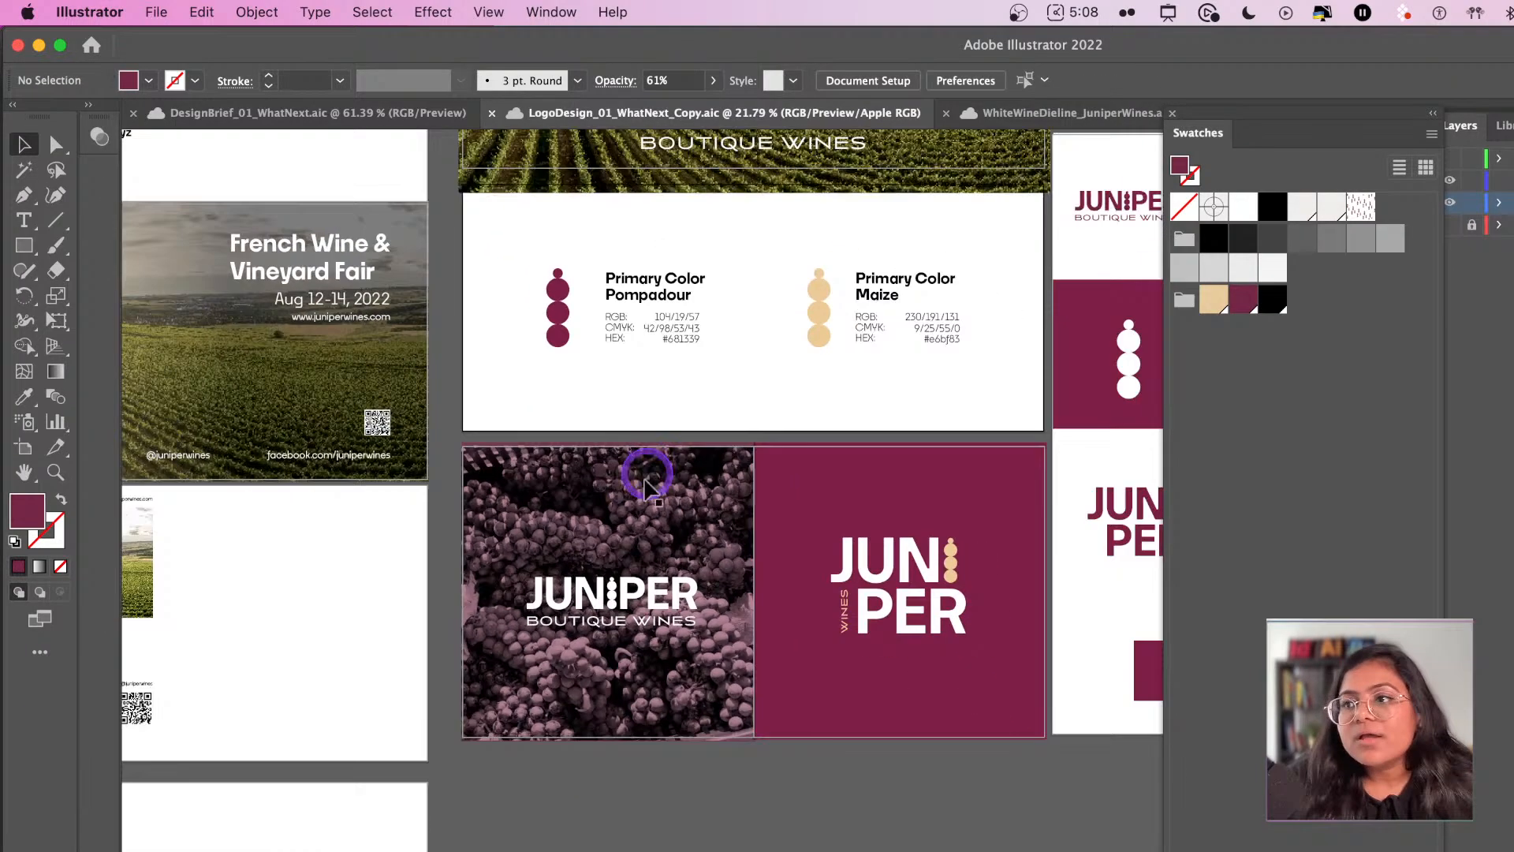
- Switch to the WhiteWineDieline_JuniperWines document and clear the color swatches away from the empty label dieline
scroll(392, 479, right, 15)
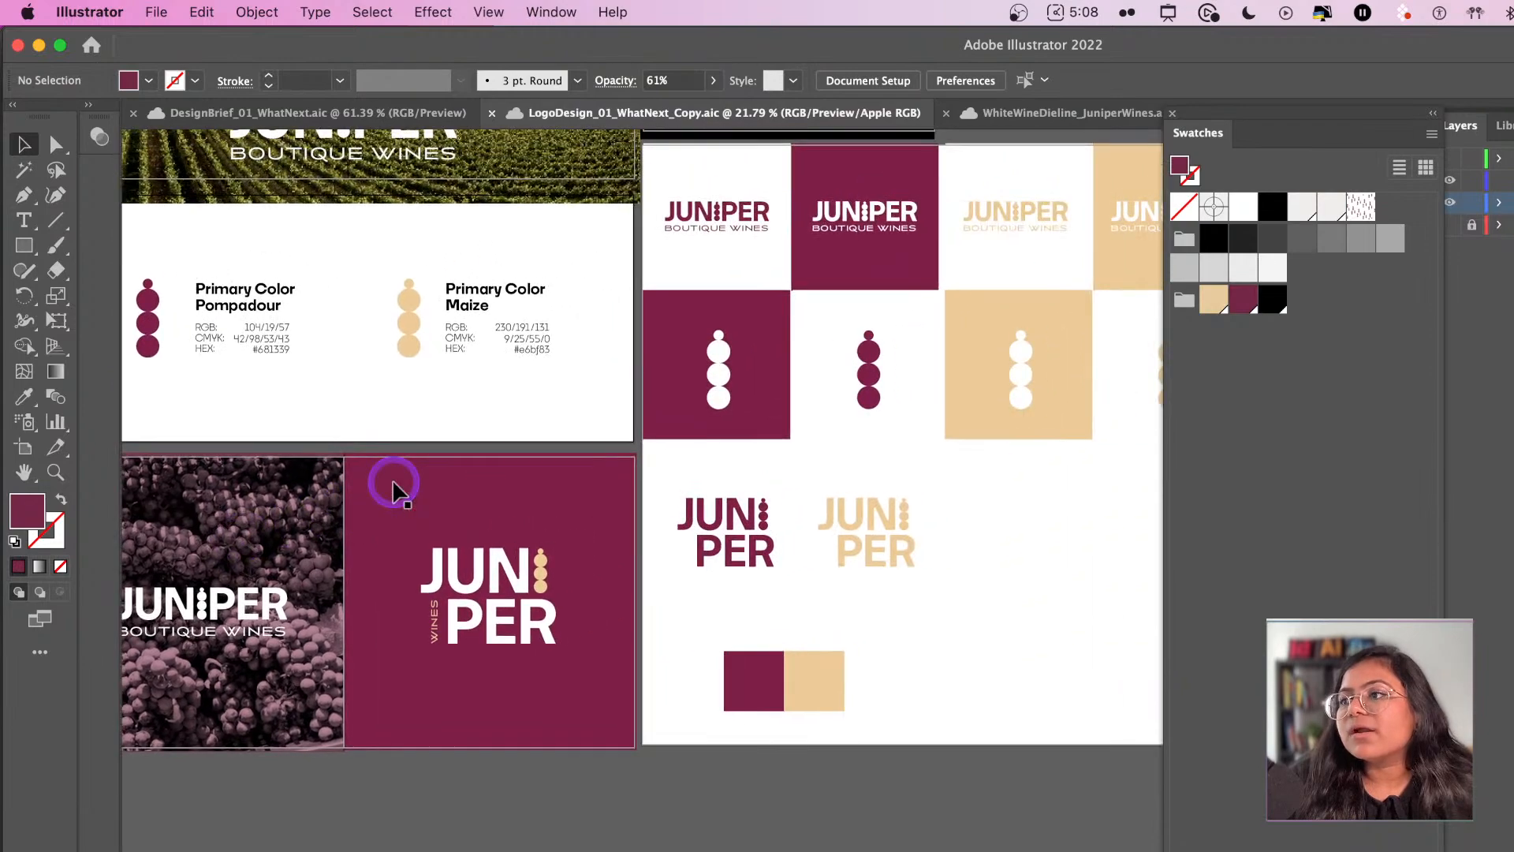
scroll(391, 490, up, 2)
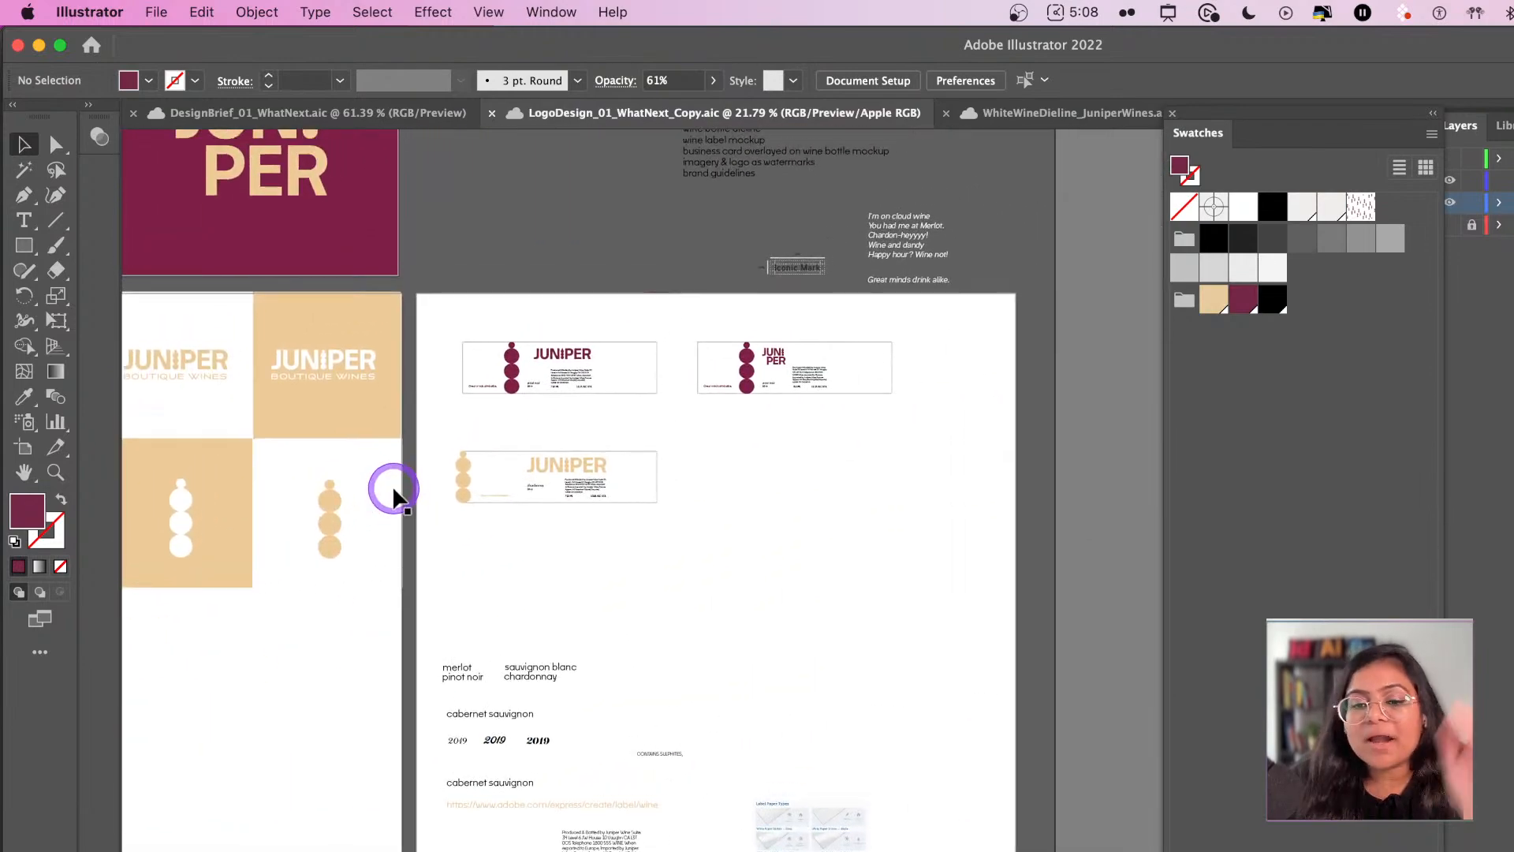
click(1047, 114)
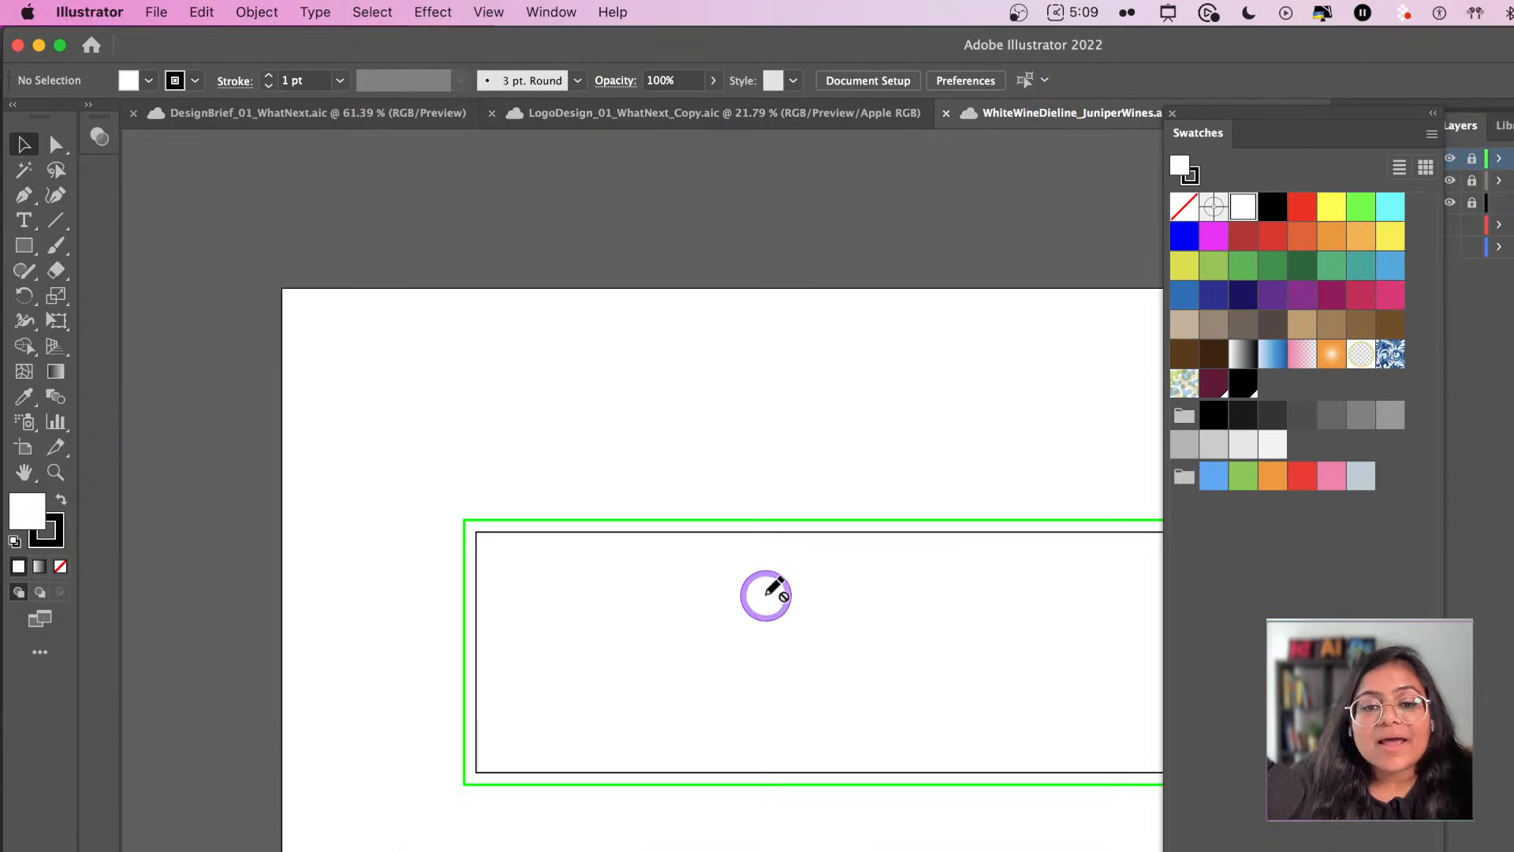
scroll(763, 590, right, 2)
drag(1233, 112, 1510, 112)
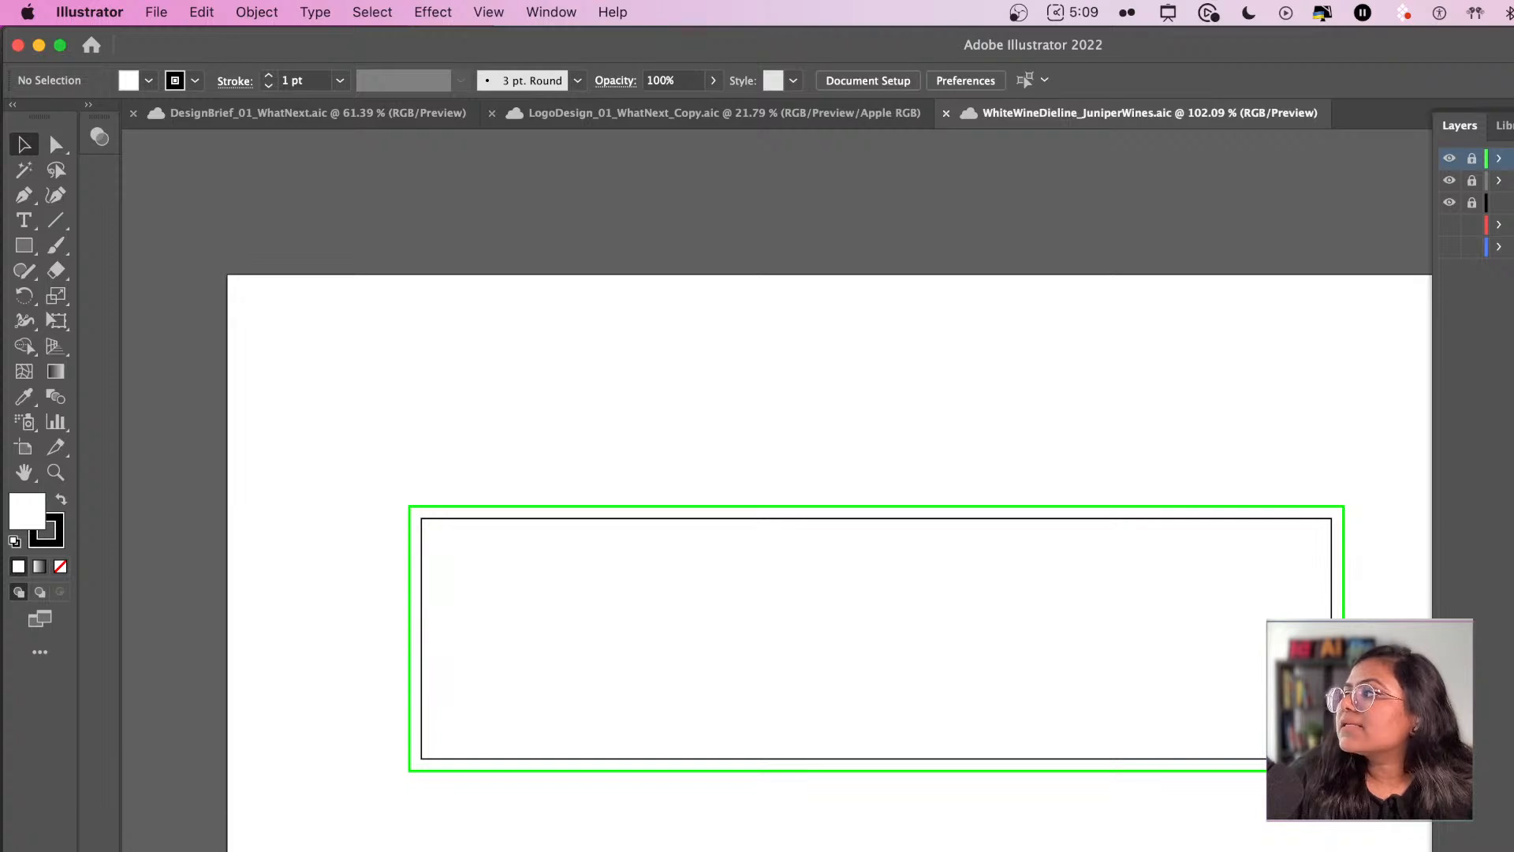
- Switch the dieline document's color mode to CMYK Color and return it to RGB Color
scroll(891, 433, right, 2)
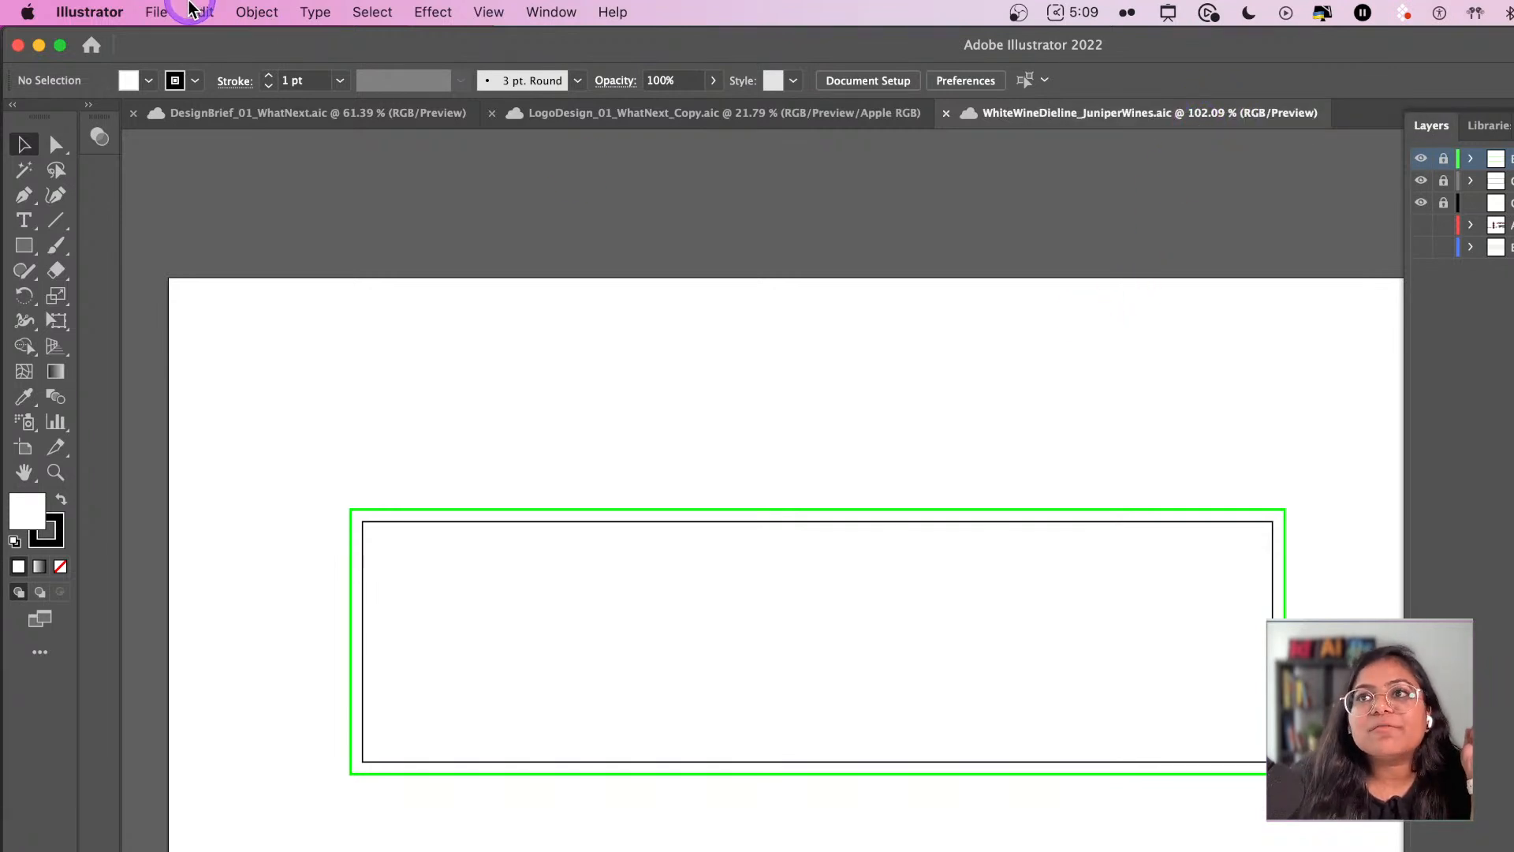
click(155, 12)
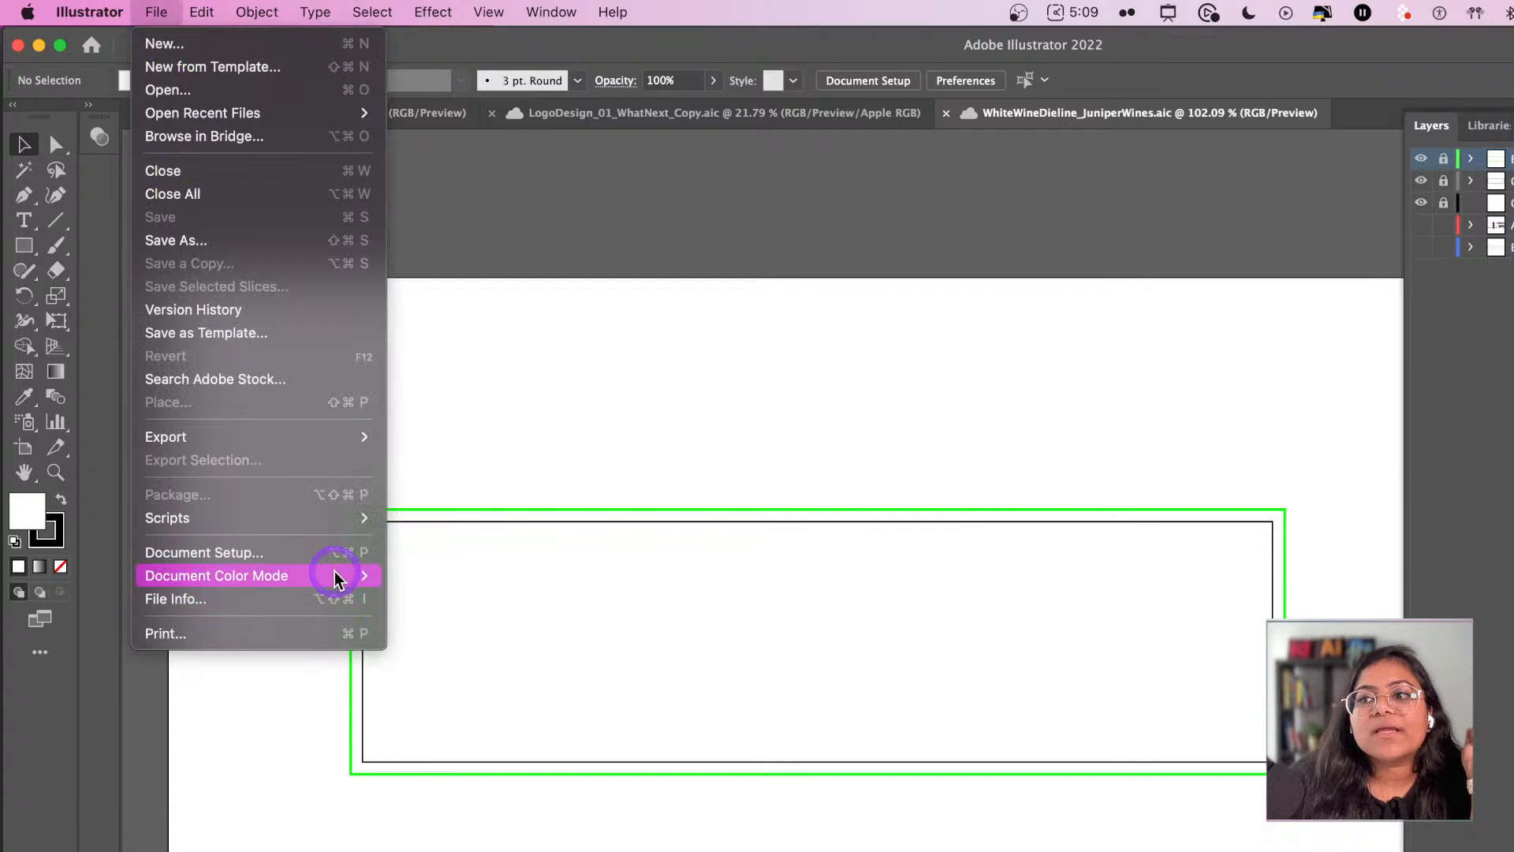
mouse_move(334, 577)
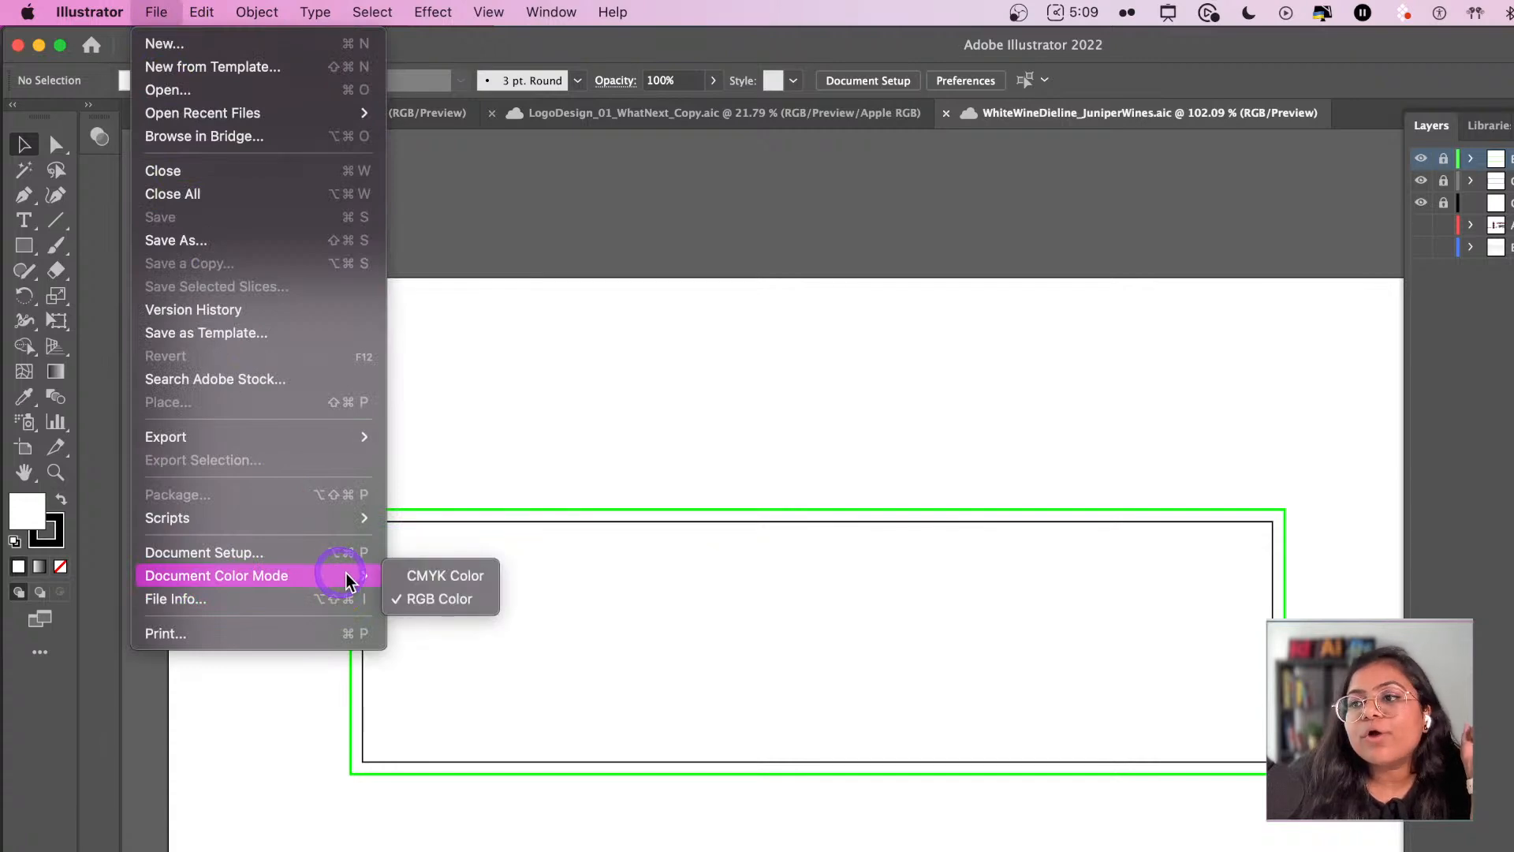
click(472, 574)
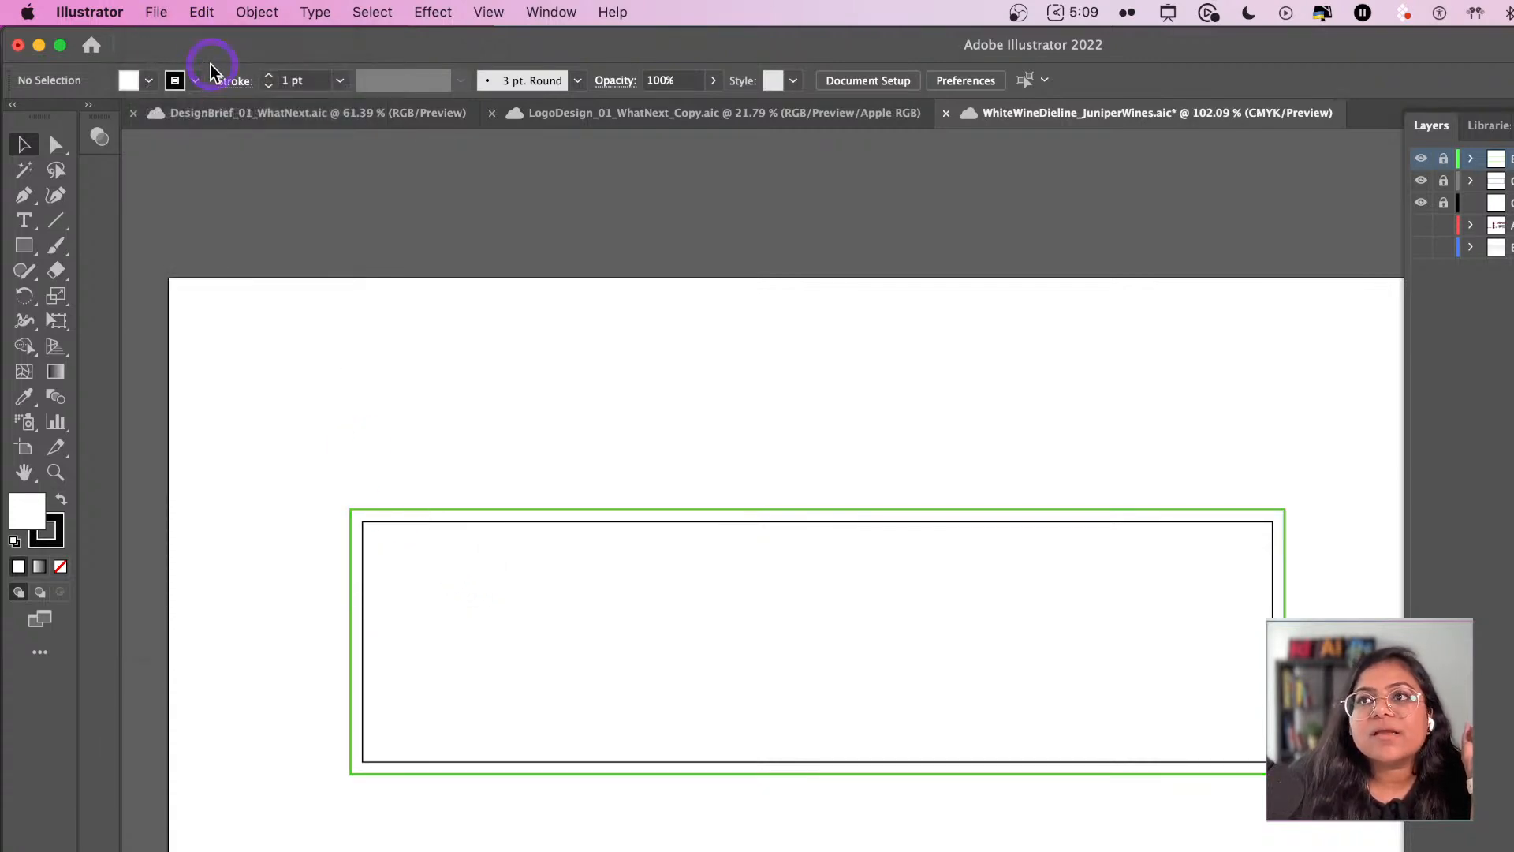
click(156, 12)
mouse_move(315, 575)
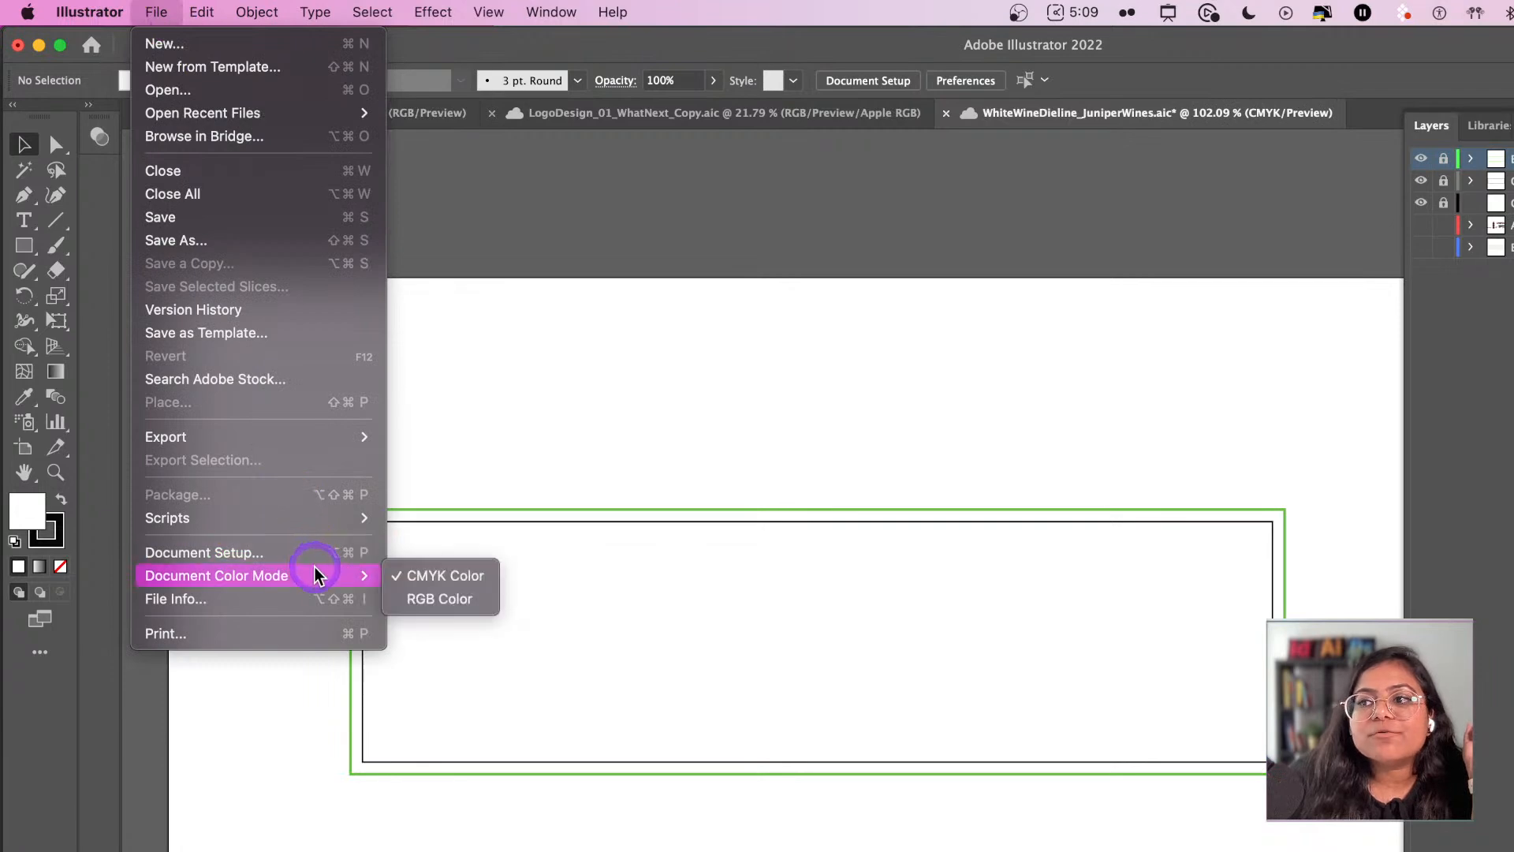
click(437, 601)
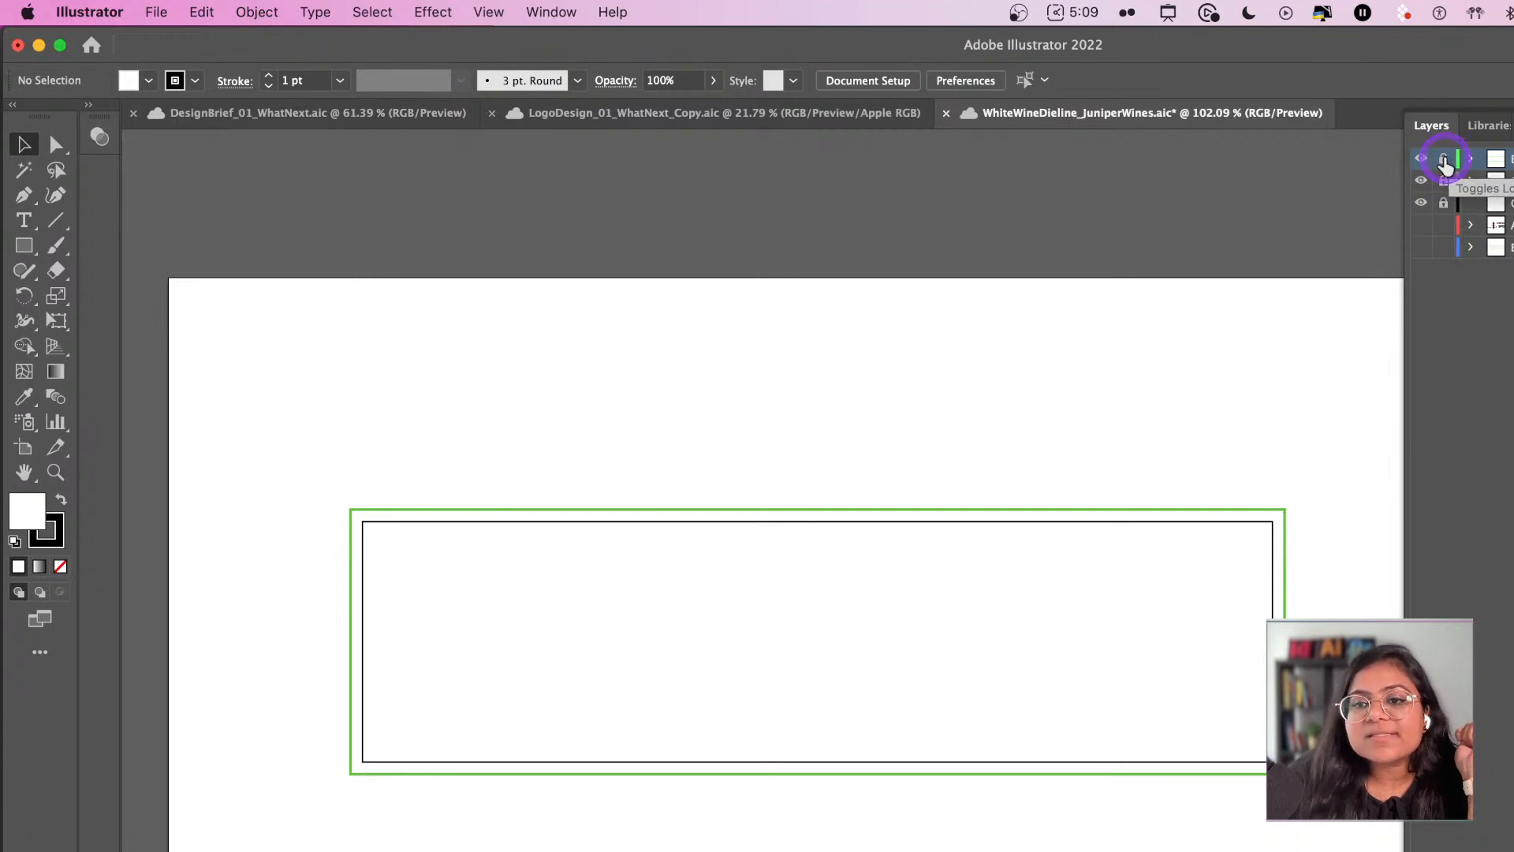
- Float the Layers panel beside the label dieline and enlarge its layer rows through the panel options
drag(1431, 124, 373, 256)
click(609, 254)
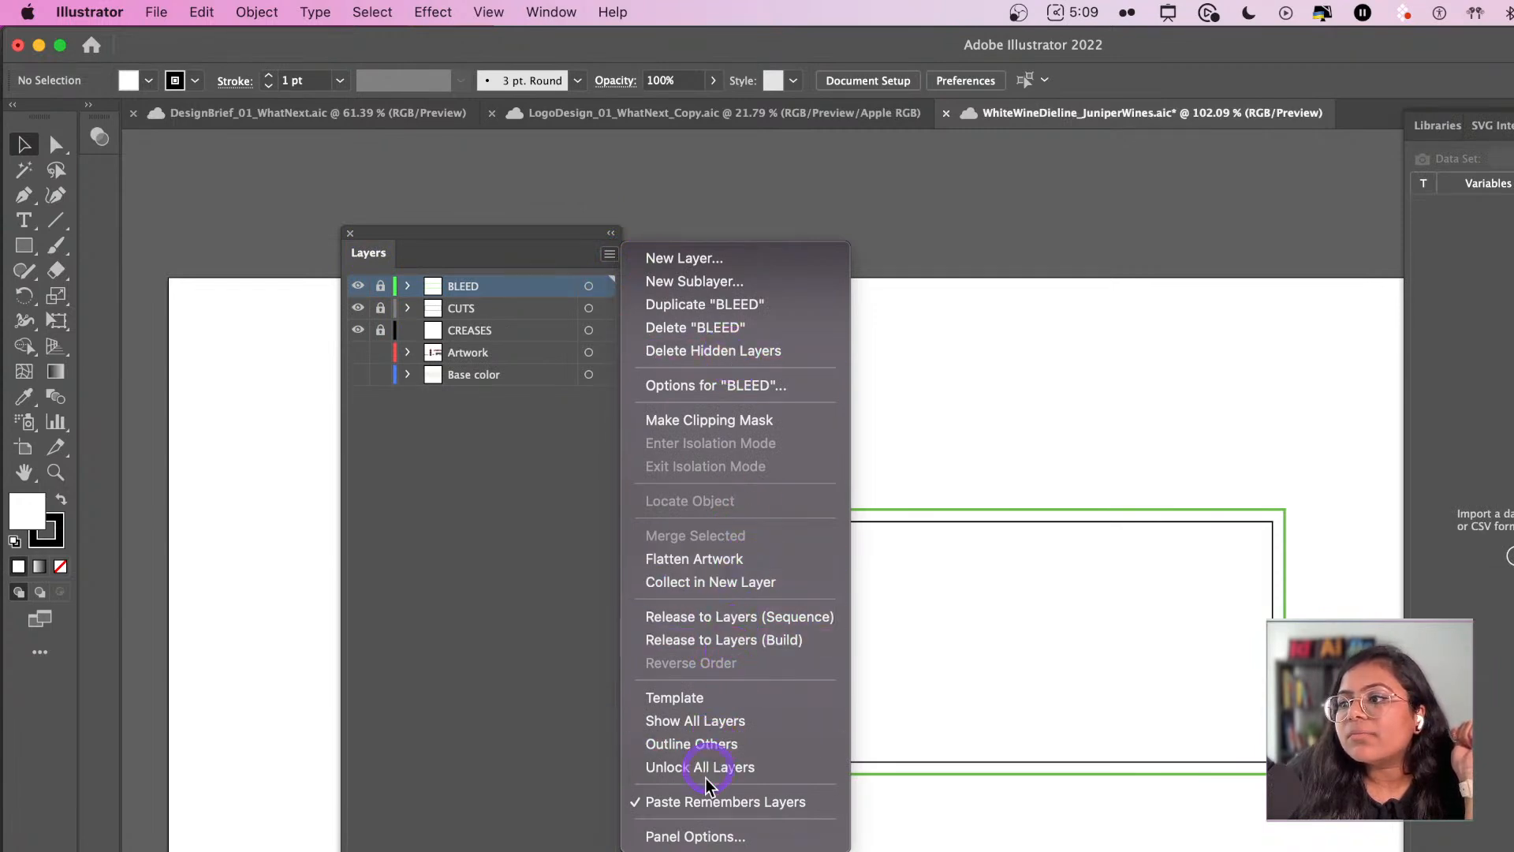
click(578, 430)
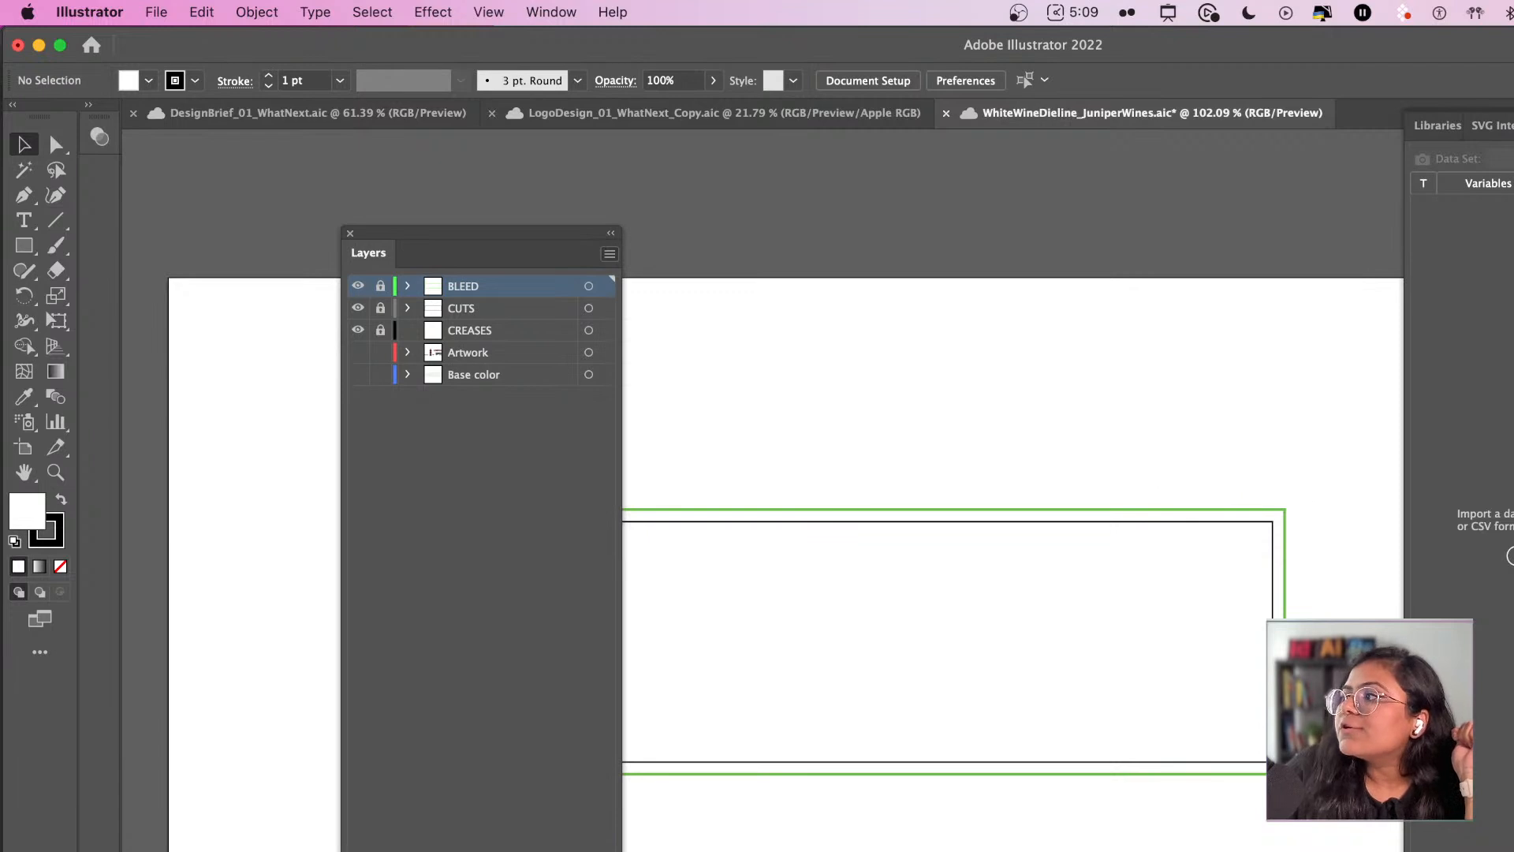
click(829, 424)
click(1017, 674)
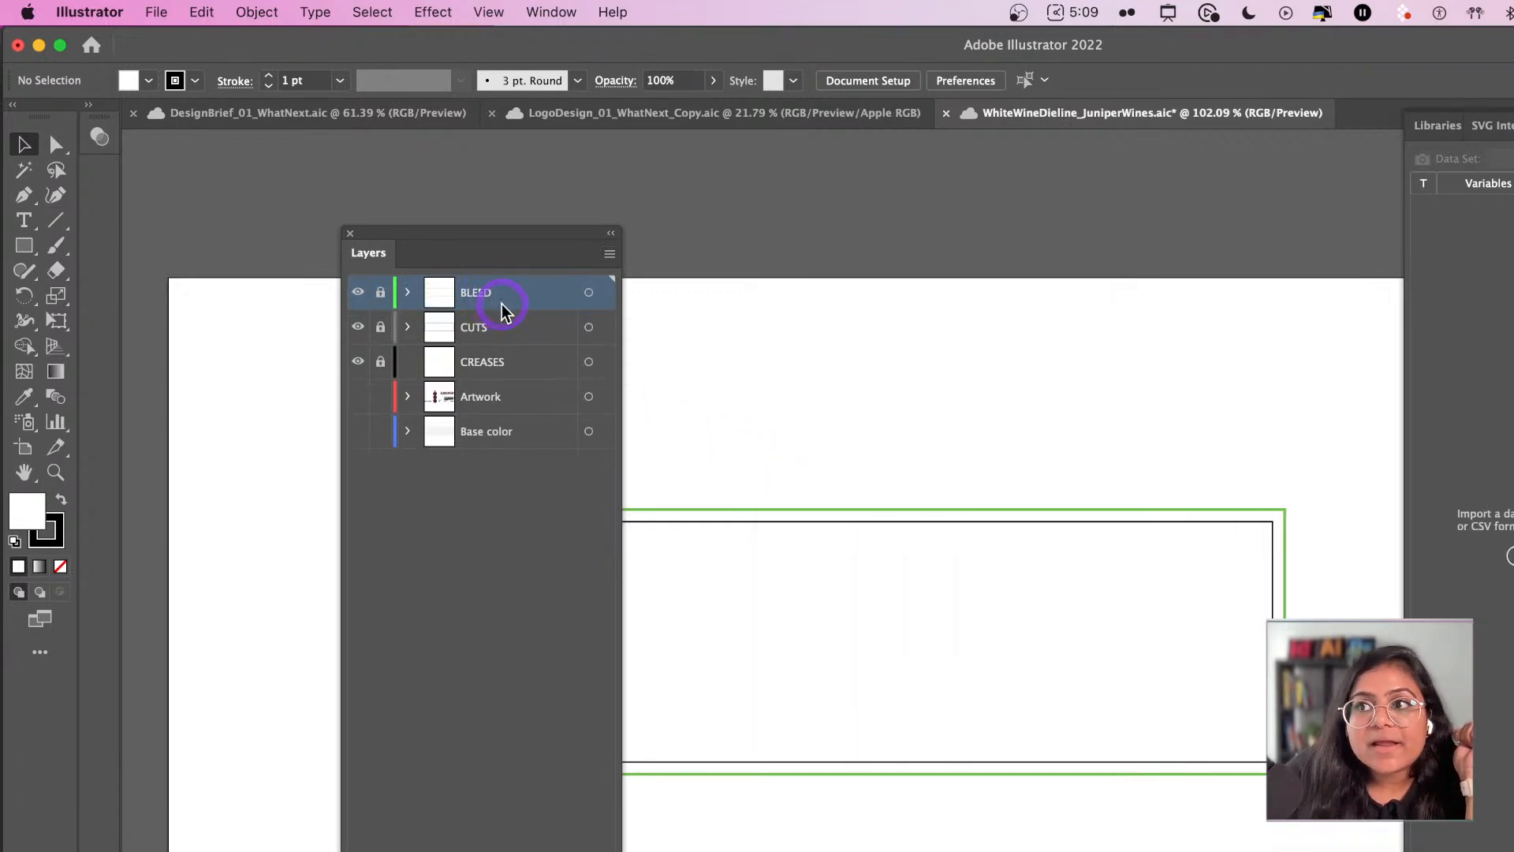
- Highlight the CUTS and CREASES layers in turn and shift the Layers panel further off the dieline
click(513, 339)
click(497, 374)
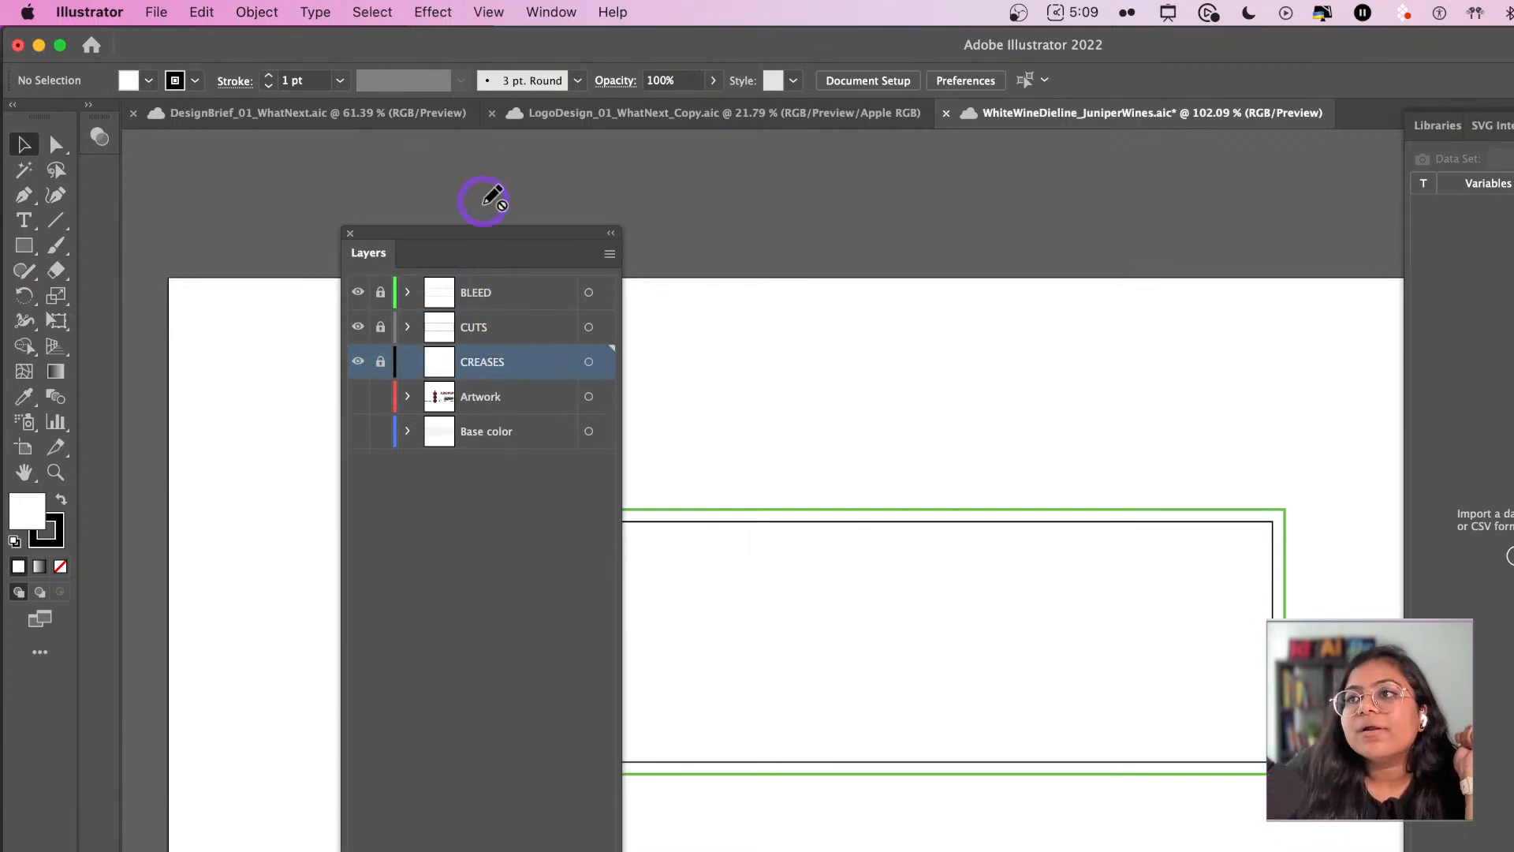
drag(485, 233, 287, 159)
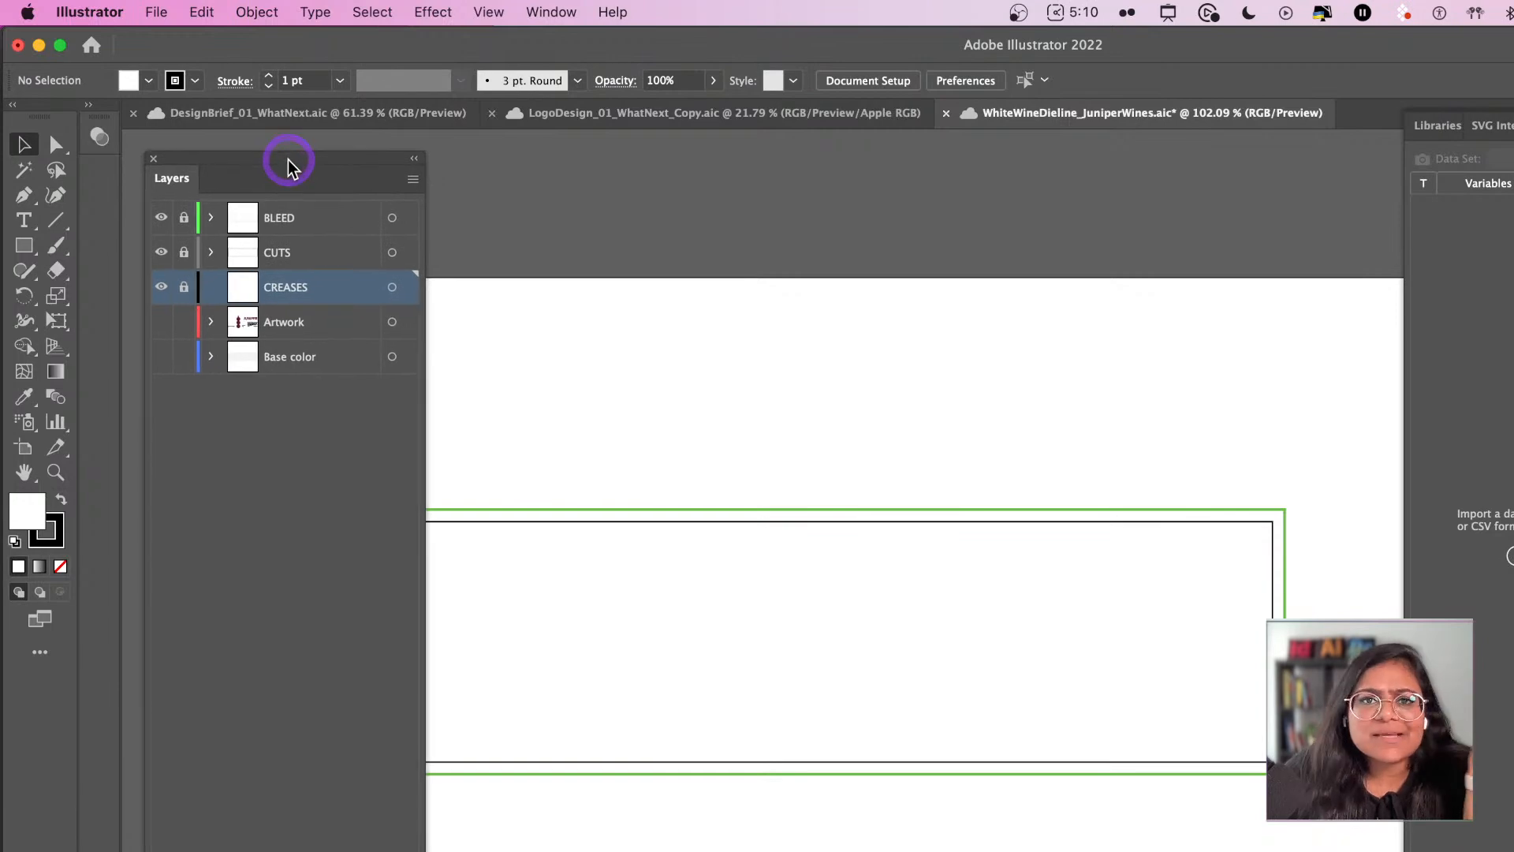
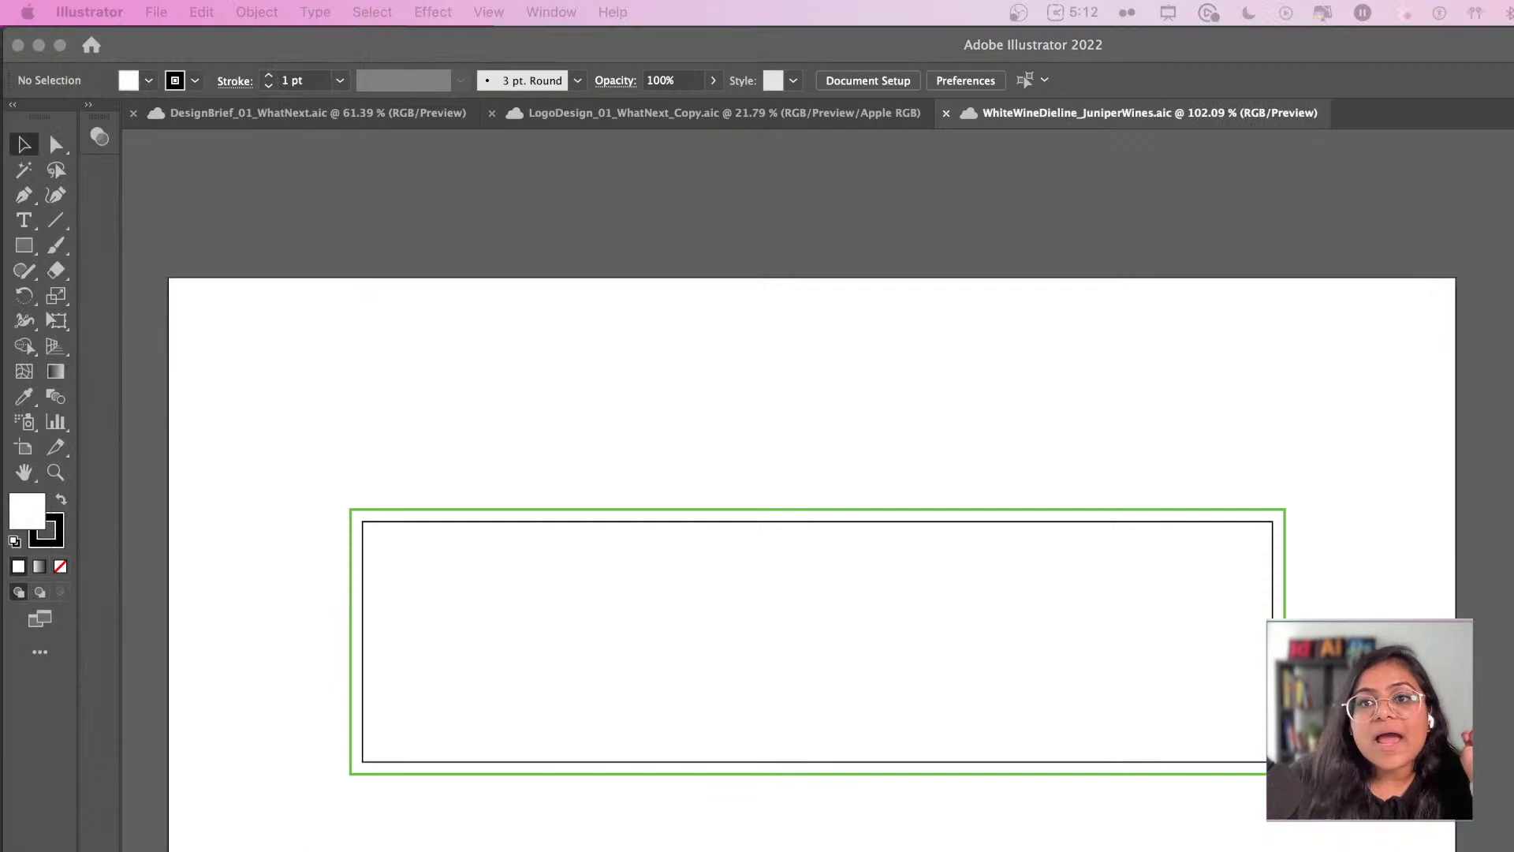
- Bring back the hidden Layers panel, make the Artwork layer visible and reposition the panel
key(shift+Tab)
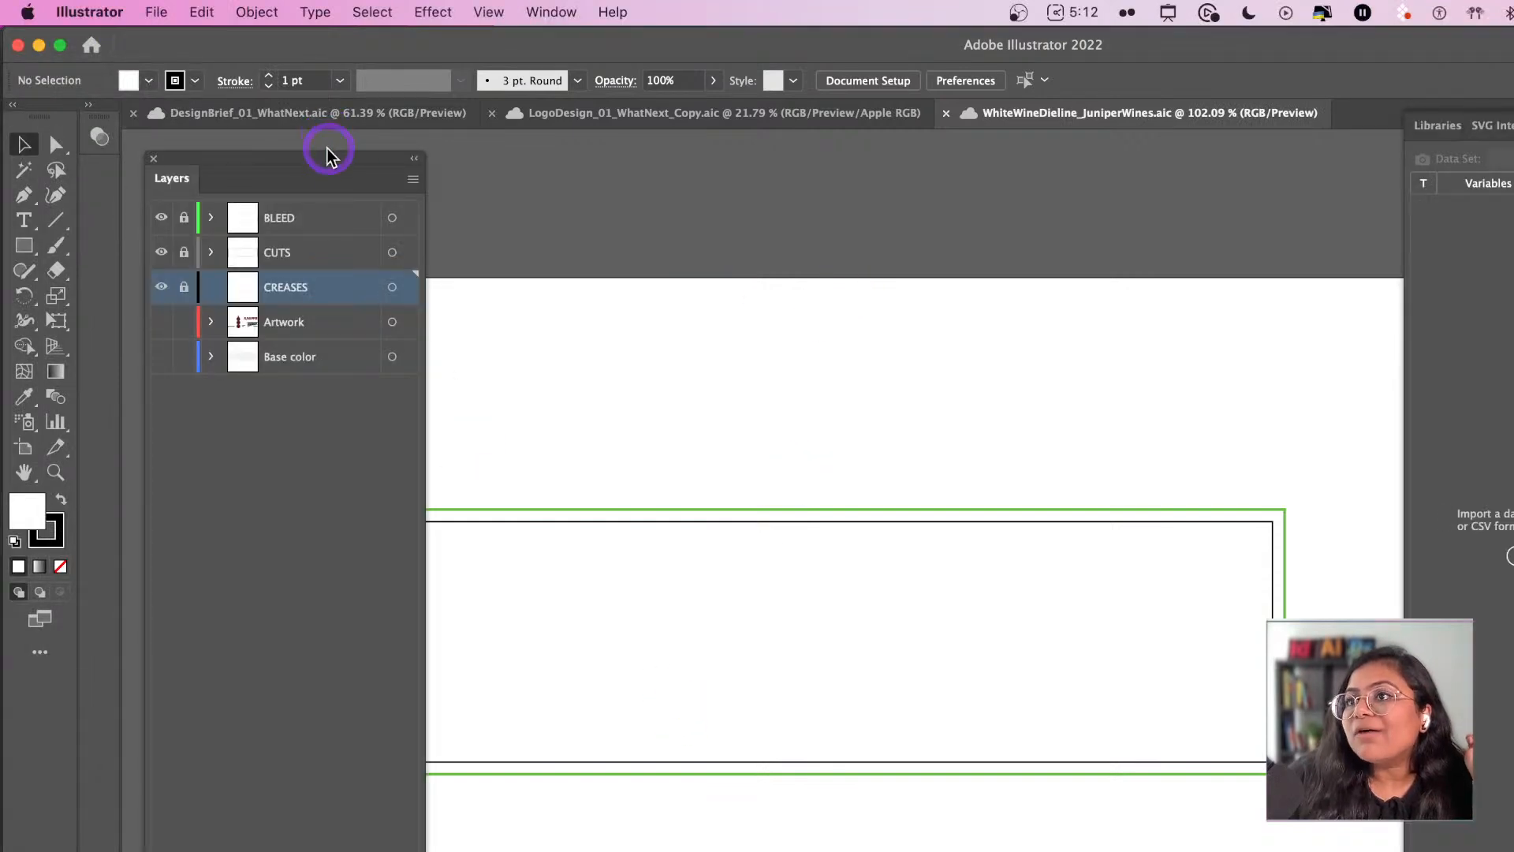
drag(328, 153, 418, 150)
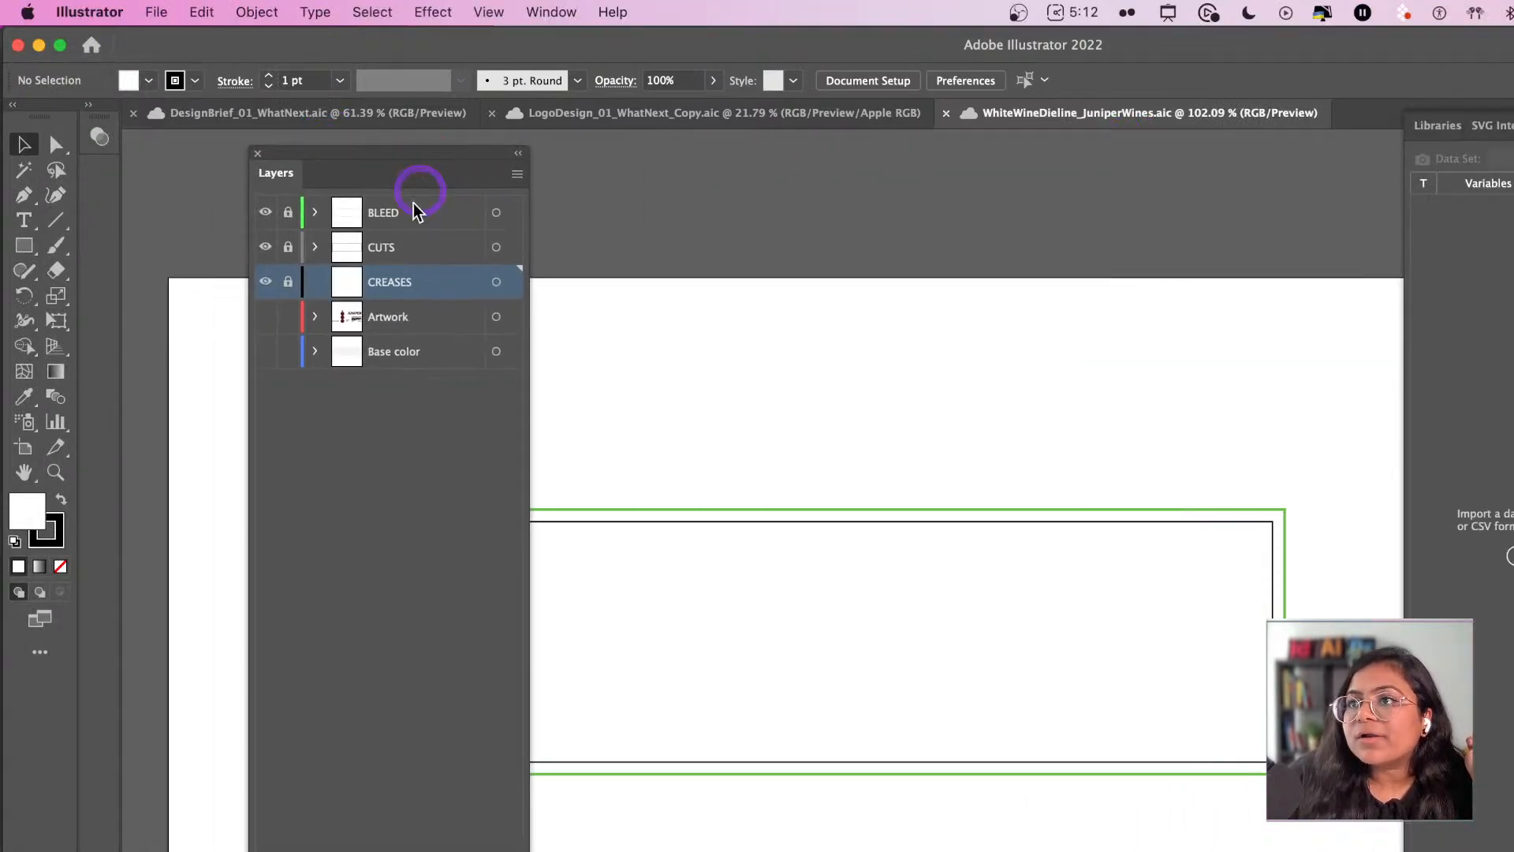
click(391, 320)
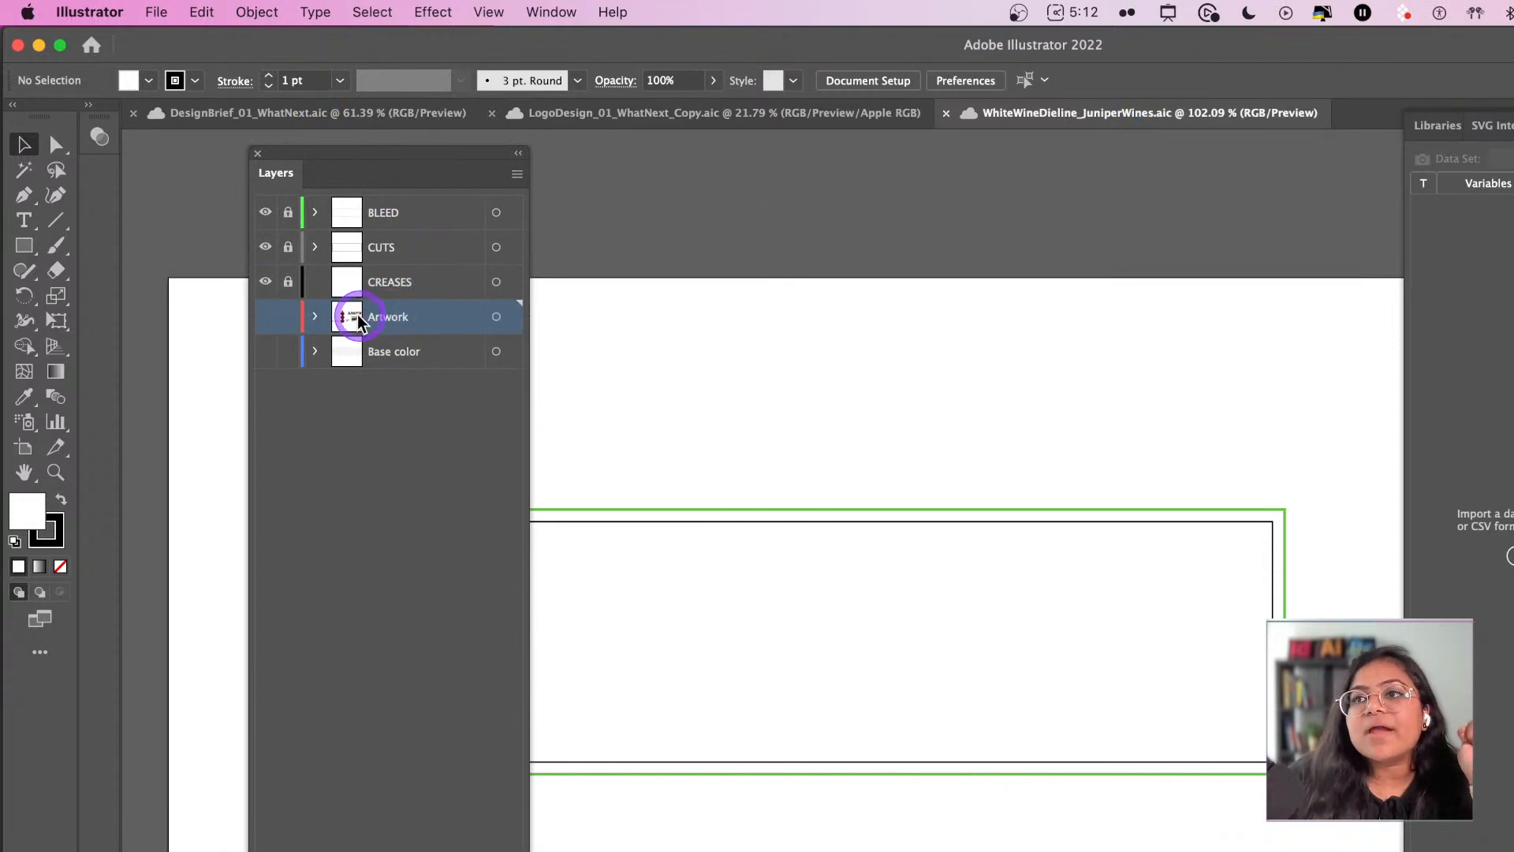
click(266, 316)
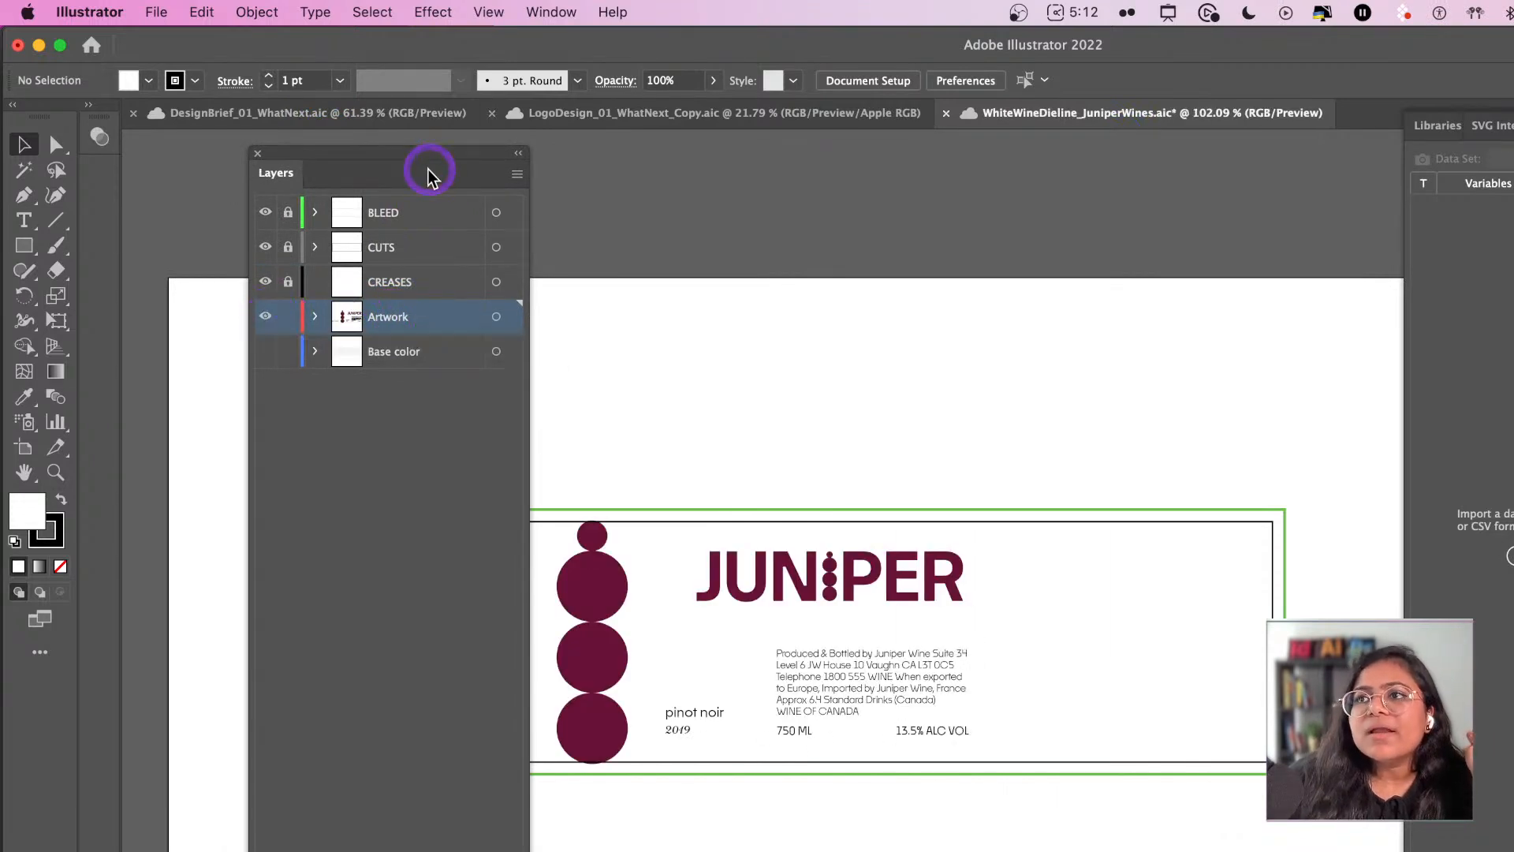
drag(417, 165, 315, 135)
- Switch to the LogoDesign_01_WhatNext_Copy document and make its Experimentation layer visible
key(super+Tab)
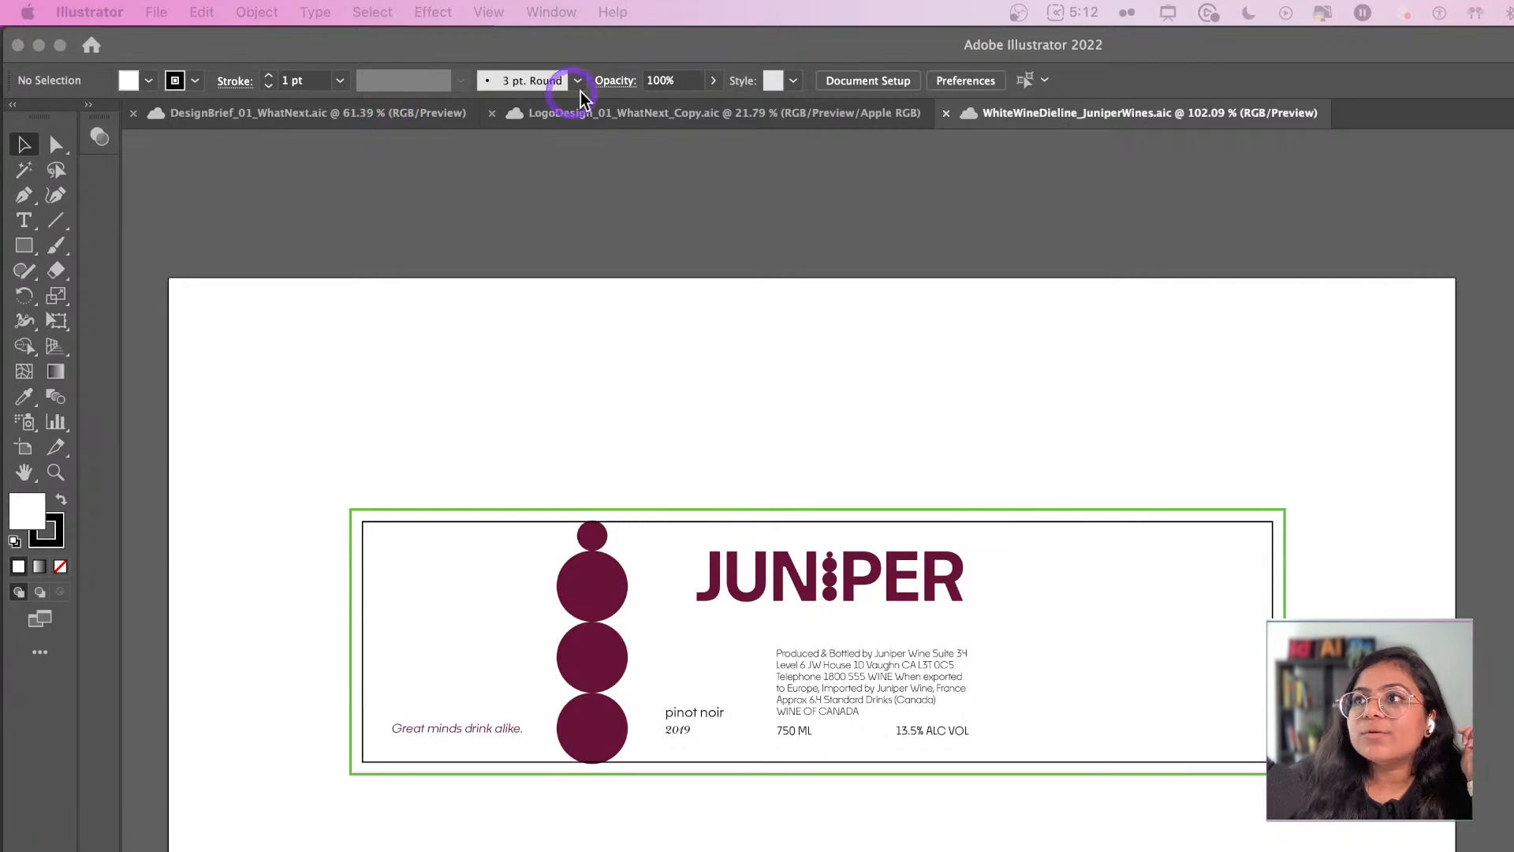
click(648, 145)
click(716, 116)
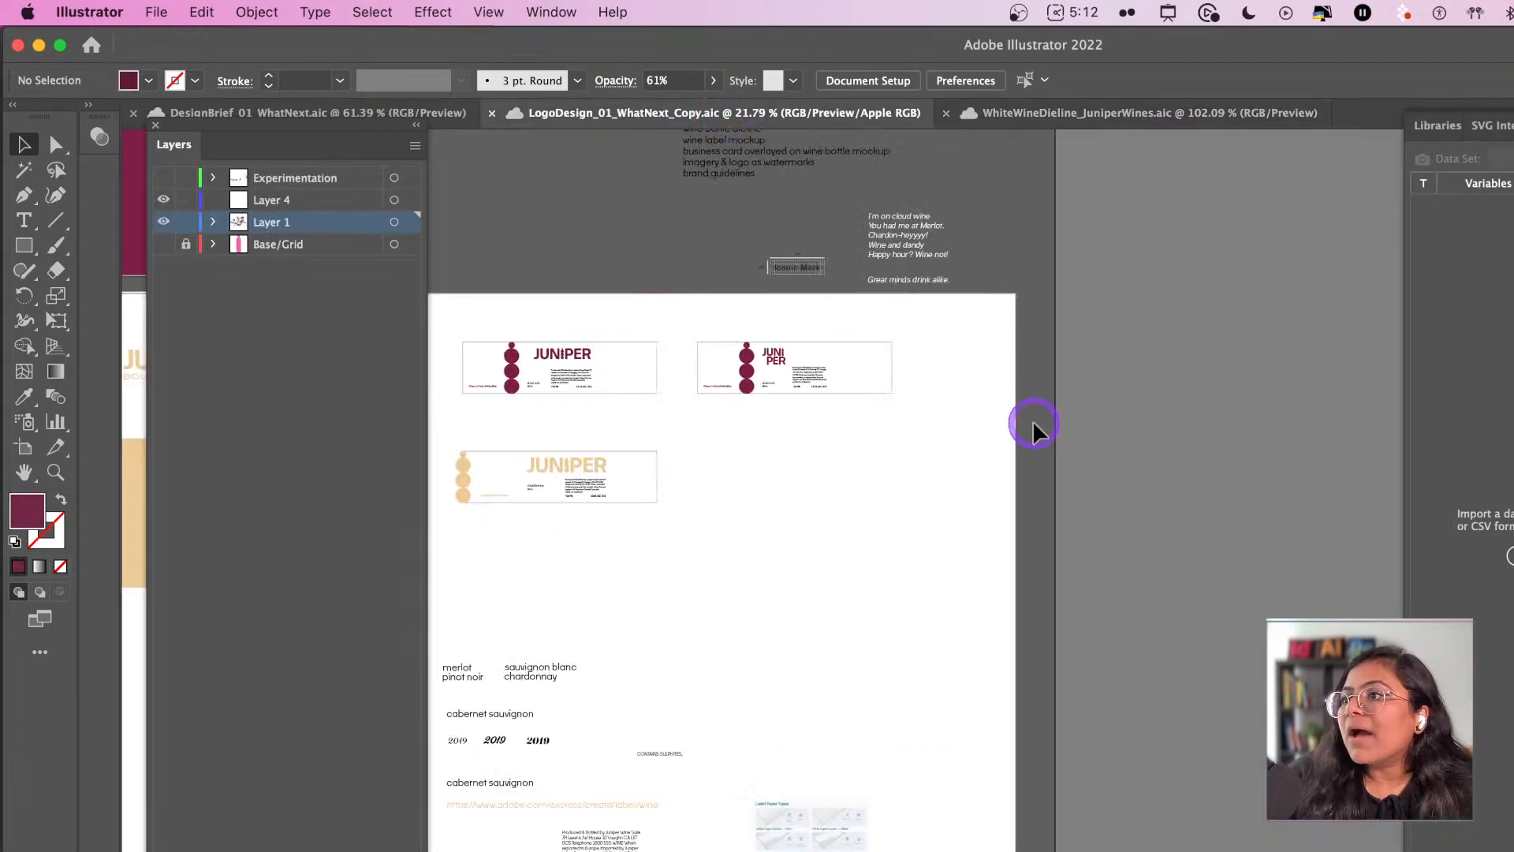
click(163, 177)
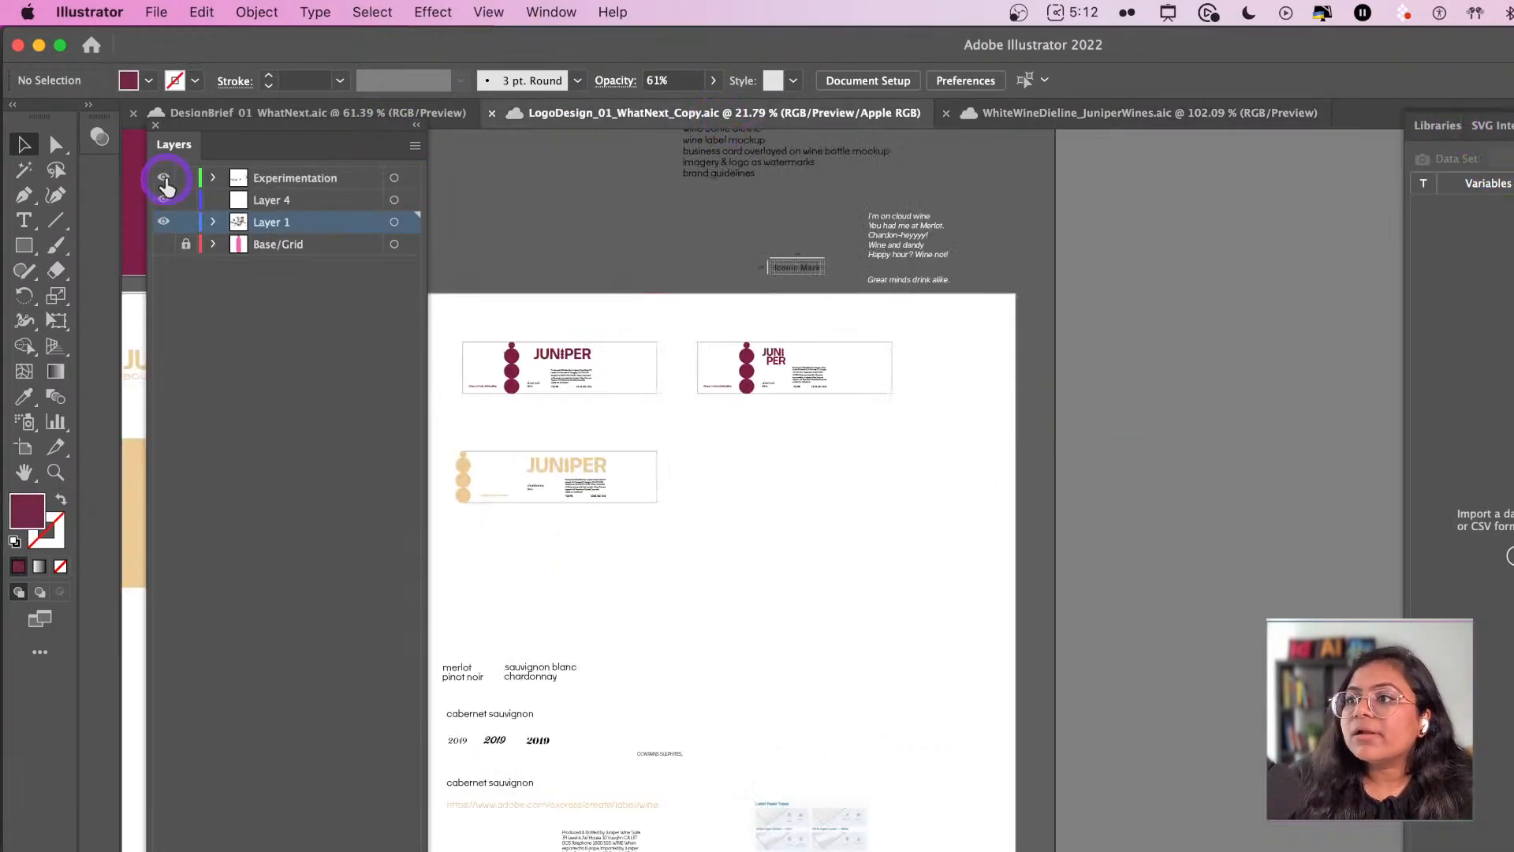
- Examine the experimental pinot noir label shapes with beige circles on the label artboard
scroll(950, 520, right, 1)
scroll(805, 629, up, 3)
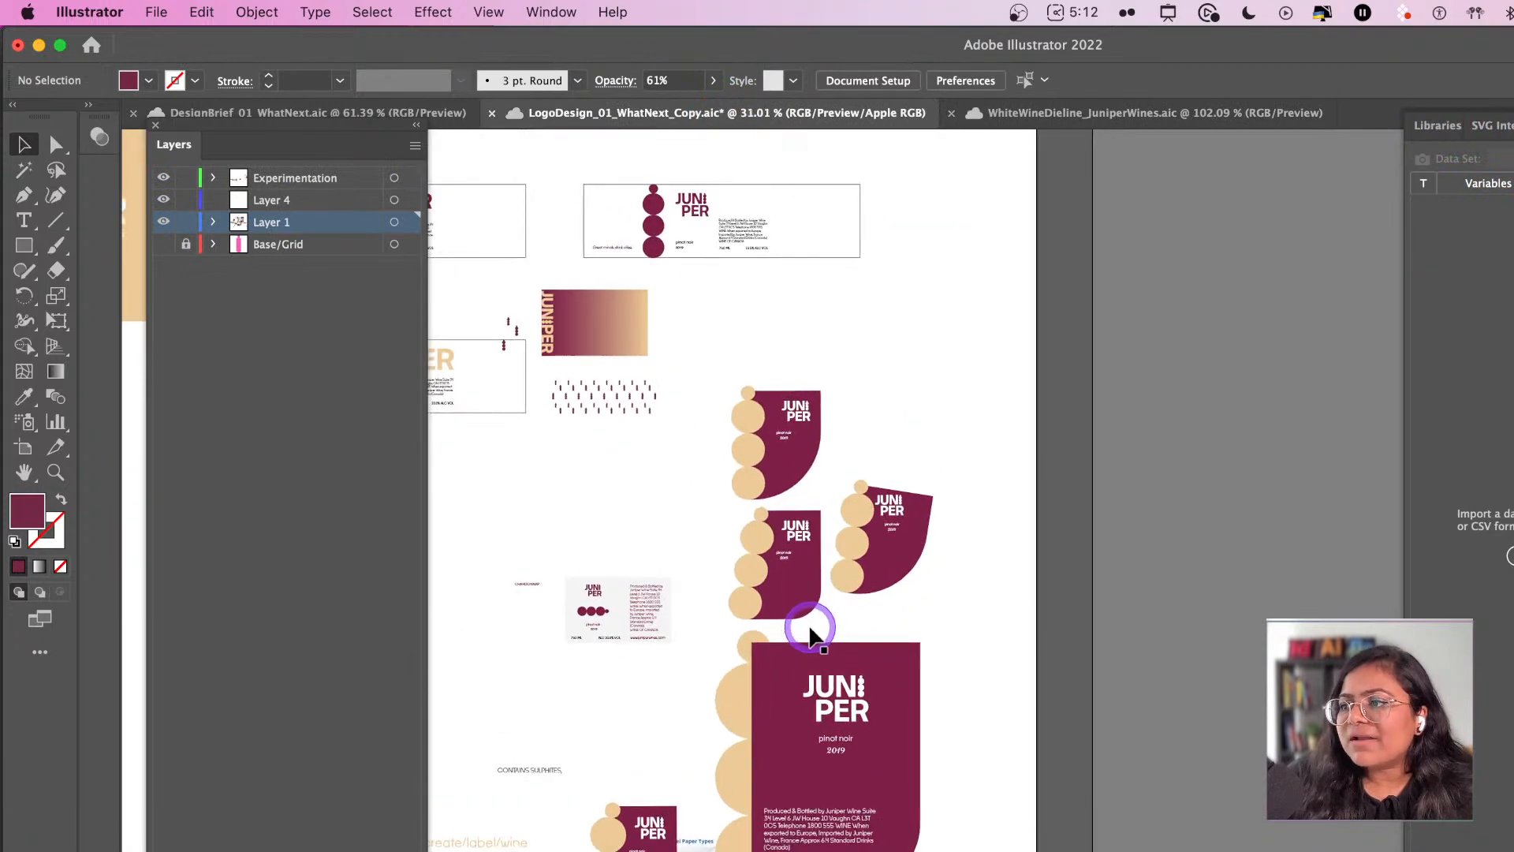
scroll(938, 489, up, 3)
scroll(868, 520, down, 3)
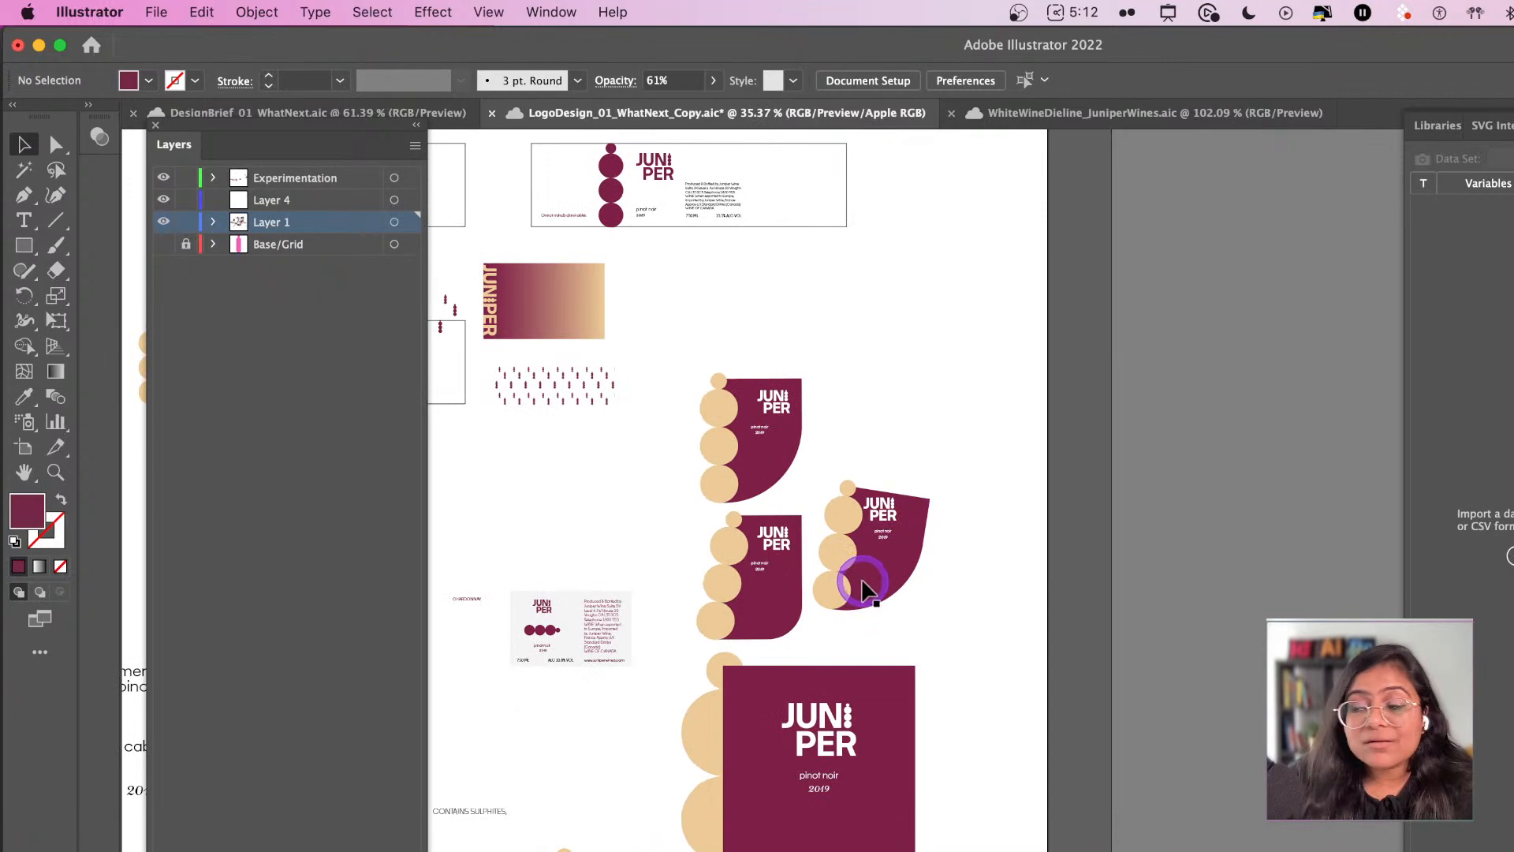
scroll(863, 544, down, 3)
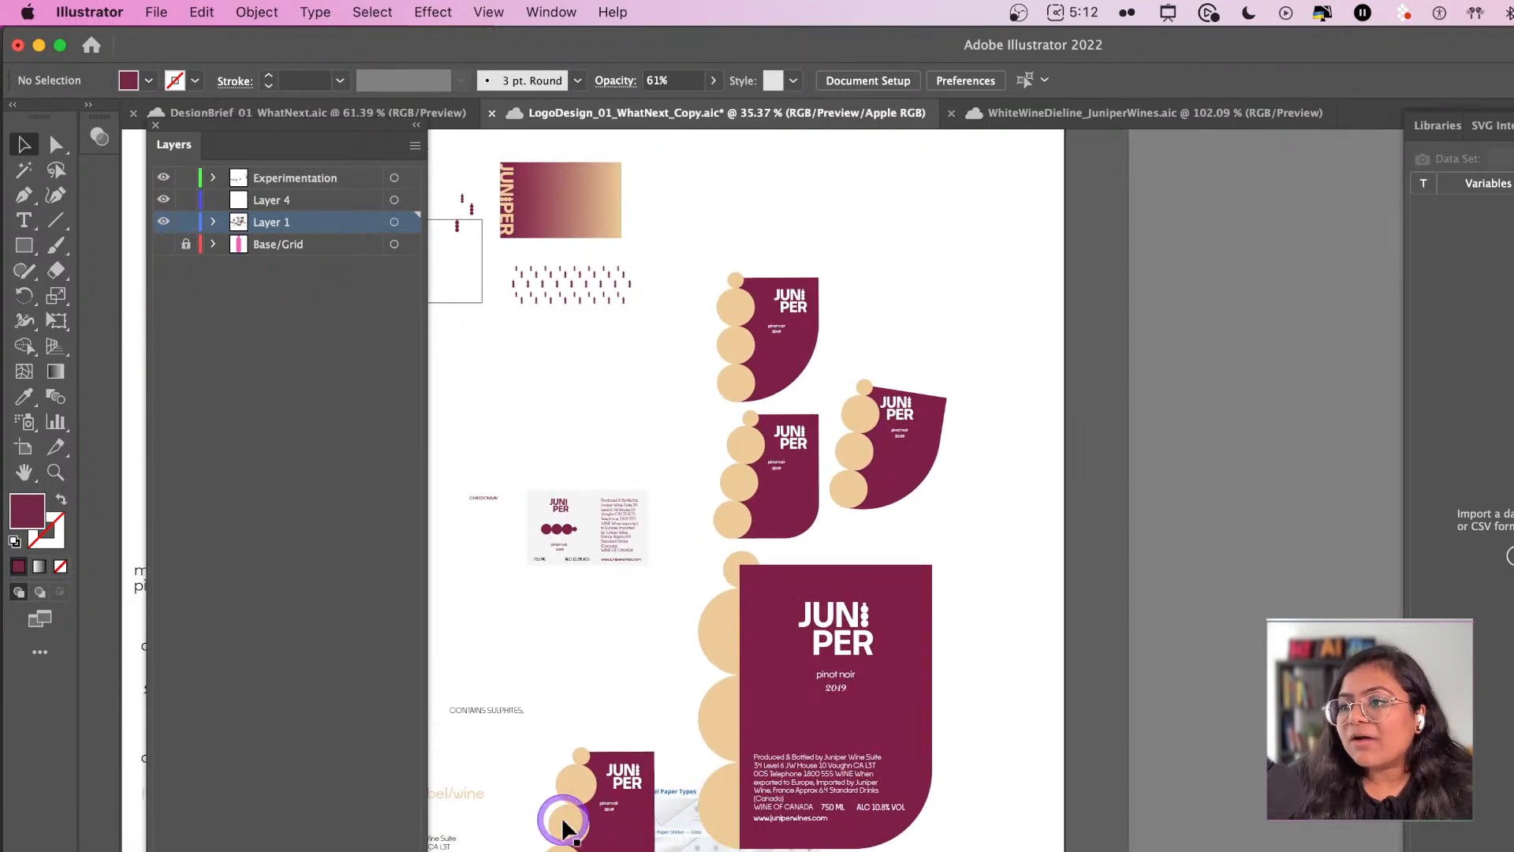
scroll(552, 800, up, 3)
click(576, 751)
click(593, 647)
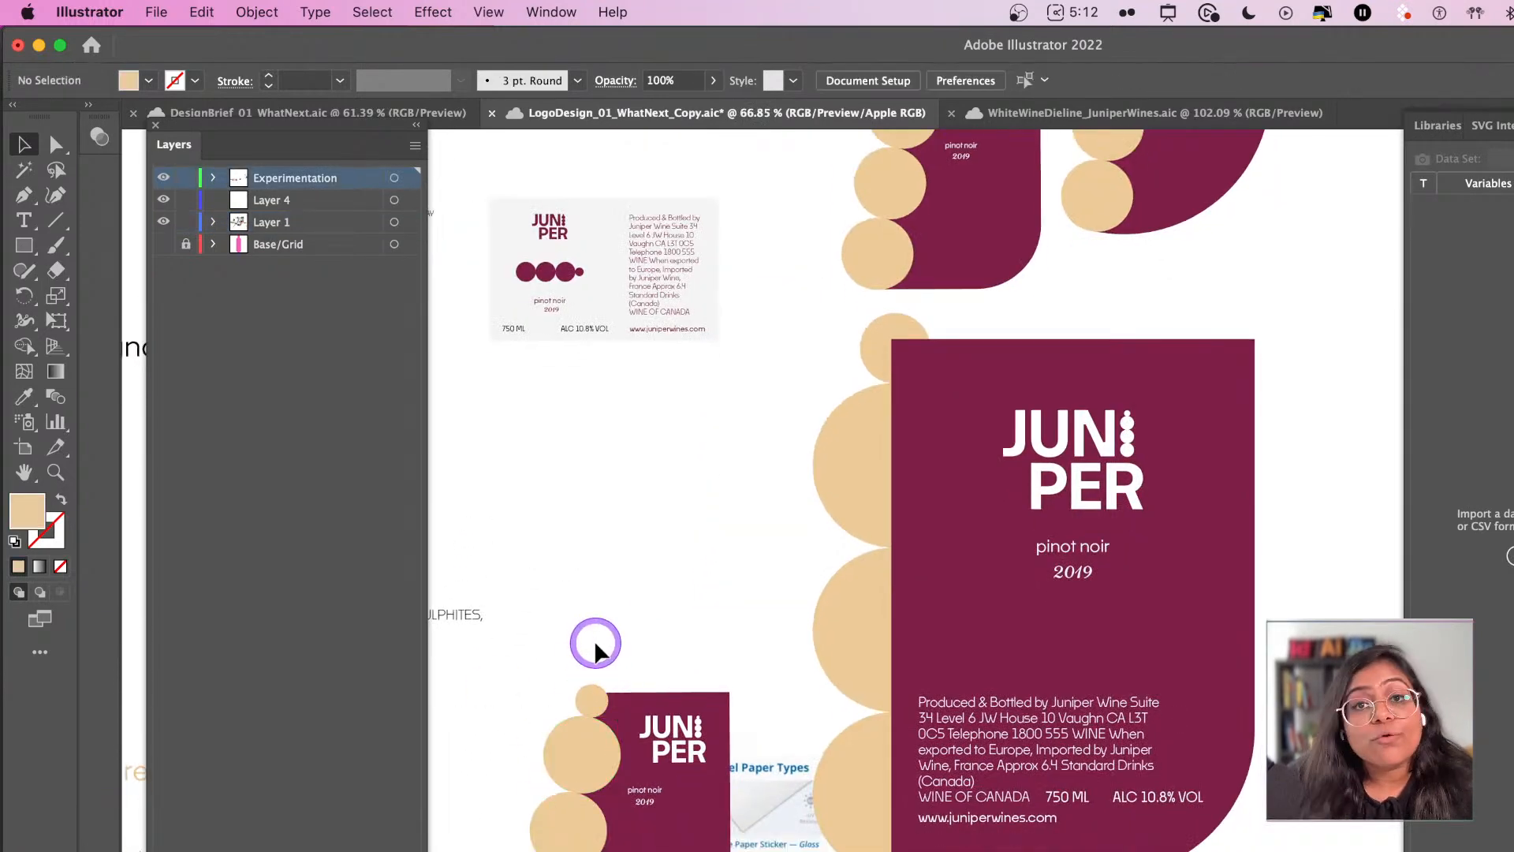
scroll(657, 682, down, 3)
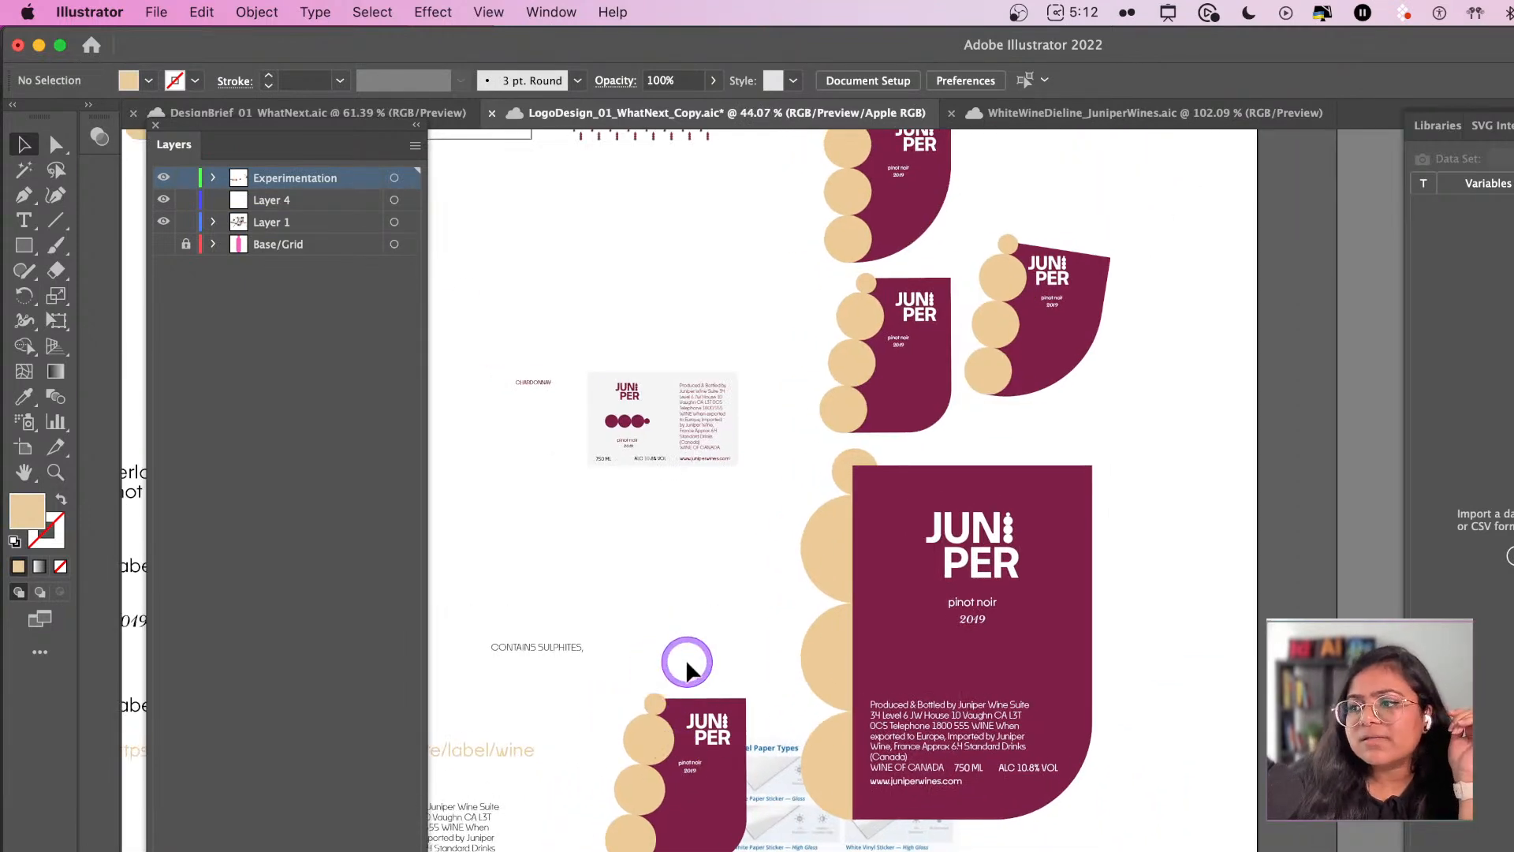
- Point out the small and the large burgundy label designs by selecting each one, leaving nothing selected at the end
click(621, 845)
key(super+shift+a)
drag(610, 849, 733, 635)
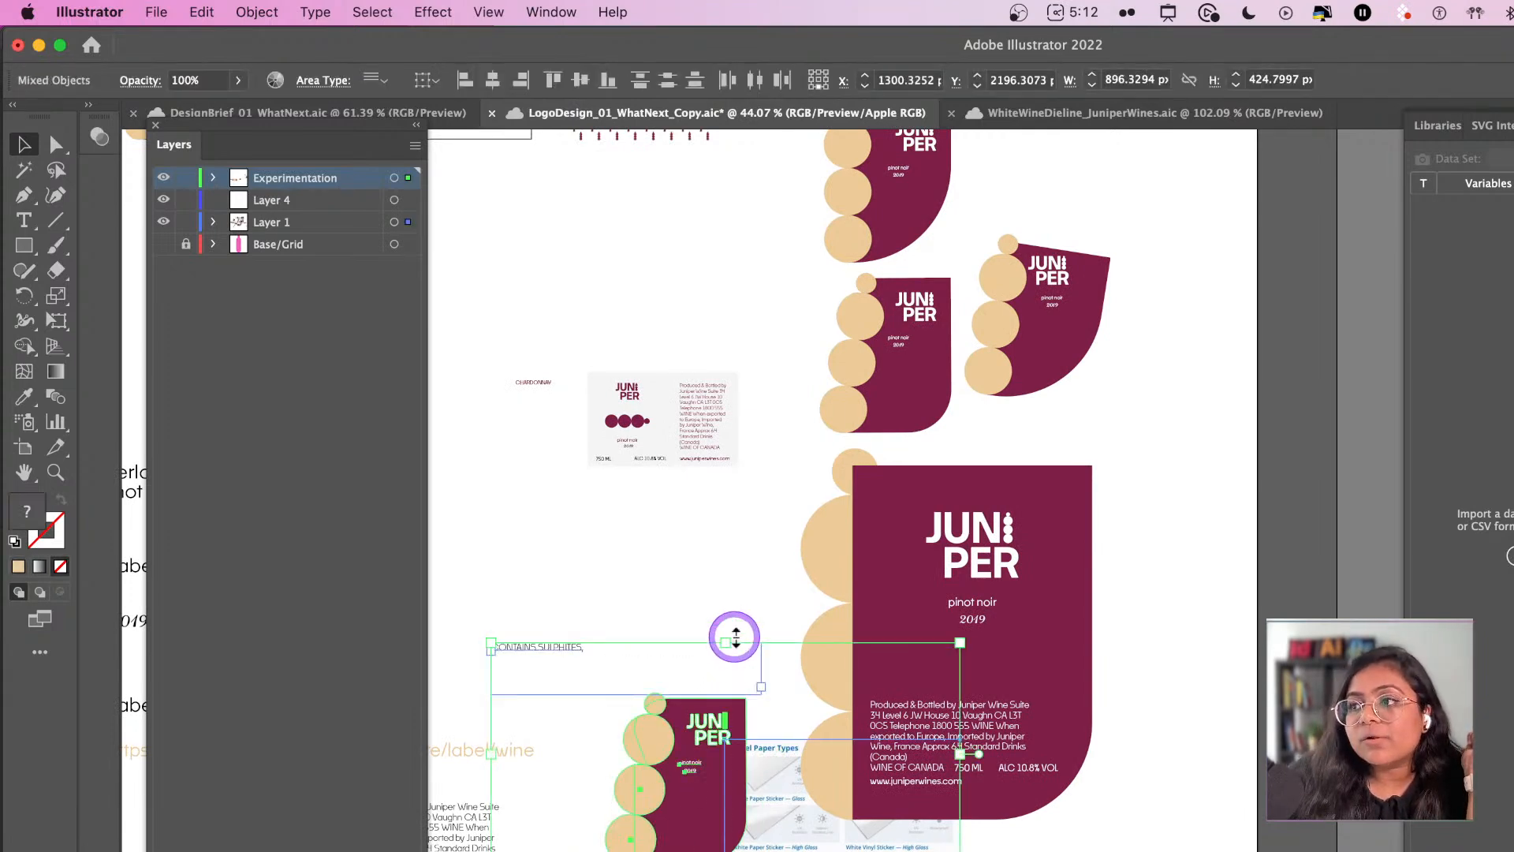
click(748, 580)
drag(1138, 434, 819, 794)
click(1152, 418)
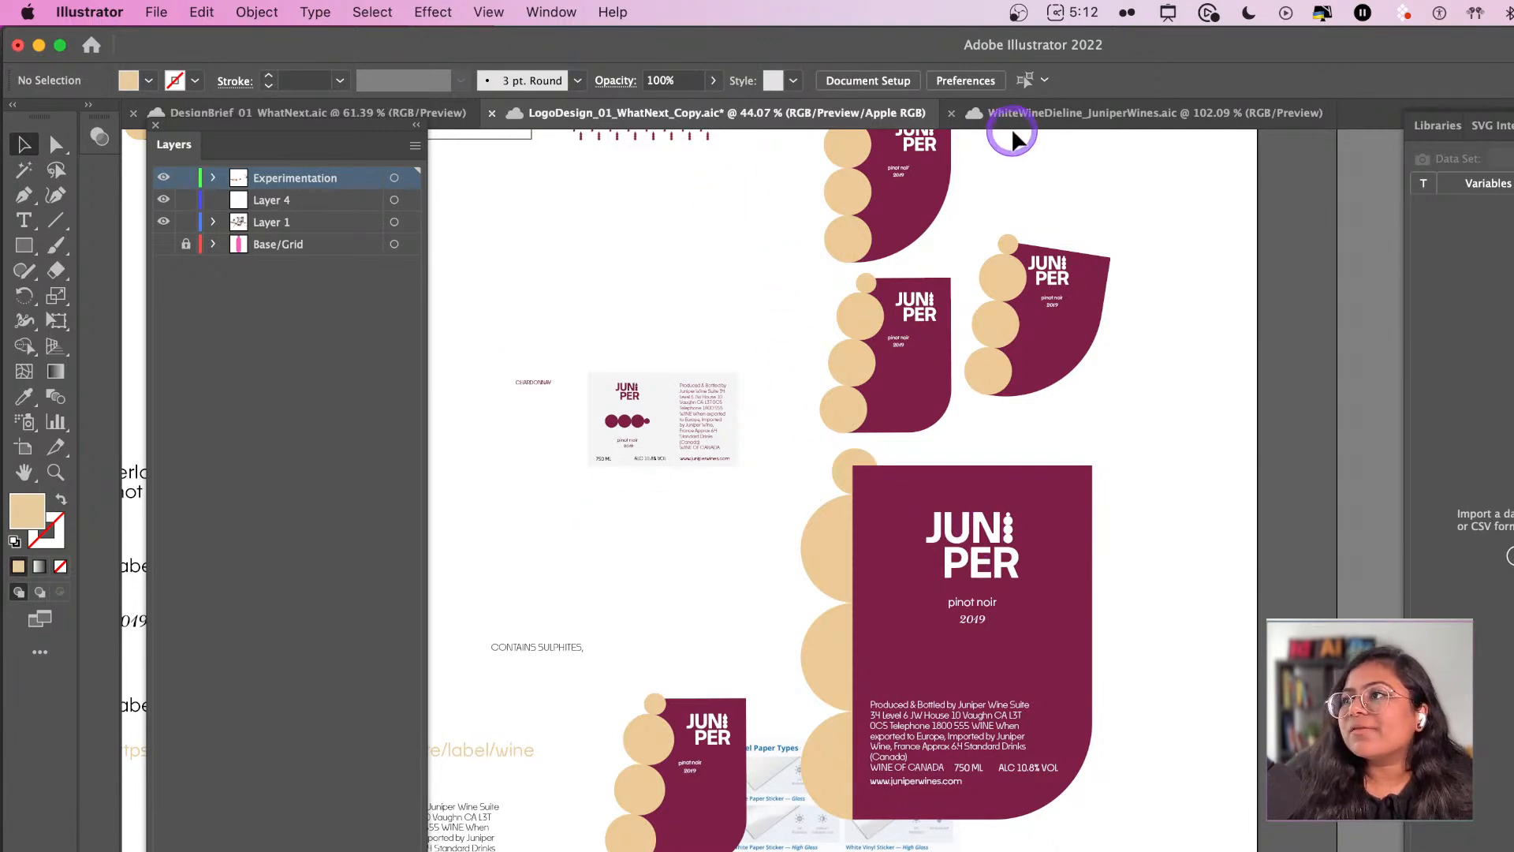
- Return to the WhiteWineDieline_JuniperWines document, move the Layers panel away from the artwork and look over the whole label
click(1074, 117)
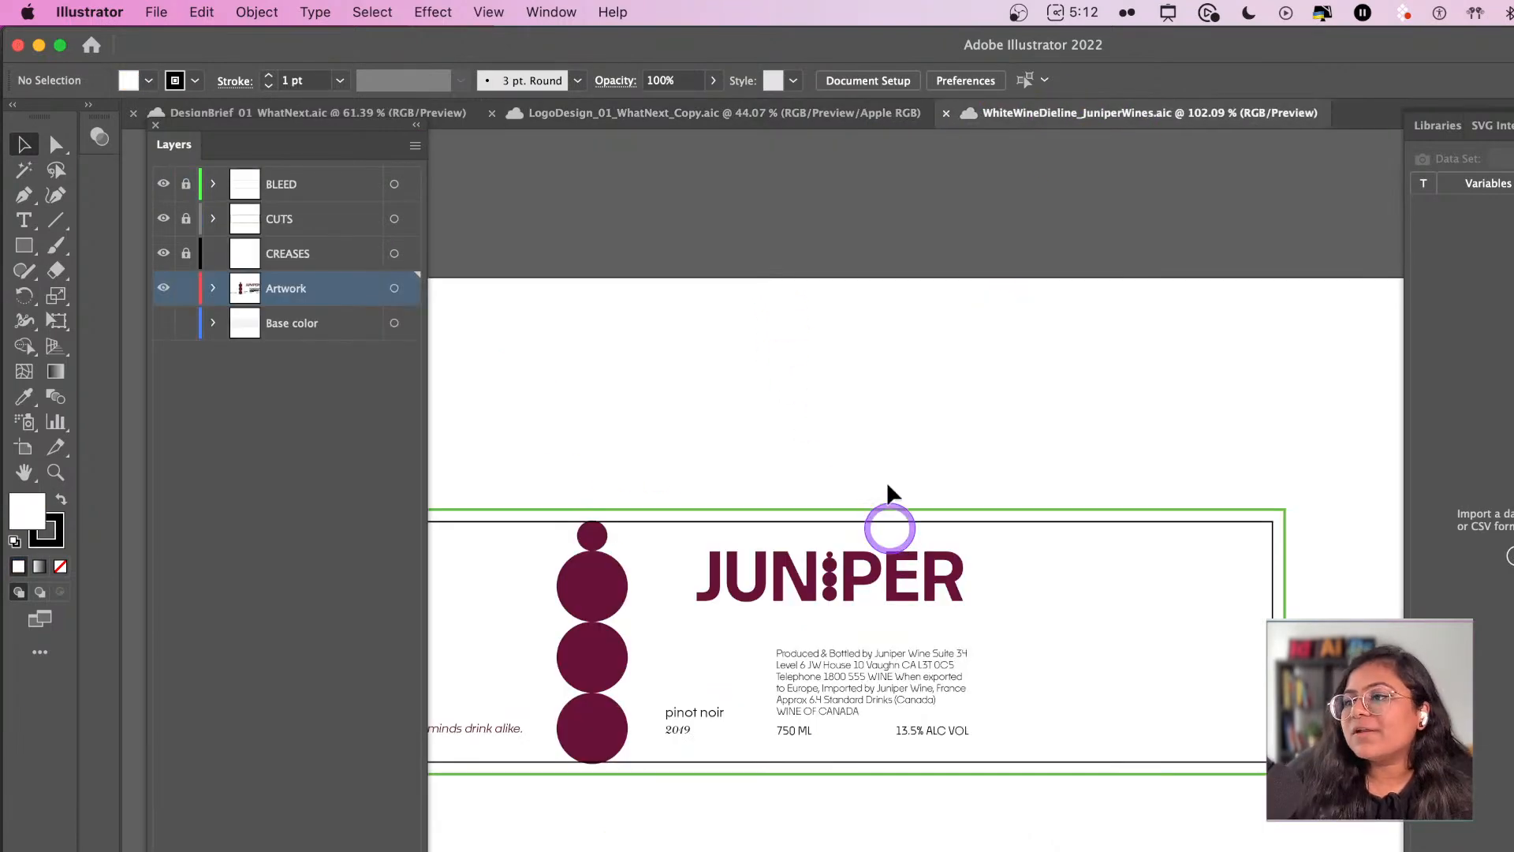
scroll(853, 386, down, 1)
scroll(845, 693, up, 3)
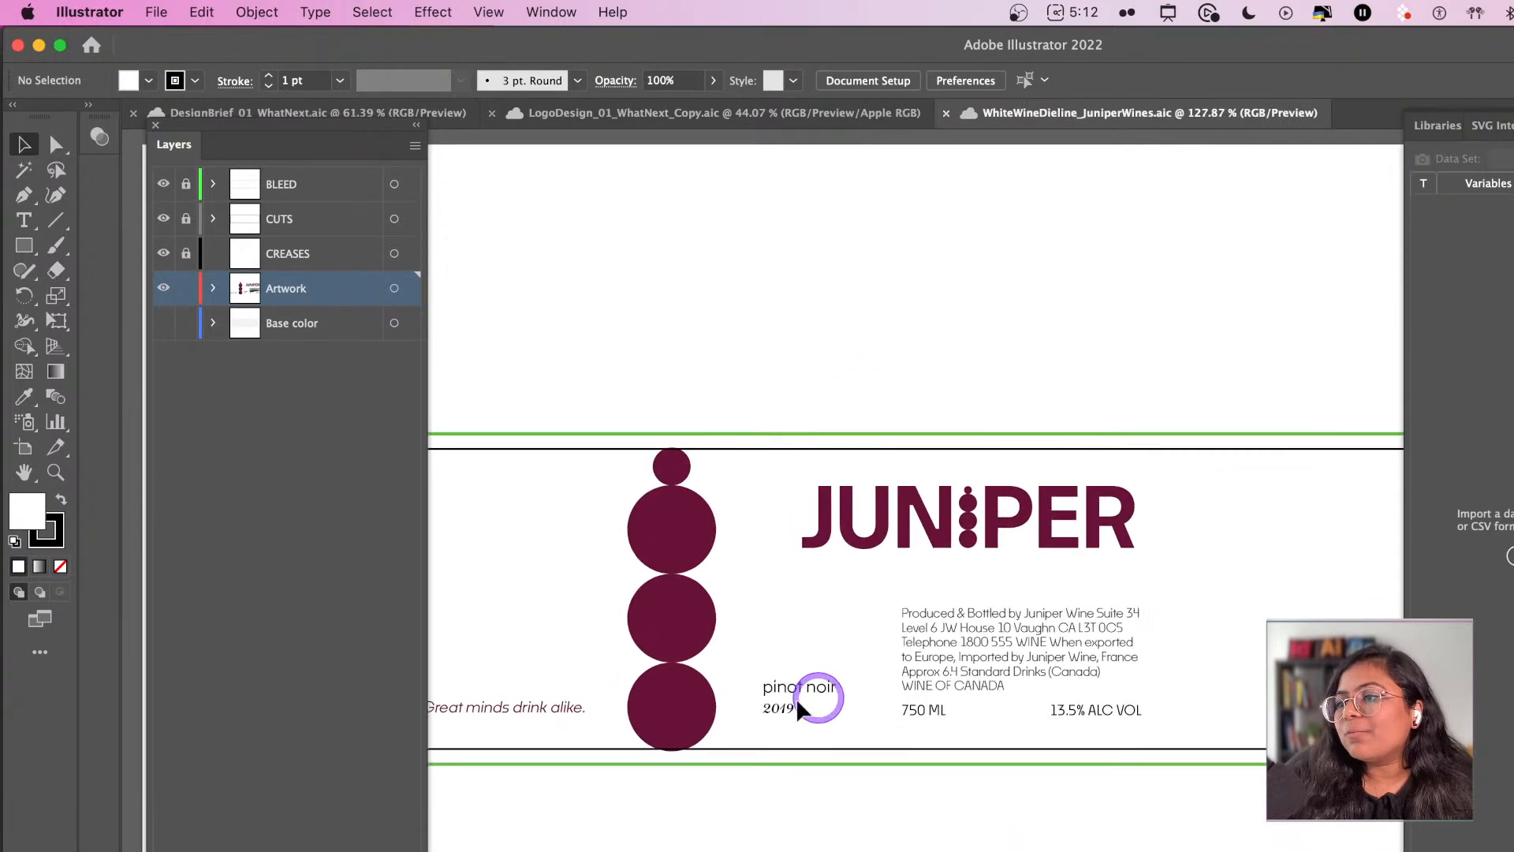
click(513, 715)
drag(229, 125, 1513, 157)
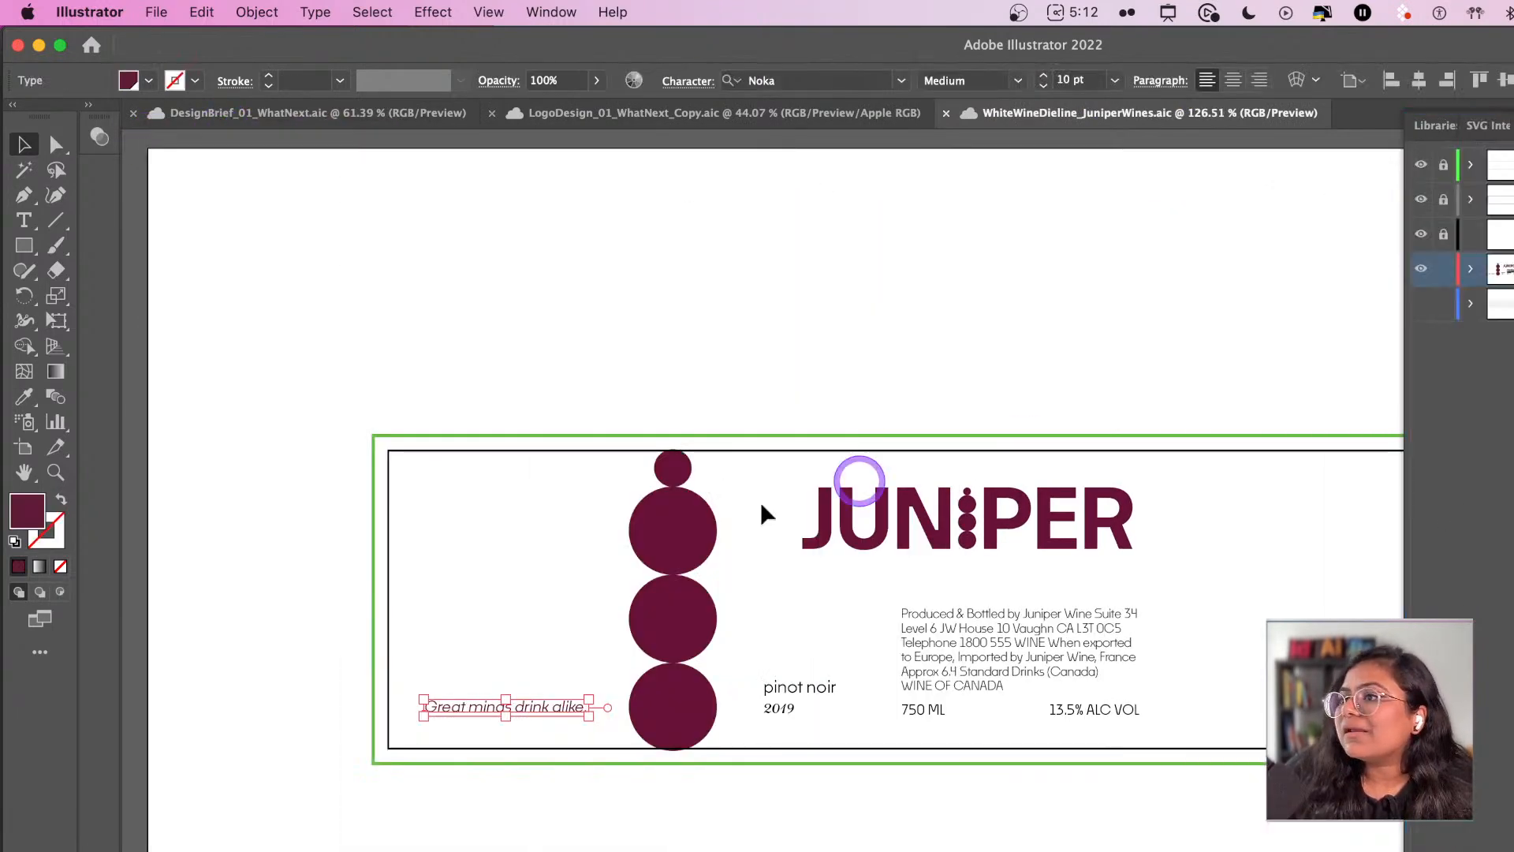
scroll(446, 676, right, 3)
click(534, 353)
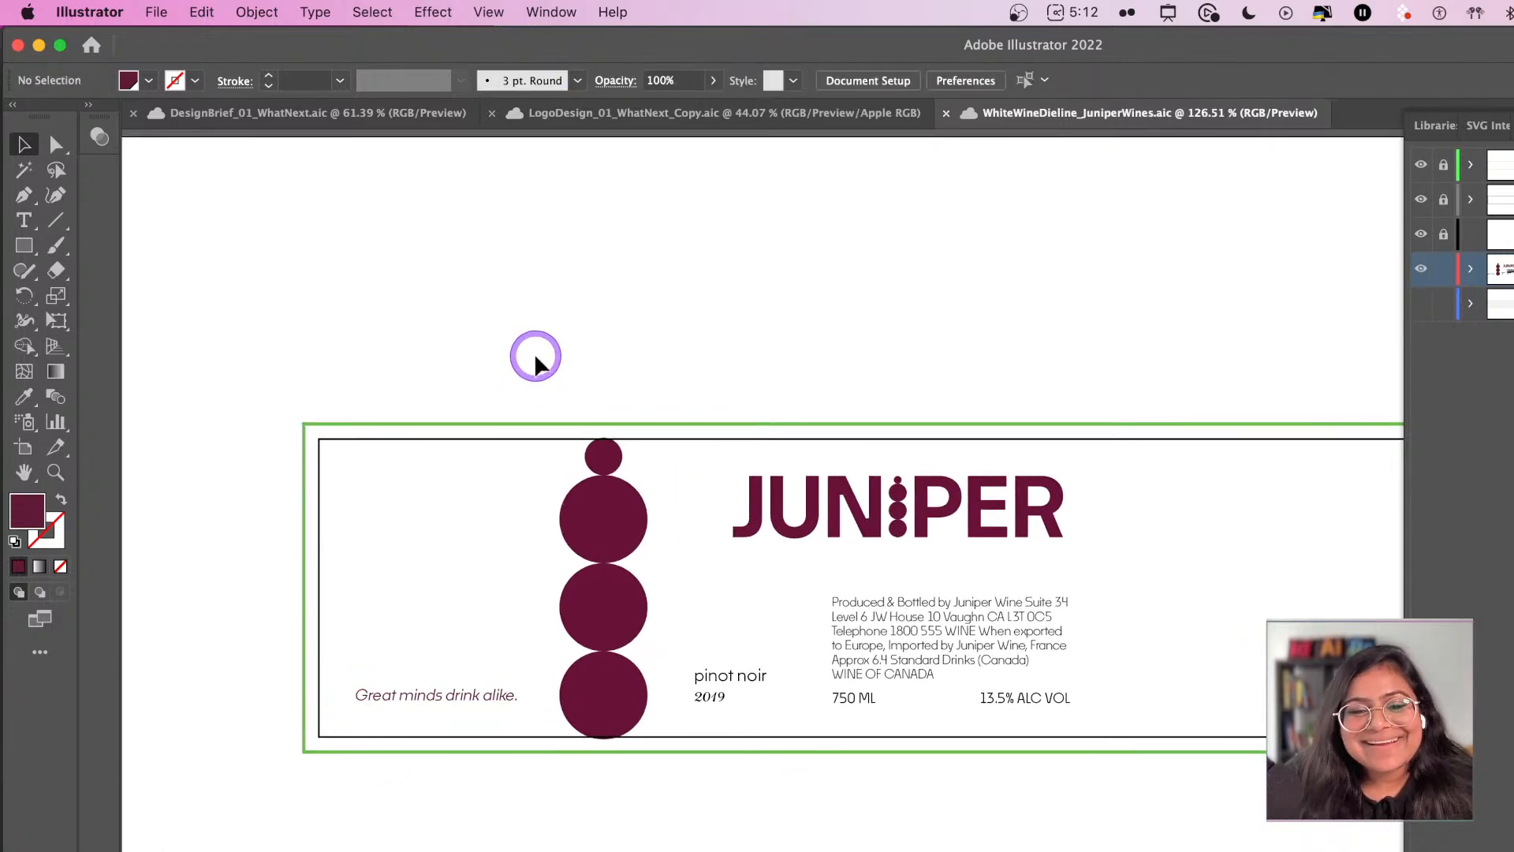
scroll(558, 375, right, 4)
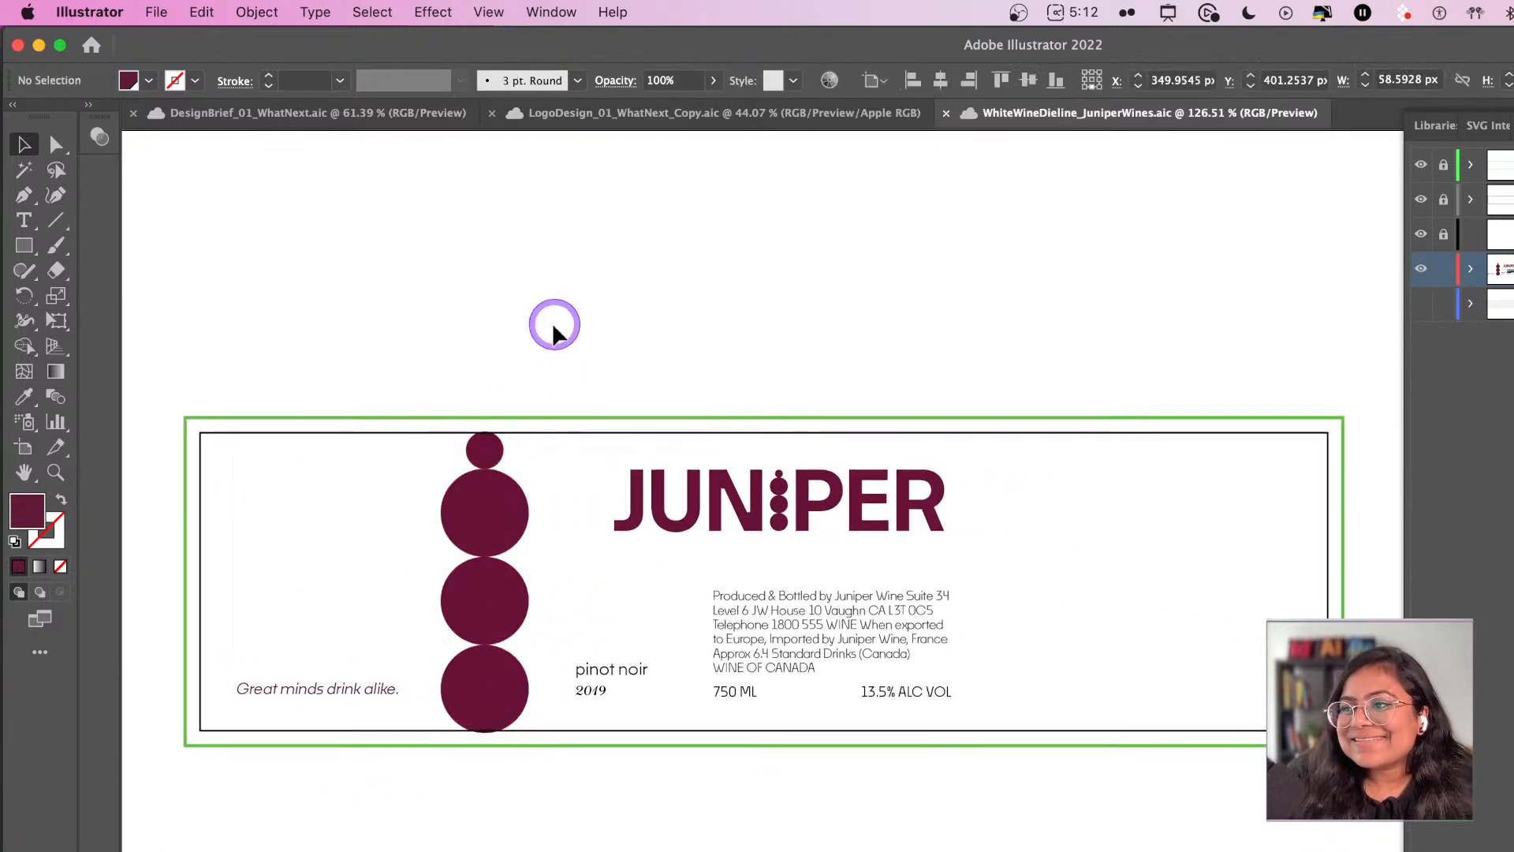
scroll(551, 324, right, 3)
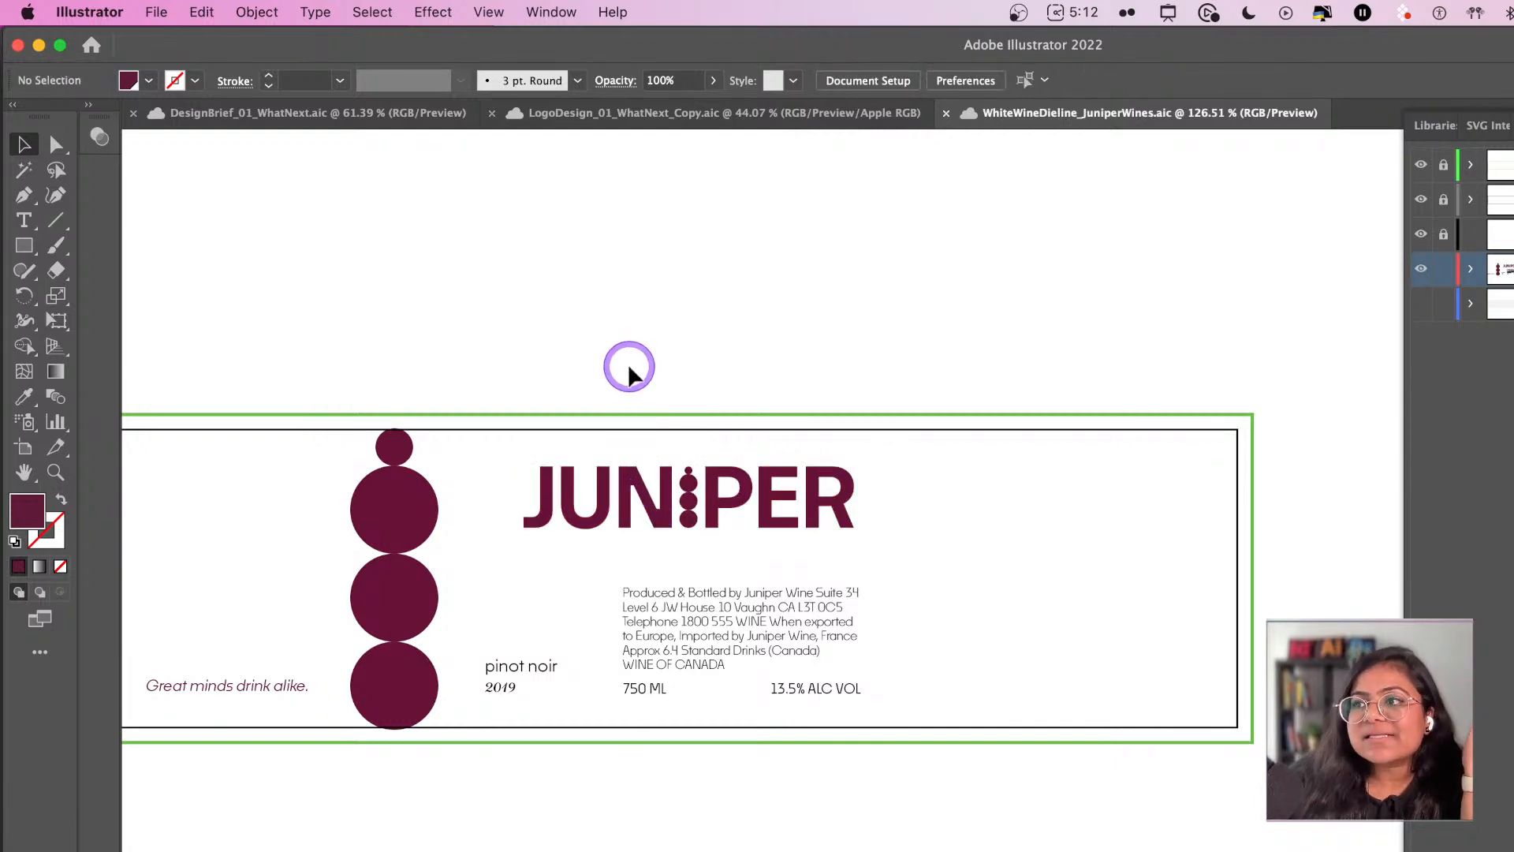
- Make the Base color layer visible behind the label artwork and save the document
click(1420, 303)
scroll(1056, 323, left, 1)
scroll(1055, 323, left, 2)
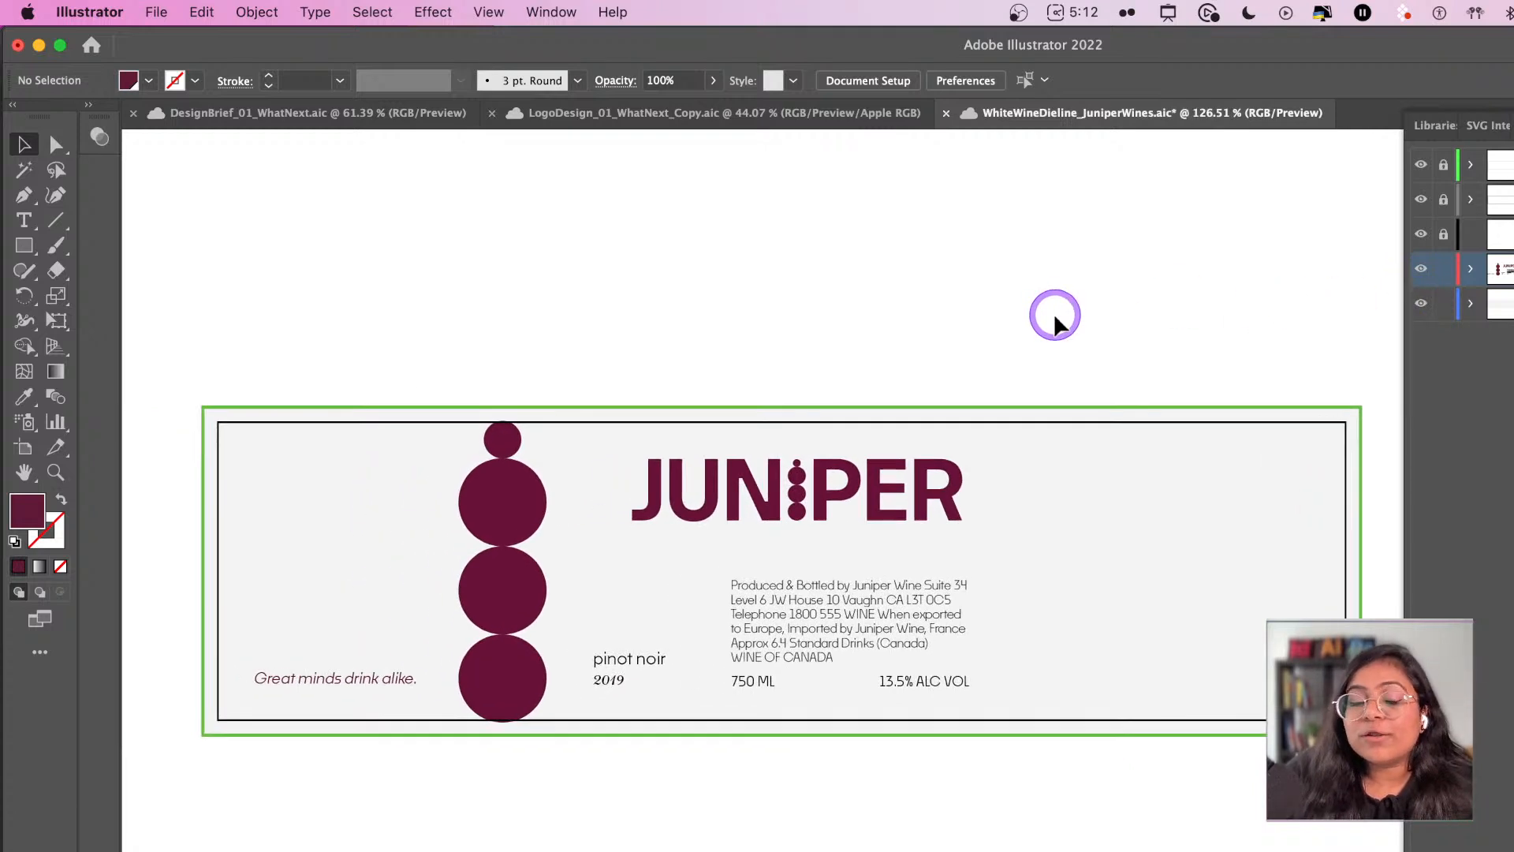
key(super+s)
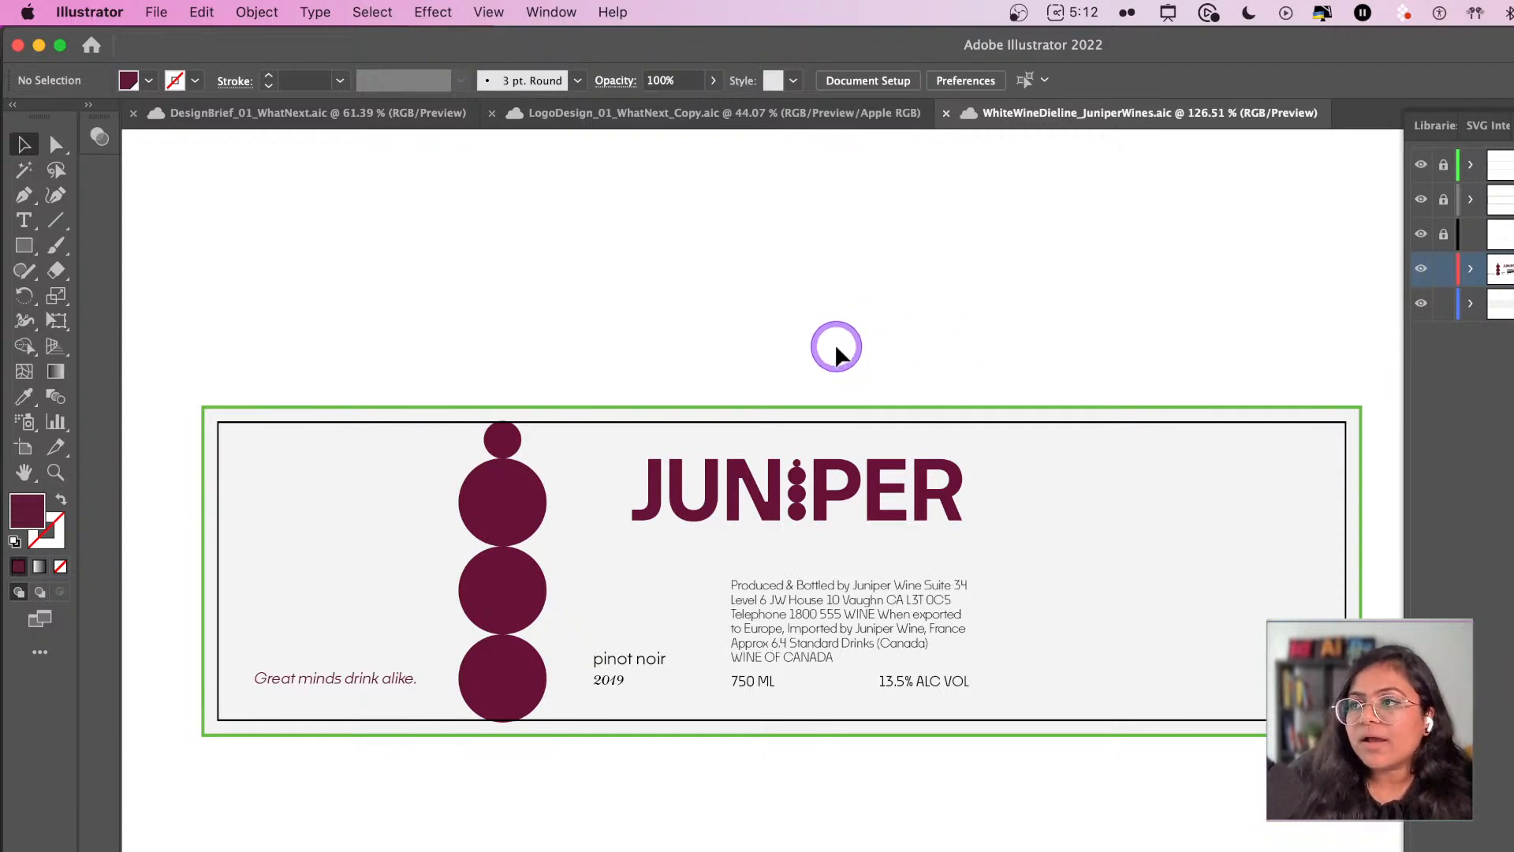
- Delete the light gray background rectangle on the Base color layer
click(1081, 483)
key(Delete)
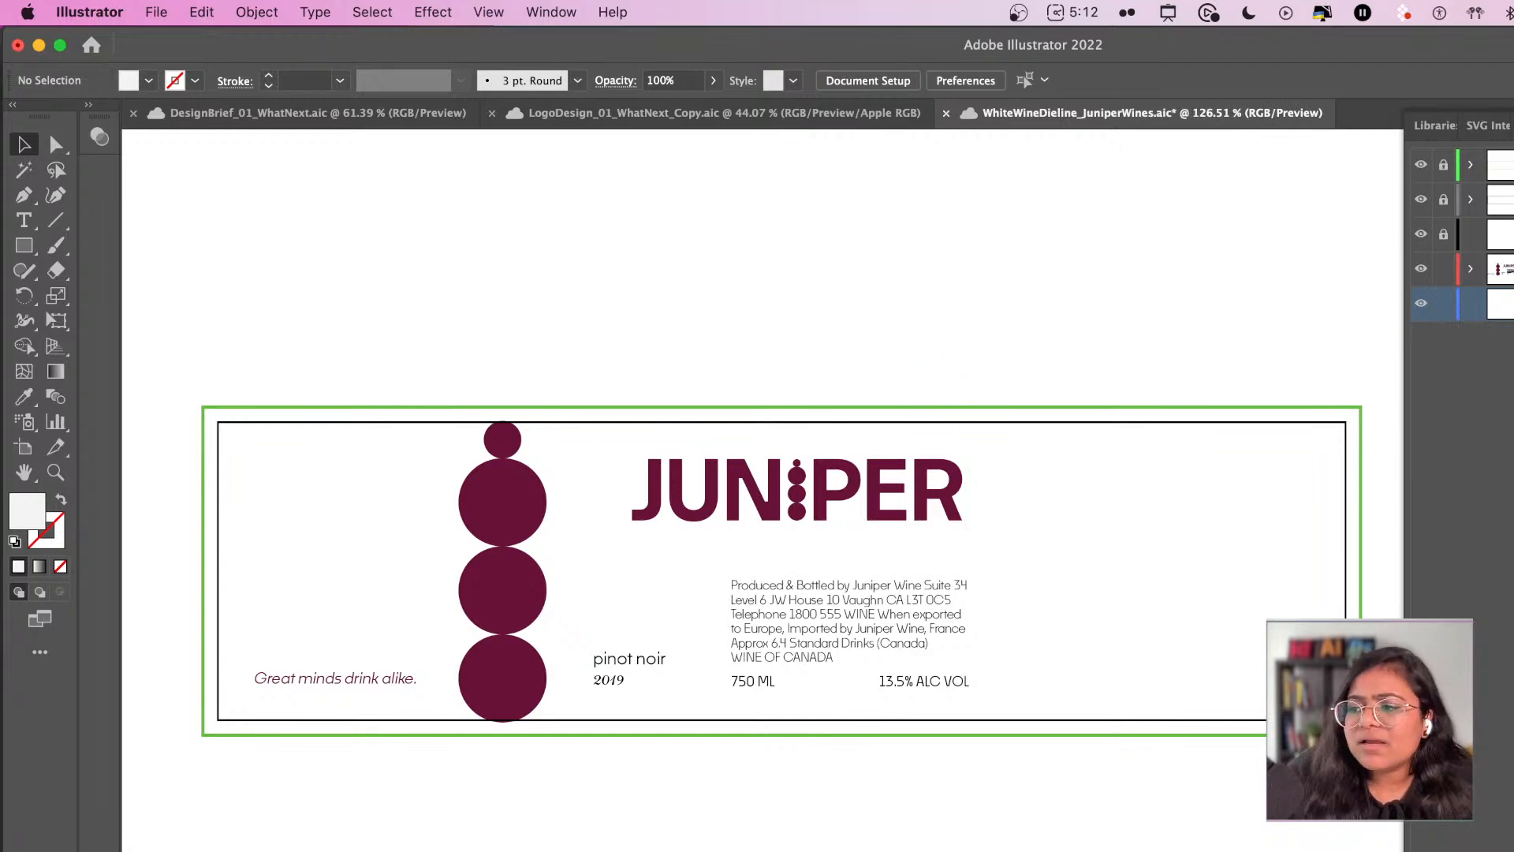
- Switch to Chrome, open a new browser window and go to stock.adobe.com/free
key(super+Tab)
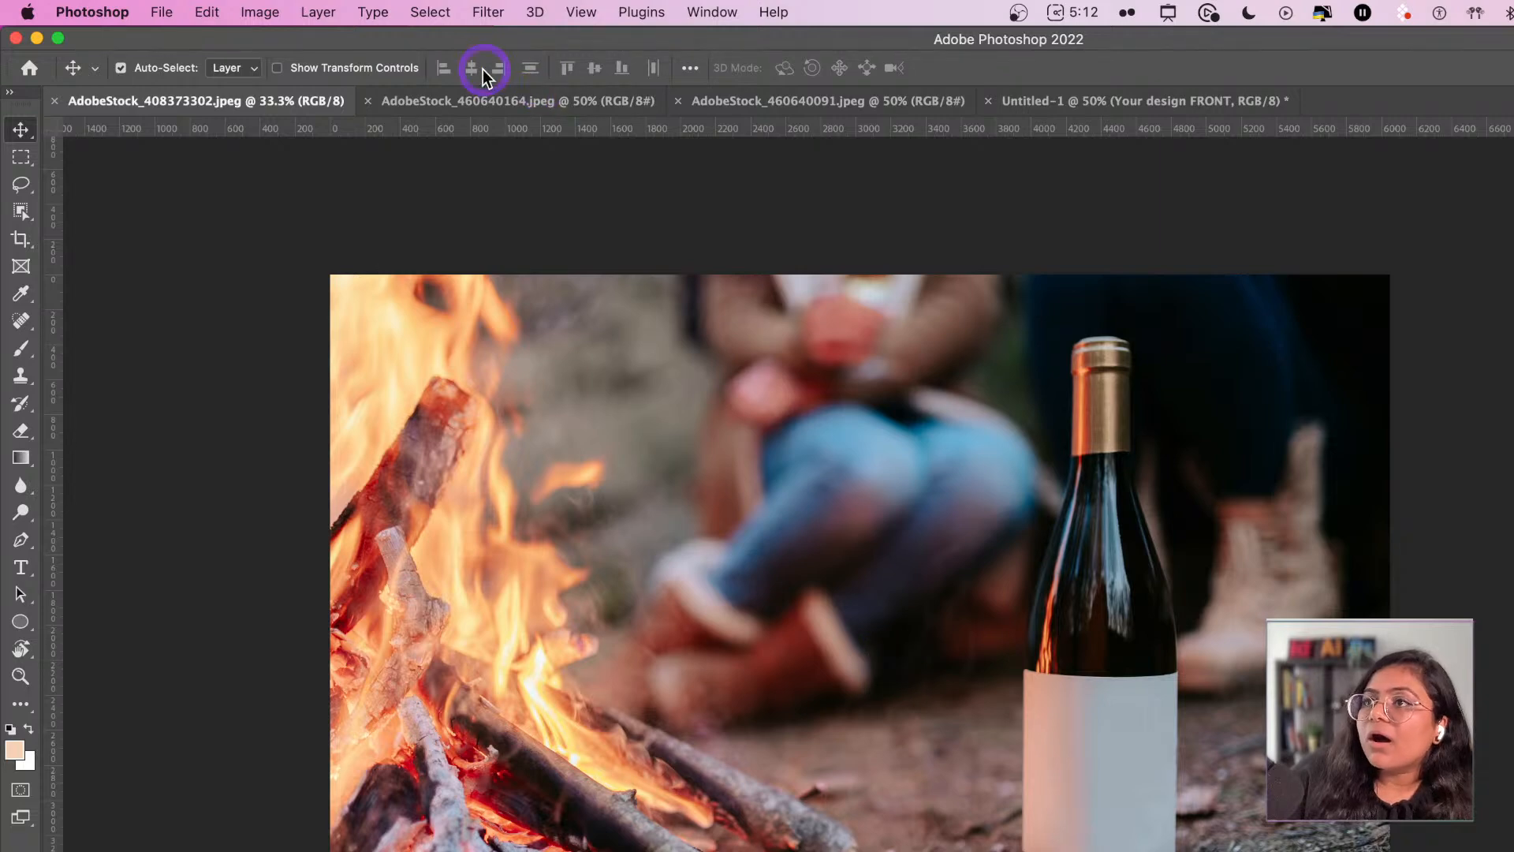
right_click(272, 847)
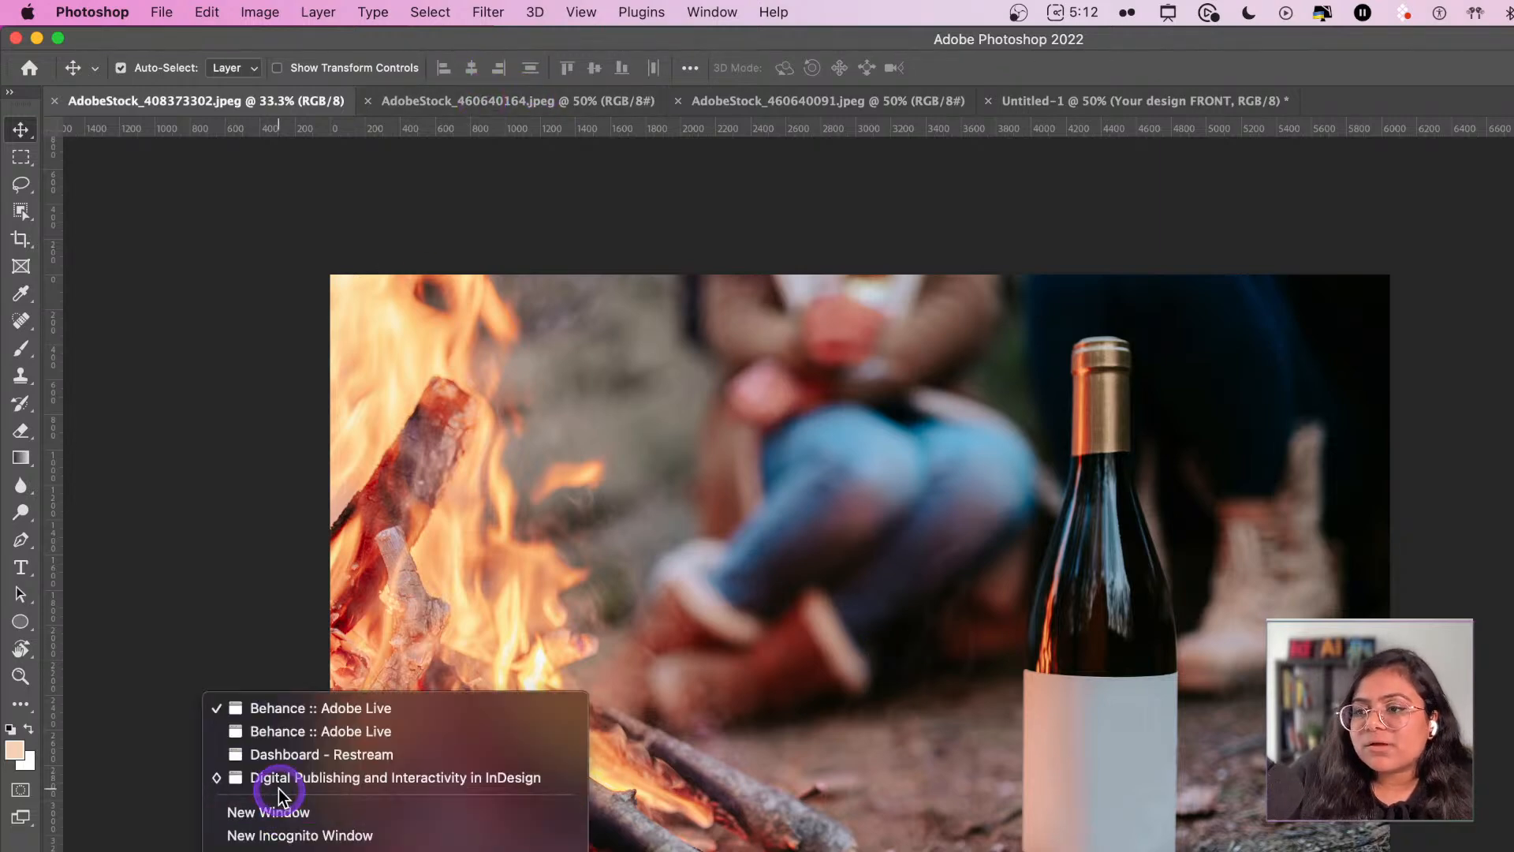
click(286, 816)
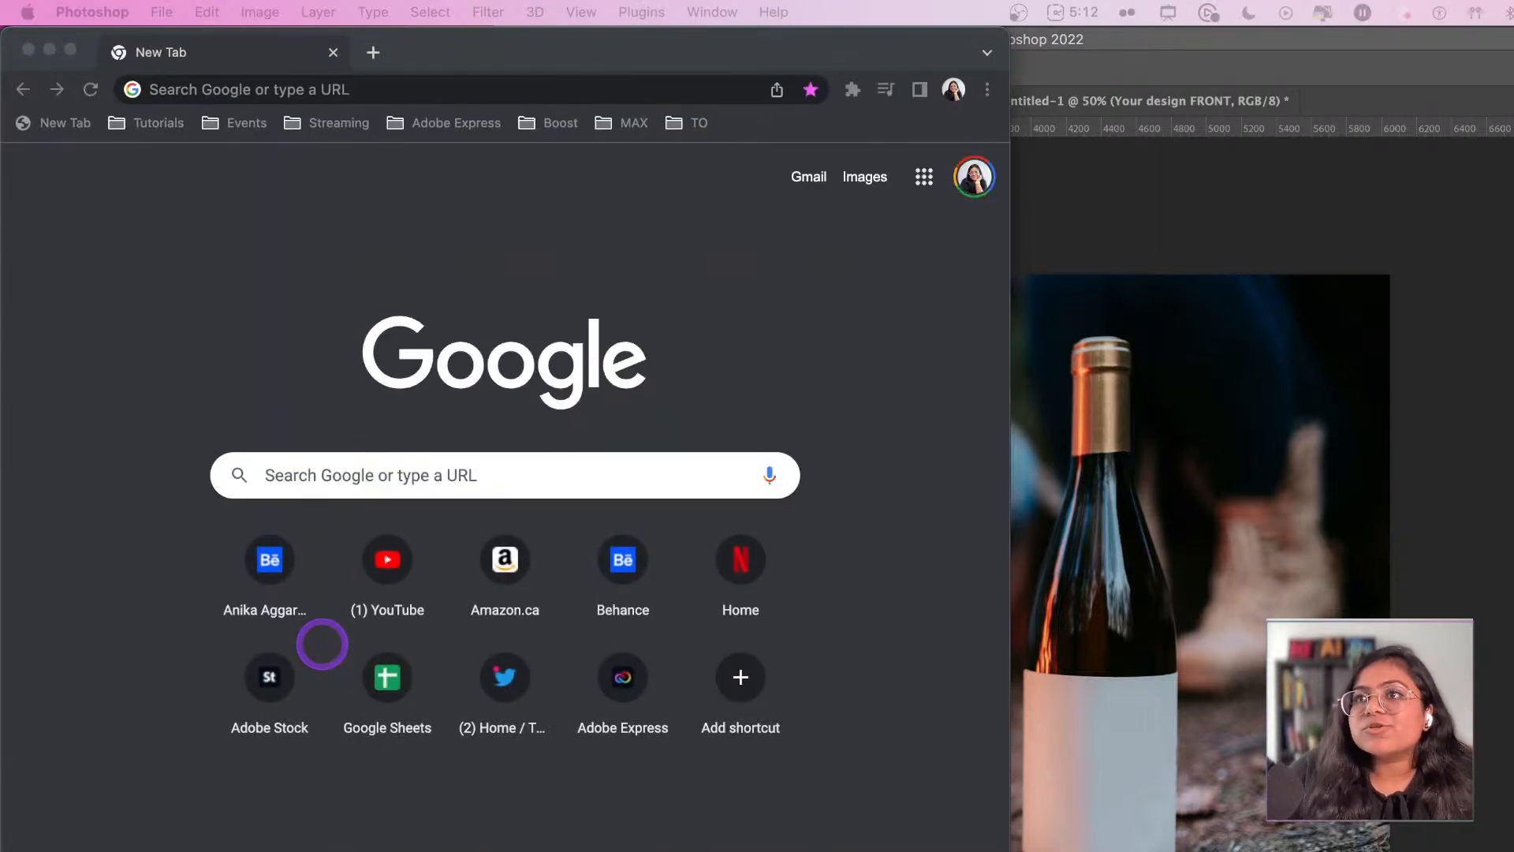
click(330, 89)
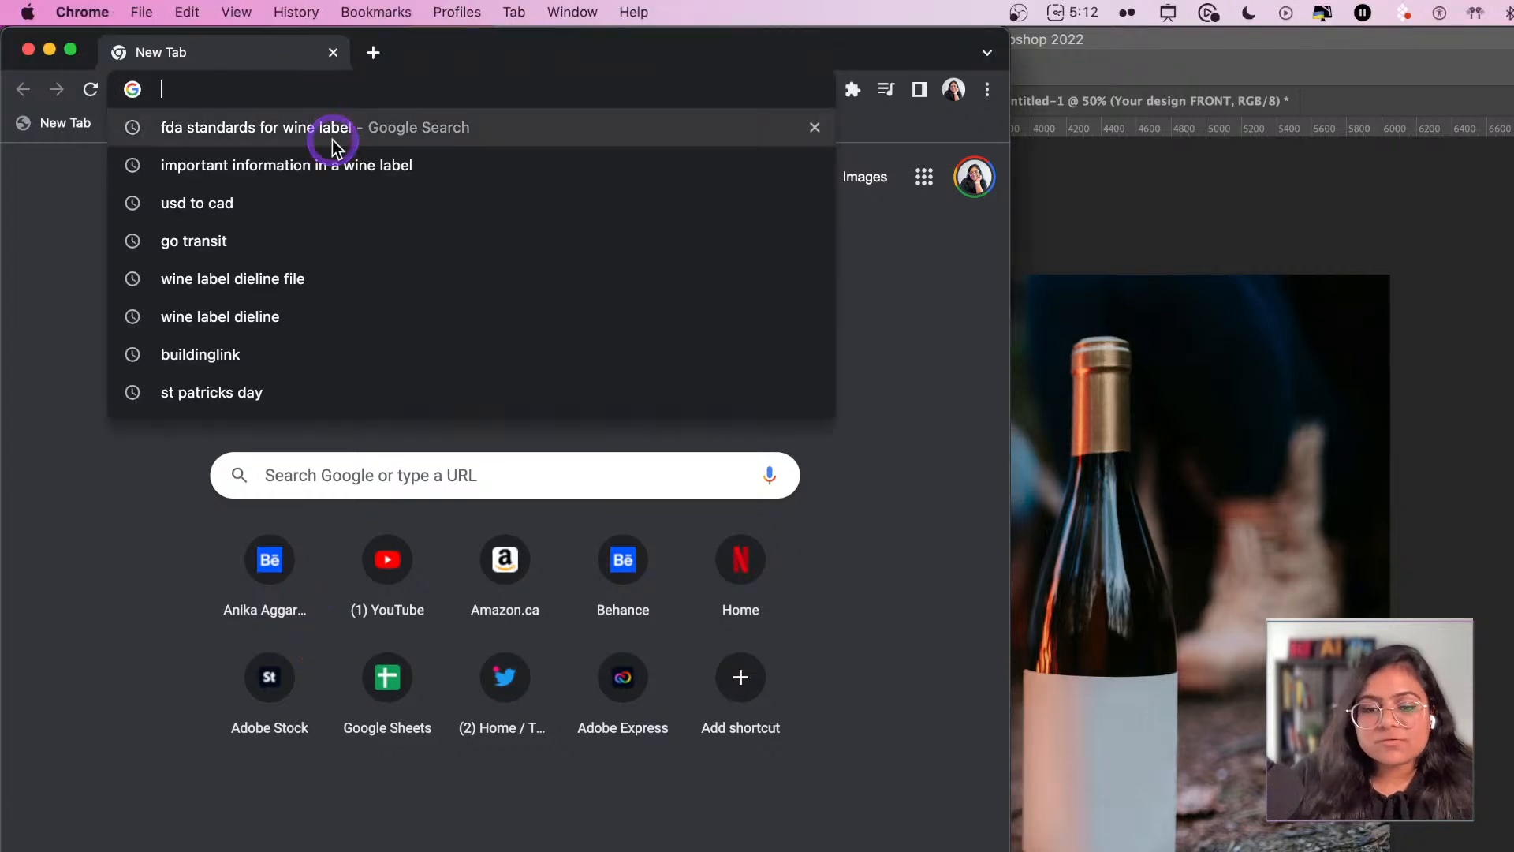
text(stock.adobe.com/free)
click(333, 140)
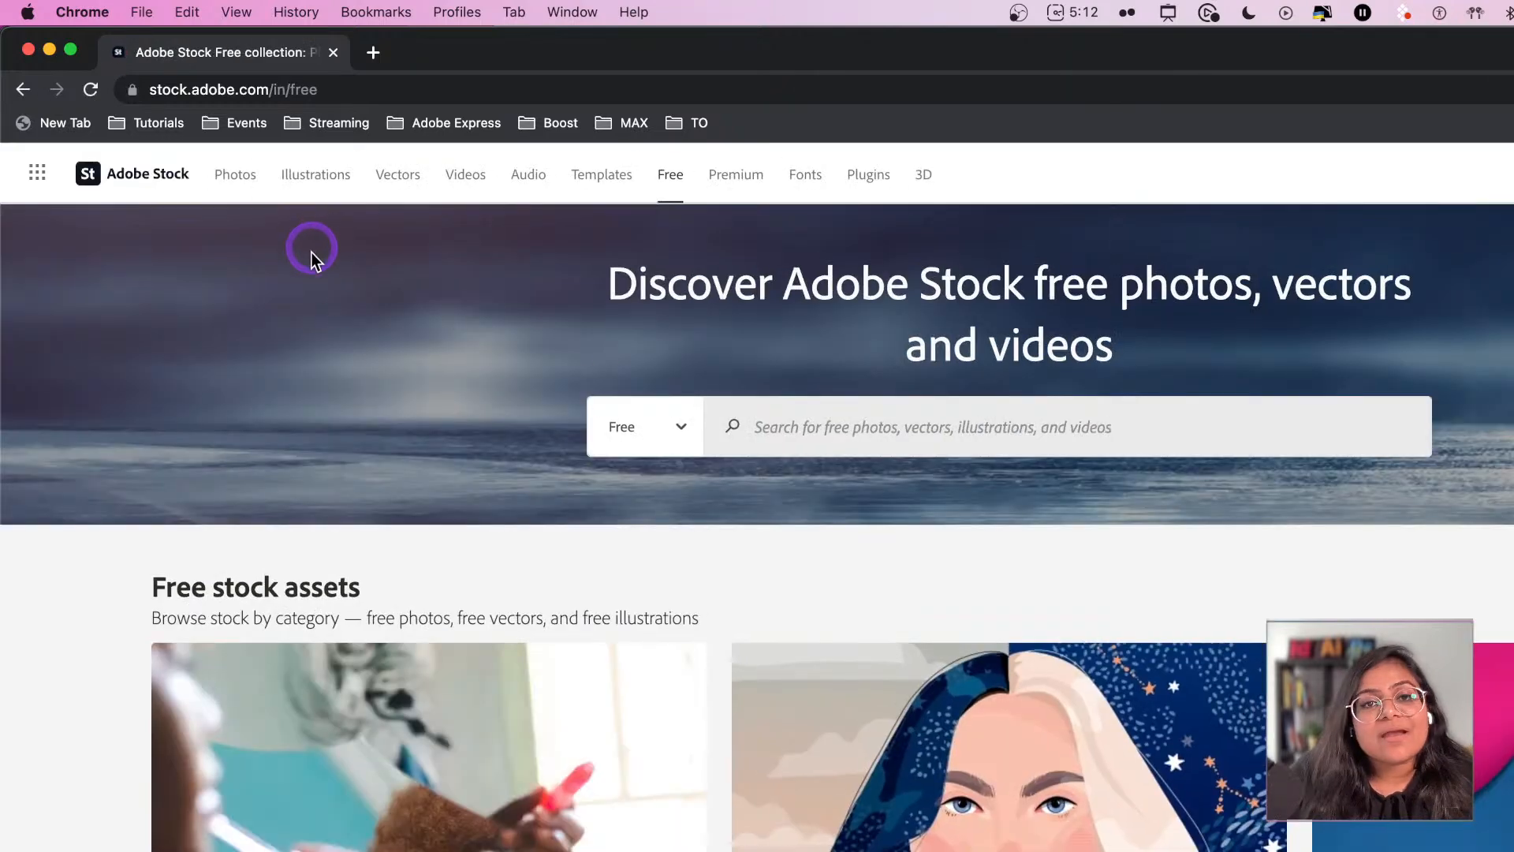
- Search the Adobe Stock free collection for "wine brand"
click(924, 431)
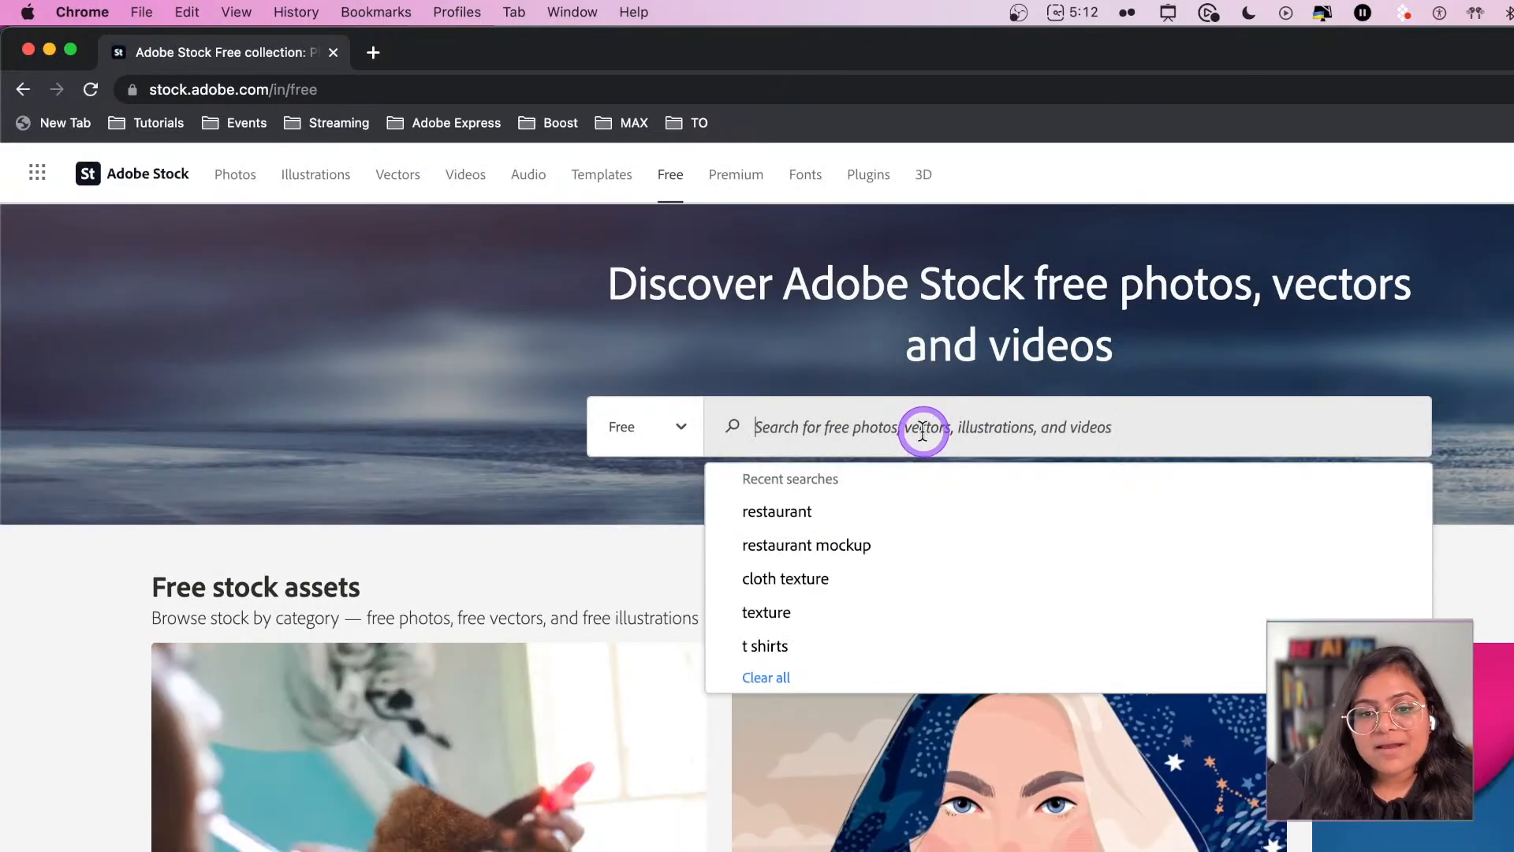
text(wine r)
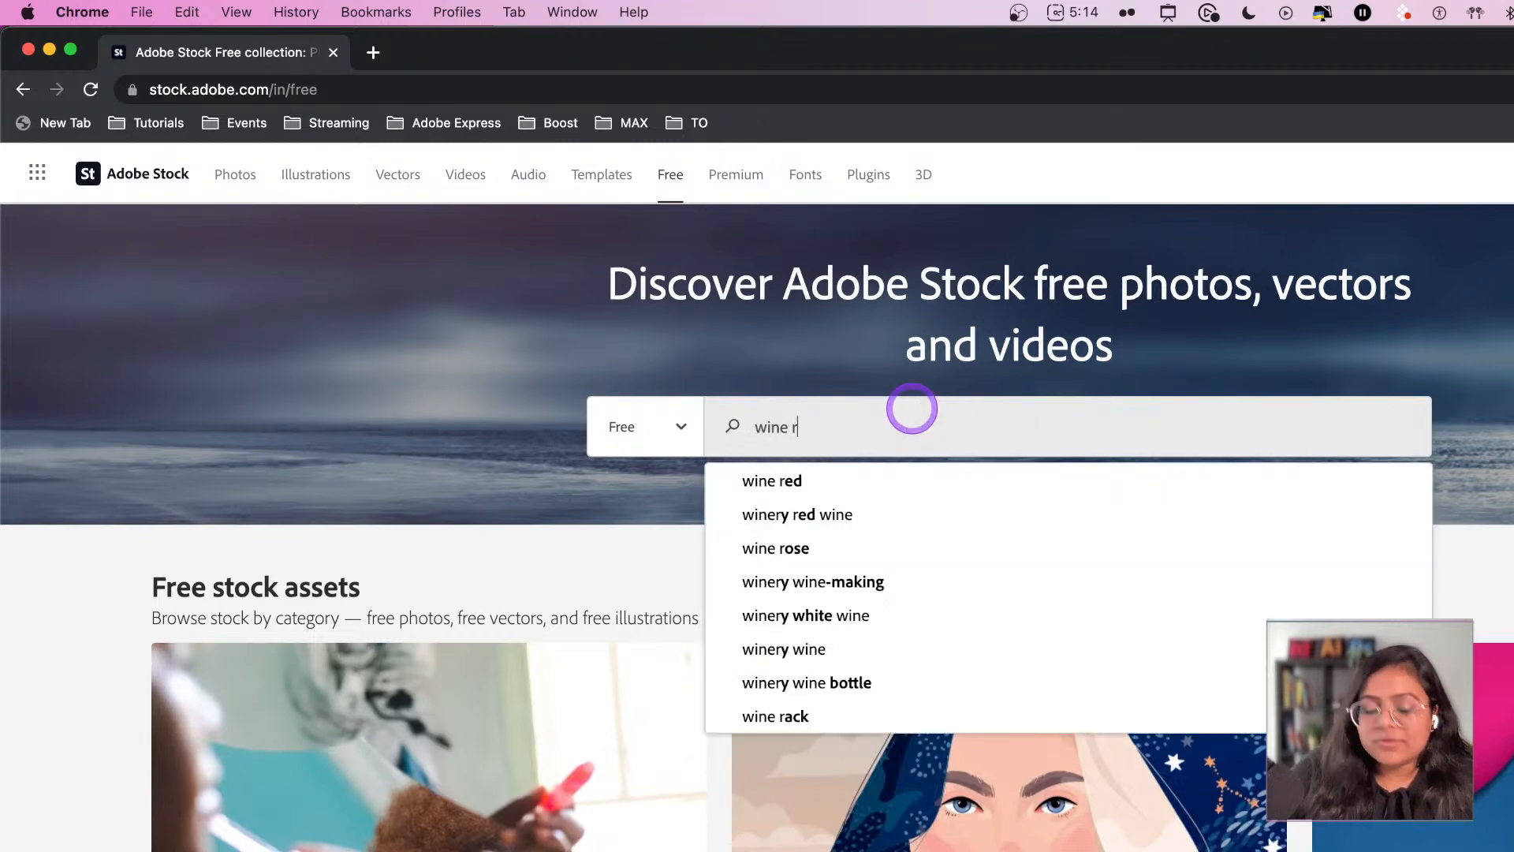
key(BackSpace)
text(brand)
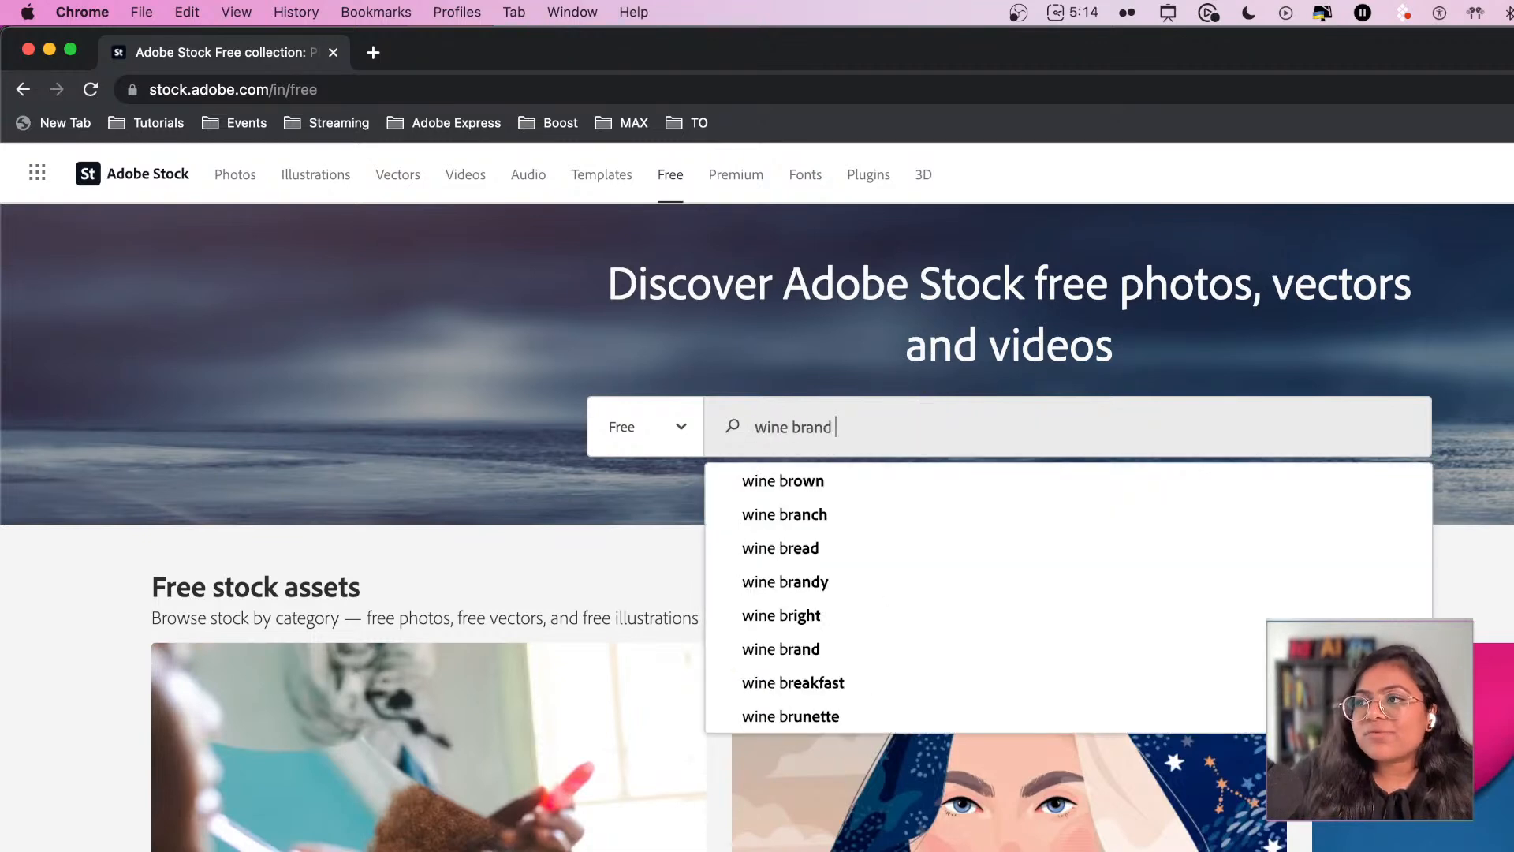
key(Return)
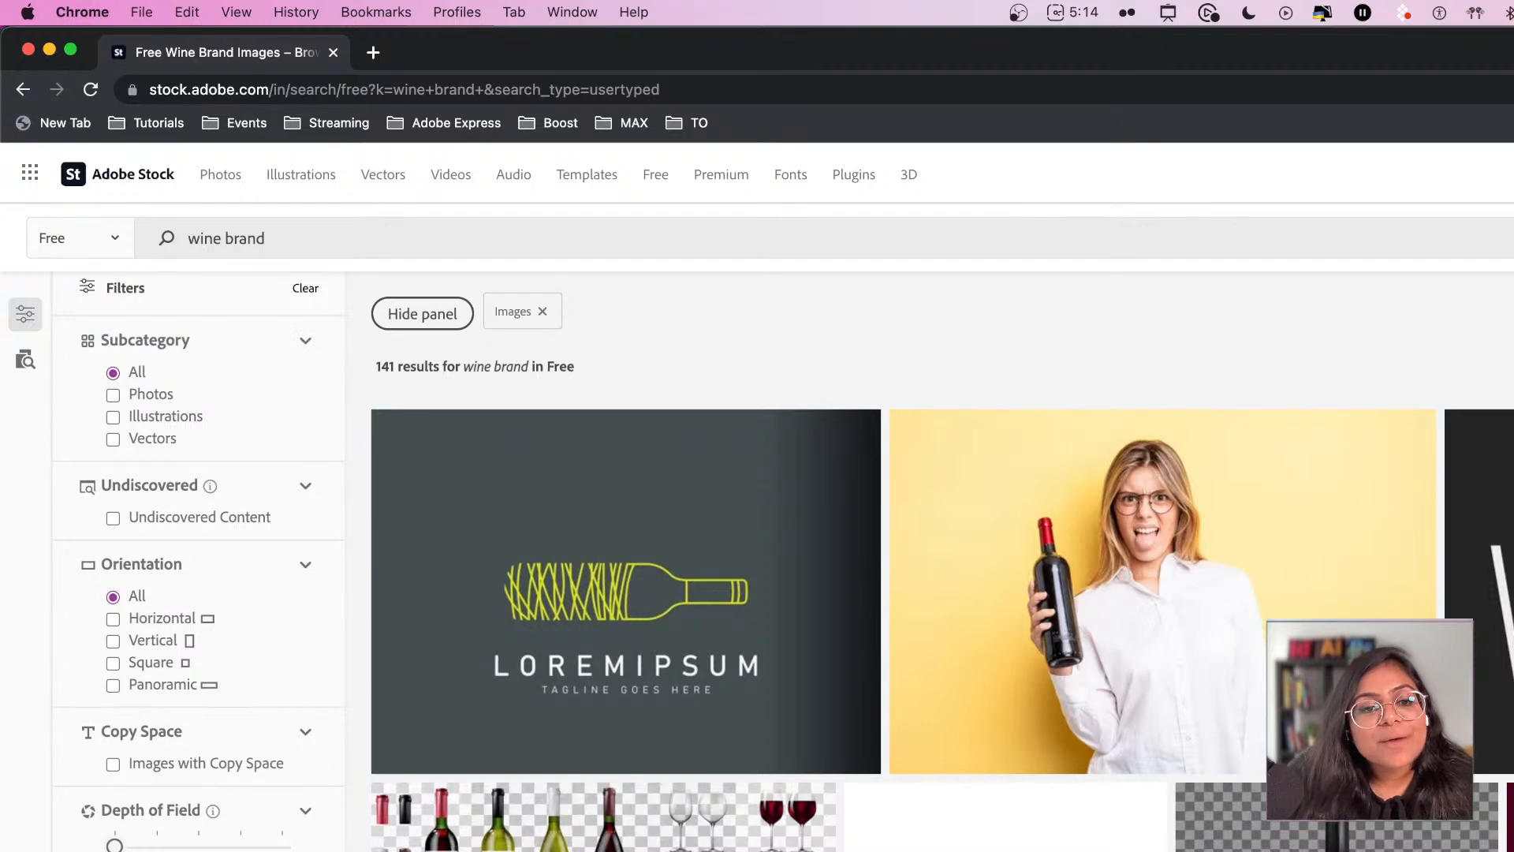
key(super+Tab)
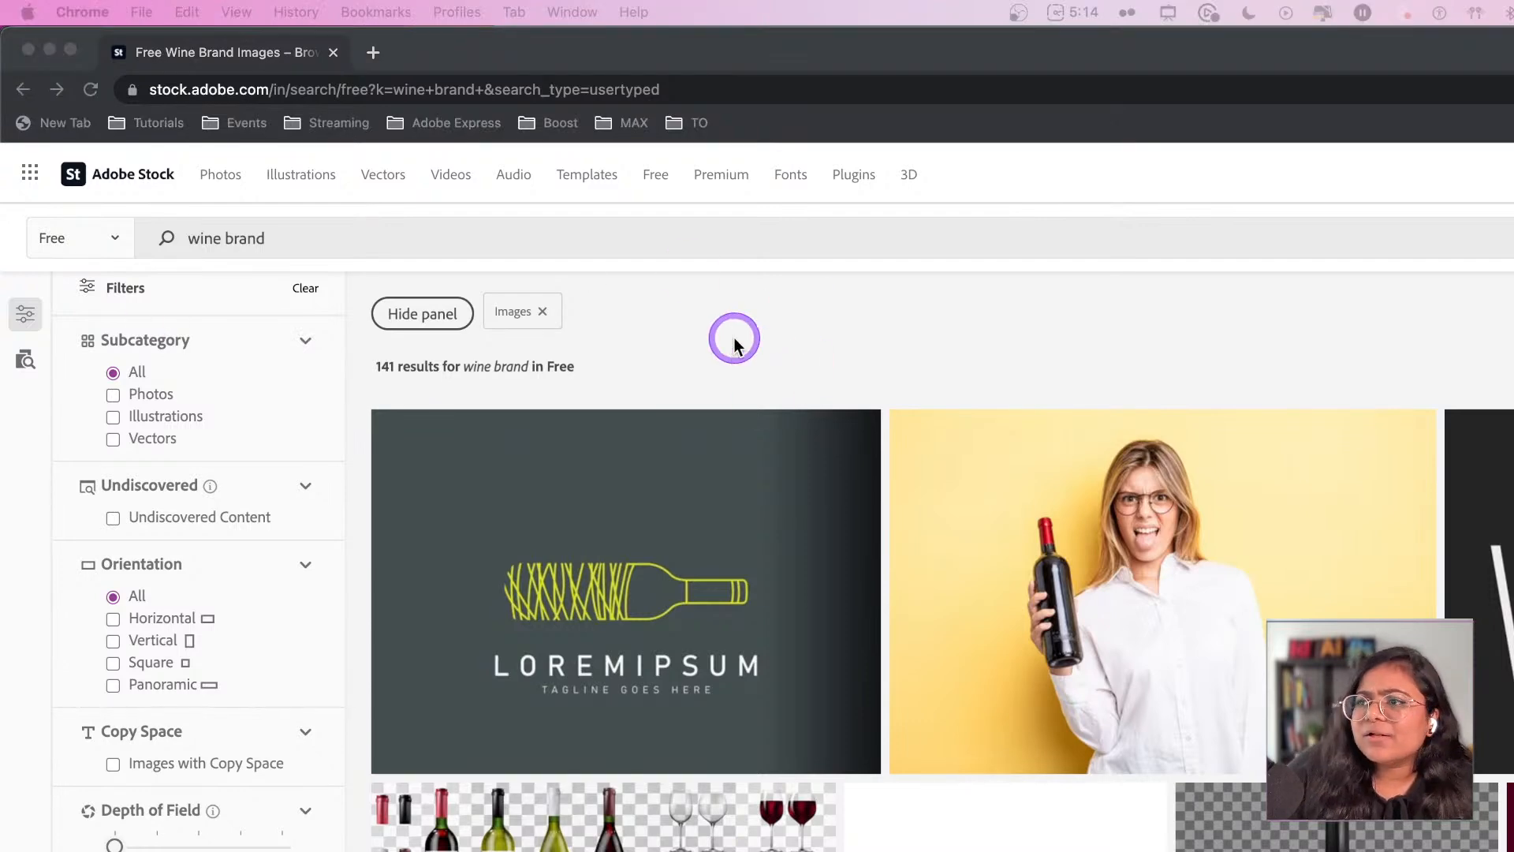
- Limit the wine brand results to the Photos subcategory and look over the first images
click(112, 394)
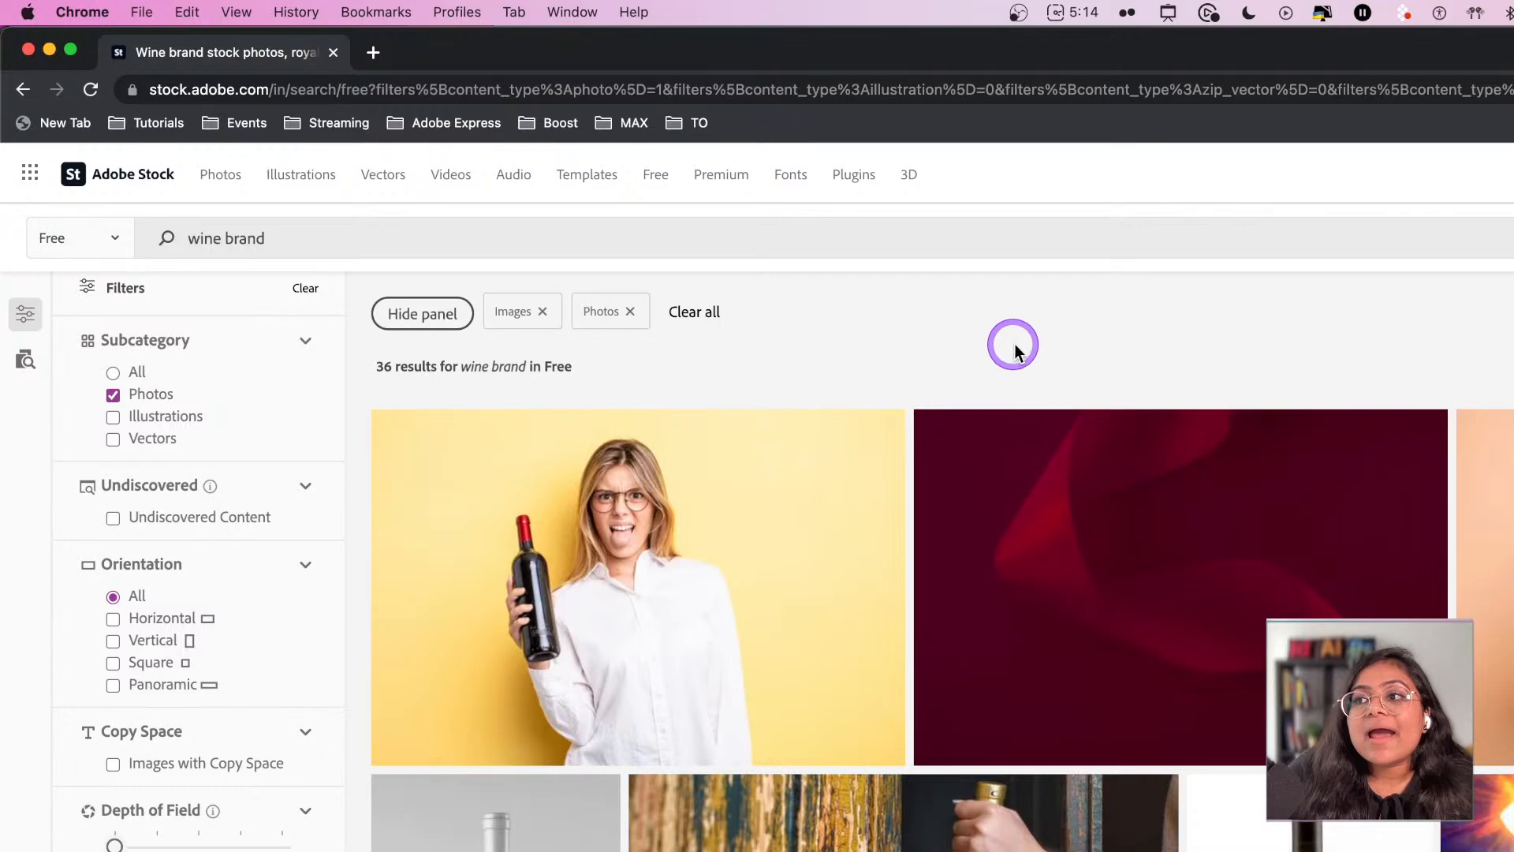
scroll(1024, 386, down, 1)
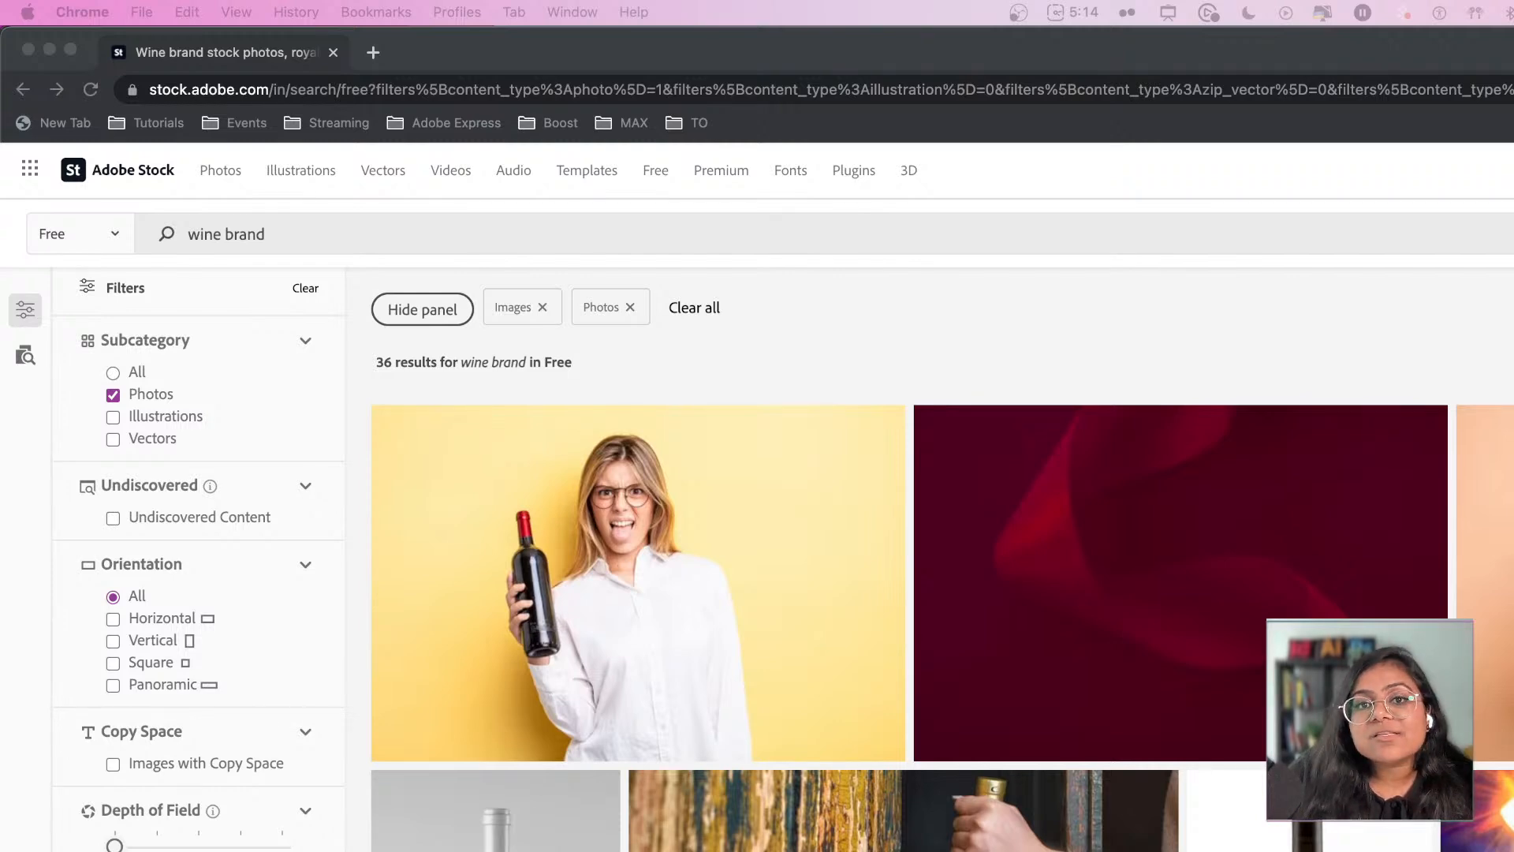
click(877, 311)
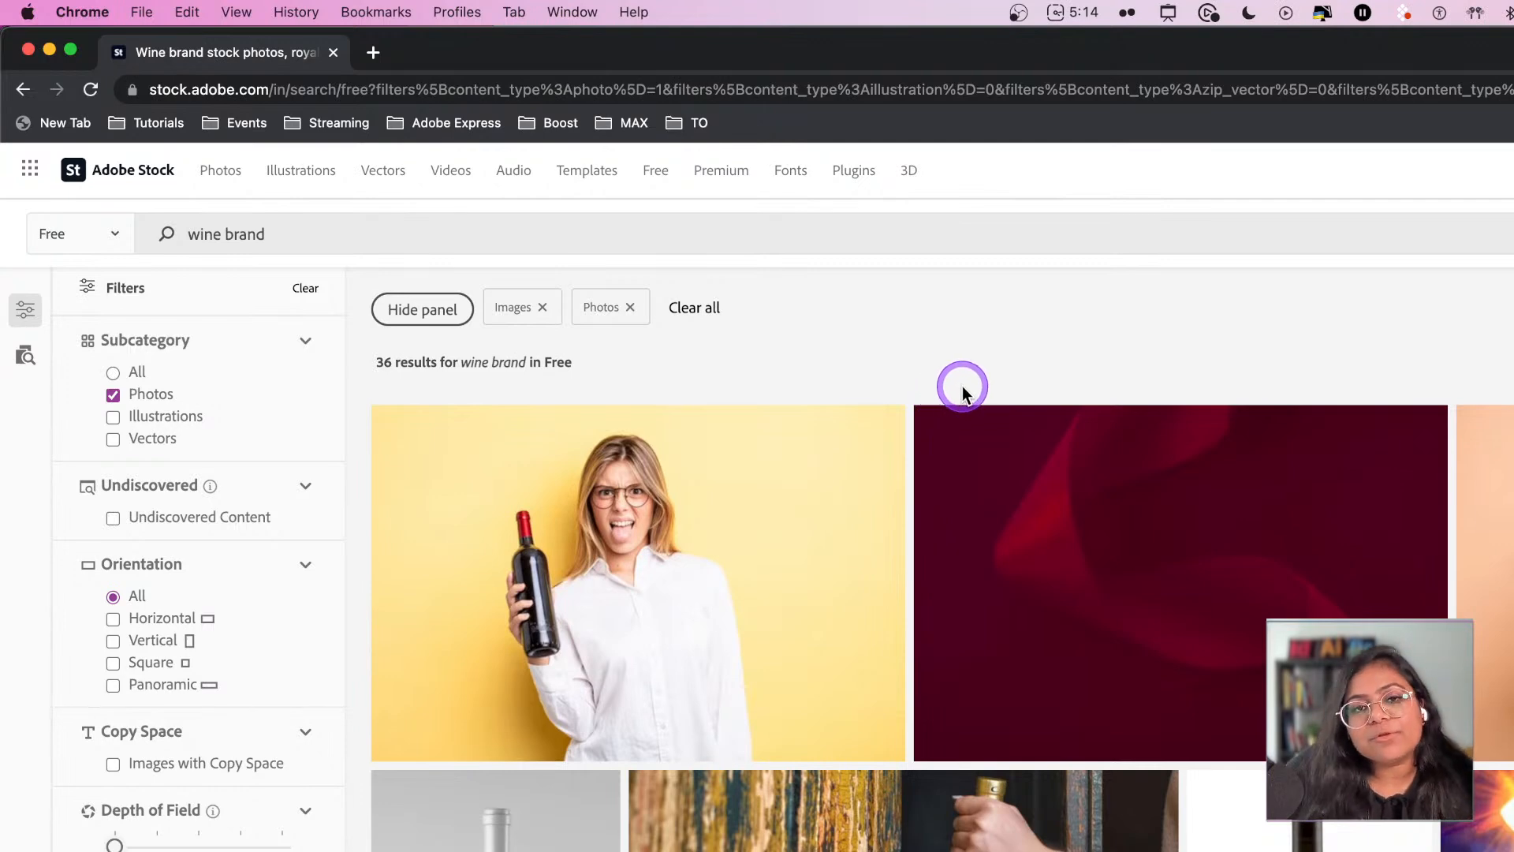
scroll(907, 513, down, 1)
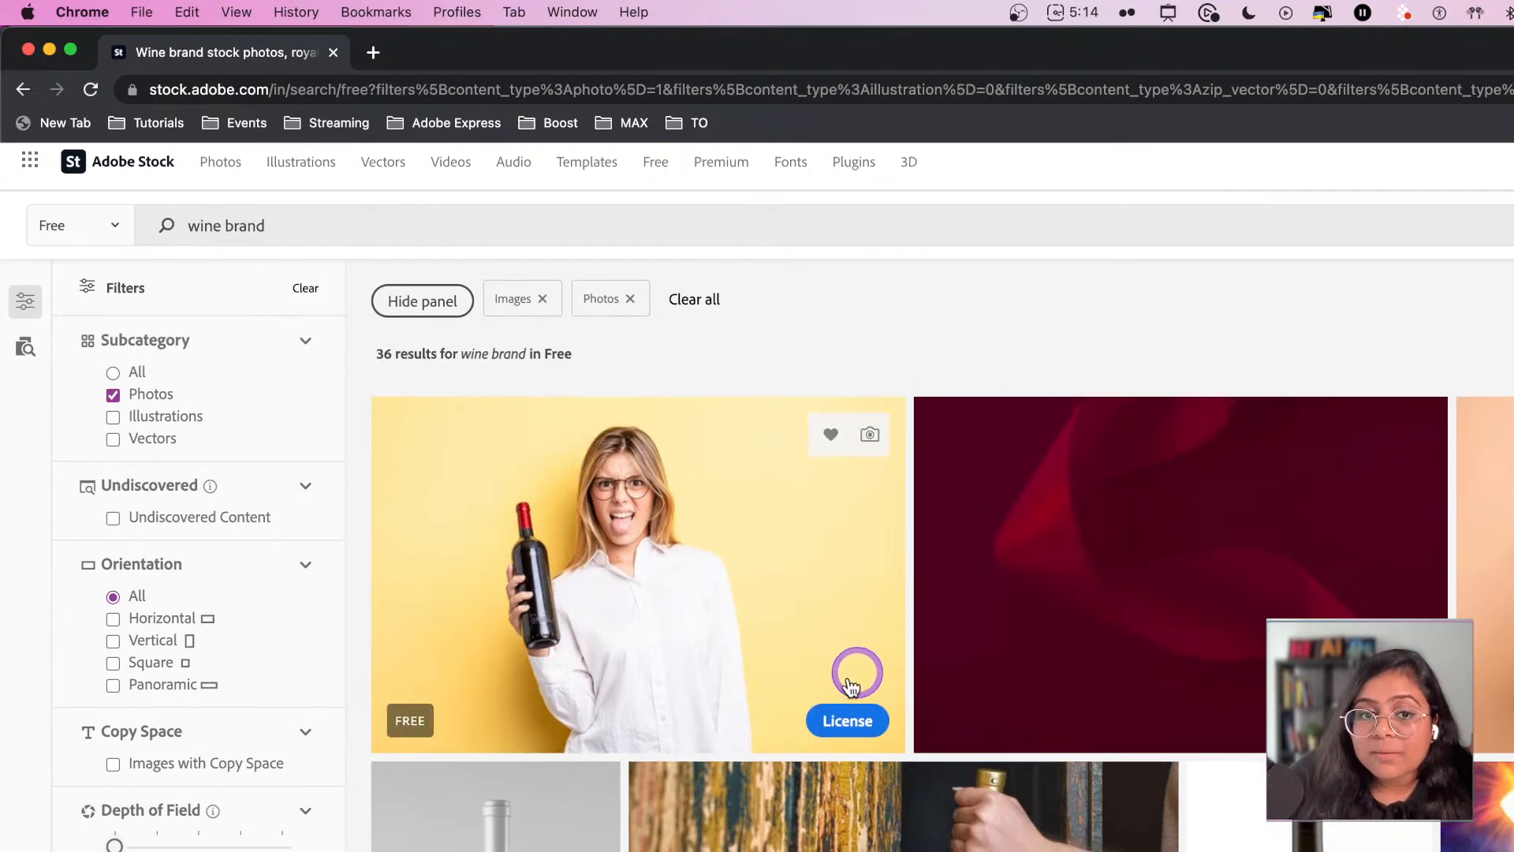
scroll(838, 769, down, 1)
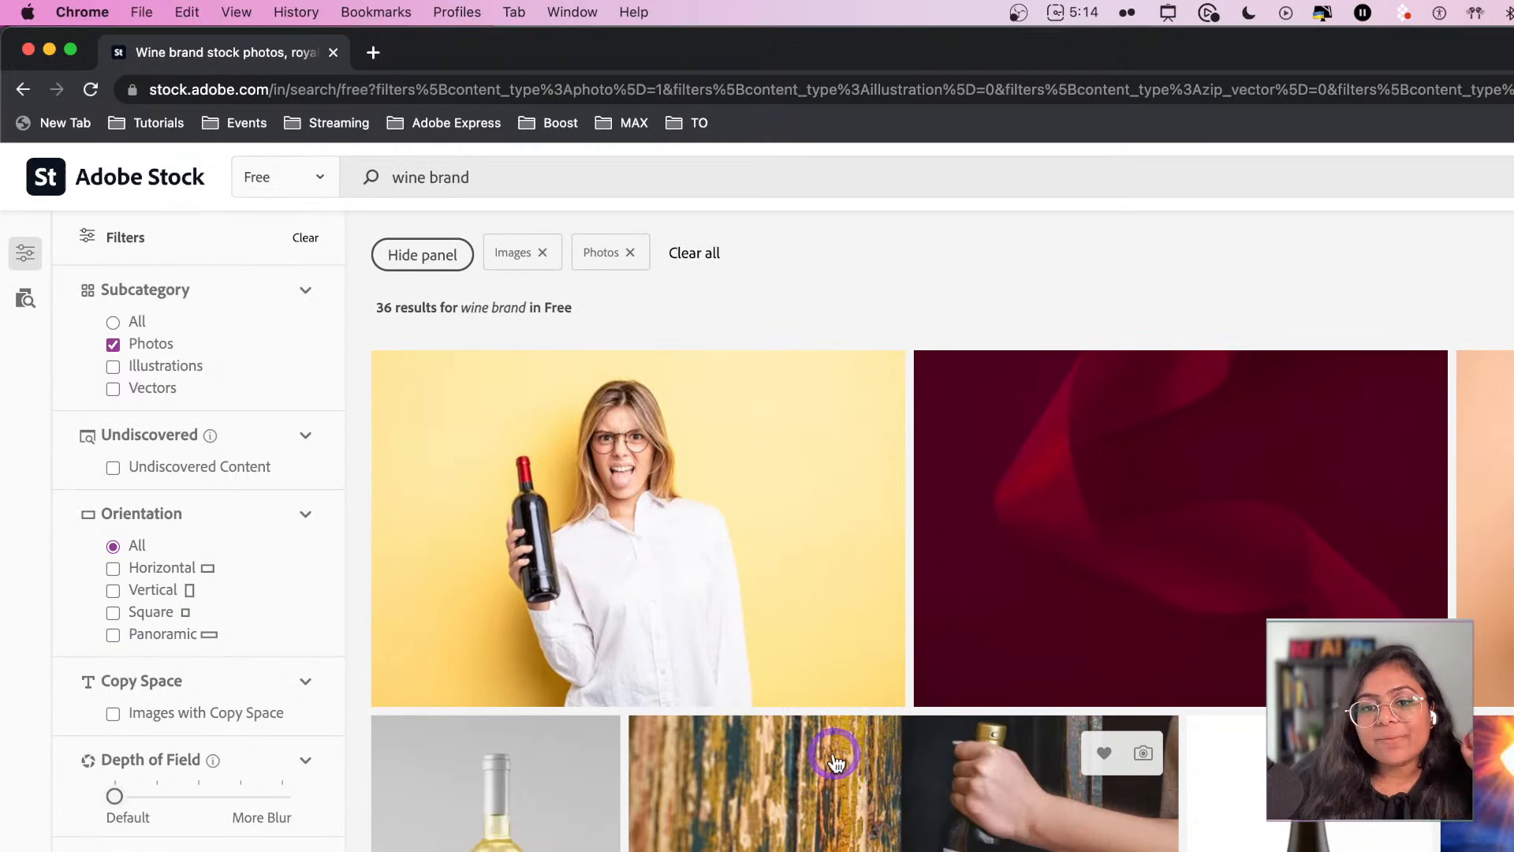
scroll(785, 302, up, 1)
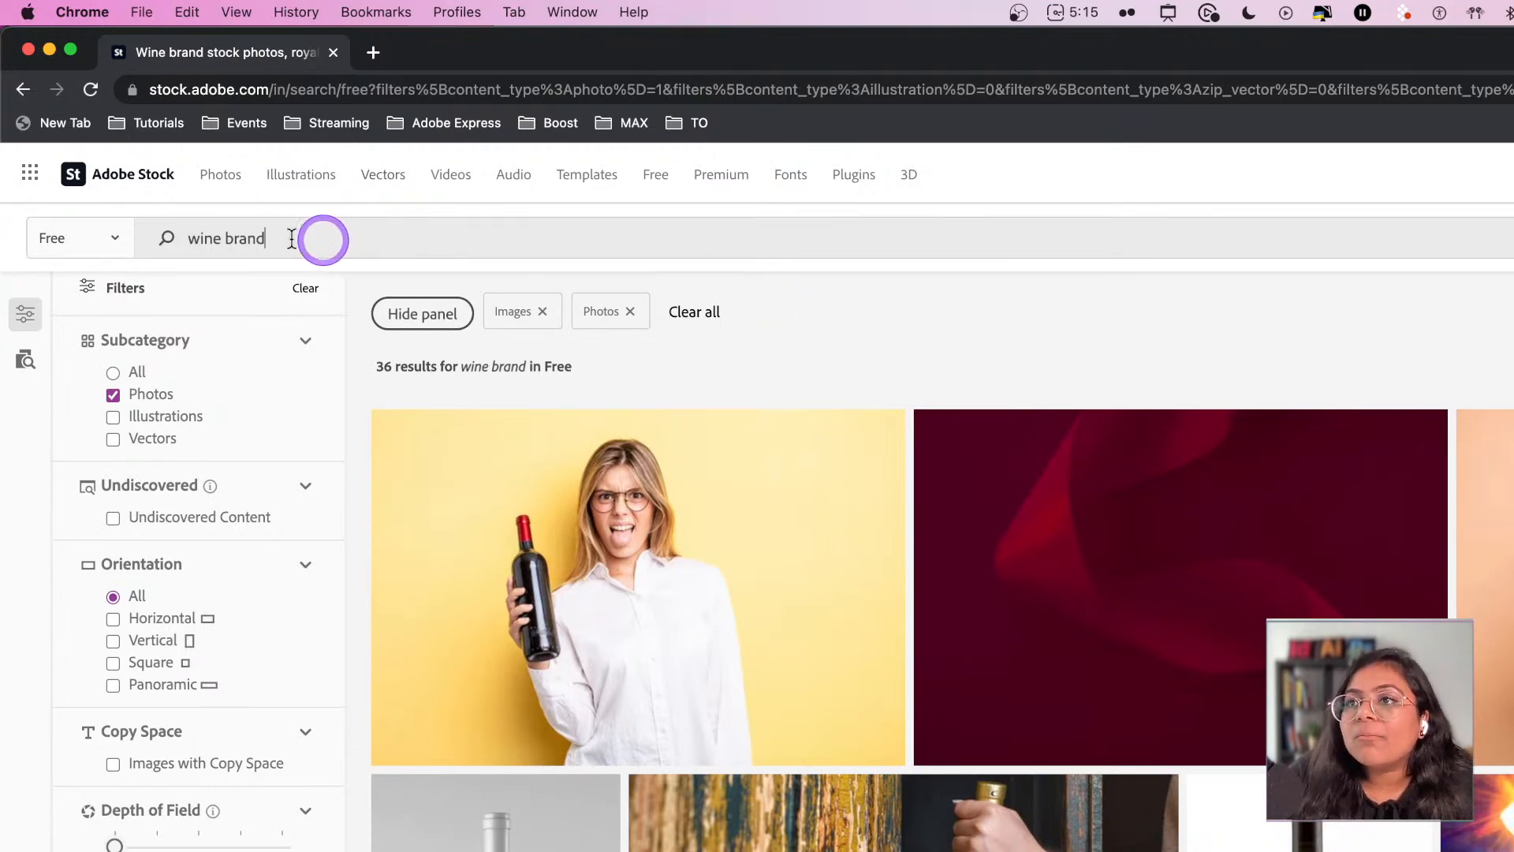
- Shorten the search term to "wine" and run the search again within the free photos
drag(233, 238, 362, 245)
key(BackSpace)
key(BackSpace)
key(BackSpace)
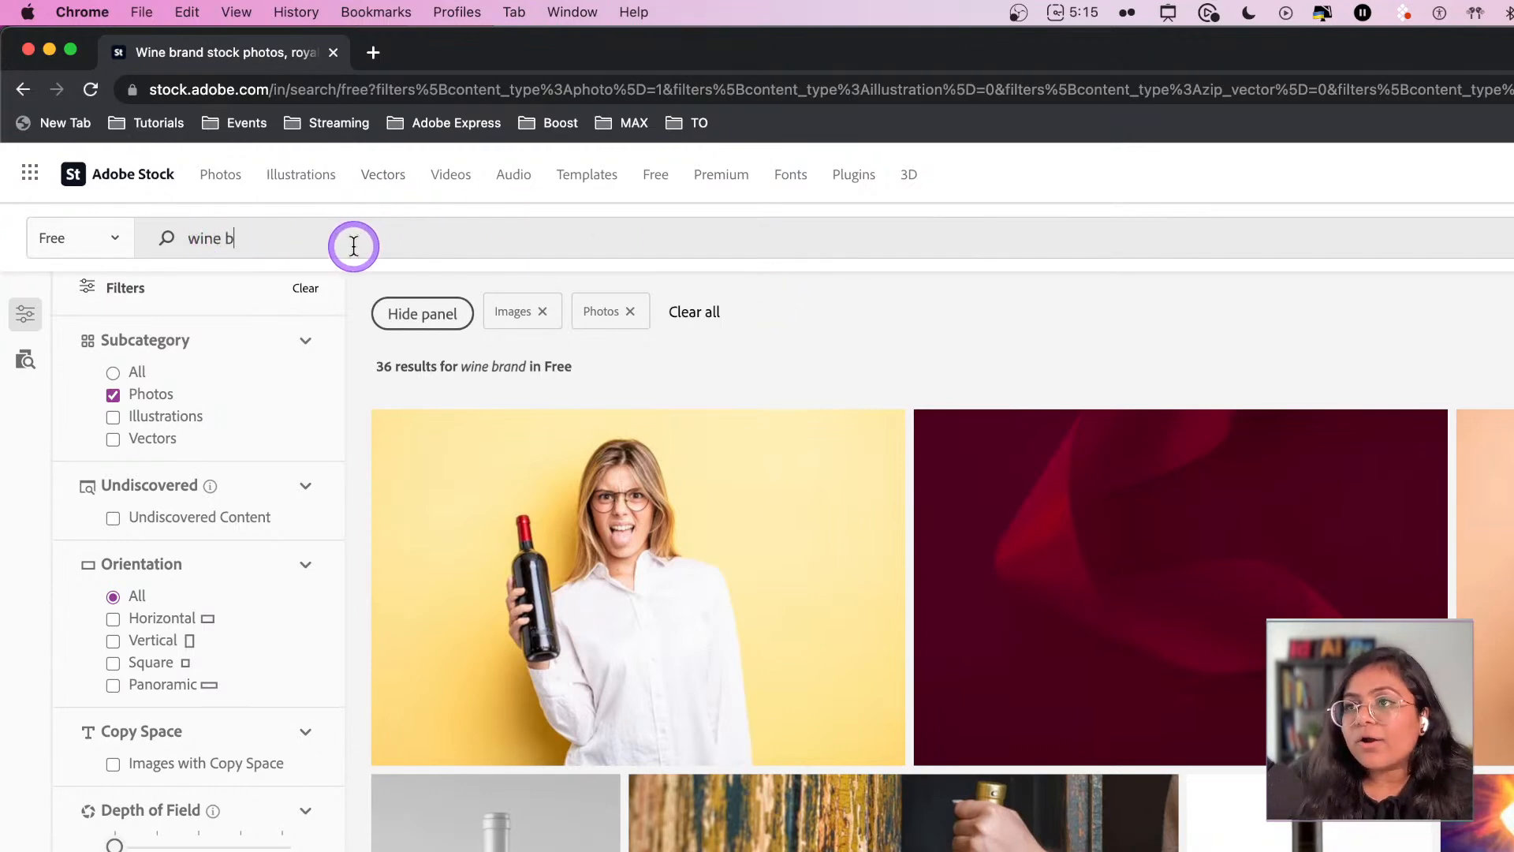
key(Return)
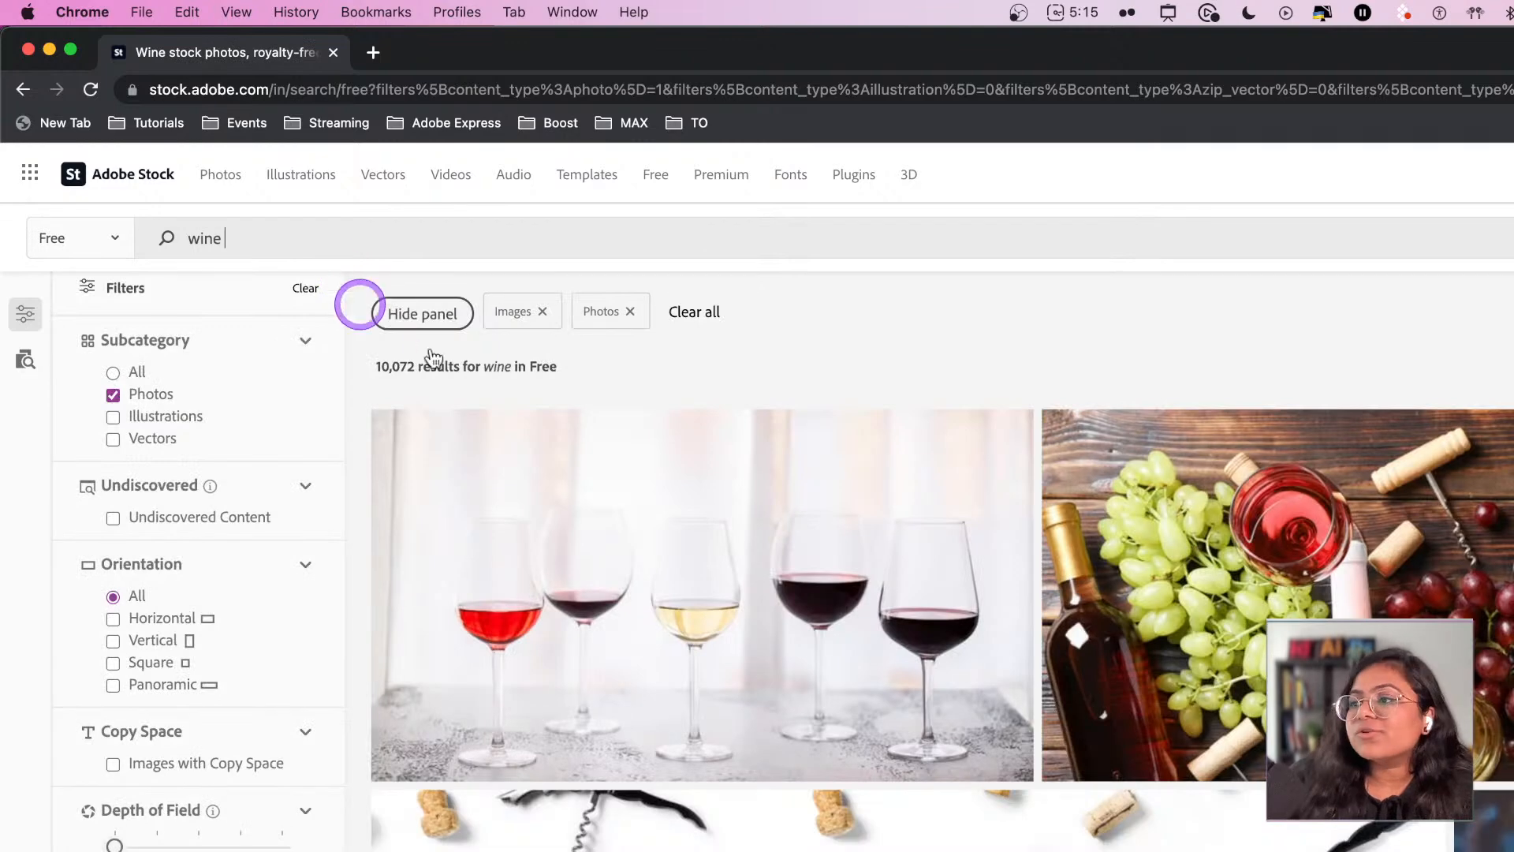
- Look over the first wine photos and the filter options, leaving the filters hidden so the results fill the page
scroll(840, 771, down, 5)
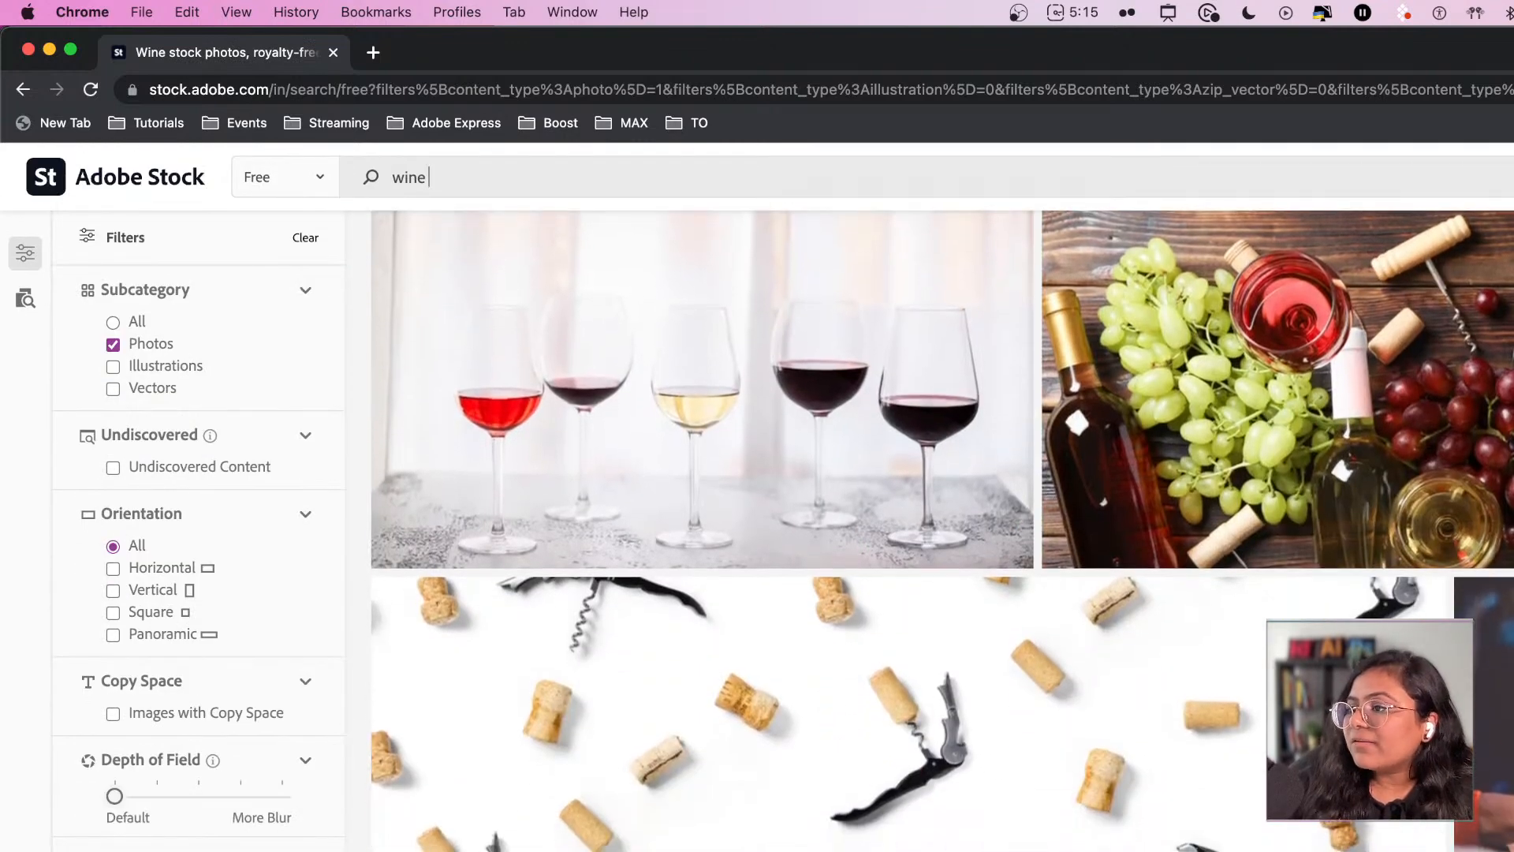
scroll(815, 761, down, 2)
scroll(815, 761, down, 1)
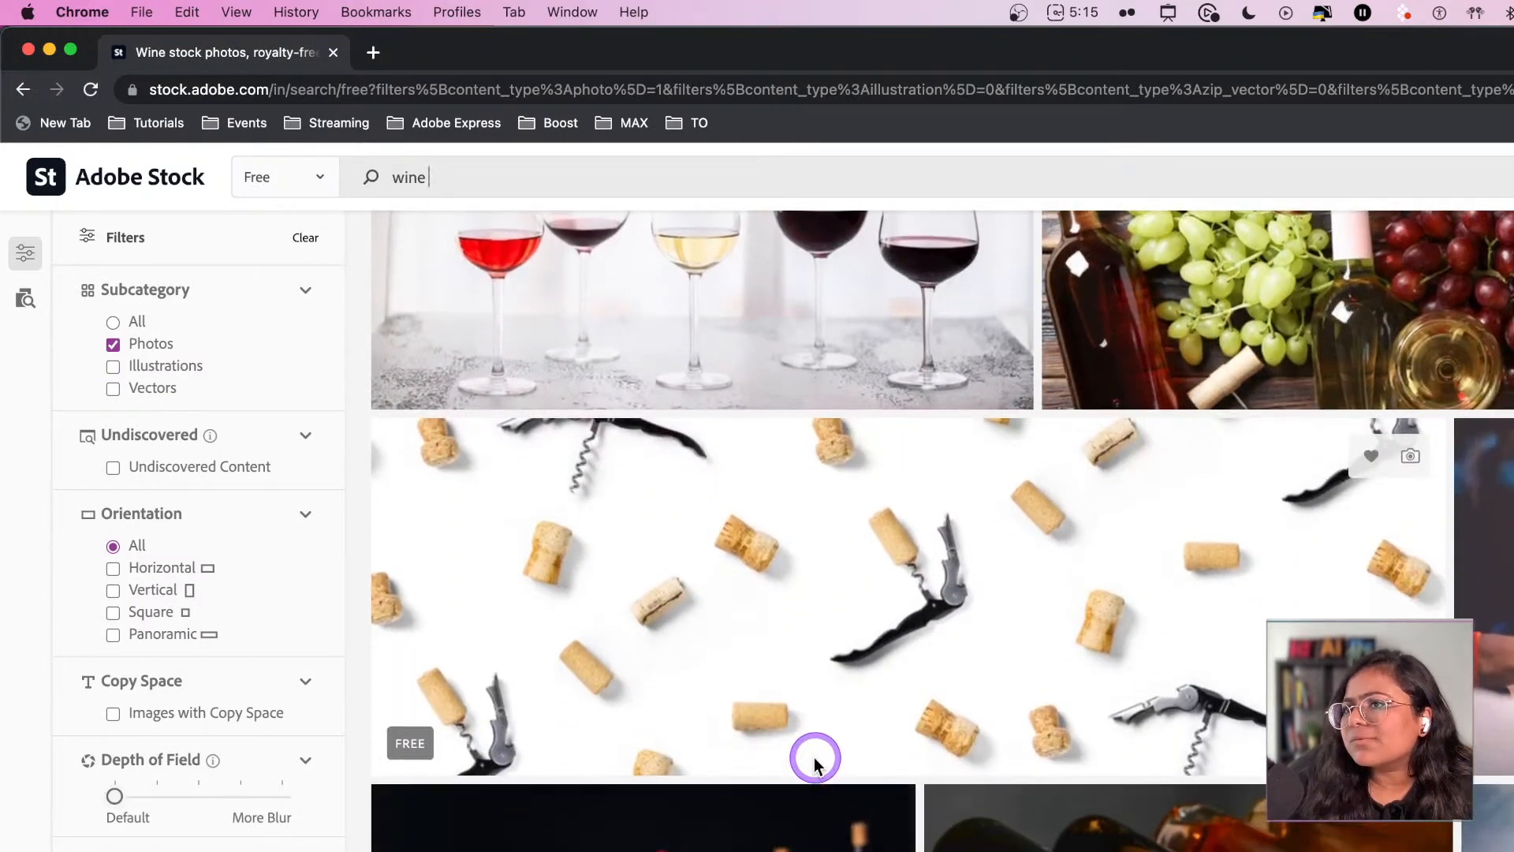
click(24, 272)
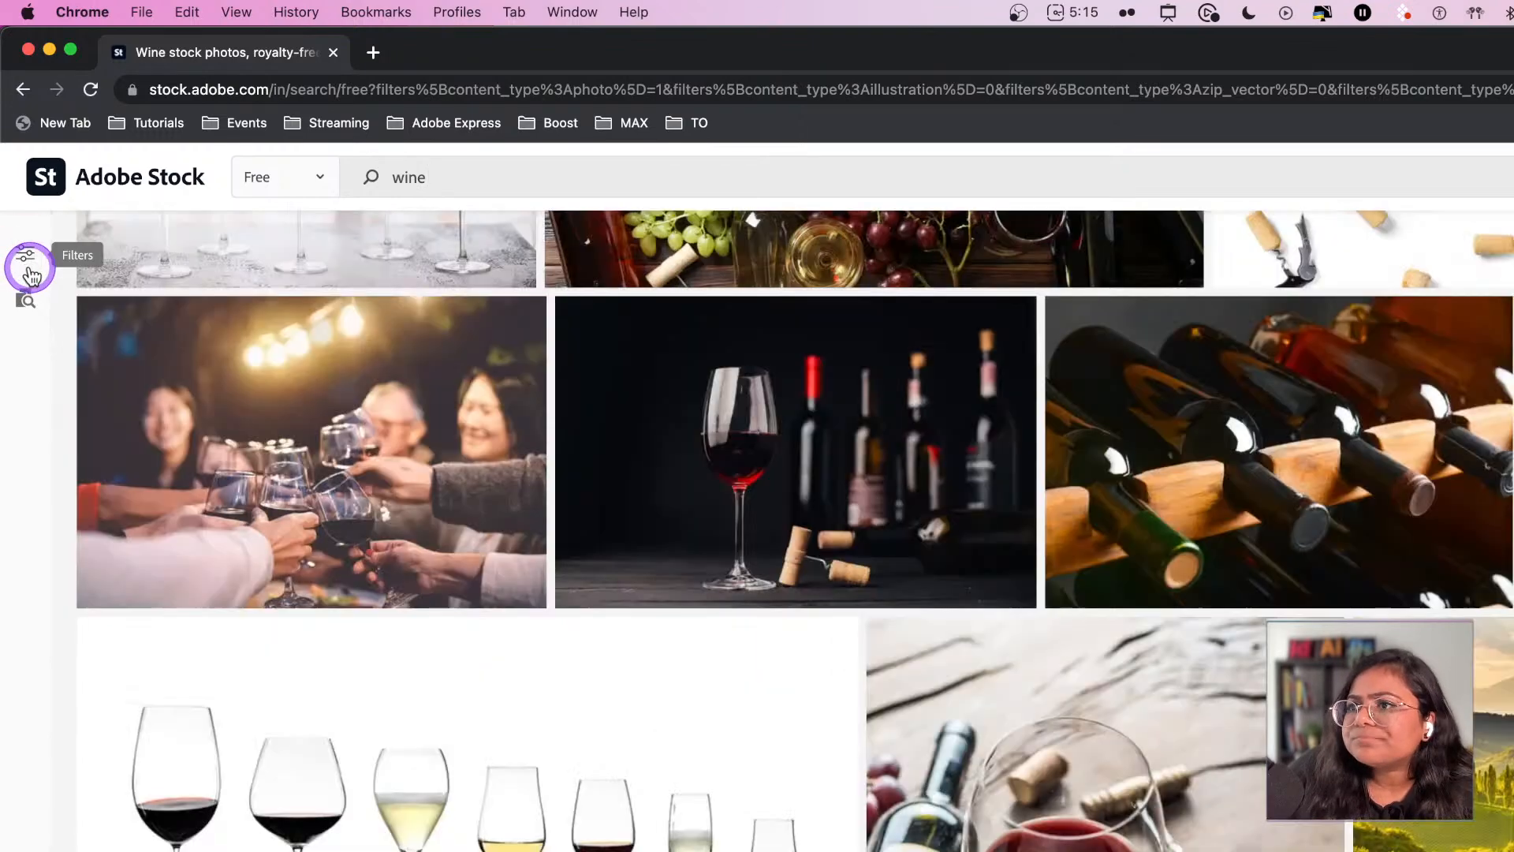
click(32, 254)
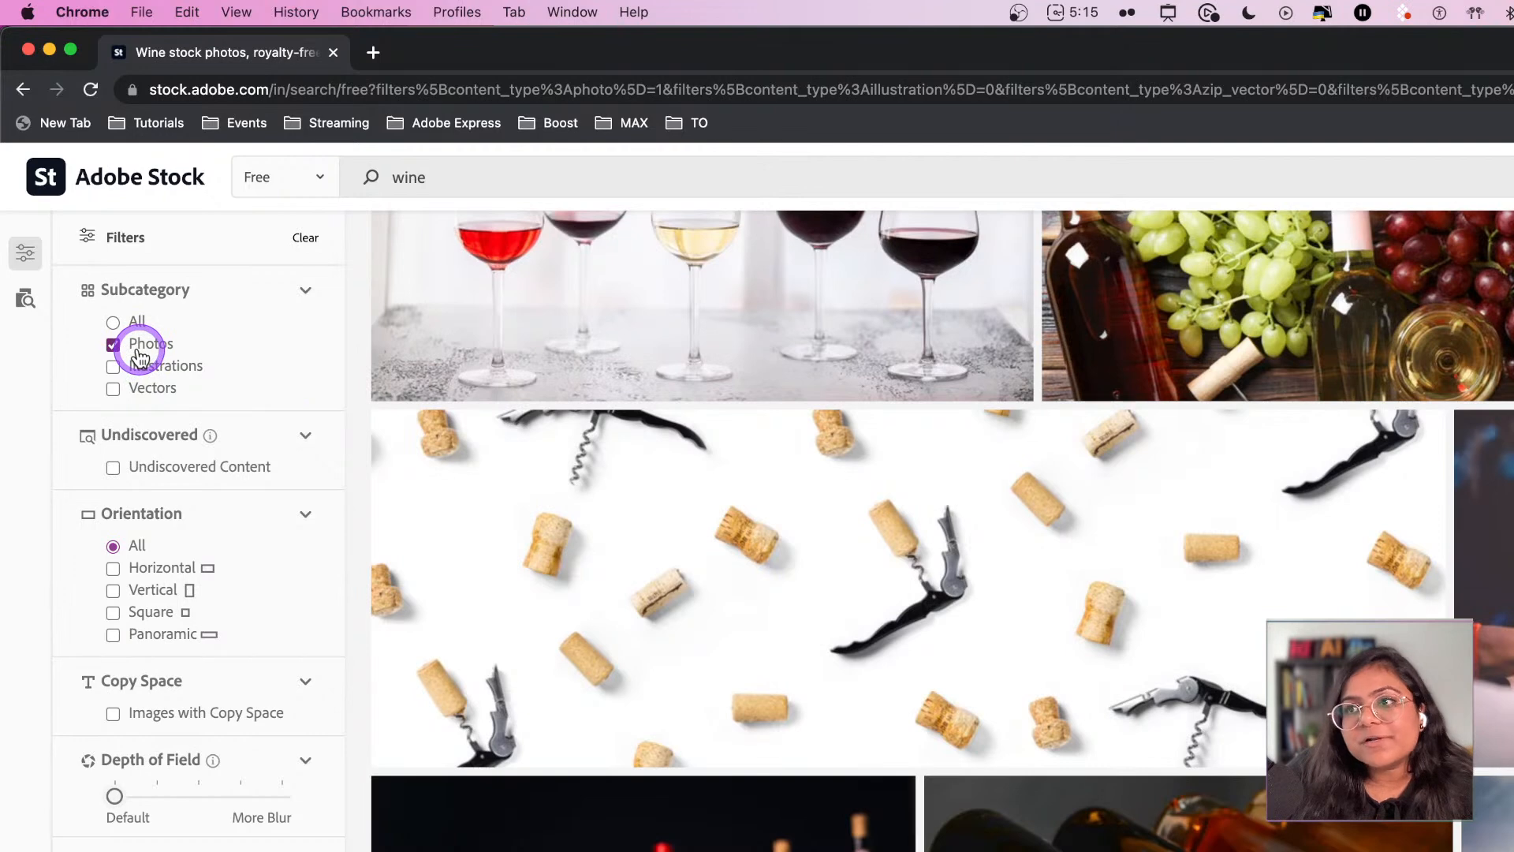
scroll(142, 610, down, 1)
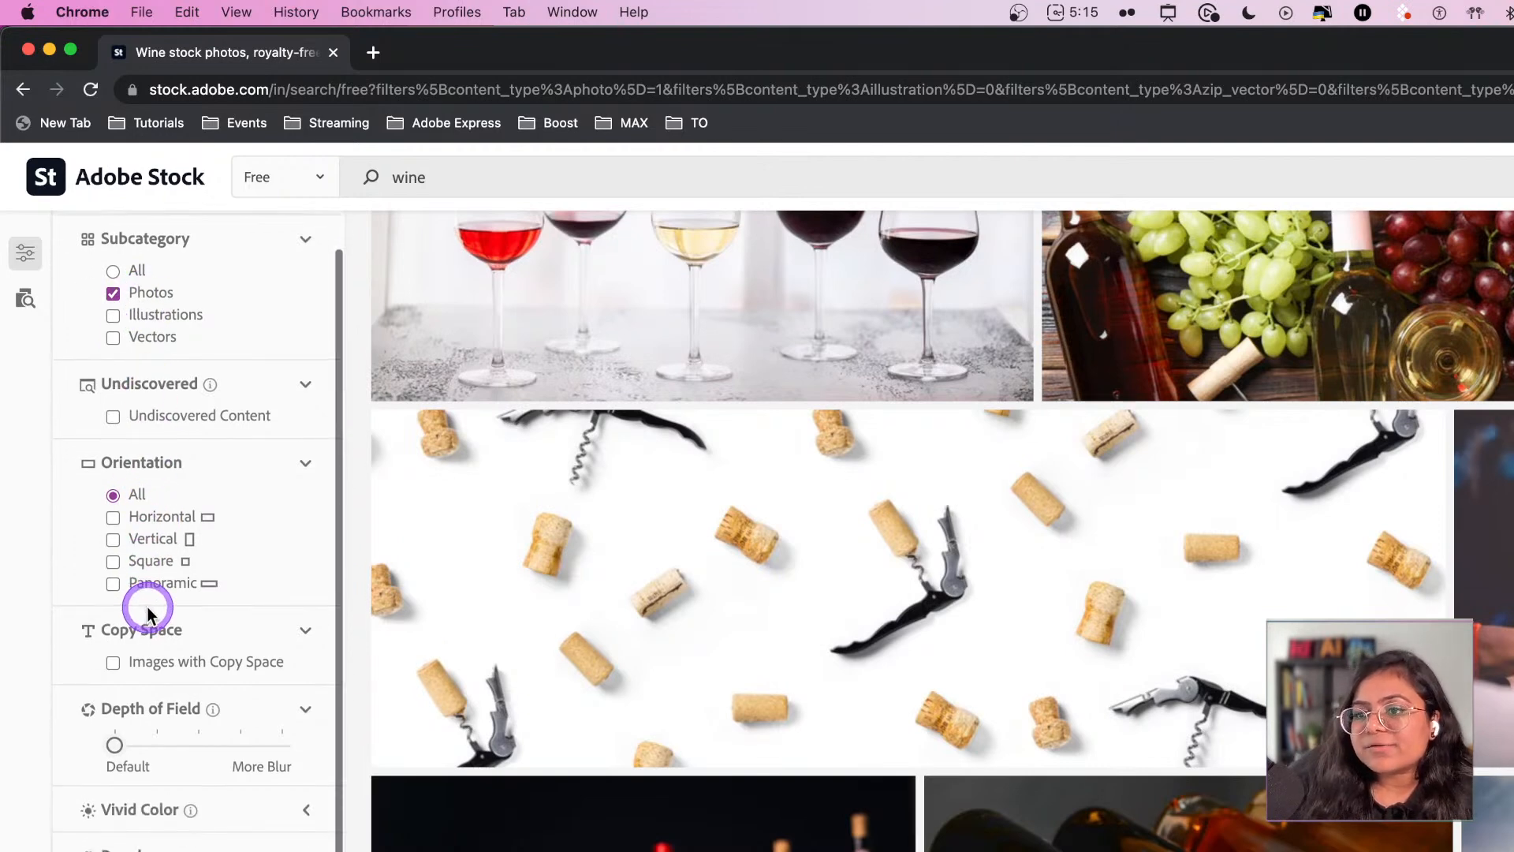
scroll(147, 614, up, 1)
click(28, 249)
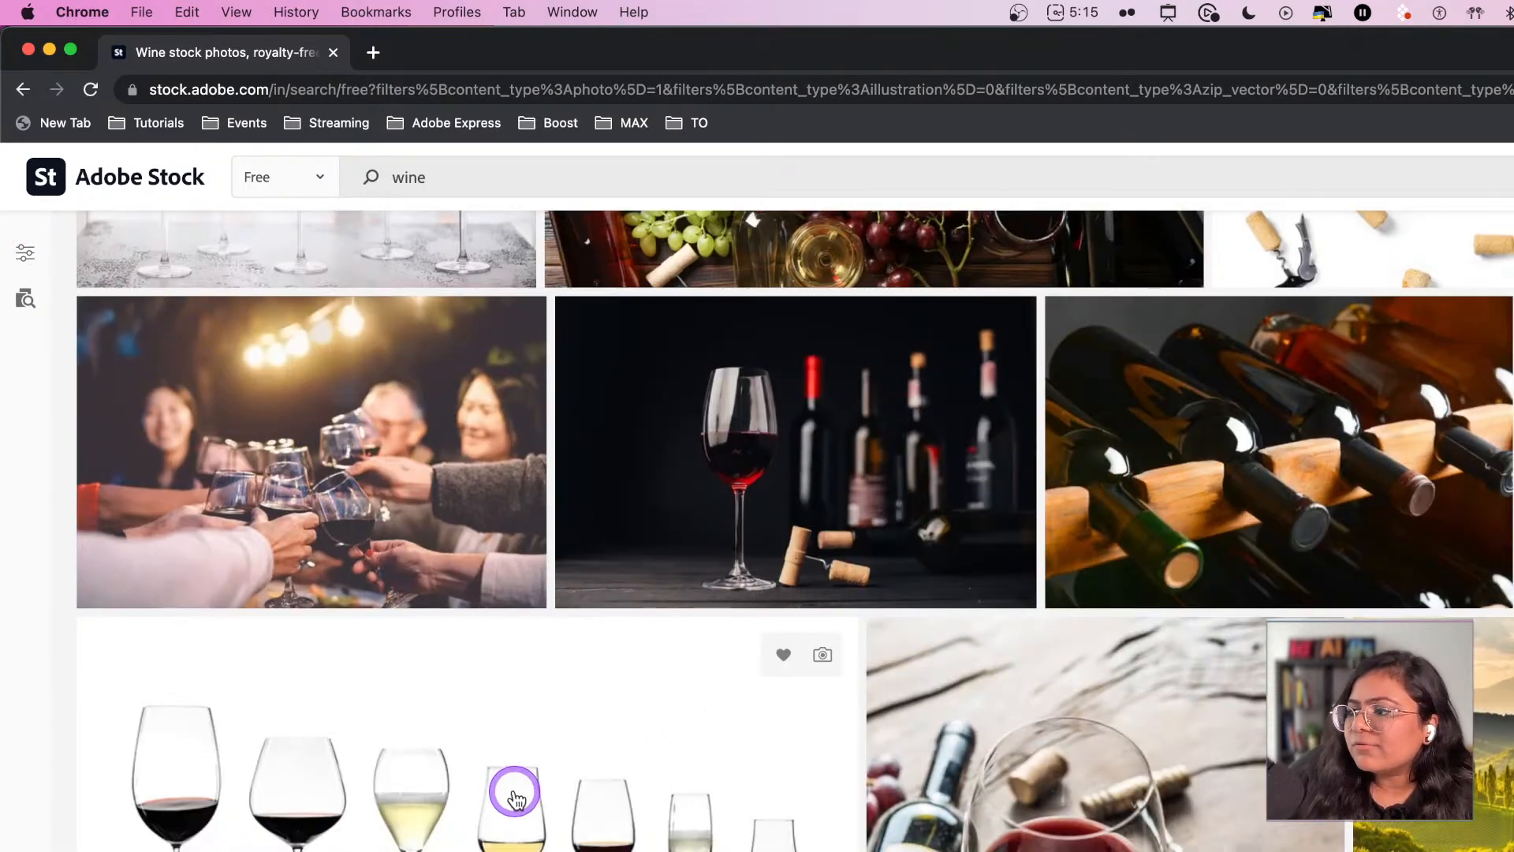
- Examine the free wine photos for possible branding and mockup images, and switch back to the campfire bottle photo in Photoshop
scroll(514, 793, down, 2)
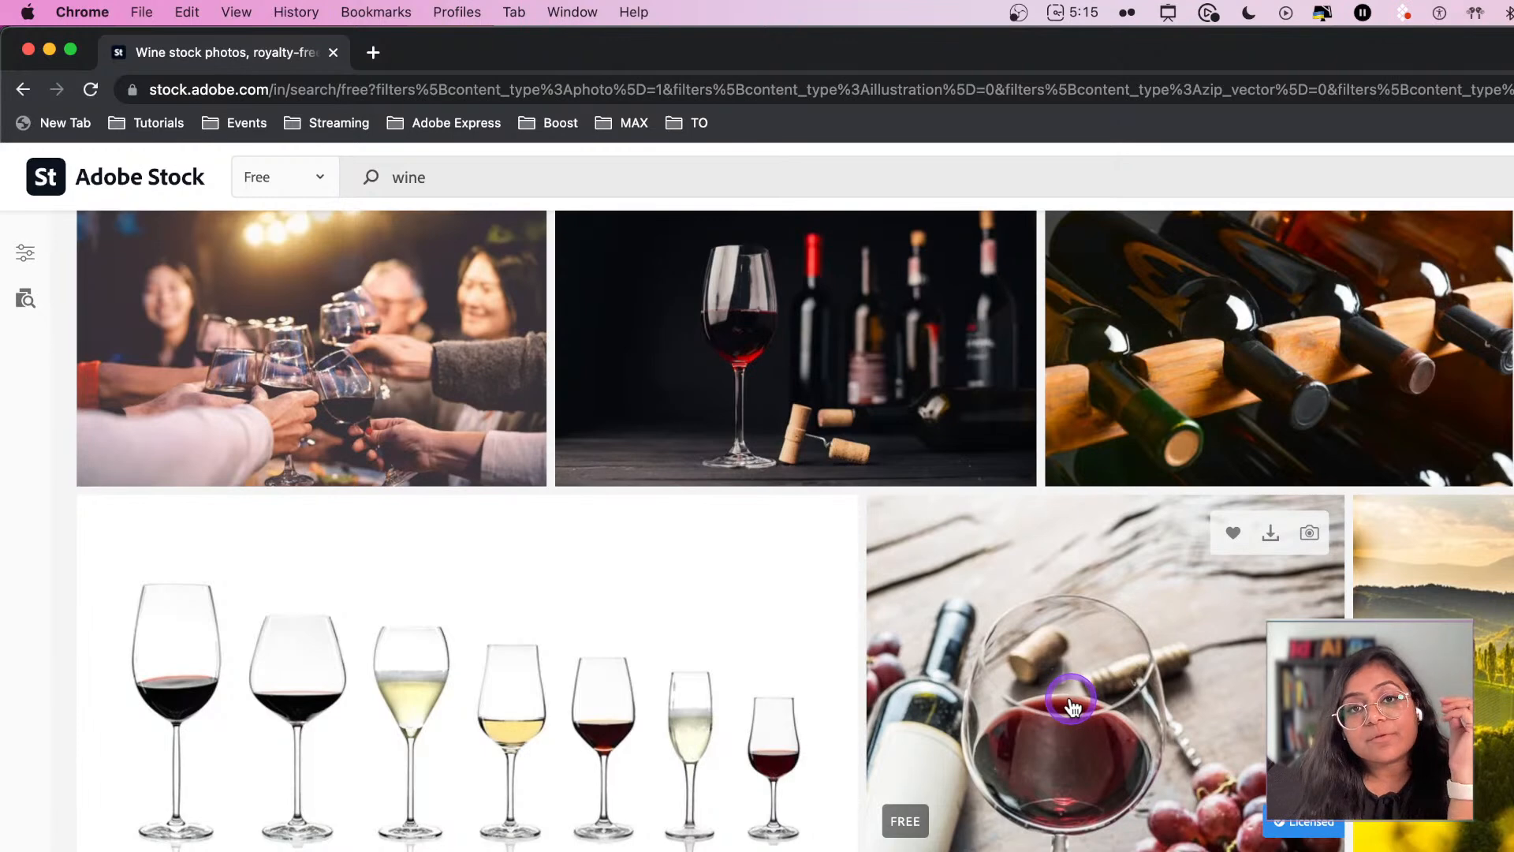
scroll(1074, 709, down, 2)
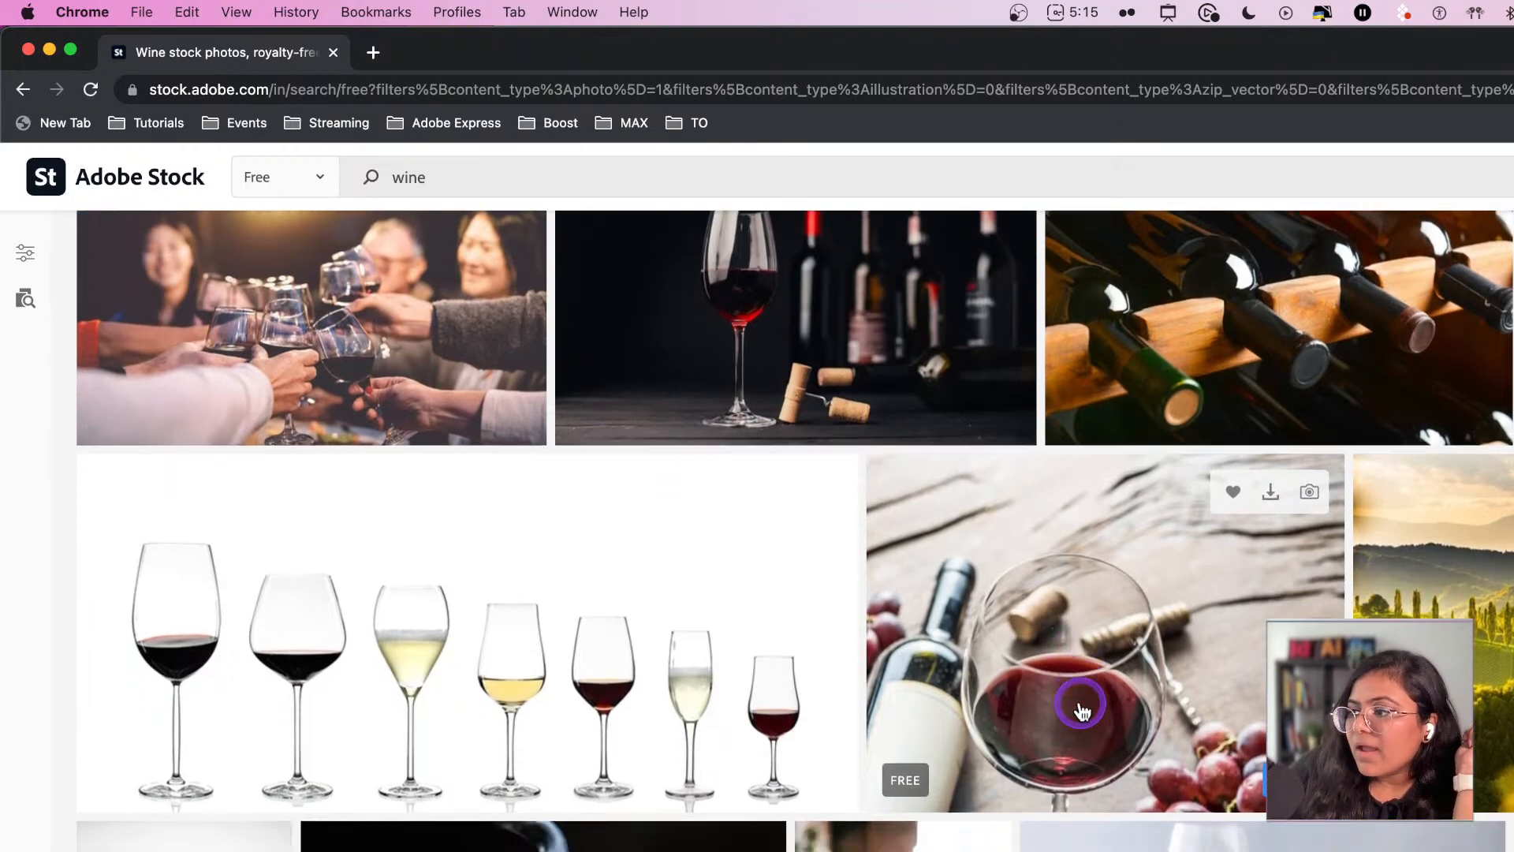
scroll(1080, 726, down, 1)
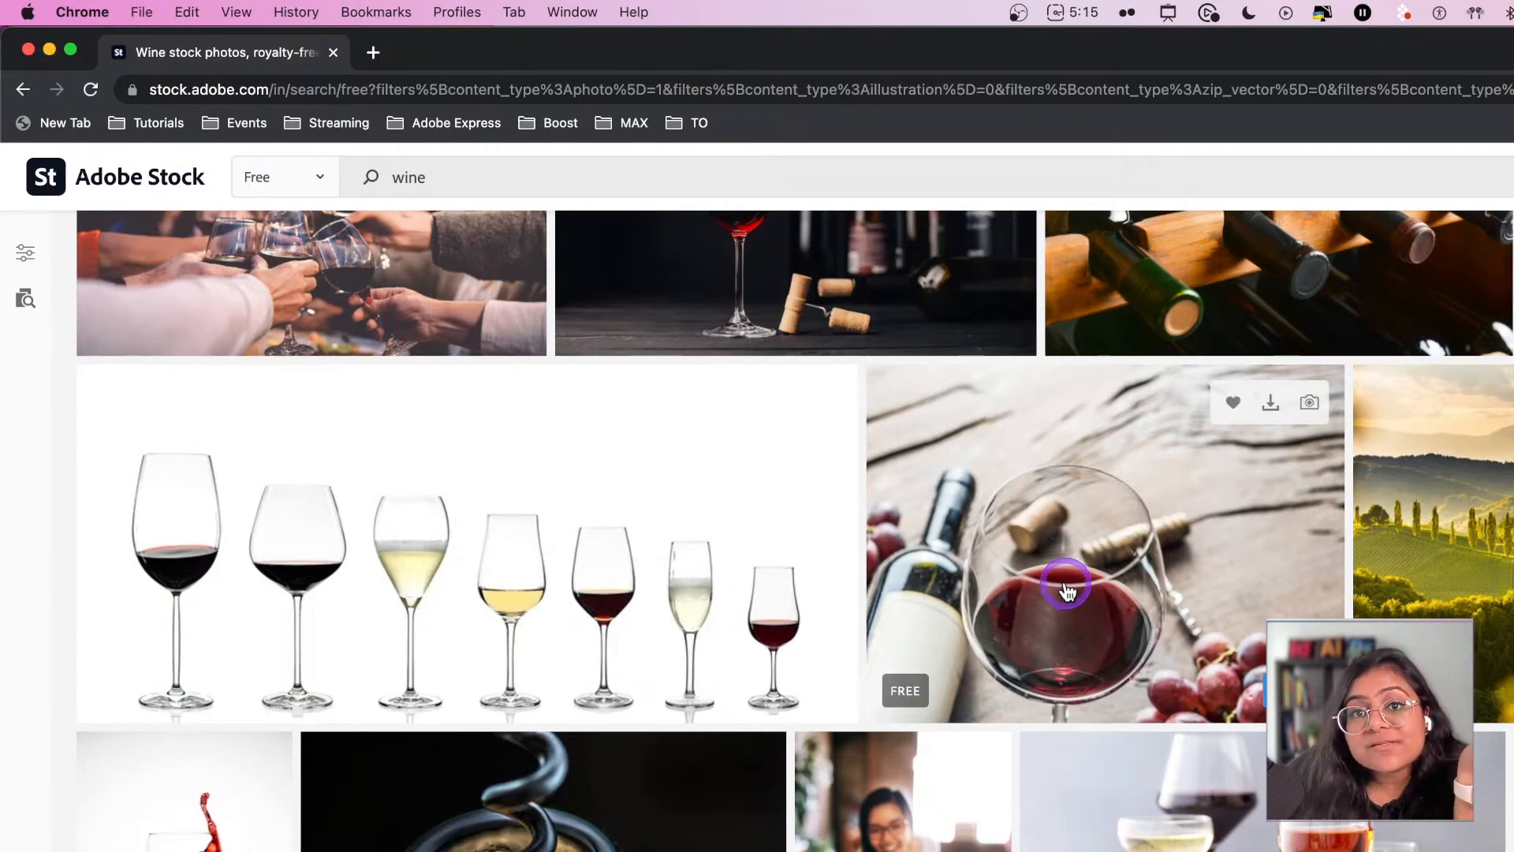
scroll(503, 718, down, 3)
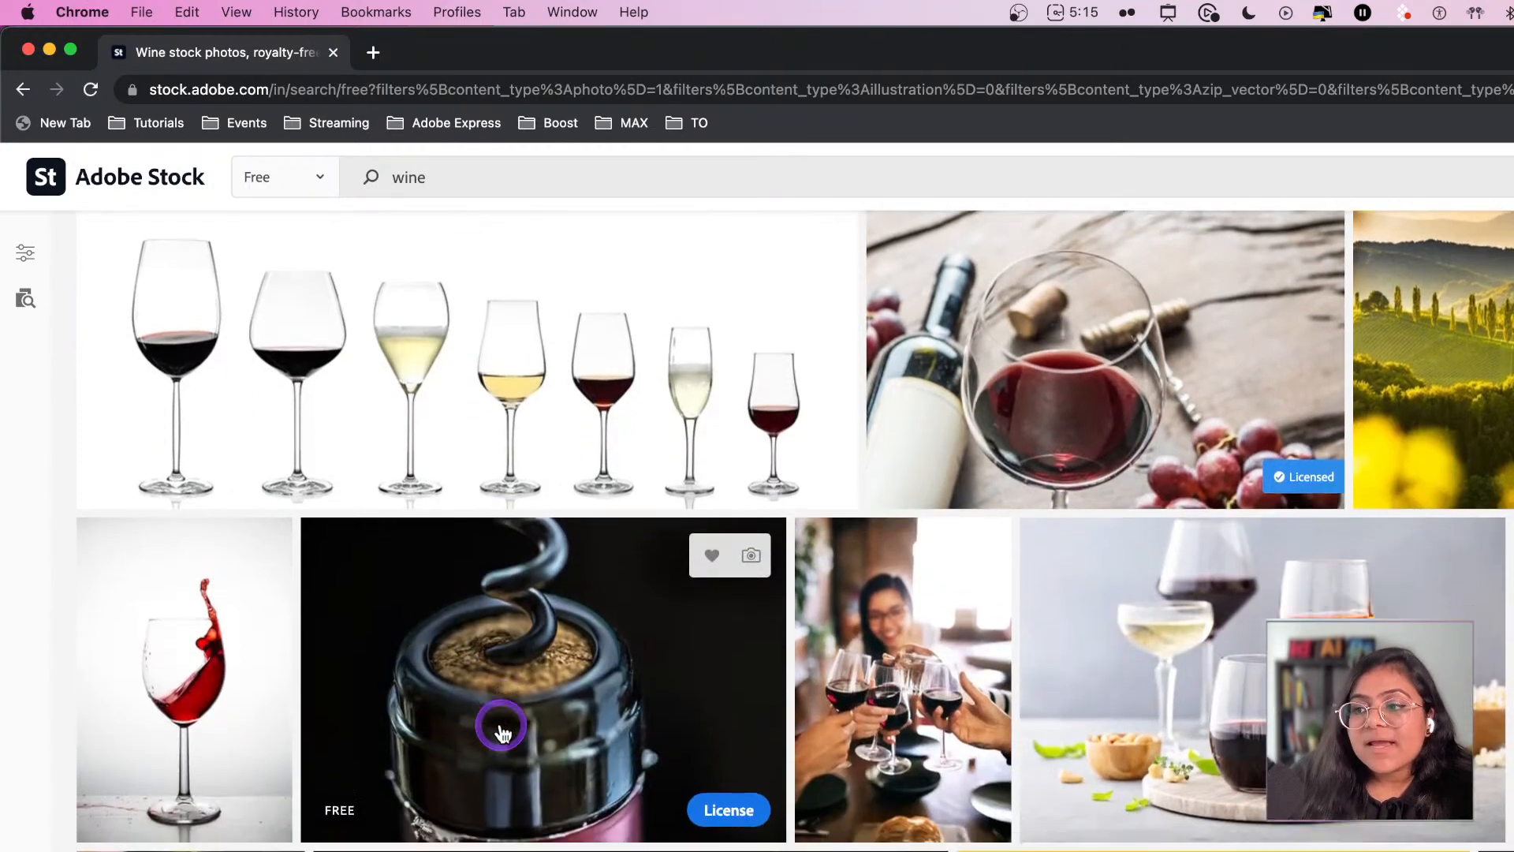
scroll(501, 725, down, 4)
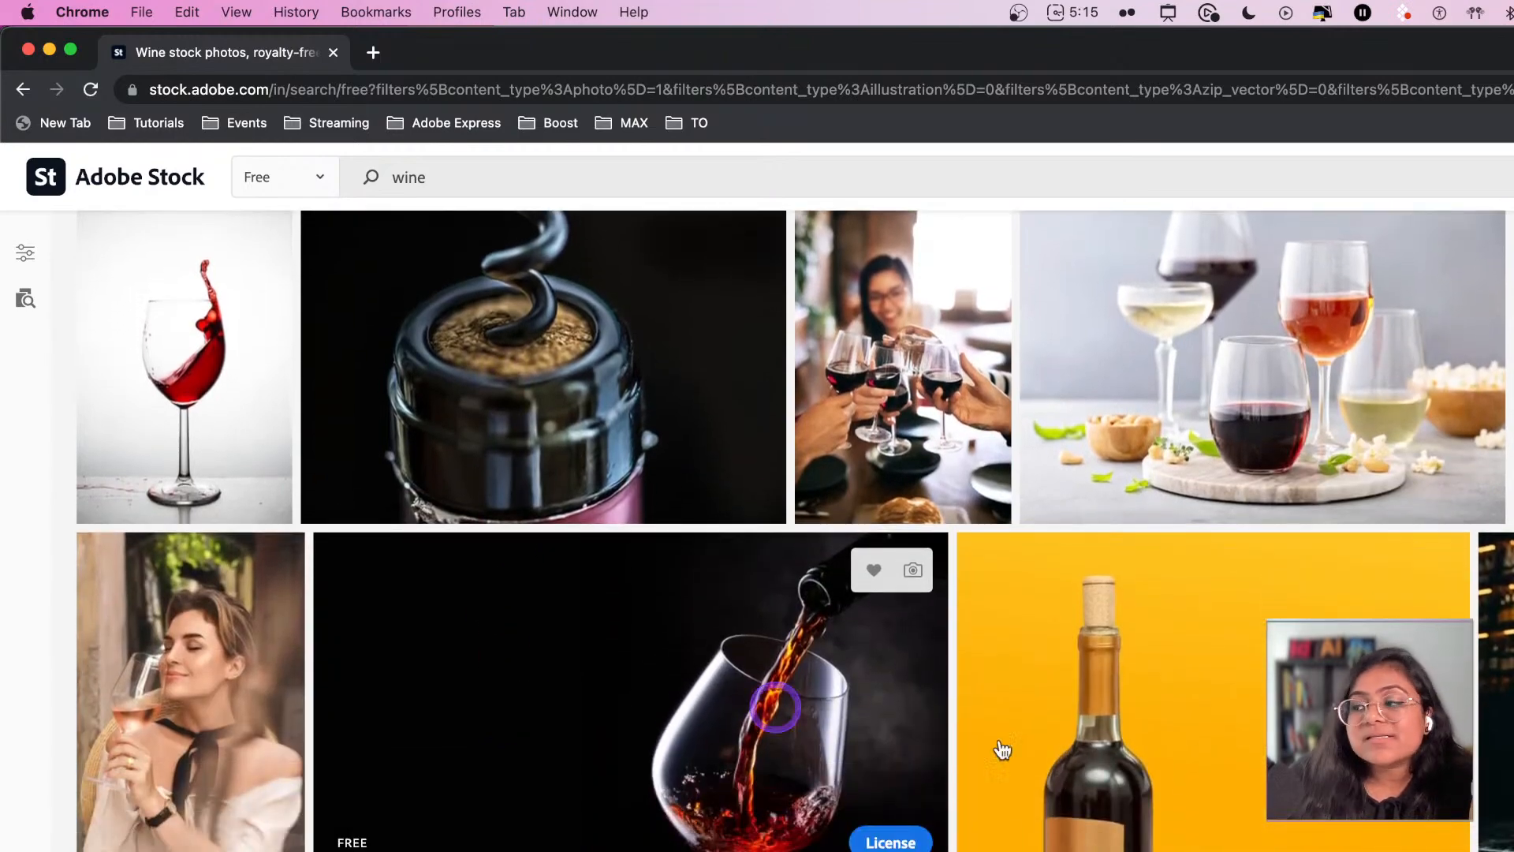
scroll(1002, 749, down, 8)
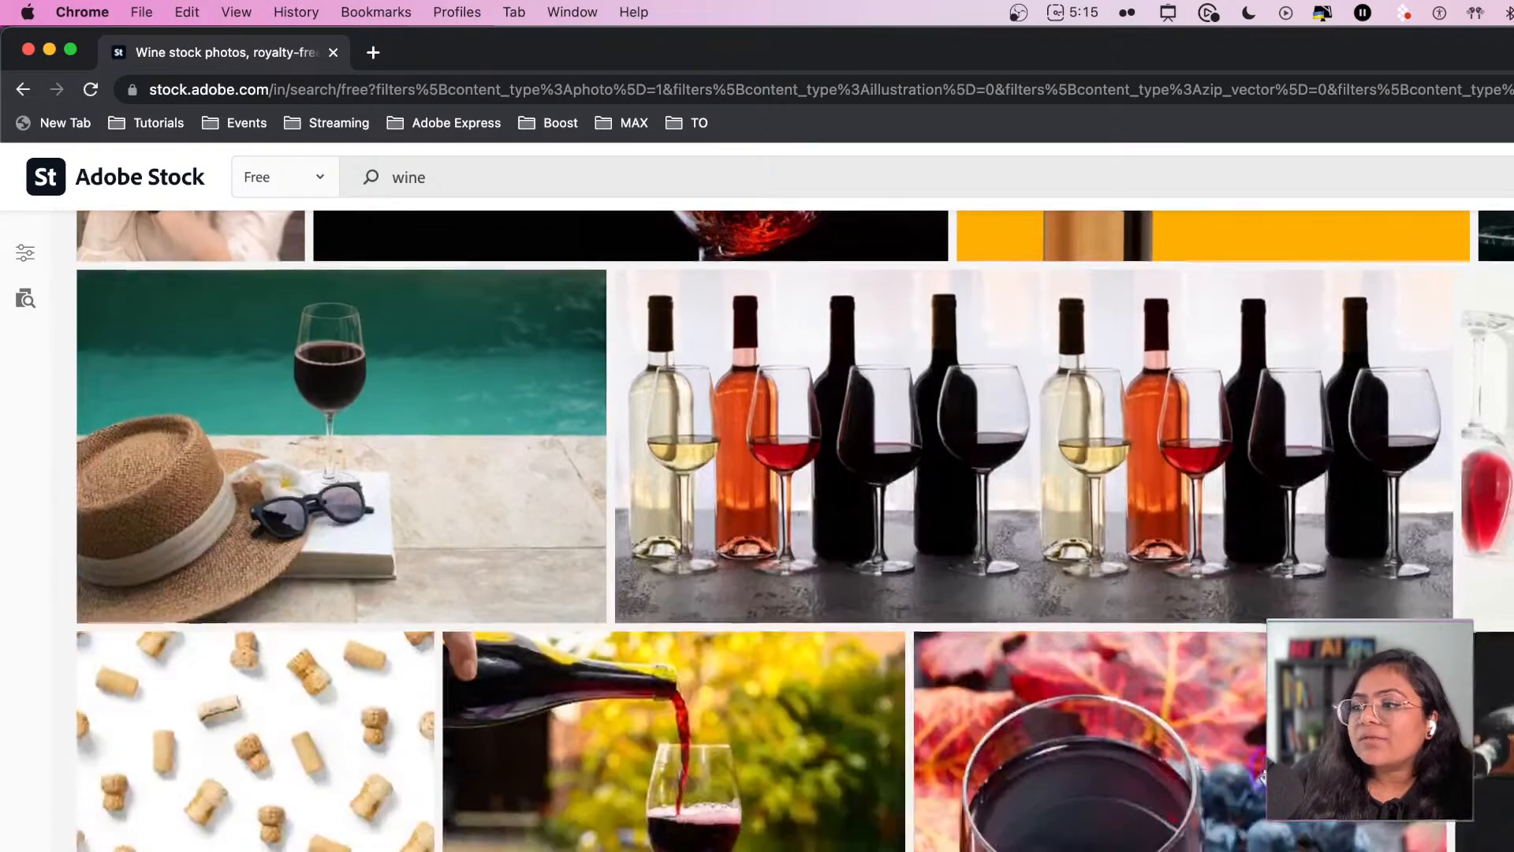
scroll(817, 816, down, 4)
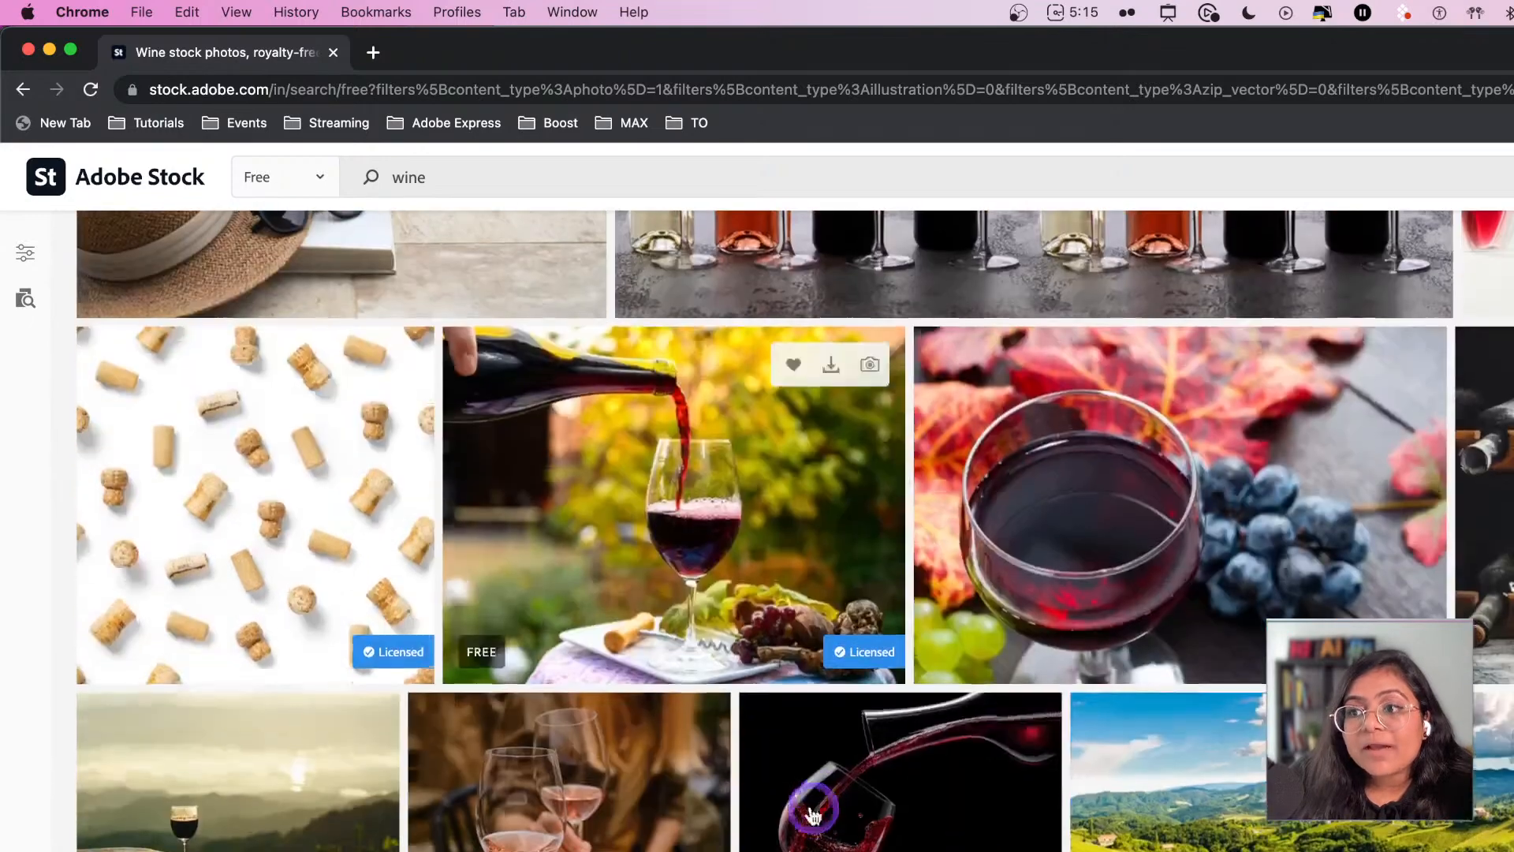
scroll(203, 521, down, 6)
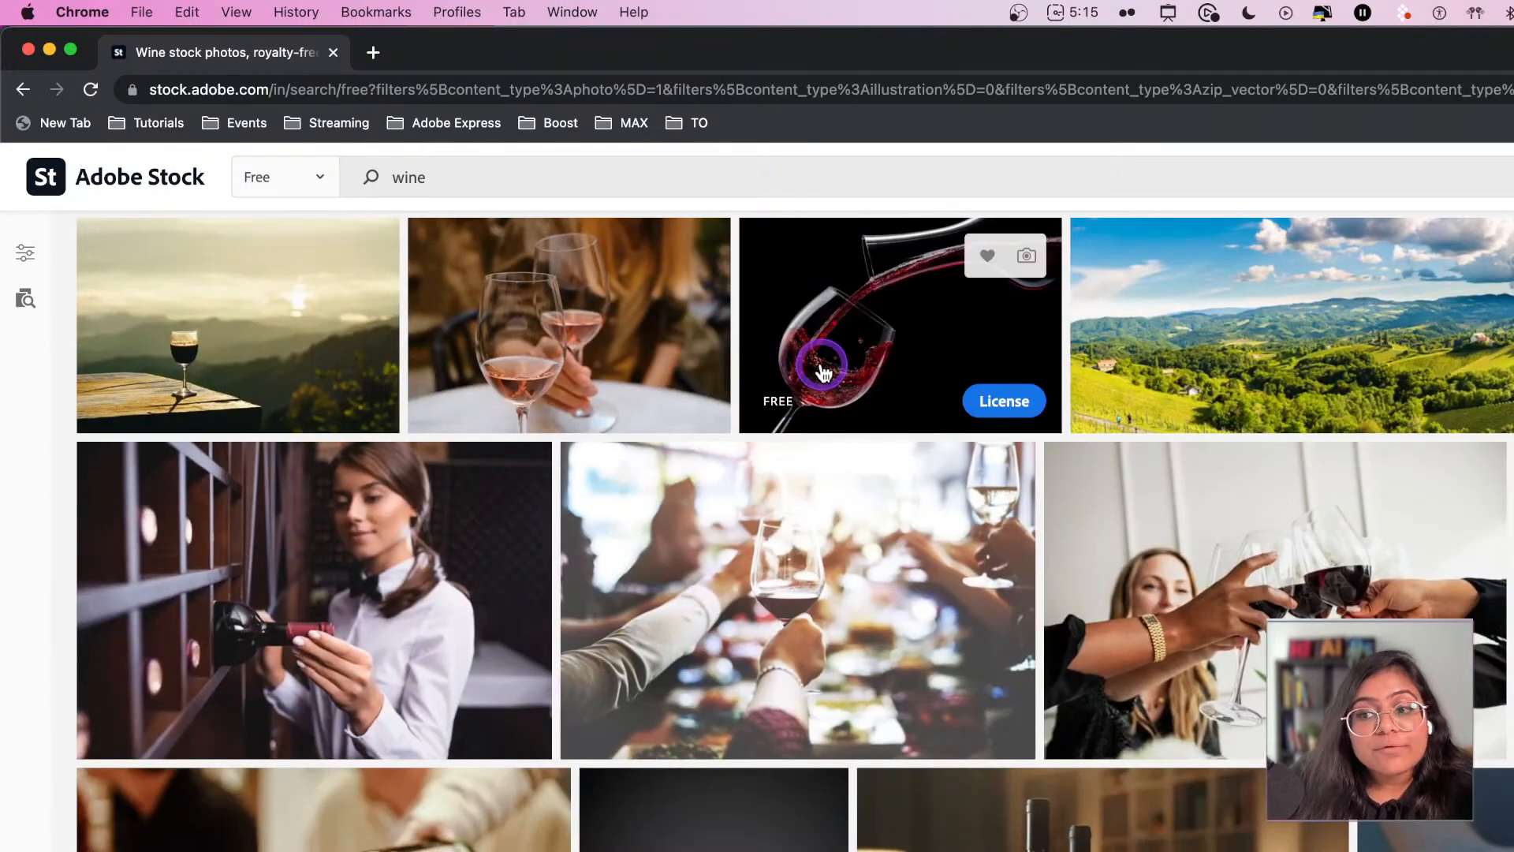
scroll(820, 371, down, 3)
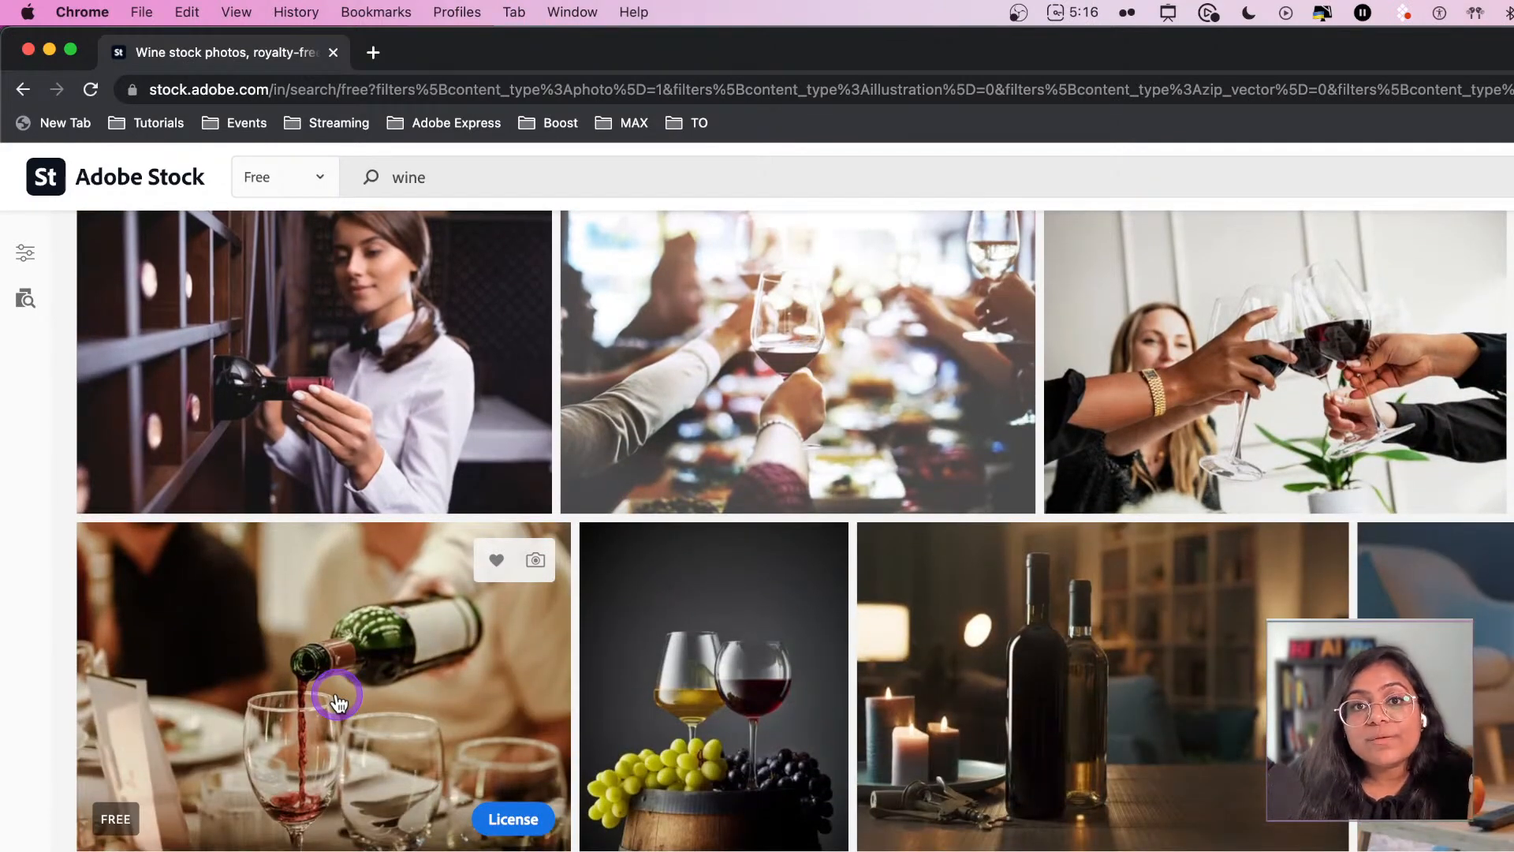
scroll(338, 700, down, 1)
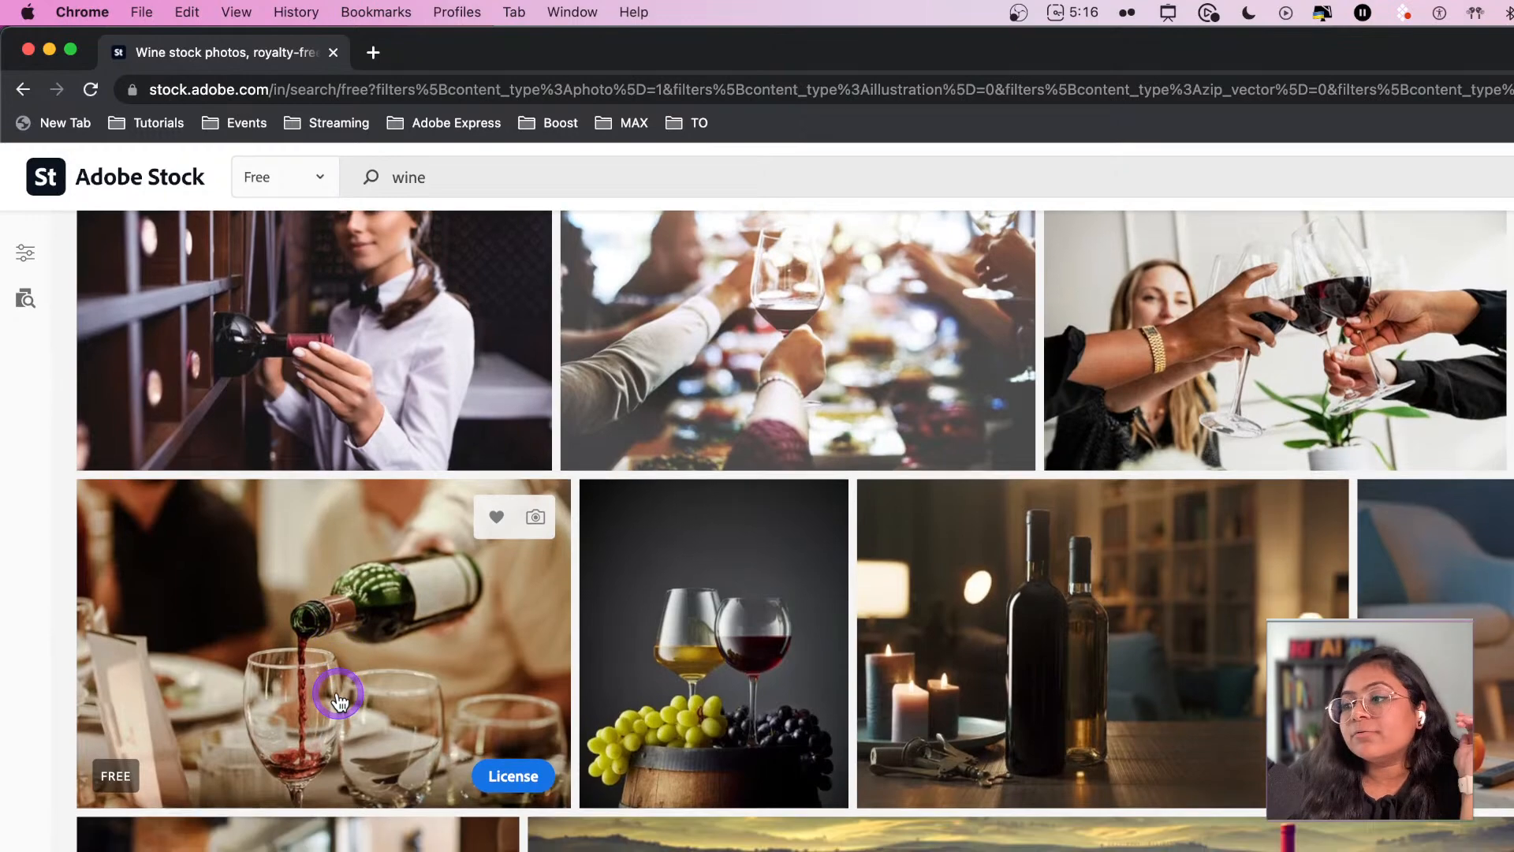
key(super+Tab)
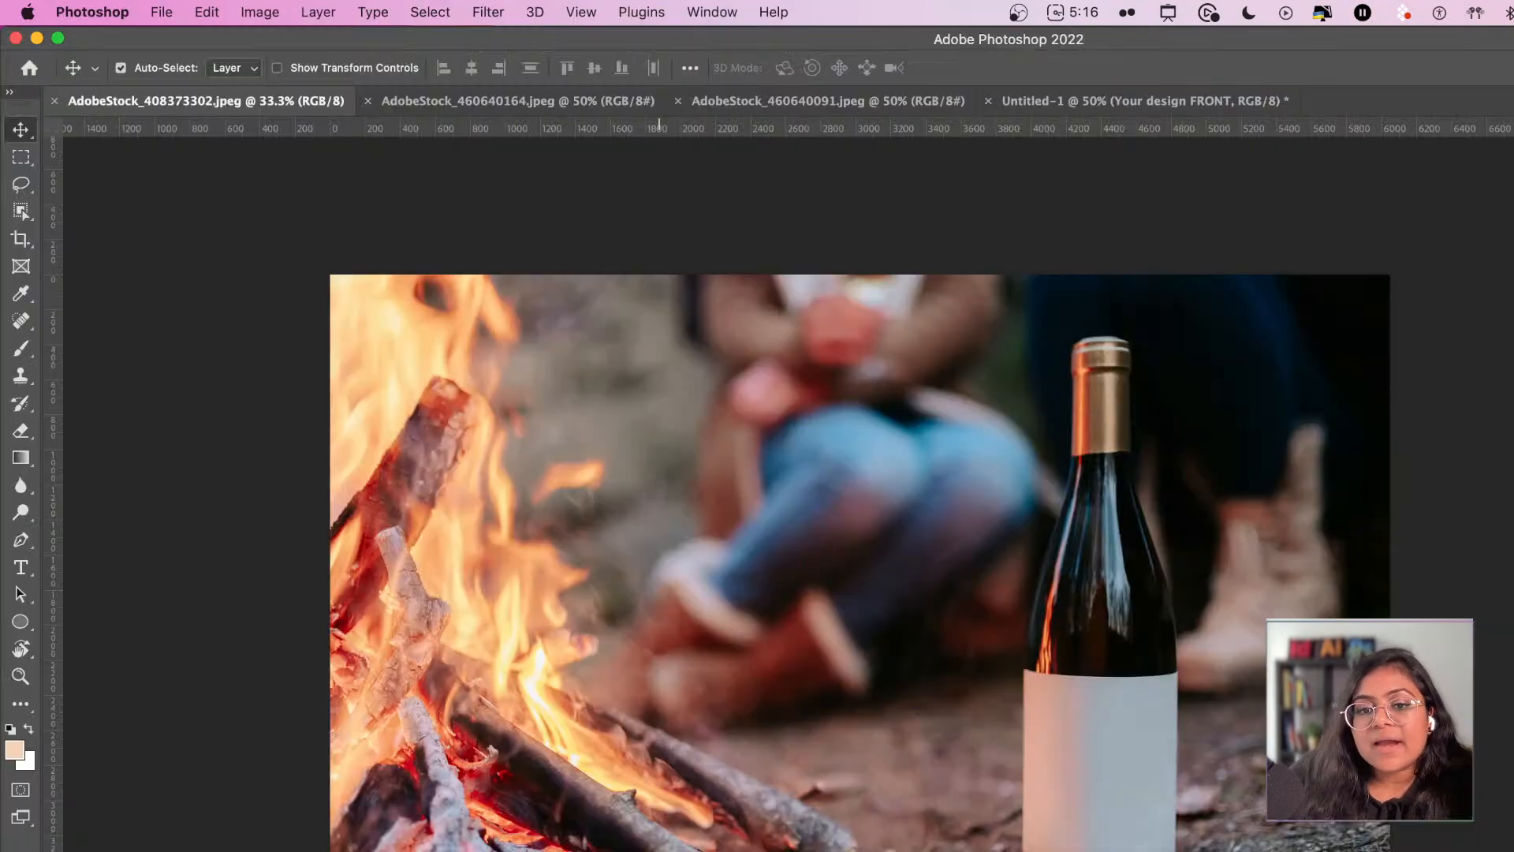
- Look through the other open bottle photos and the business card mockup, and return to the campfire bottle photo
click(439, 102)
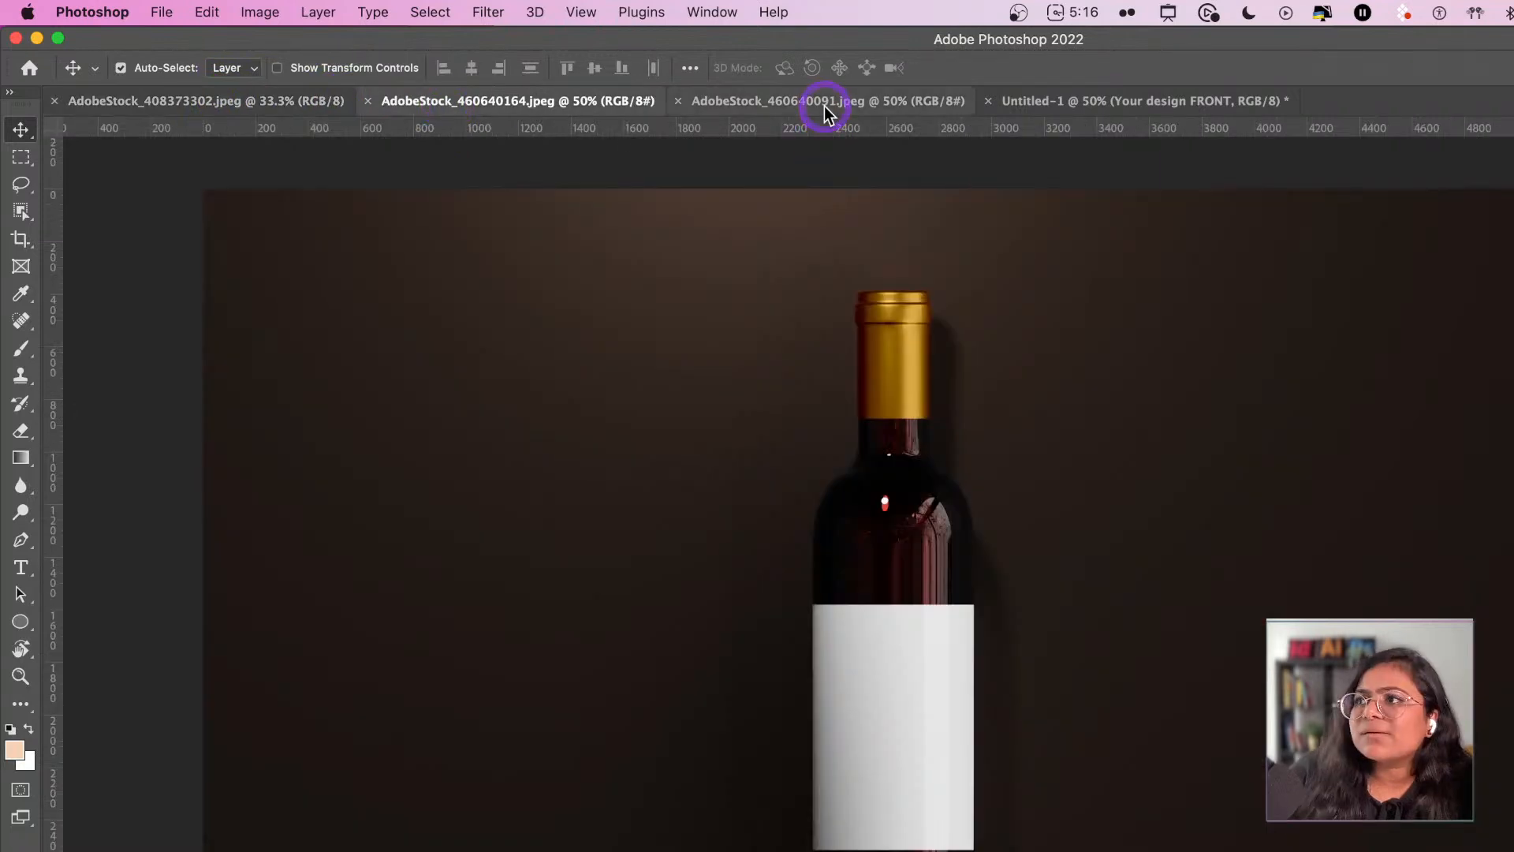
click(821, 105)
key(ctrl+Tab)
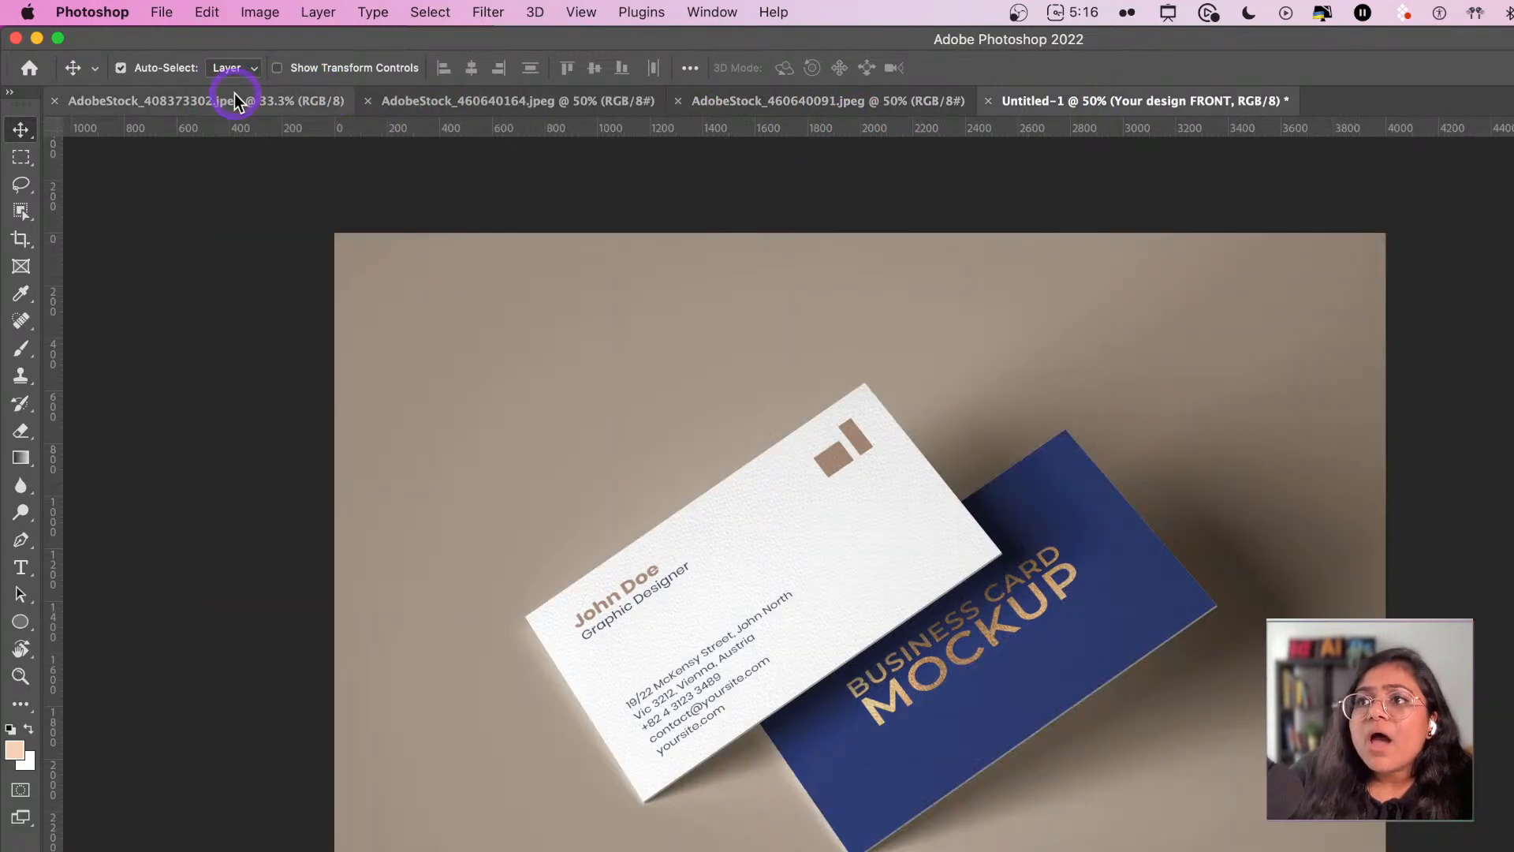
click(234, 99)
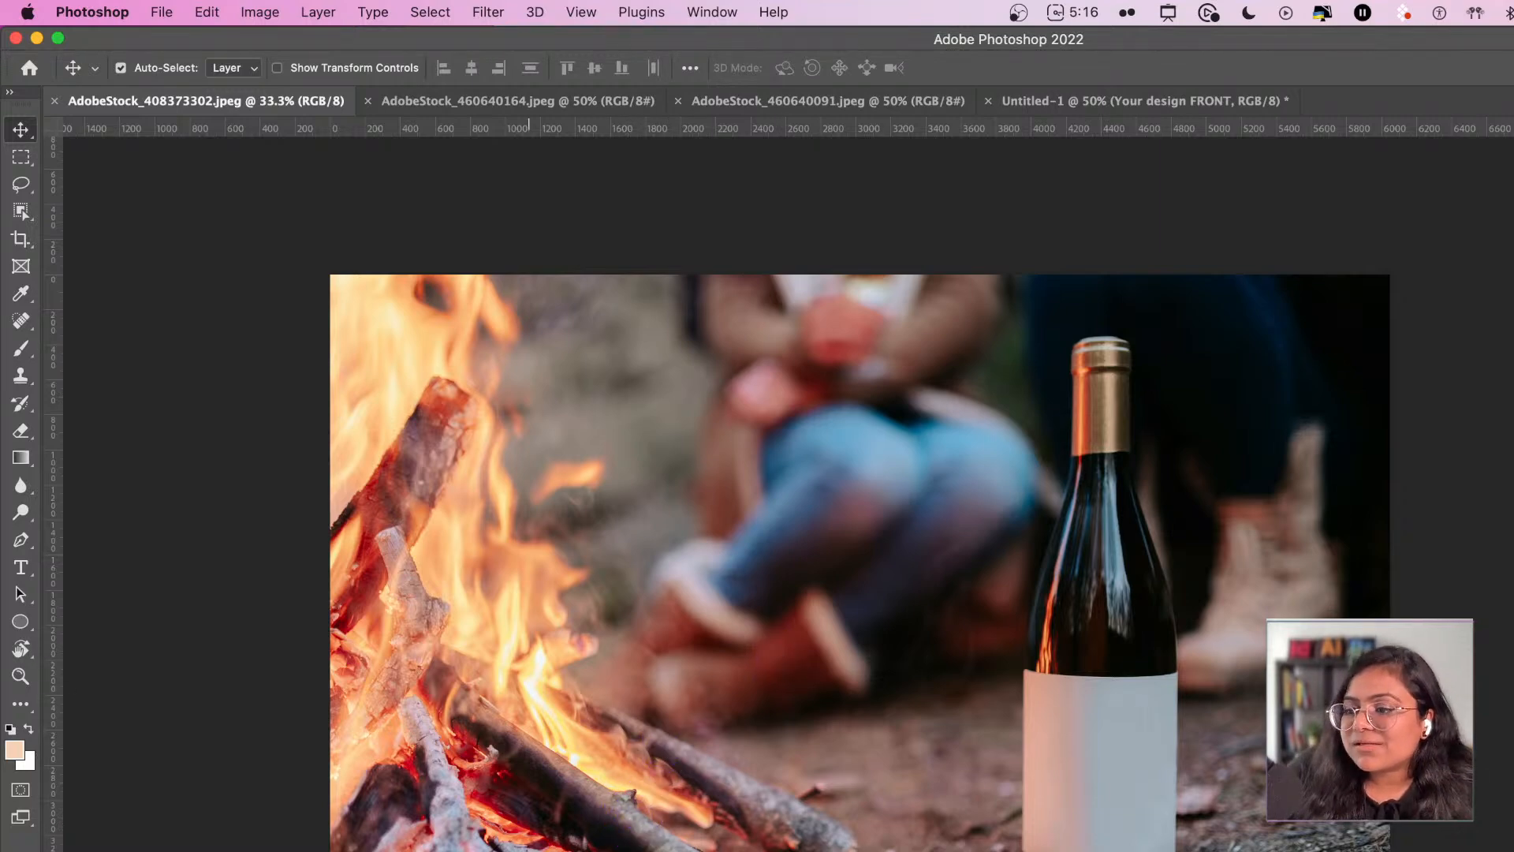
- Switch to the Juniper label in Illustrator and select all of its artwork to show what the label contains
key(super+Tab)
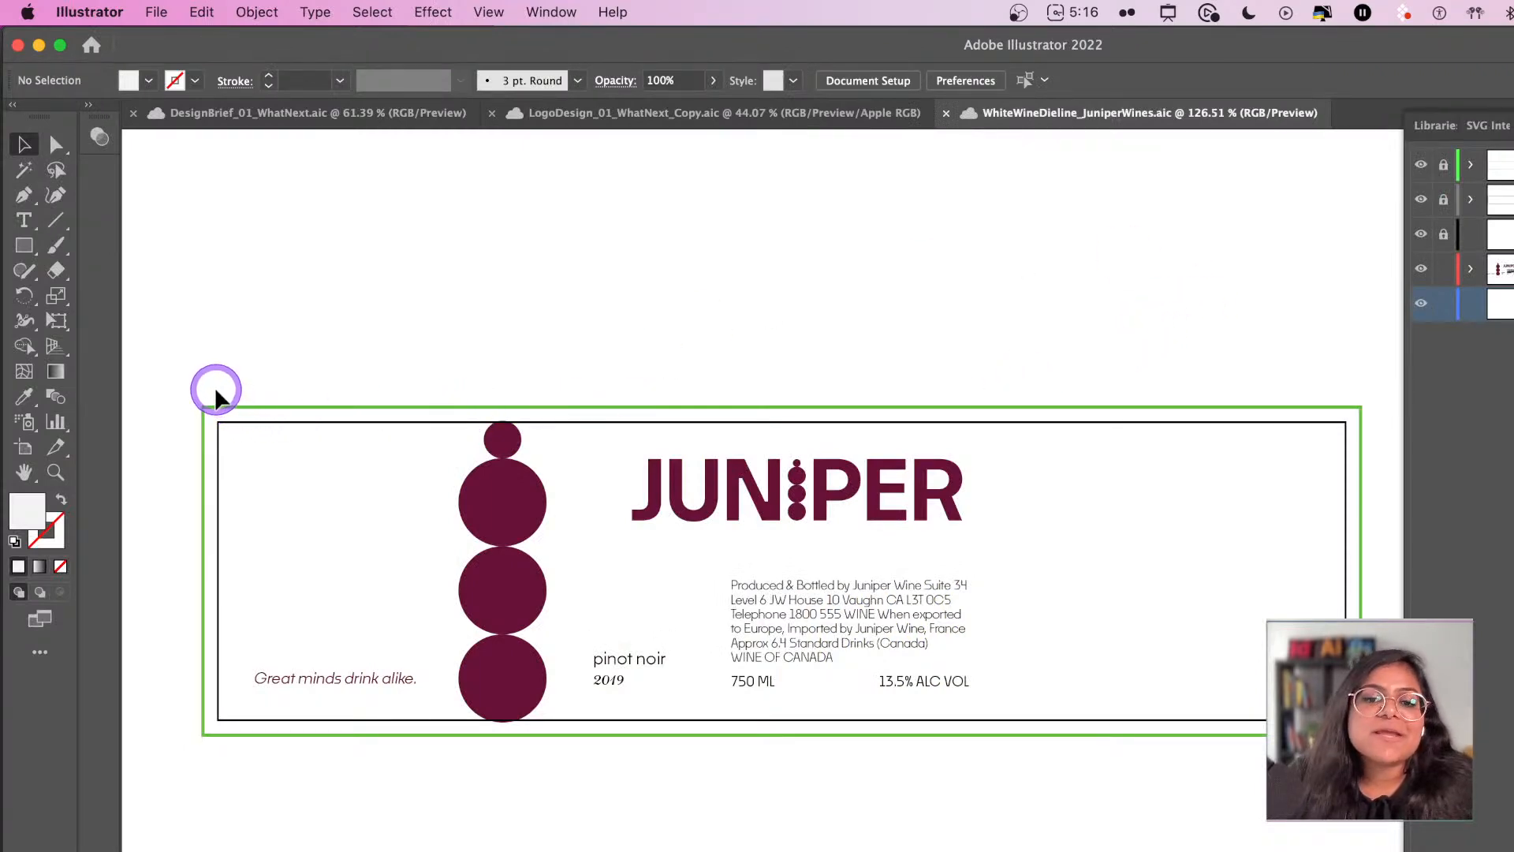
drag(216, 387, 1215, 813)
drag(1012, 352, 238, 767)
click(820, 754)
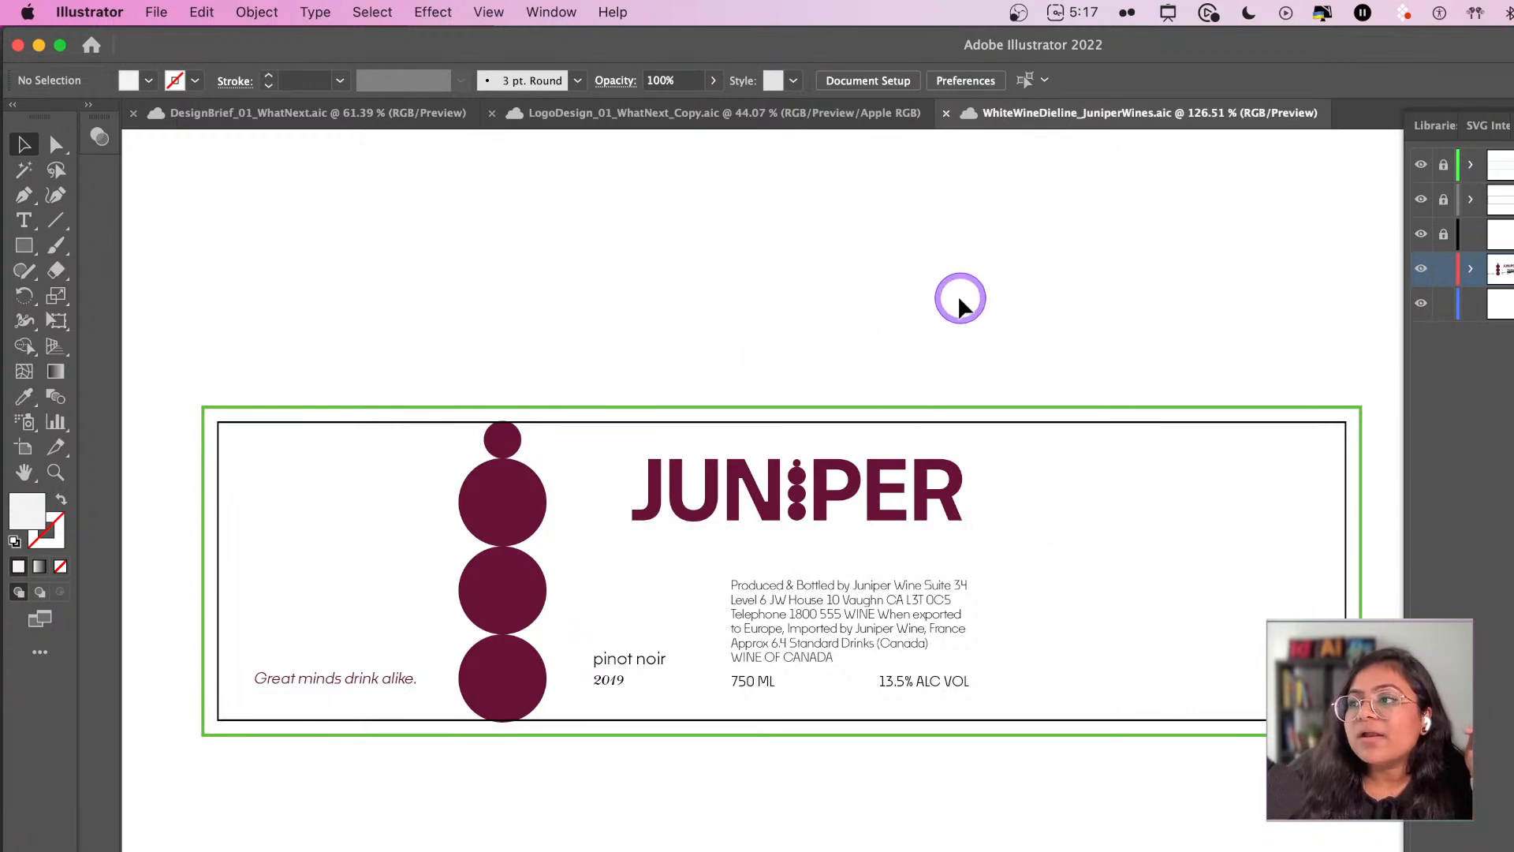
drag(958, 341, 254, 721)
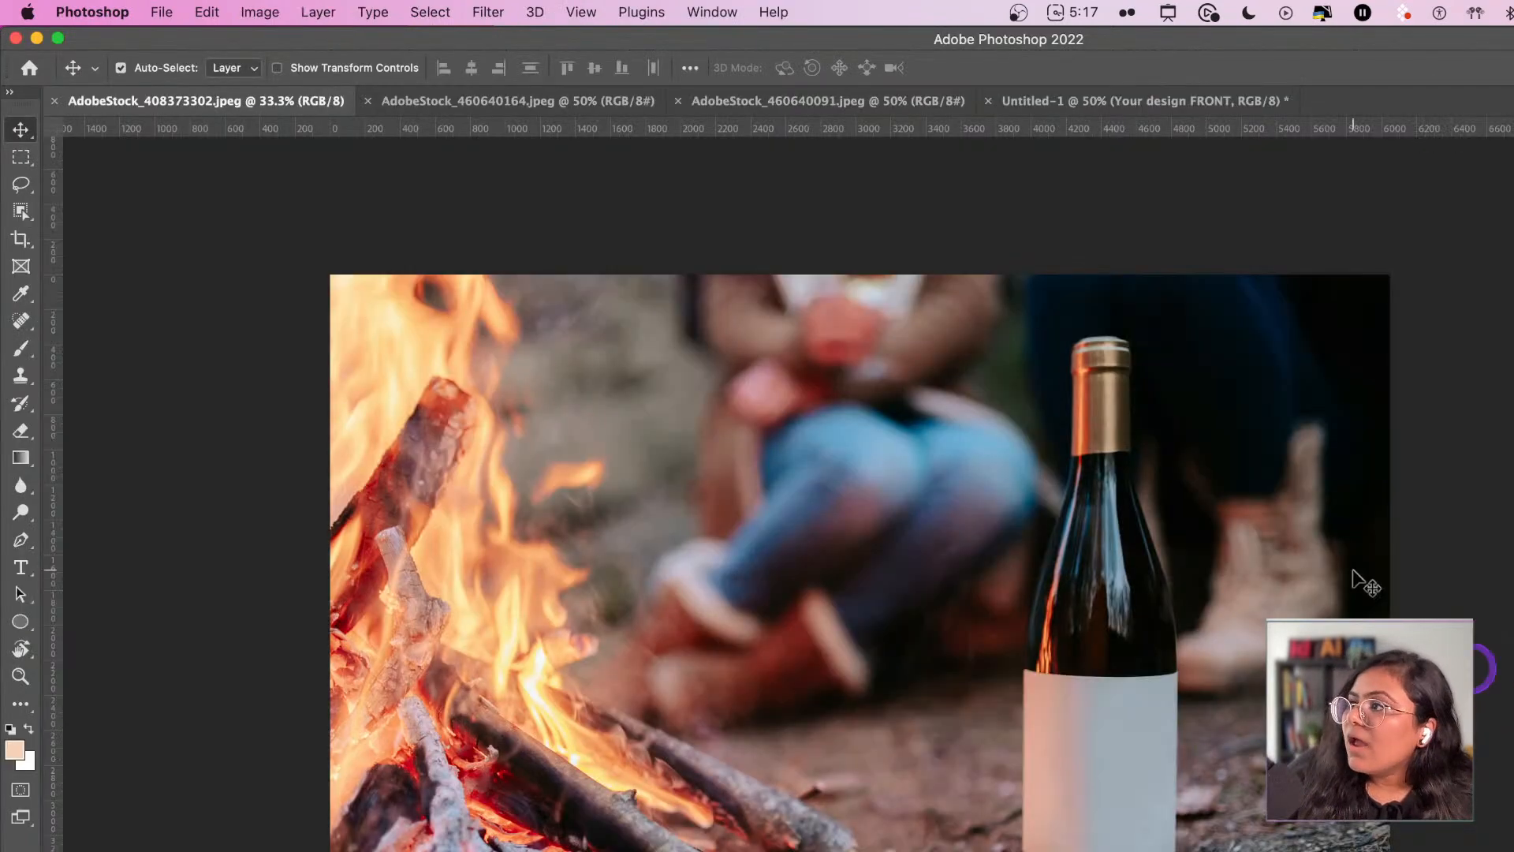
- Detach the Layers panel in Photoshop and float it near the canvas's left edge, clear of the bottle
click(1446, 120)
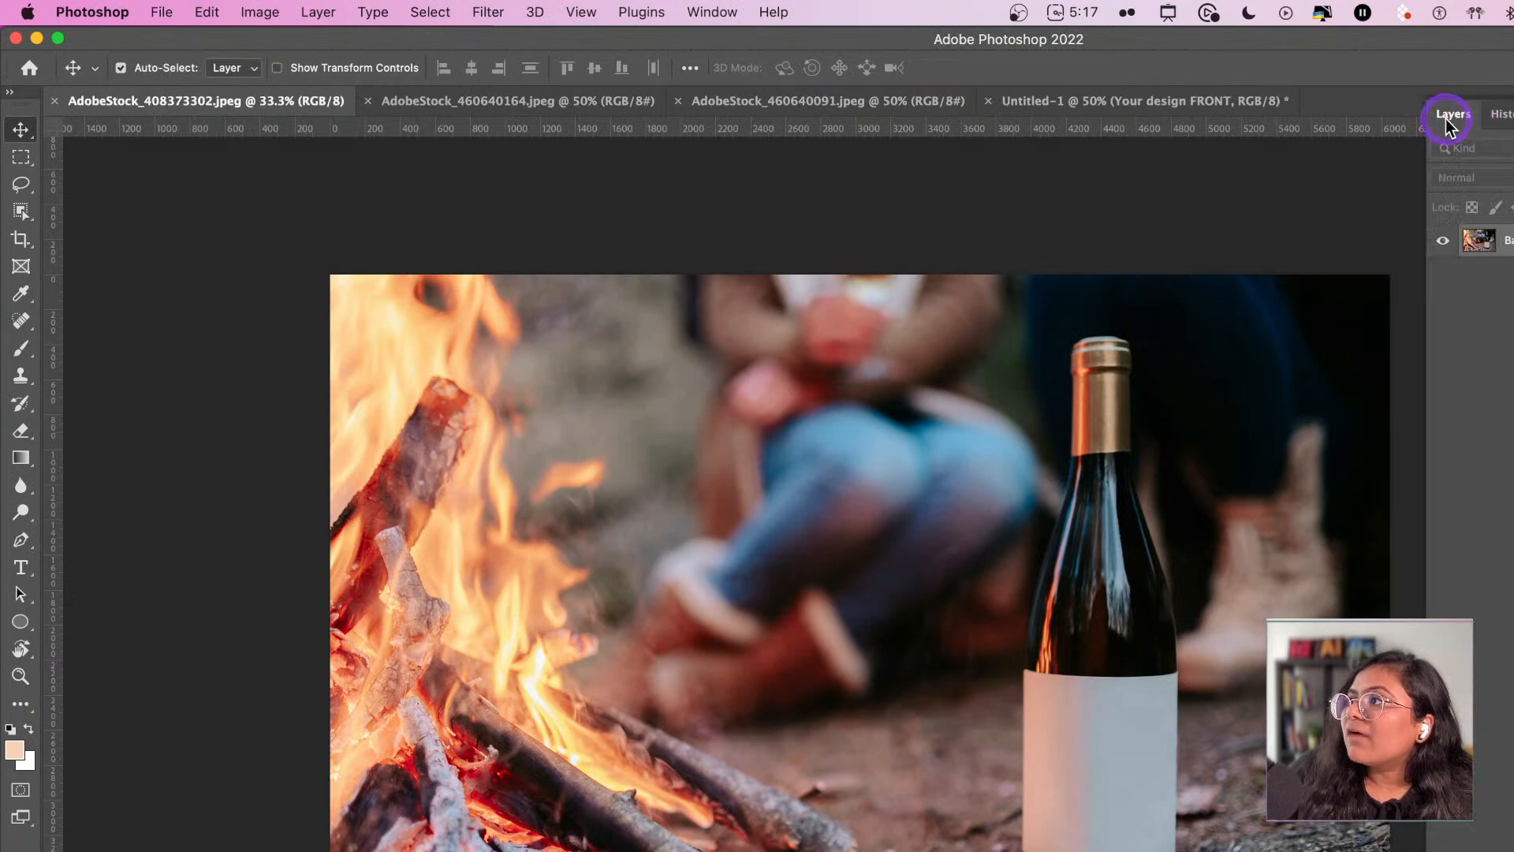
drag(1447, 120, 316, 222)
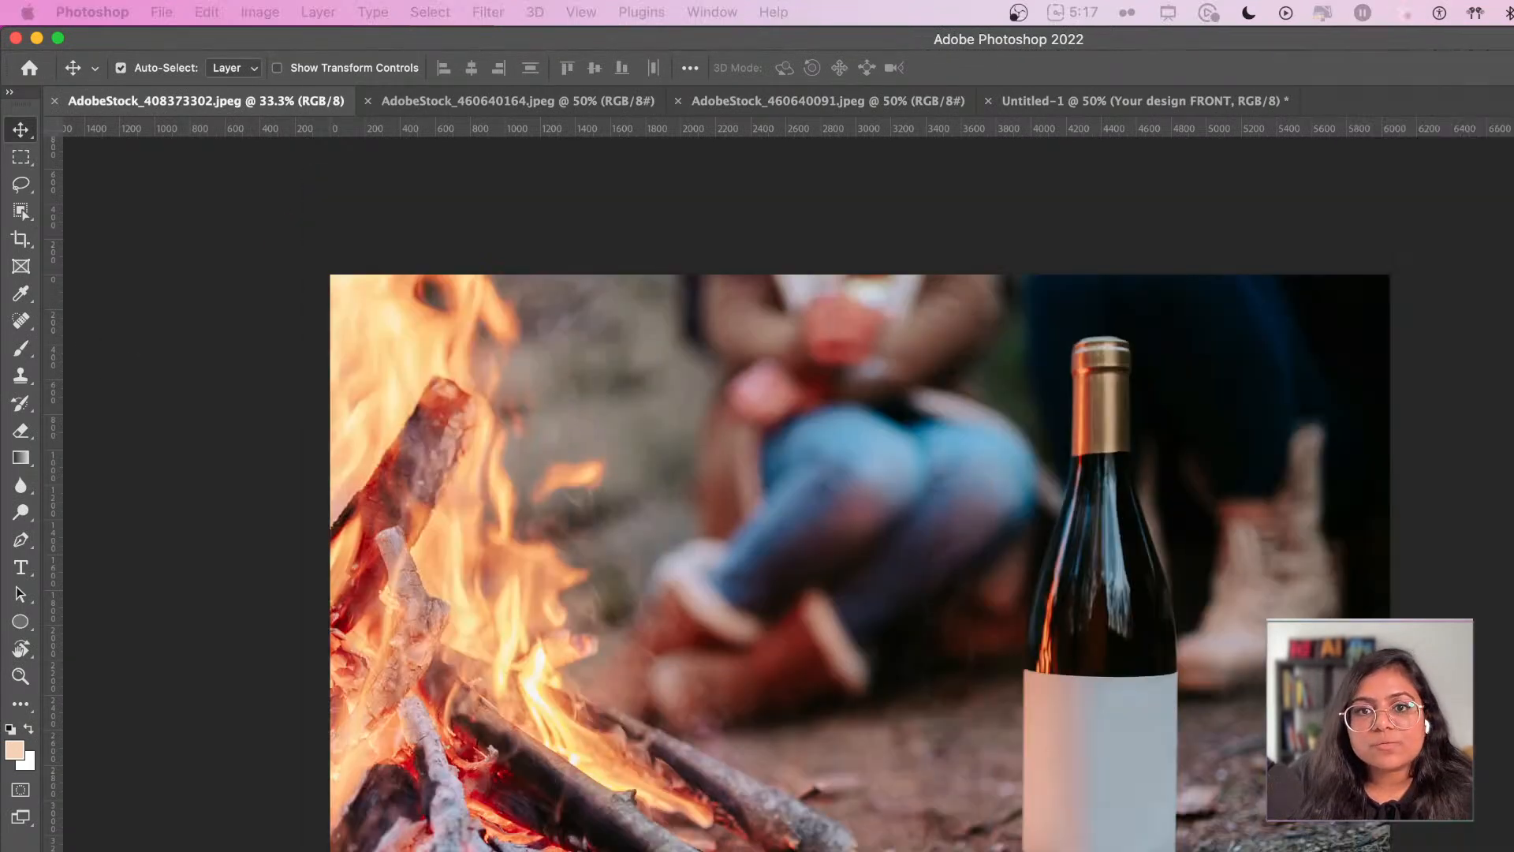
click(140, 296)
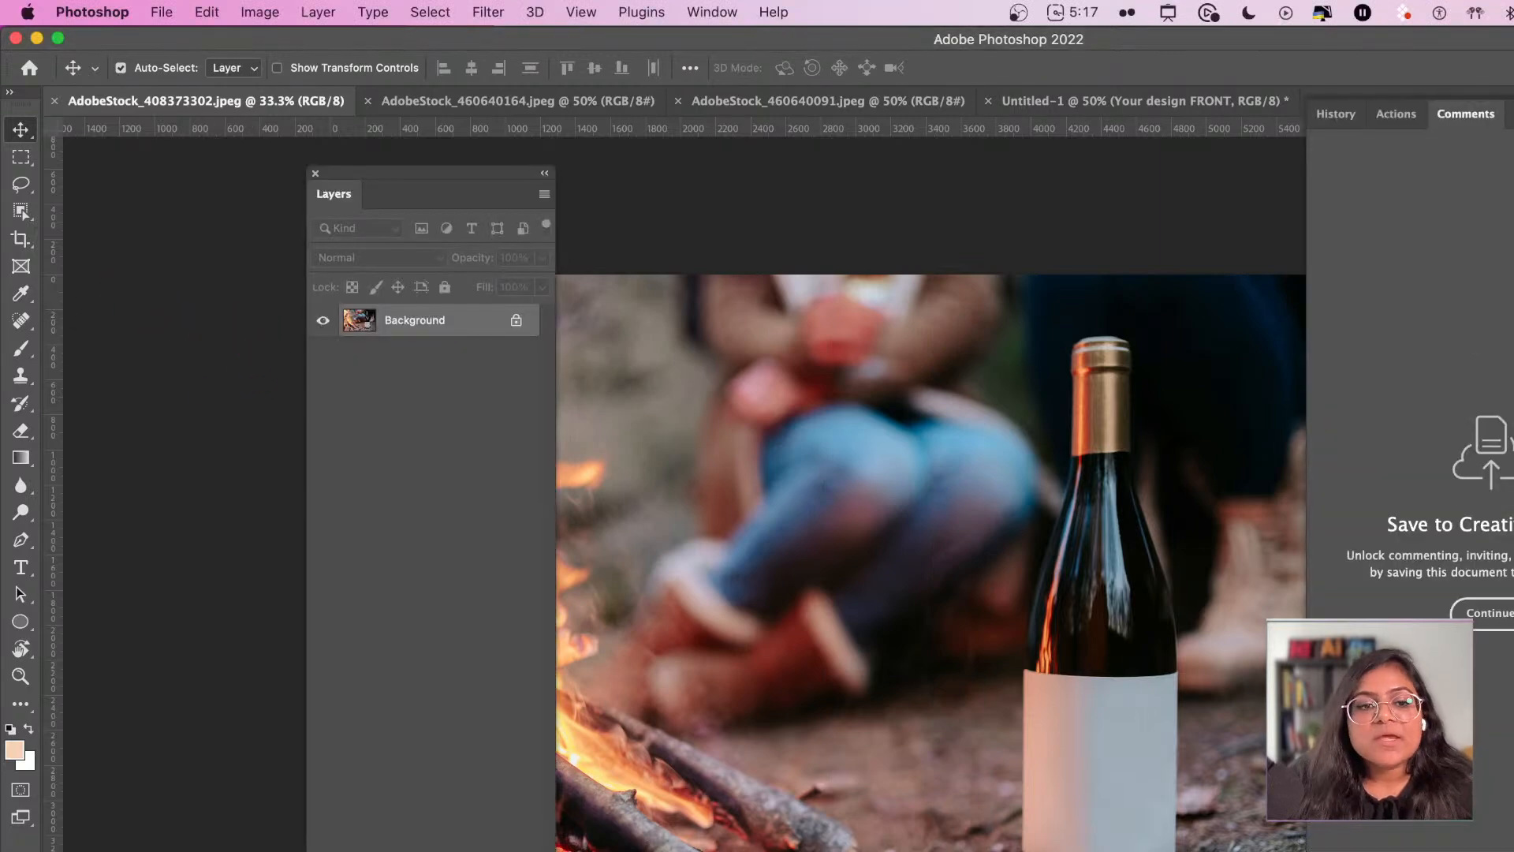
click(722, 604)
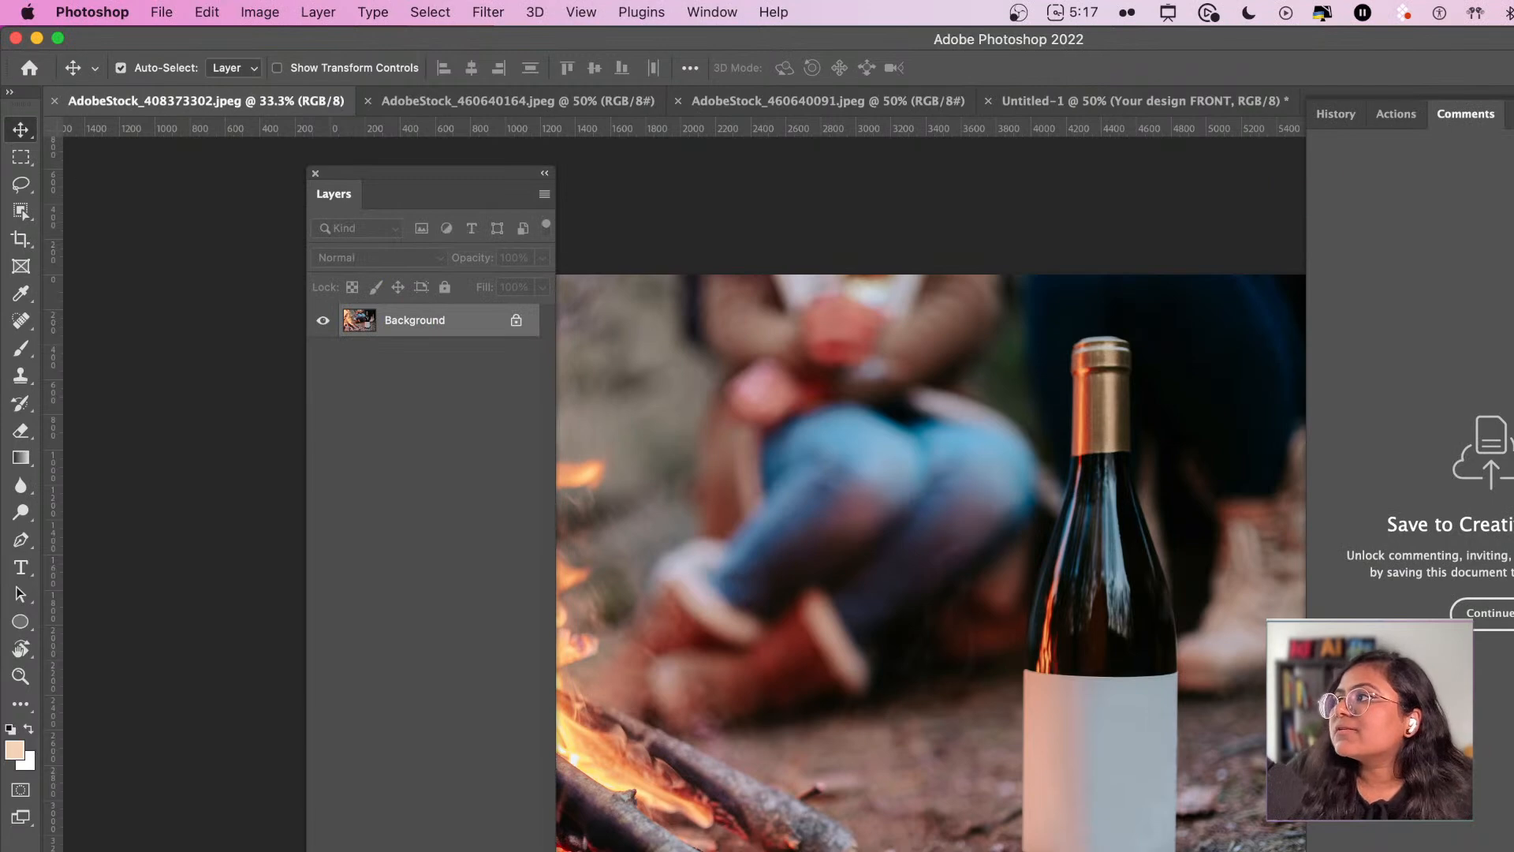
click(1508, 103)
drag(447, 181, 323, 164)
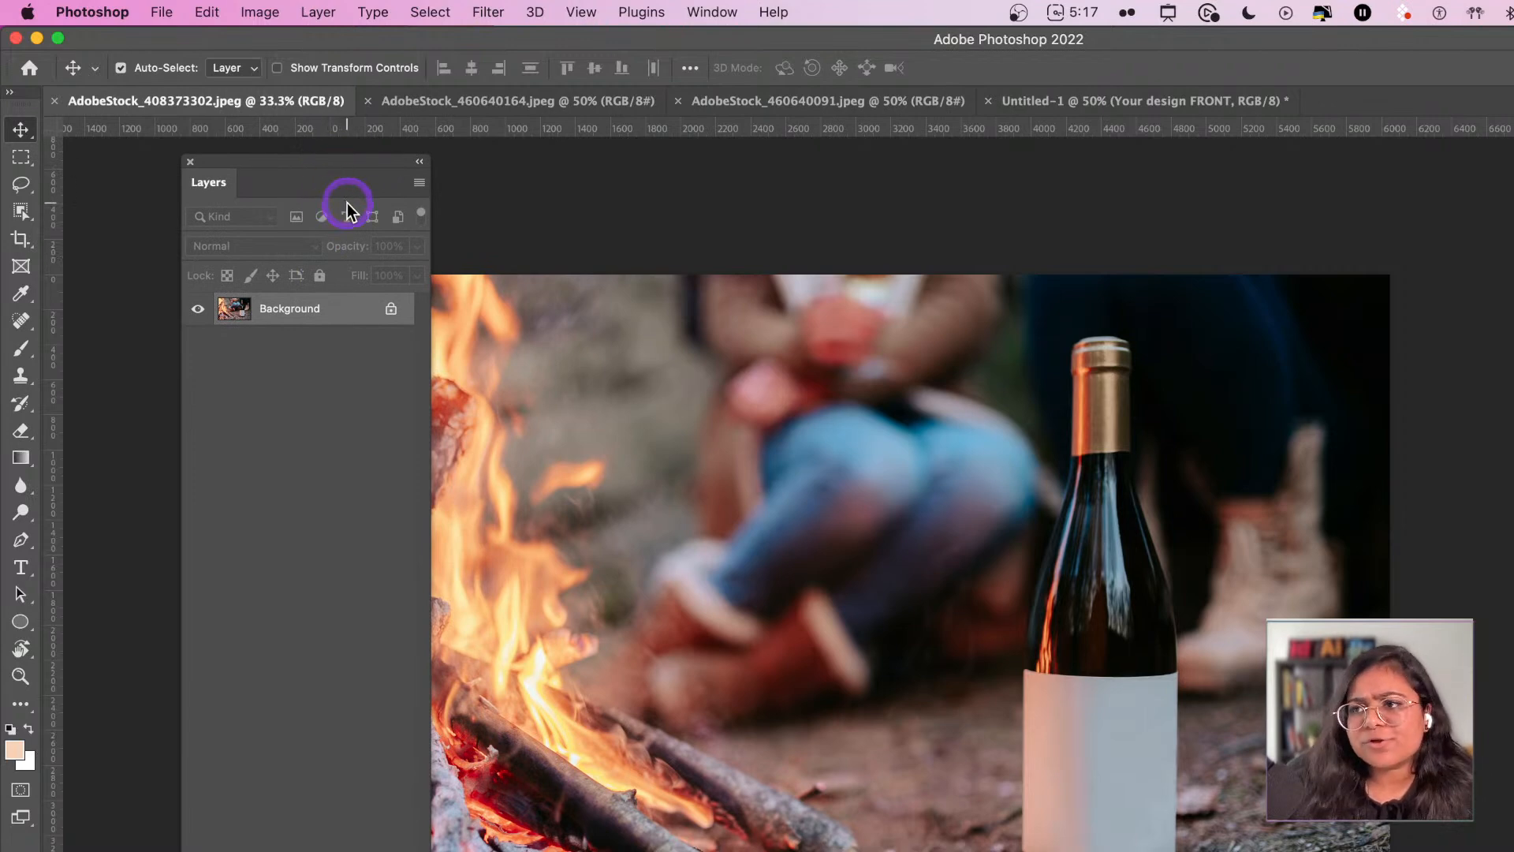
drag(328, 162, 246, 167)
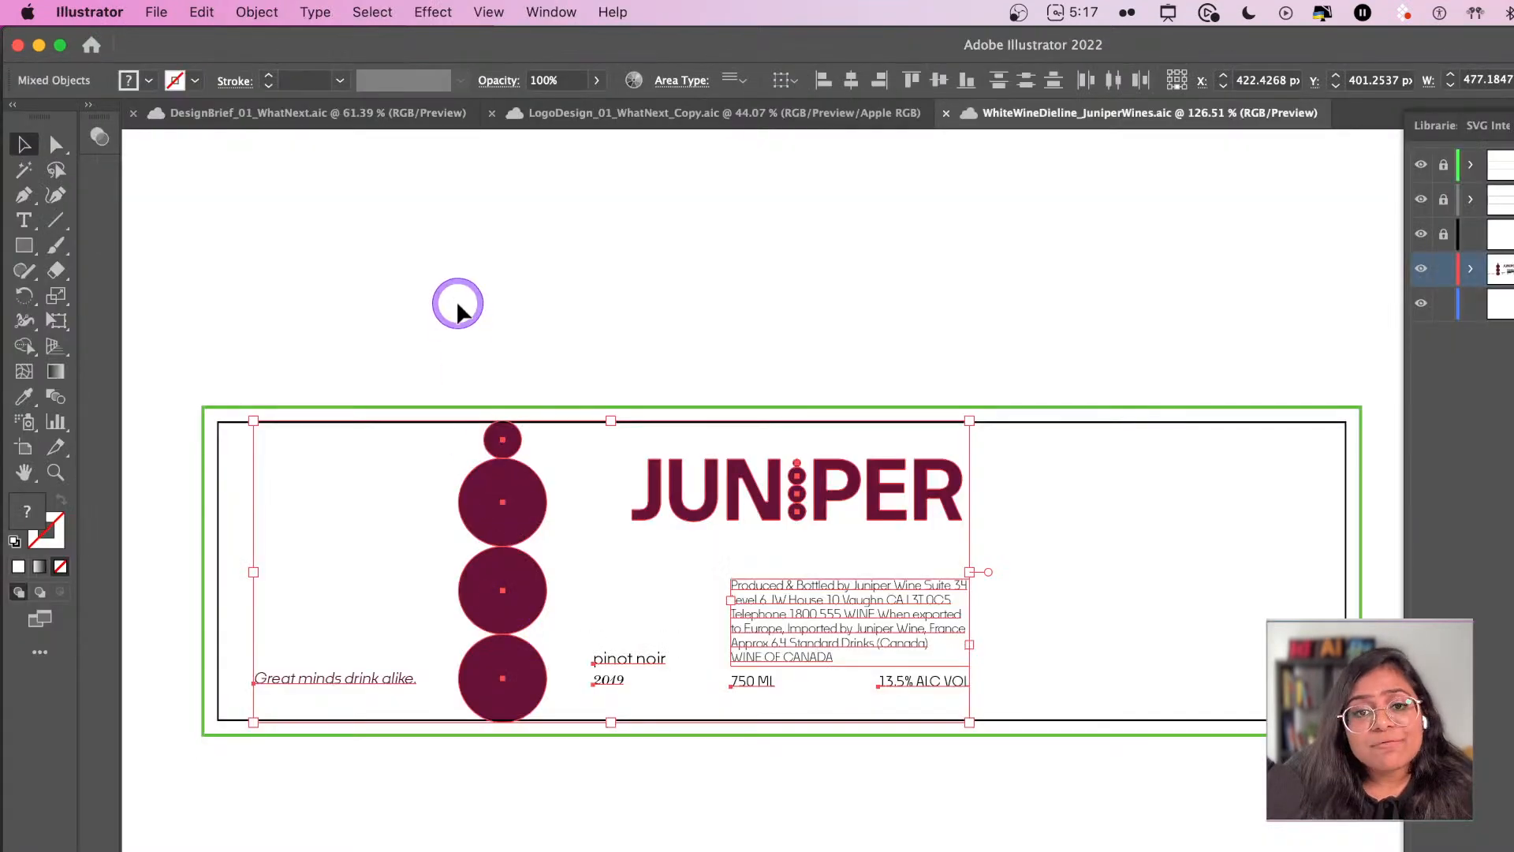
- Deselect the label artwork in Illustrator and float the Libraries and Swatches panels side by side over the canvas
click(513, 325)
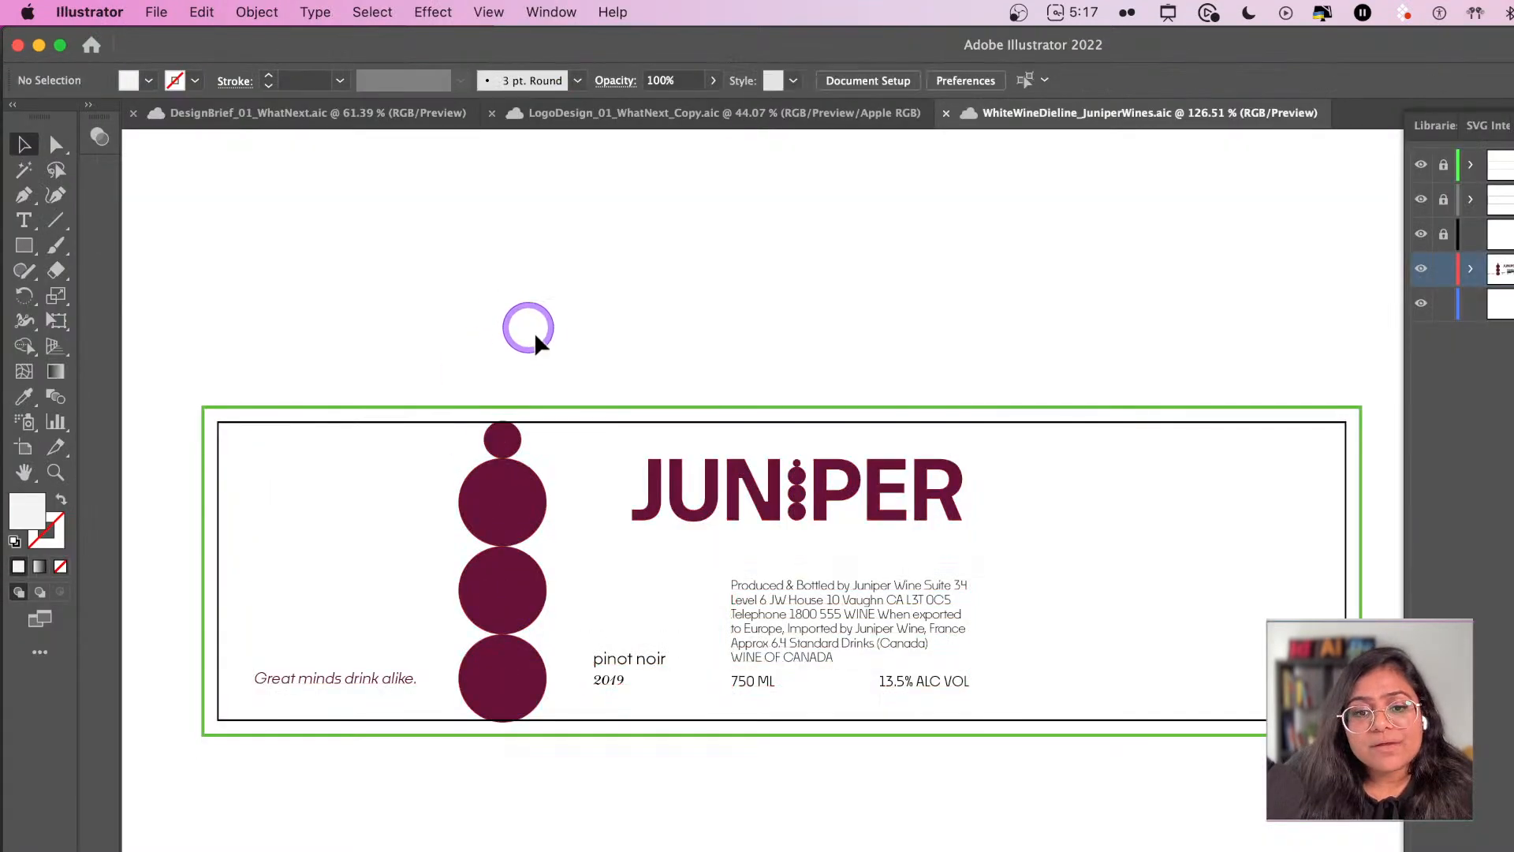
drag(1429, 126, 211, 190)
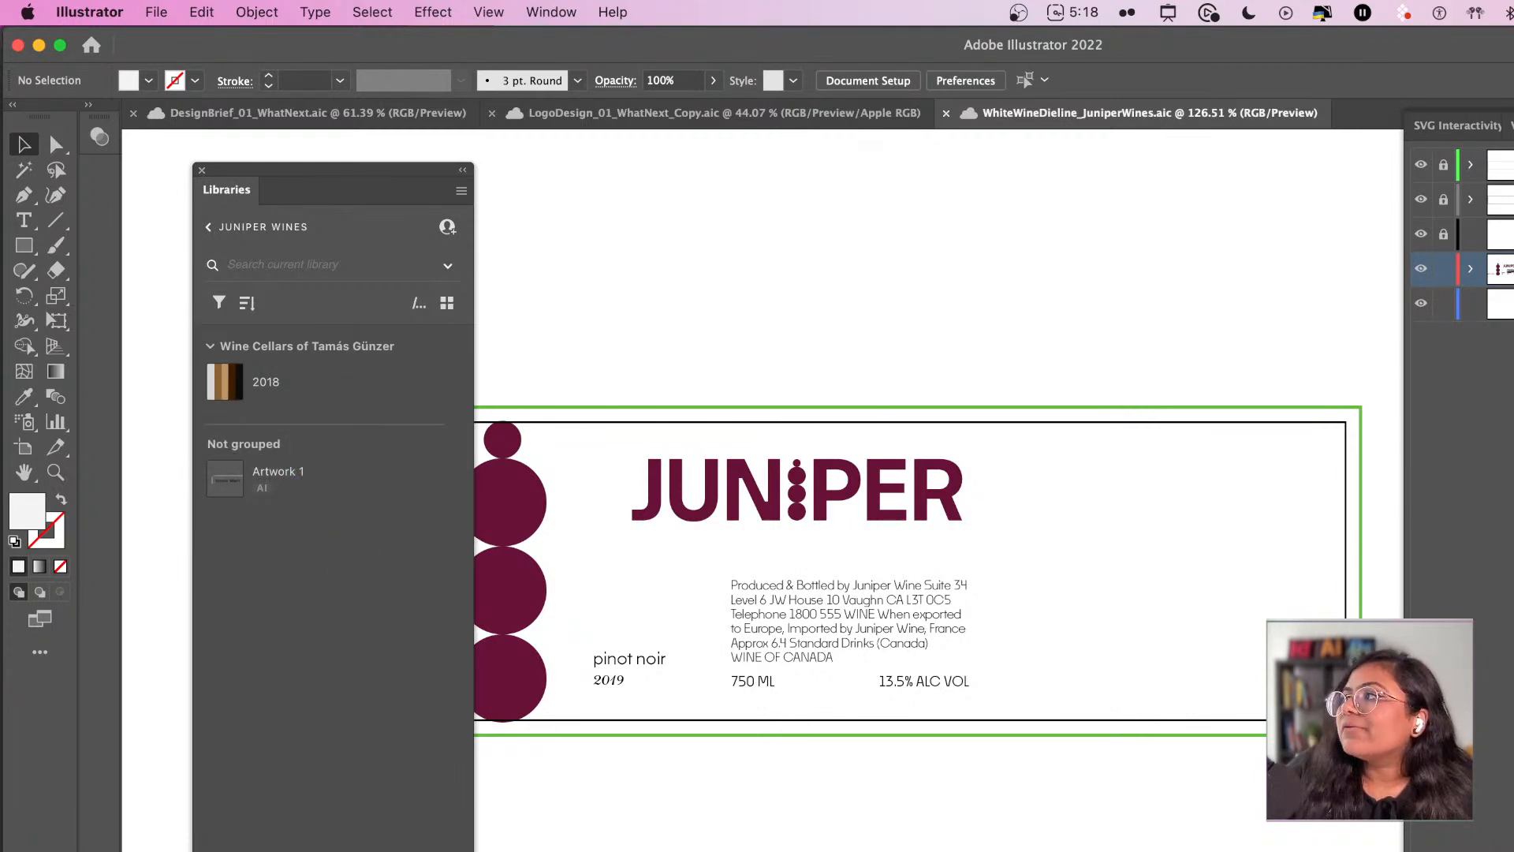
drag(1506, 189, 535, 177)
- Add burgundy #681339 from the label file and tan #E6BF83 from LogoDesign_01_WhatNext_Copy to the Juniper Wines library
click(537, 438)
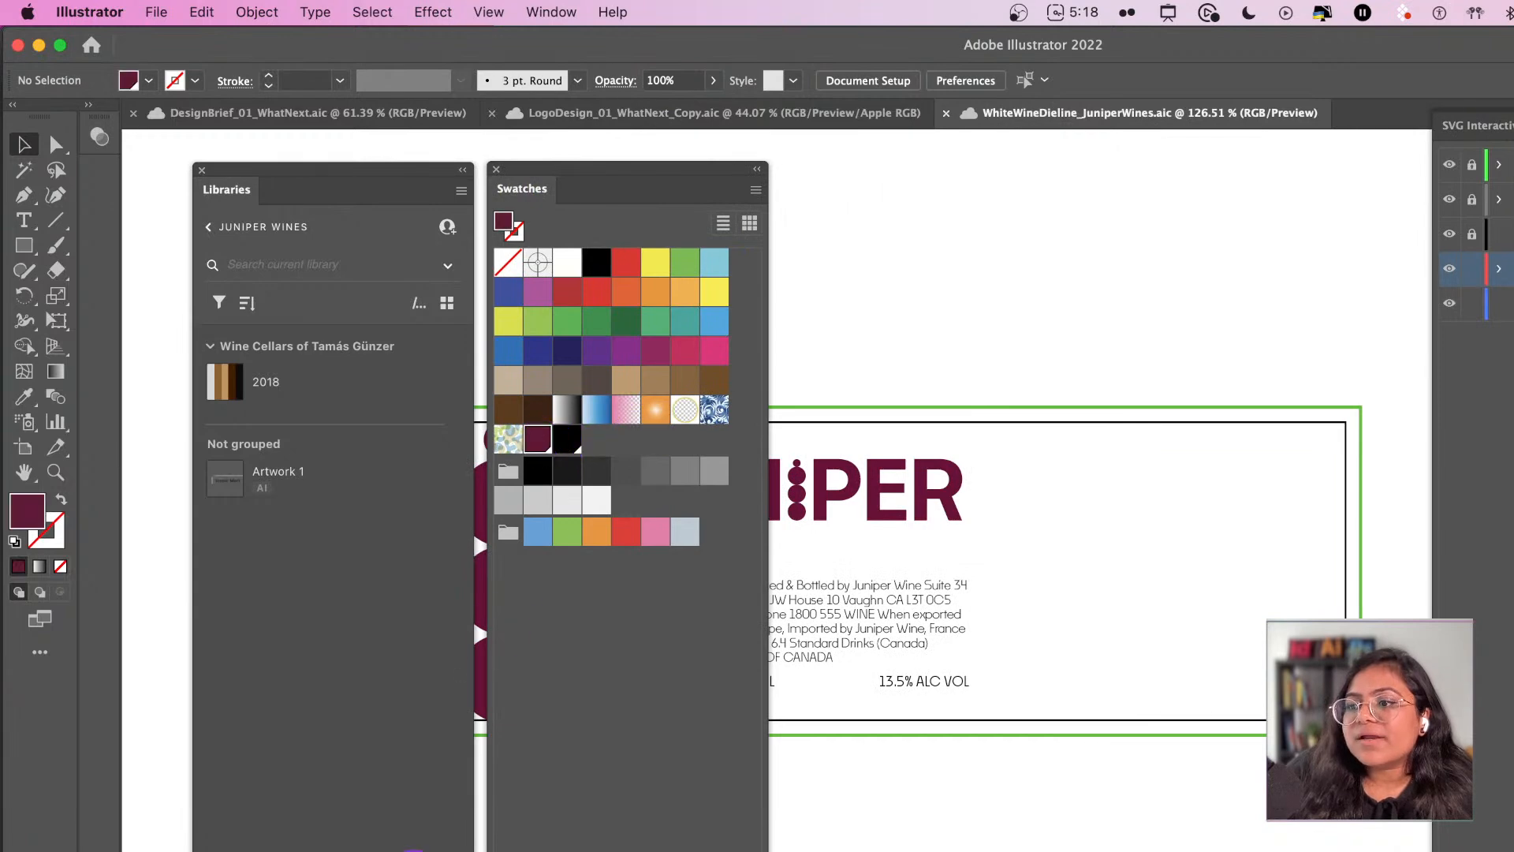
drag(537, 439, 331, 477)
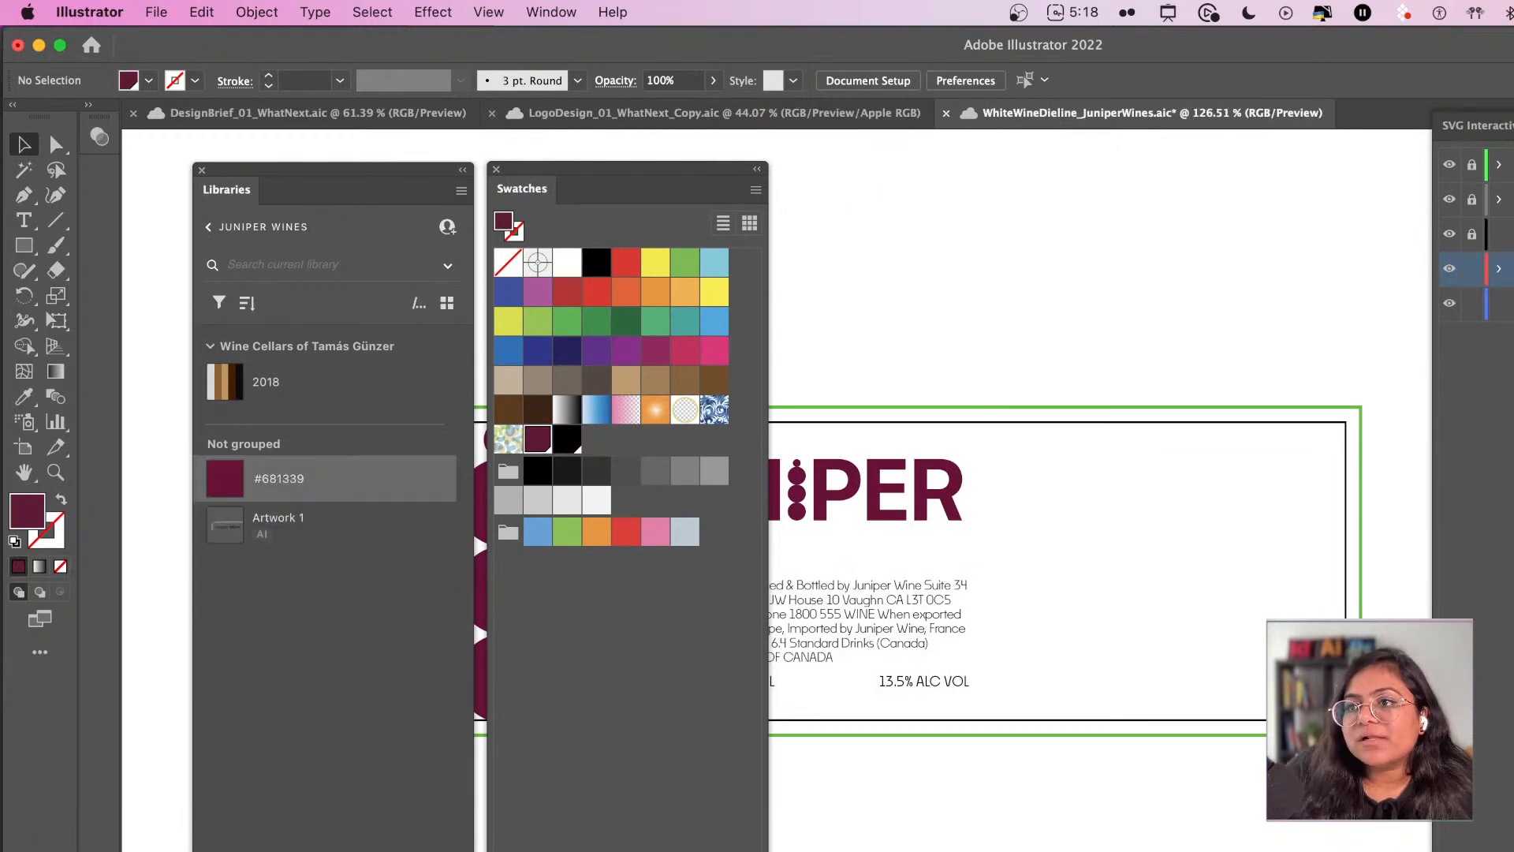
click(567, 440)
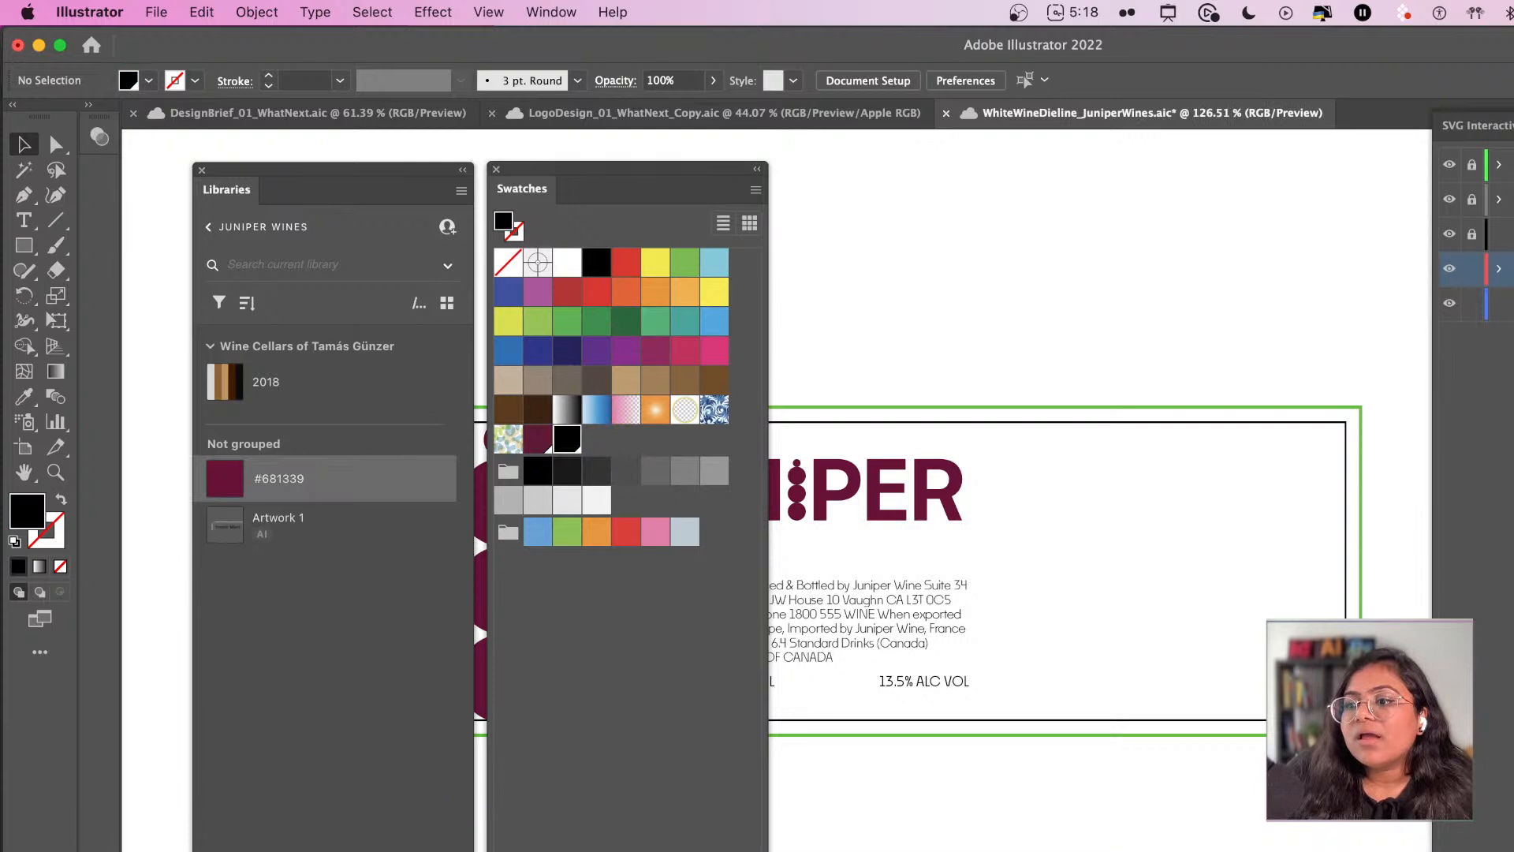
click(556, 115)
click(541, 347)
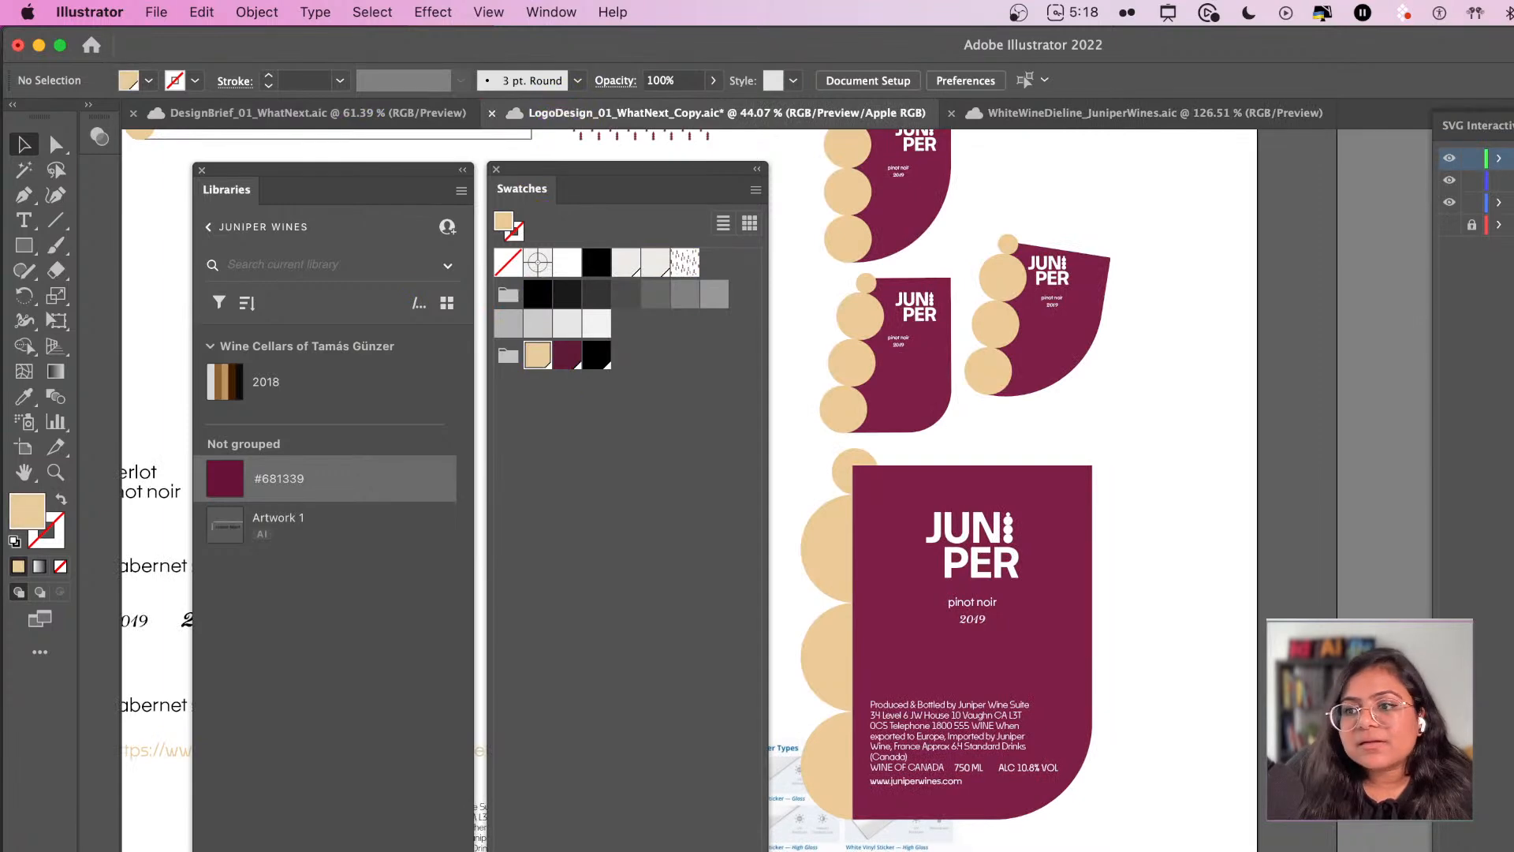
click(534, 848)
- Add the black #000000 and off-white #F2F2F2 swatches to the Juniper Wines library
click(599, 355)
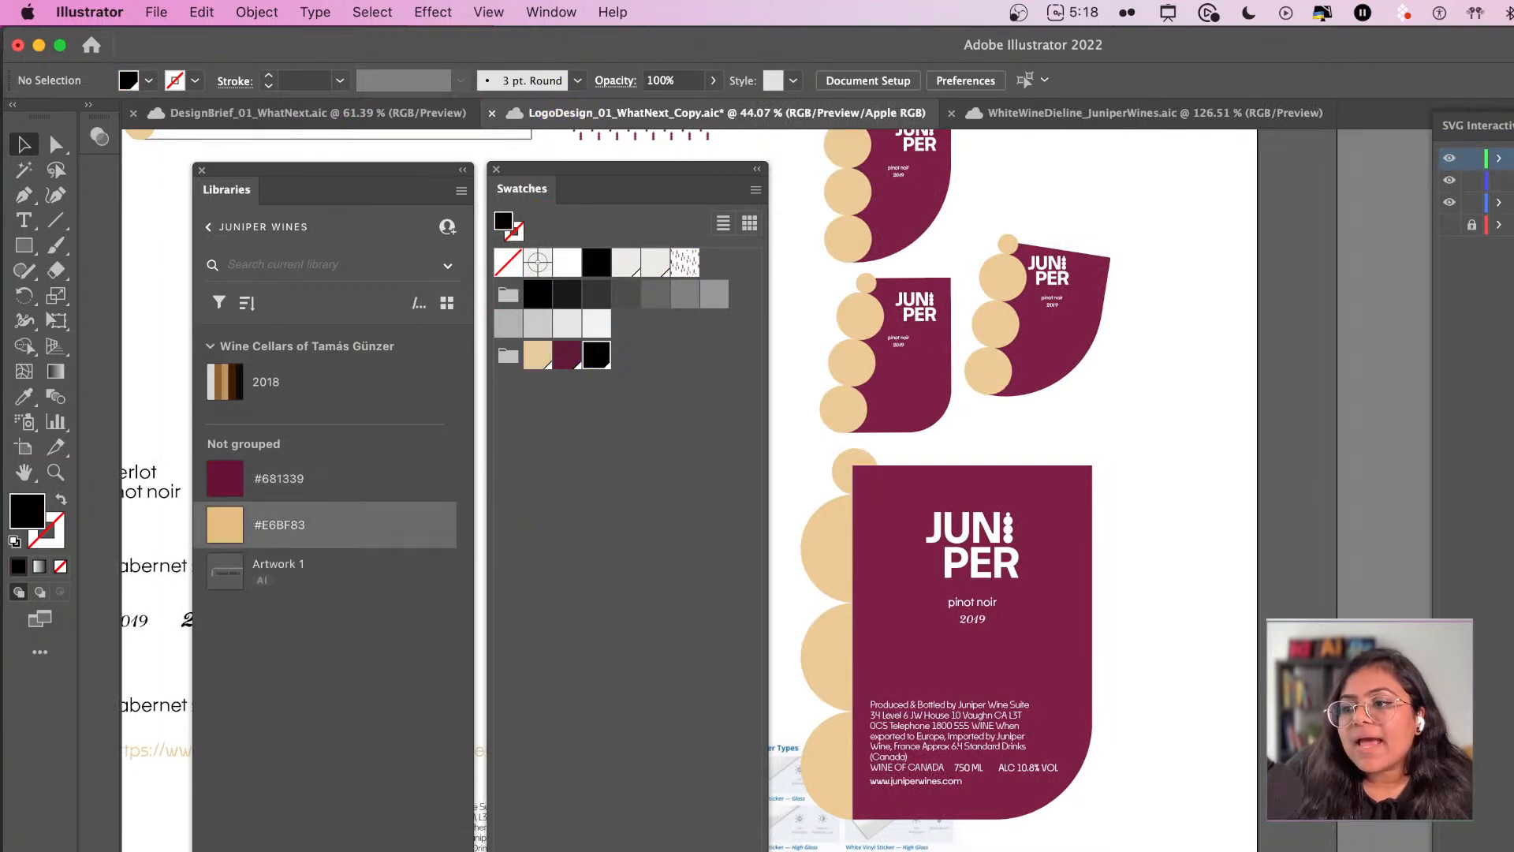
click(533, 849)
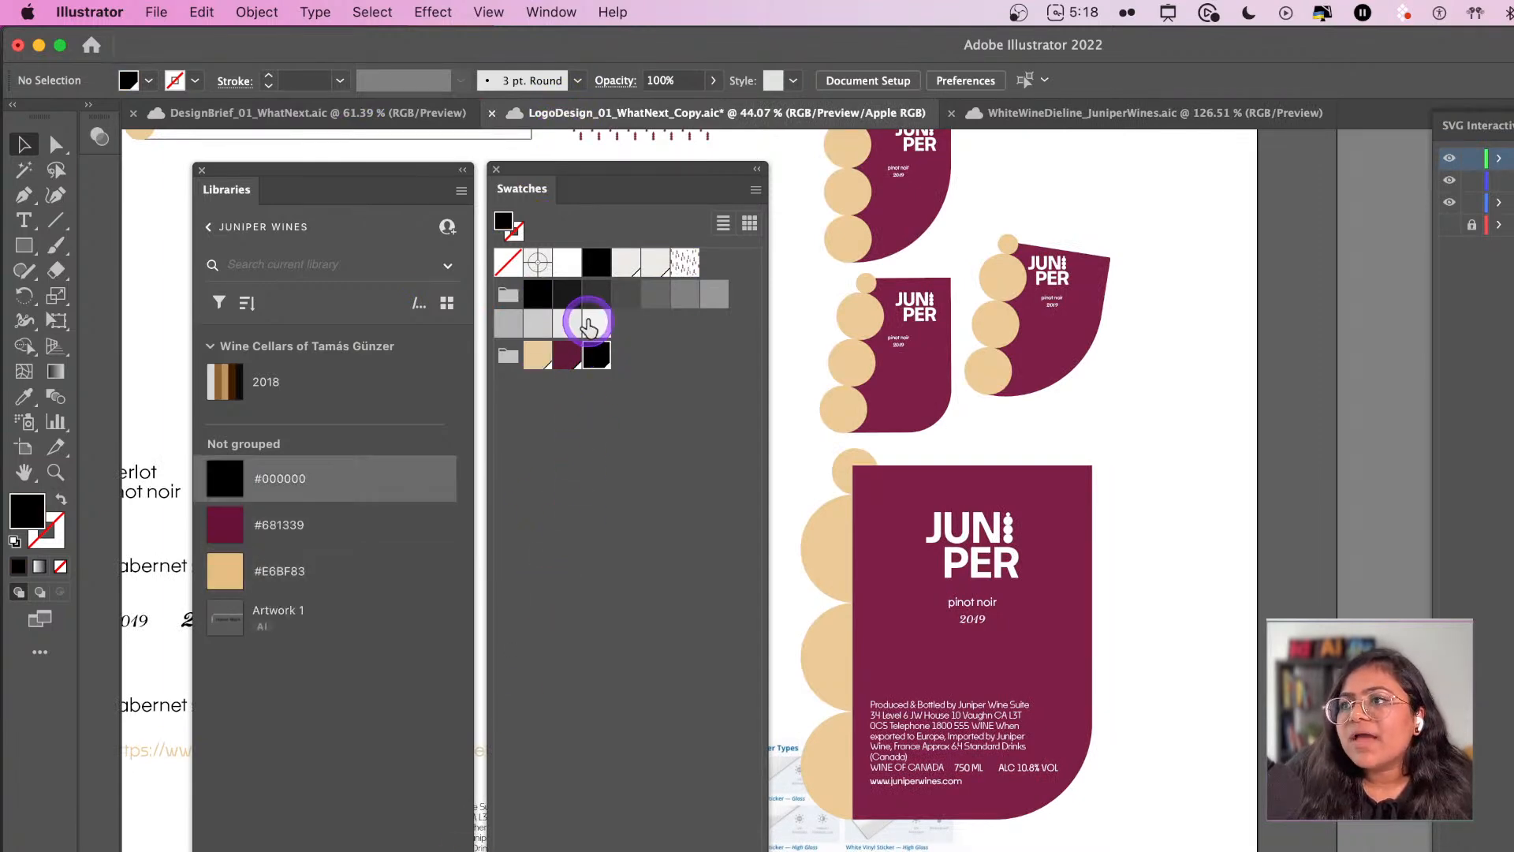
click(591, 322)
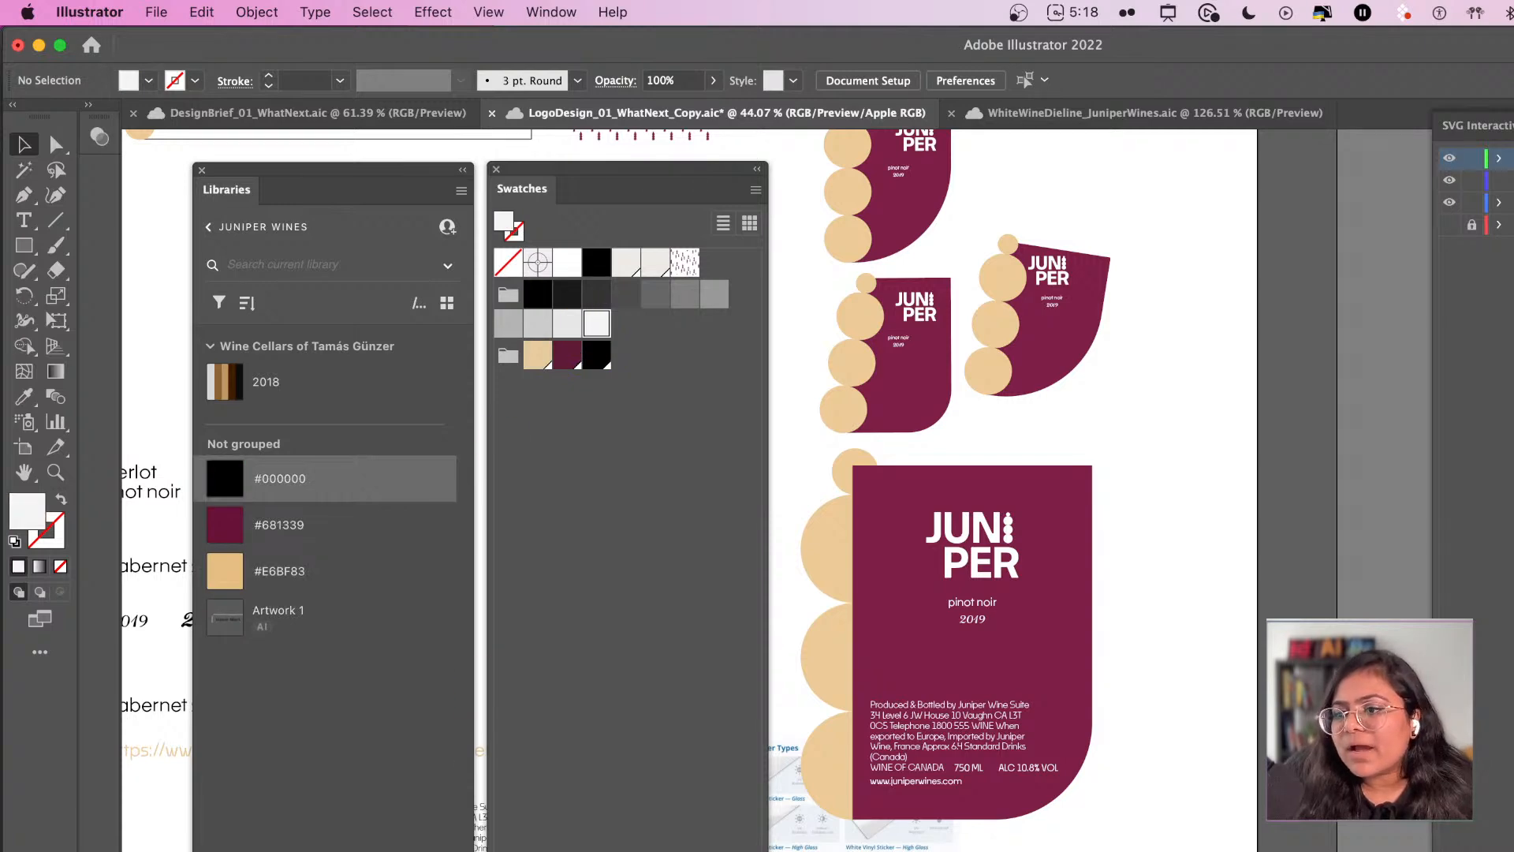
click(534, 848)
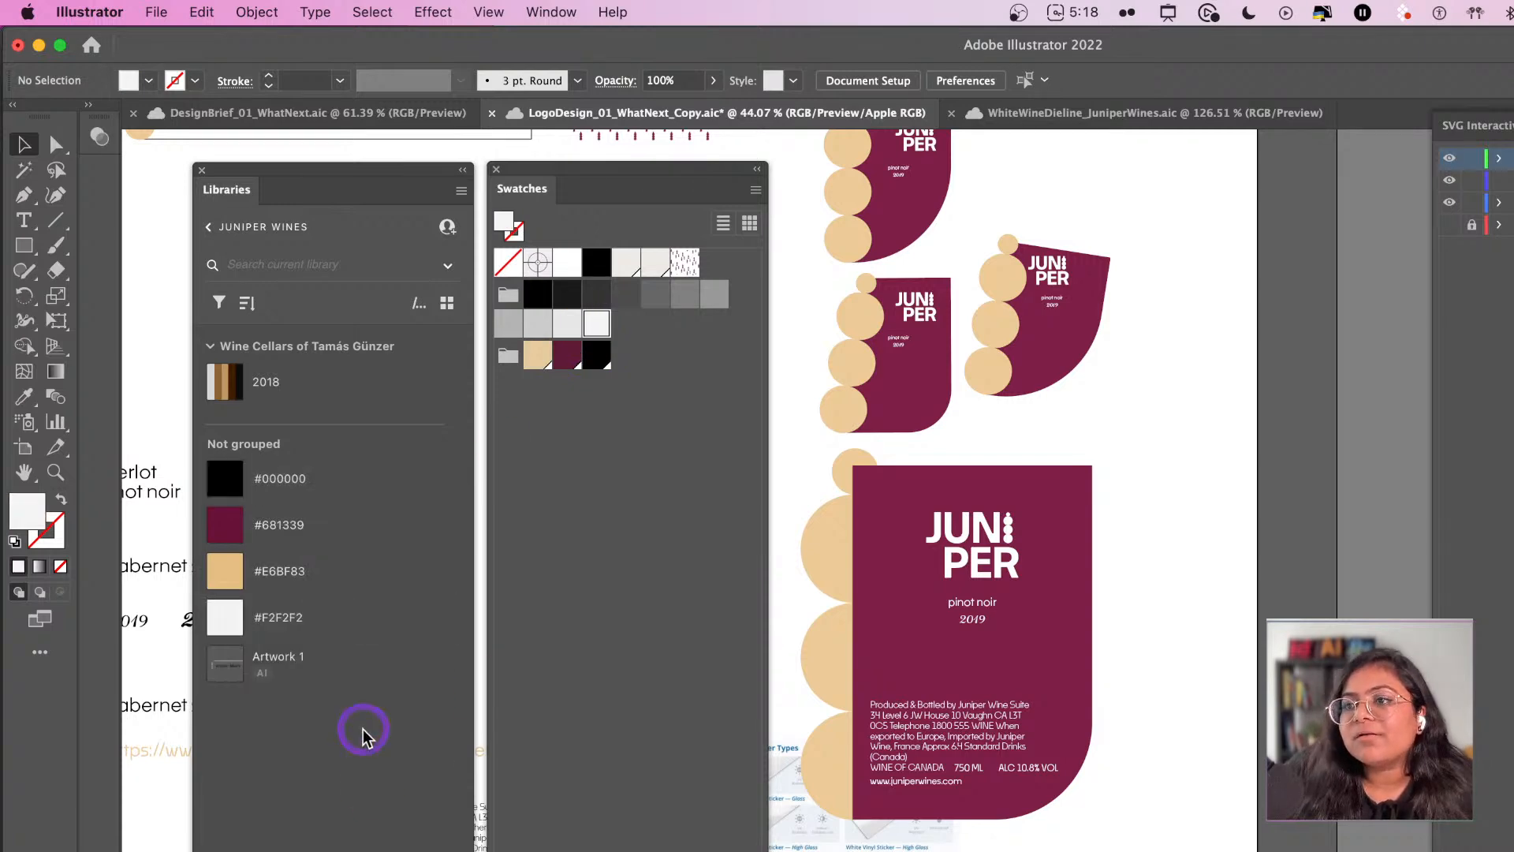
- Group the four library colours under the name "Primary Colors"
click(306, 505)
shift+click(305, 607)
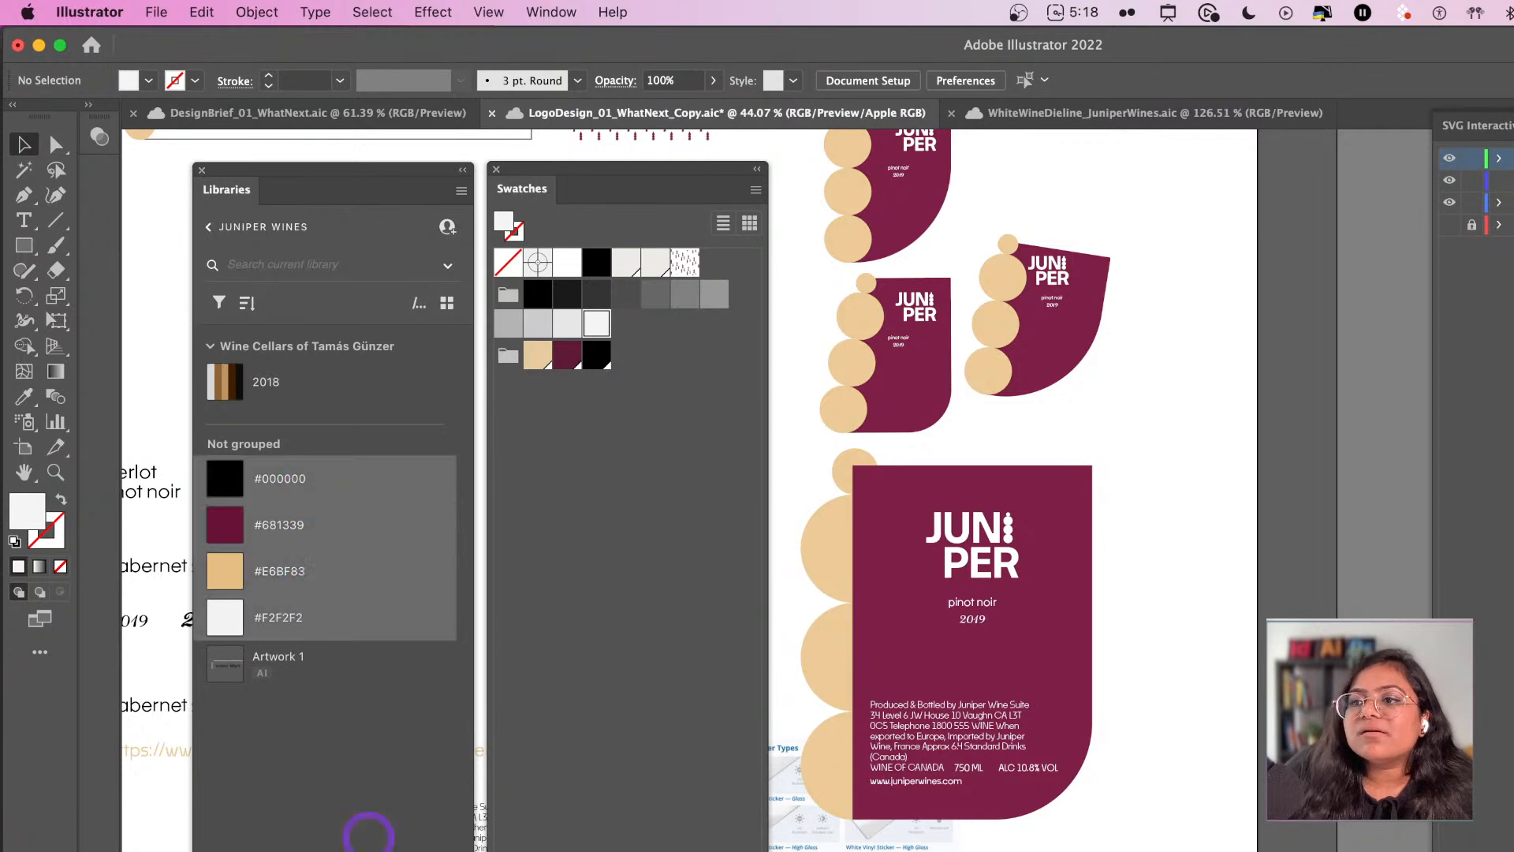
click(410, 849)
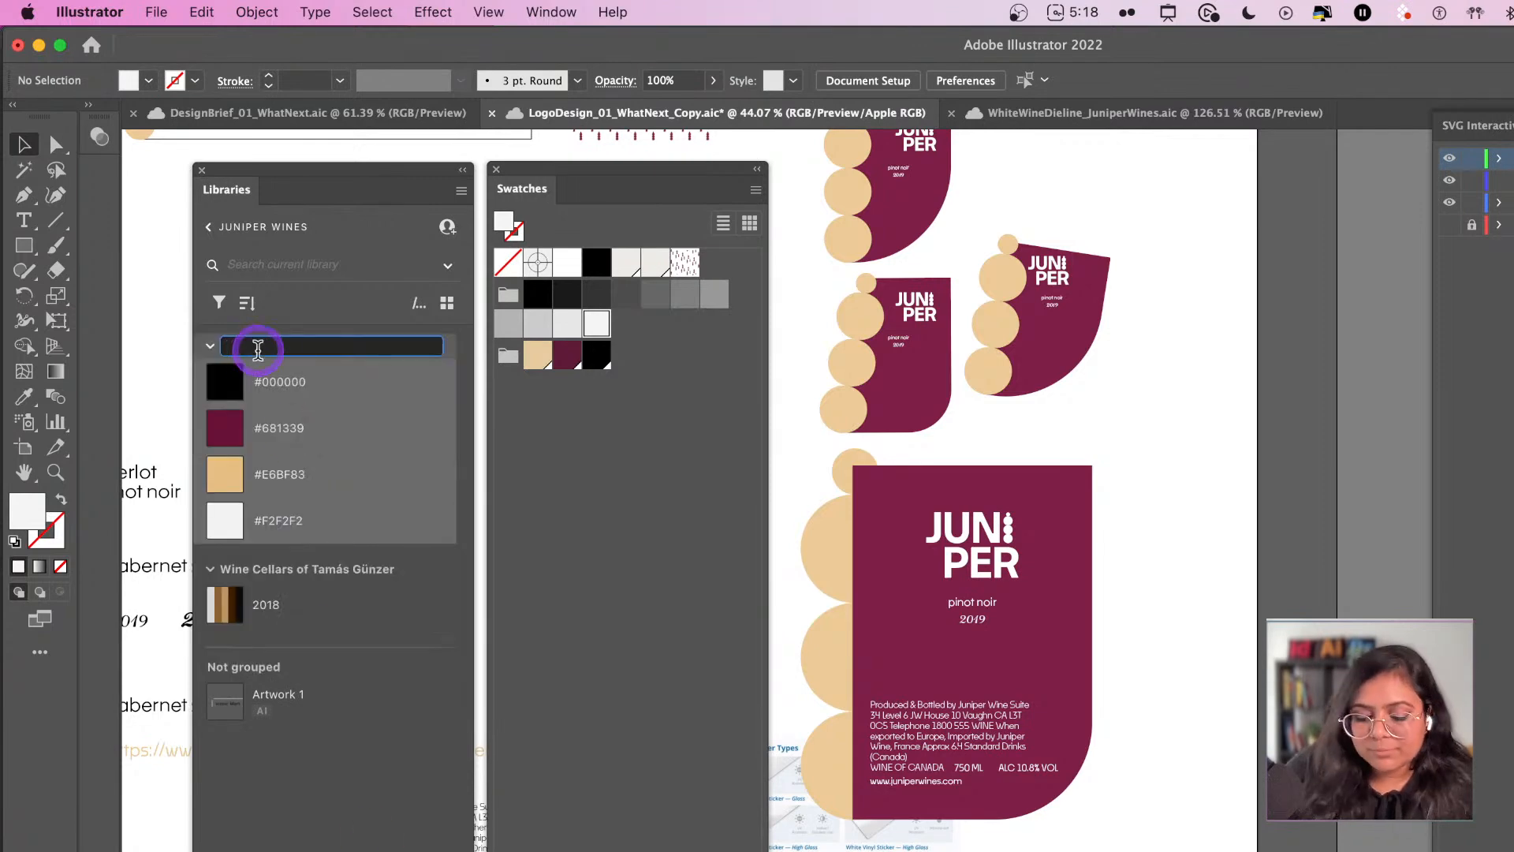
text(Primary Colo)
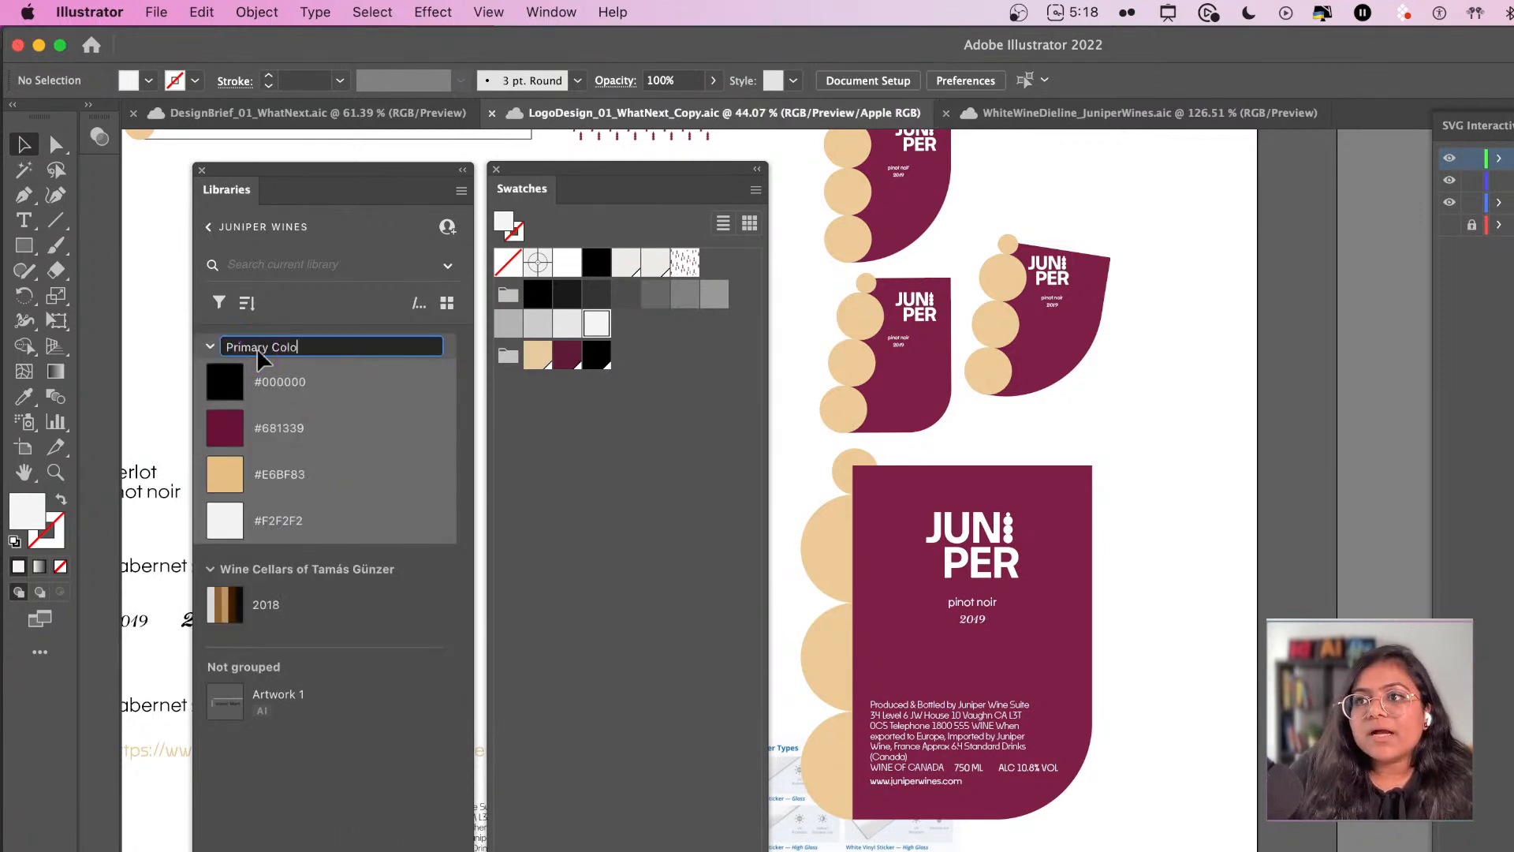
text(rs)
key(Return)
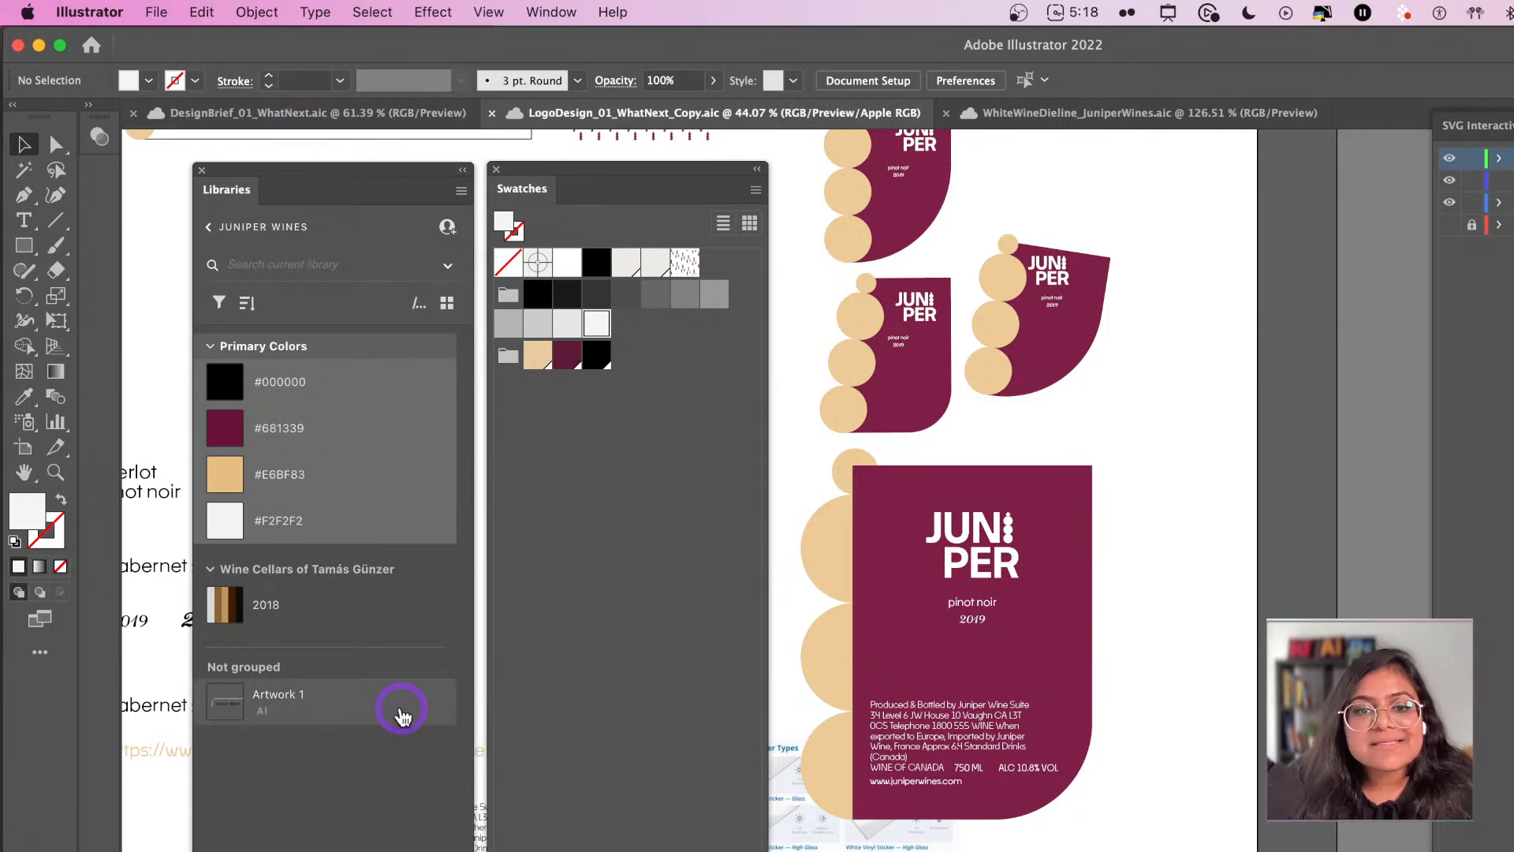
- Delete the group holding the 2018 colour theme and the ungrouped Artwork 1 from the Juniper Wines library
click(336, 820)
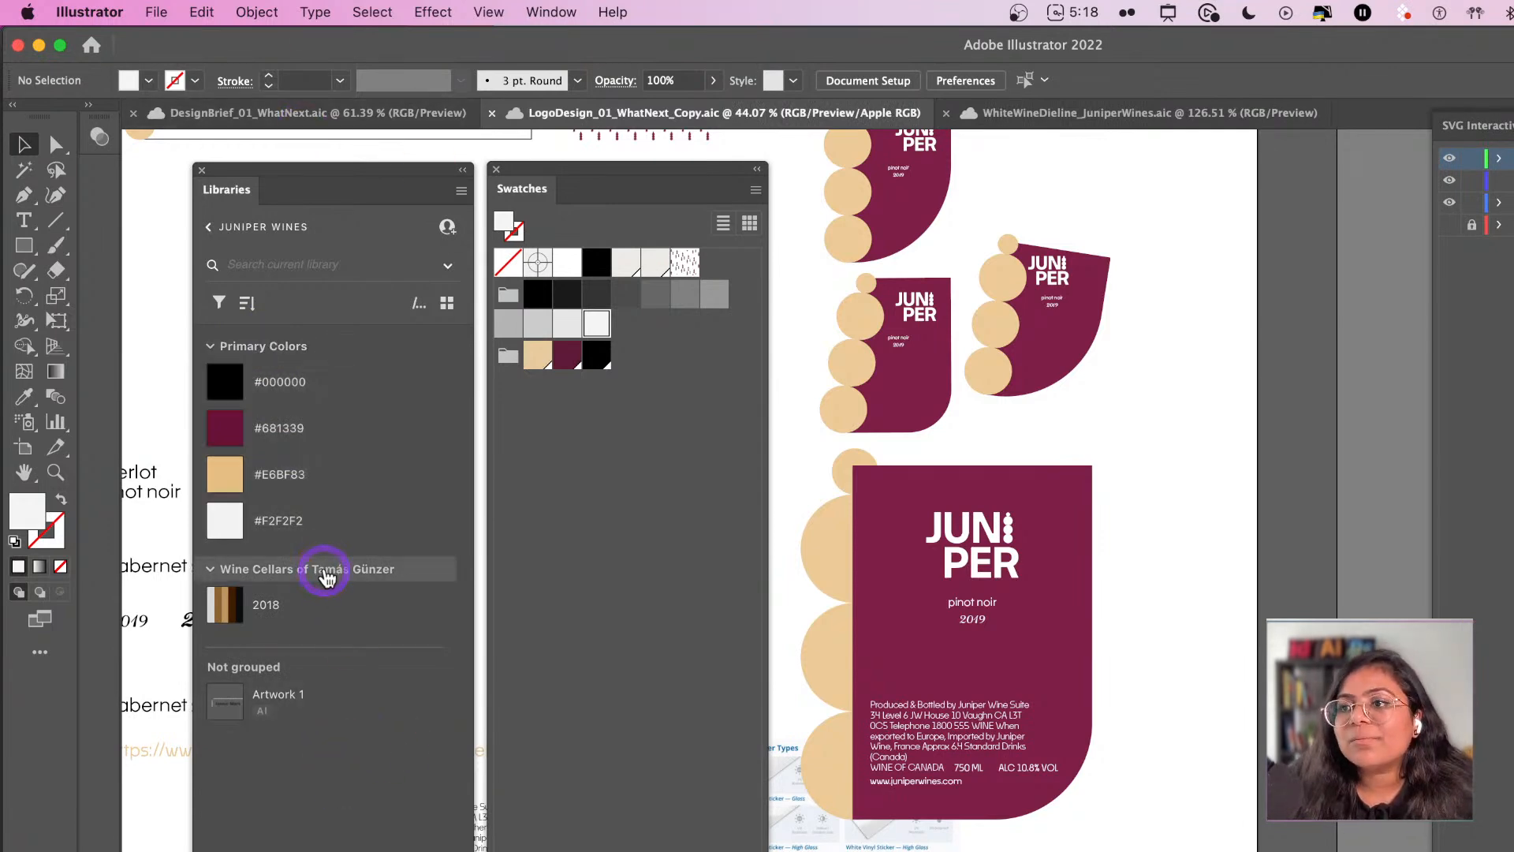
click(327, 571)
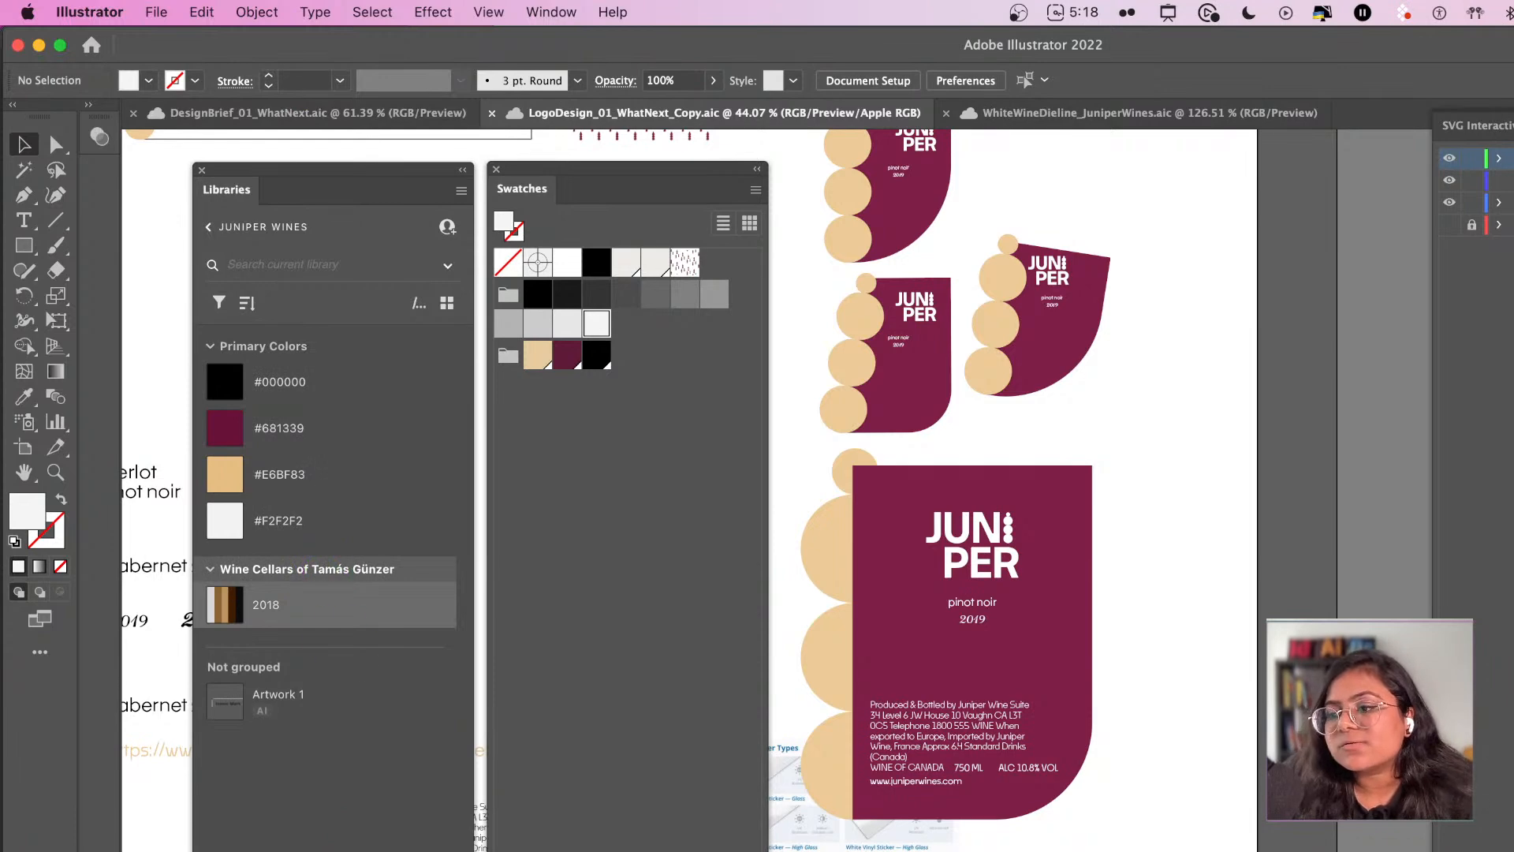
key(BackSpace)
click(420, 378)
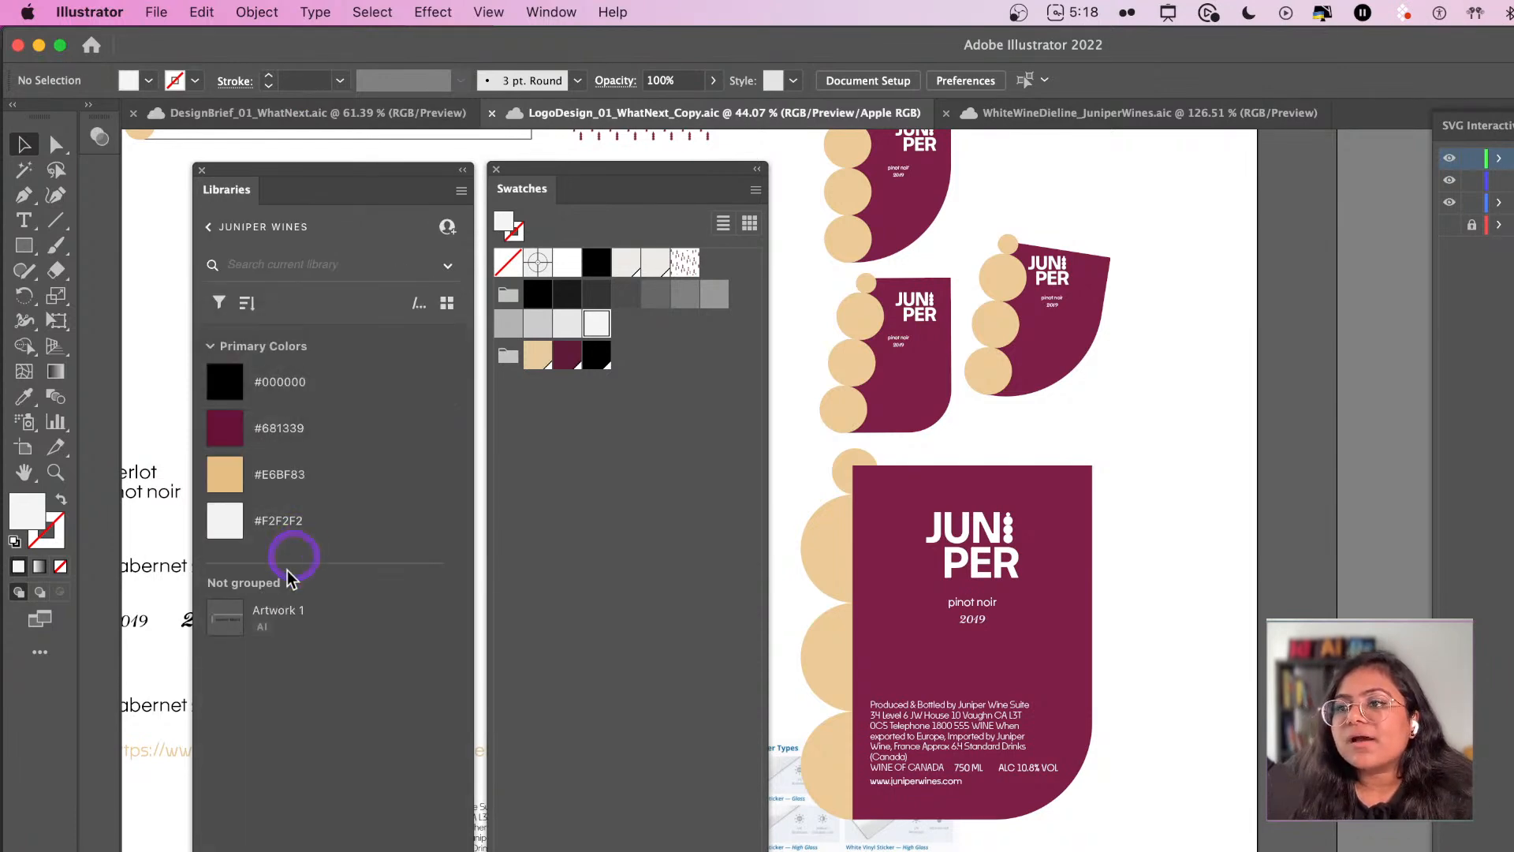
key(BackSpace)
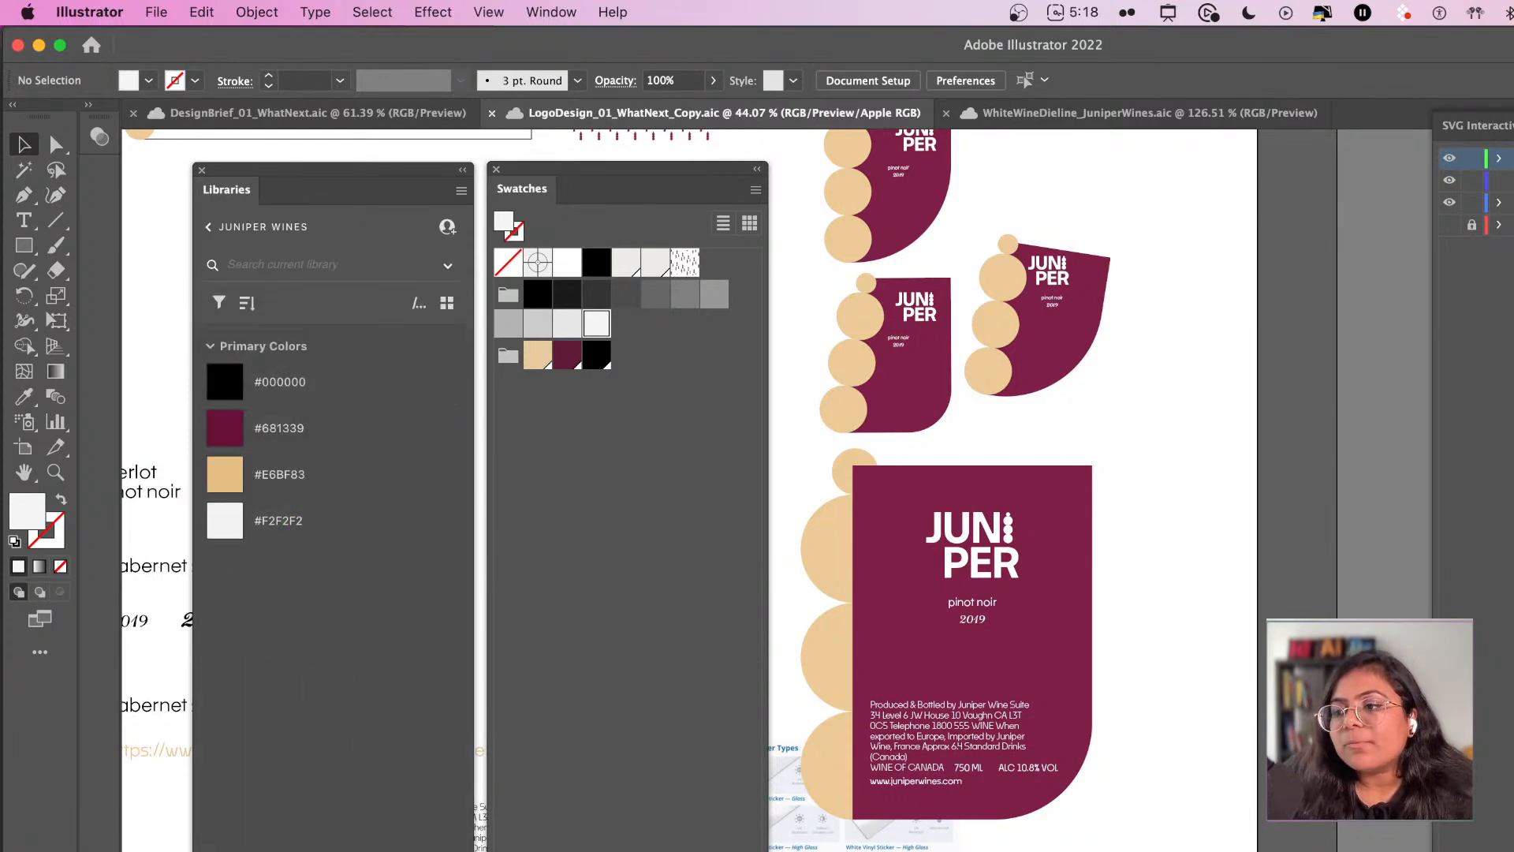
- Move the Swatches panel off the artwork and create a library group named "Logo Lockups"
drag(670, 168, 1437, 335)
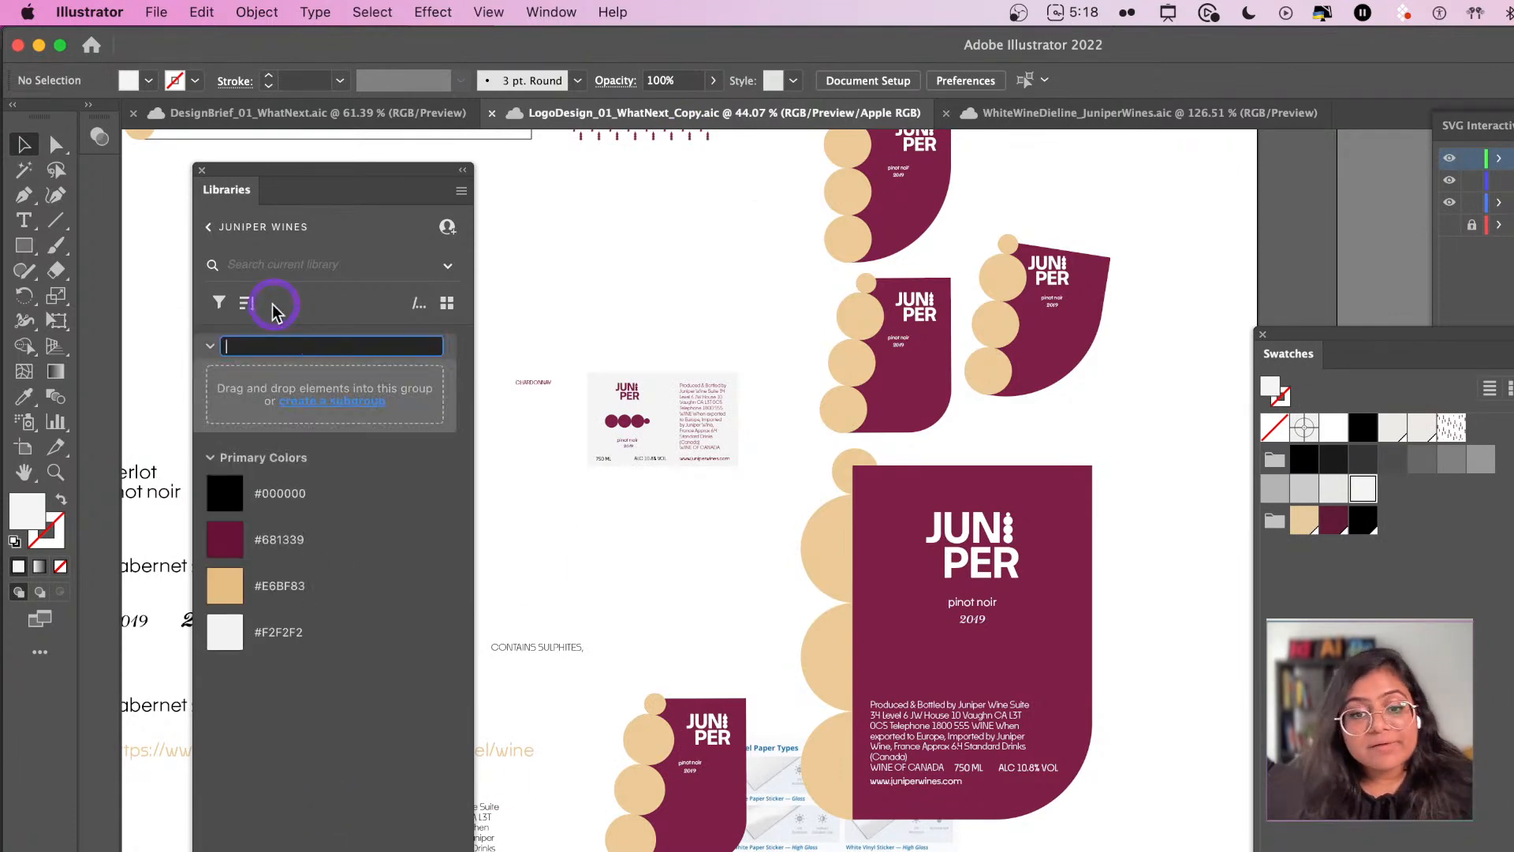
text(Logo Lockups)
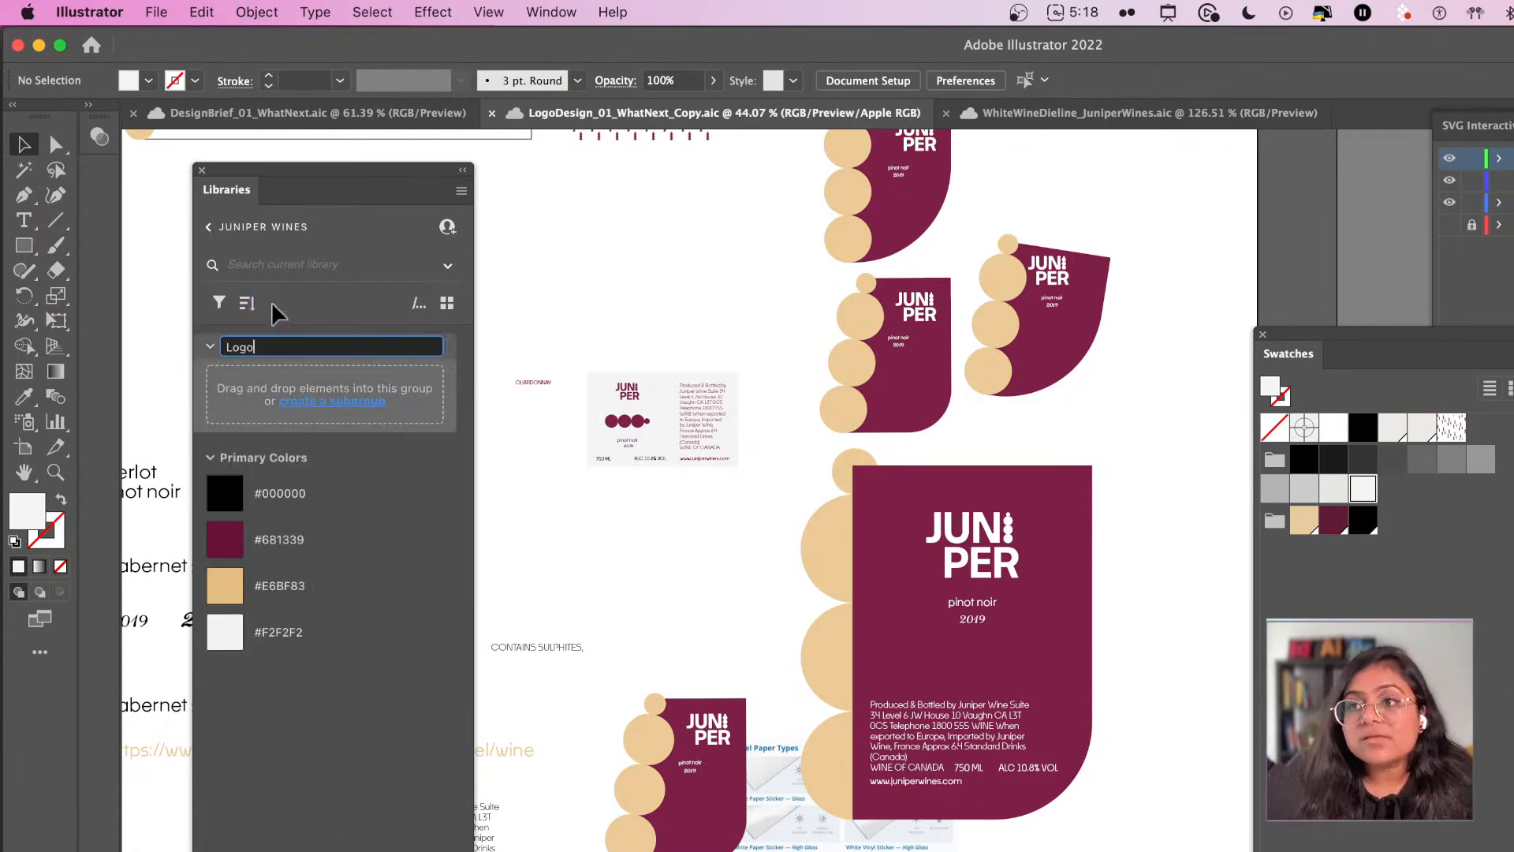
key(Return)
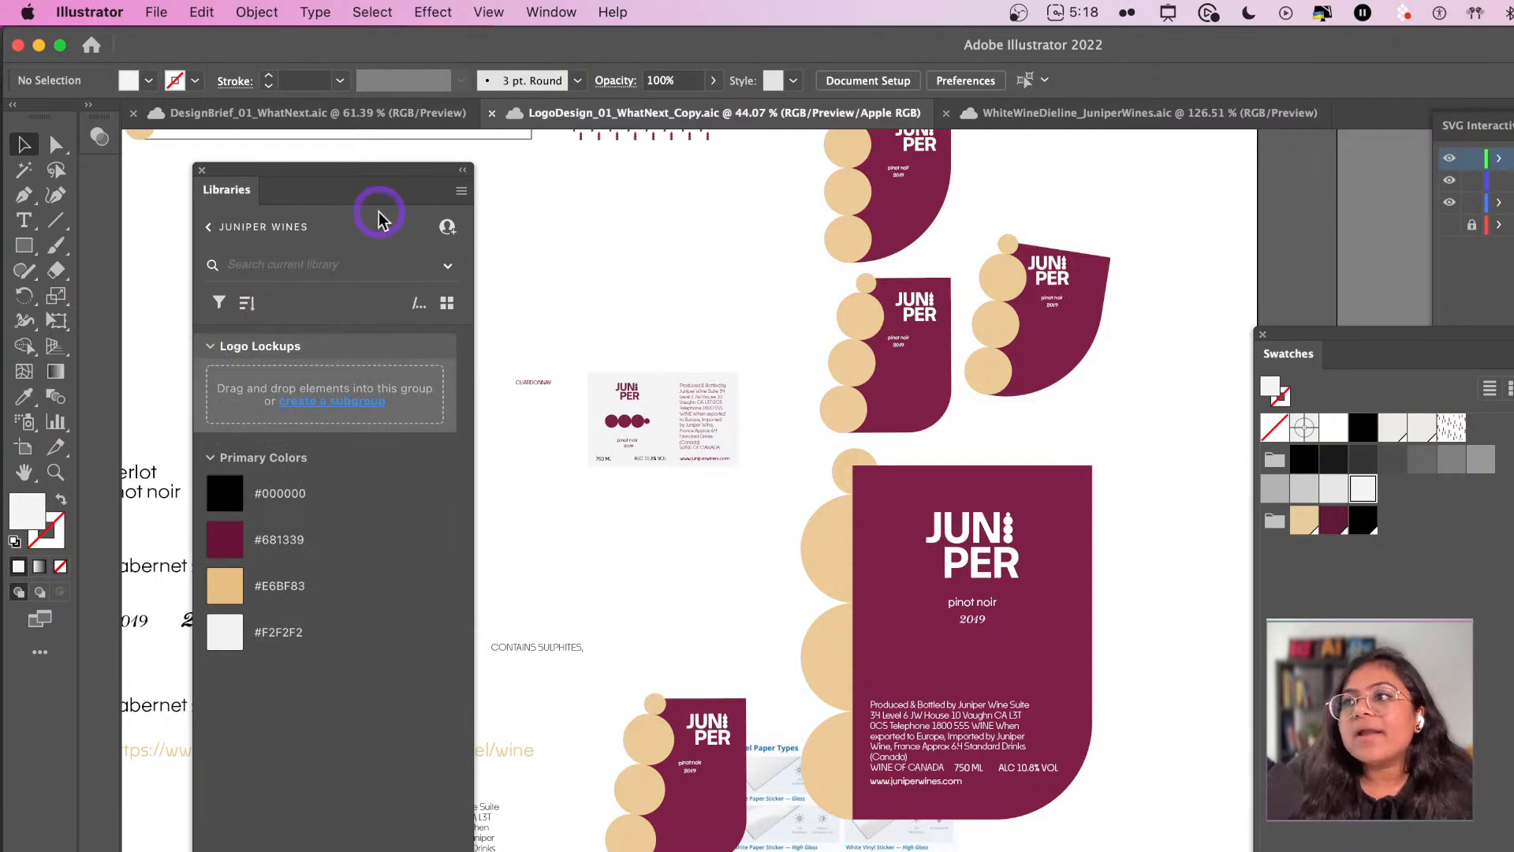
- Add the black horizontal JUNIPER wordmark from the white artboard to the Juniper Wines library, moving the Swatches panel out of the way
scroll(628, 408, up, 14)
scroll(629, 407, left, 10)
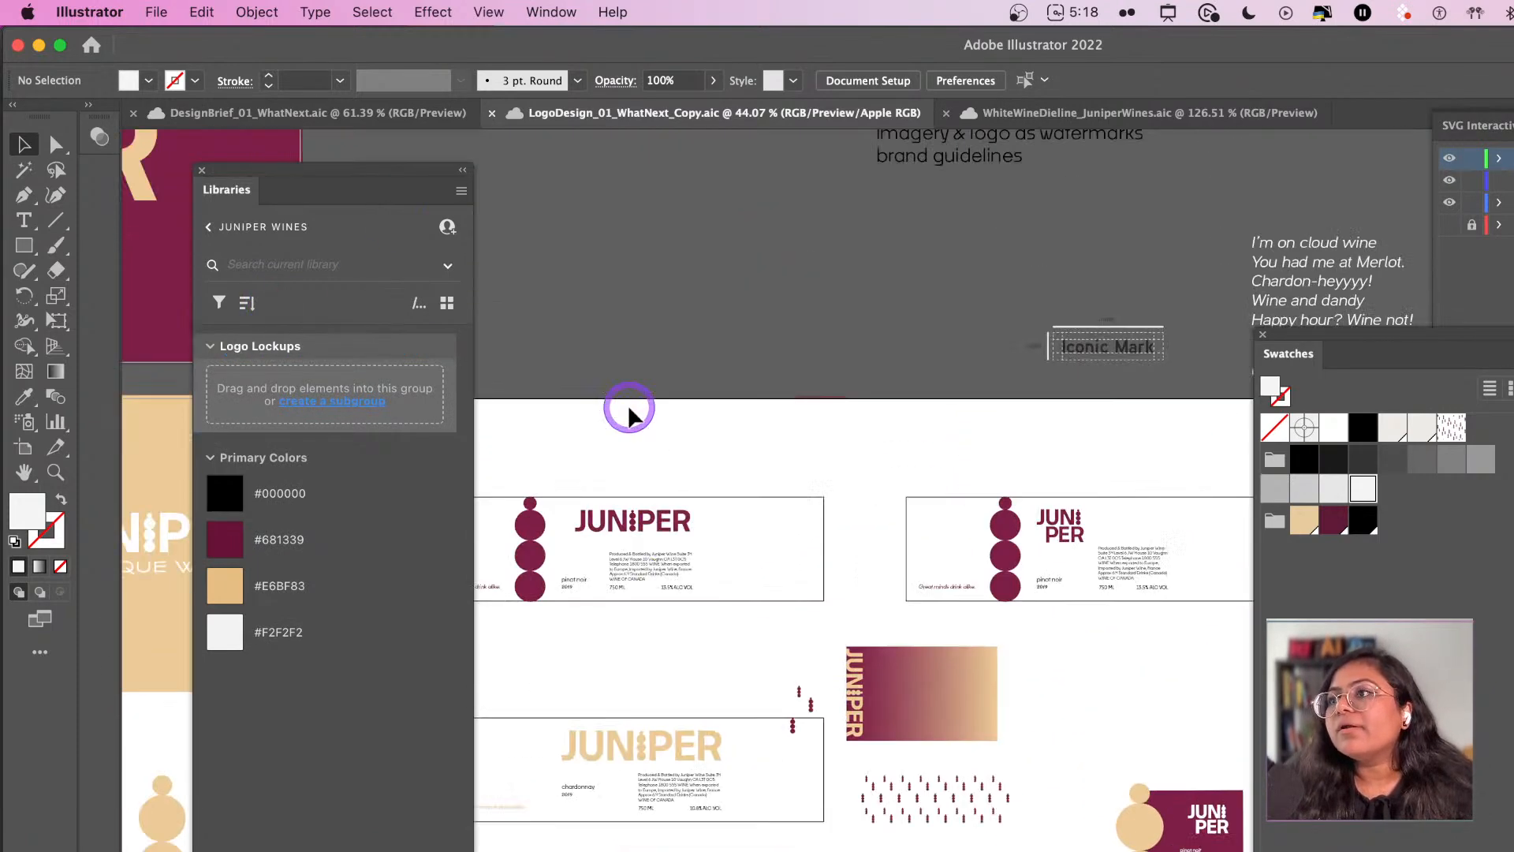
scroll(628, 408, up, 12)
scroll(629, 408, left, 8)
scroll(628, 407, down, 5)
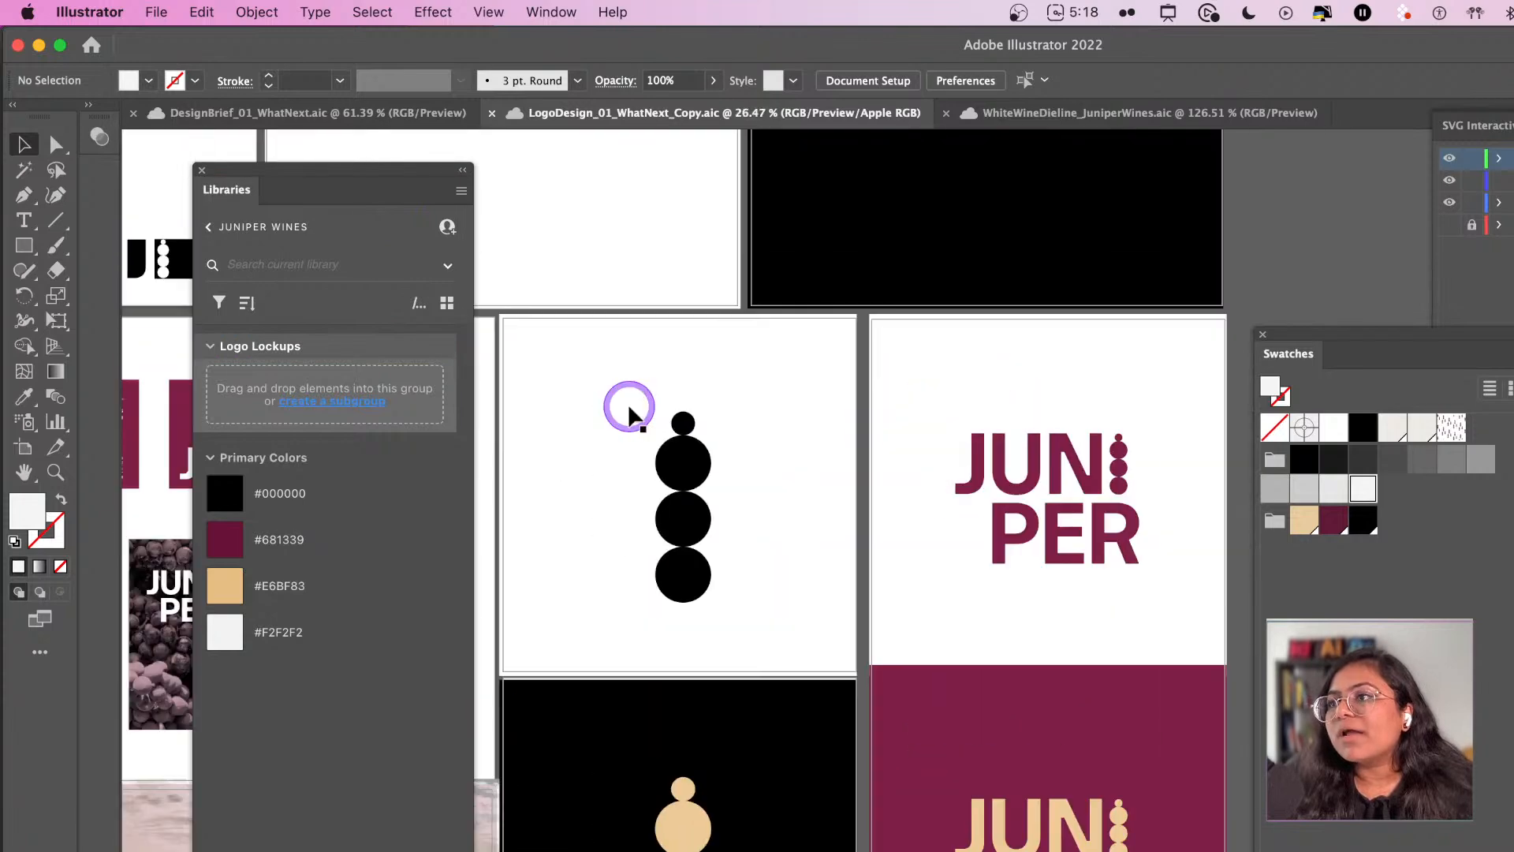
scroll(628, 408, up, 10)
scroll(645, 433, left, 4)
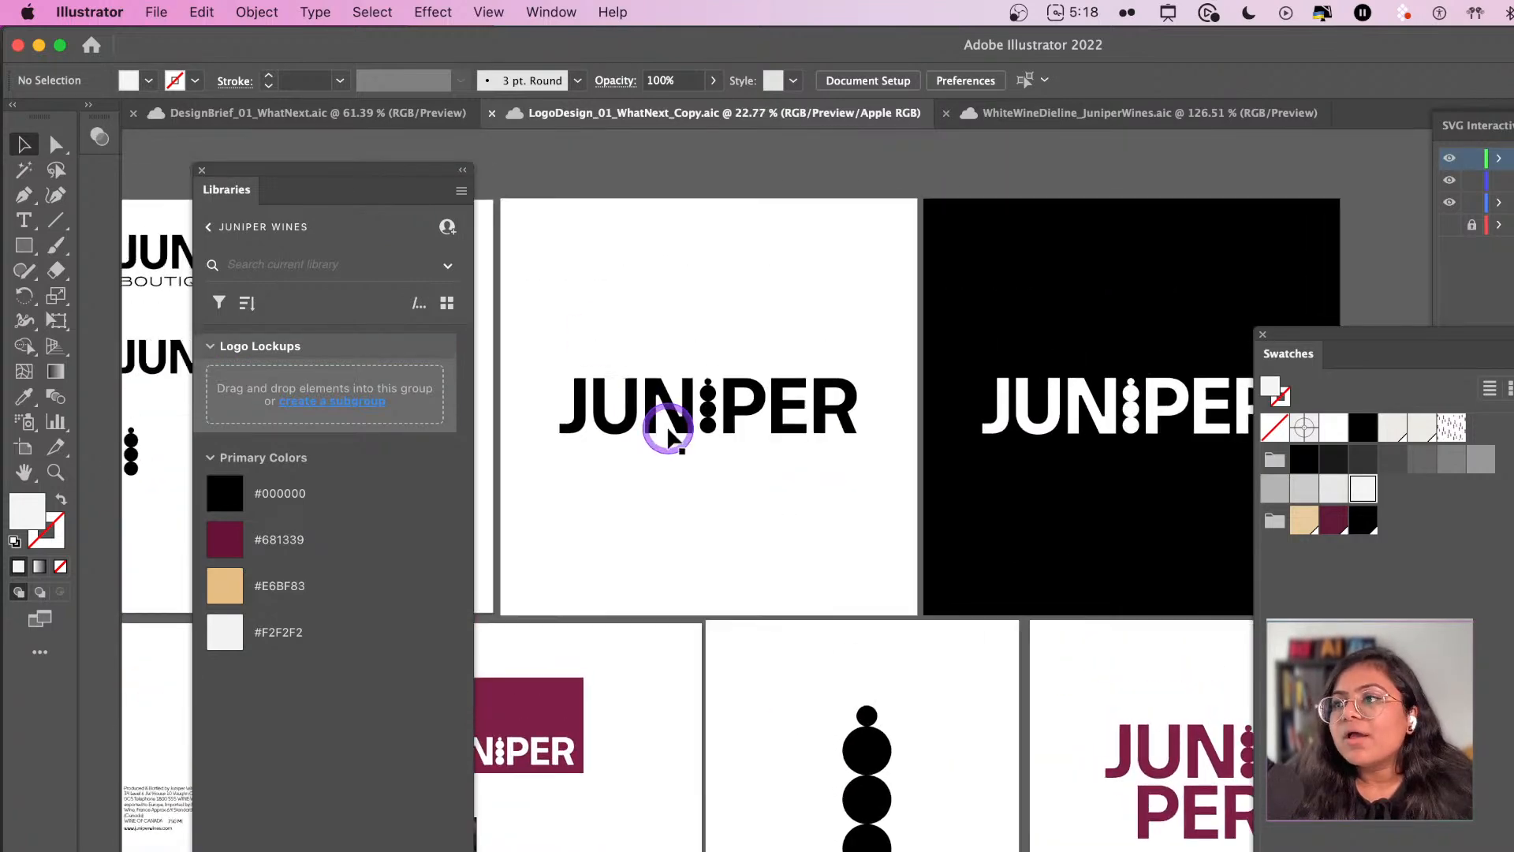
drag(1279, 361, 1412, 323)
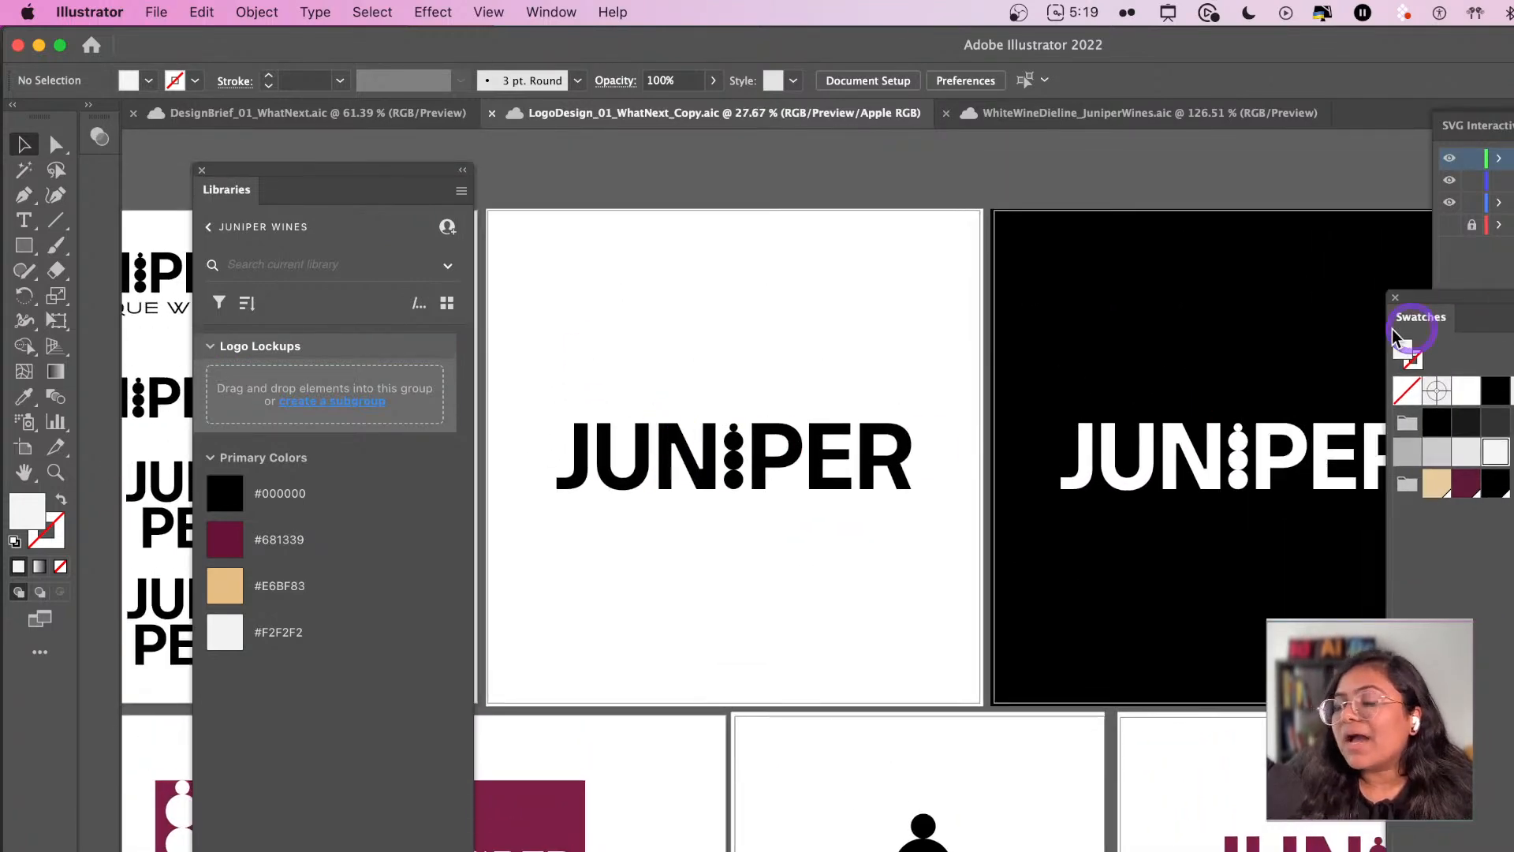
click(727, 451)
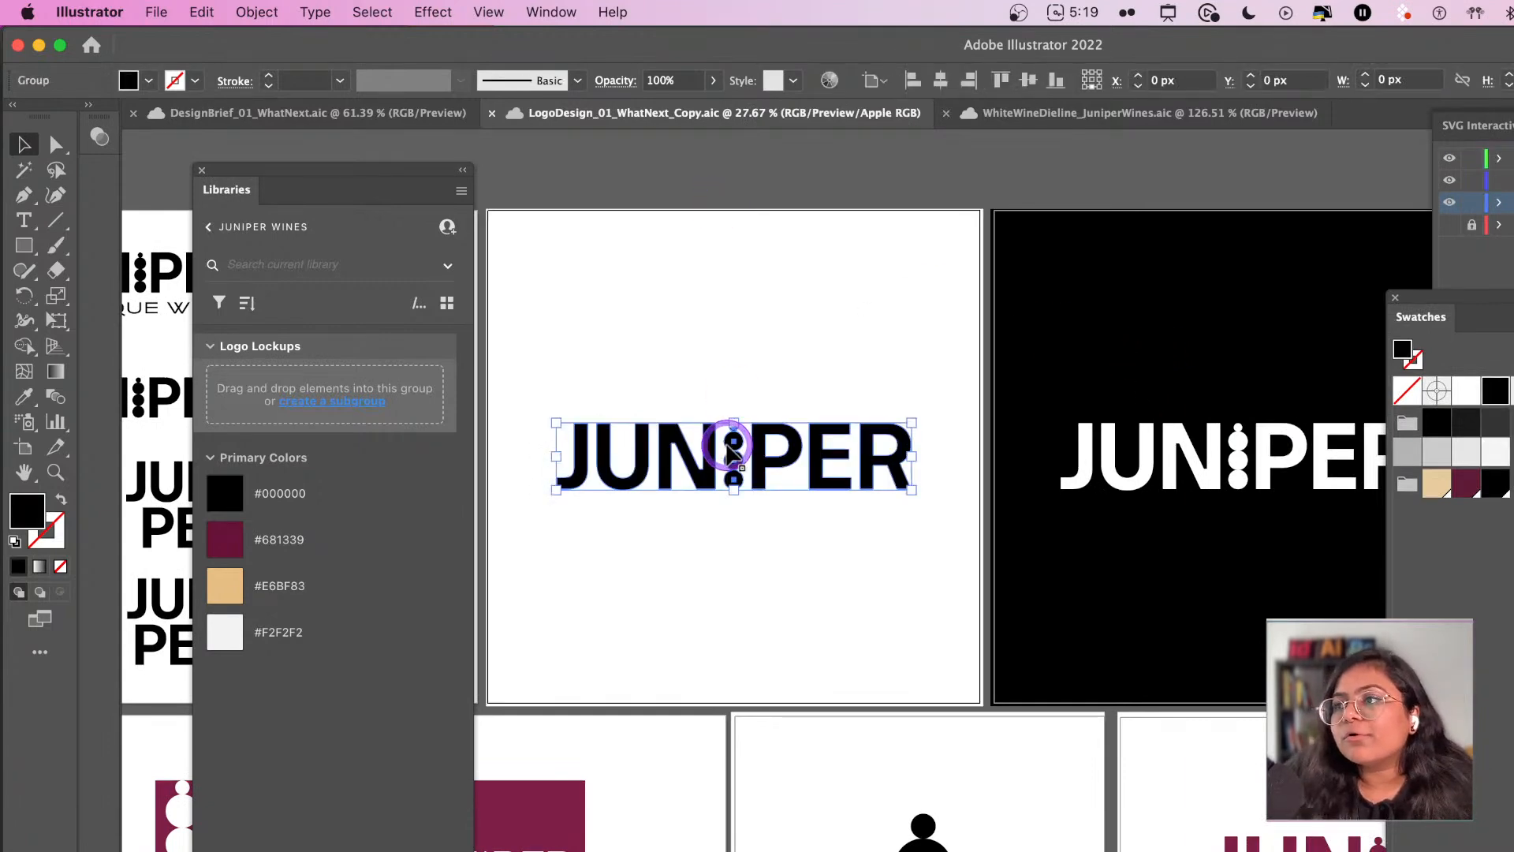
drag(686, 465, 304, 773)
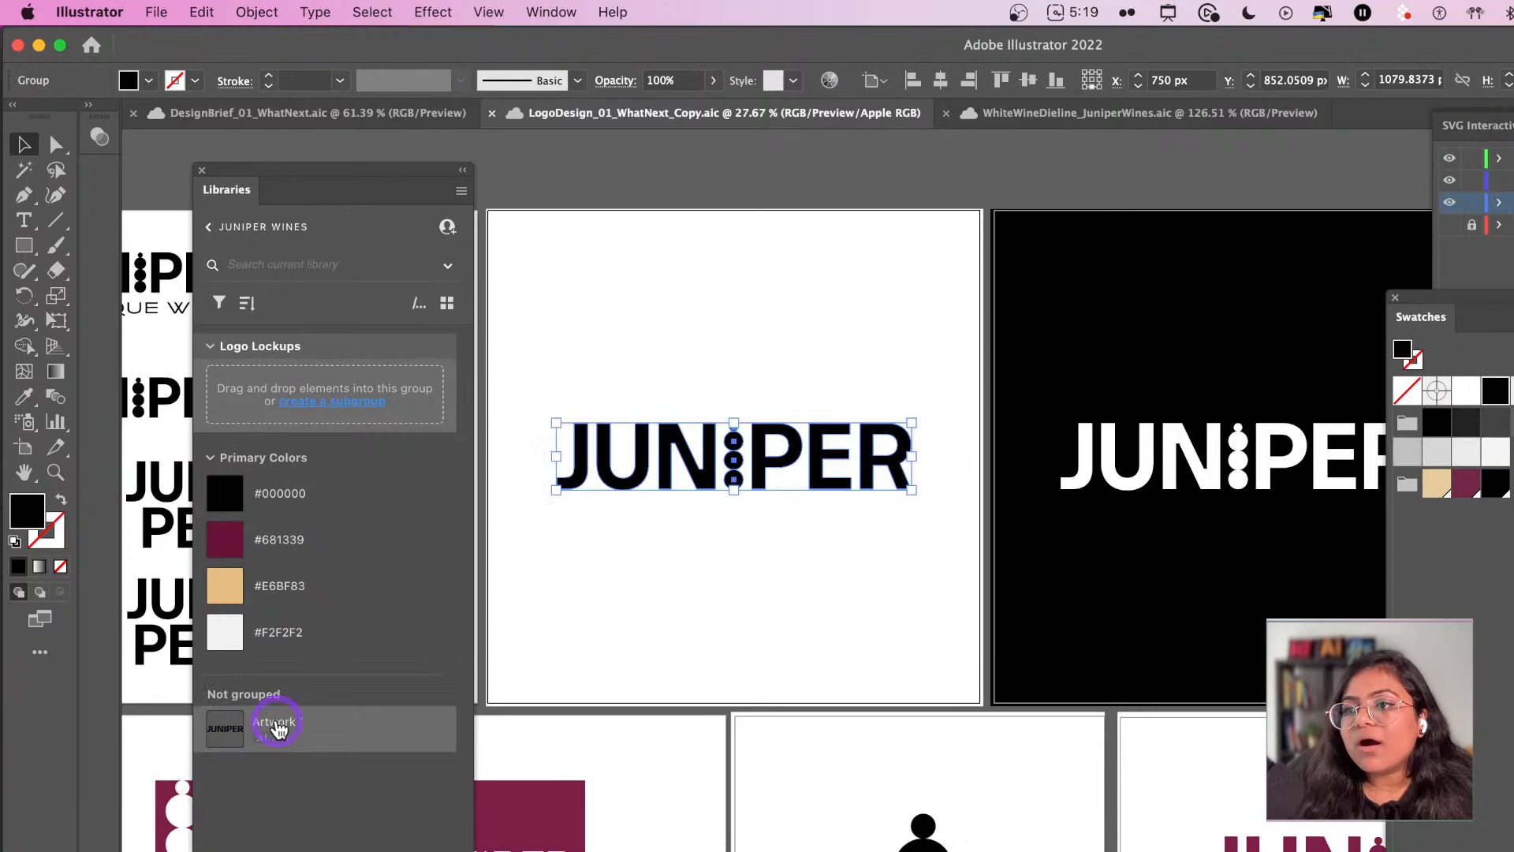
- Rename the new black wordmark in the library as "Juniper BlackOnWhite"
double_click(276, 723)
text(Juniper)
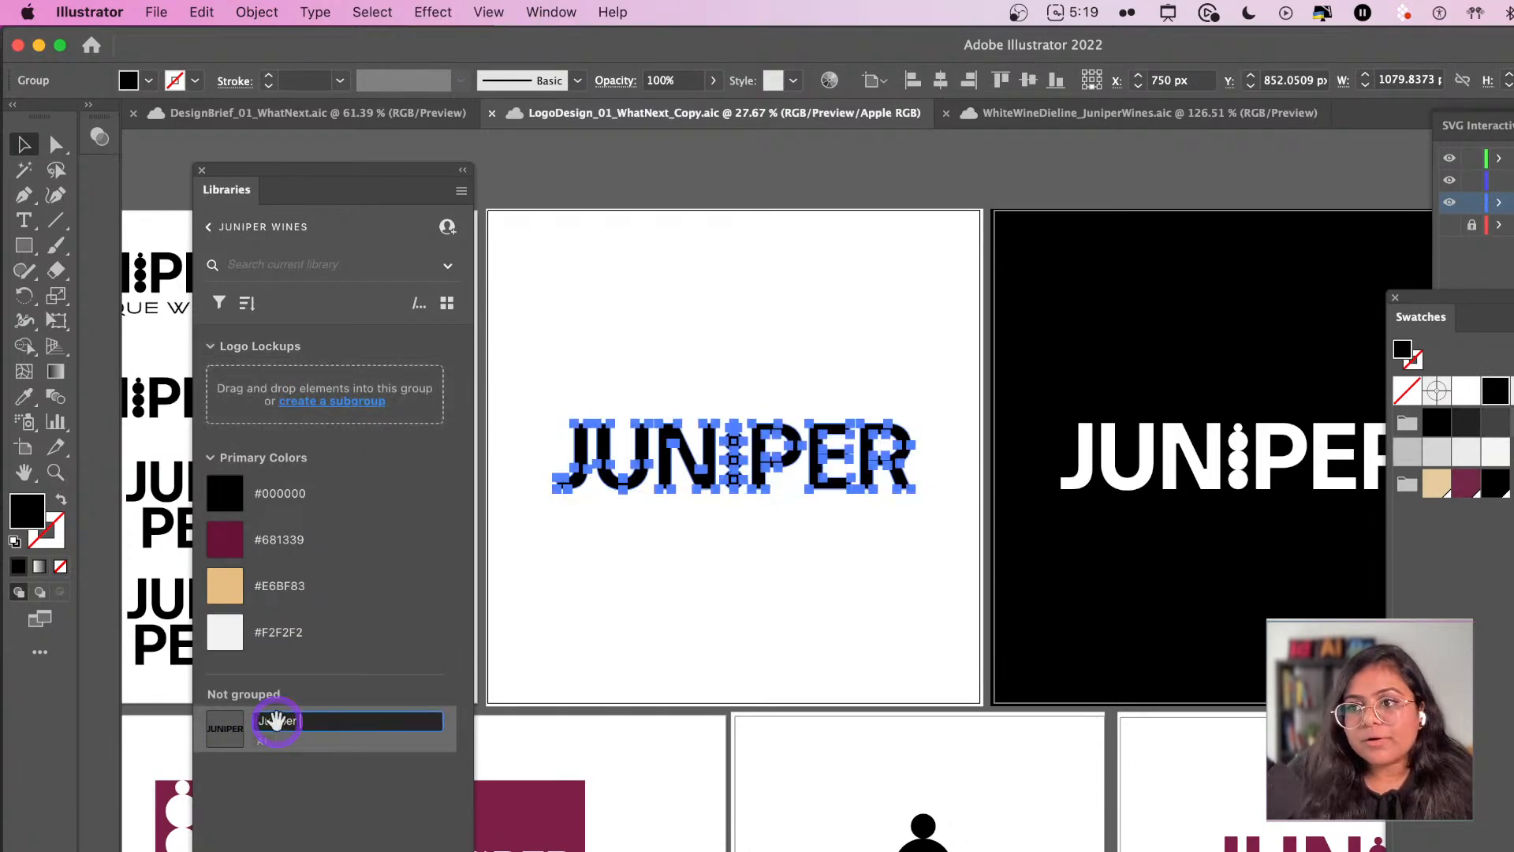
text( BlackOnWhite)
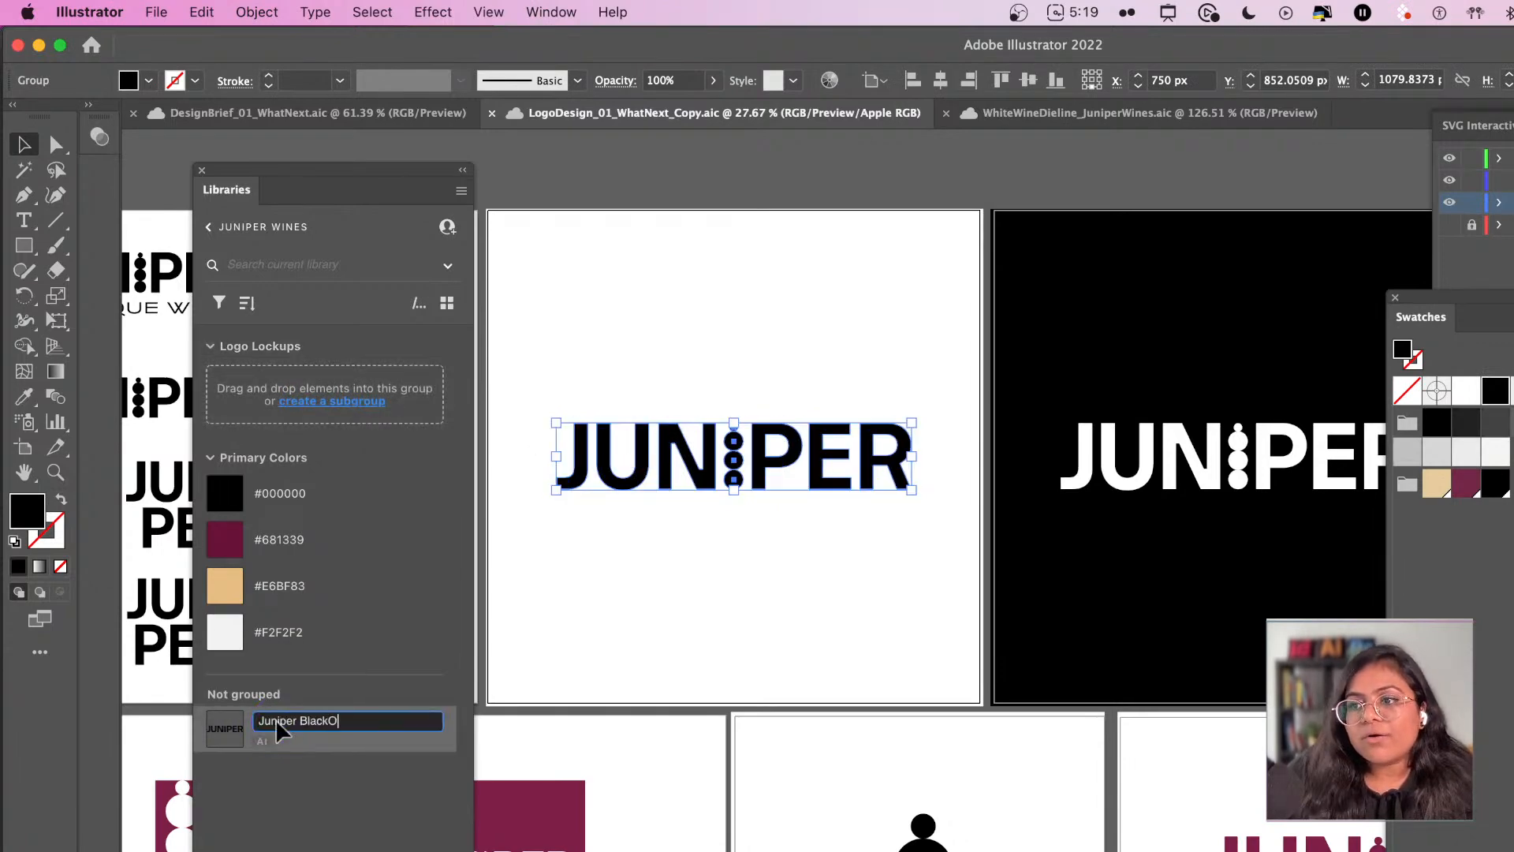
key(Return)
- Add the white horizontal JUNIPER wordmark from the black artboard to the library and name it "JuniperWhiteOnBlack"
drag(1200, 466, 300, 784)
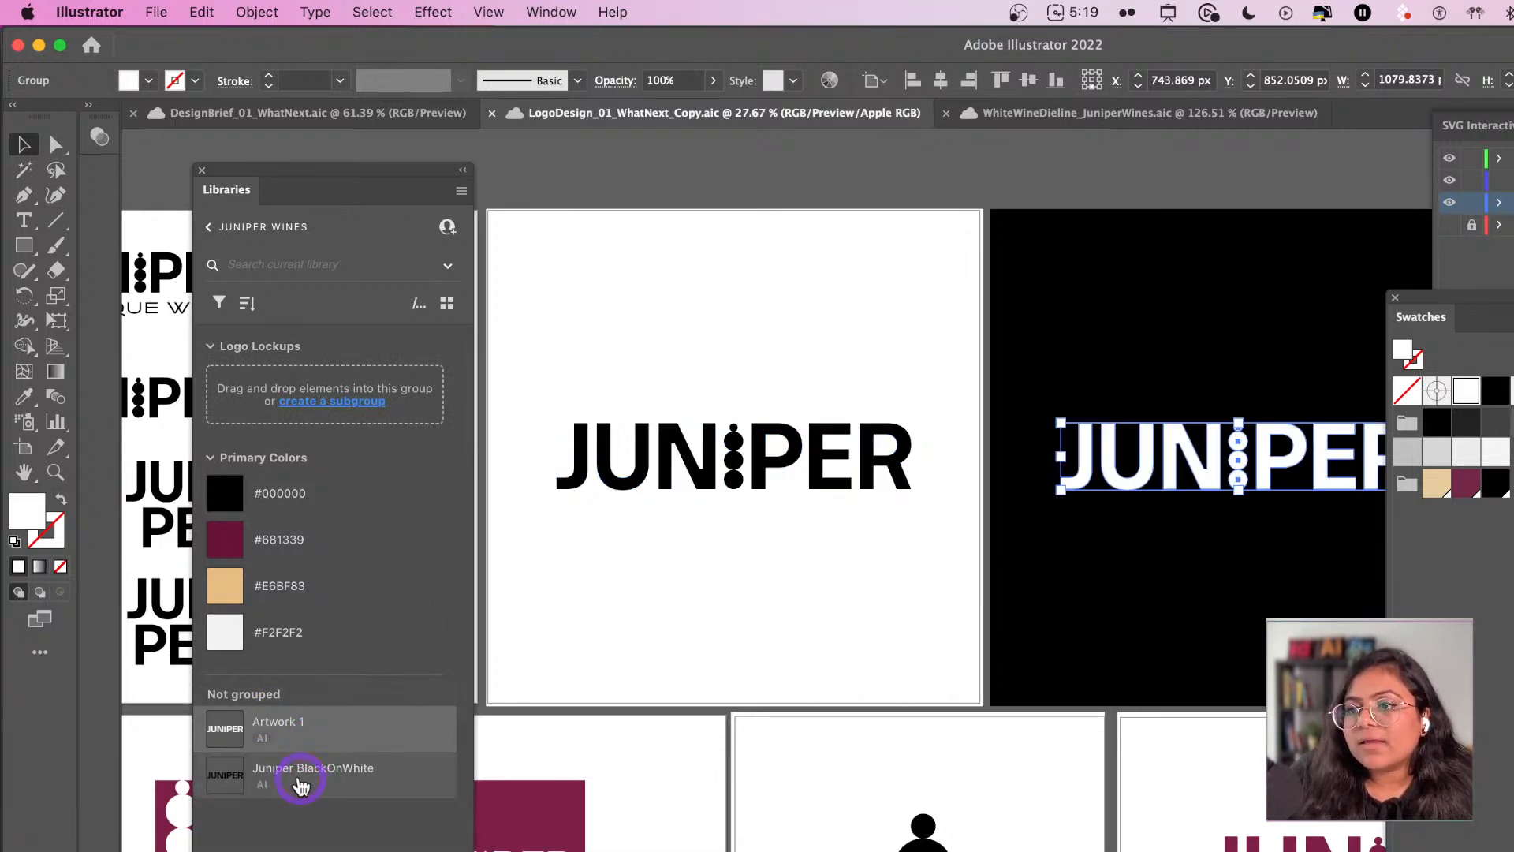
double_click(288, 723)
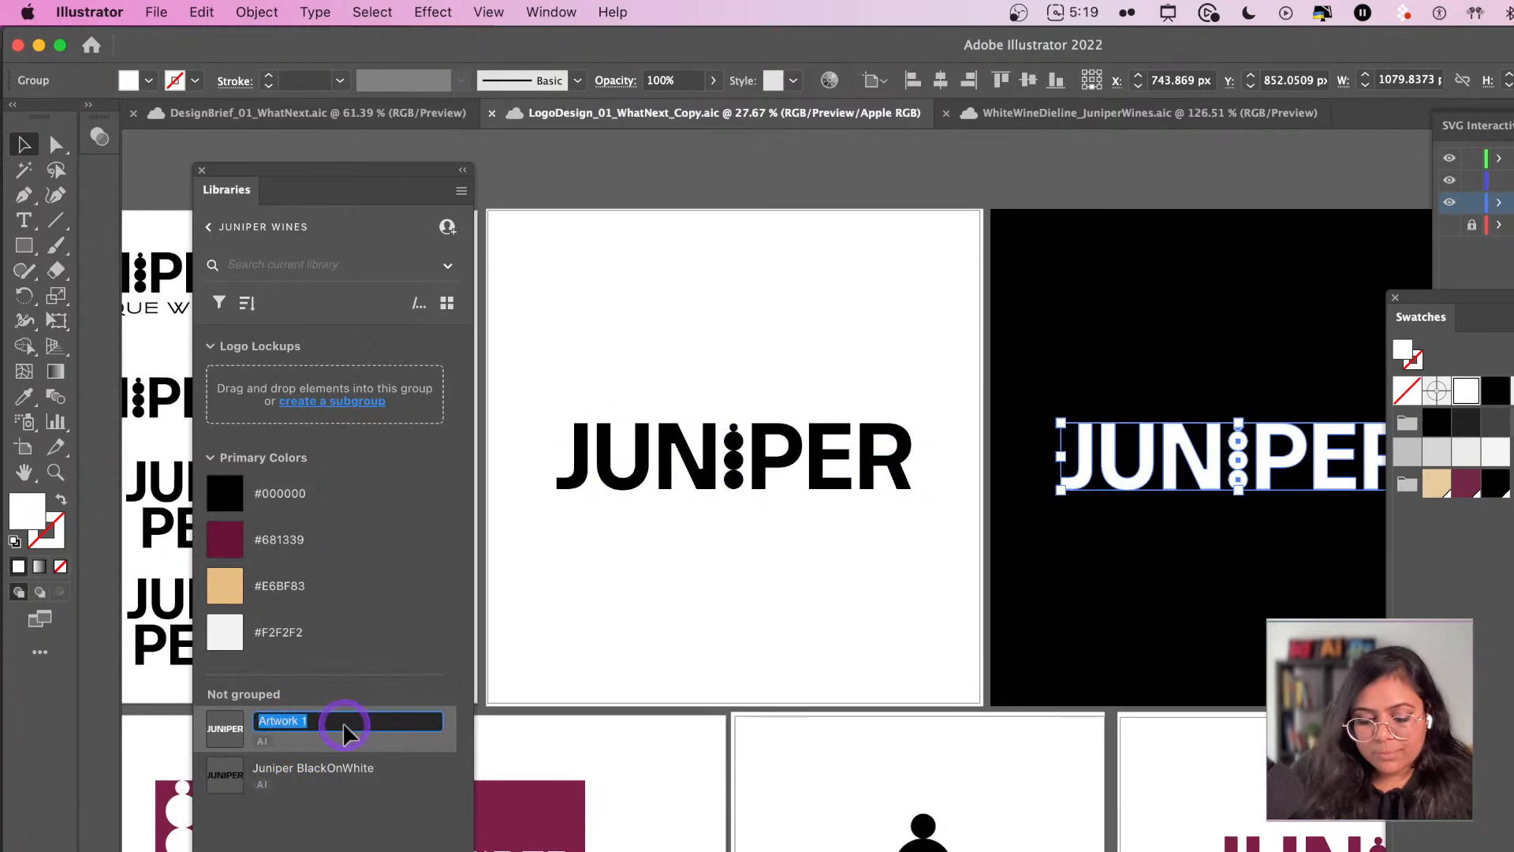
text(JuniperWhiteOn)
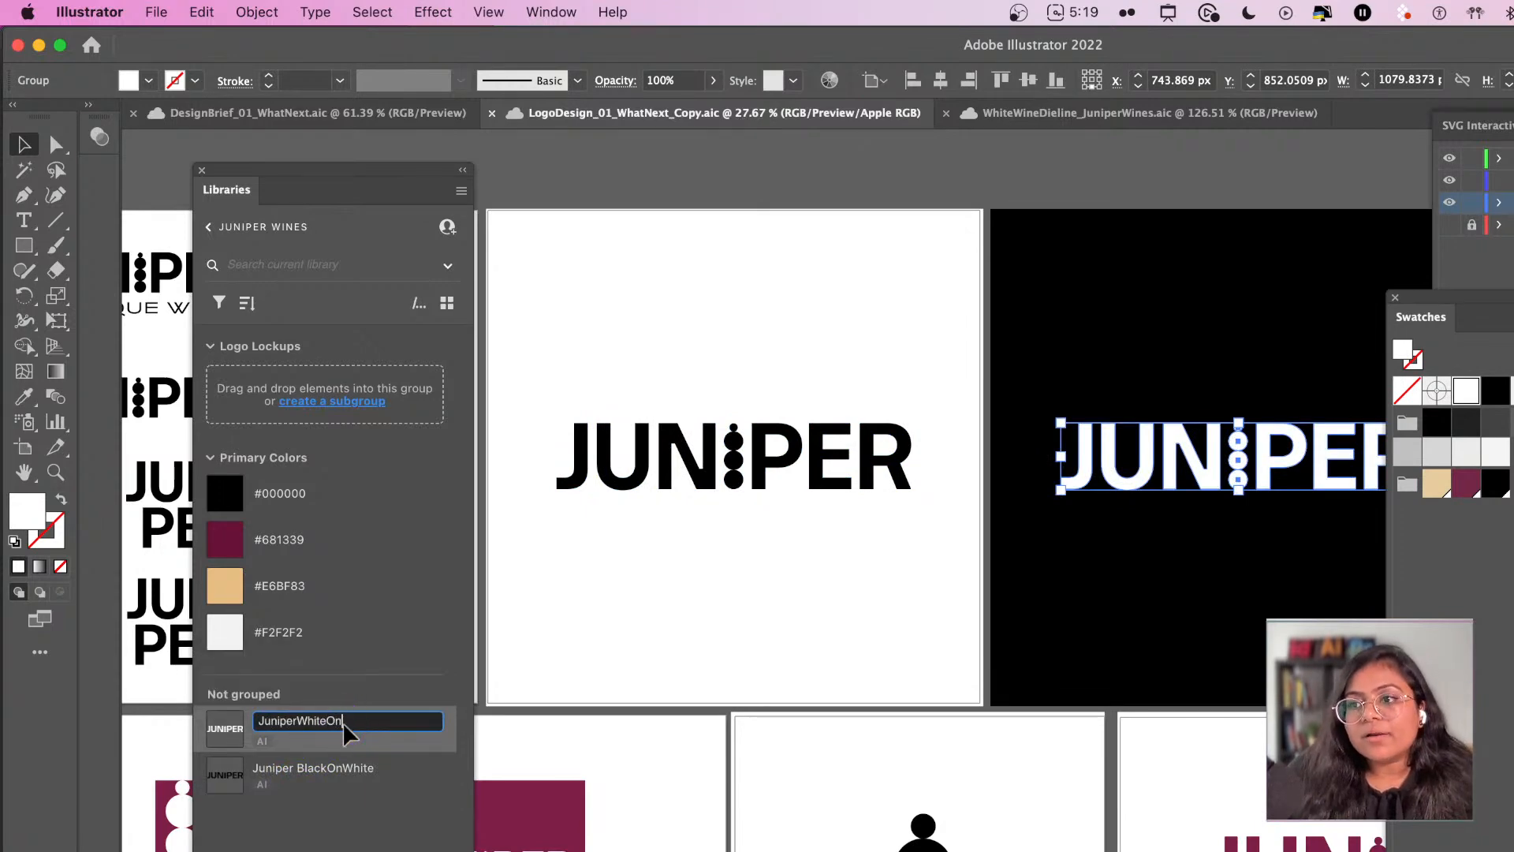
text(Black)
key(Return)
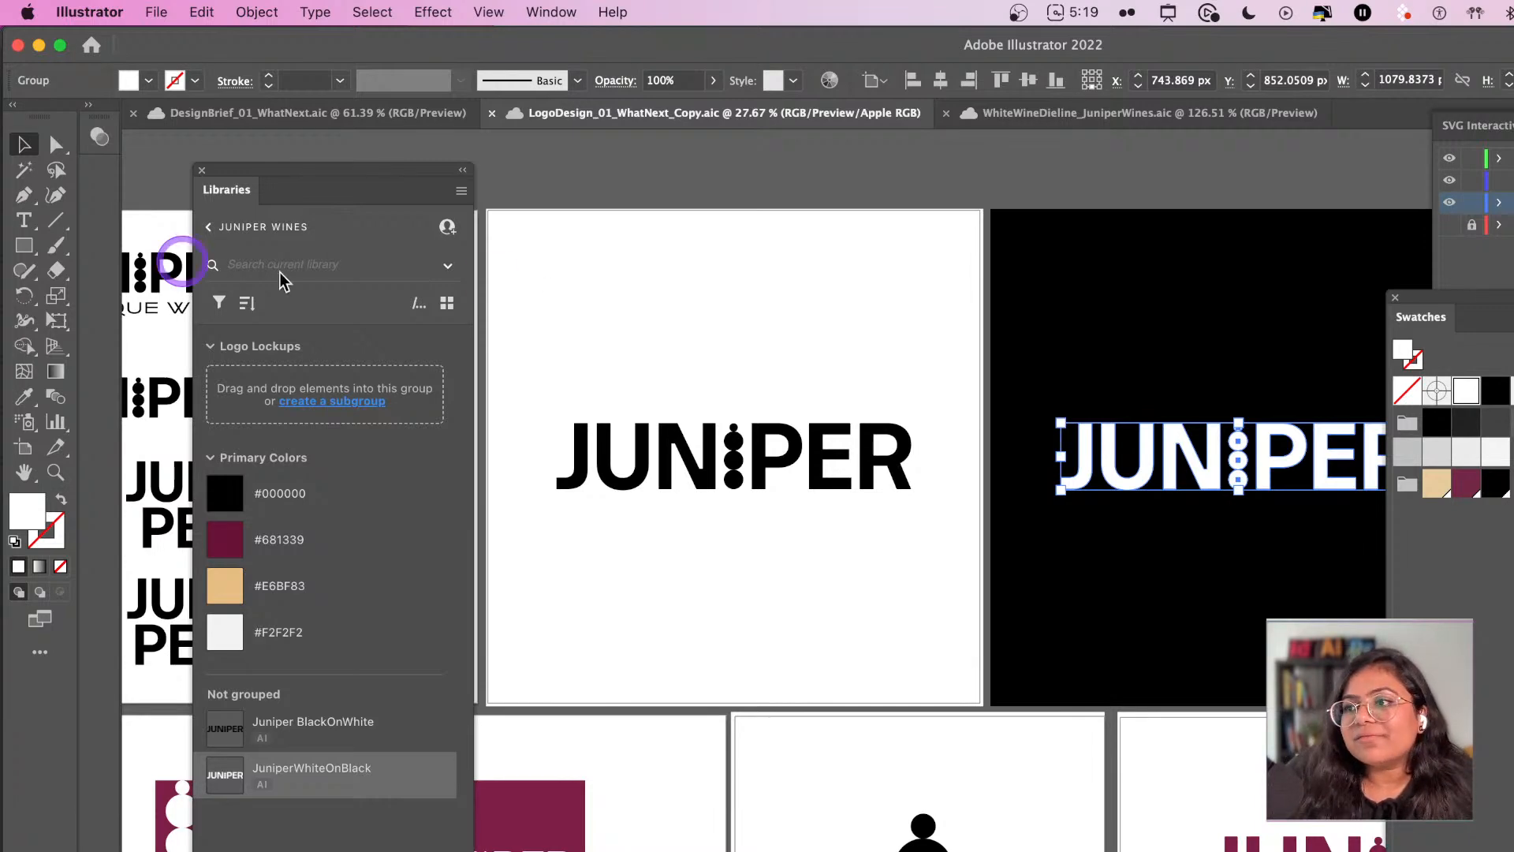
- Shift the Libraries panel aside and add the black and the beige stacked-circle marks to the library
drag(440, 172, 395, 129)
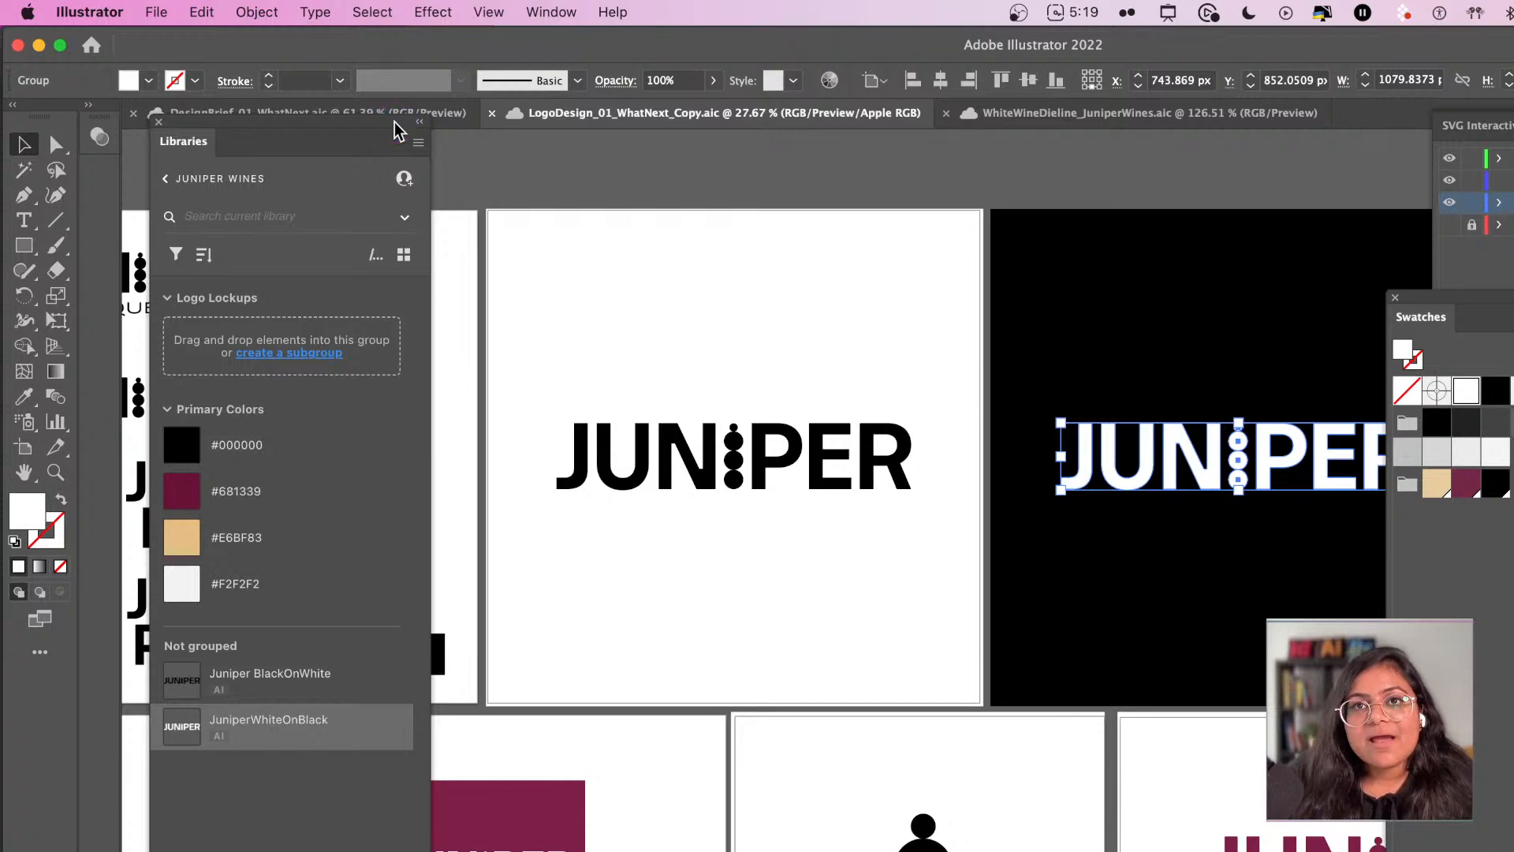
scroll(914, 808, down, 2)
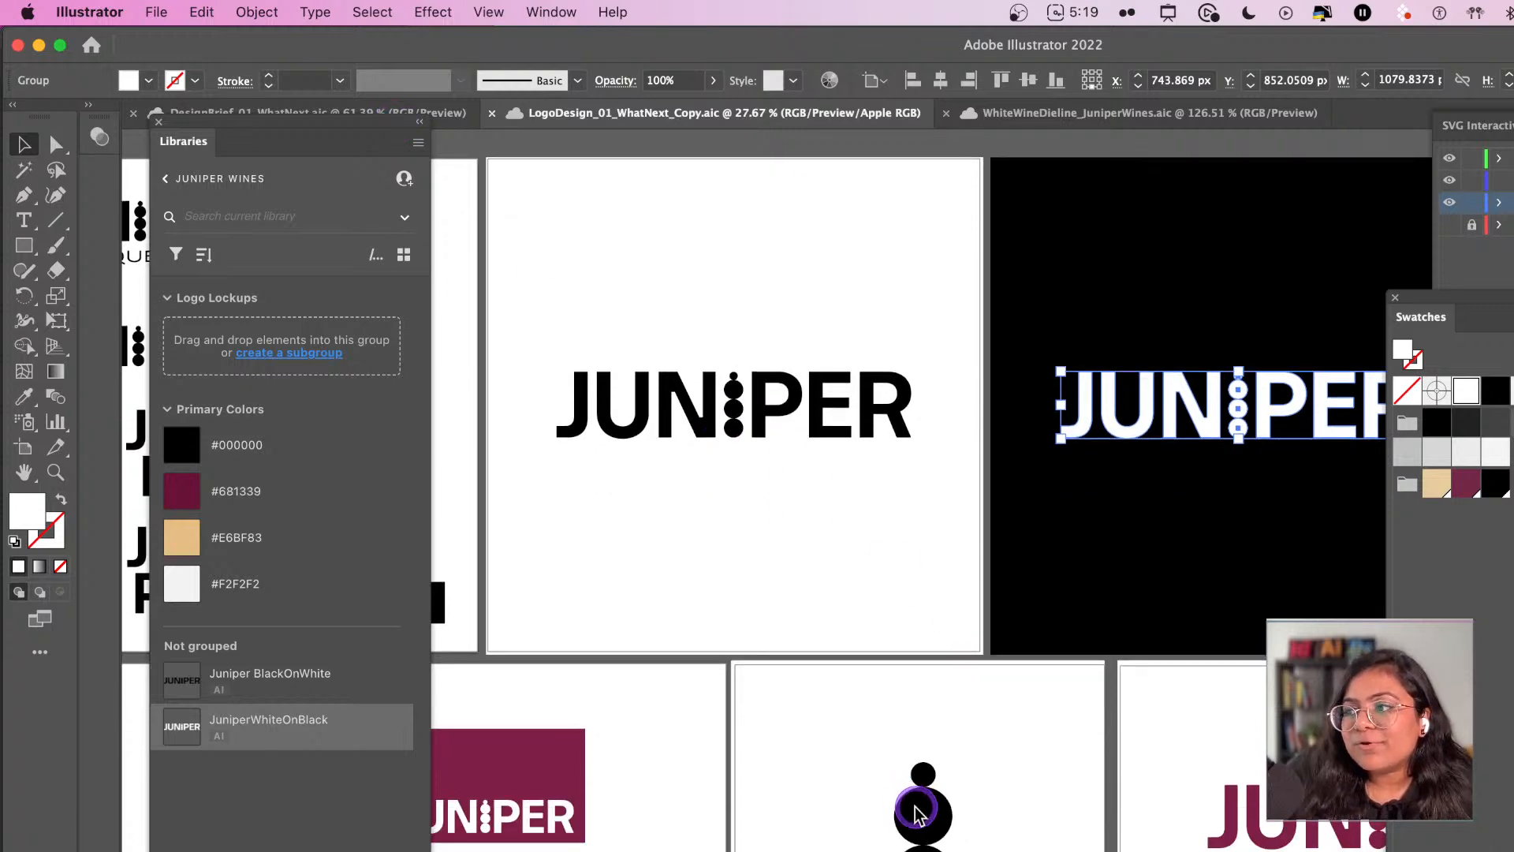
click(915, 813)
scroll(915, 809, down, 8)
scroll(913, 804, right, 8)
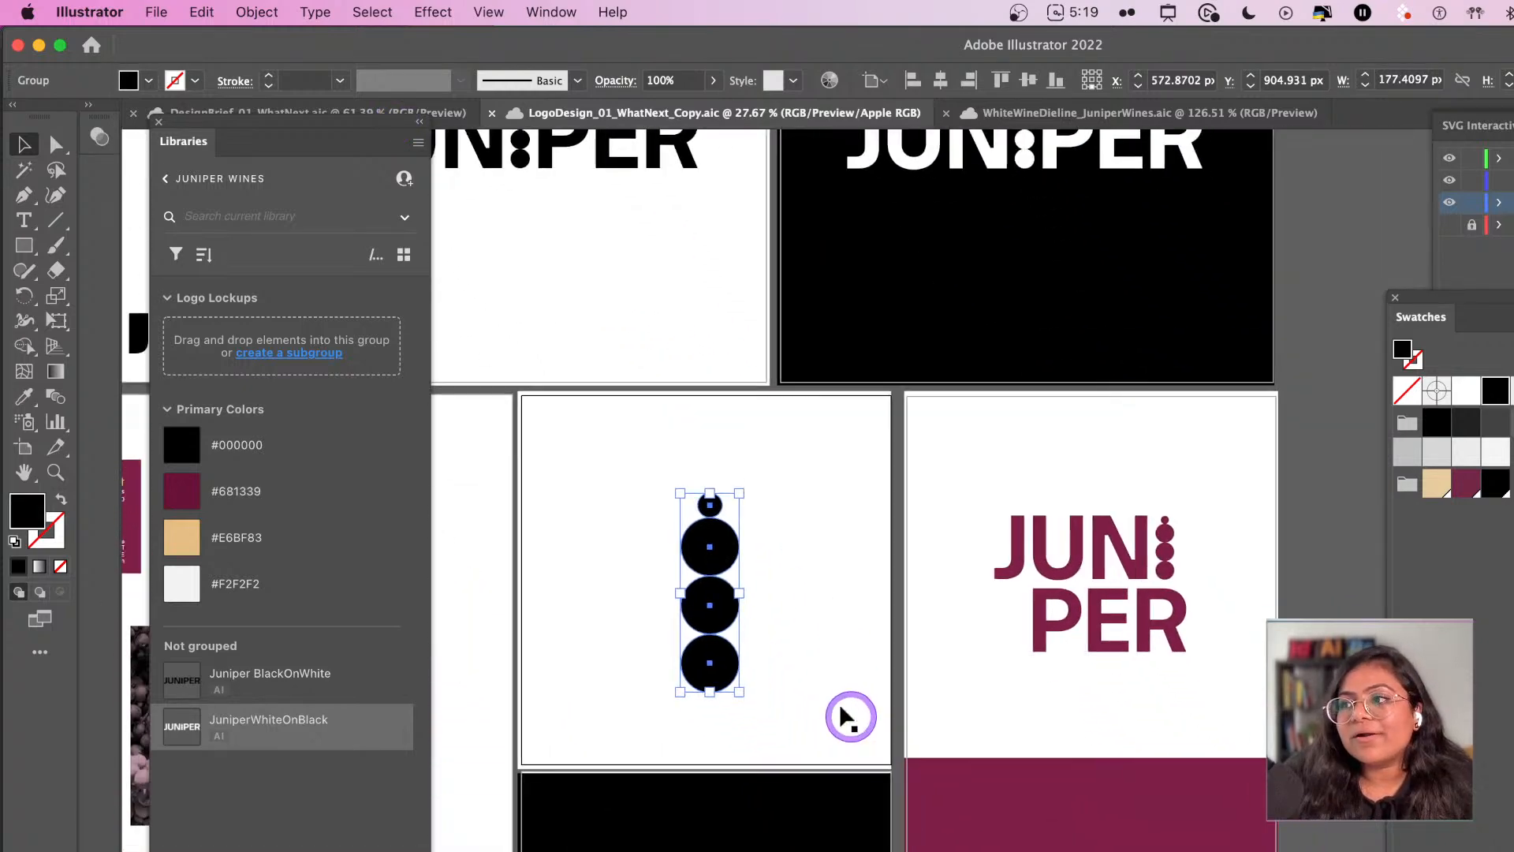
drag(726, 530, 311, 778)
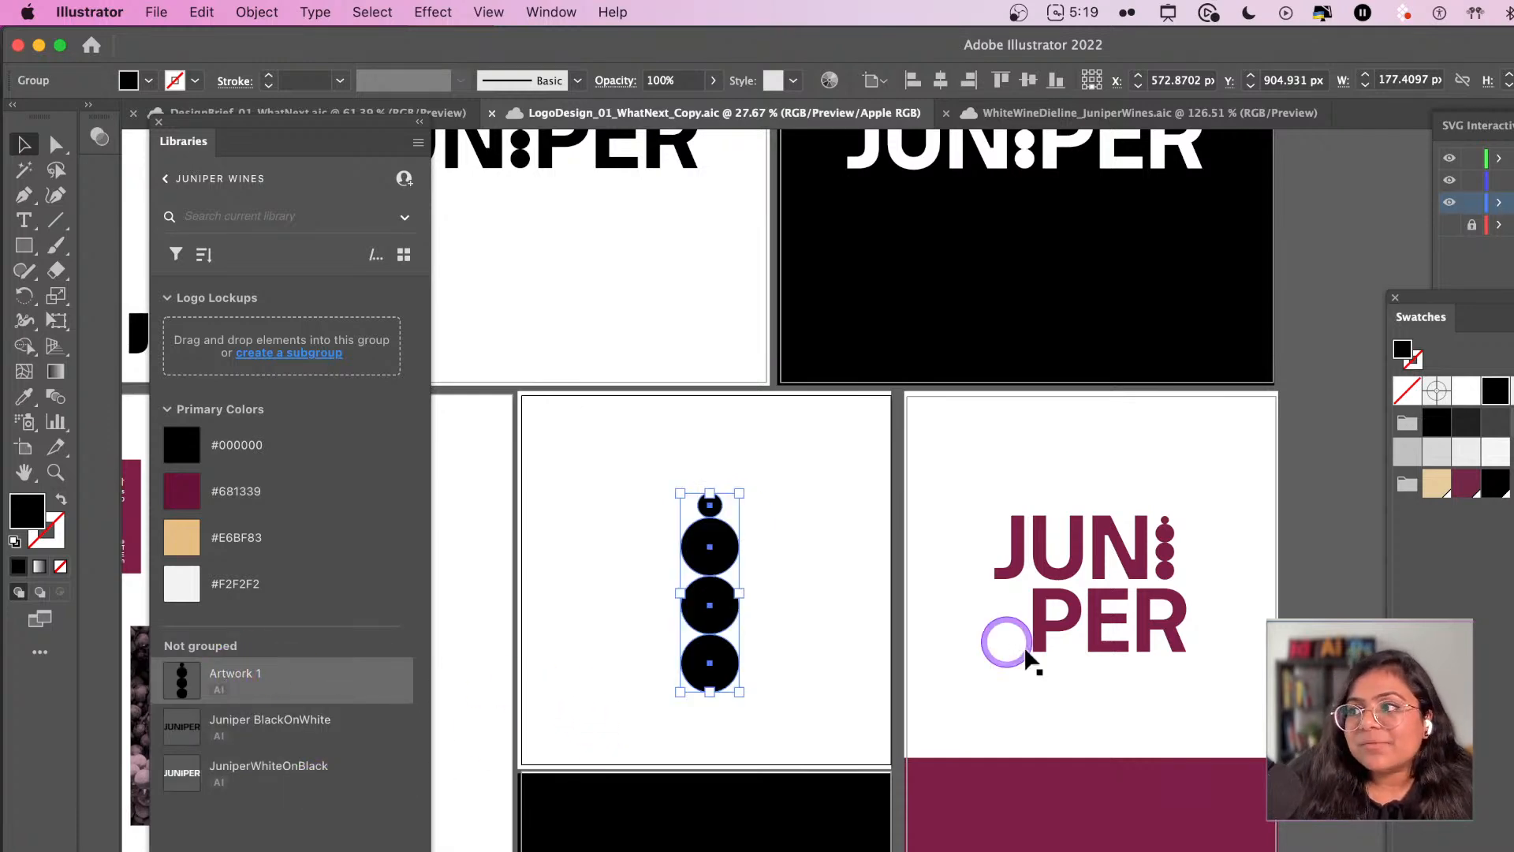
drag(709, 850, 293, 838)
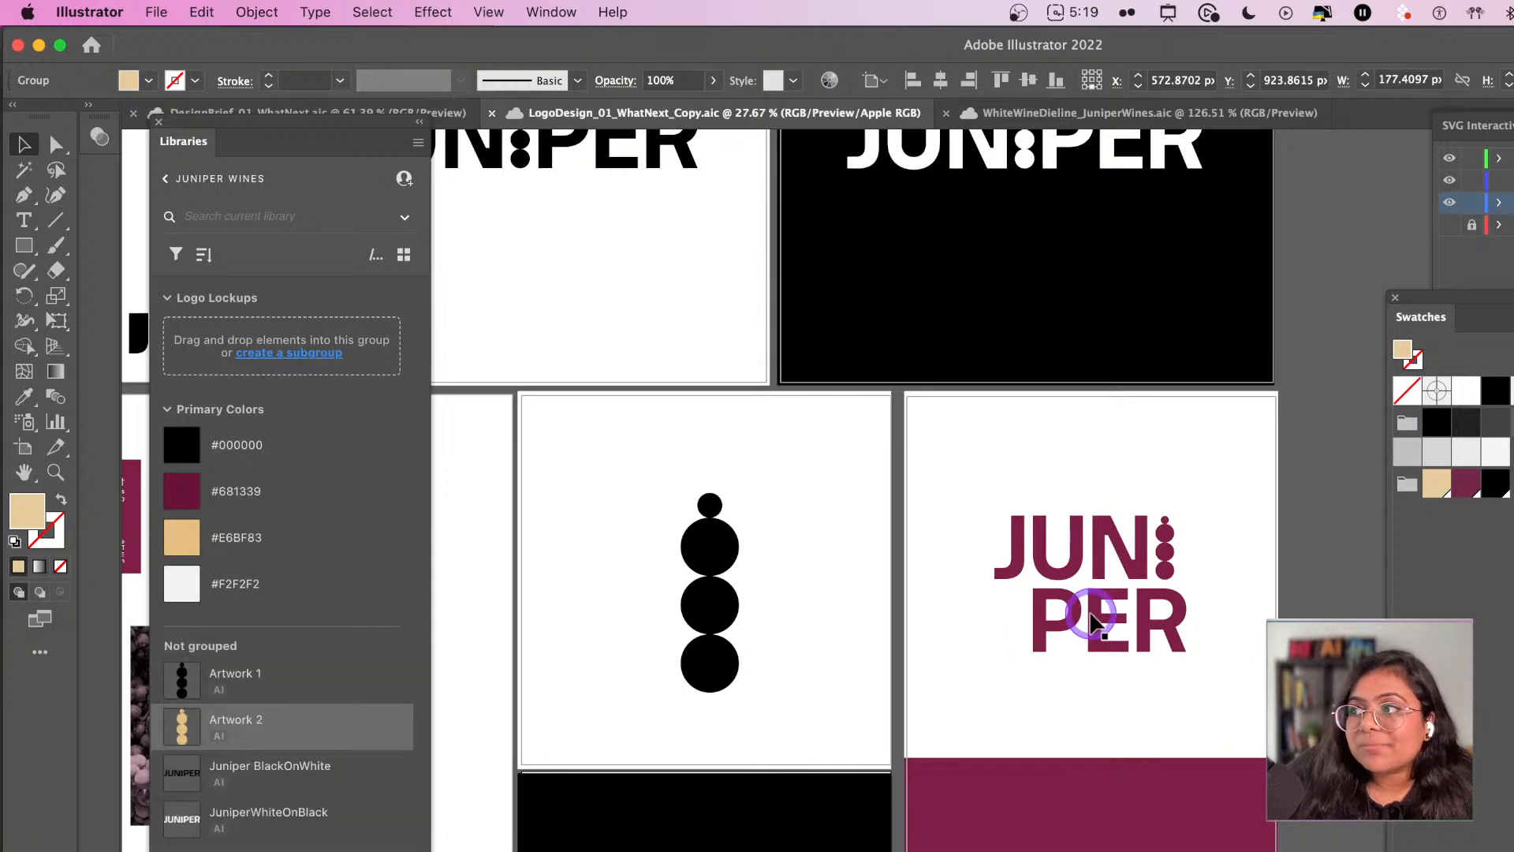
- Add the two large two-line JUNIPER logos, burgundy on white and beige on burgundy, to the library
drag(1057, 575, 300, 844)
scroll(1029, 814, down, 6)
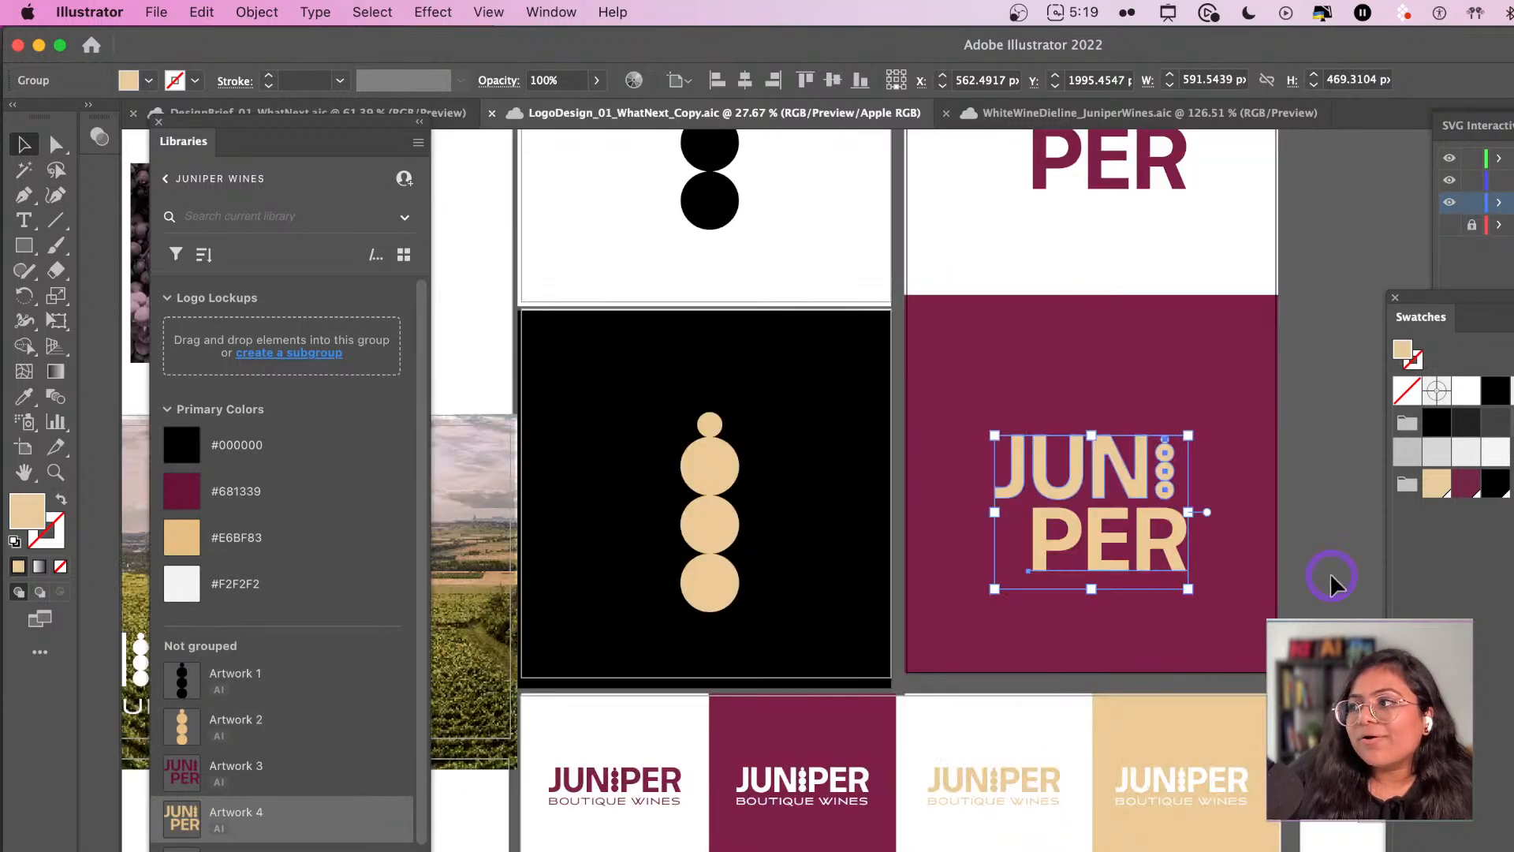
click(1312, 585)
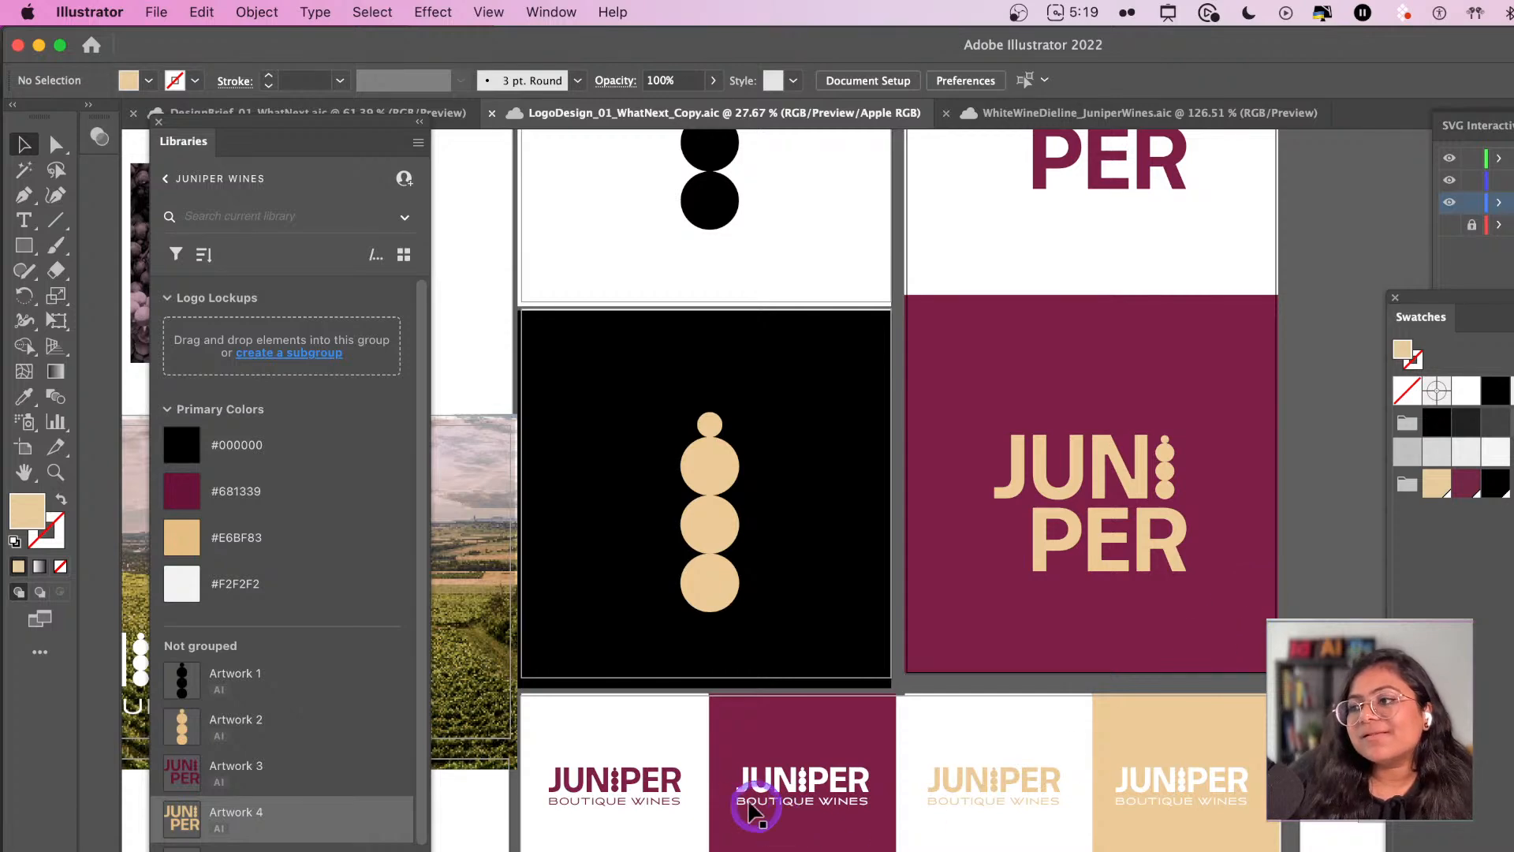
- Add the burgundy, white and beige JUNIPER BOUTIQUE WINES logos from the colour-variation artboard to the library
drag(654, 785, 270, 838)
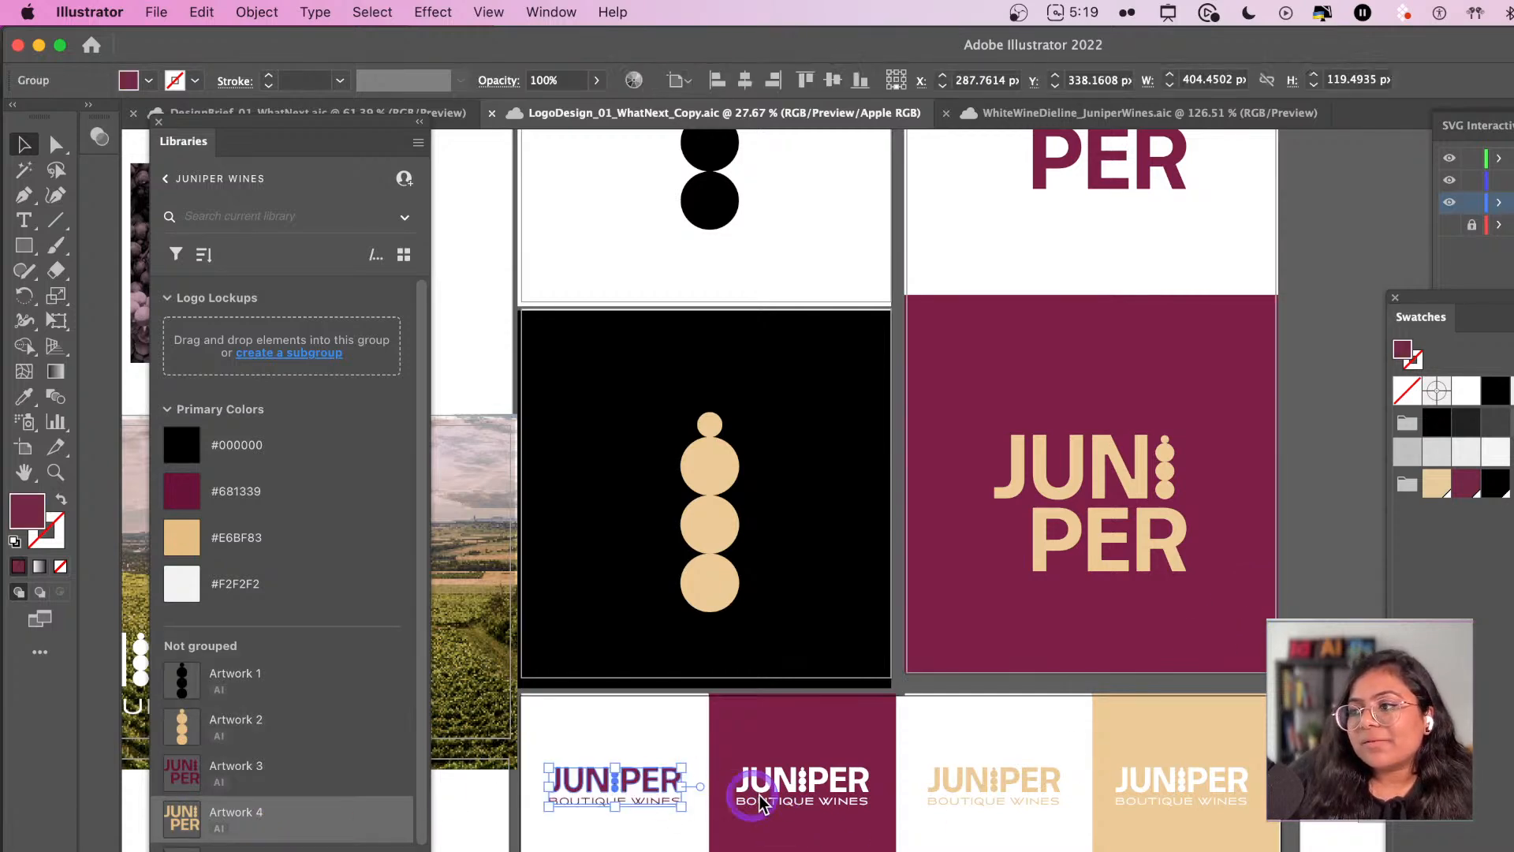
click(797, 800)
drag(796, 801, 347, 816)
click(973, 791)
drag(954, 793, 435, 797)
scroll(867, 473, down, 2)
scroll(867, 473, down, 4)
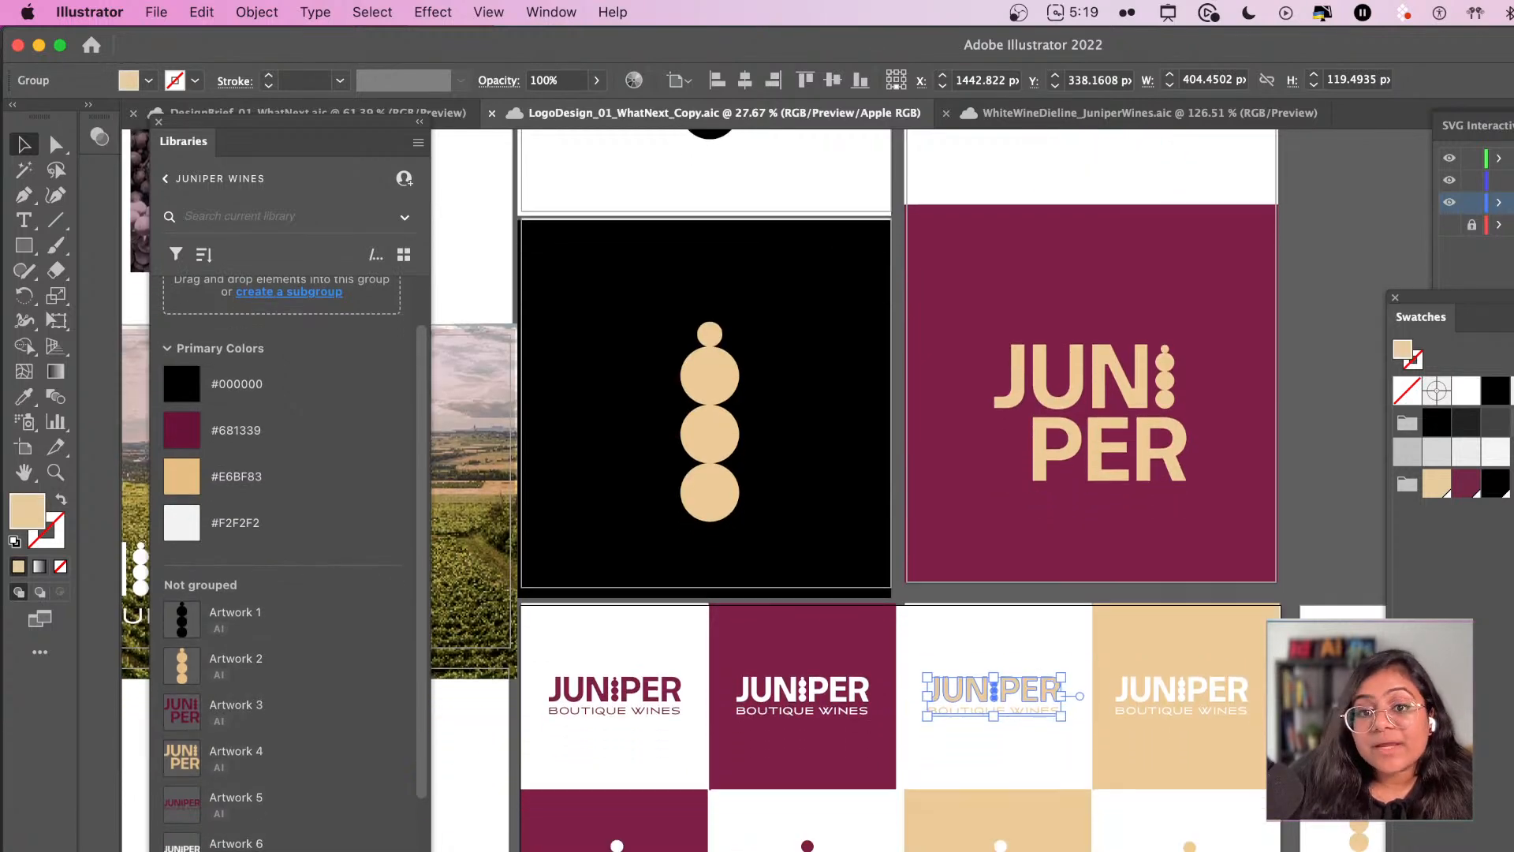
- Try to delete Artwork 4 from the library, and undo the deletion made to the beige two-line logo on the artboard
click(865, 845)
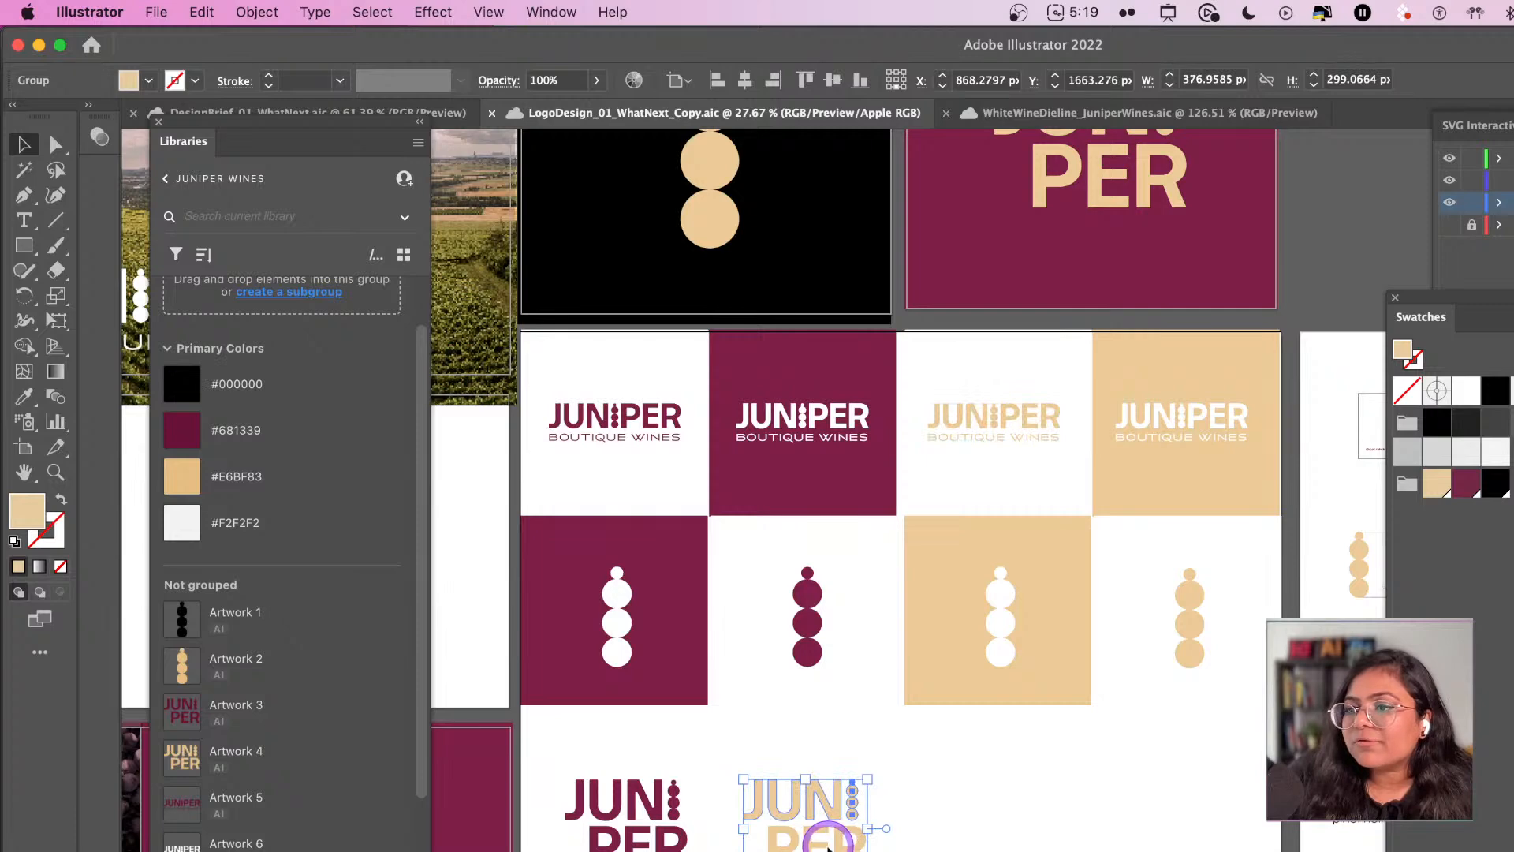
double_click(240, 752)
key(Return)
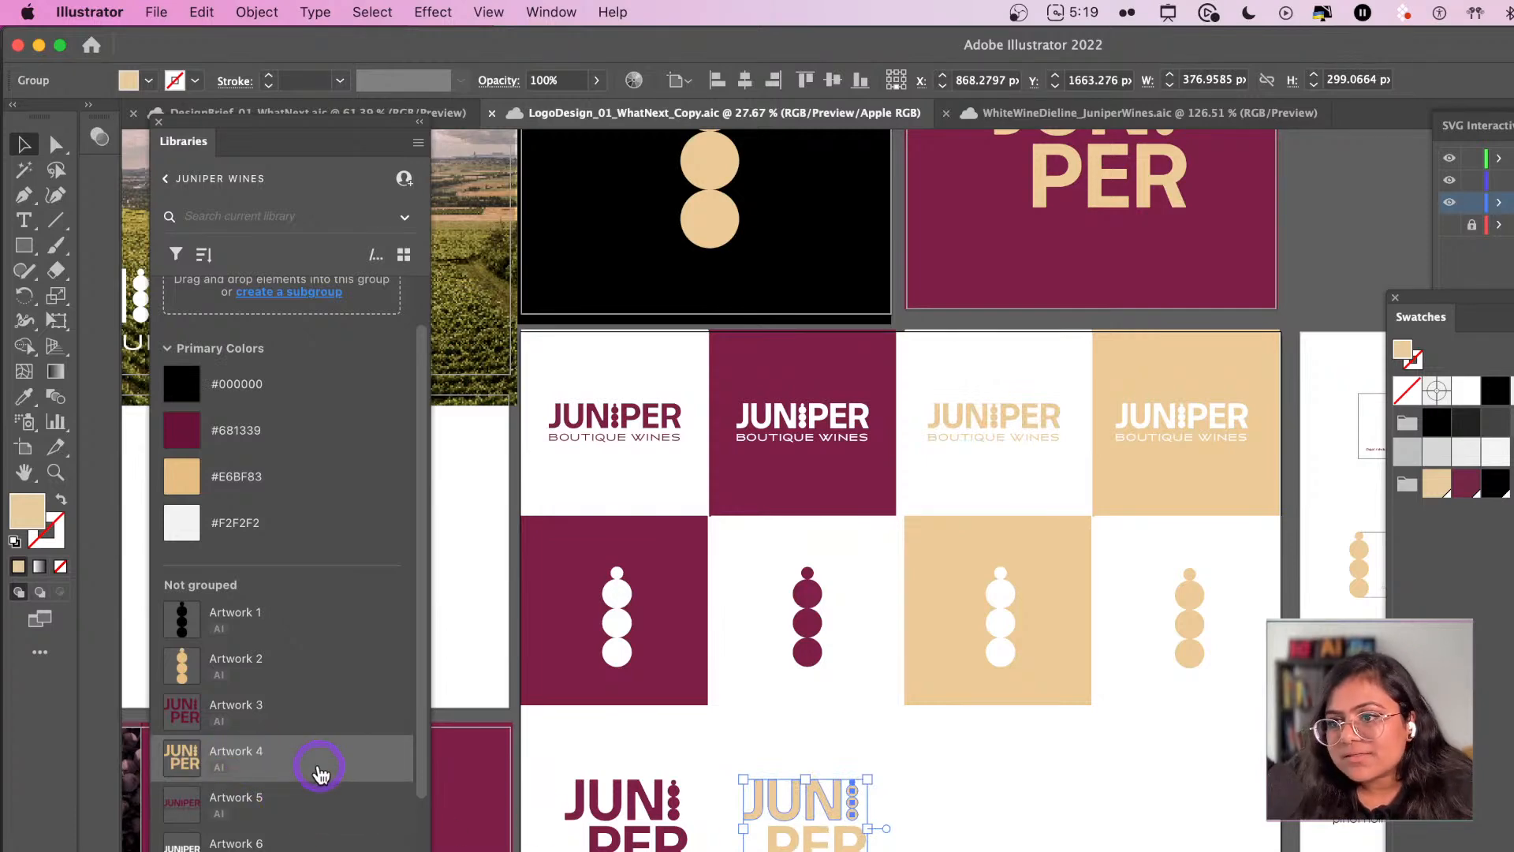
key(Delete)
key(super+z)
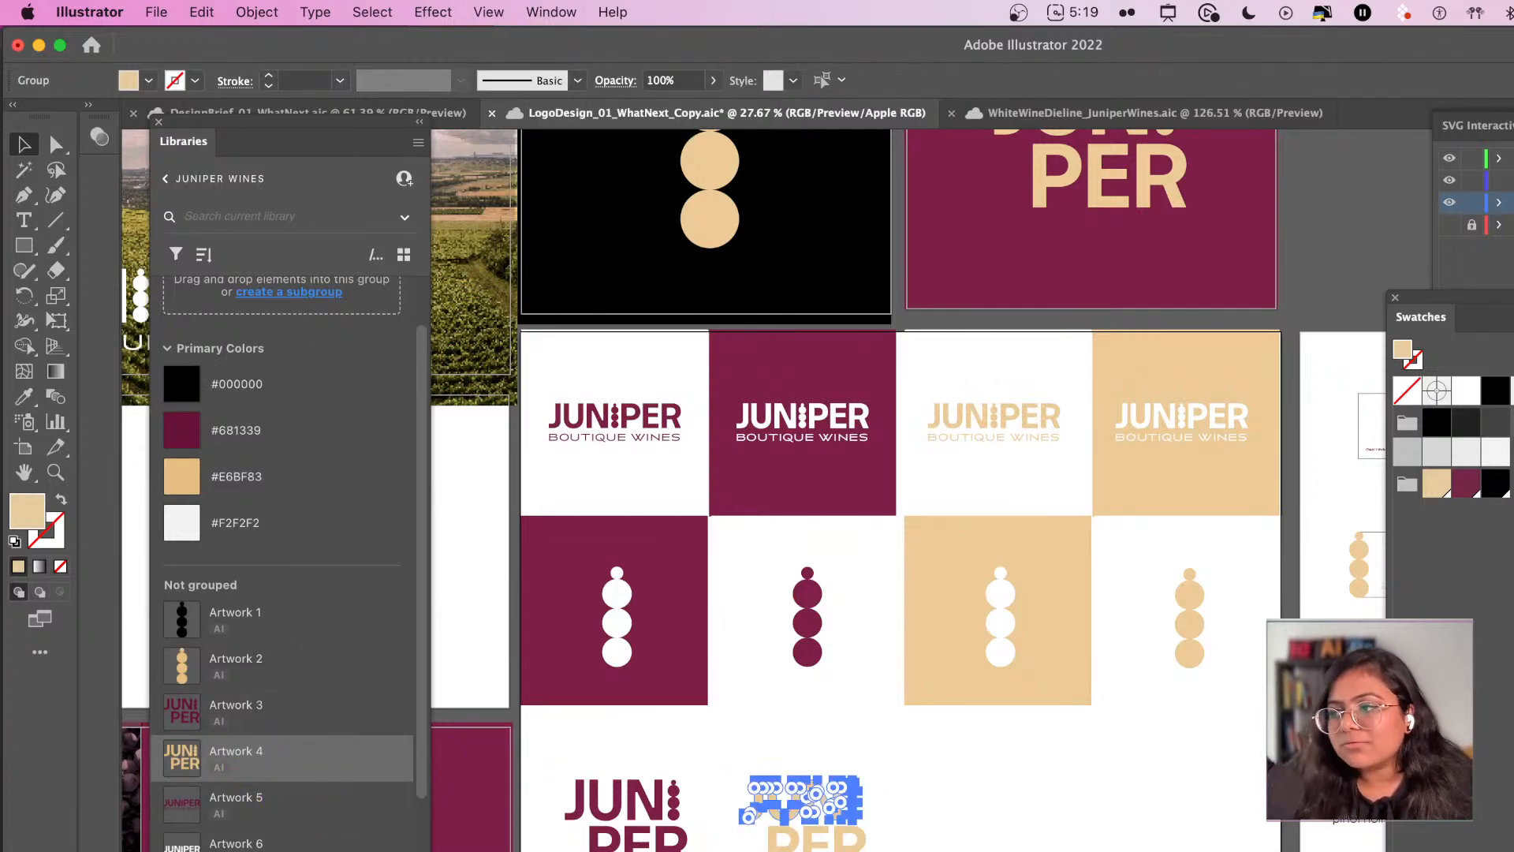
- Delete the two-line logos Artwork 4 and Artwork 3 from the library
click(534, 764)
click(286, 747)
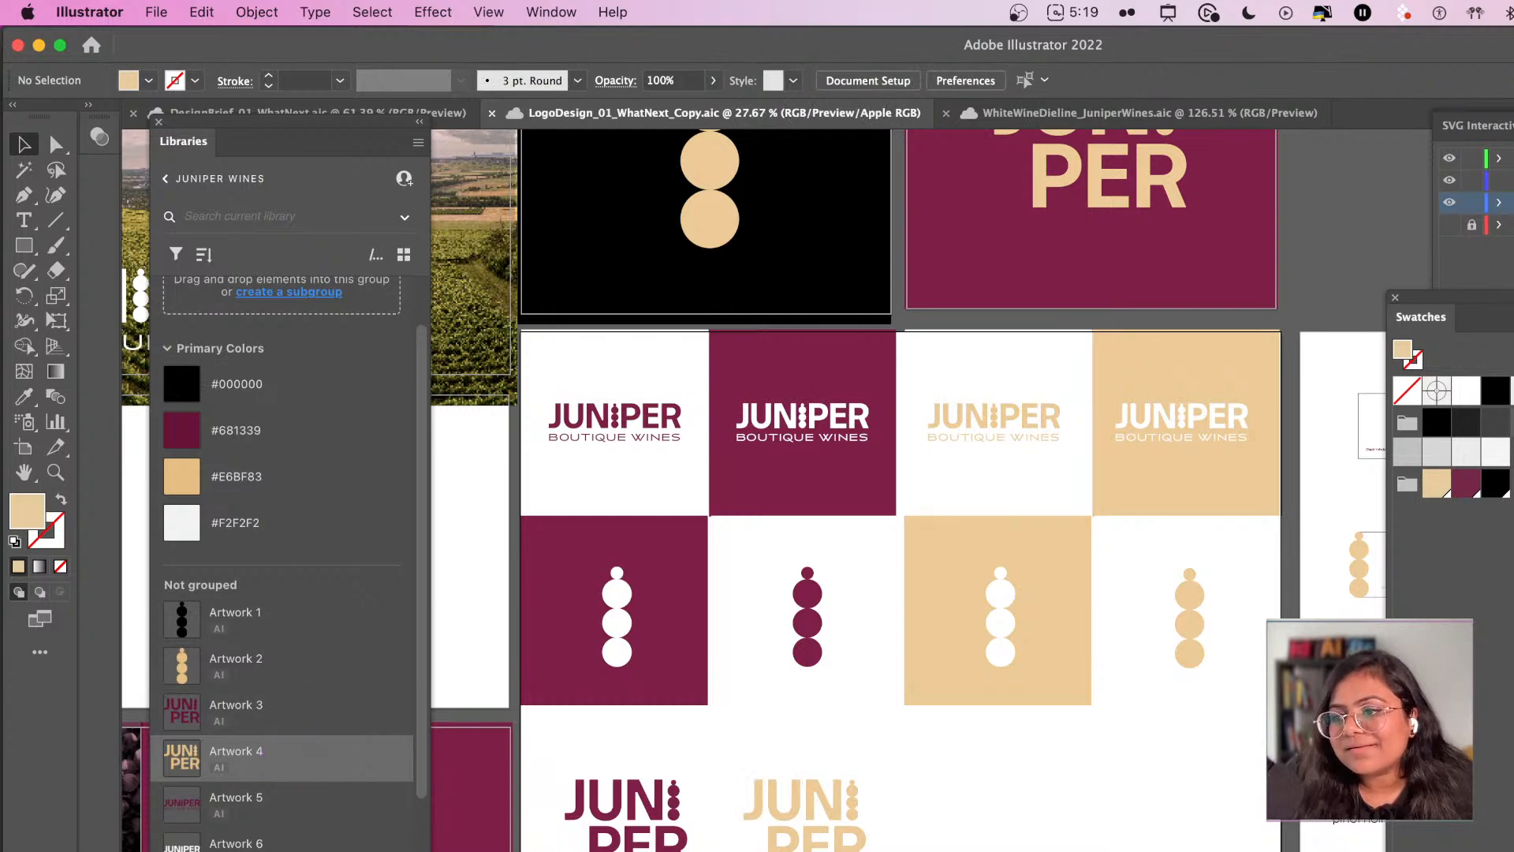
key(Delete)
click(296, 703)
key(Delete)
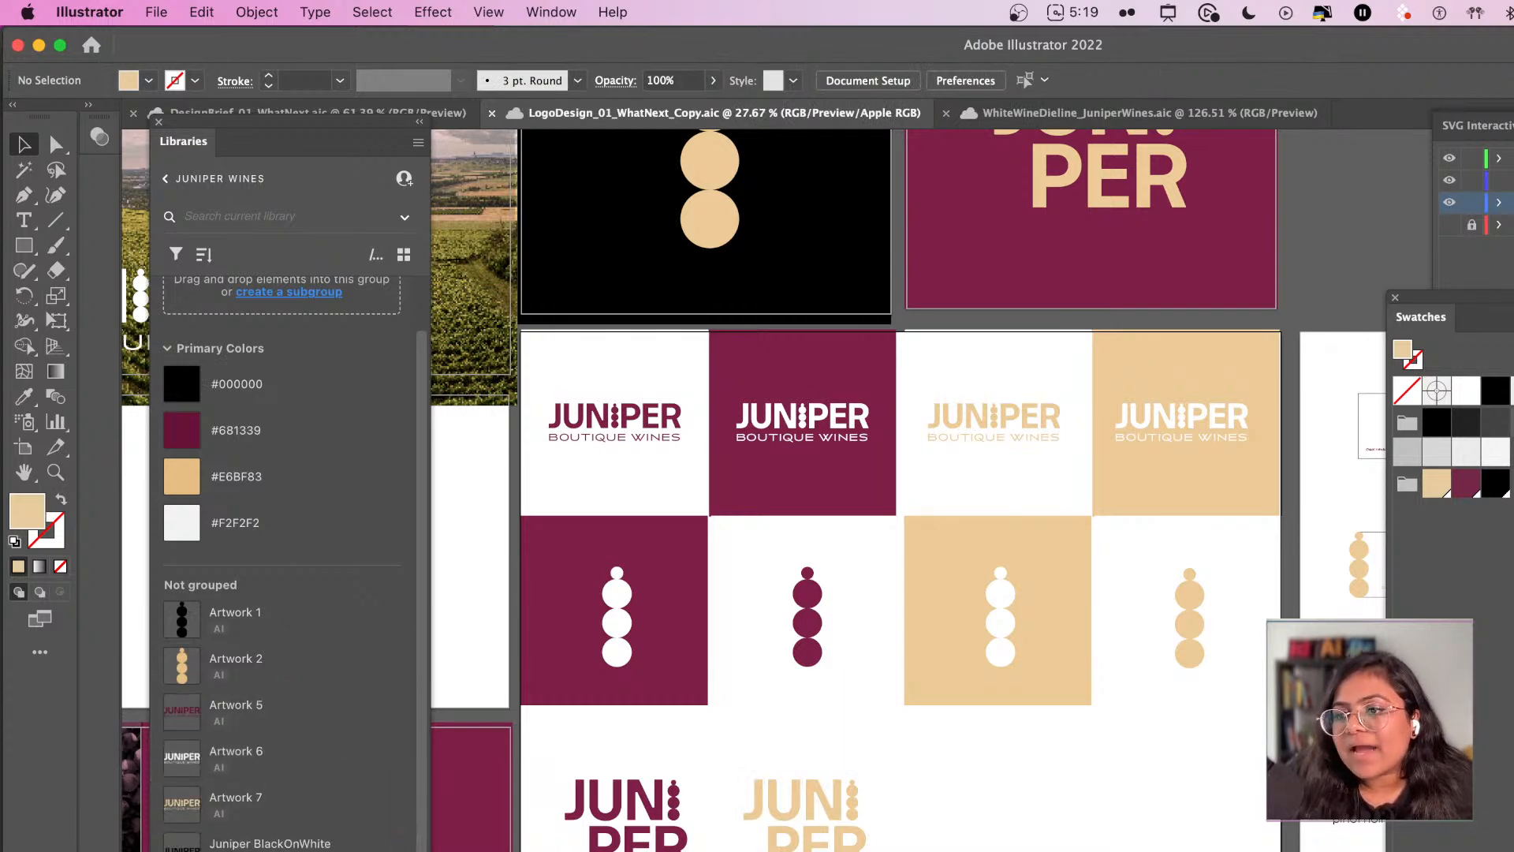
- Add the small burgundy two-line JUNIPER logo to the library and expand the object and fill of the beige one beside it
click(678, 837)
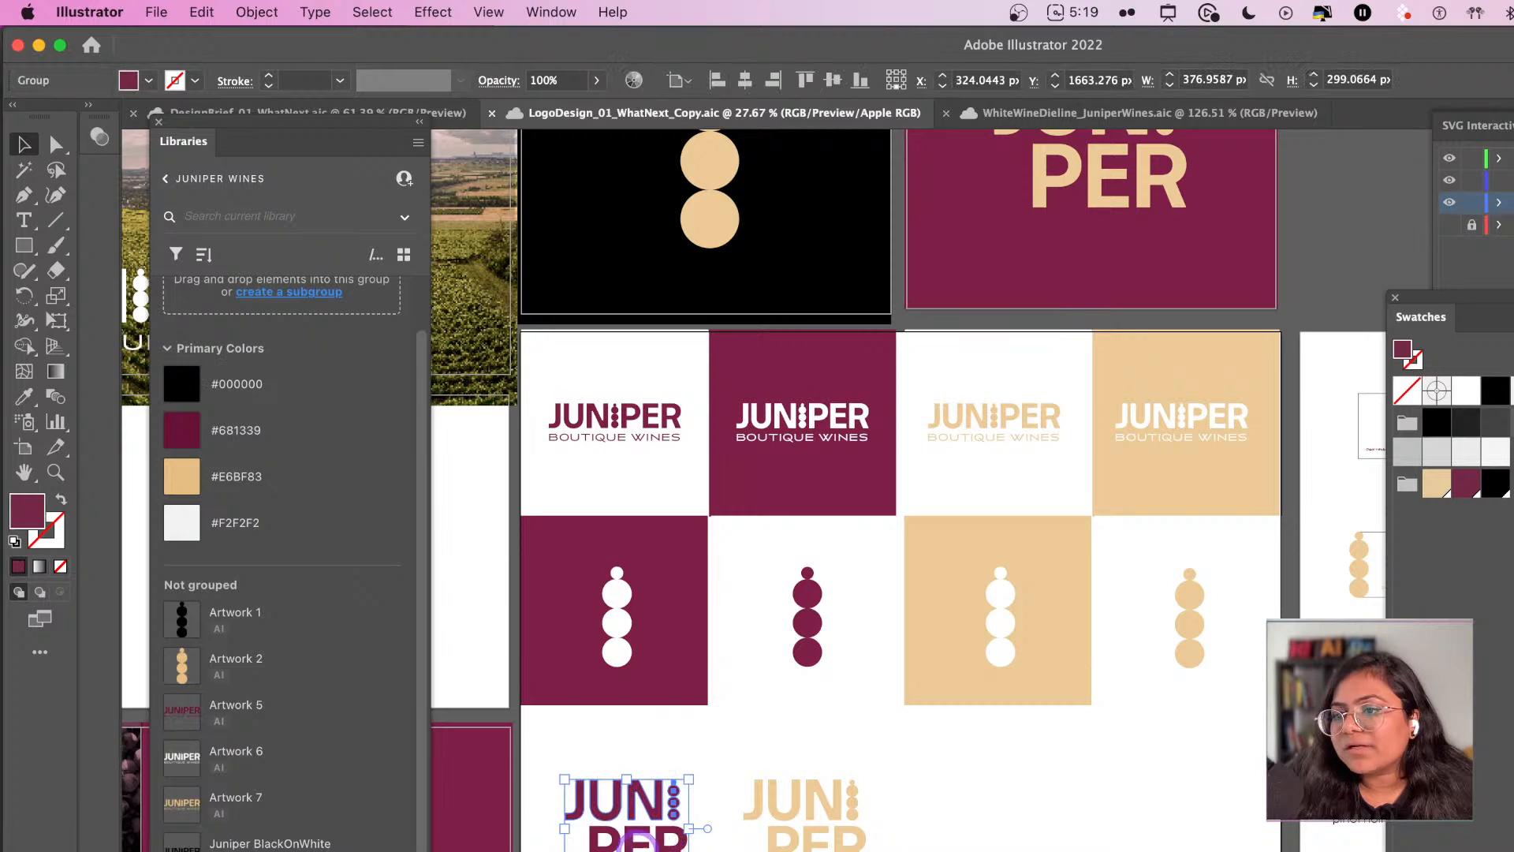
drag(638, 847, 287, 842)
drag(731, 748, 888, 849)
click(274, 11)
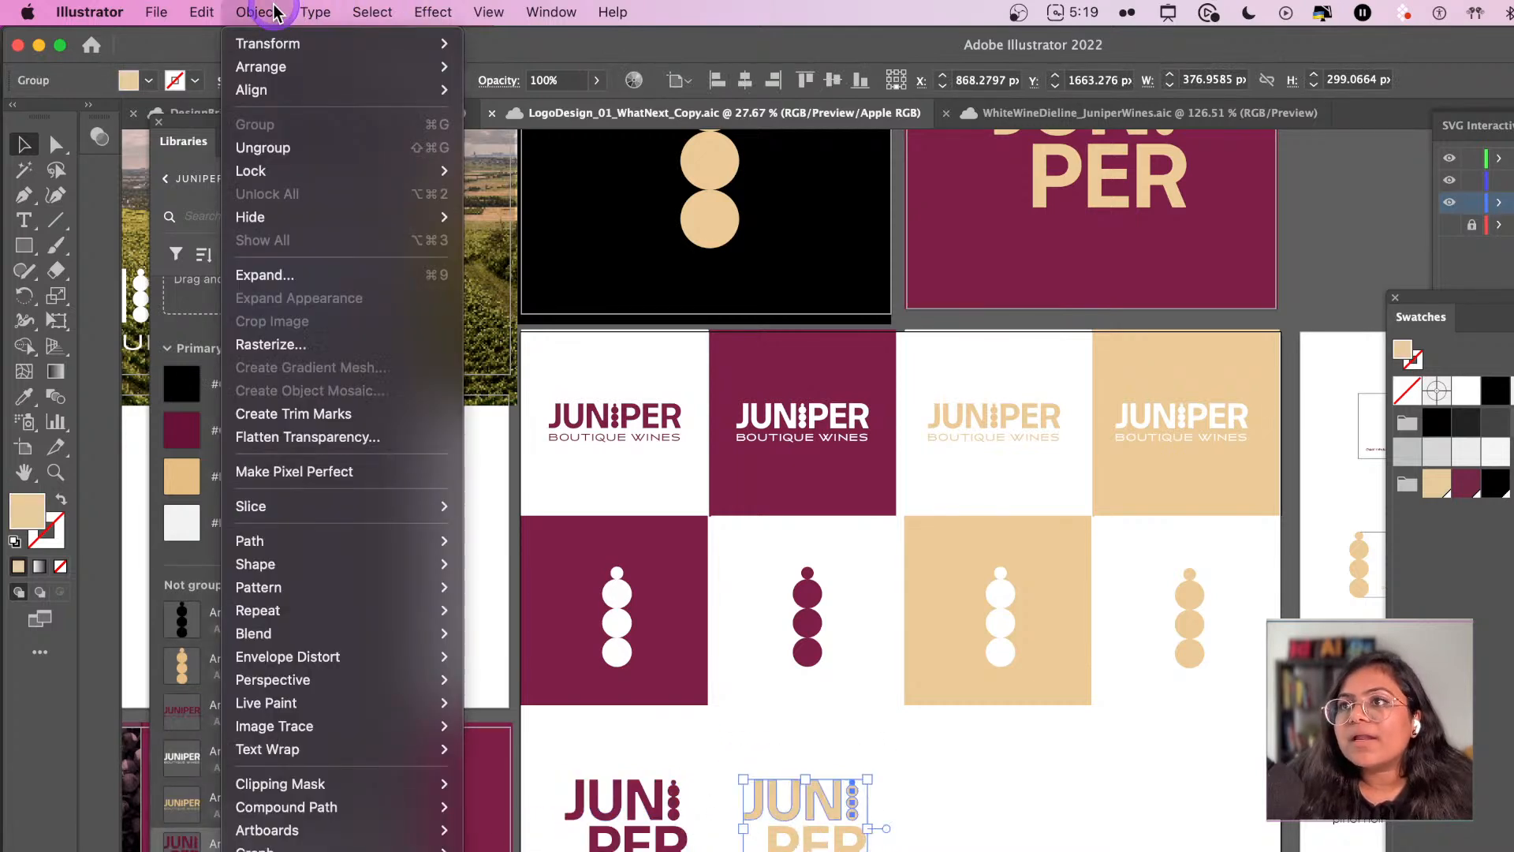
click(286, 274)
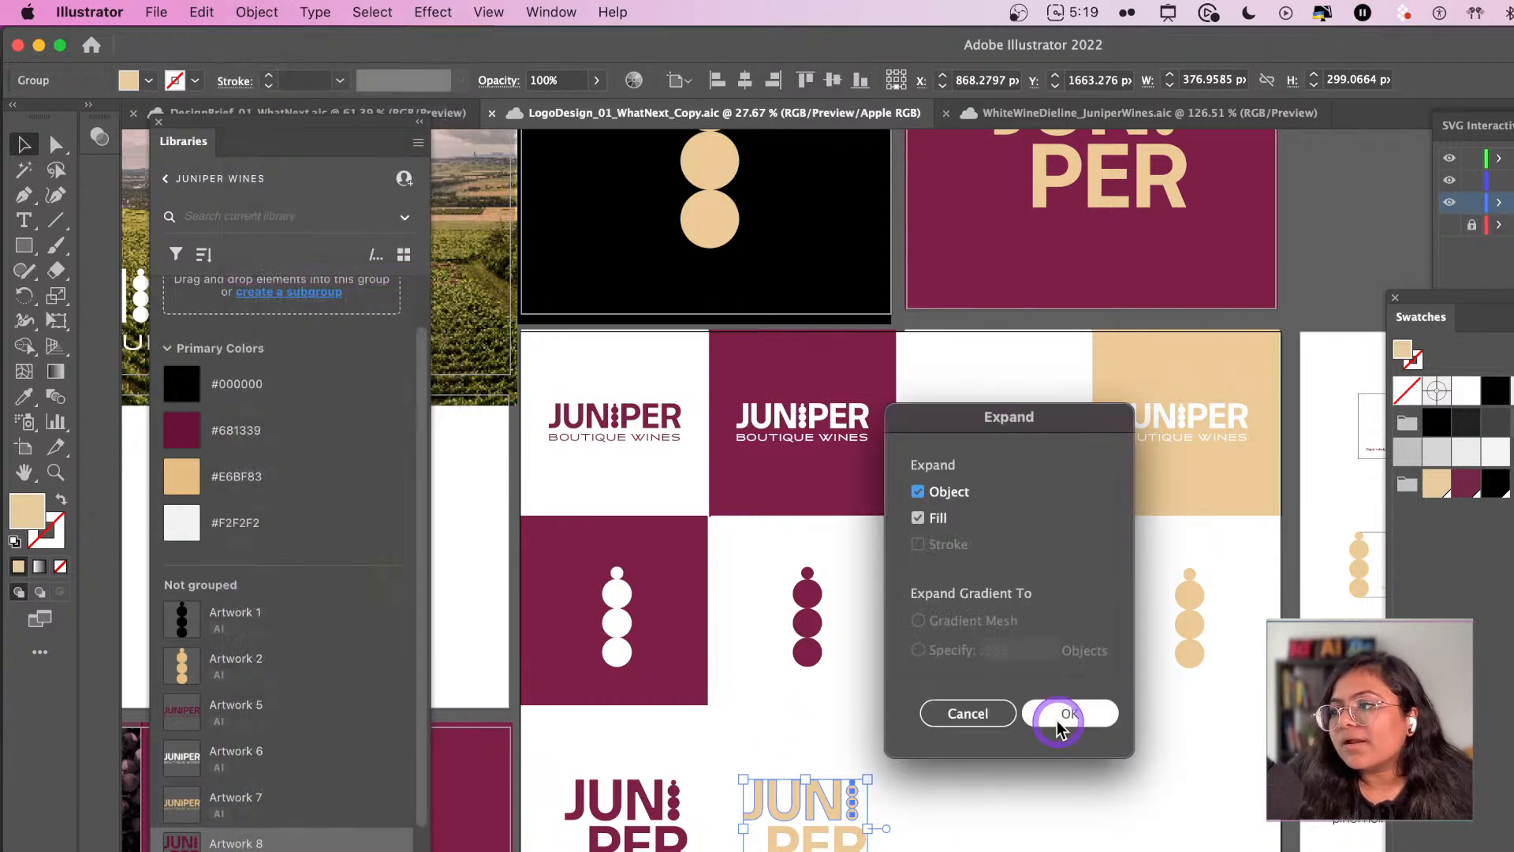
click(1065, 714)
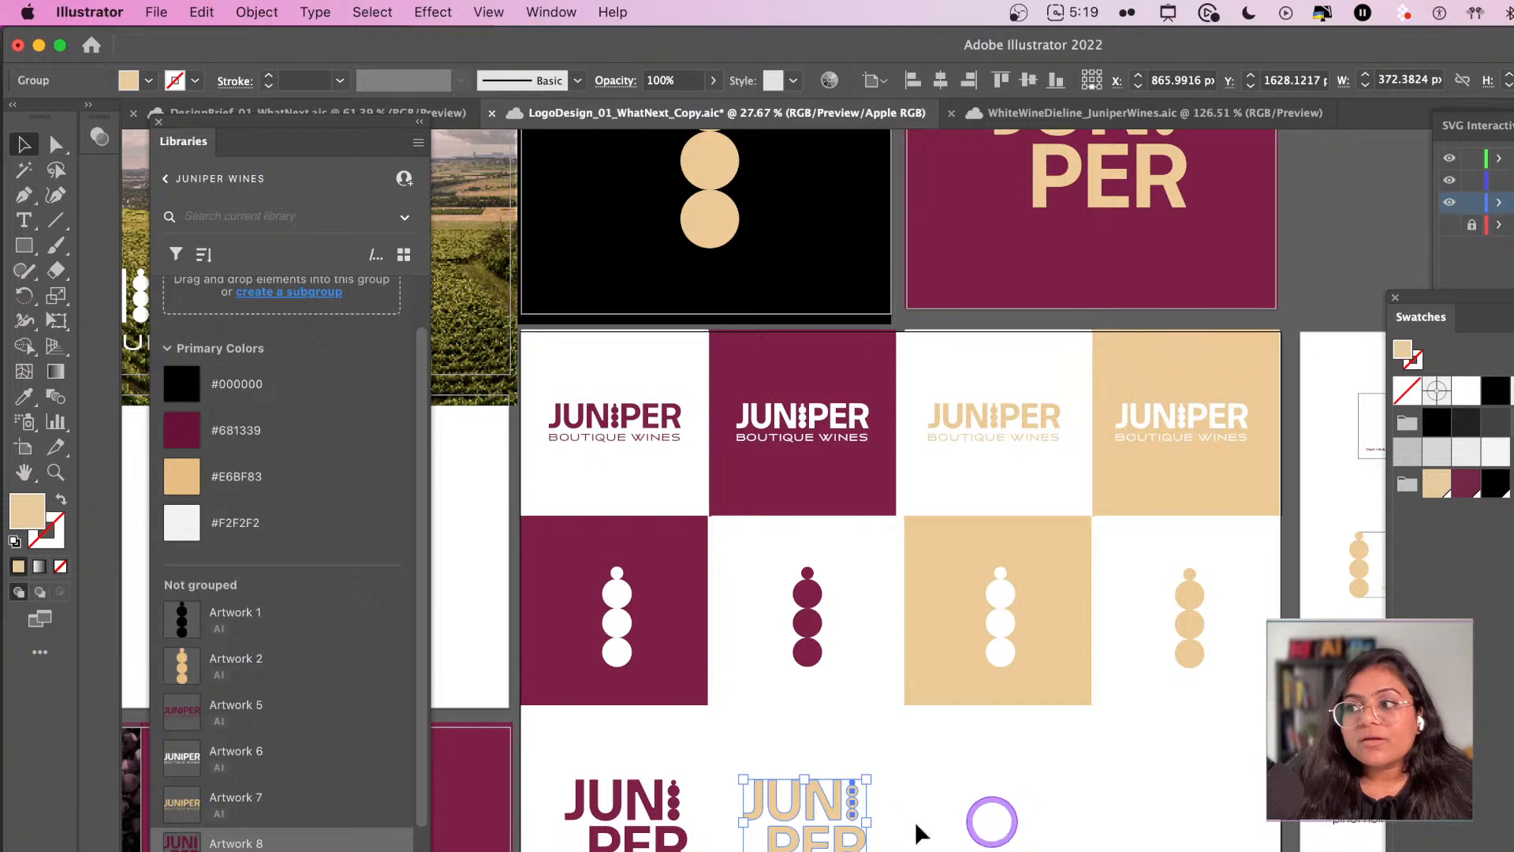
click(631, 837)
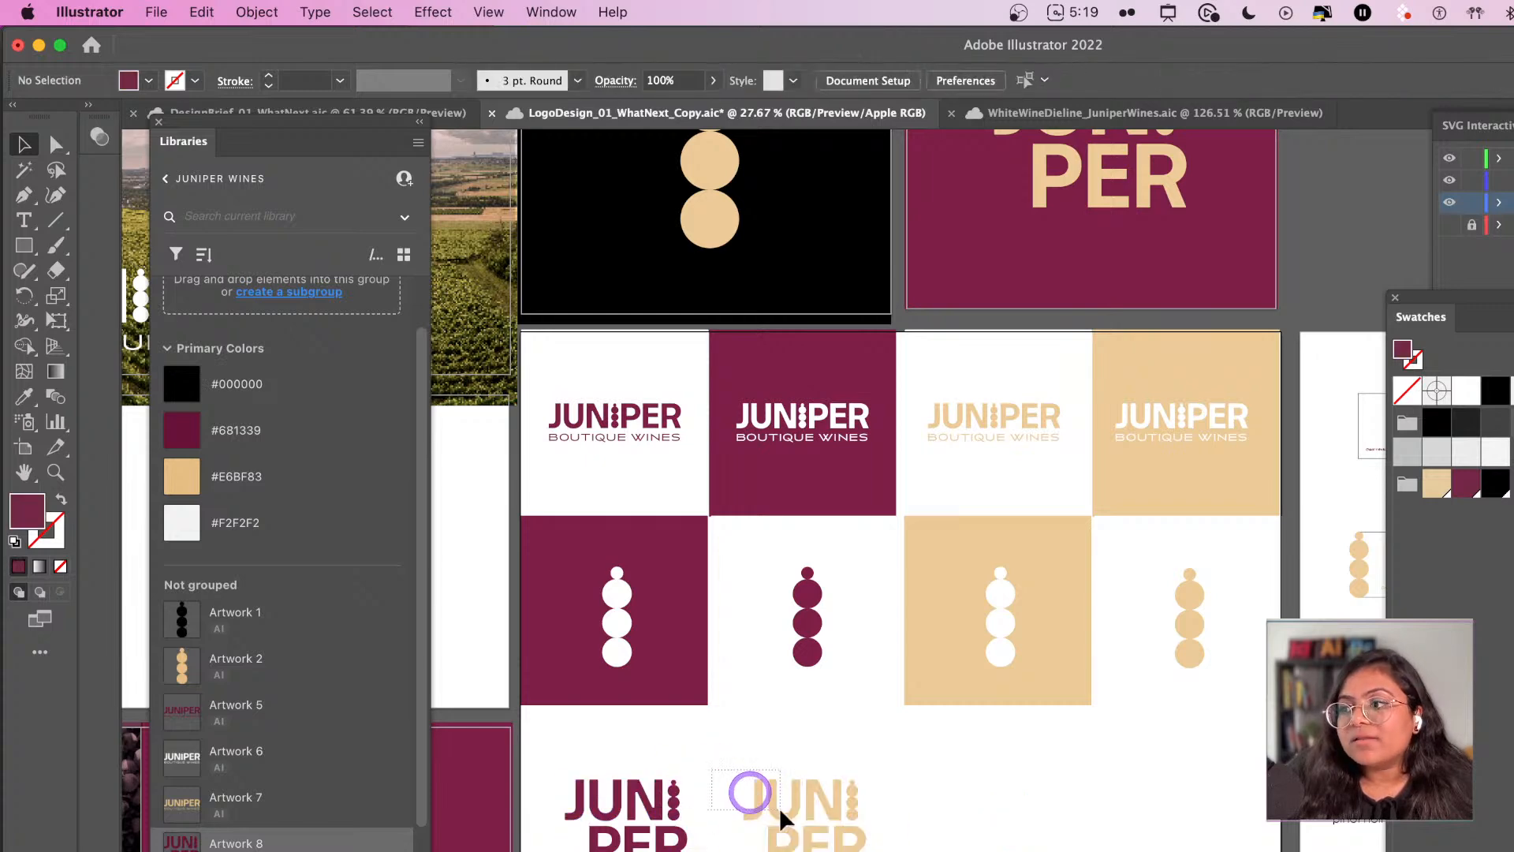
click(793, 826)
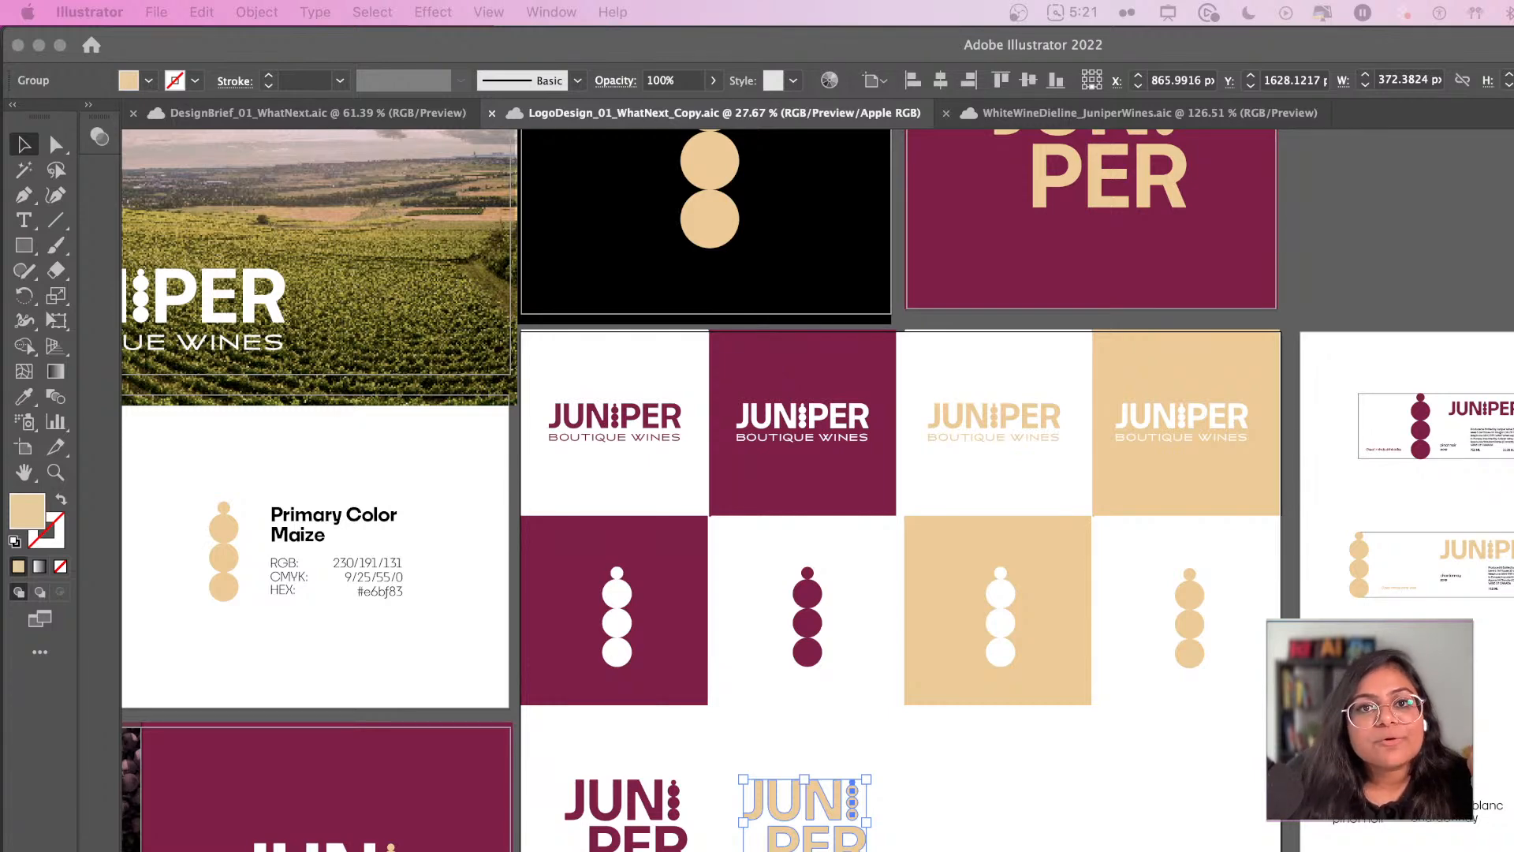
click(1014, 791)
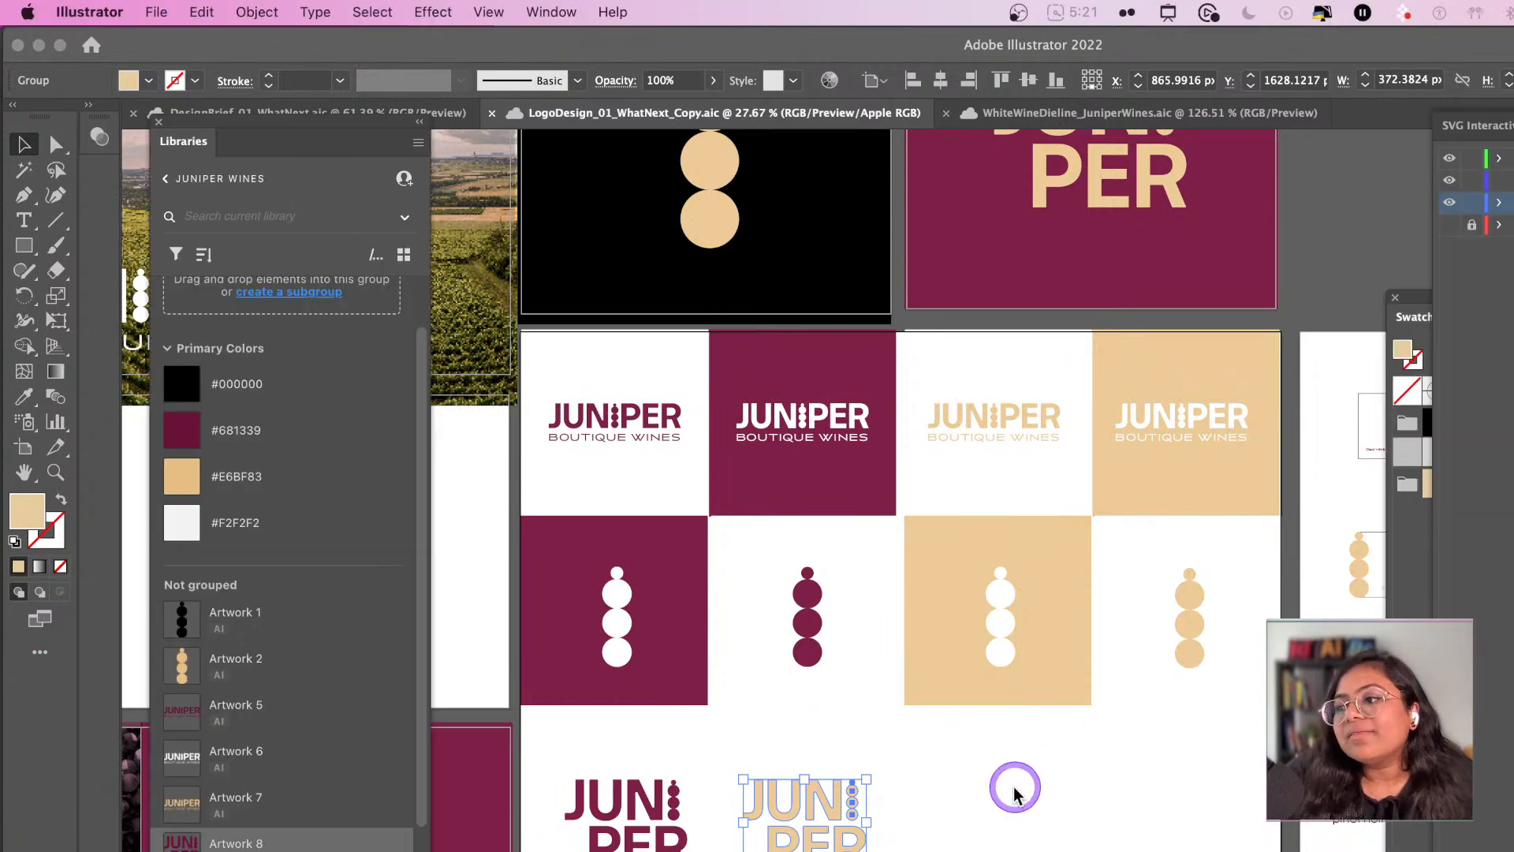
scroll(1018, 801, down, 3)
scroll(1017, 820, right, 4)
scroll(1017, 820, down, 2)
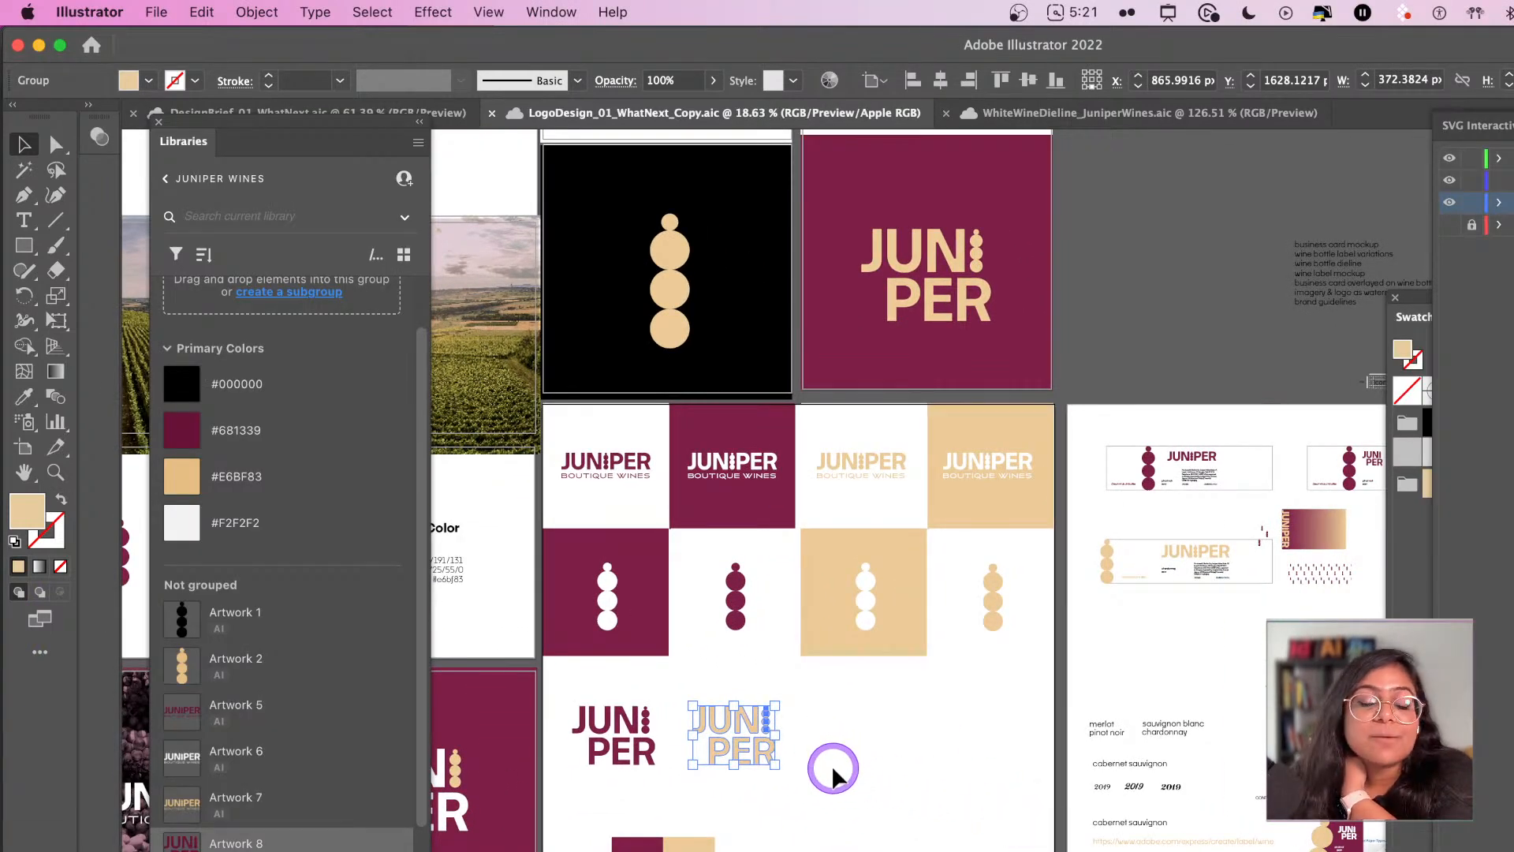
click(891, 775)
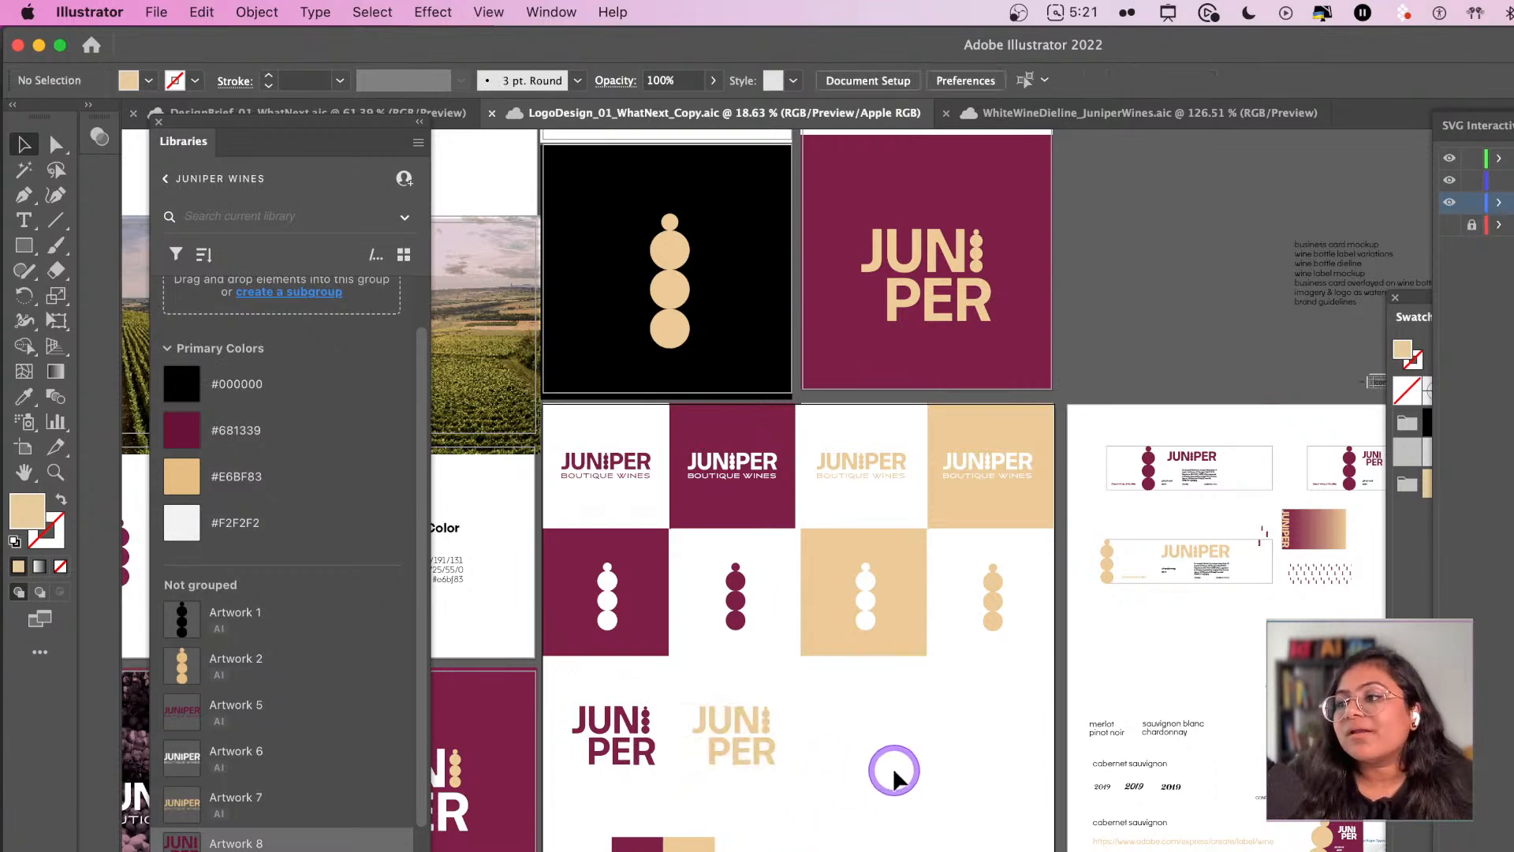
- Look over the logo variations artboard and the colours and artwork items stored in the Juniper Wines library
scroll(894, 777, up, 3)
scroll(891, 772, down, 2)
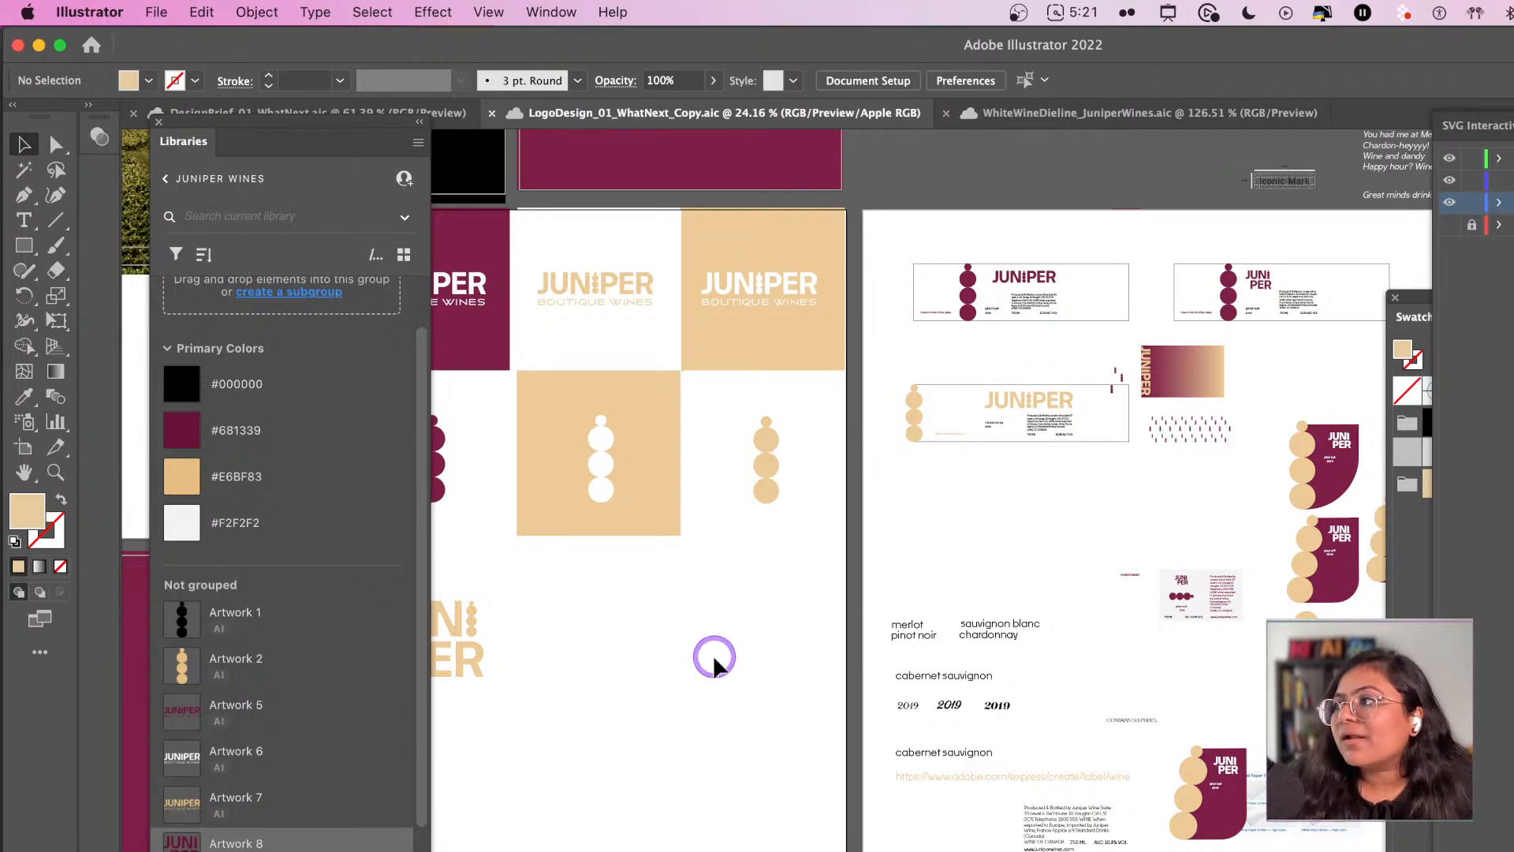
scroll(744, 697, left, 5)
scroll(745, 697, up, 2)
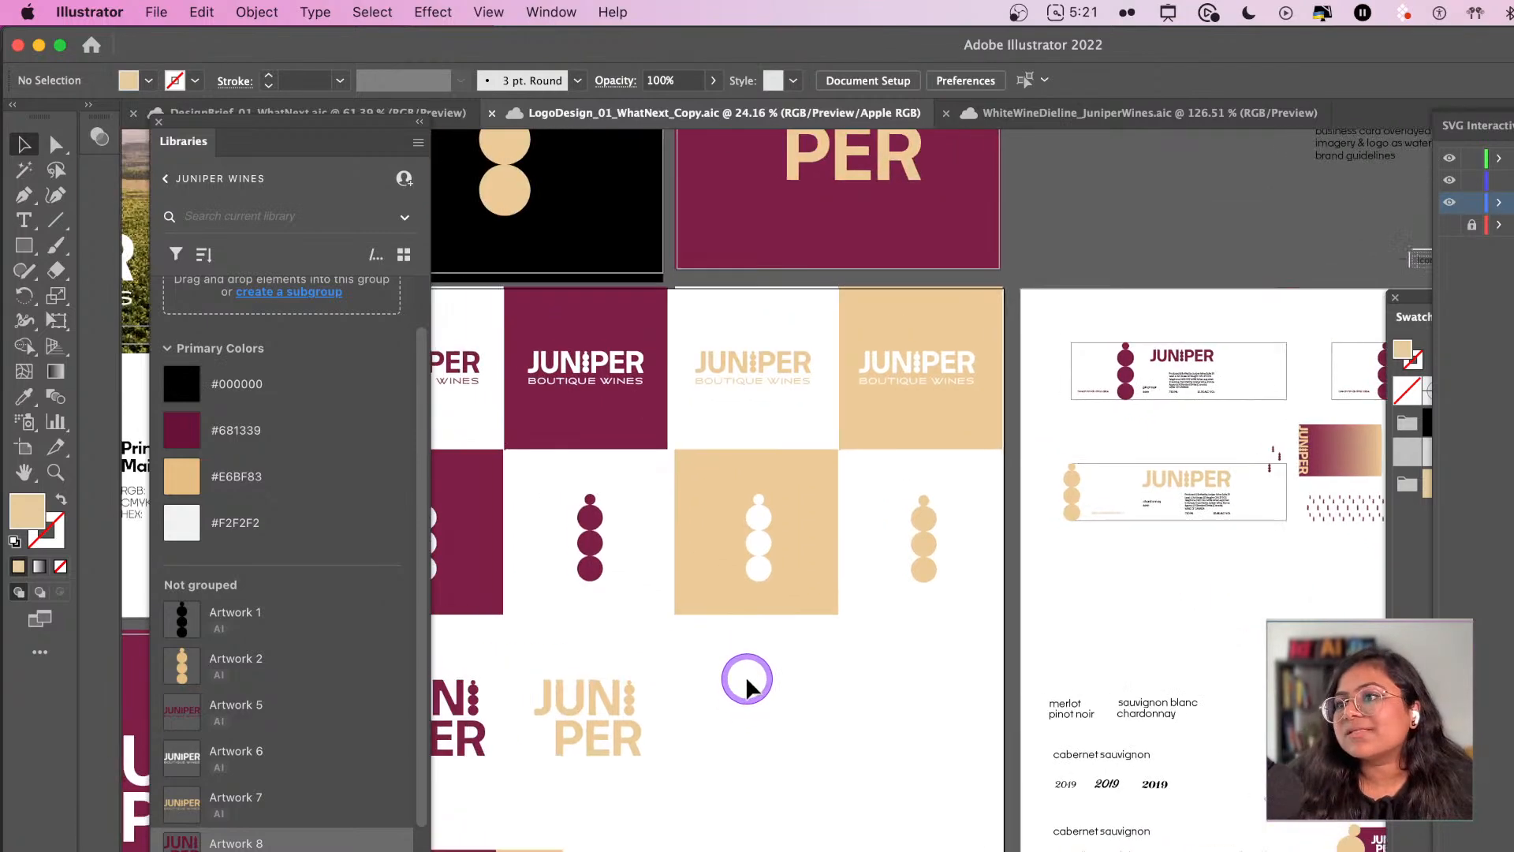
scroll(280, 608, down, 1)
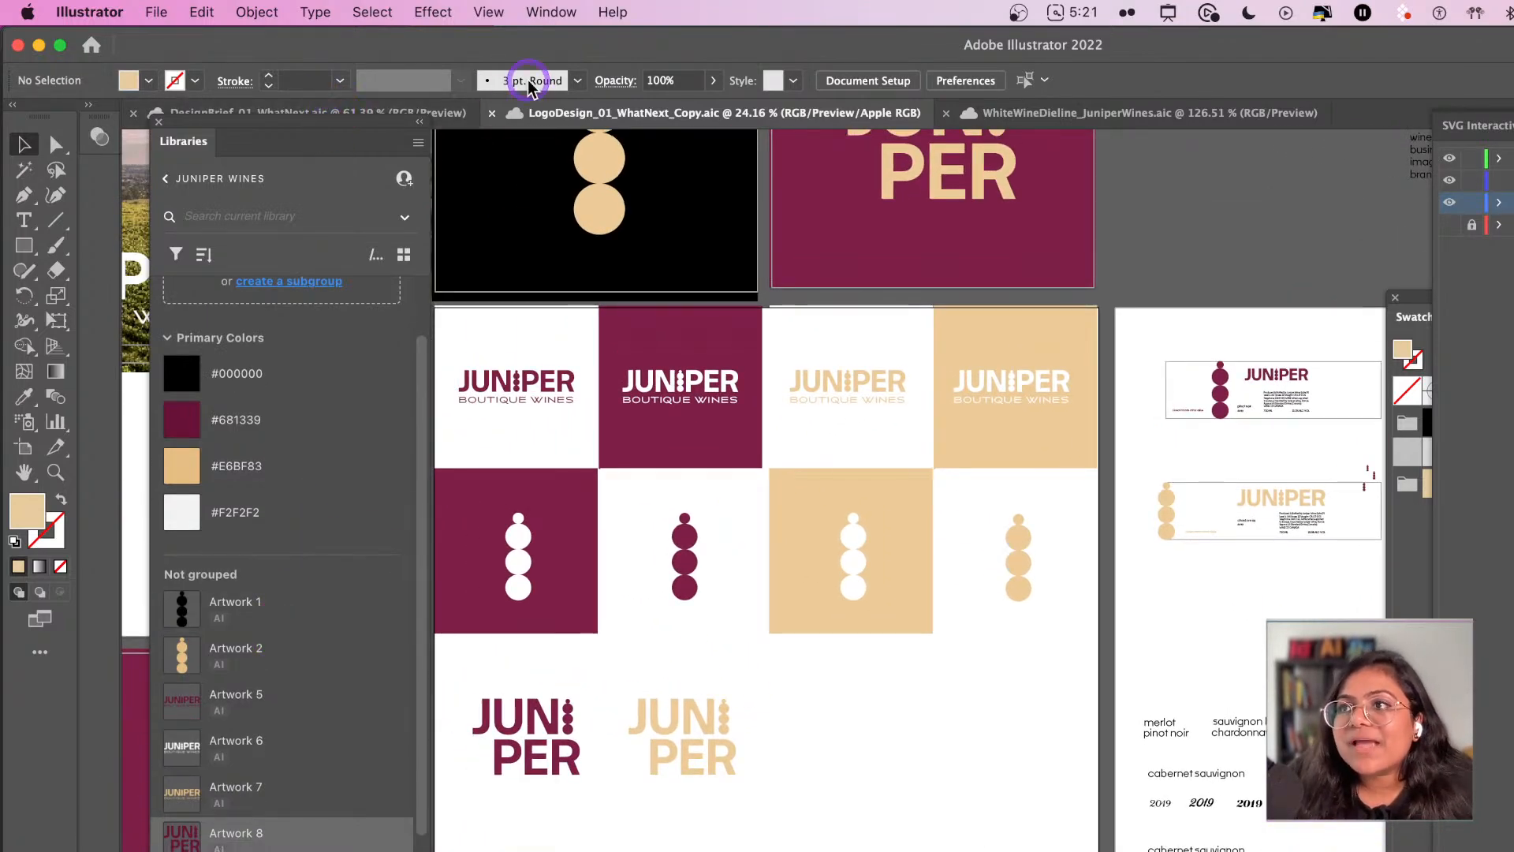
drag(329, 125, 461, 85)
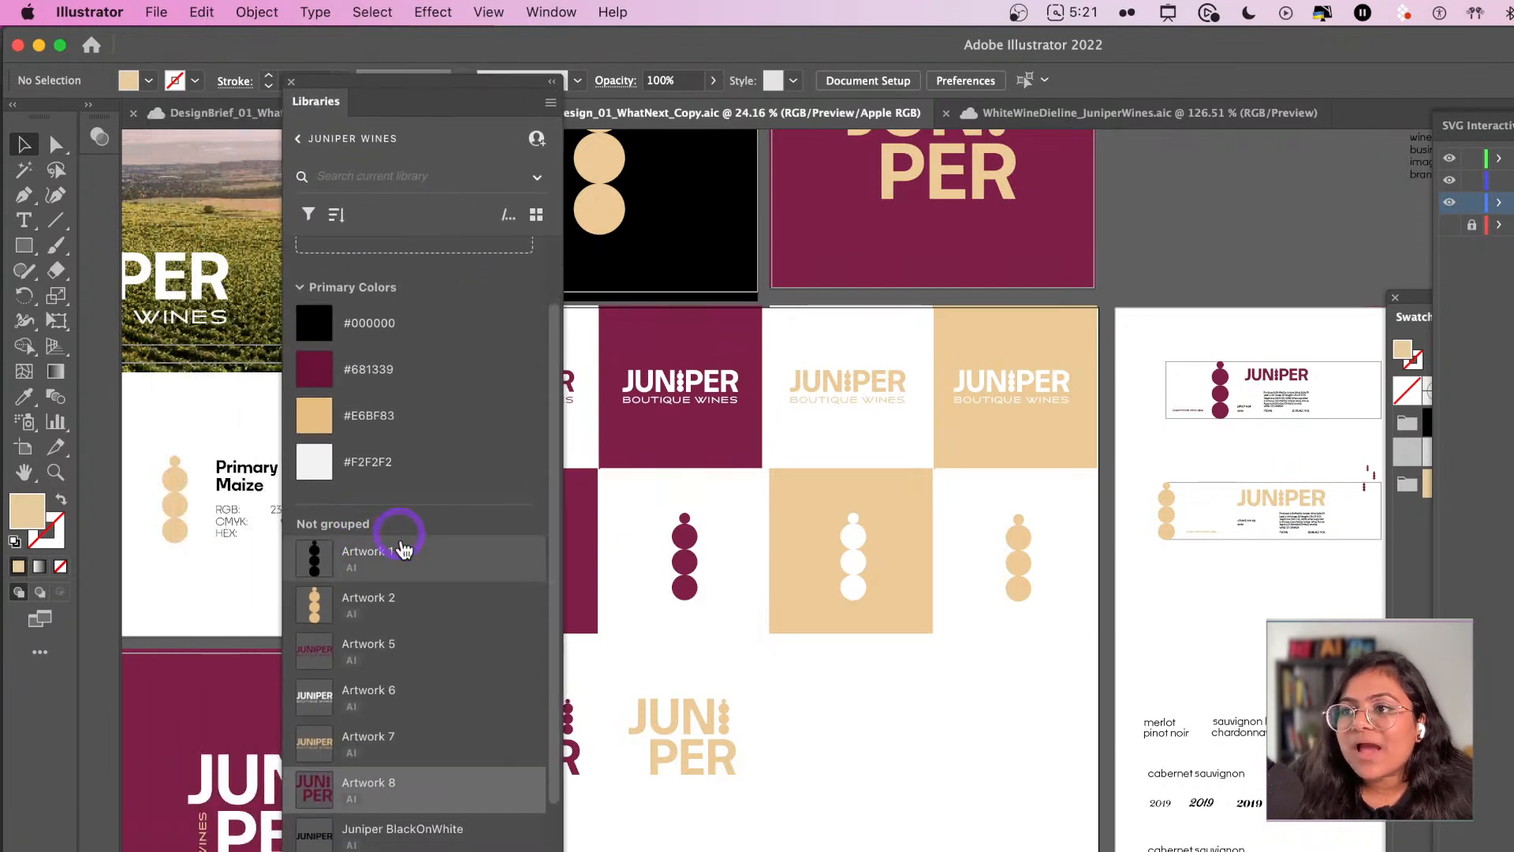
scroll(418, 788, down, 3)
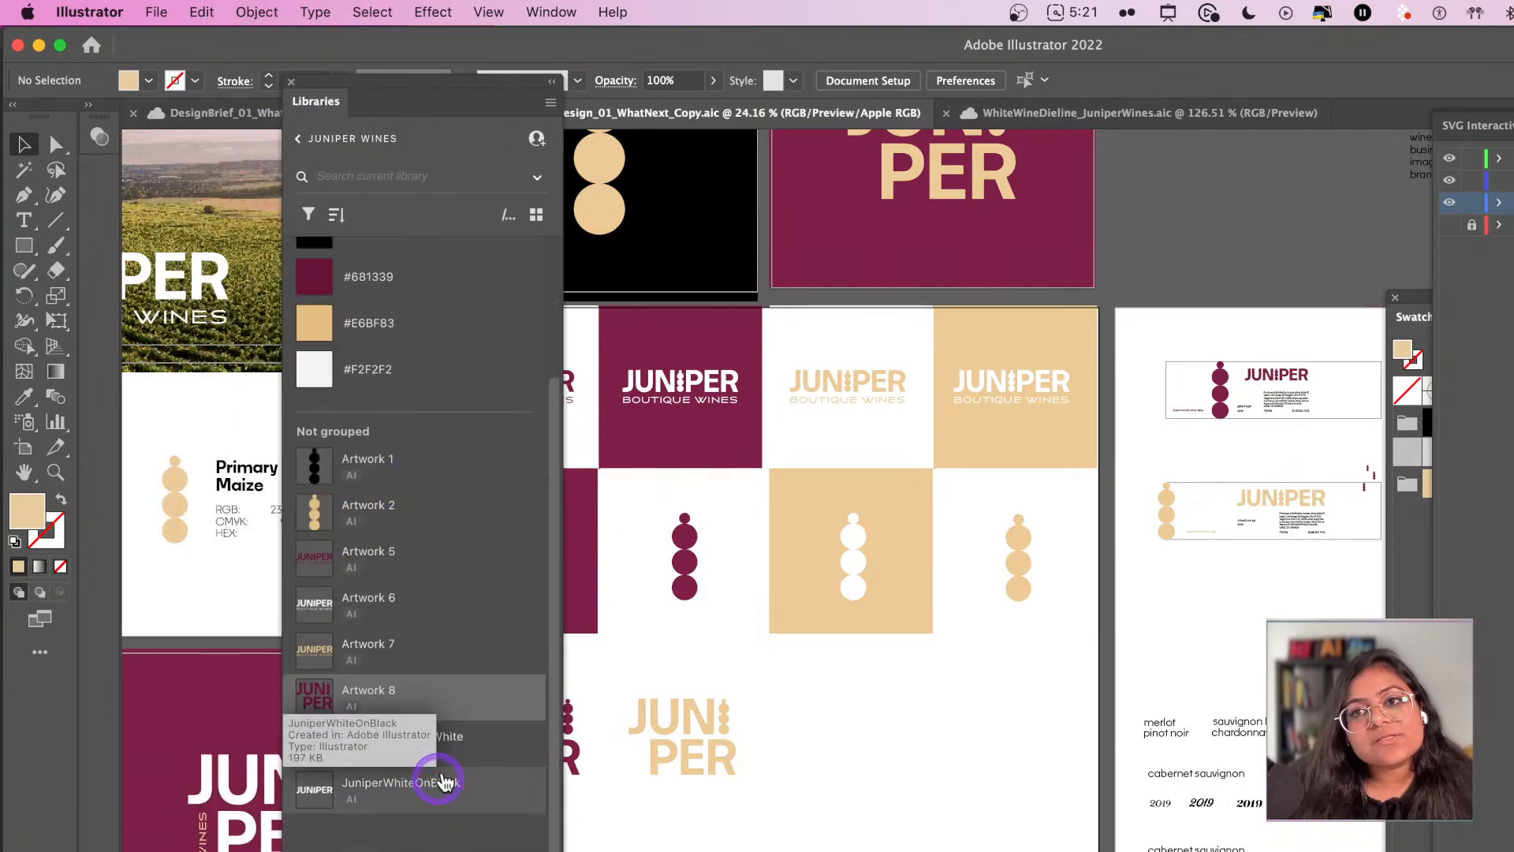
scroll(441, 761, up, 3)
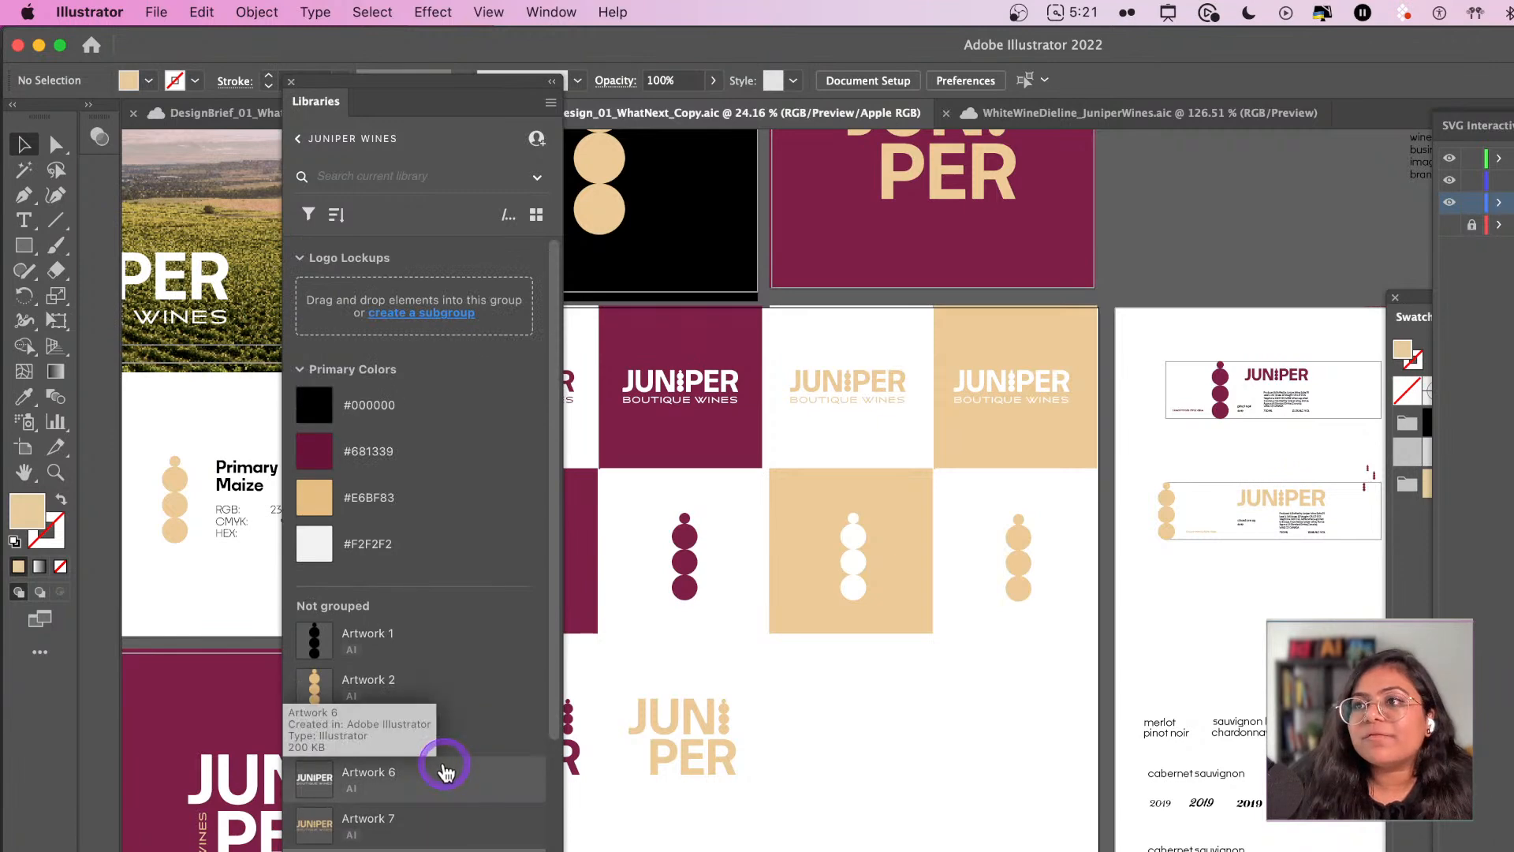
- Select the label artwork and text inside the dieline in the WhiteWineDieline_JuniperWines document
drag(421, 81, 1491, 272)
click(1017, 112)
drag(223, 372, 991, 753)
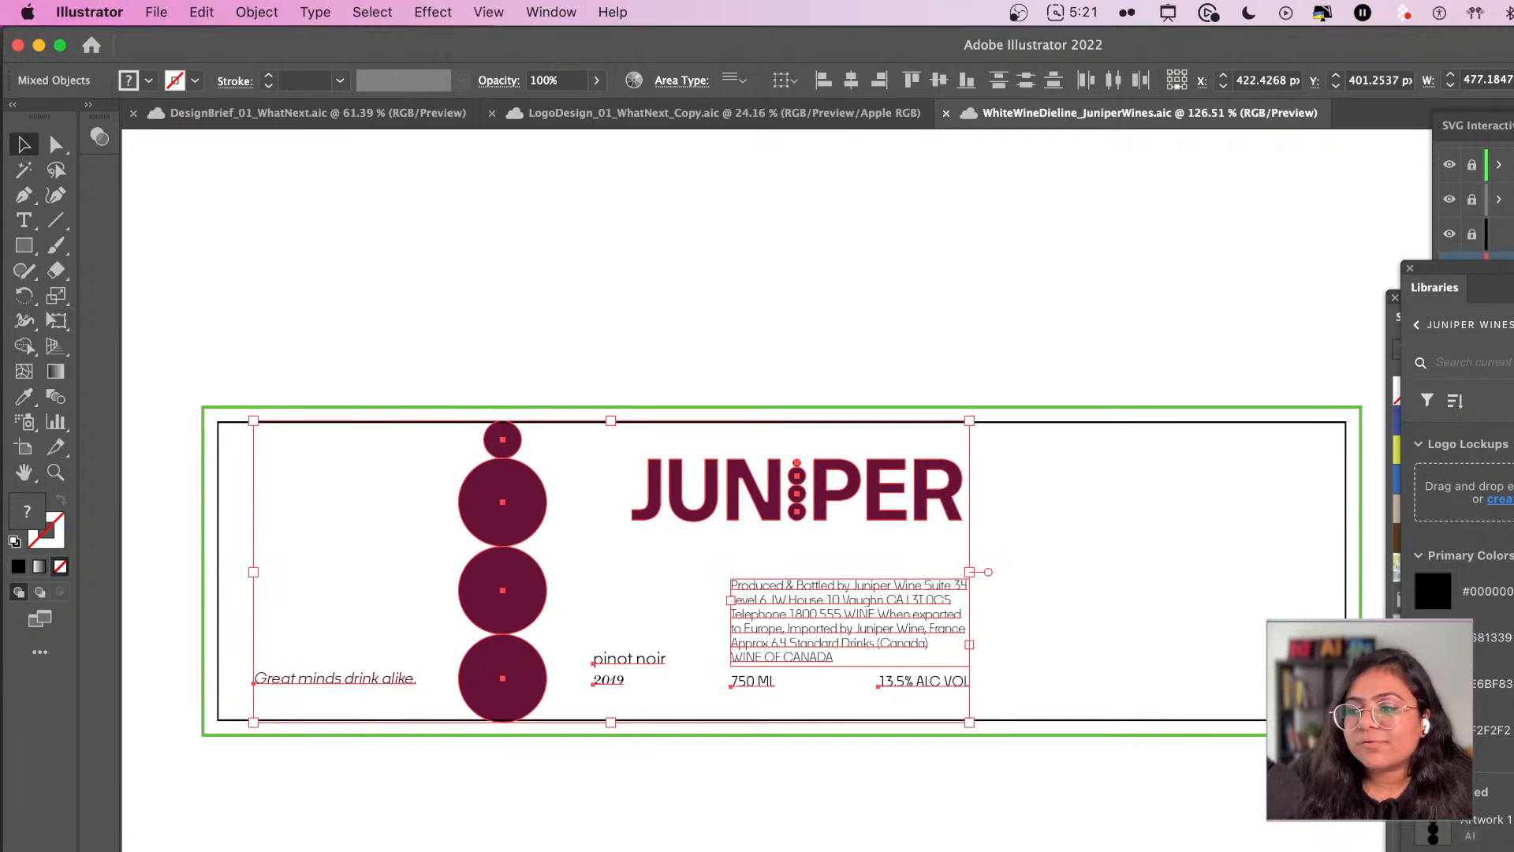
- Switch to Photoshop, convert the campfire bottle photo's background into a layer named BG Copy, and duplicate that layer
key(super+Tab)
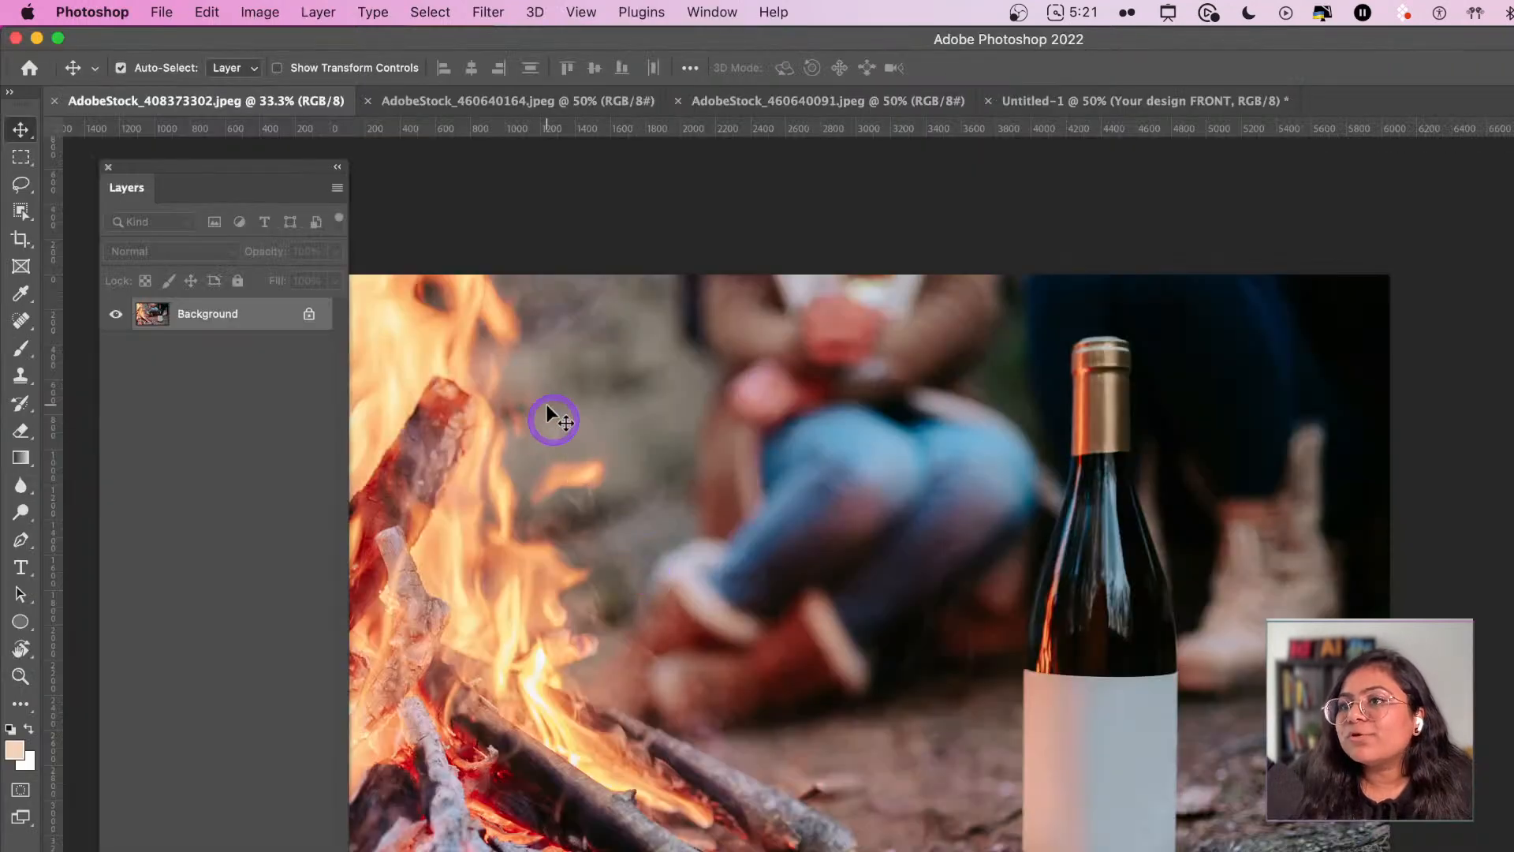
drag(293, 164, 280, 153)
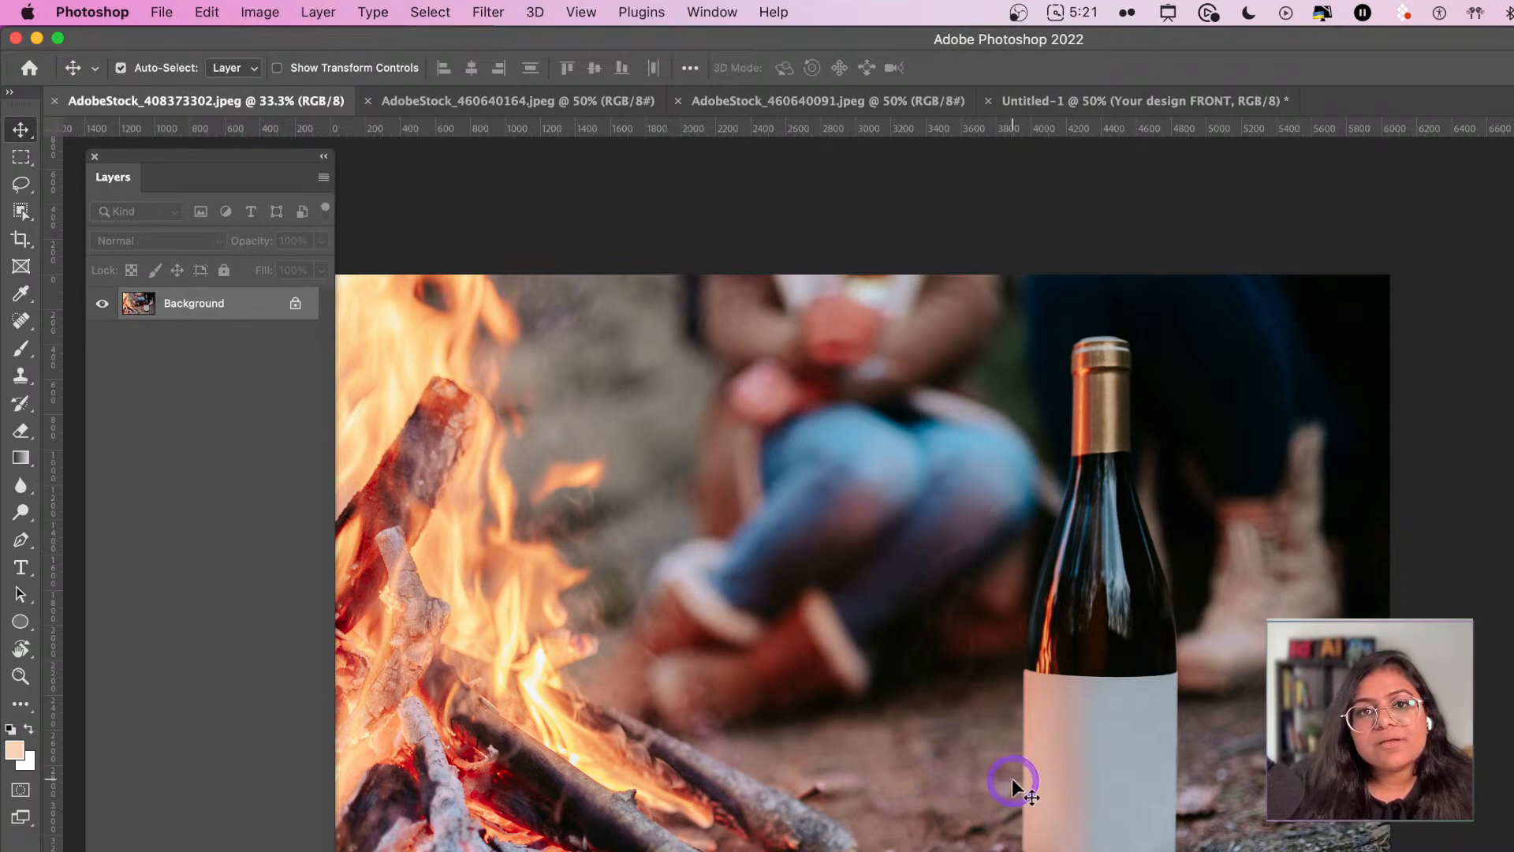
click(295, 304)
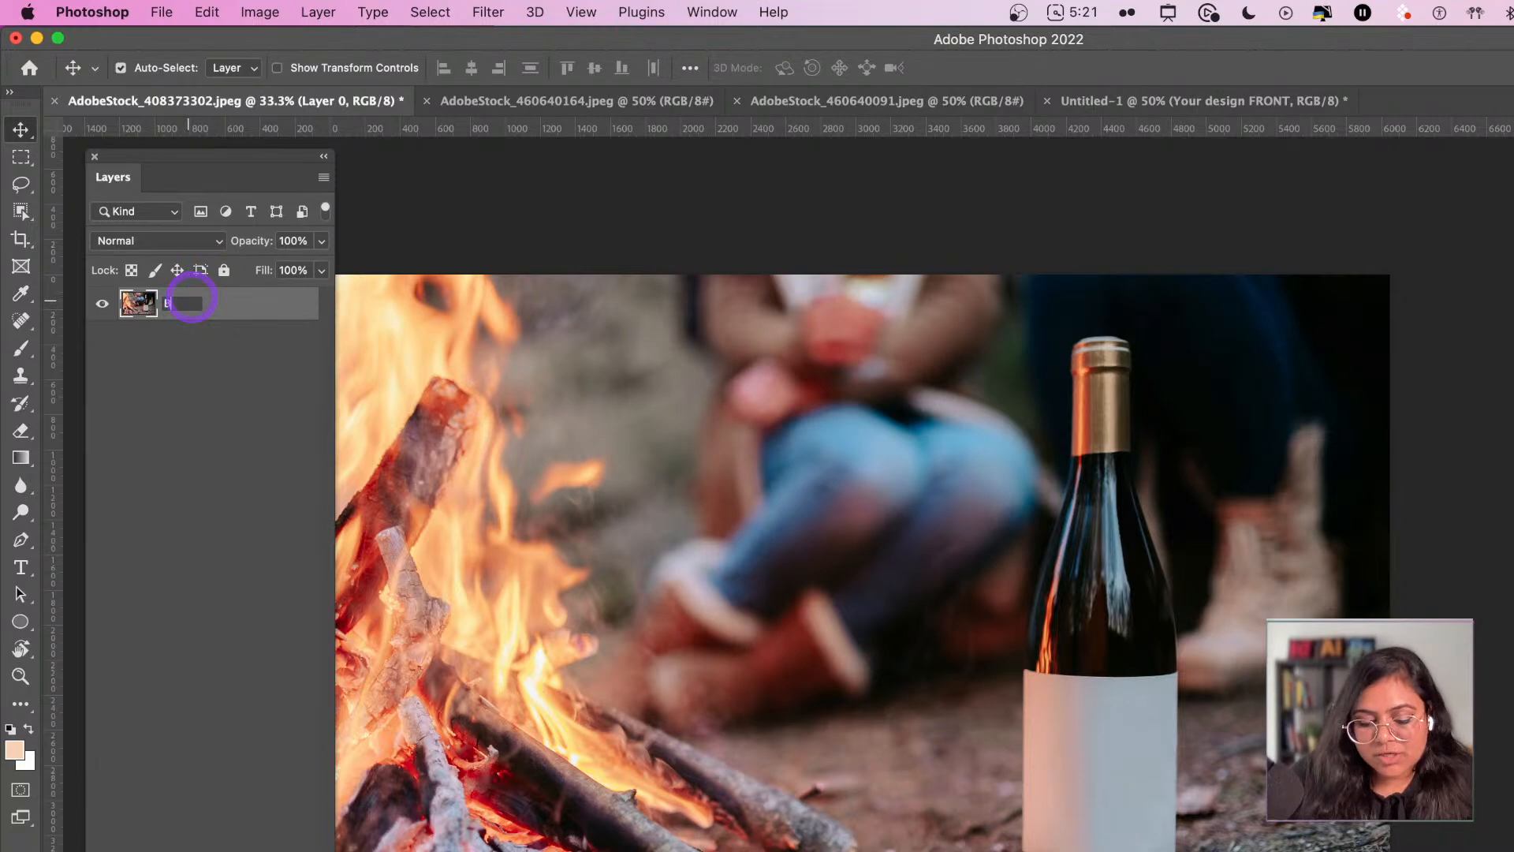
key(Return)
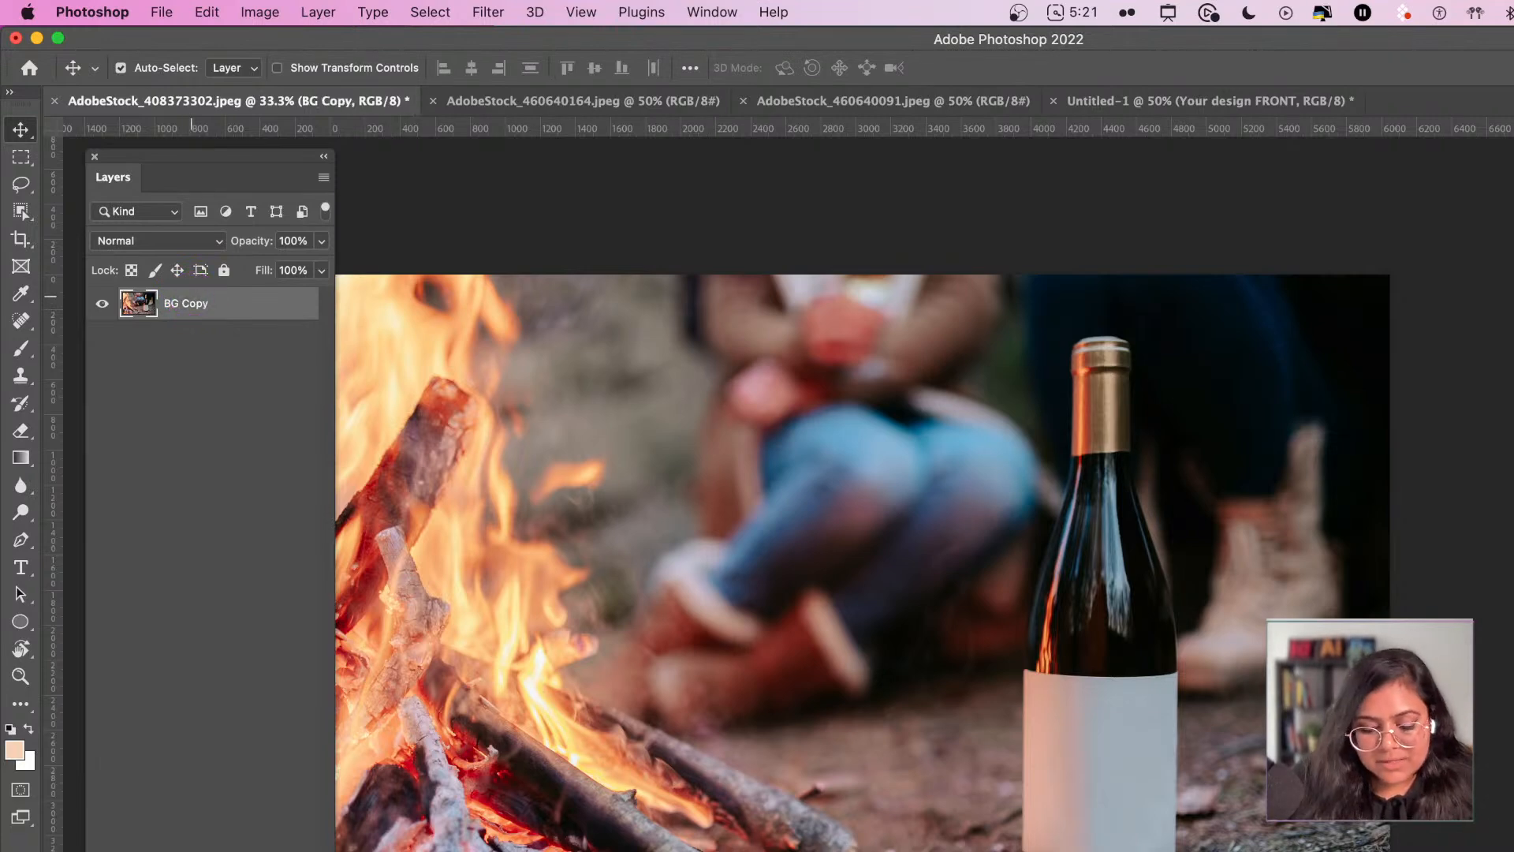
key(super+j)
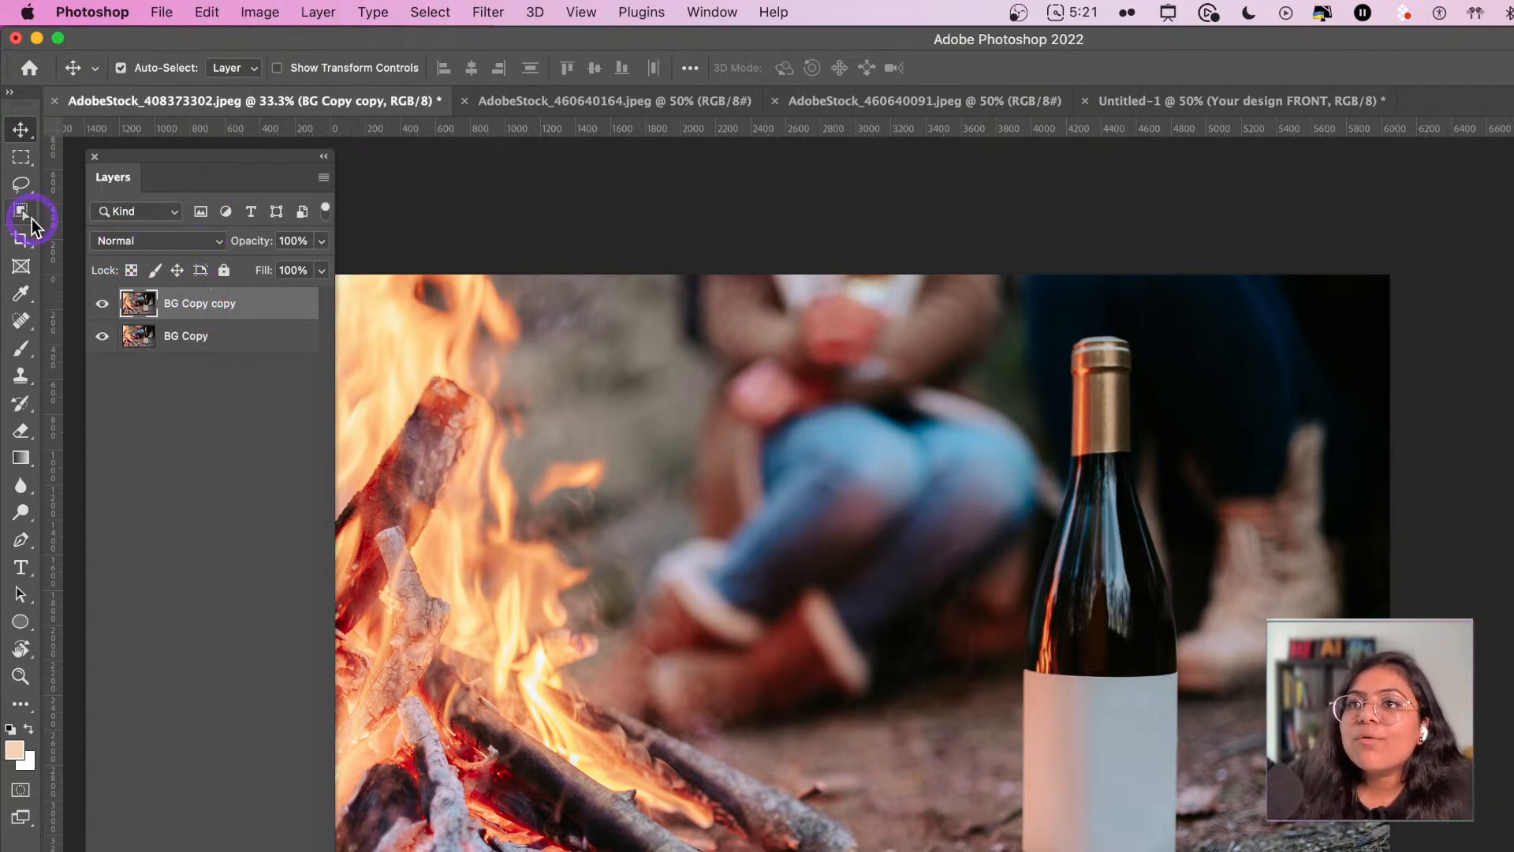
- Select the wine bottle with the Object Selection tool and mask the BG Copy copy layer to it
drag(28, 220, 126, 215)
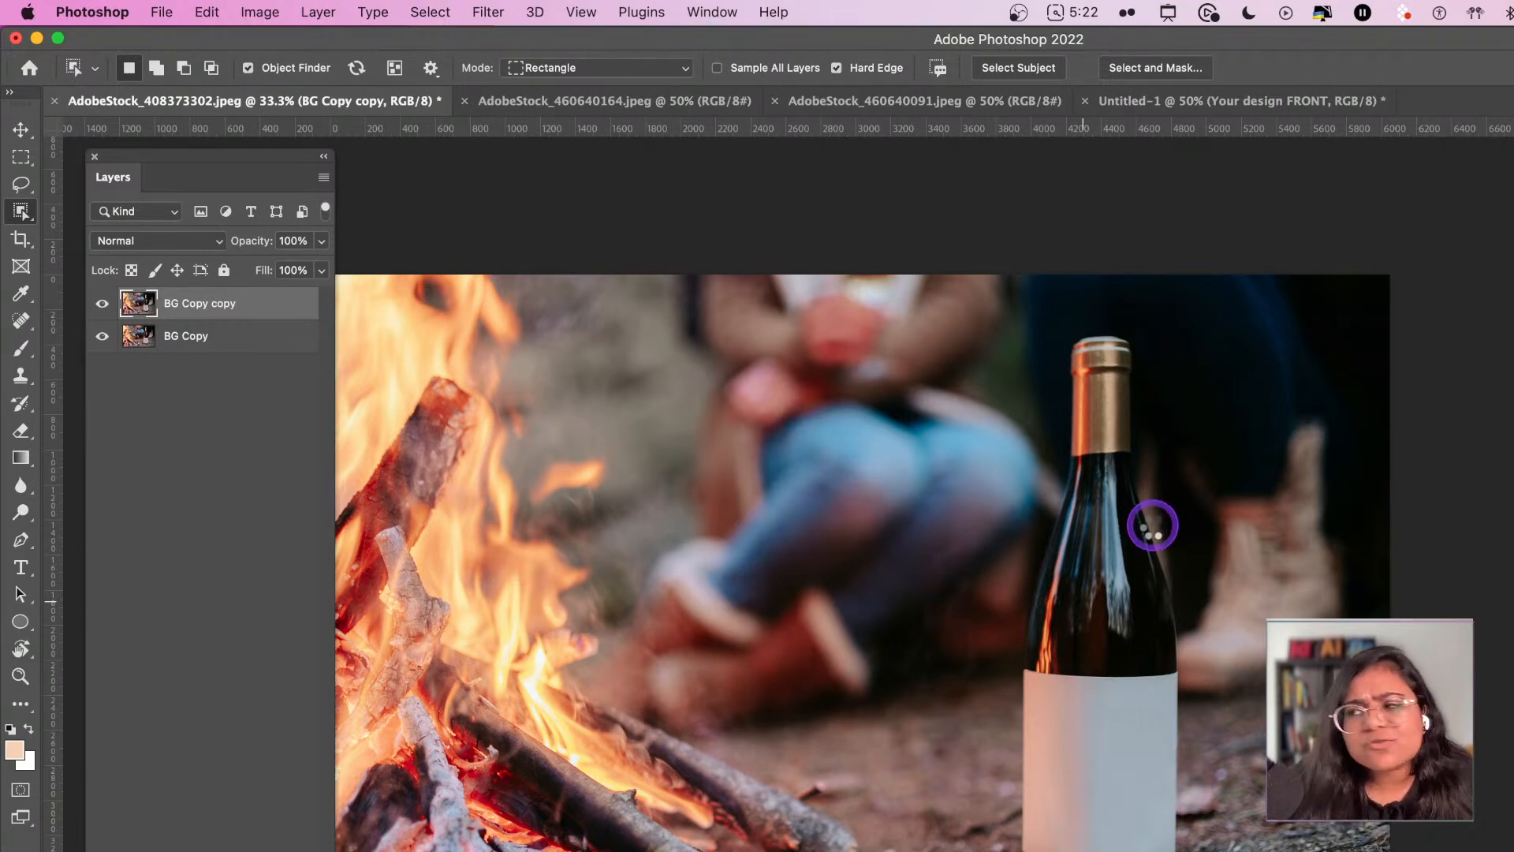
click(1071, 713)
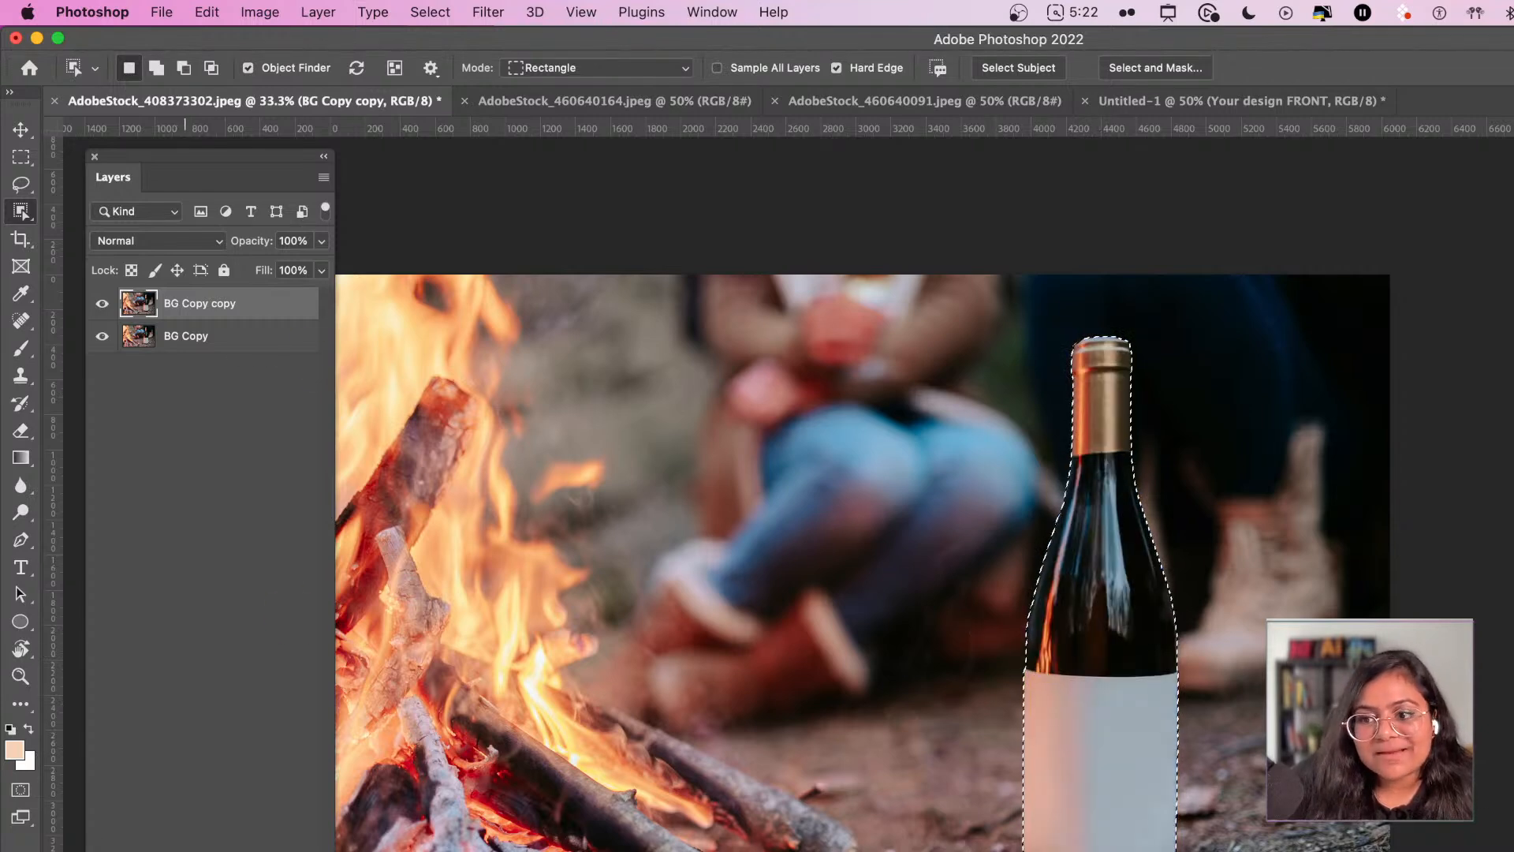
scroll(899, 563, left, 3)
scroll(899, 563, right, 2)
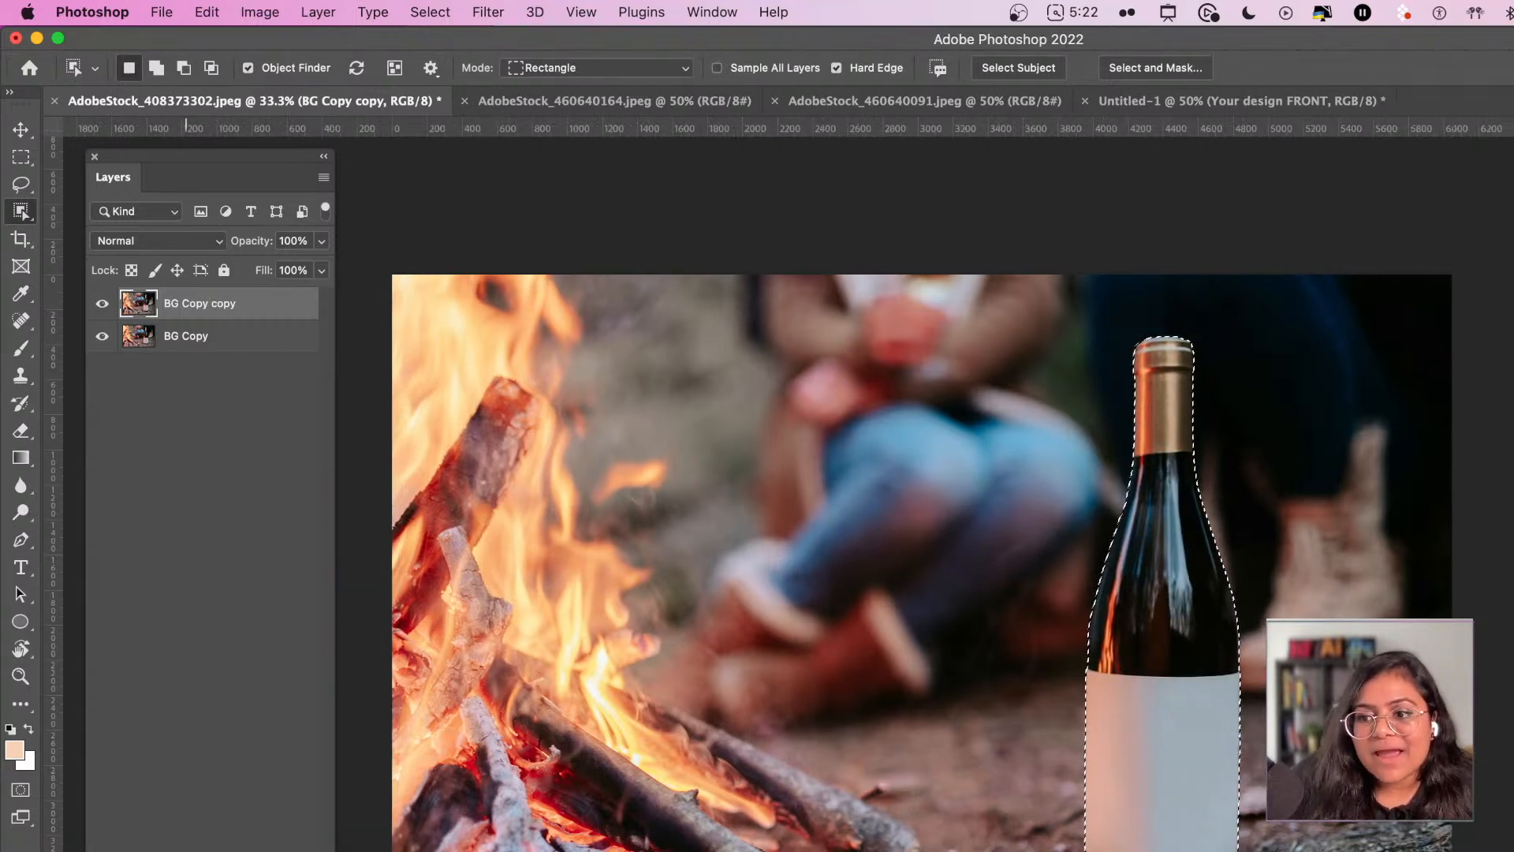
click(186, 850)
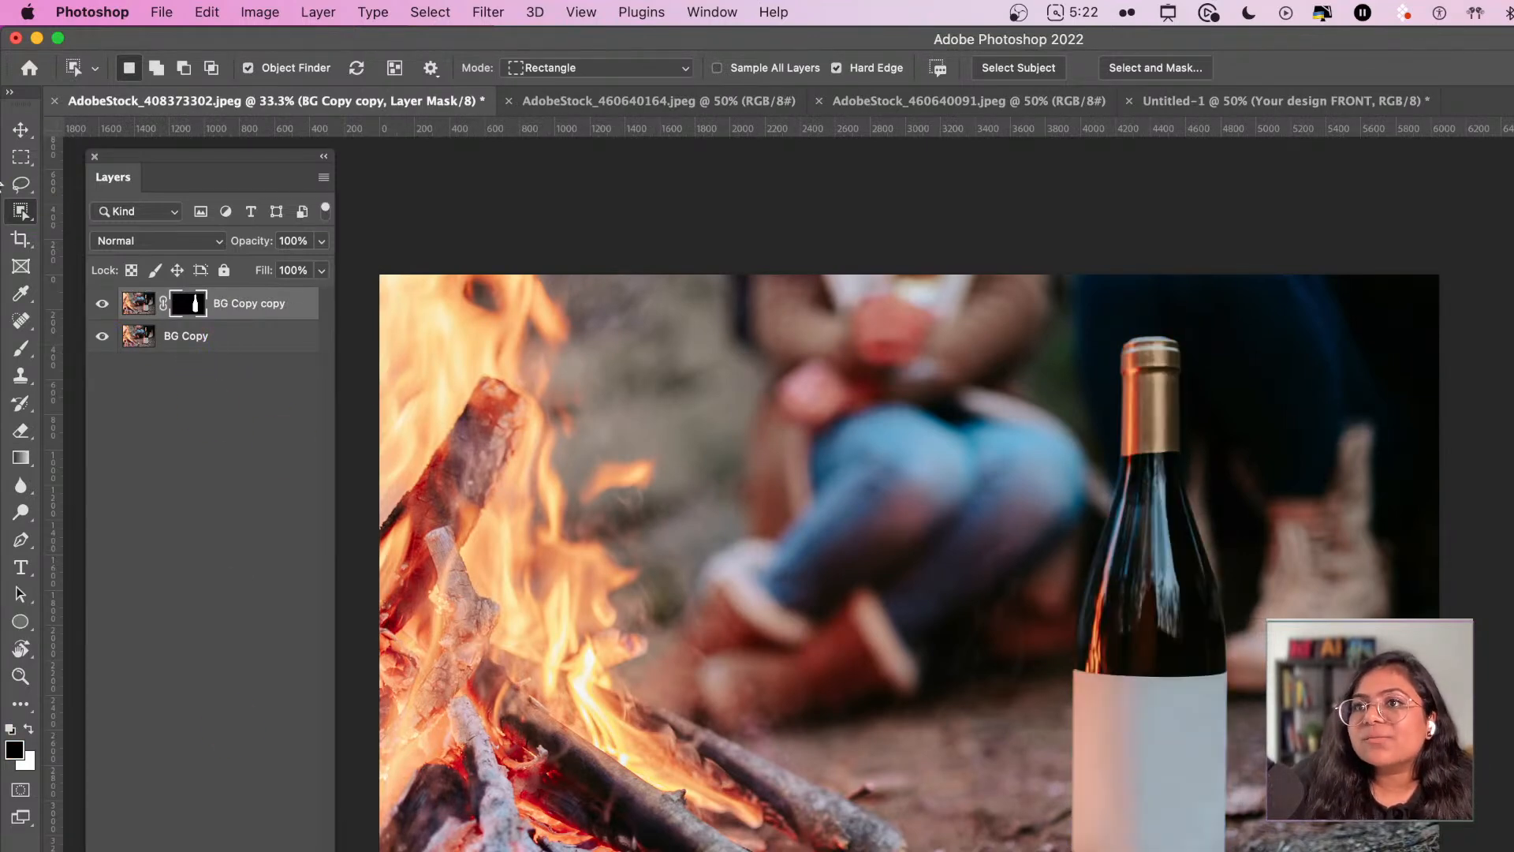
- Hide the BG Copy layer to inspect the masked bottle on its own, and show the layer again
click(21, 129)
click(103, 337)
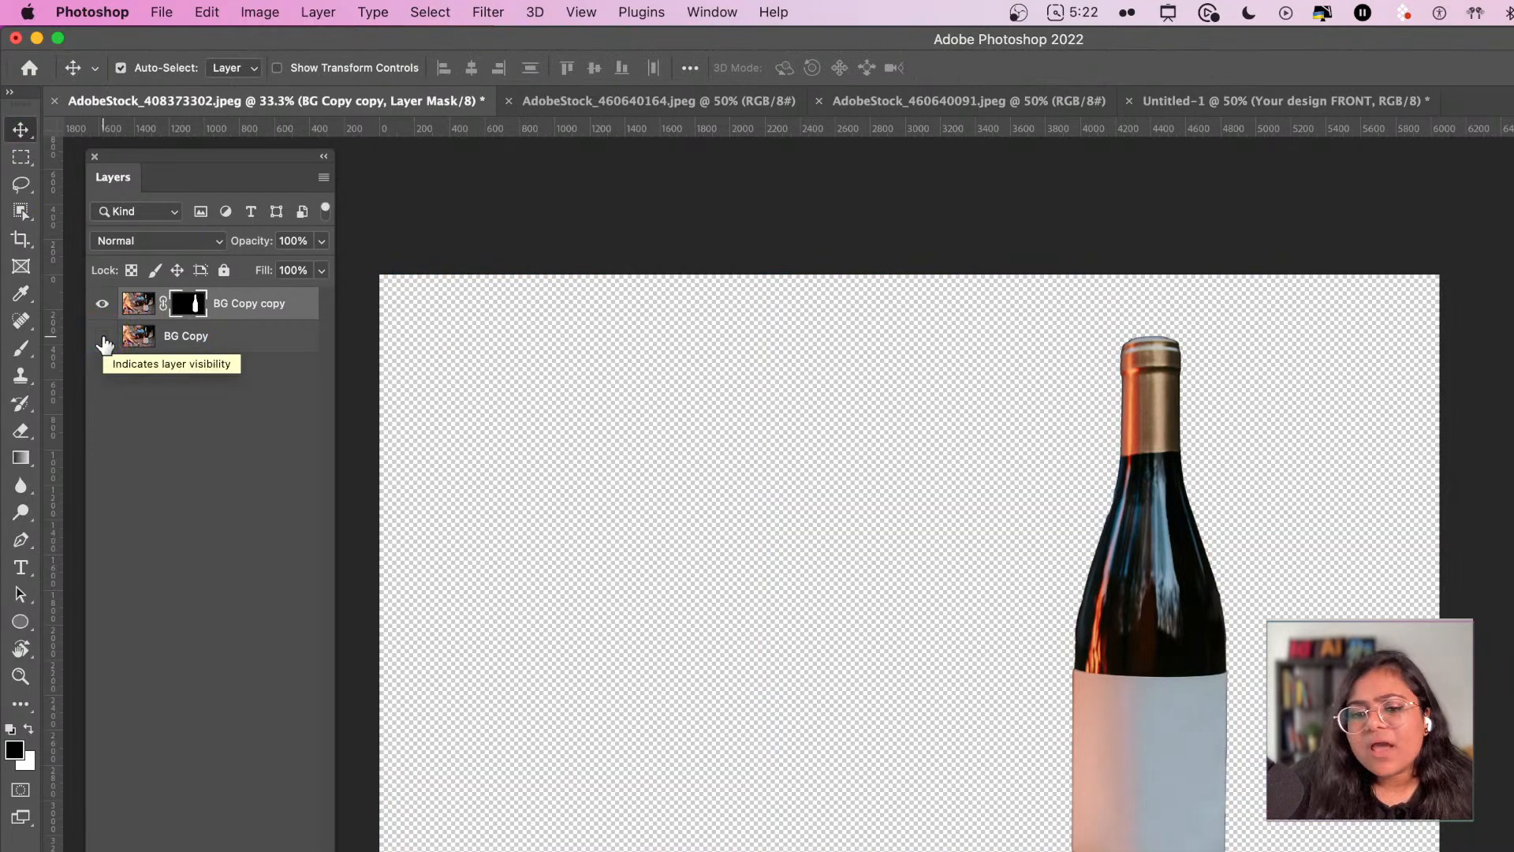
click(102, 338)
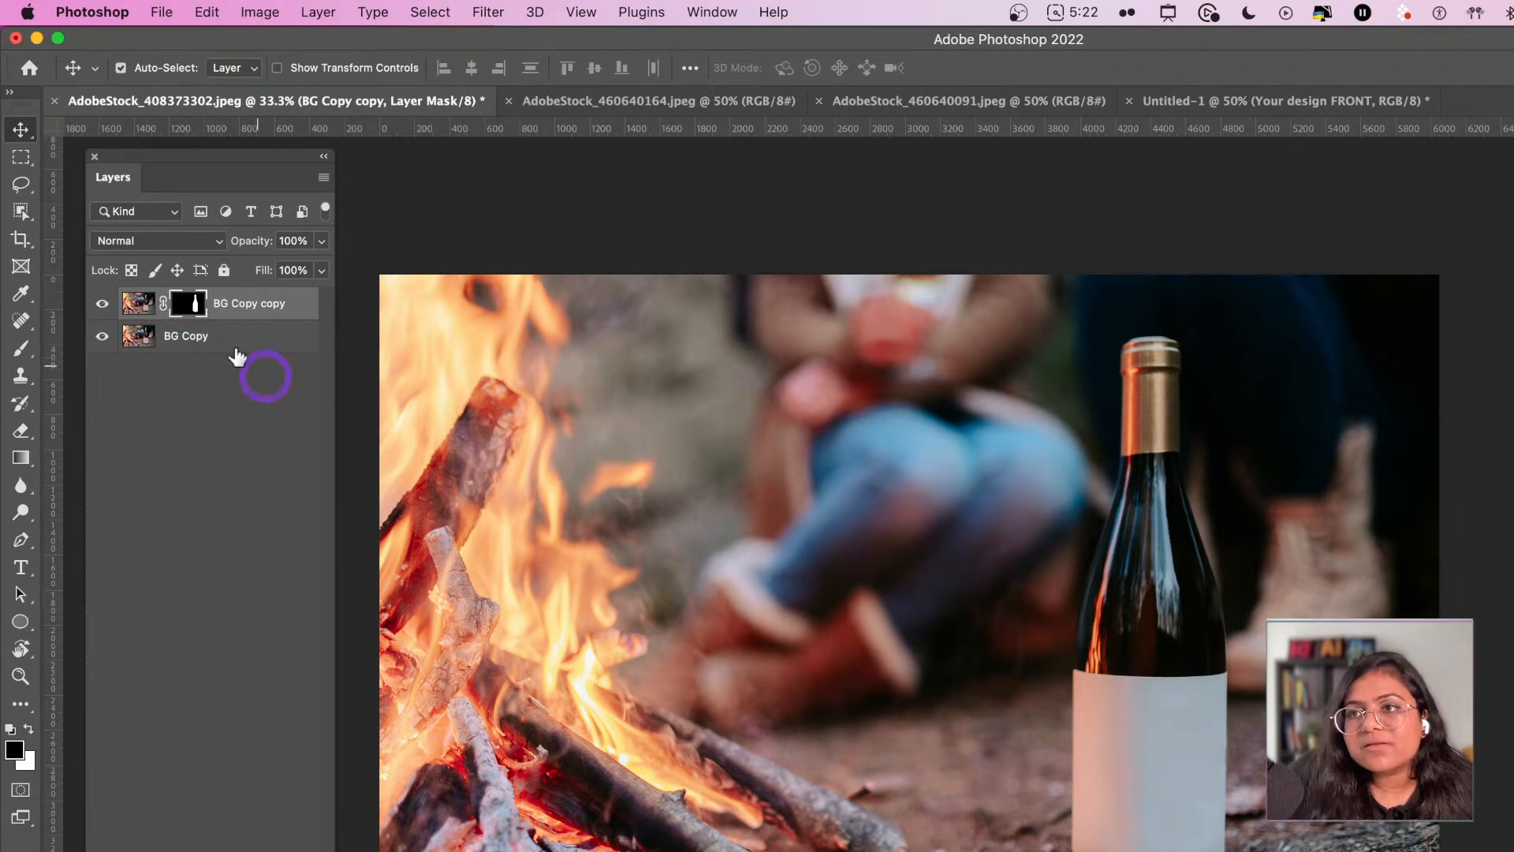
- Undo the layer mask and the bottle selection on the BG Copy copy layer
key(super+z)
key(super+z)
key(super+z)
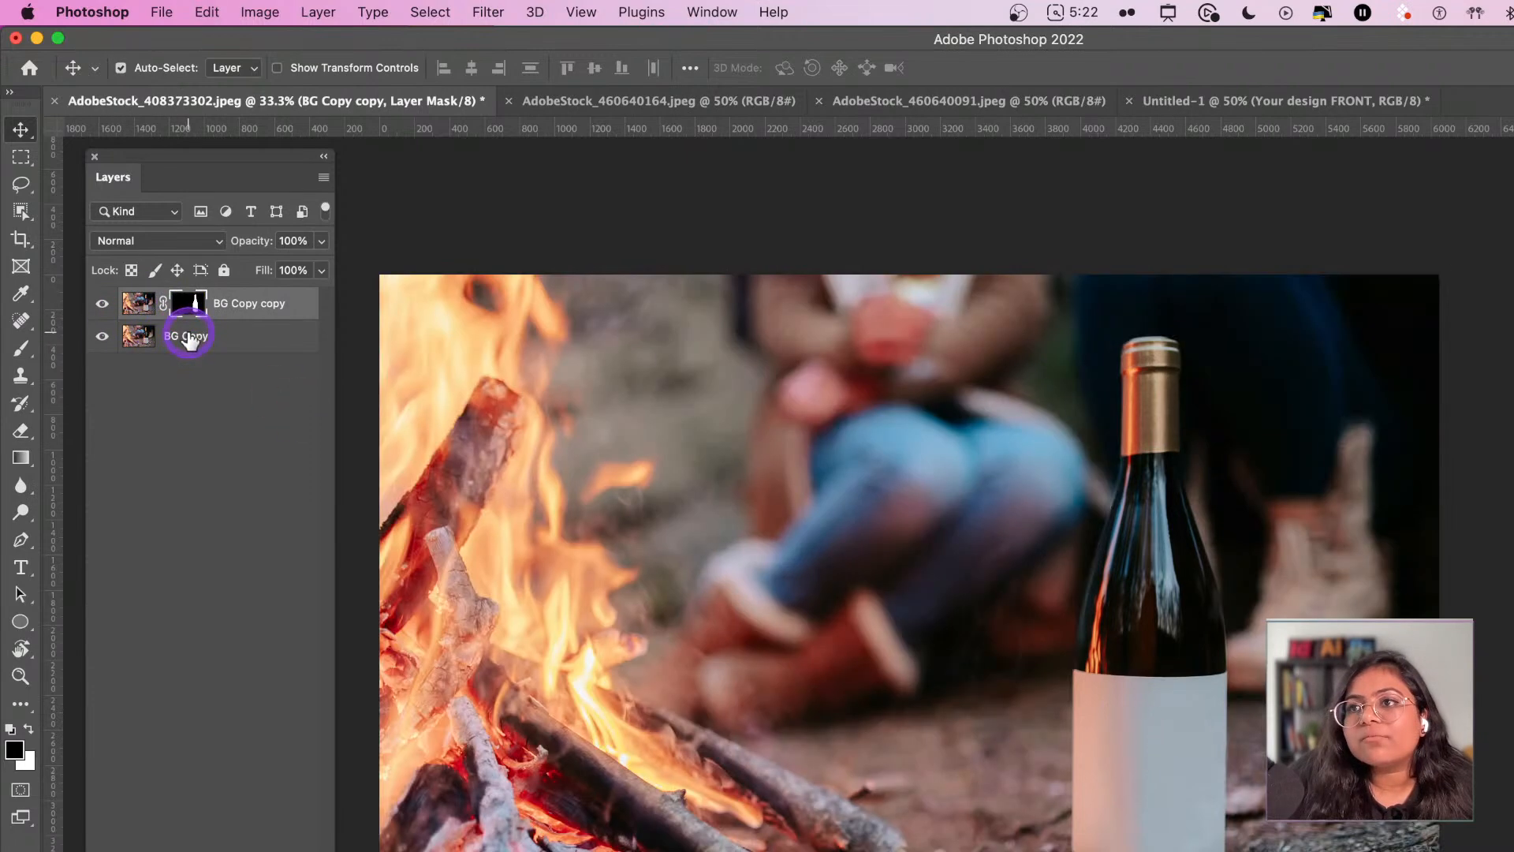
key(super+z)
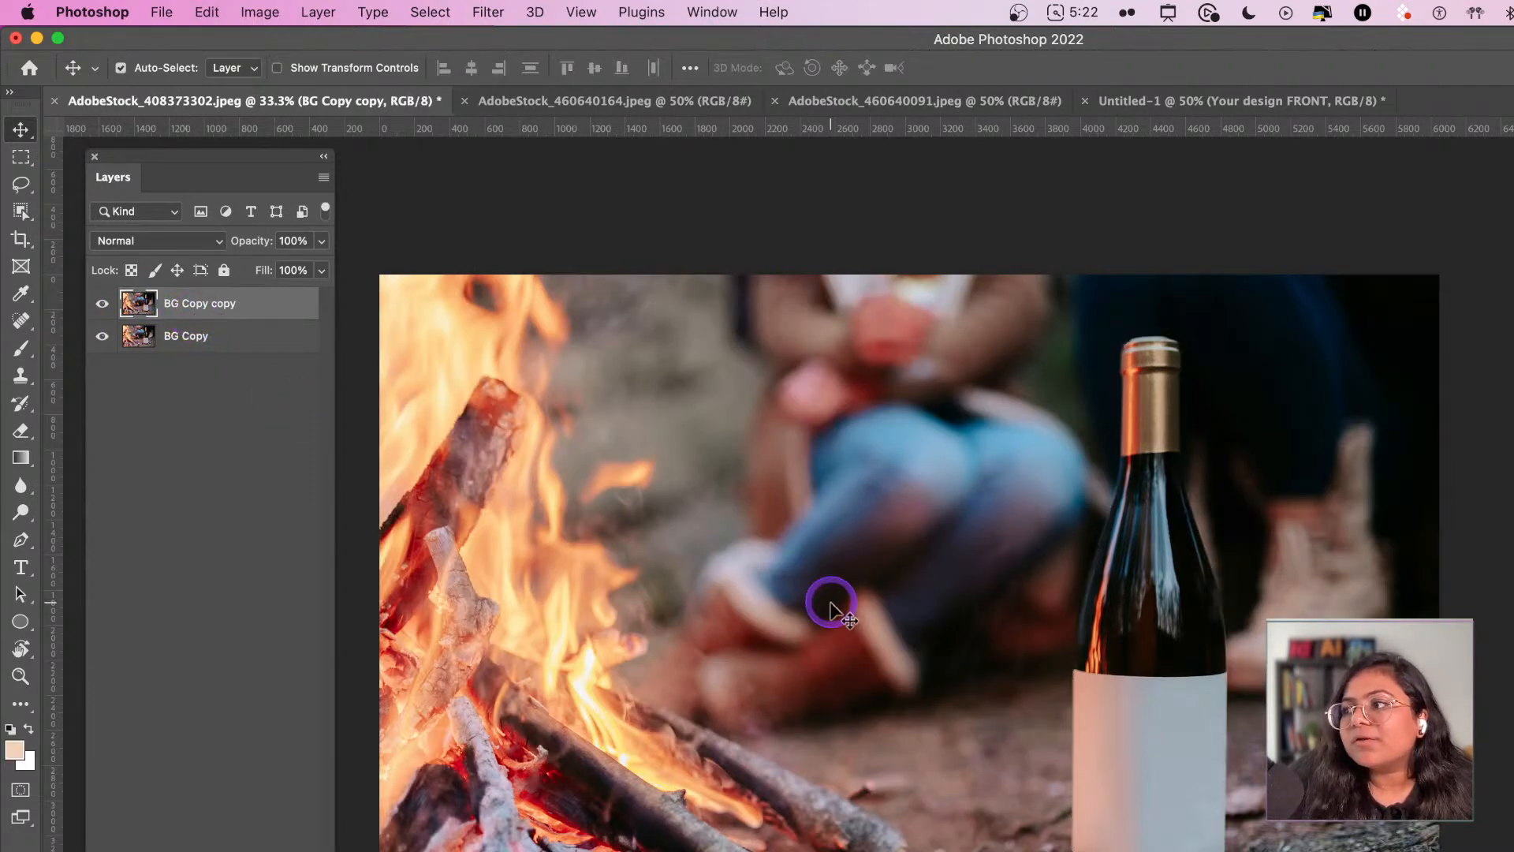
- Select the blank label on the bottle with the Quick Selection tool and check the selection's edges up close
right_click(18, 213)
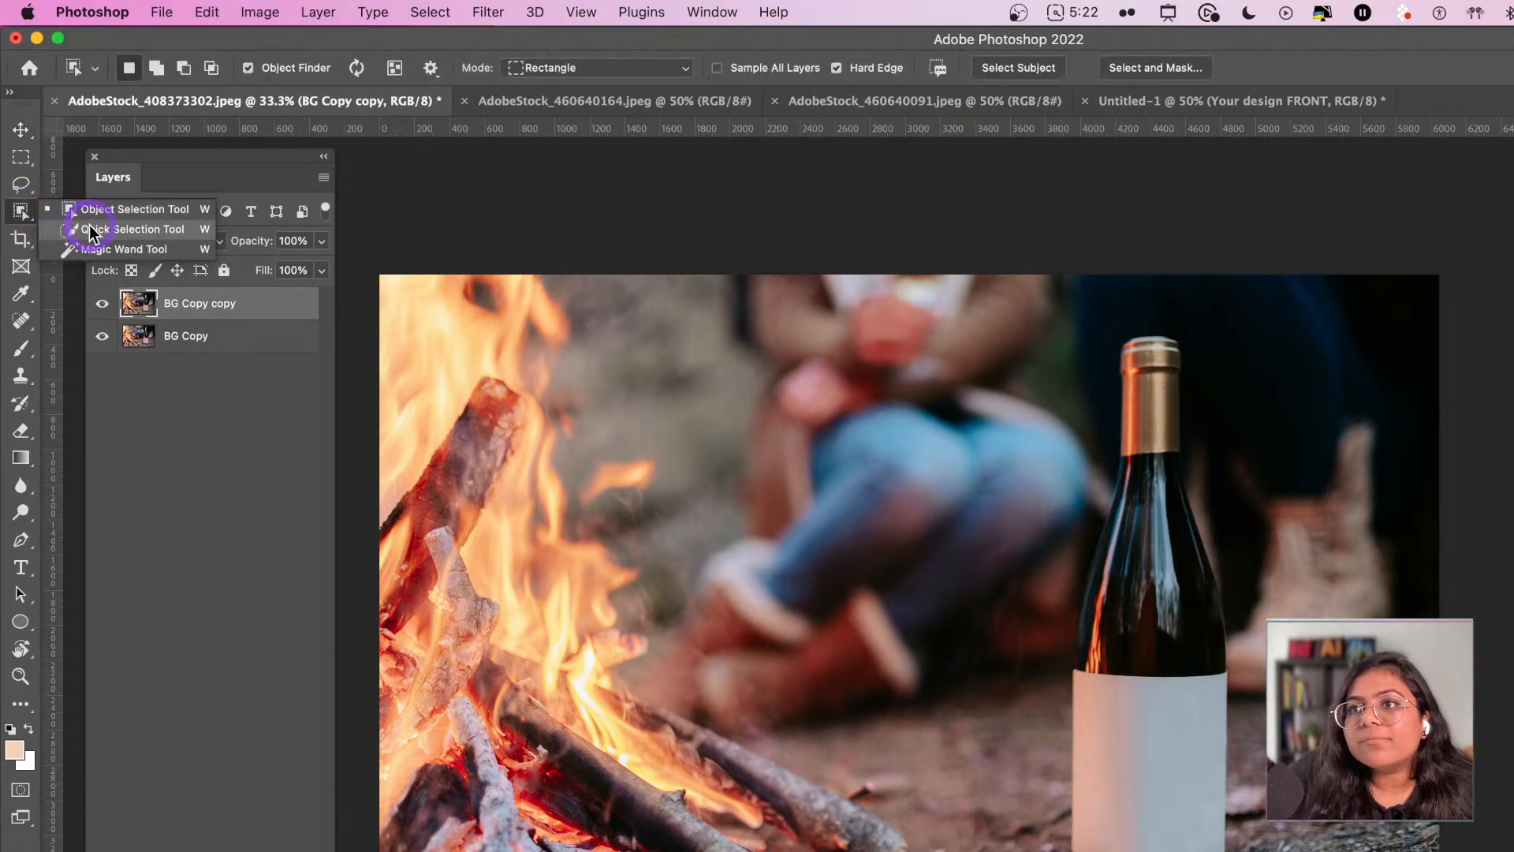
click(92, 231)
scroll(1149, 727, up, 5)
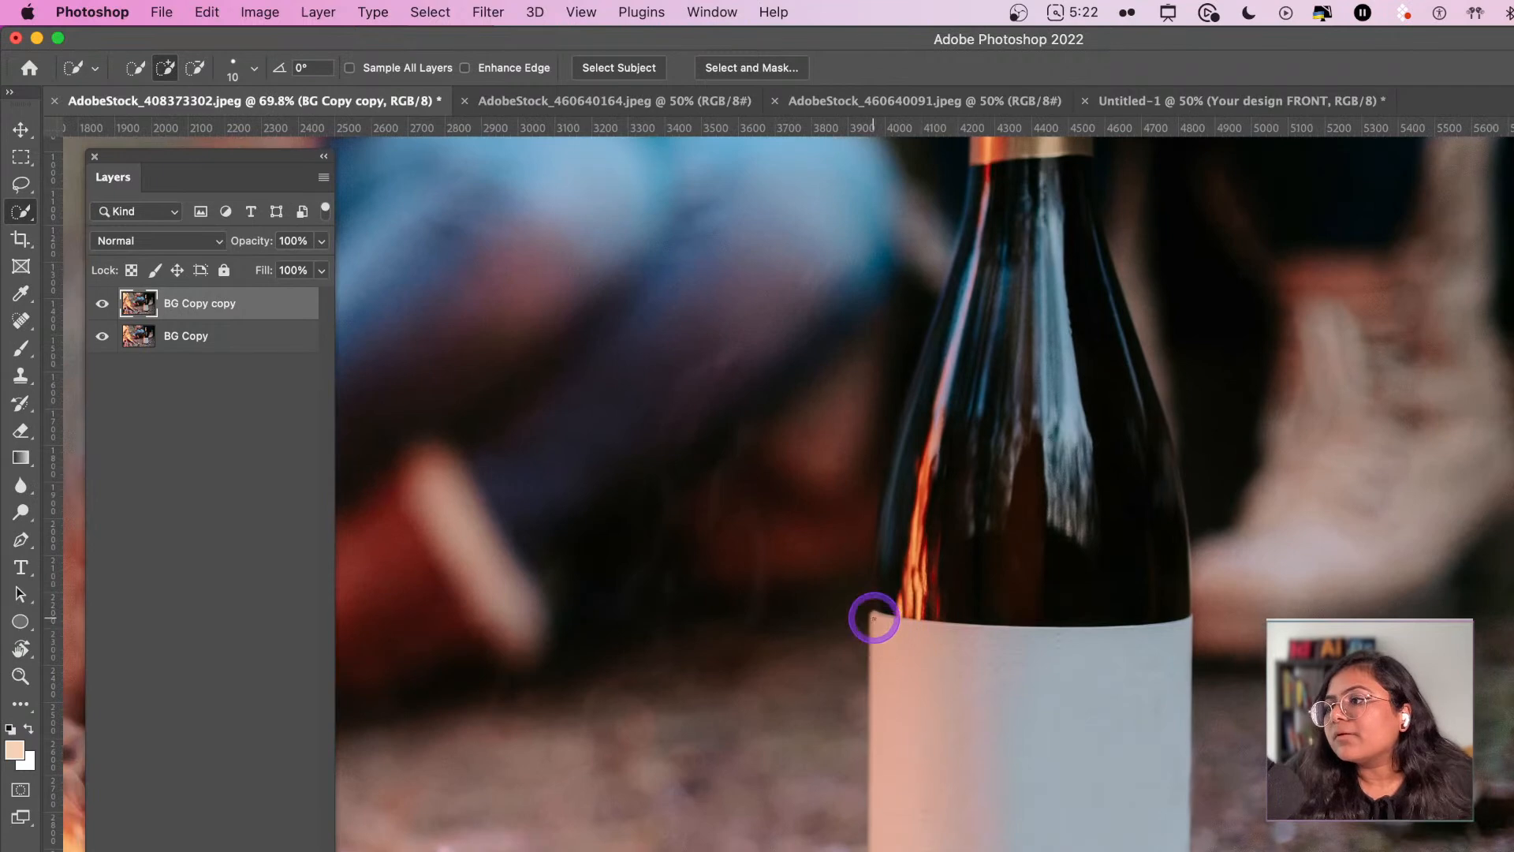
drag(874, 620, 1088, 794)
scroll(1051, 738, right, 3)
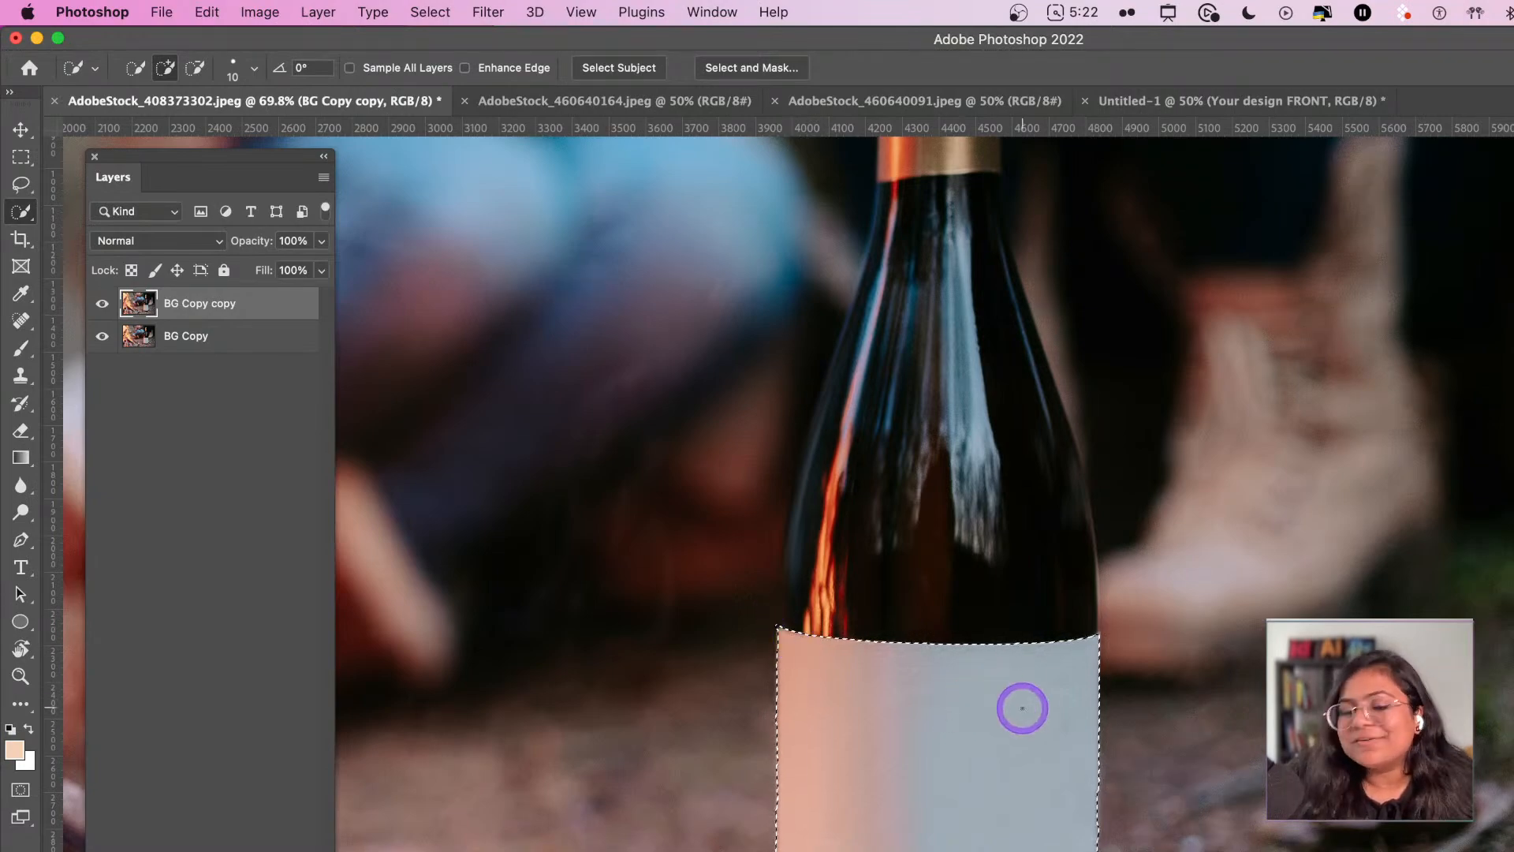
scroll(1019, 707, down, 4)
scroll(946, 741, up, 4)
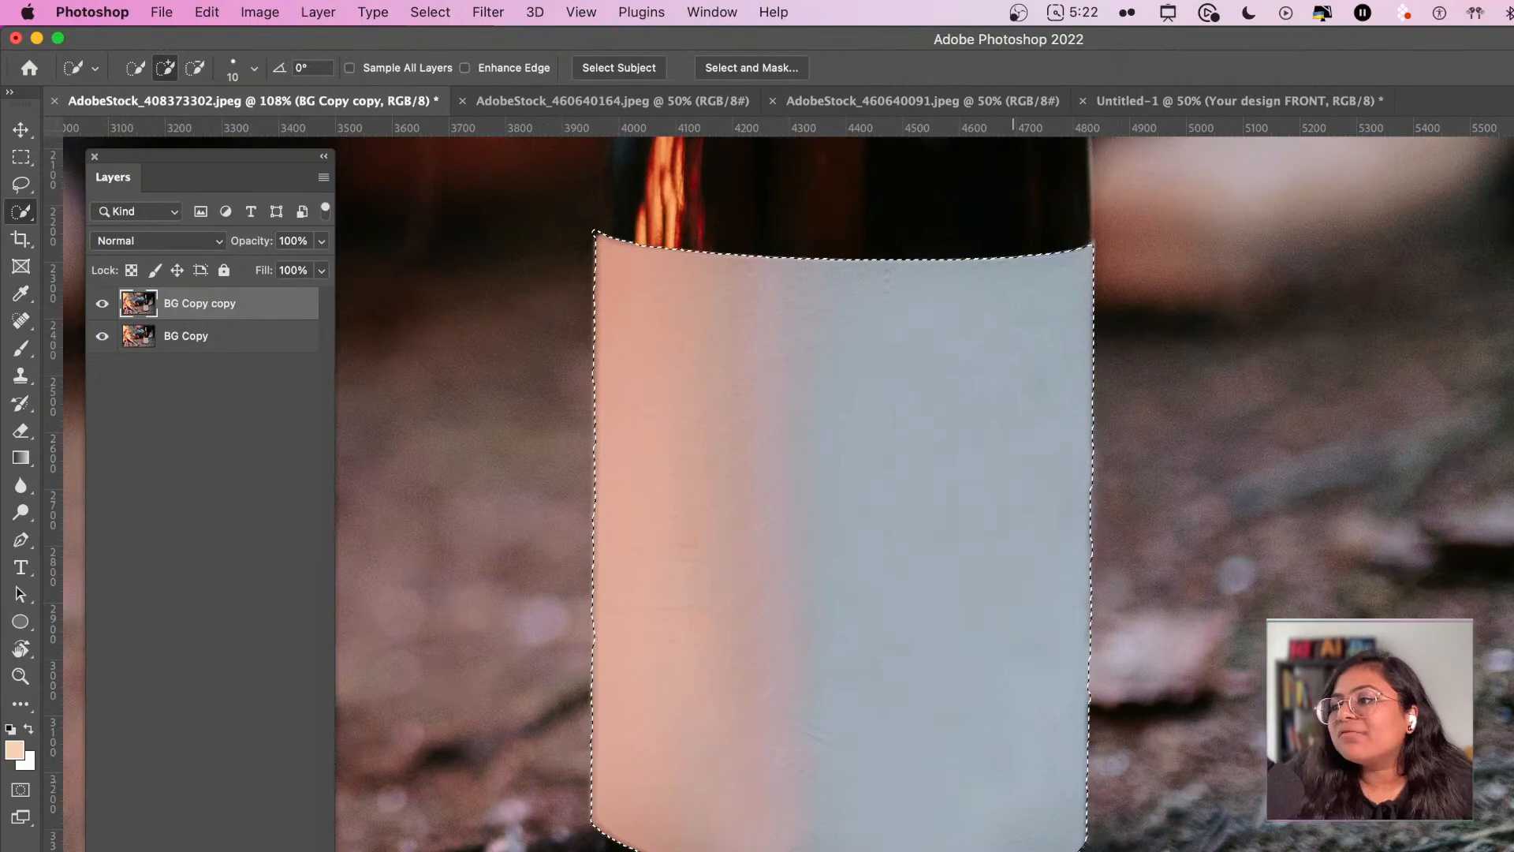
scroll(862, 576, up, 3)
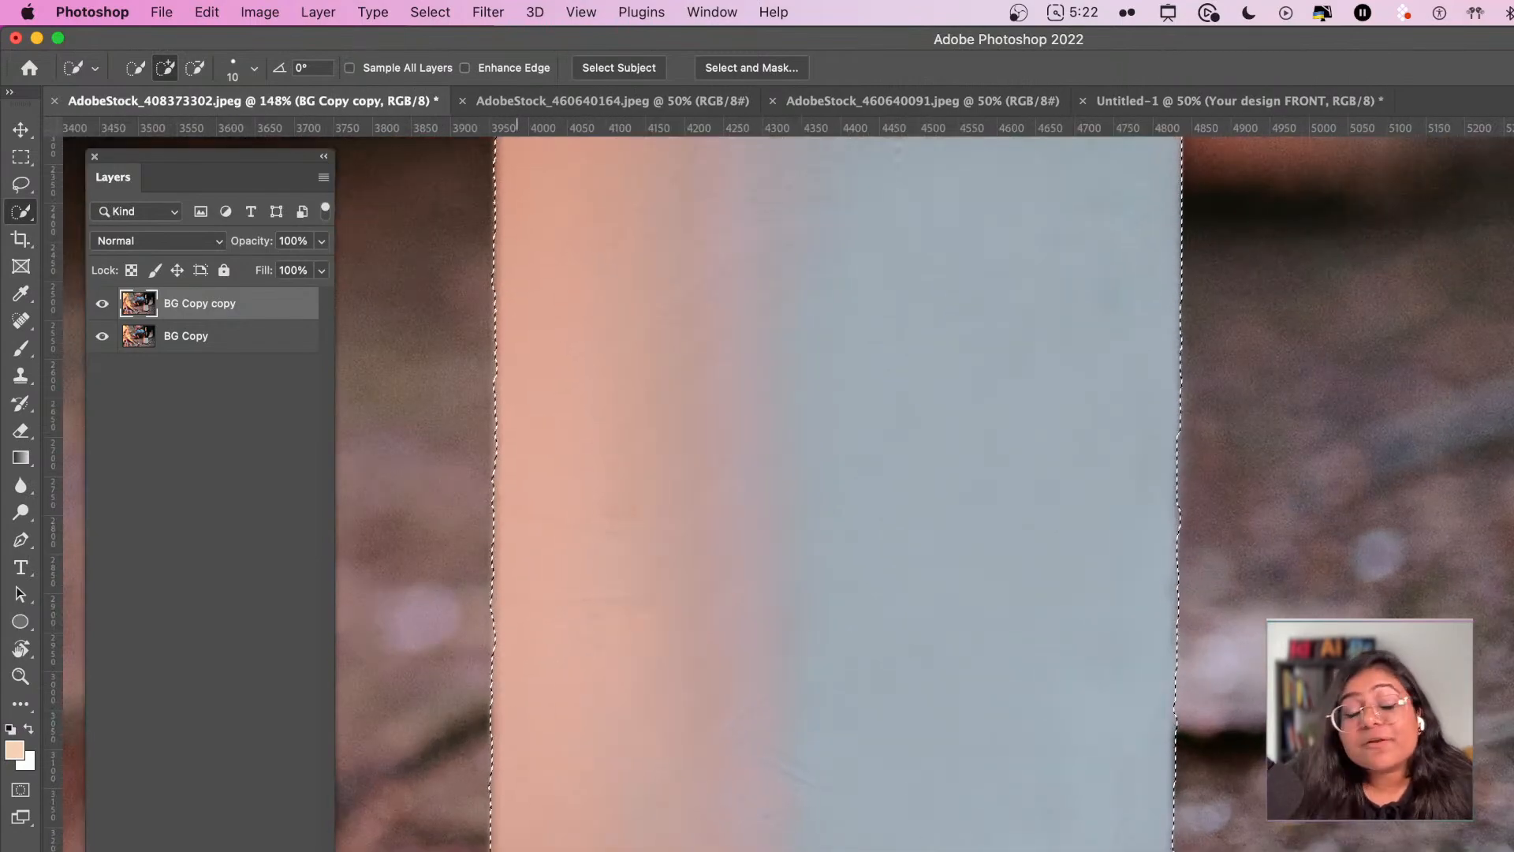
scroll(731, 653, up, 5)
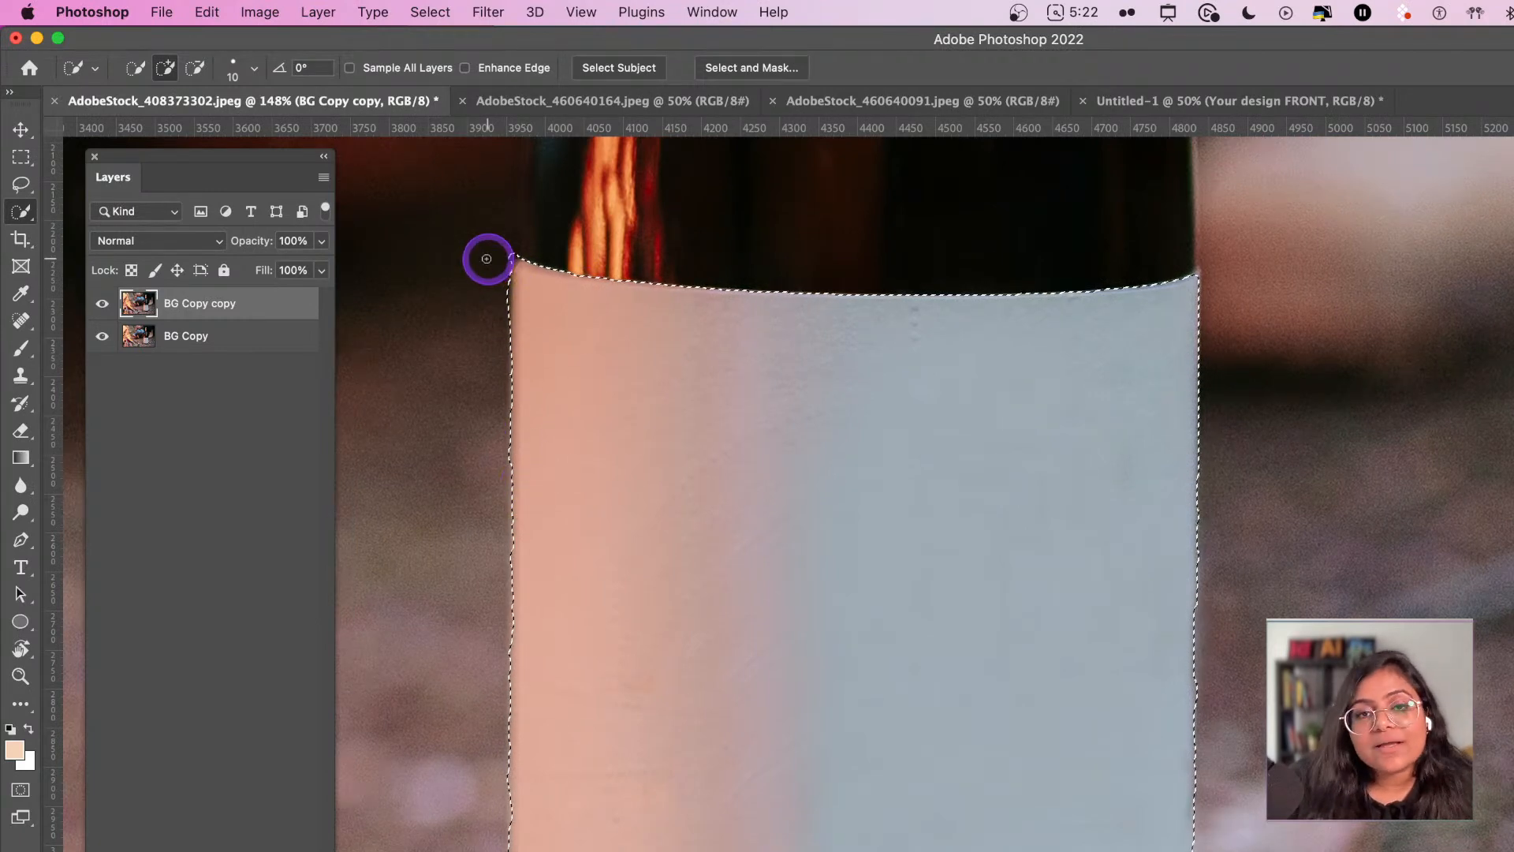
- Set the Quick Selection brush size to 100 px for refining the label selection
key(alt)
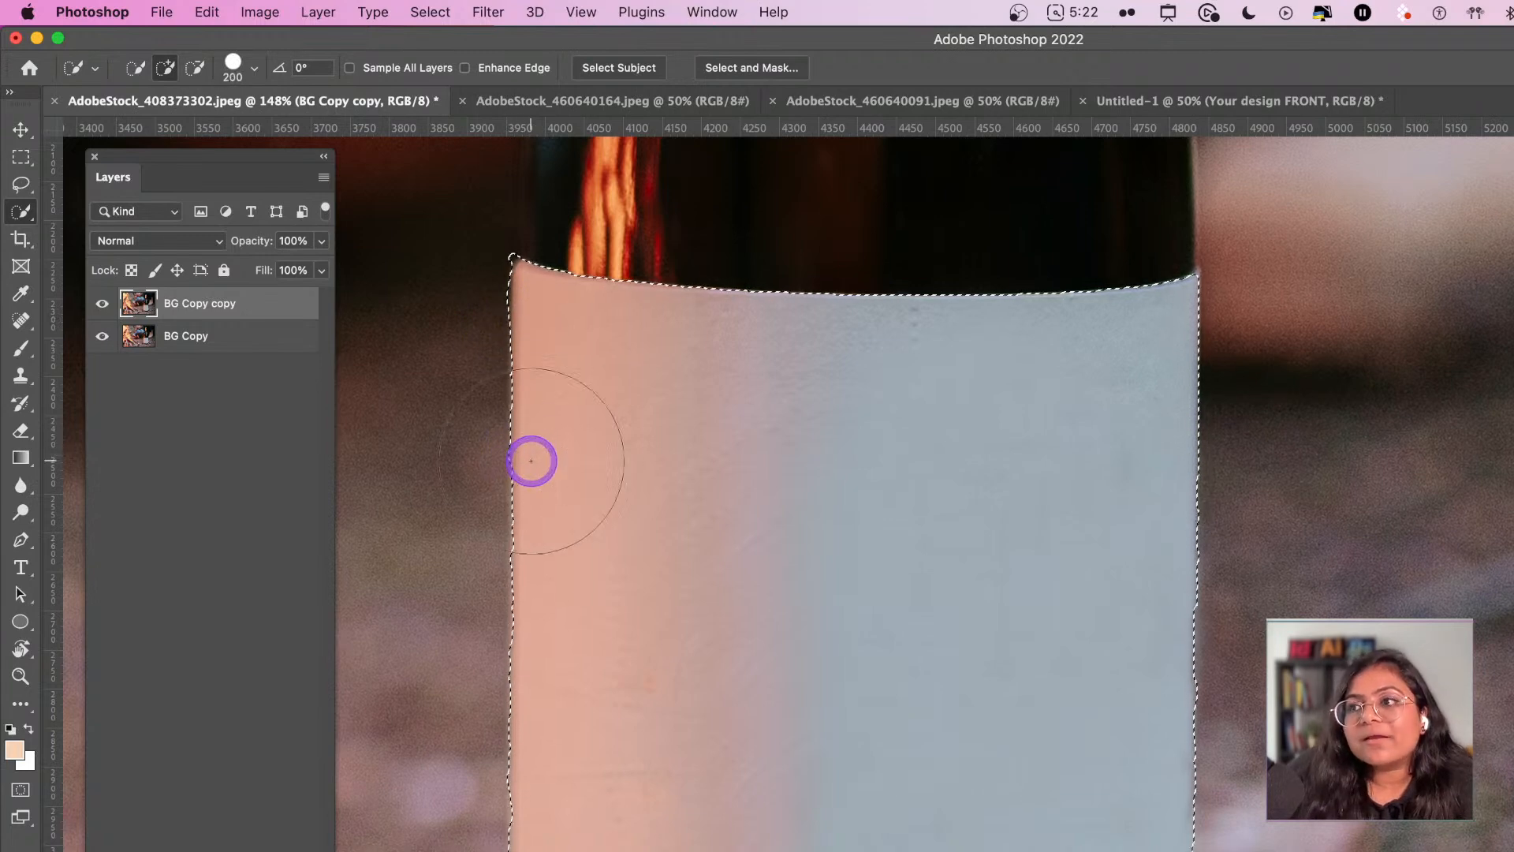
key(])
key(])
key(])
key(])
key(])
key(])
key(])
key(])
key(])
key([)
key([)
key([)
key([)
key([)
key([)
key([)
key([)
key([)
key([)
key([)
key([)
key([)
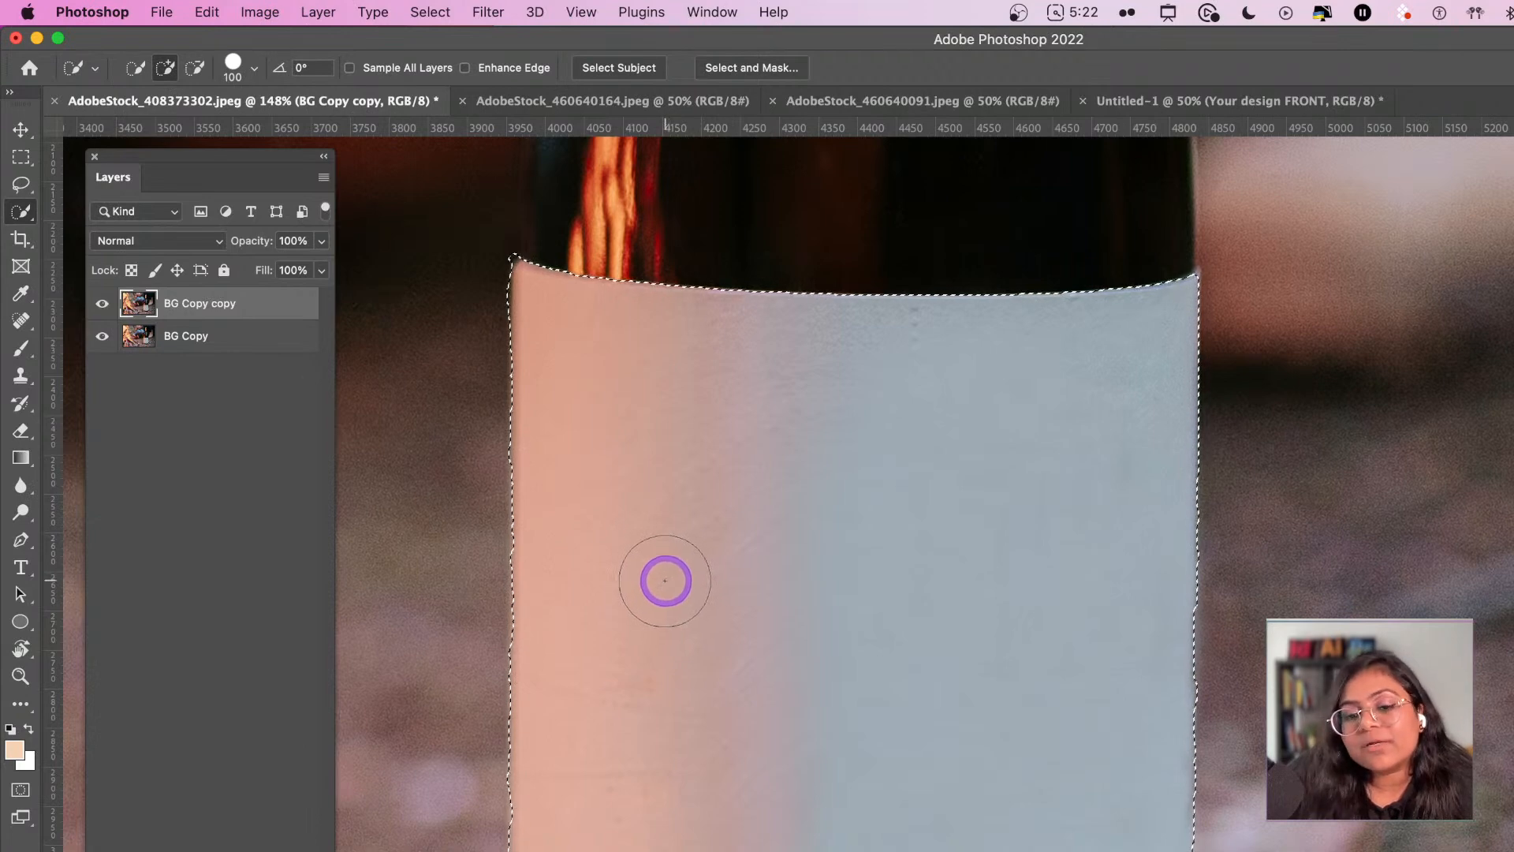
- Subtract the label's upper-left corner from the selection and brush the corner back in along its edge
alt+click(500, 293)
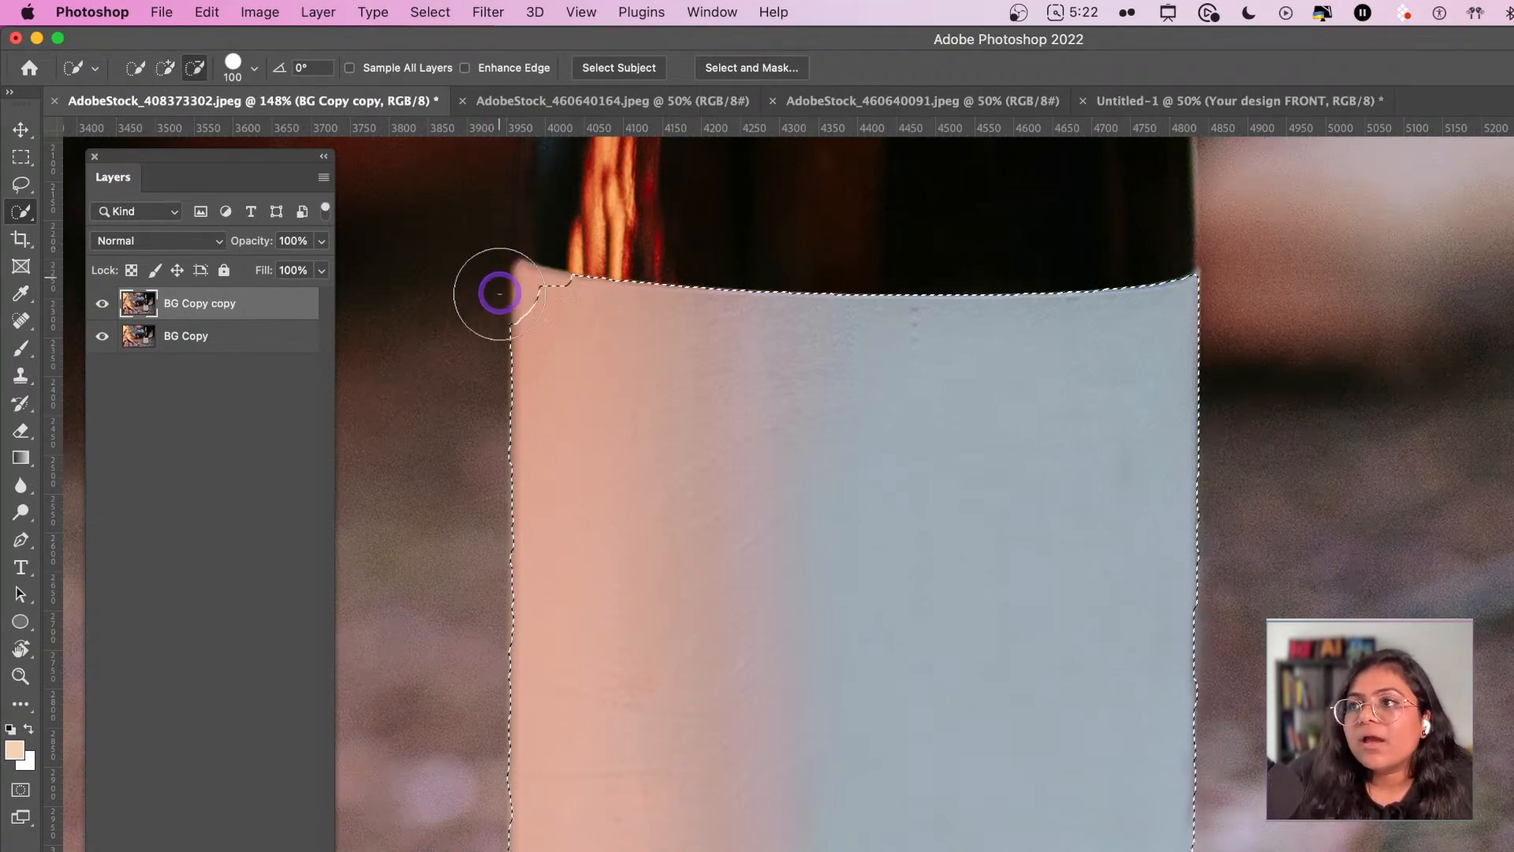
drag(501, 320, 518, 272)
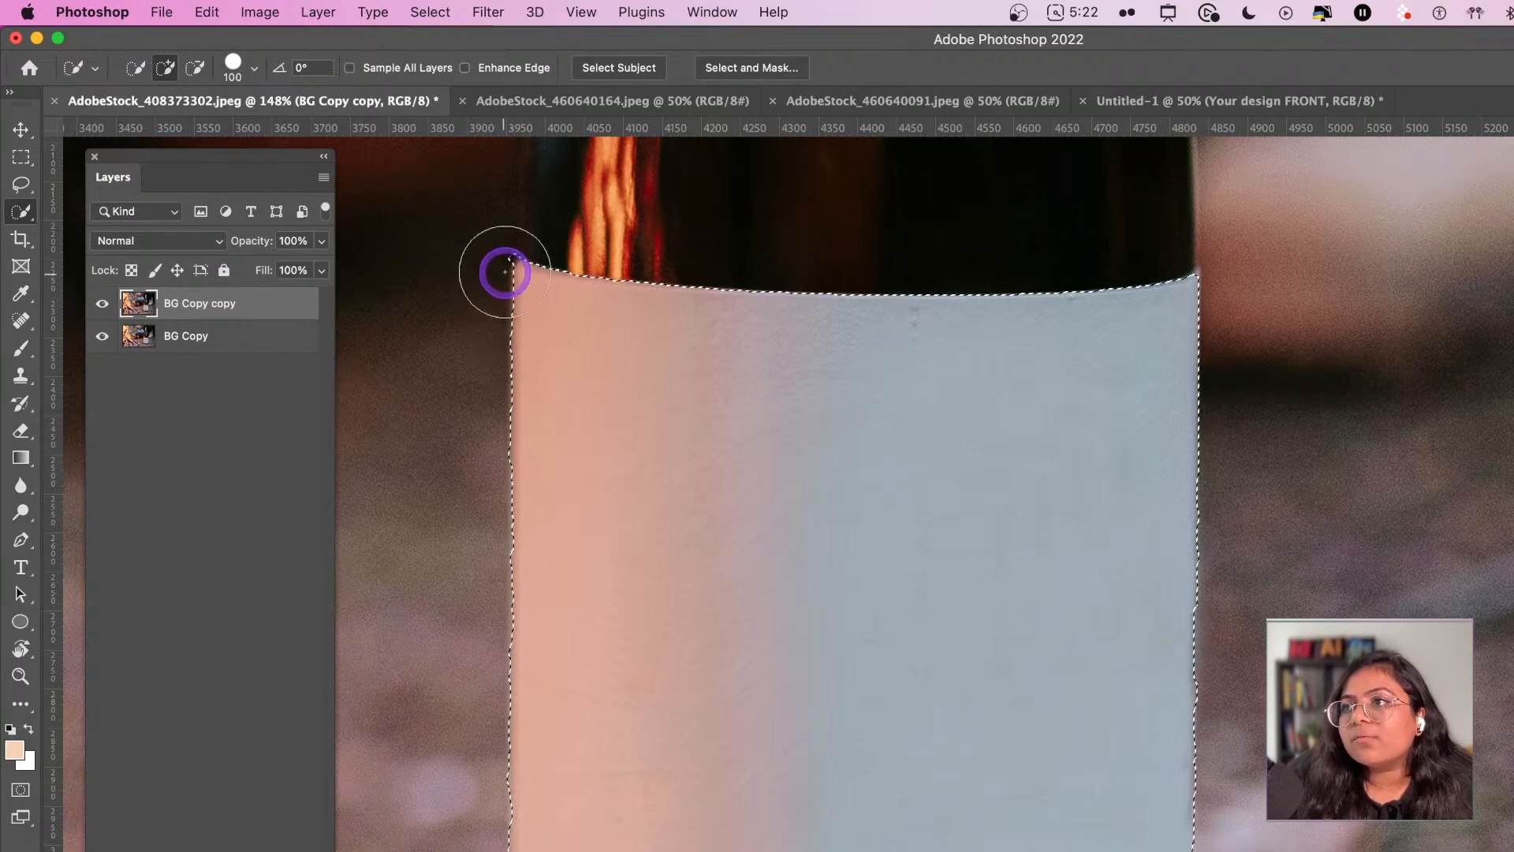
drag(516, 262, 525, 273)
- Reduce the Quick Selection brush size to 40 px for the close-up of the label's upper-left corner
scroll(521, 274, up, 5)
scroll(521, 275, up, 5)
scroll(521, 274, left, 4)
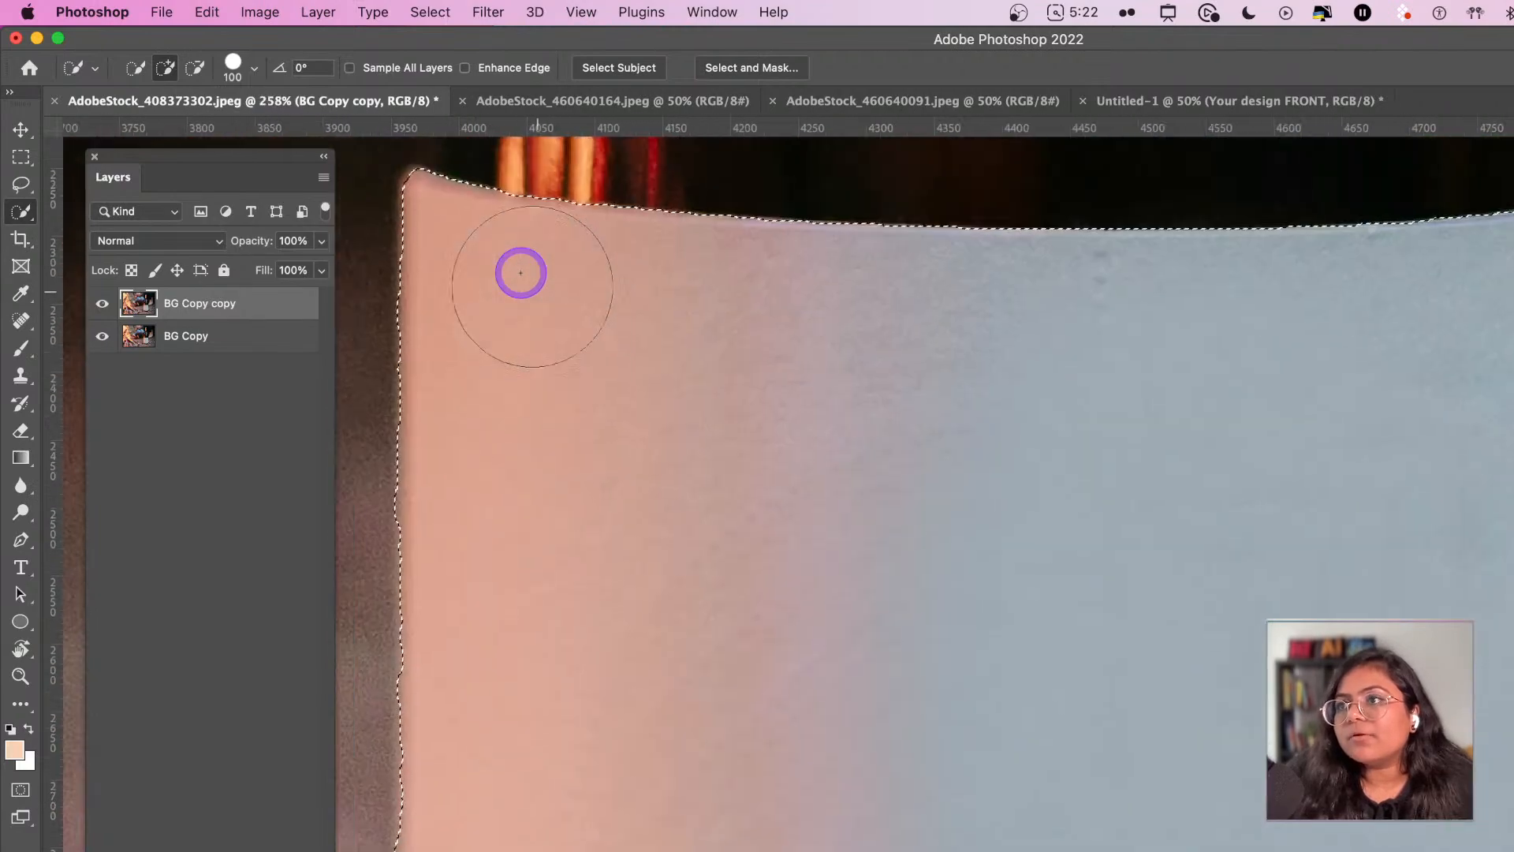
key(bracketleft)
key(bracketleft)
key(bracketleft)
key(bracketleft)
key(bracketleft)
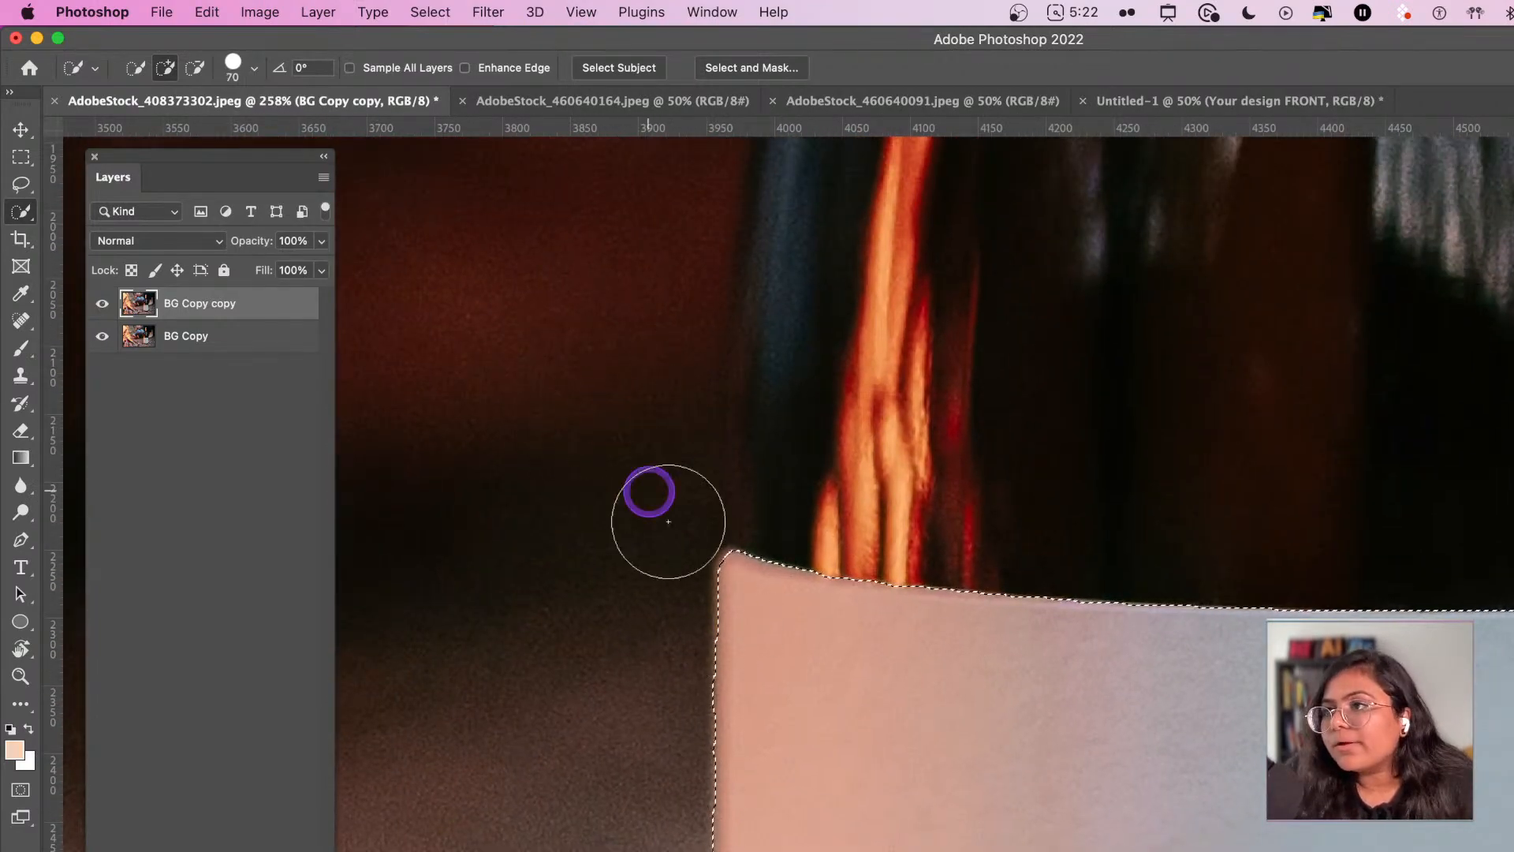
key(bracketleft)
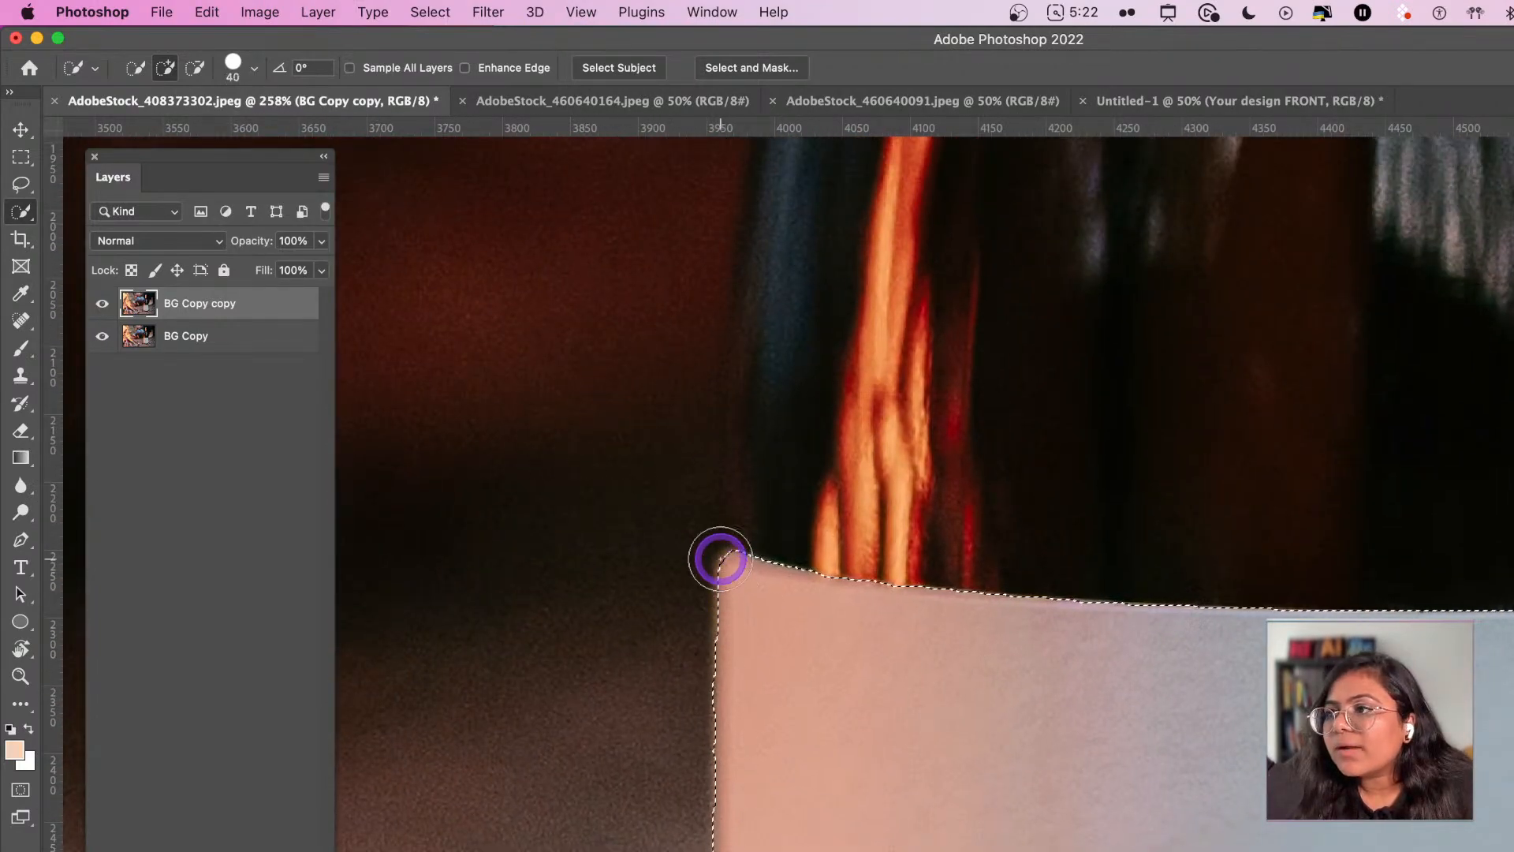
- Try to reshape the selection at the label's upper-left corner with the 40 px brush, and undo the change
click(719, 560)
mouse_move(713, 564)
mouse_down()
mouse_move(700, 551)
mouse_move(745, 541)
mouse_up()
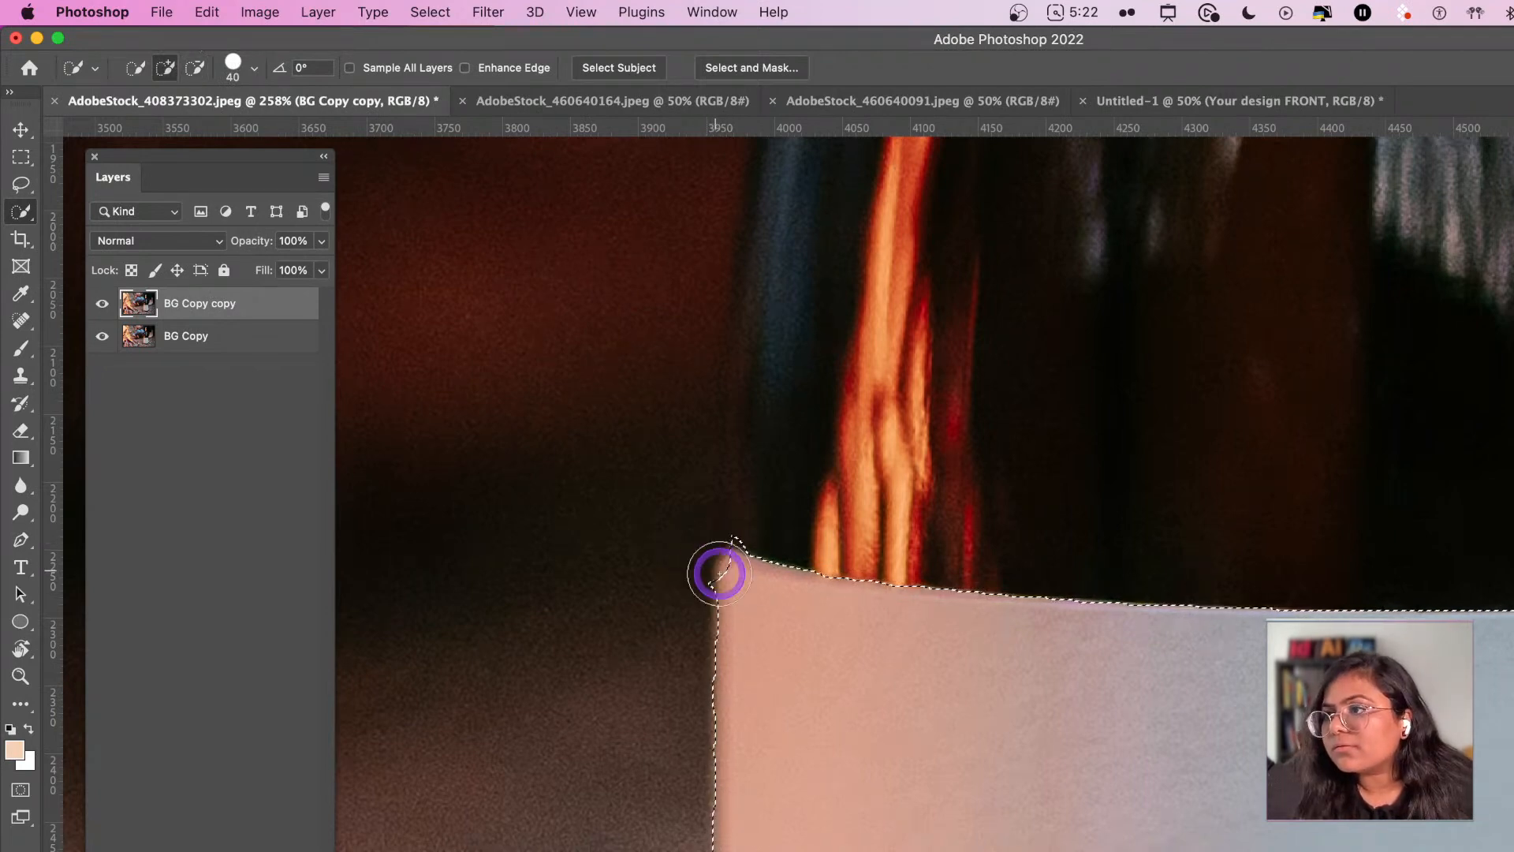
key(super+z)
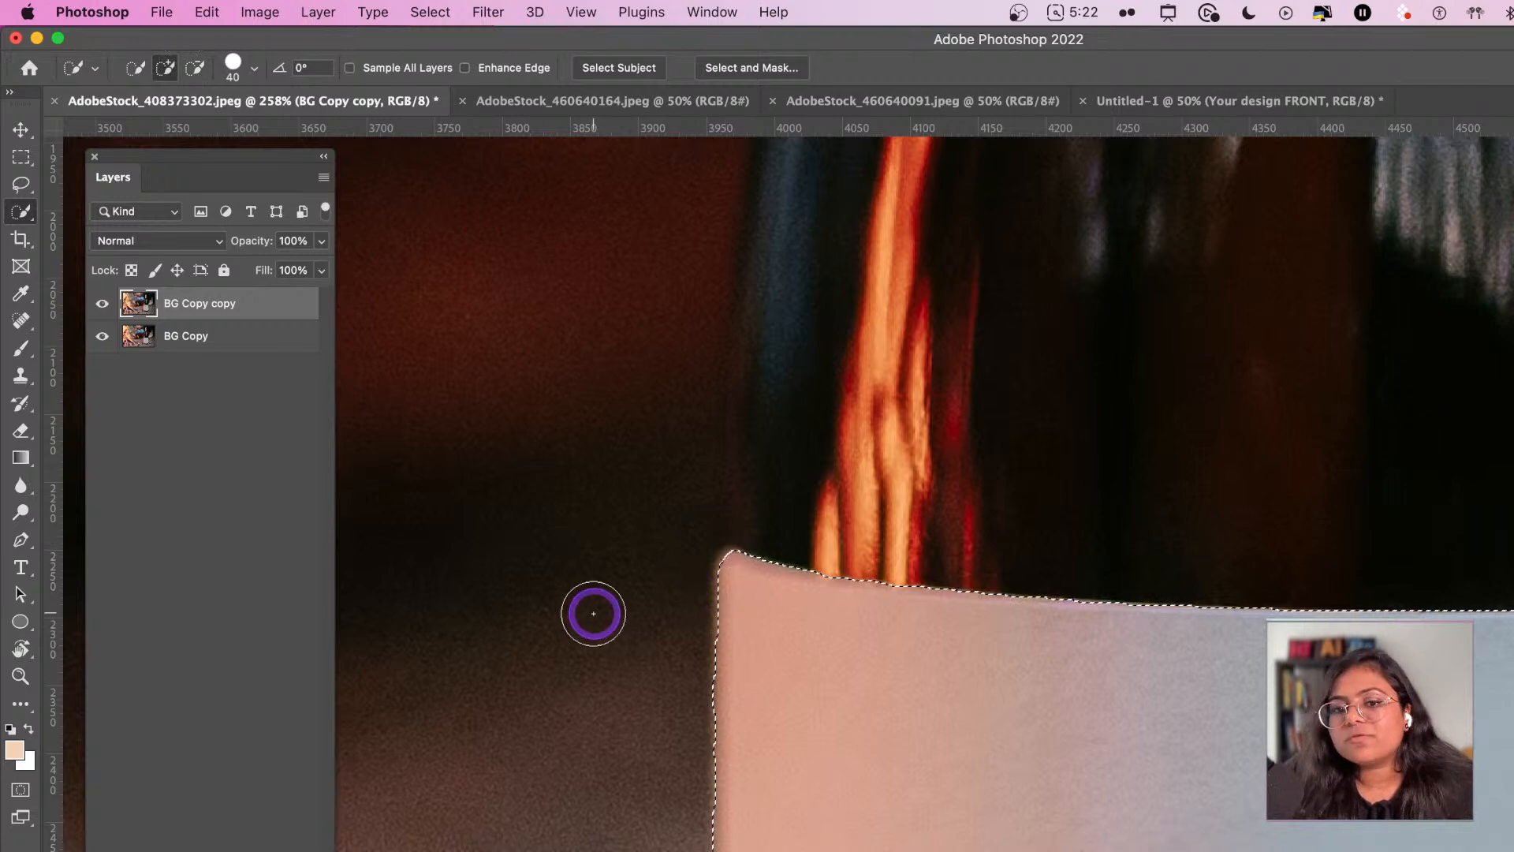
- Create a group above the BG Copy copy layer, masked to the selected bottle label area
scroll(592, 623, down, 4)
scroll(591, 633, down, 6)
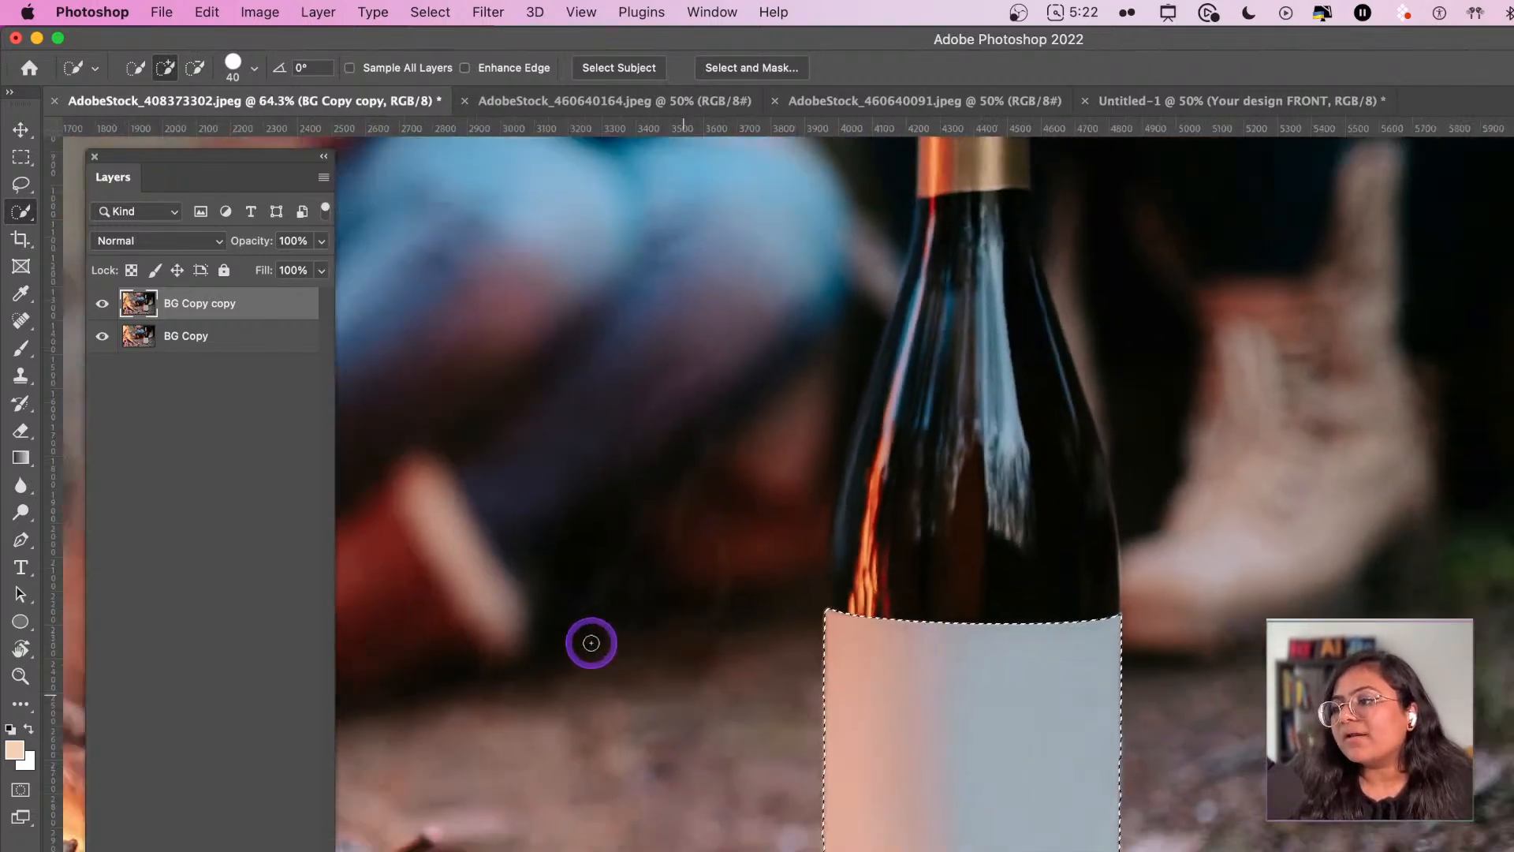
scroll(590, 644, down, 2)
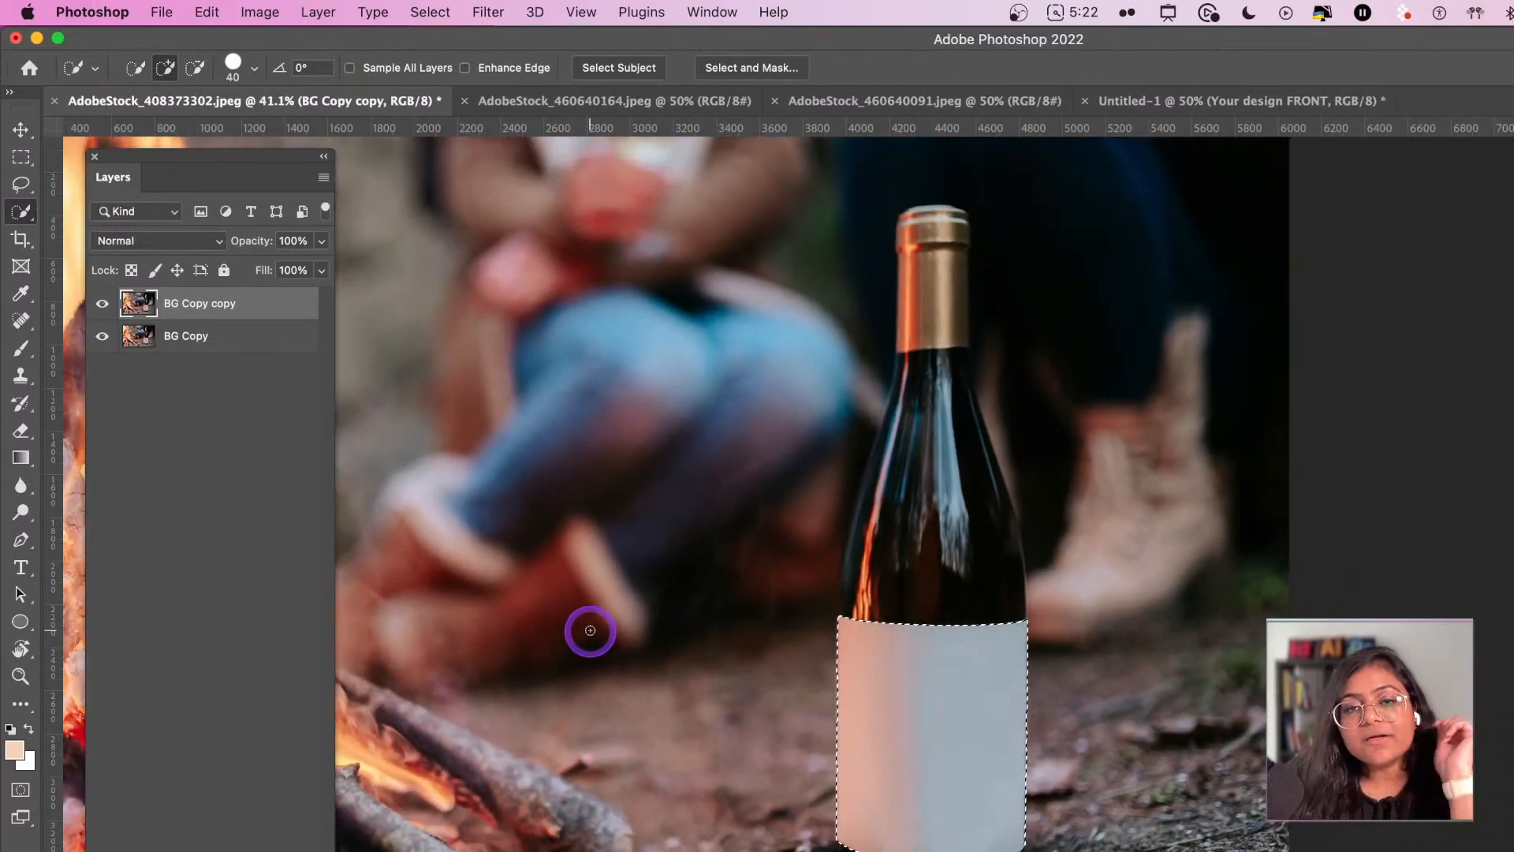
key(super+g)
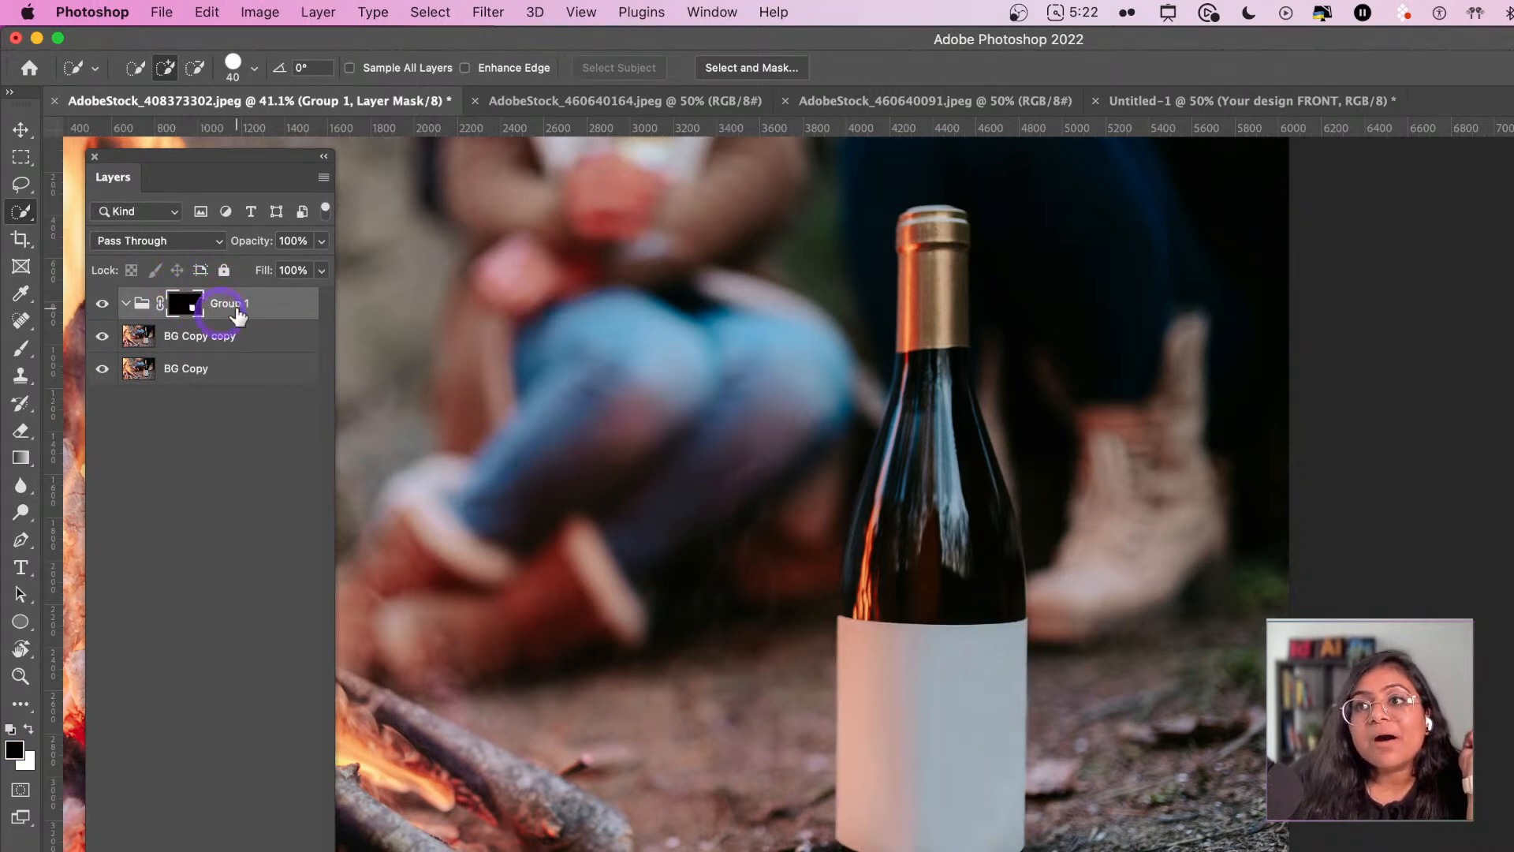
key(v)
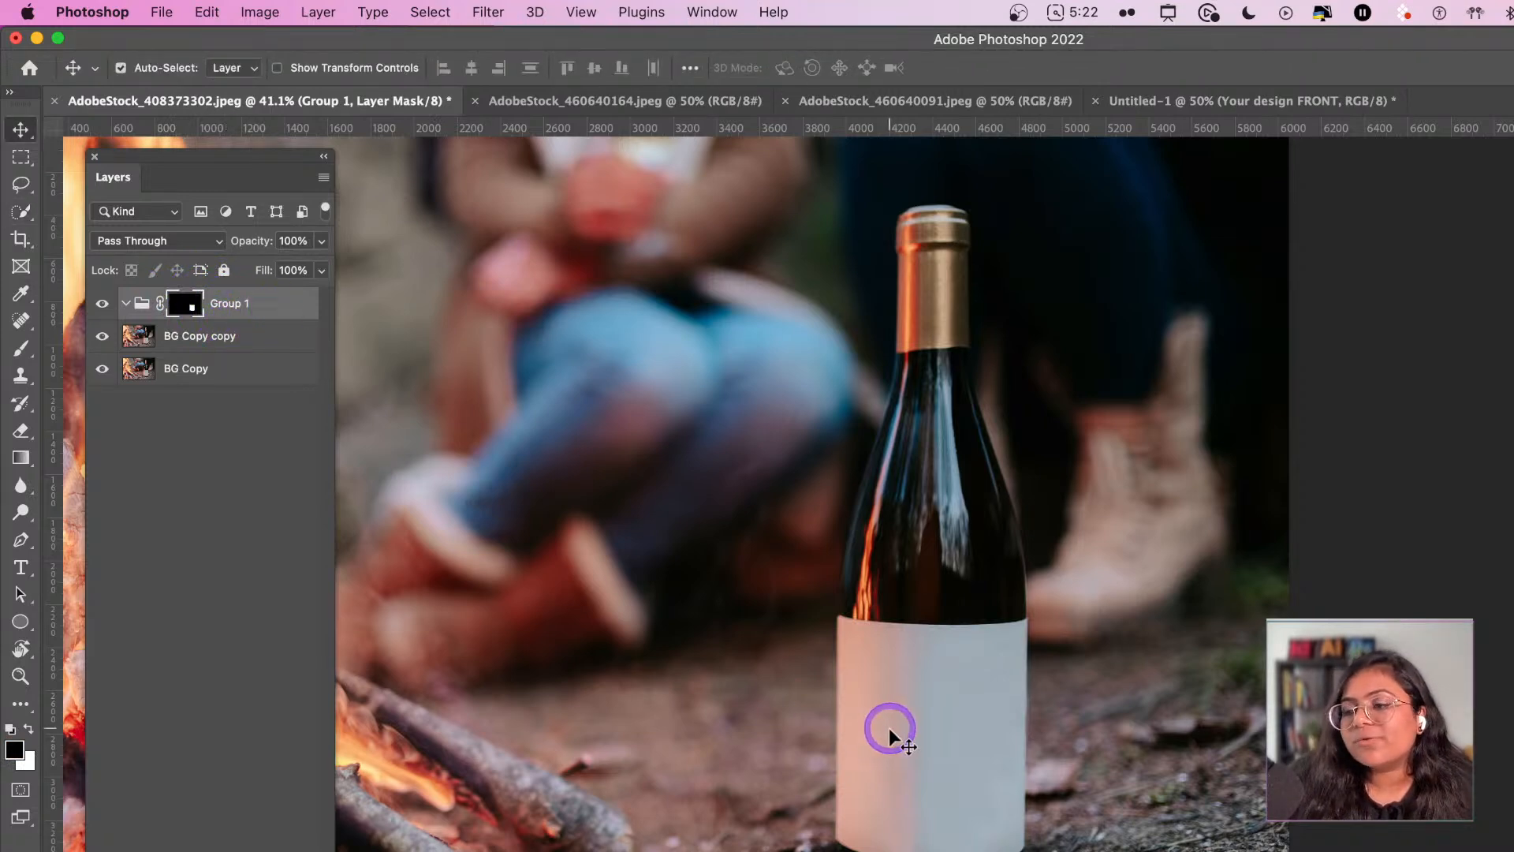
- Switch to Illustrator, copy the Juniper label artwork from the WhiteWineDieline_JuniperWines file, and paste it into the Photoshop campfire photo as a Smart Object
key(super+Tab)
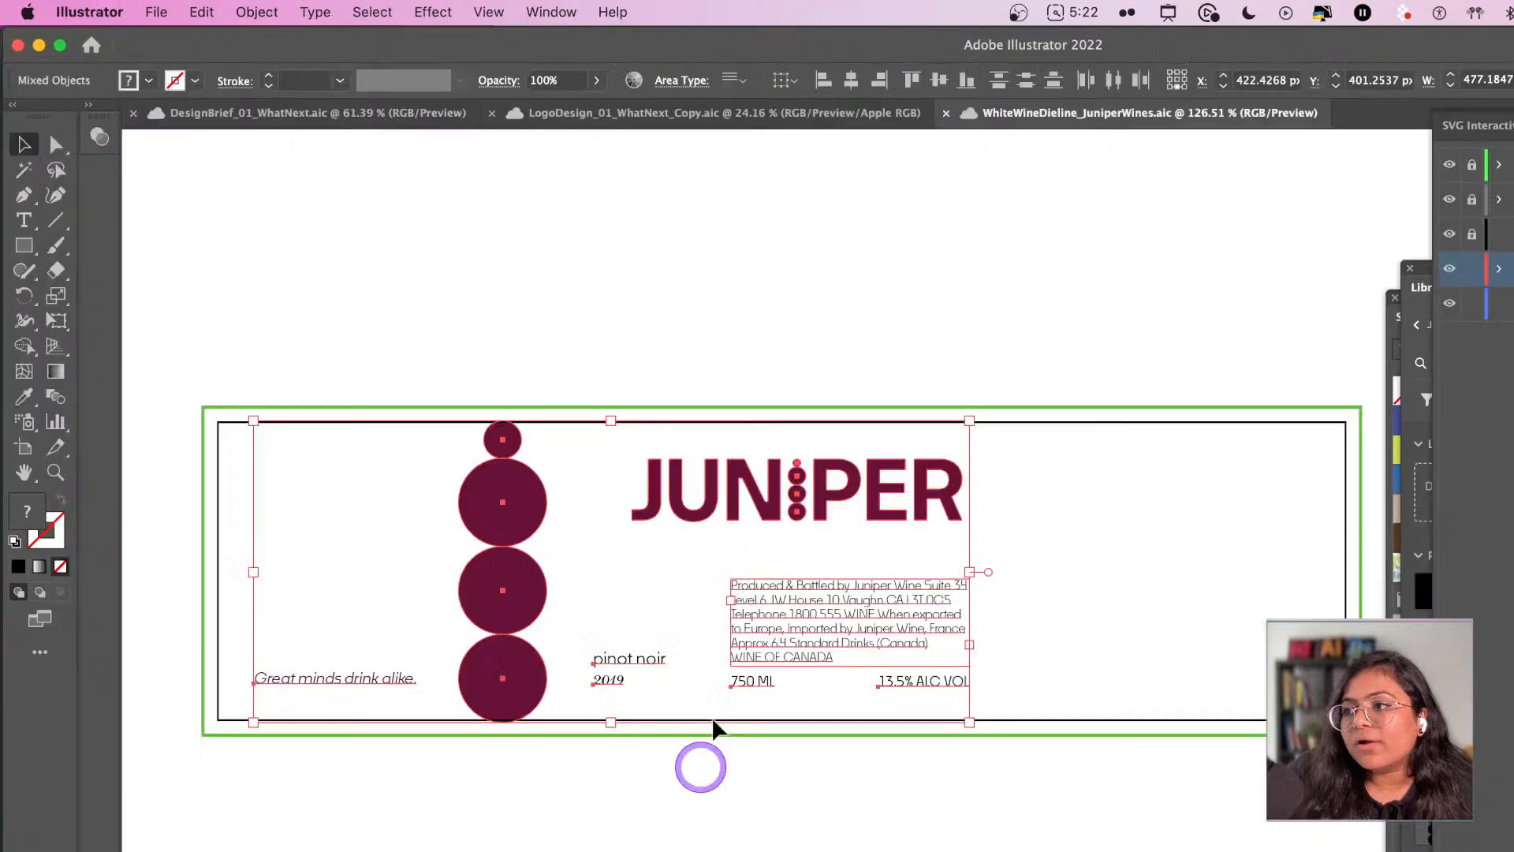
drag(276, 370, 999, 790)
key(super+Tab)
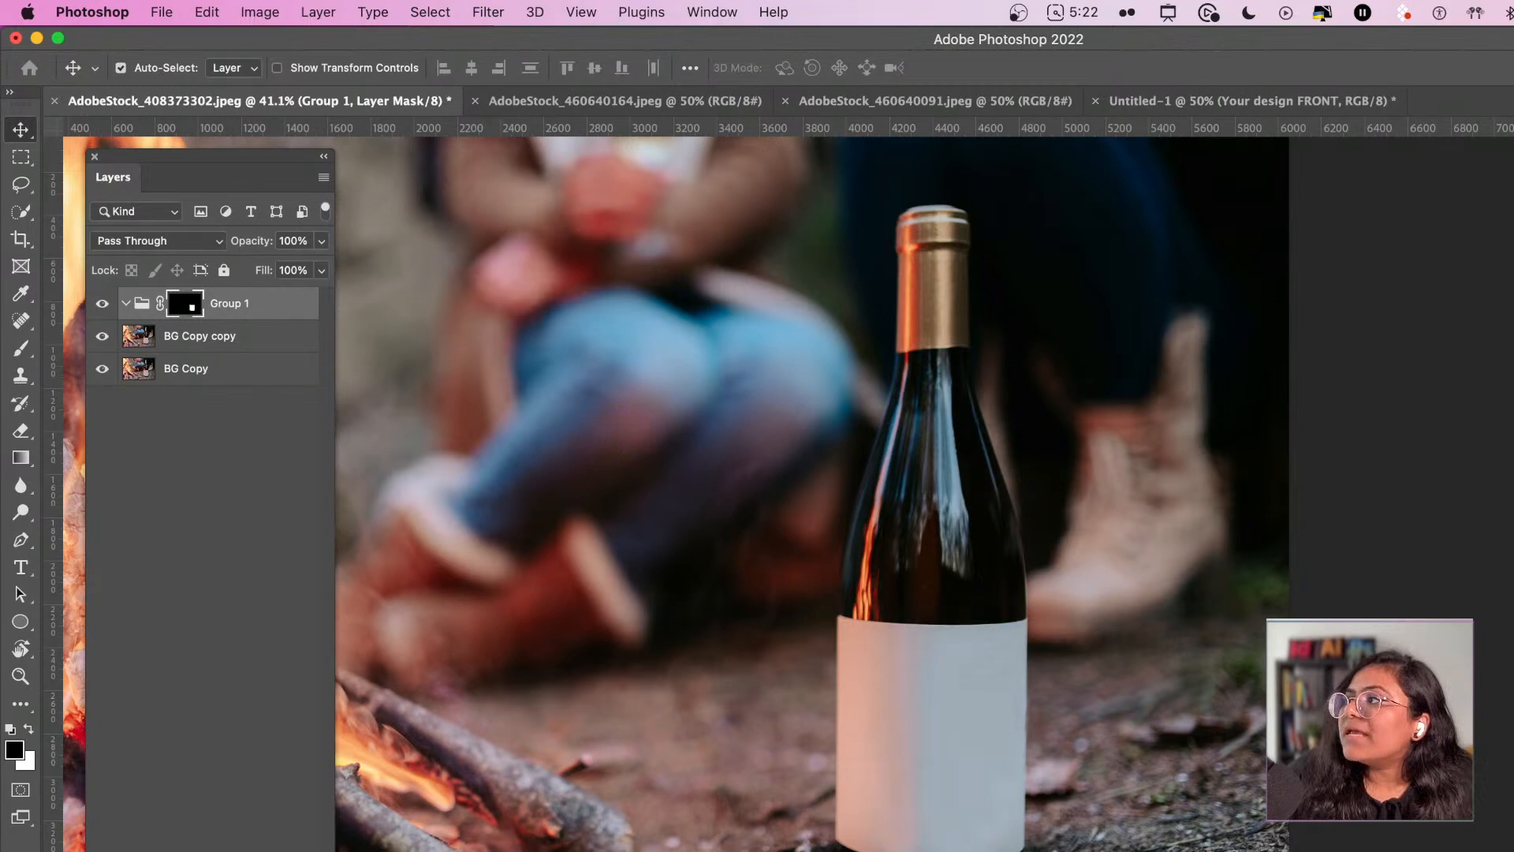
key(super+v)
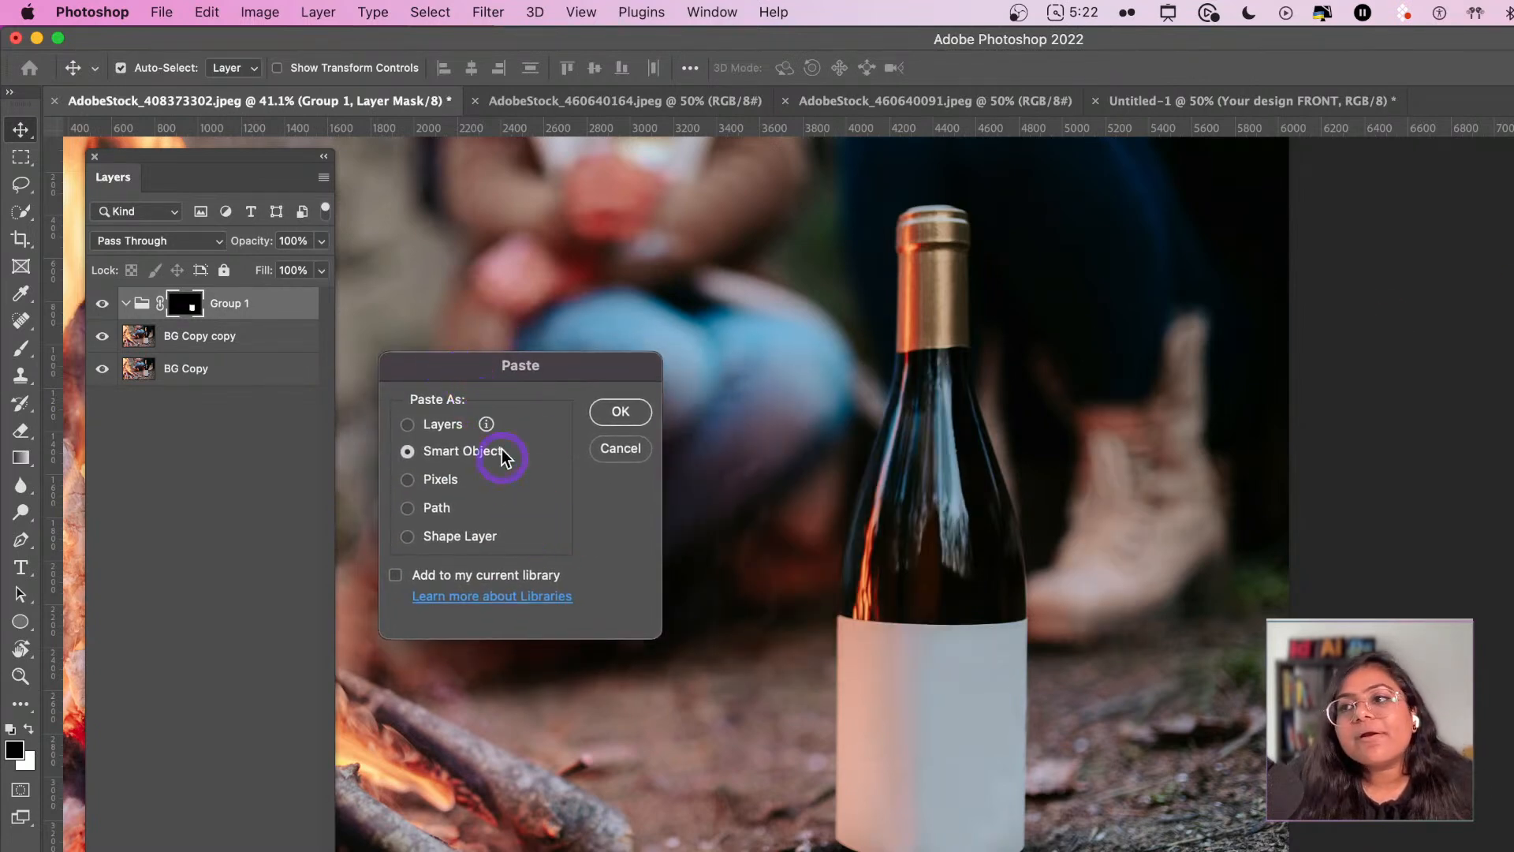
key(Return)
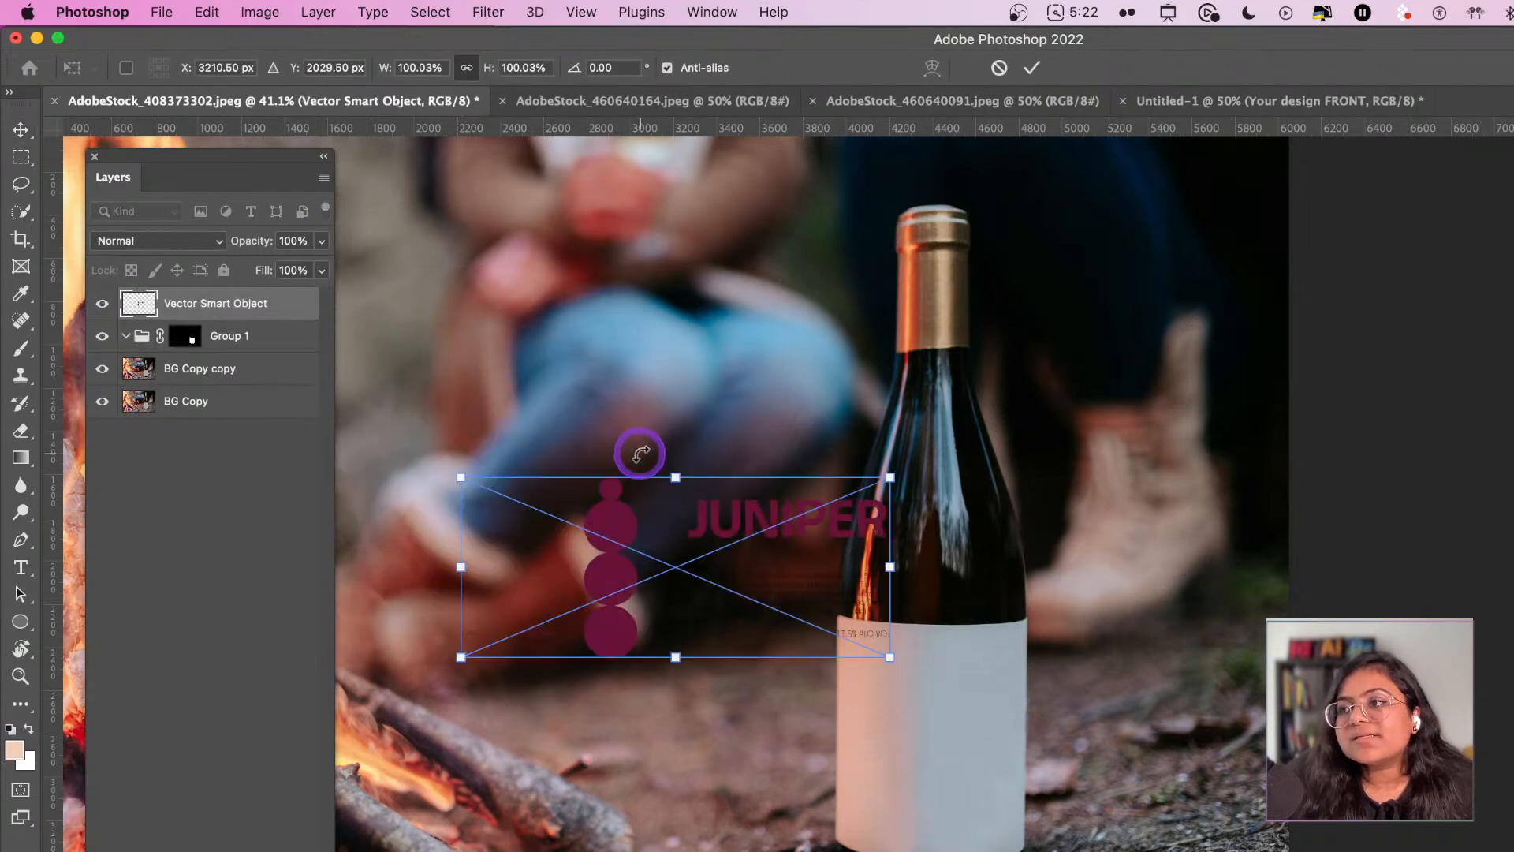
- Position the pasted artwork over the bottle's blank label and scale it proportionally to about 121% to span the label's height
drag(737, 531, 977, 711)
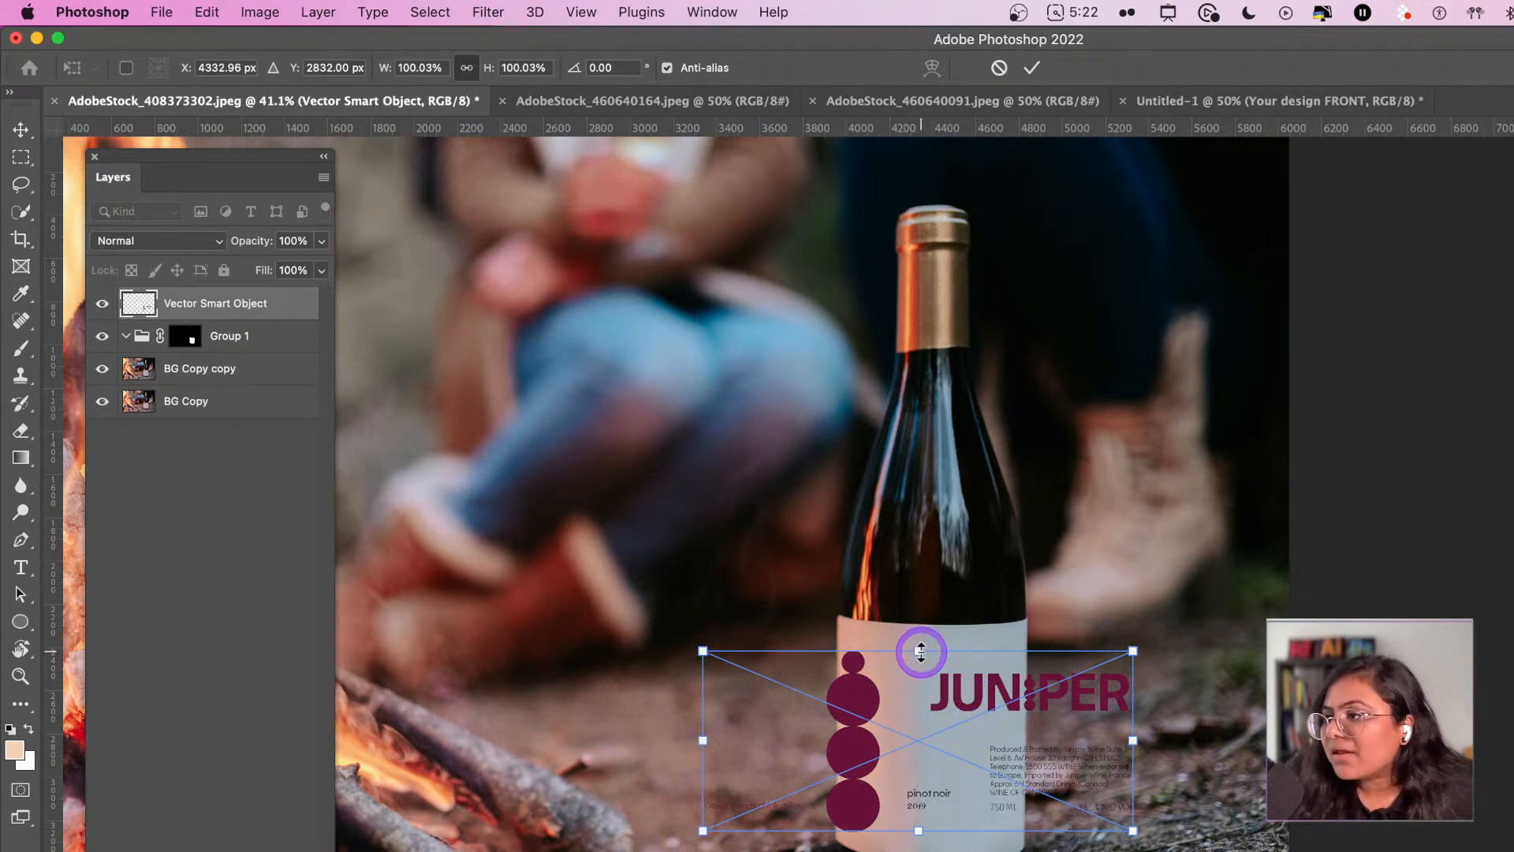
drag(921, 651, 919, 623)
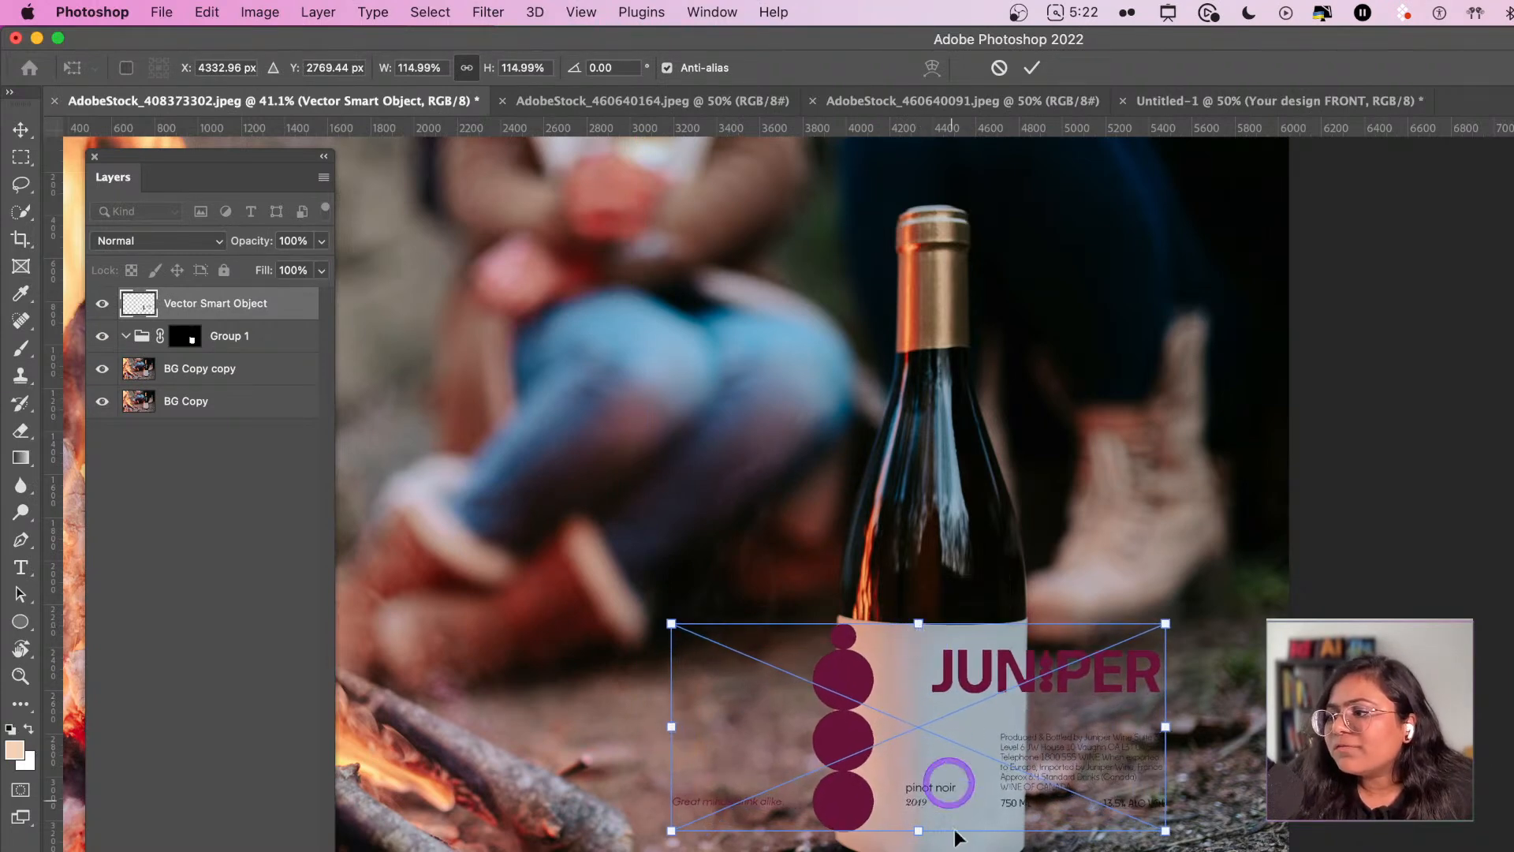
key(super+z)
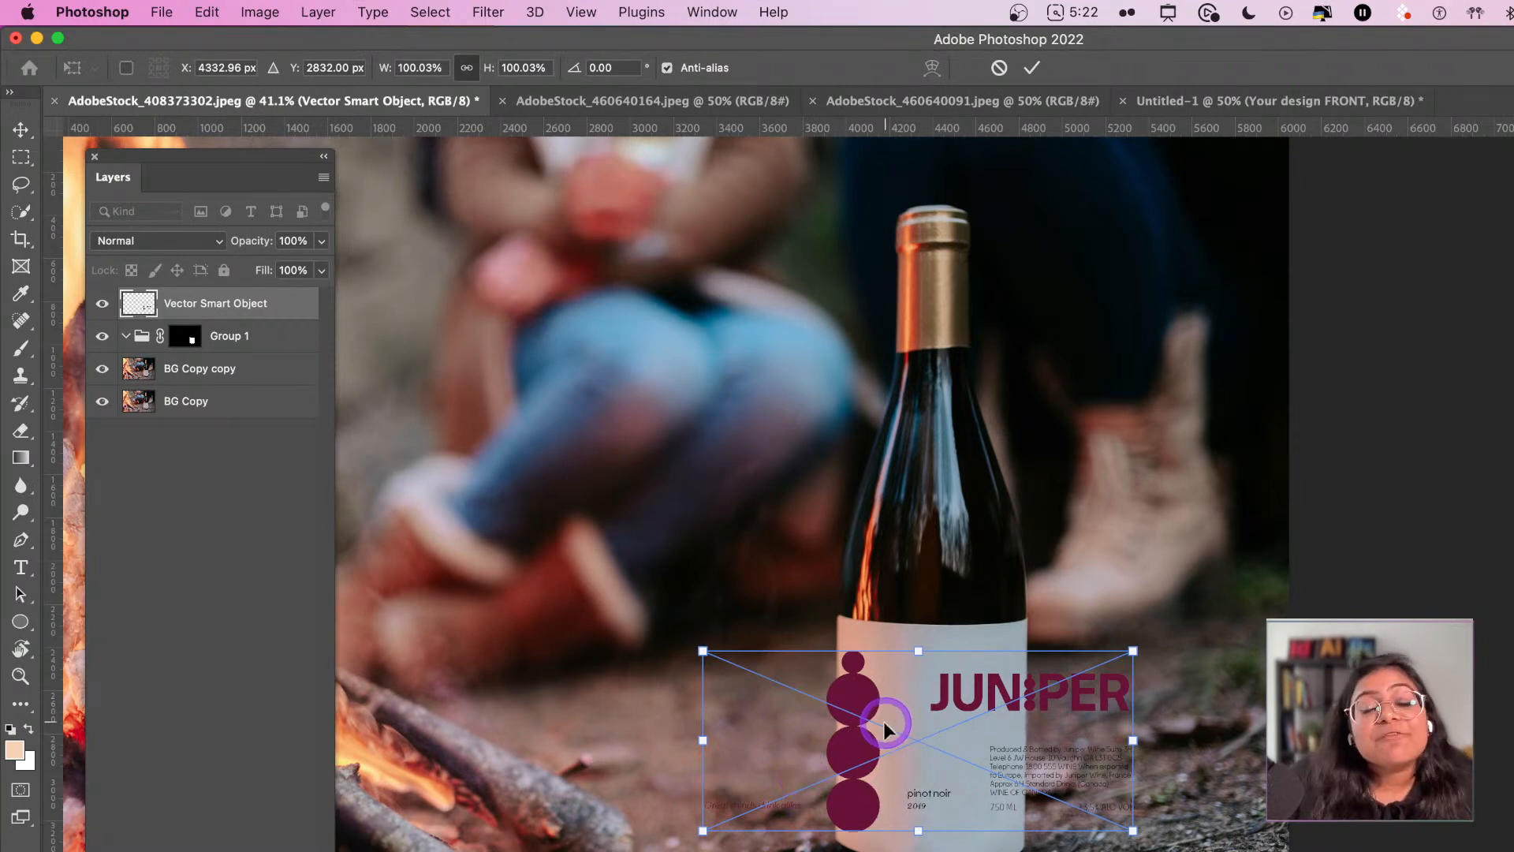
drag(918, 651, 917, 623)
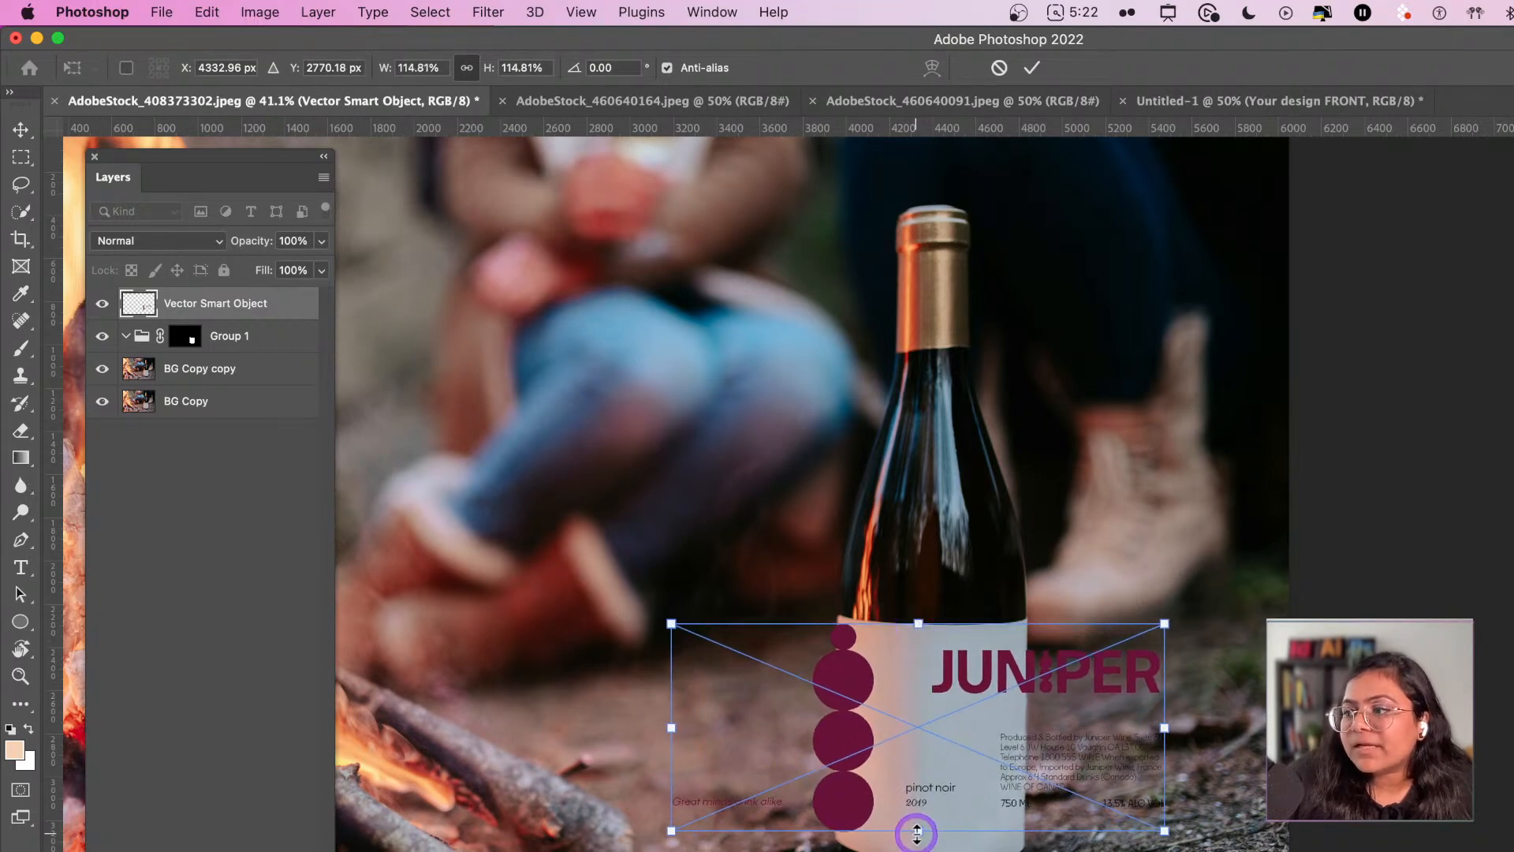
drag(917, 832, 901, 749)
drag(918, 796, 932, 839)
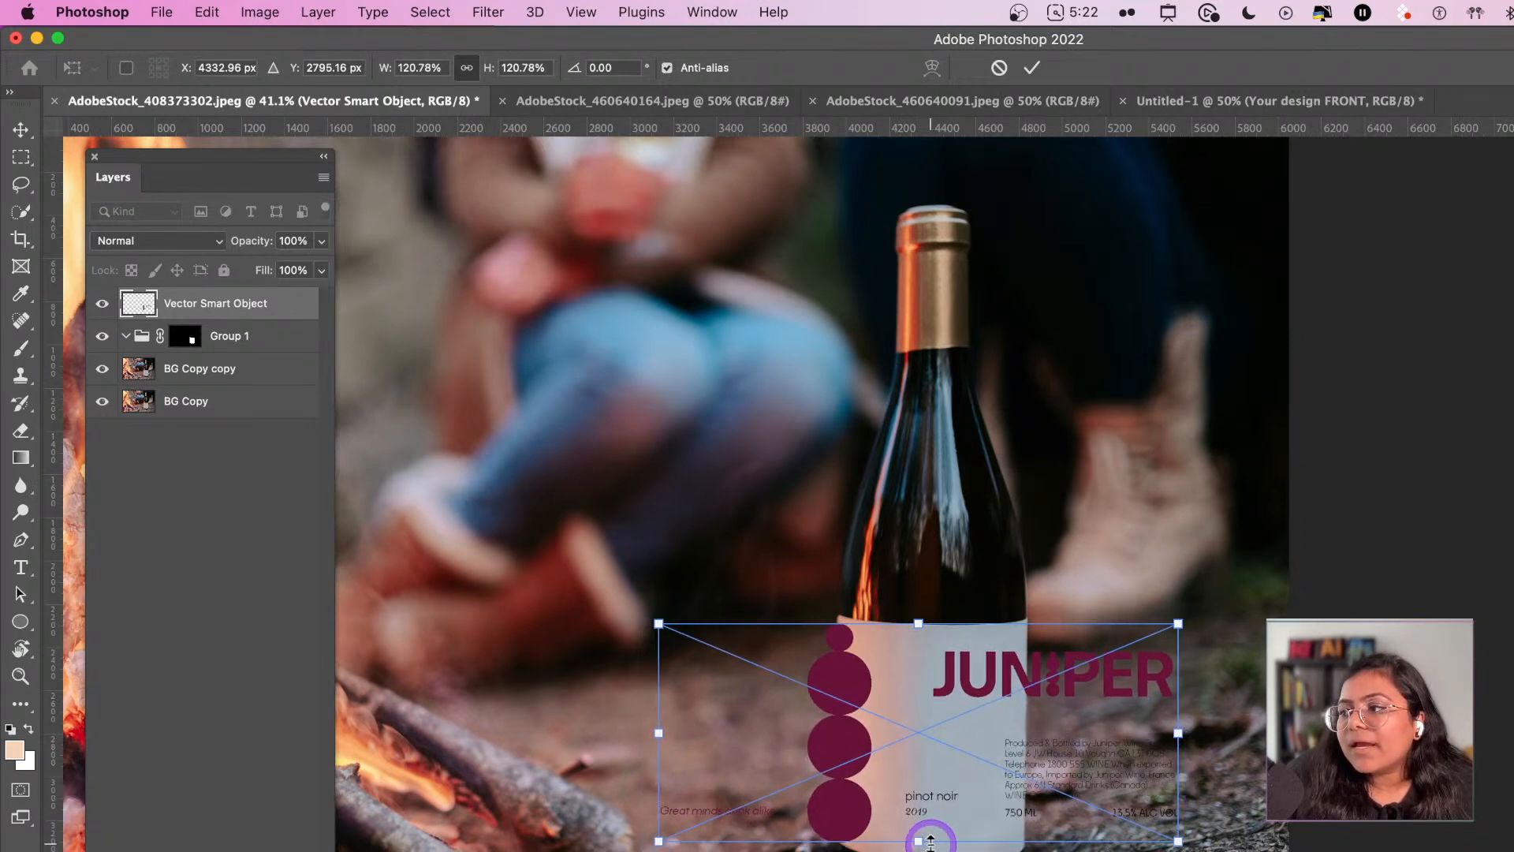
key(Return)
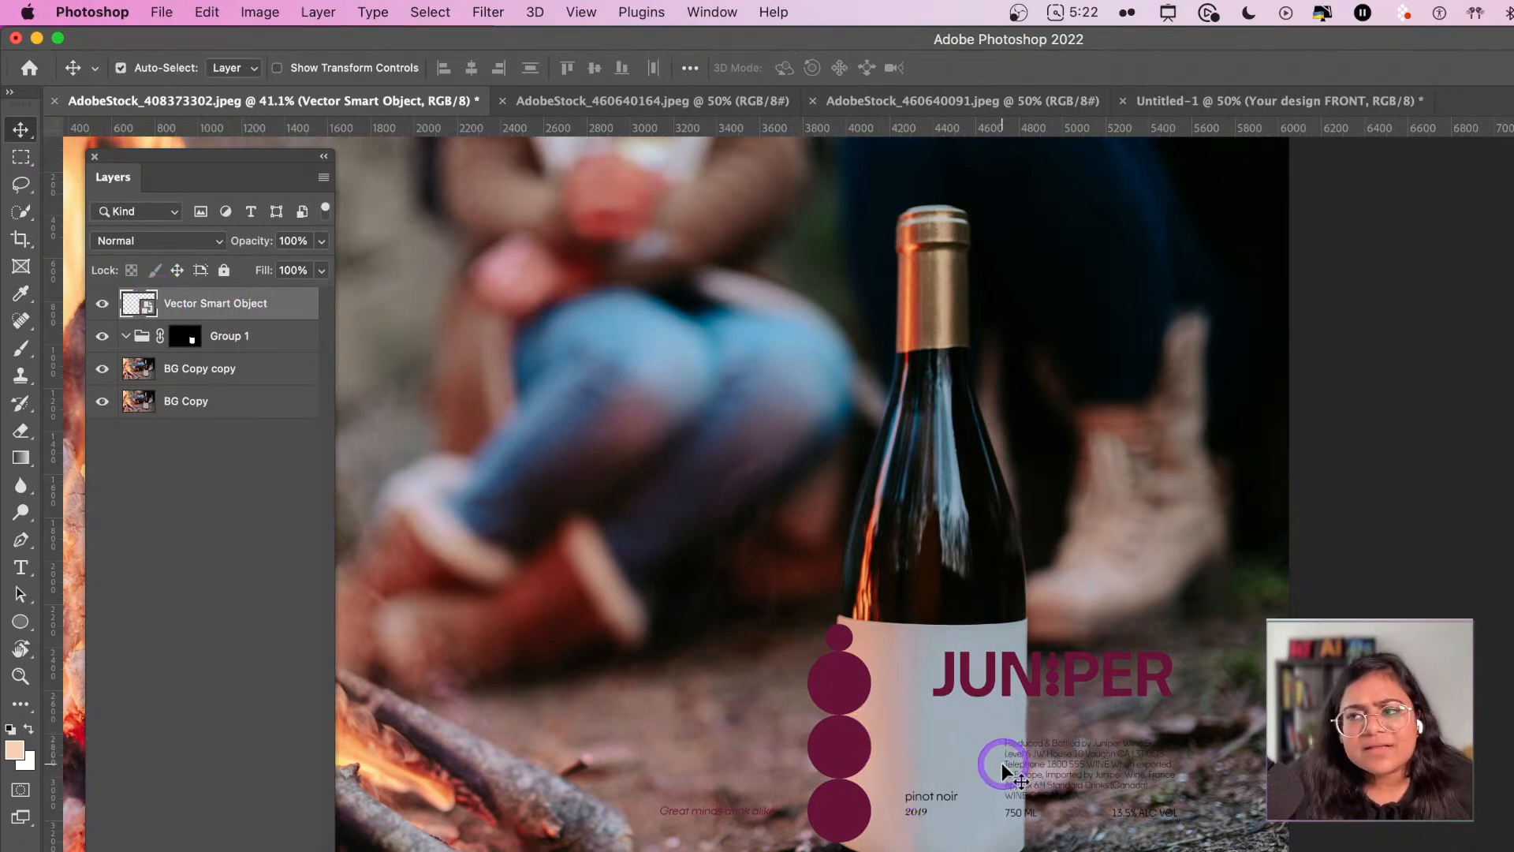
- Move the Vector Smart Object layer into the masked Group 1 so the artwork is clipped to the label
right_click(203, 306)
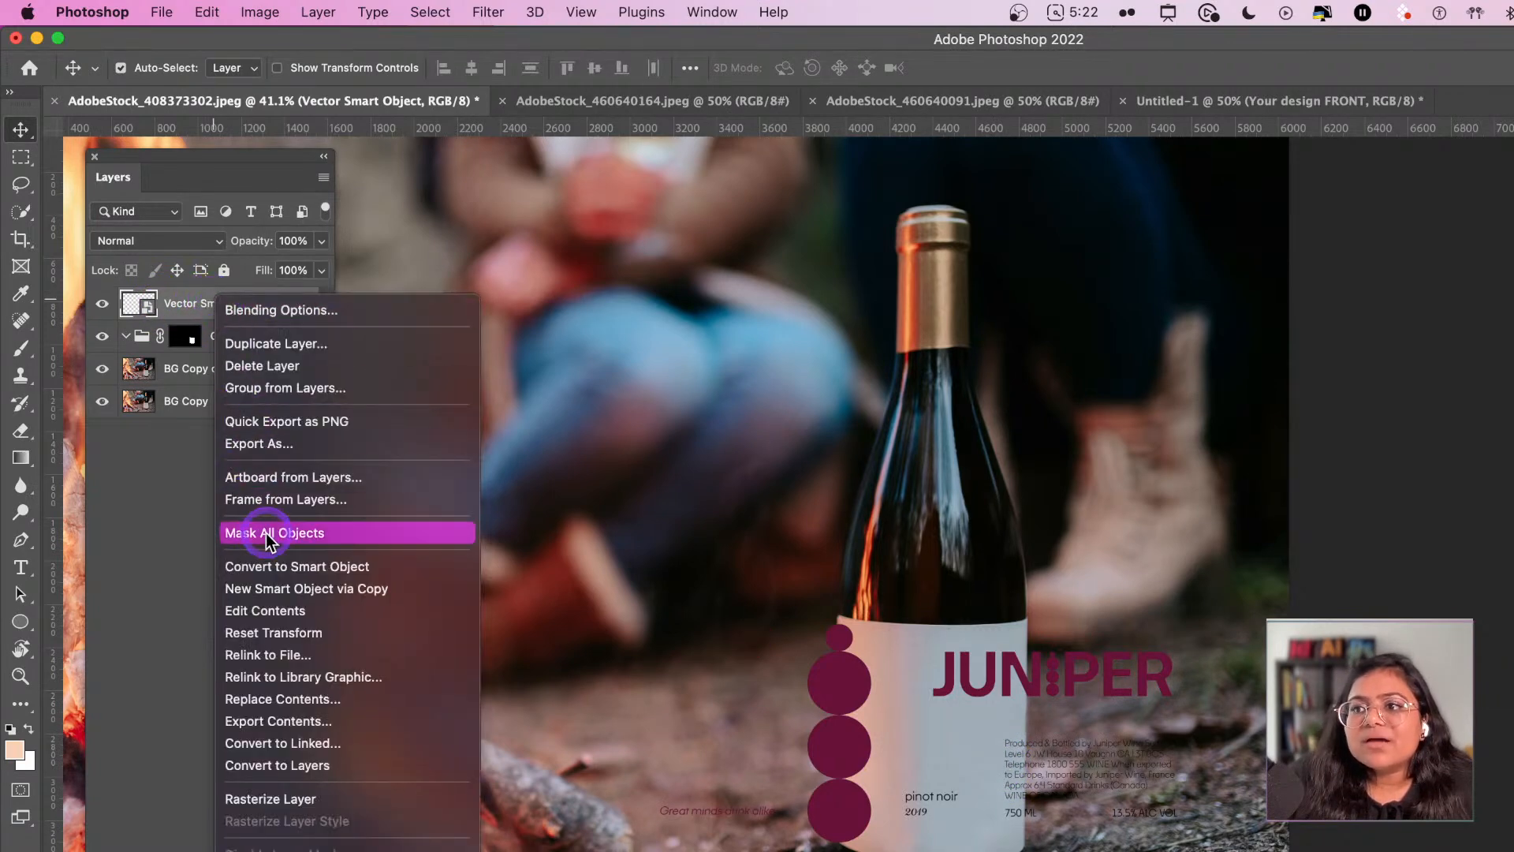
click(197, 341)
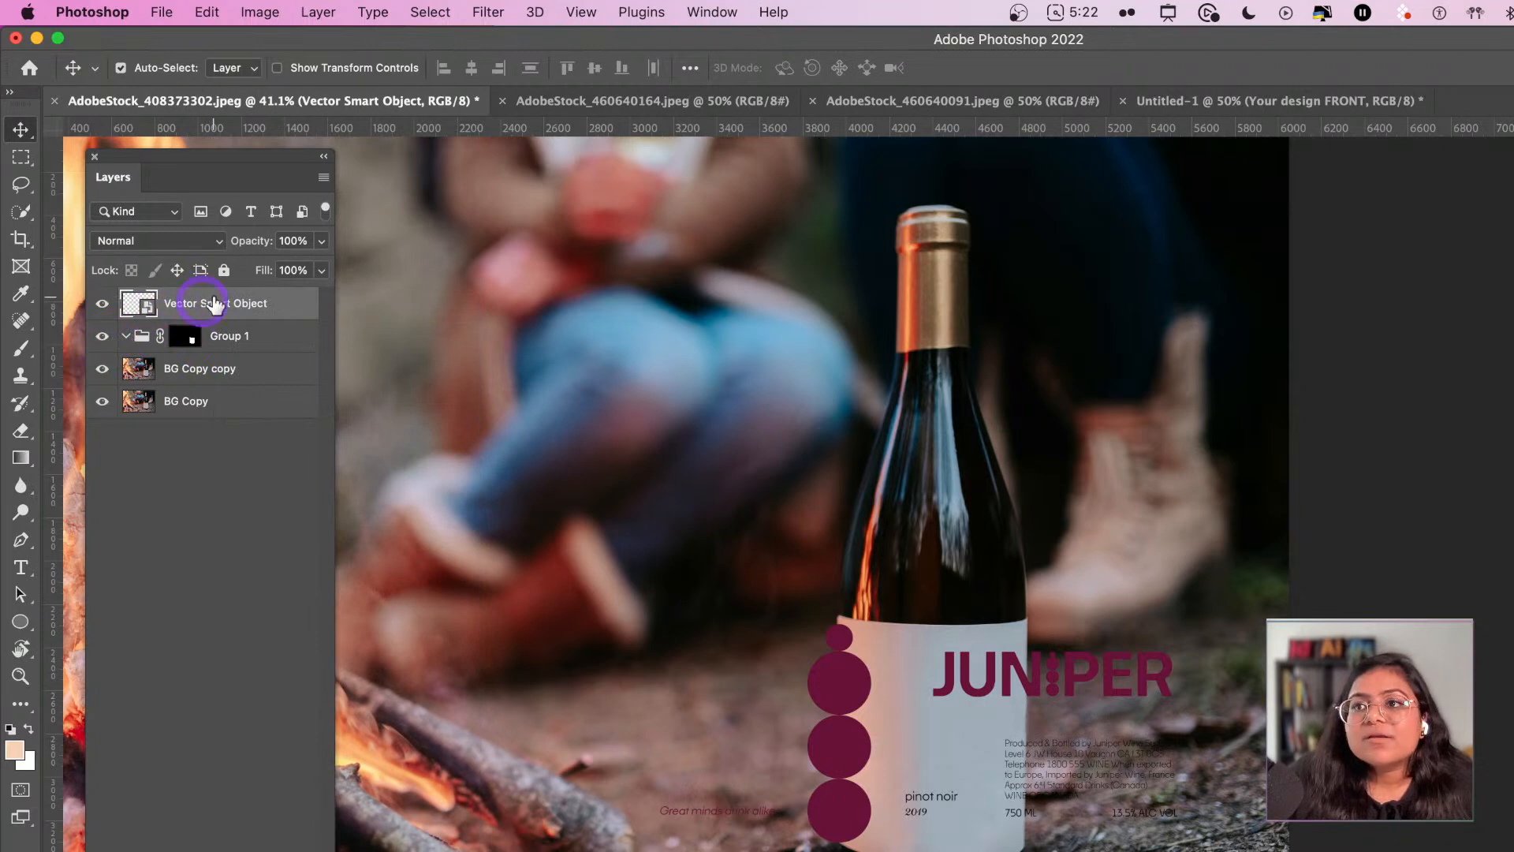
drag(213, 306, 149, 344)
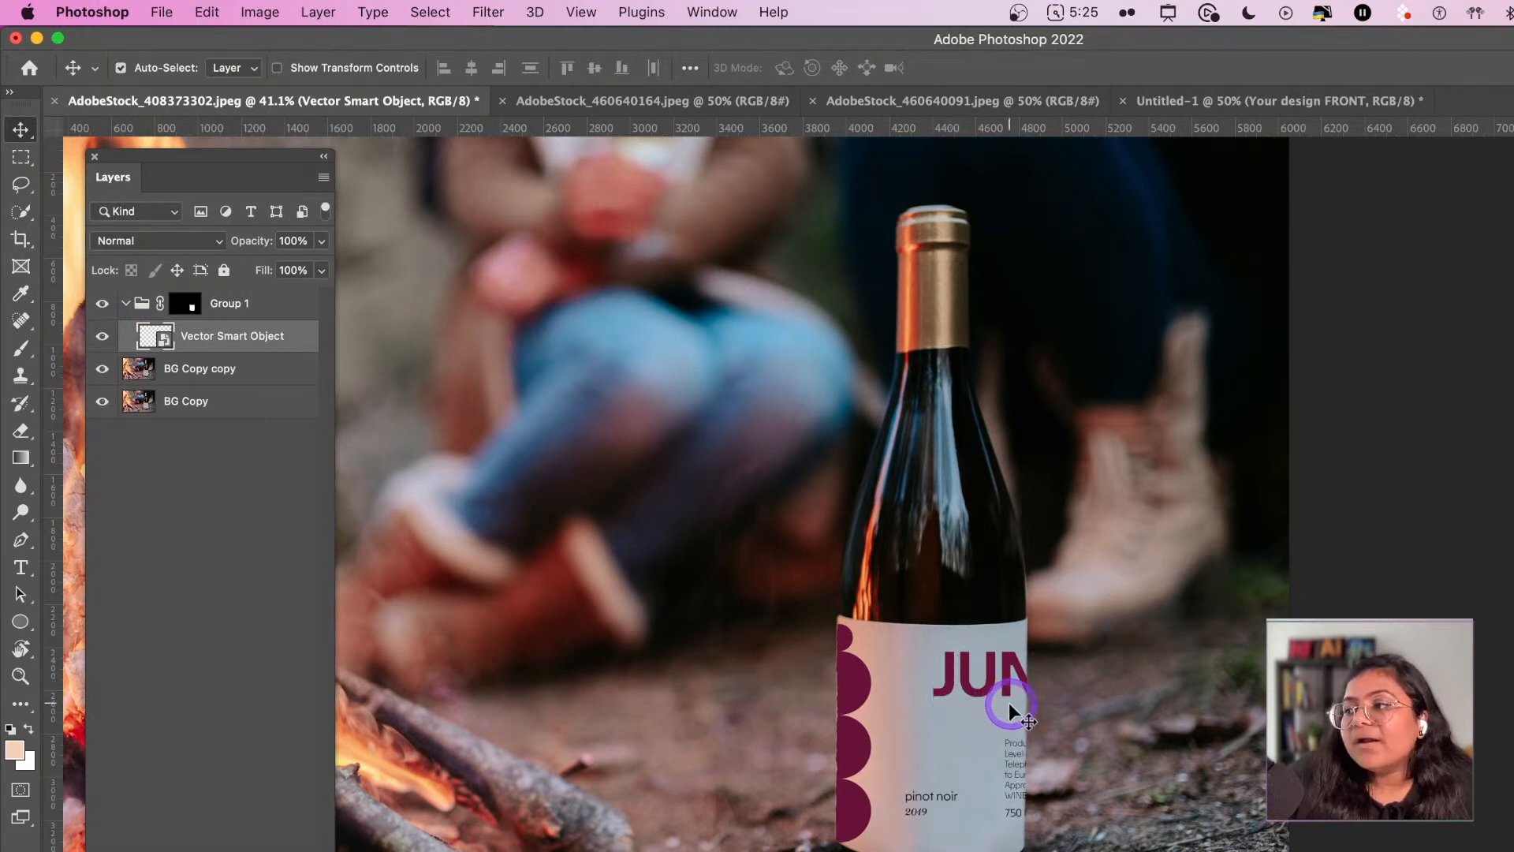
- Put the label artwork into warp mode, try lowering a control point on its upper edge, and undo that adjustment
scroll(1000, 701, down, 3)
scroll(999, 702, left, 4)
scroll(1000, 702, up, 1)
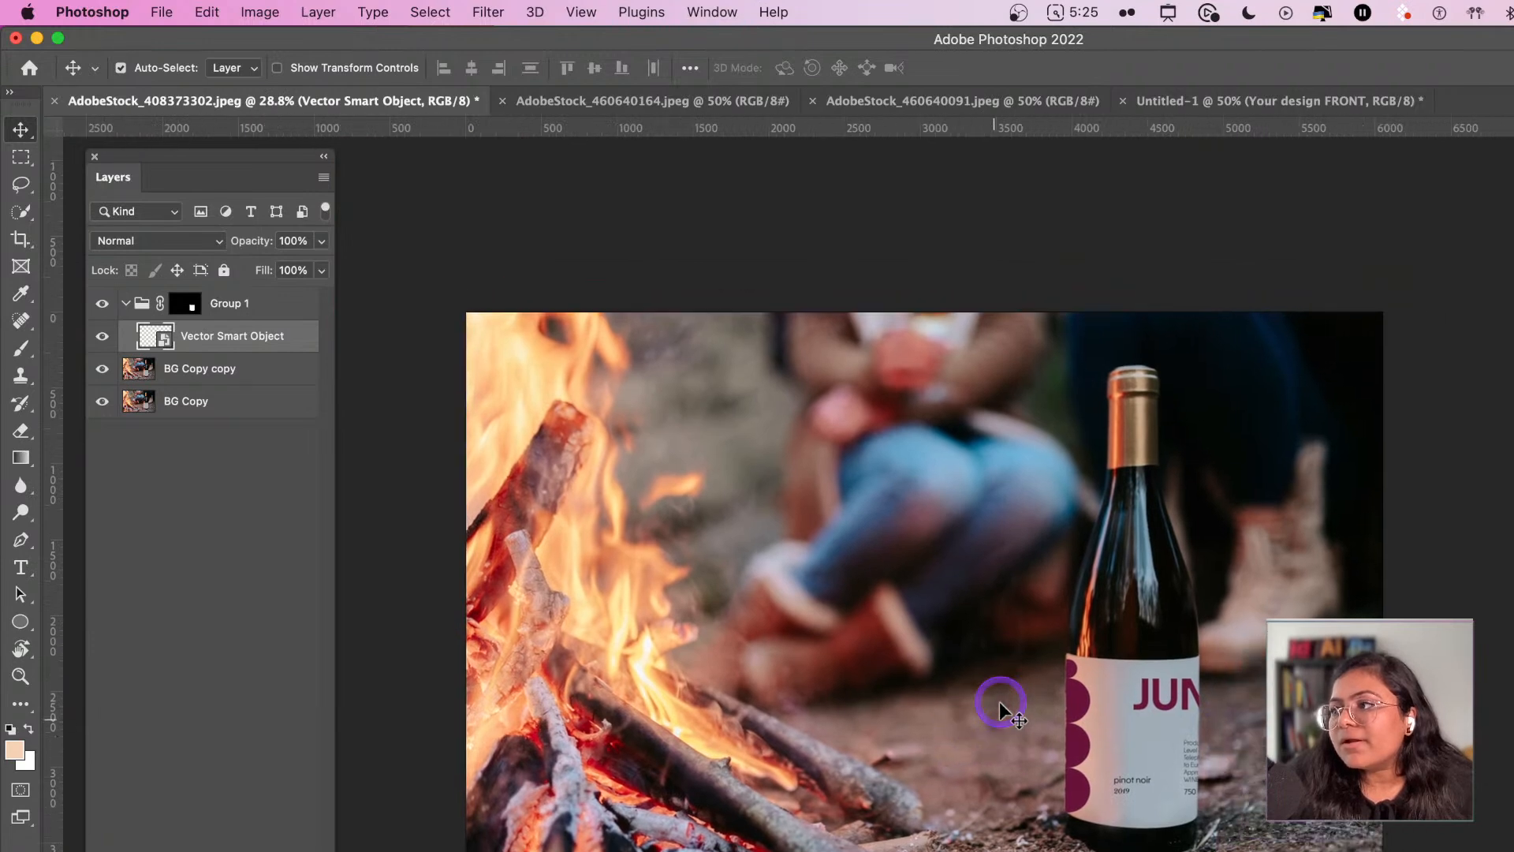
scroll(1206, 737, up, 2)
scroll(1220, 776, down, 1)
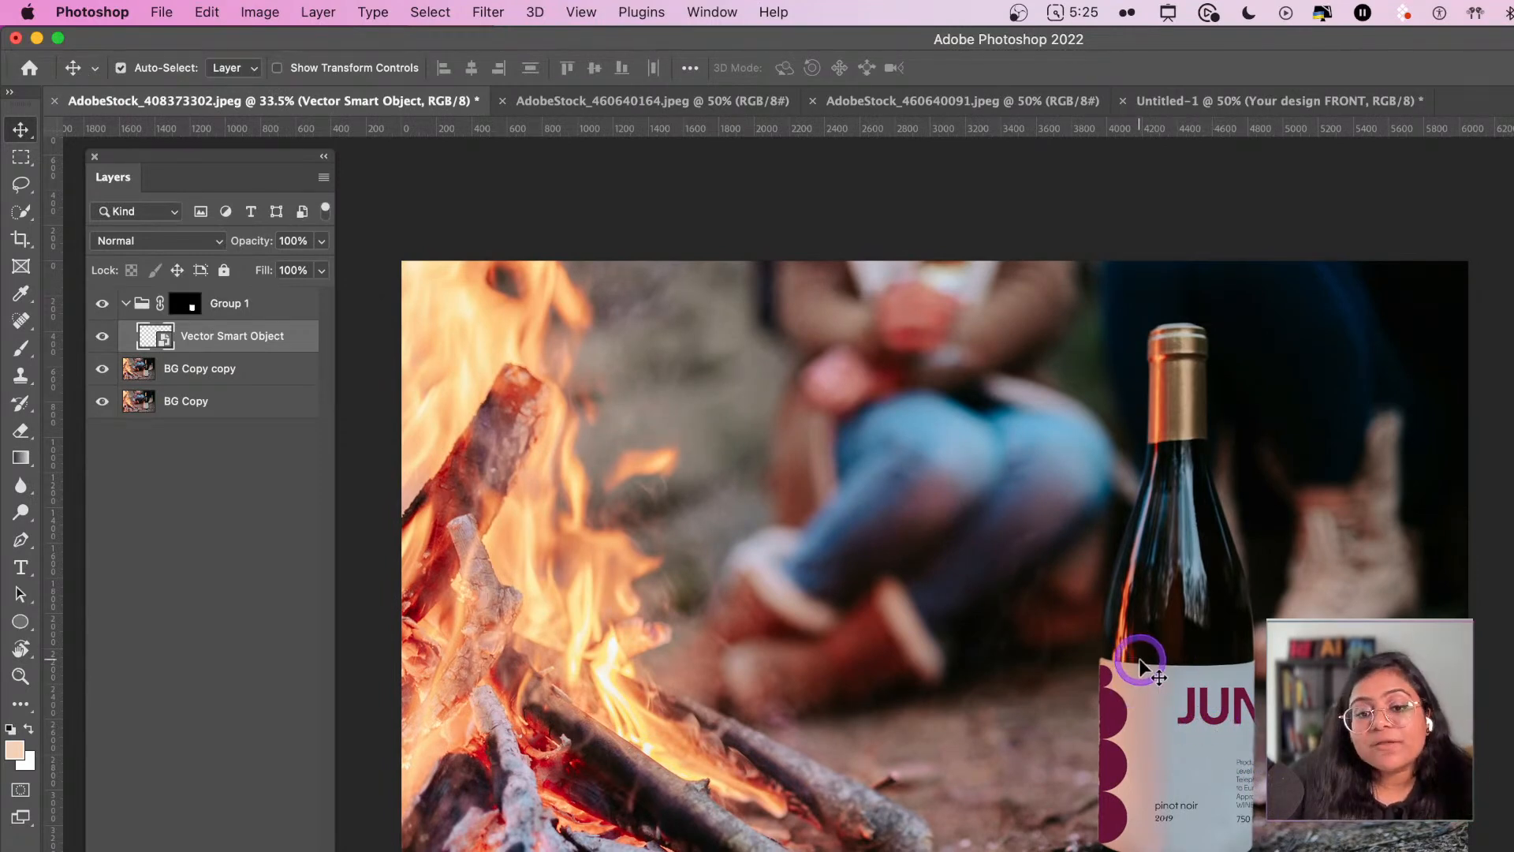
scroll(1145, 668, up, 4)
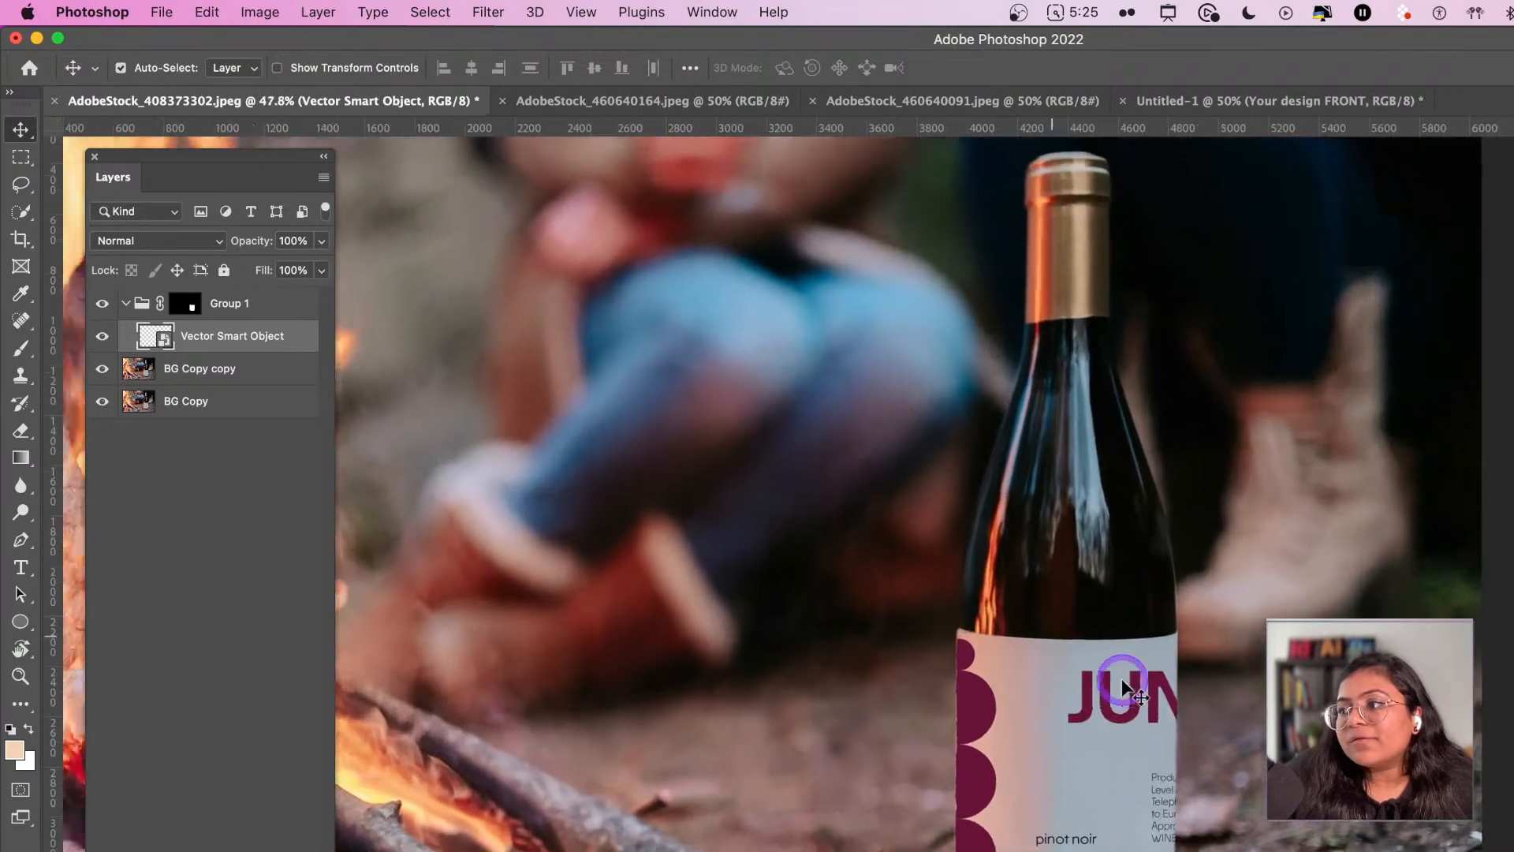
scroll(1122, 679, right, 3)
key(super)
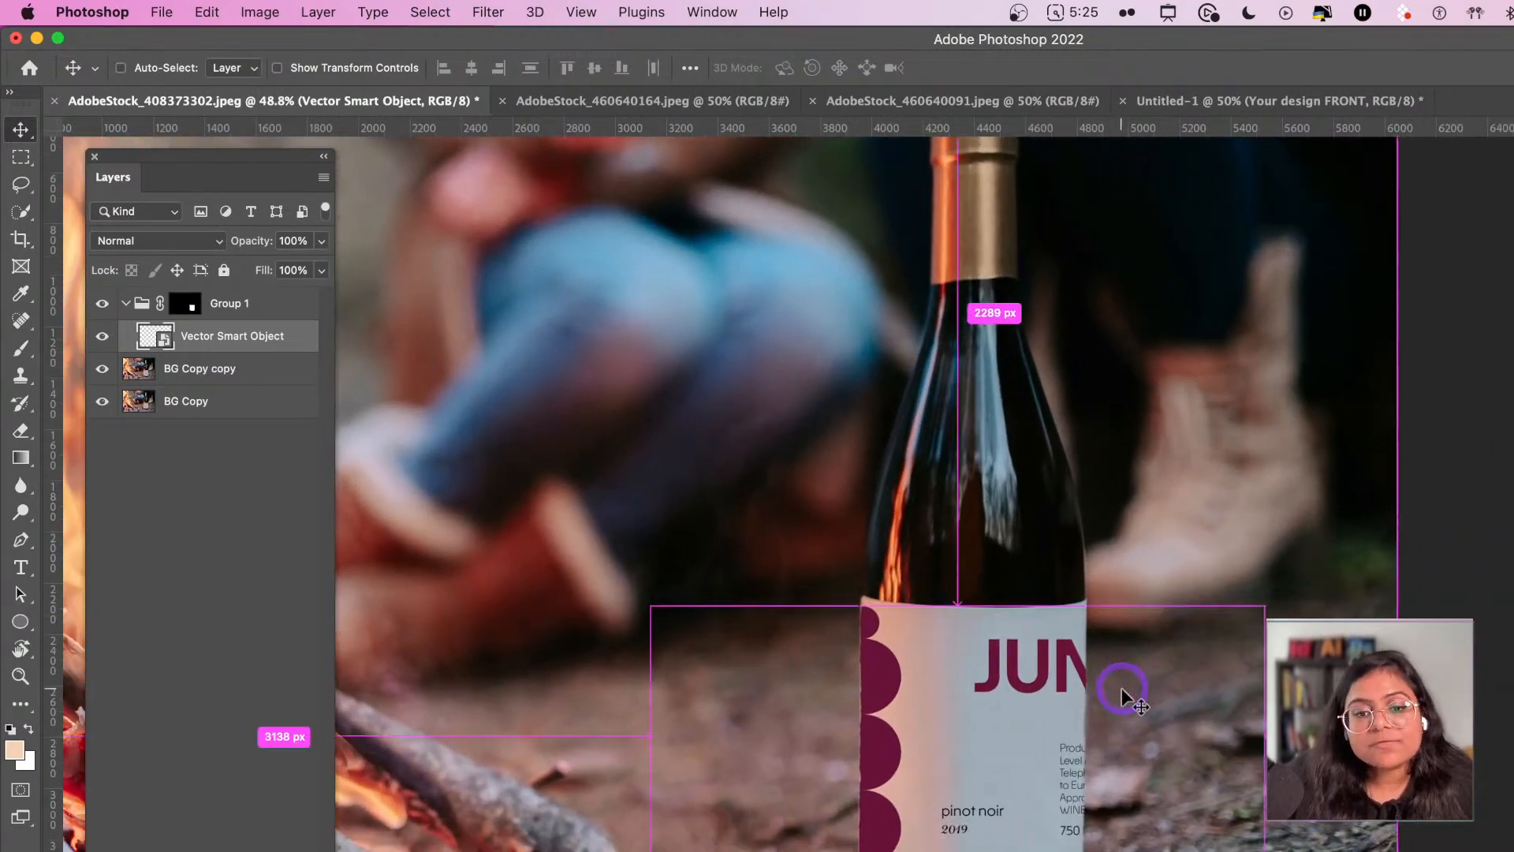
key(super+t)
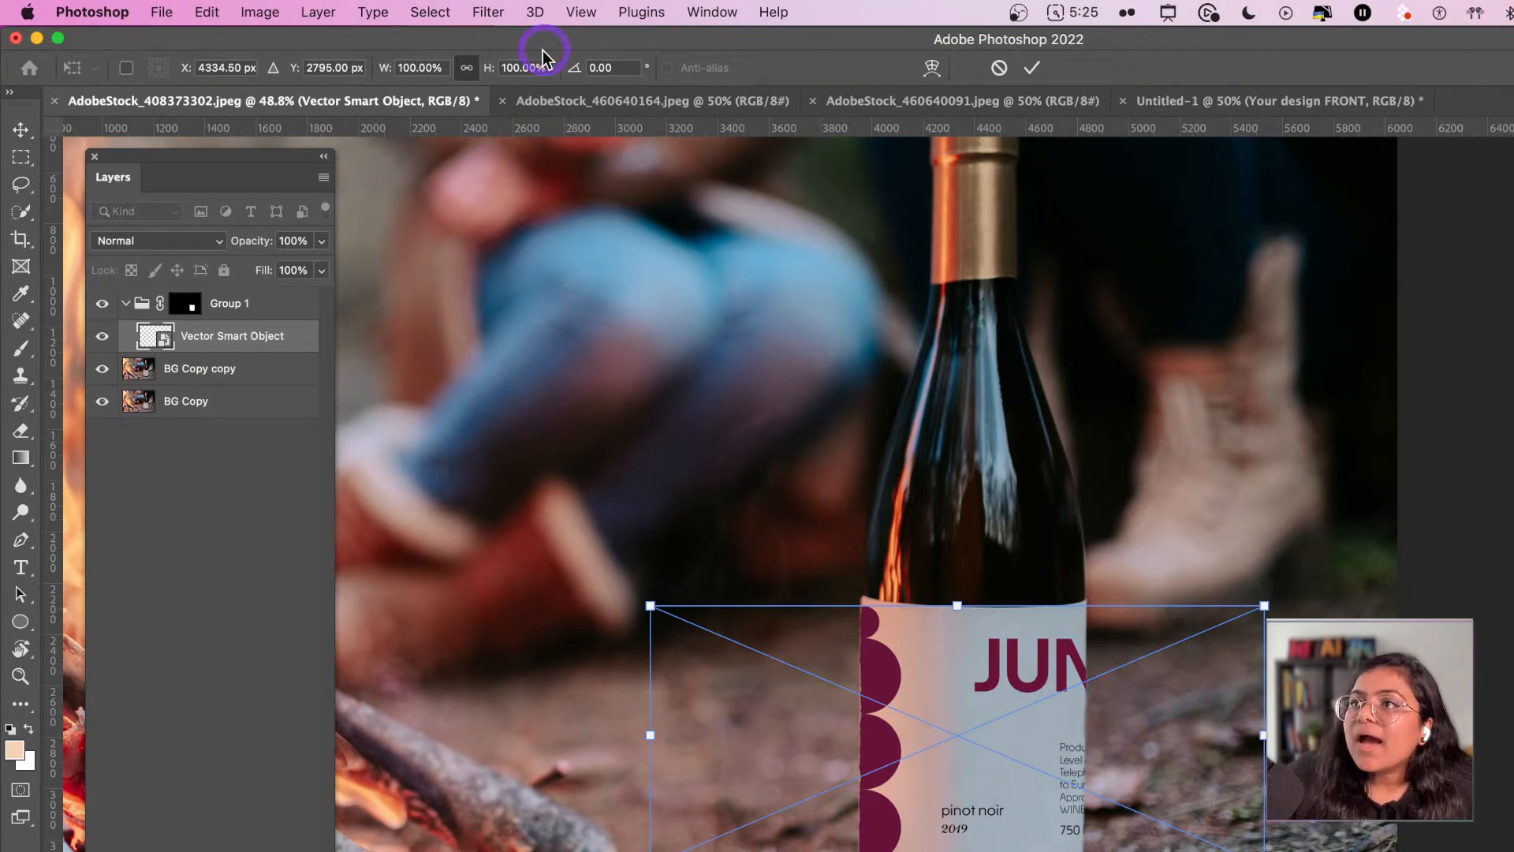
click(932, 71)
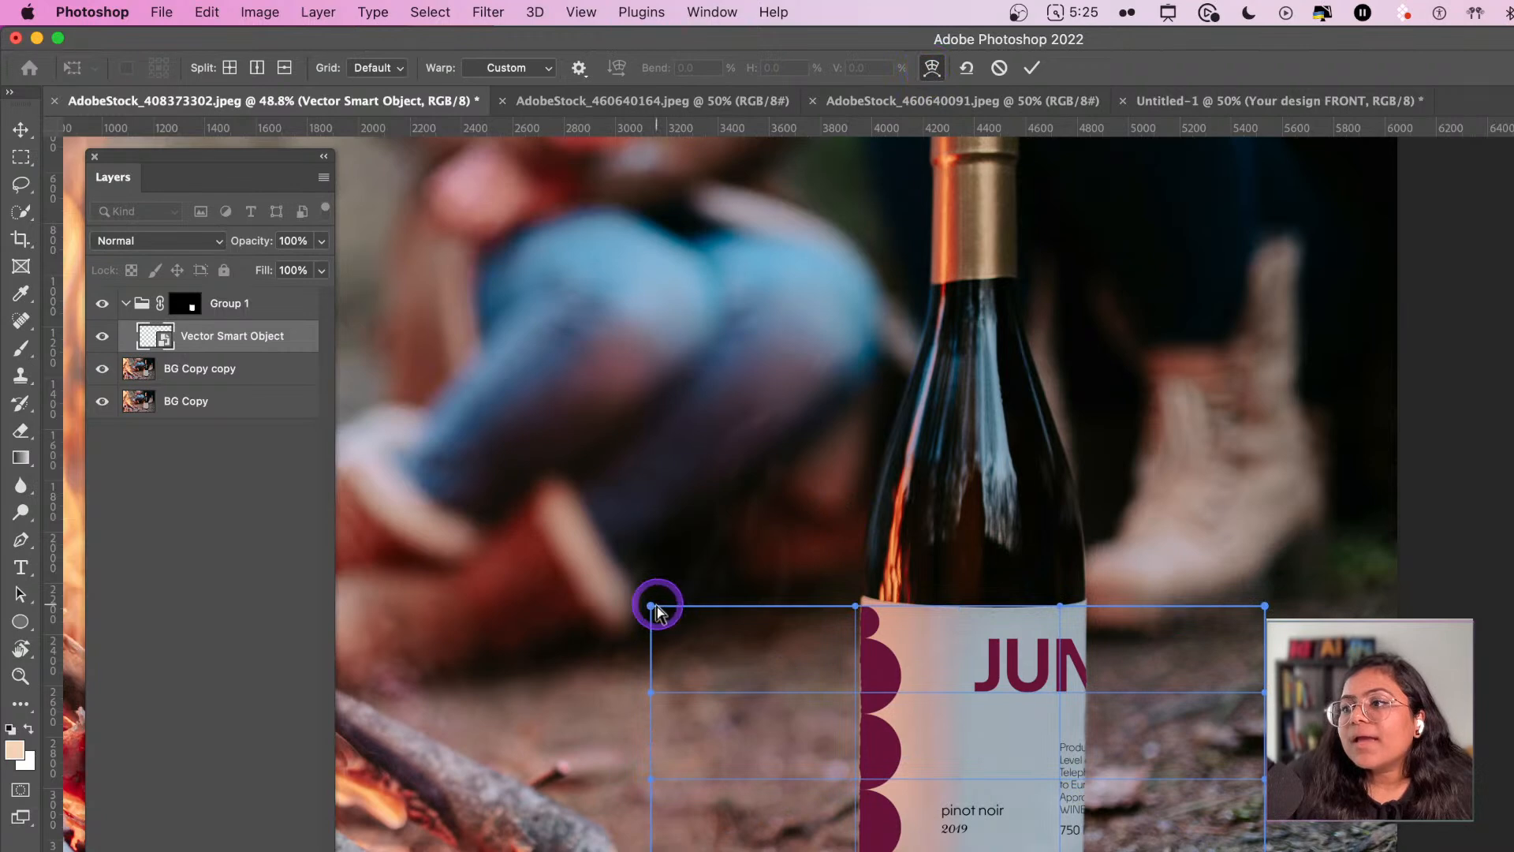
drag(856, 607, 857, 633)
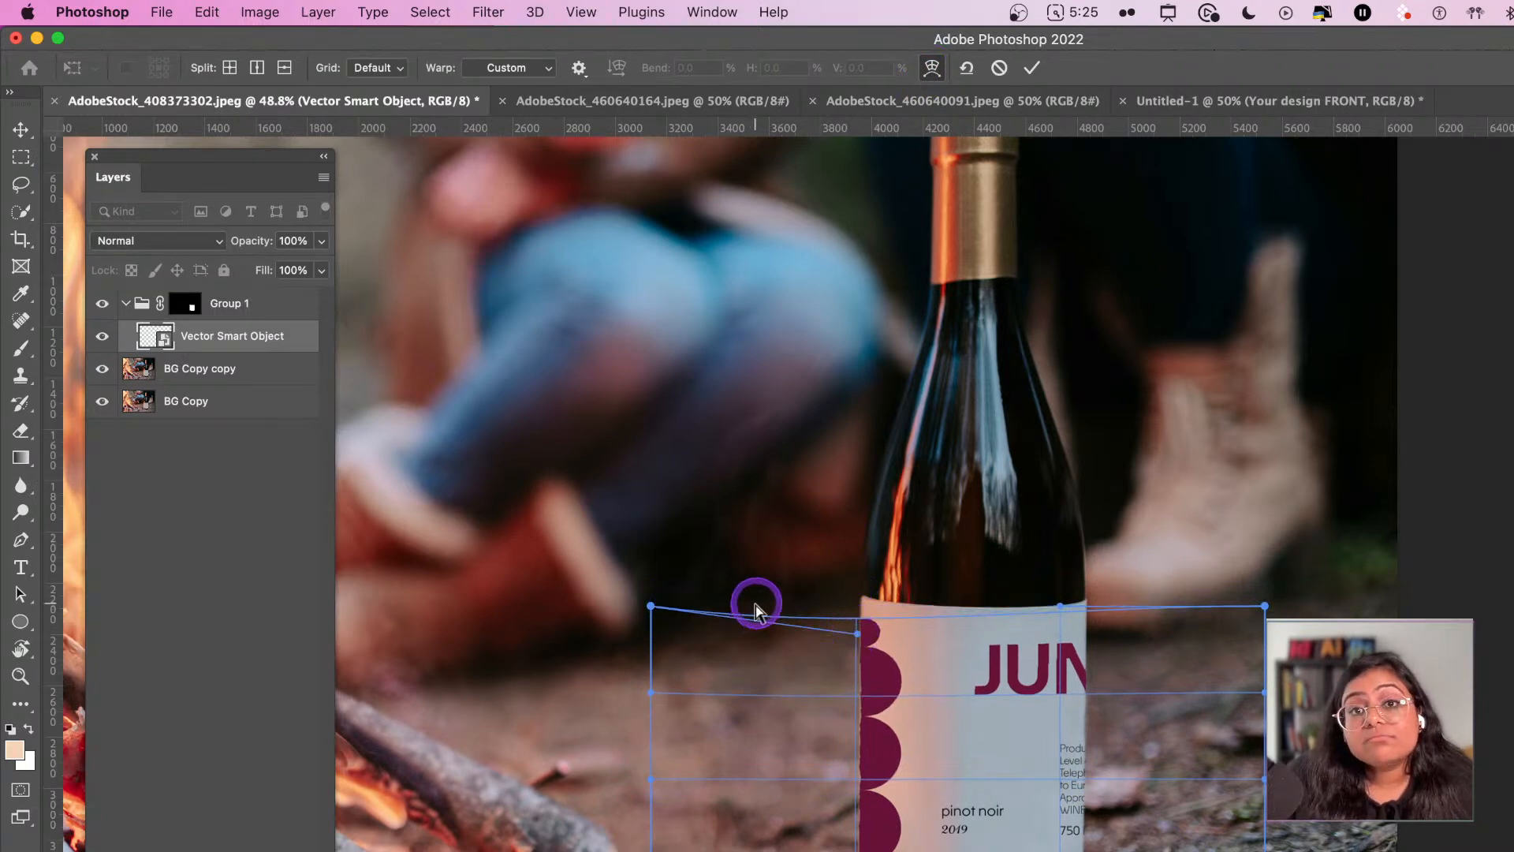
key(super+z)
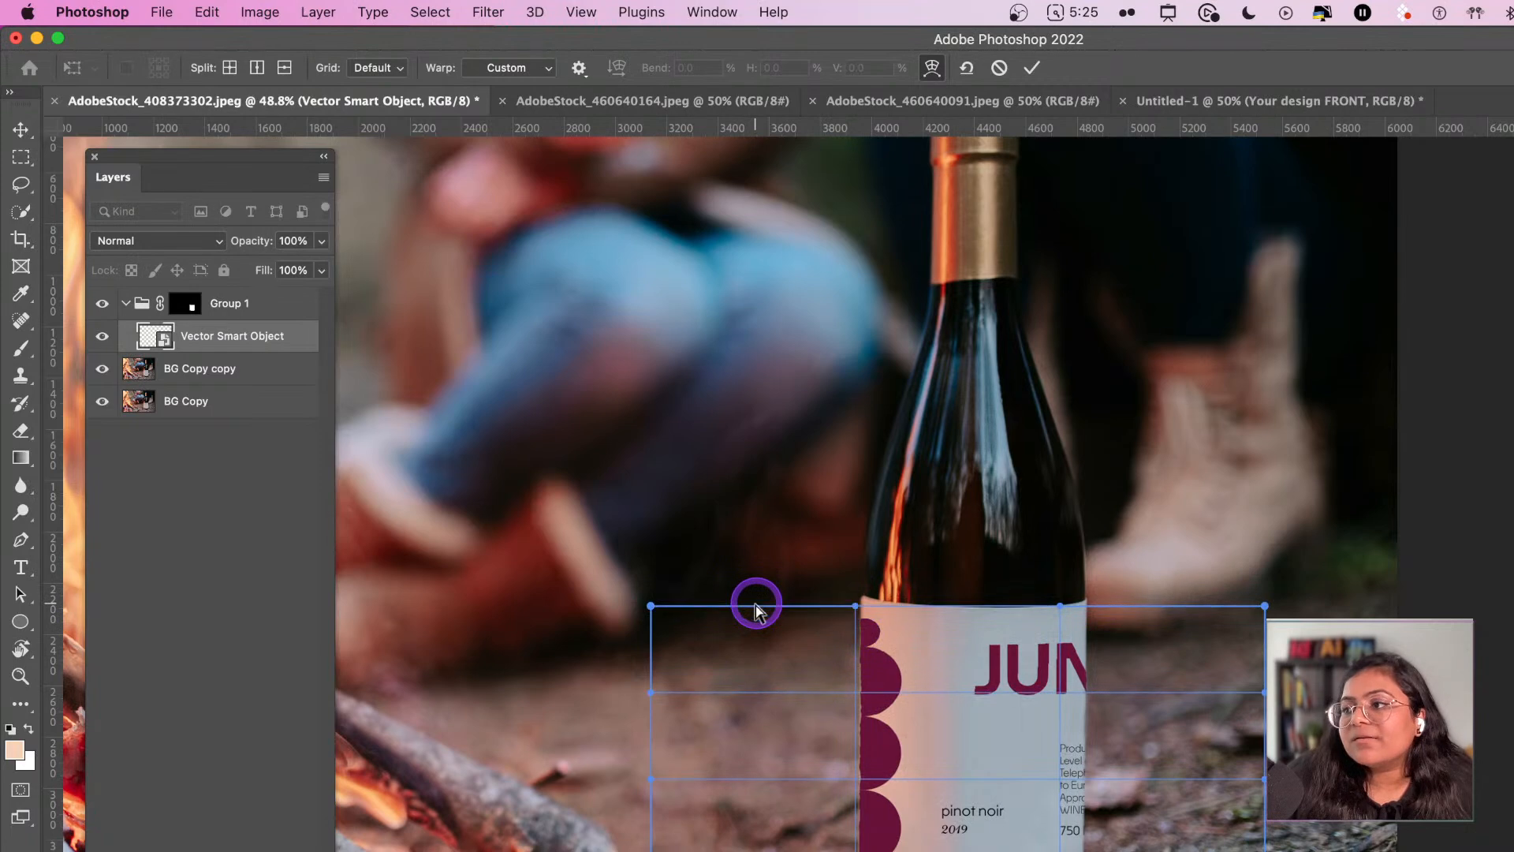
- Try the Arc warp style on the label artwork and replace it with Arc Lower
click(548, 70)
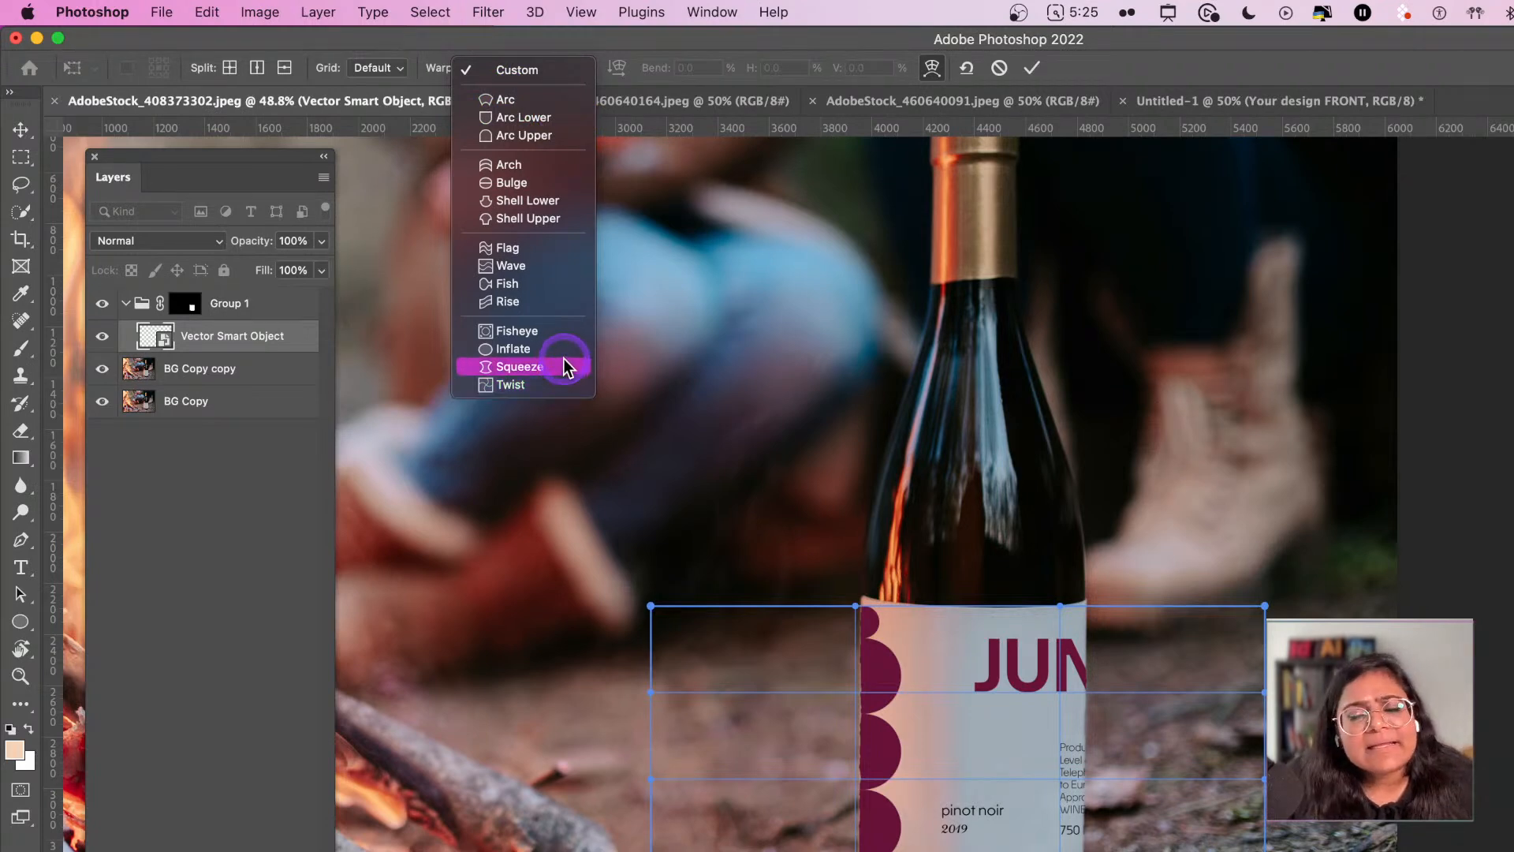
click(517, 101)
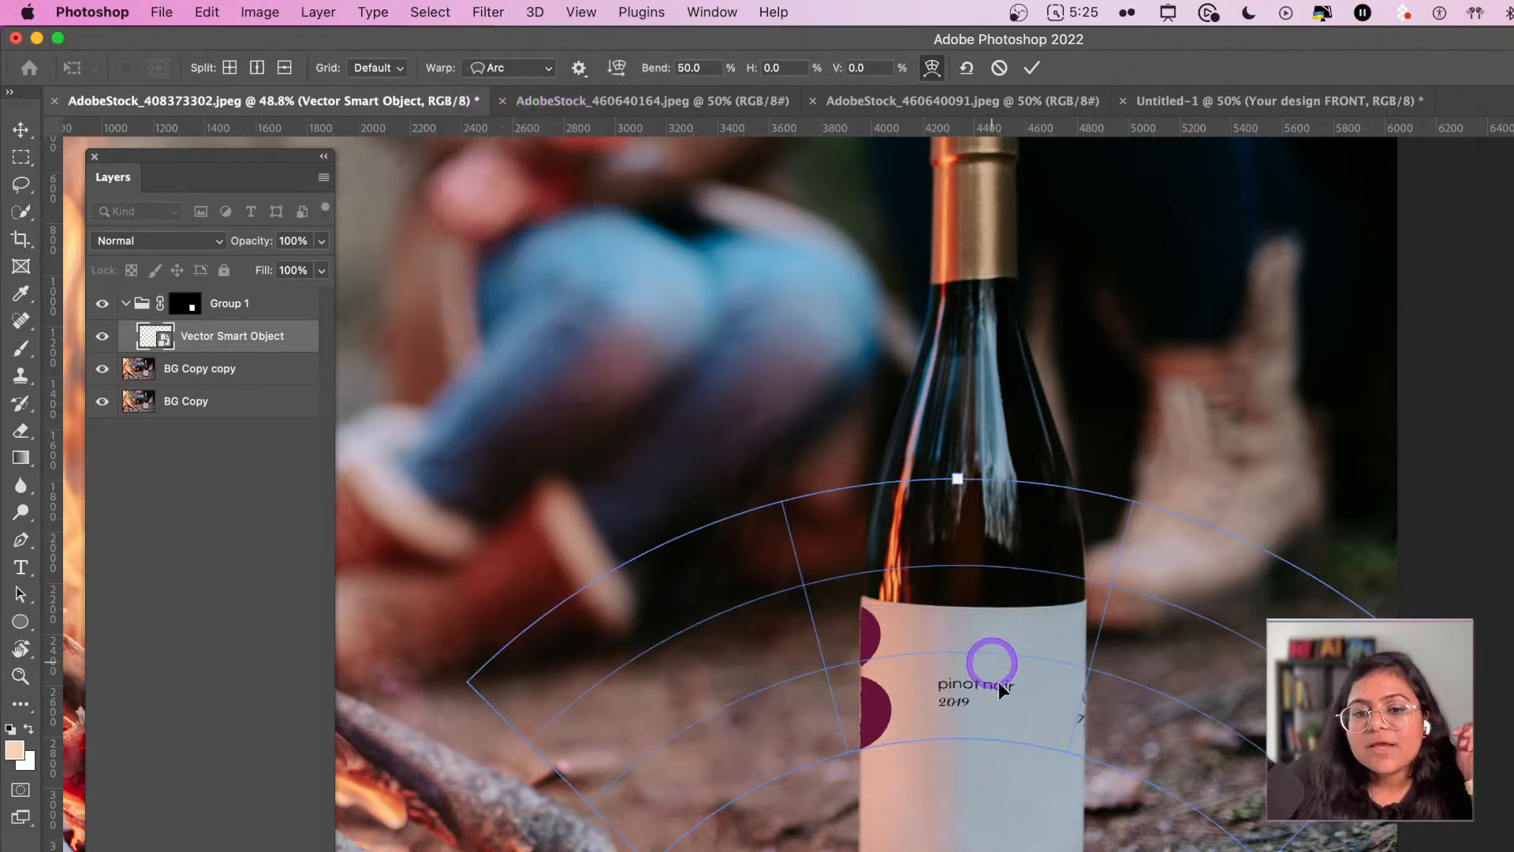
click(505, 66)
click(522, 92)
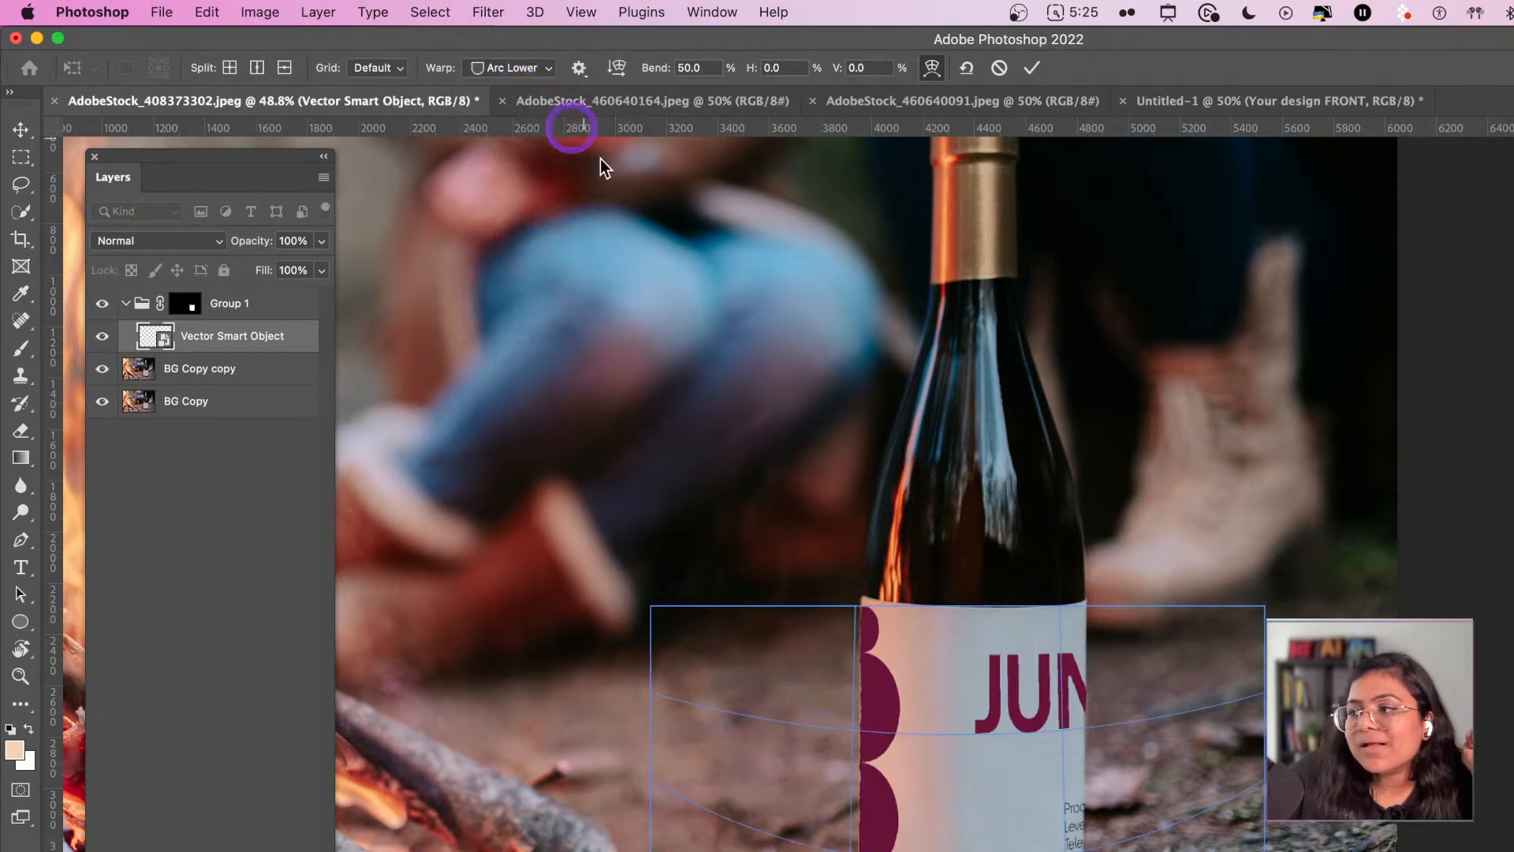
- Nudge the warped artwork slightly upward, reduce its Arc Lower bend to about 16.3%, and apply the warp
drag(867, 714, 871, 700)
drag(958, 850, 959, 787)
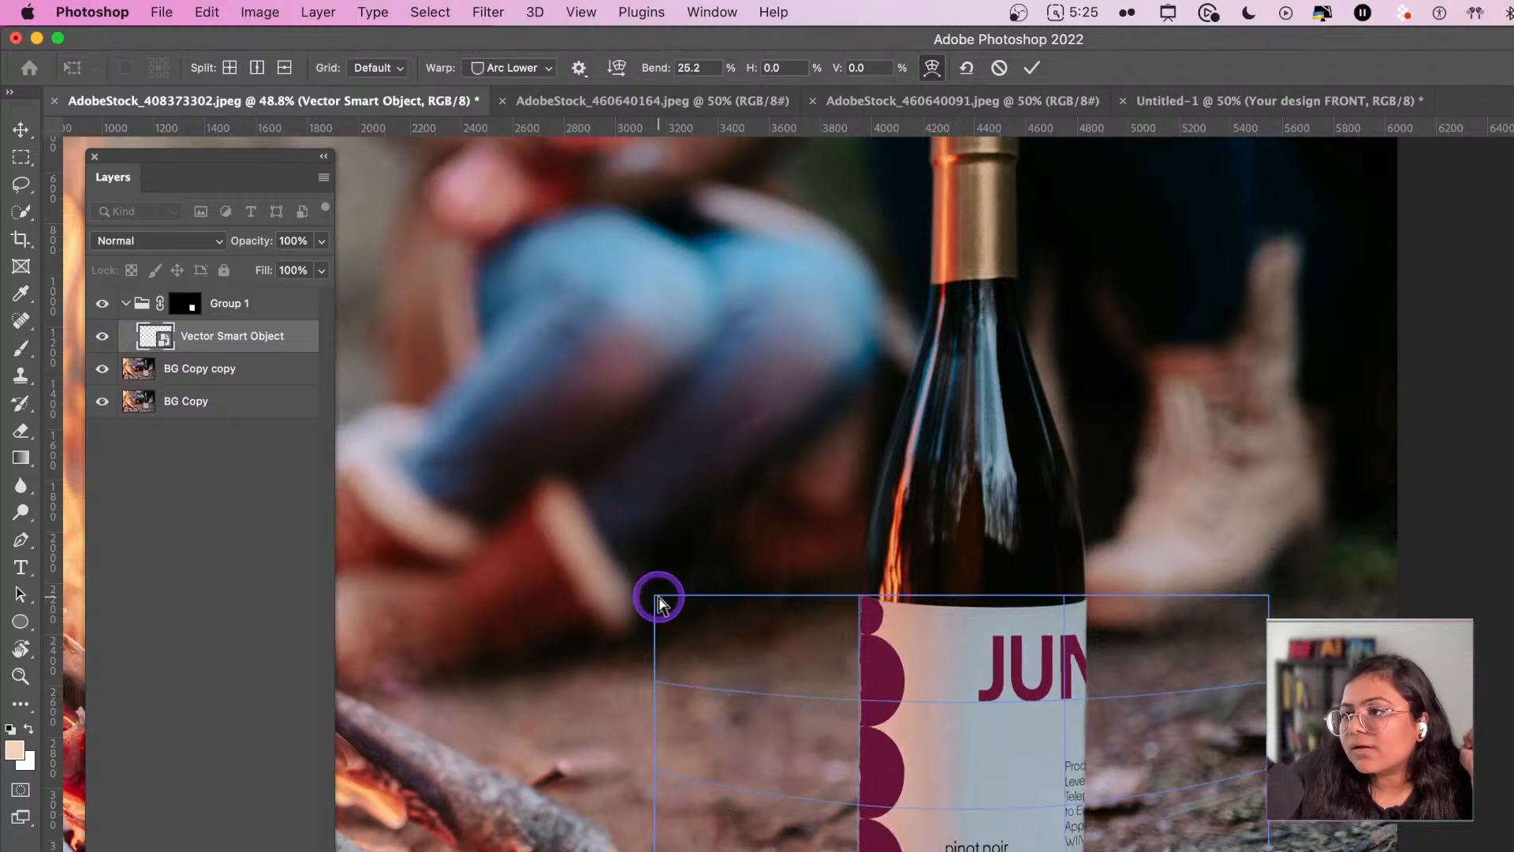
drag(959, 851, 968, 827)
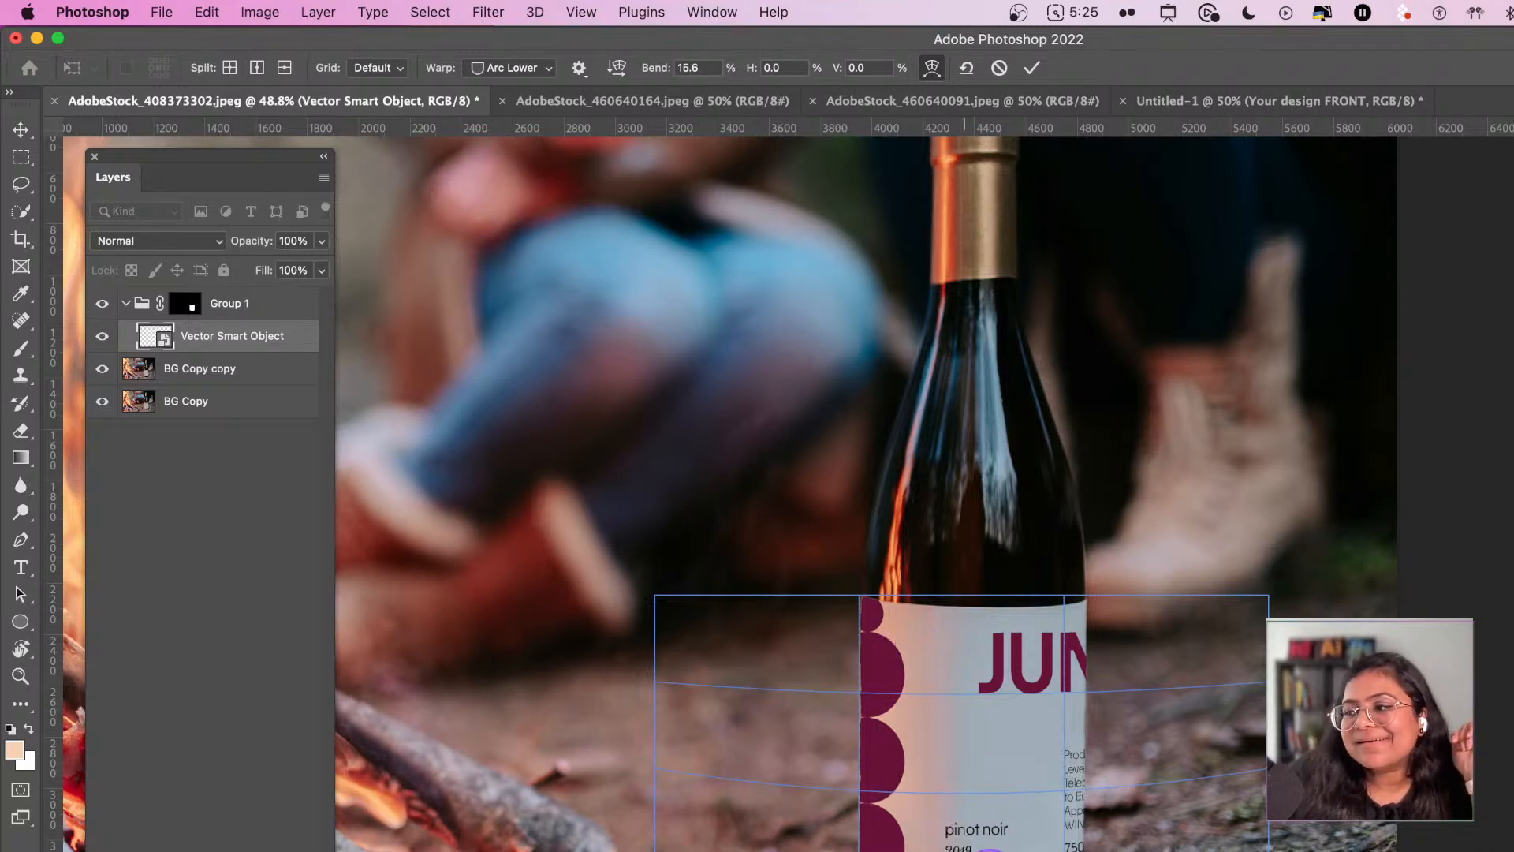
drag(961, 847, 961, 851)
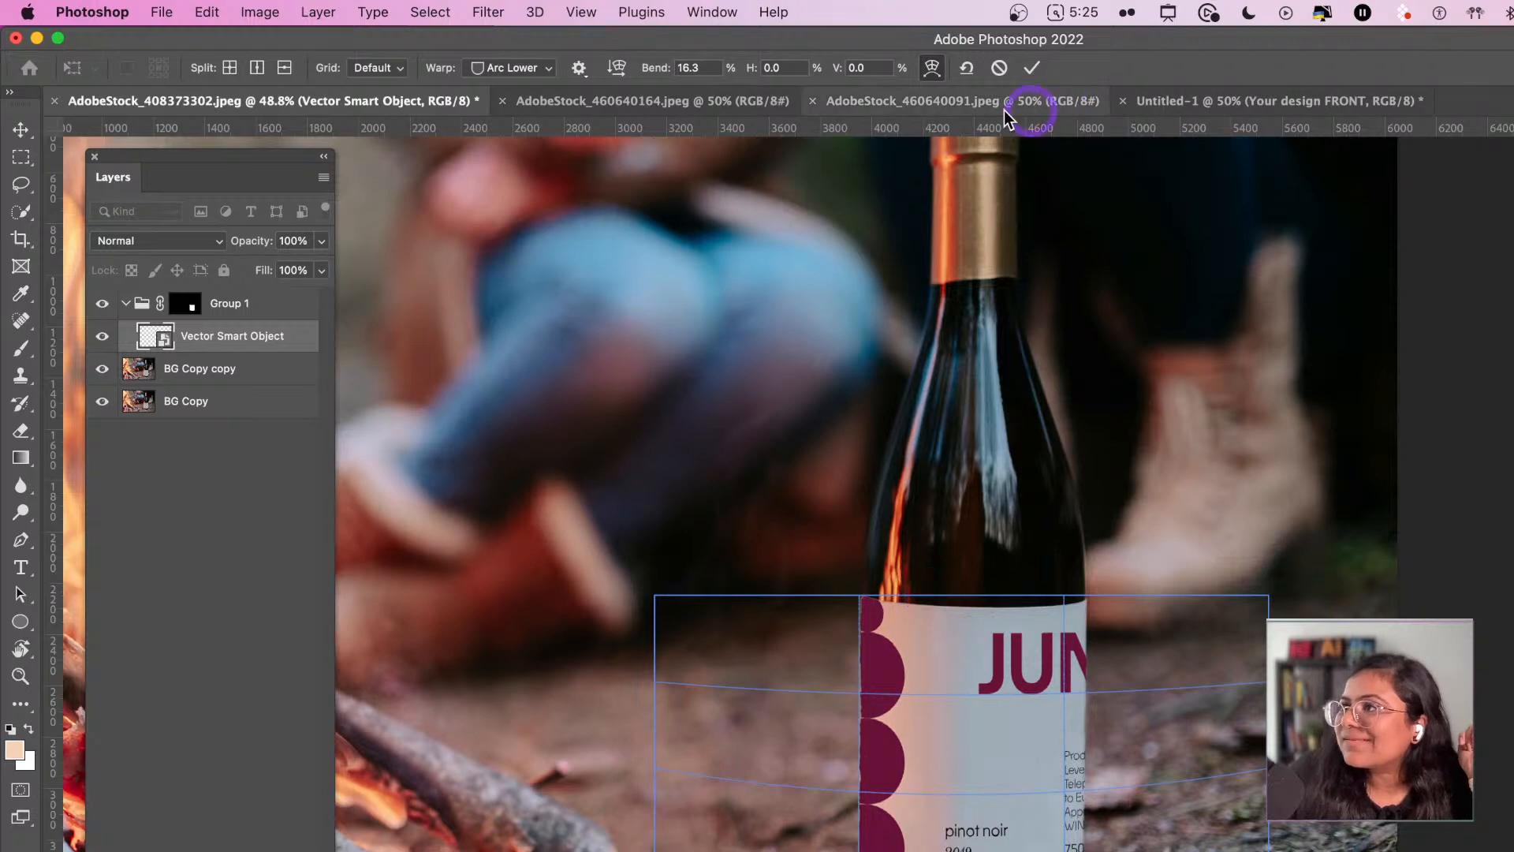
click(1029, 69)
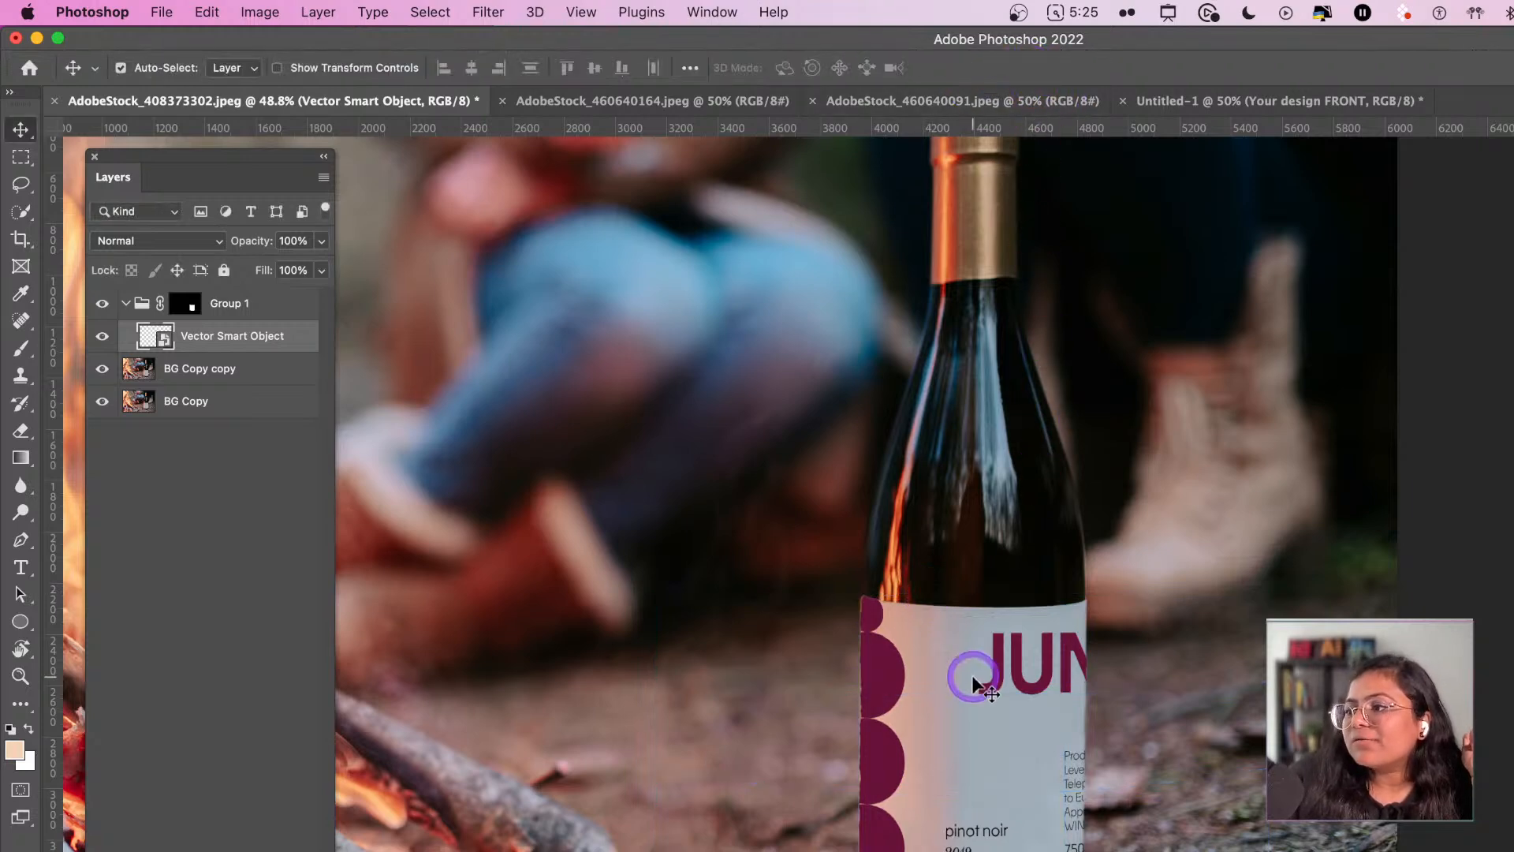
- Try increasing the label artwork's Arc Lower bend to about 18.7% and apply the warp
key(super+t)
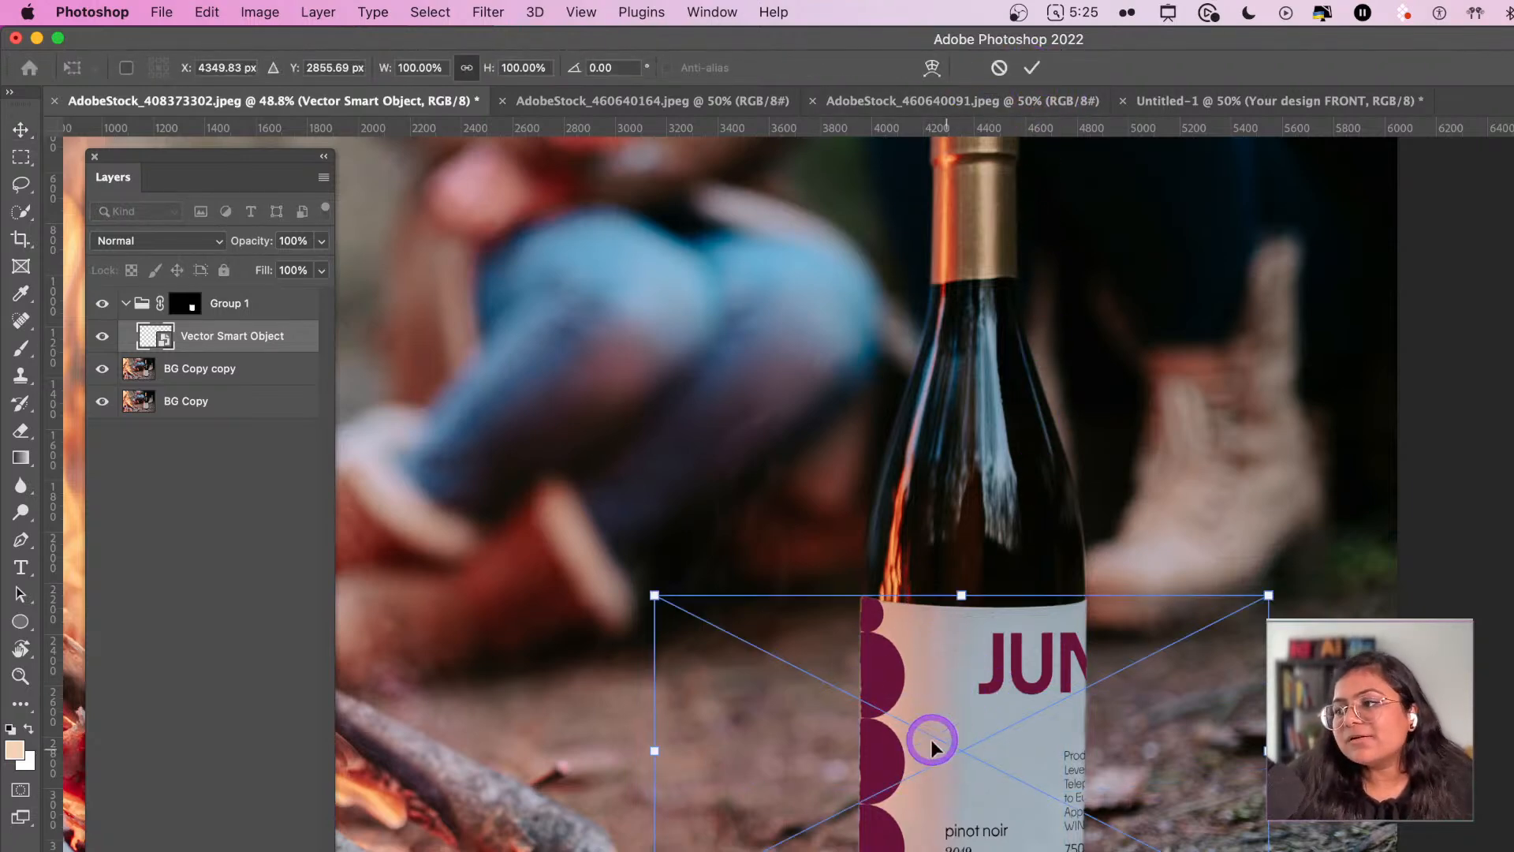
right_click(874, 669)
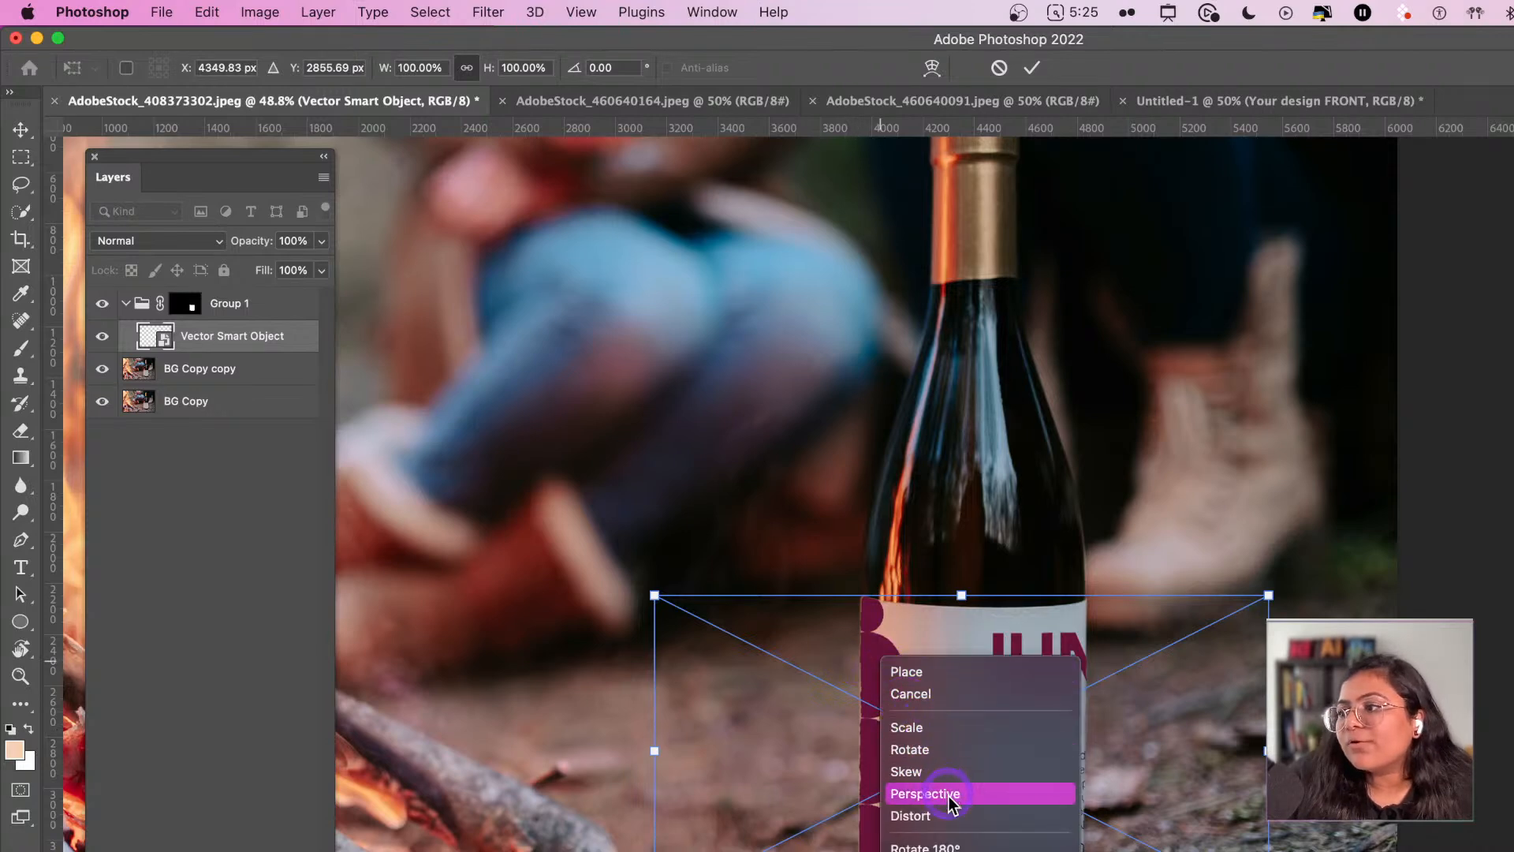
click(907, 850)
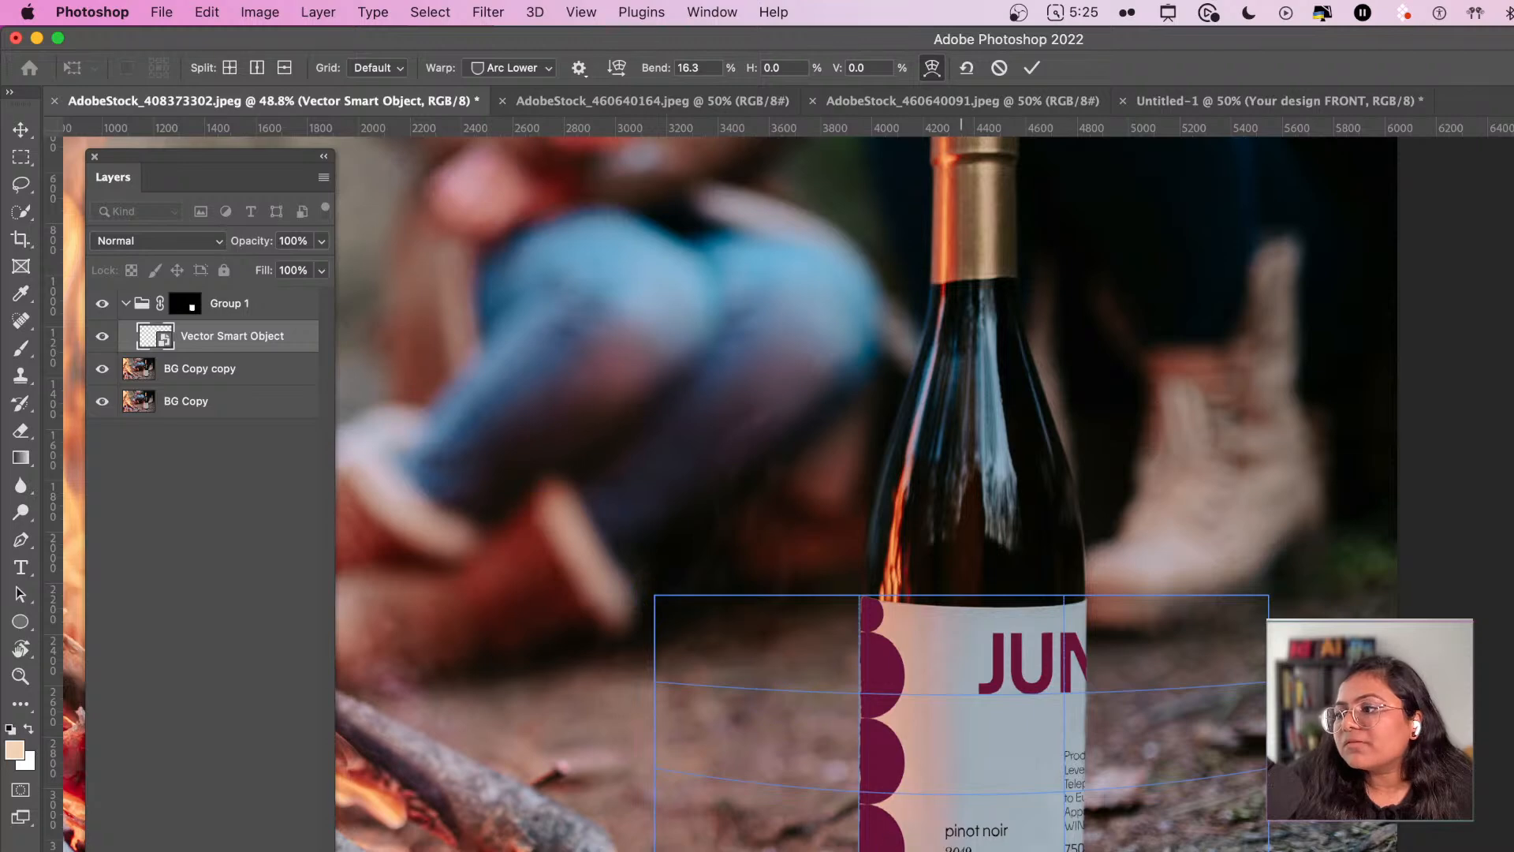
drag(960, 847, 961, 851)
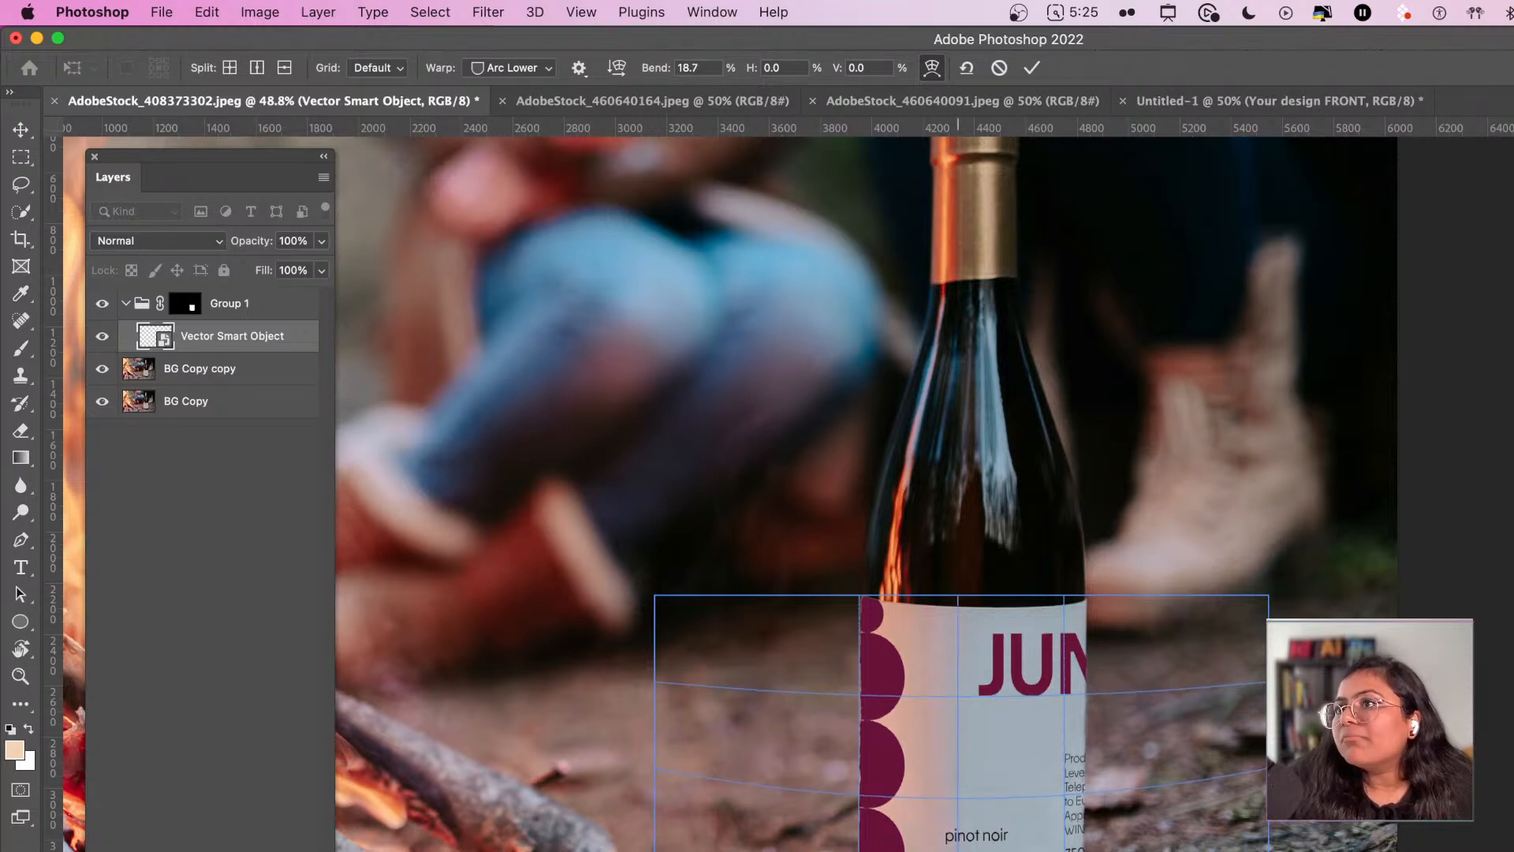
key(Return)
- Undo the Arc Lower warps on the label artwork and move the Vector Smart Object layer back into Group 1
drag(867, 470, 869, 480)
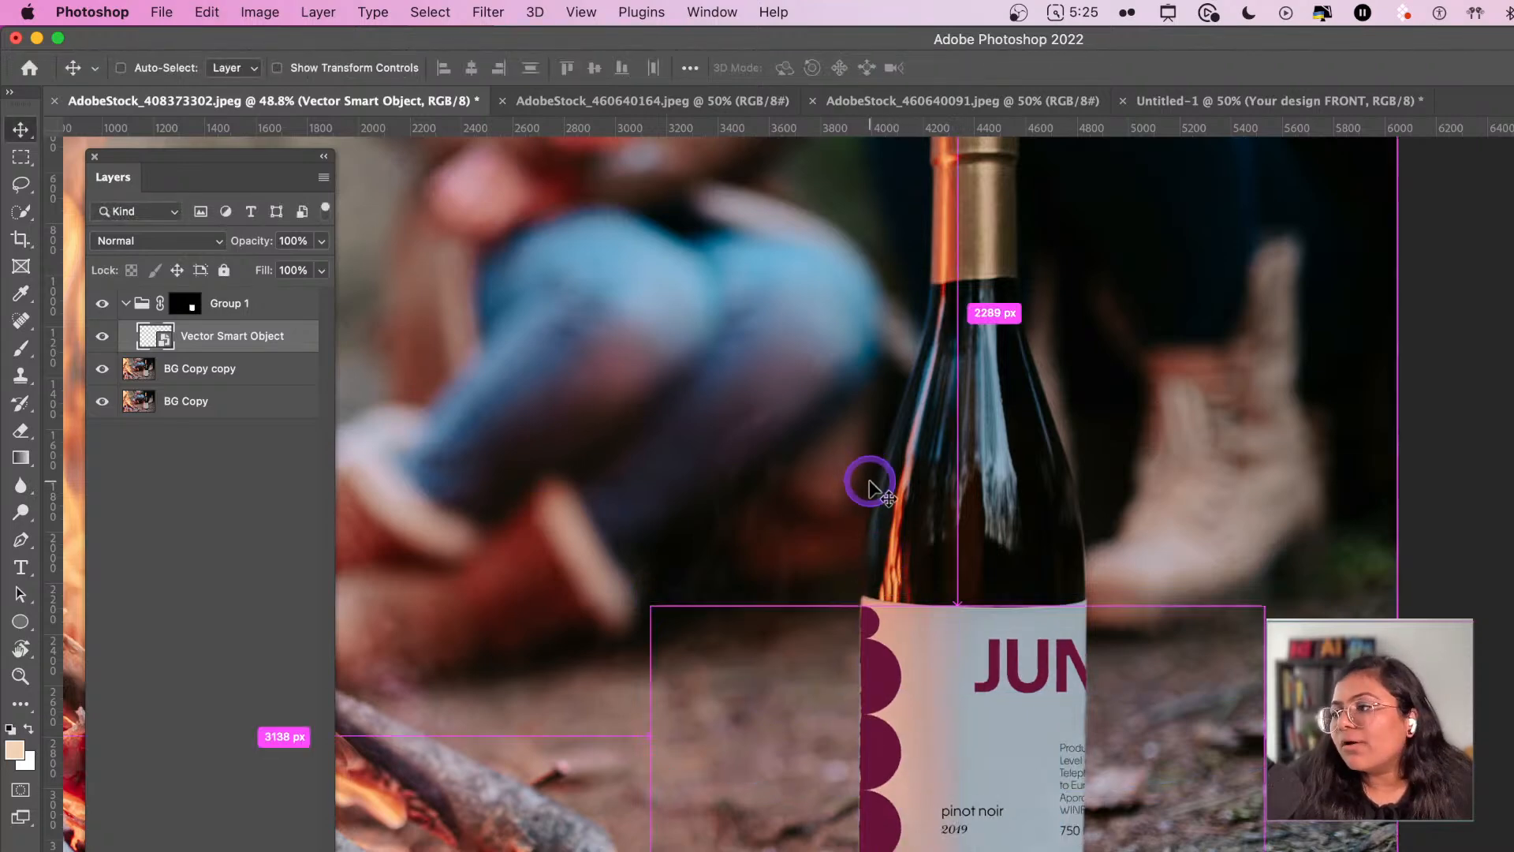
key(super+z)
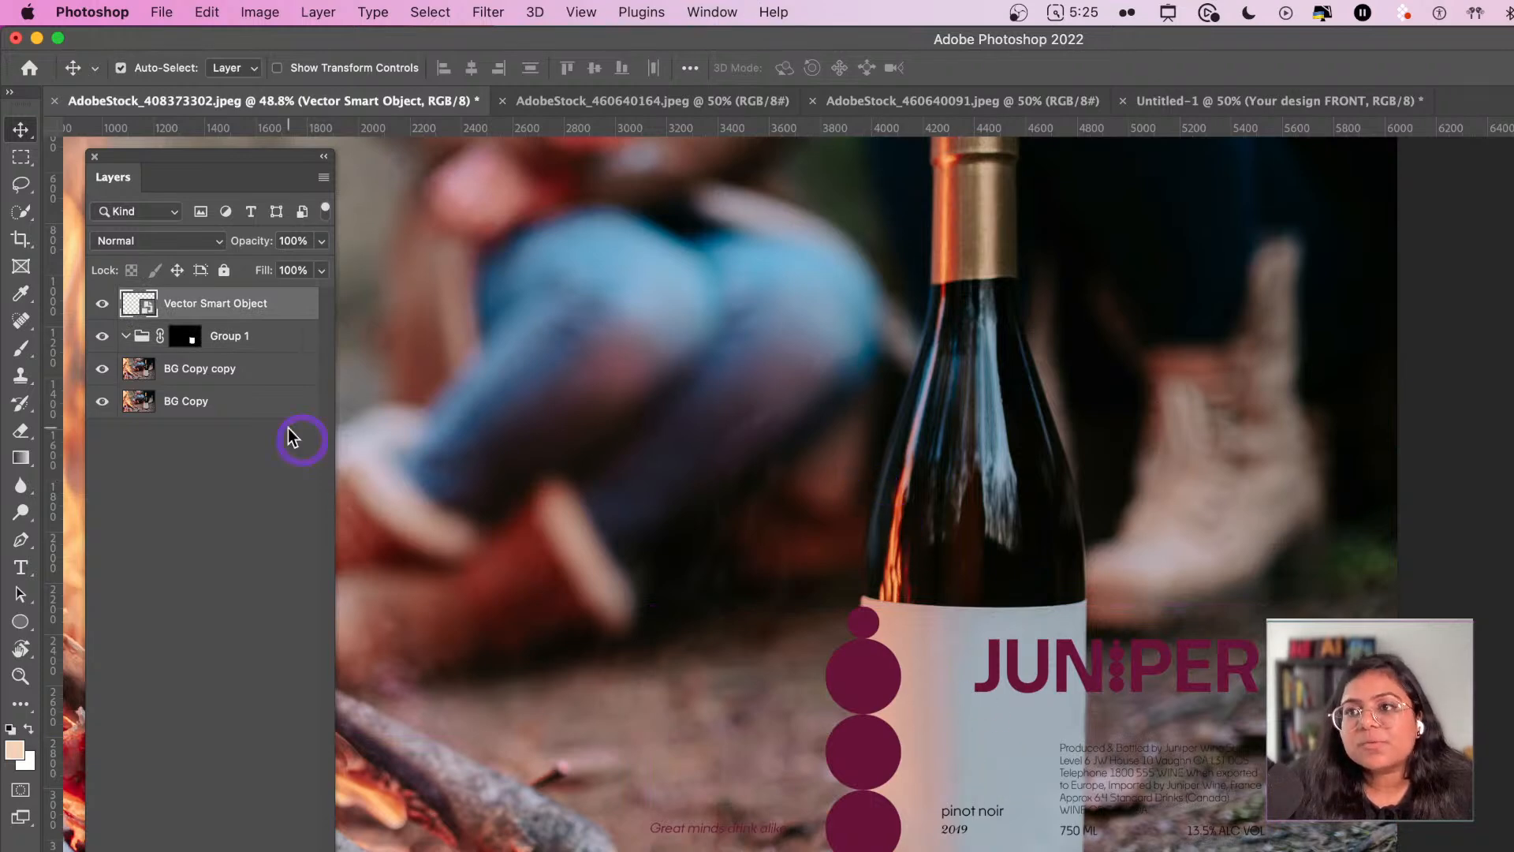
drag(144, 301, 197, 339)
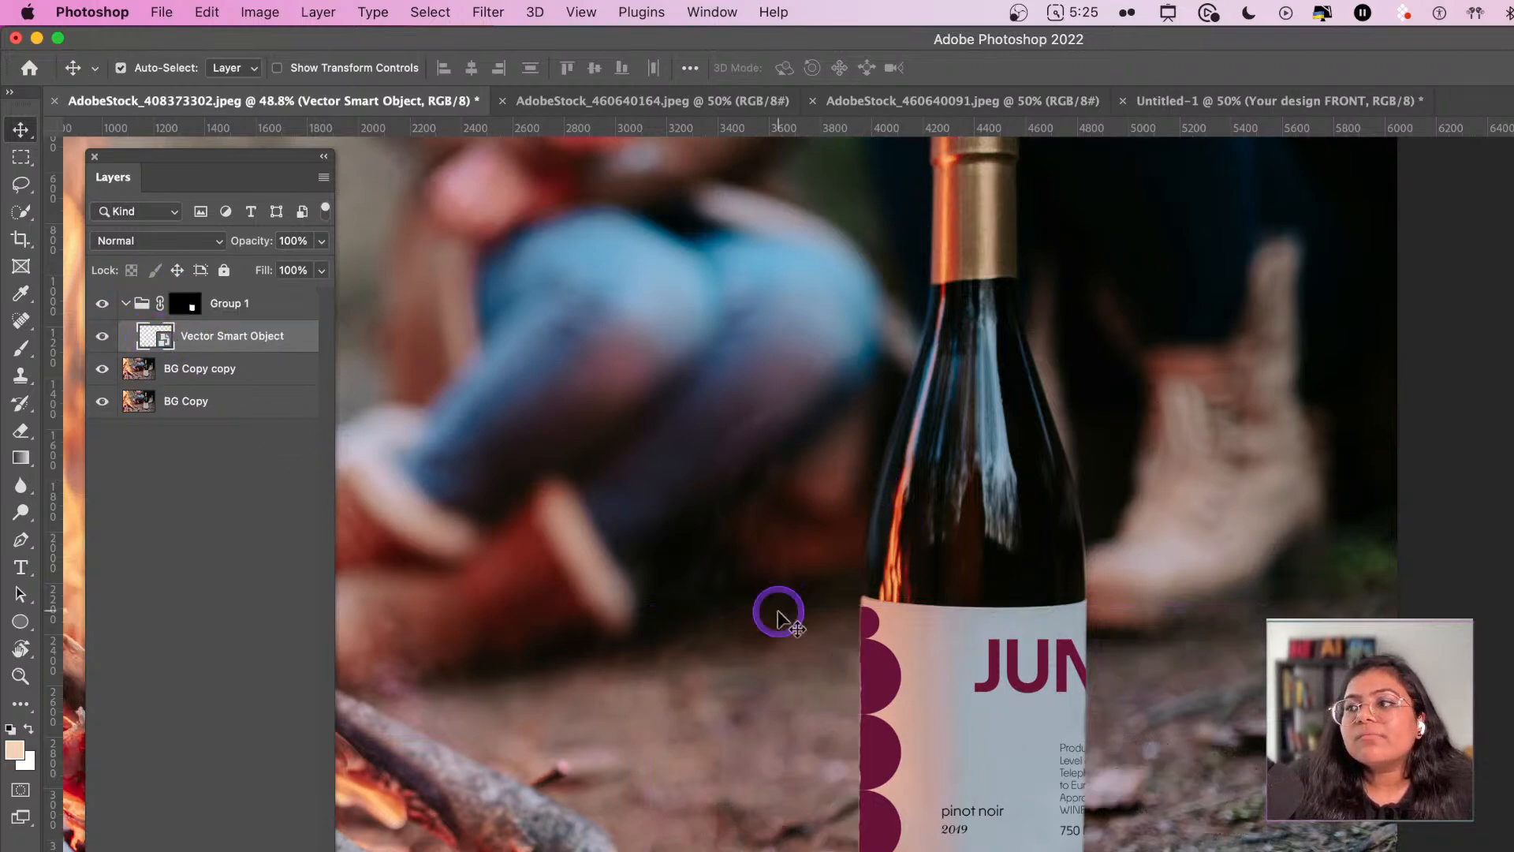
- Put the unwarped label artwork into custom warp mode and lower both control handles on its upper edge to form a downward curve
key(super+t)
right_click(998, 684)
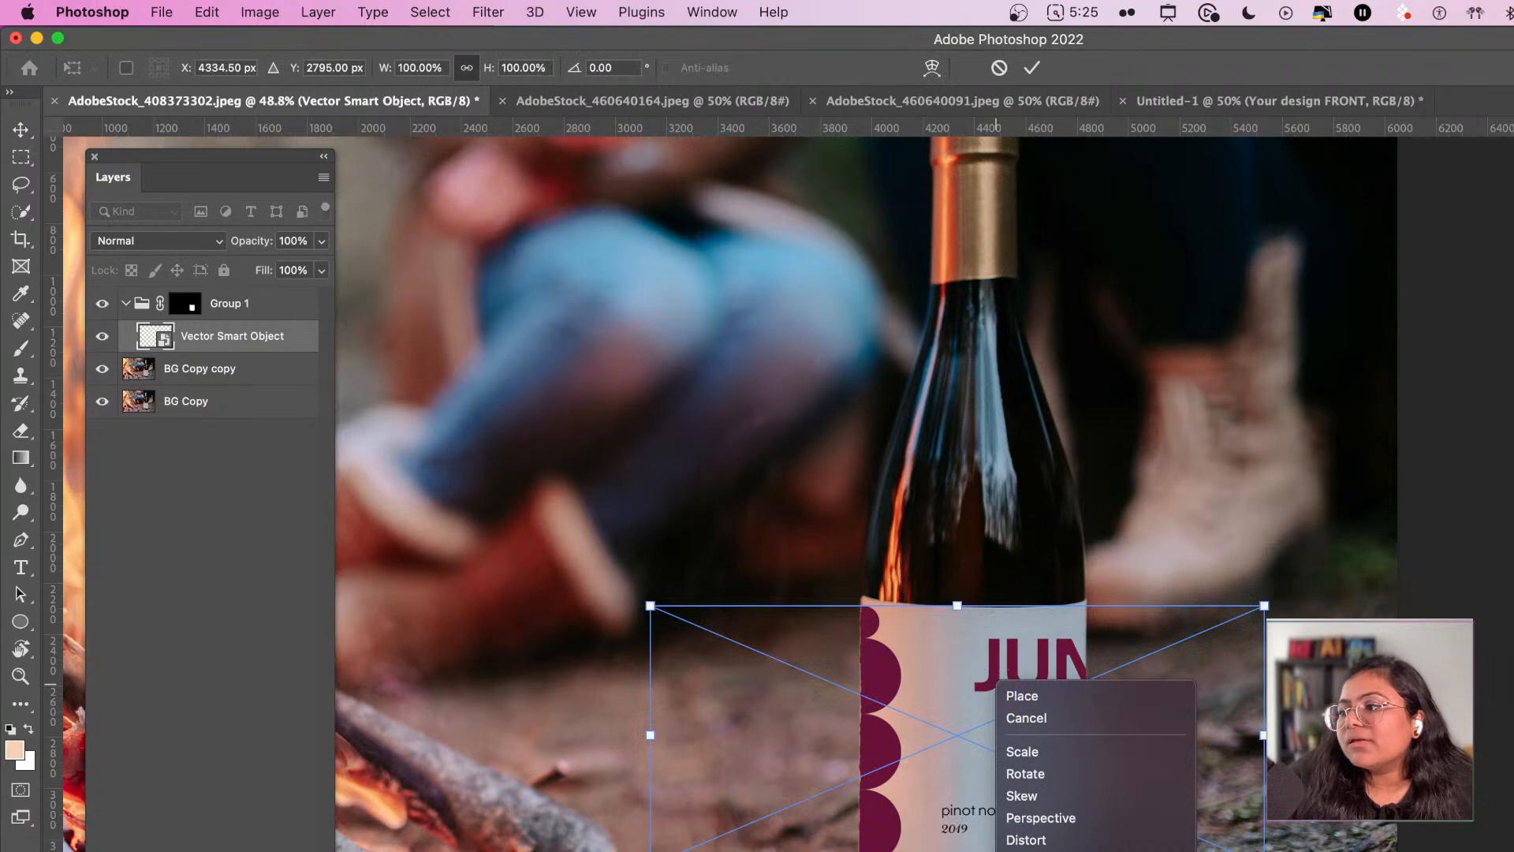
click(1021, 851)
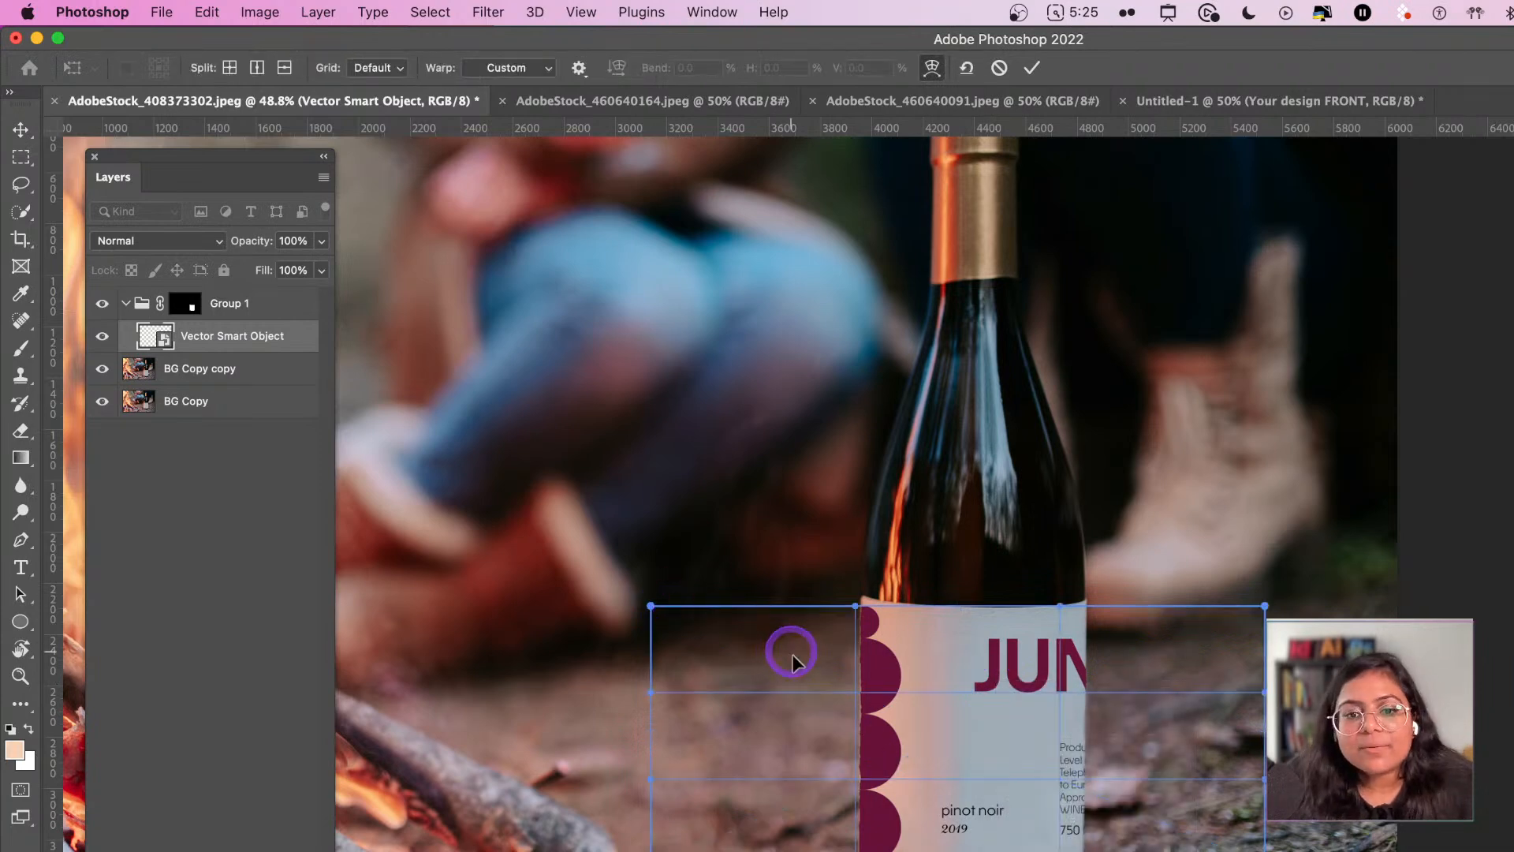
scroll(792, 654, right, 2)
scroll(534, 655, up, 3)
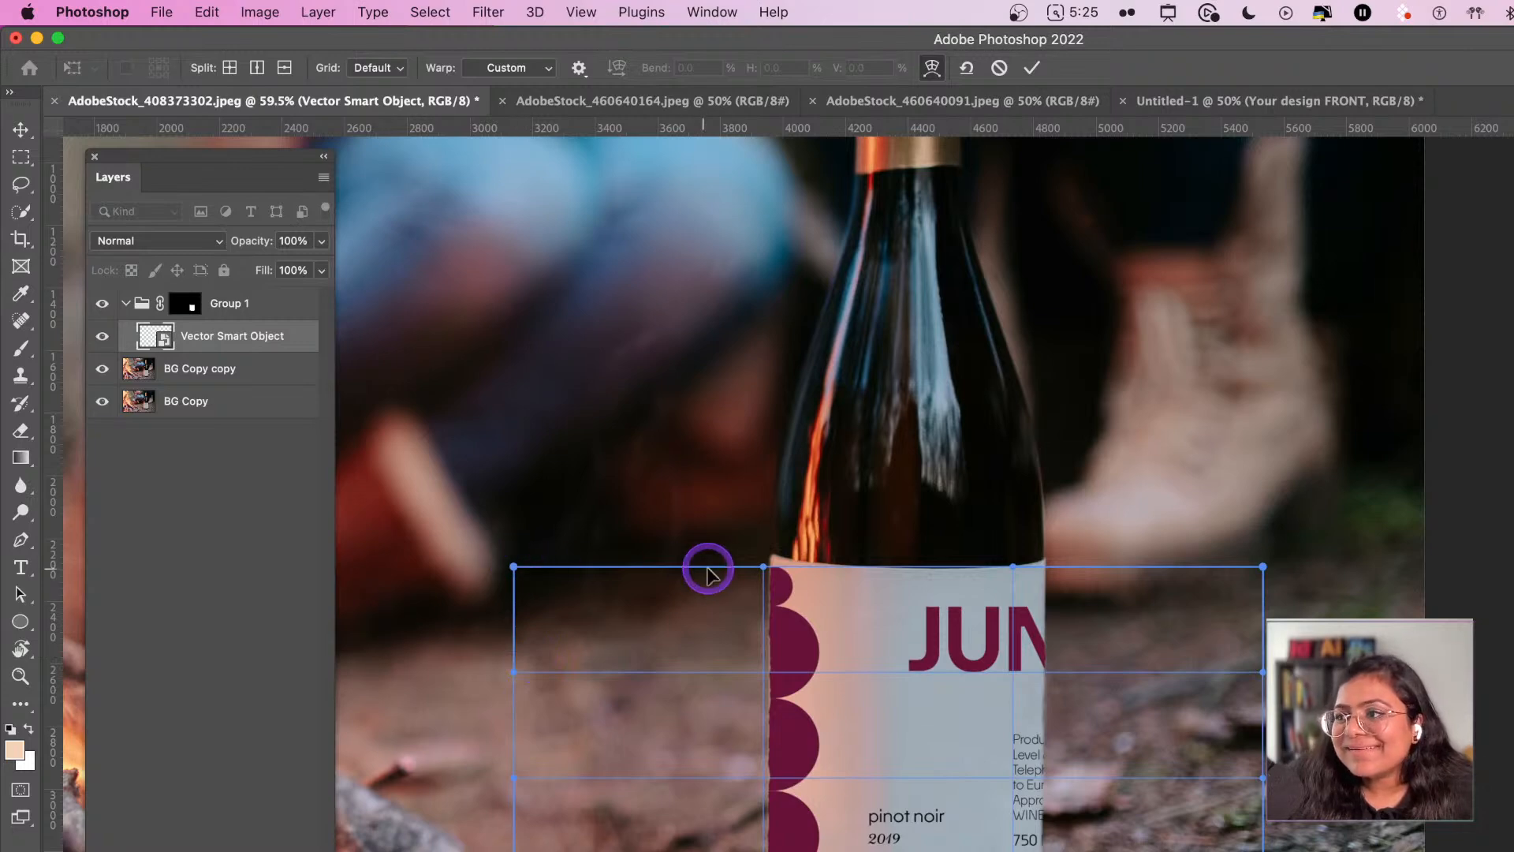
drag(762, 567, 762, 614)
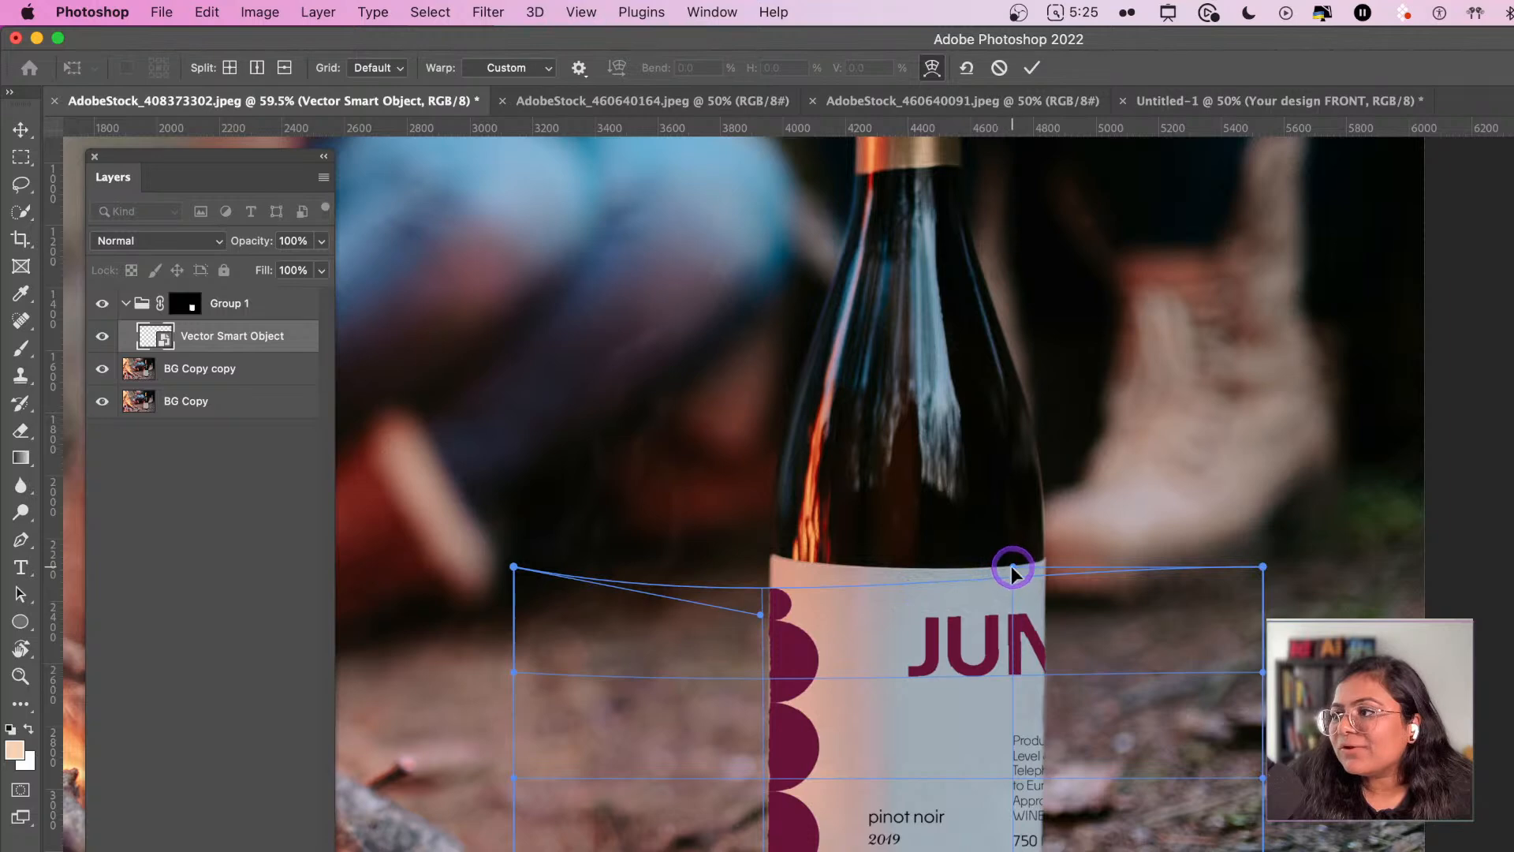
drag(1011, 565, 1000, 599)
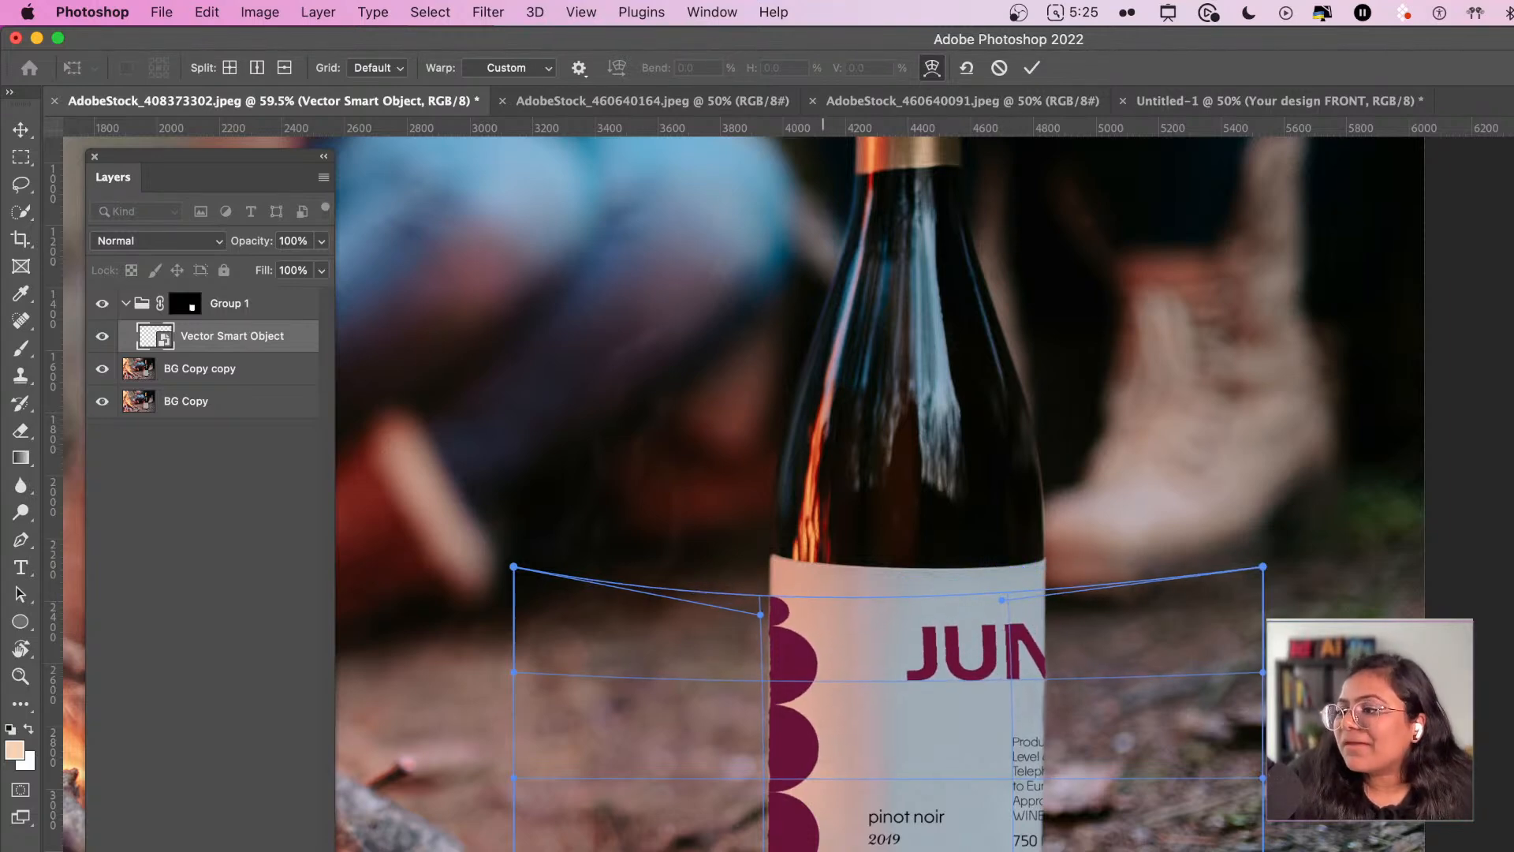
- Adjust the two handles on the artwork's lower edge and raise both upper corners to match the label's top curve
drag(765, 851, 753, 851)
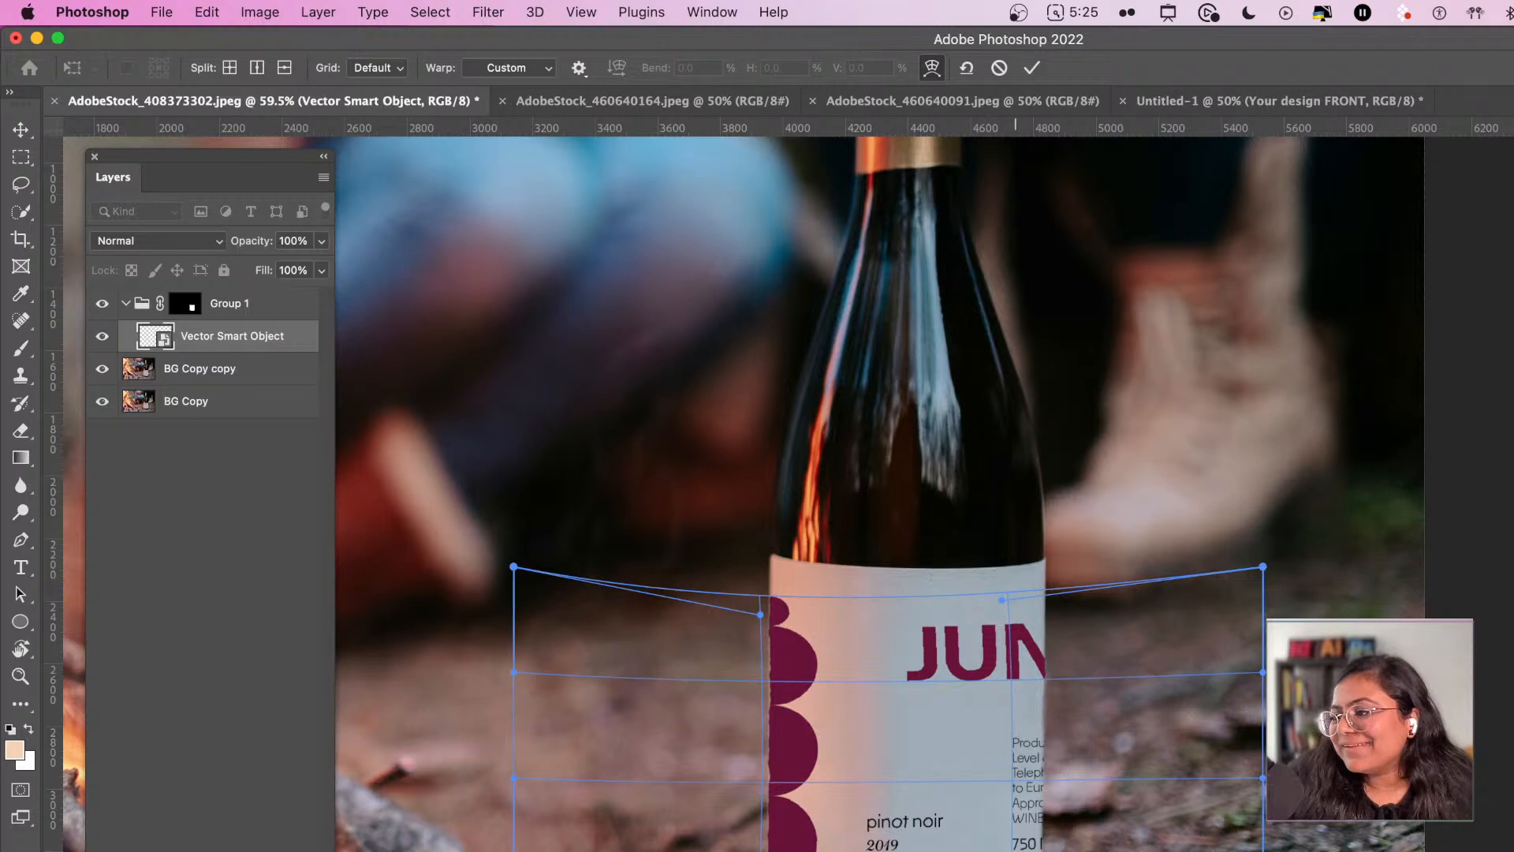
drag(1010, 851, 1011, 851)
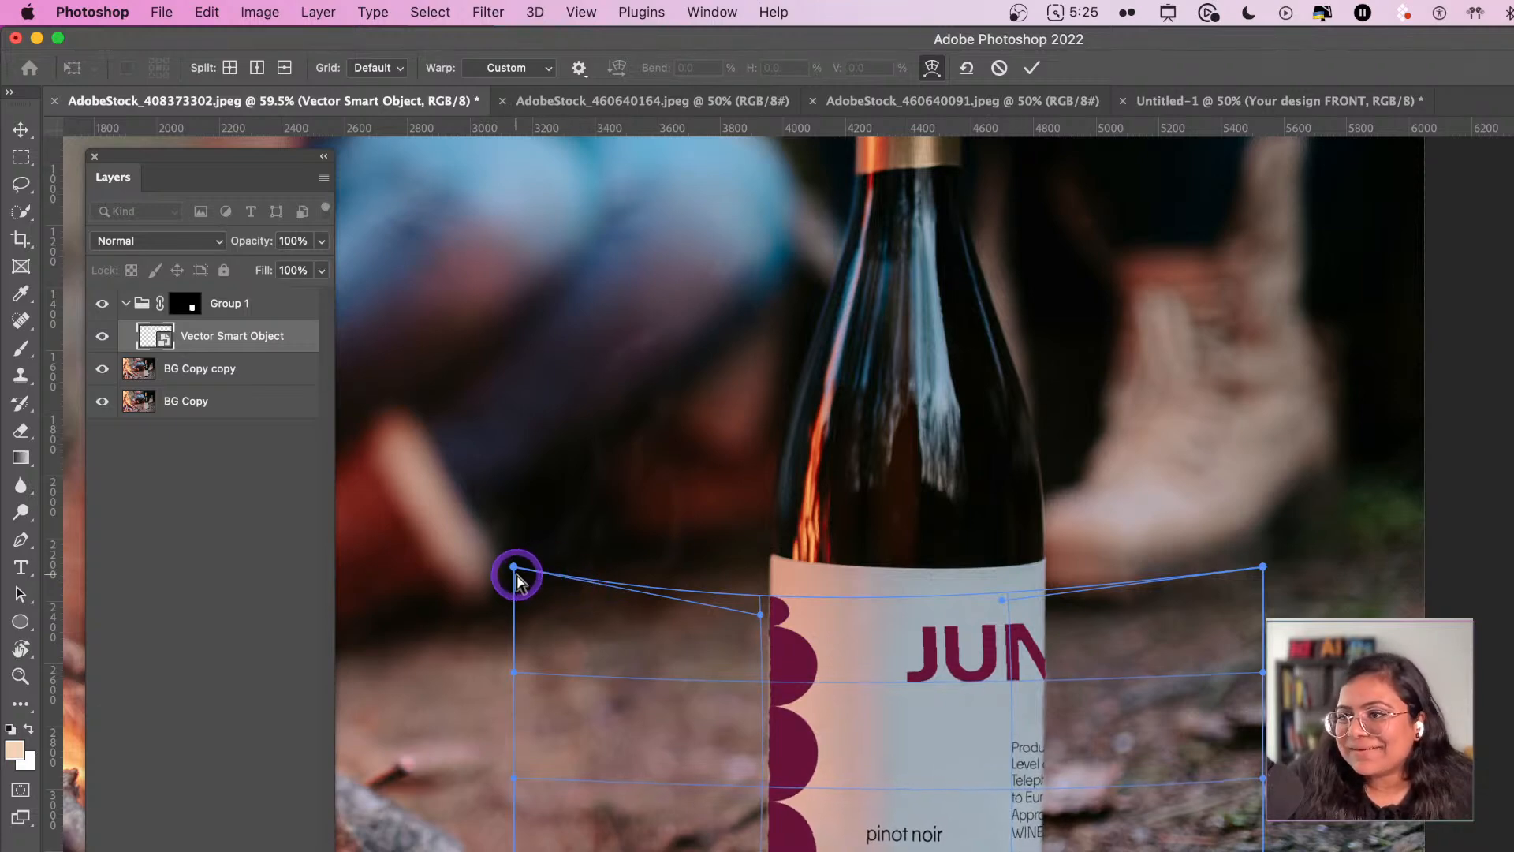
drag(513, 567, 518, 482)
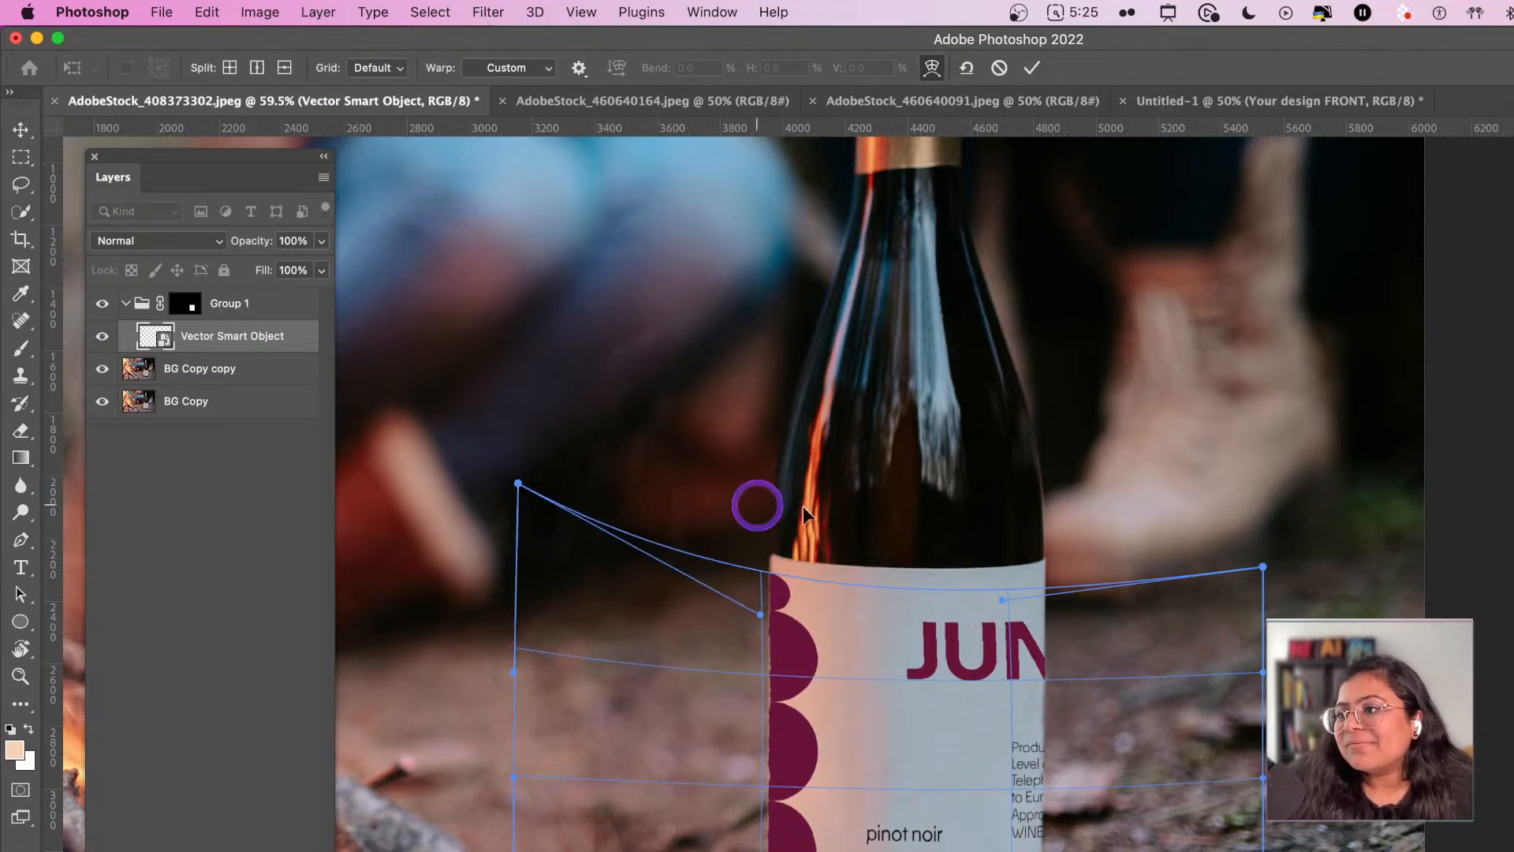
drag(1262, 566, 1273, 481)
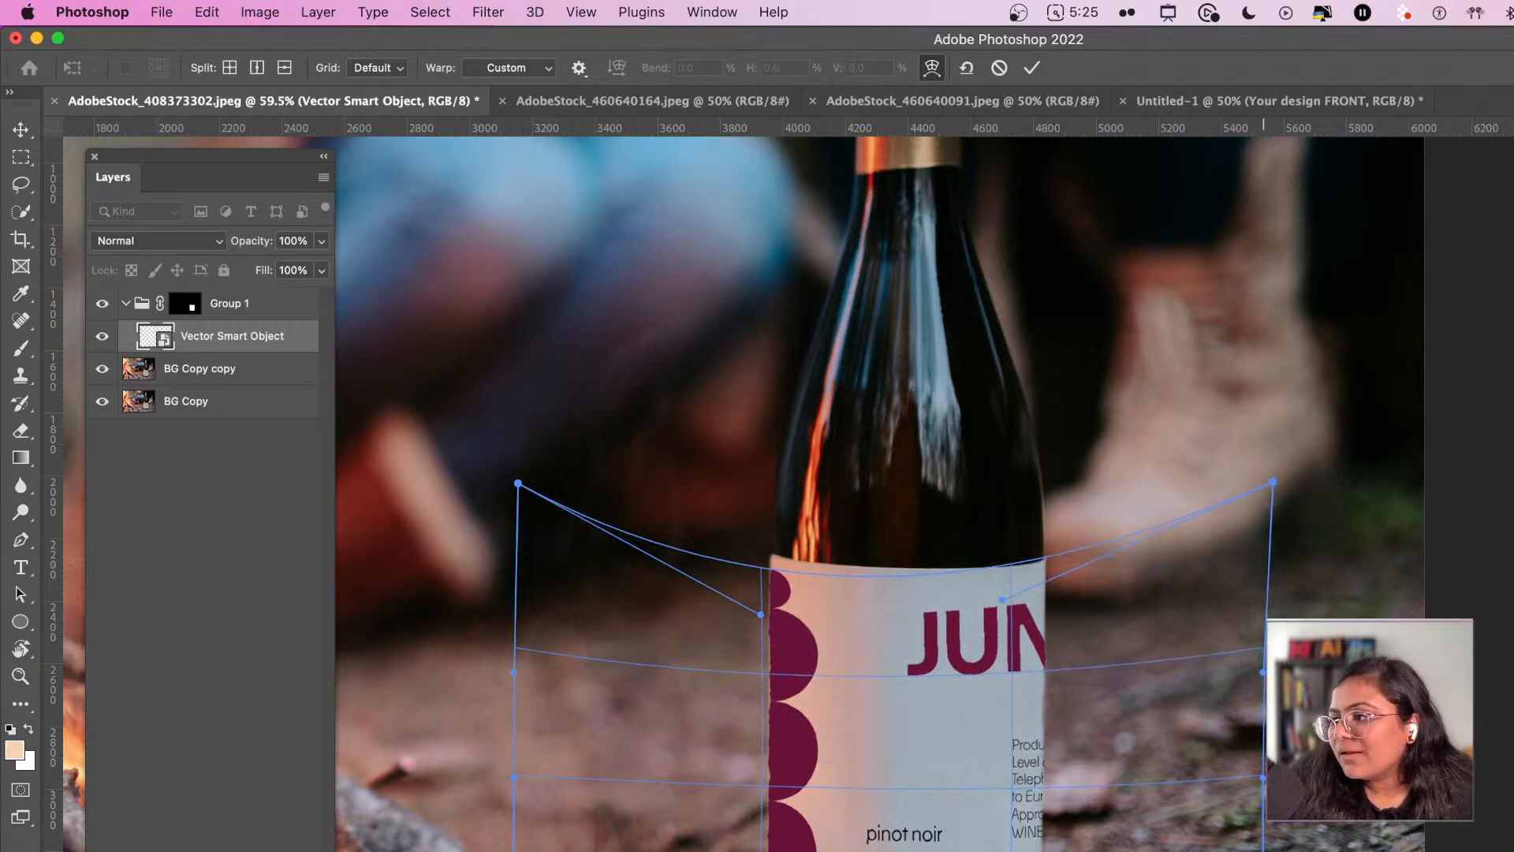
- Raise the artwork's two lower corners, refine its lower-edge handle and upper corners, and apply the custom warp
drag(1260, 851, 1258, 848)
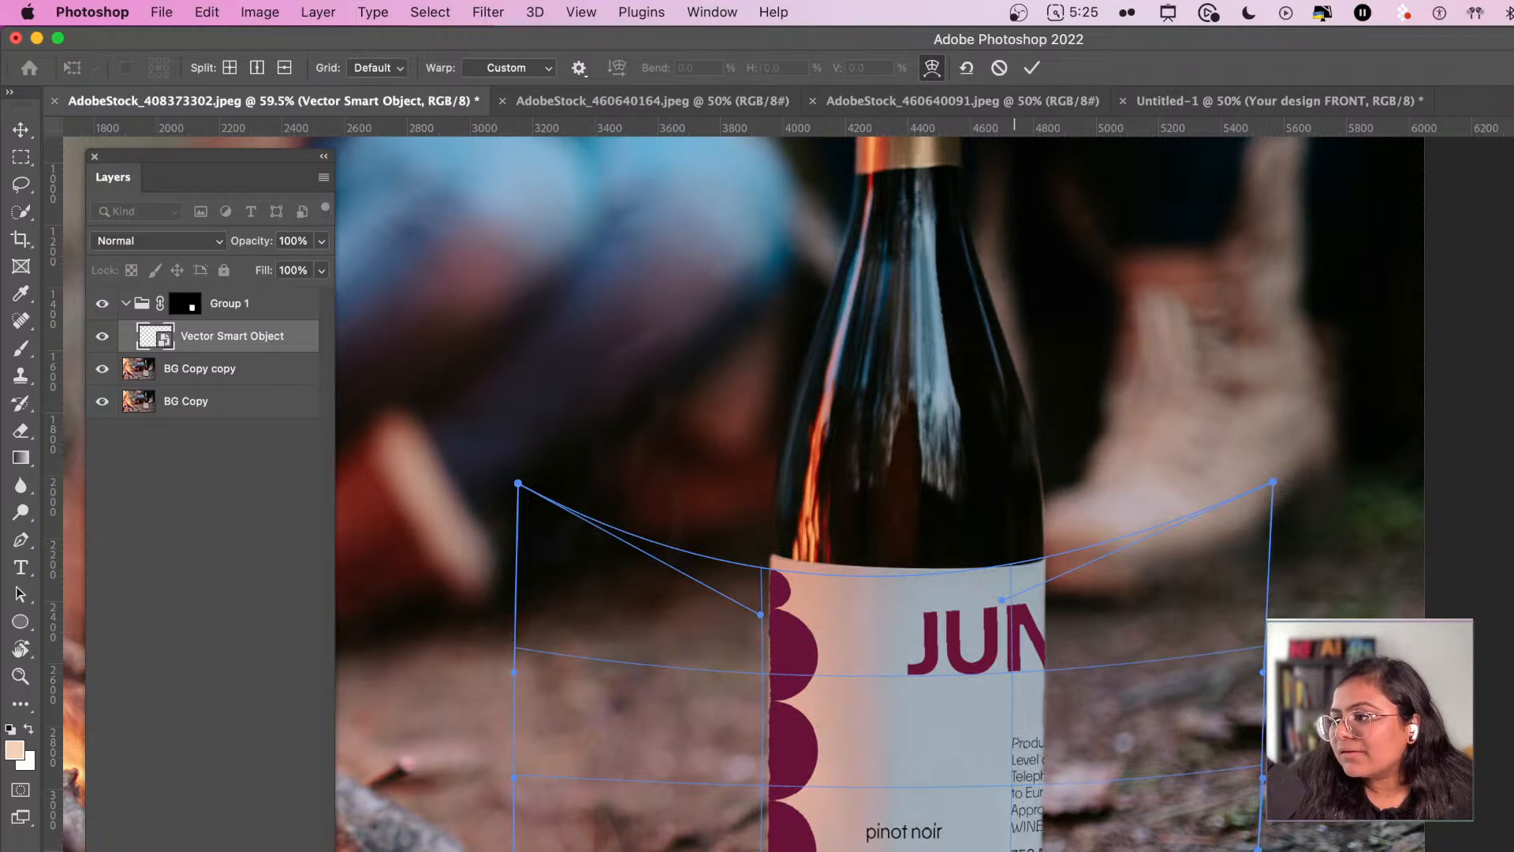
drag(1014, 847, 1018, 851)
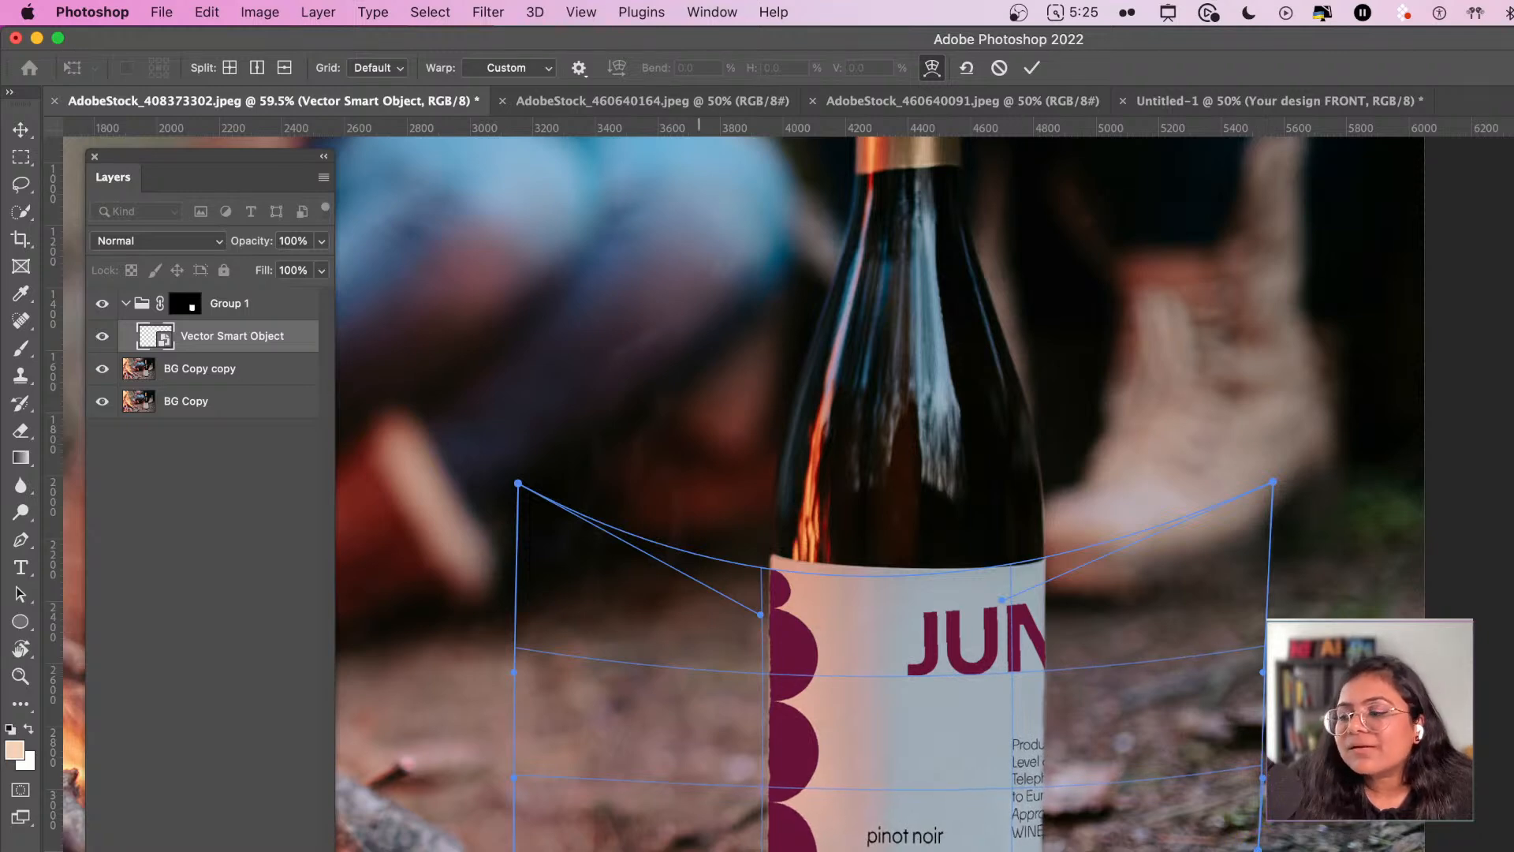
drag(516, 851, 530, 817)
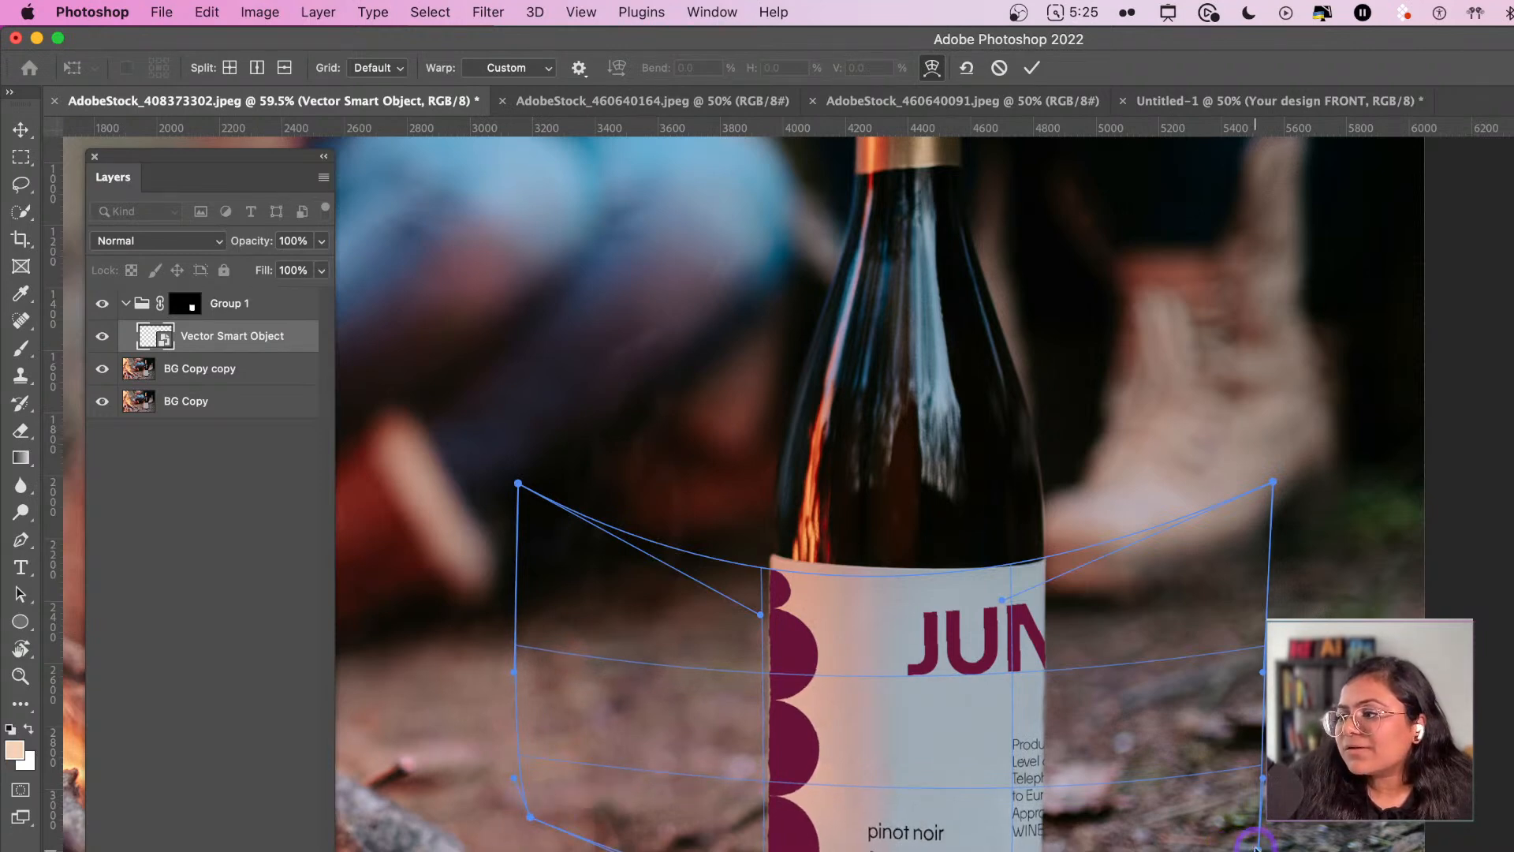
drag(1255, 845, 1234, 828)
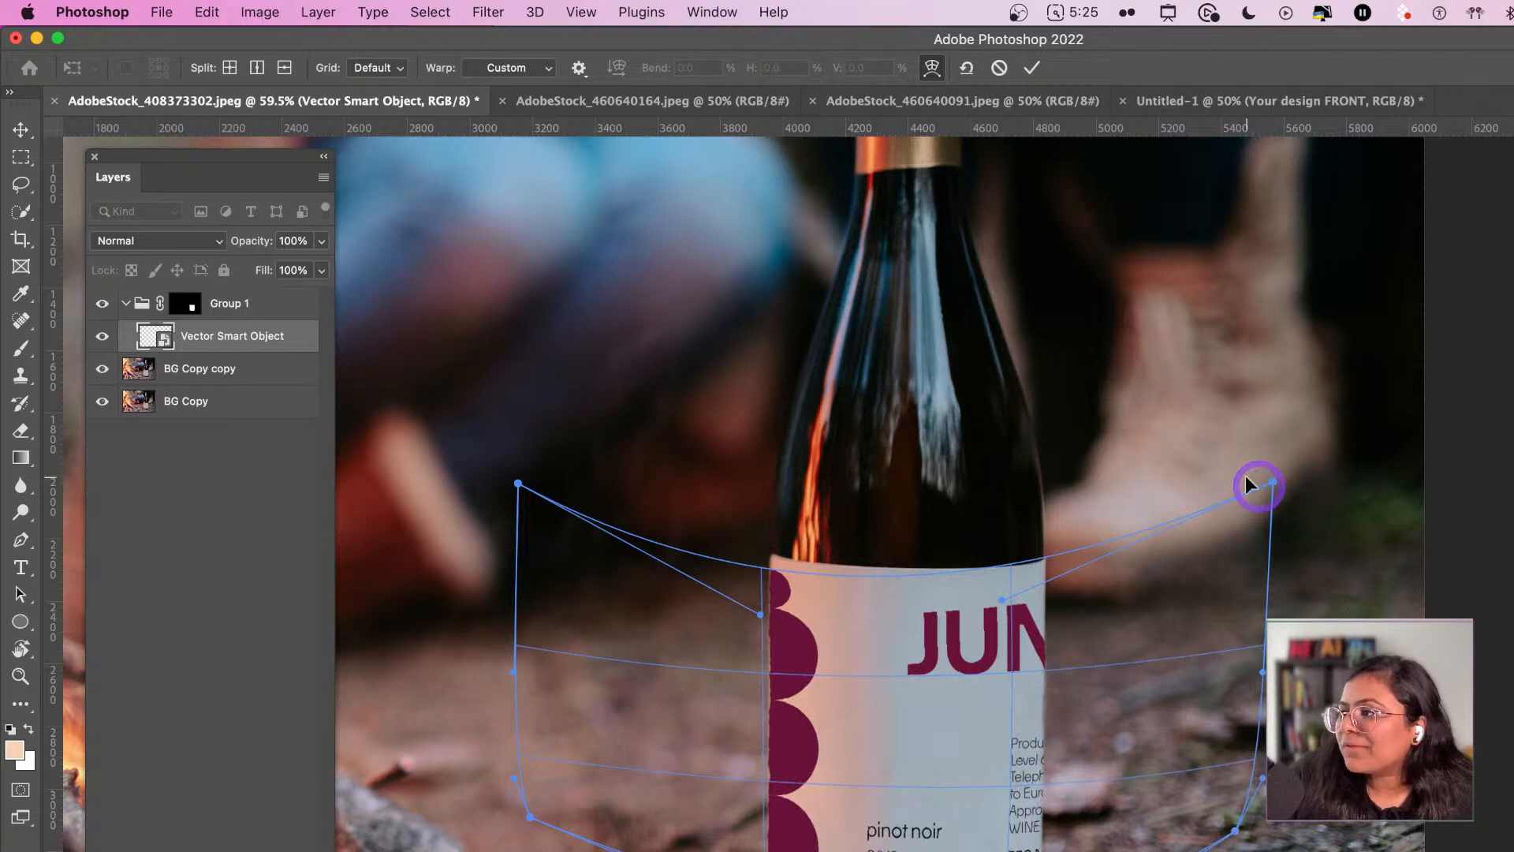
drag(1272, 481, 1268, 477)
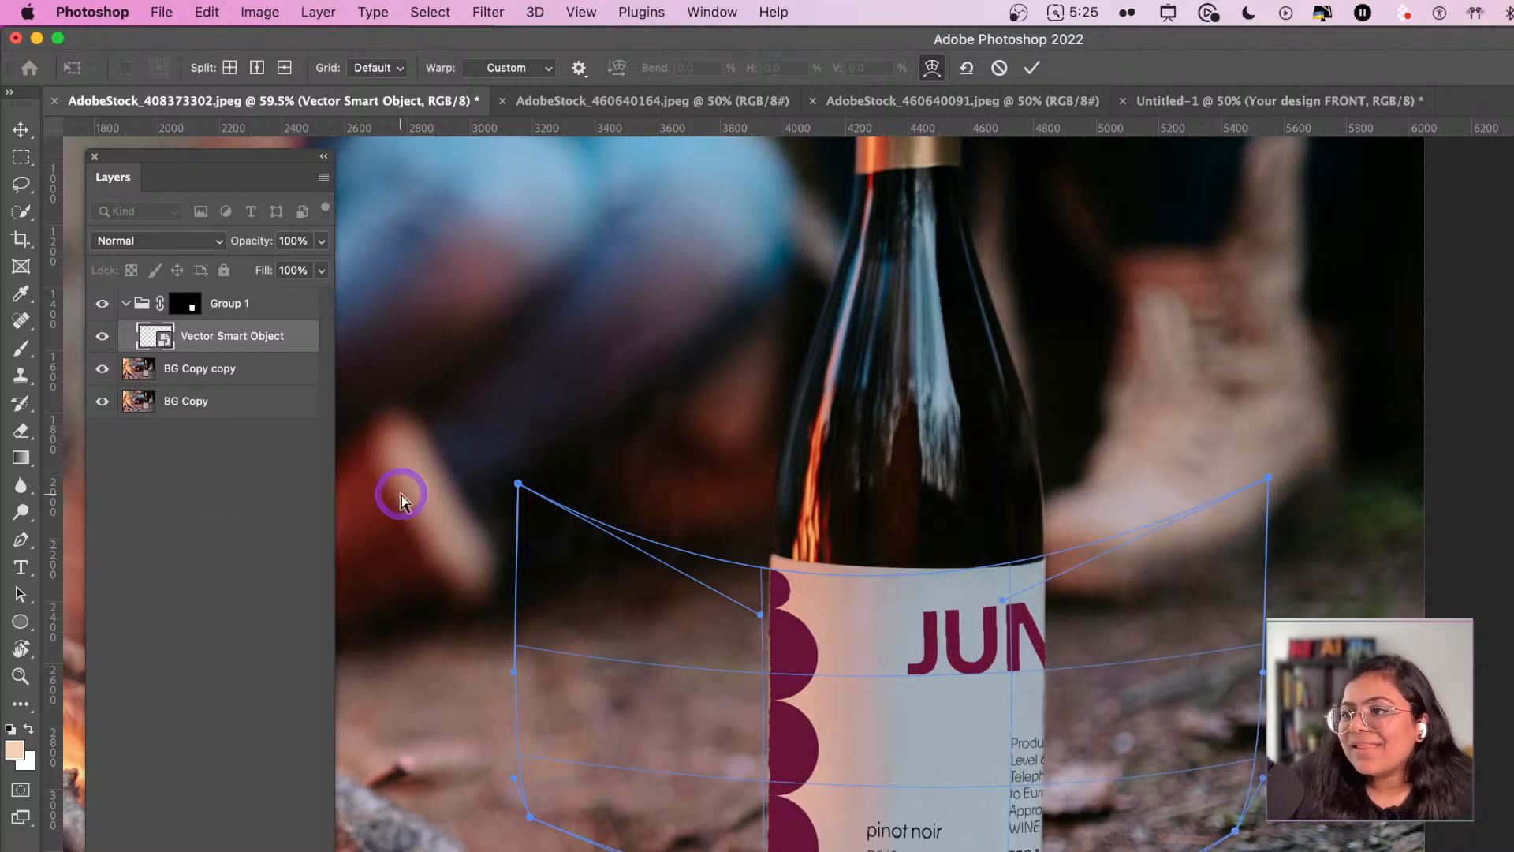
drag(518, 481, 525, 428)
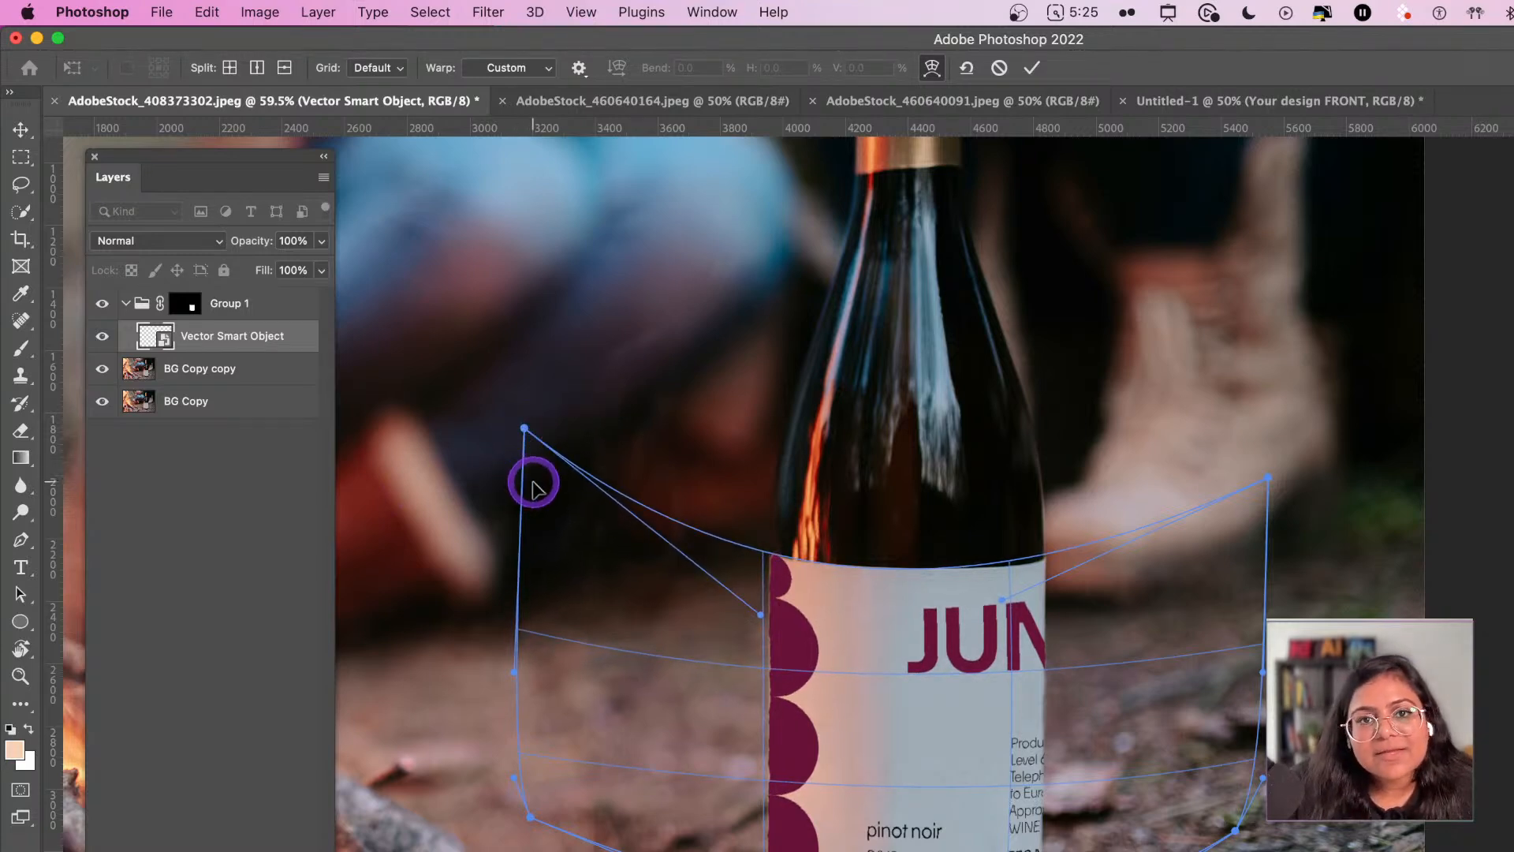
key(Return)
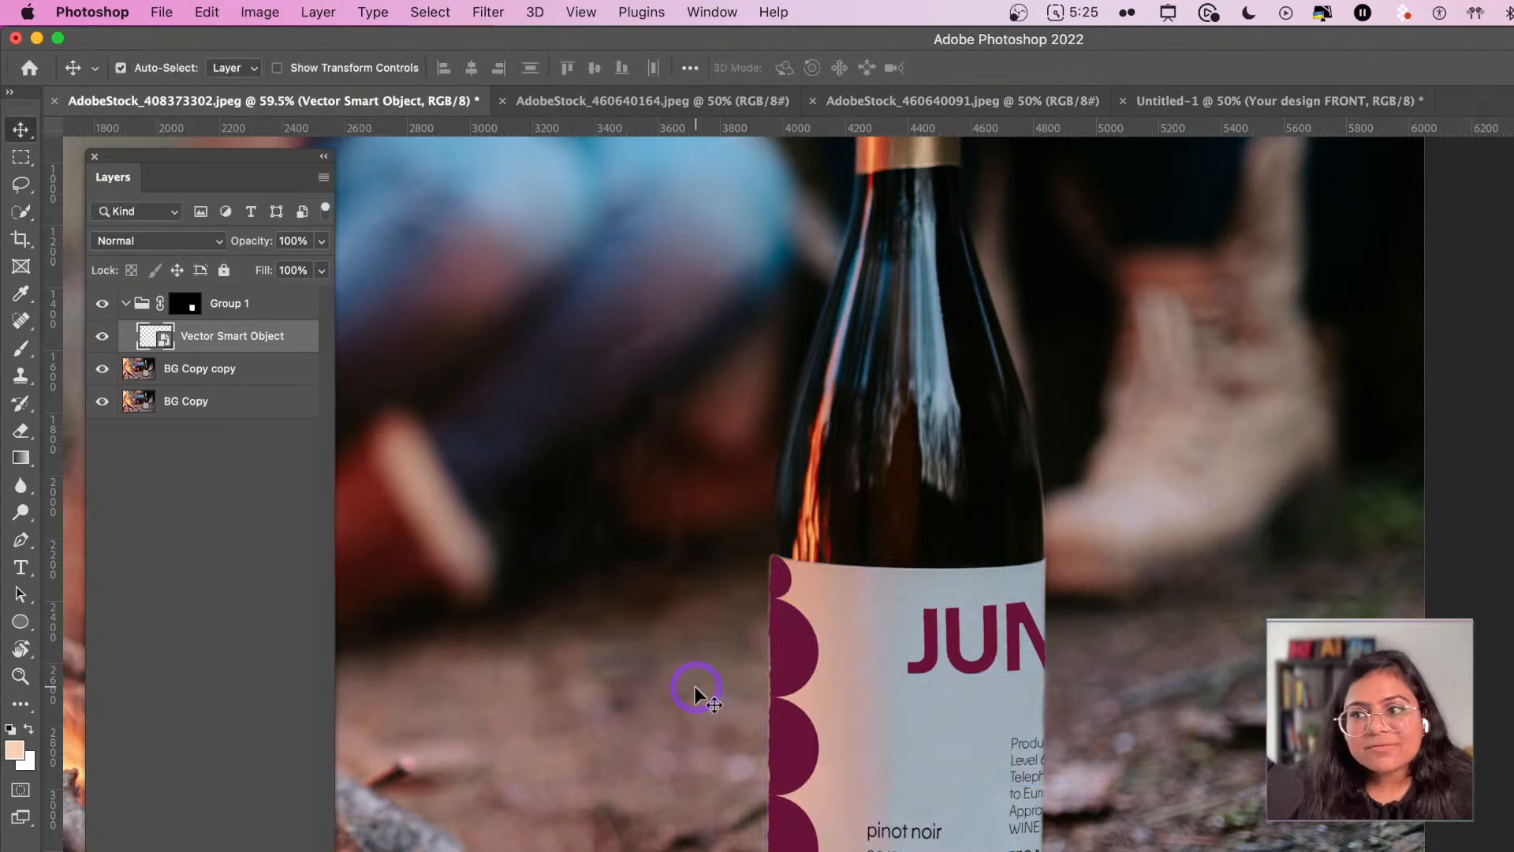
- Reopen the artwork's warp, raise its lower-right corner, adjust the nearby lower handle, and shift the JUNIPER lettering slightly left
scroll(694, 685, down, 3)
scroll(888, 703, down, 1)
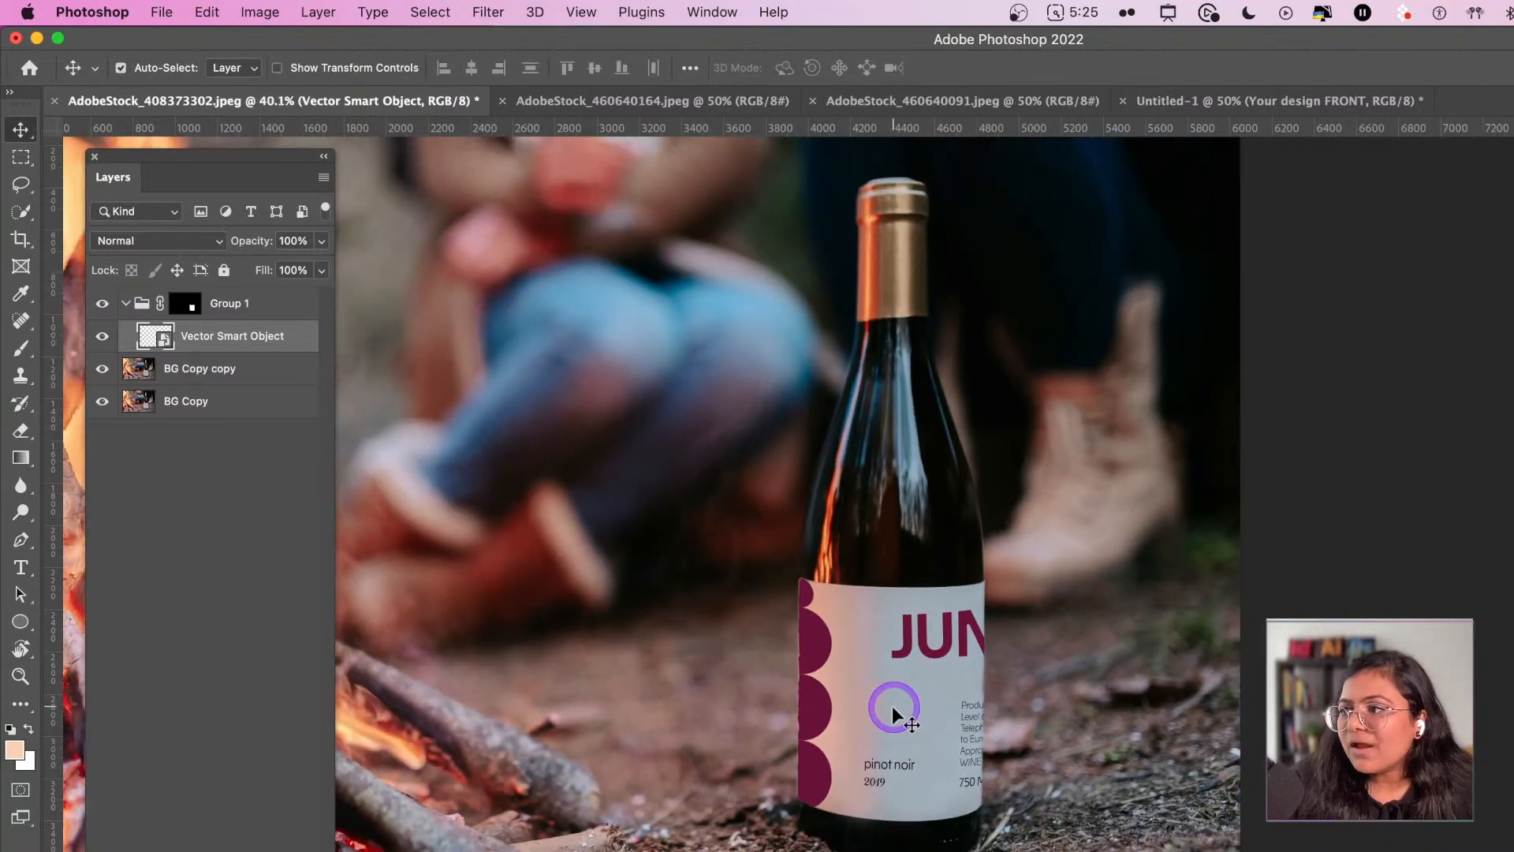
scroll(892, 706, down, 1)
scroll(910, 716, up, 5)
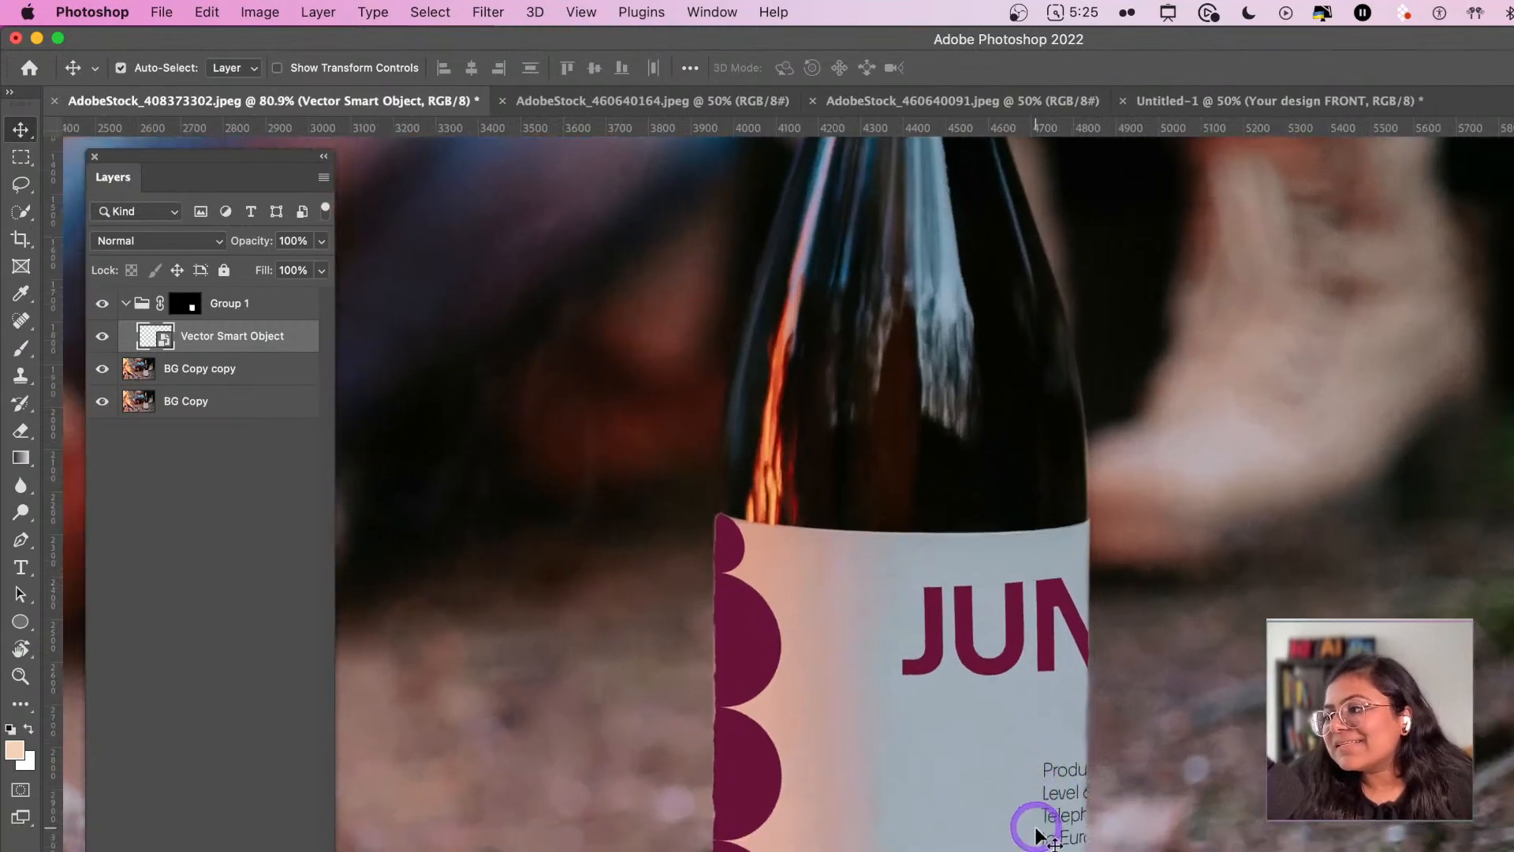
scroll(1037, 835, up, 1)
scroll(1037, 832, up, 1)
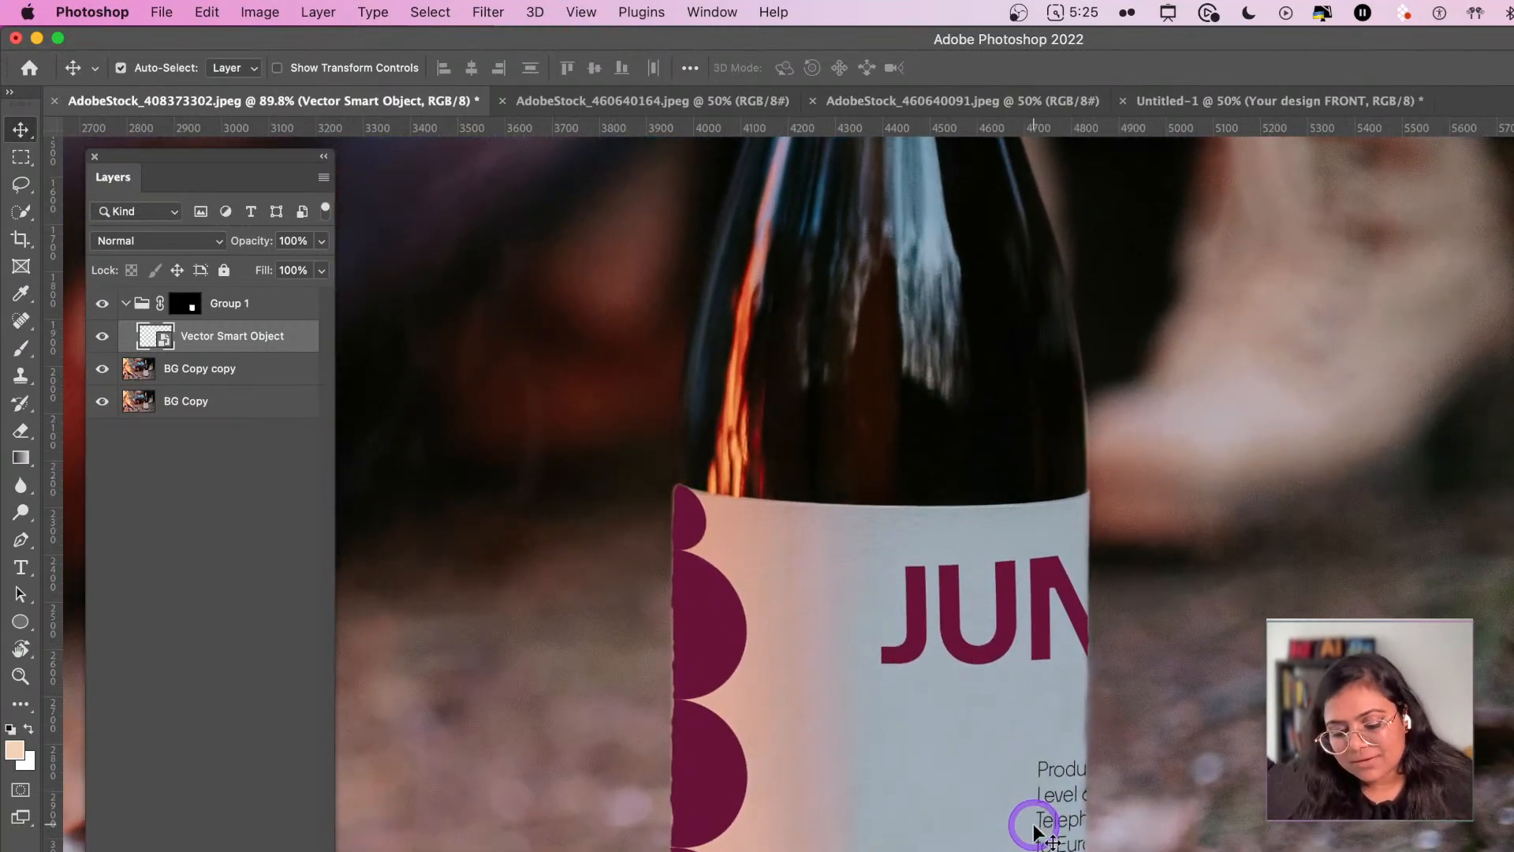
key(super+t)
right_click(914, 656)
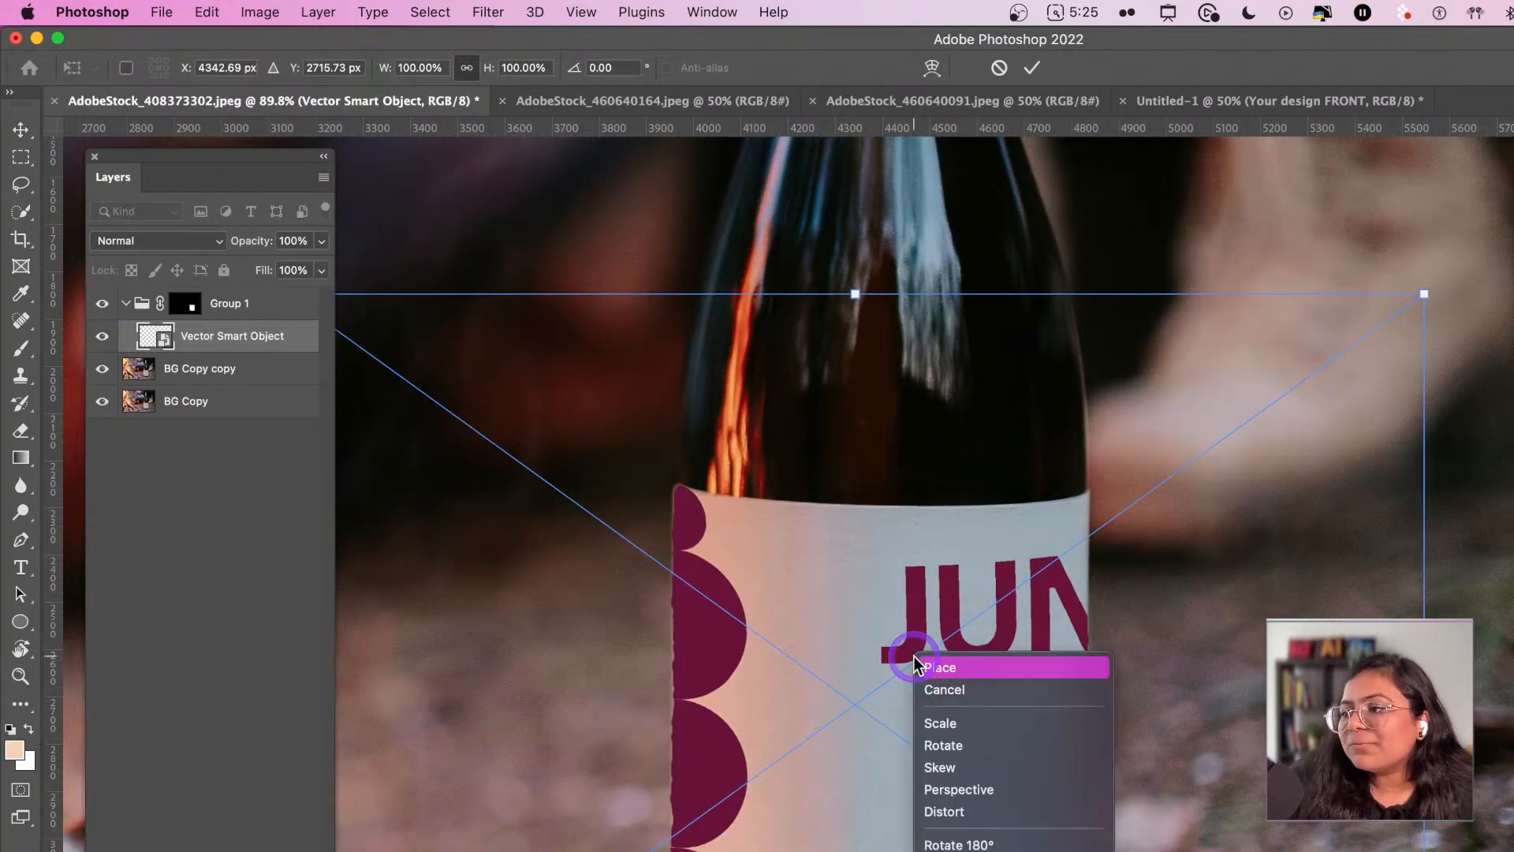
click(992, 850)
scroll(789, 494, down, 1)
scroll(788, 494, right, 2)
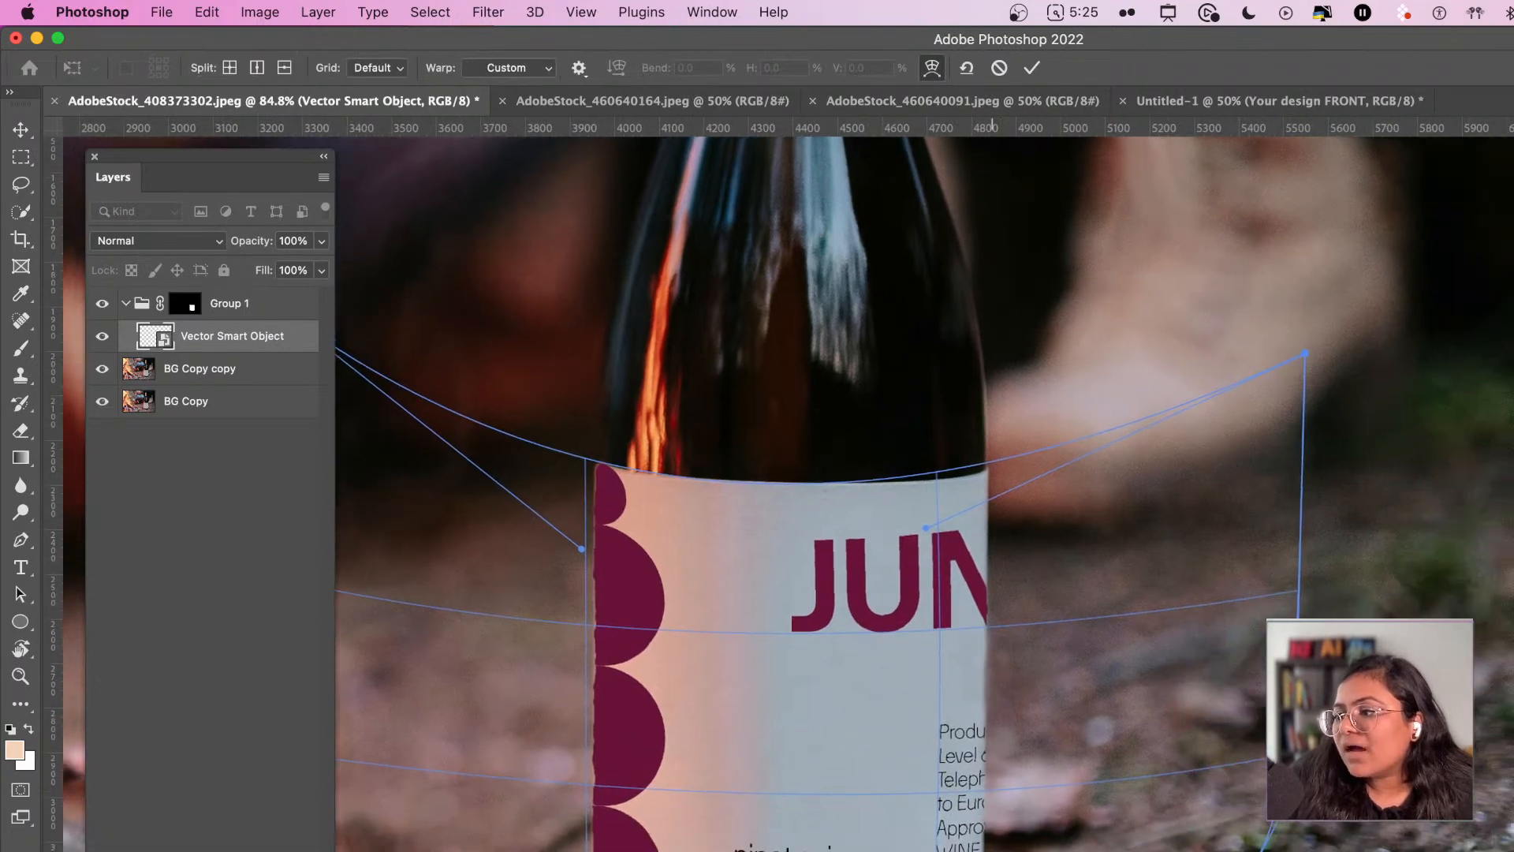
drag(1256, 846, 1255, 793)
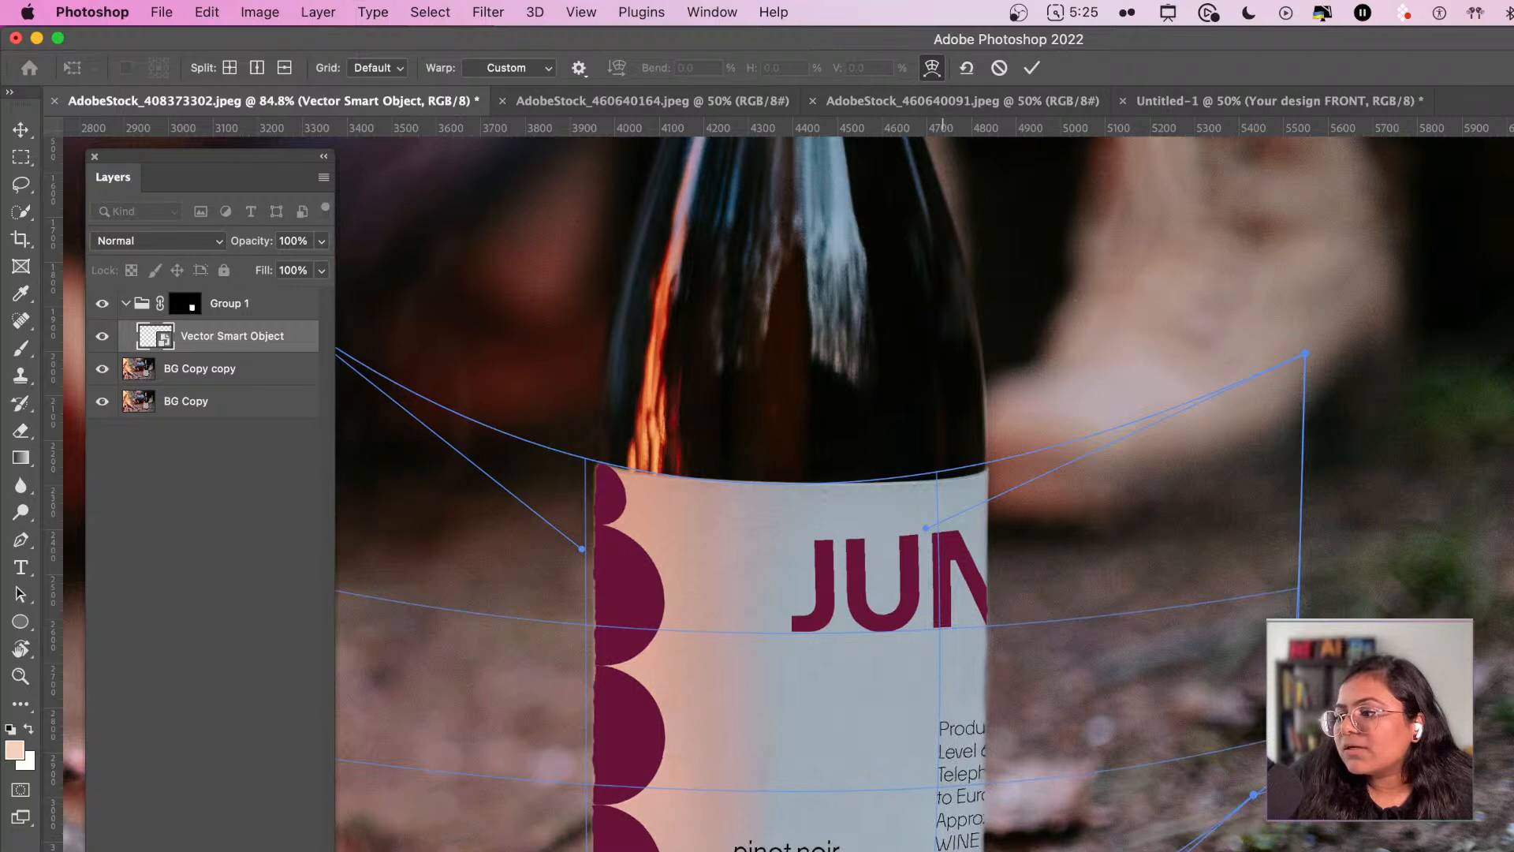
drag(943, 850, 955, 850)
drag(950, 804, 953, 569)
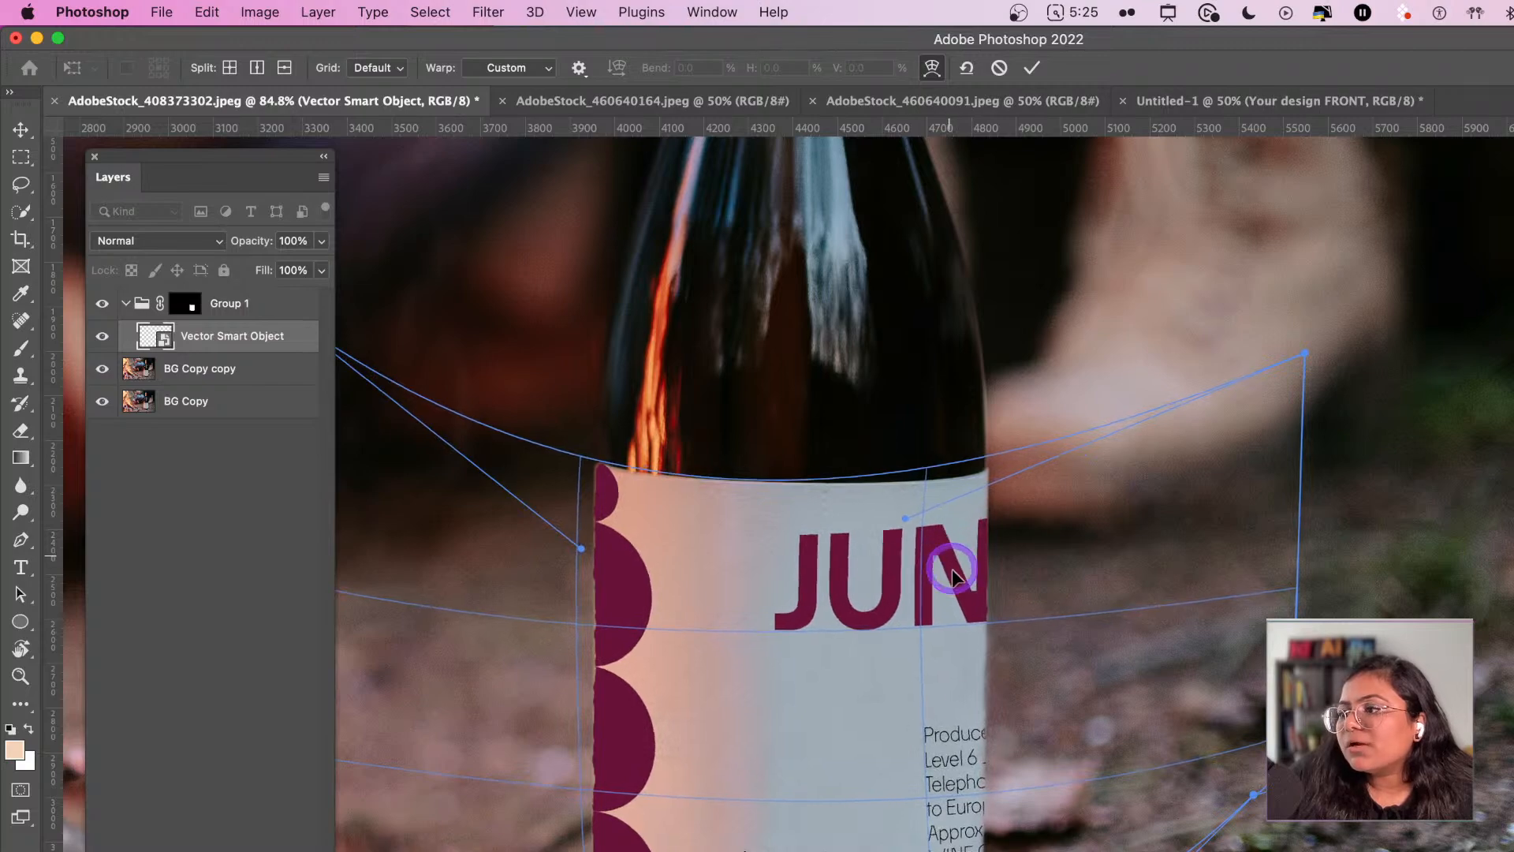
- Reshape the warp mesh around the small producer and volume text at the label's lower right
scroll(963, 775, down, 6)
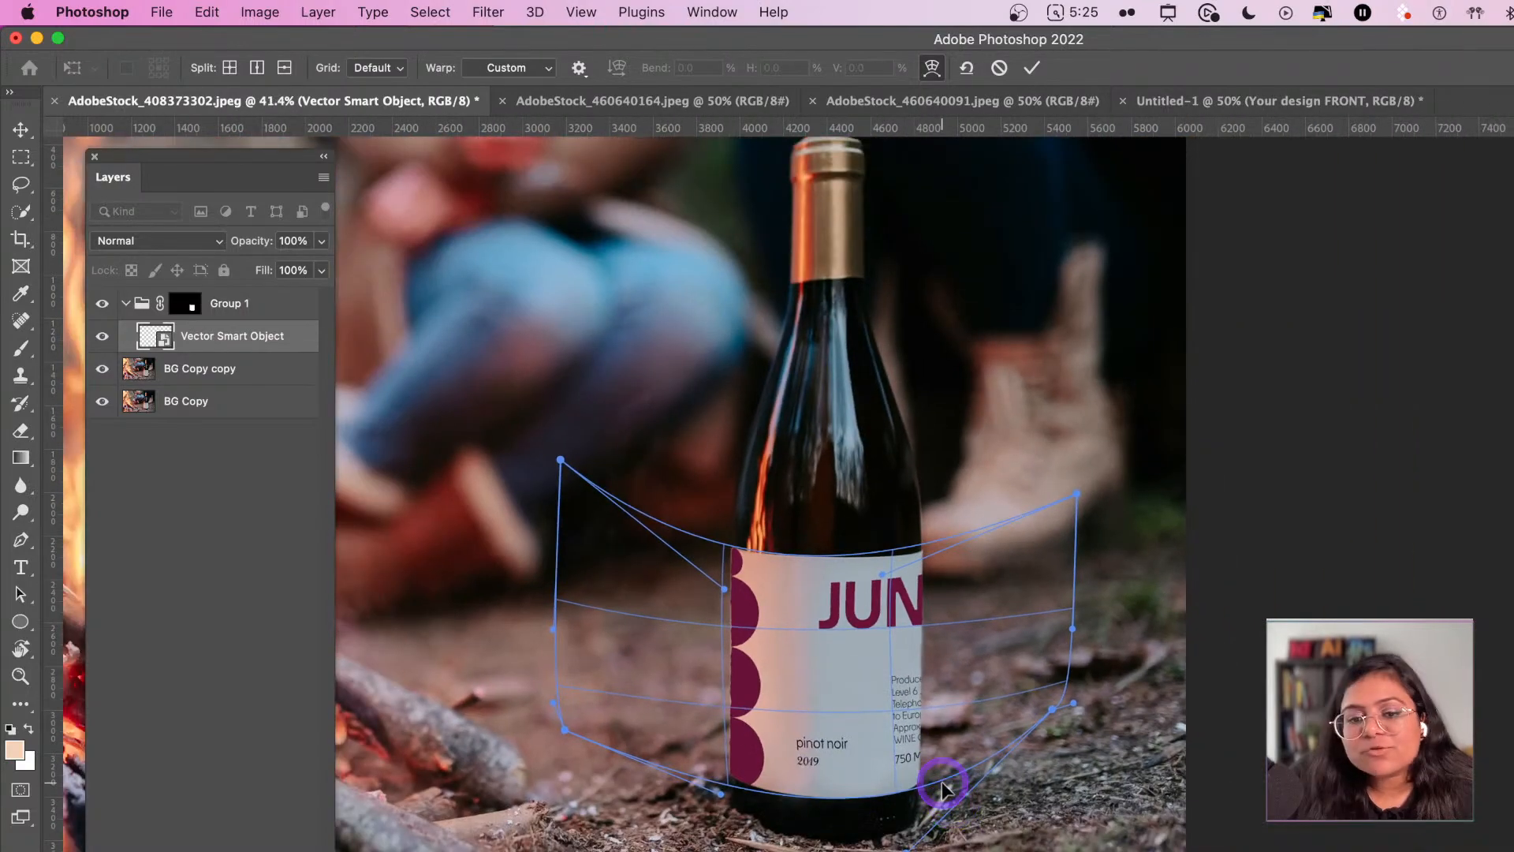
drag(935, 775, 907, 758)
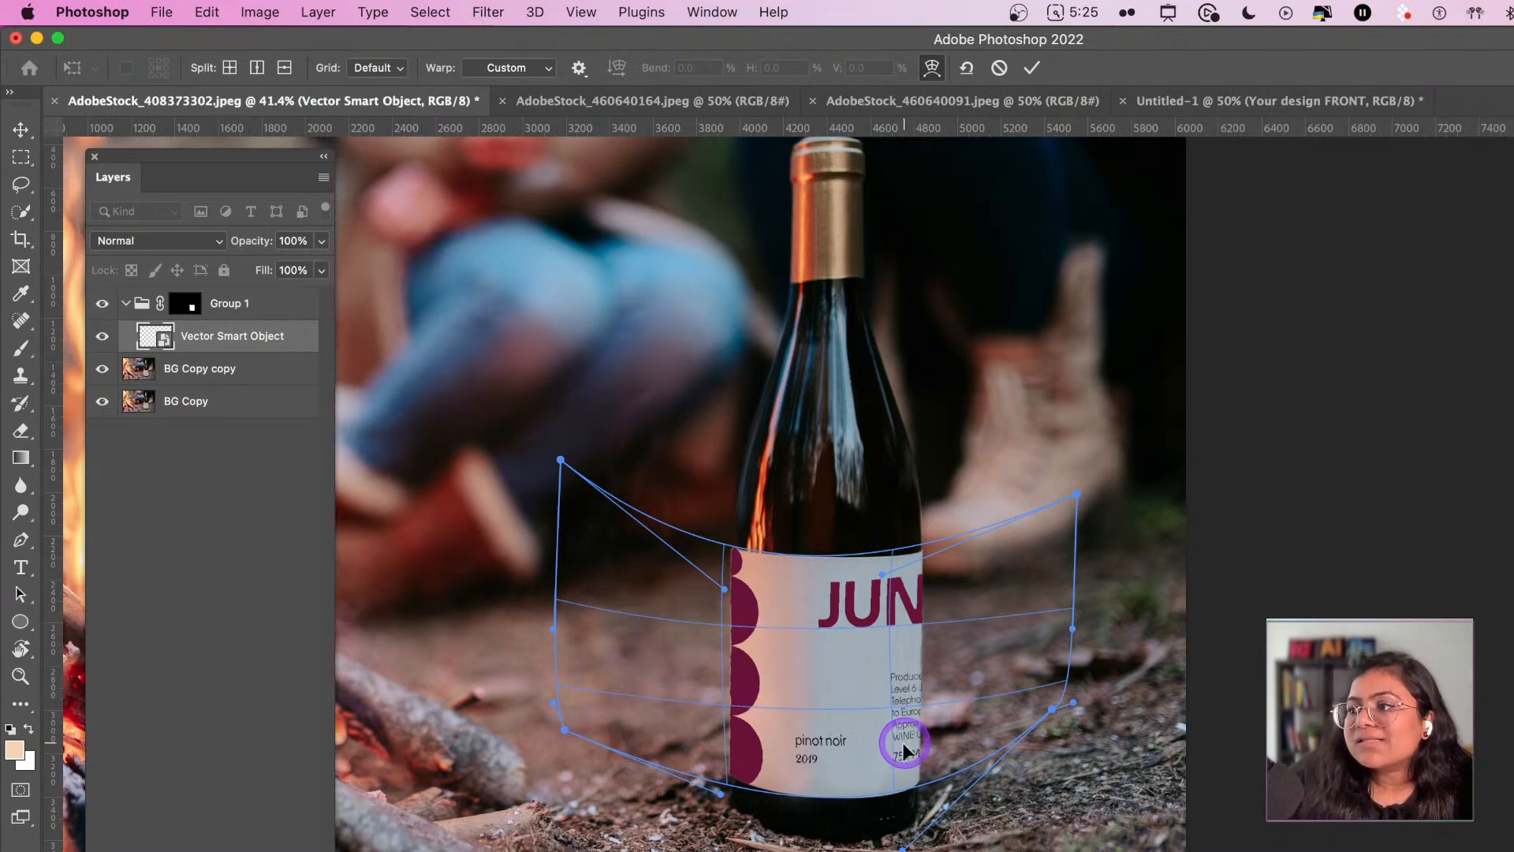
drag(904, 763, 904, 767)
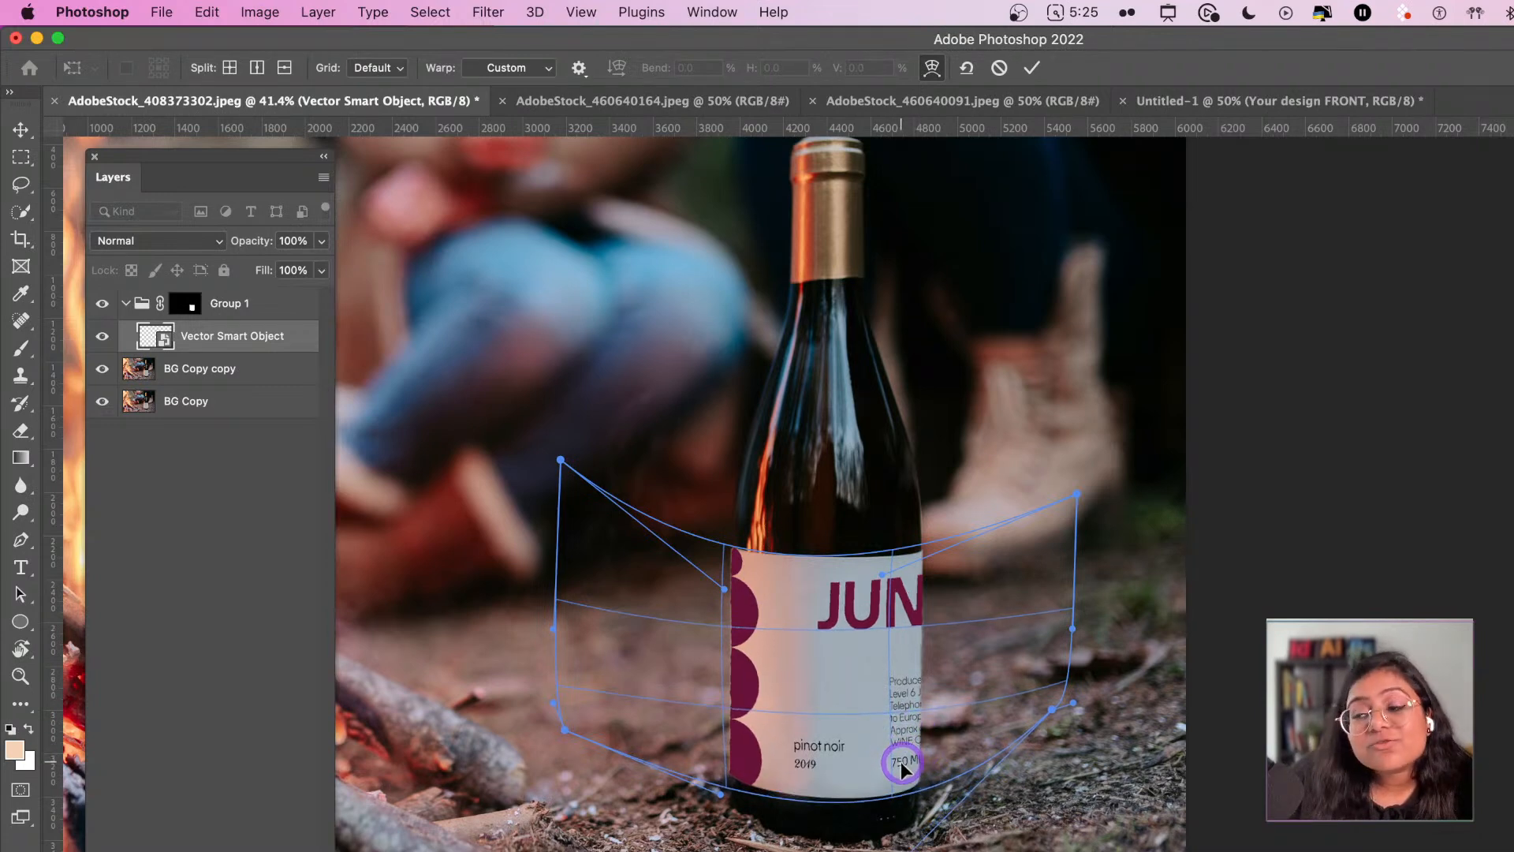
- Slightly raise the left handle on the artwork's lower edge and its lower-left corner
click(720, 788)
drag(720, 790, 721, 784)
click(570, 722)
drag(563, 729, 570, 715)
- Lower the artwork's upper-right corner slightly, pull the mesh at the JUNIPER lettering down and right, and apply the warp
click(975, 536)
drag(1072, 503, 1071, 505)
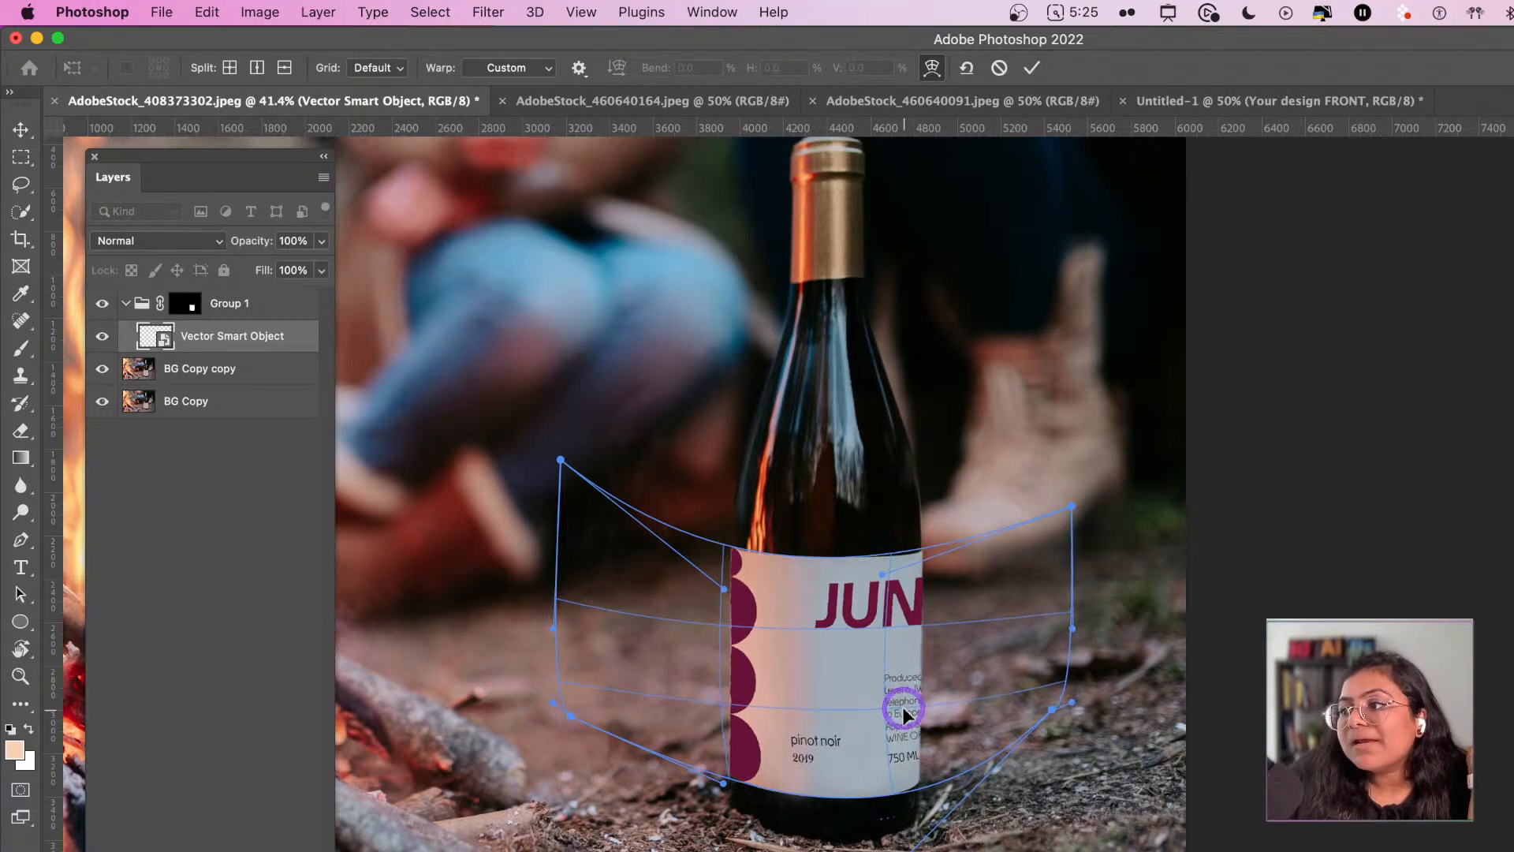
drag(908, 600, 929, 631)
key(Return)
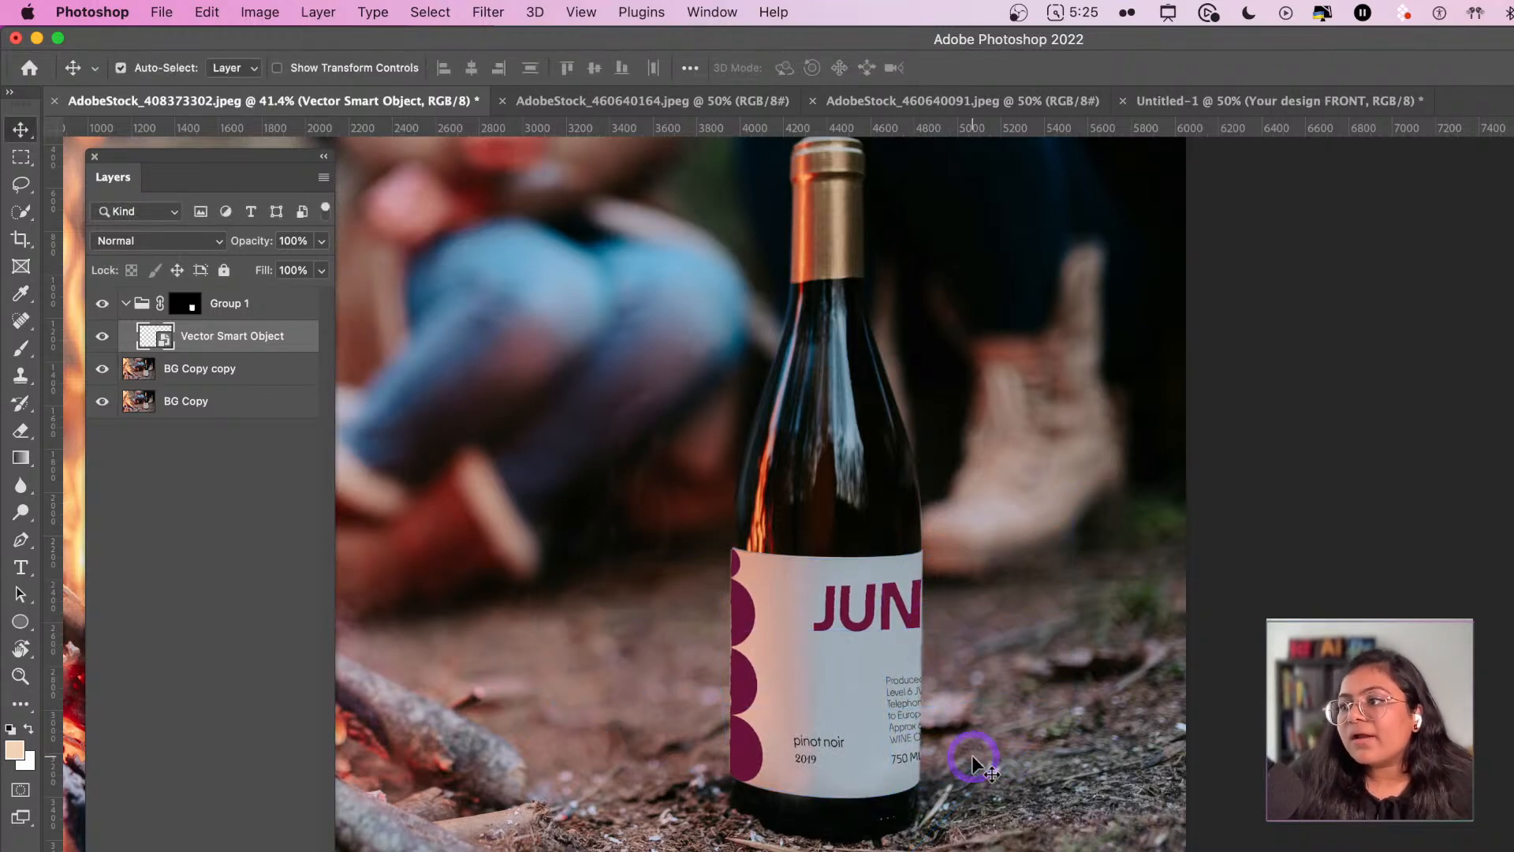
- Set the label artwork layer's blend mode to Multiply
scroll(968, 758, down, 5)
scroll(948, 741, up, 2)
scroll(948, 741, left, 5)
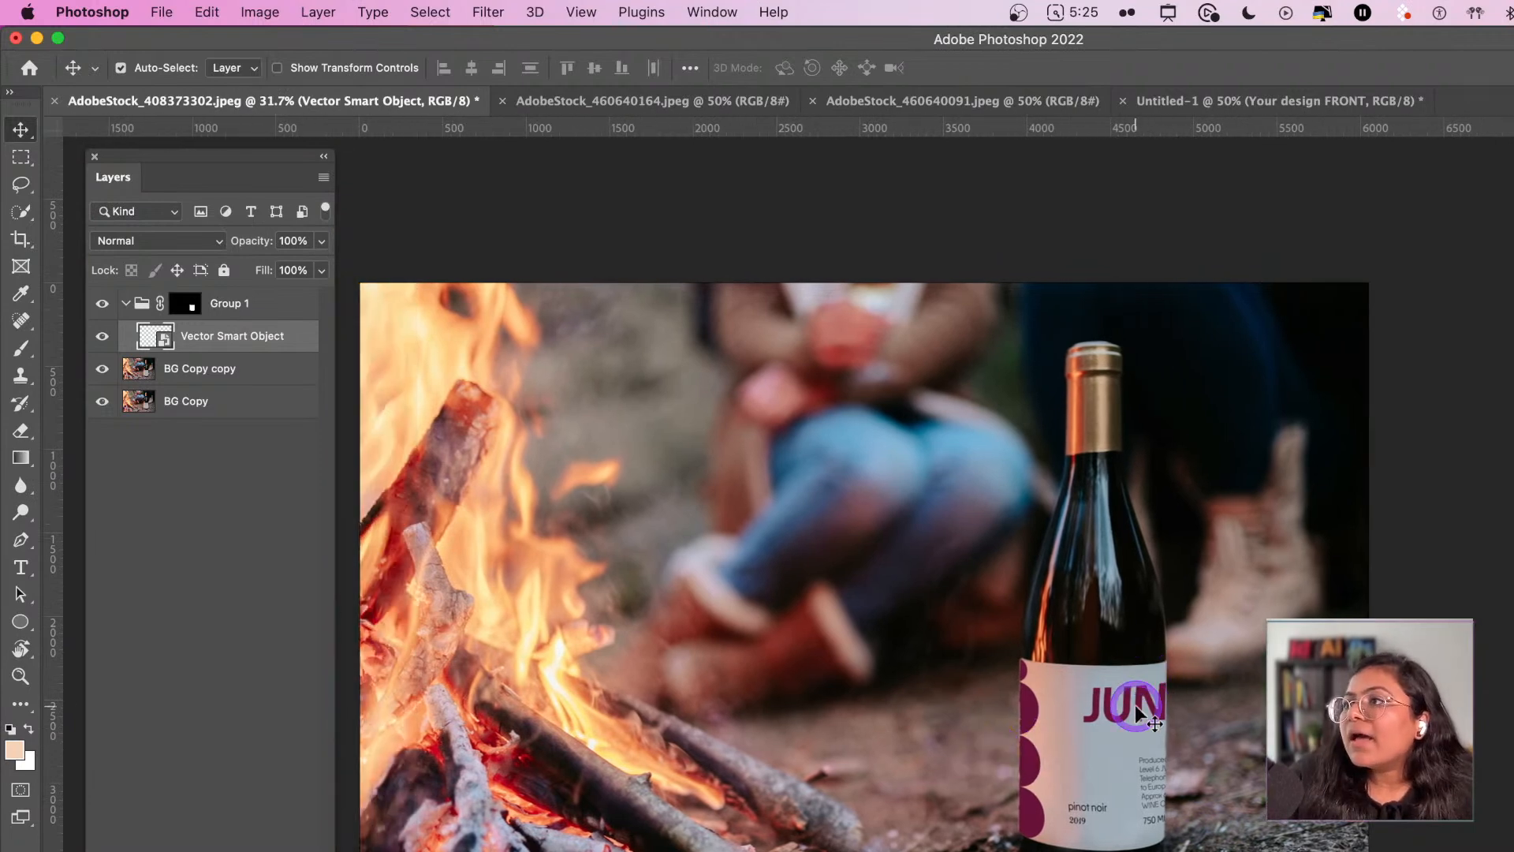
click(230, 345)
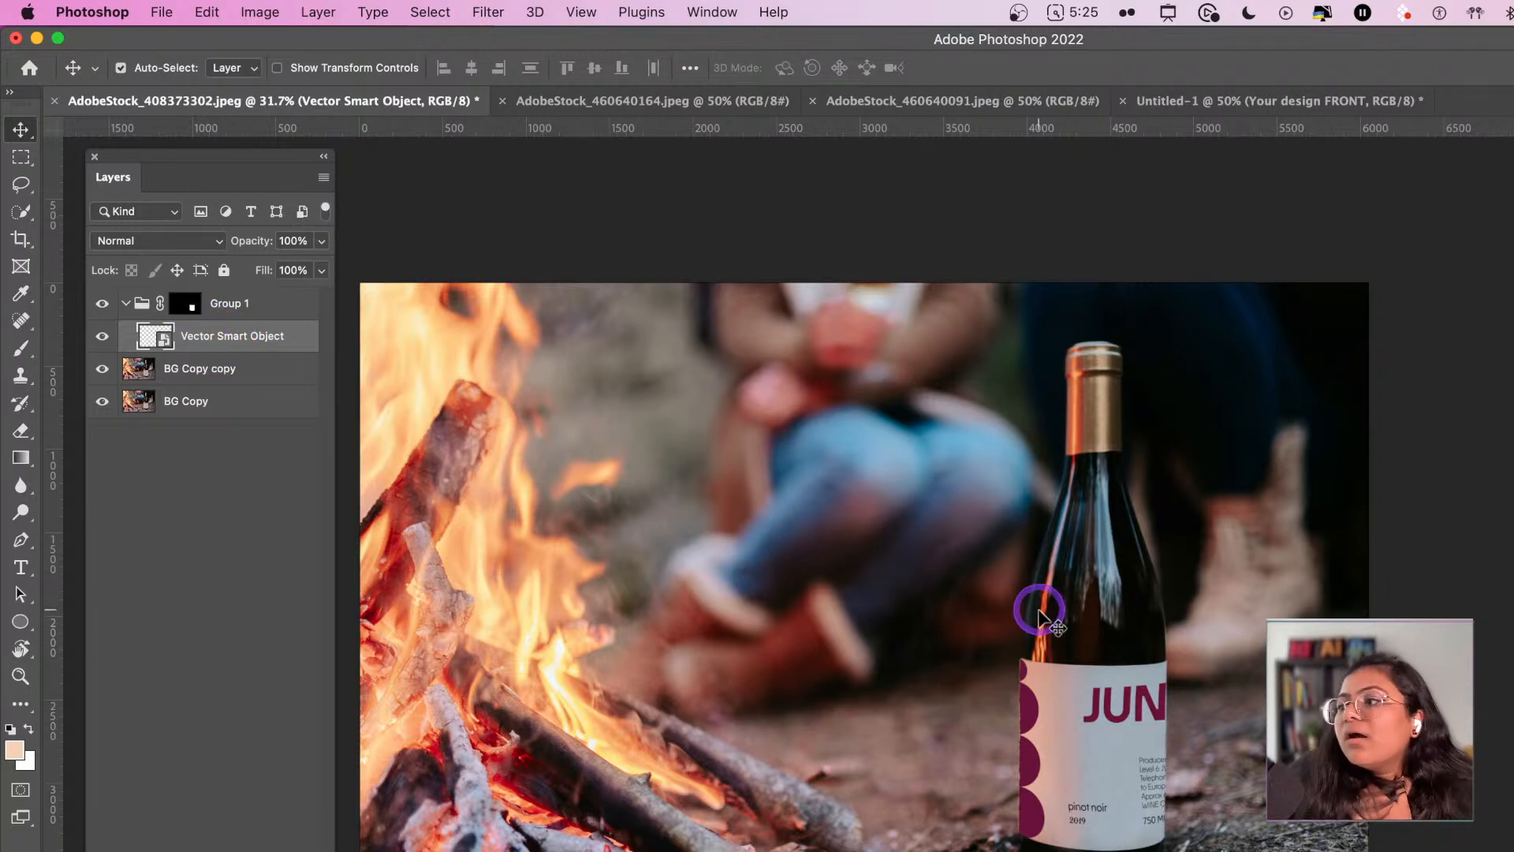
click(188, 235)
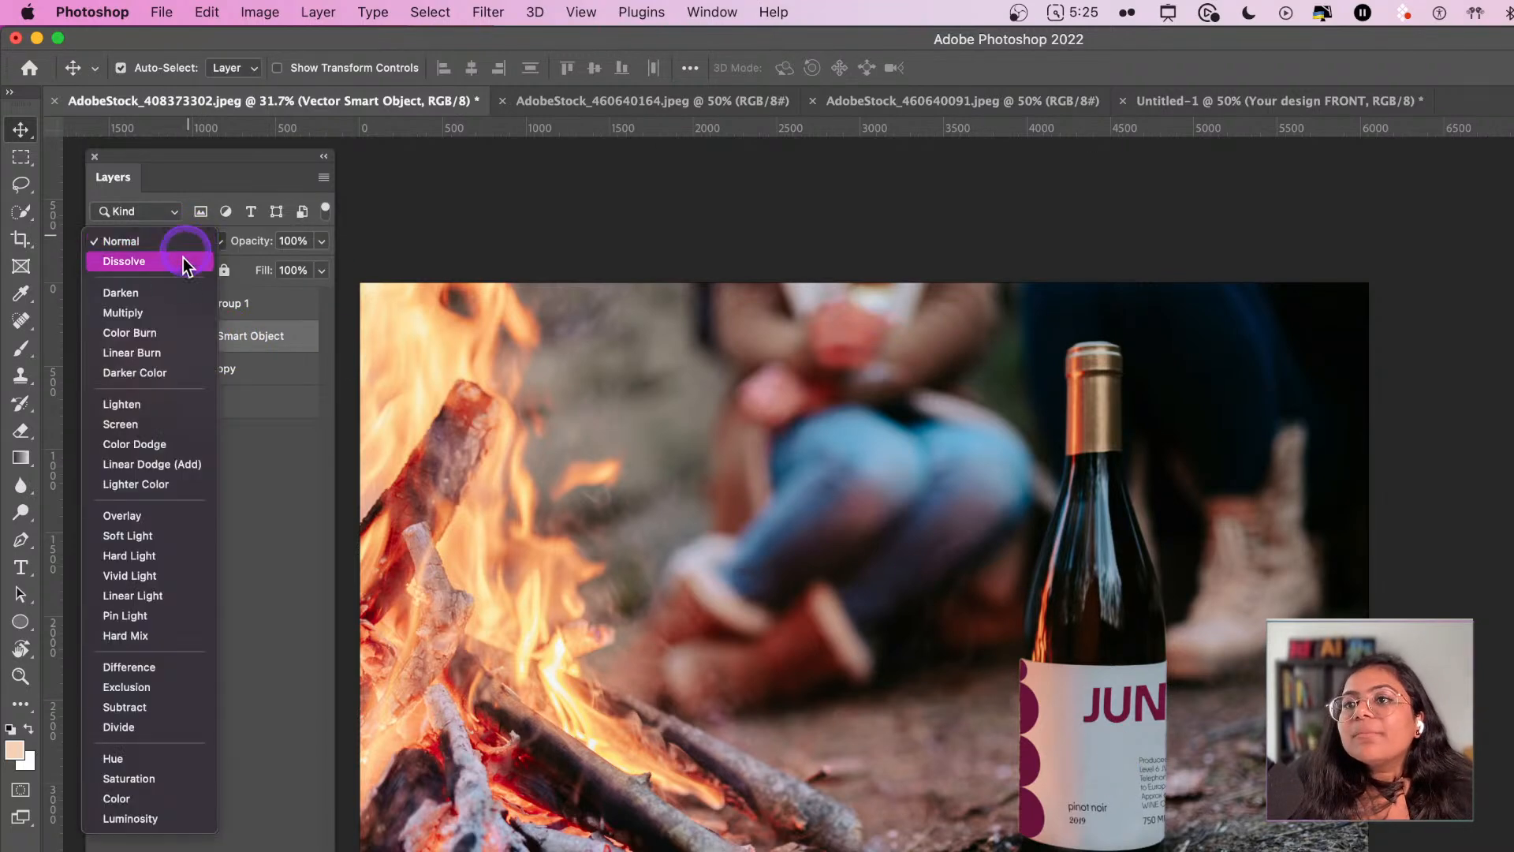
click(177, 312)
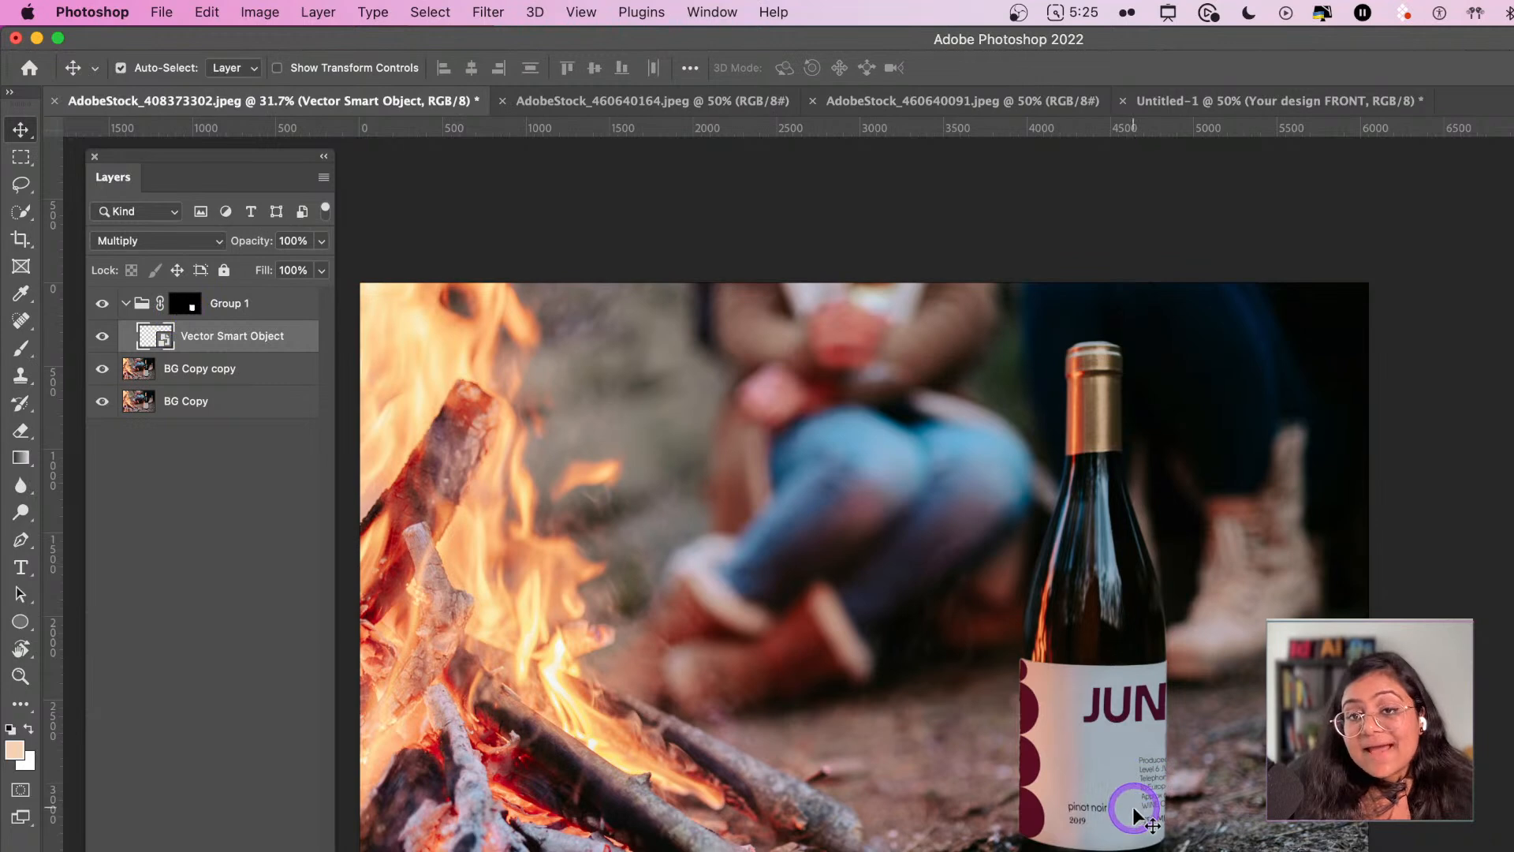
- Lower the label artwork layer's opacity to 93%
click(322, 241)
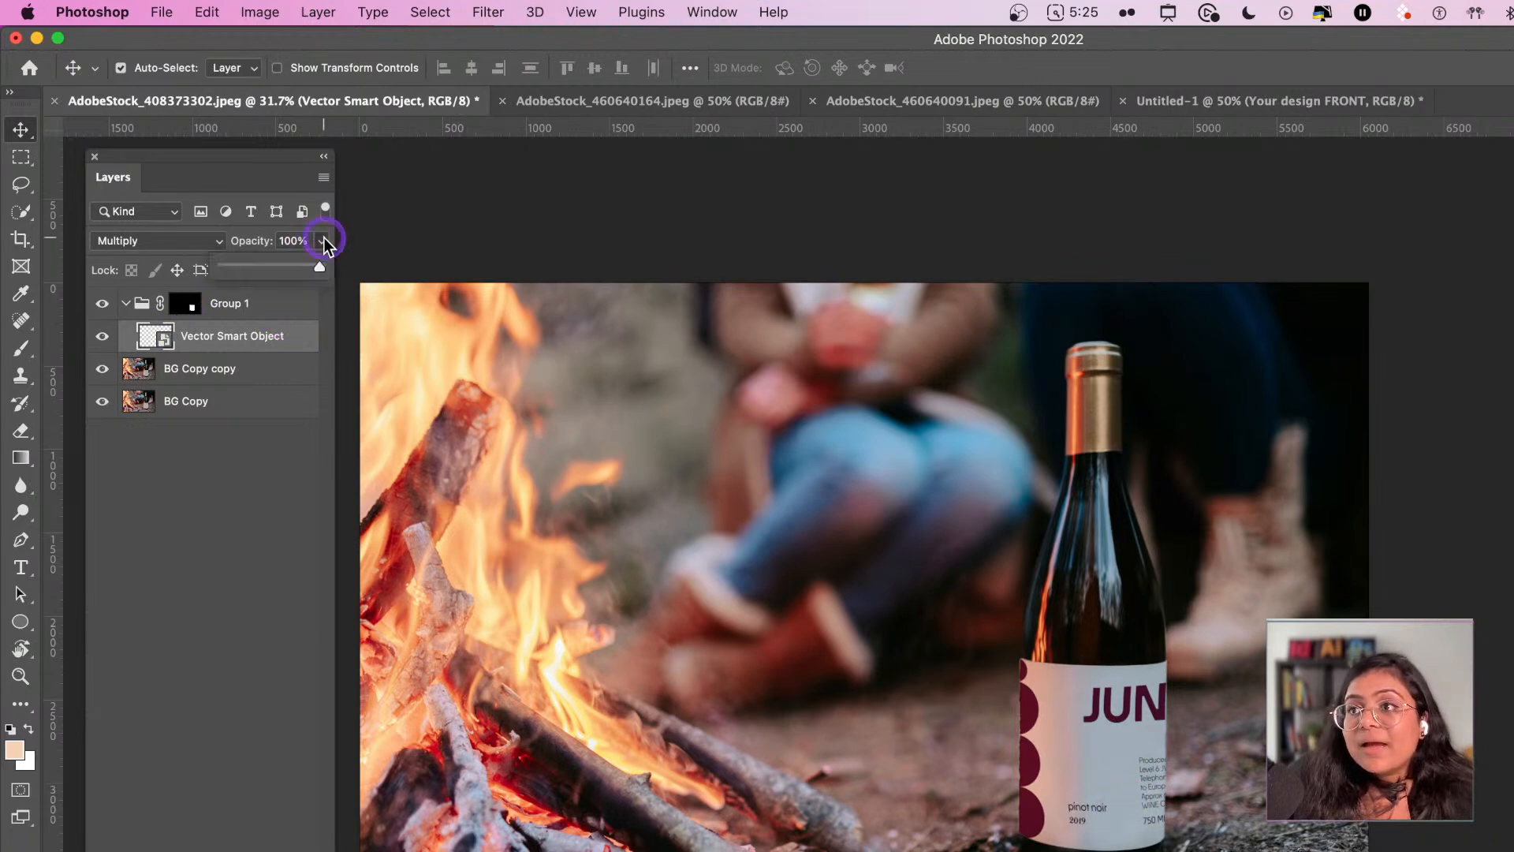
drag(312, 260, 312, 271)
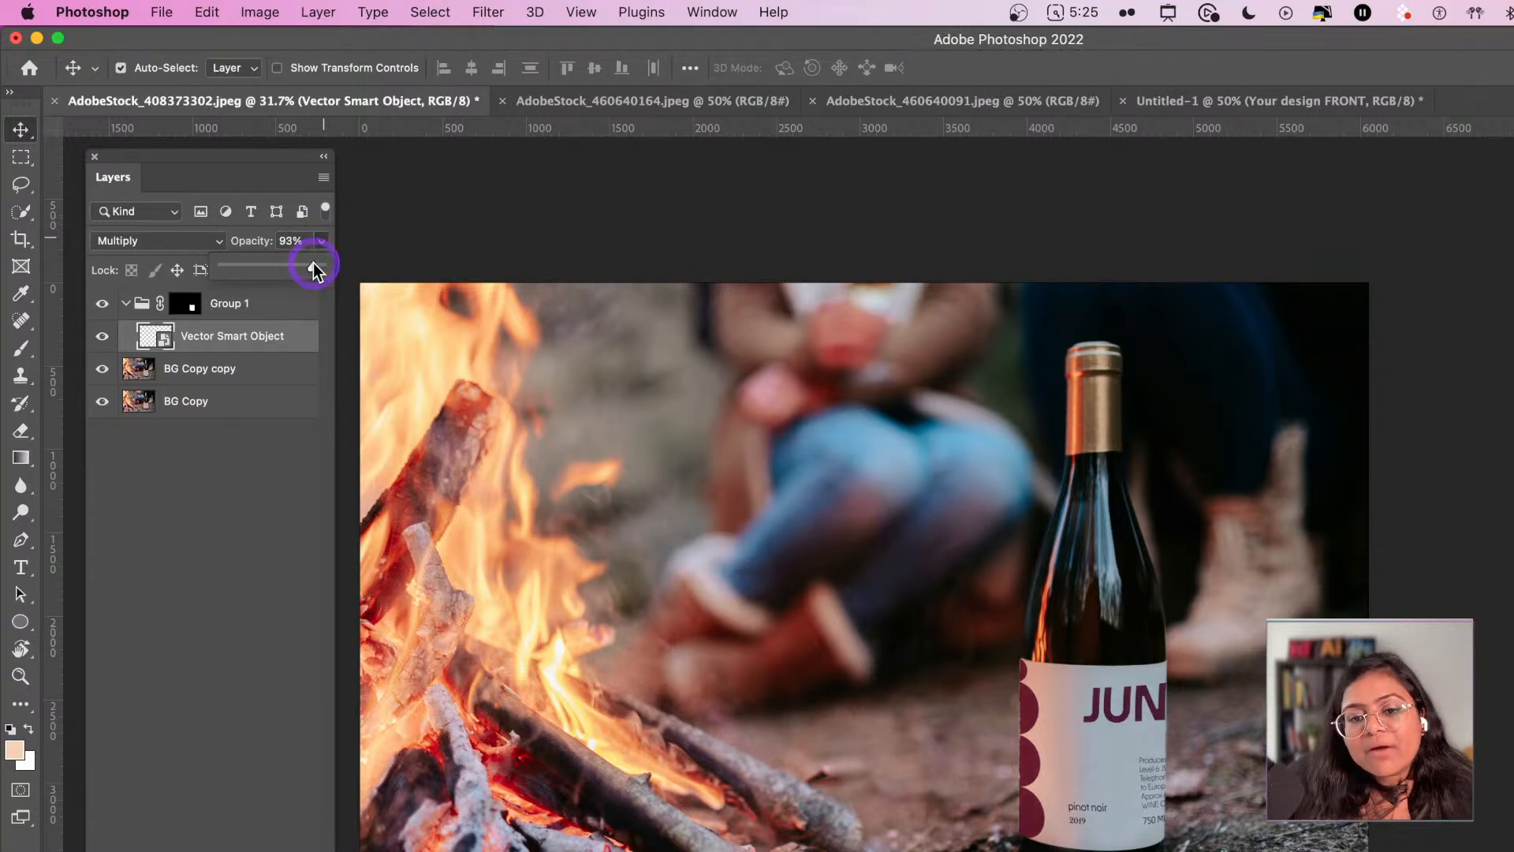
click(981, 779)
- Warp the label artwork again, moving its upper-right corner inward and adjusting the mesh around the volume and producer text
scroll(973, 755, right, 2)
scroll(978, 735, up, 2)
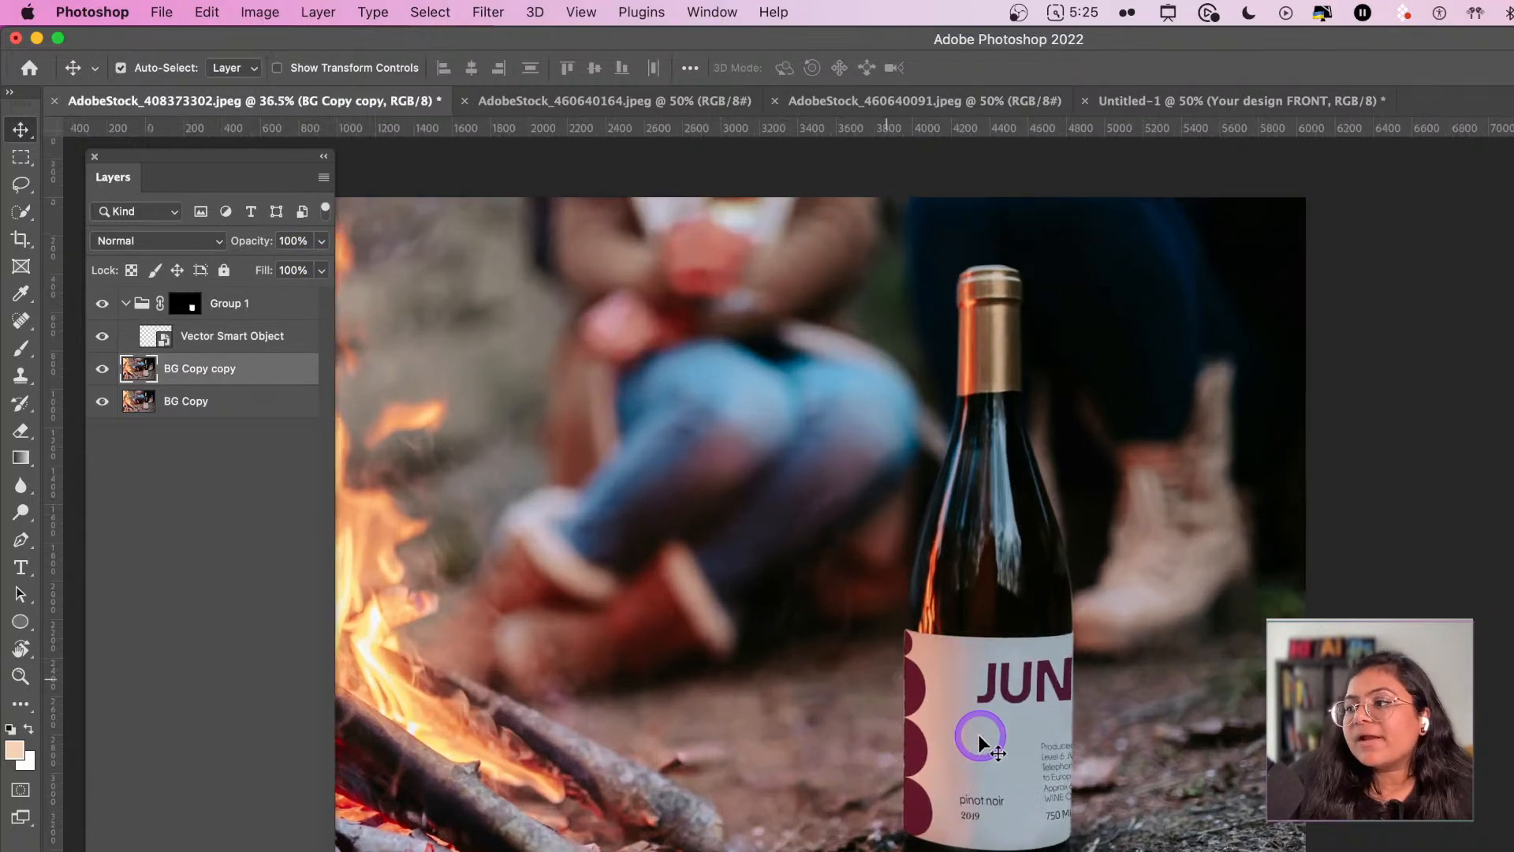
scroll(978, 735, up, 5)
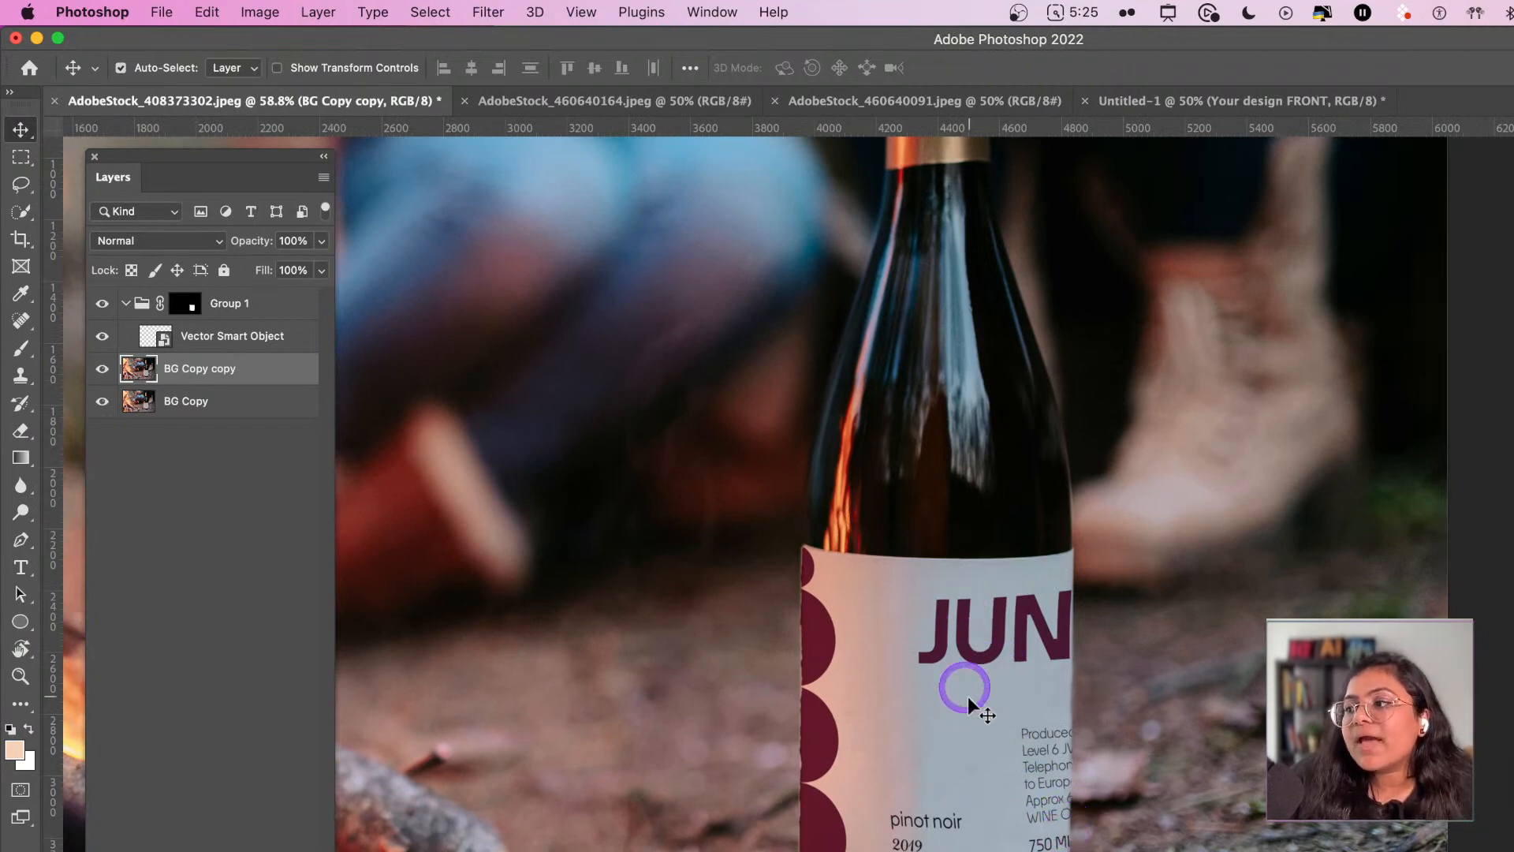
click(242, 349)
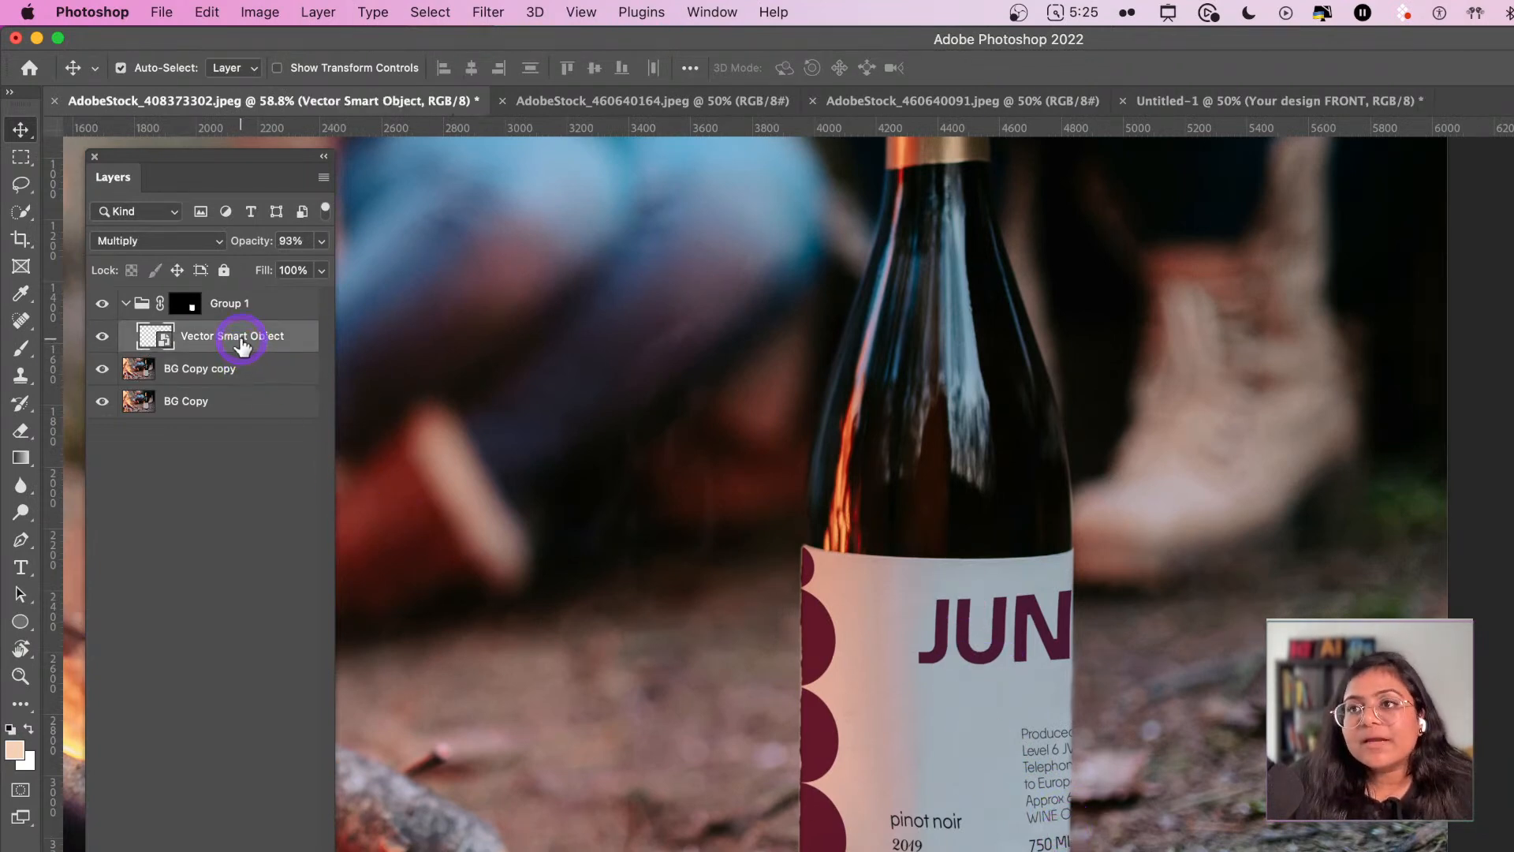
key(super+t)
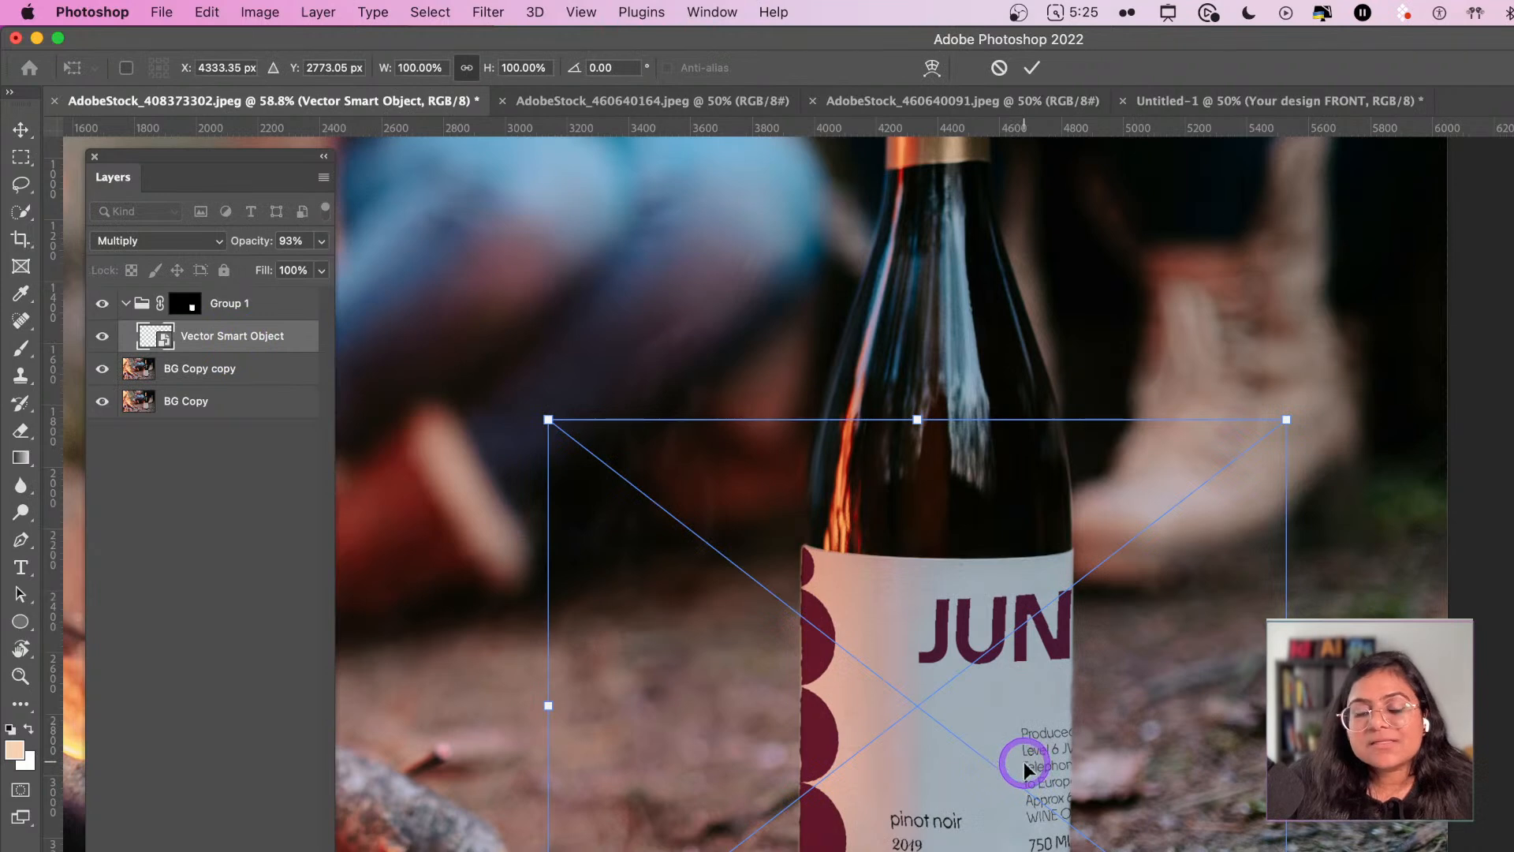
right_click(1025, 766)
click(1029, 850)
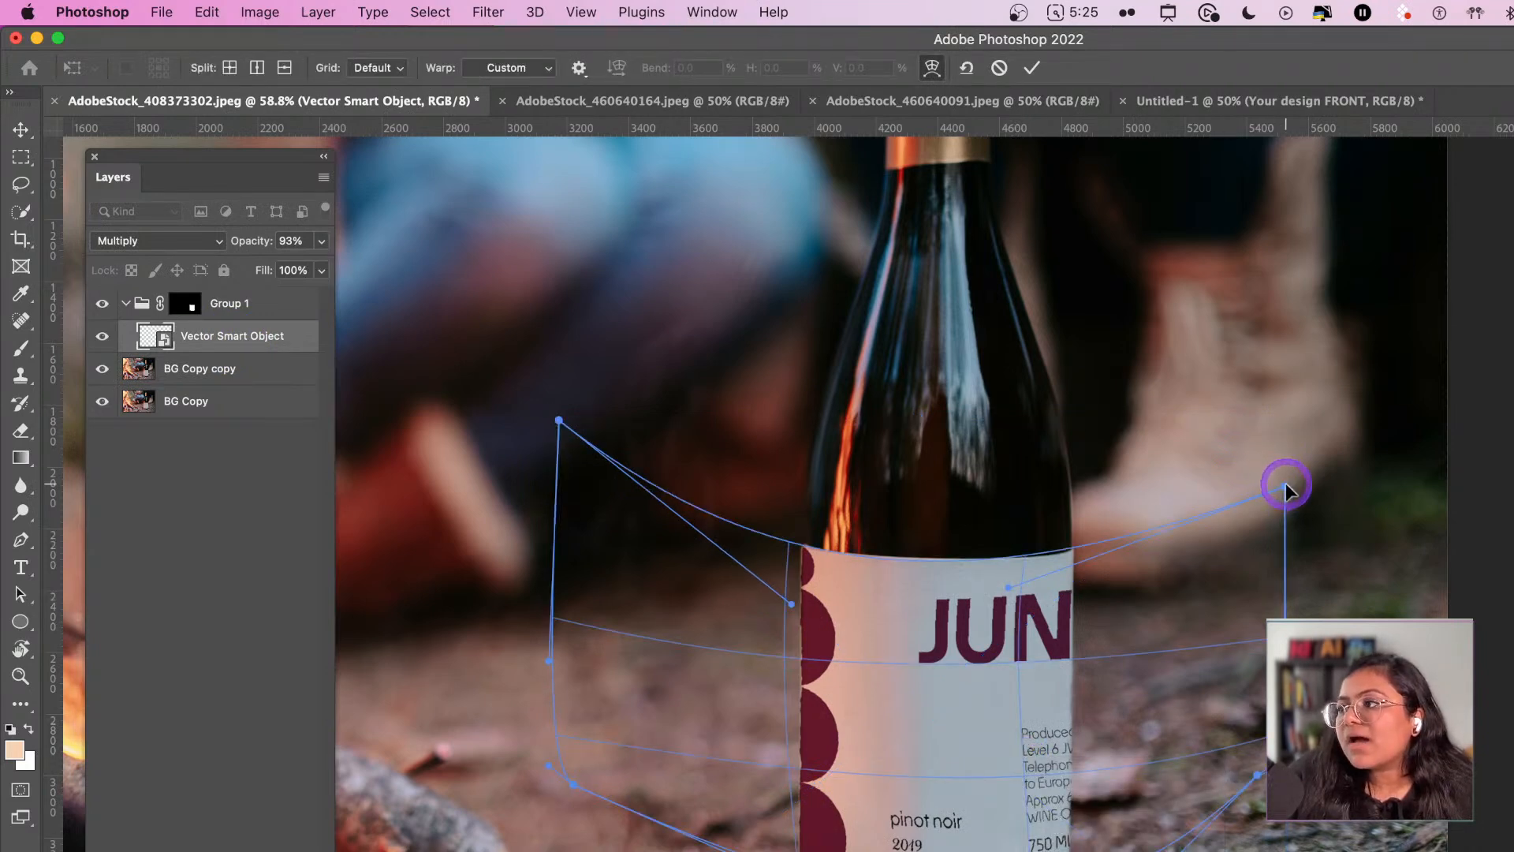
drag(1286, 484, 1258, 482)
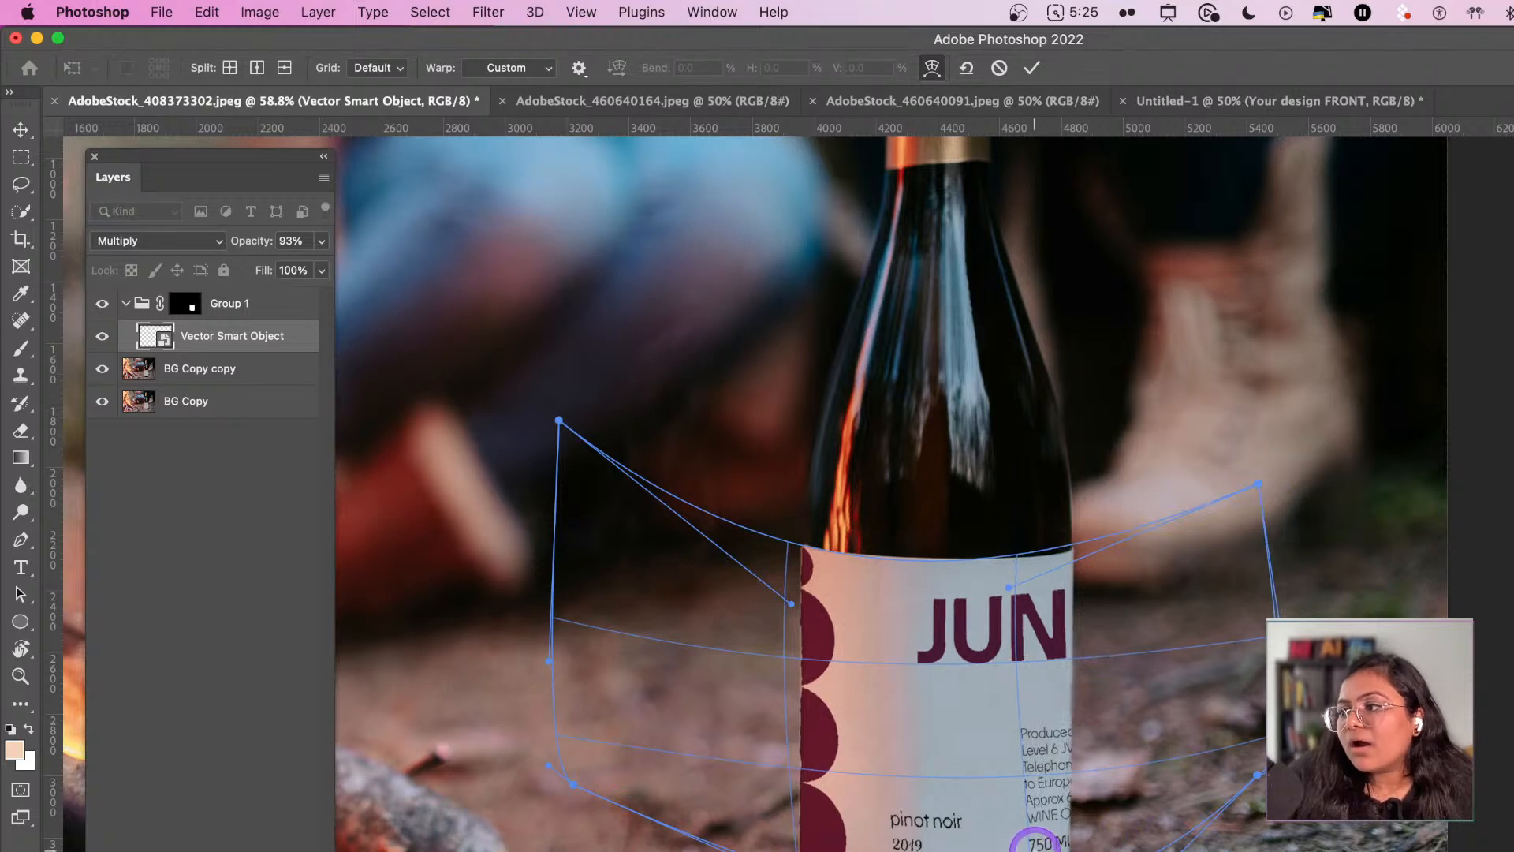
mouse_move(1036, 839)
mouse_down()
mouse_move(1025, 826)
mouse_move(1026, 842)
mouse_up()
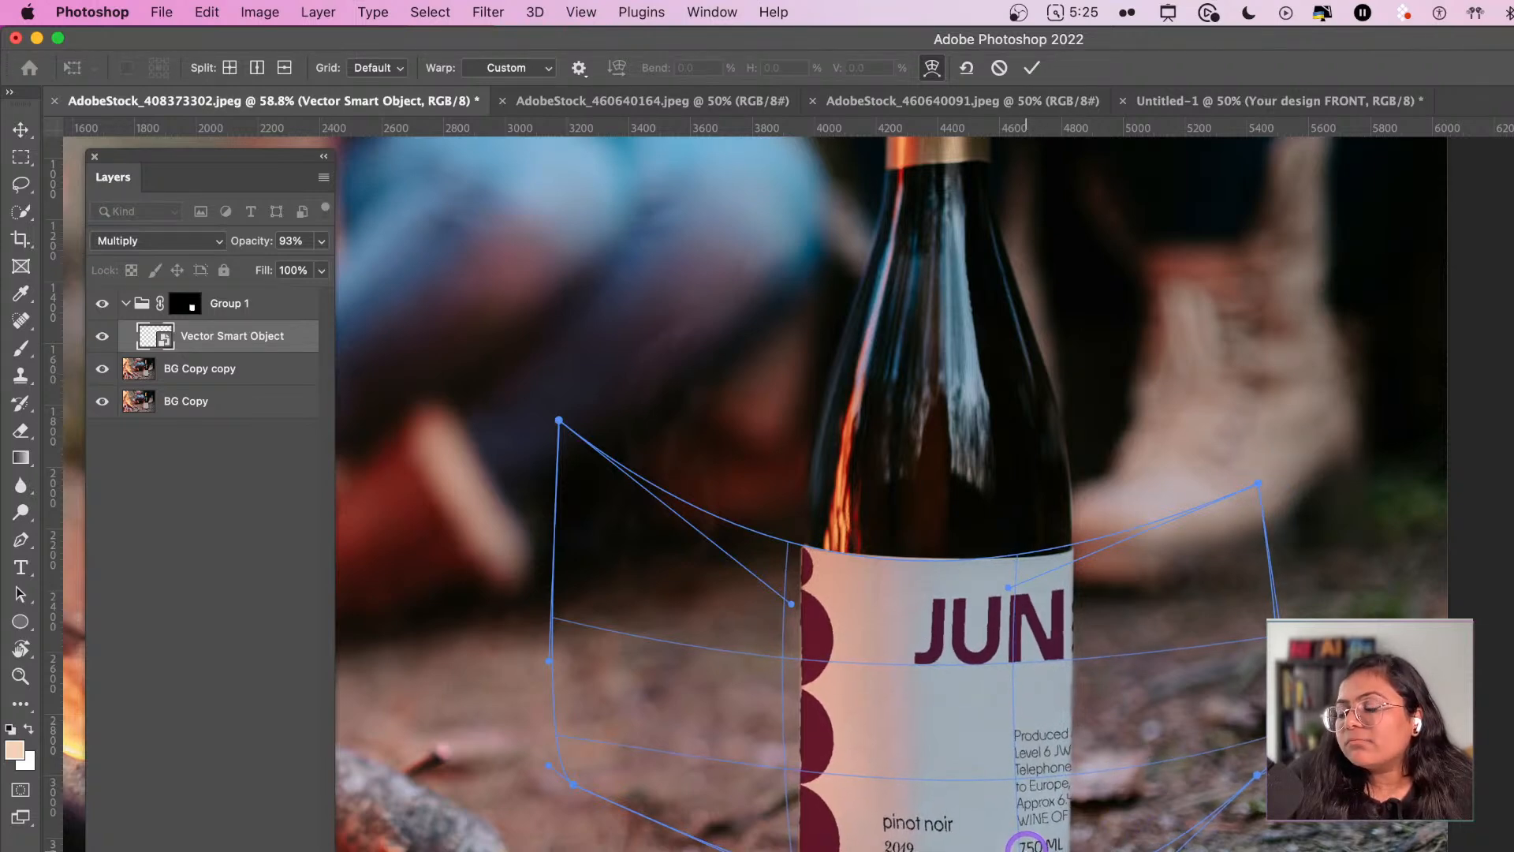
drag(1023, 739, 1041, 733)
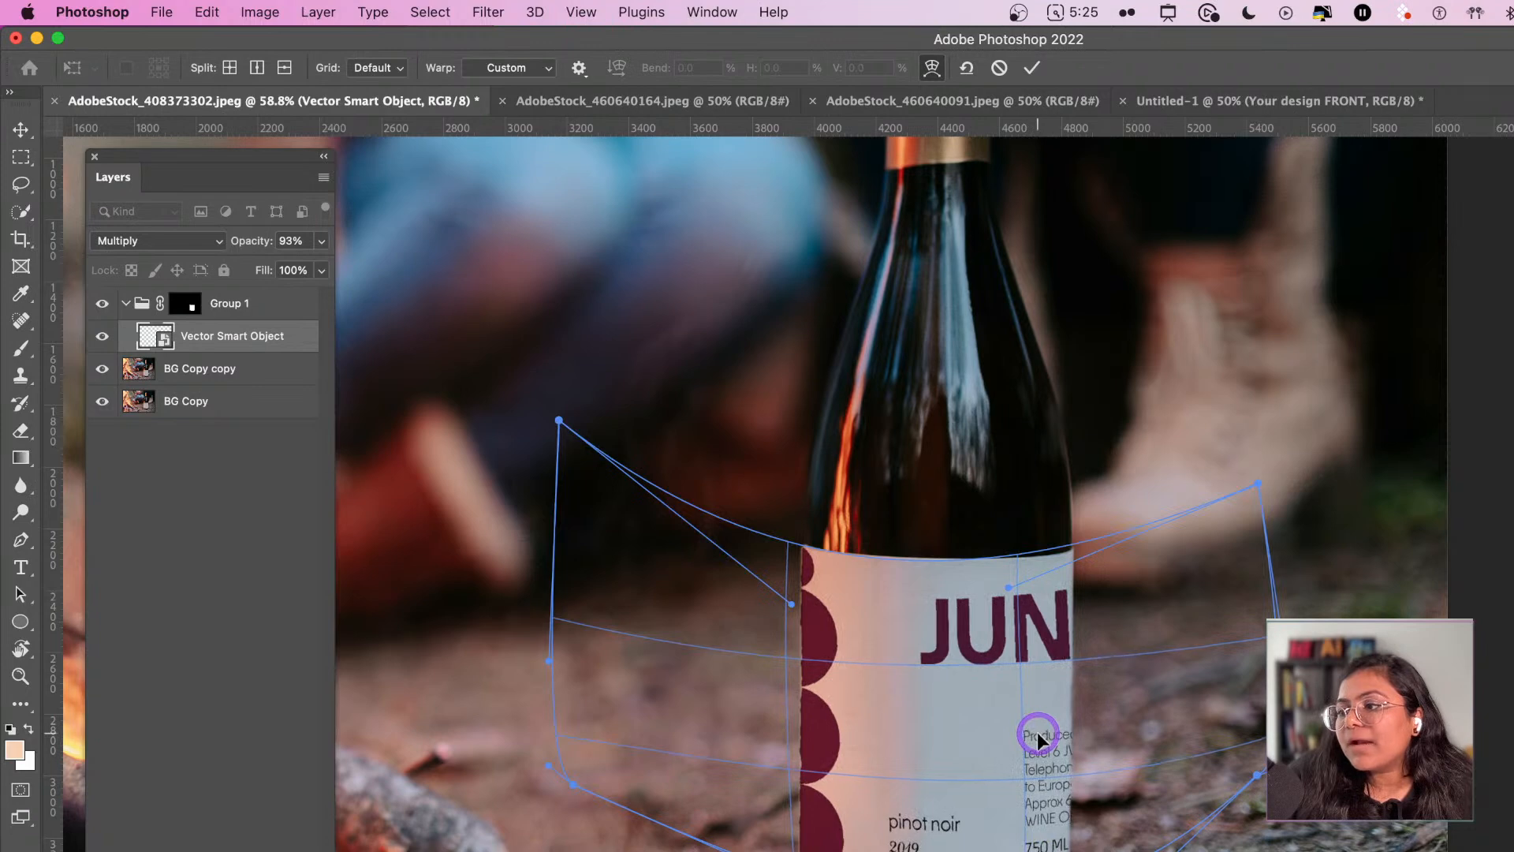
key(Return)
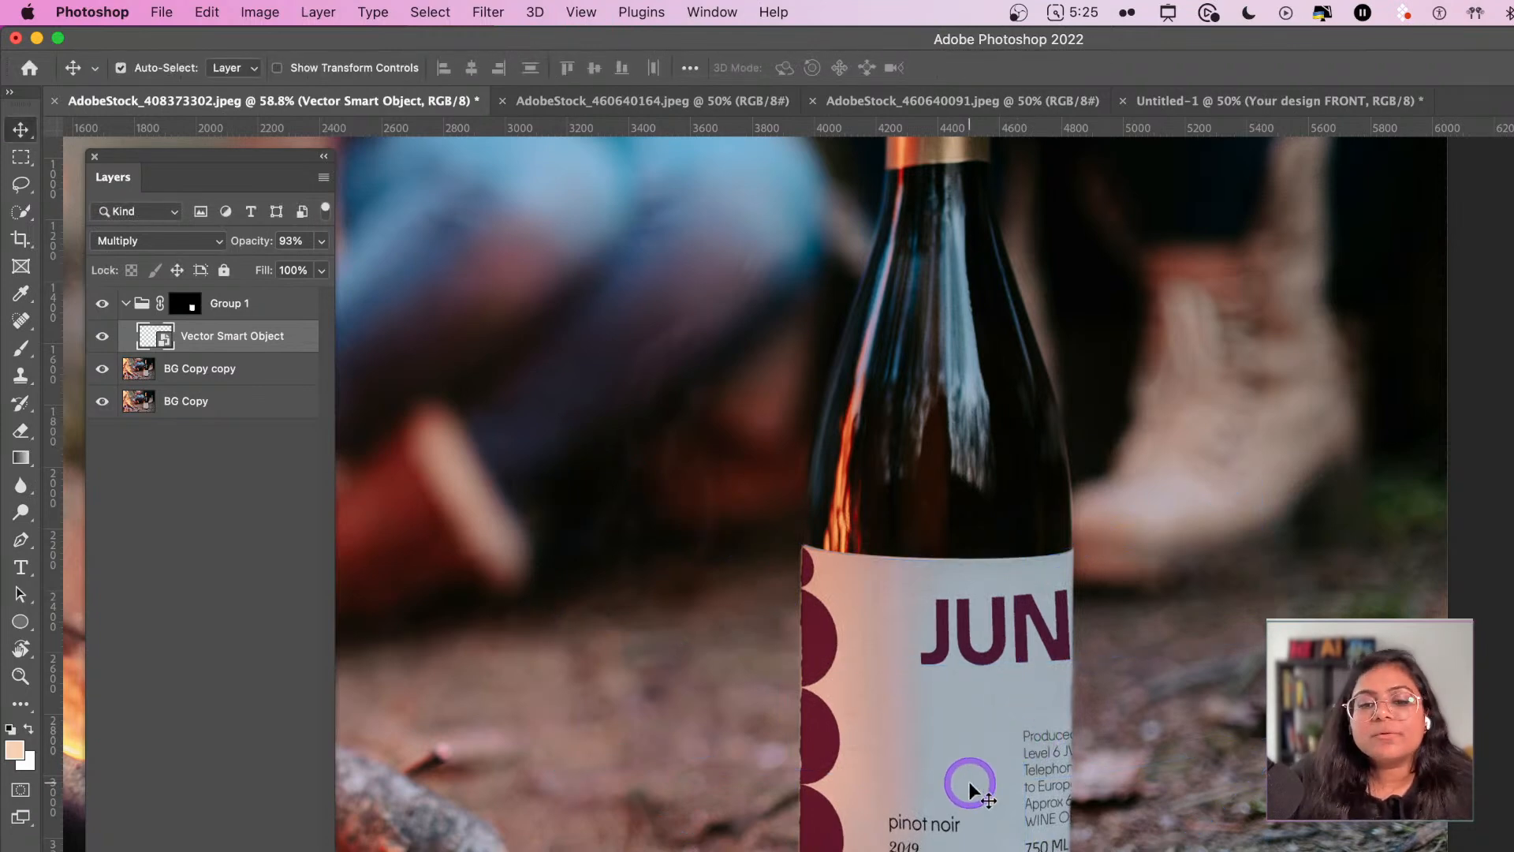
- Undo the last warp and the opacity reduction on the label artwork
scroll(968, 782, down, 5)
scroll(978, 749, up, 2)
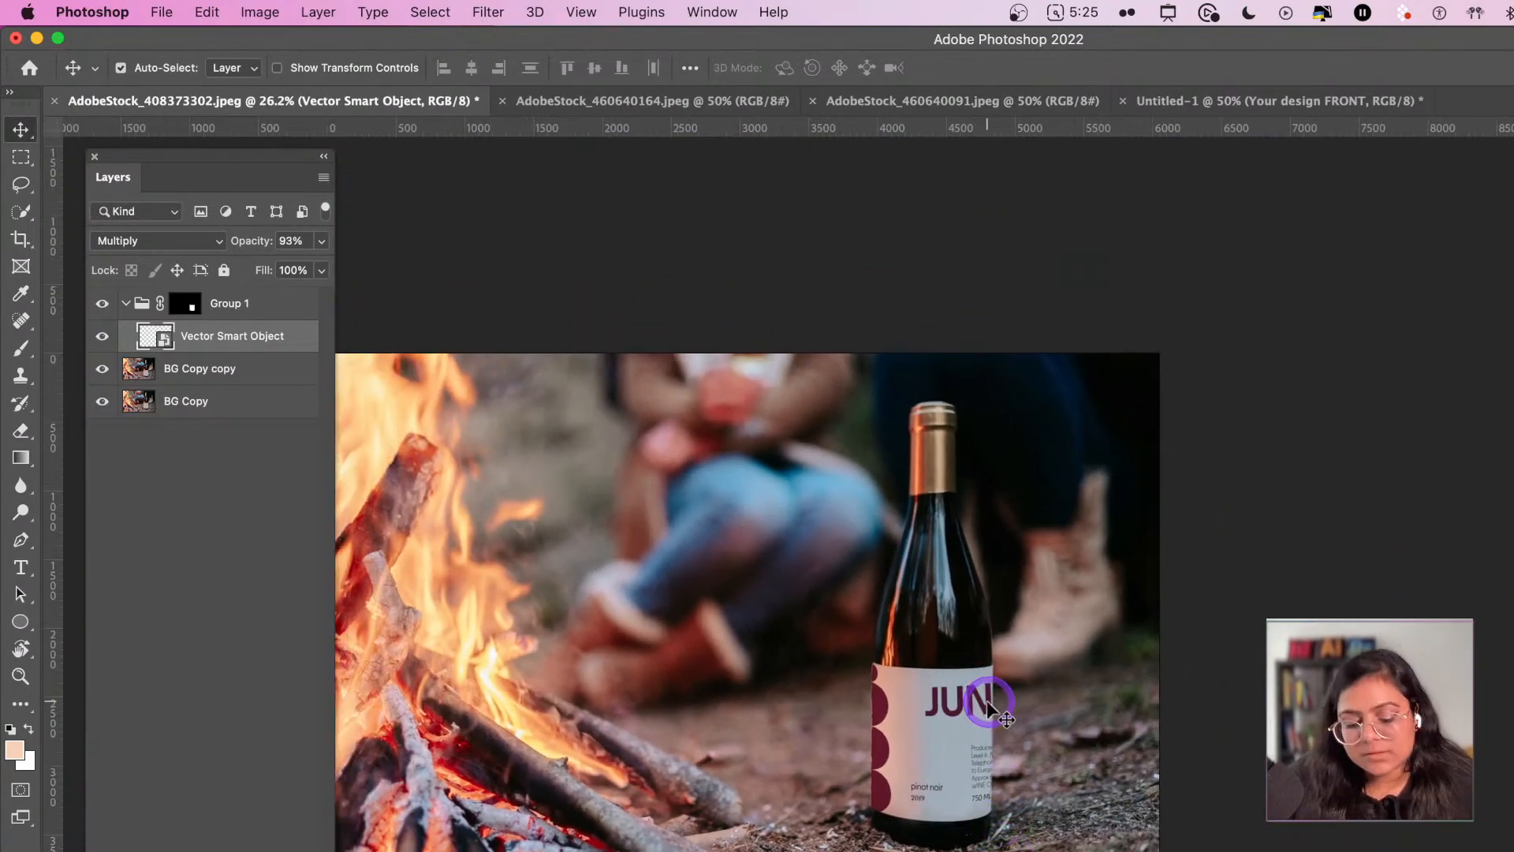
key(super+z)
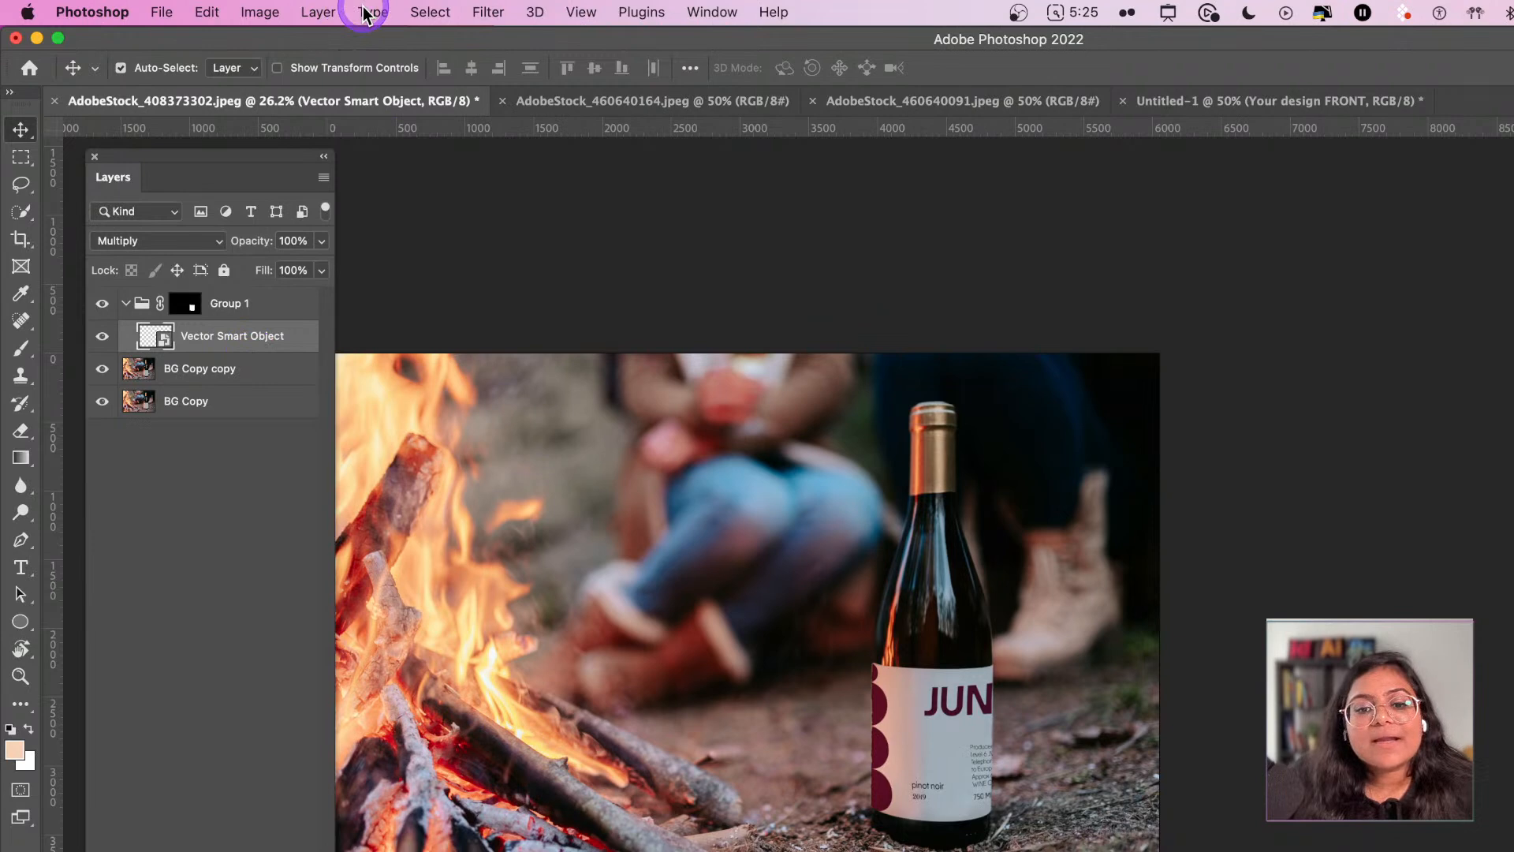
- Apply the Add Noise filter to the label artwork with an amount of 9.51% and uniform distribution
click(488, 12)
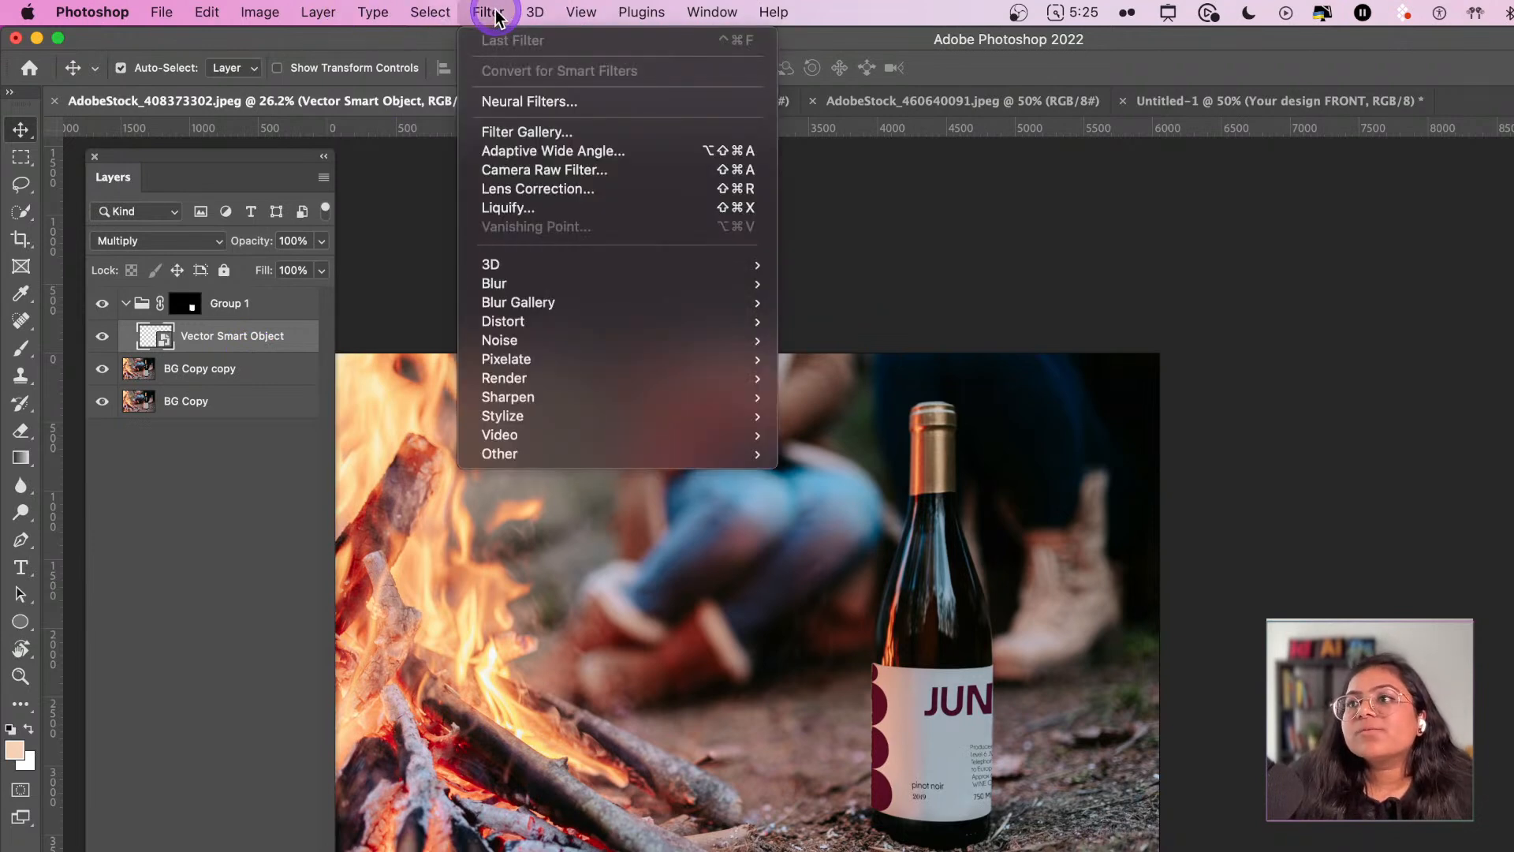
mouse_move(614, 345)
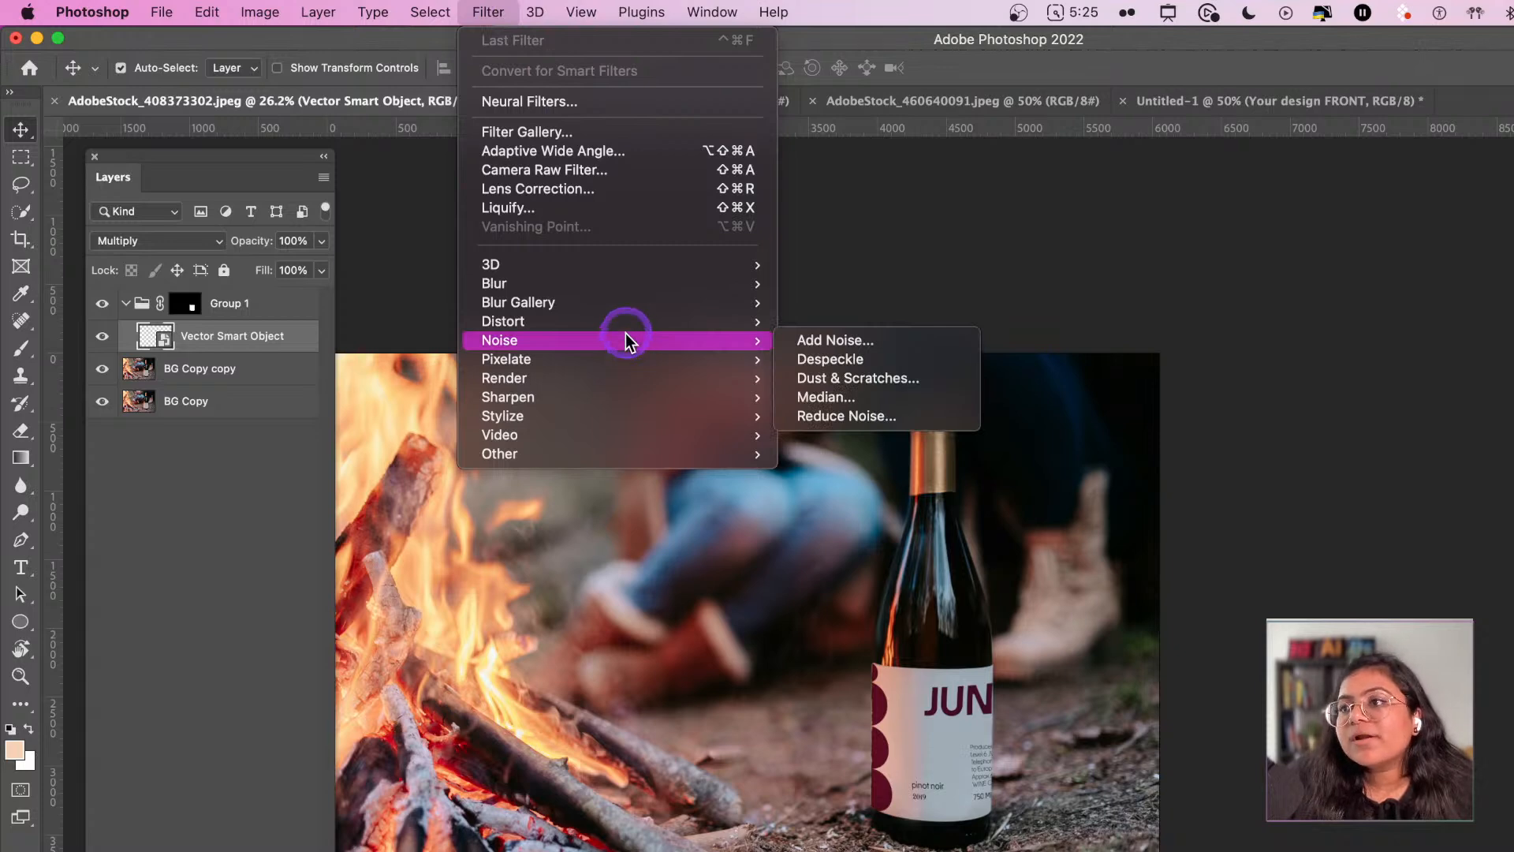
click(899, 342)
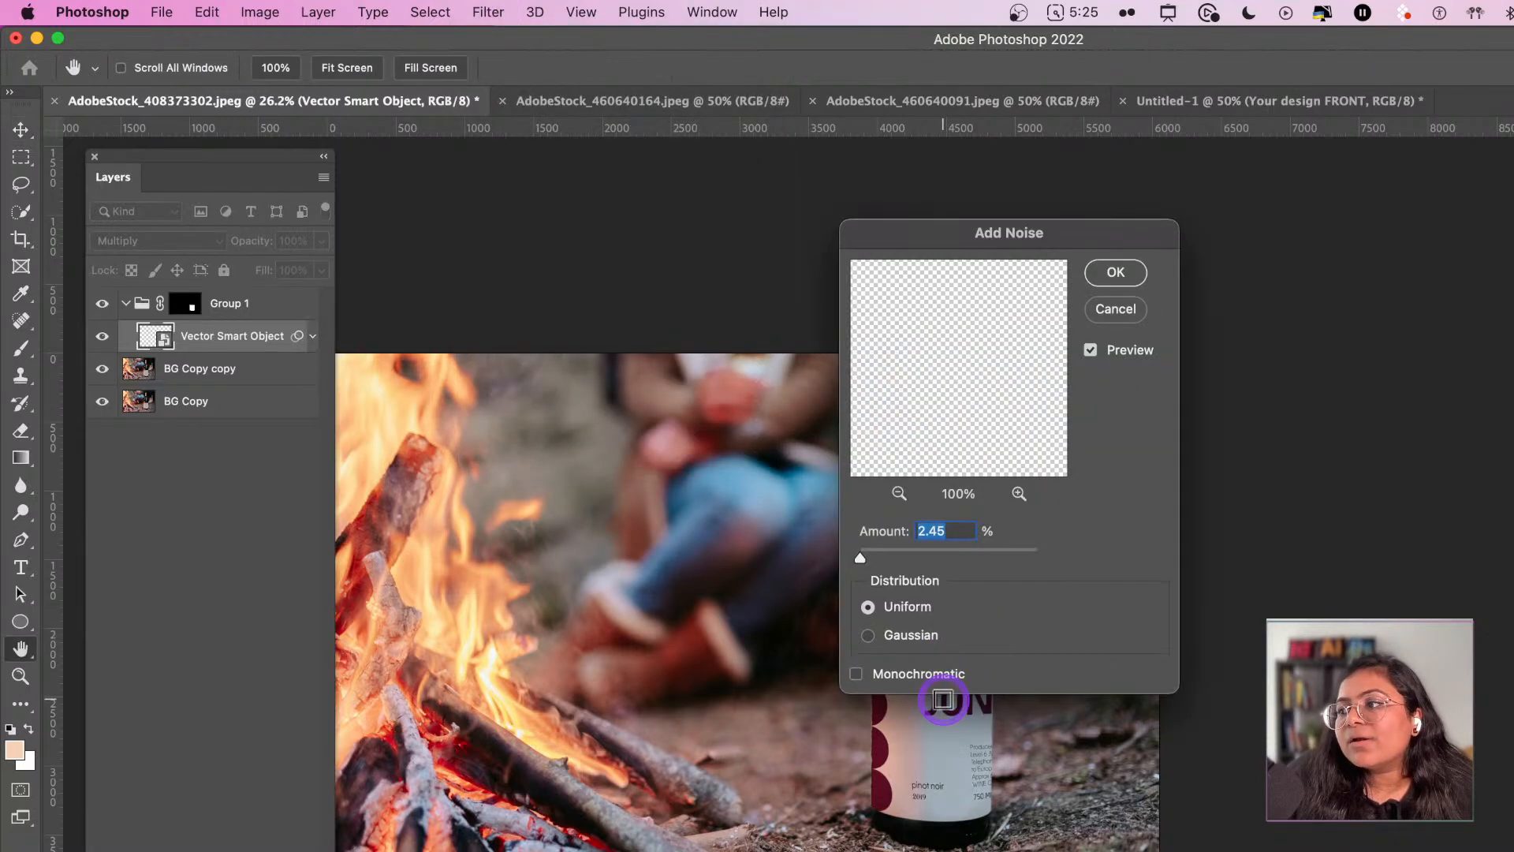
drag(866, 561, 880, 558)
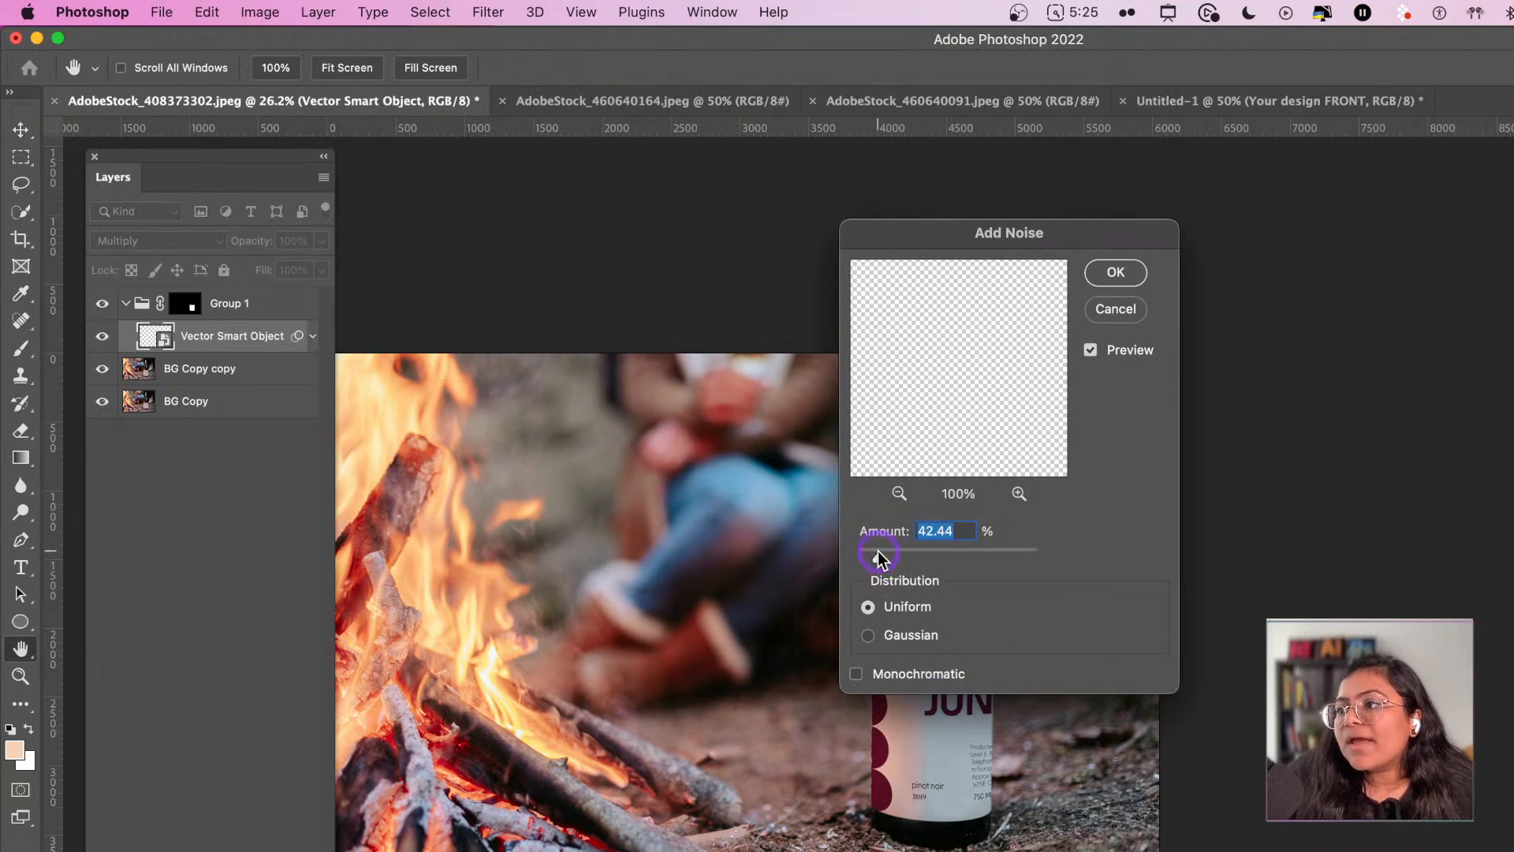
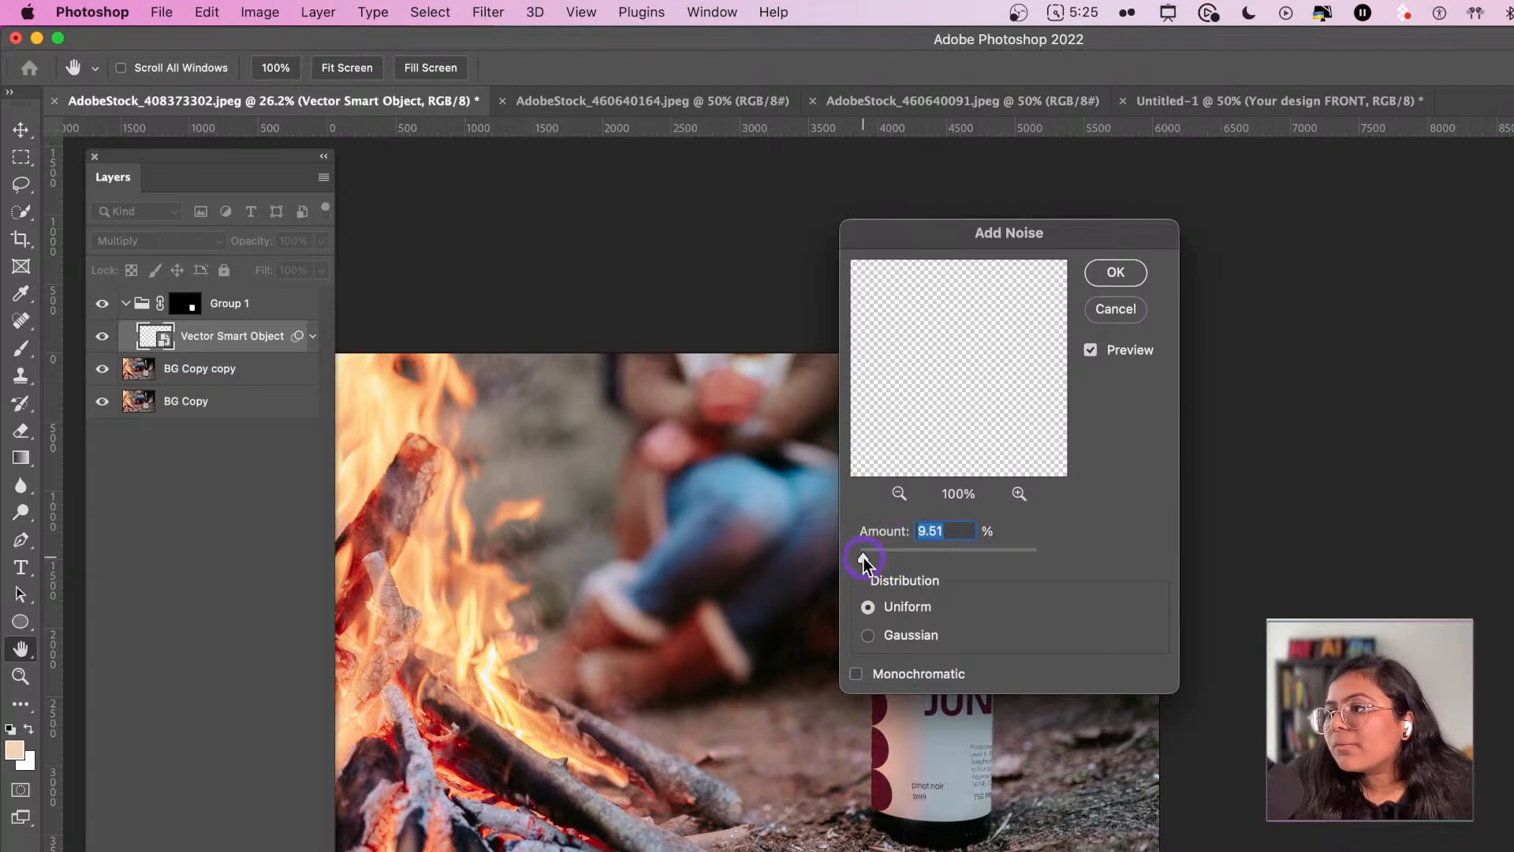
click(1115, 274)
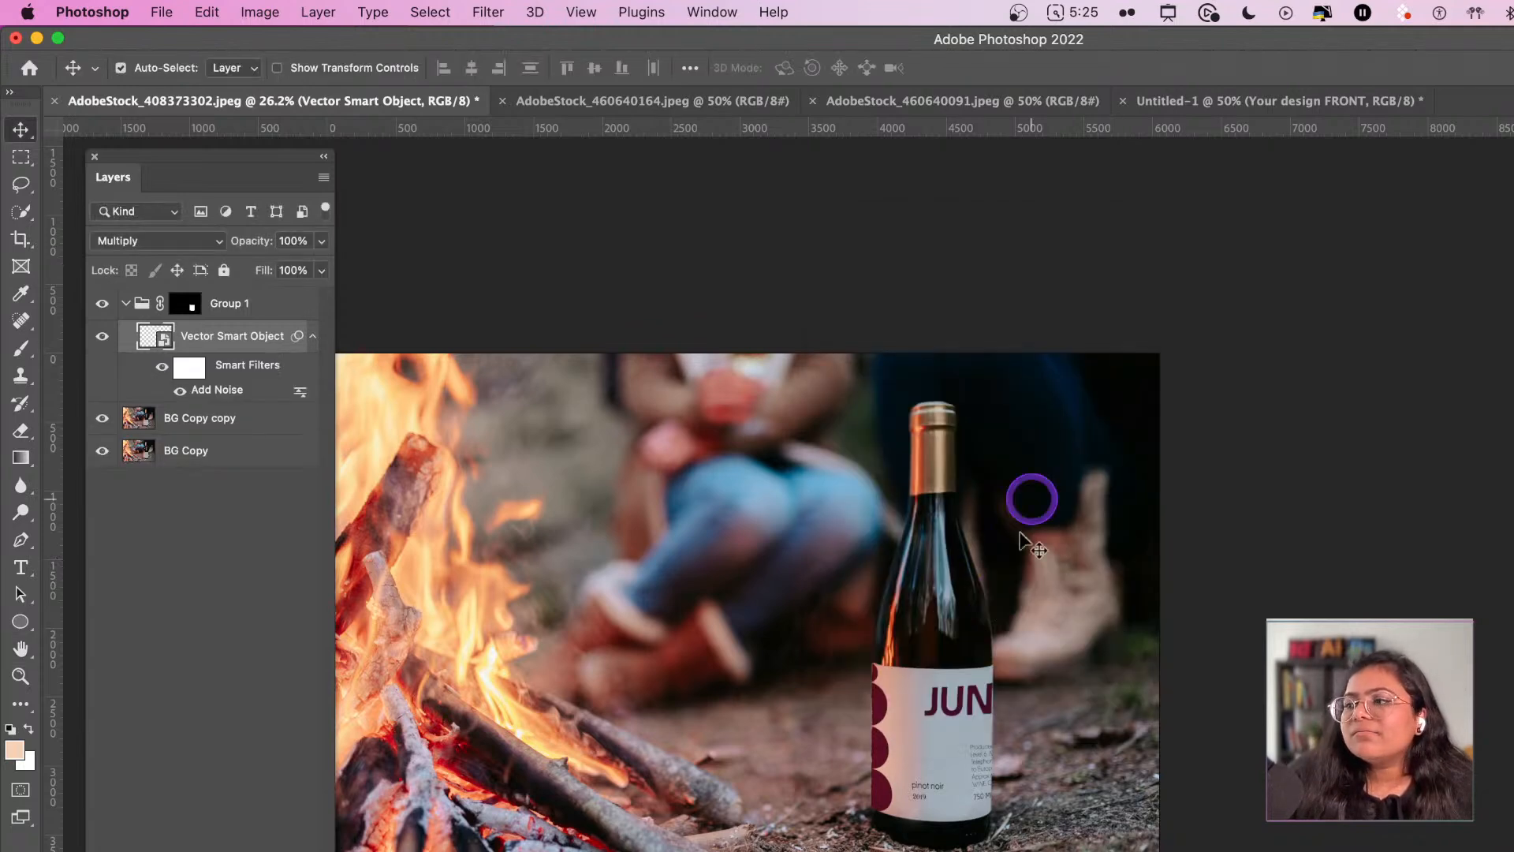
- Examine the bottle label up close and in the whole photo, comparing it with the artwork layer hidden and shown
scroll(860, 693, up, 2)
scroll(802, 801, up, 3)
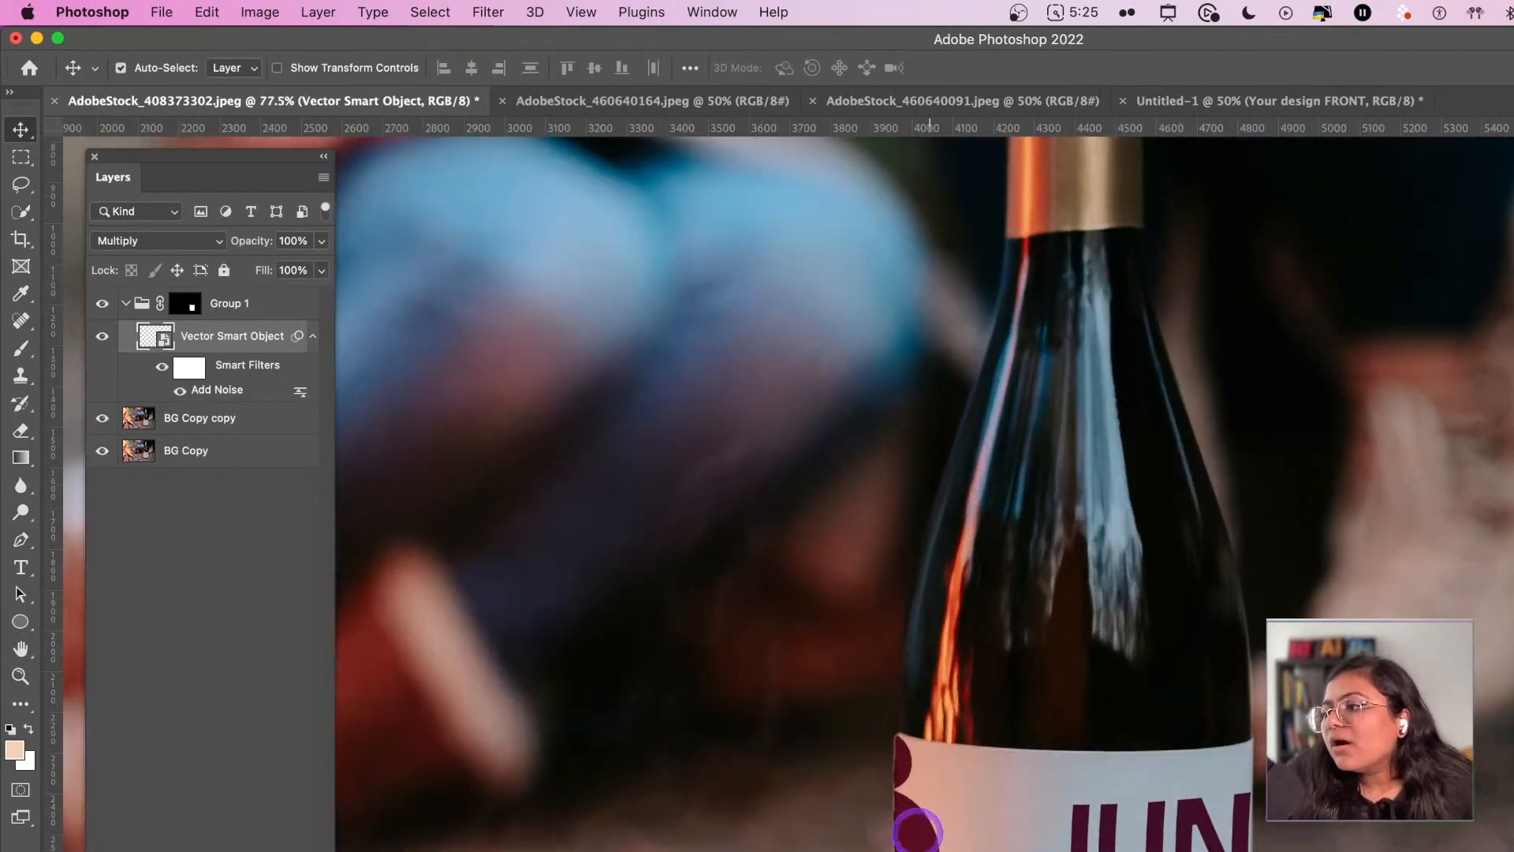
scroll(927, 840, down, 2)
scroll(929, 845, down, 4)
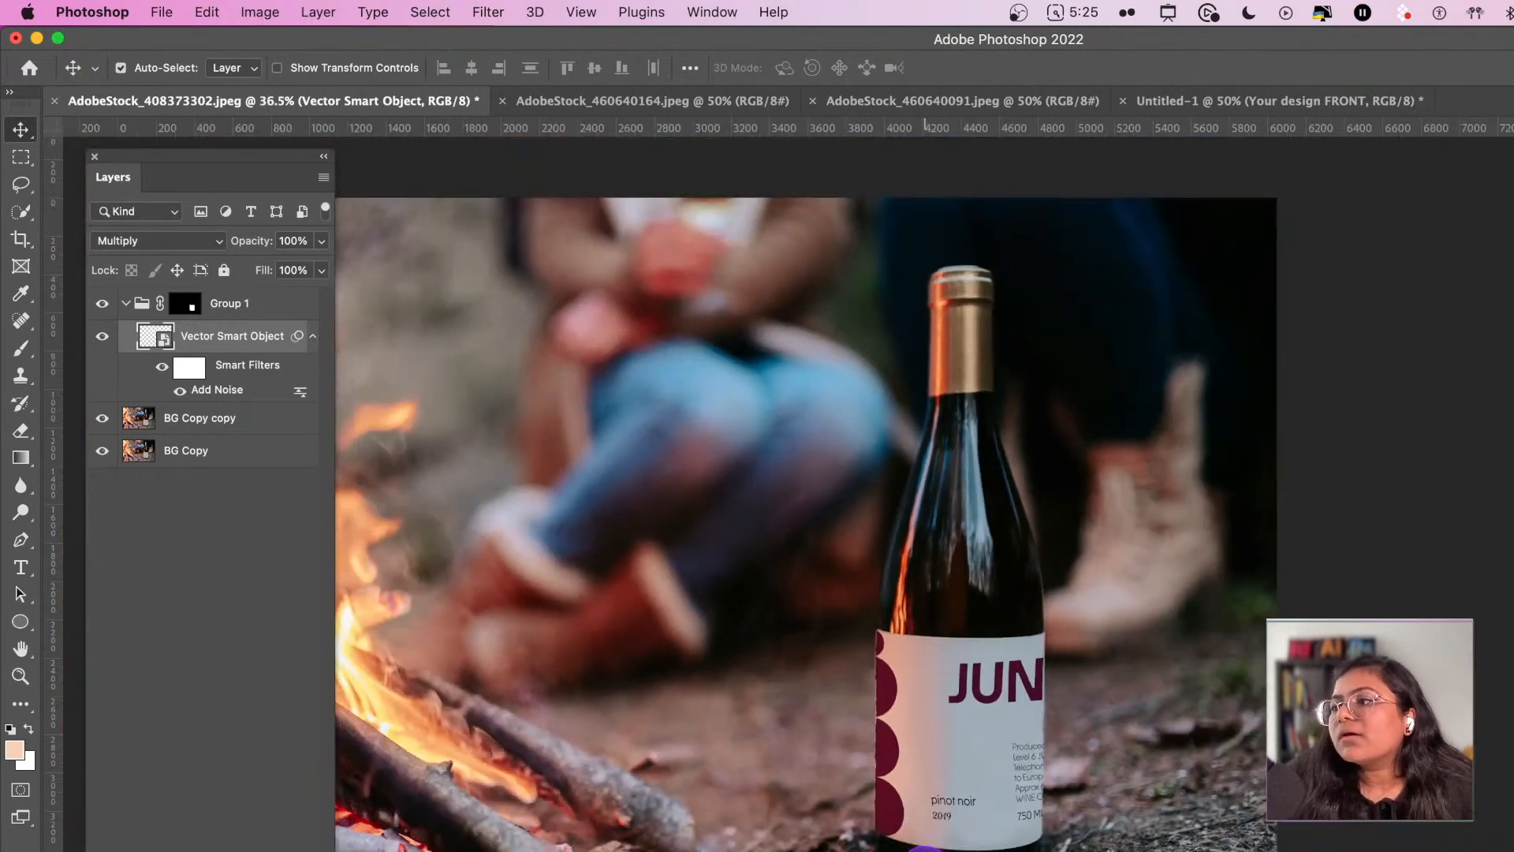
scroll(868, 749, down, 2)
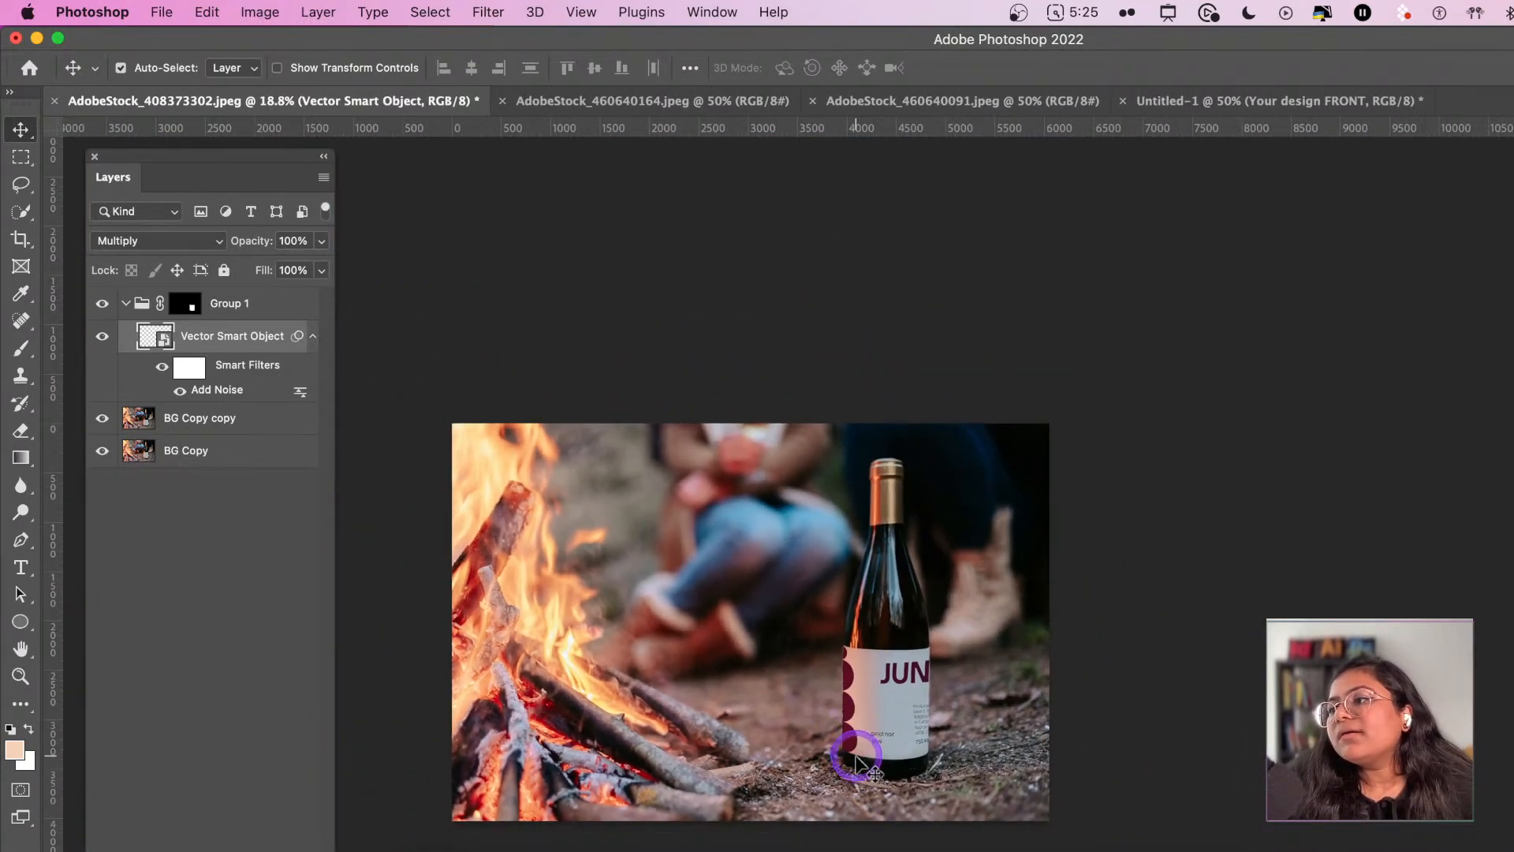
scroll(500, 500, up, 1)
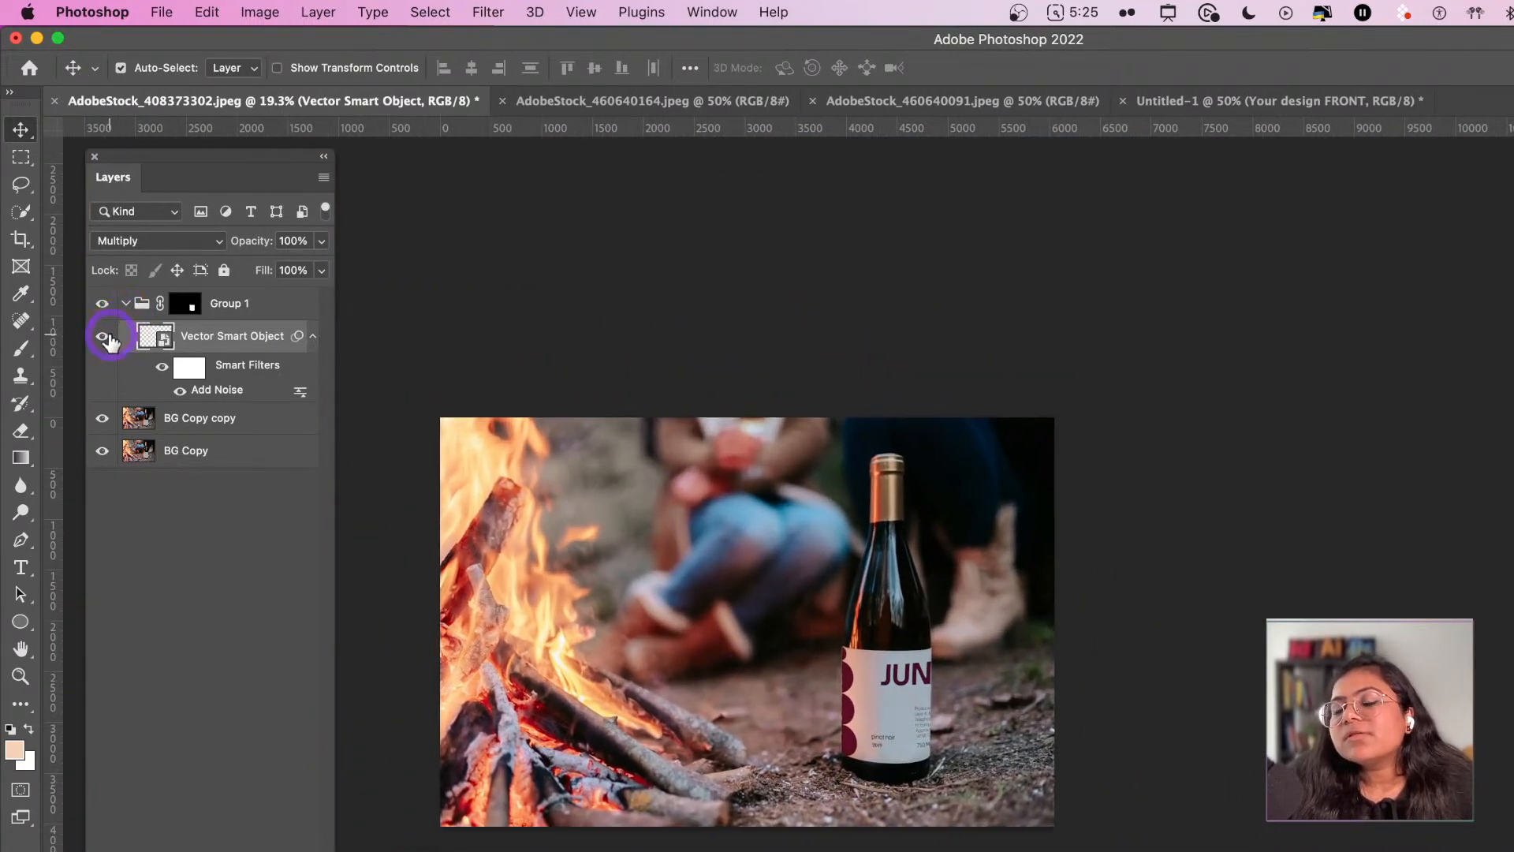
click(103, 336)
click(102, 336)
click(103, 337)
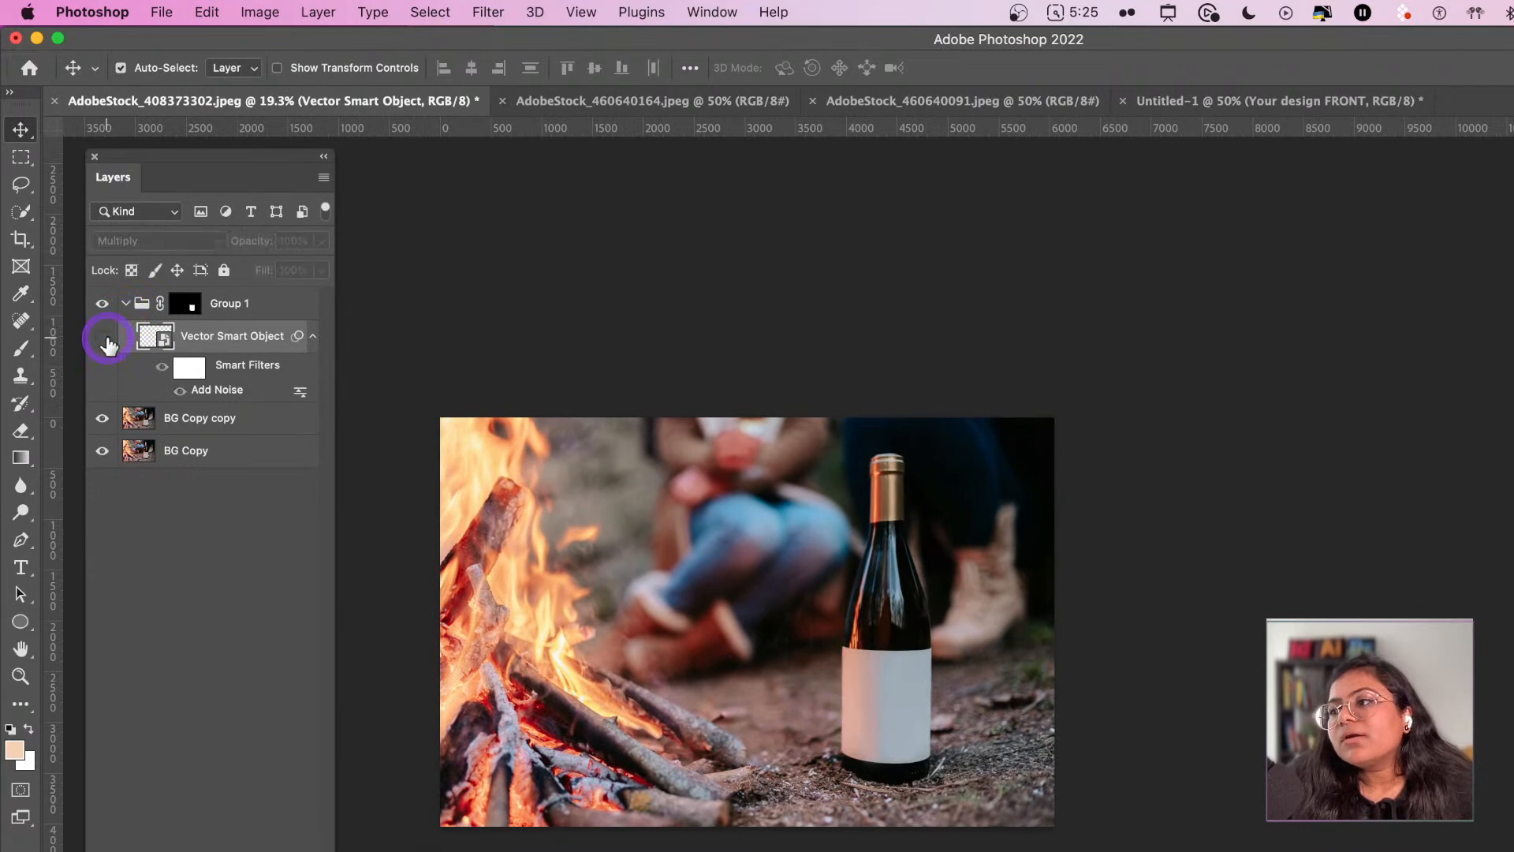
click(103, 337)
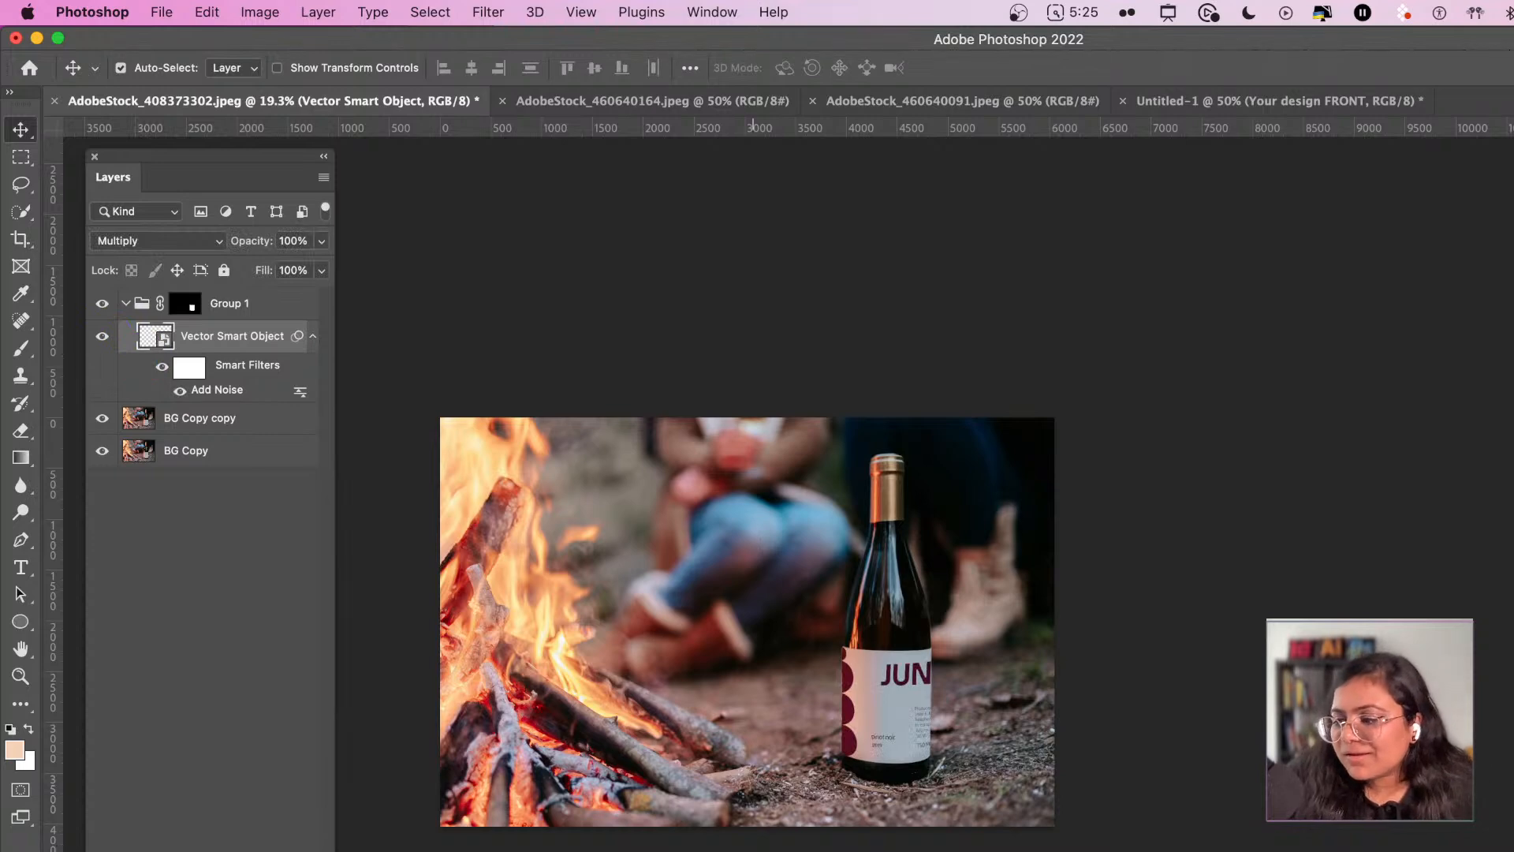
- Hide the warped artwork, paste the label artwork from Illustrator as a new Smart Object, and place it over the bottle's label at about 125% scale
key(super+Tab)
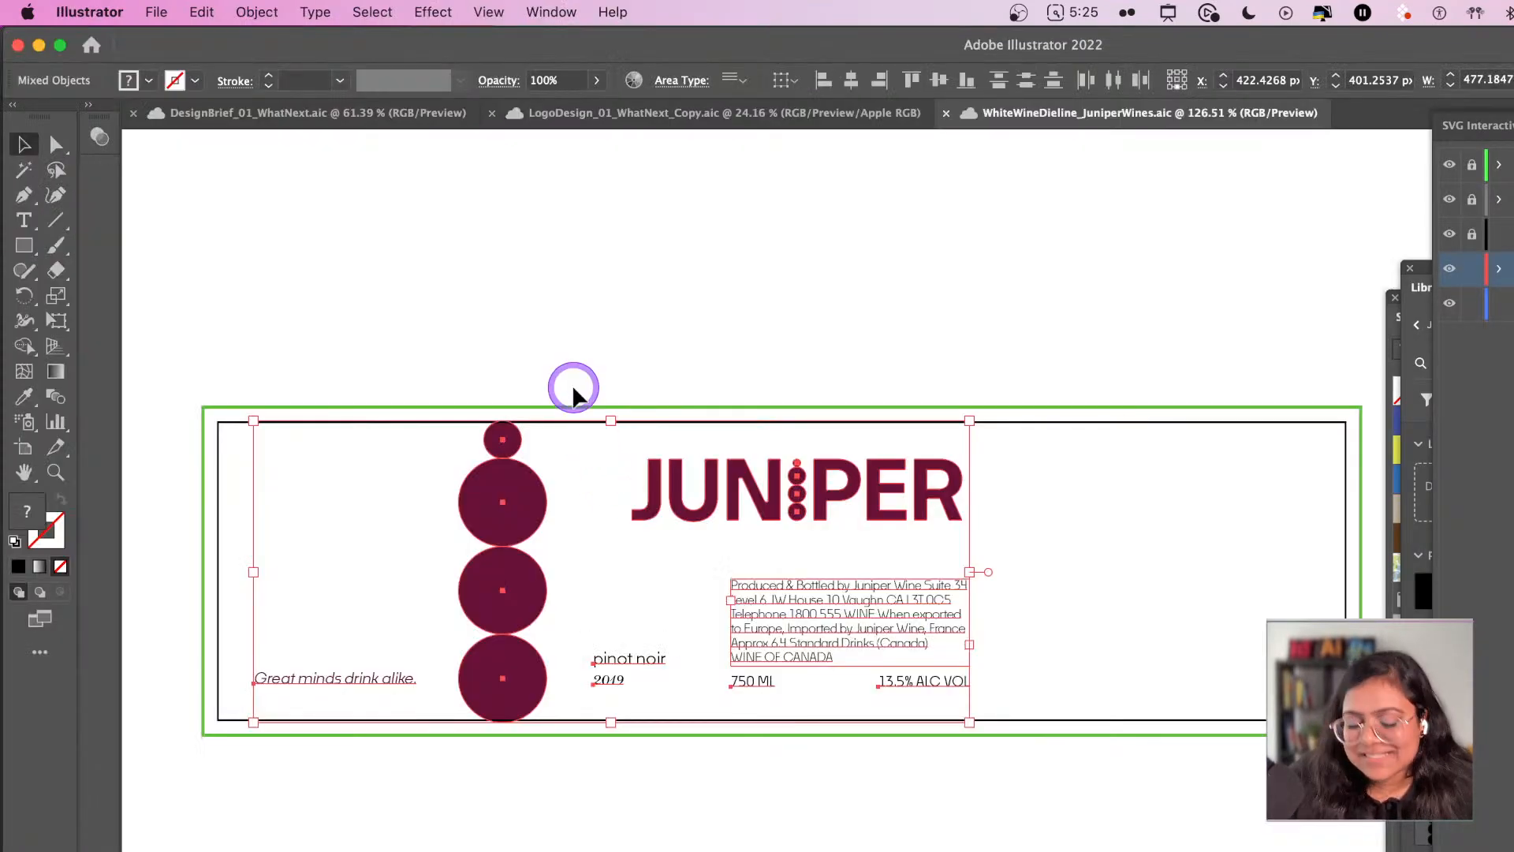
key(super+Tab)
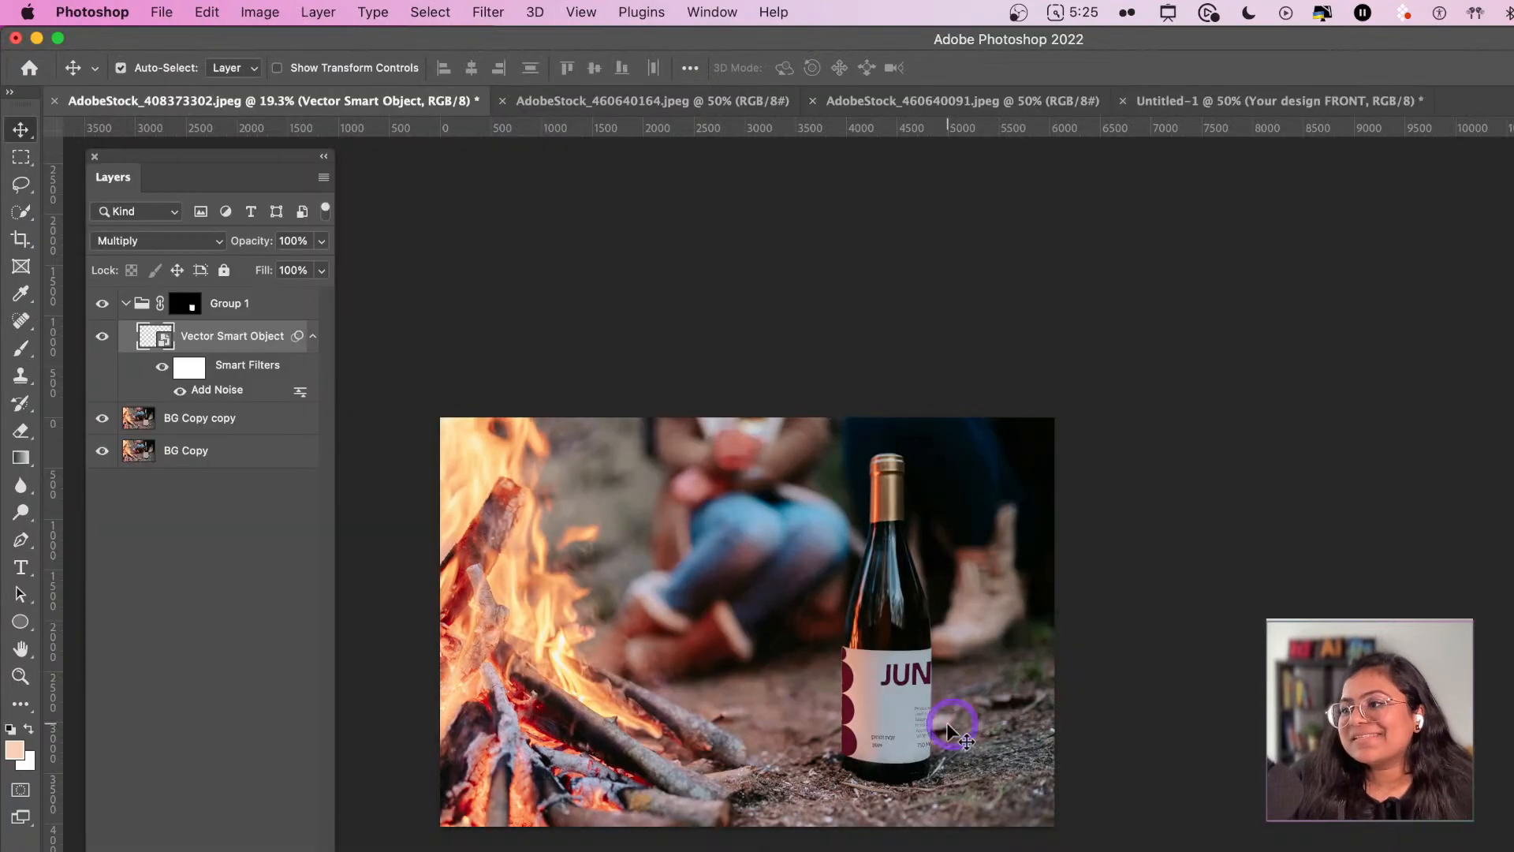
click(102, 341)
key(super+v)
click(619, 409)
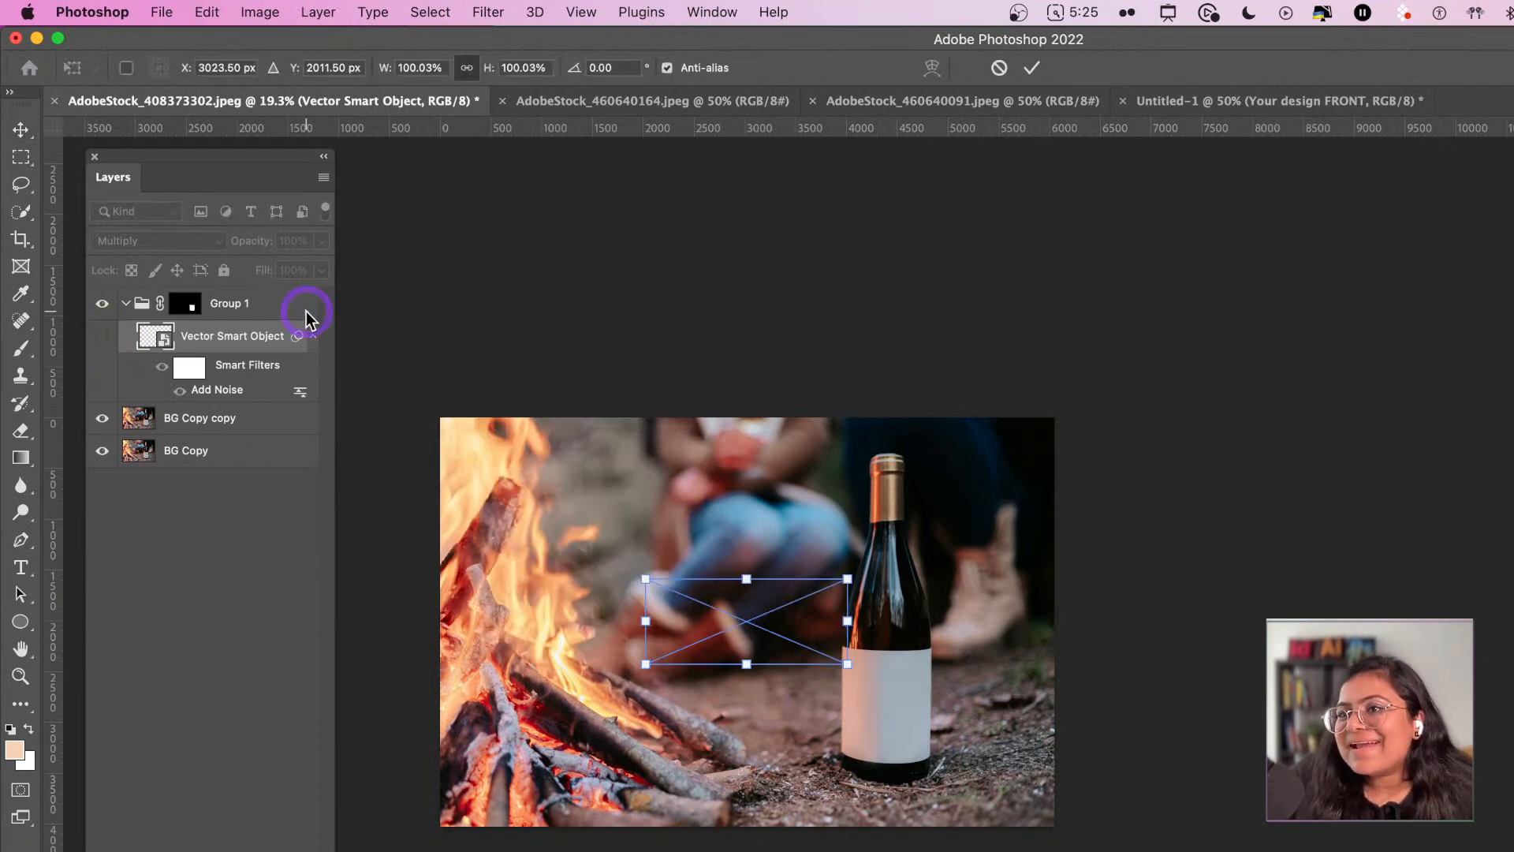
drag(733, 620, 894, 694)
key(Return)
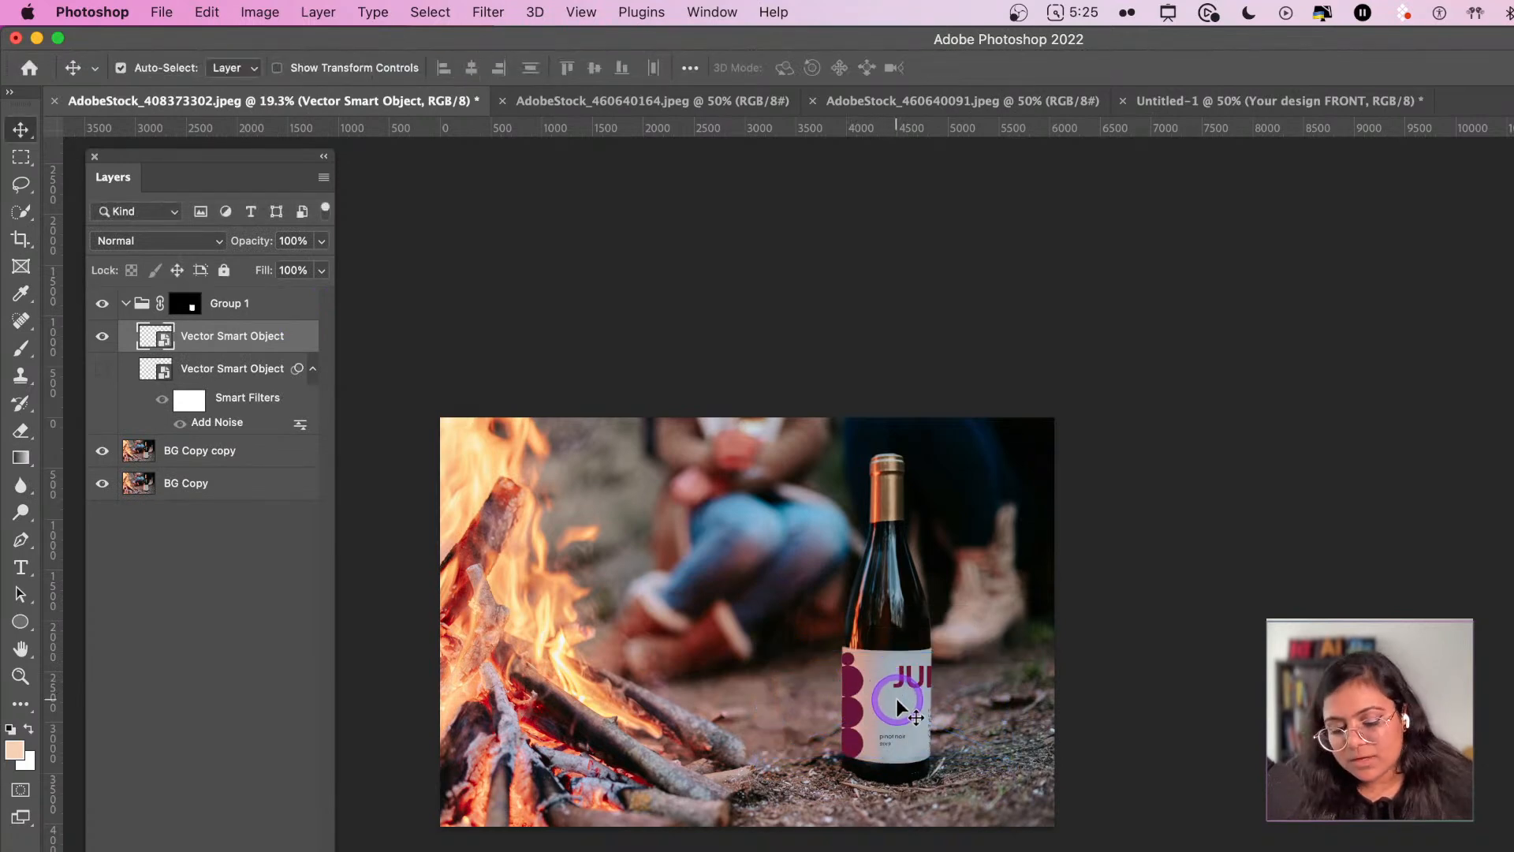
key(super+t)
right_click(901, 701)
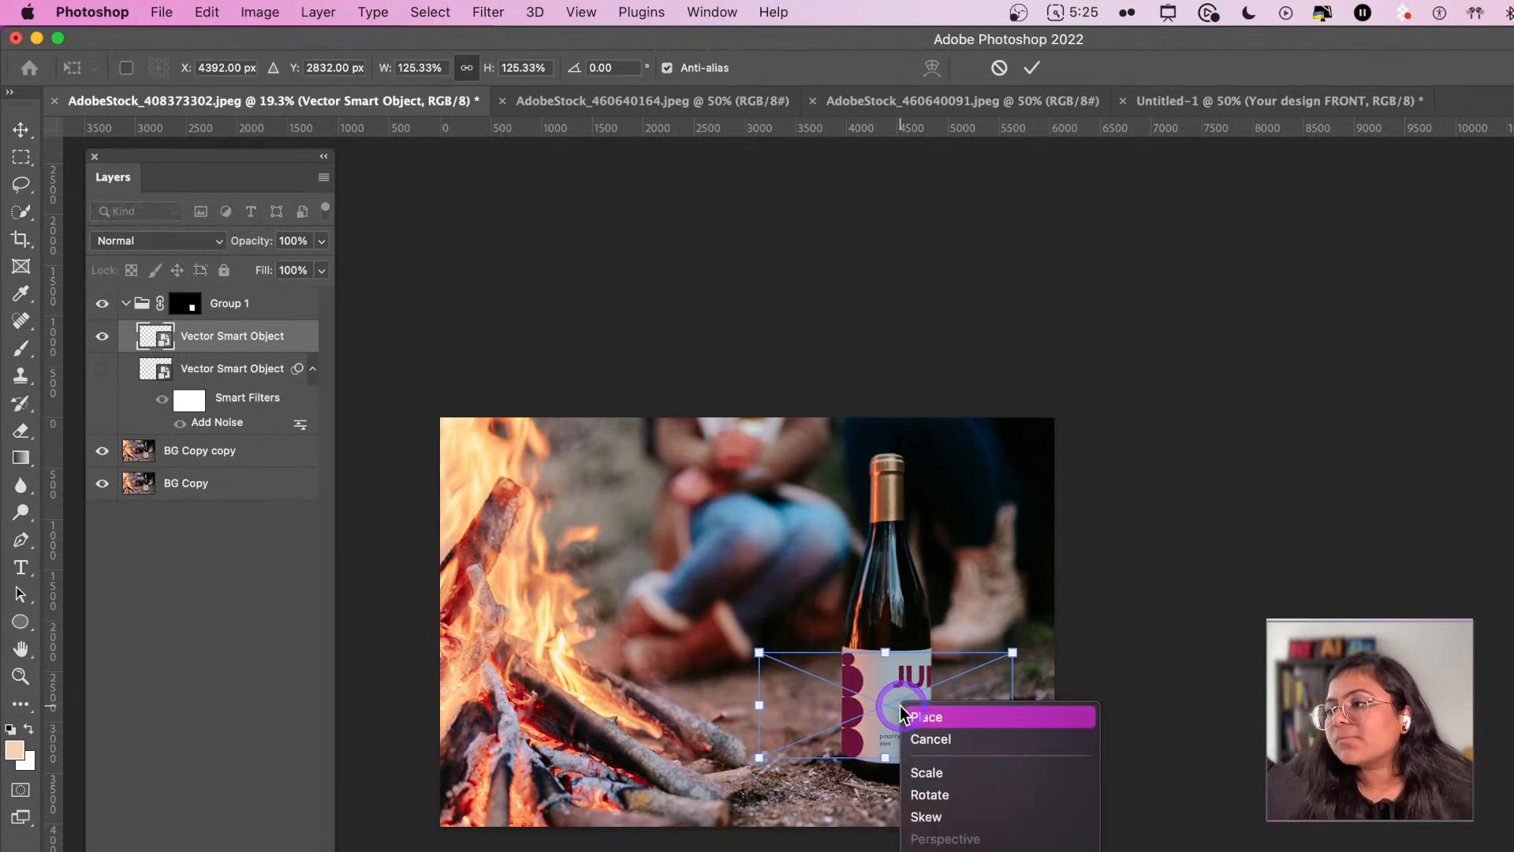
click(856, 820)
key(Return)
- Convert the newly pasted label artwork layer to a Smart Object
right_click(211, 344)
click(286, 615)
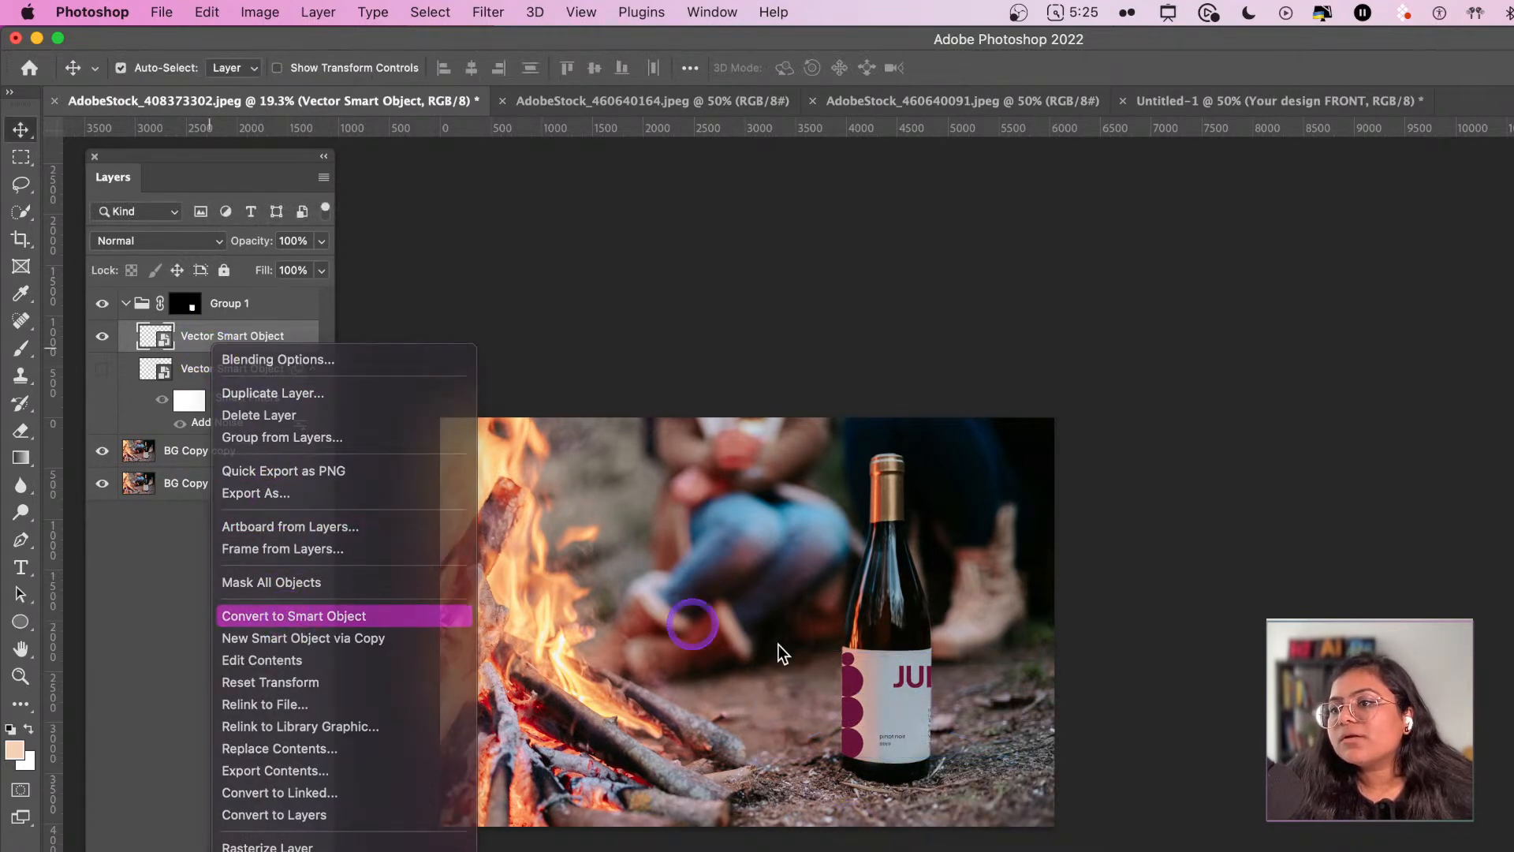
- Warp the new label artwork by raising both upper corners so its top edge curves around the bottle
key(super+t)
right_click(894, 709)
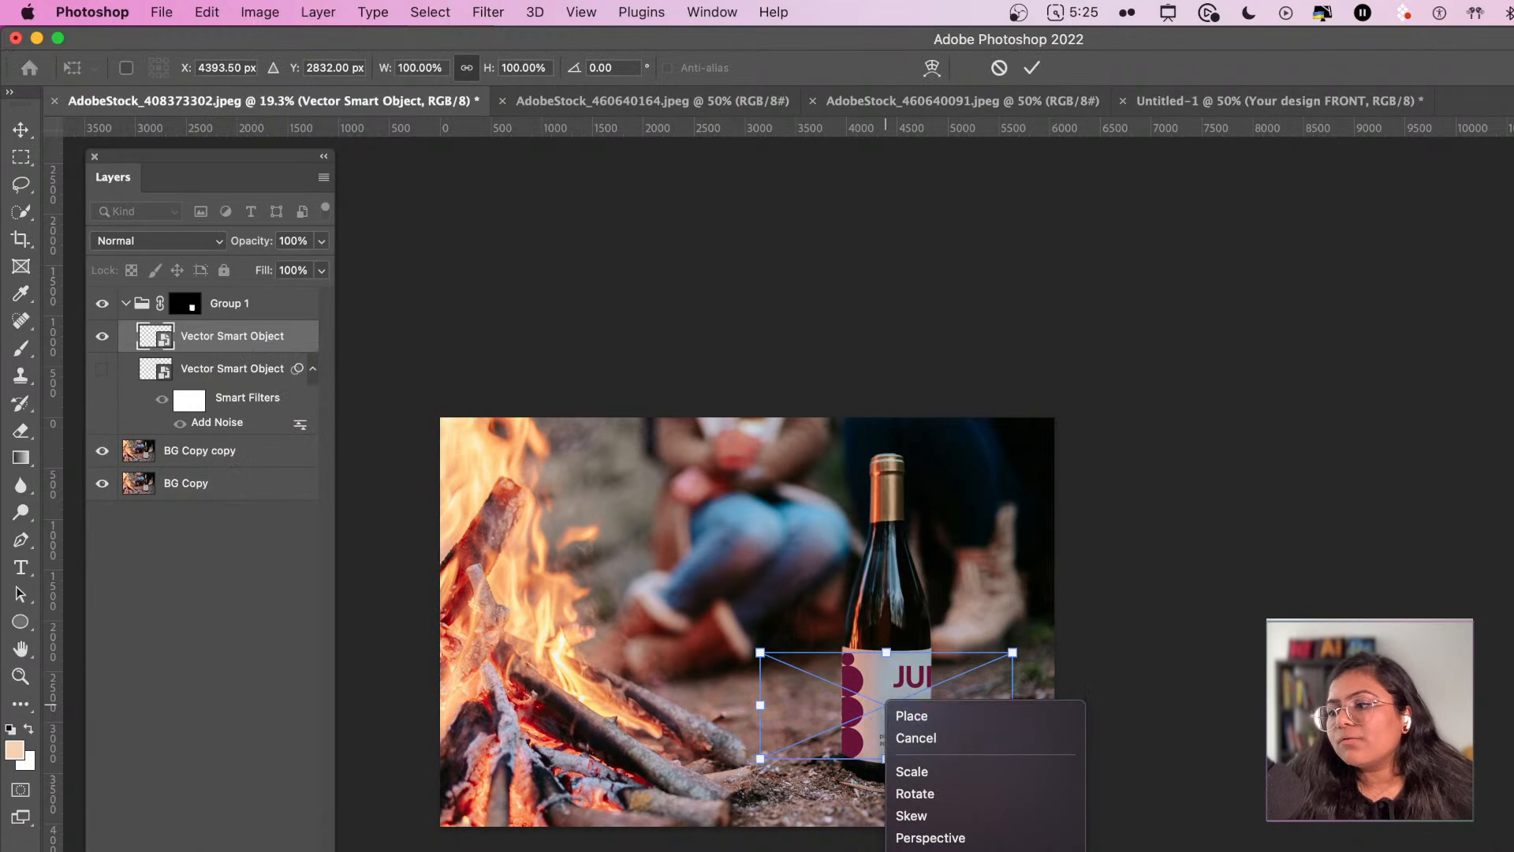
click(912, 850)
scroll(858, 789, up, 5)
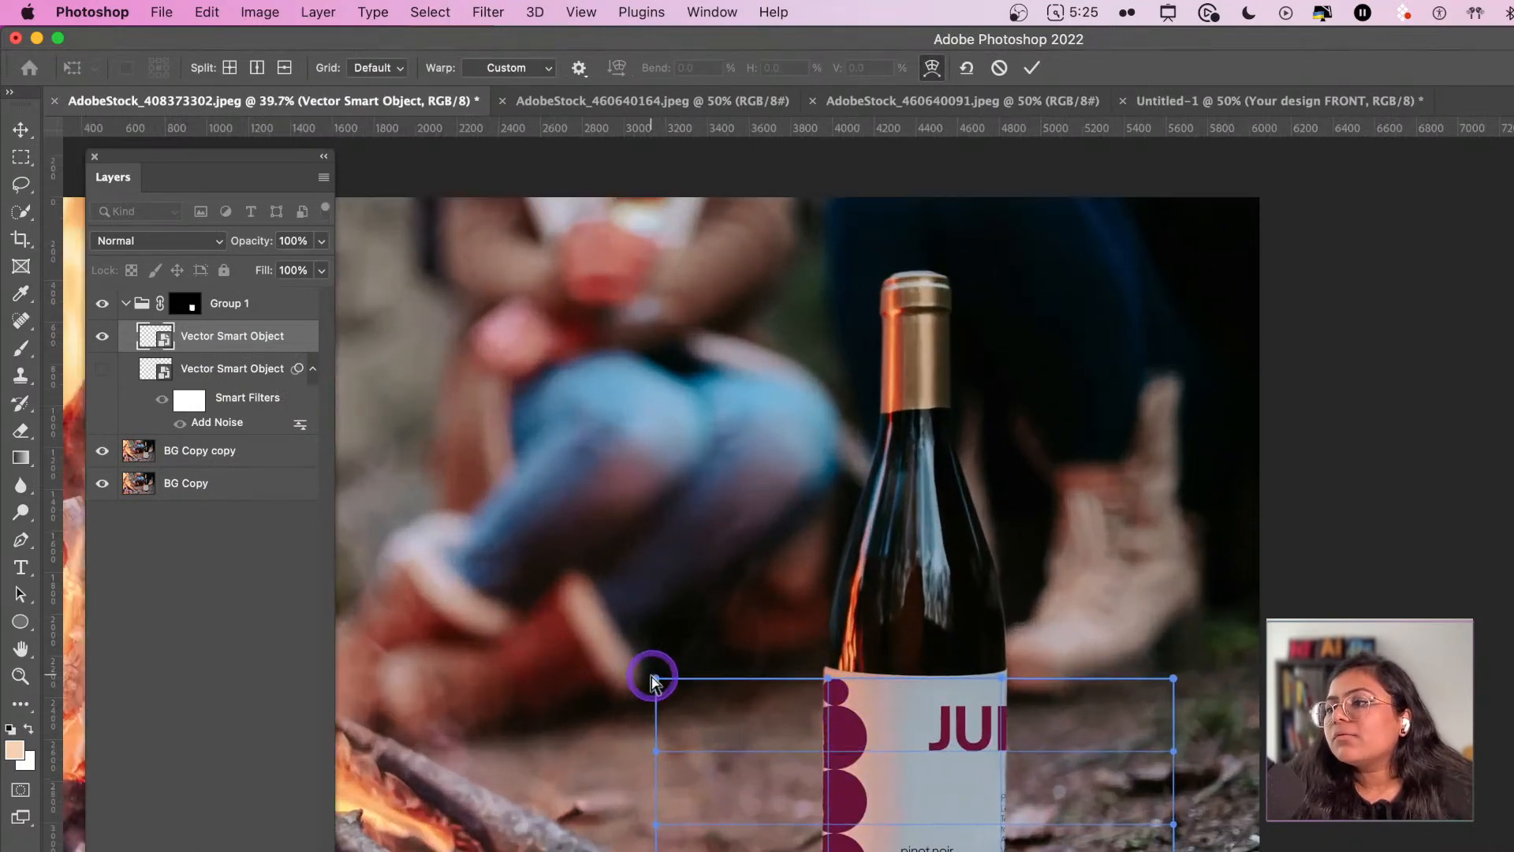
drag(651, 676, 658, 640)
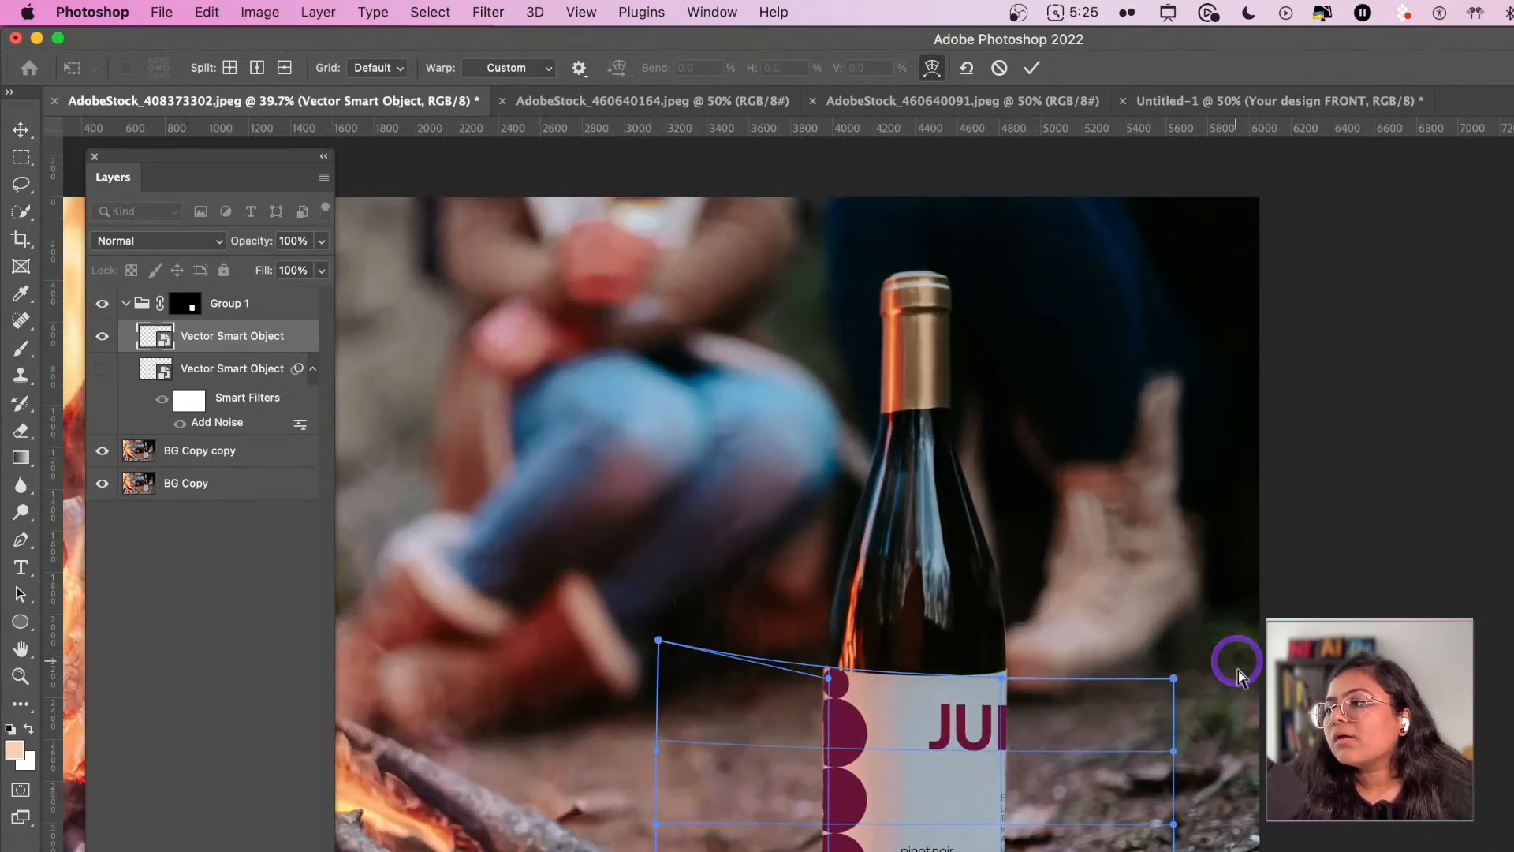
drag(1174, 672, 1174, 640)
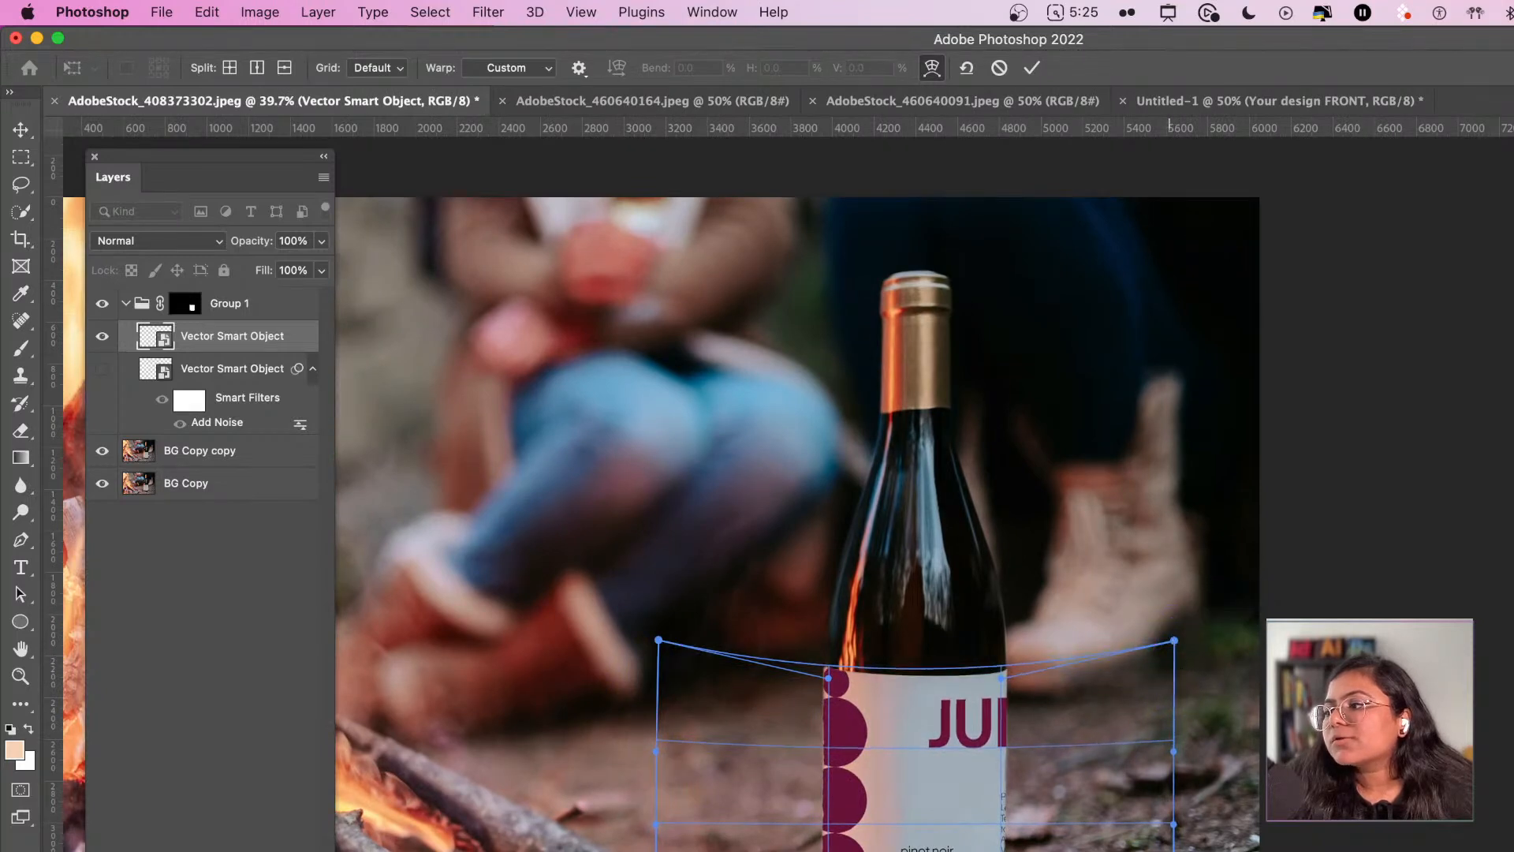
- Adjust the warp's lower corners and handles so the bottom of the artwork follows the bottle's curve, and apply the warp
drag(1173, 851, 1174, 844)
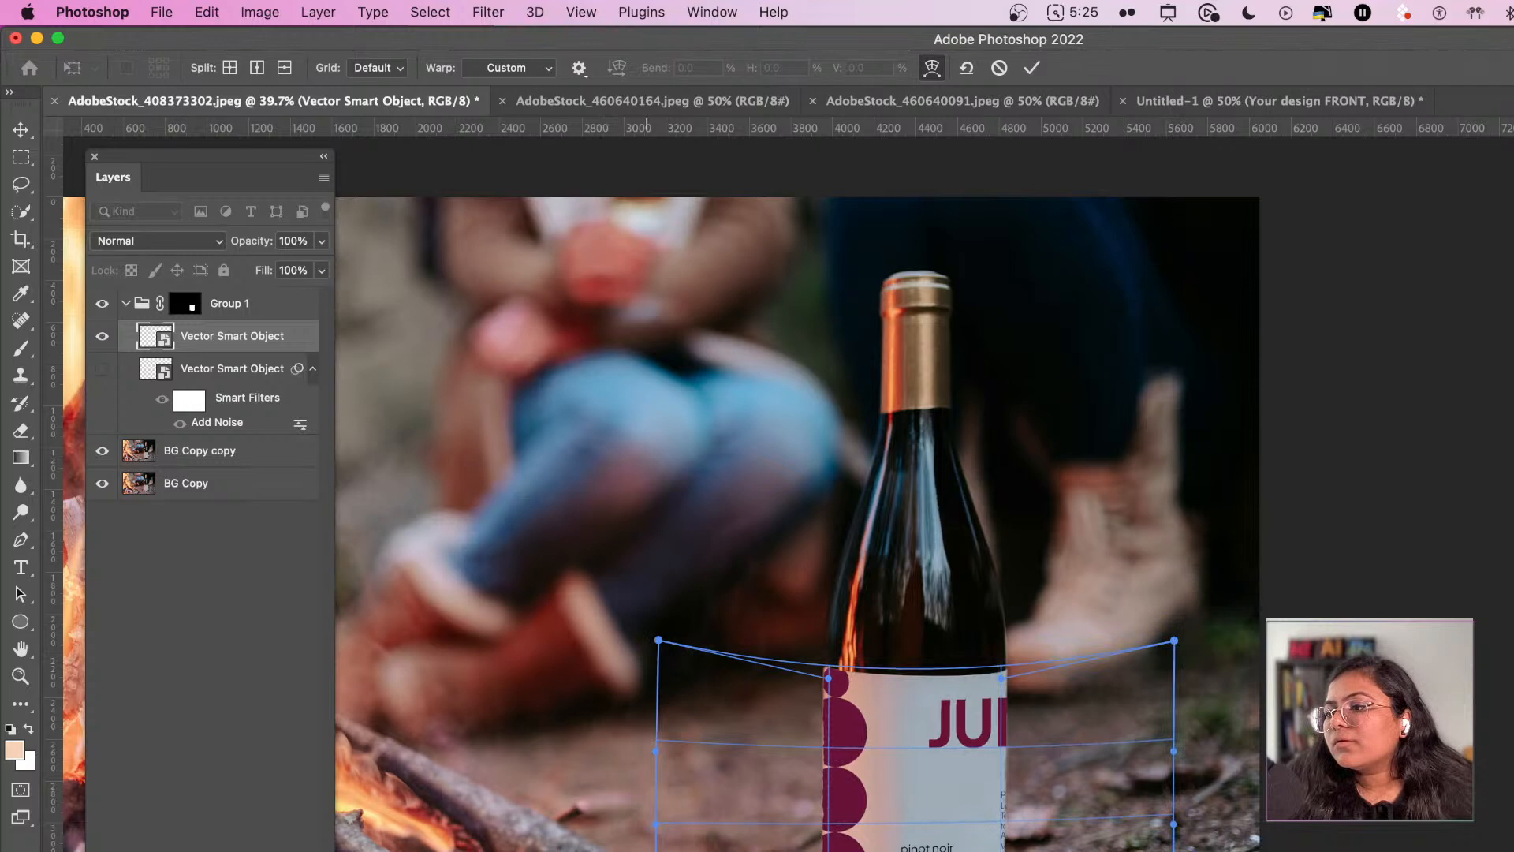
drag(655, 851, 656, 844)
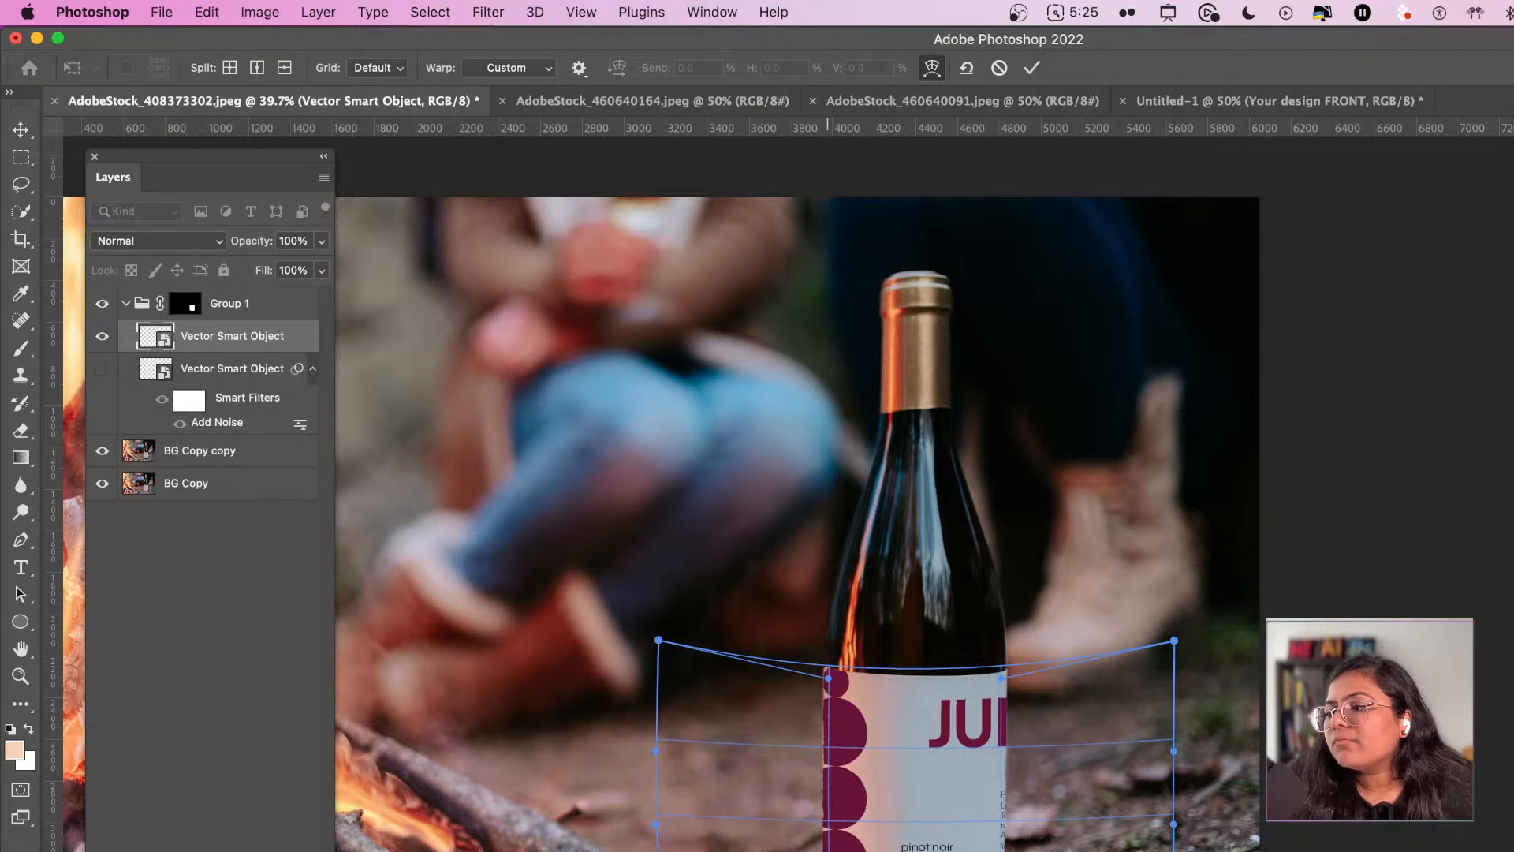
drag(827, 850, 831, 851)
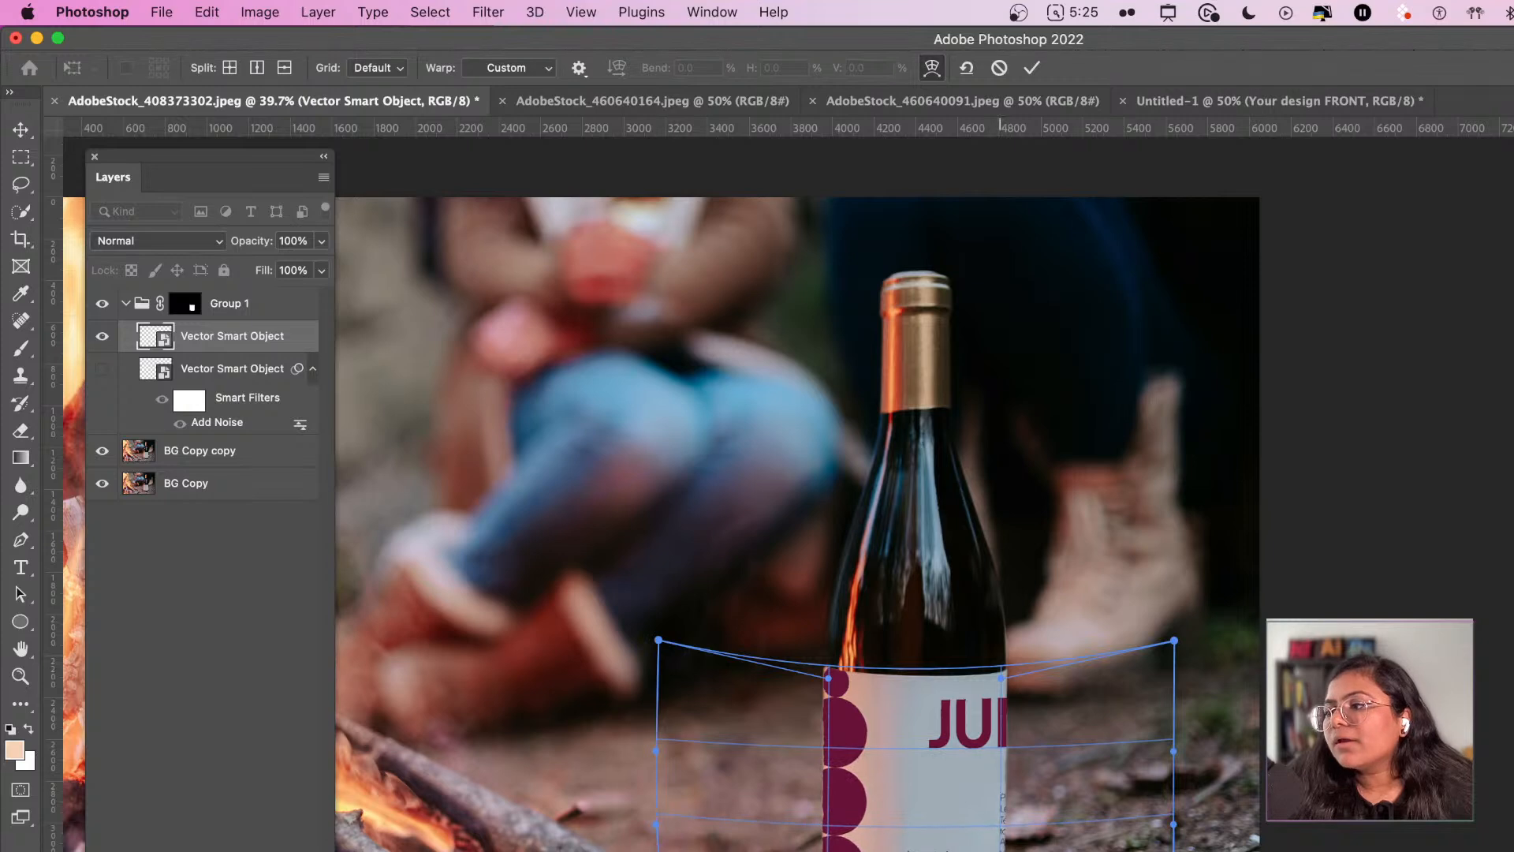
drag(855, 739, 861, 741)
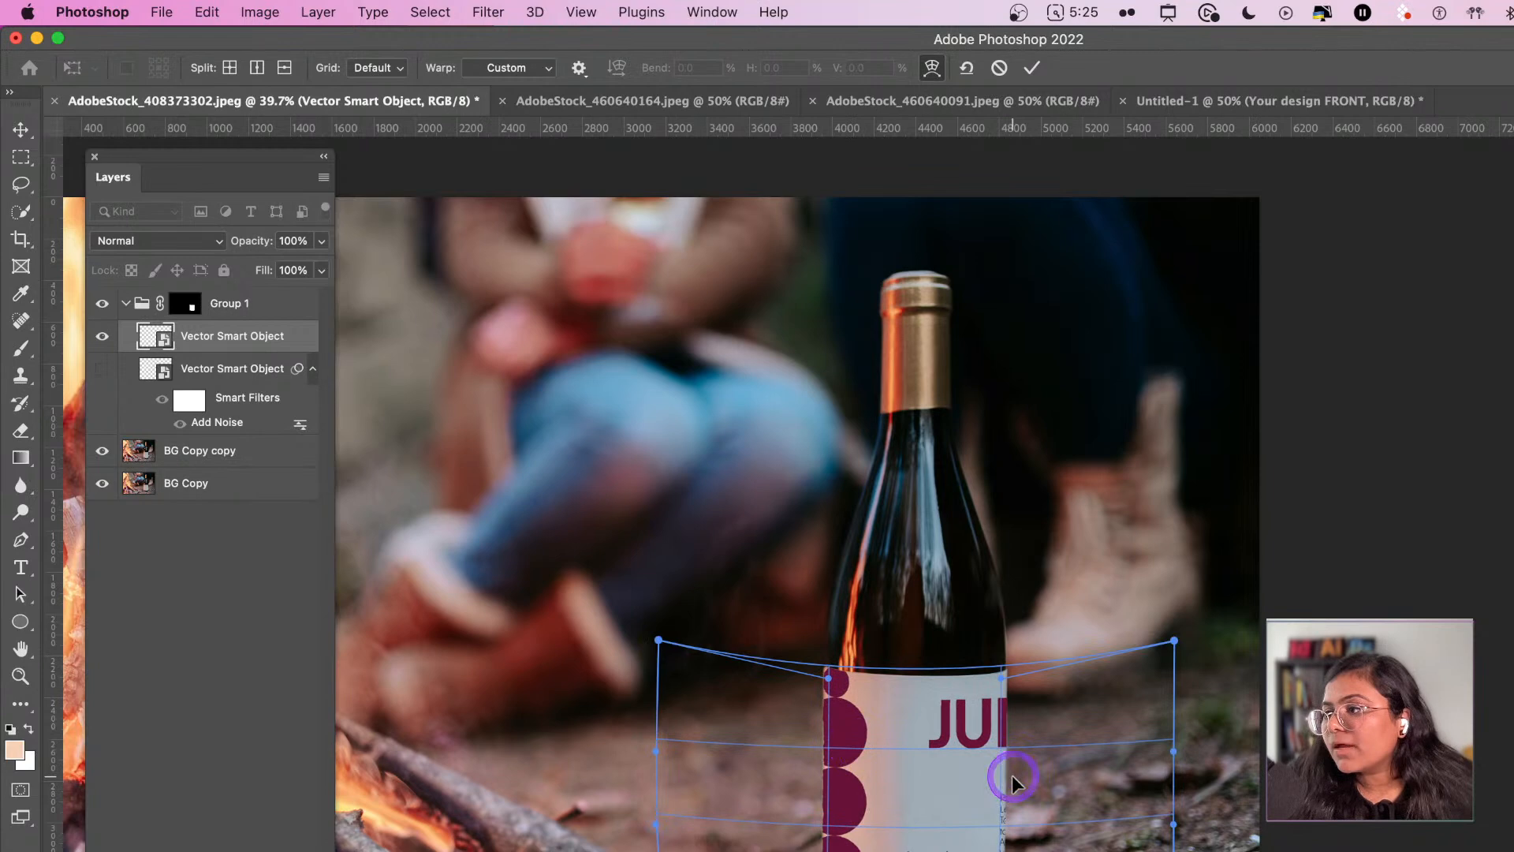
click(1031, 67)
- Scale the warped label artwork down to about 95.73% from its lower edge, keeping it centred on the bottle
key(super+t)
drag(850, 738, 840, 727)
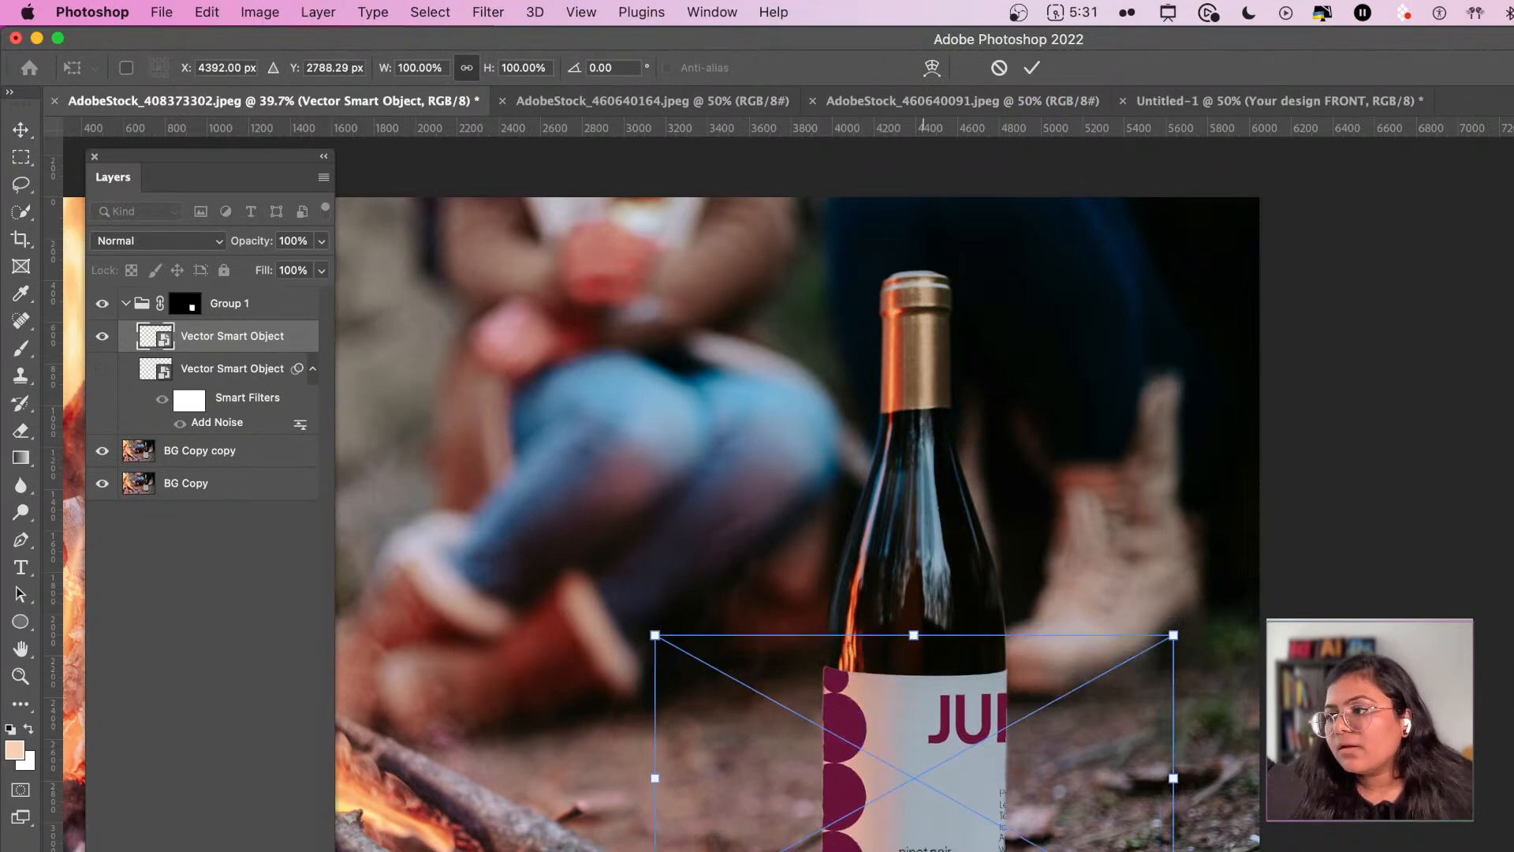
drag(917, 851, 916, 839)
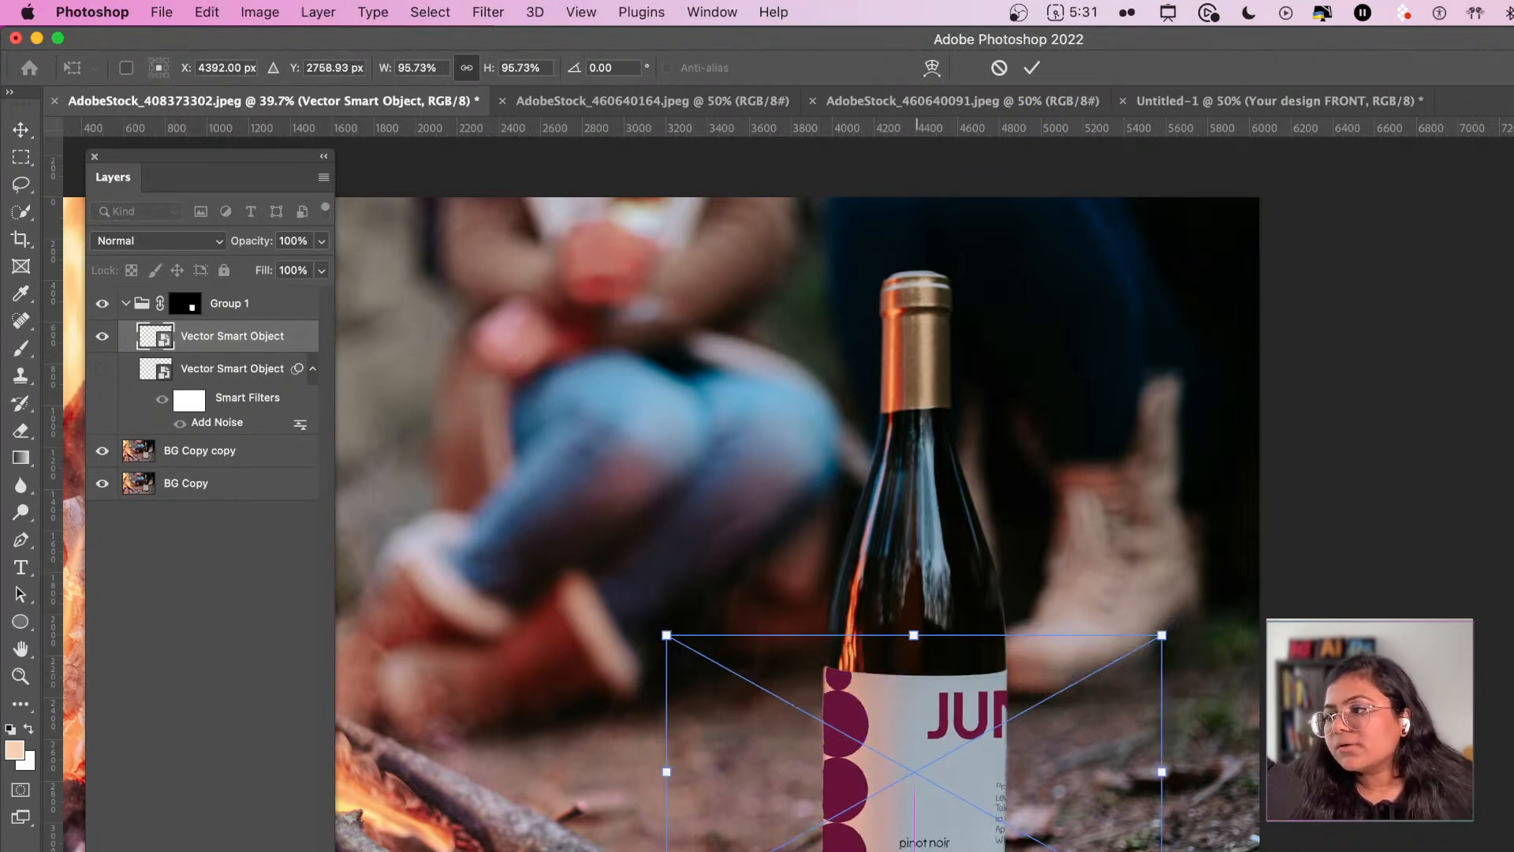
- Warp the resized artwork again, lowering the upper curve handles to match the label's top edge and refining the lower edge, and apply it
right_click(857, 809)
click(890, 851)
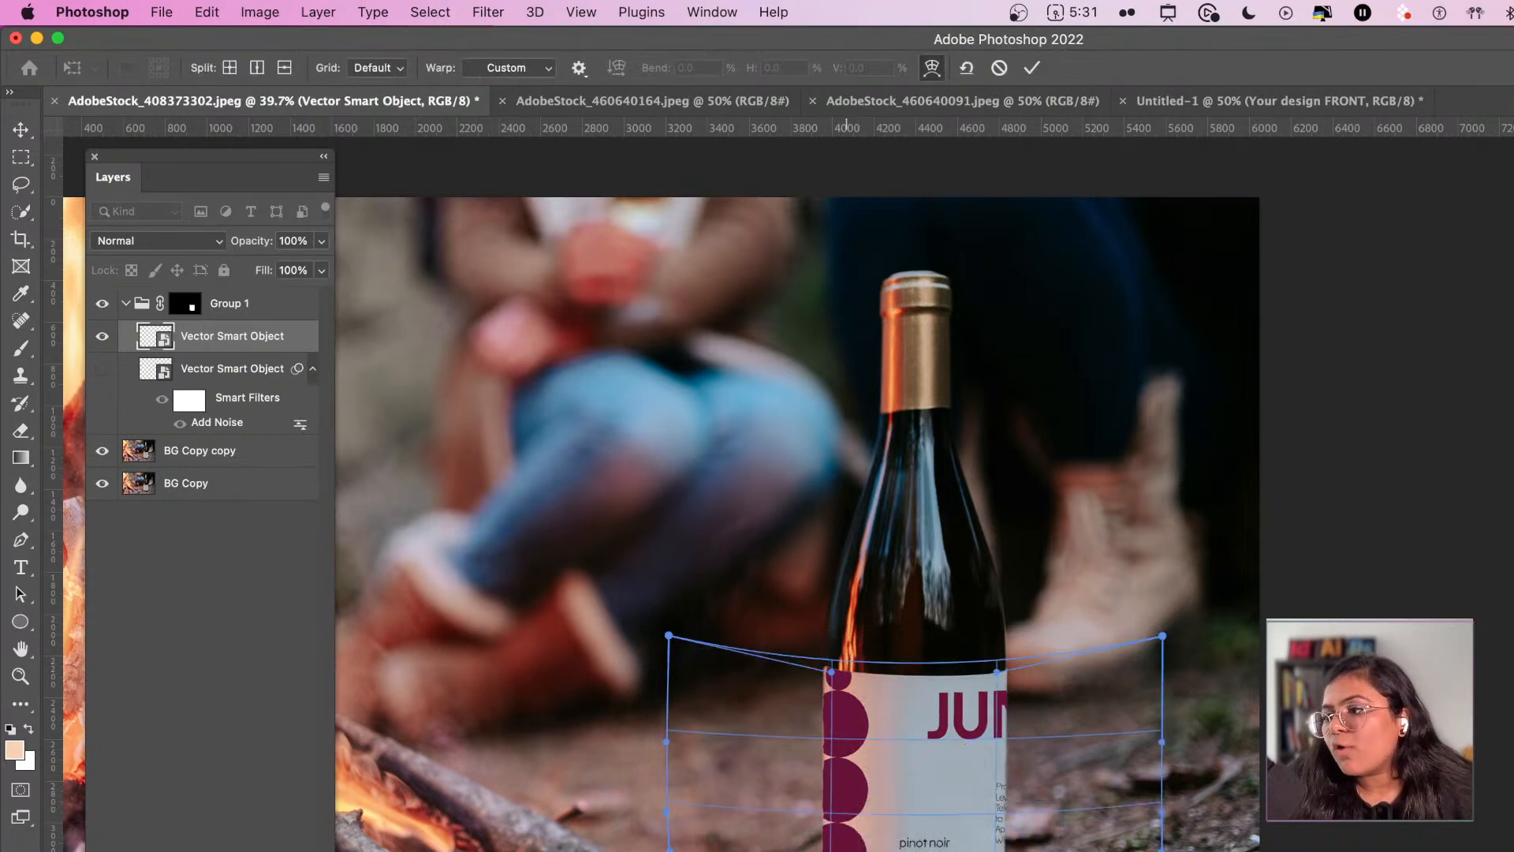
drag(827, 848, 829, 850)
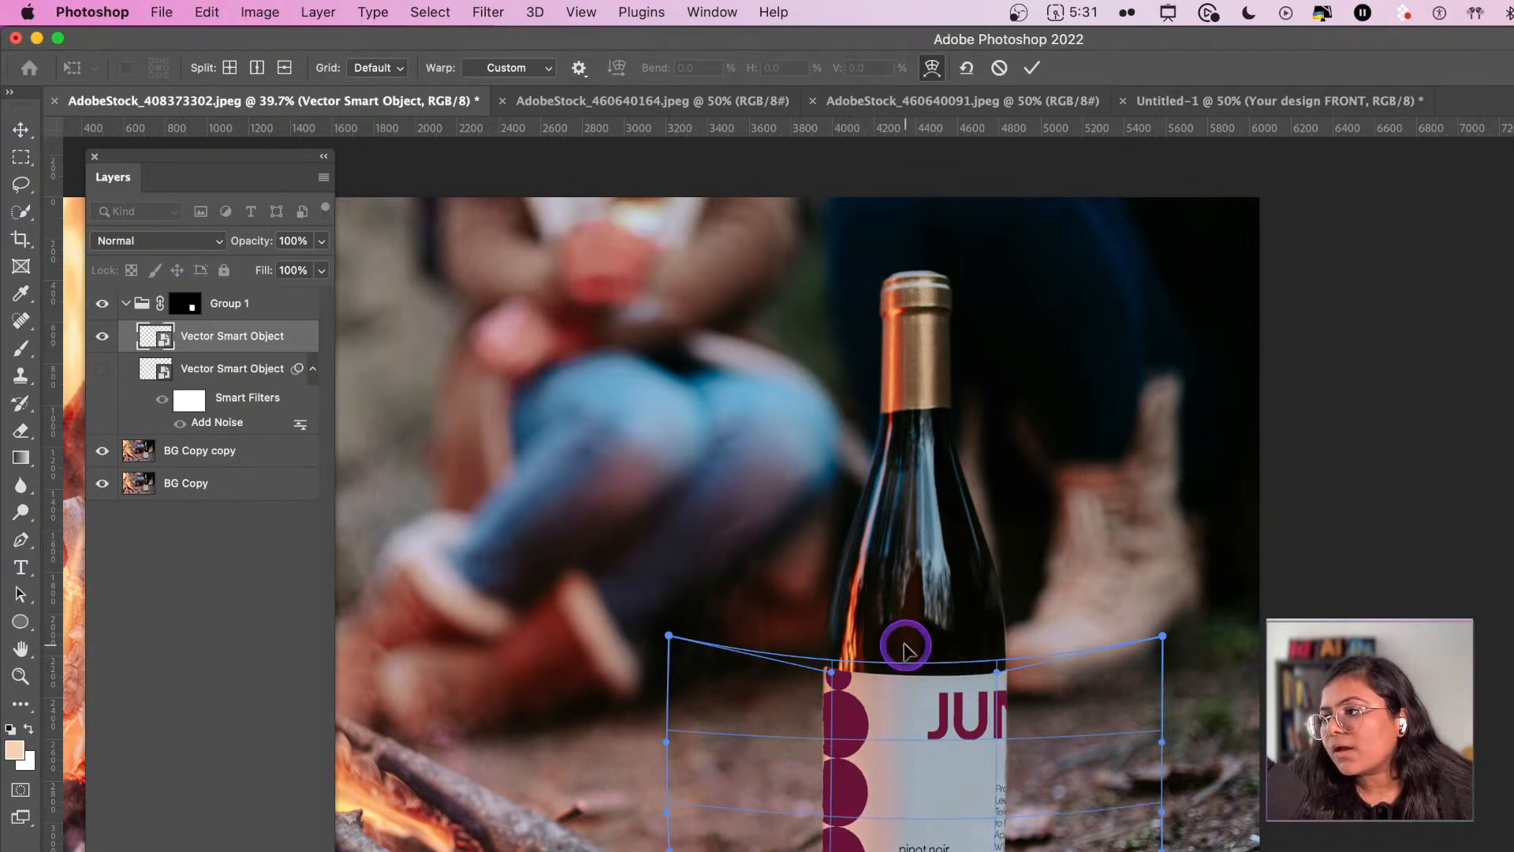
drag(993, 672, 977, 682)
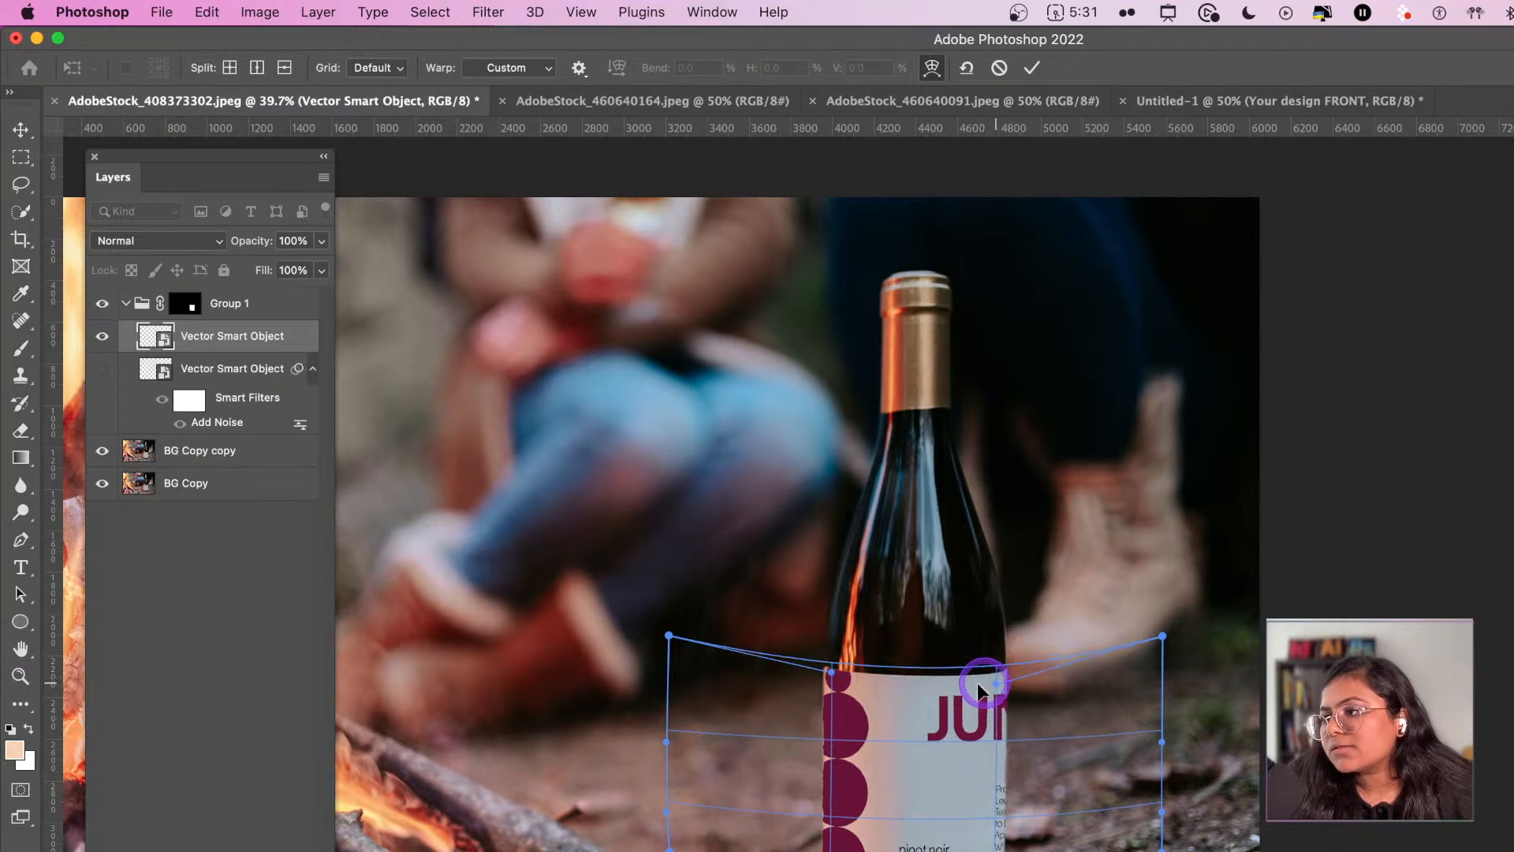
drag(828, 673, 827, 680)
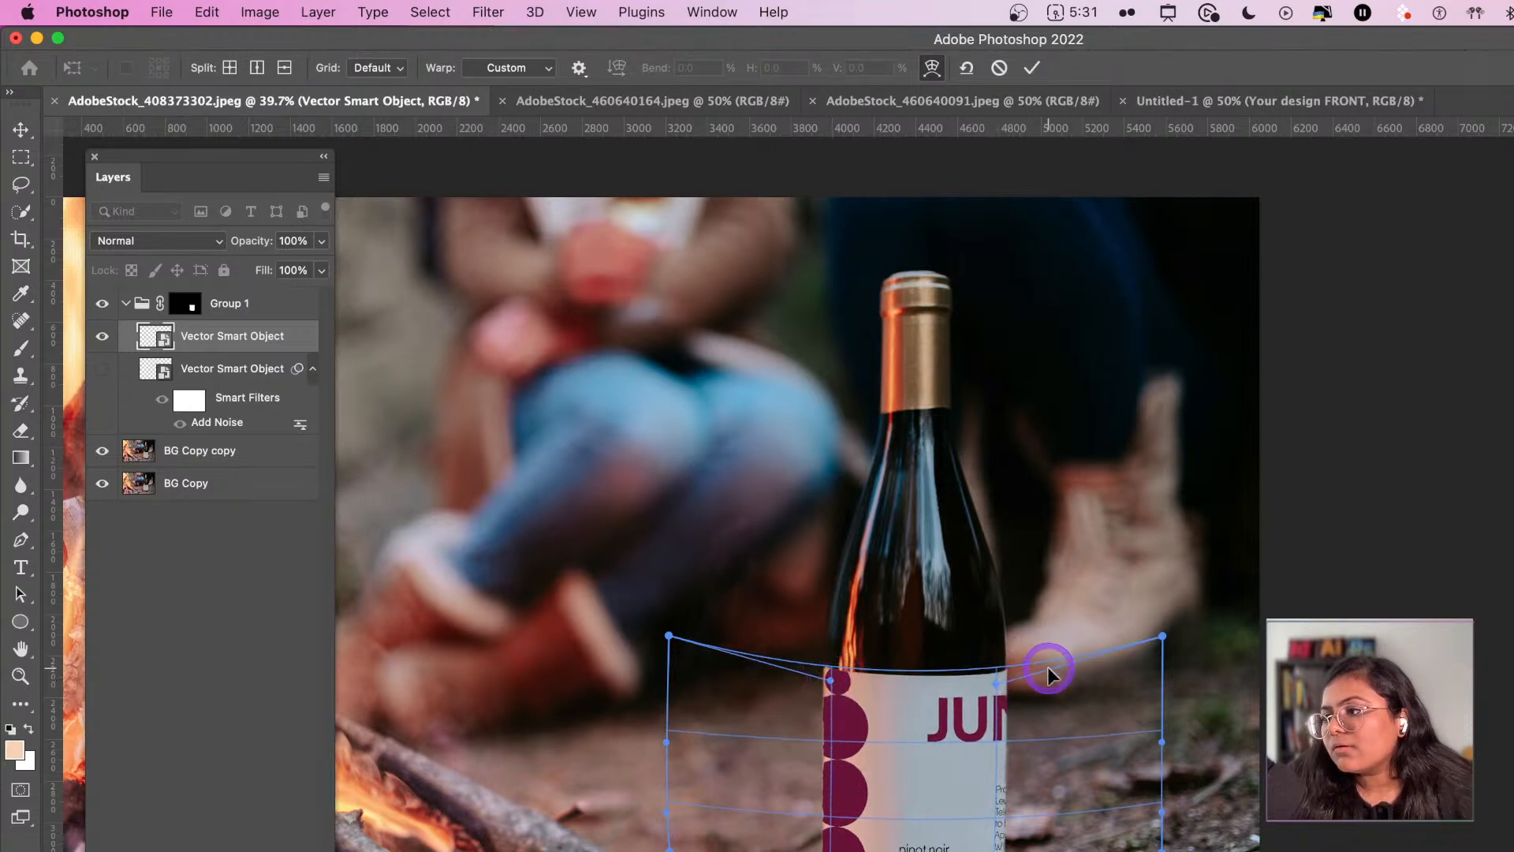
key(Return)
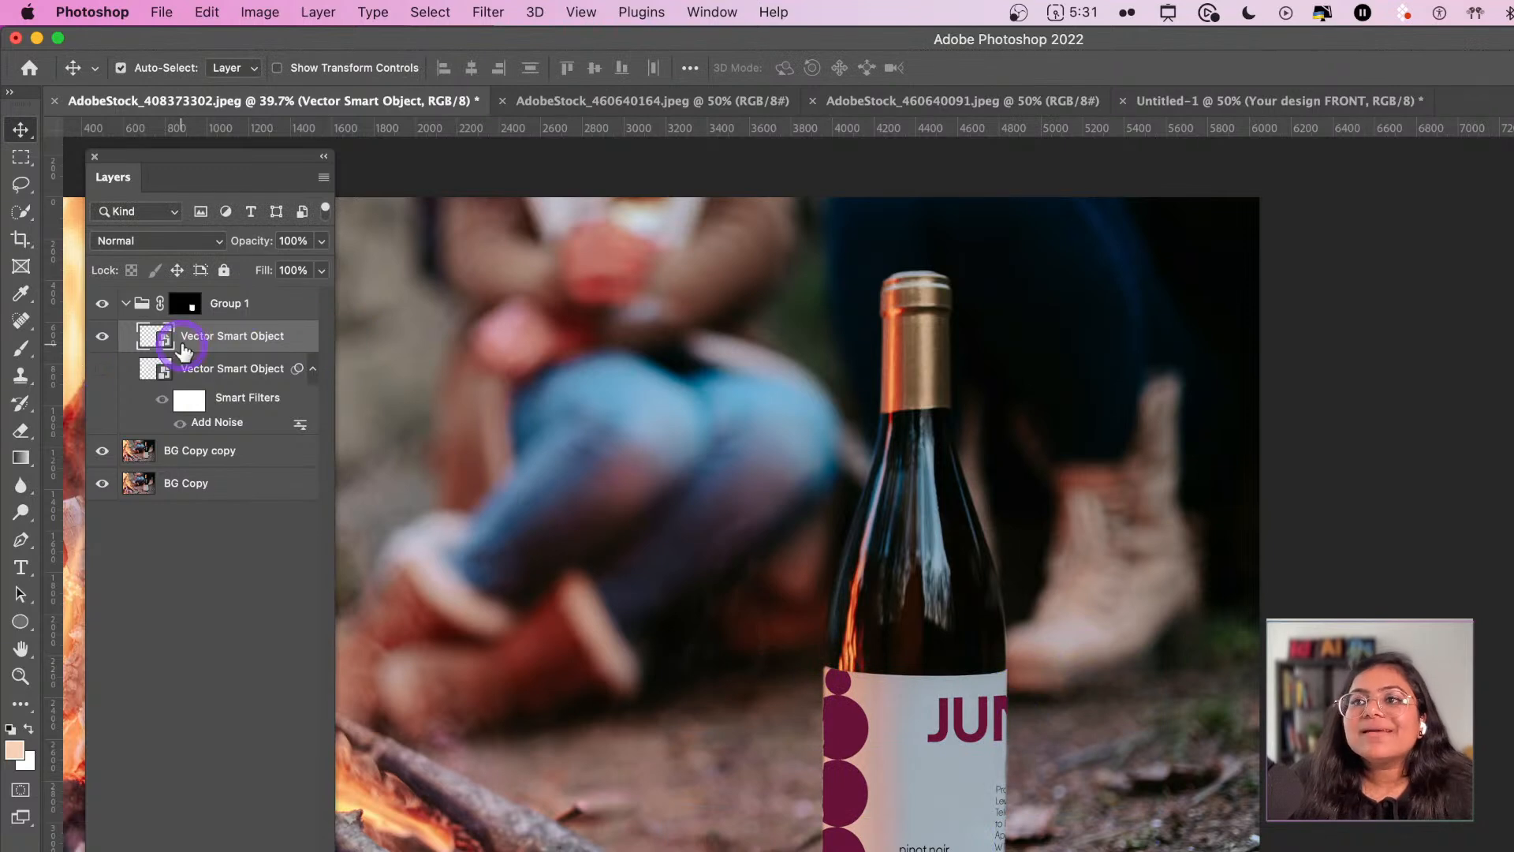
- Set the upper Vector Smart Object to the Multiply blend mode and move the Add Noise smart filter onto it
click(190, 250)
click(156, 309)
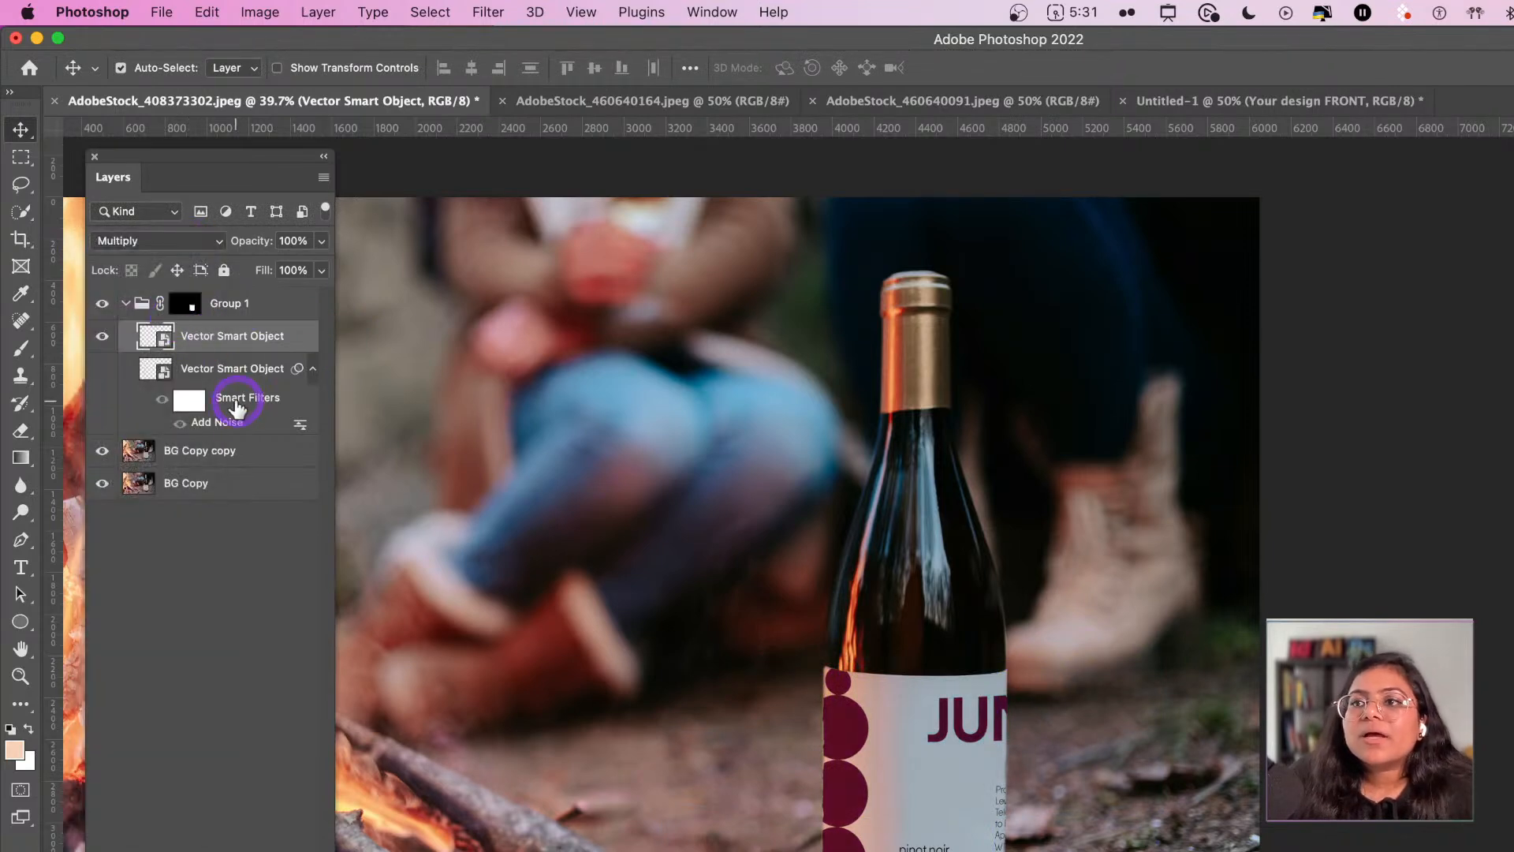
drag(211, 346, 220, 361)
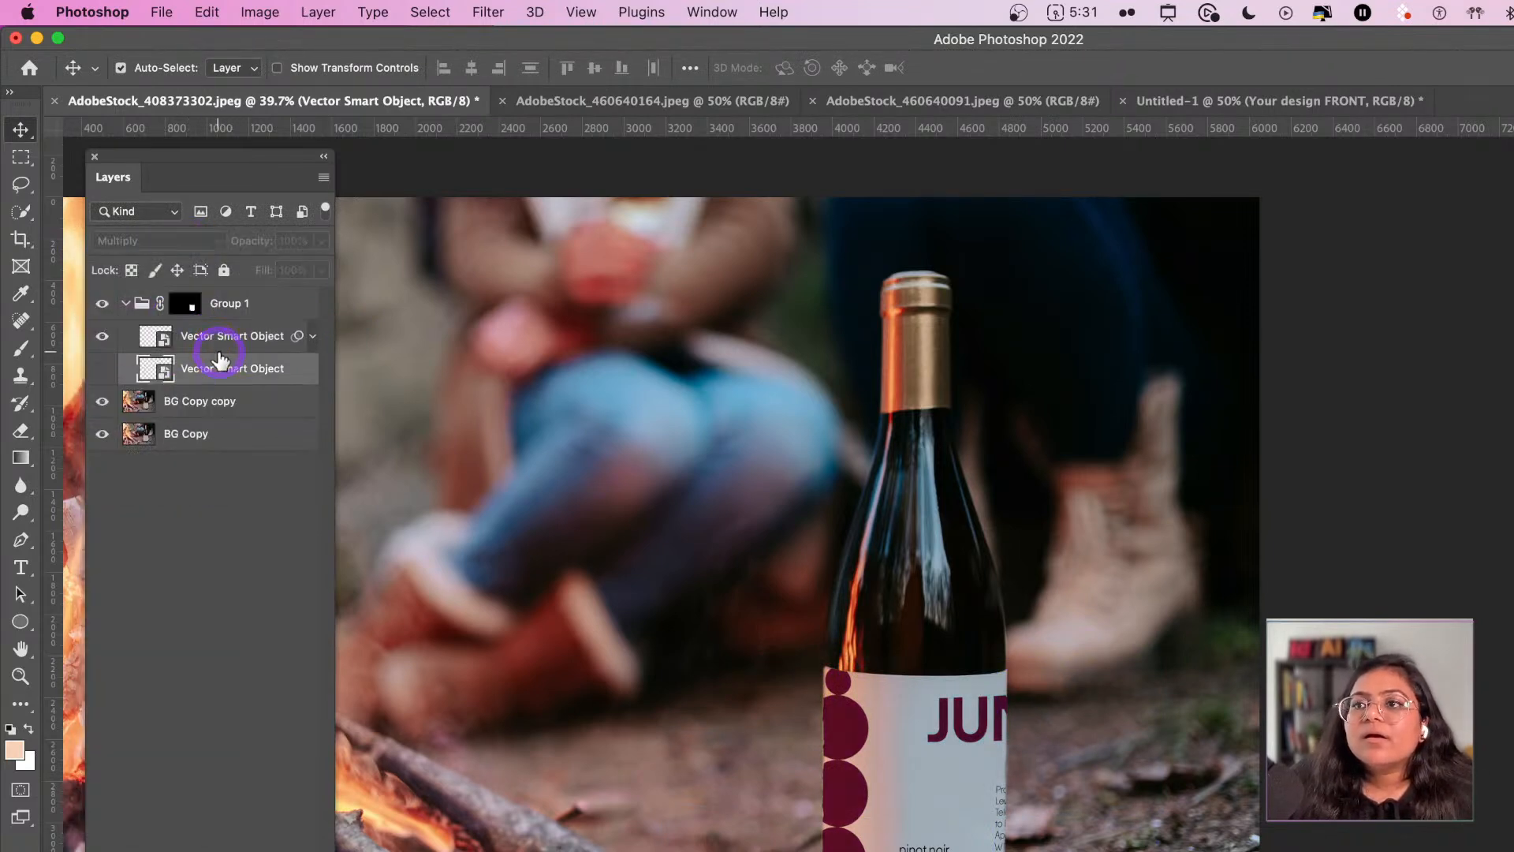
key(super+z)
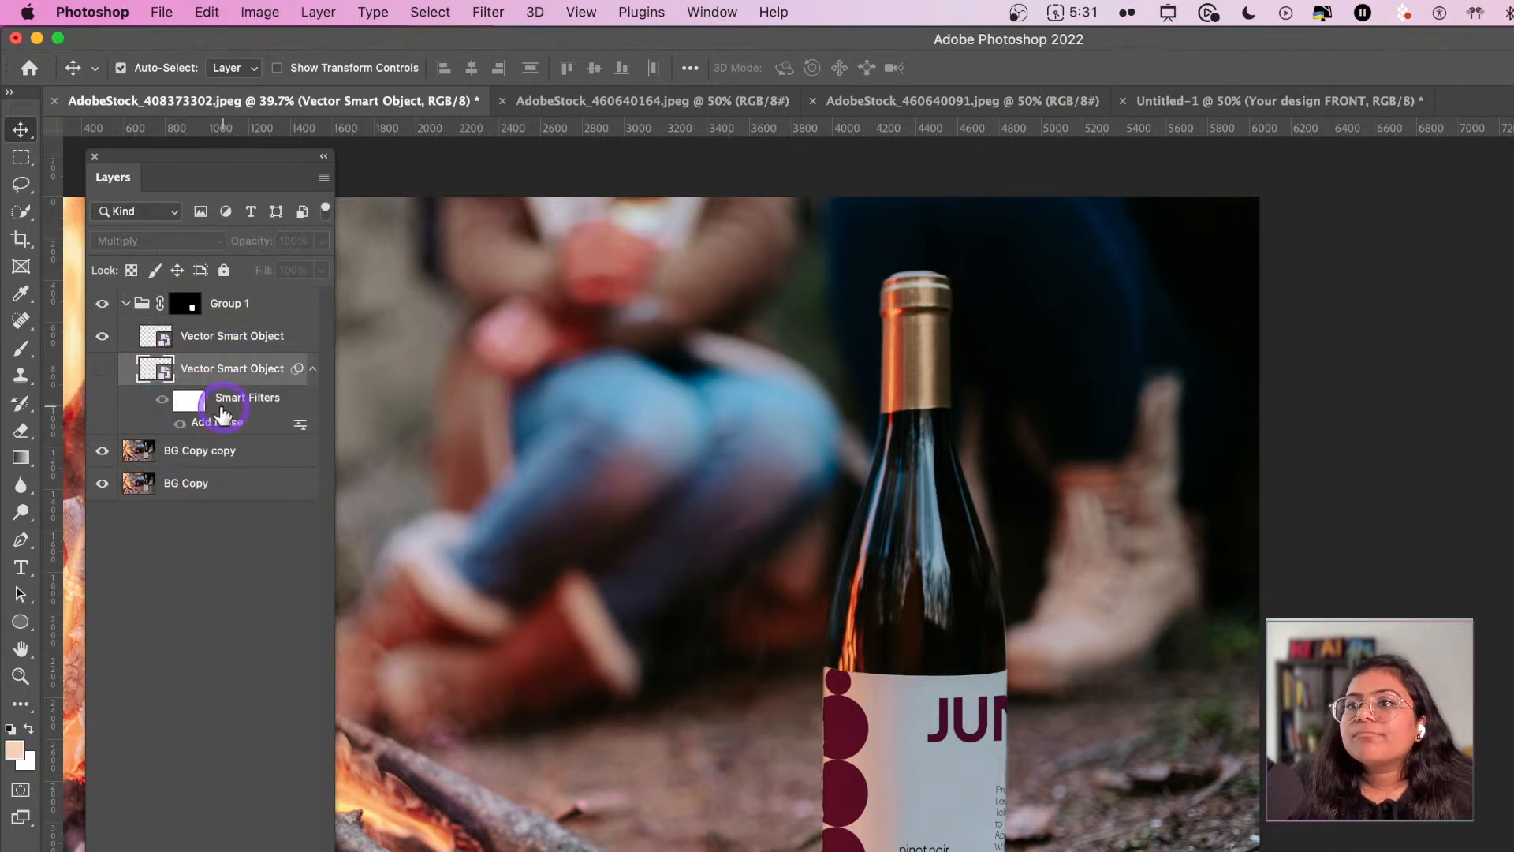
drag(197, 347, 201, 352)
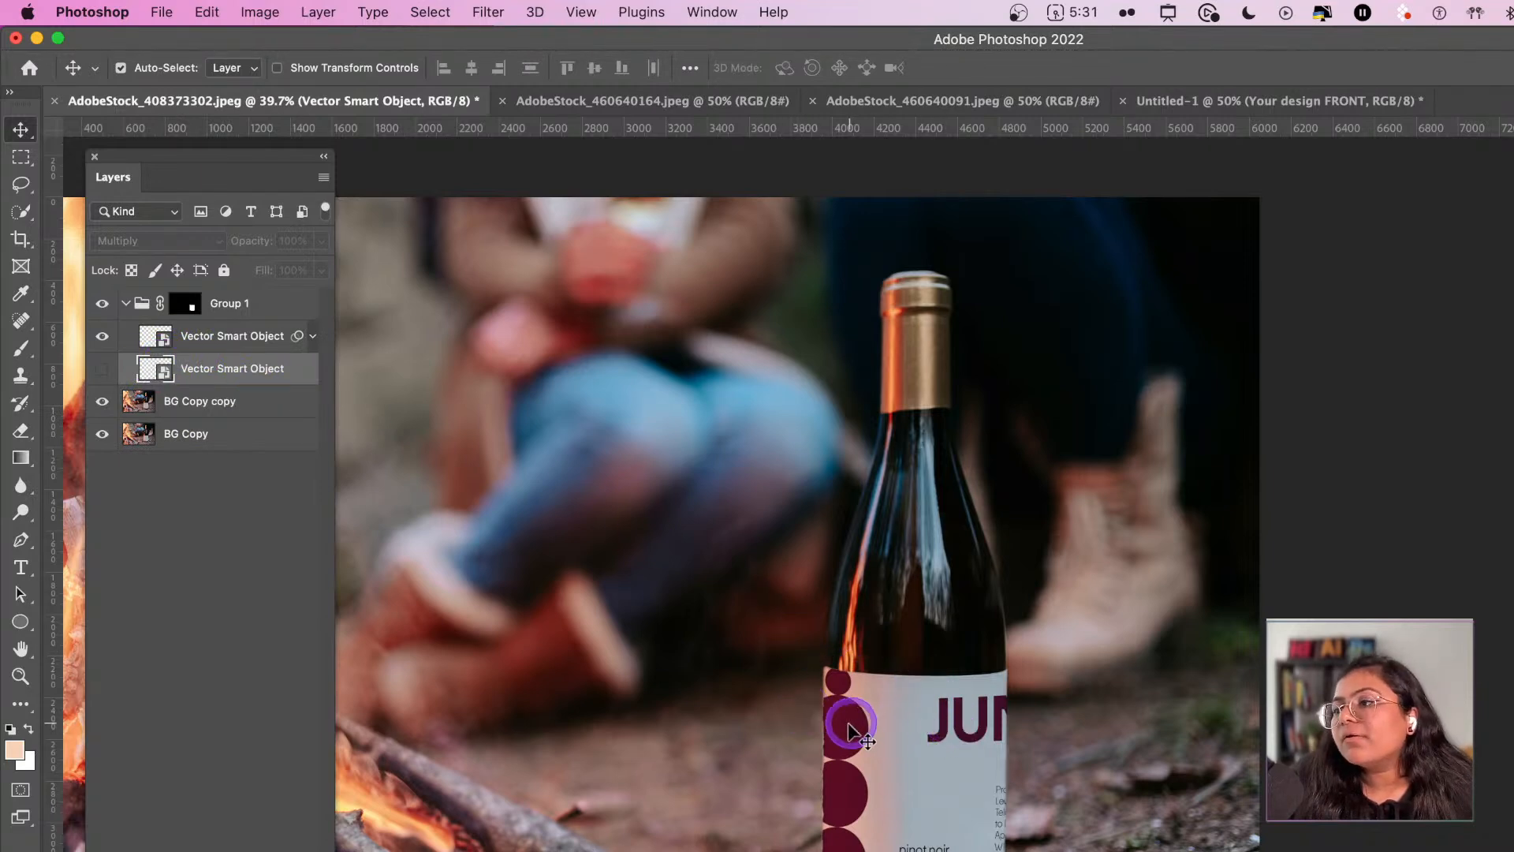
- Reposition the label artwork sideways so the circle column sits just inside the bottle label's edge
drag(842, 716, 834, 726)
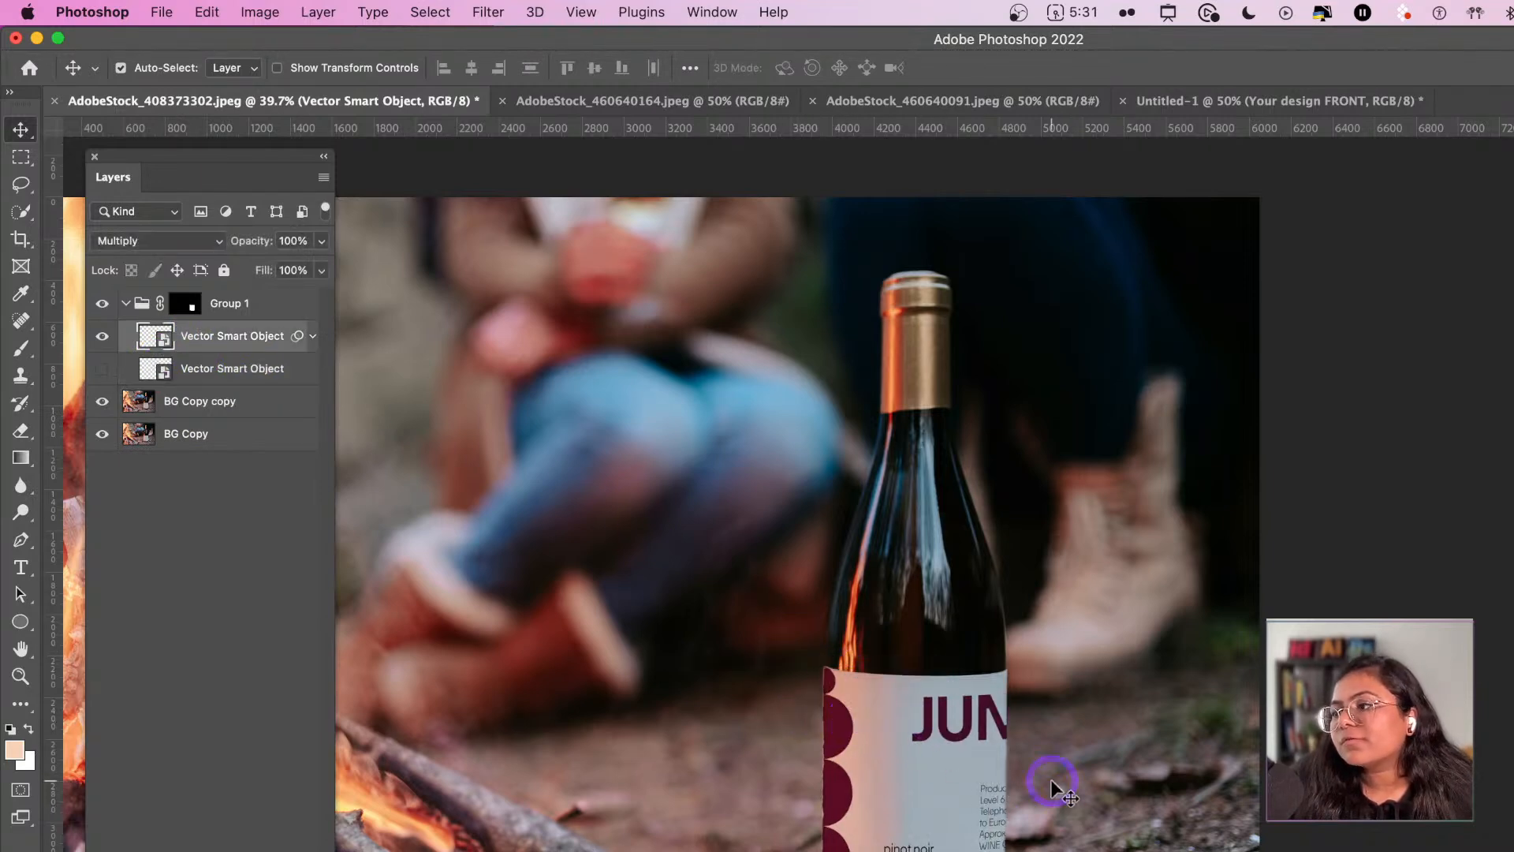
scroll(1038, 750, down, 2)
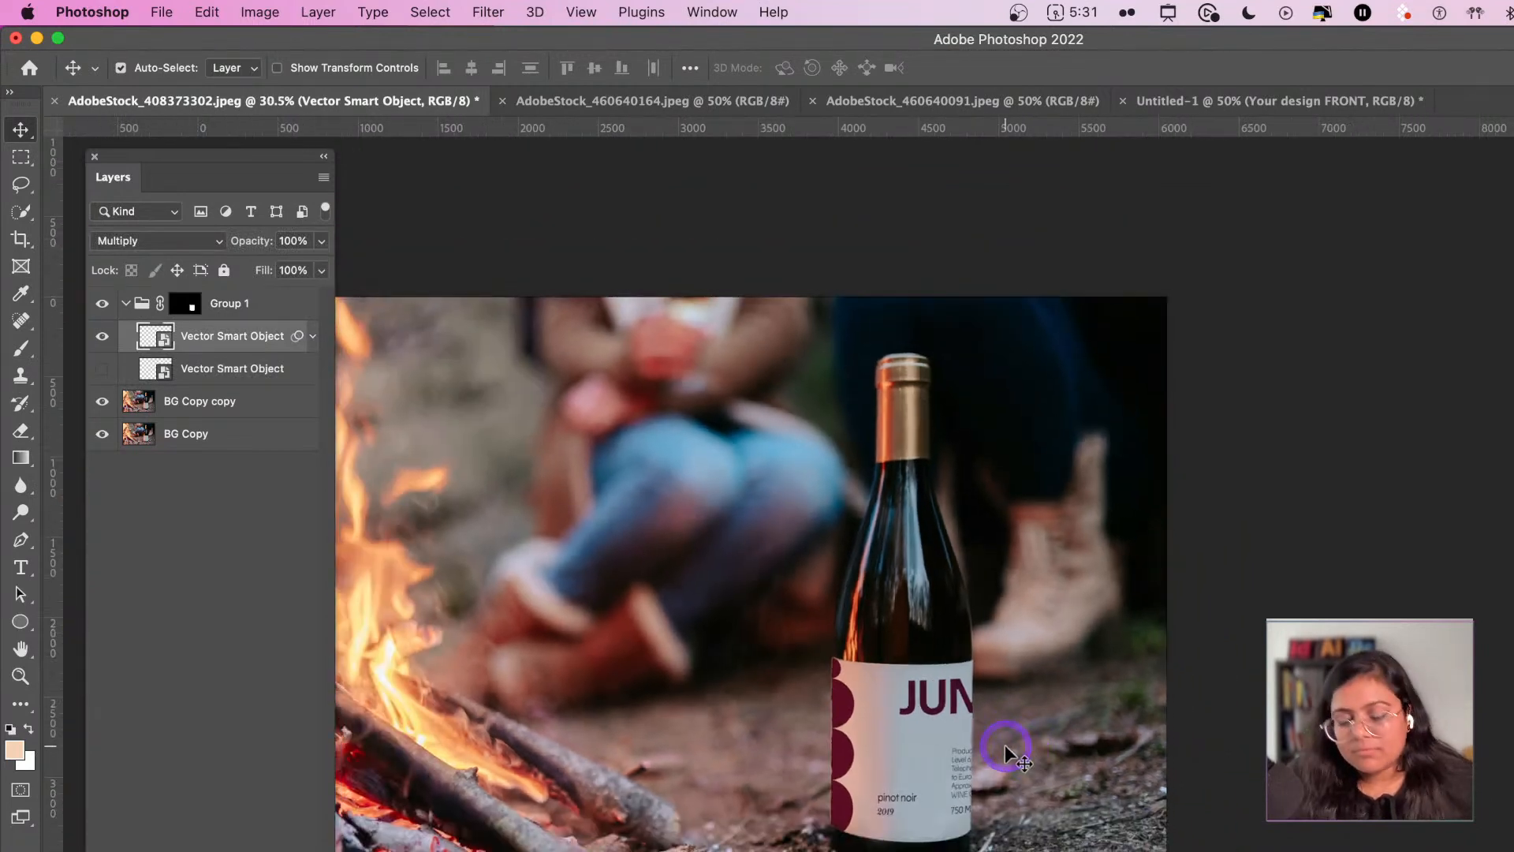
click(1124, 703)
drag(958, 703, 958, 694)
key(super+z)
drag(857, 705, 861, 706)
click(1142, 675)
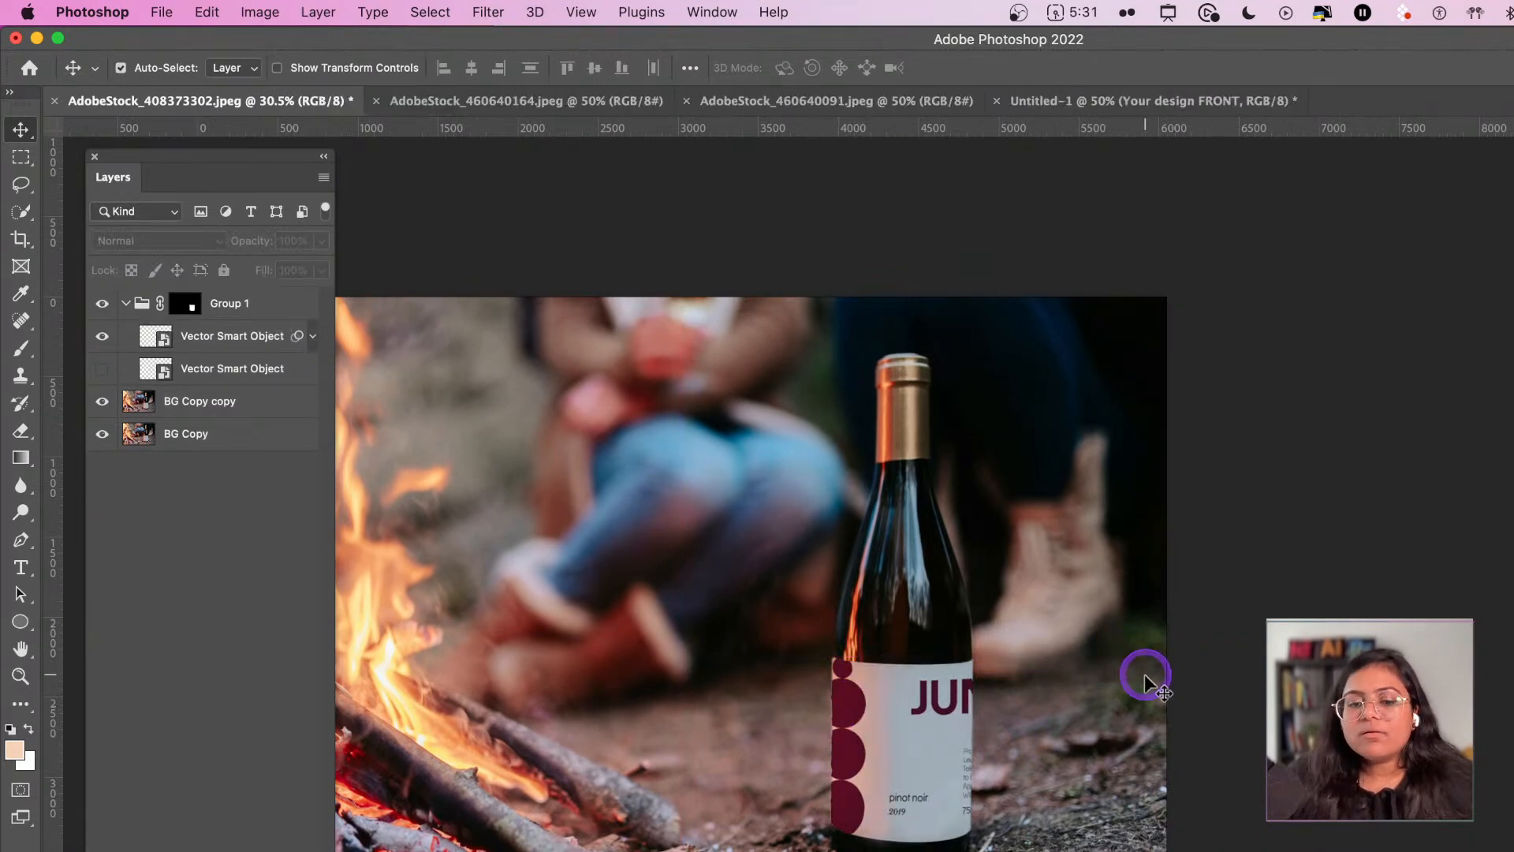
- Apply the basic Blur filter to the Vector Smart Object holding the label artwork
scroll(1143, 675, down, 2)
scroll(1142, 675, left, 5)
scroll(1142, 675, up, 1)
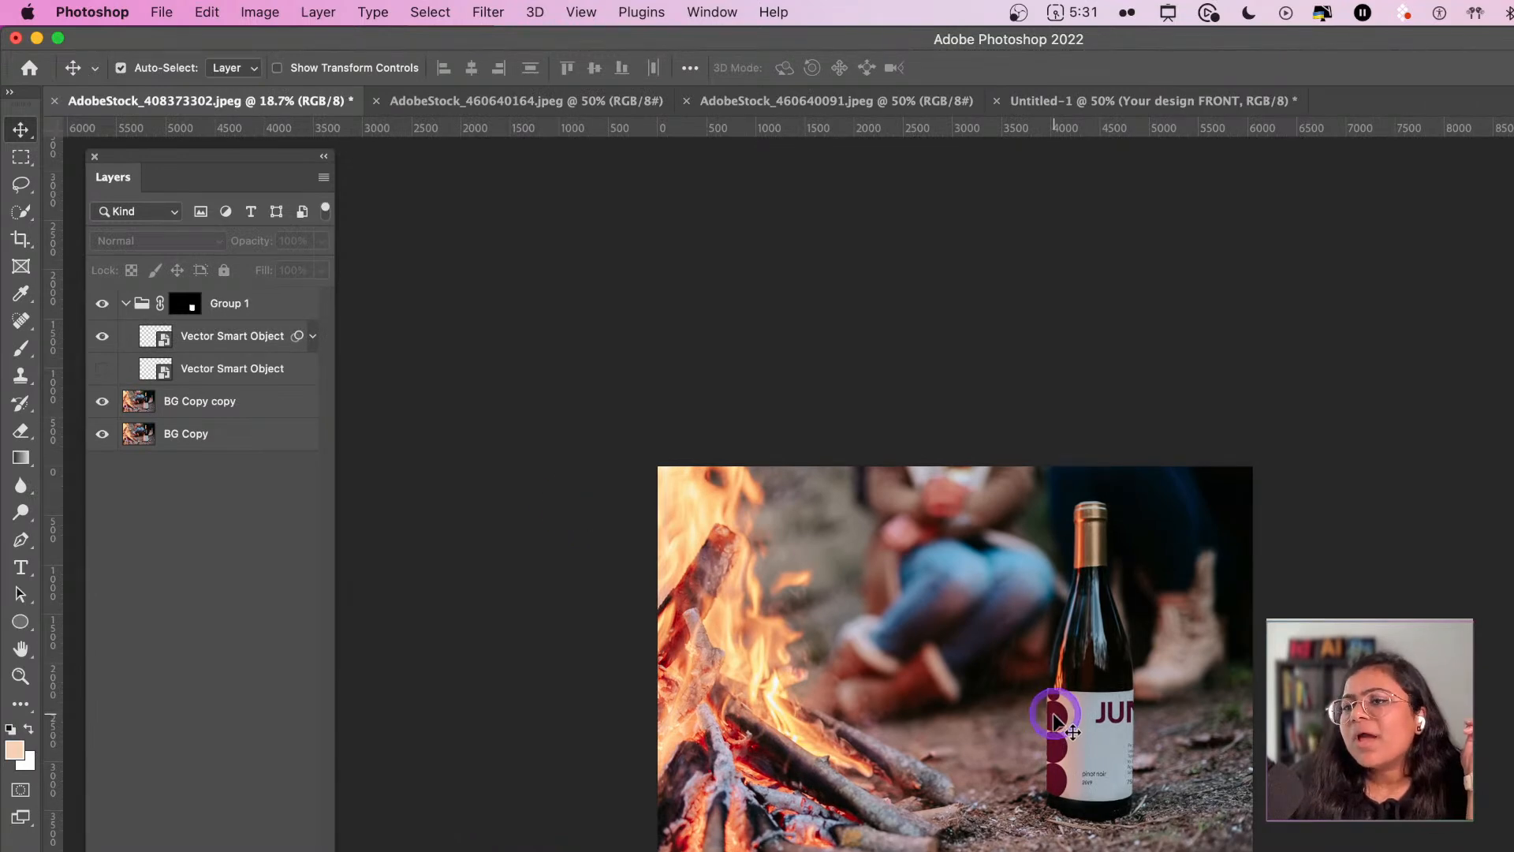
click(1055, 739)
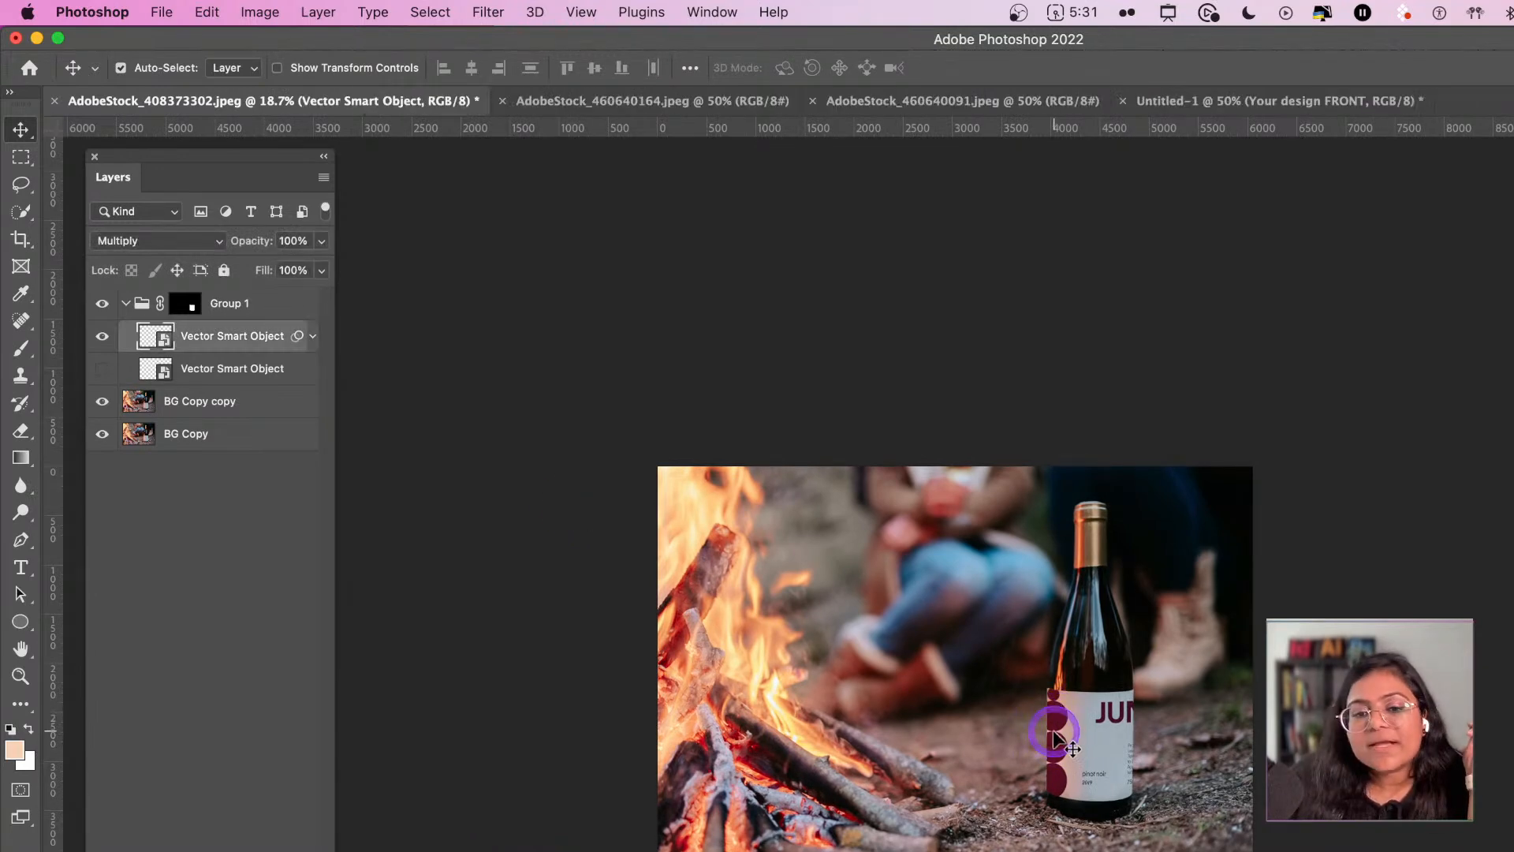
scroll(1174, 731, up, 8)
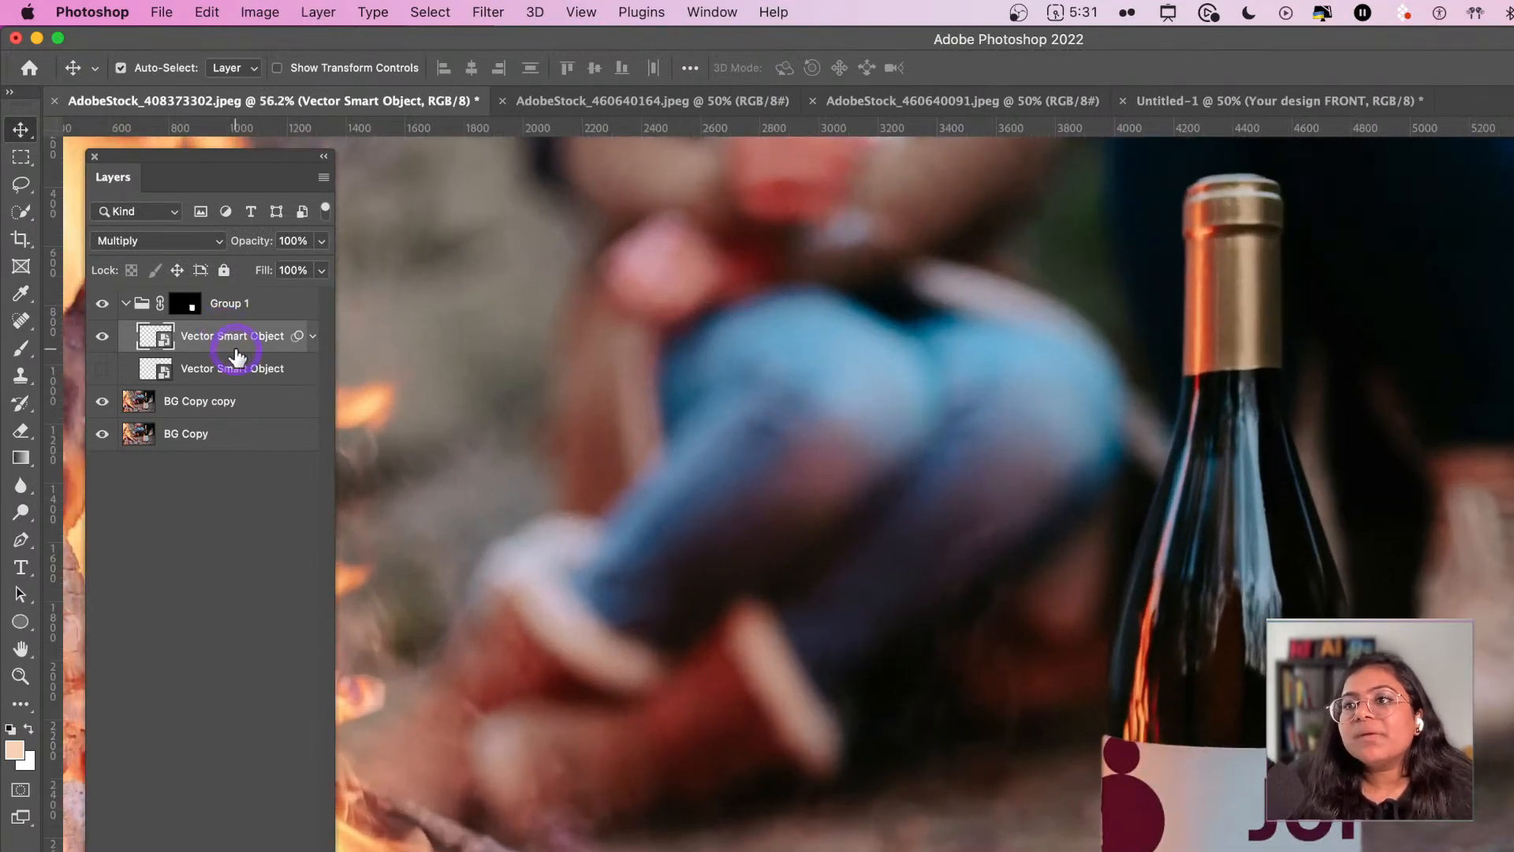
click(483, 12)
mouse_move(655, 282)
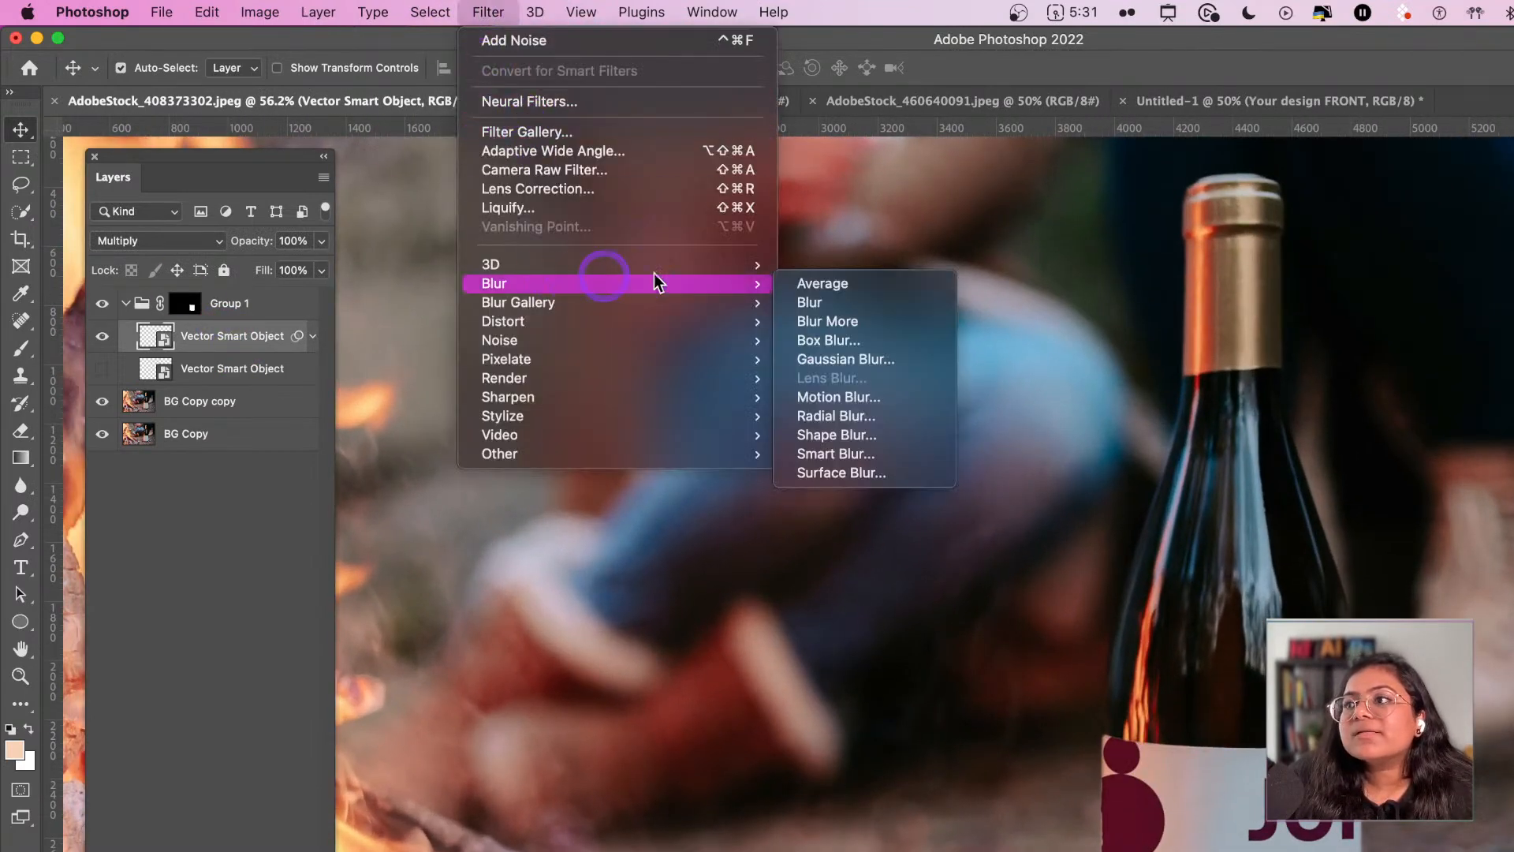
click(829, 302)
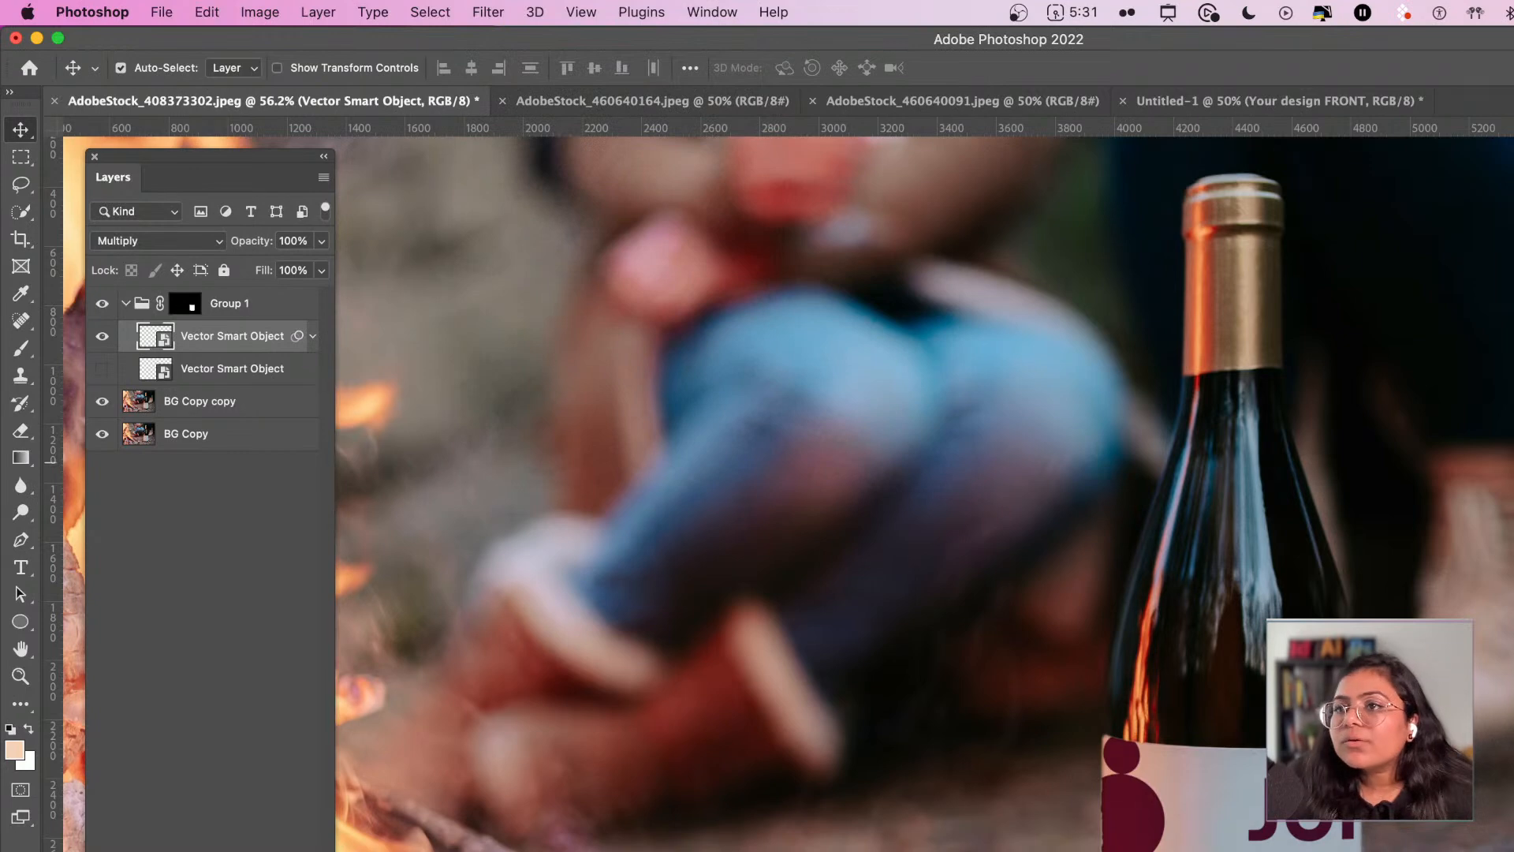
- Expand the label's smart filters and inspect the Blur filter's blending options and mode list
click(313, 338)
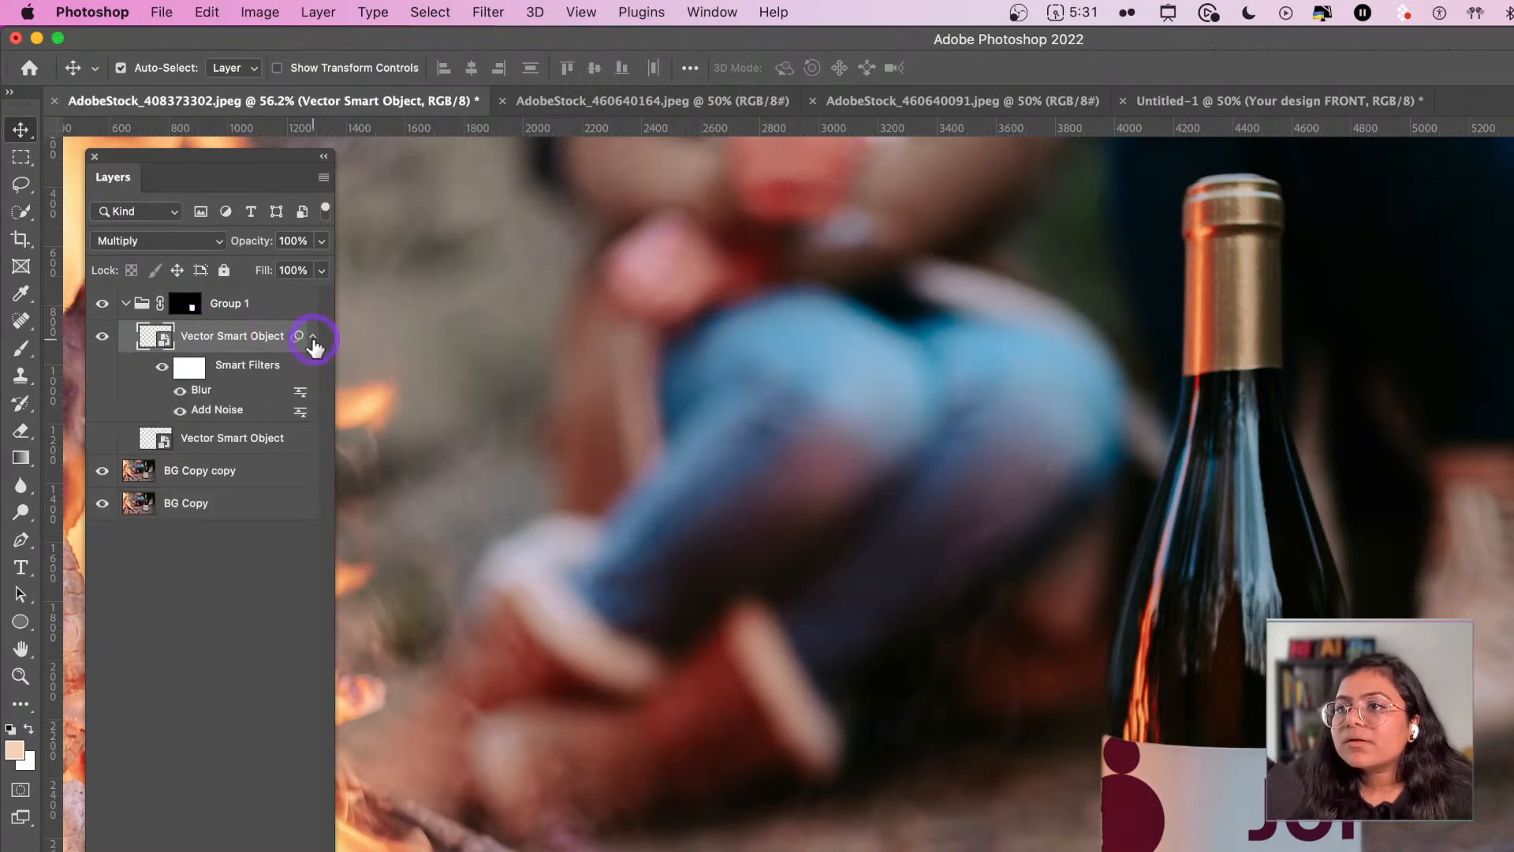
double_click(301, 392)
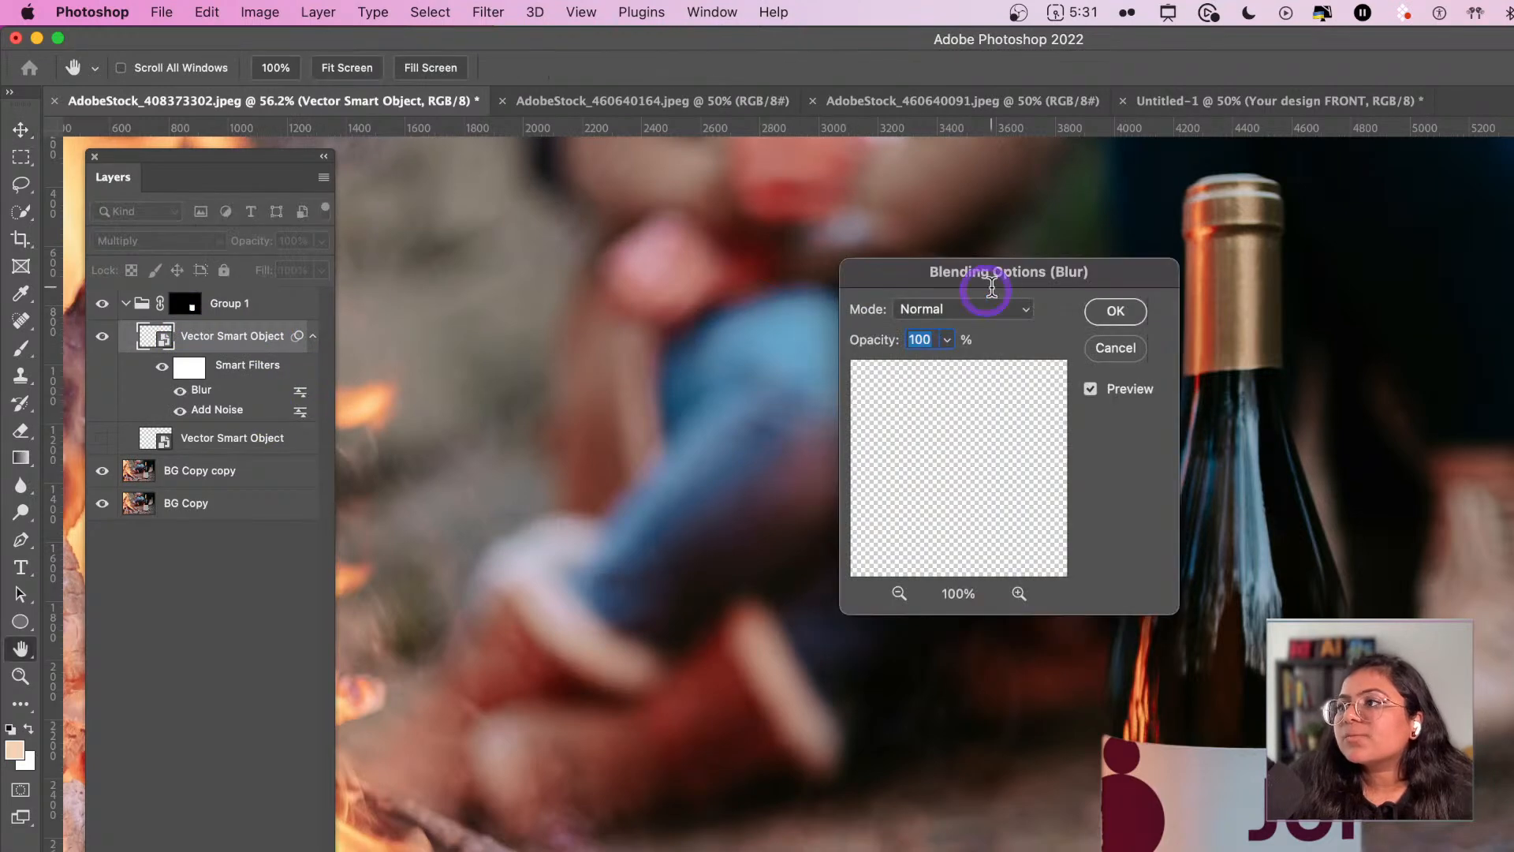
drag(980, 291, 717, 323)
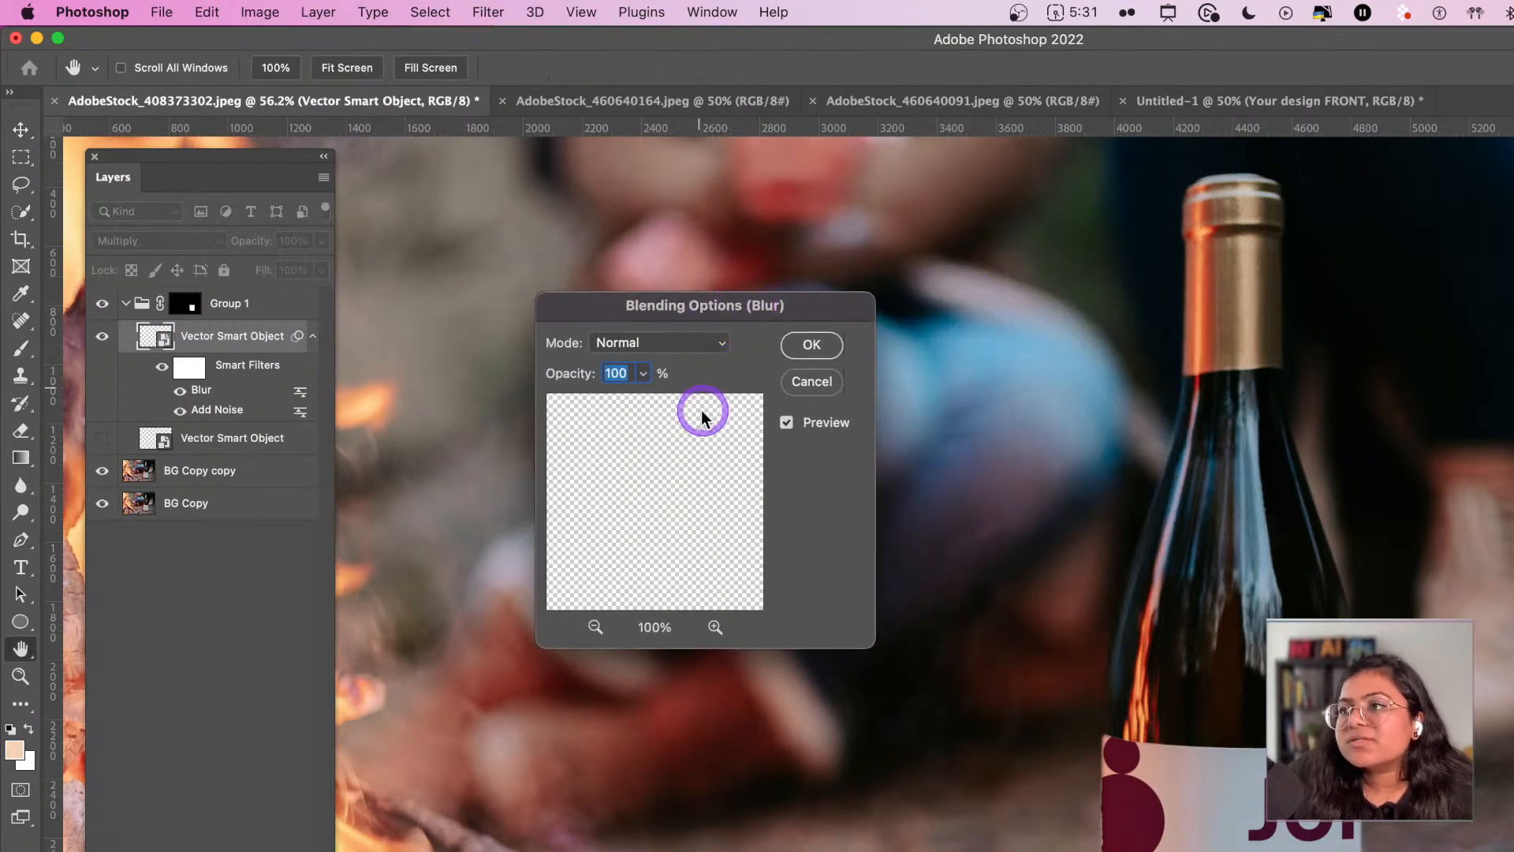
click(662, 347)
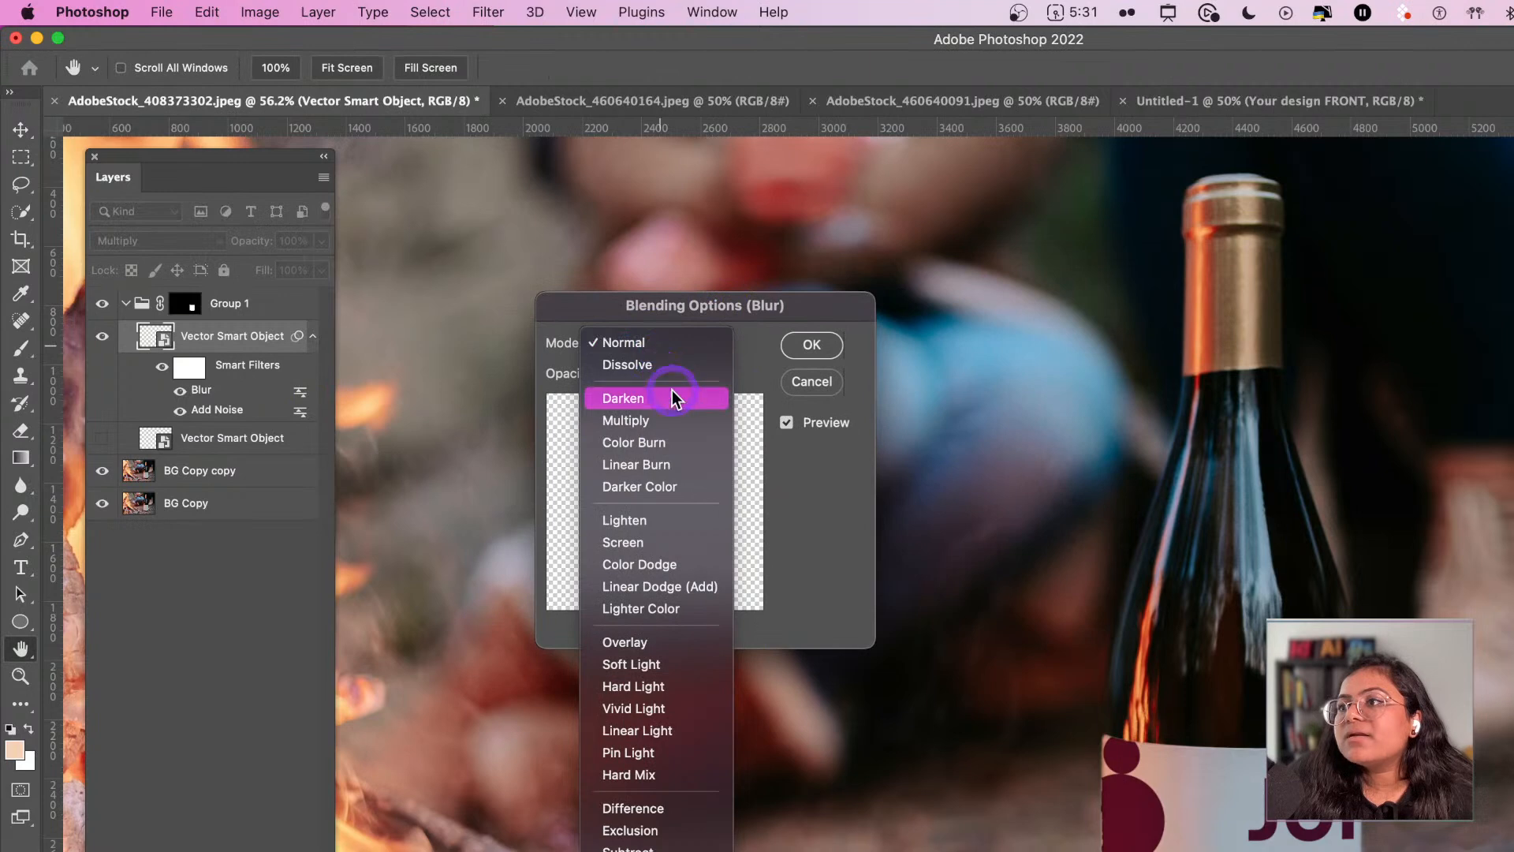
click(757, 319)
click(797, 345)
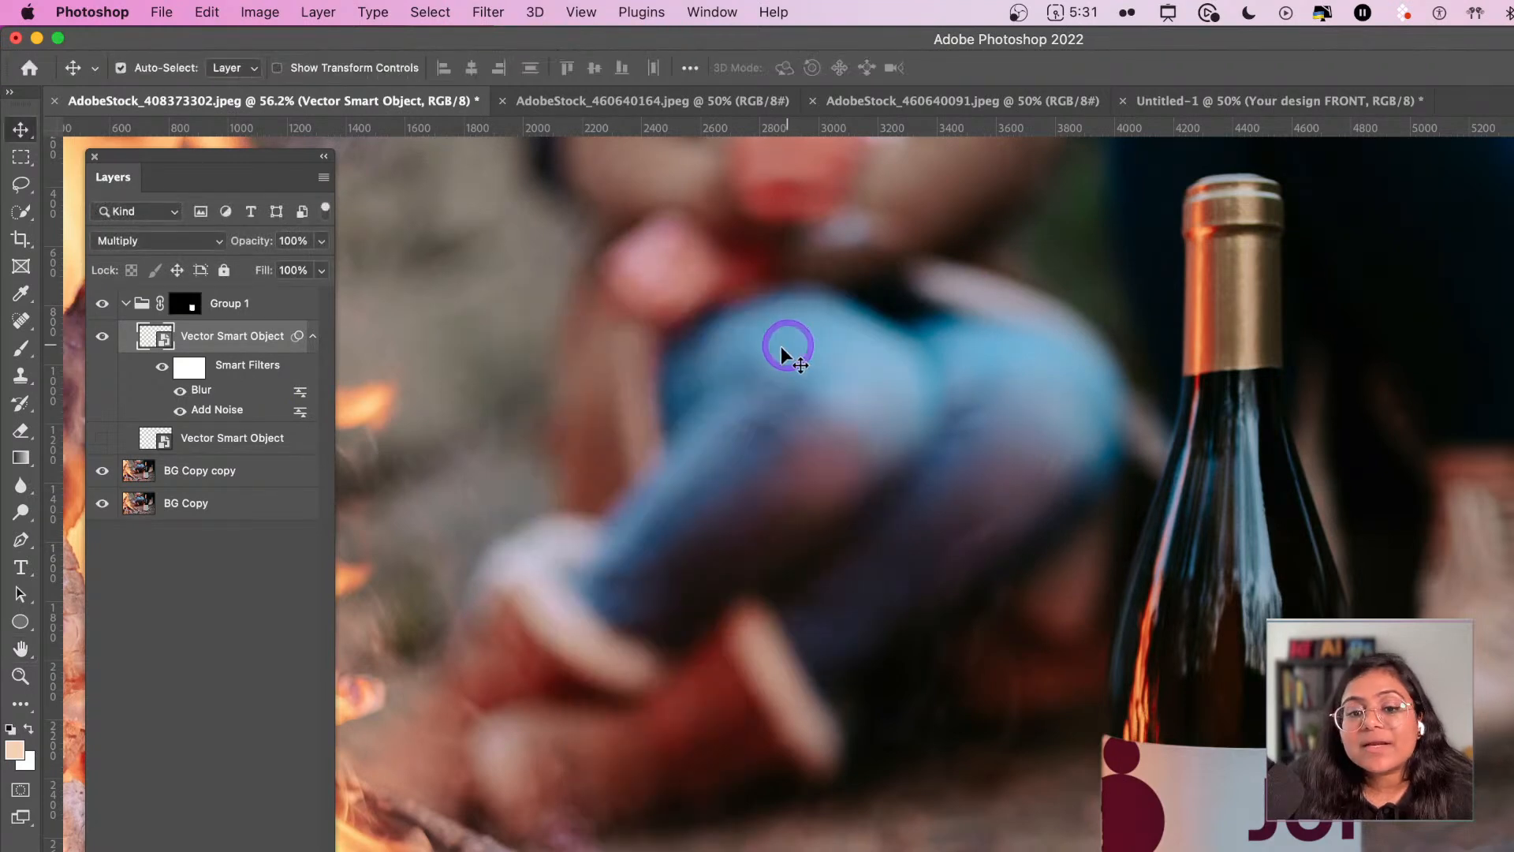
- Shift the label artwork about 60 px to the left on the bottle and deselect it
scroll(1013, 719, down, 2)
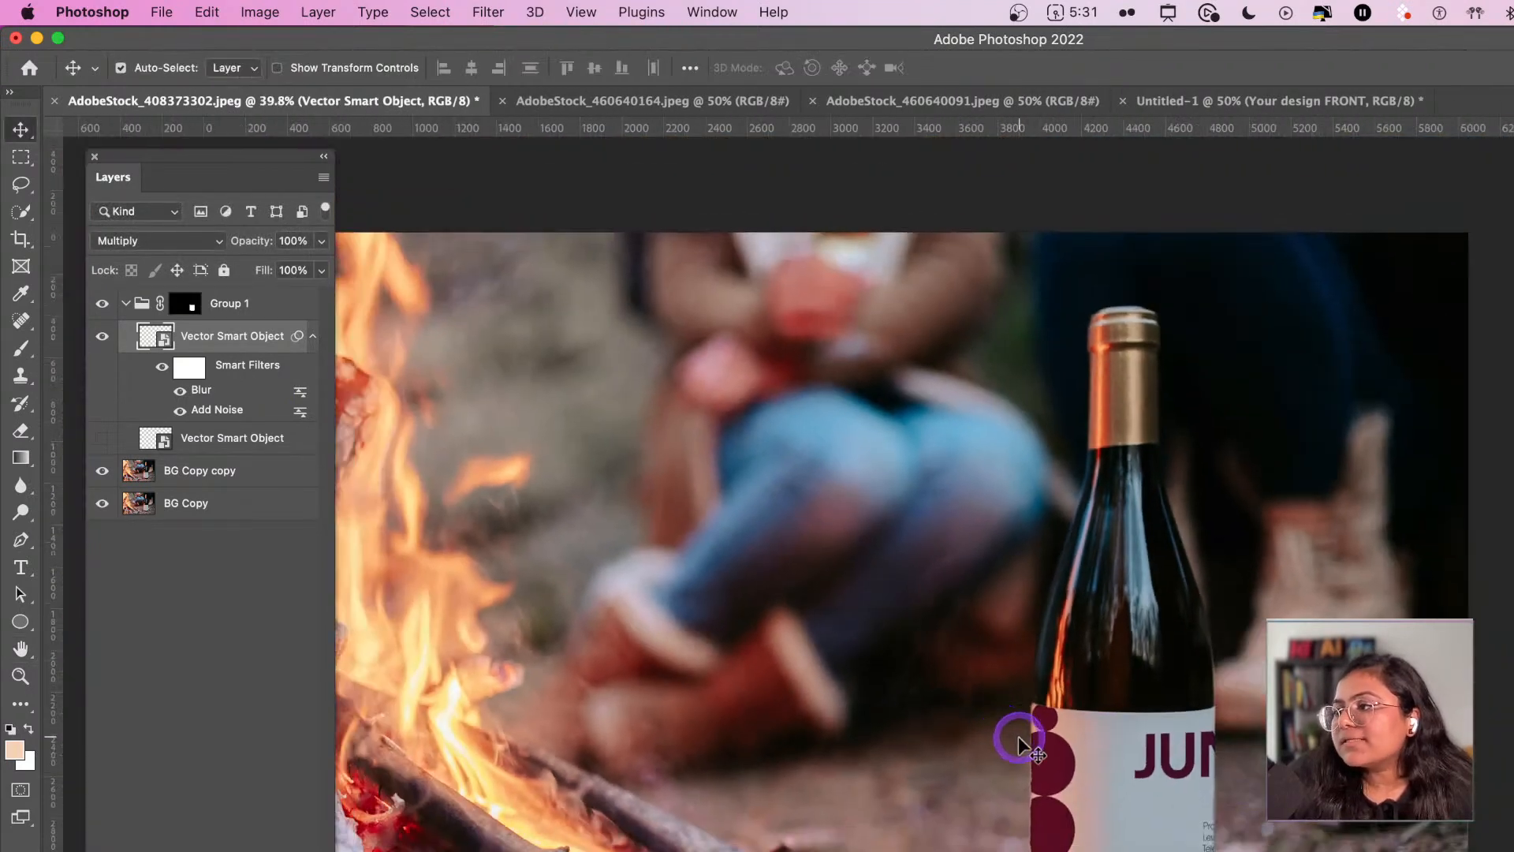
click(1023, 741)
click(1025, 735)
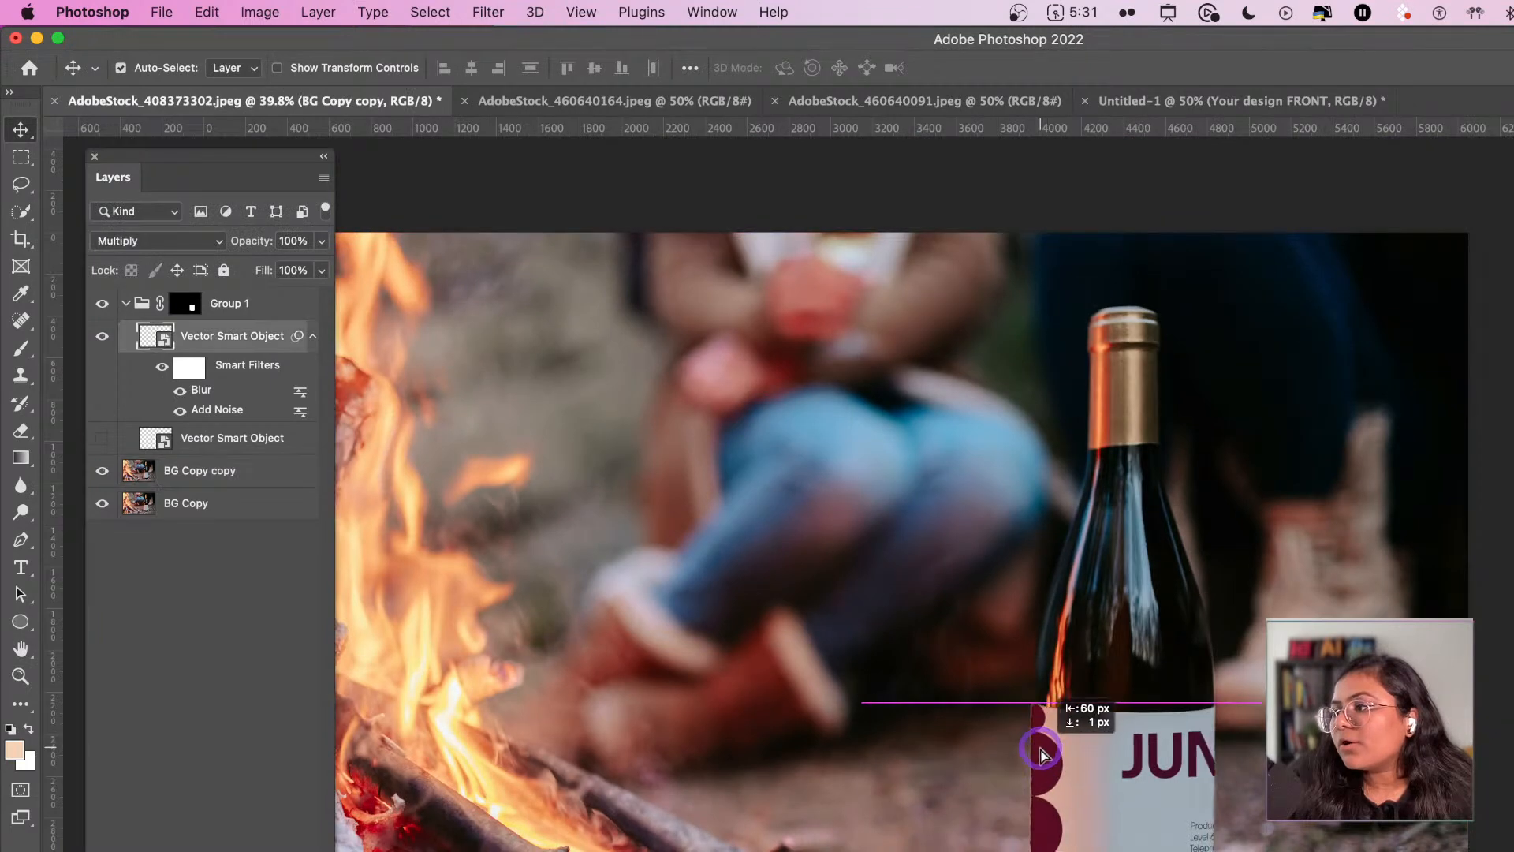
click(901, 621)
click(595, 180)
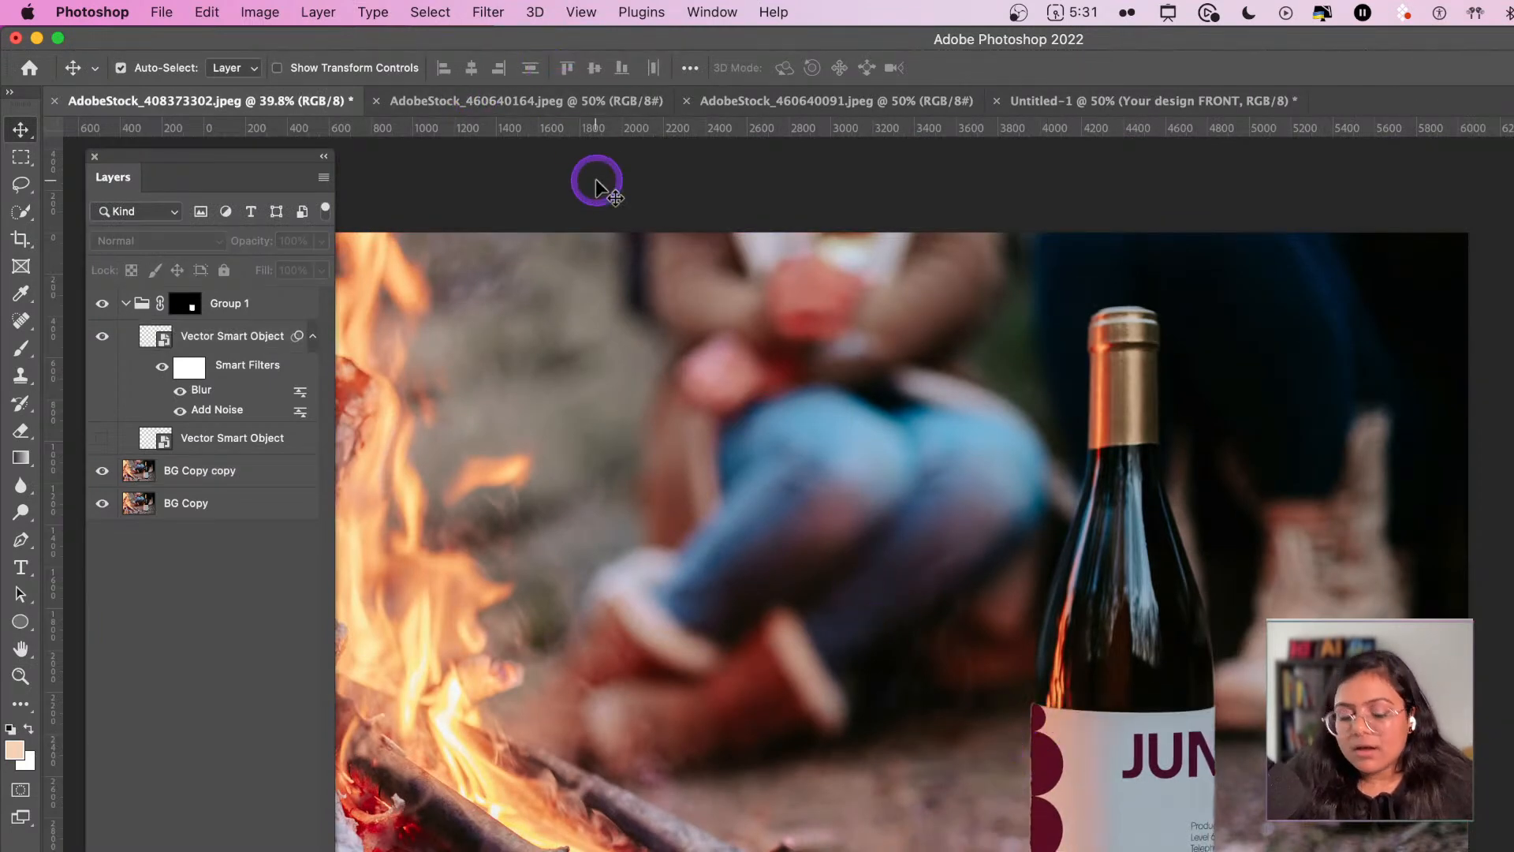
- View the AdobeStock_460640164.jpeg bottle photo and return to the AdobeStock_408373302.jpeg mockup
click(592, 104)
key(super+0)
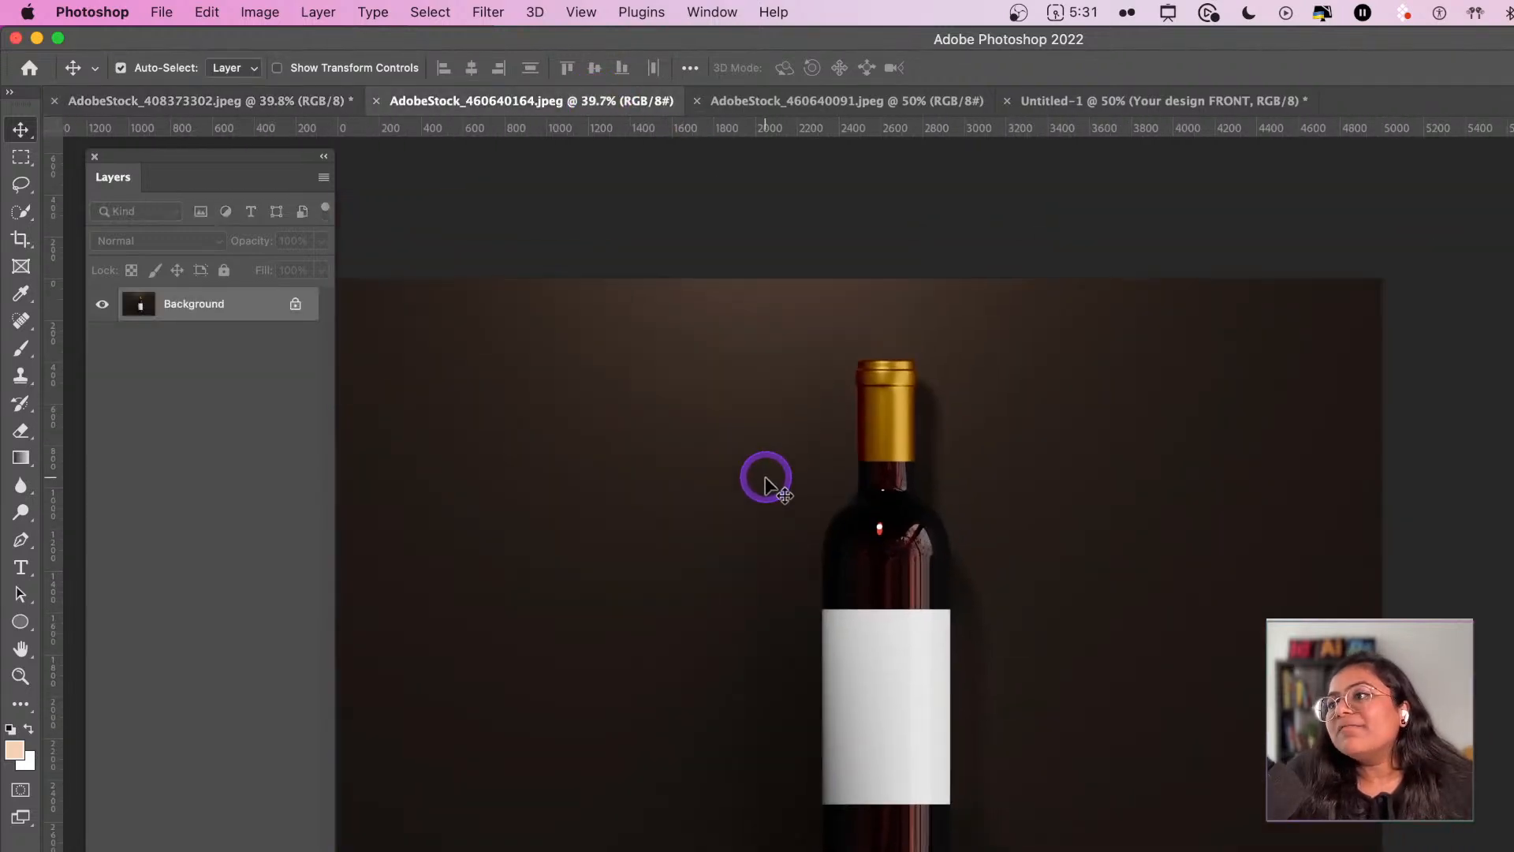
click(230, 102)
- Switch to Illustrator and copy the whole label design with the stacked JUNIPER logo from LogoDesign_01_WhatNext_Copy.aic
key(super+Tab)
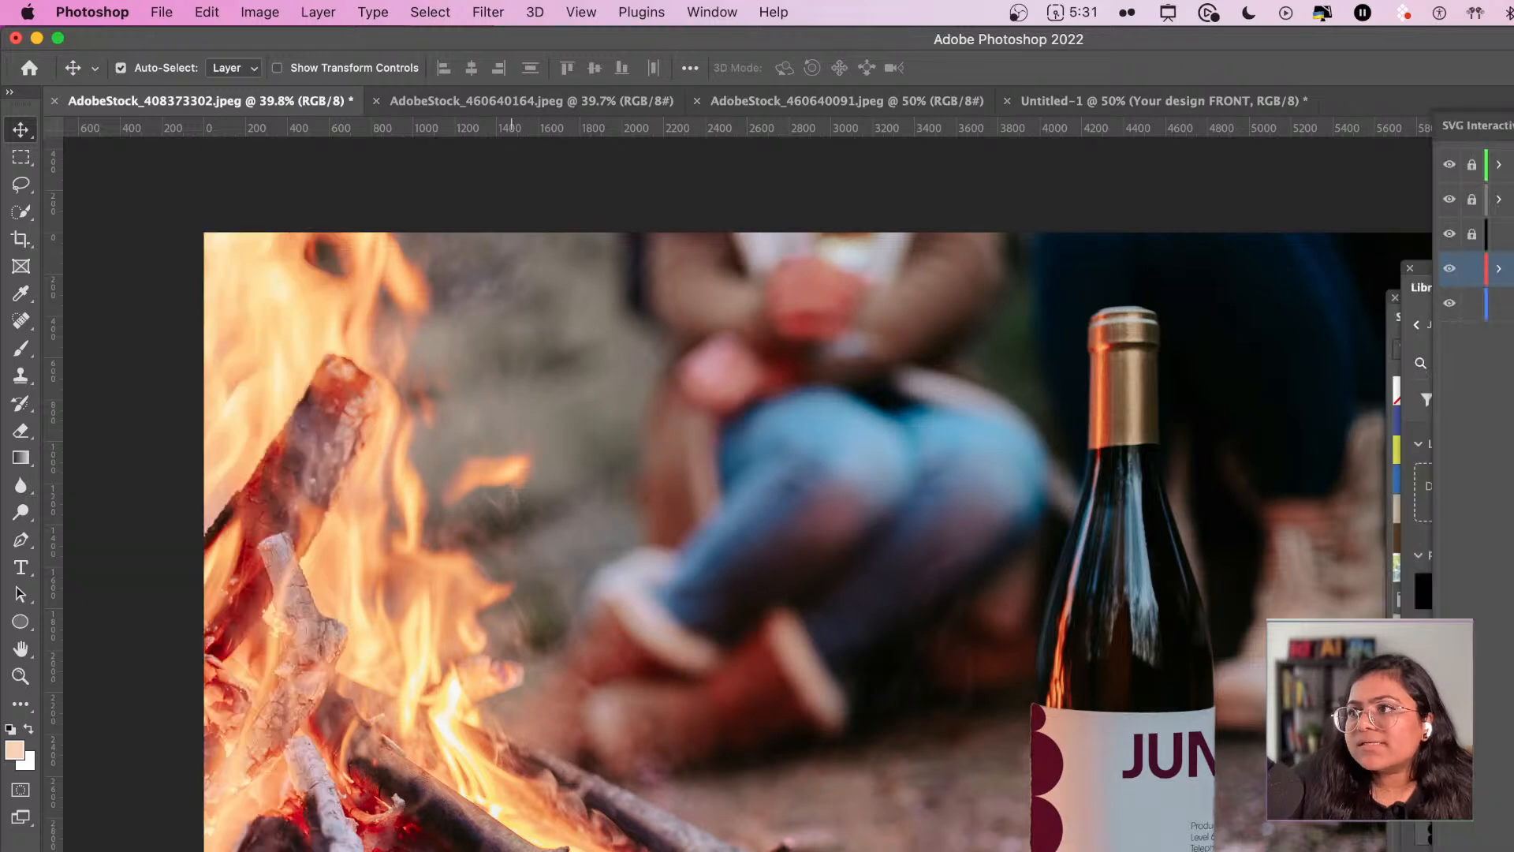
click(639, 300)
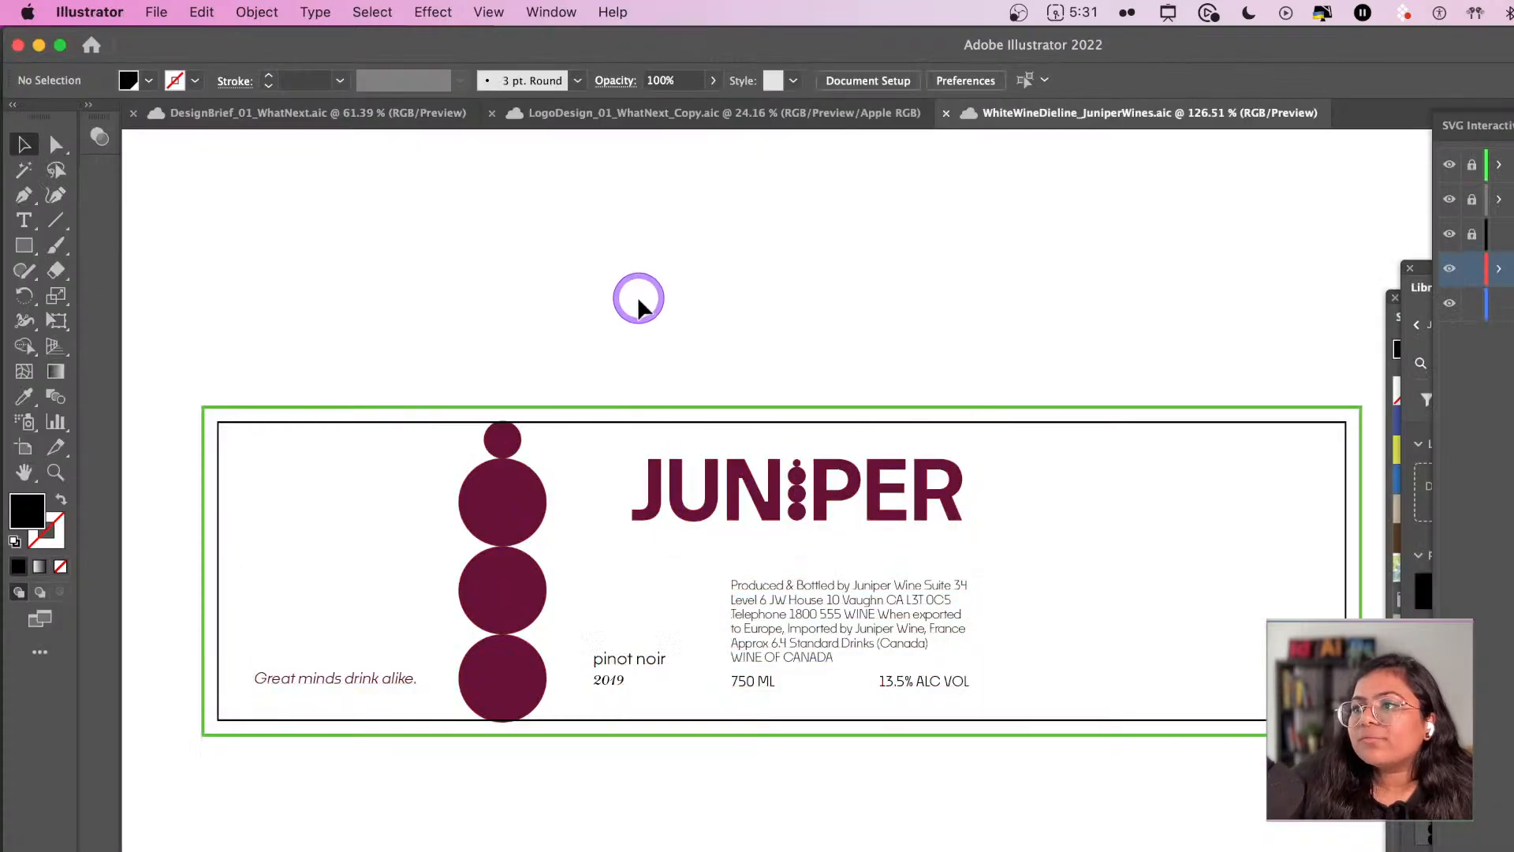
click(536, 112)
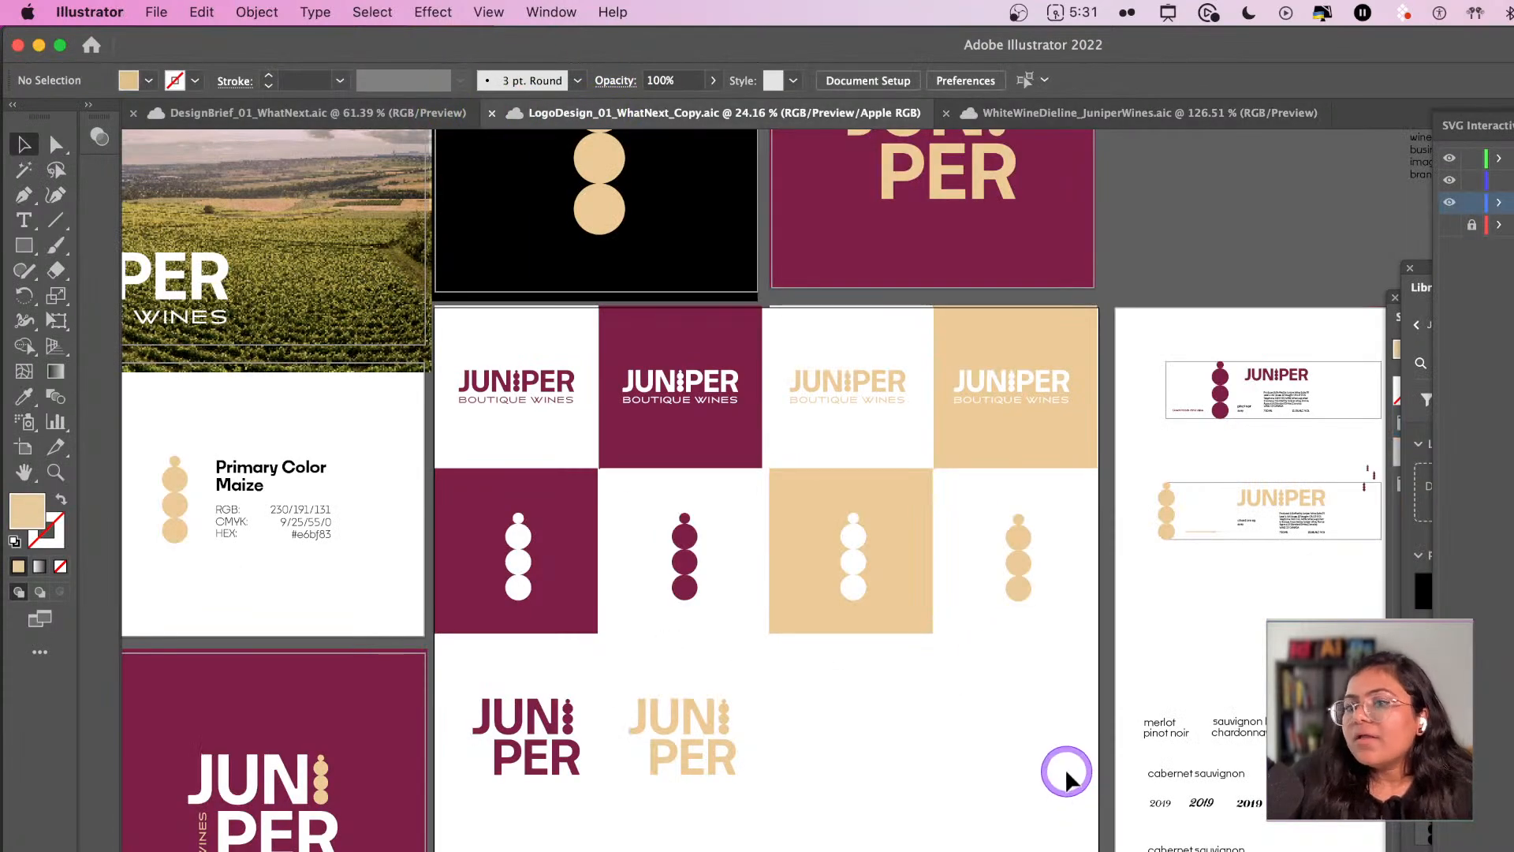
scroll(1064, 769, right, 5)
scroll(1080, 536, up, 2)
scroll(1105, 463, up, 5)
scroll(1108, 467, up, 5)
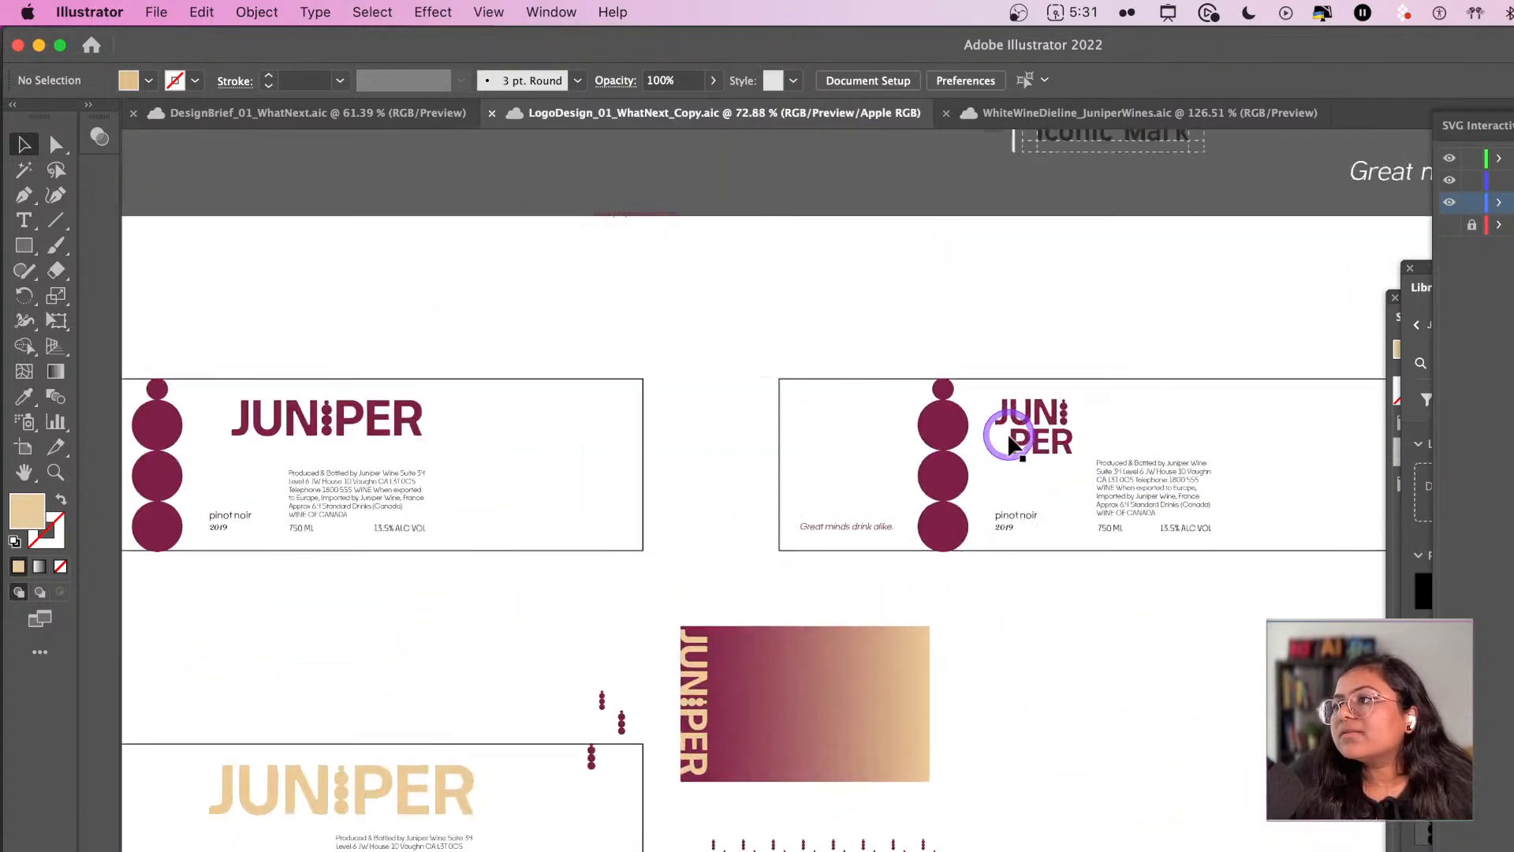
drag(573, 289, 1227, 677)
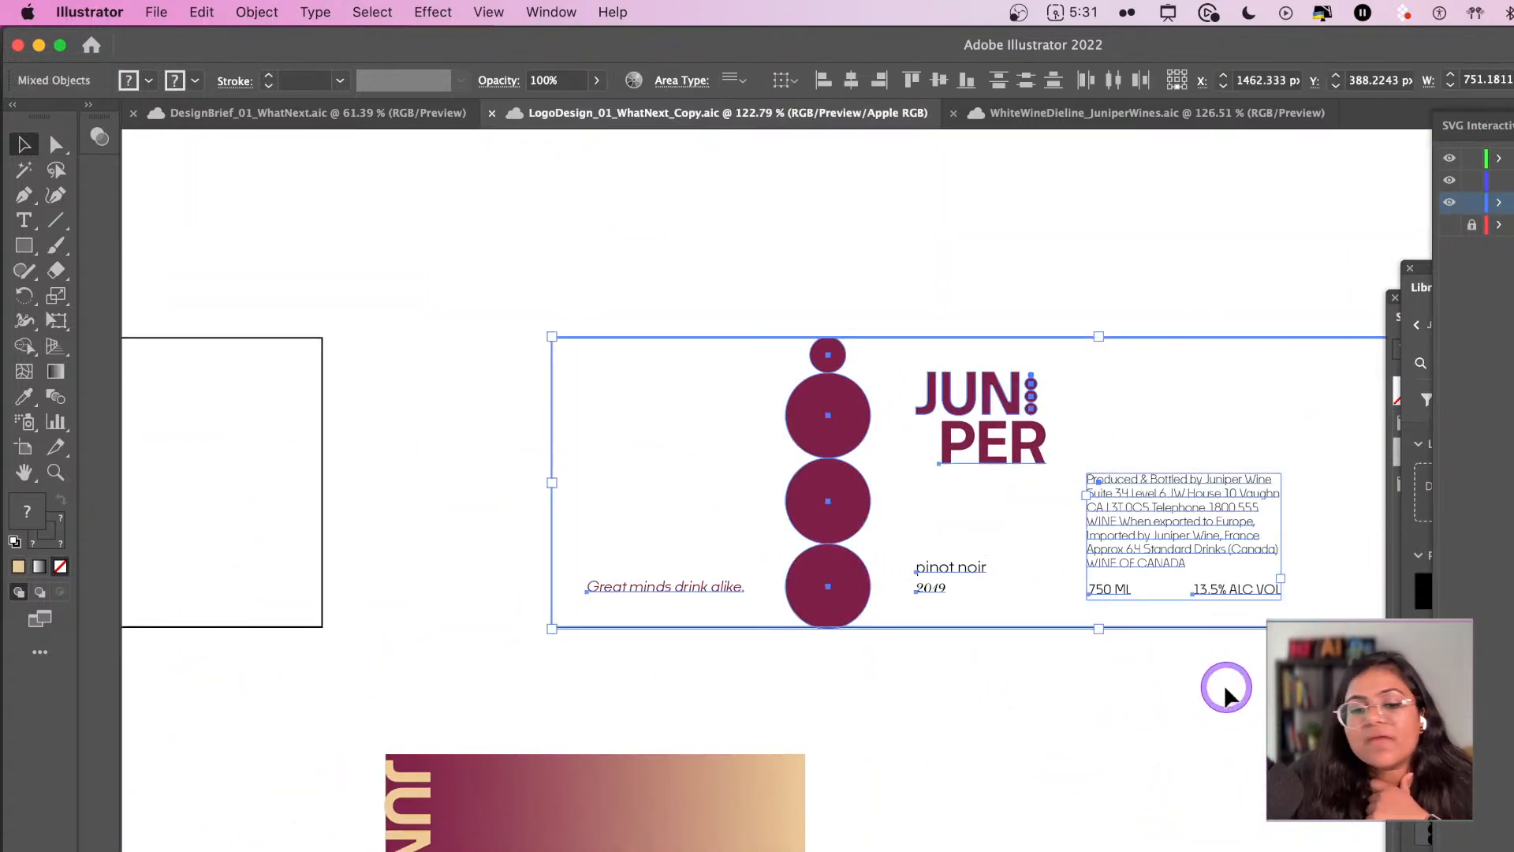
drag(652, 263, 1227, 662)
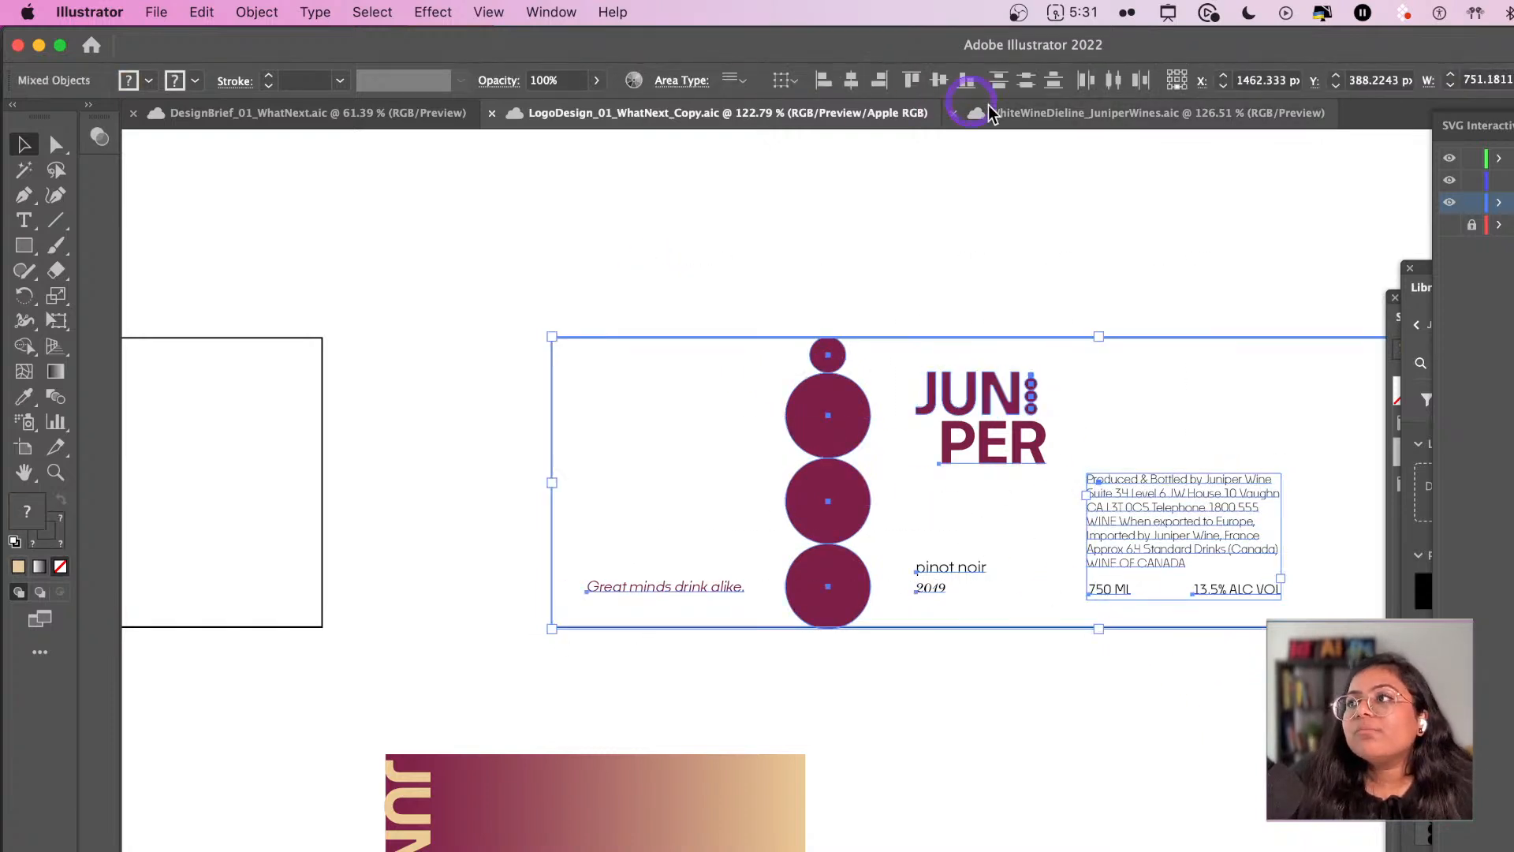
- In WhiteWineDieline_JuniperWines.aic, hide the existing label artwork layer and paste the stacked-logo label over the dieline
click(1017, 113)
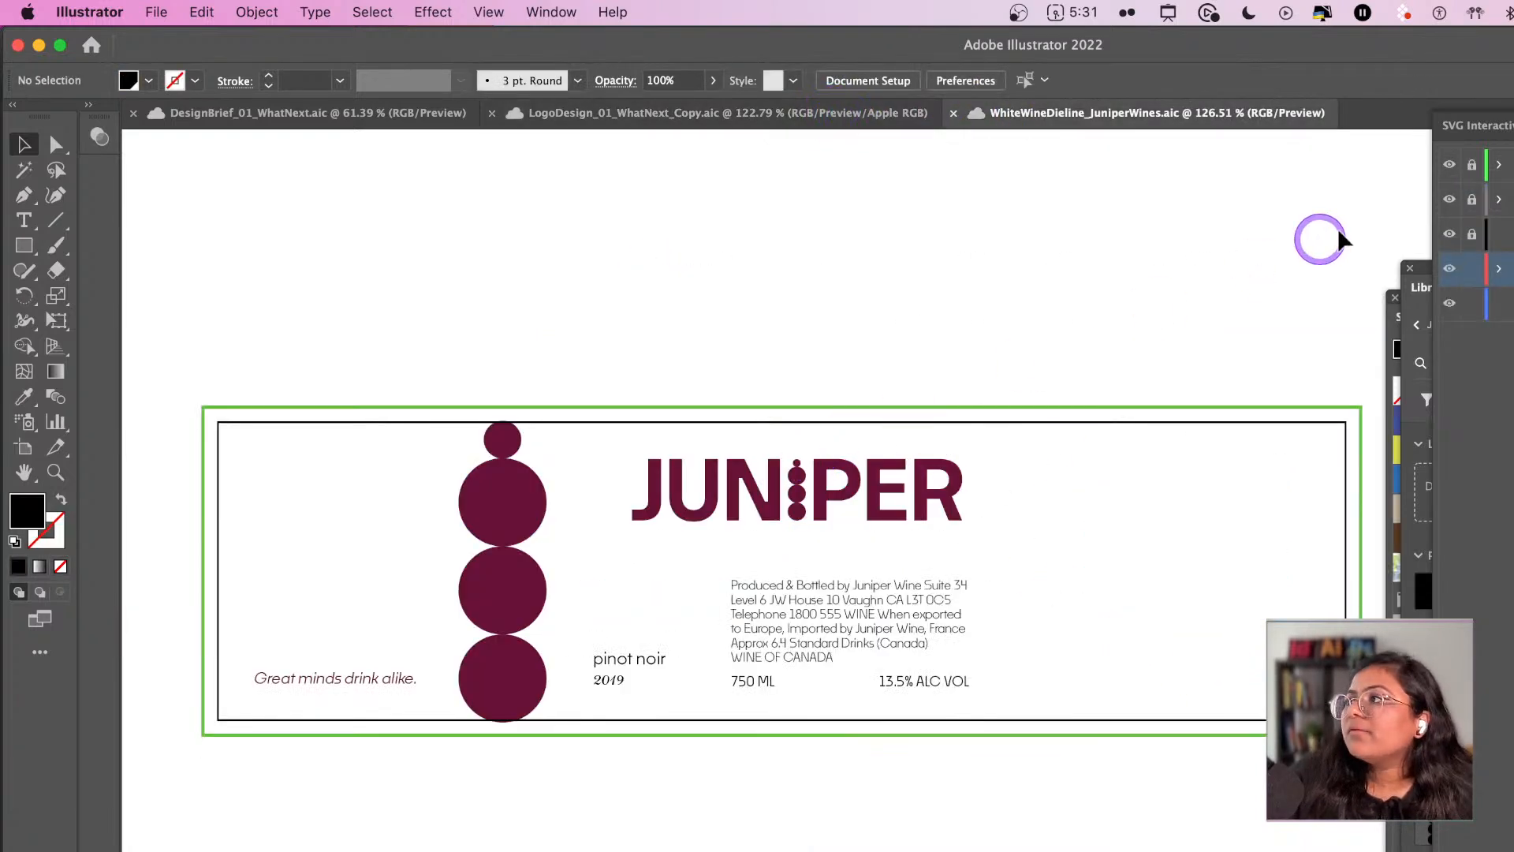
click(1449, 268)
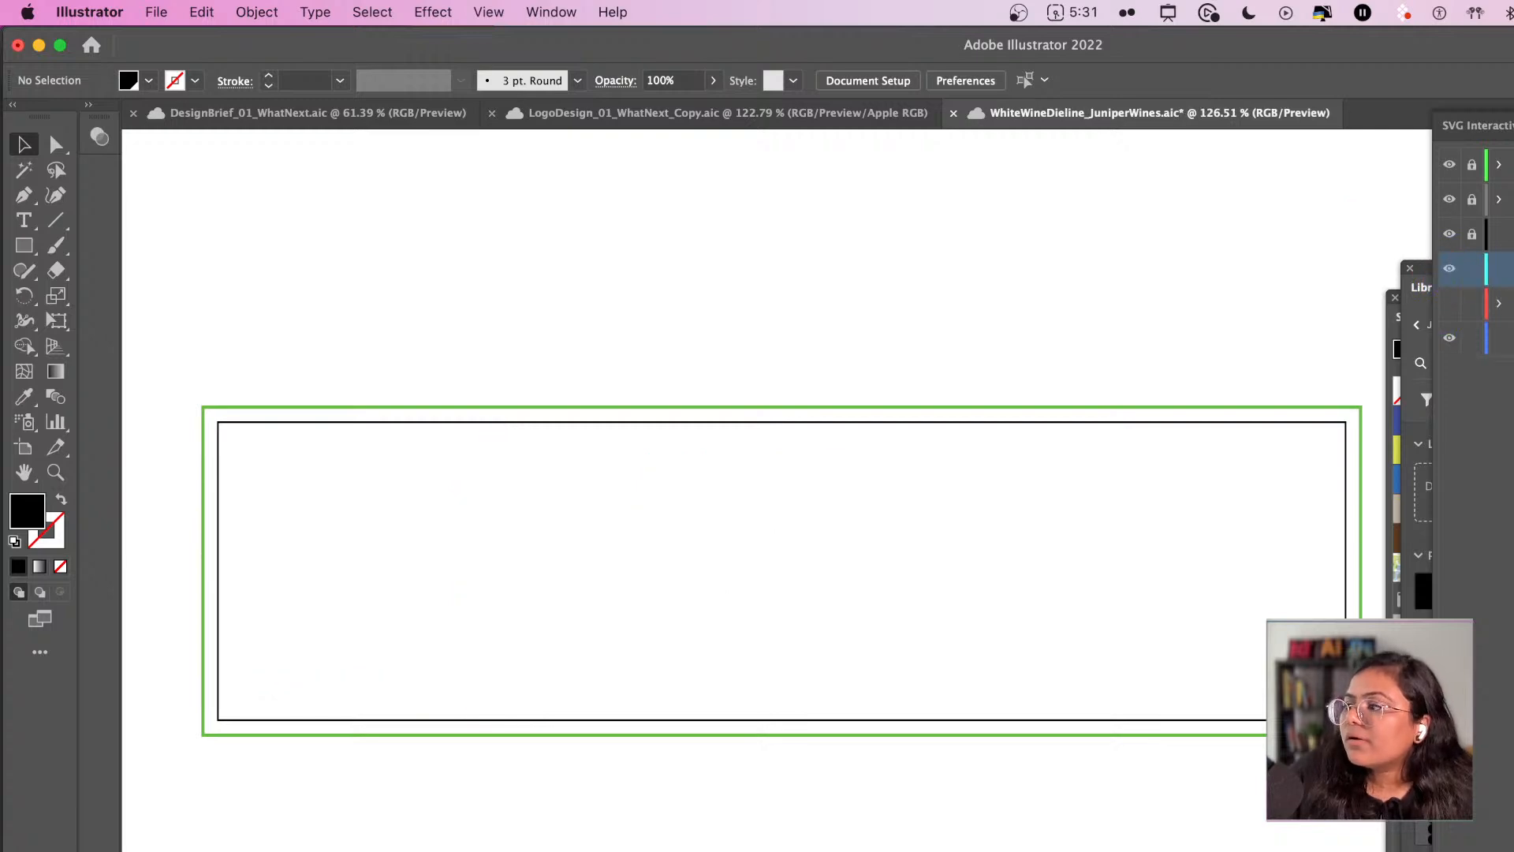
key(super+v)
drag(726, 551, 522, 351)
click(591, 666)
- Delete the pasted label's outline rectangle and fit the remaining artwork to the height of the dieline's black frame
click(235, 277)
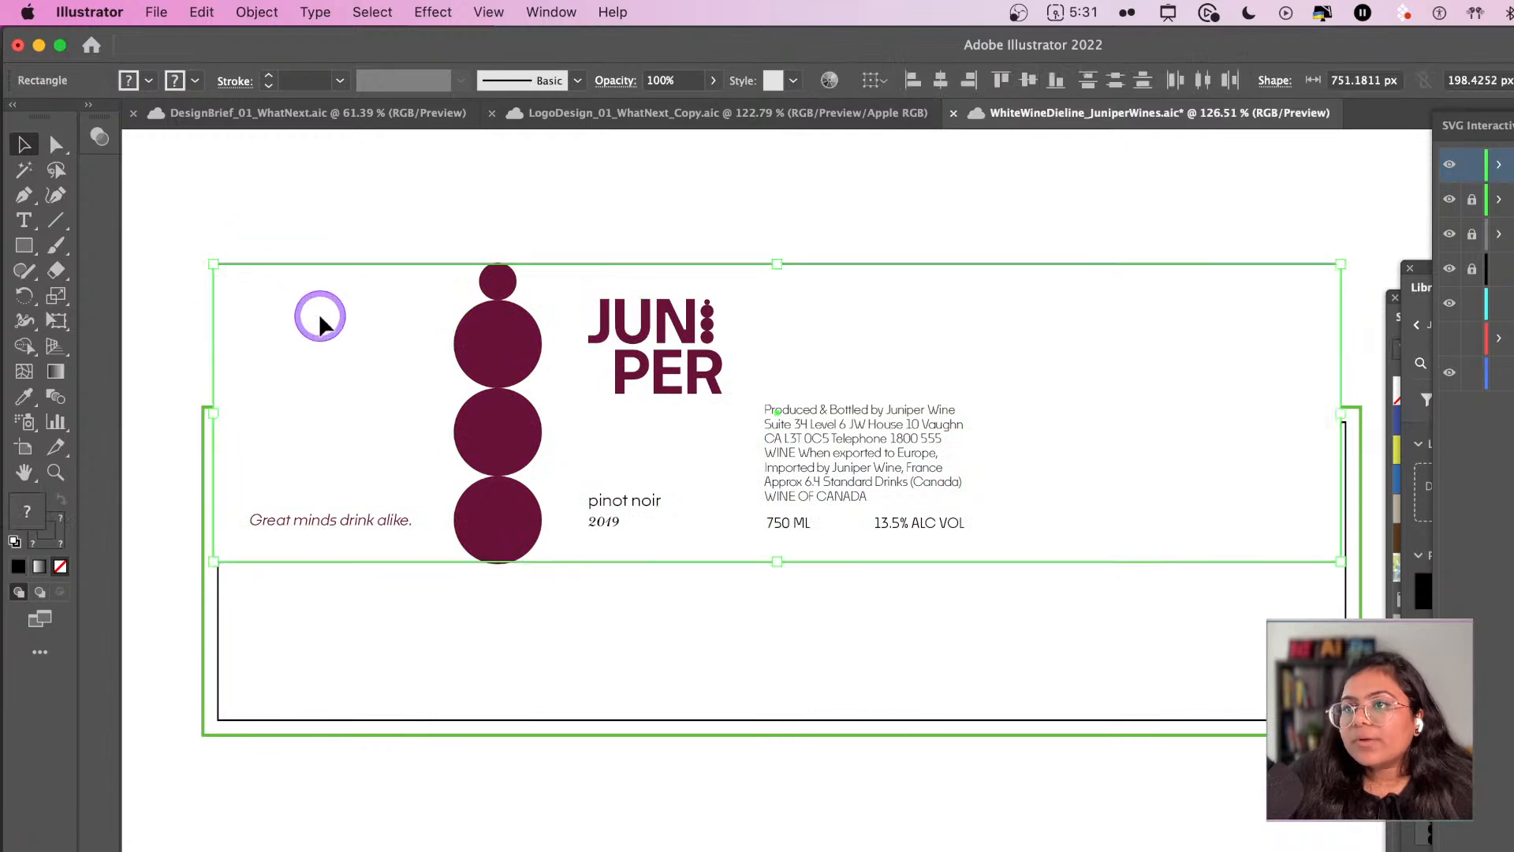
key(Delete)
drag(314, 211, 955, 585)
drag(840, 481, 900, 632)
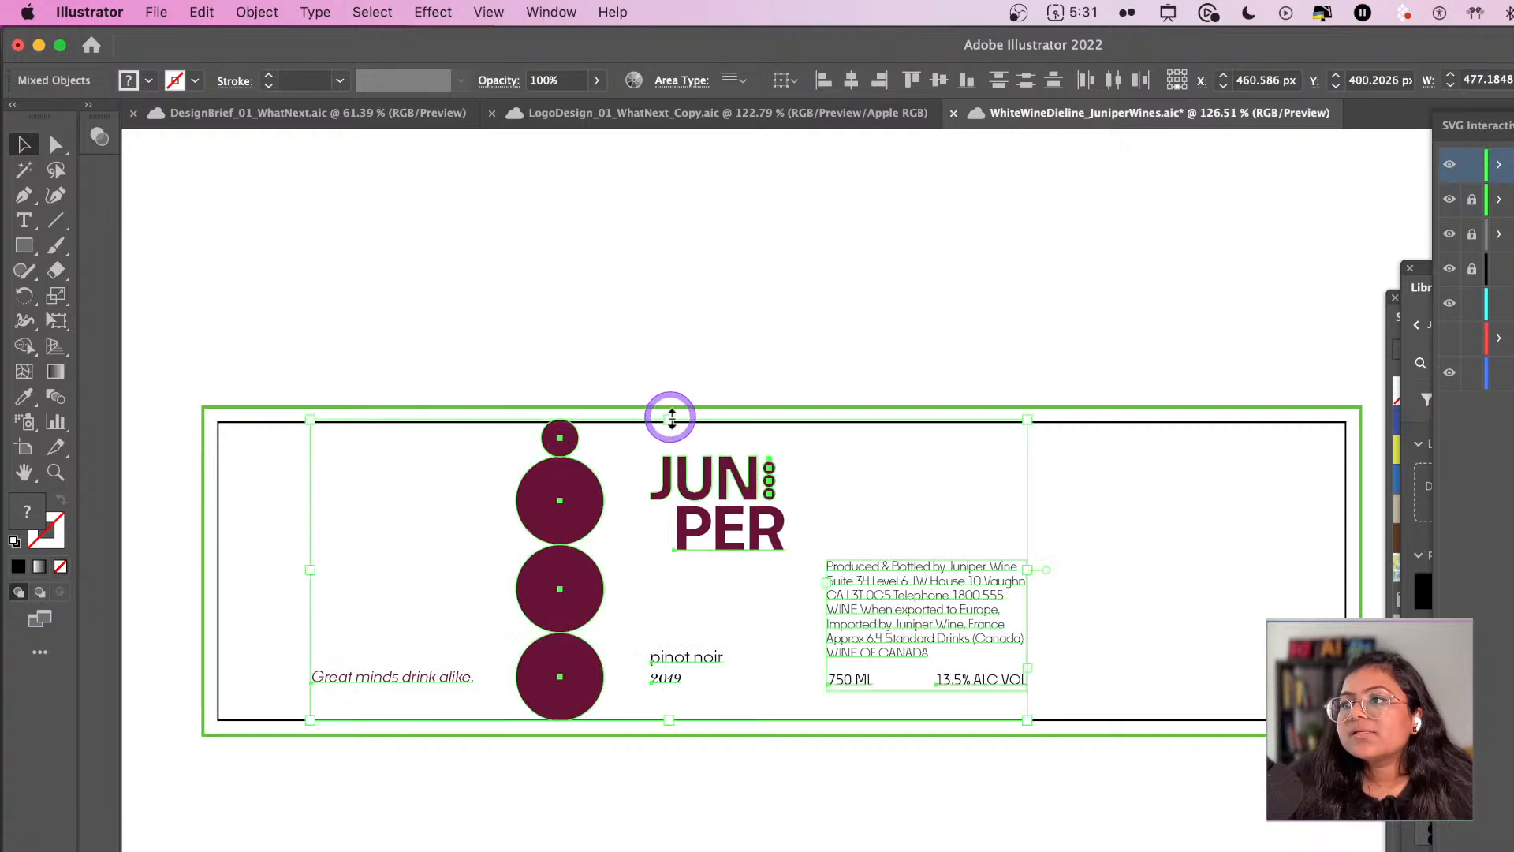
drag(670, 419, 673, 423)
click(651, 335)
- Recolor the circle column and the stacked JUNIPER logo with the library's primary color #E6BF83
click(587, 533)
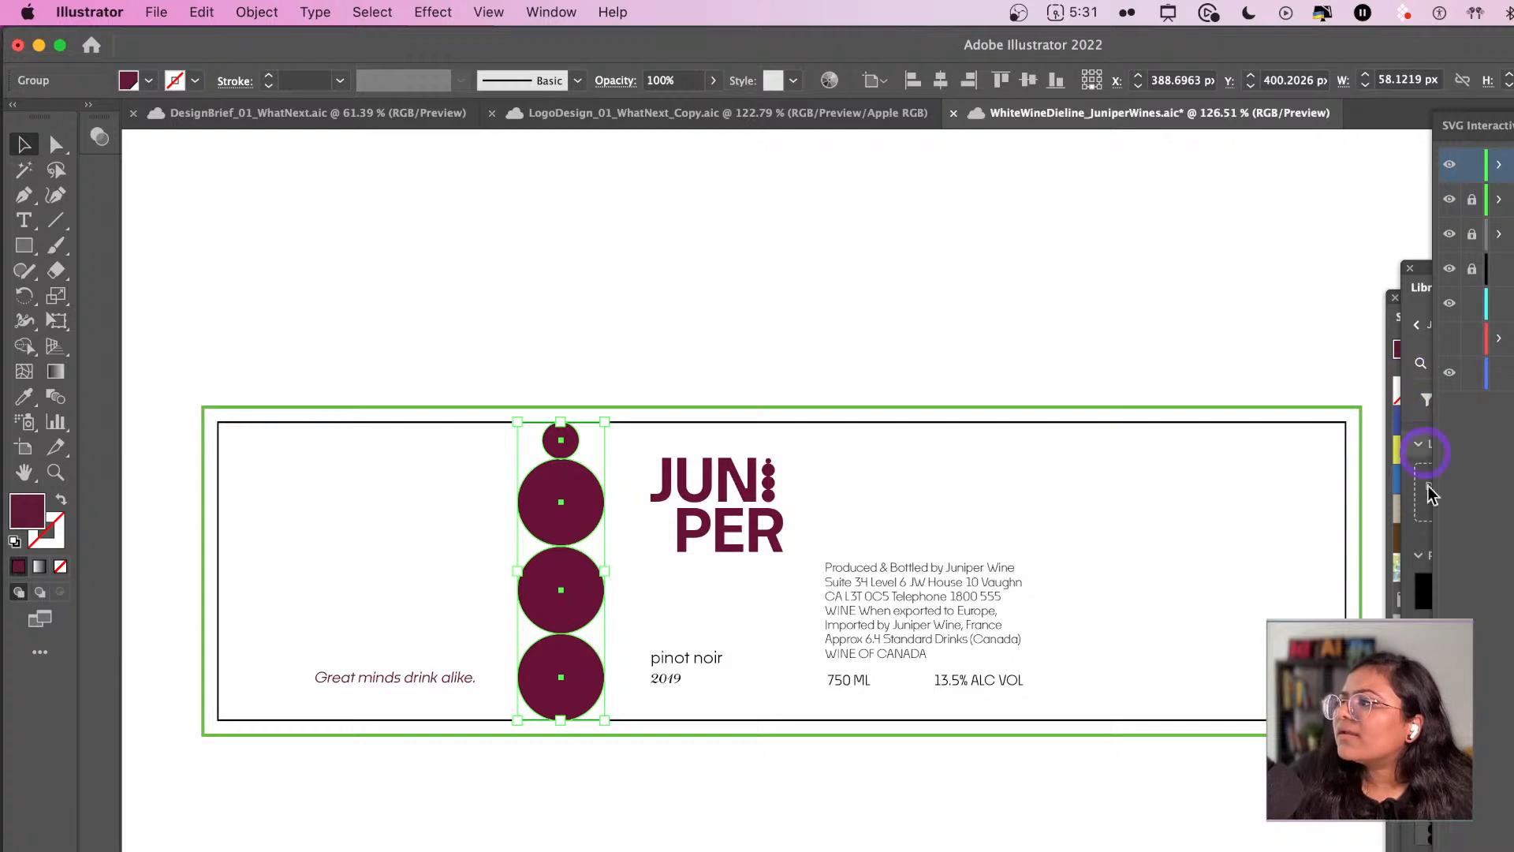
click(1489, 683)
click(761, 309)
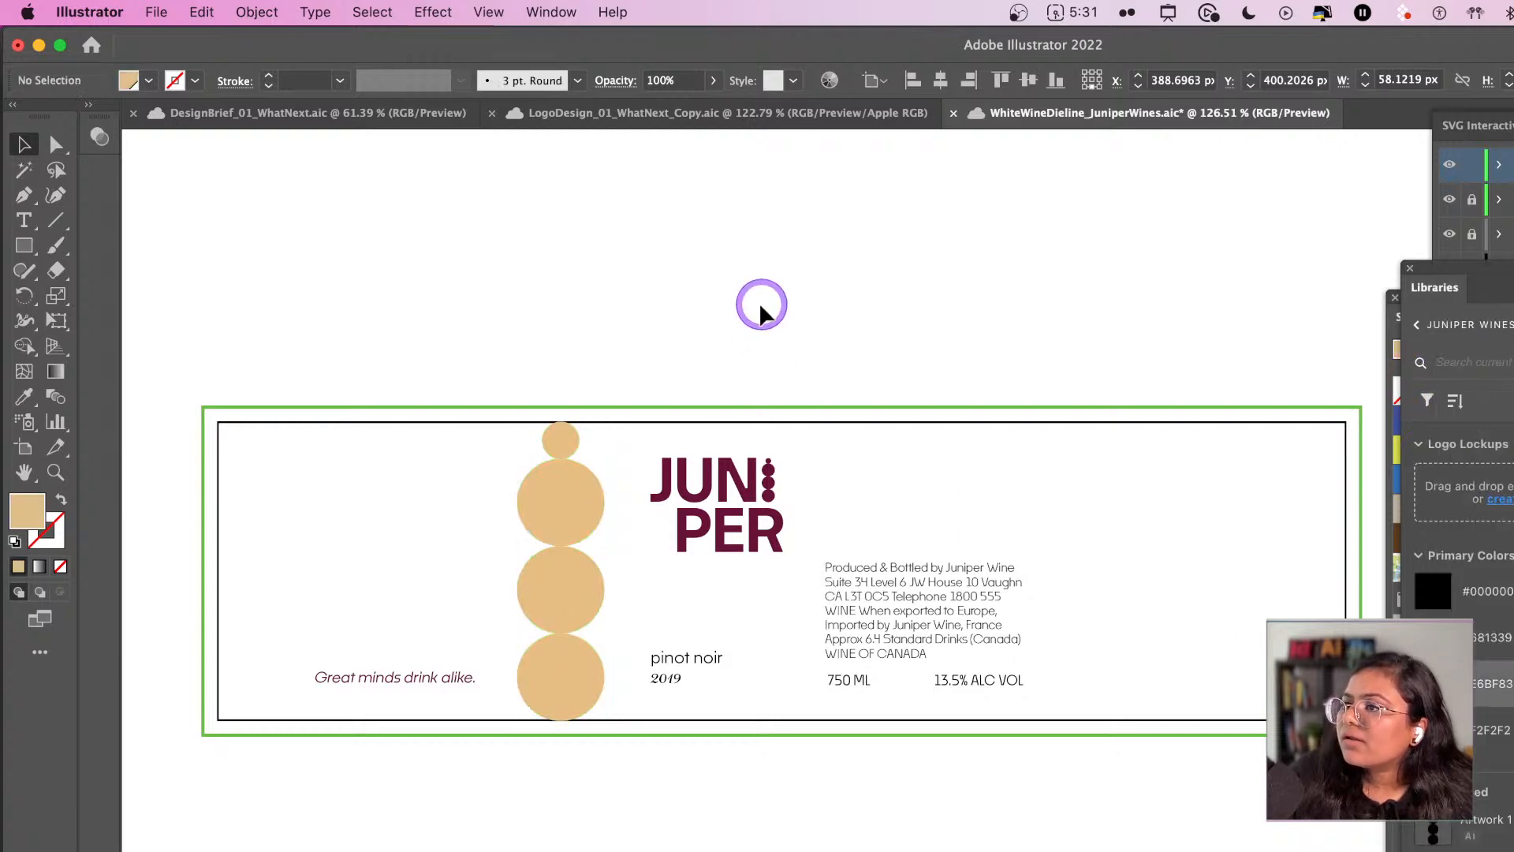
click(748, 487)
click(1489, 683)
click(1023, 395)
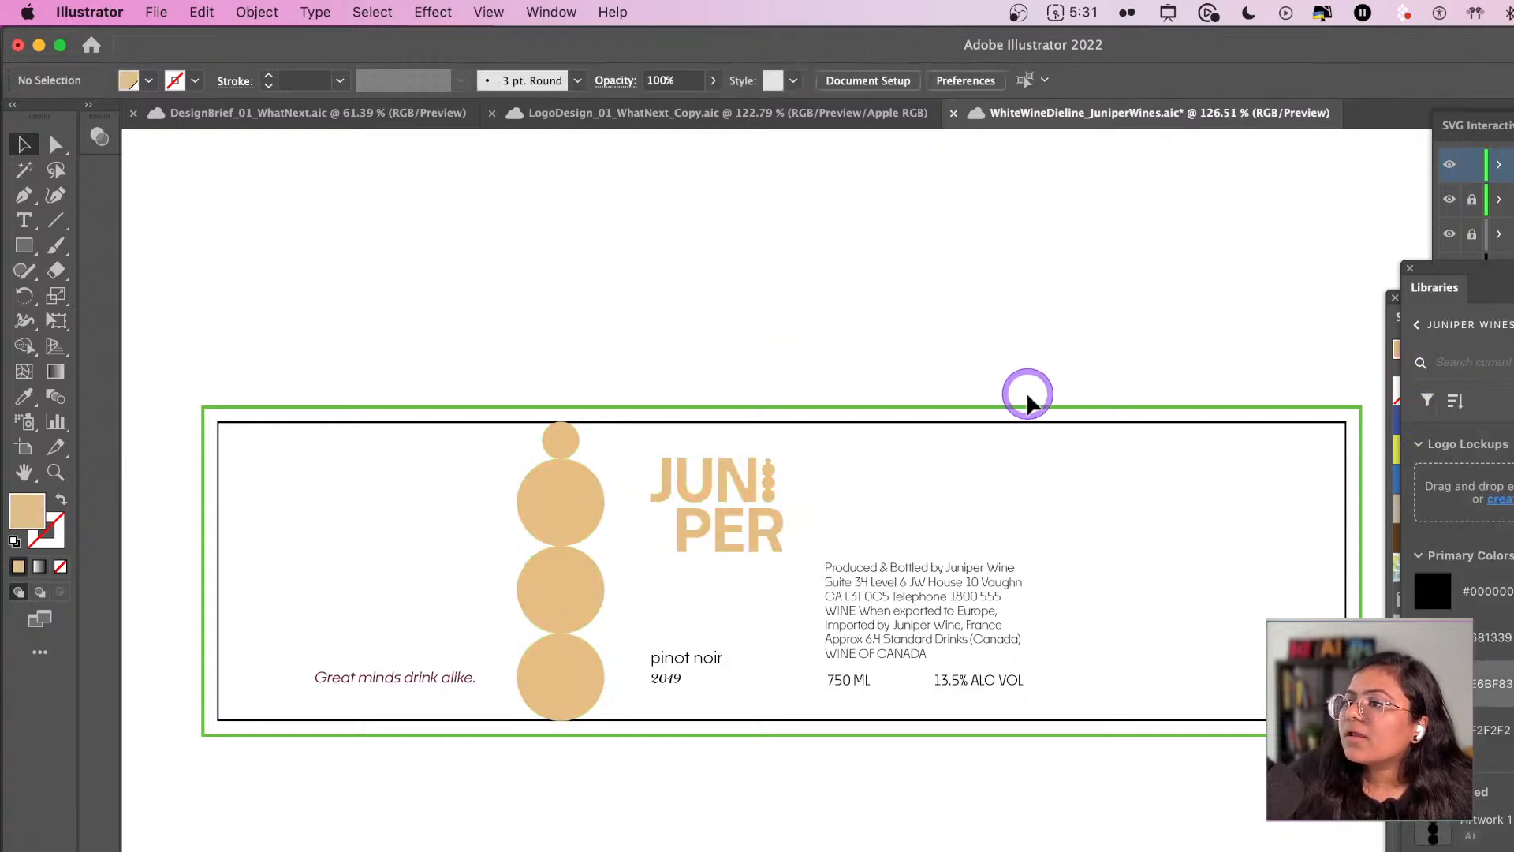
- Replace the wine name "pinot noir" with "chardonnay" on the label
click(675, 661)
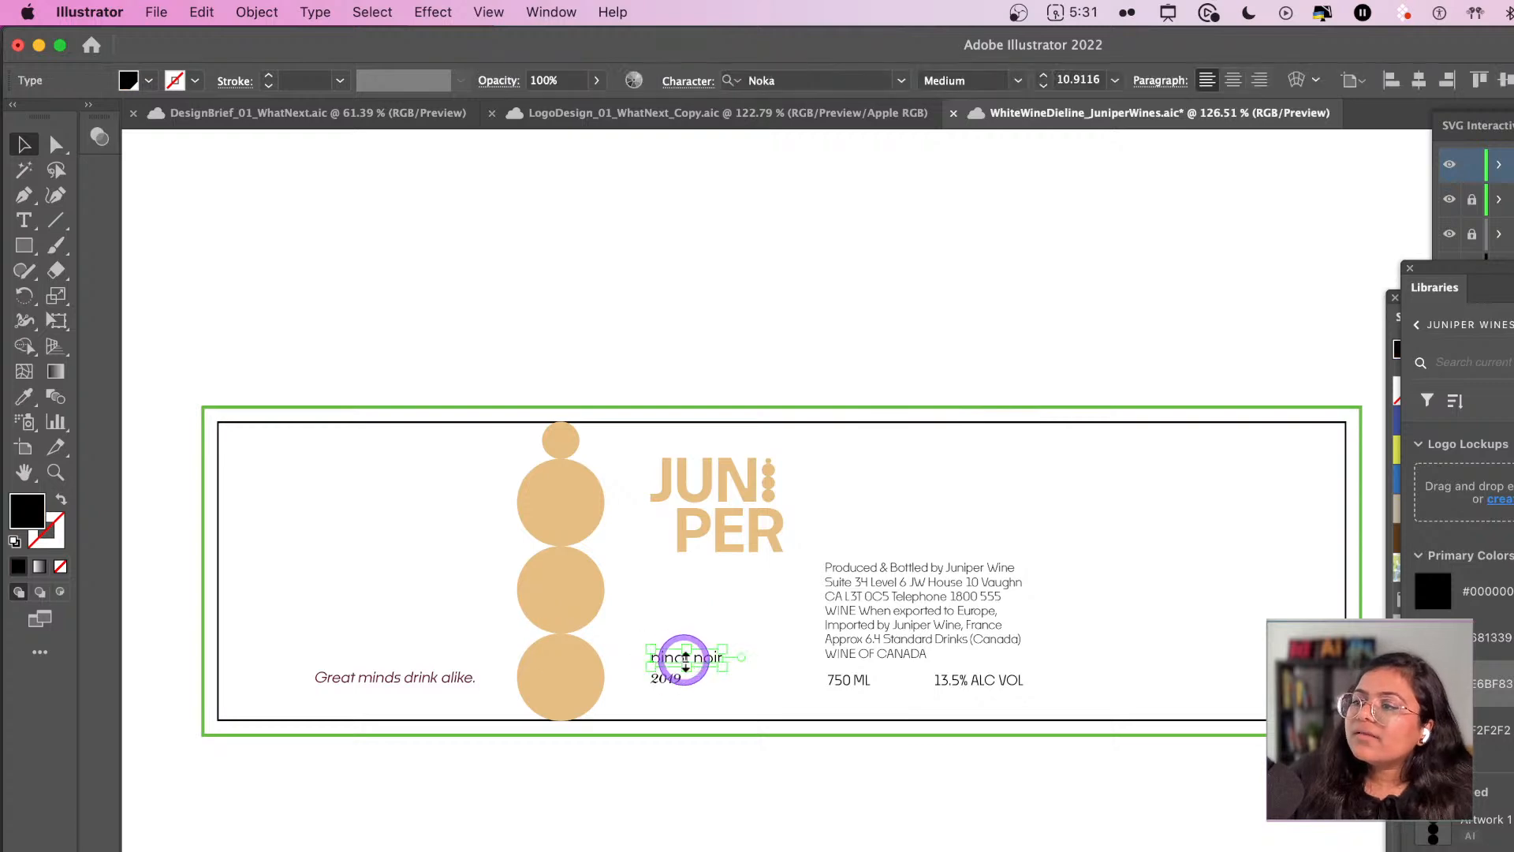
scroll(670, 671, up, 5)
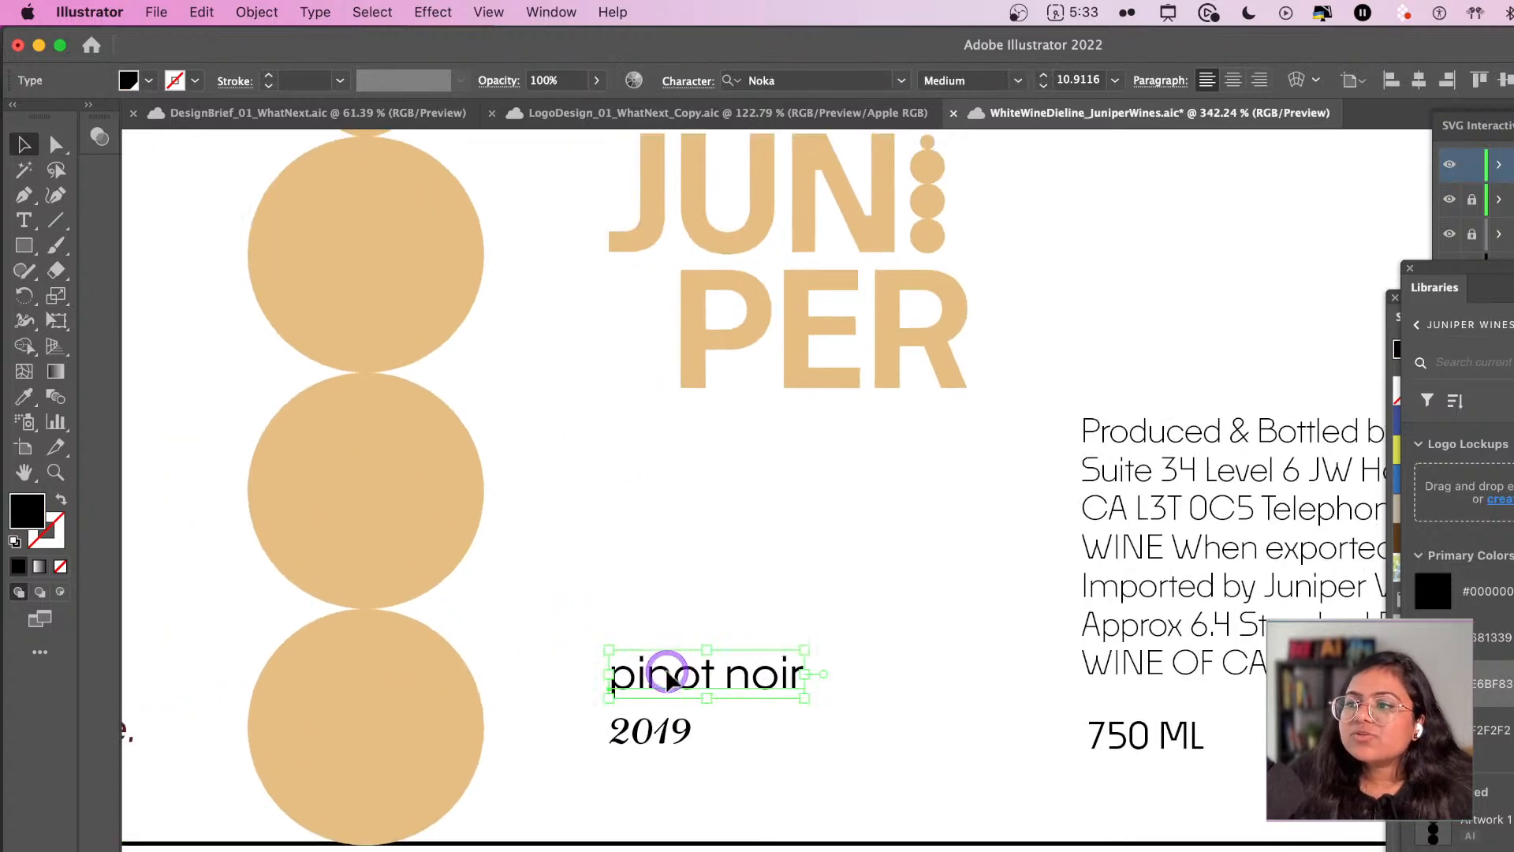
double_click(667, 676)
double_click(669, 678)
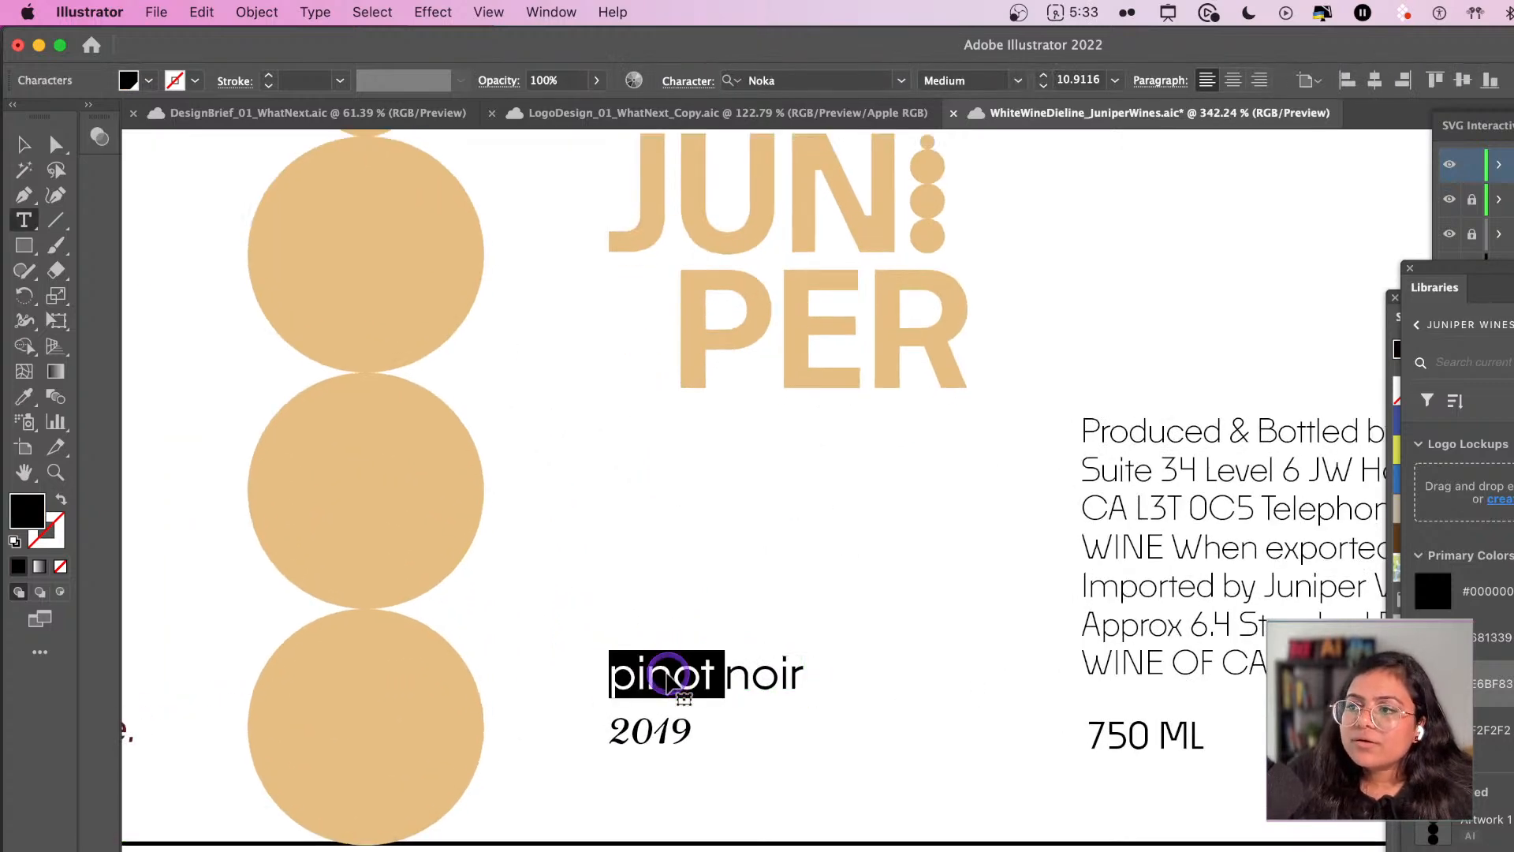
triple_click(619, 648)
text(chardonnay)
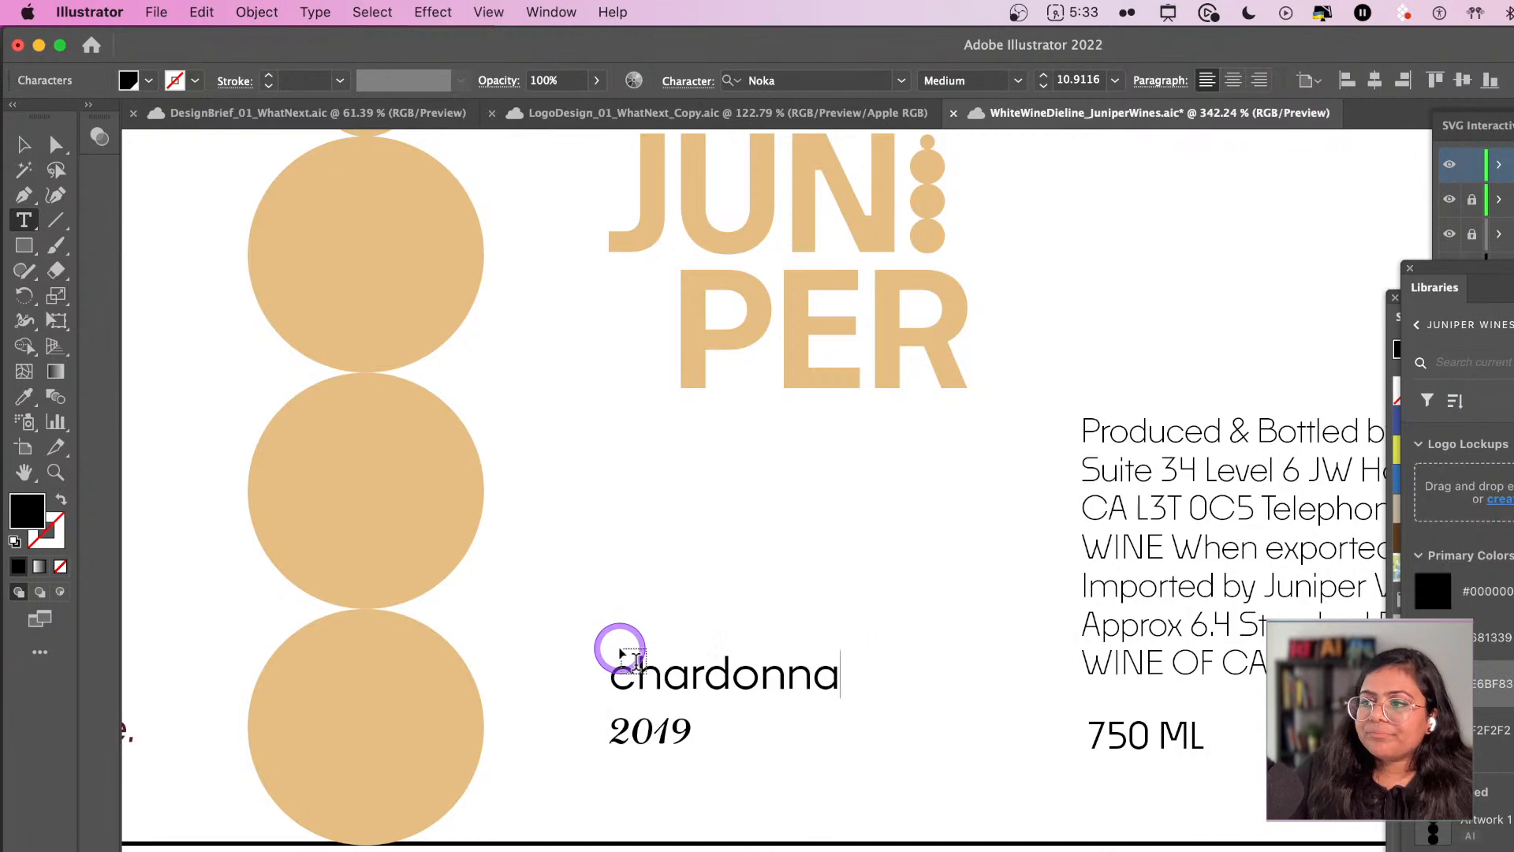
key(Escape)
click(1050, 800)
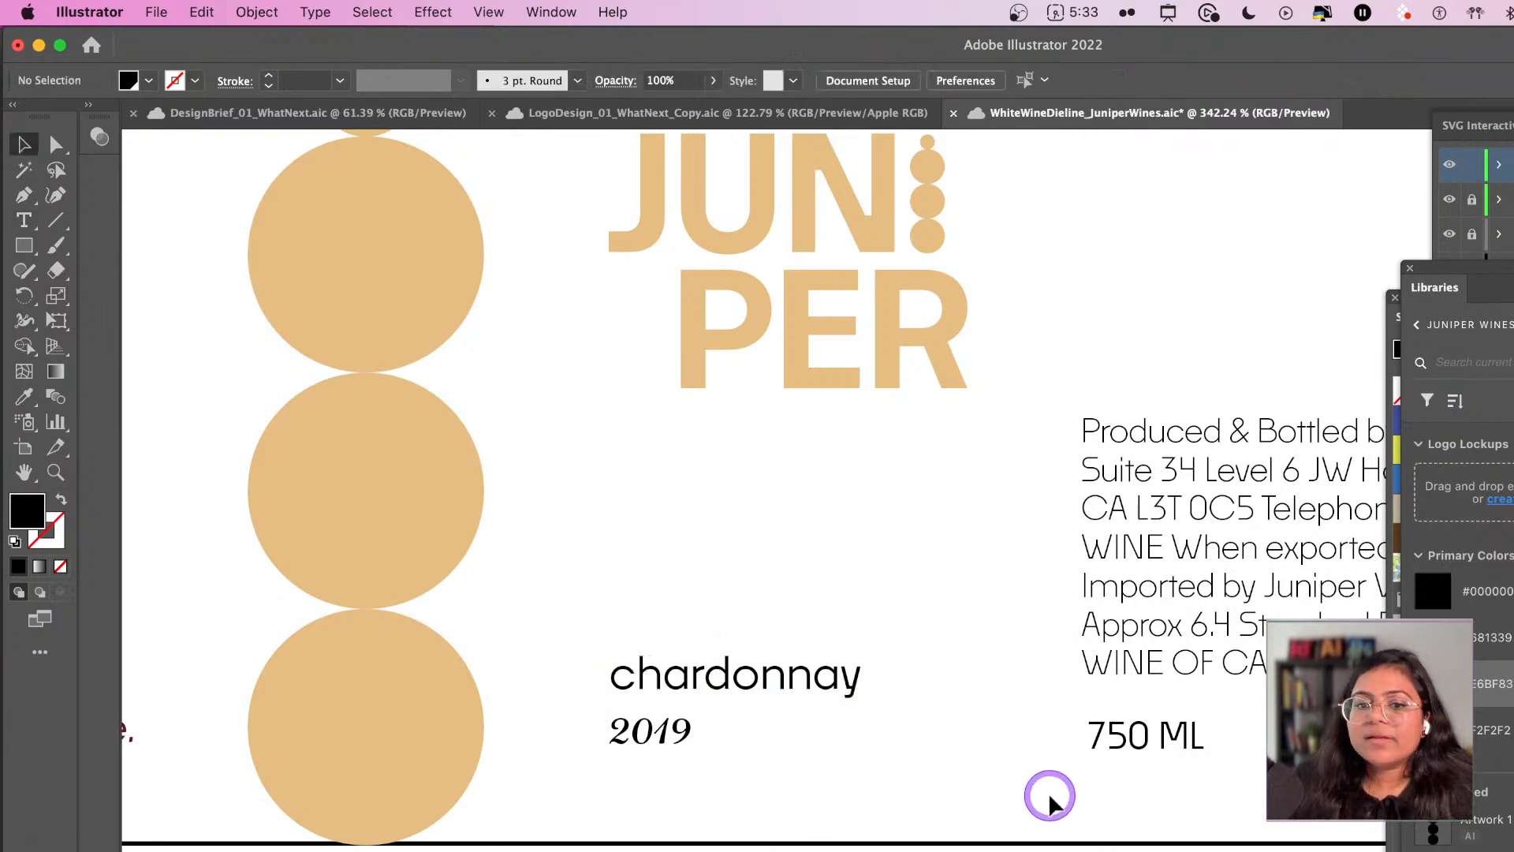
- Change the alcohol content at the end of the producer information to 10.8% ALC VOL
scroll(1051, 798, down, 5)
scroll(1073, 726, up, 5)
double_click(1031, 726)
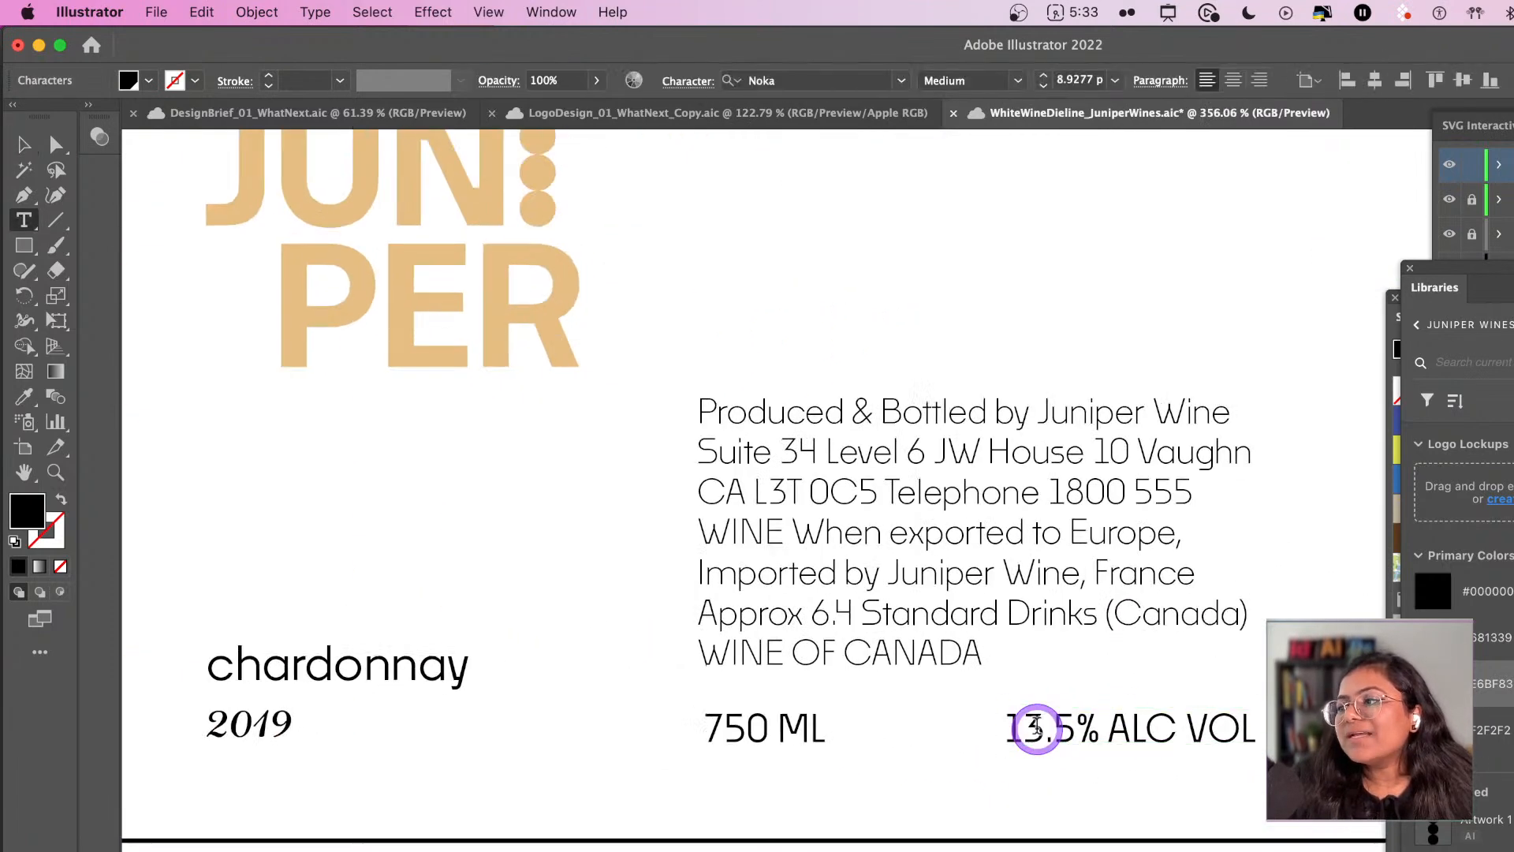
drag(1075, 736, 902, 755)
text(10.8)
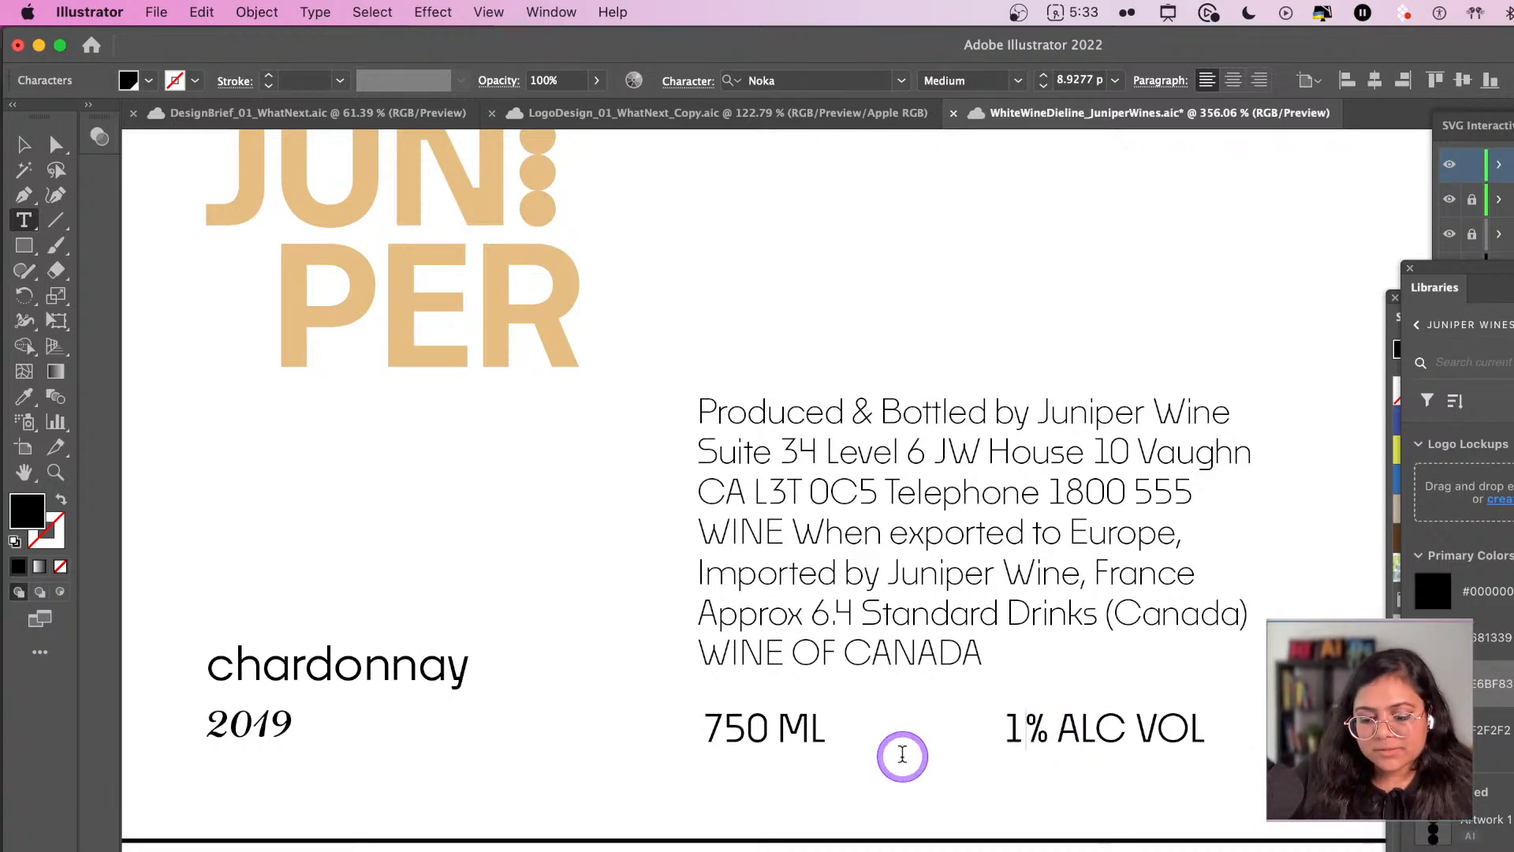
key(Escape)
click(915, 771)
scroll(931, 773, down, 5)
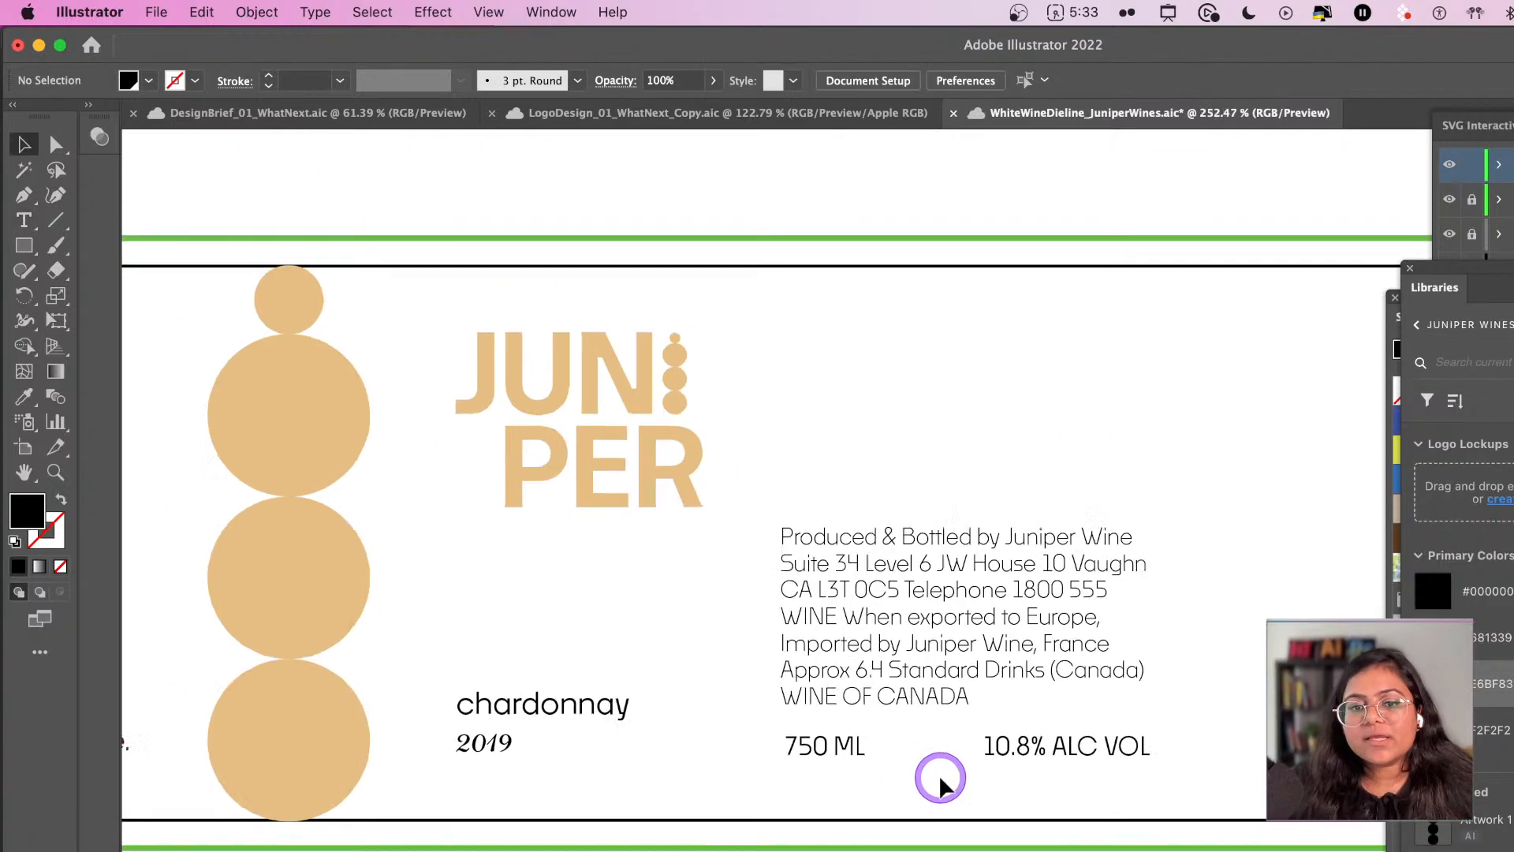
scroll(936, 774, up, 2)
scroll(710, 788, down, 2)
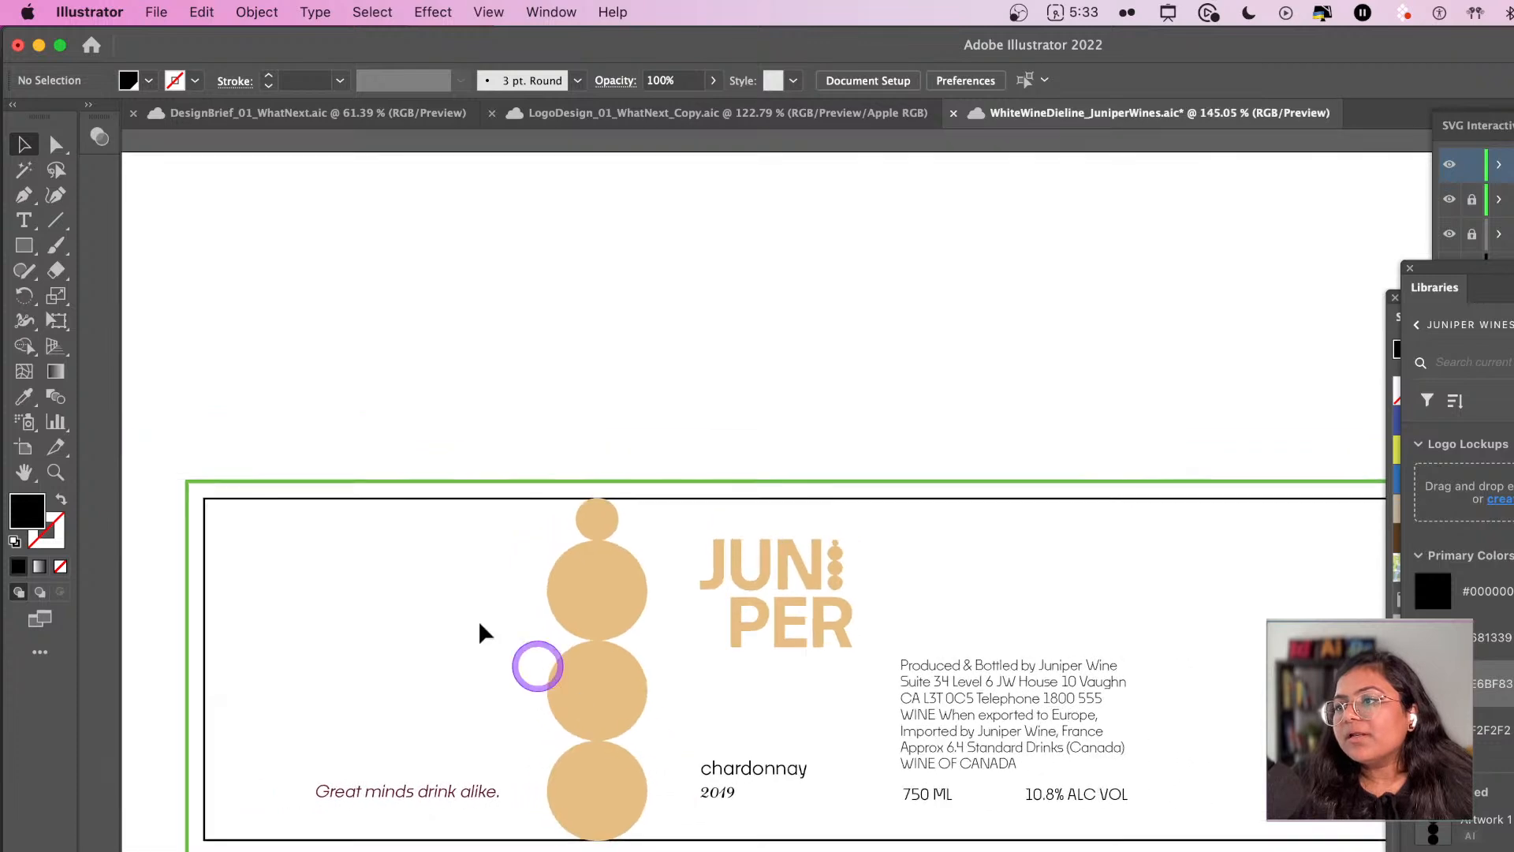
- Recolor the tagline "Great minds drink alike." with the library's primary color #E6BF83
click(405, 795)
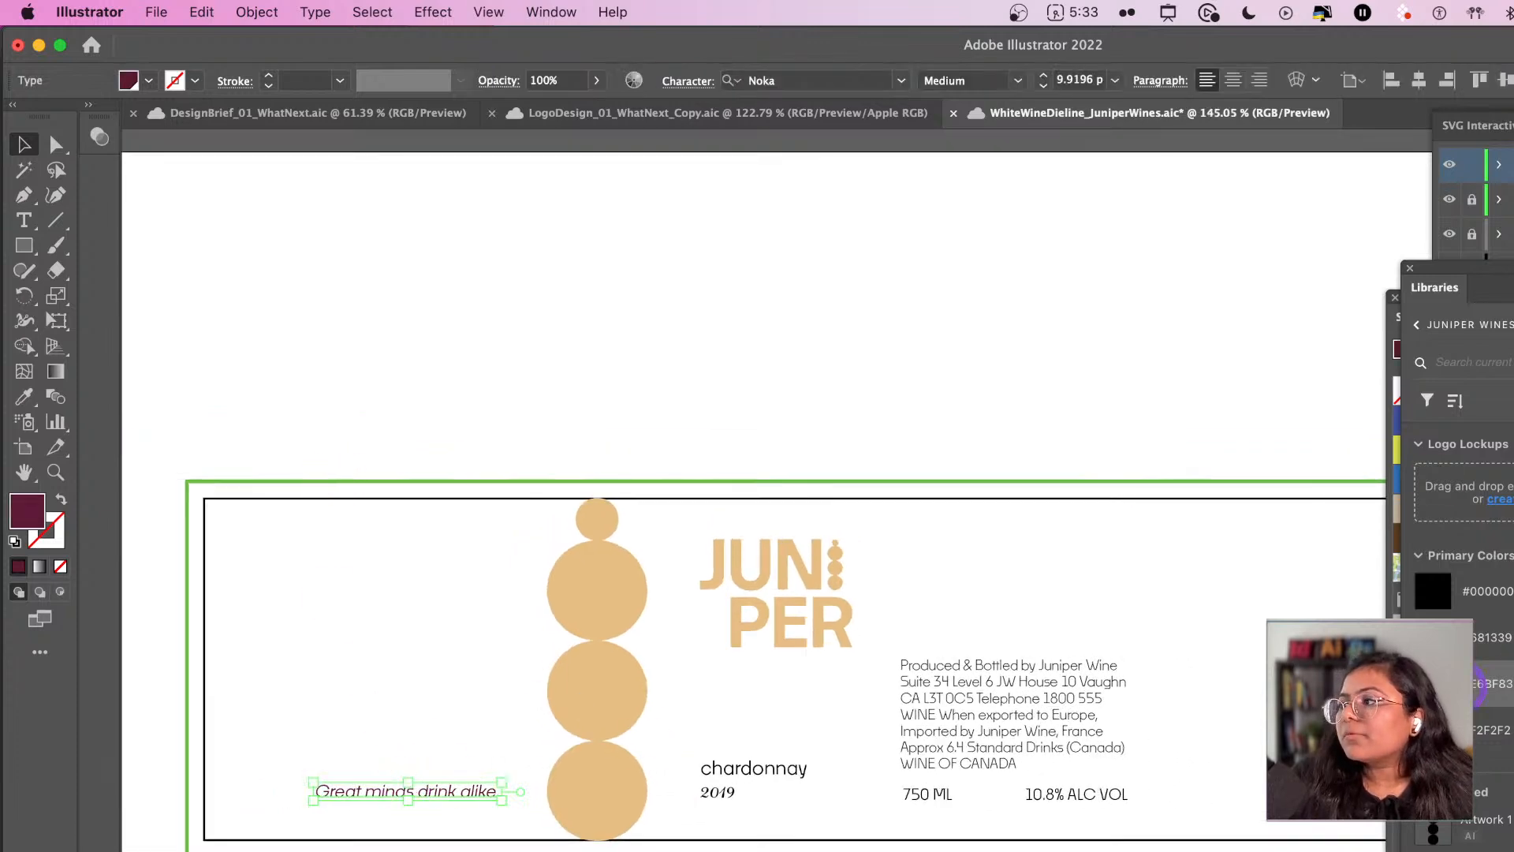
click(1489, 683)
drag(322, 502, 1130, 836)
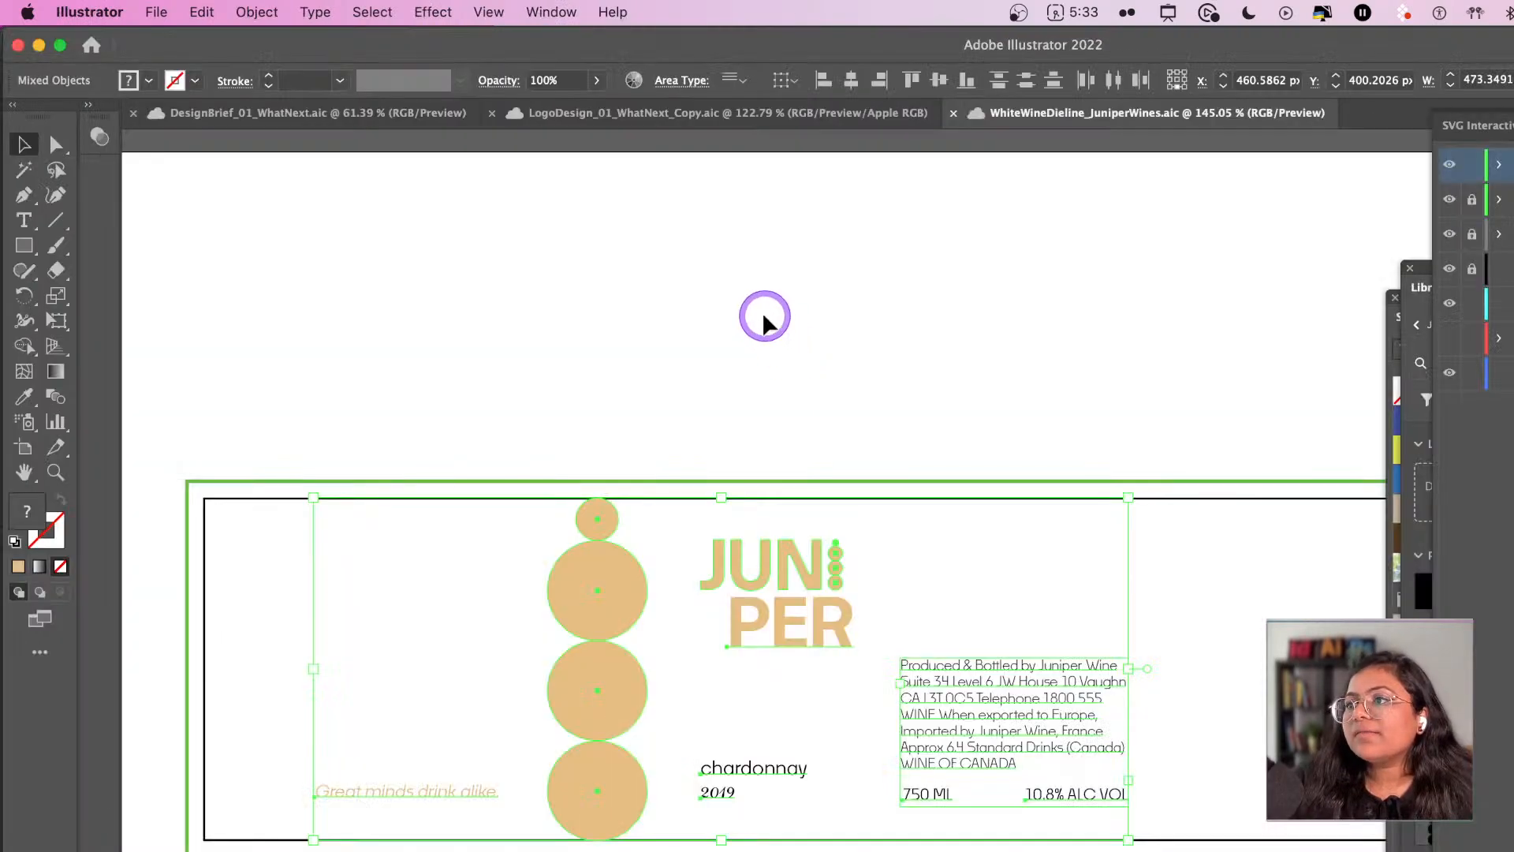
click(764, 318)
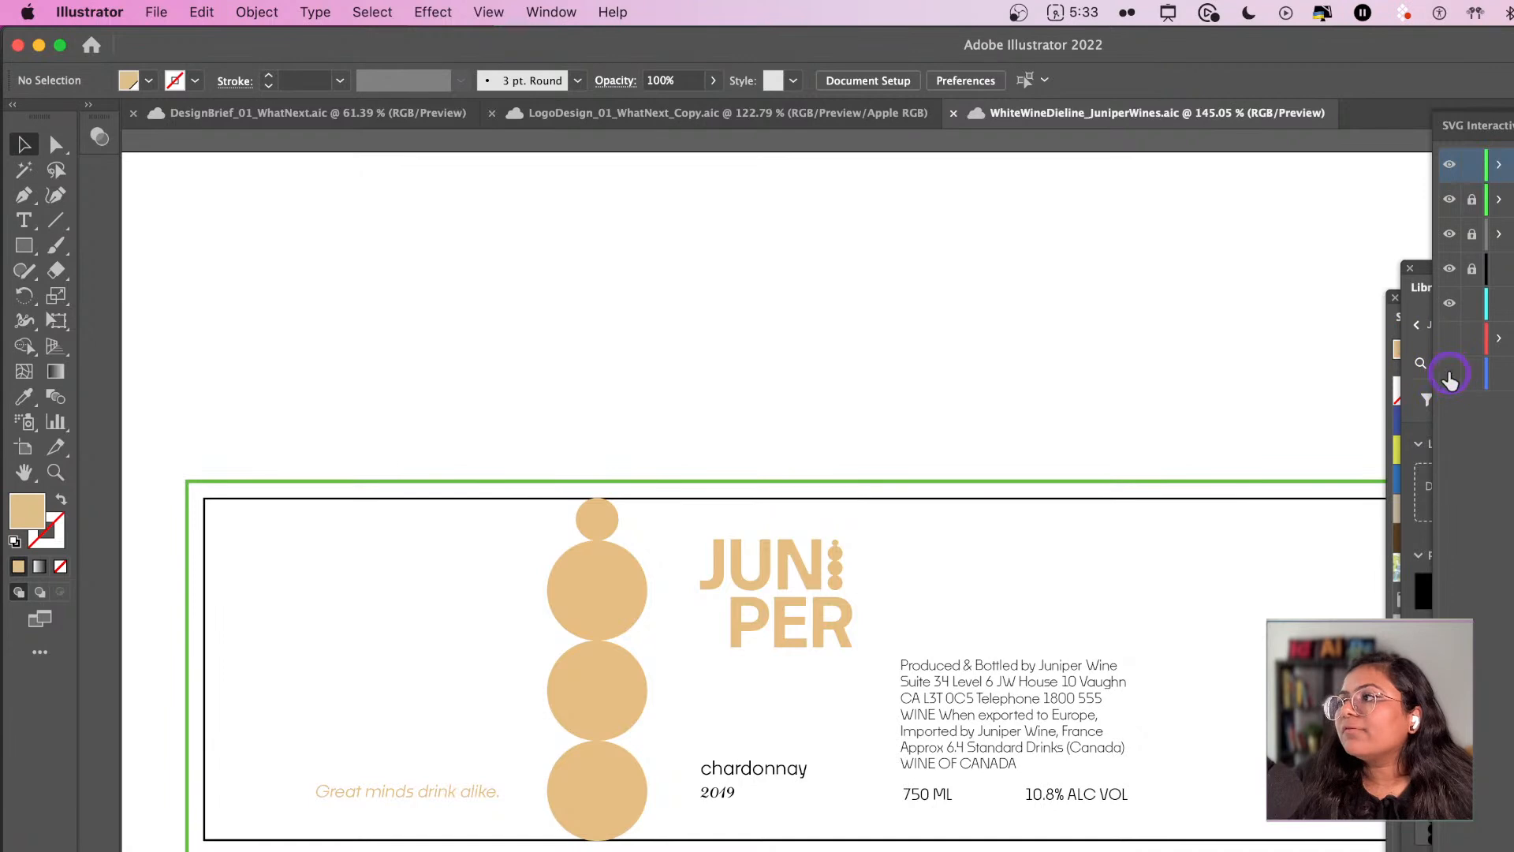
- On the bottommost layer, draw a background rectangle about 772 by 218 px over the green bleed frame and fill it with library color #F2F2F2
click(1449, 374)
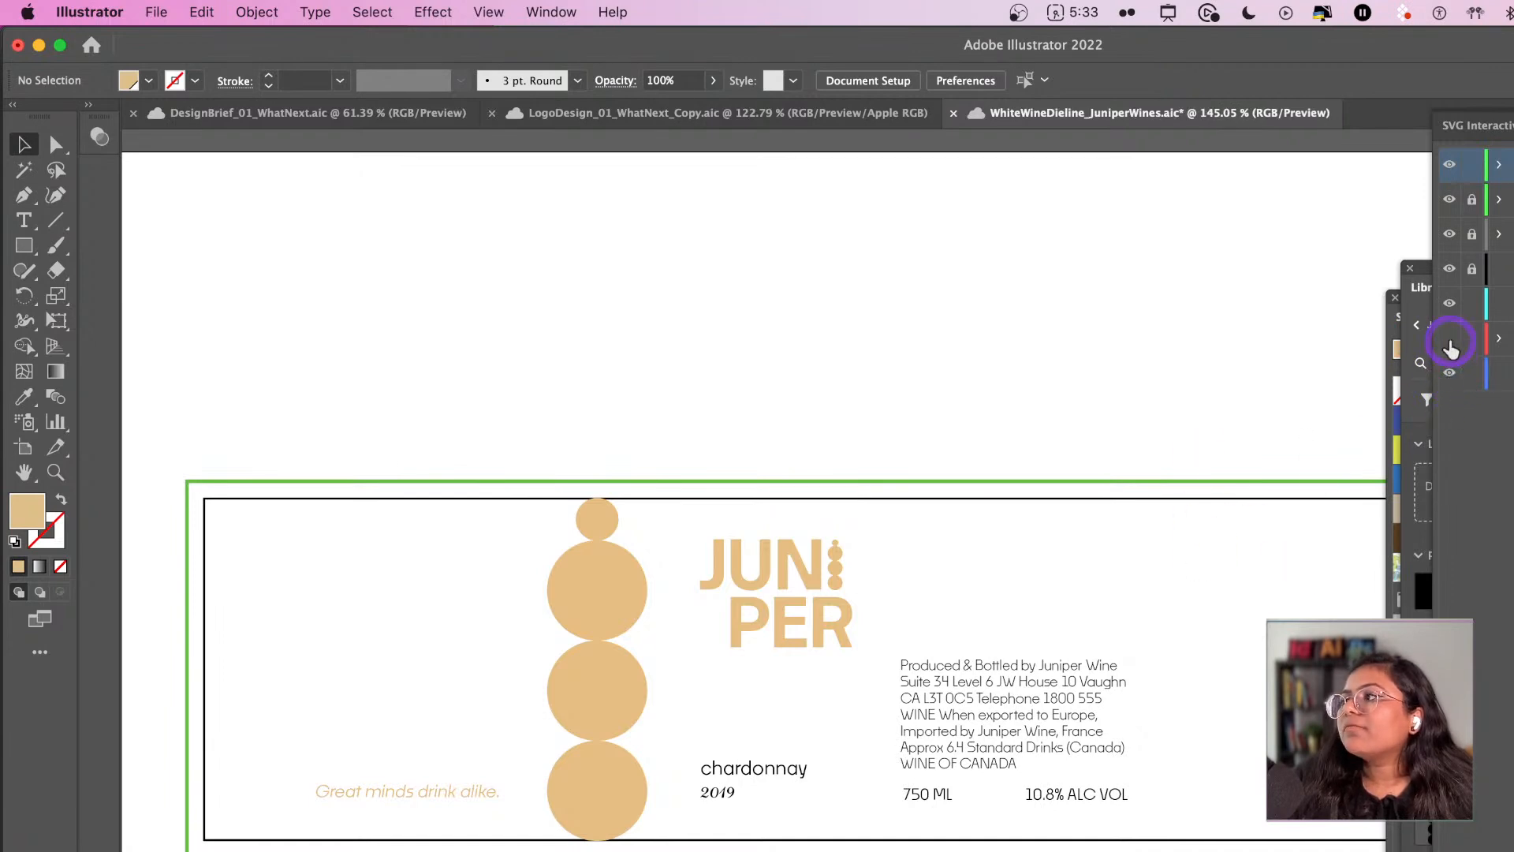
scroll(934, 404, down, 5)
scroll(788, 466, up, 2)
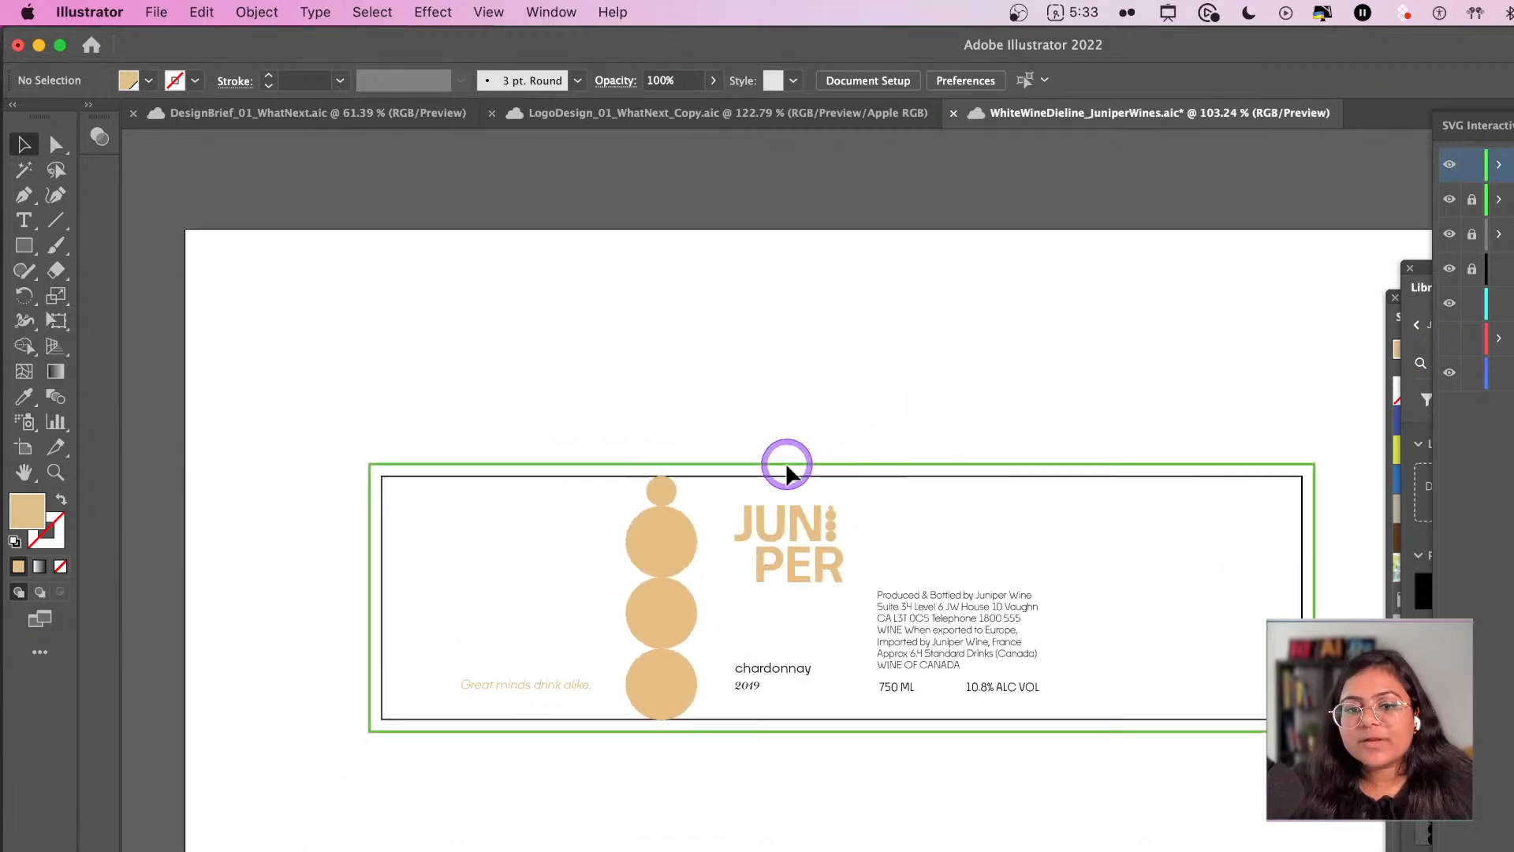
key(m)
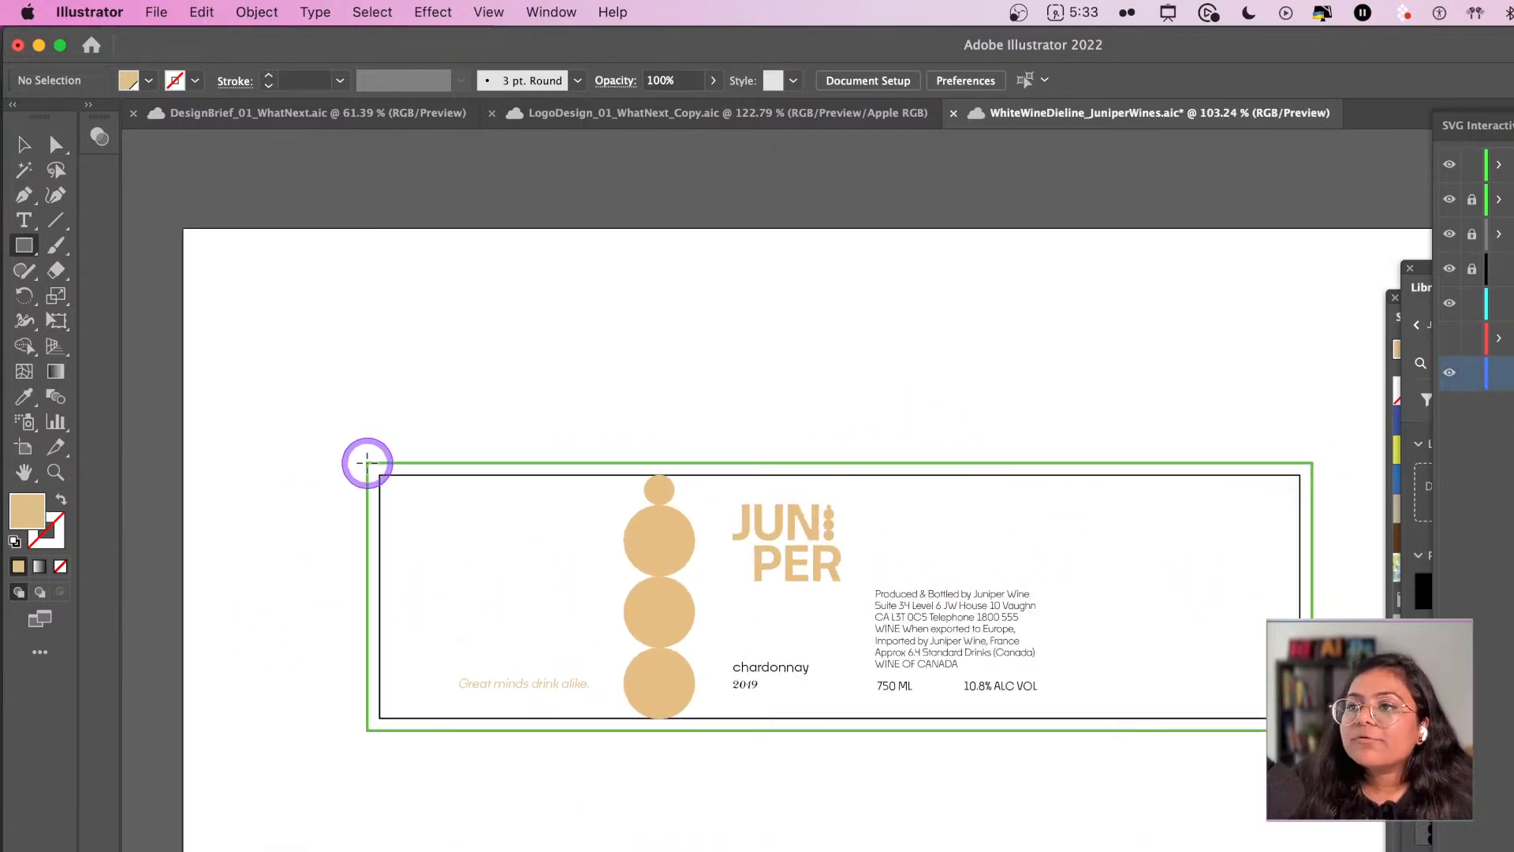
mouse_move(366, 464)
mouse_down()
mouse_move(828, 608)
mouse_move(1331, 734)
mouse_move(1313, 731)
mouse_up()
click(1423, 730)
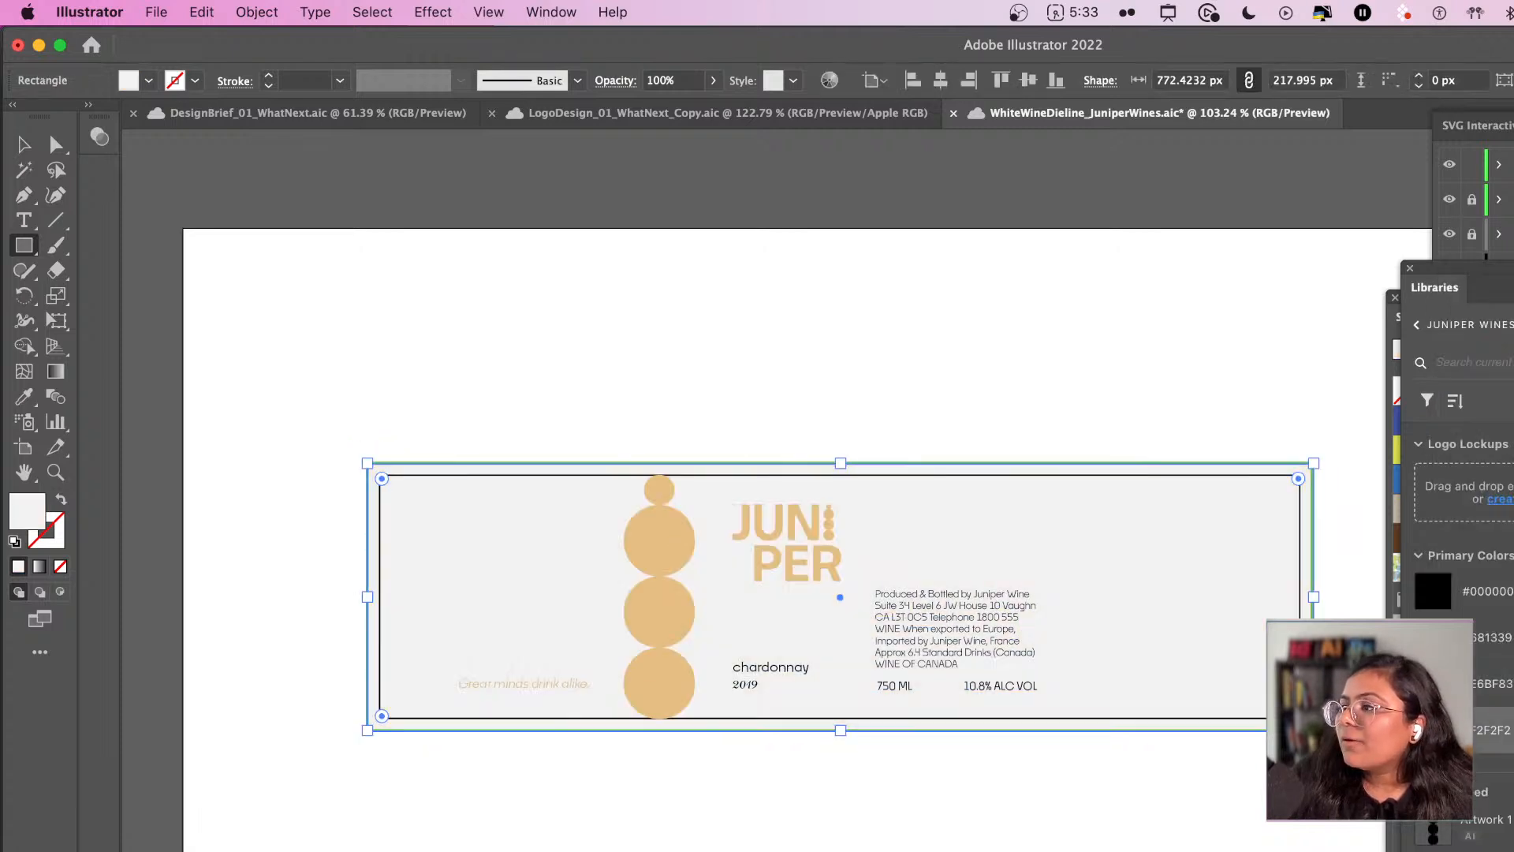
- Lighten the background rectangle's fill to #F9F9F9 by raising its brightness to 98%, and deselect it
key(v)
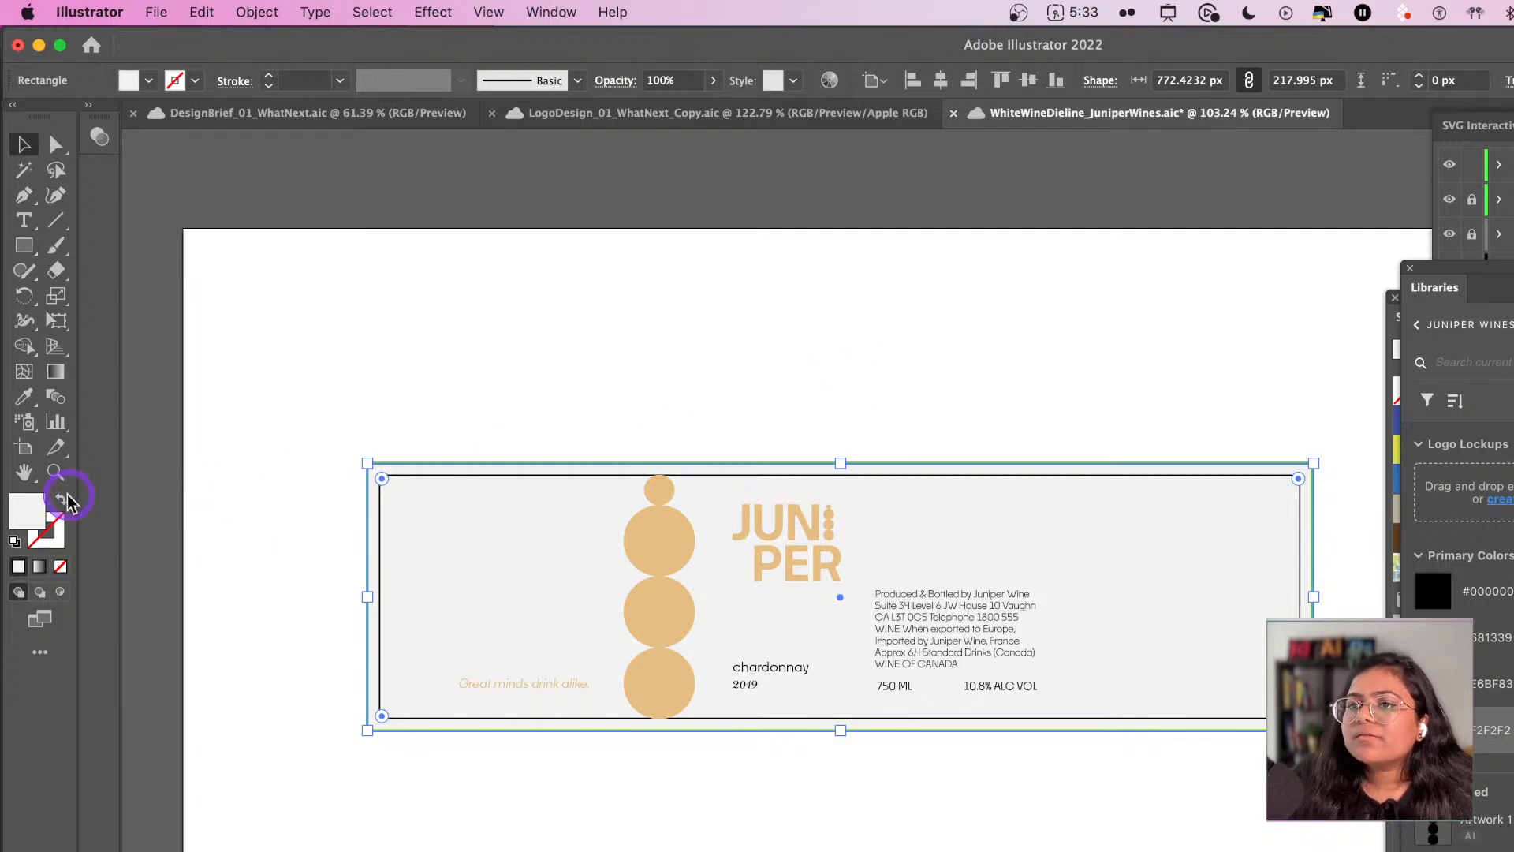
double_click(31, 518)
drag(639, 393, 643, 374)
click(666, 498)
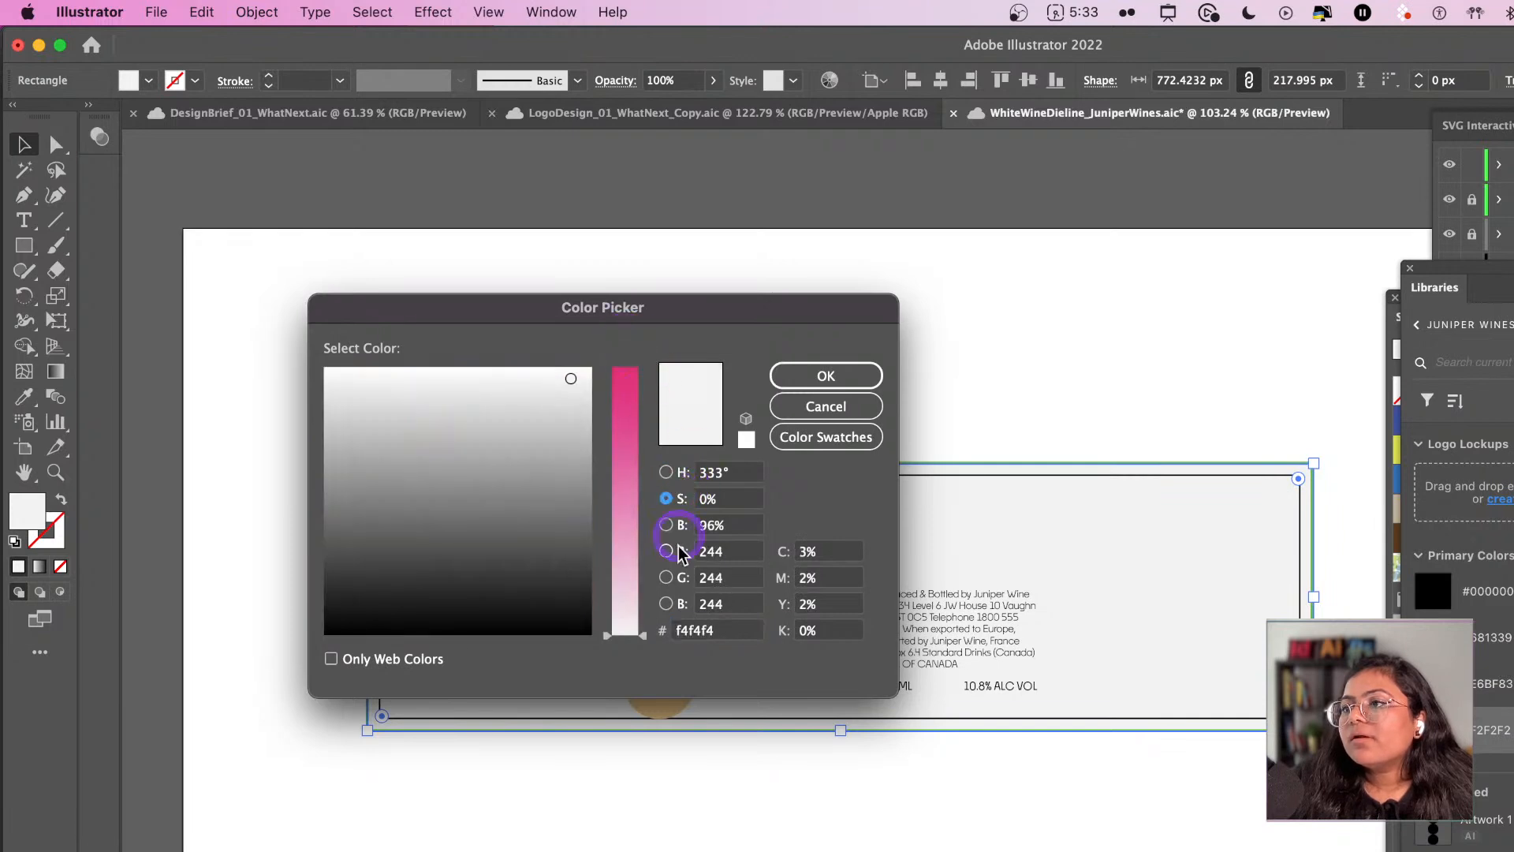
click(666, 524)
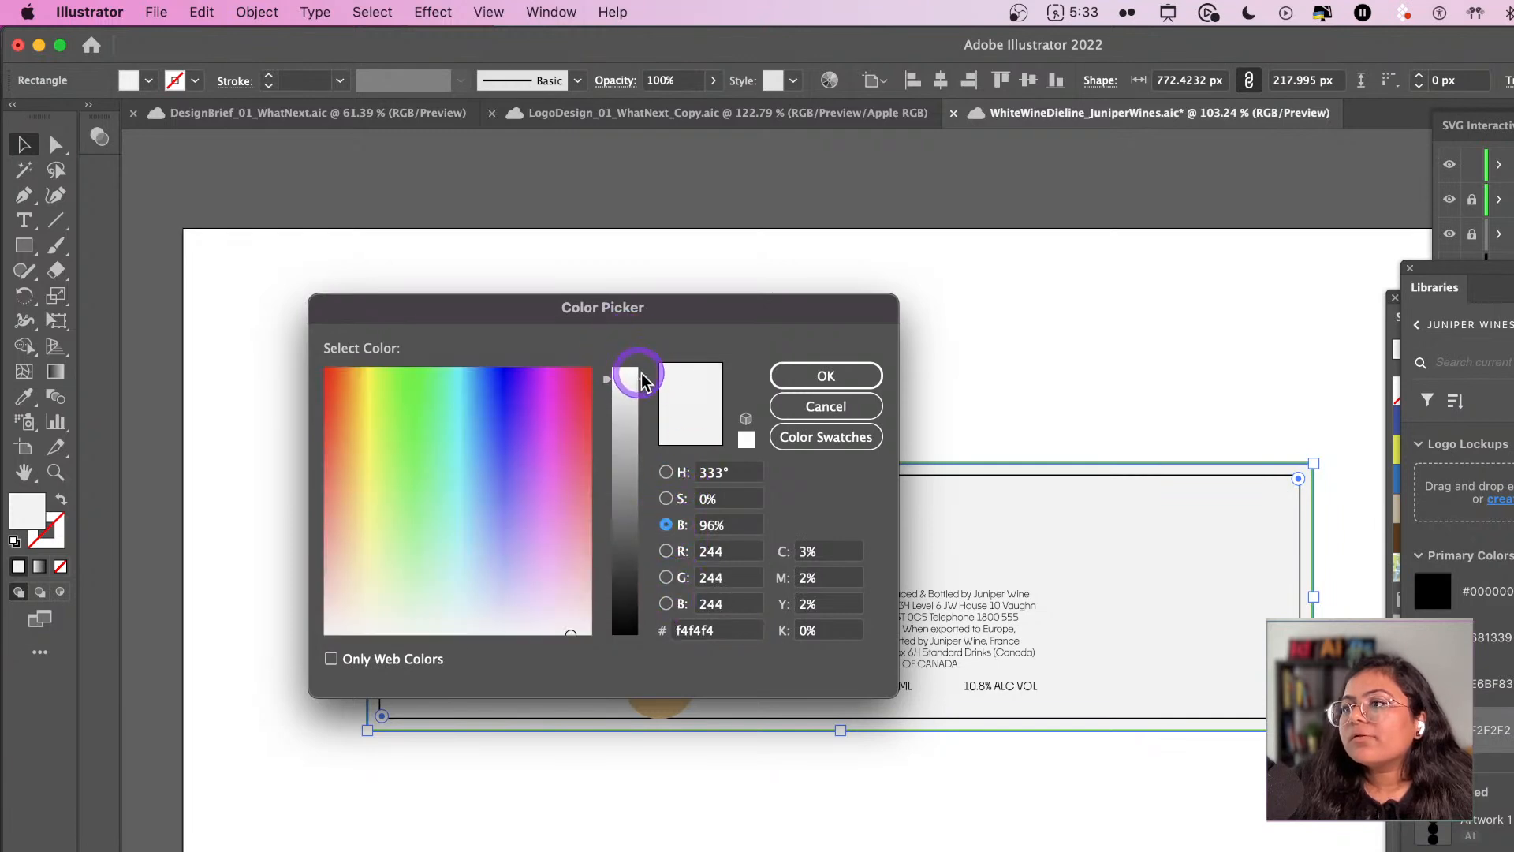
click(786, 375)
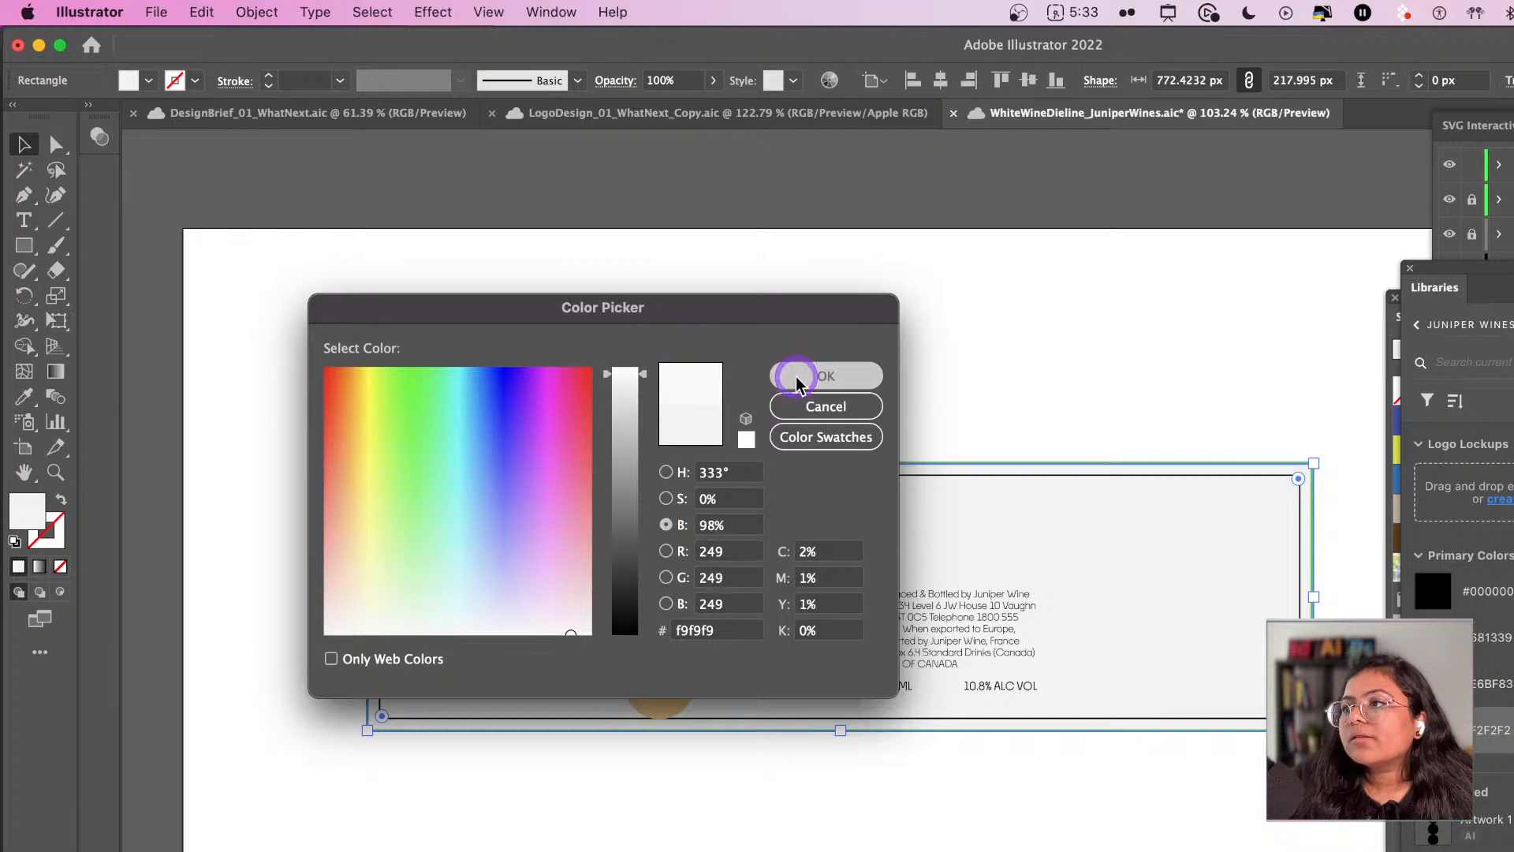
click(781, 328)
click(960, 506)
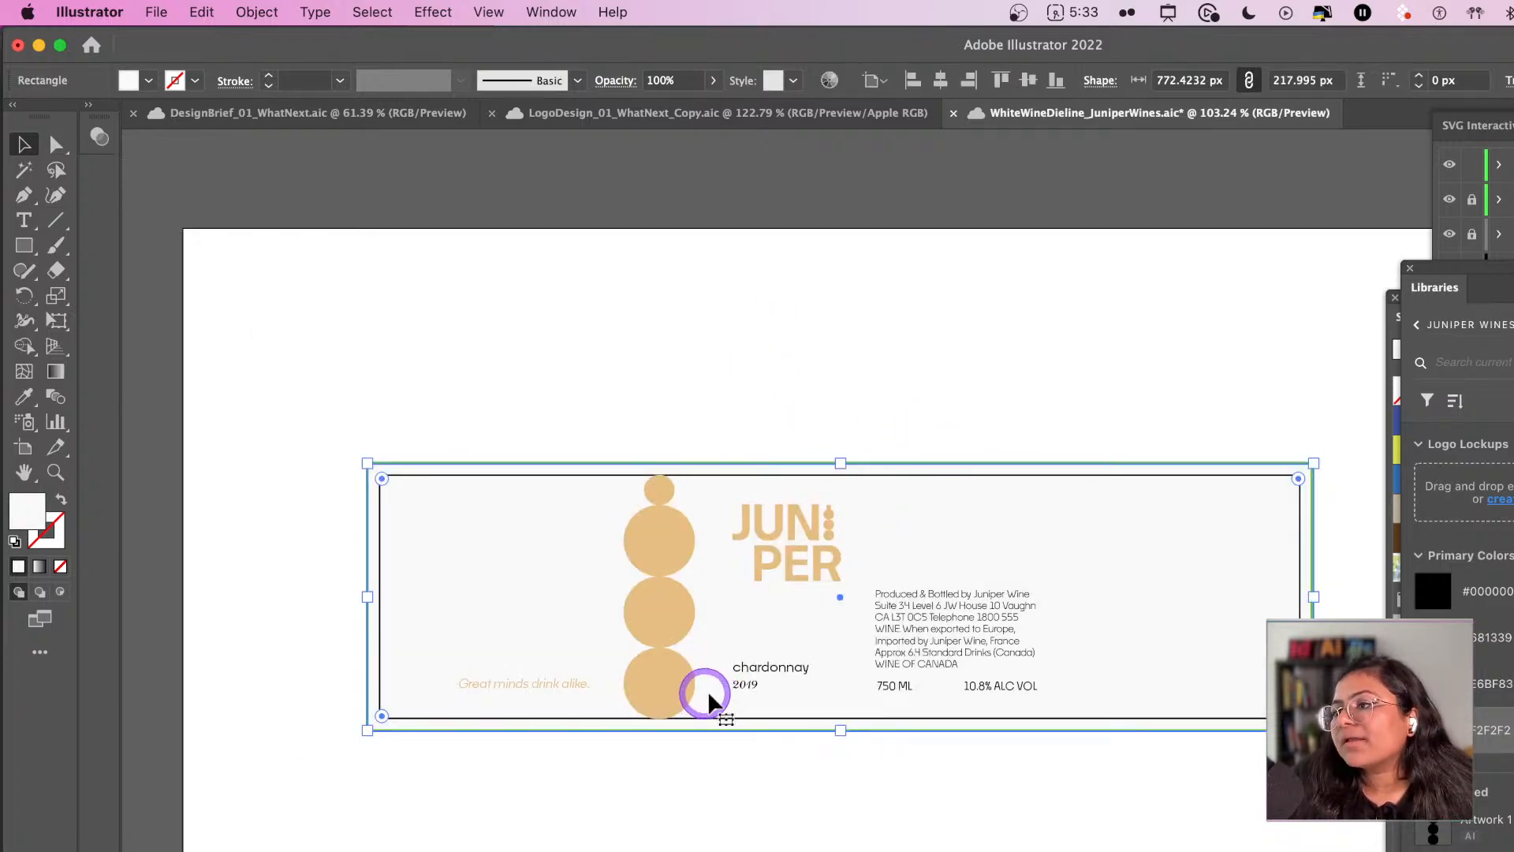
click(677, 688)
click(713, 381)
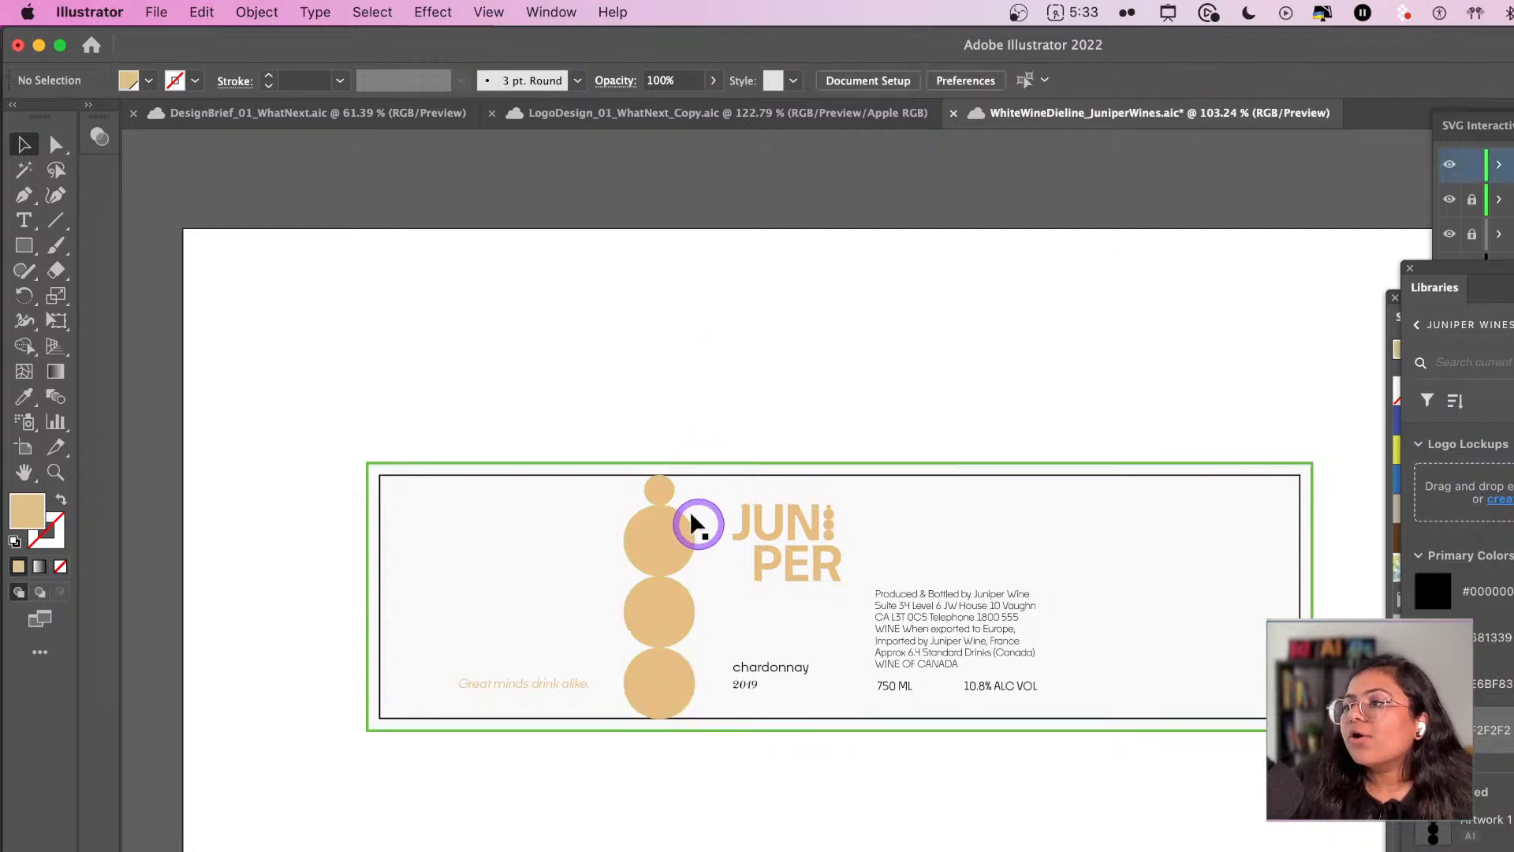
- Change the wine name above the 2019 vintage to "pinot grigio"
drag(460, 436, 985, 753)
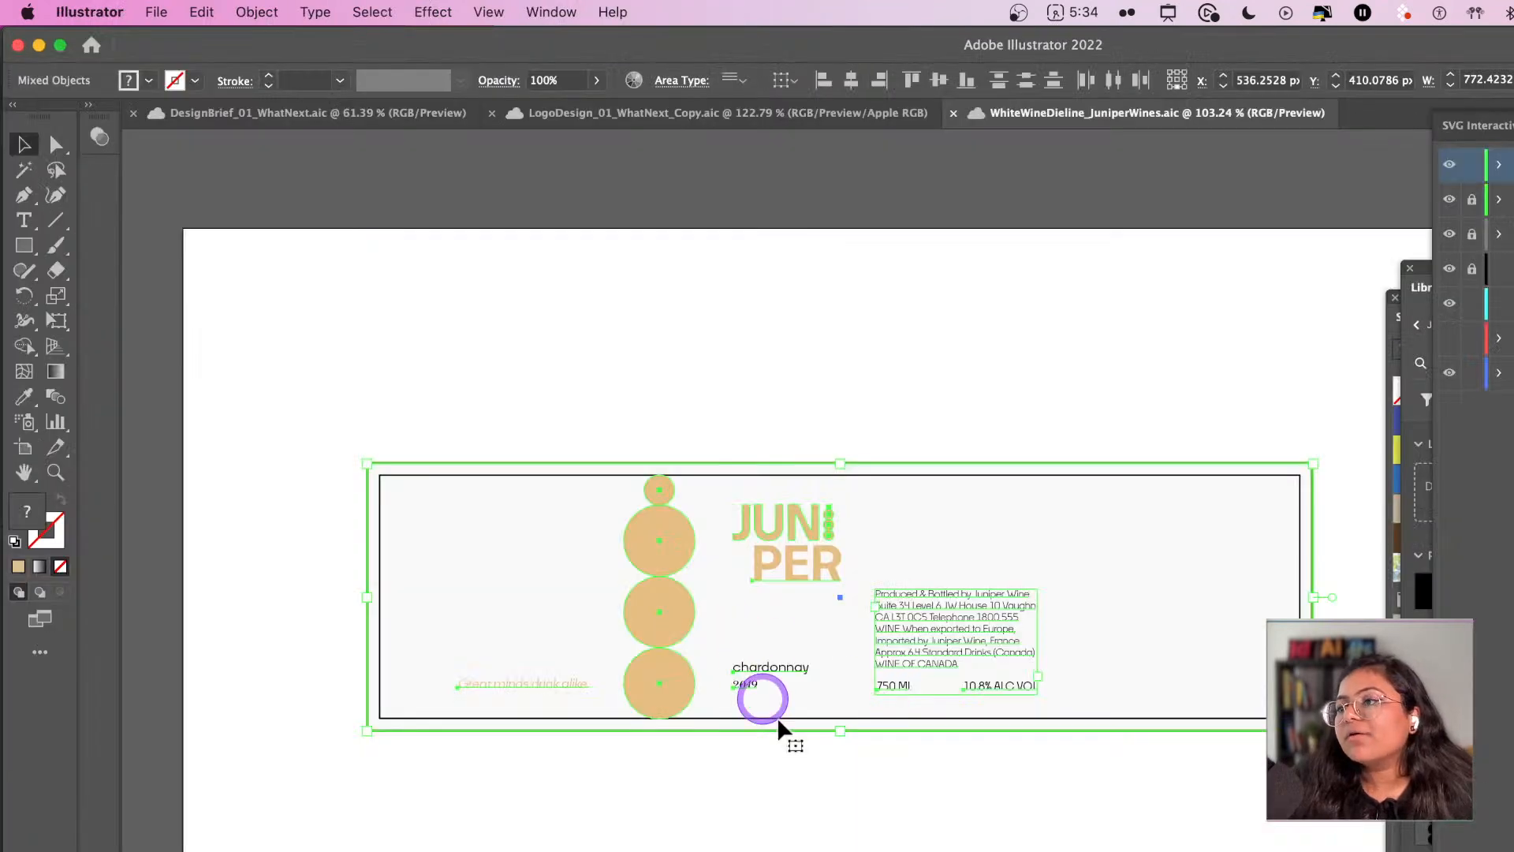
click(779, 722)
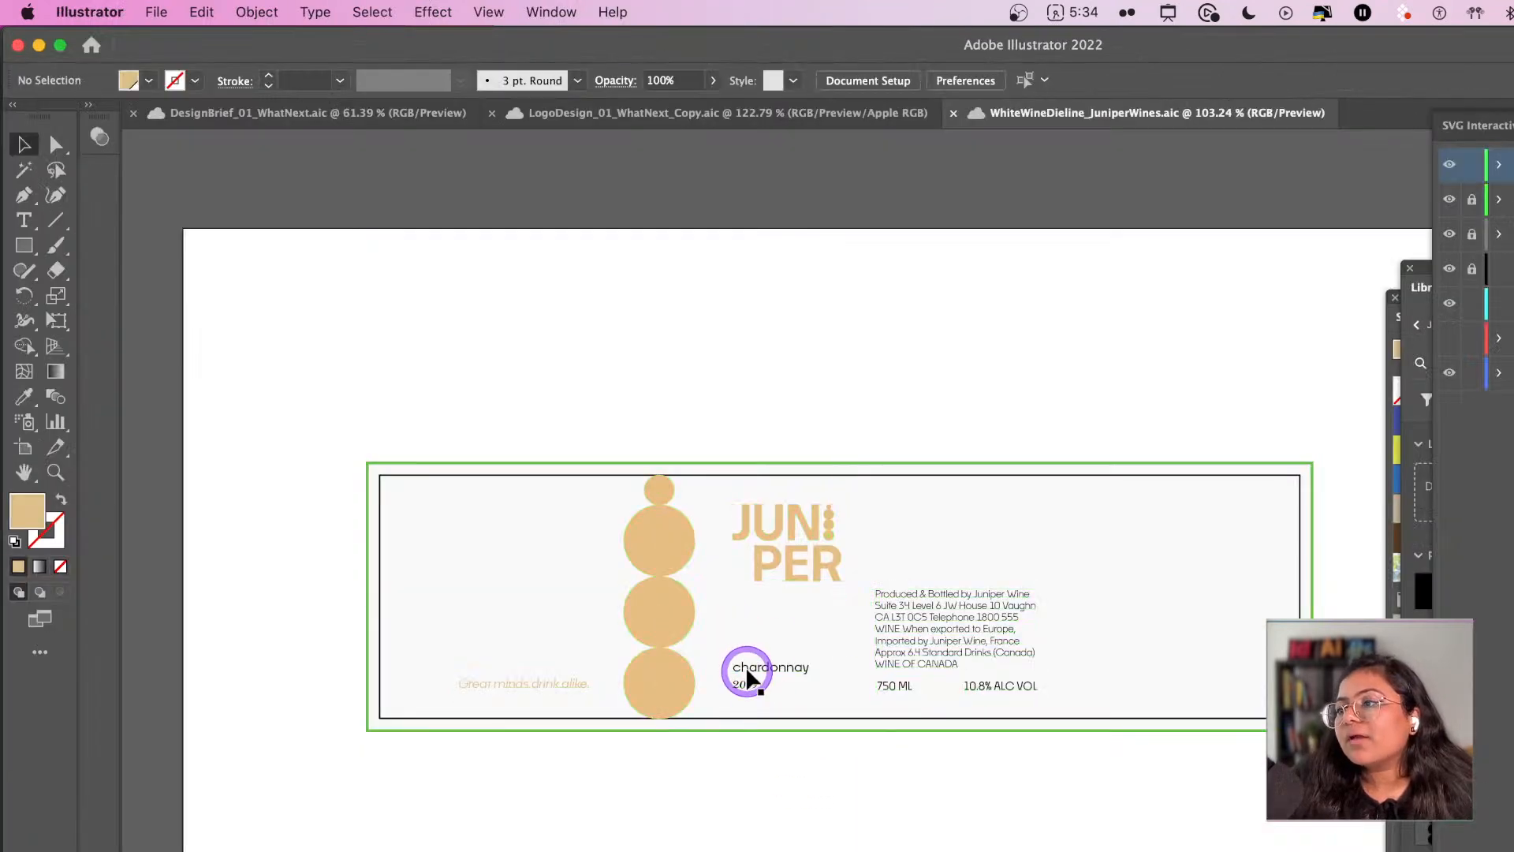
key(t)
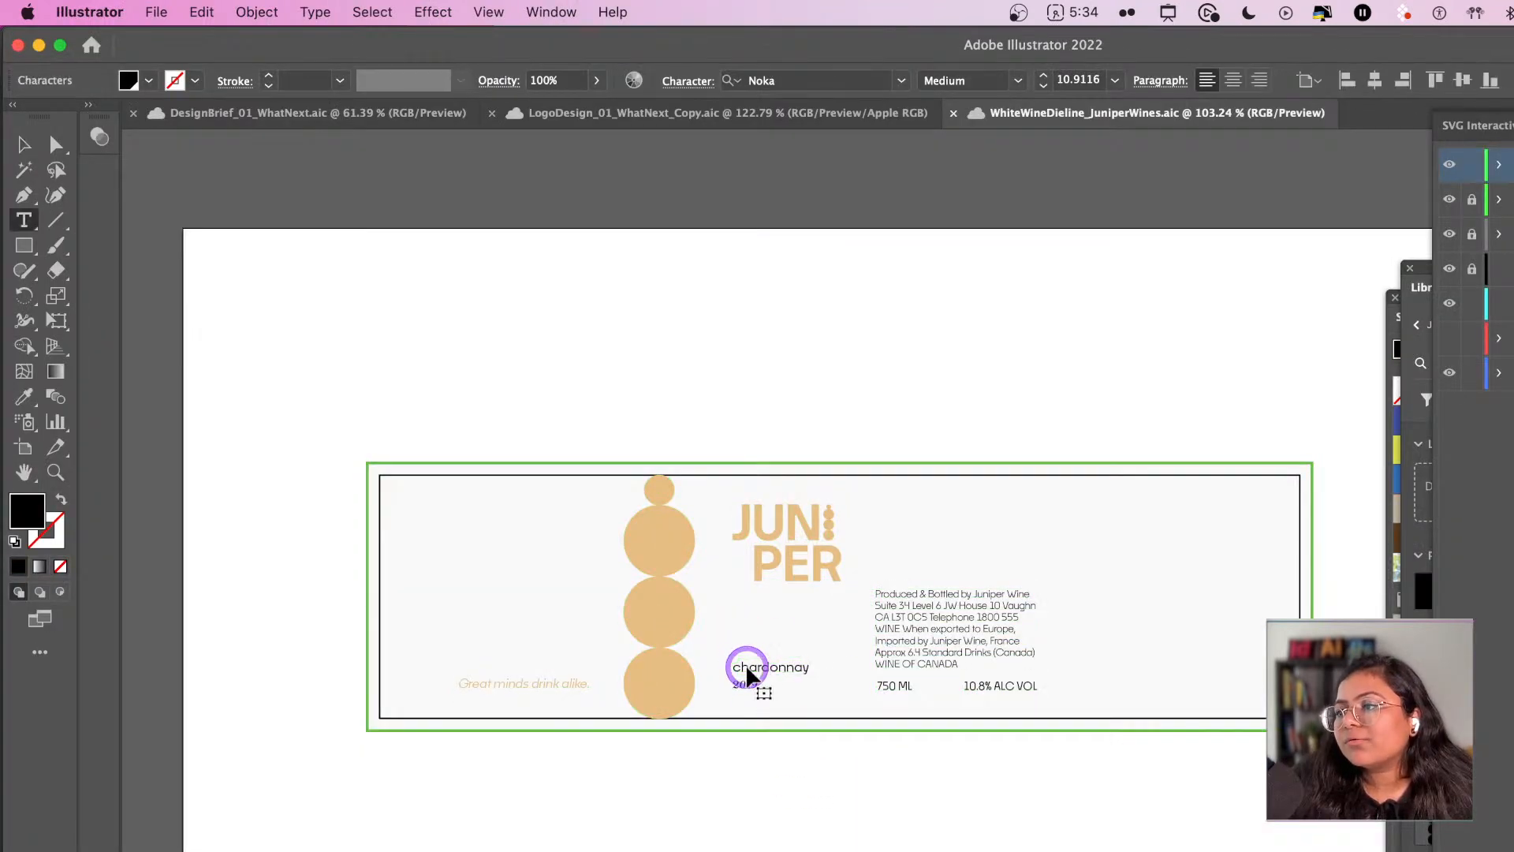
double_click(747, 668)
text(pinot gri)
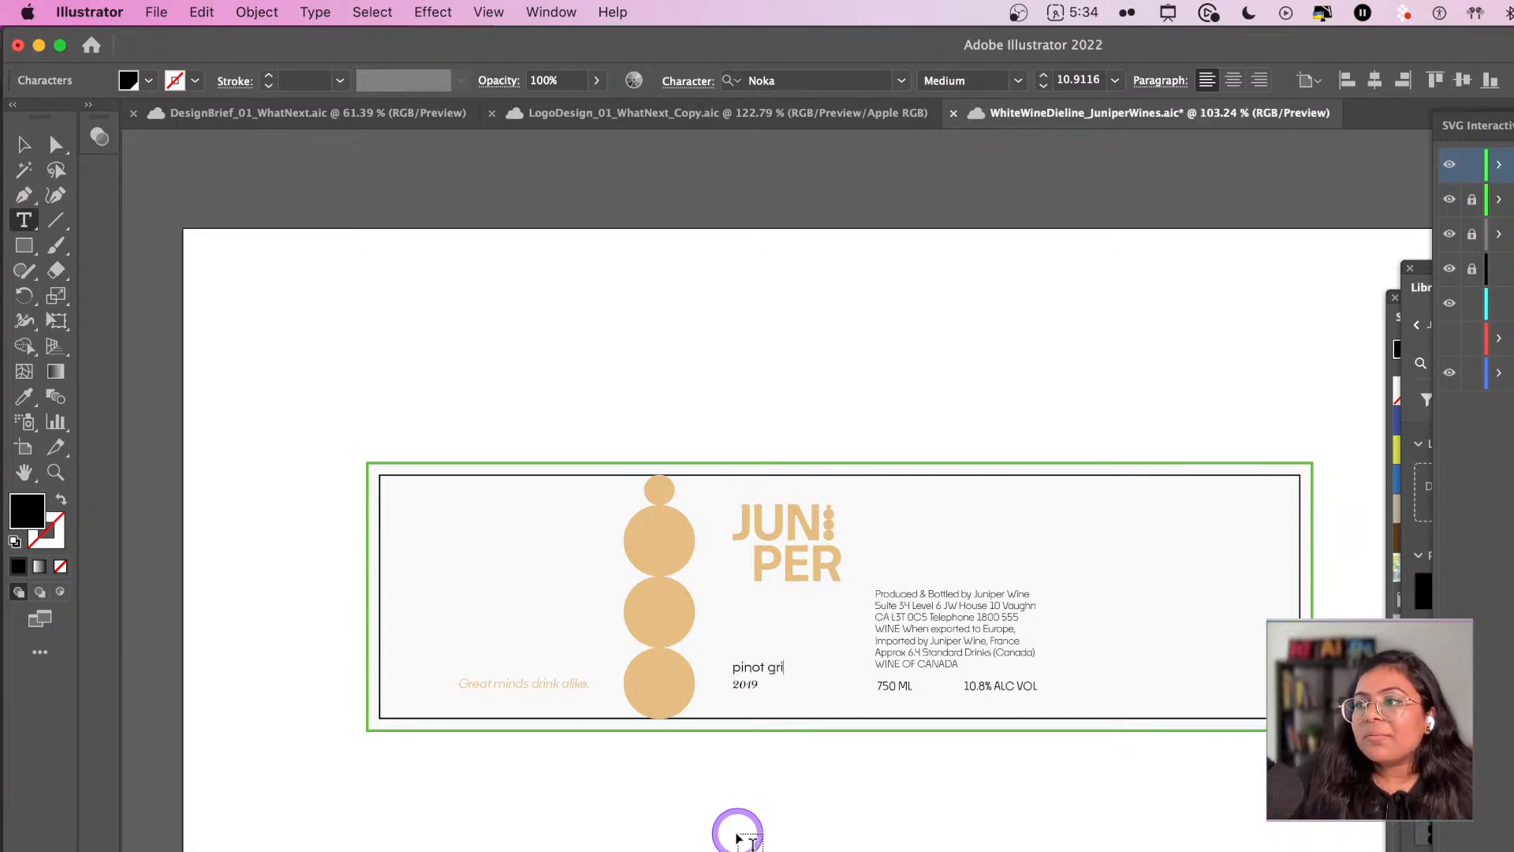
text(gio)
key(Escape)
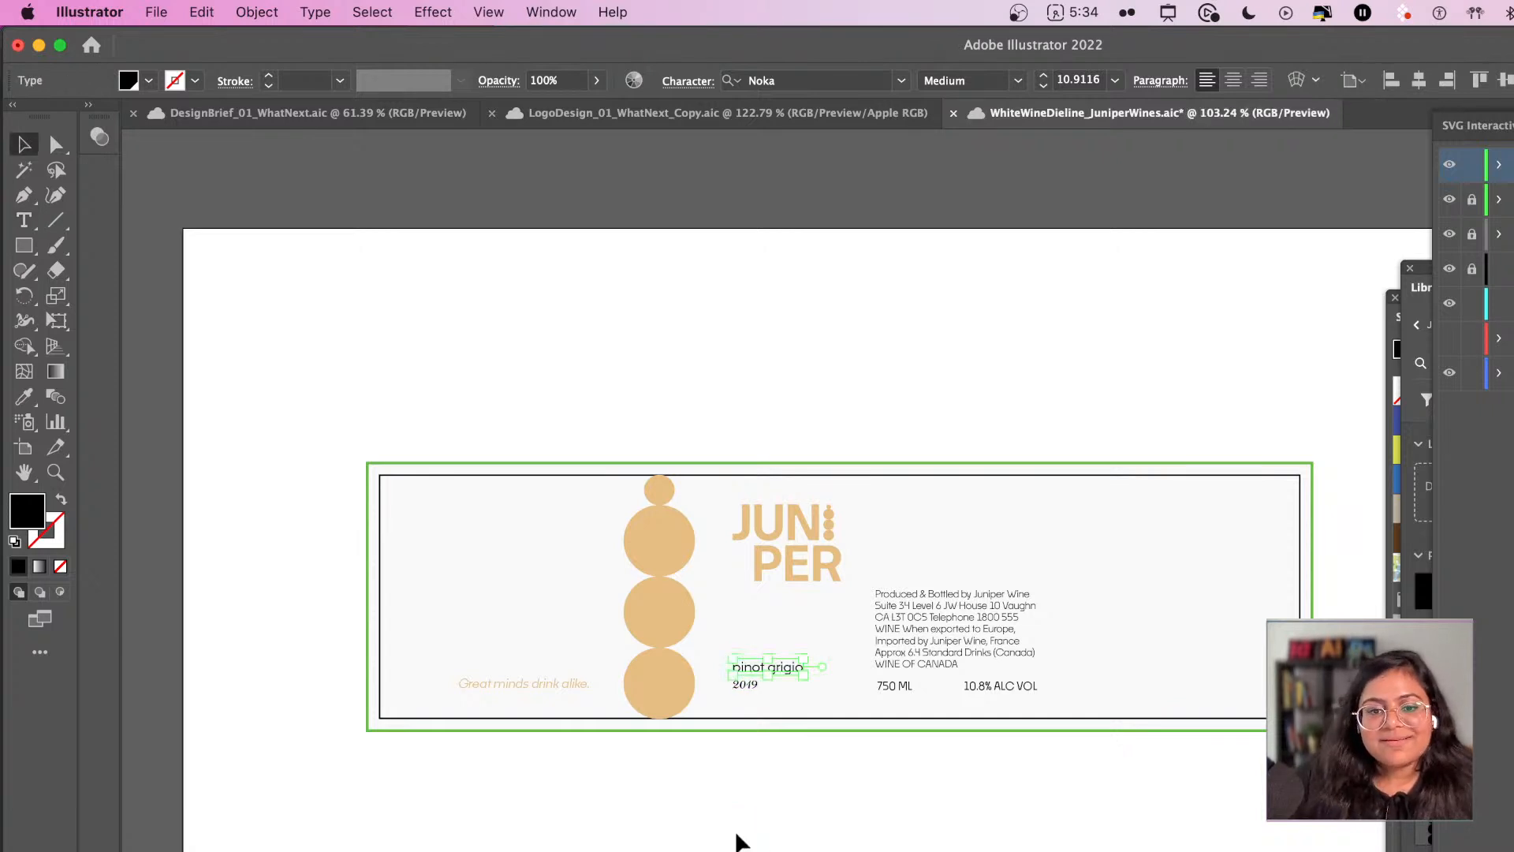
click(751, 694)
click(608, 374)
- Select the whole label artwork with its background, and switch to Photoshop's AdobeStock_460640164.jpeg bottle photo
drag(382, 376, 1270, 745)
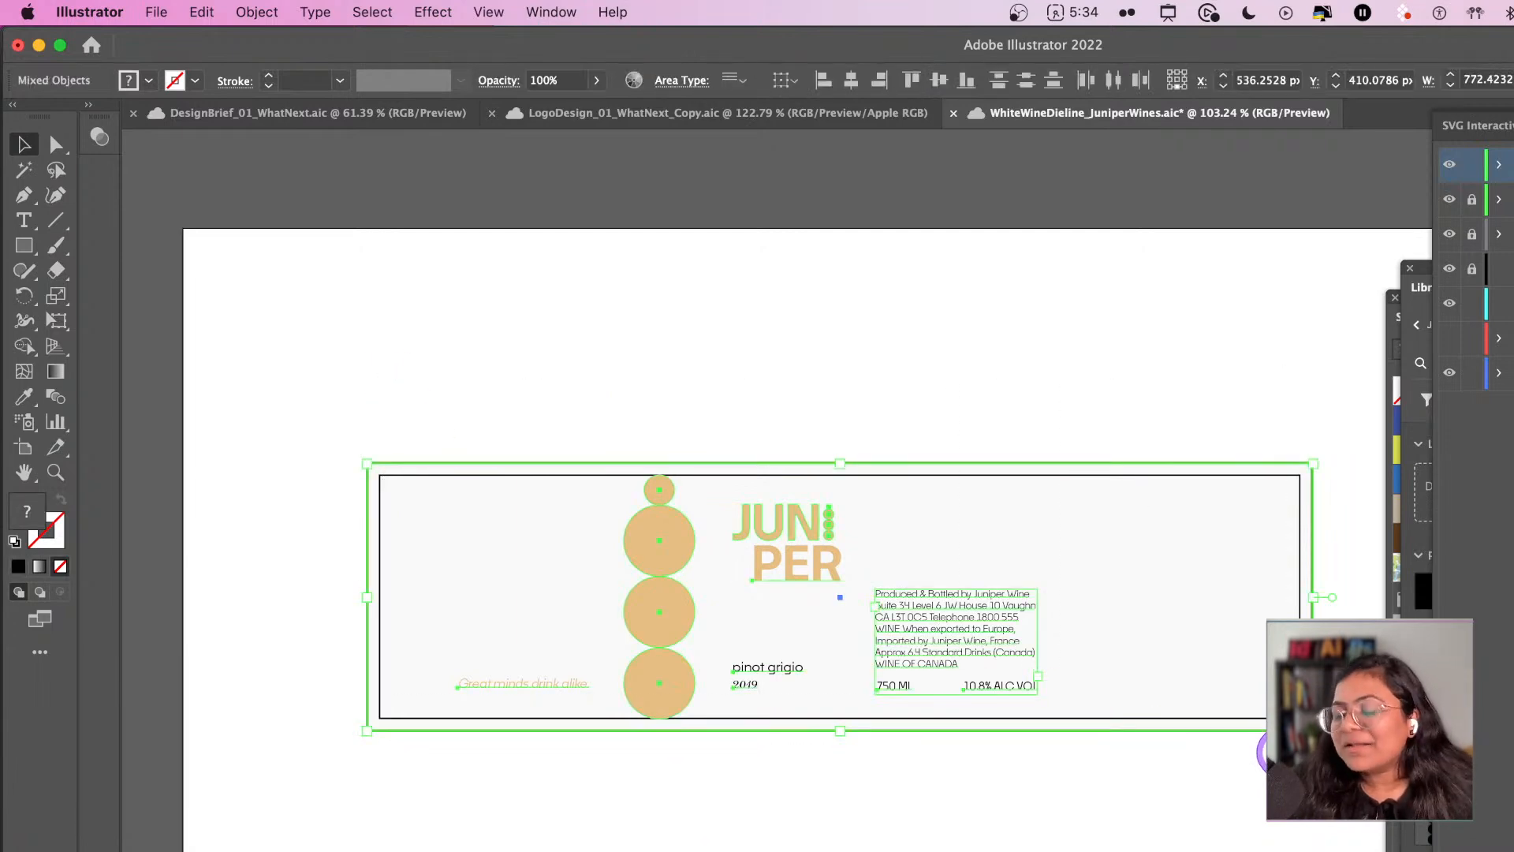
key(super+Tab)
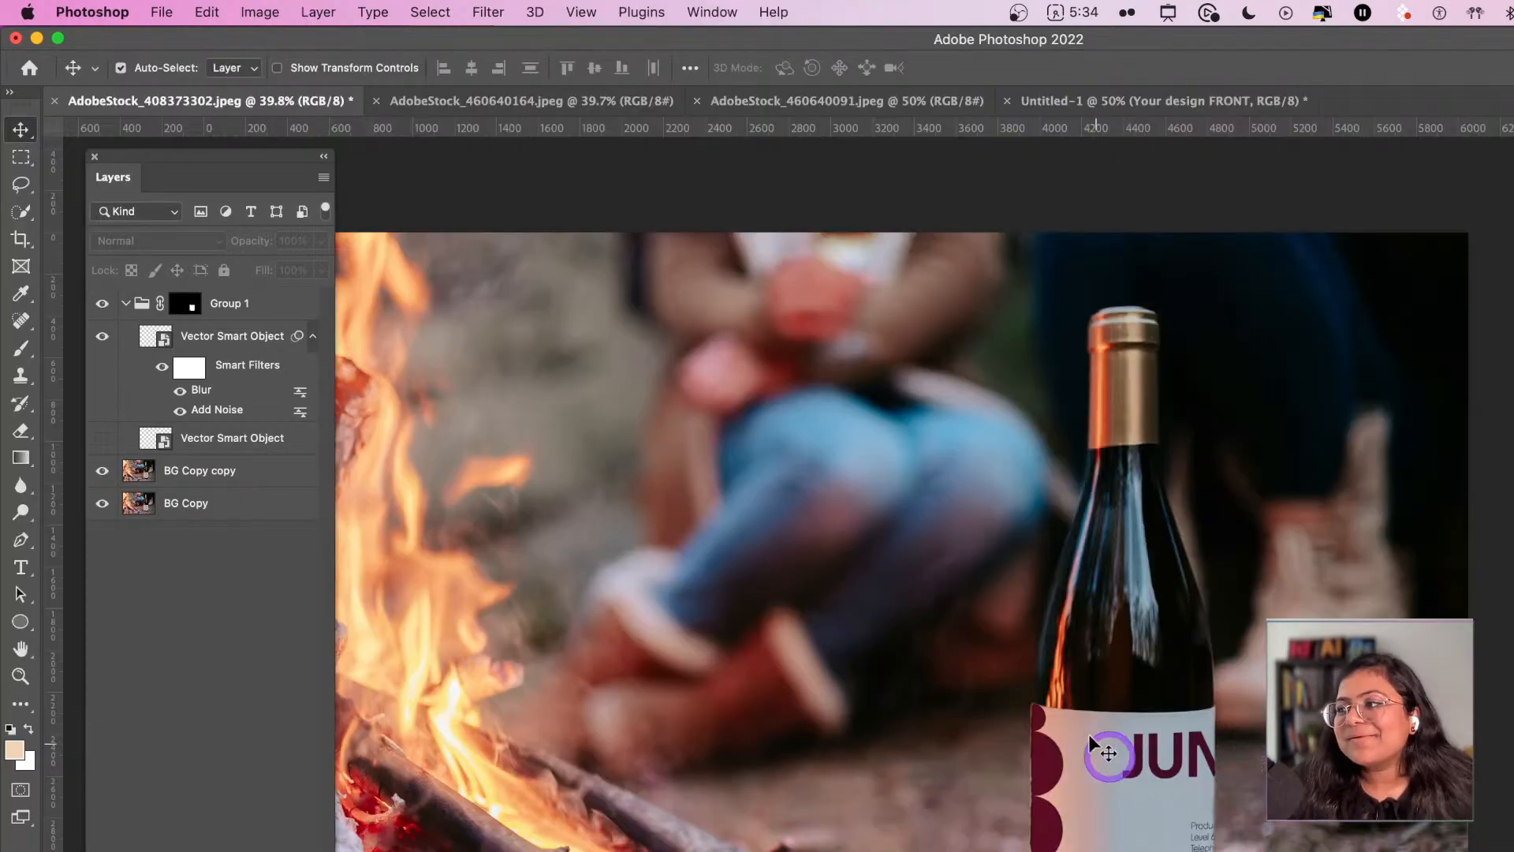
click(558, 100)
scroll(932, 589, right, 2)
scroll(933, 588, up, 1)
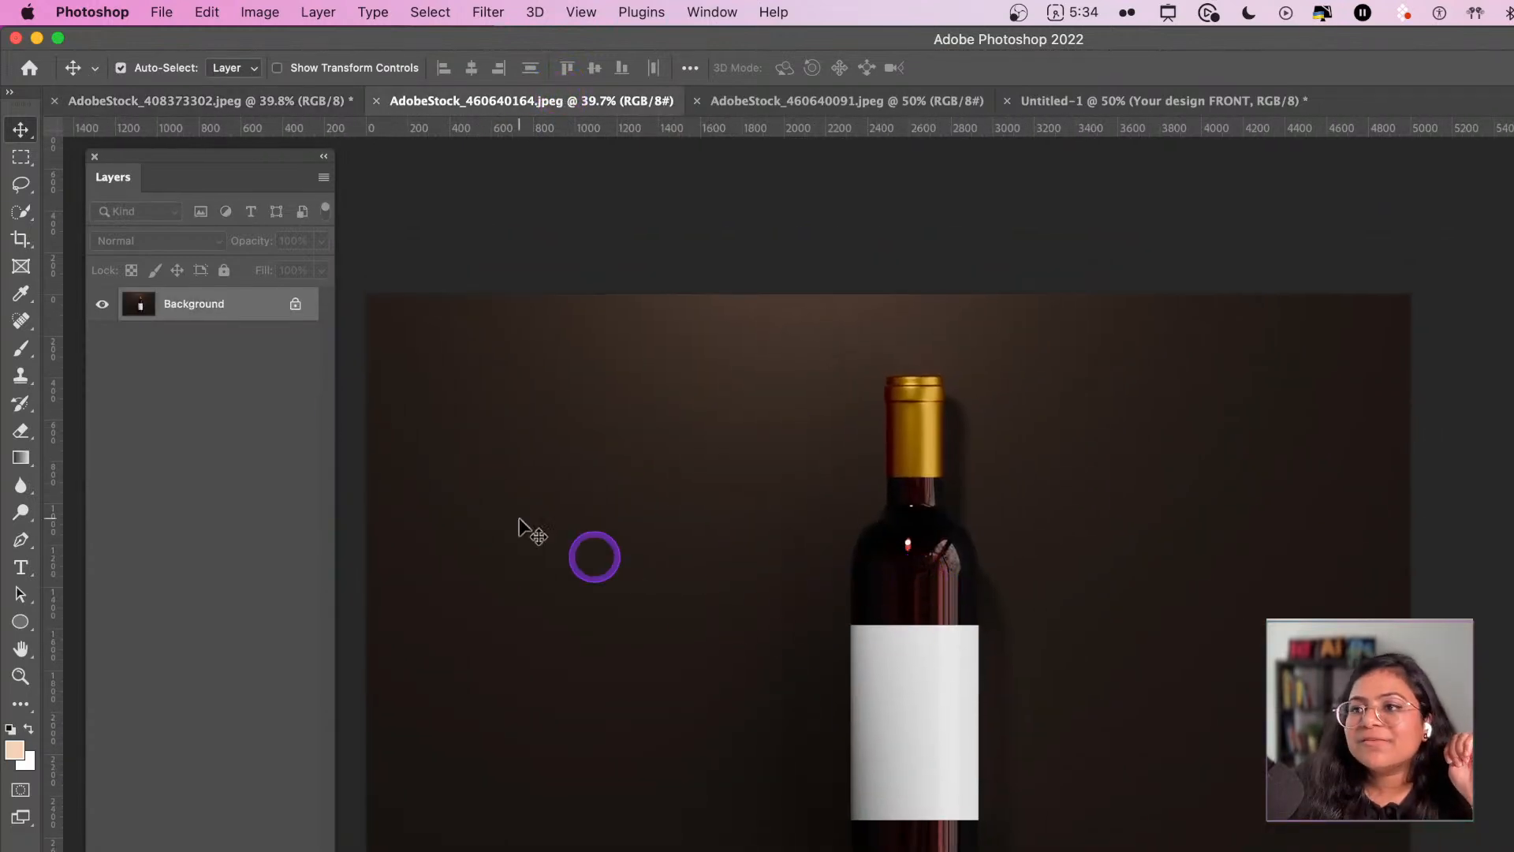
- Unlock the bottle photo's background layer, duplicate it, and hide the original
click(298, 306)
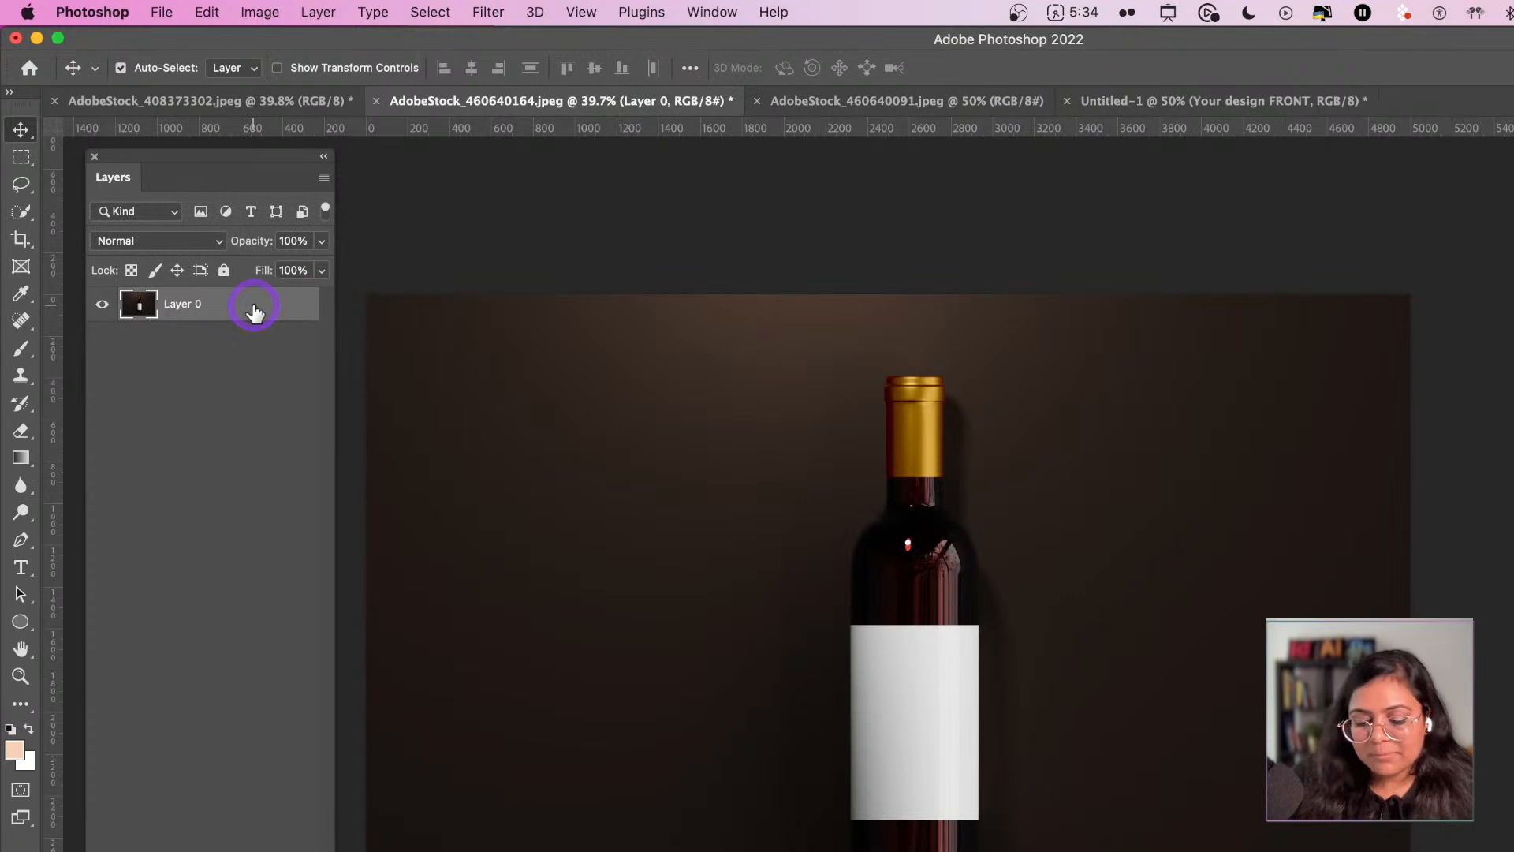
key(super+j)
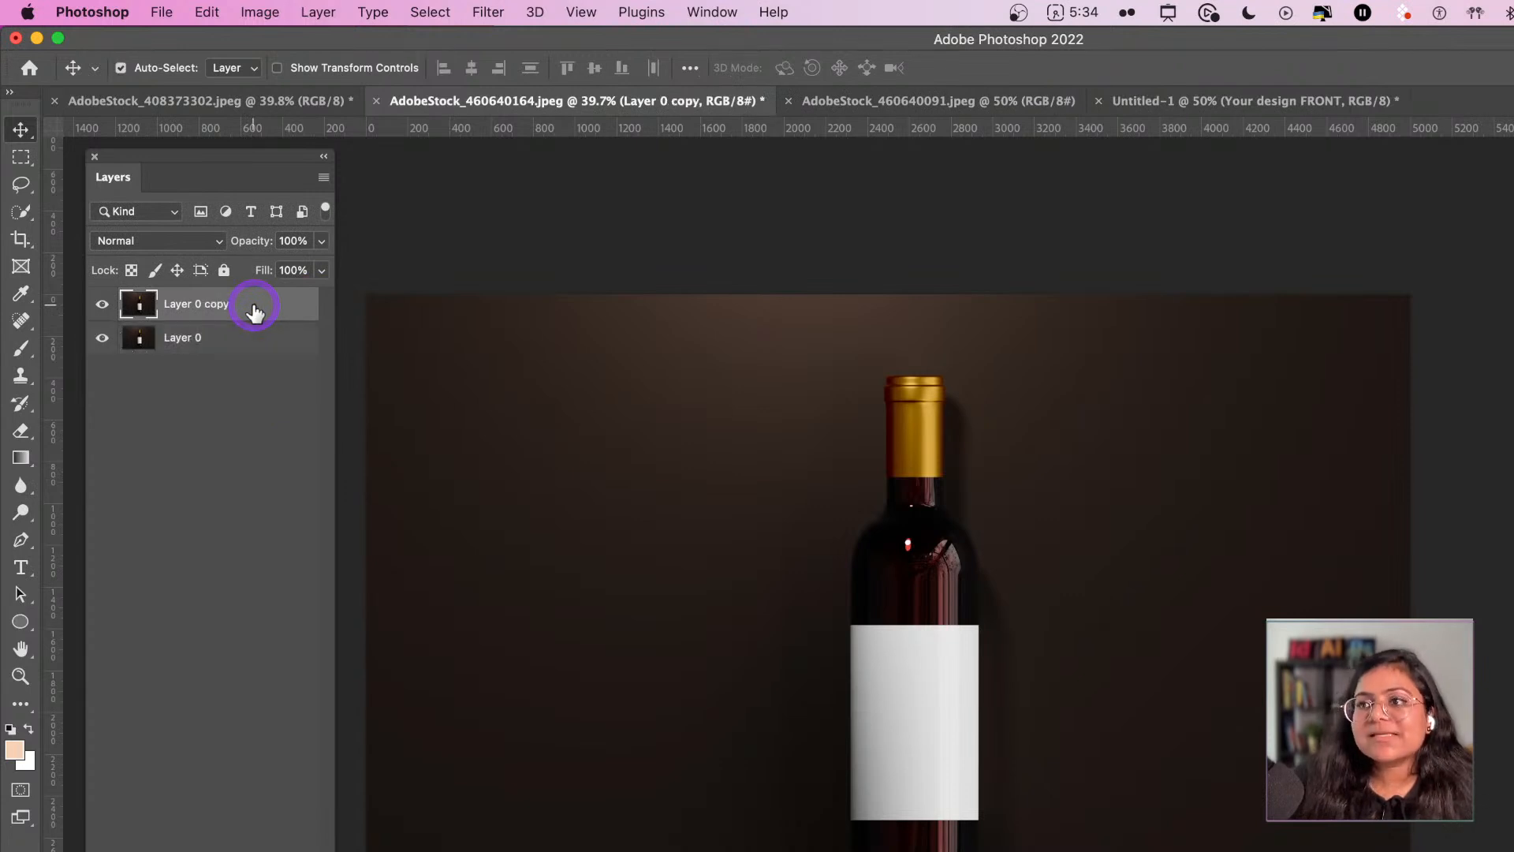
click(103, 337)
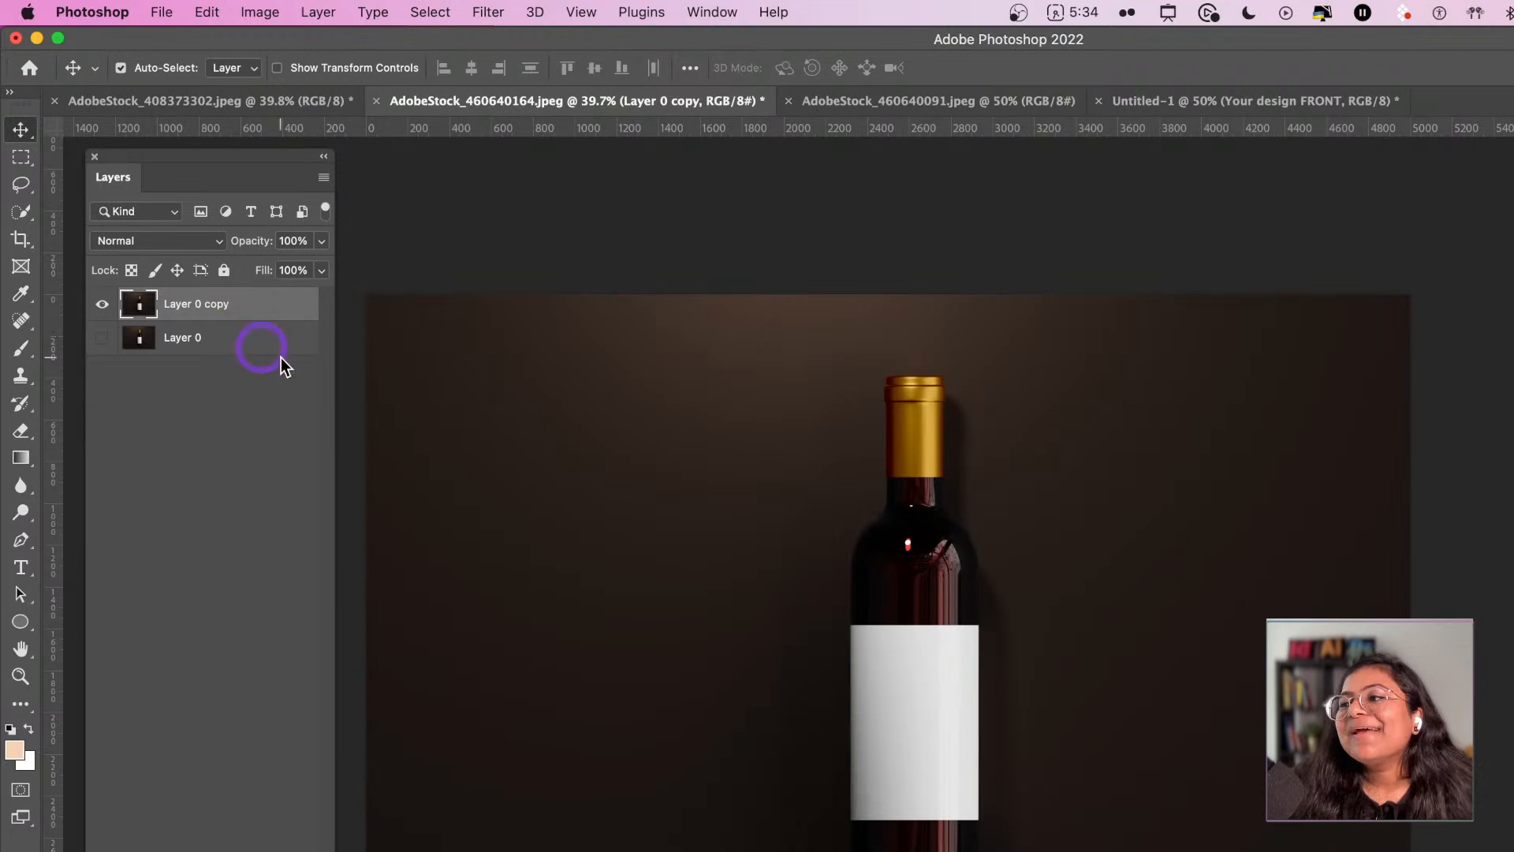
- Select the bottle's blank white label with Quick Selection and mask the duplicate layer to it
mouse_move(27, 229)
mouse_down()
mouse_move(27, 212)
mouse_move(79, 230)
mouse_up()
mouse_move(896, 664)
mouse_down()
mouse_move(936, 642)
mouse_move(954, 683)
mouse_move(942, 688)
mouse_up()
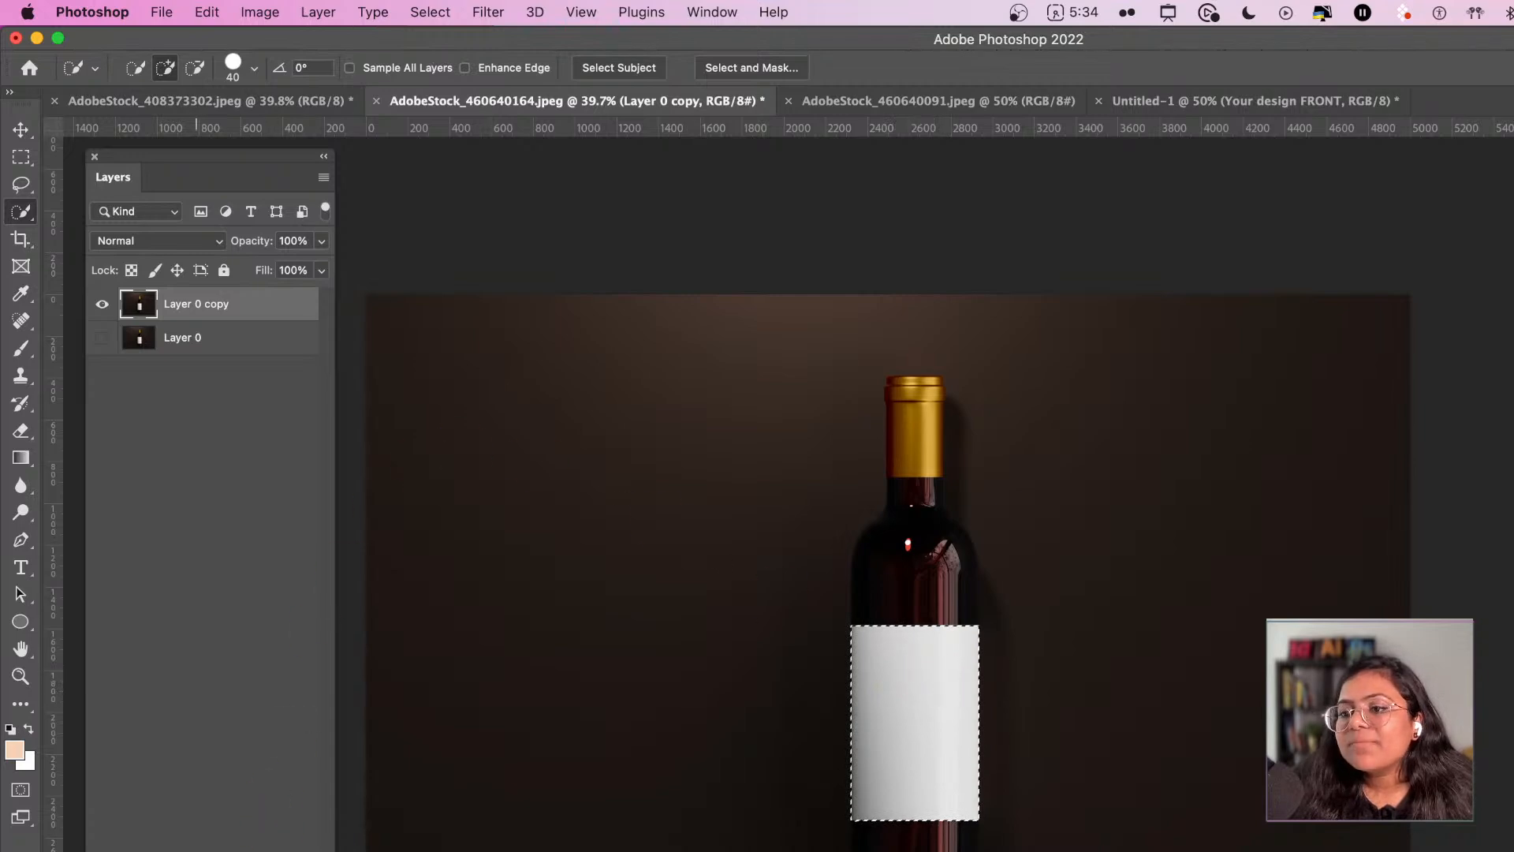
click(187, 851)
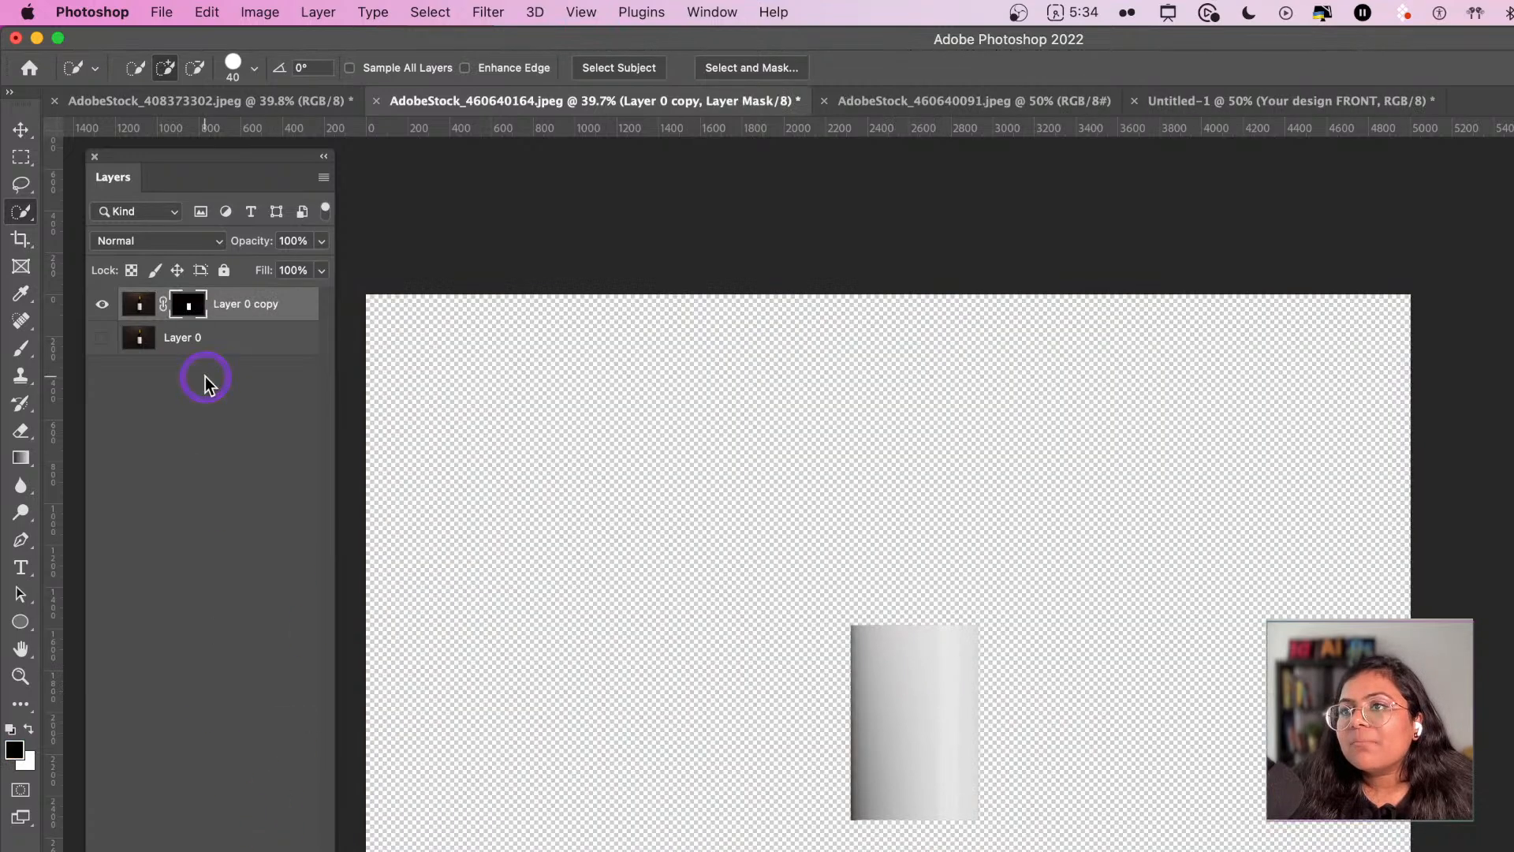
- Show the original photo layer, paste the label as a smart object, and scale it to about 103% to match the blank label's height
click(103, 338)
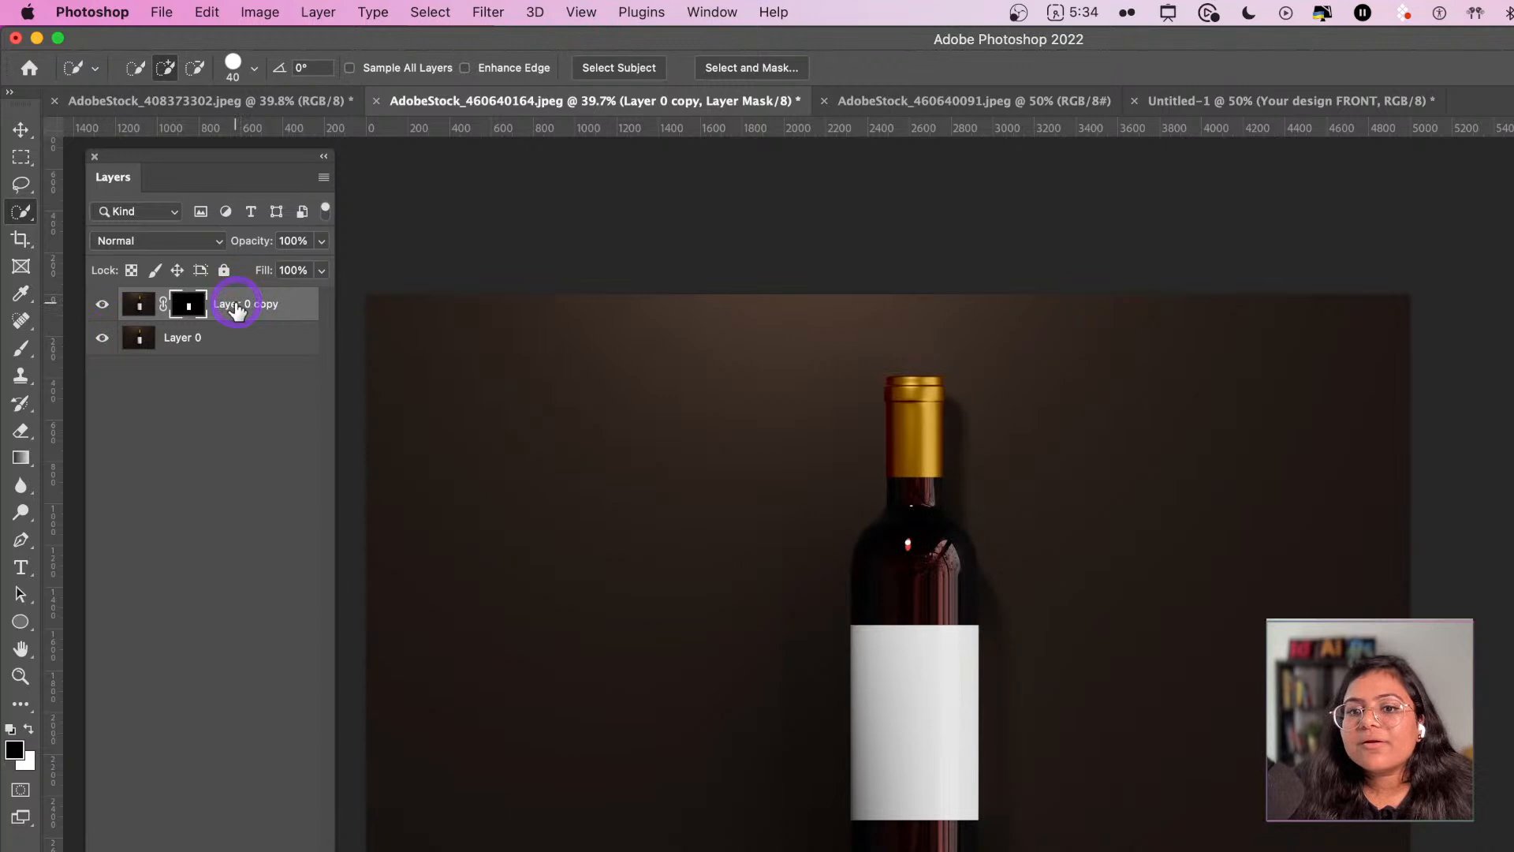
key(super+v)
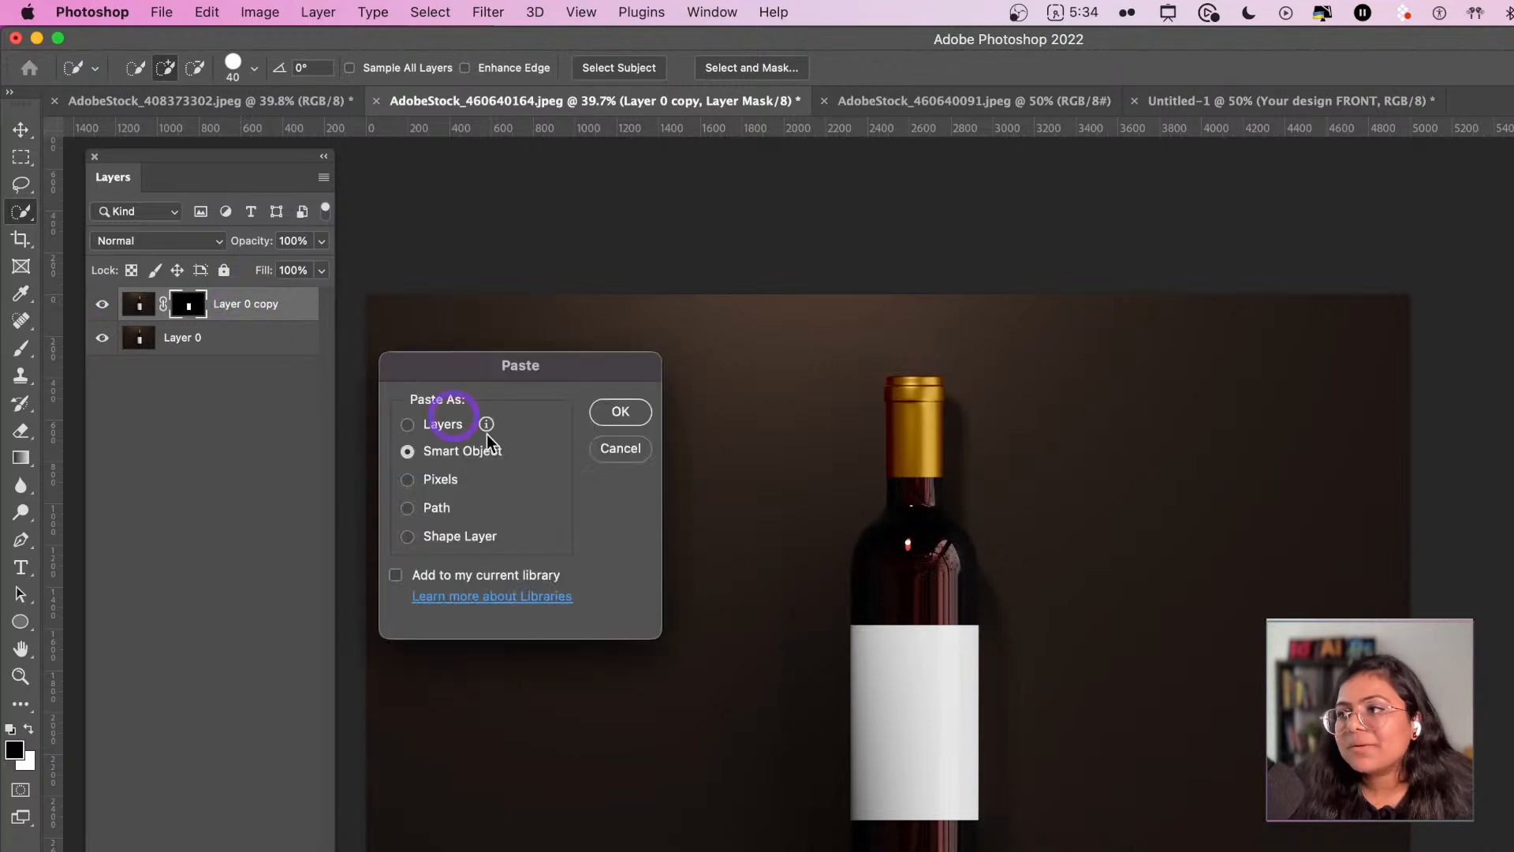
click(621, 412)
drag(825, 635, 903, 721)
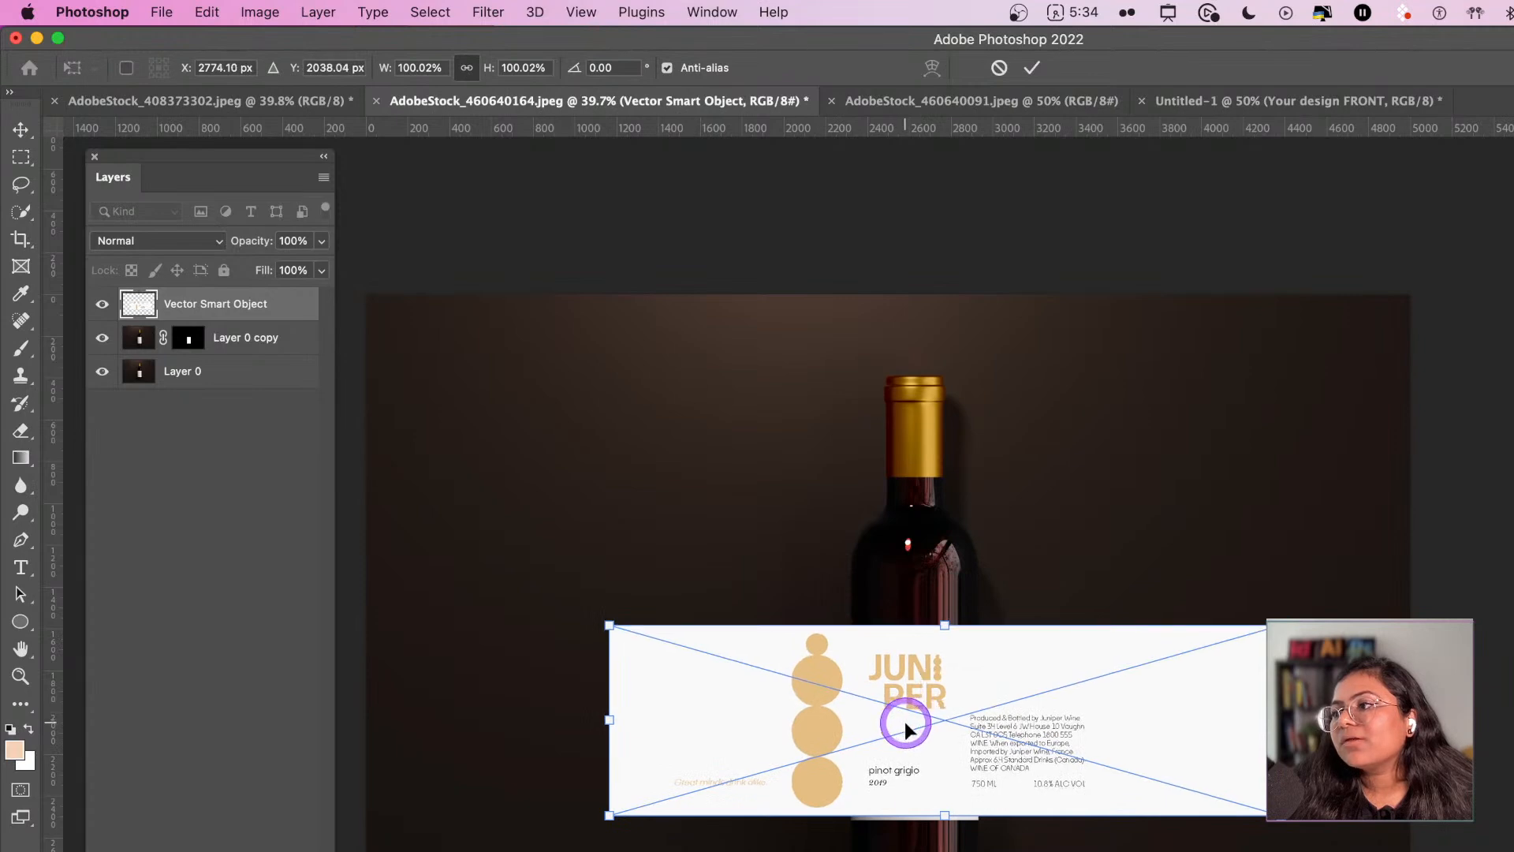
drag(945, 815, 946, 821)
drag(932, 694, 975, 695)
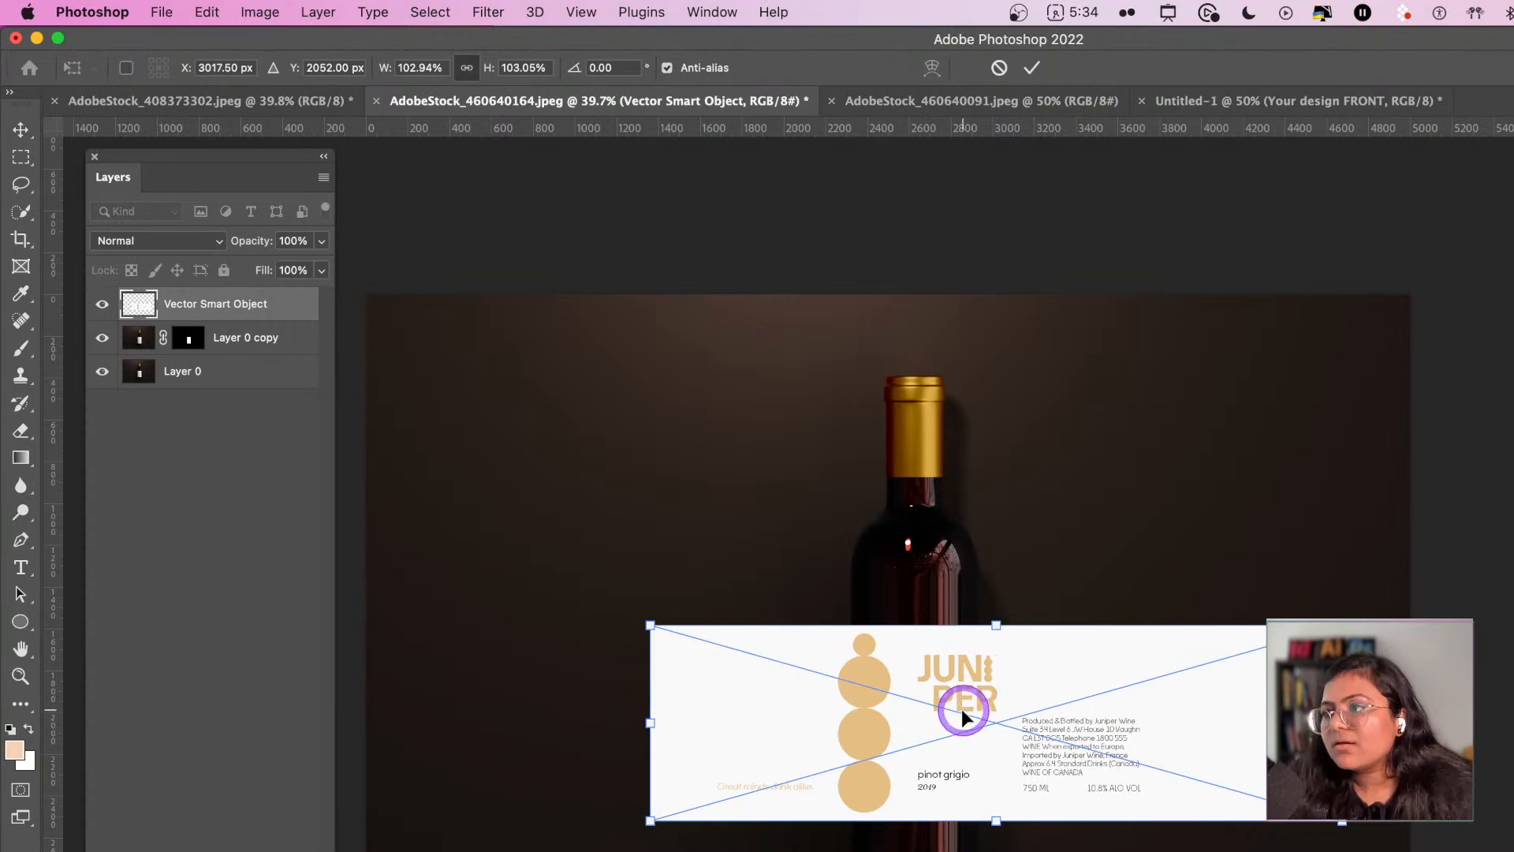
key(Return)
- Delete the masked duplicate photo layer, hide the label artwork, and create a group masked to the bottle's blank label
click(224, 341)
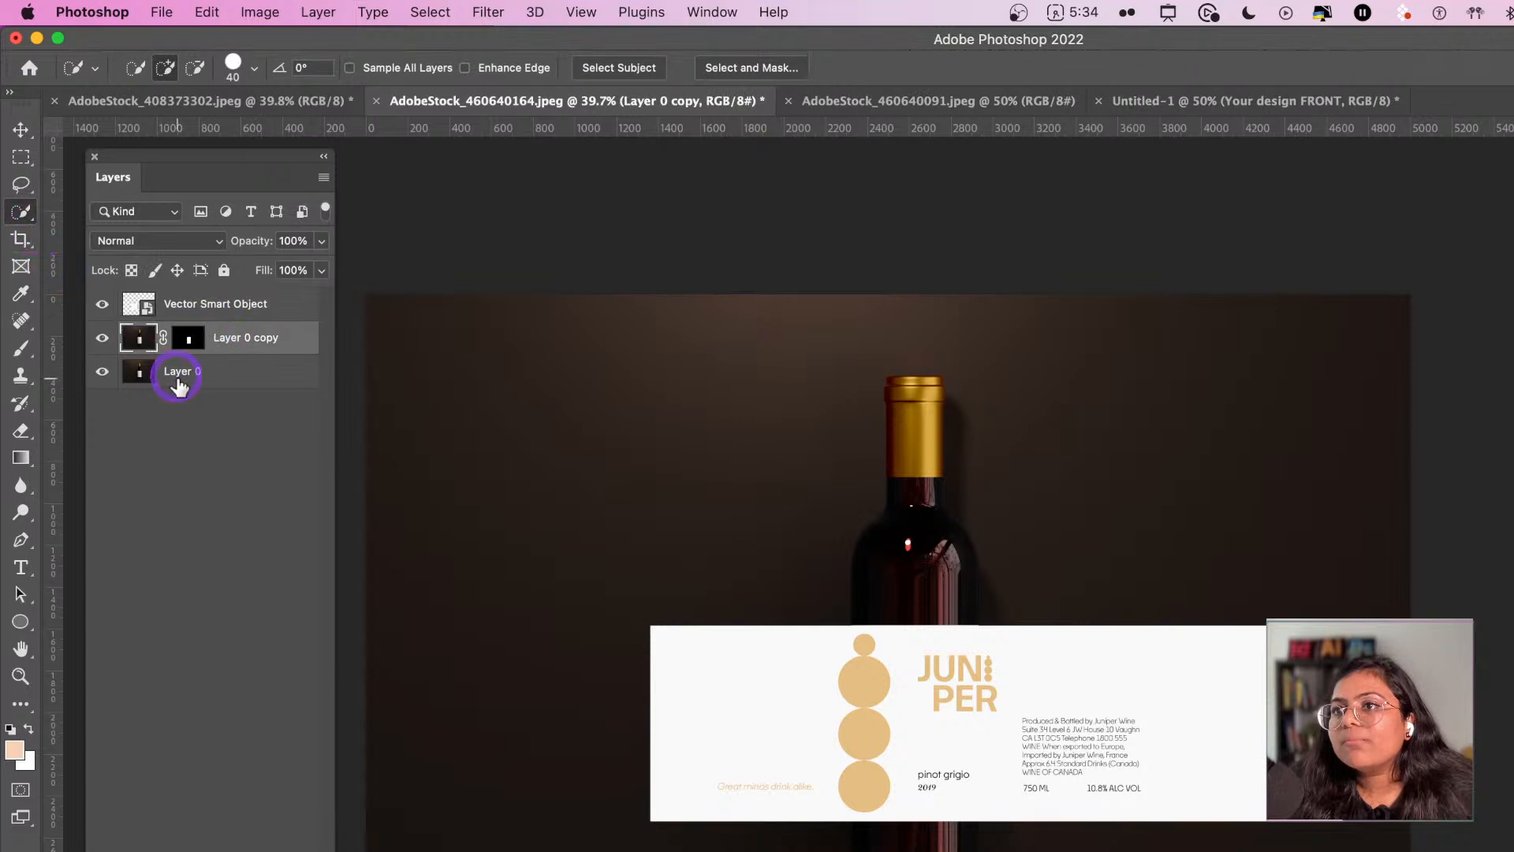
key(Delete)
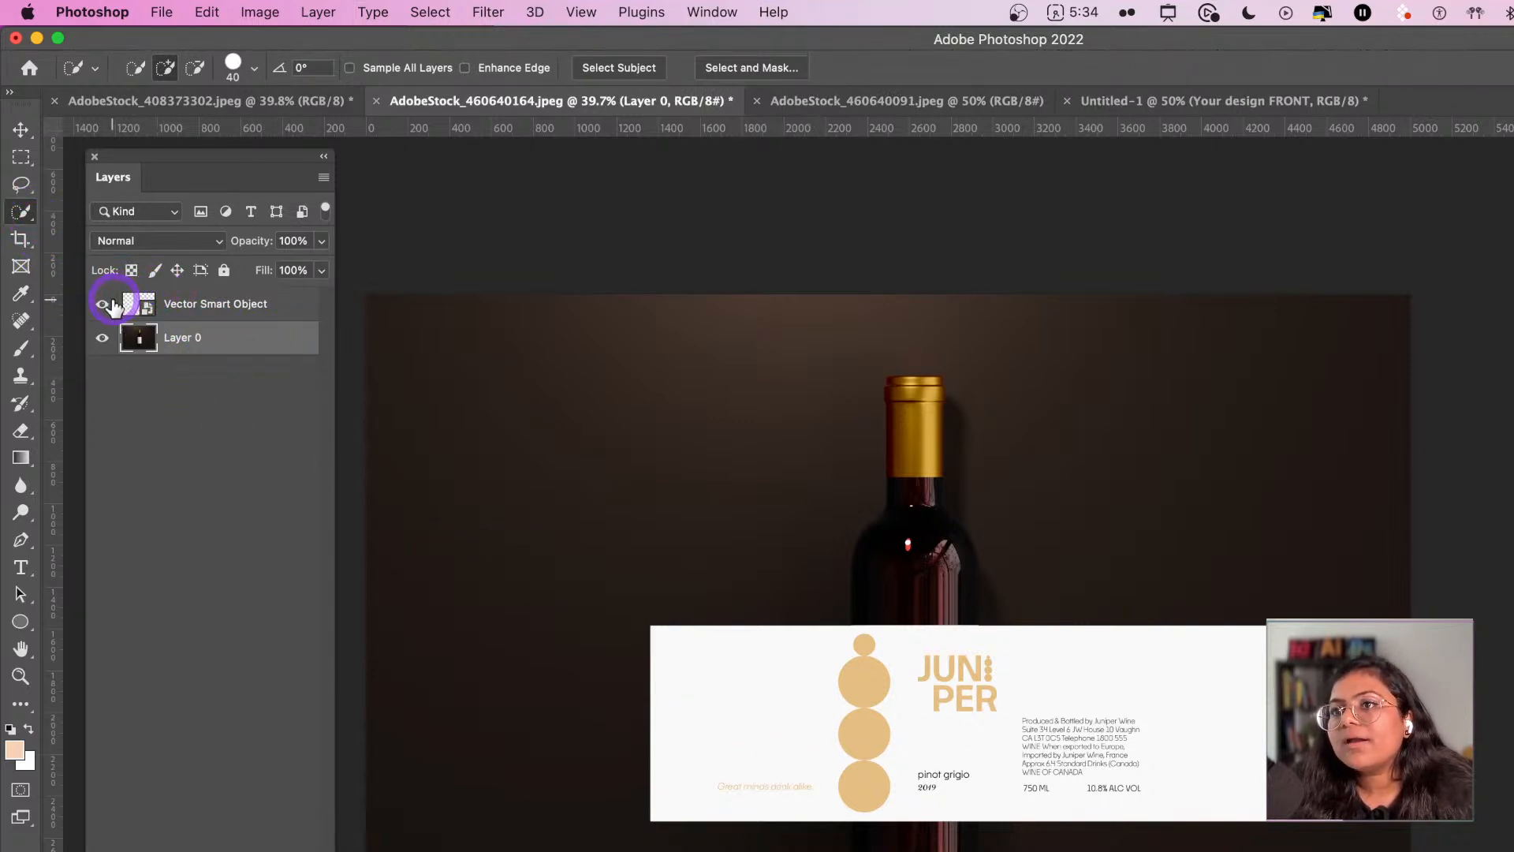
click(103, 304)
drag(899, 656, 927, 748)
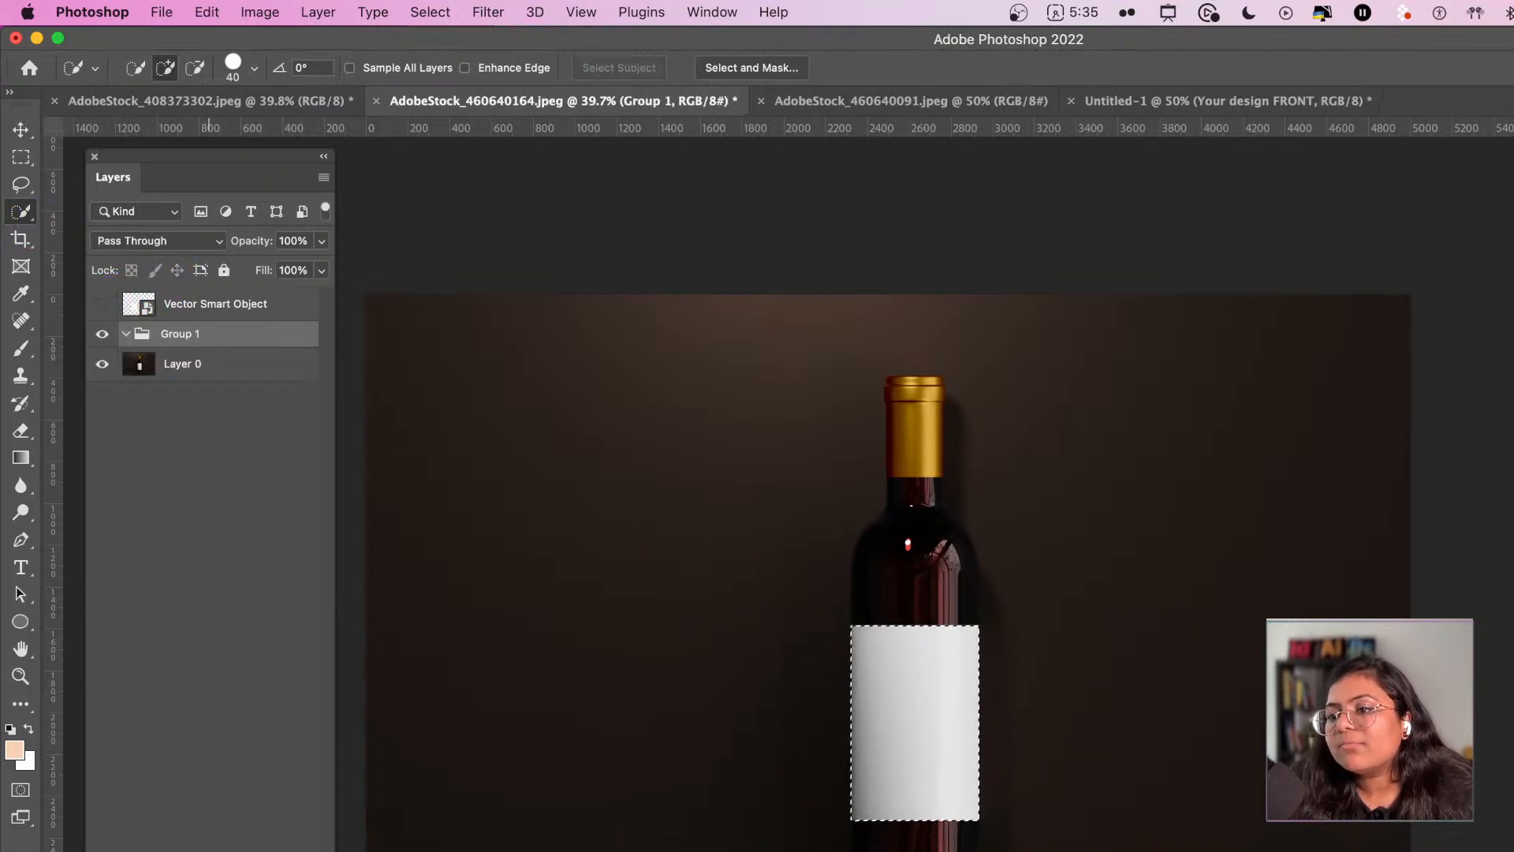
click(190, 850)
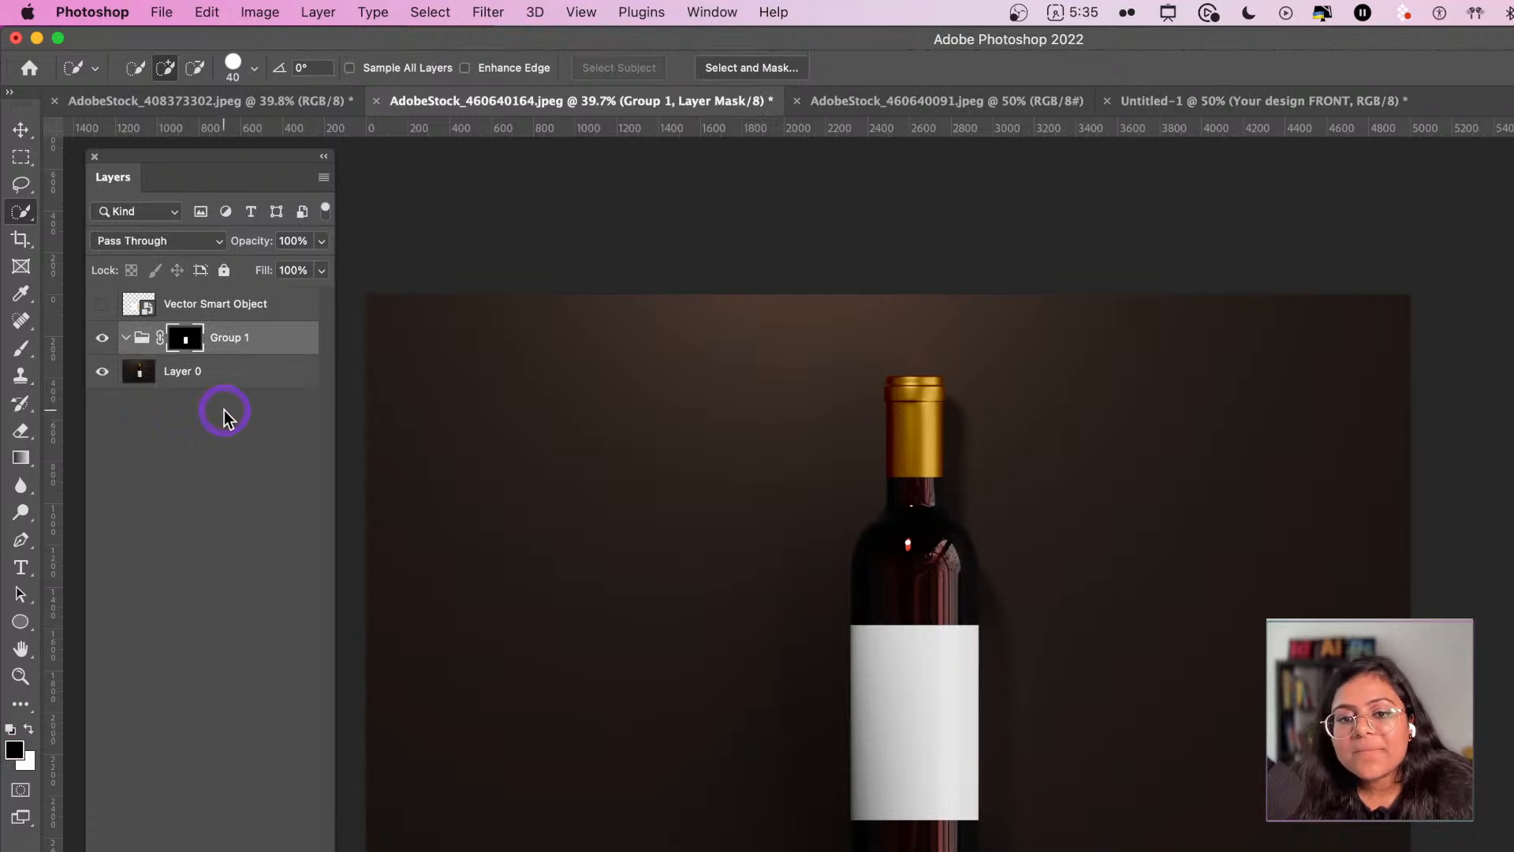
- Show the label smart object again, duplicate it, and hide the copy as a backup
click(102, 304)
key(v)
click(197, 303)
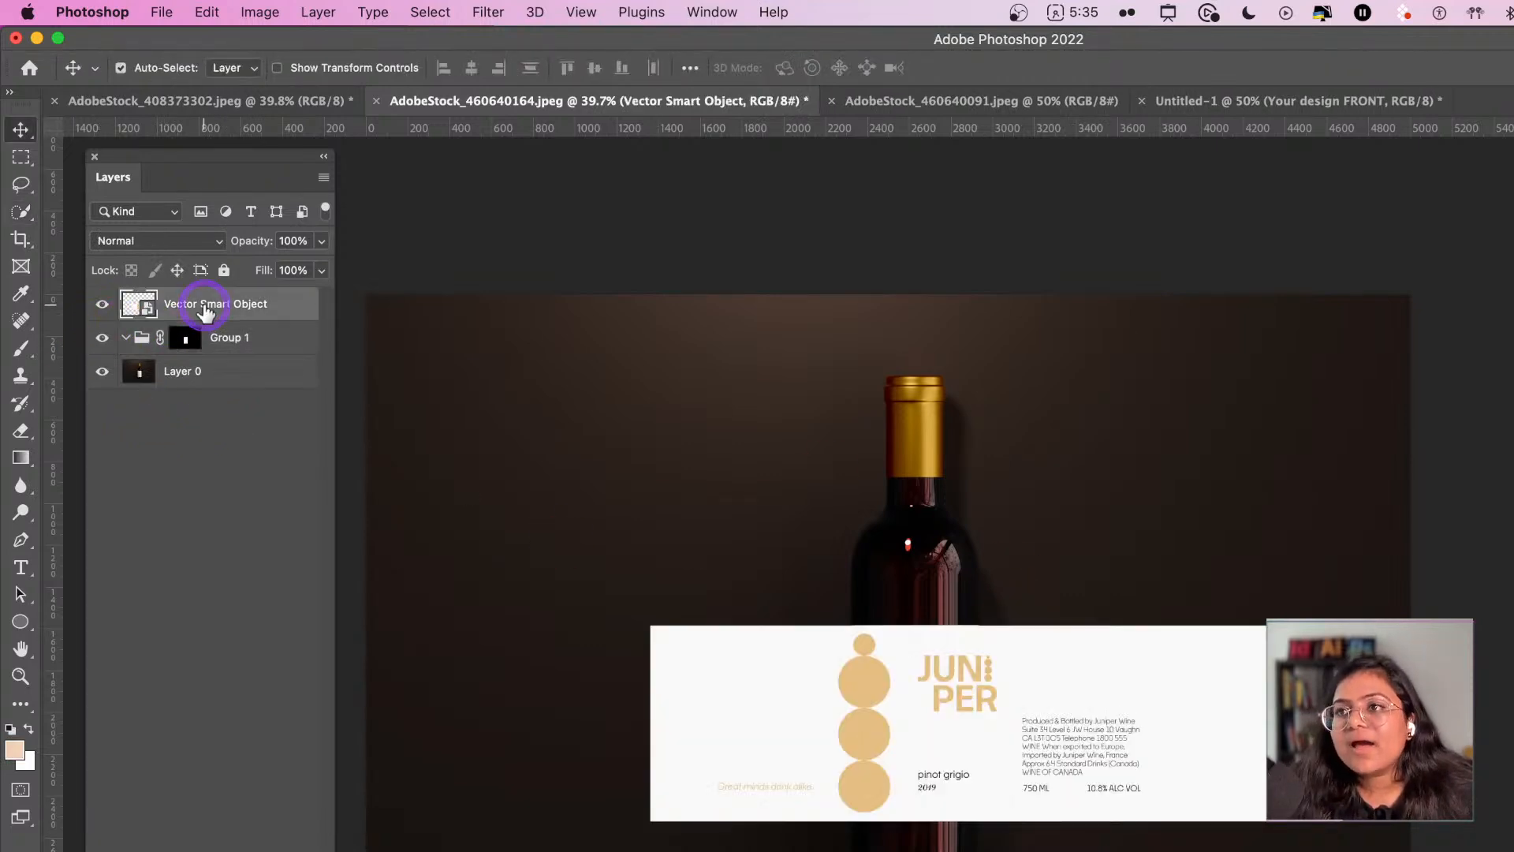
right_click(201, 304)
click(280, 572)
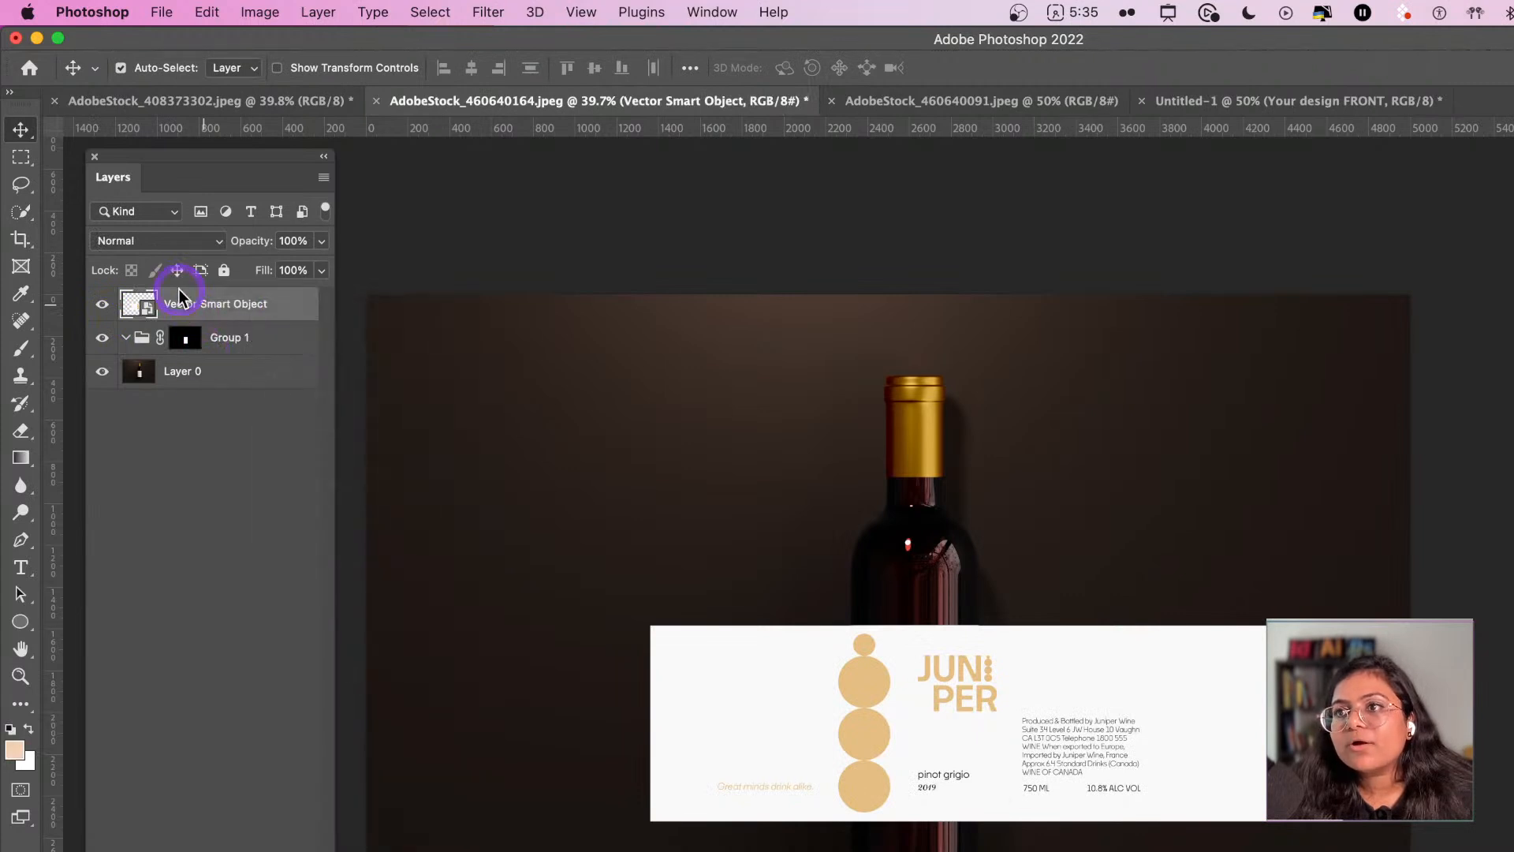
key(super+j)
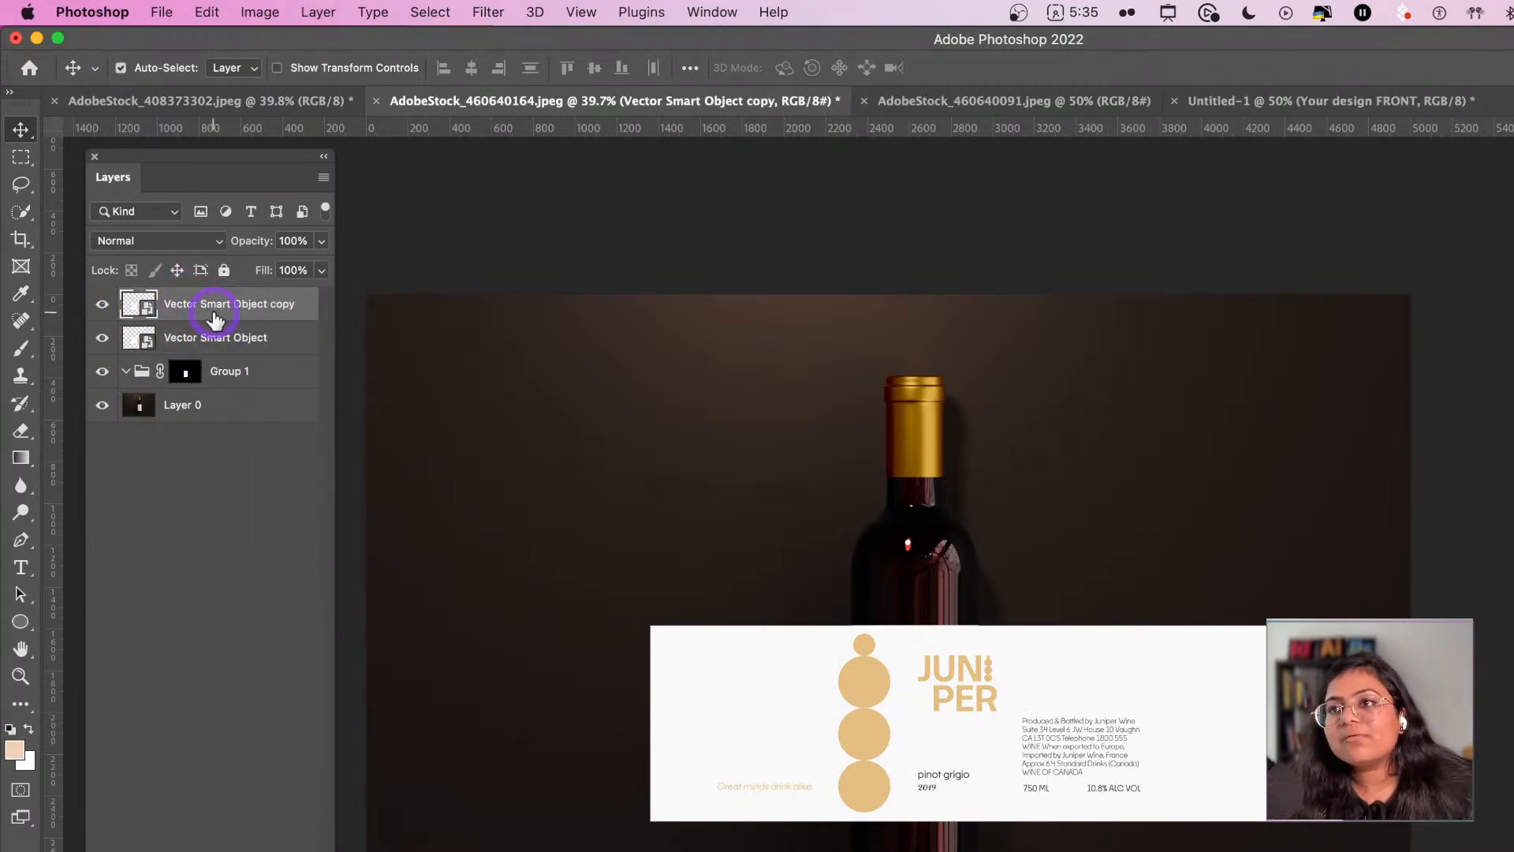
click(102, 305)
- Move the original label smart object into the masked group and set its blend mode to Multiply
drag(173, 337, 136, 377)
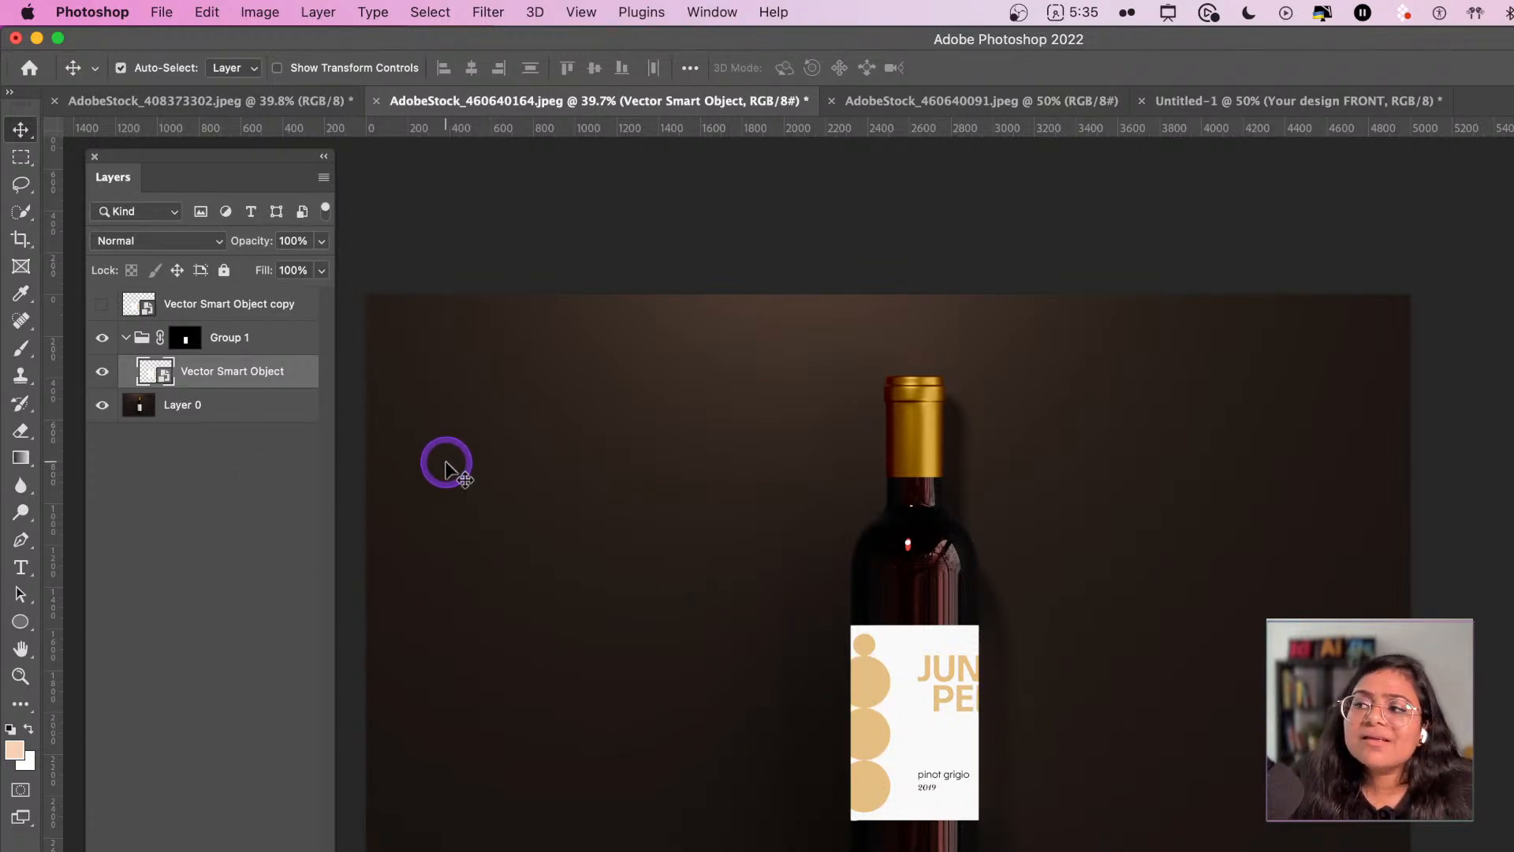
click(183, 244)
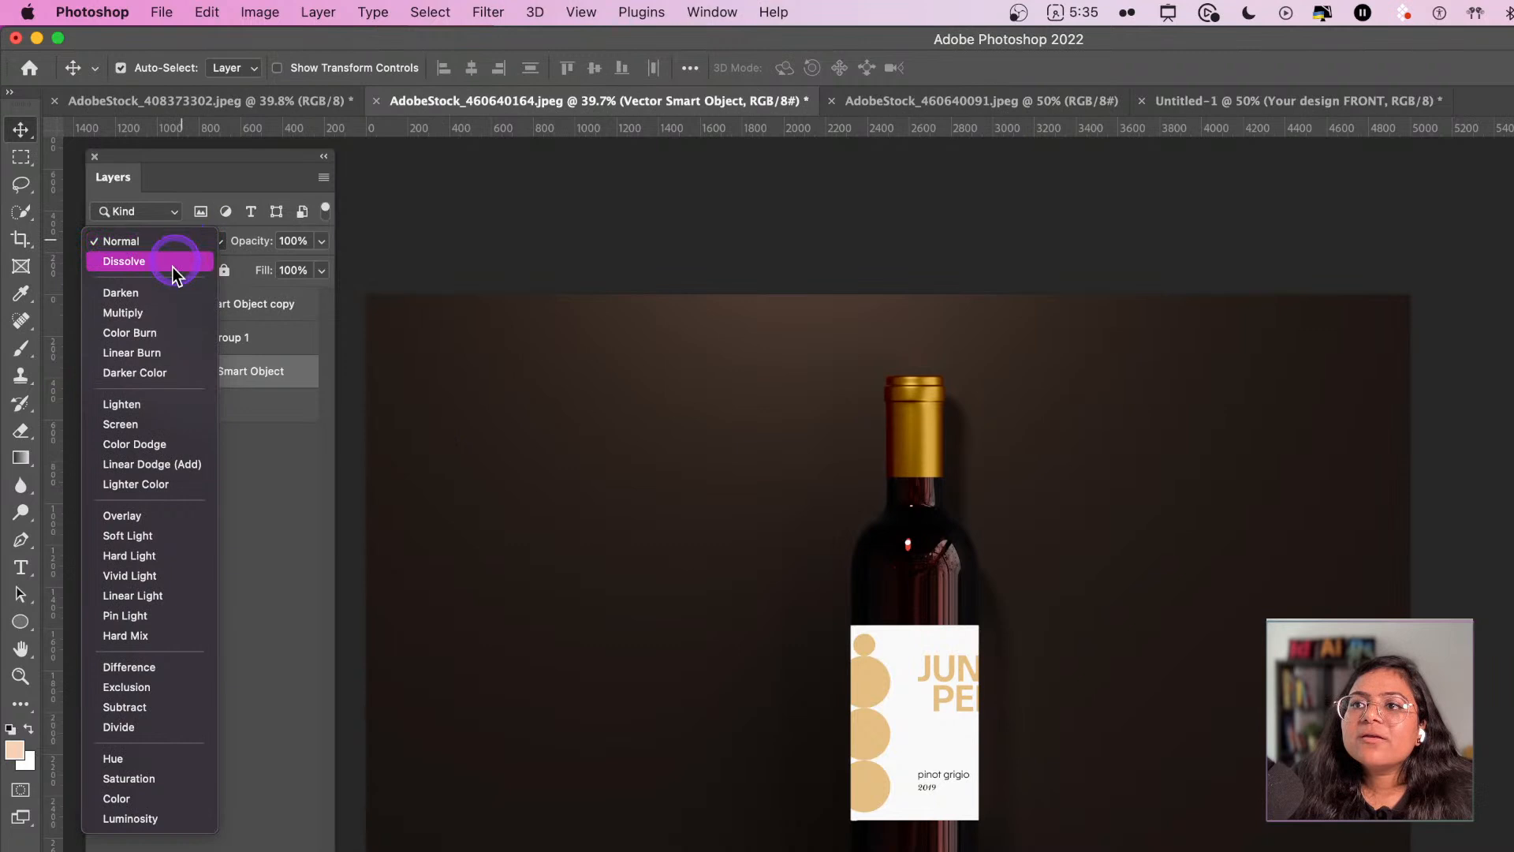
click(161, 312)
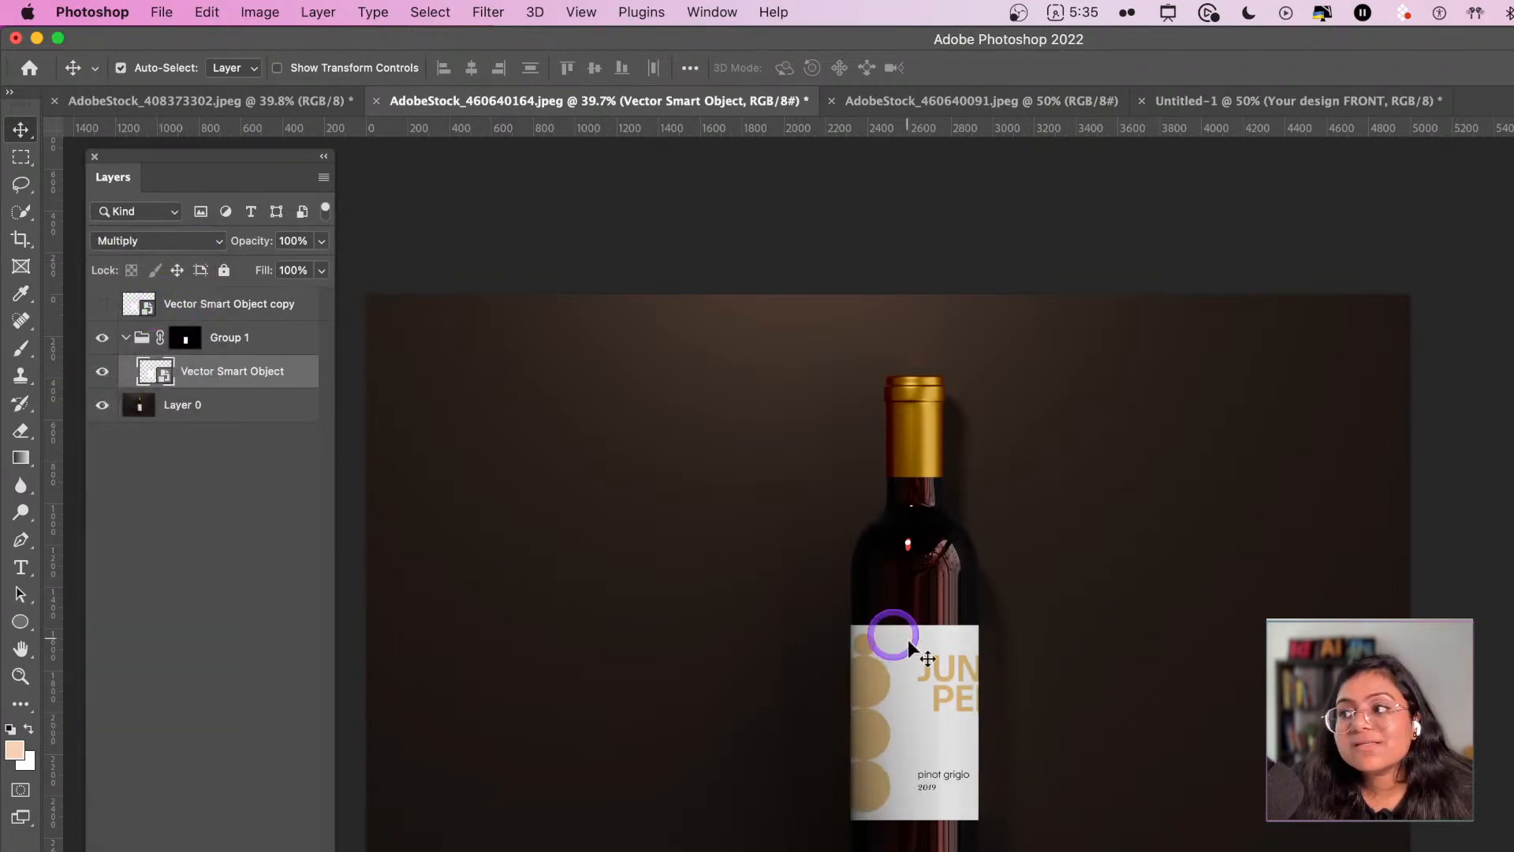
- Enlarge the label artwork in the masked group to about 109% so it extends past the mask's upper and lower edges
key(super+t)
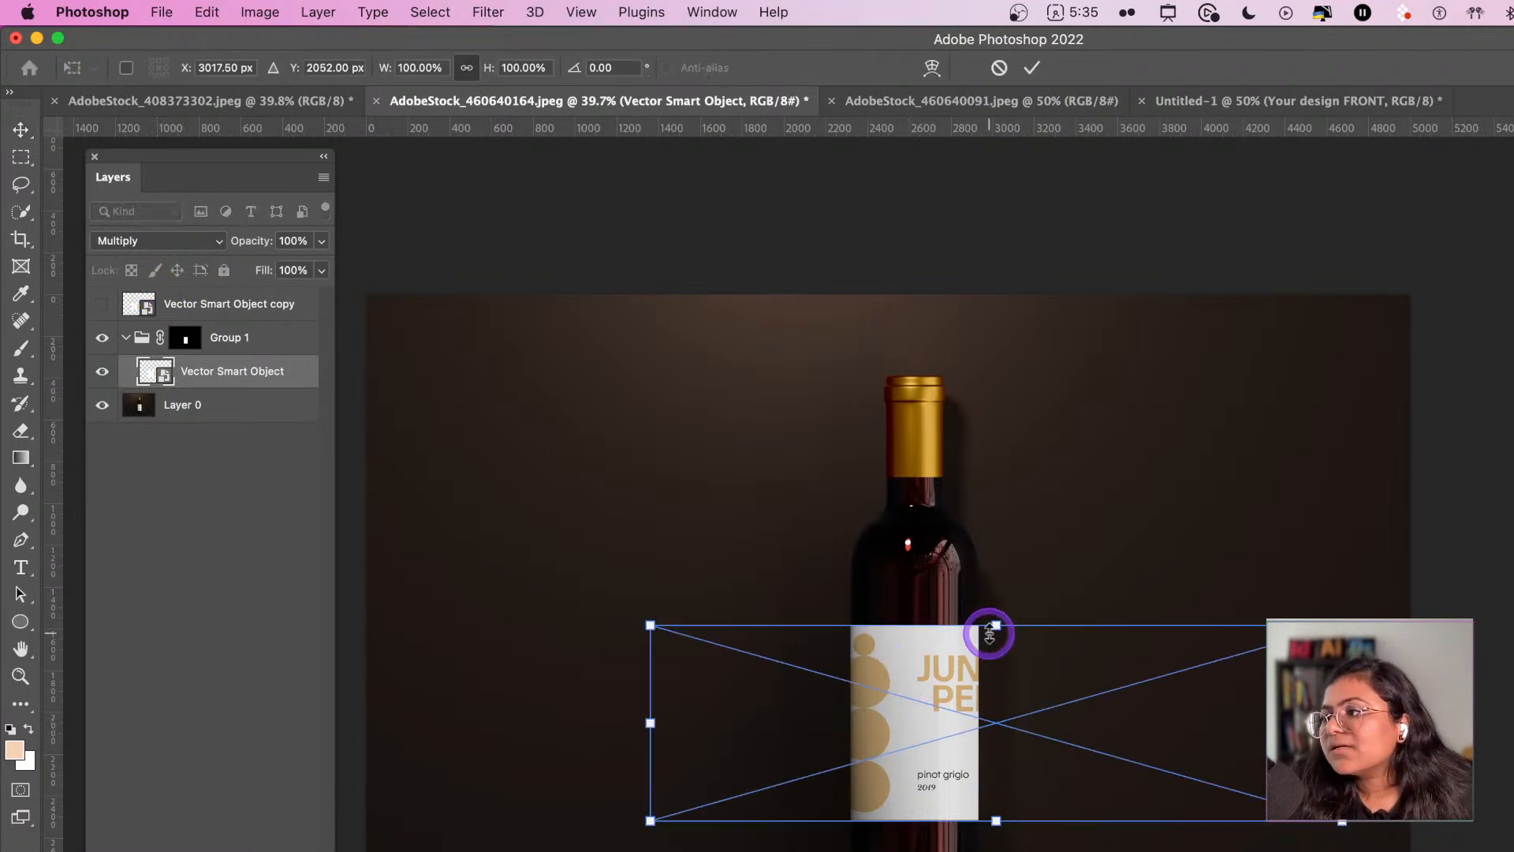
drag(995, 622, 994, 616)
drag(949, 666, 943, 679)
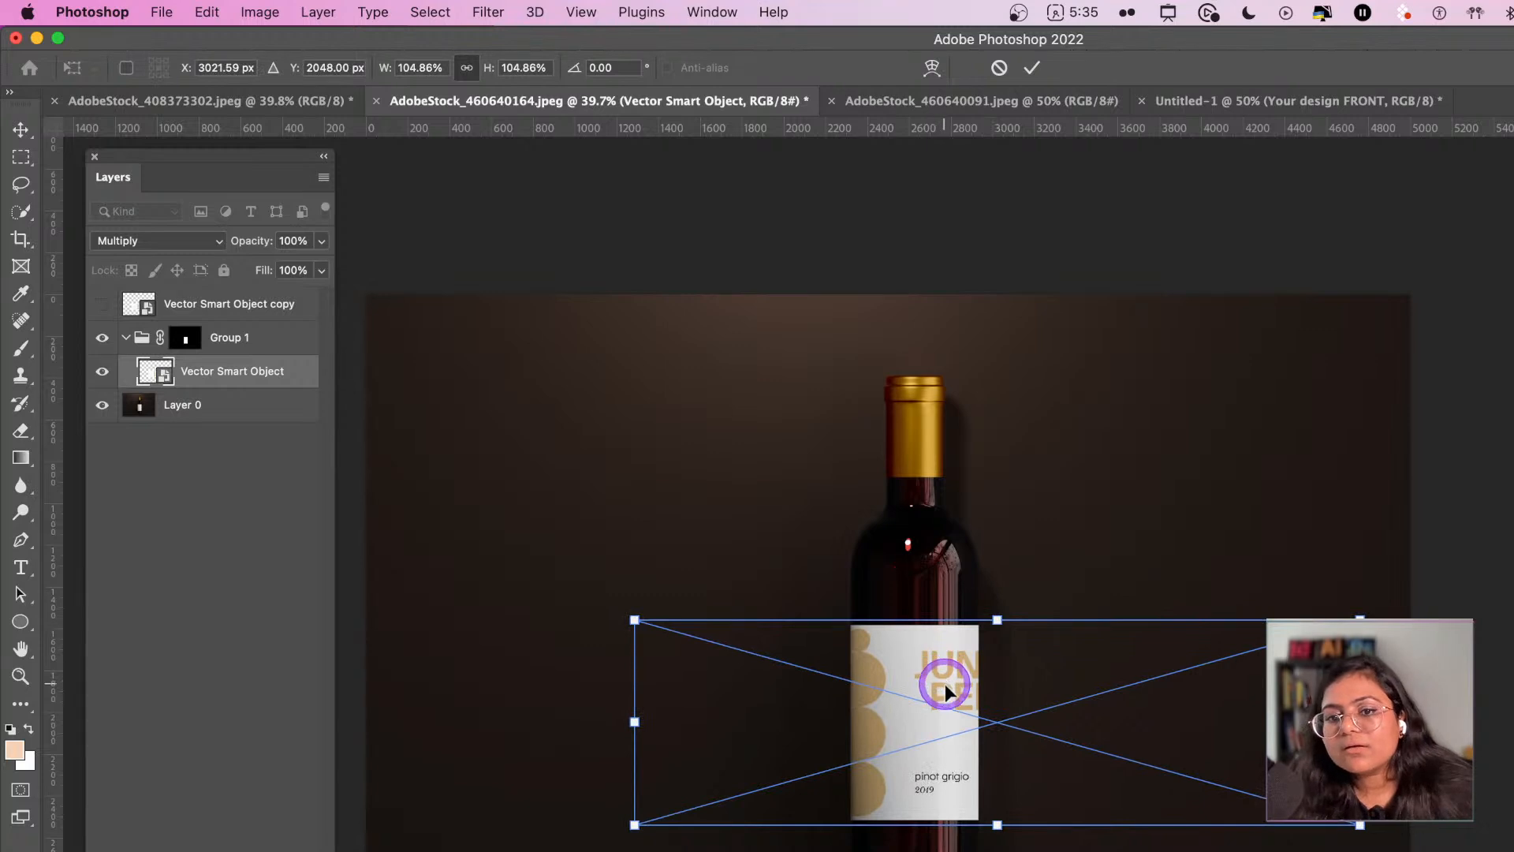
scroll(906, 755, up, 3)
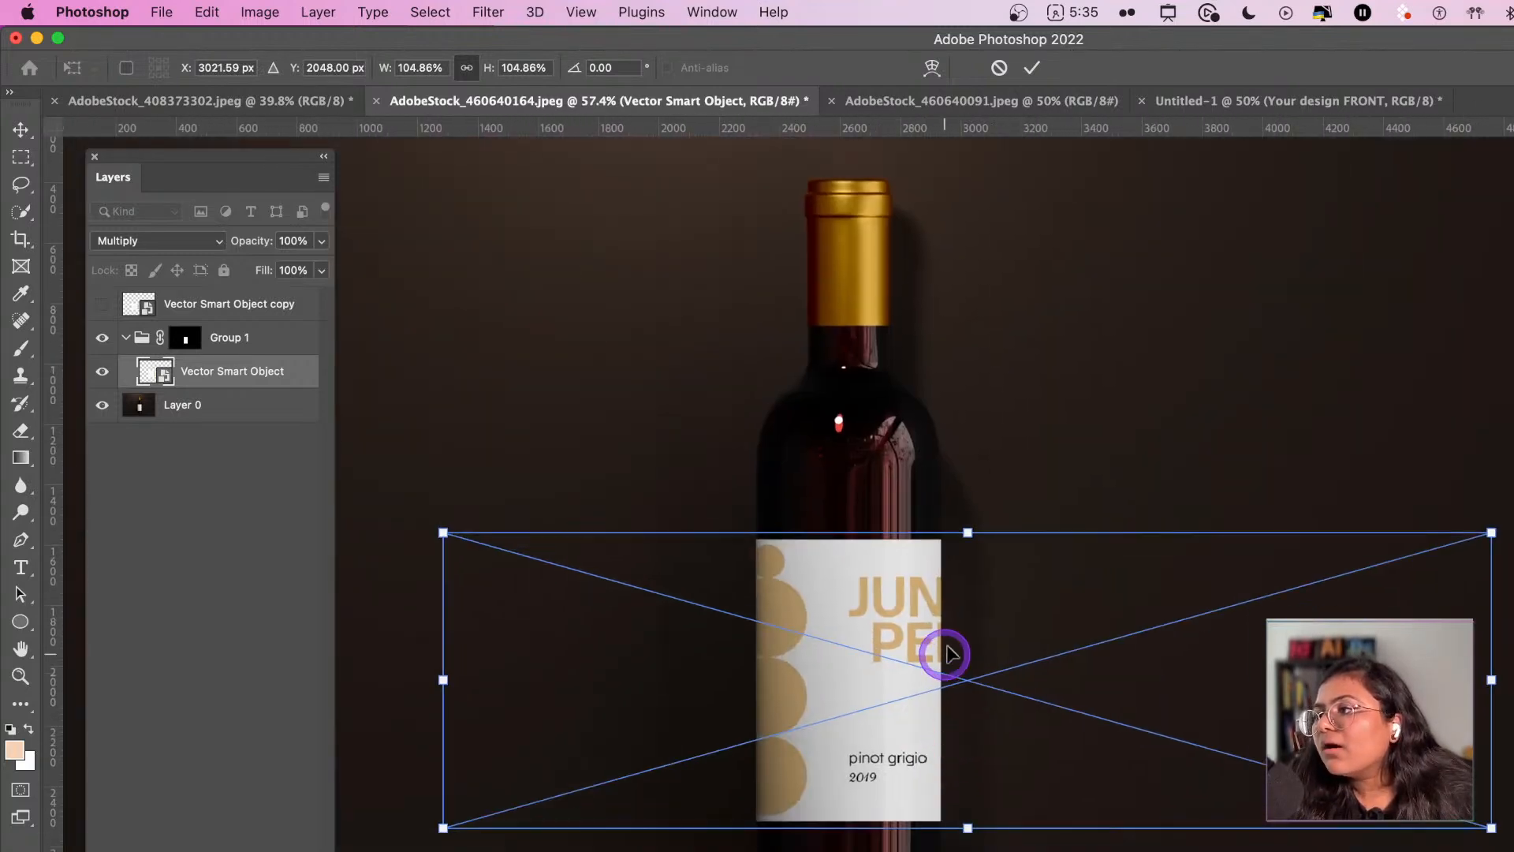
scroll(946, 654, up, 2)
drag(1001, 498, 1003, 493)
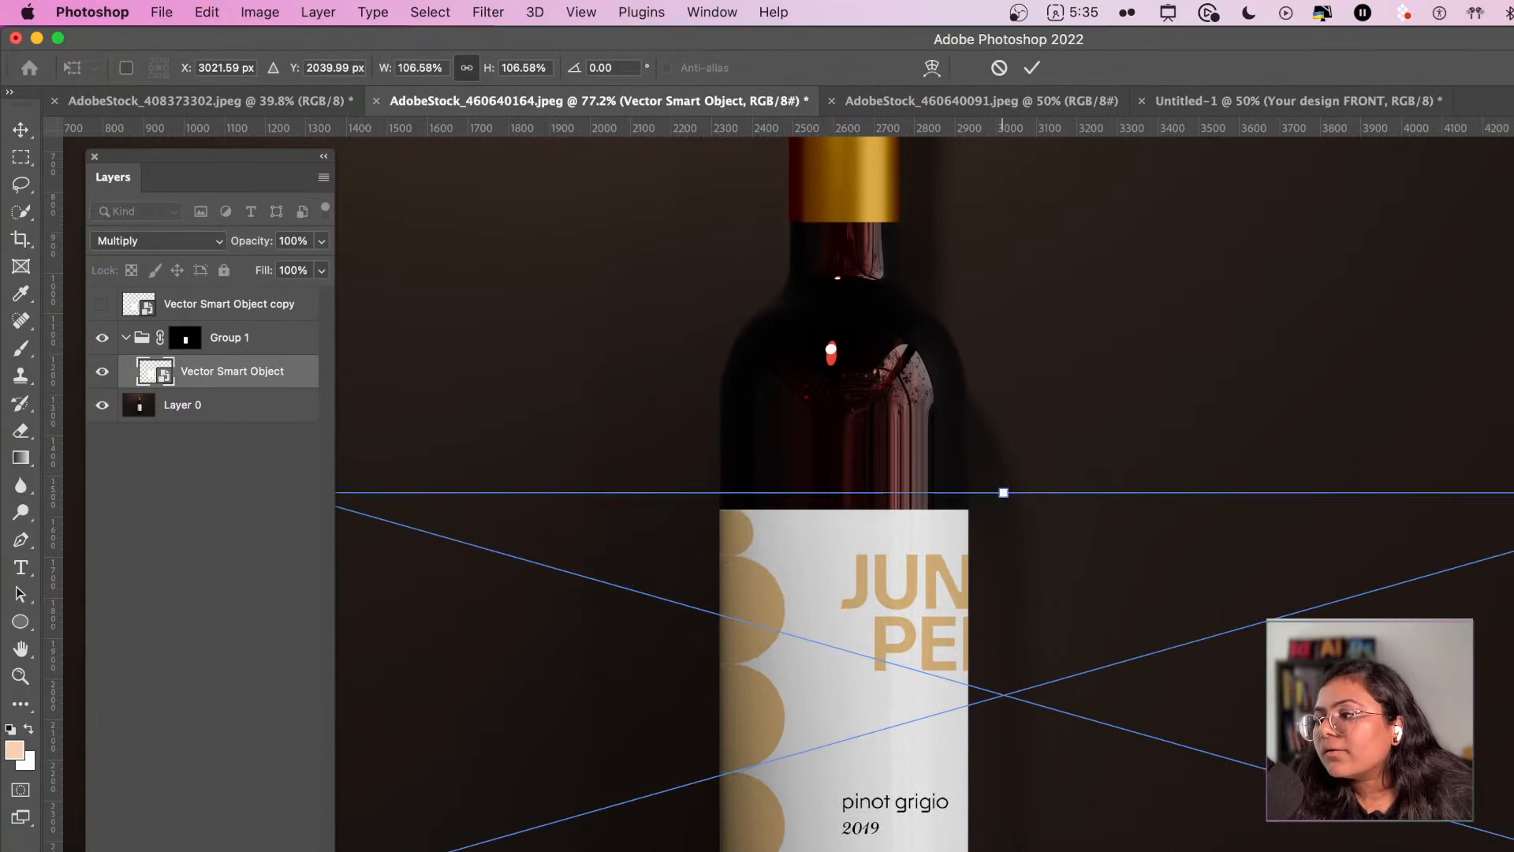
drag(1003, 842, 1003, 851)
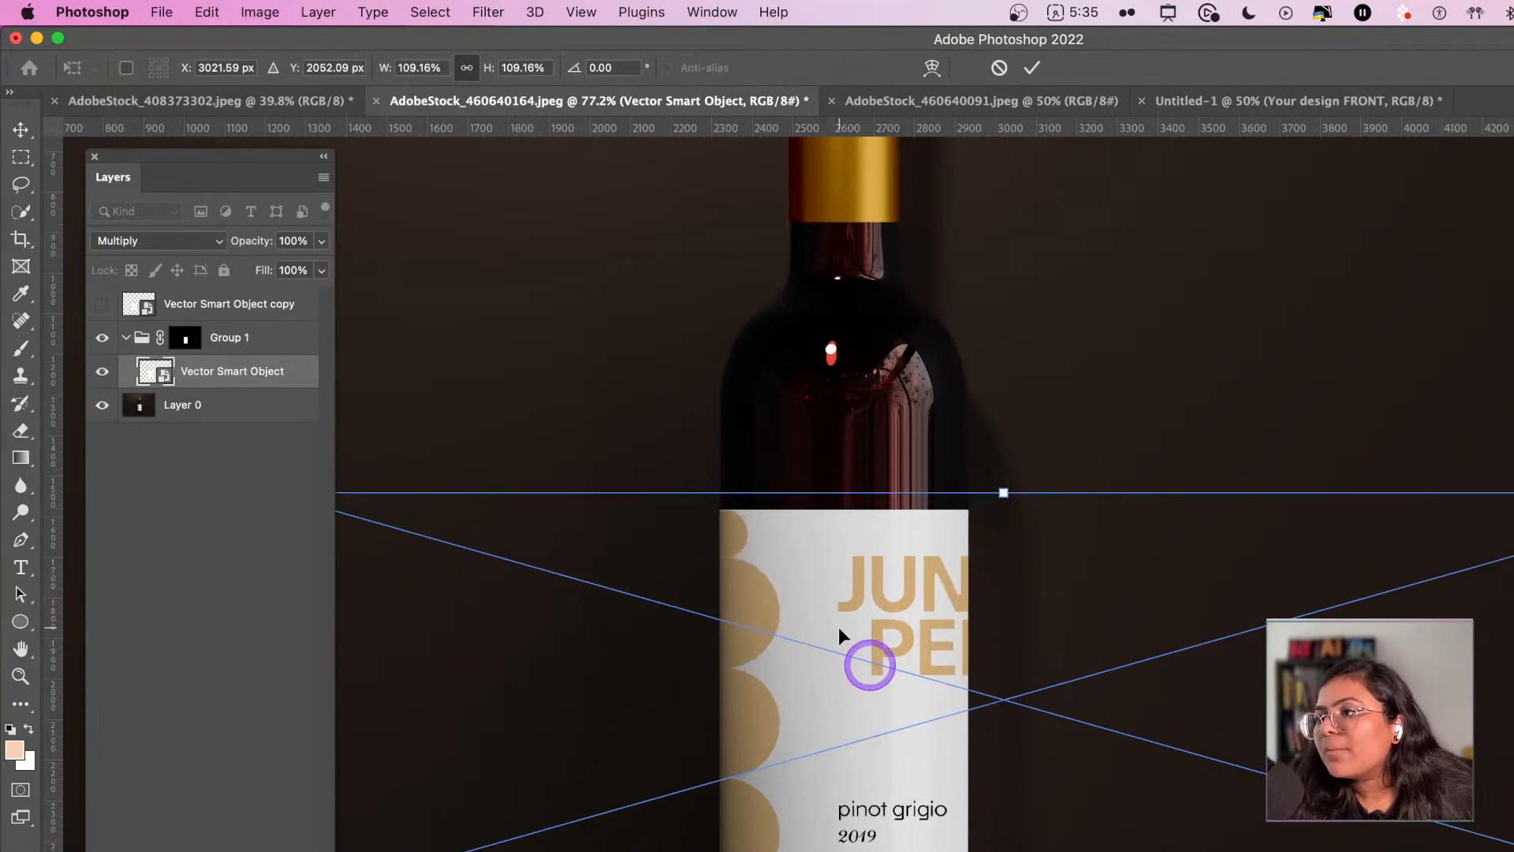
scroll(793, 553, up, 4)
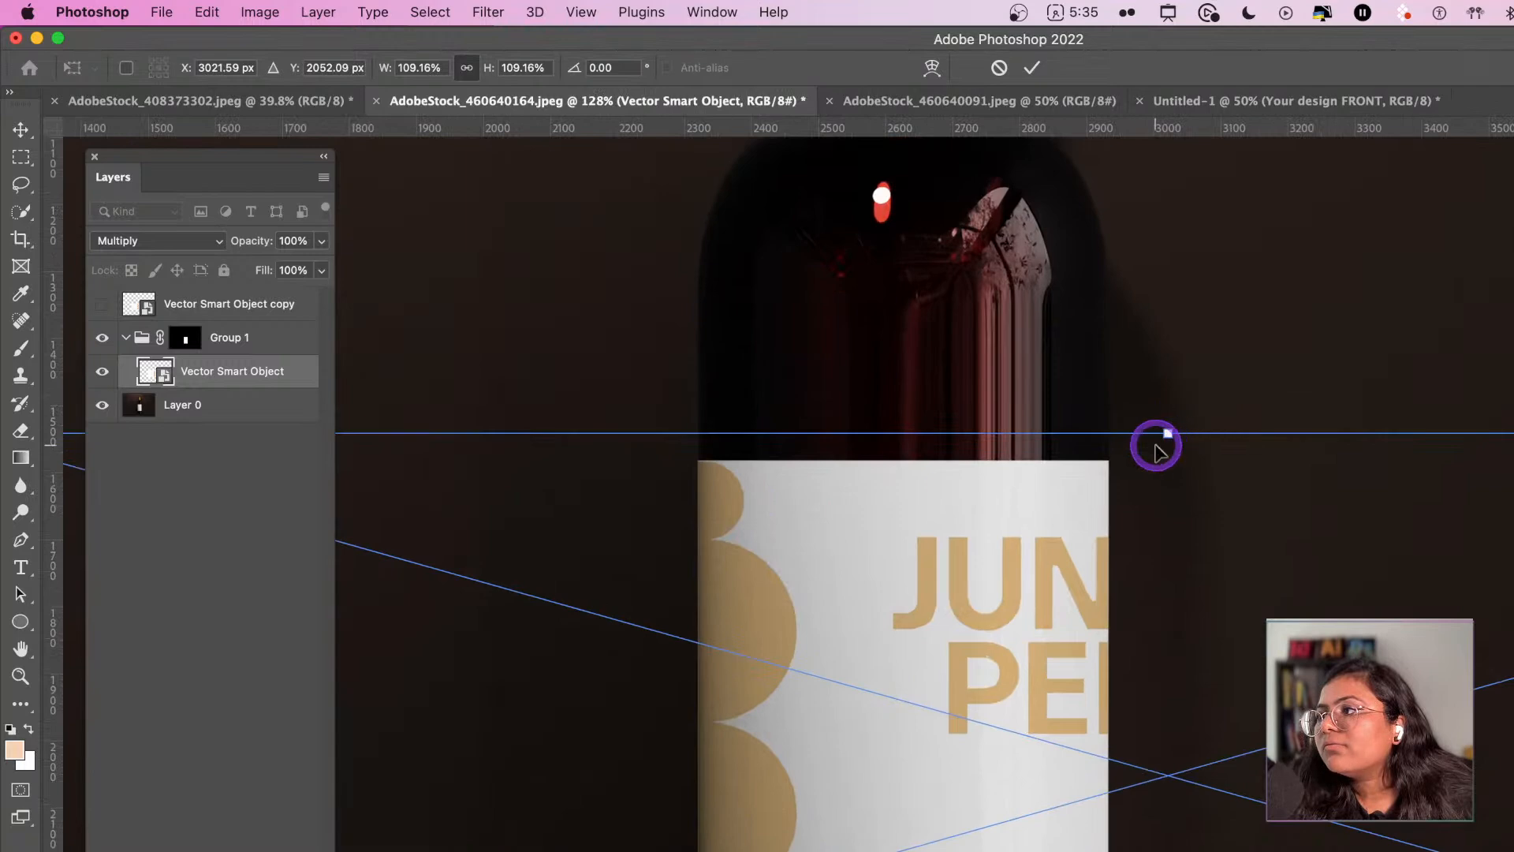
drag(1163, 435, 1159, 436)
scroll(1159, 439, down, 5)
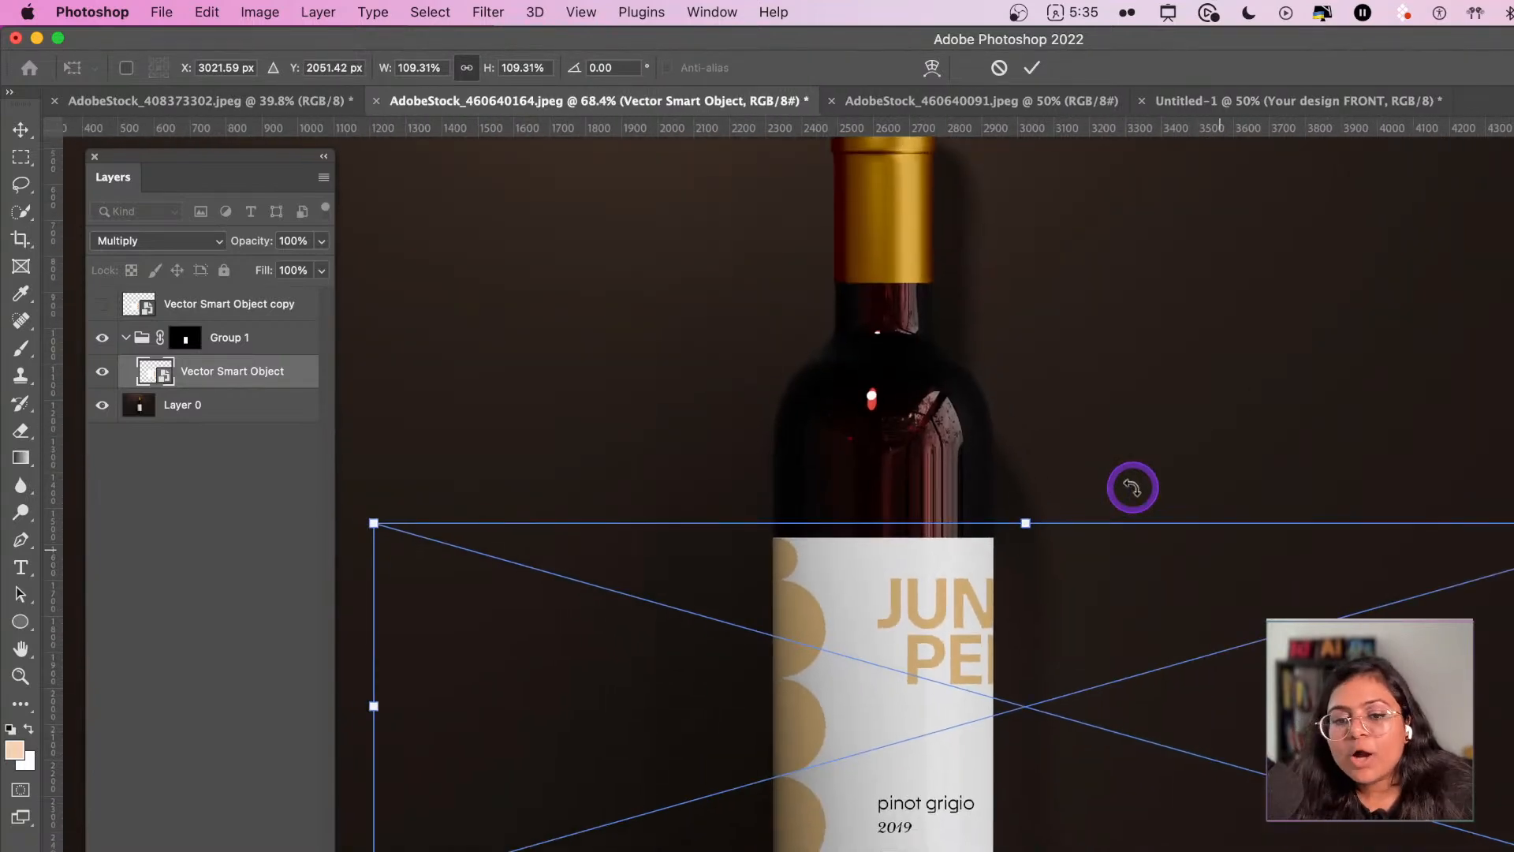
key(Return)
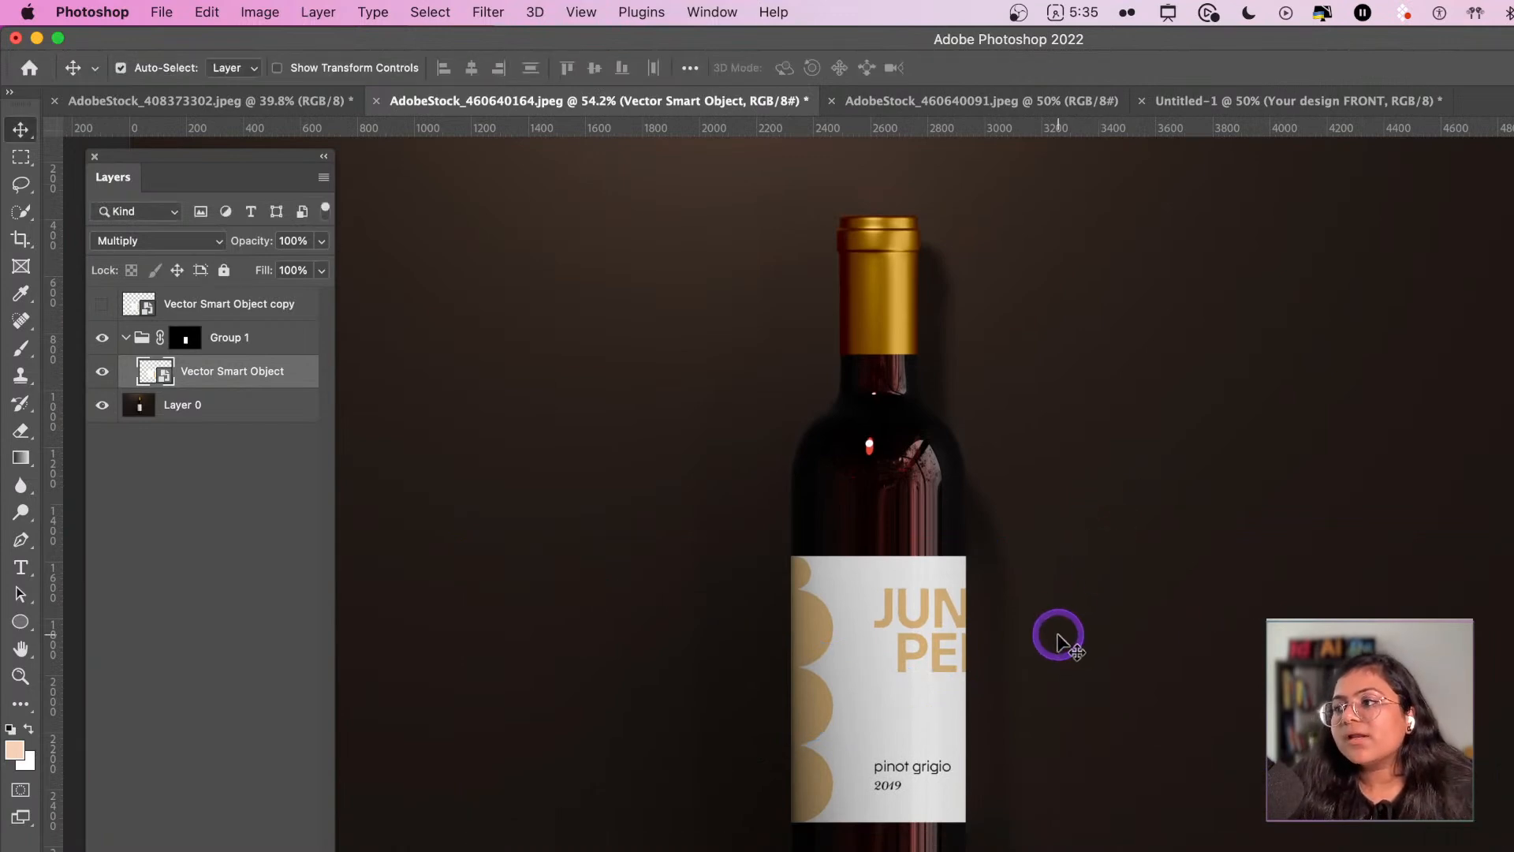
scroll(1057, 634, down, 3)
scroll(1057, 641, up, 3)
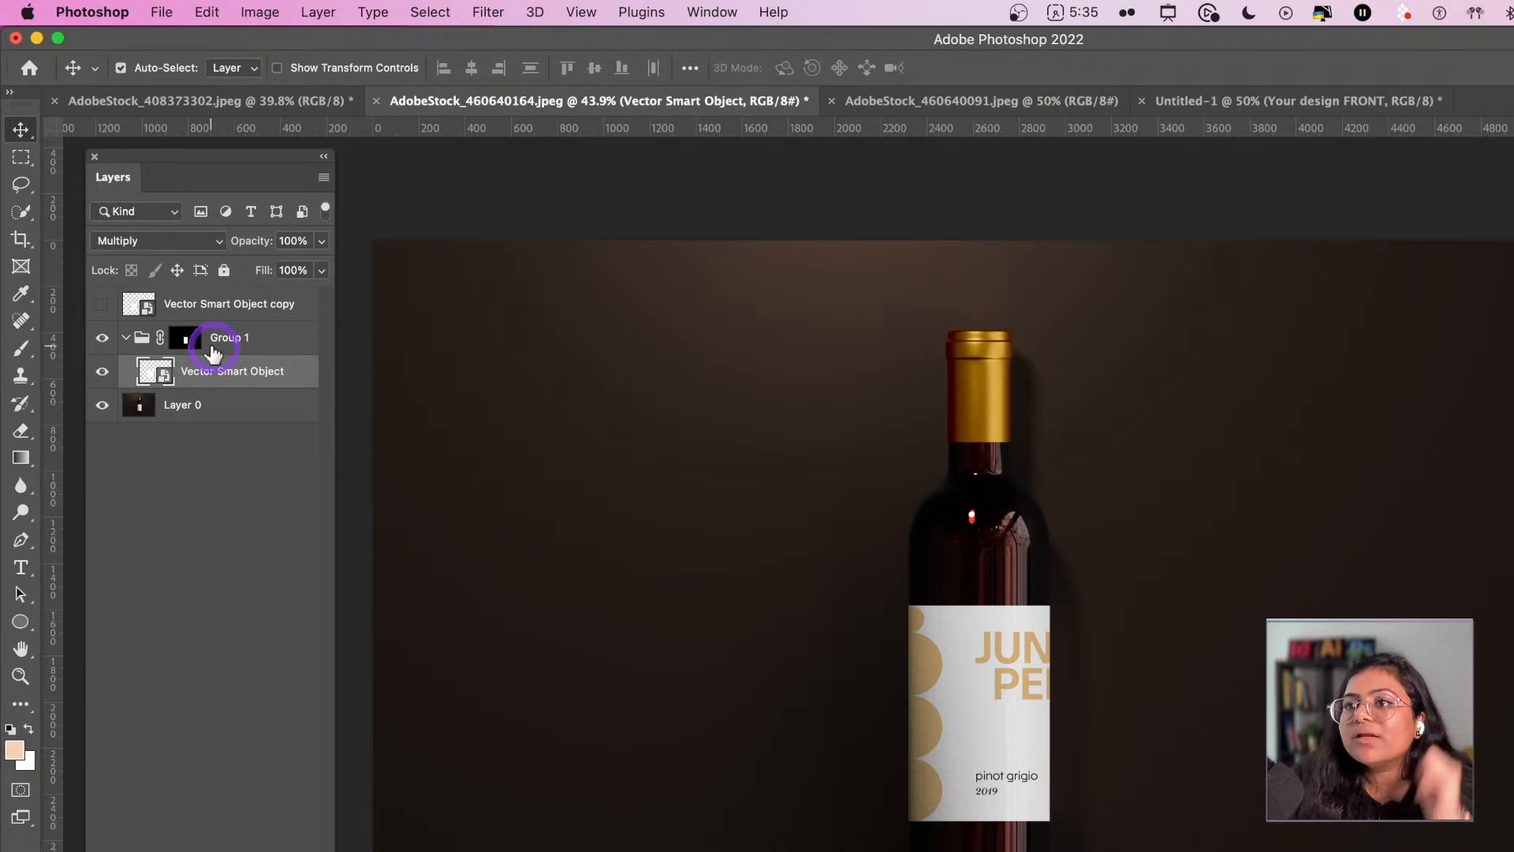
- Bring the JUNIPER WINES library into view beside the layer list
click(713, 13)
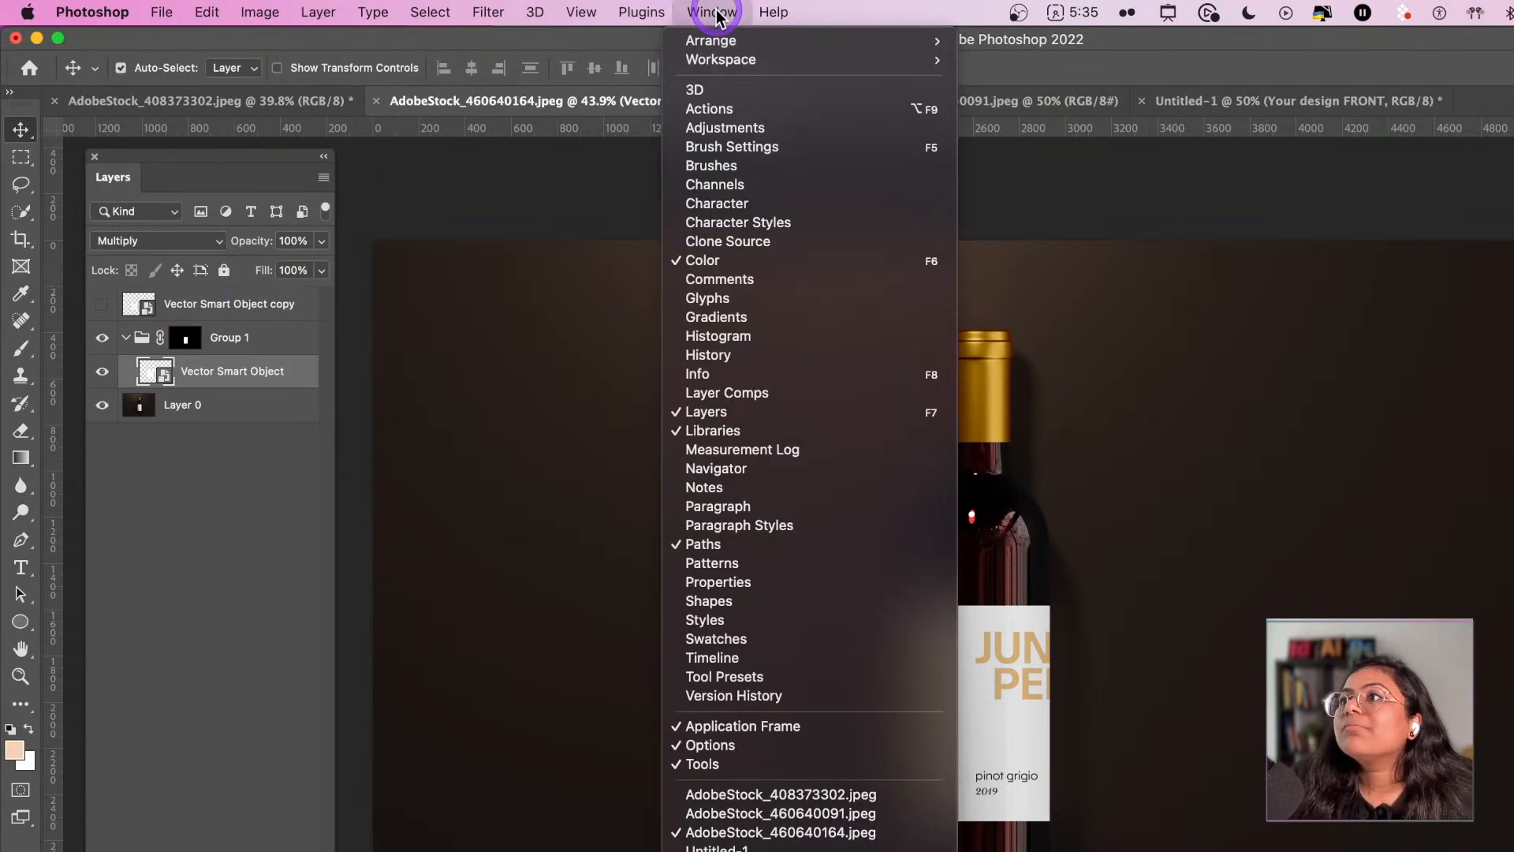
click(752, 413)
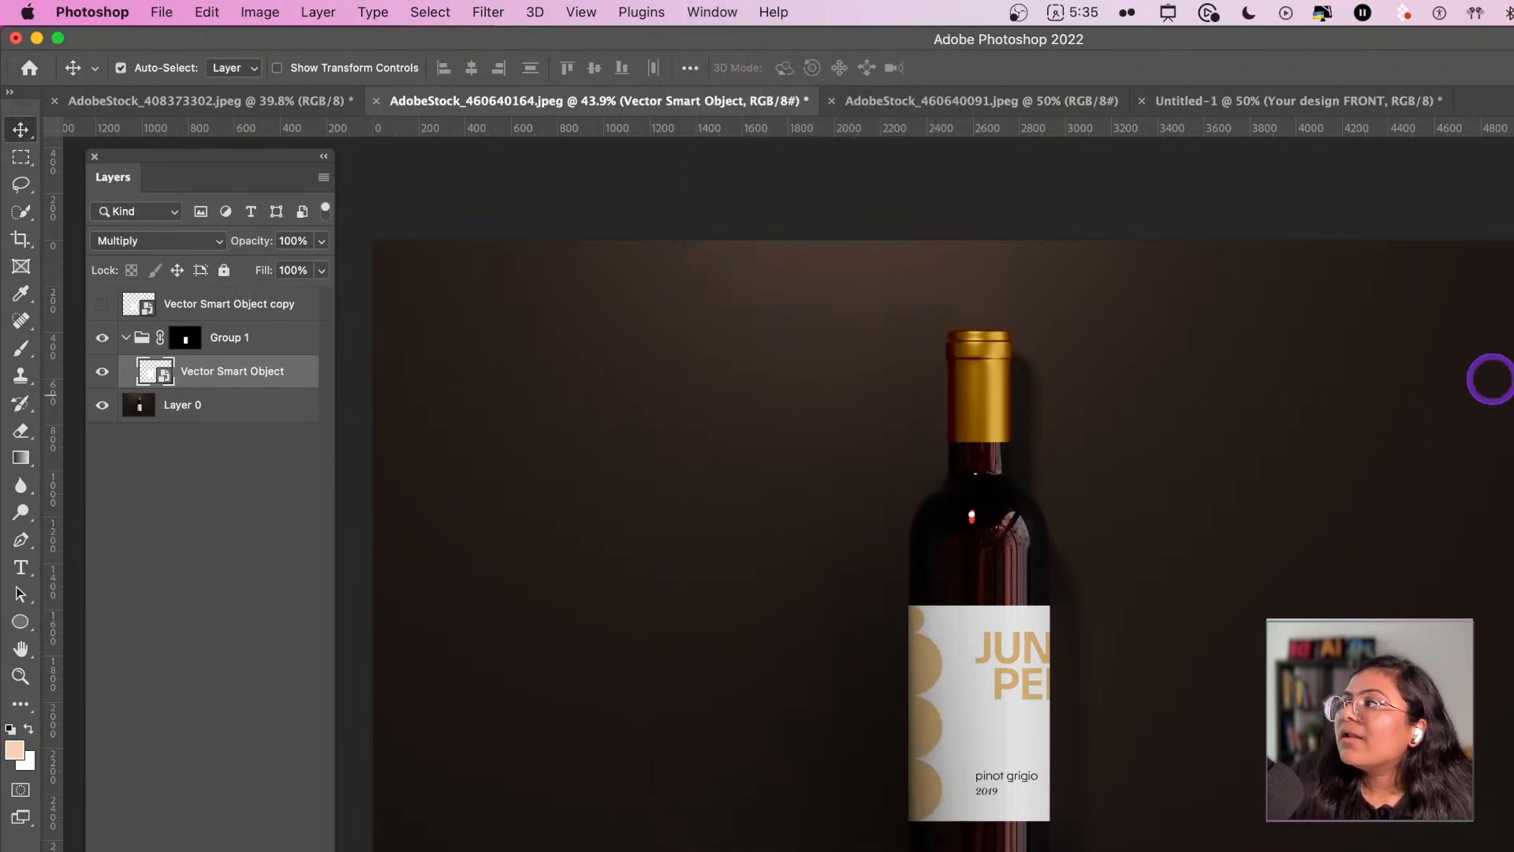
drag(812, 388, 372, 263)
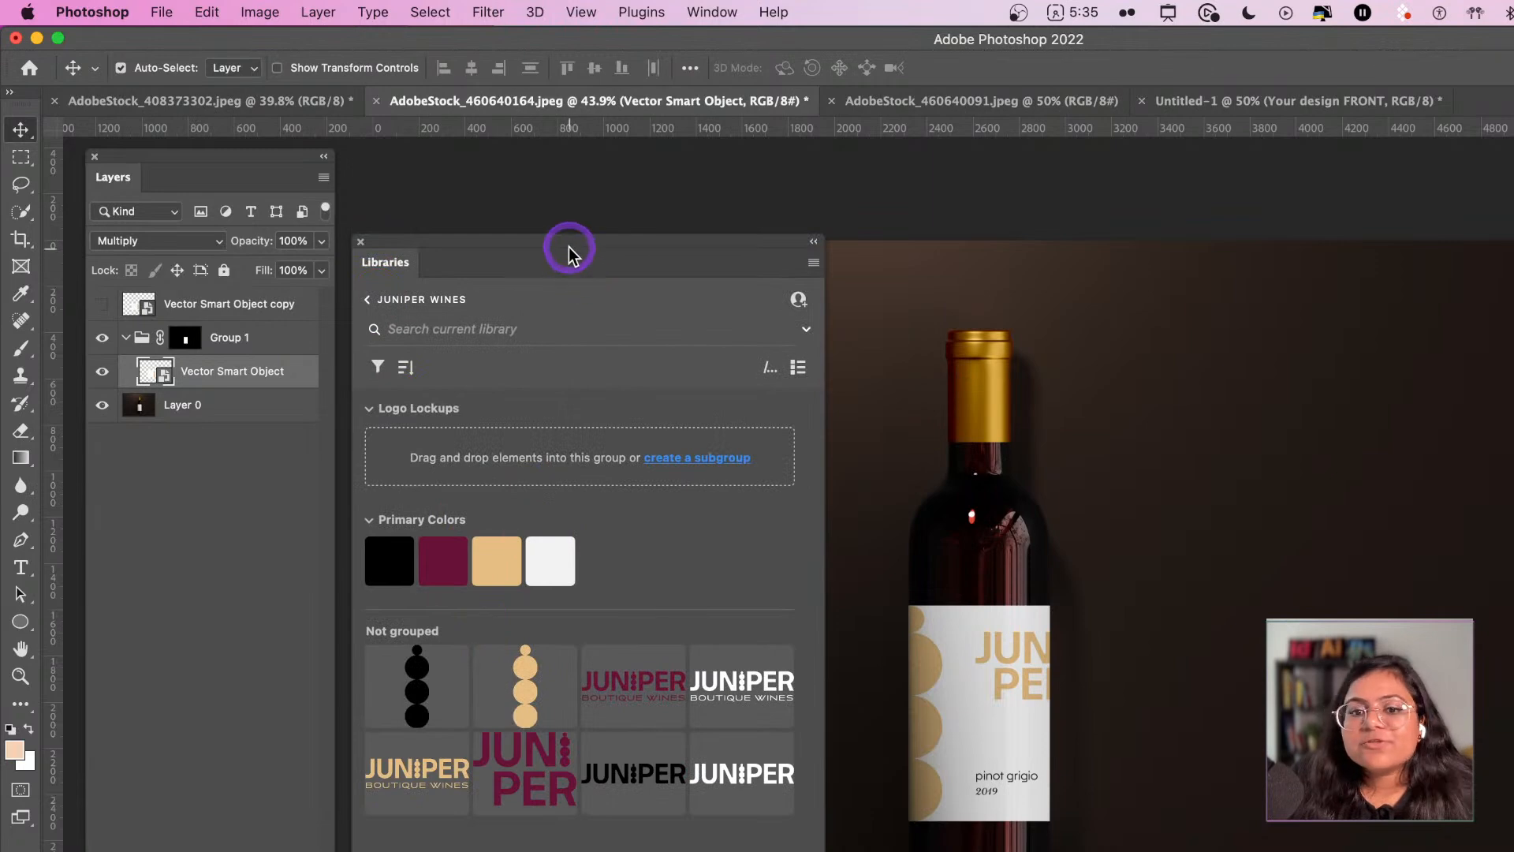
drag(570, 248, 493, 169)
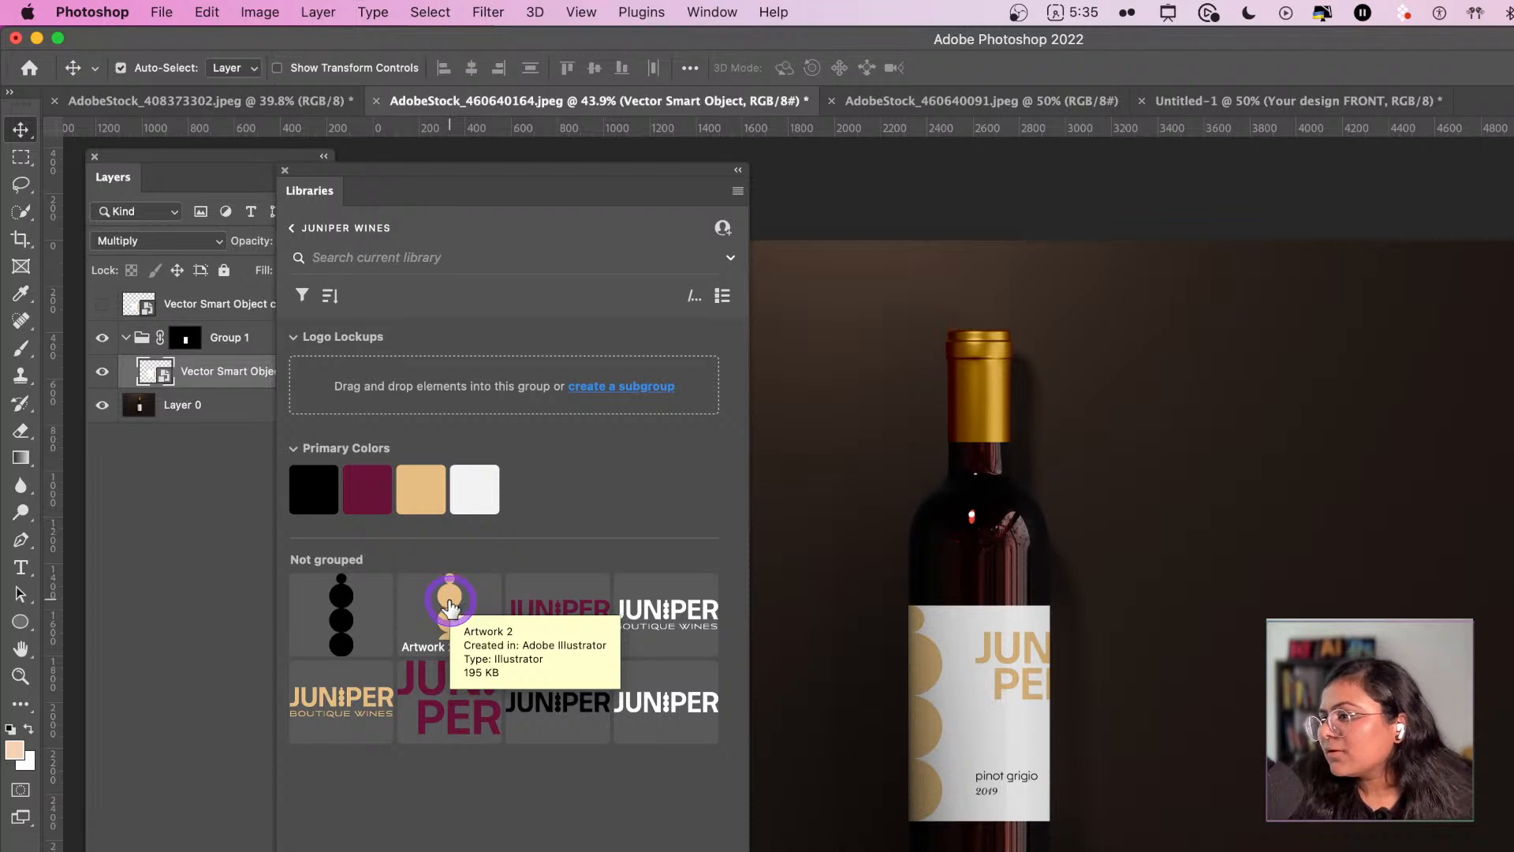
- Place the maize stacked-circles artwork from the library onto the photo and scale it down to about 12% over the bottle cap
drag(449, 605, 946, 338)
drag(1004, 378, 1037, 541)
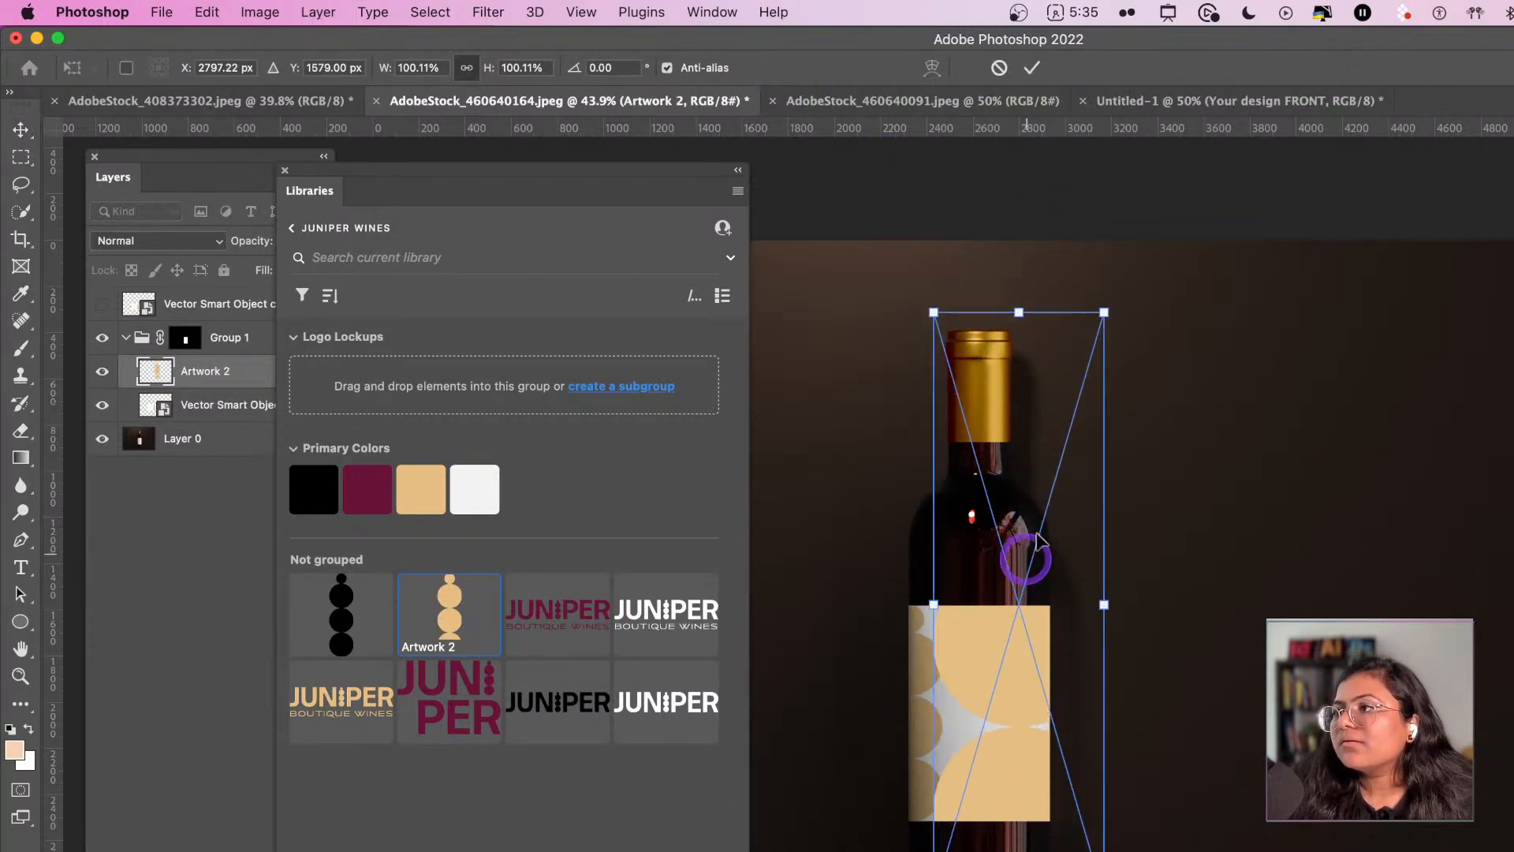
drag(1103, 325, 985, 348)
key(Return)
- Move the circles artwork out of the masked group to above it, then shrink and center it on the gold bottle cap
drag(202, 373, 264, 320)
mouse_move(976, 383)
mouse_down()
mouse_move(992, 357)
mouse_move(978, 386)
mouse_move(999, 390)
mouse_up()
click(1039, 382)
click(981, 360)
key(super+t)
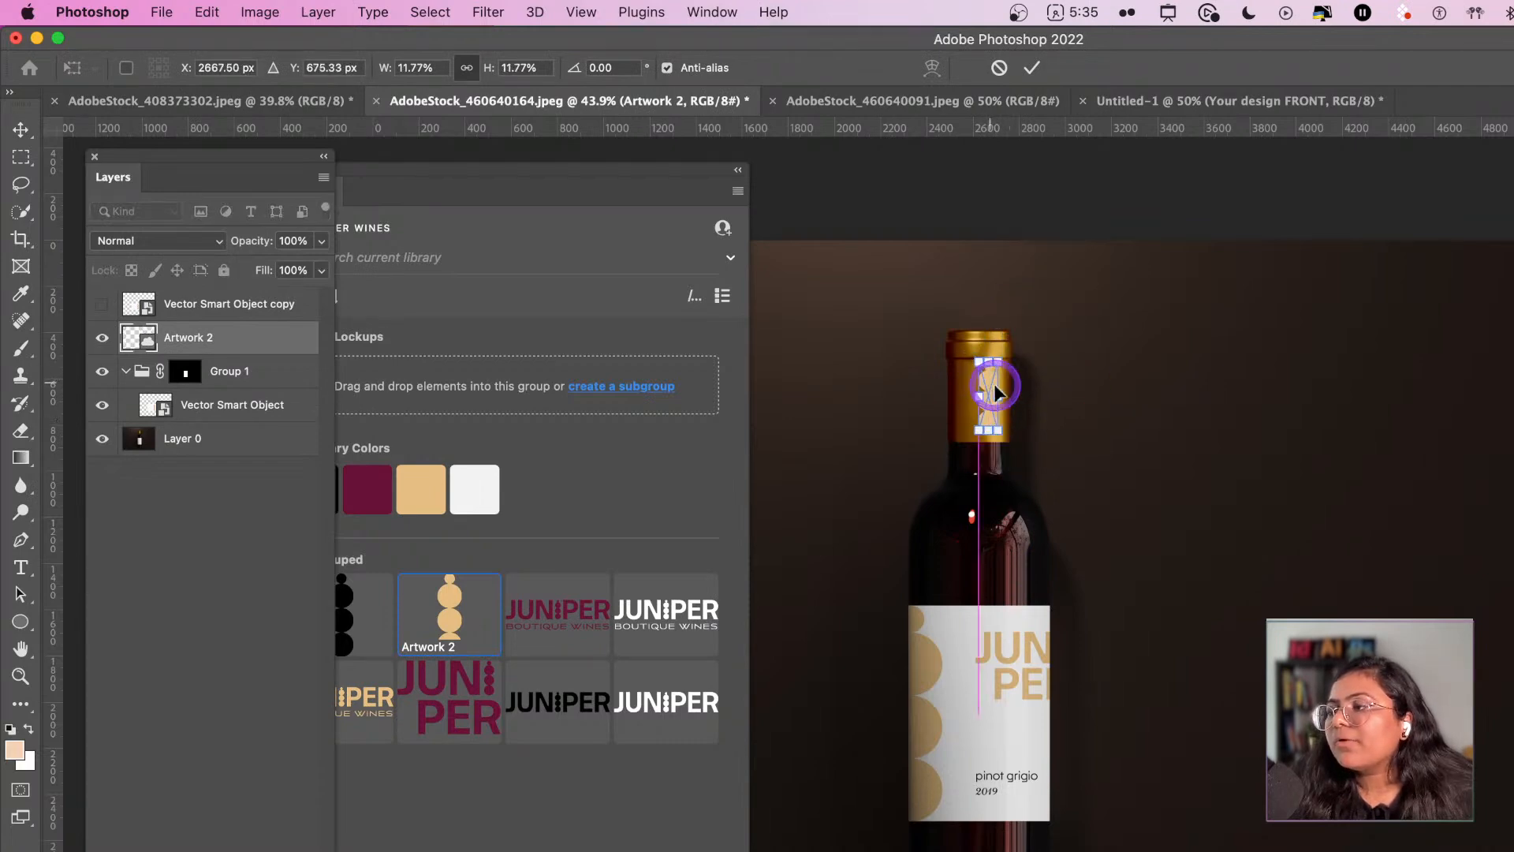
scroll(997, 392, up, 3)
scroll(998, 392, up, 5)
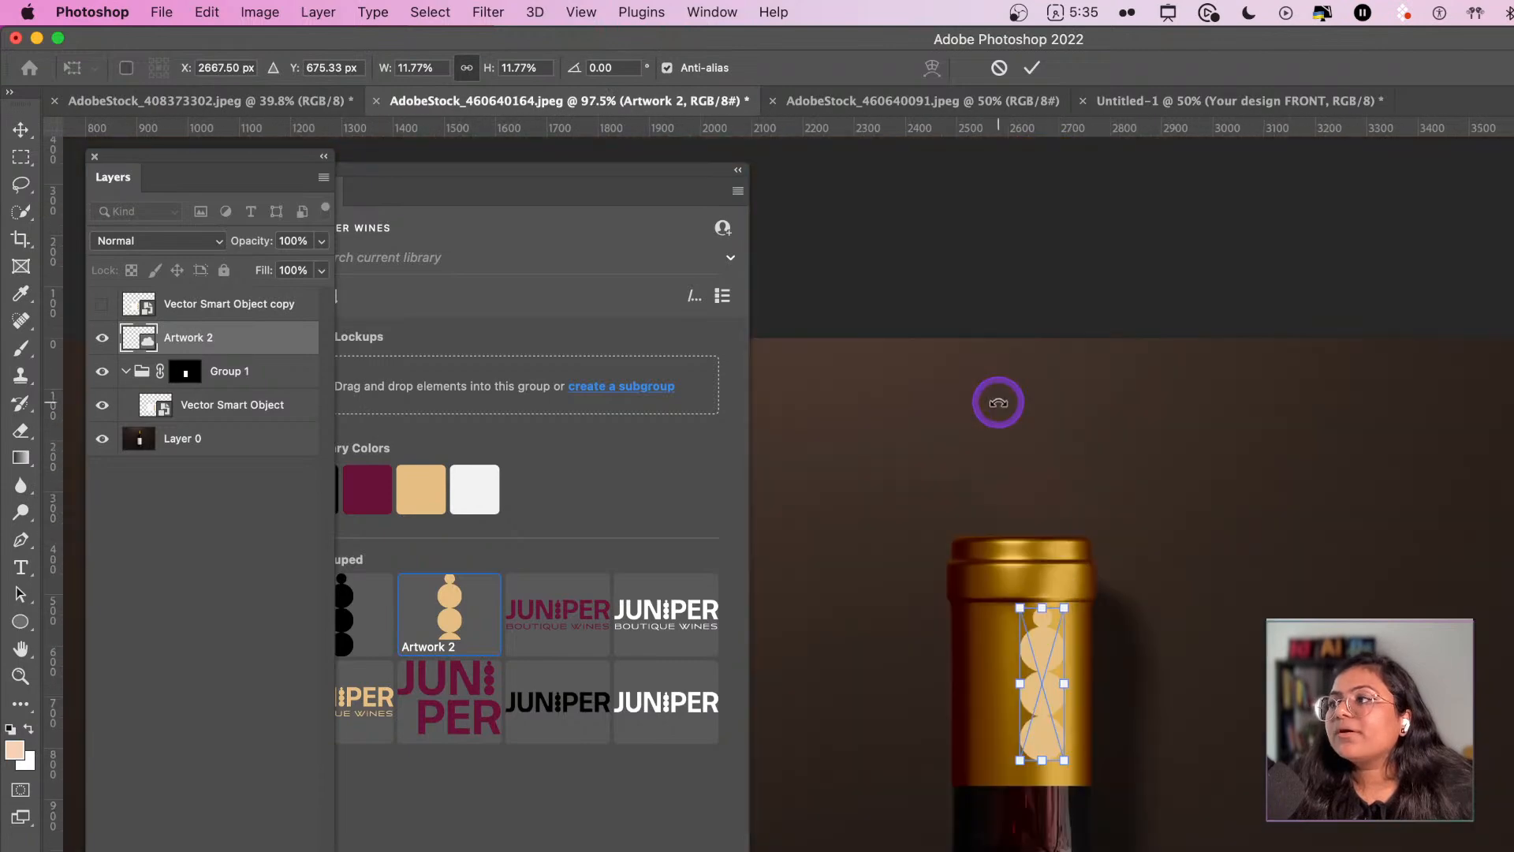
mouse_move(1038, 665)
mouse_down()
mouse_move(1036, 628)
mouse_move(1026, 661)
mouse_up()
key(Return)
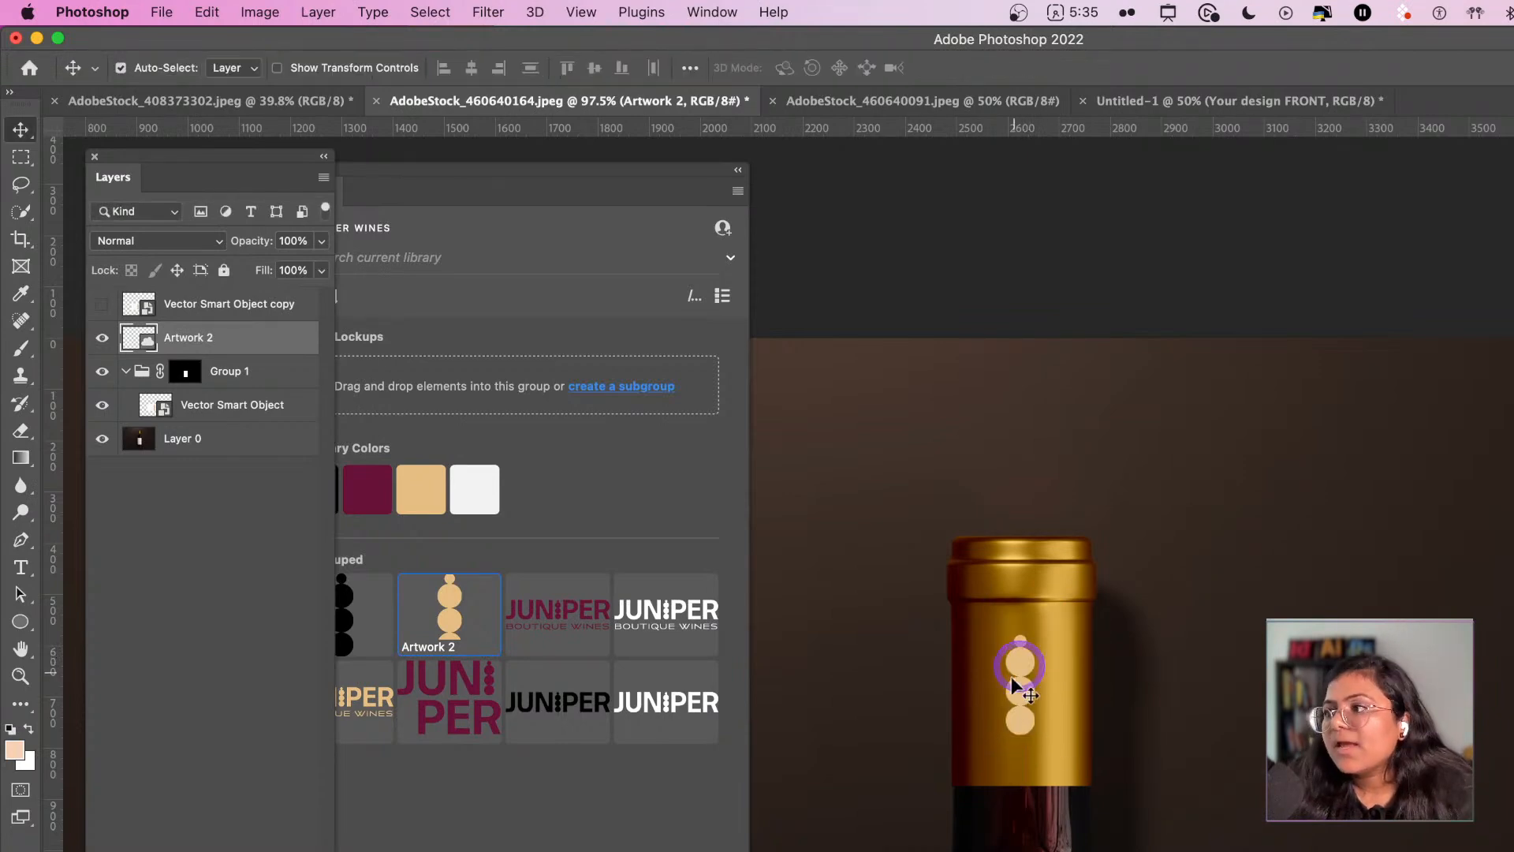
- Set the circles artwork's blend mode to Multiply and fine-tune its position on the gold cap
click(160, 234)
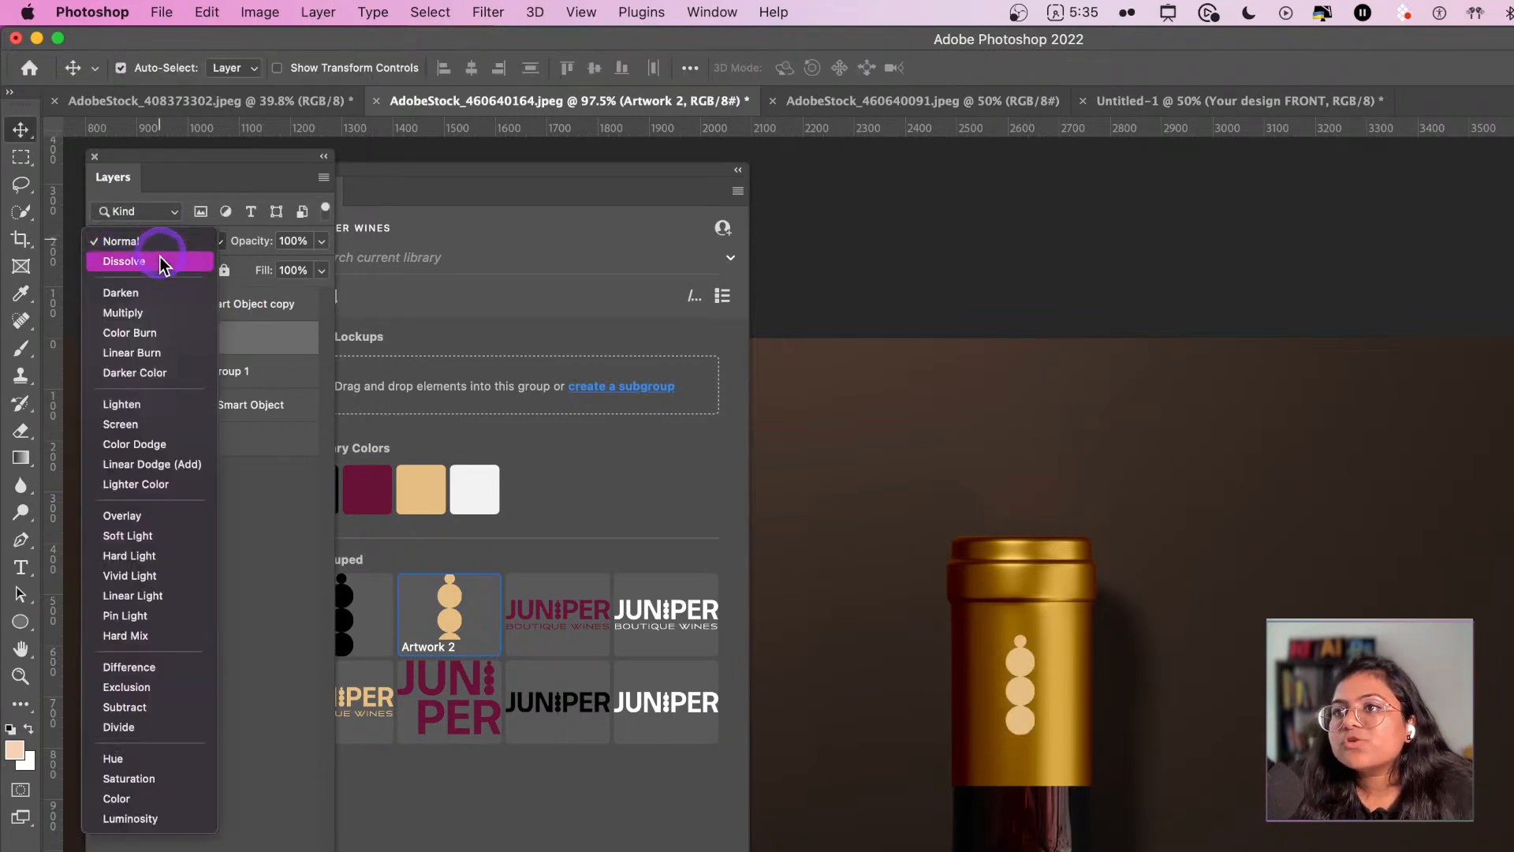
click(167, 313)
drag(1017, 670, 1028, 690)
scroll(1025, 693, up, 5)
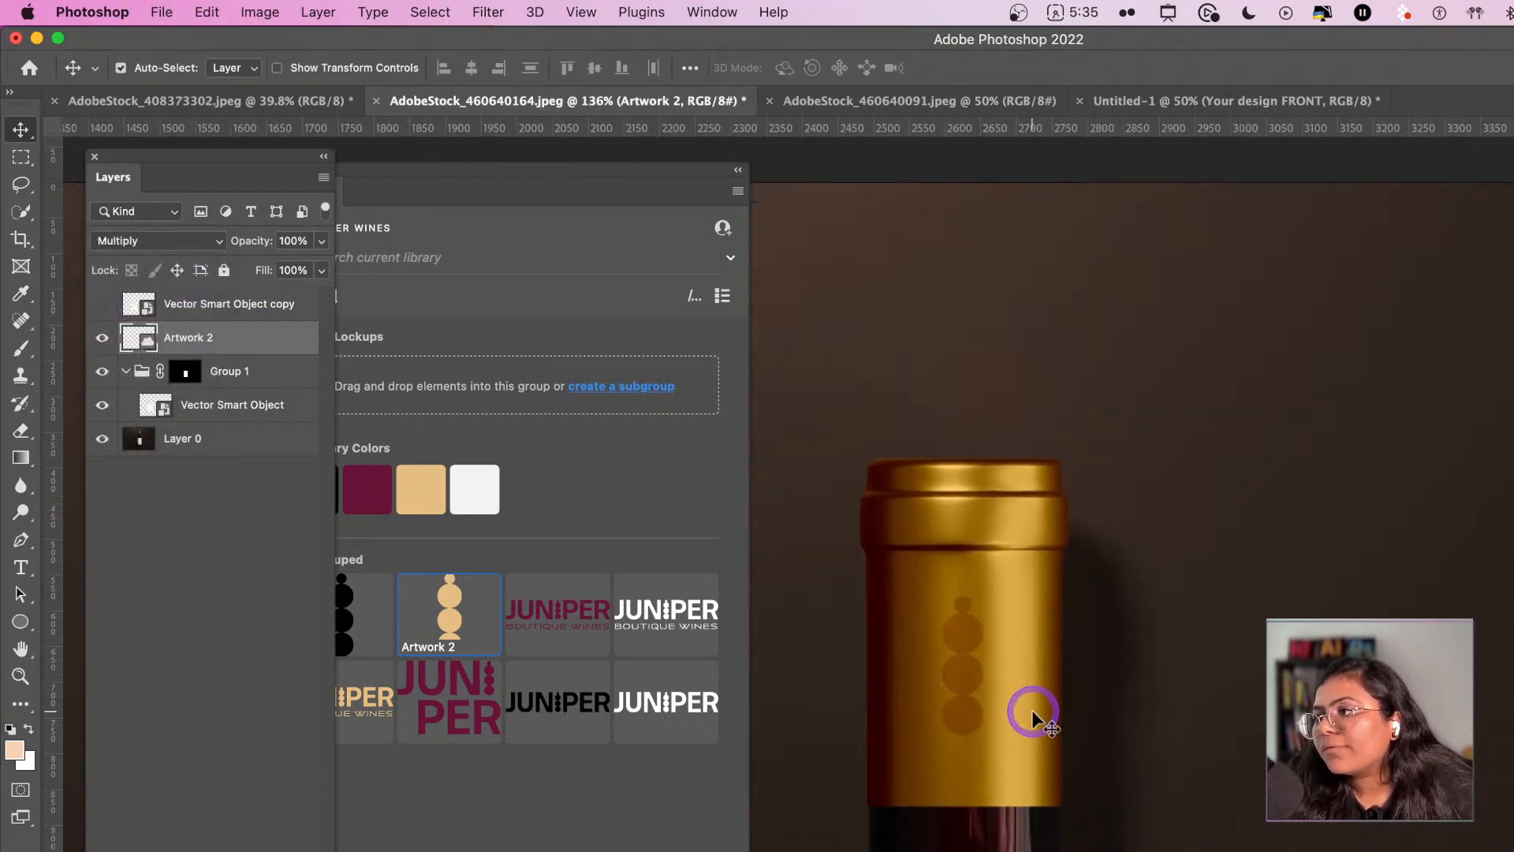
drag(1008, 652, 1014, 665)
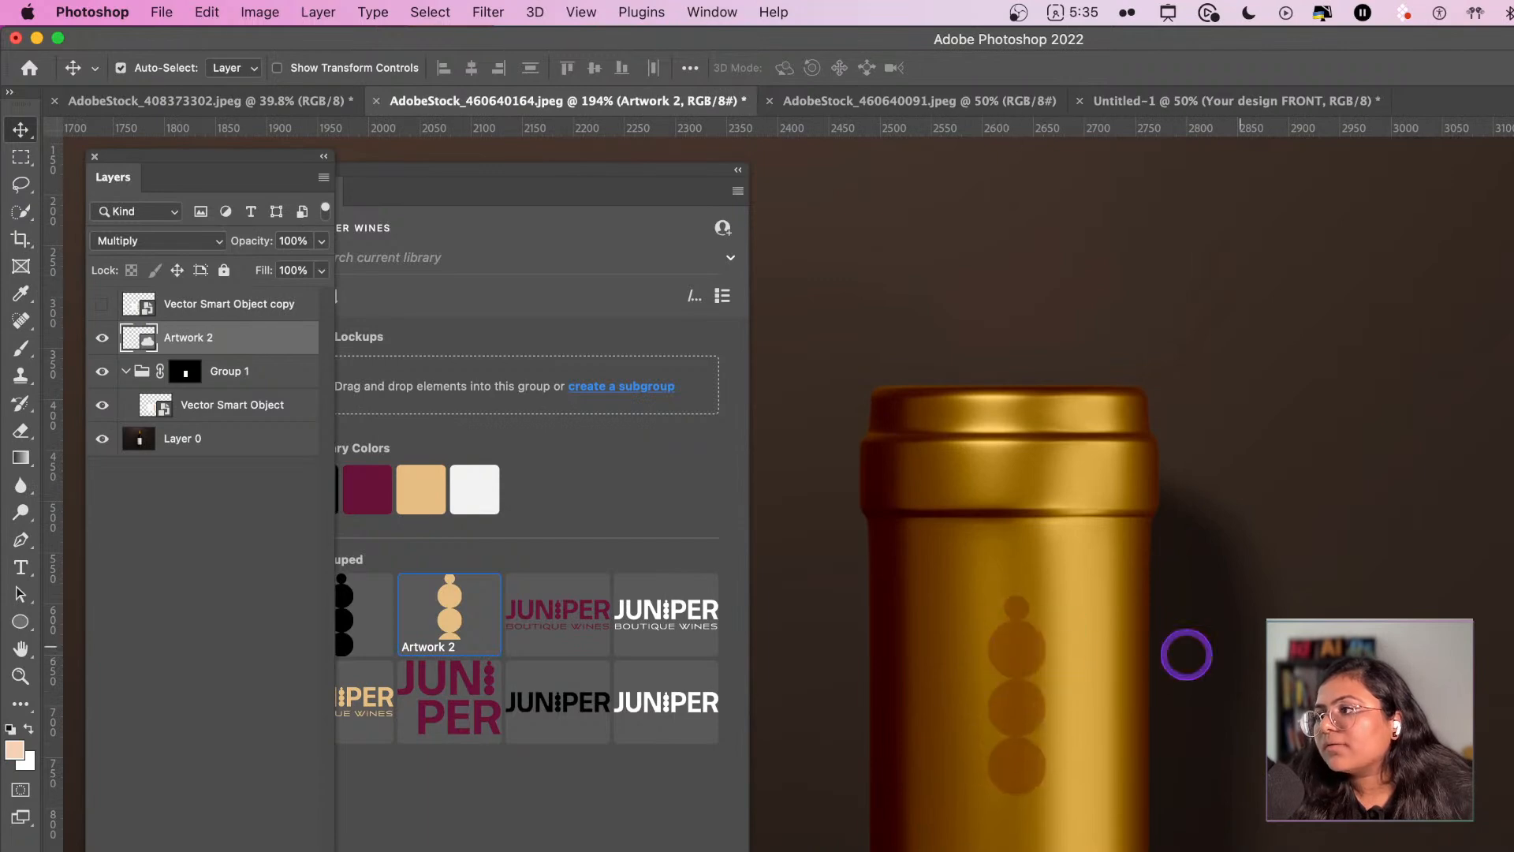
click(1186, 654)
scroll(1318, 637, down, 5)
scroll(1318, 637, down, 3)
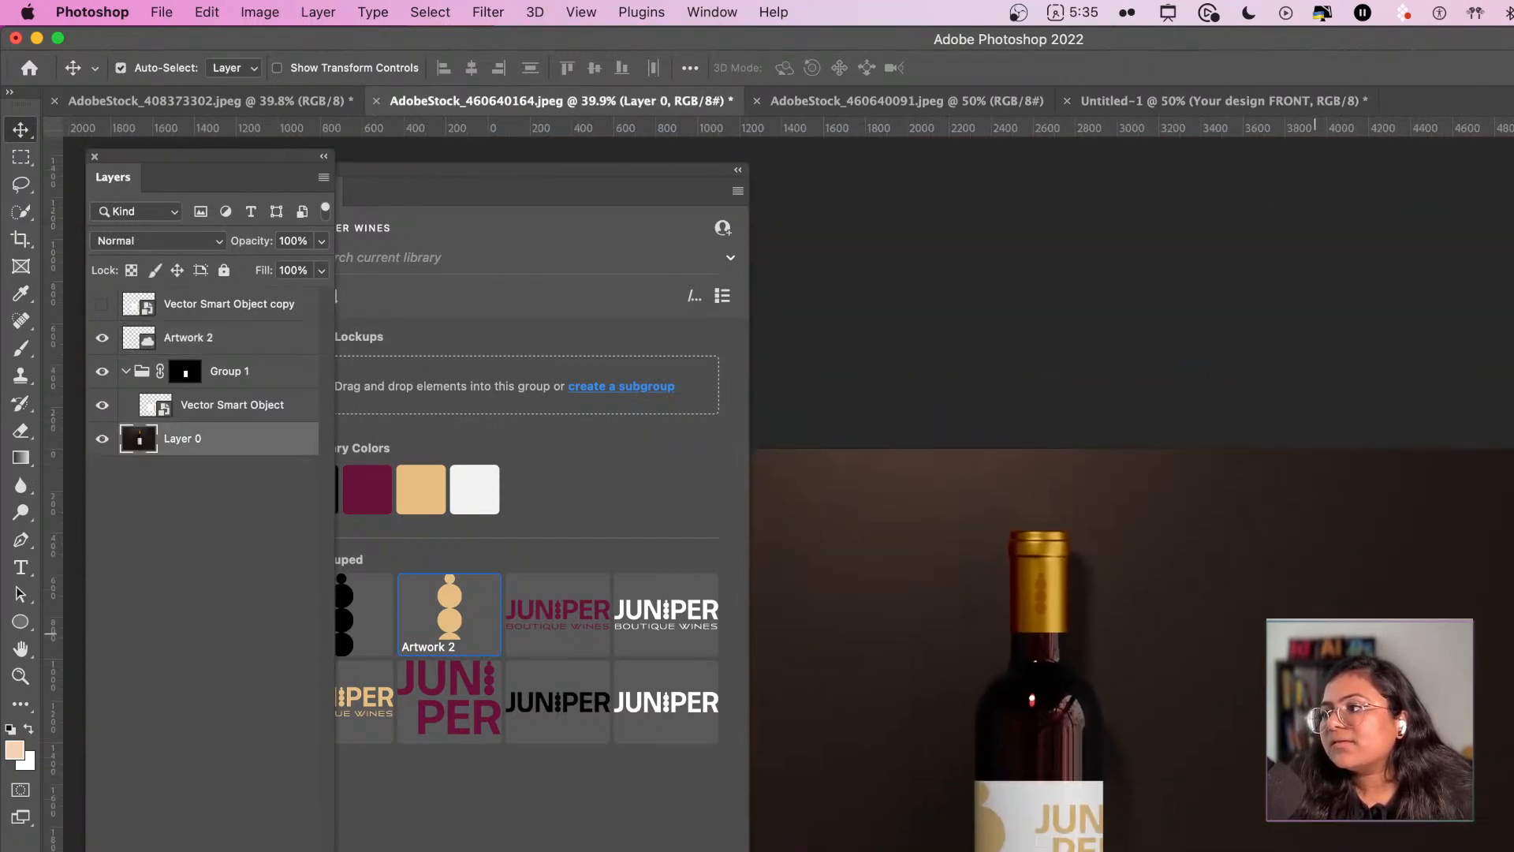
- Move the JUNIPER WINES library away from the layer list to clear the view of the bottle
scroll(1294, 622, down, 3)
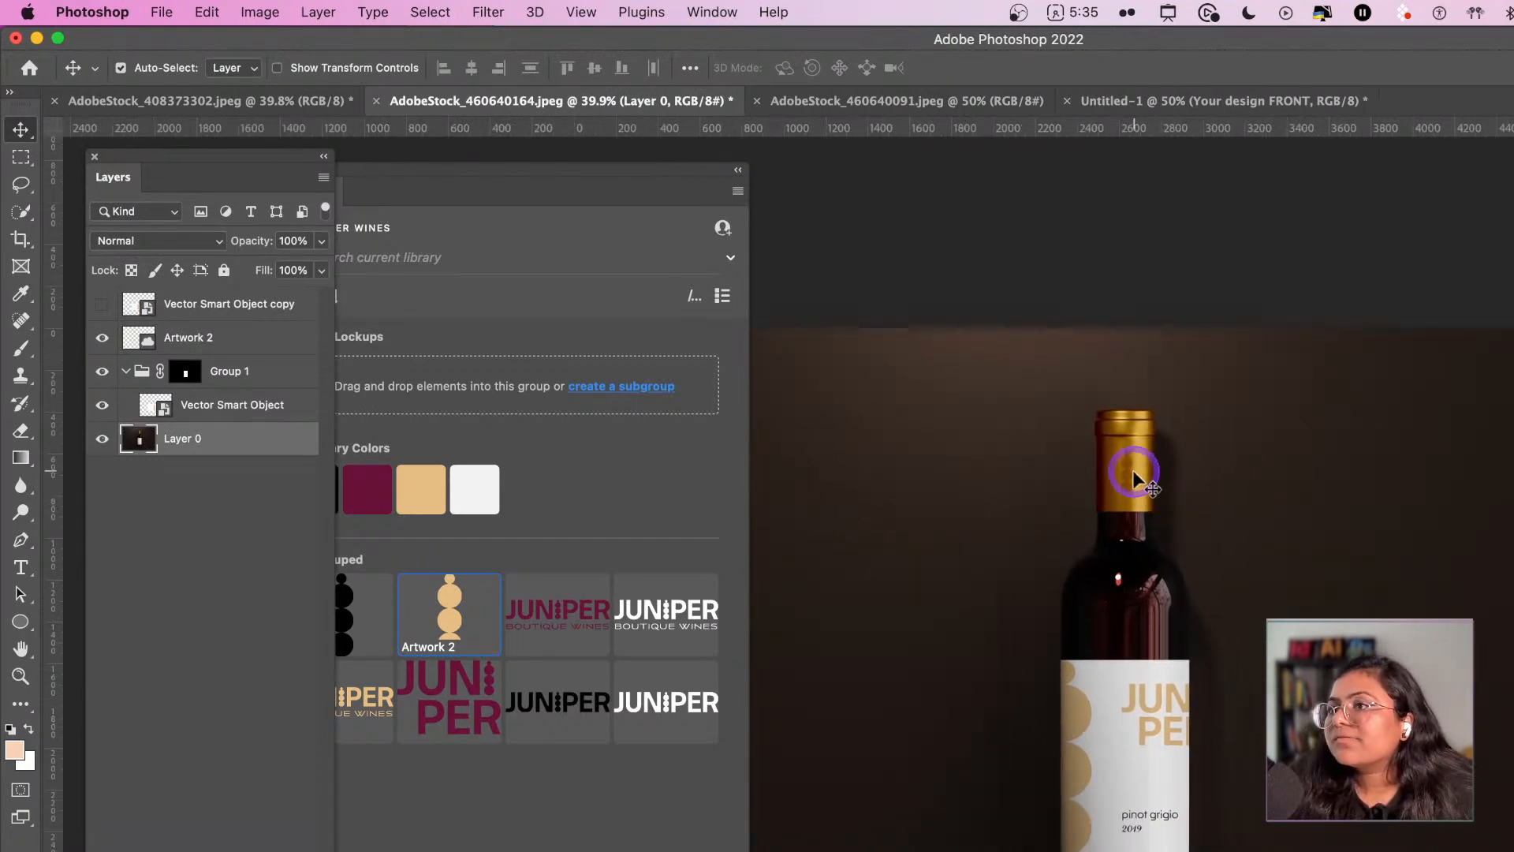
scroll(1130, 467, up, 5)
scroll(1126, 467, up, 3)
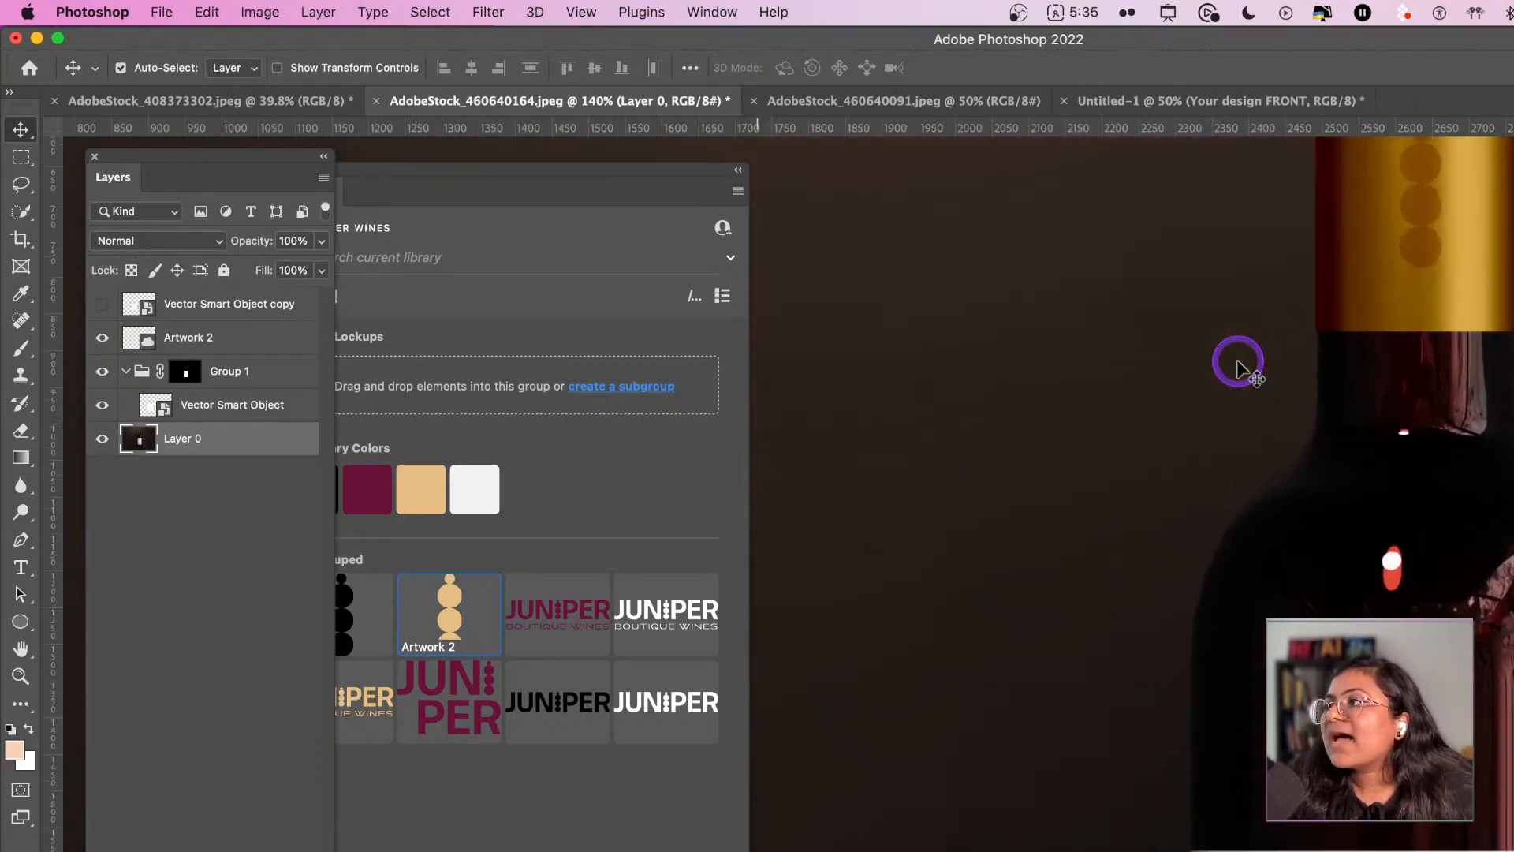
scroll(1210, 361, up, 2)
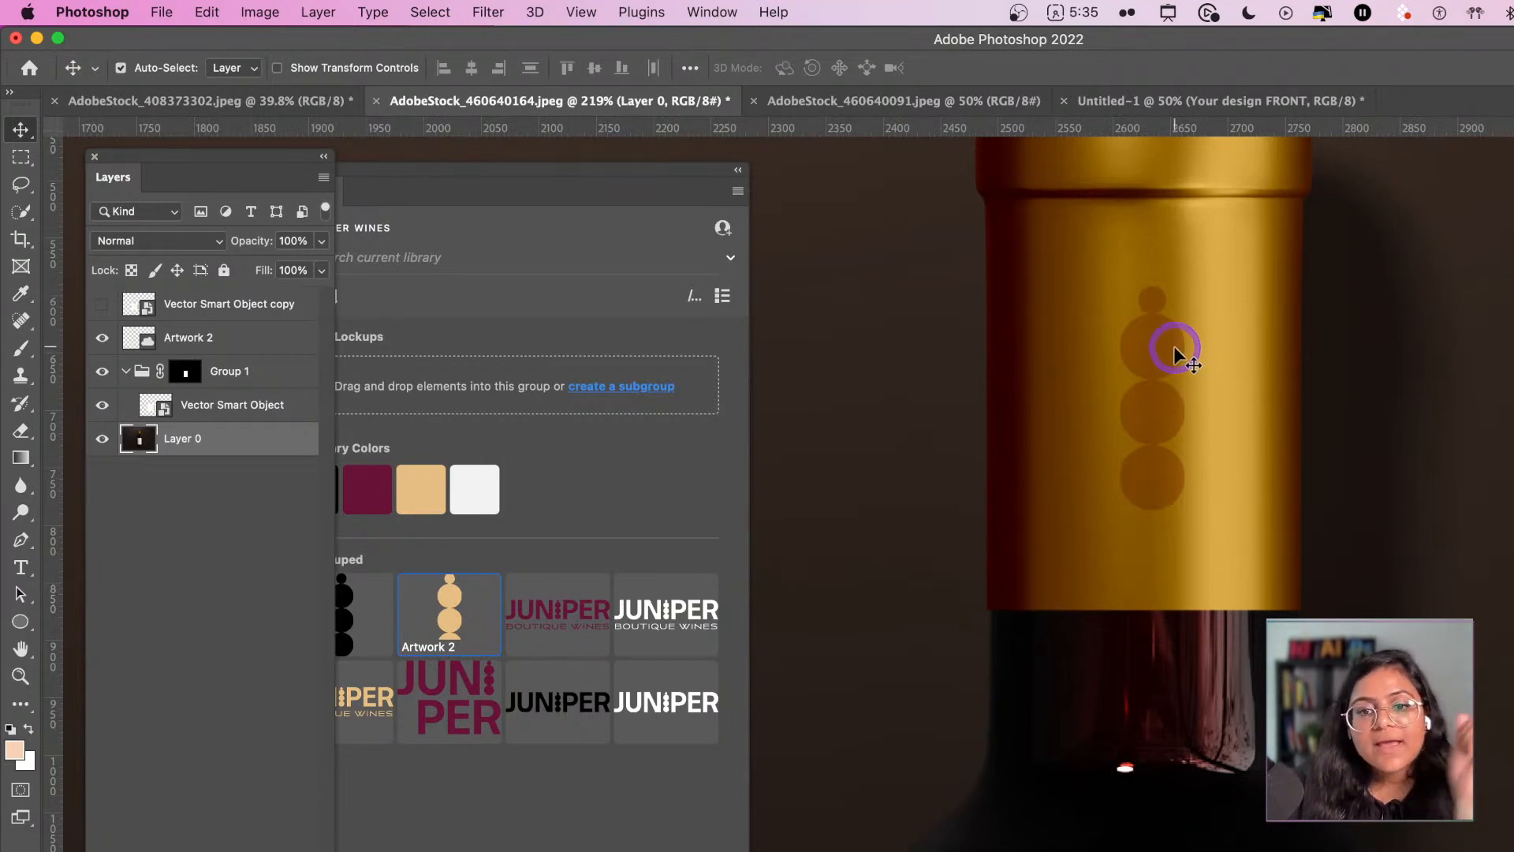
scroll(1173, 345, down, 5)
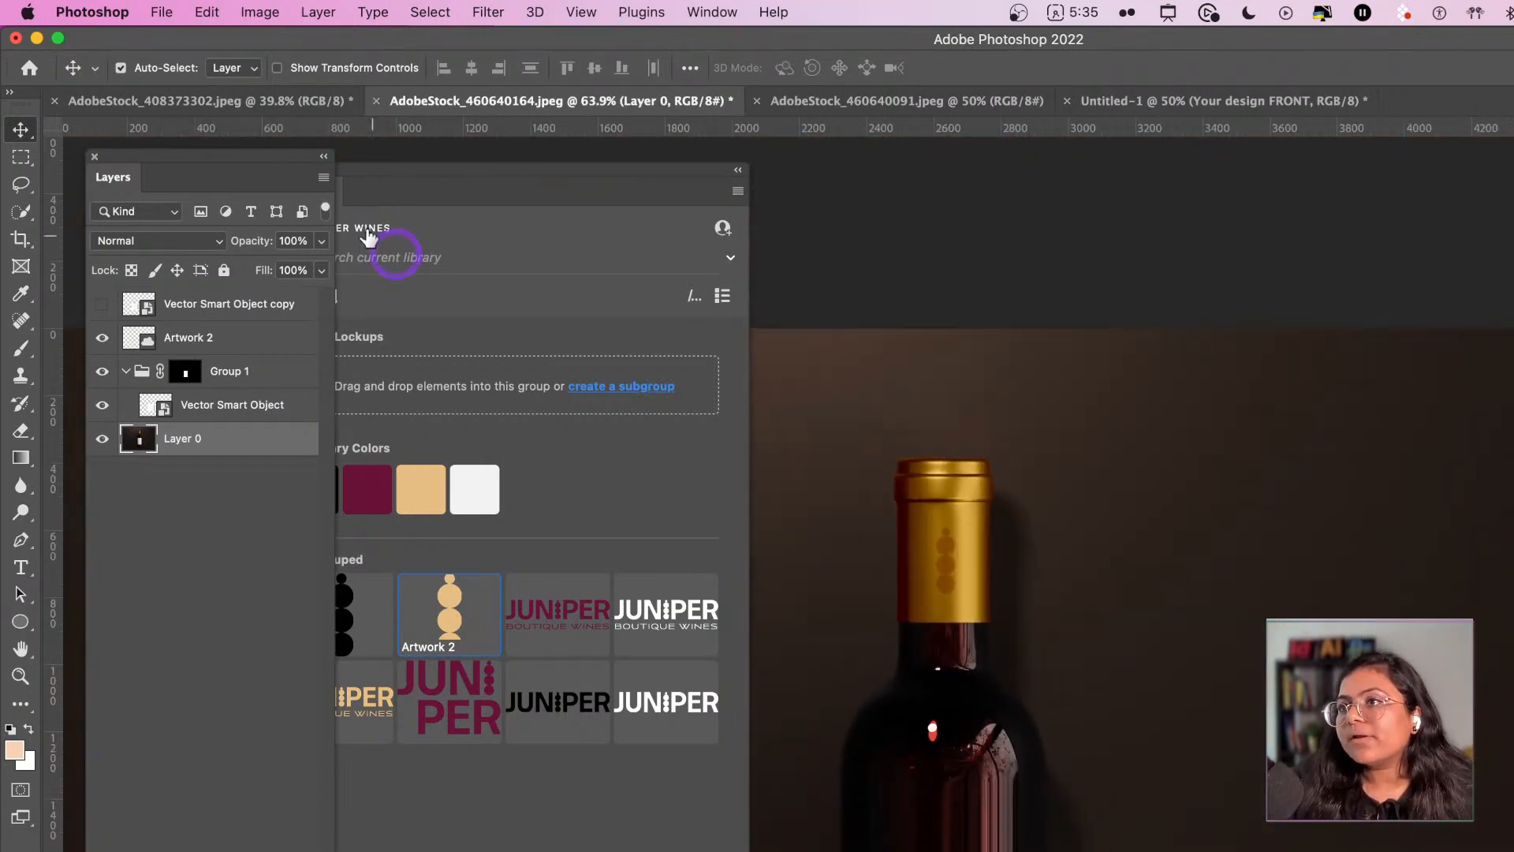
drag(400, 178, 1510, 229)
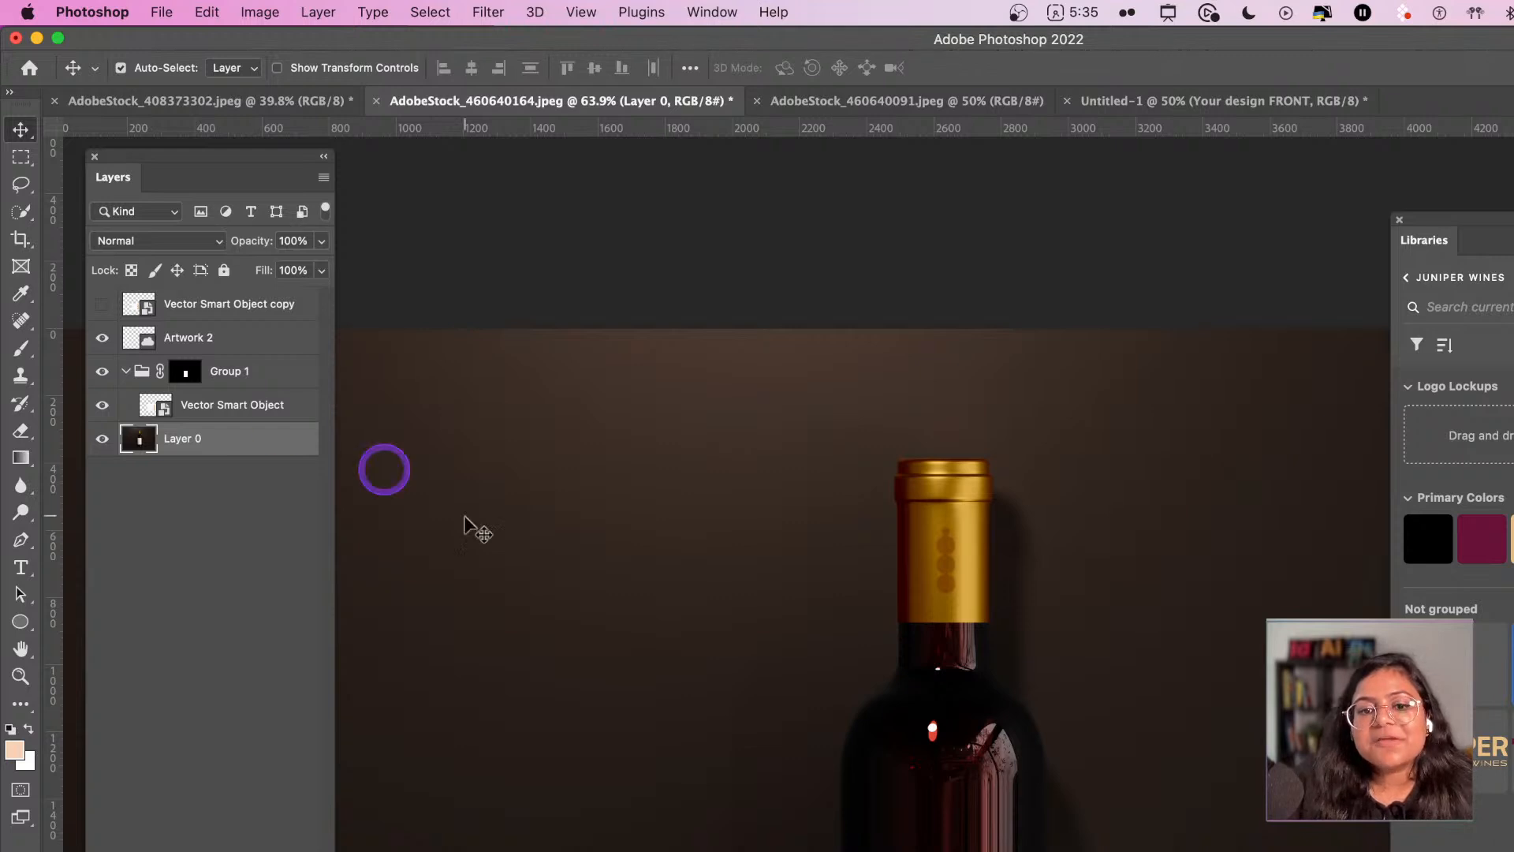
scroll(771, 741, down, 3)
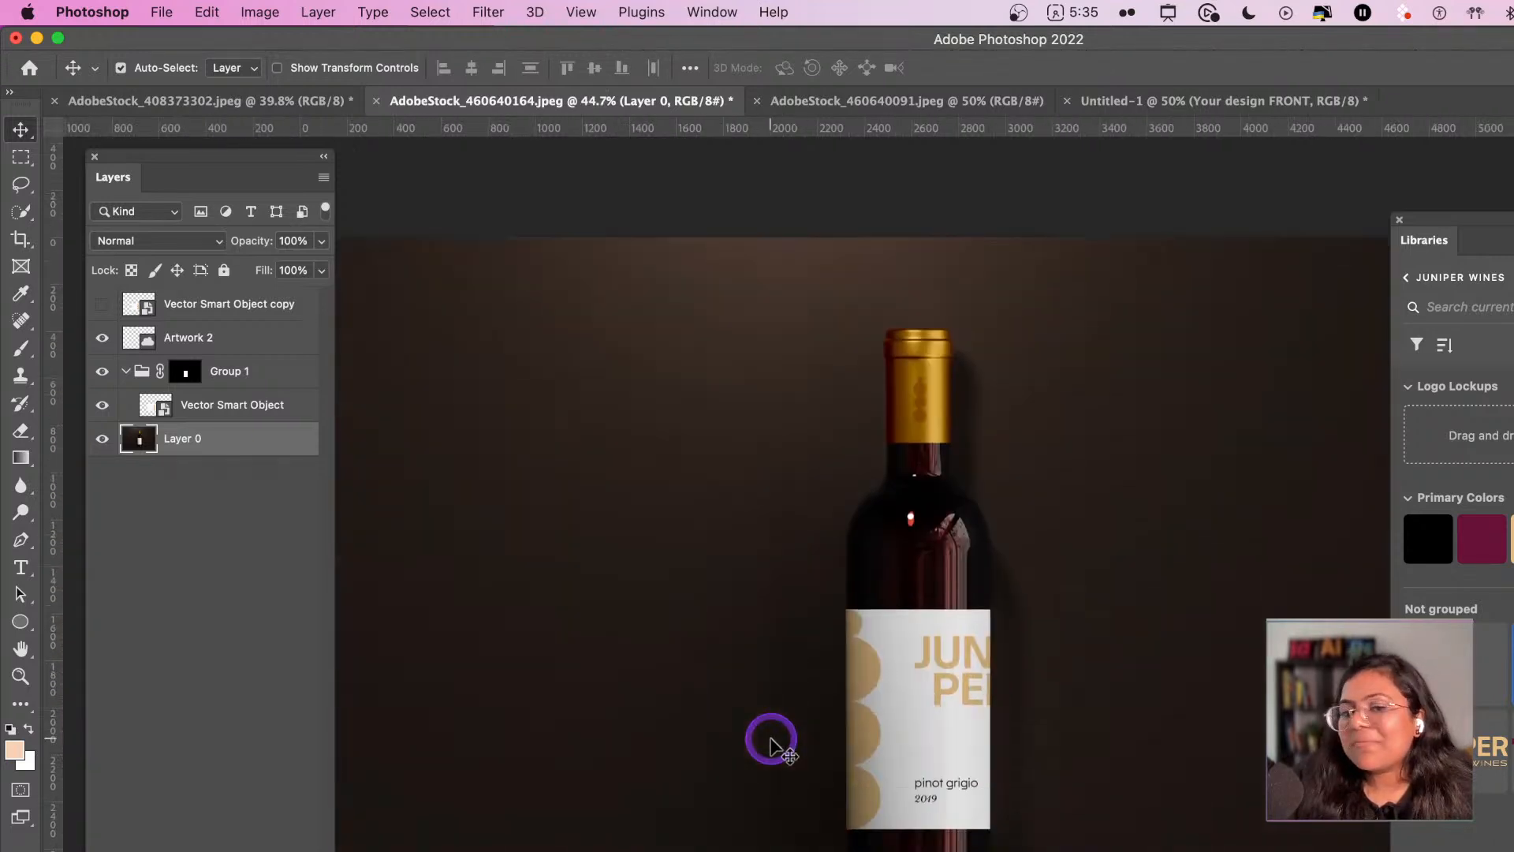
scroll(771, 741, right, 5)
scroll(771, 741, down, 2)
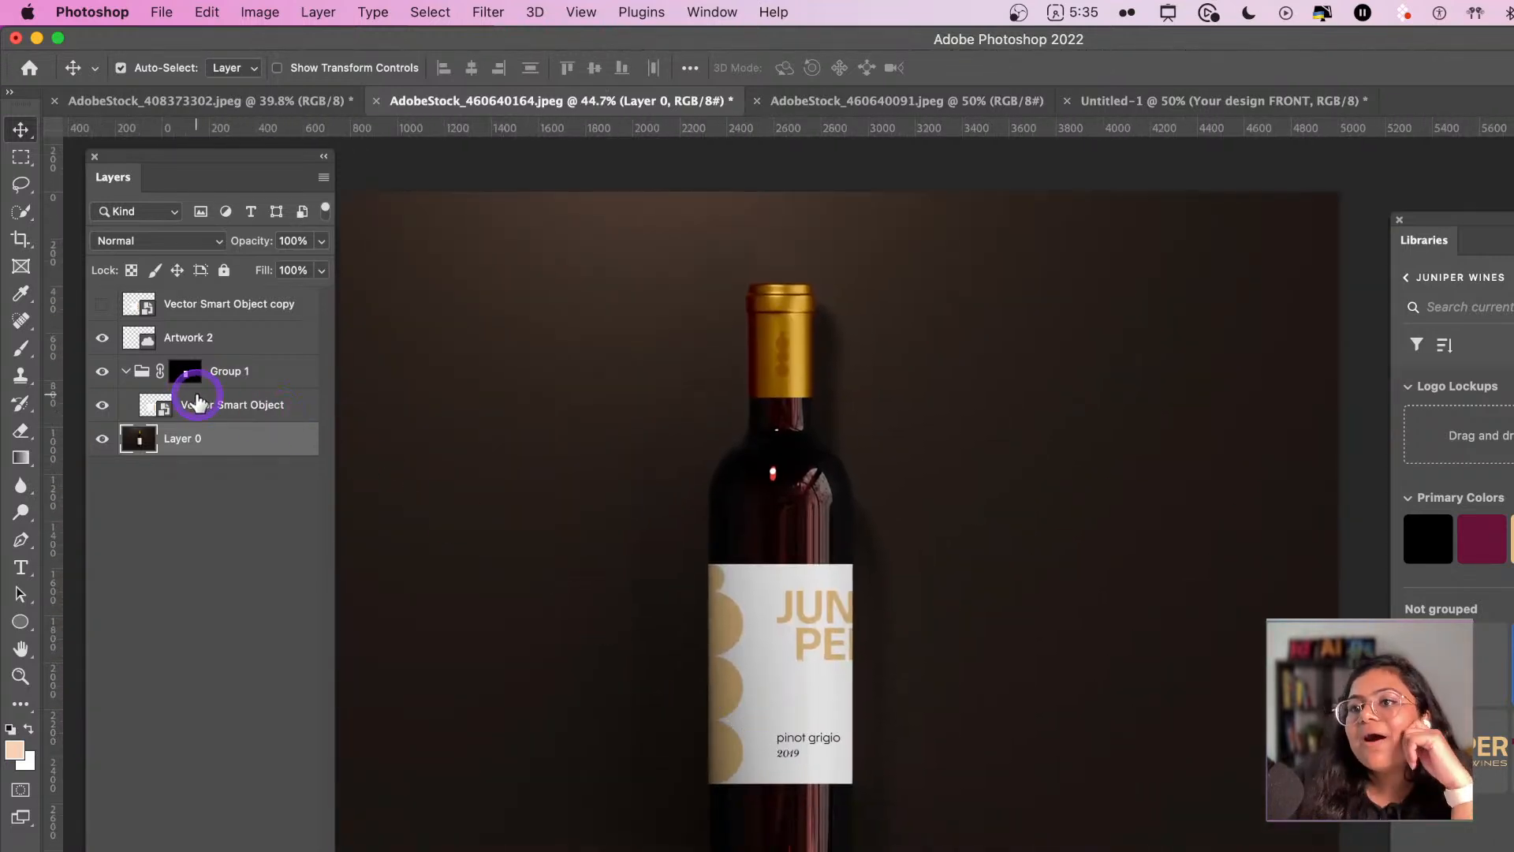
- Collapse Group 1 and save the pinot grigio mockup as the cloud document AdobeStock_460640164
click(126, 371)
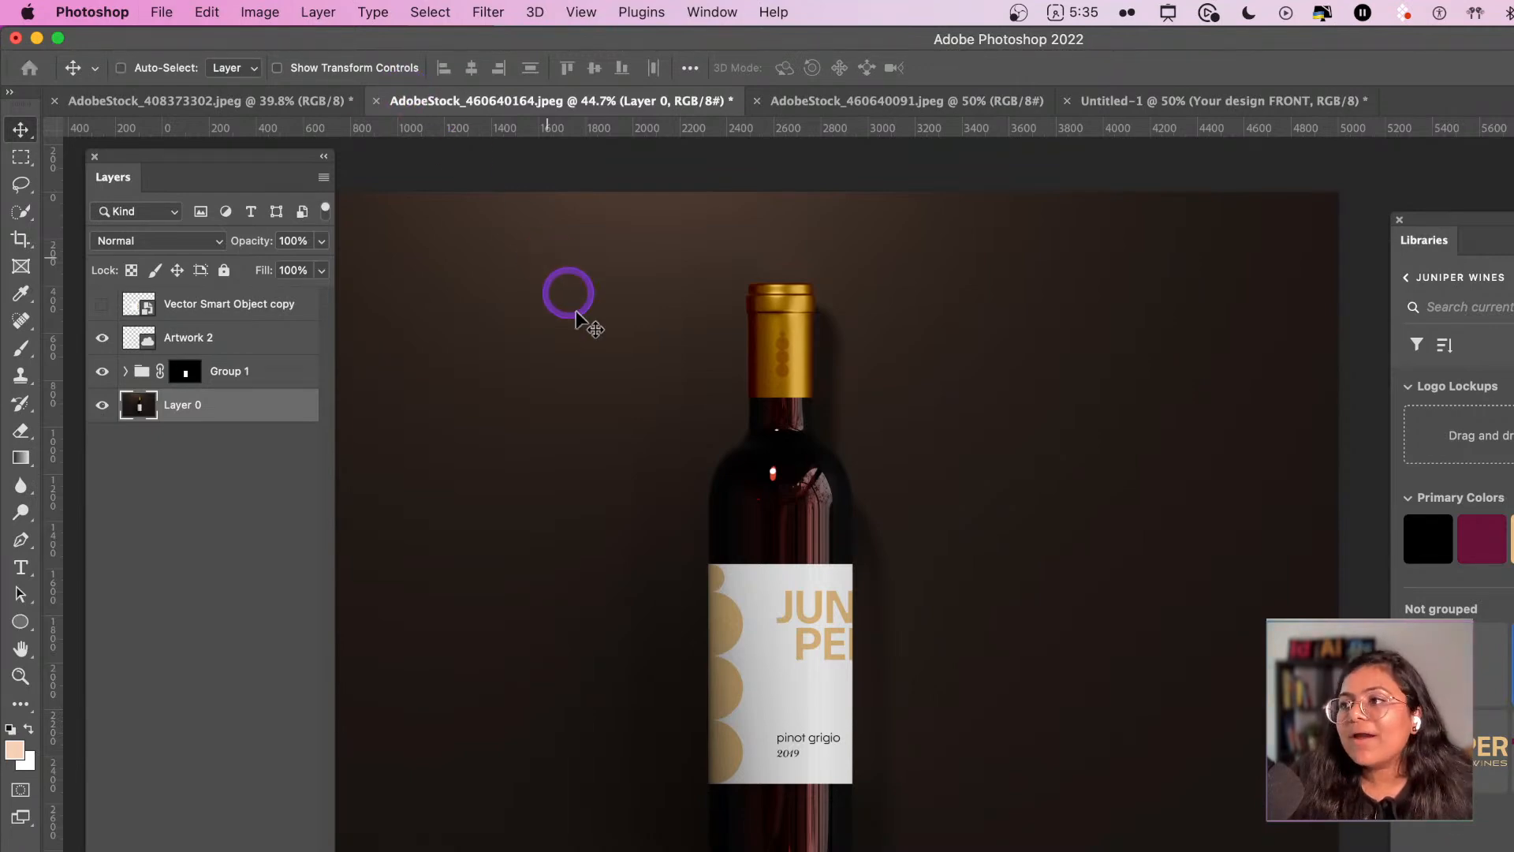
key(super+s)
click(1373, 608)
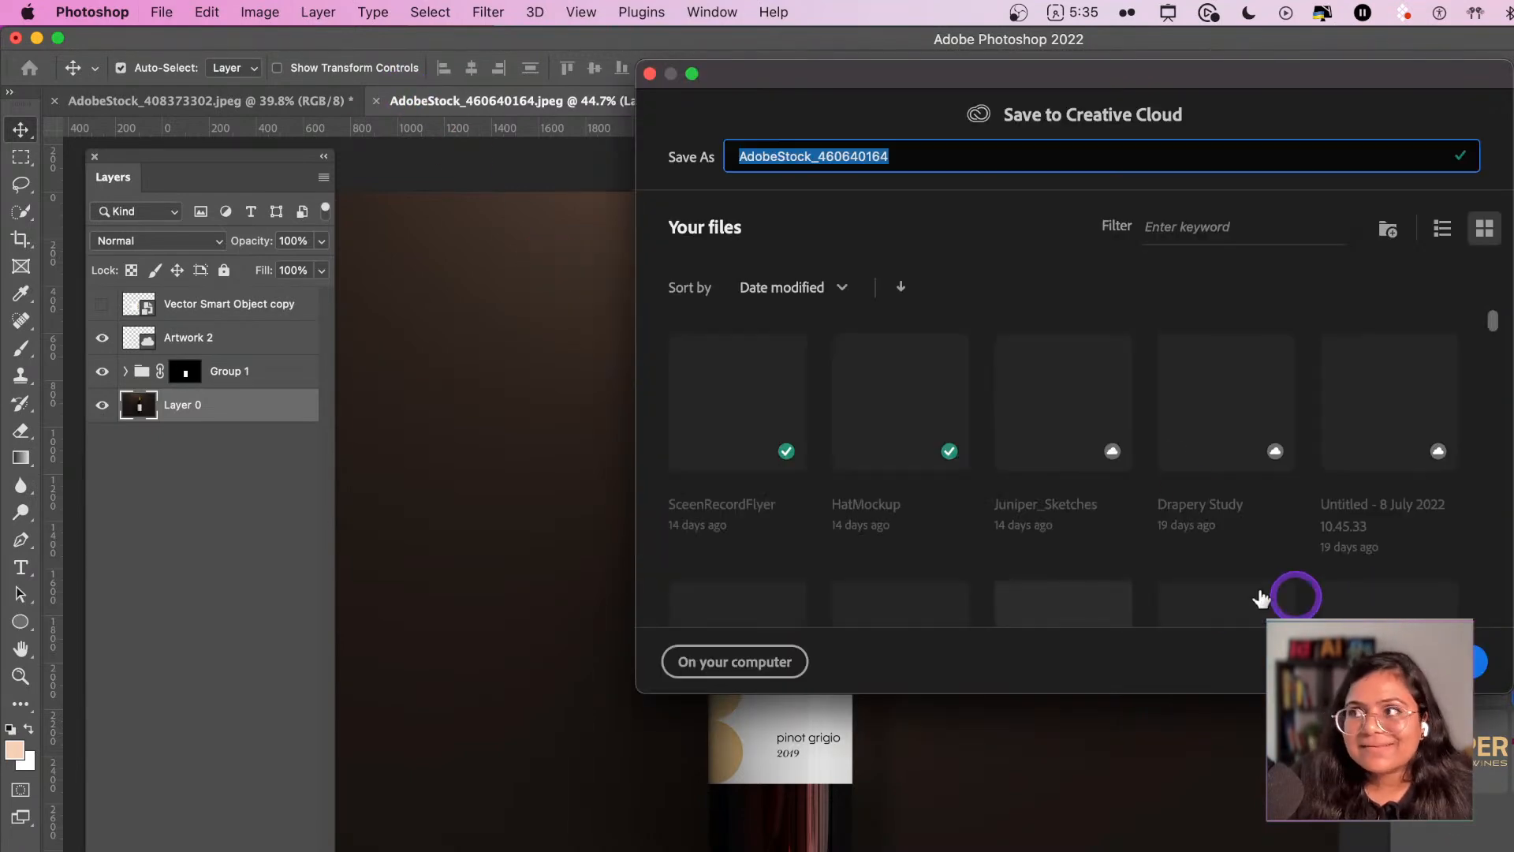
drag(960, 135, 549, 371)
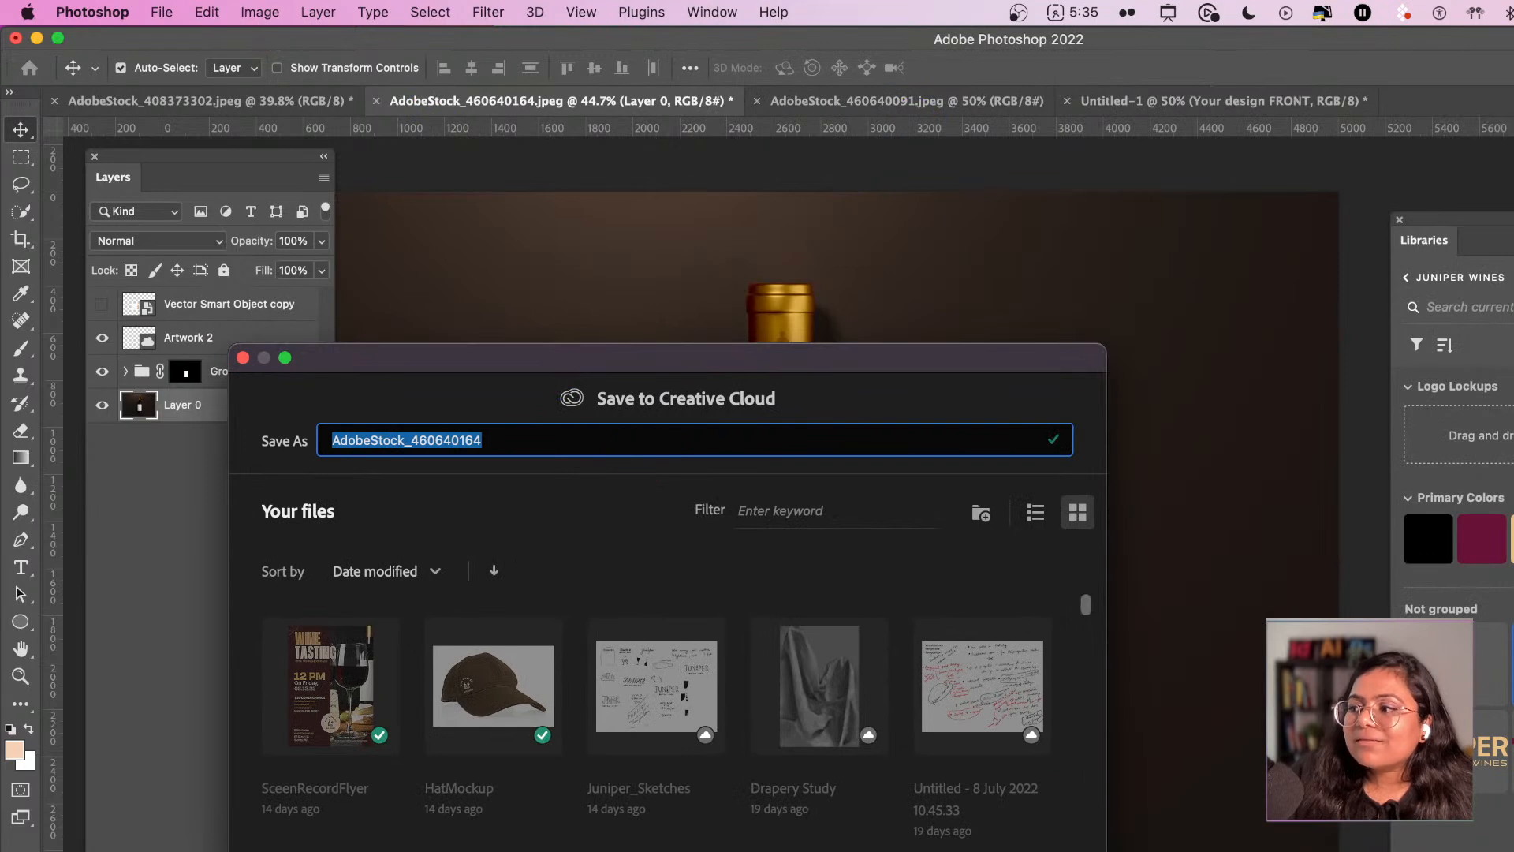
key(Return)
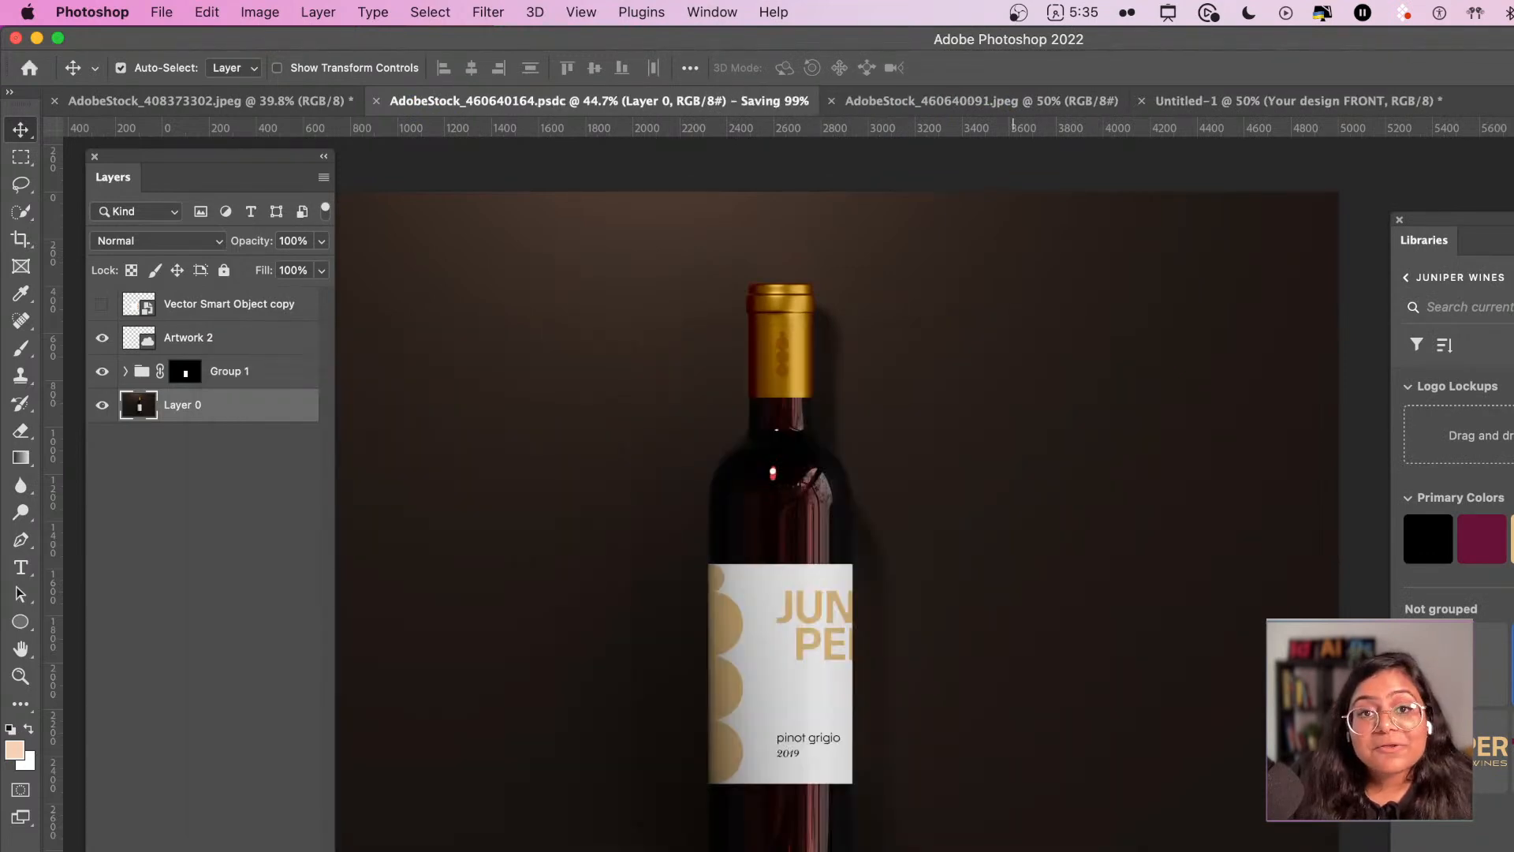
- Switch to the campfire bottle photo and save it as the cloud document AdobeStock_408373302
click(223, 101)
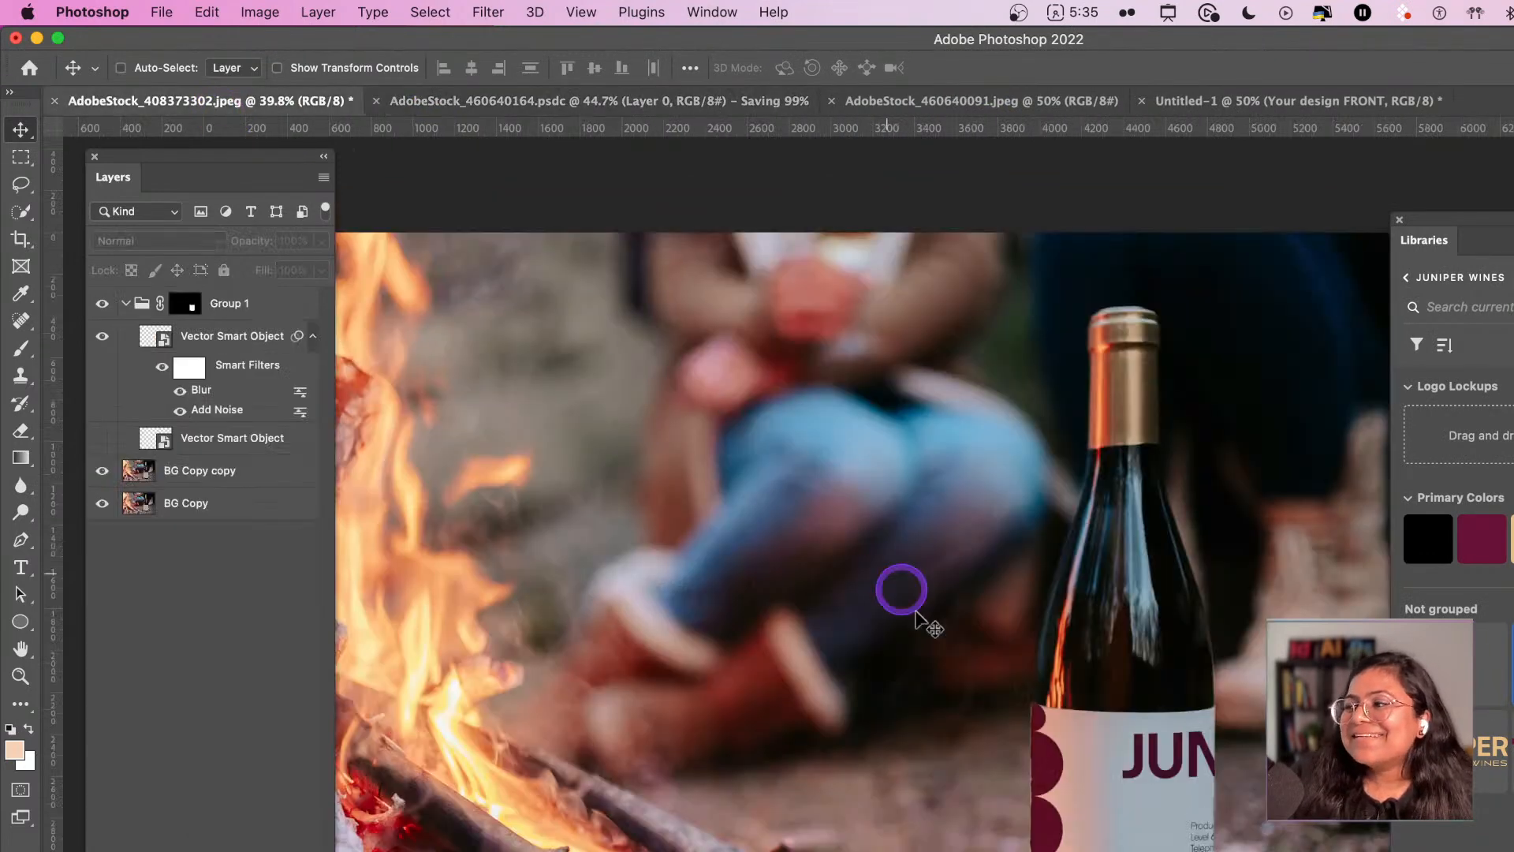
key(super+s)
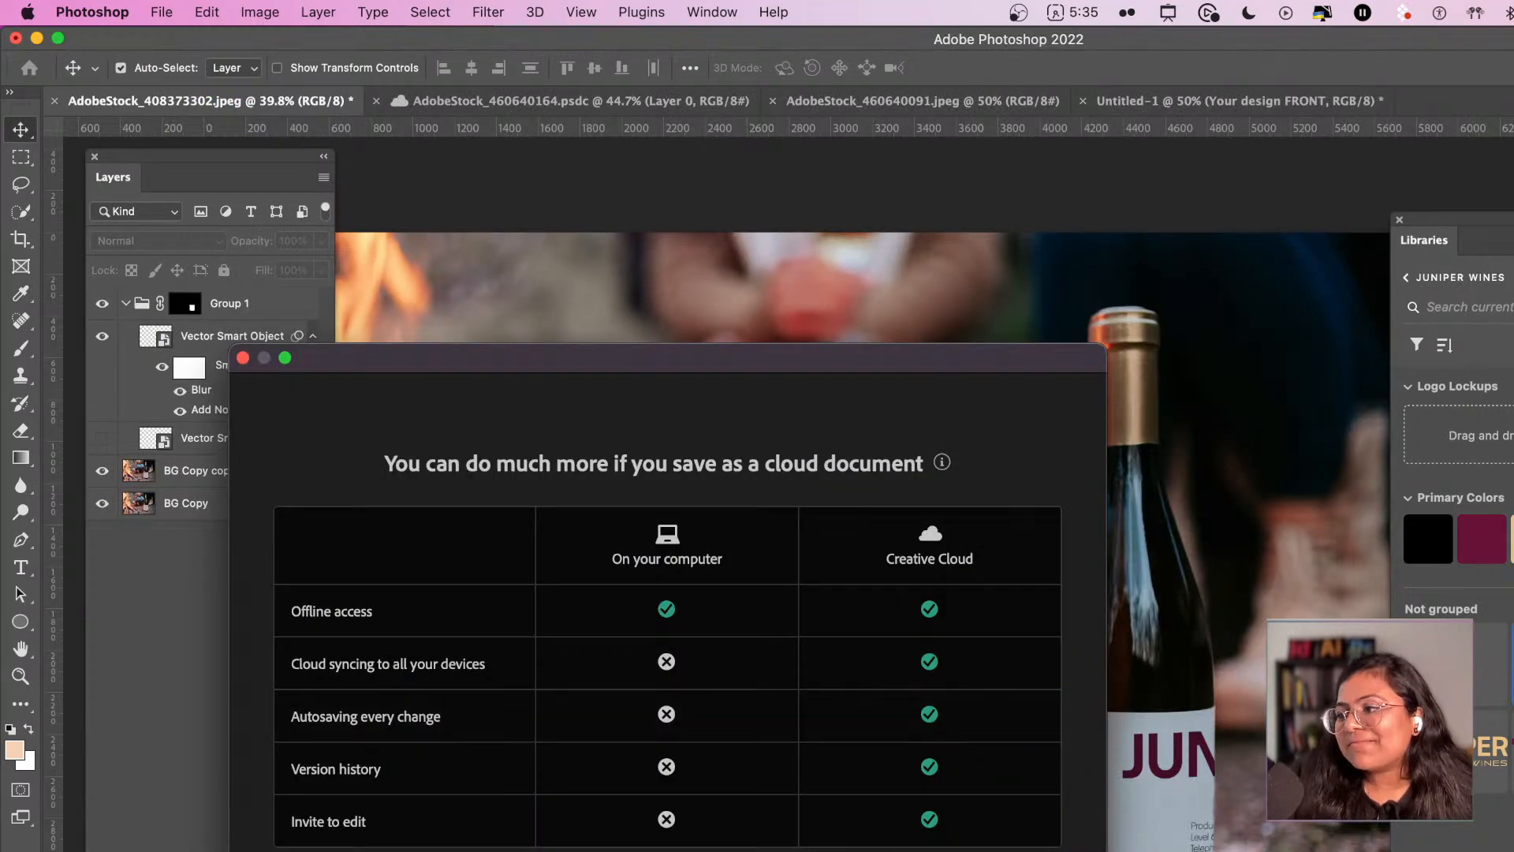
key(Return)
click(481, 440)
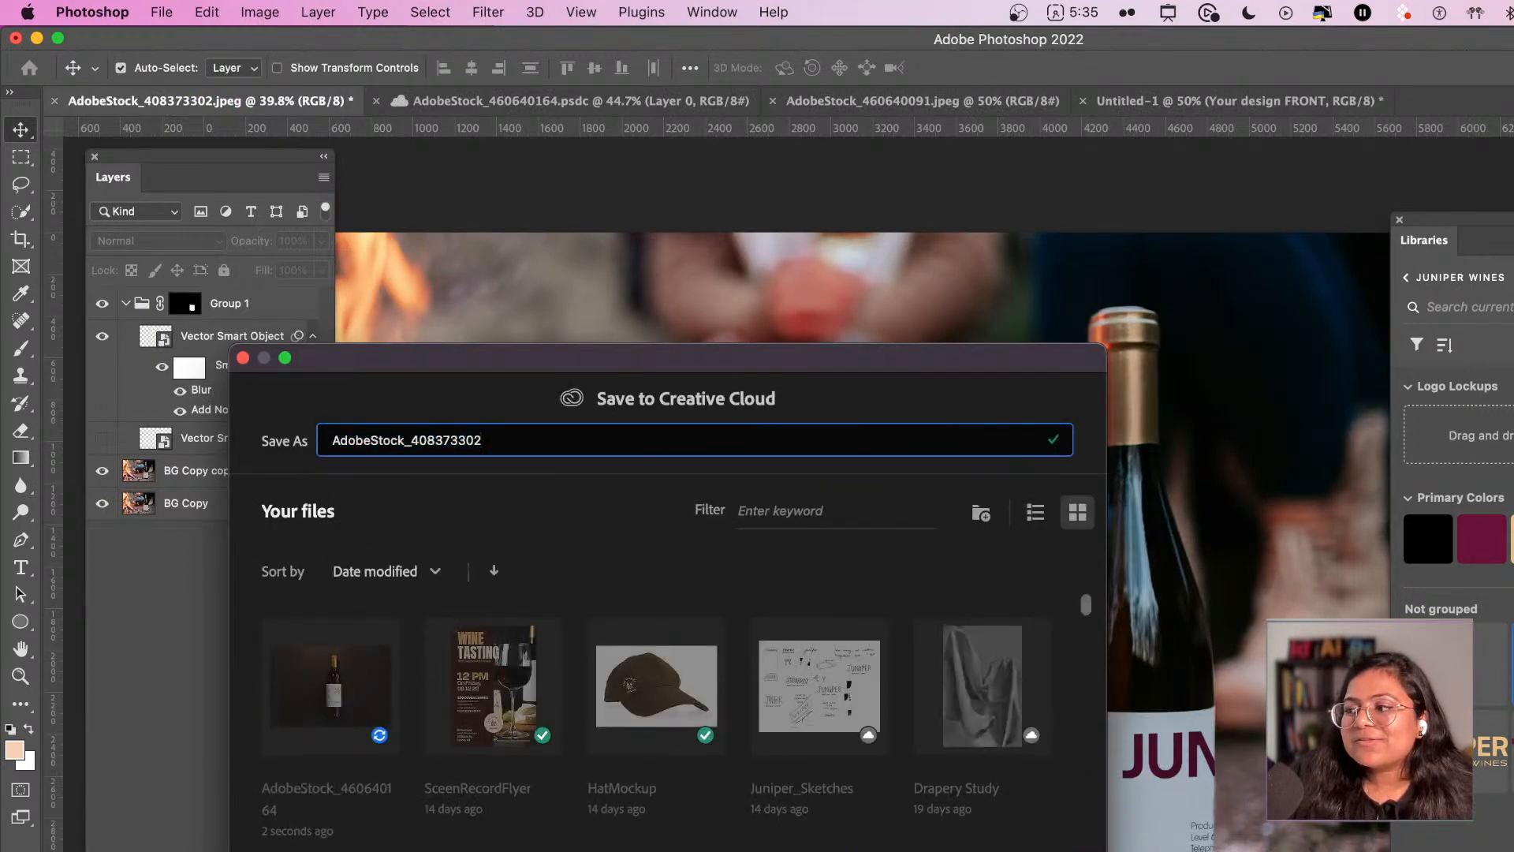
key(Return)
click(500, 101)
click(382, 105)
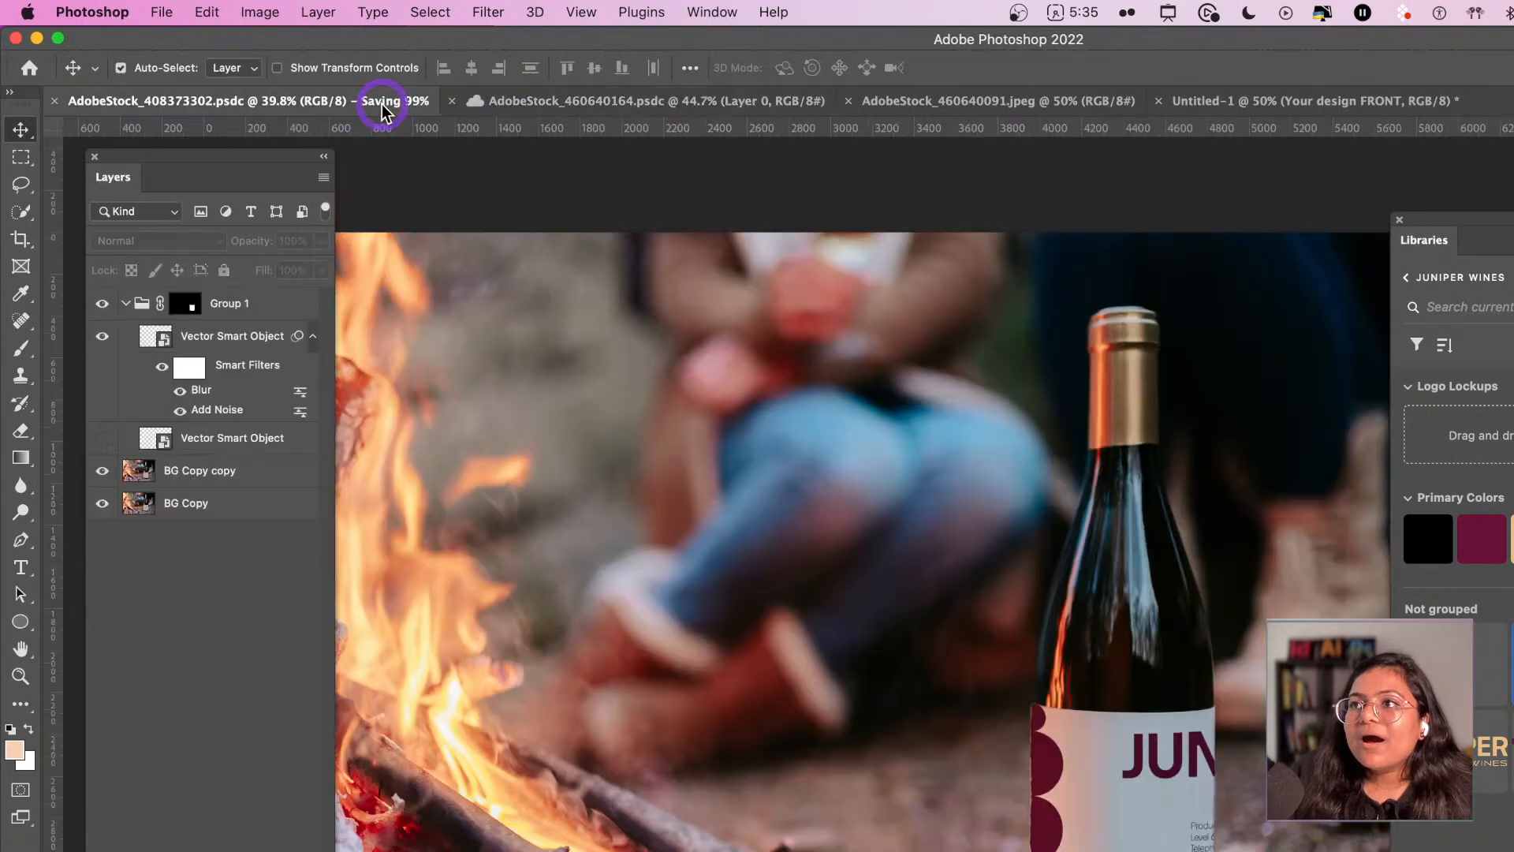
- Add a new empty layer at the top of Group 1 and ready a soft 175 px brush at 0% hardness
scroll(998, 686, down, 4)
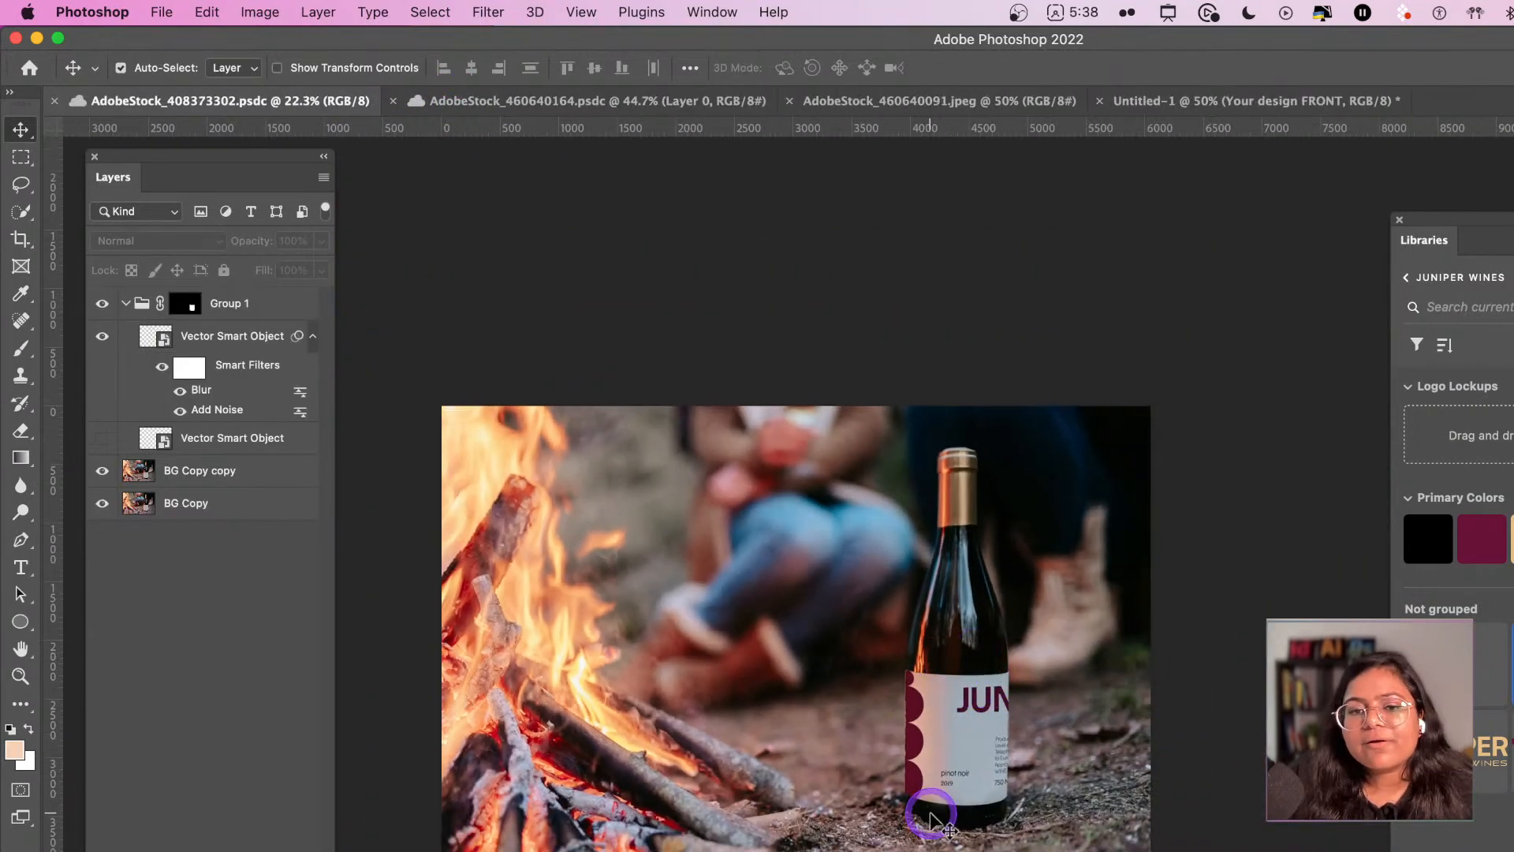
scroll(935, 694, up, 3)
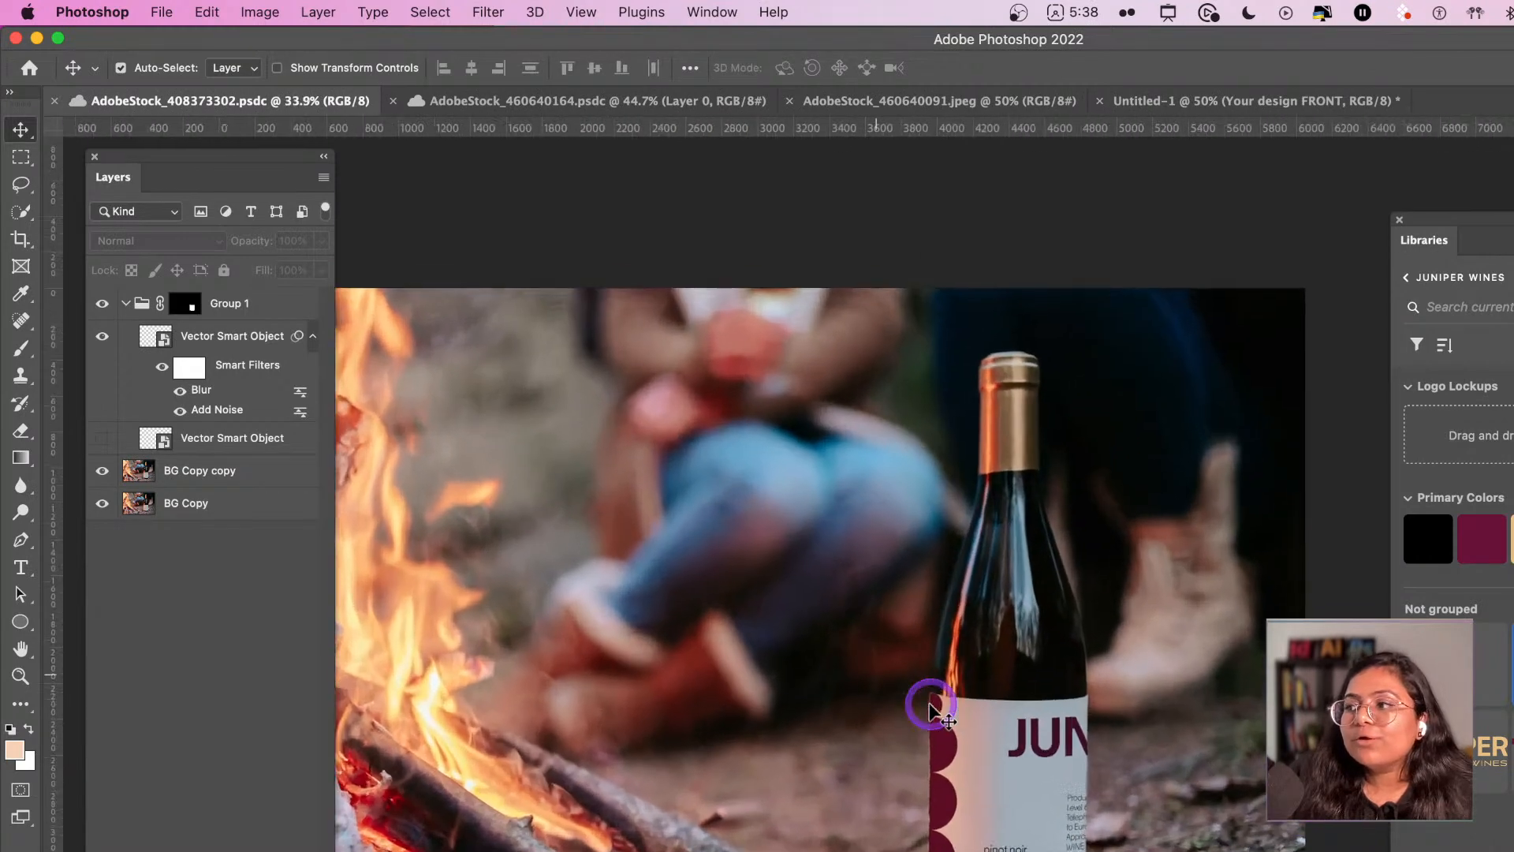
click(229, 305)
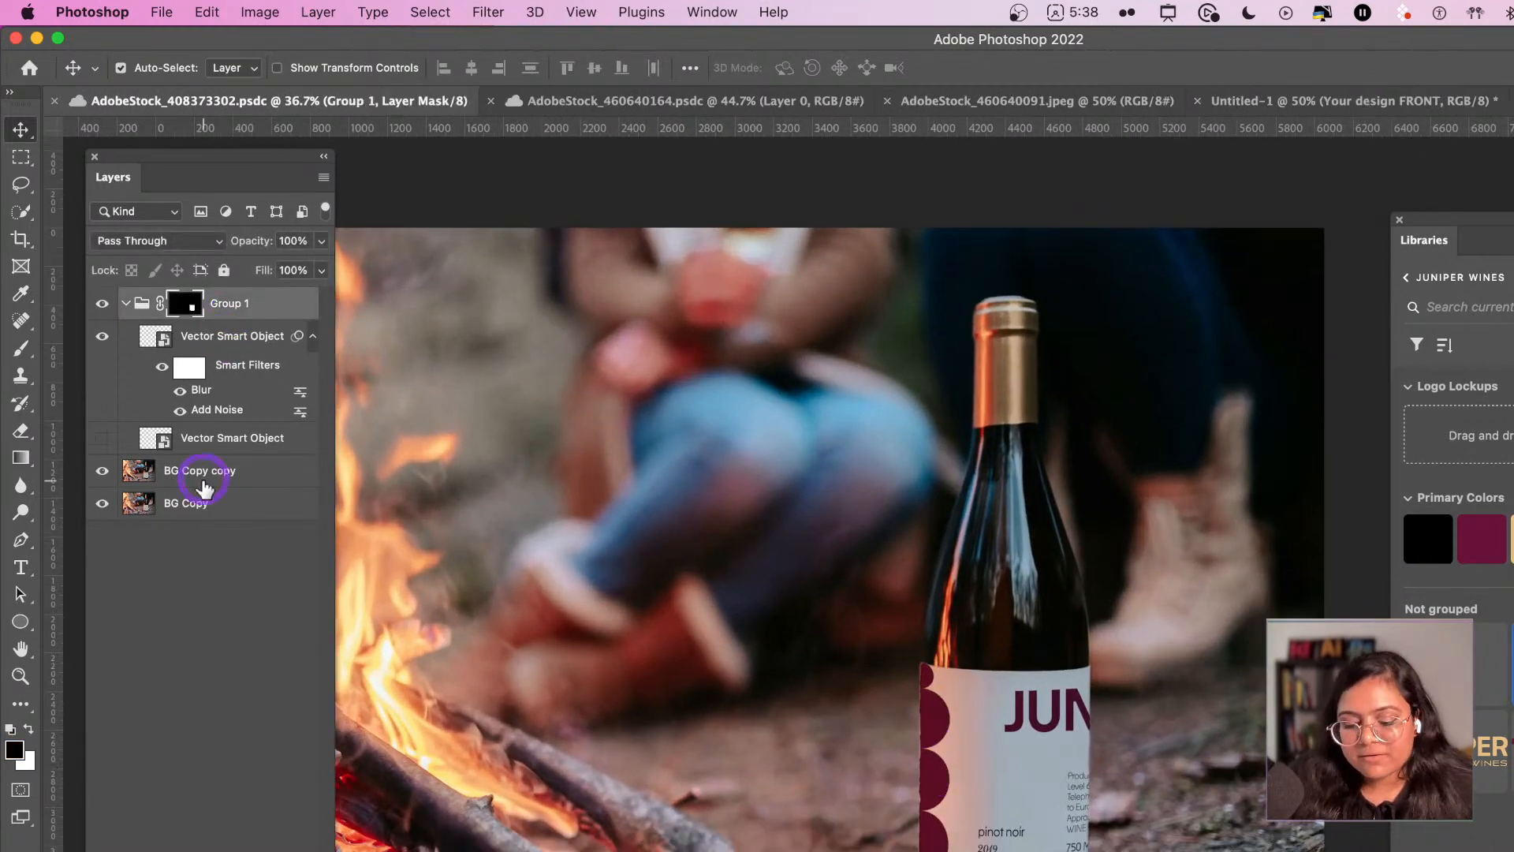
key(b)
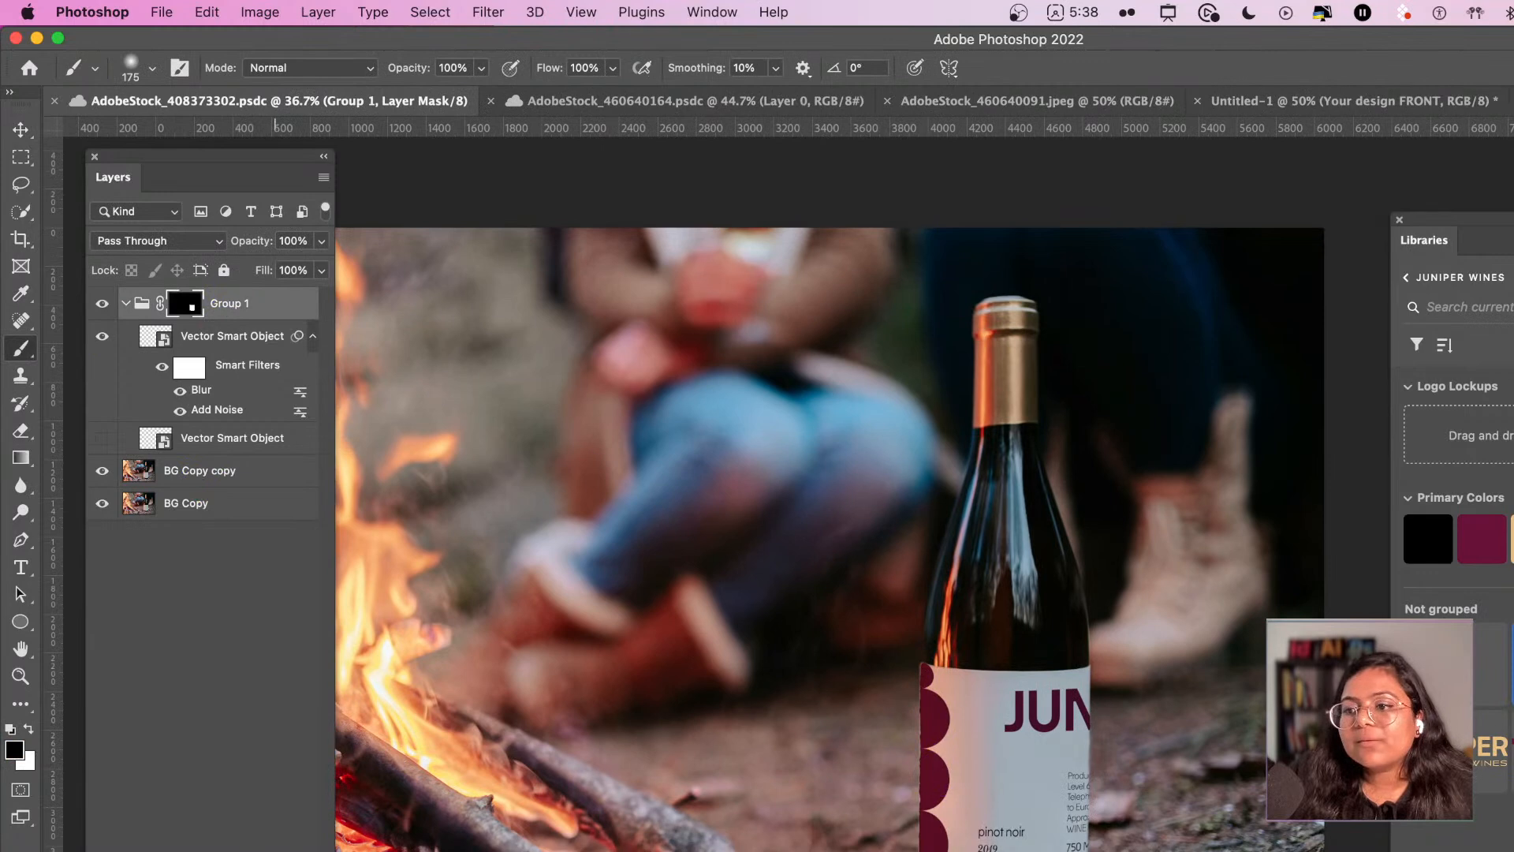
key(super+shift+alt+n)
click(133, 63)
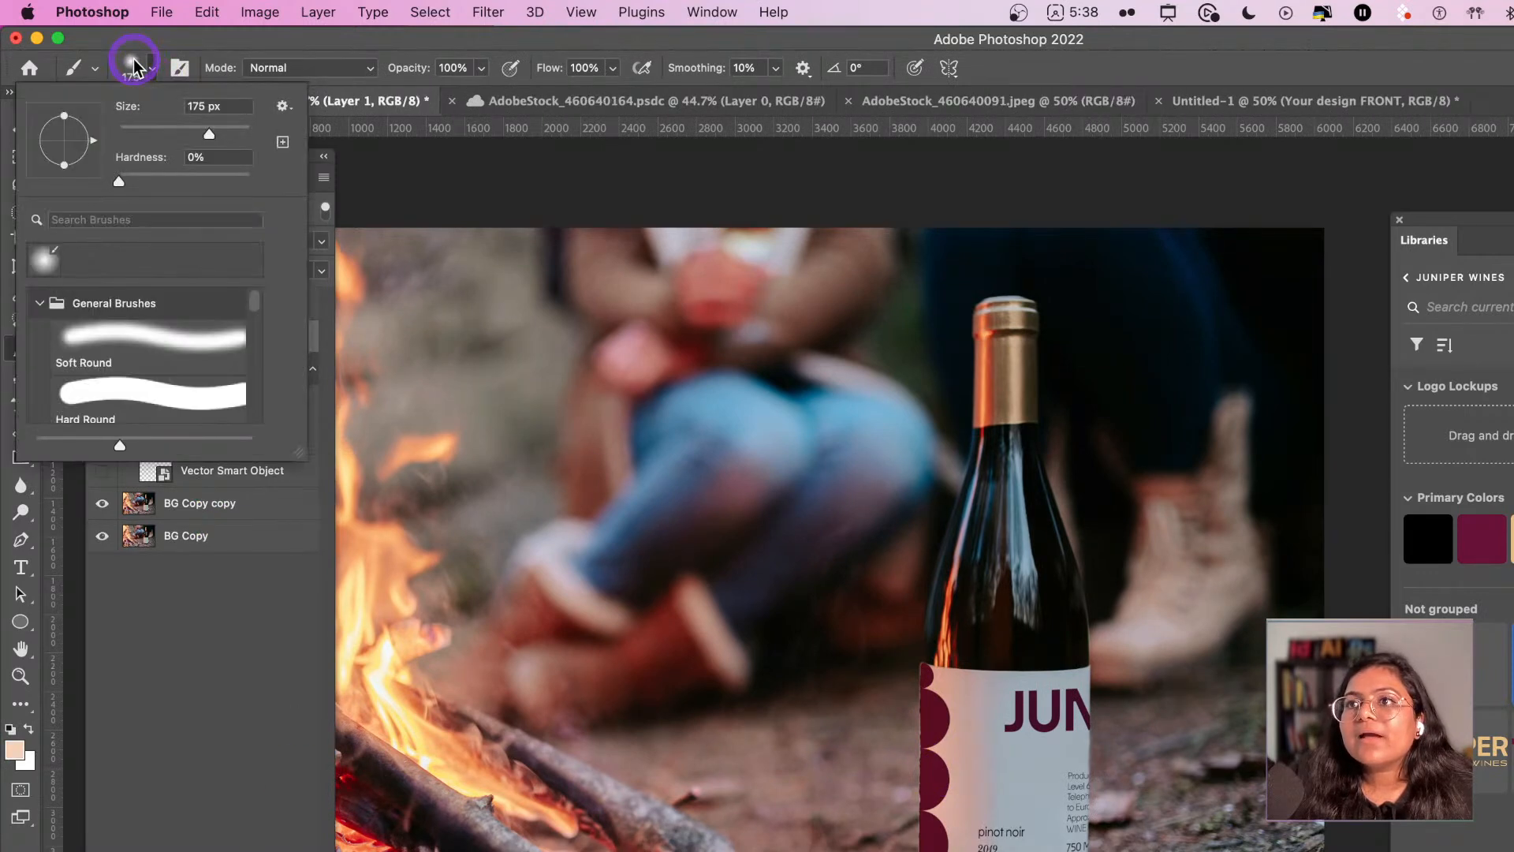
click(136, 65)
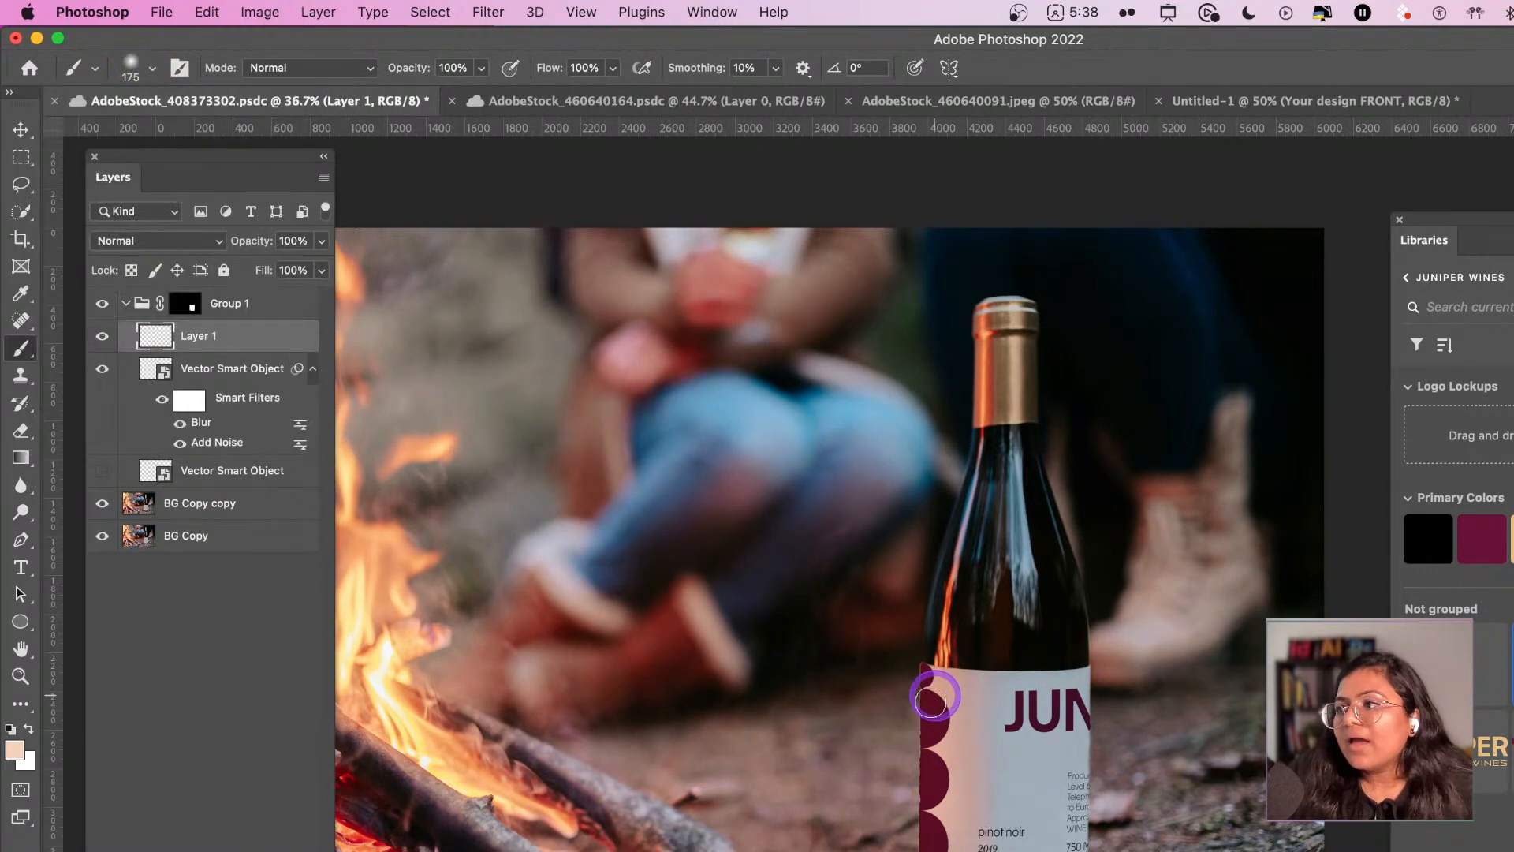
- Sample a warm peach tone from the photo and brush it down the fire-side edge of the pinot noir label
key(i)
mouse_move(785, 631)
mouse_down()
mouse_move(967, 619)
mouse_move(947, 641)
mouse_move(946, 683)
mouse_move(929, 675)
mouse_up()
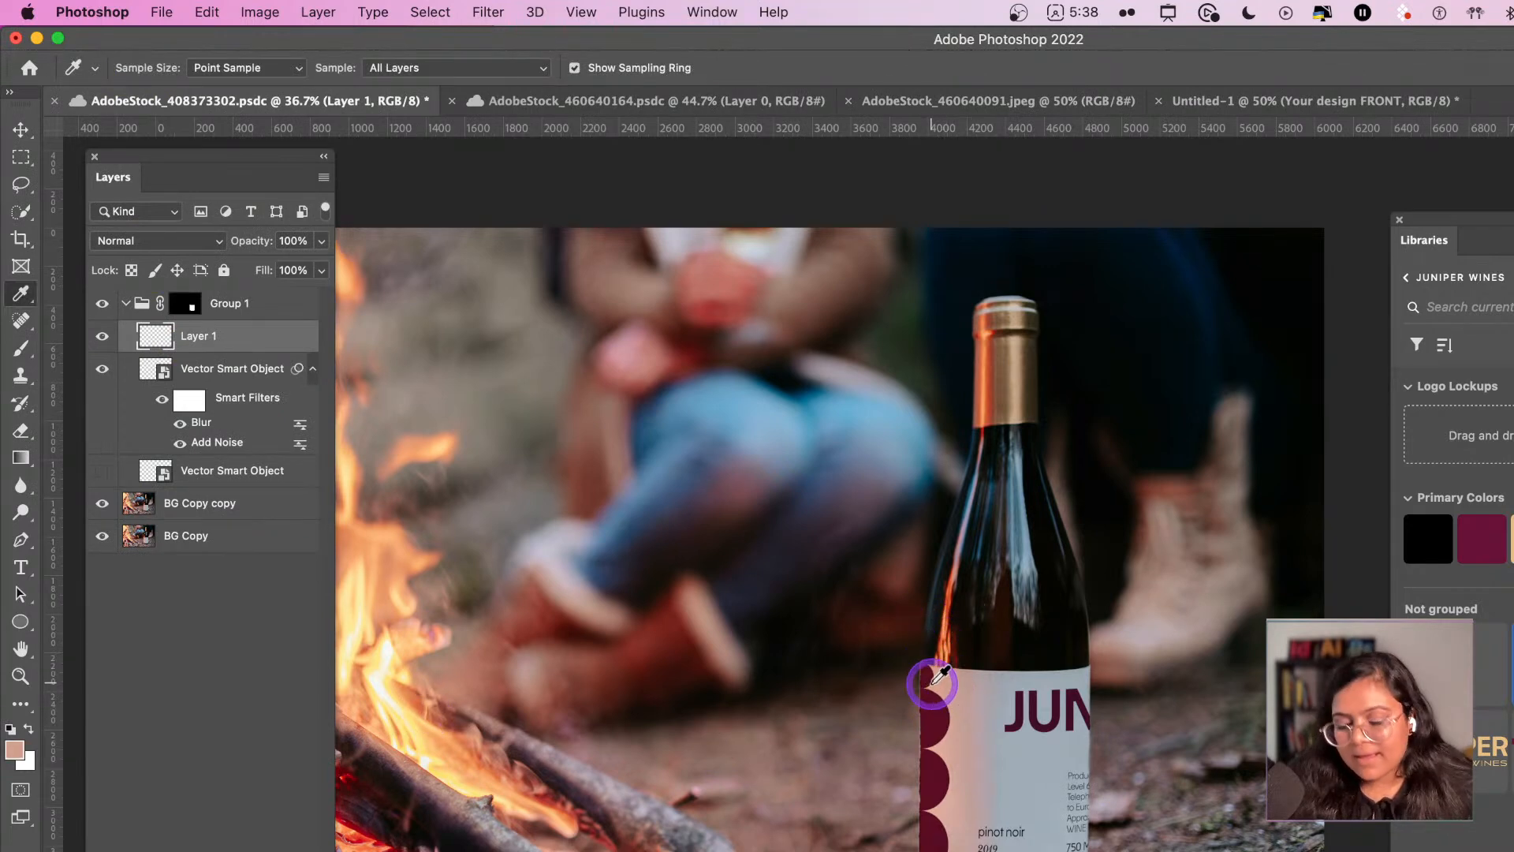
key(b)
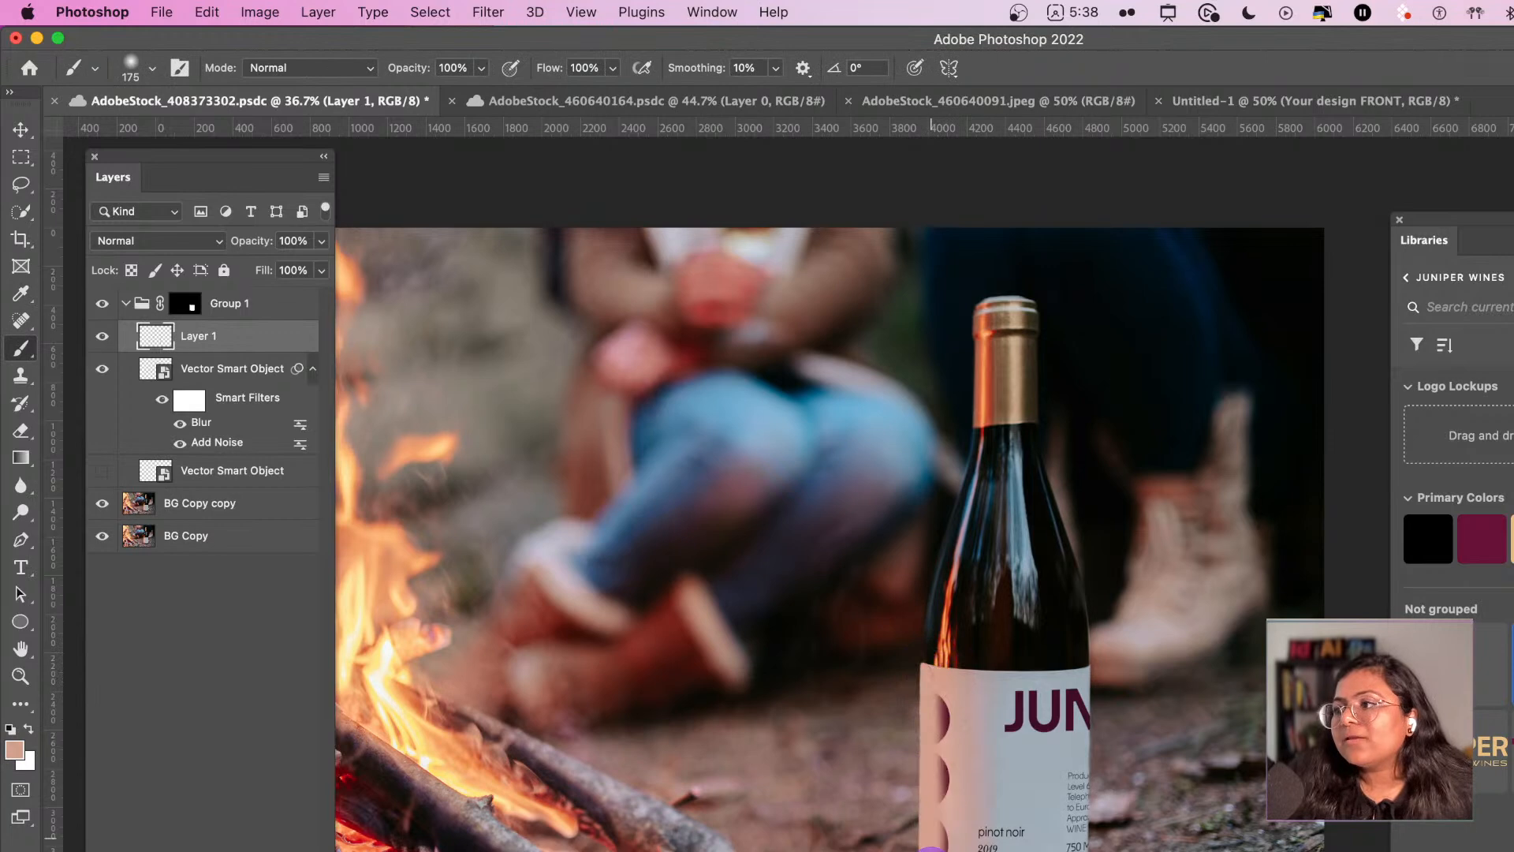
- Set the painted glow layer's blend mode to Soft Light and compare the label with and without it
click(171, 243)
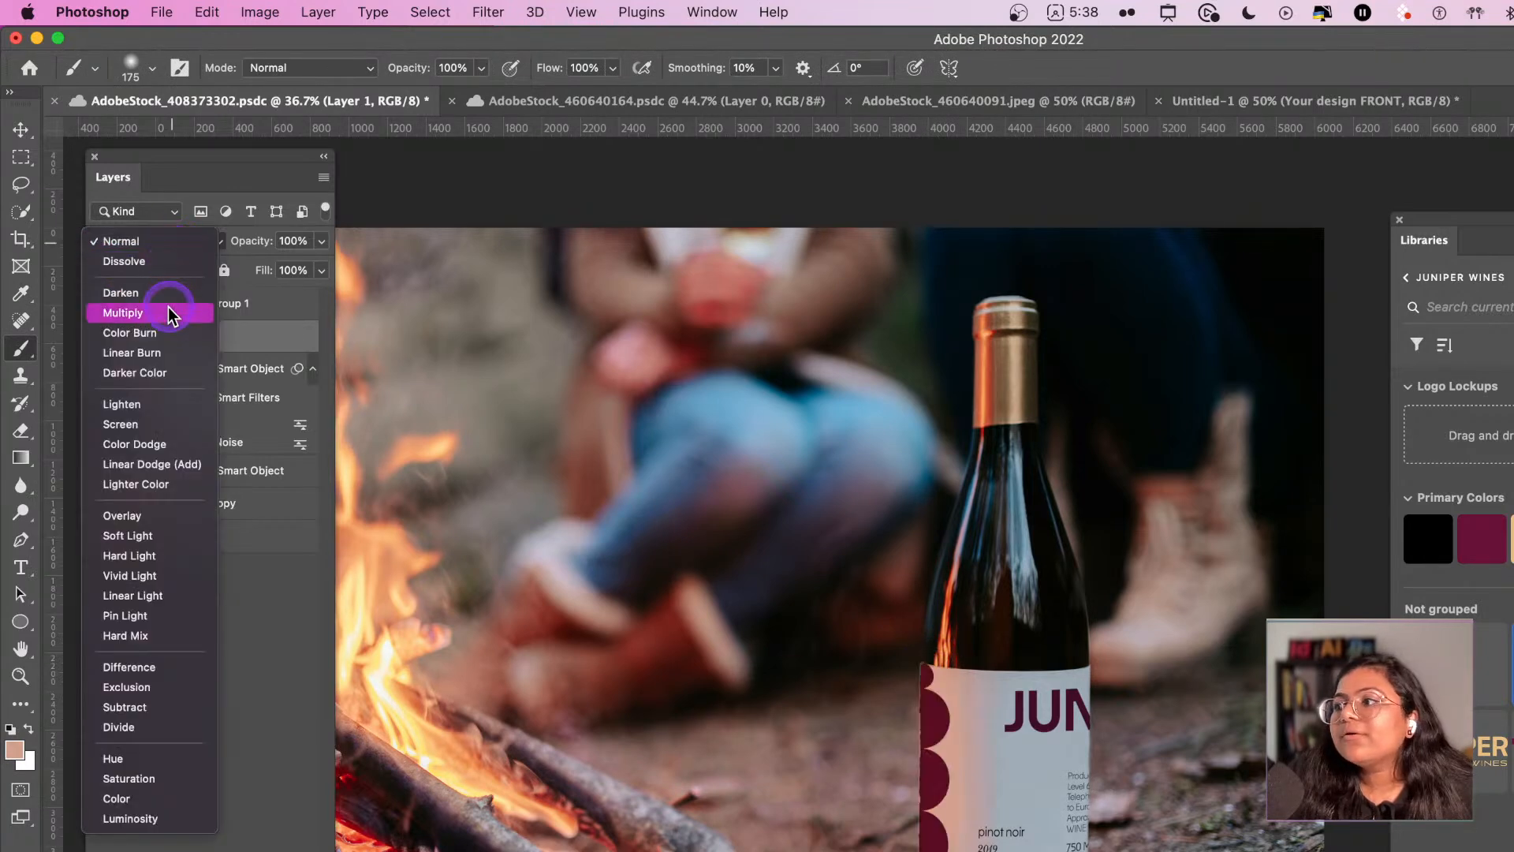
click(173, 536)
drag(194, 338, 200, 286)
drag(271, 319, 244, 347)
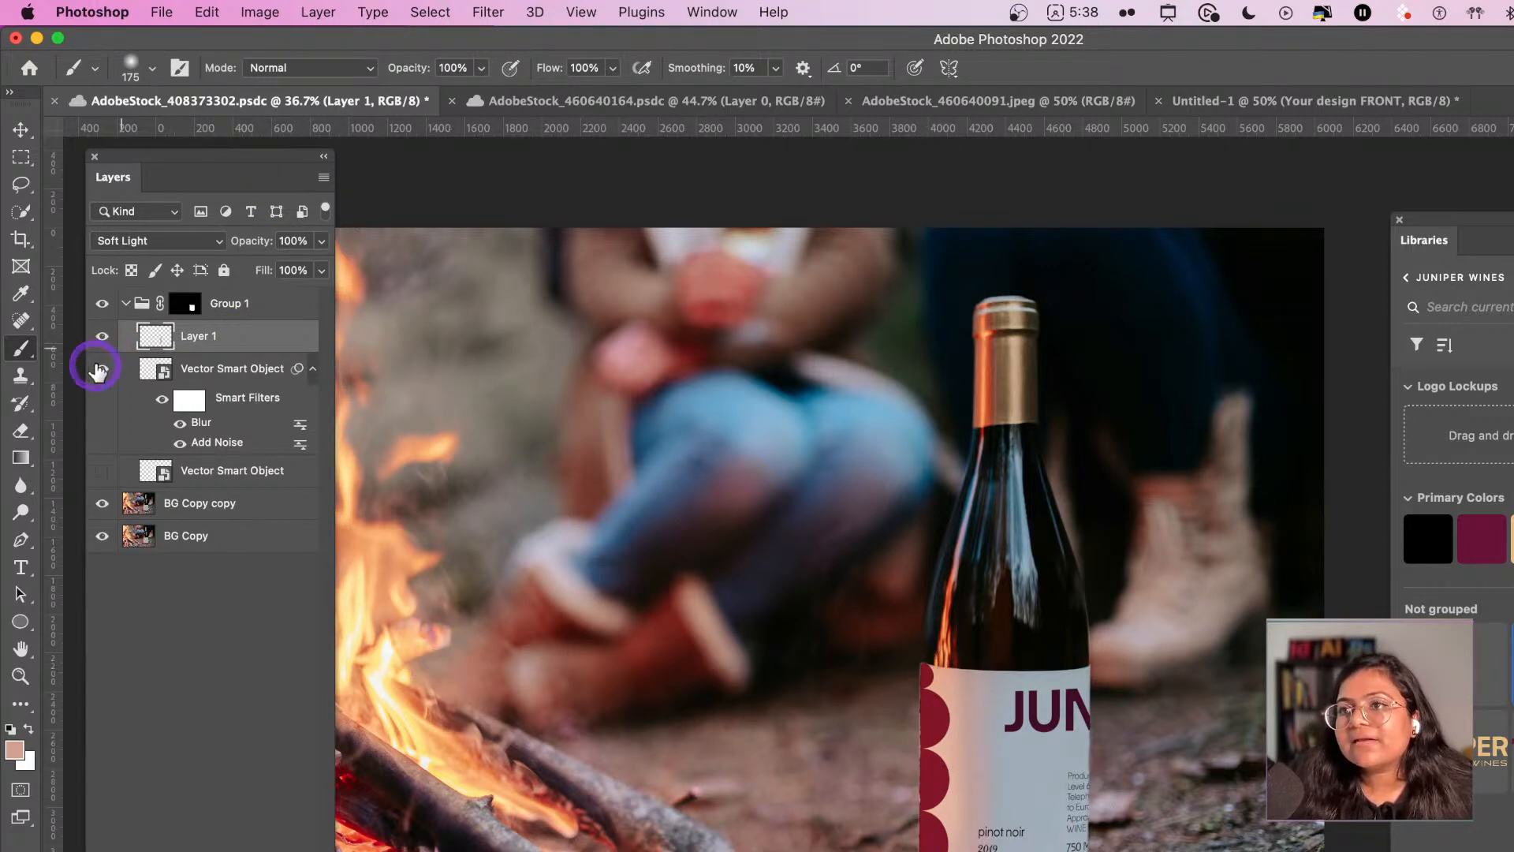
click(103, 337)
click(104, 336)
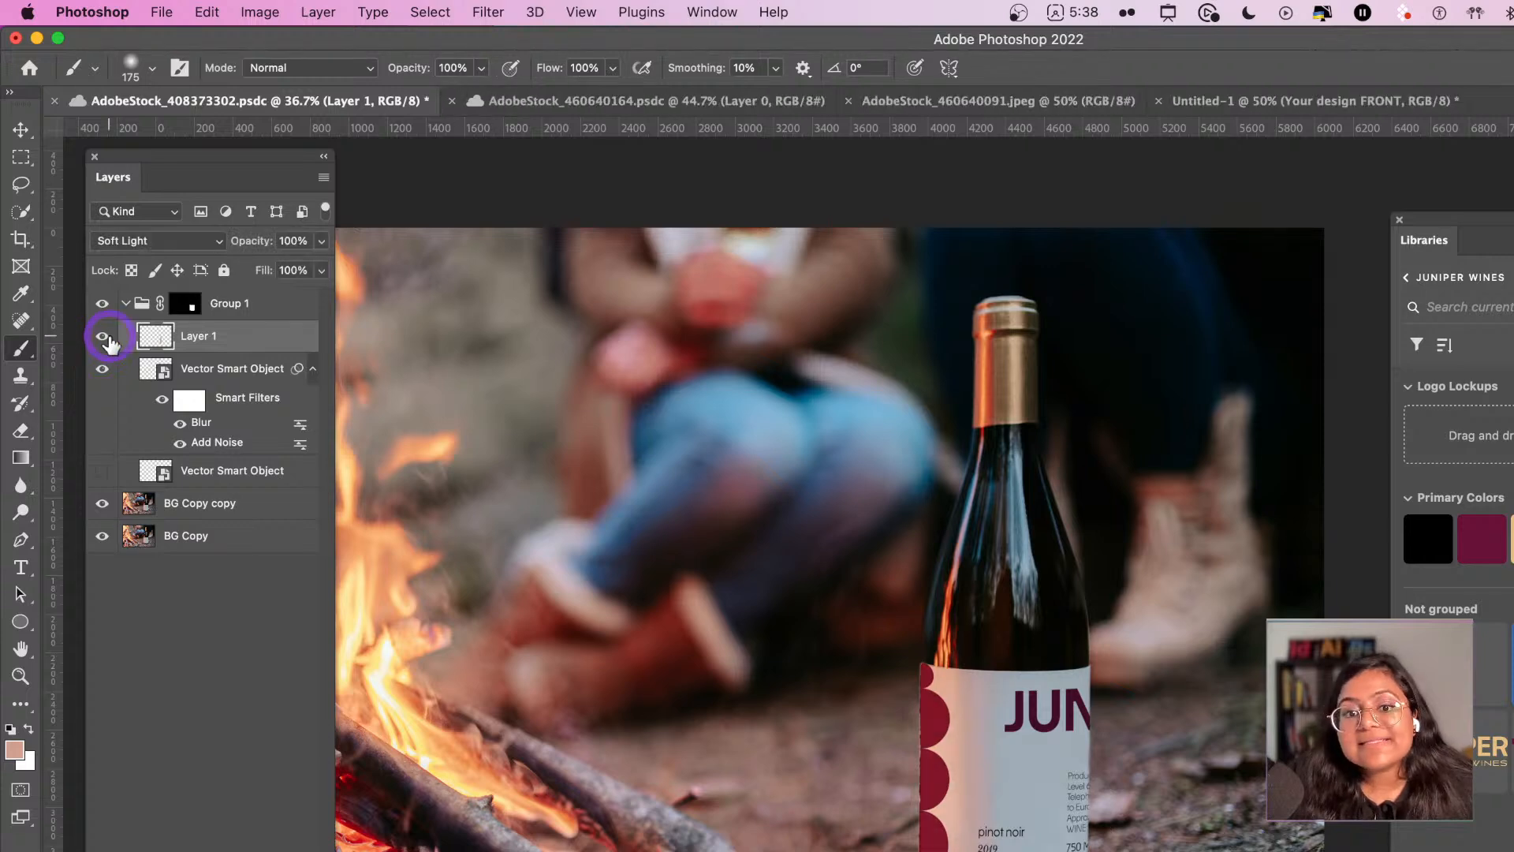
click(103, 337)
click(103, 336)
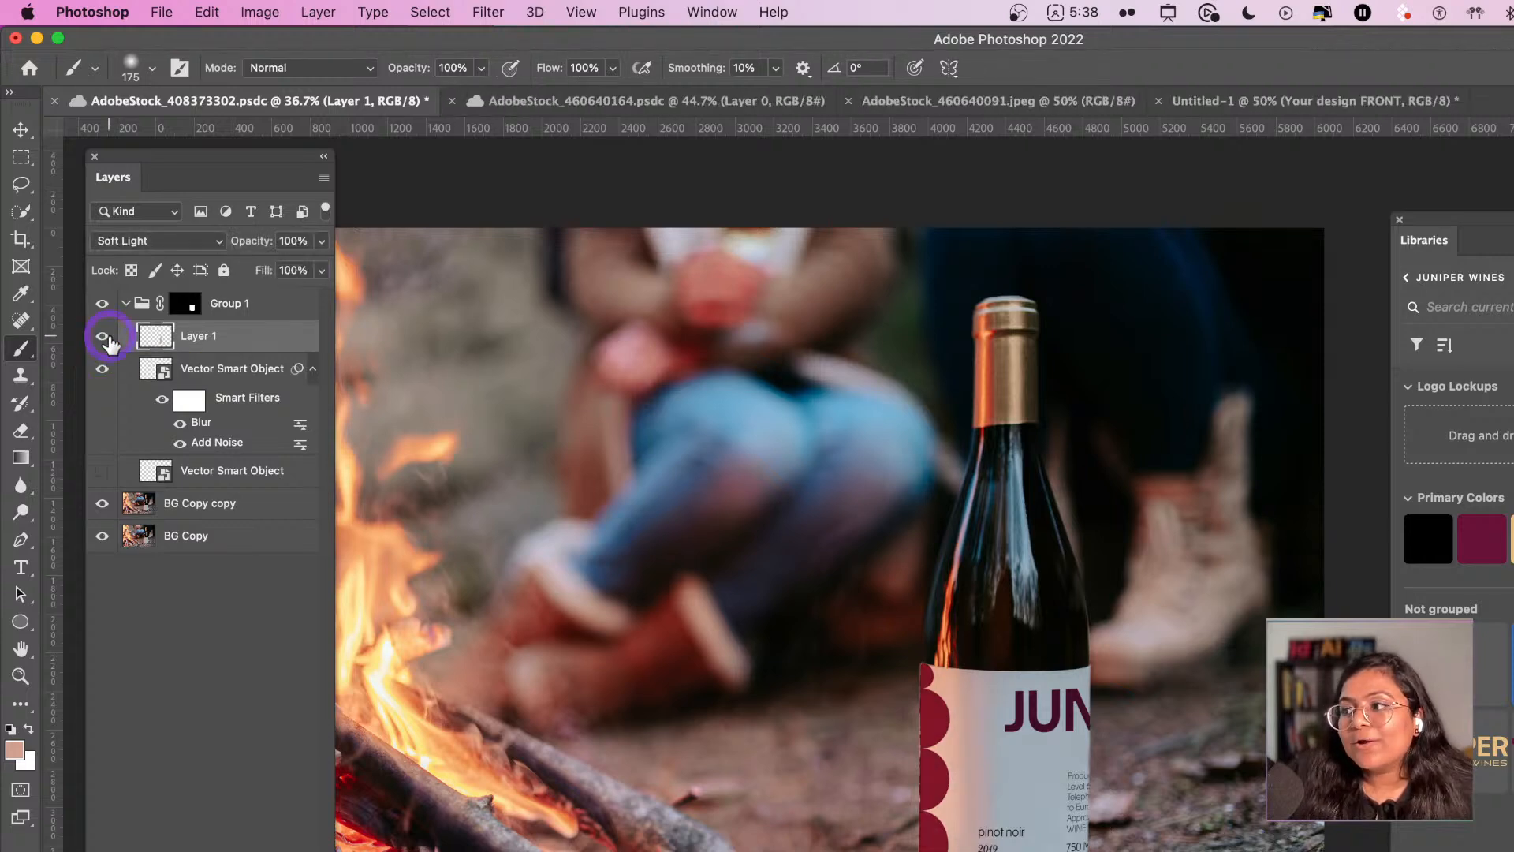
- Lower the glow layer's opacity to 70%, compare it on and off, and return to the Move tool
scroll(688, 677, down, 3)
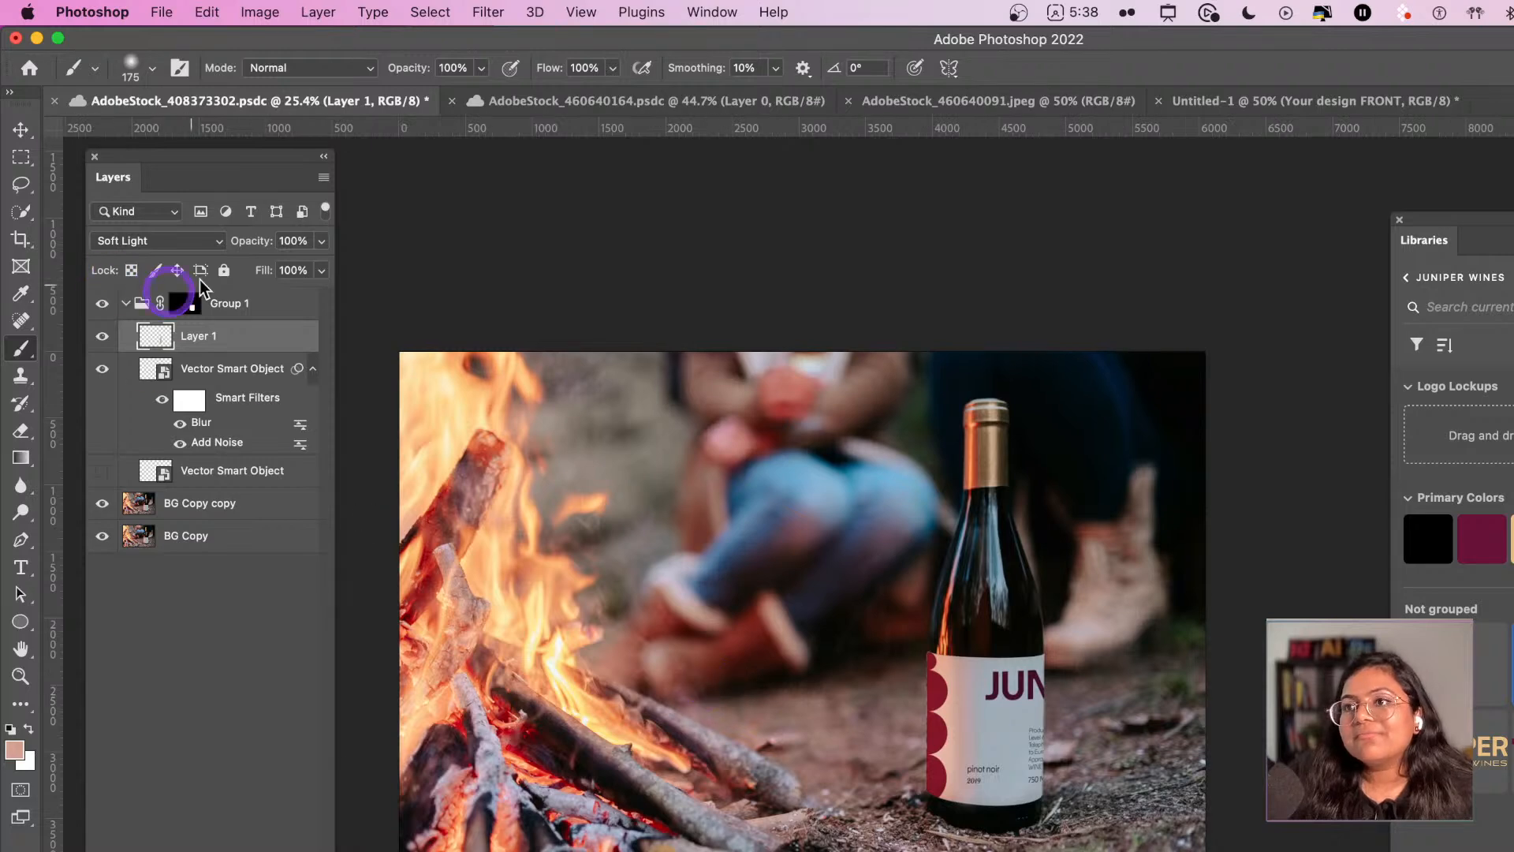
click(322, 241)
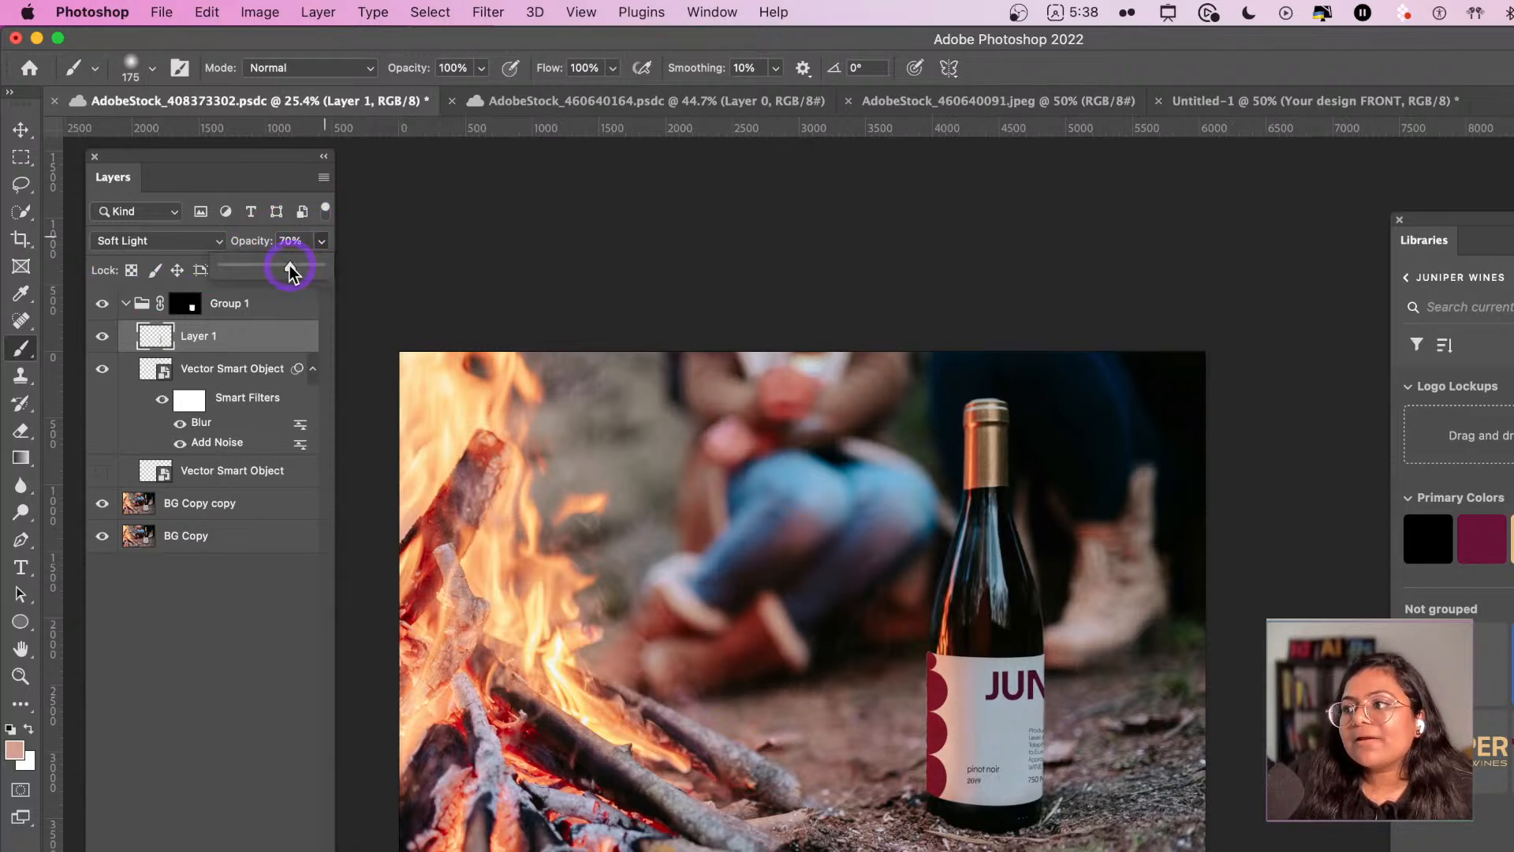
click(103, 336)
click(104, 336)
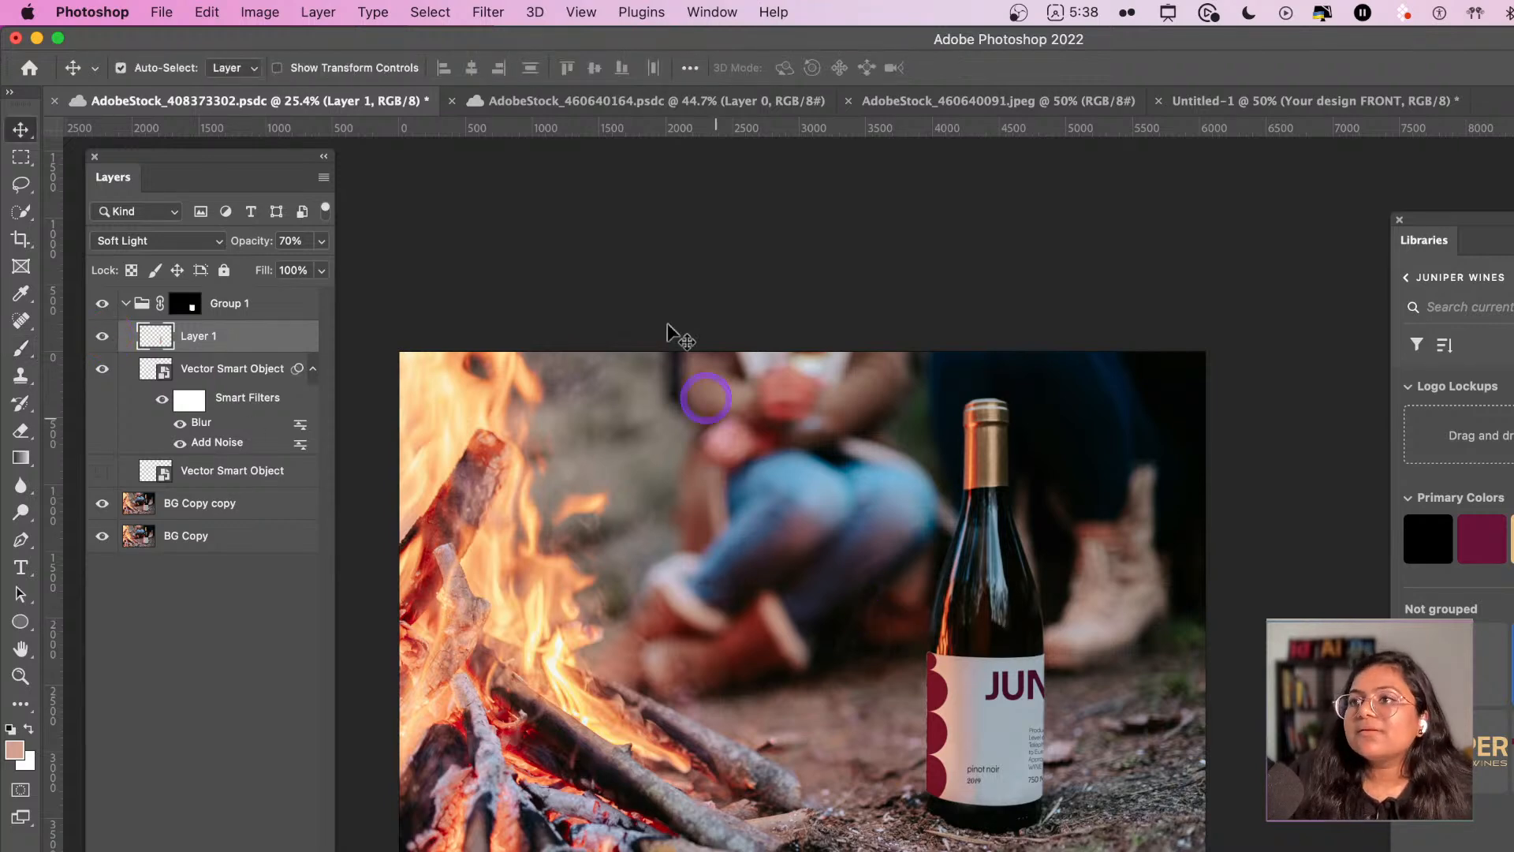
key(v)
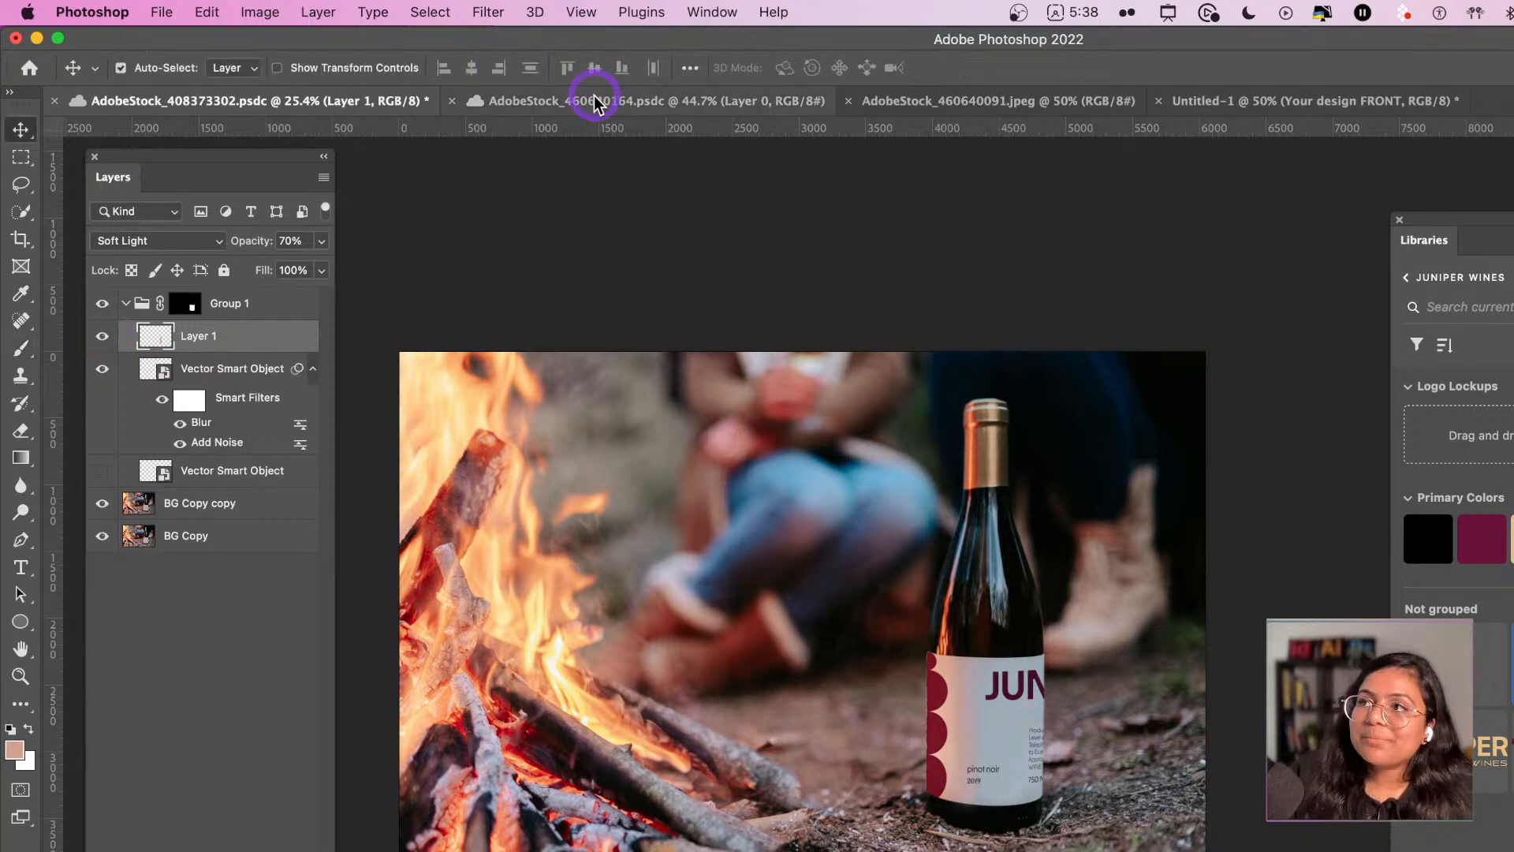
- Switch to the pinot grigio bottle document, expand Group 1, and check the label group and the hidden full label copy
click(598, 98)
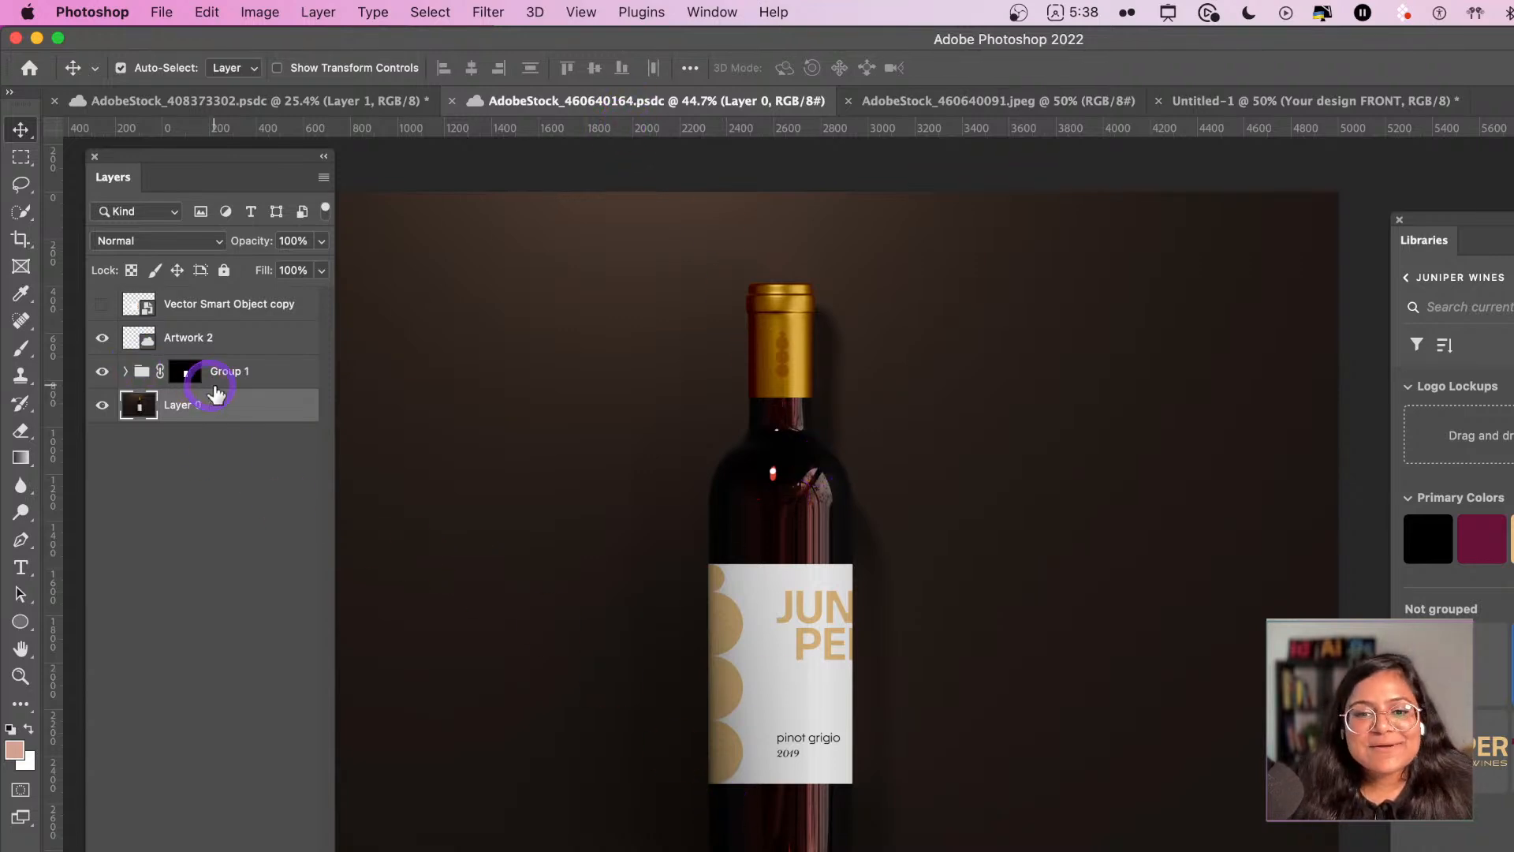
click(99, 376)
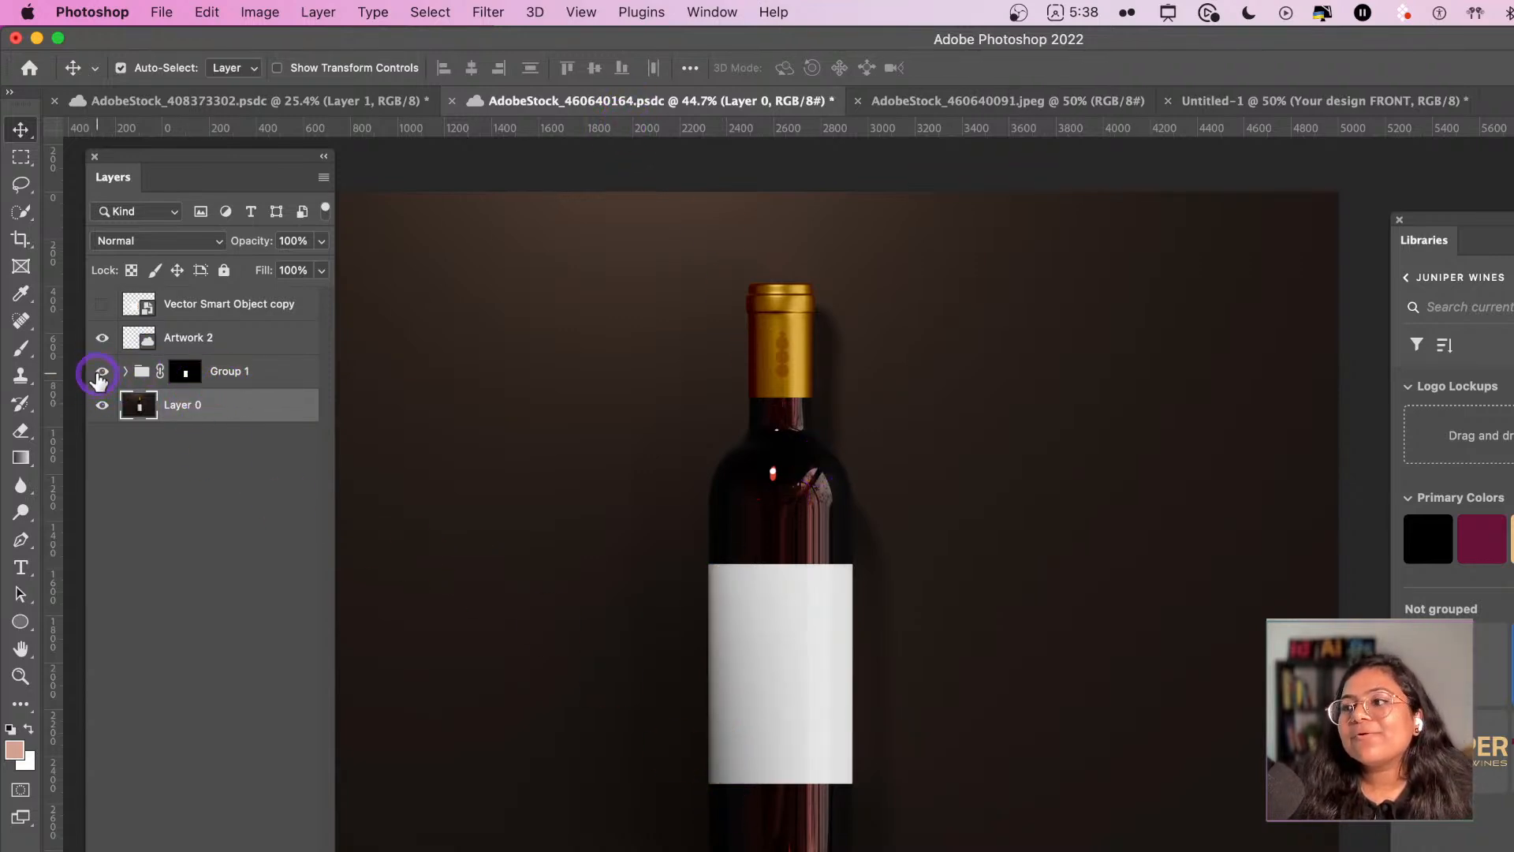
click(99, 375)
click(245, 378)
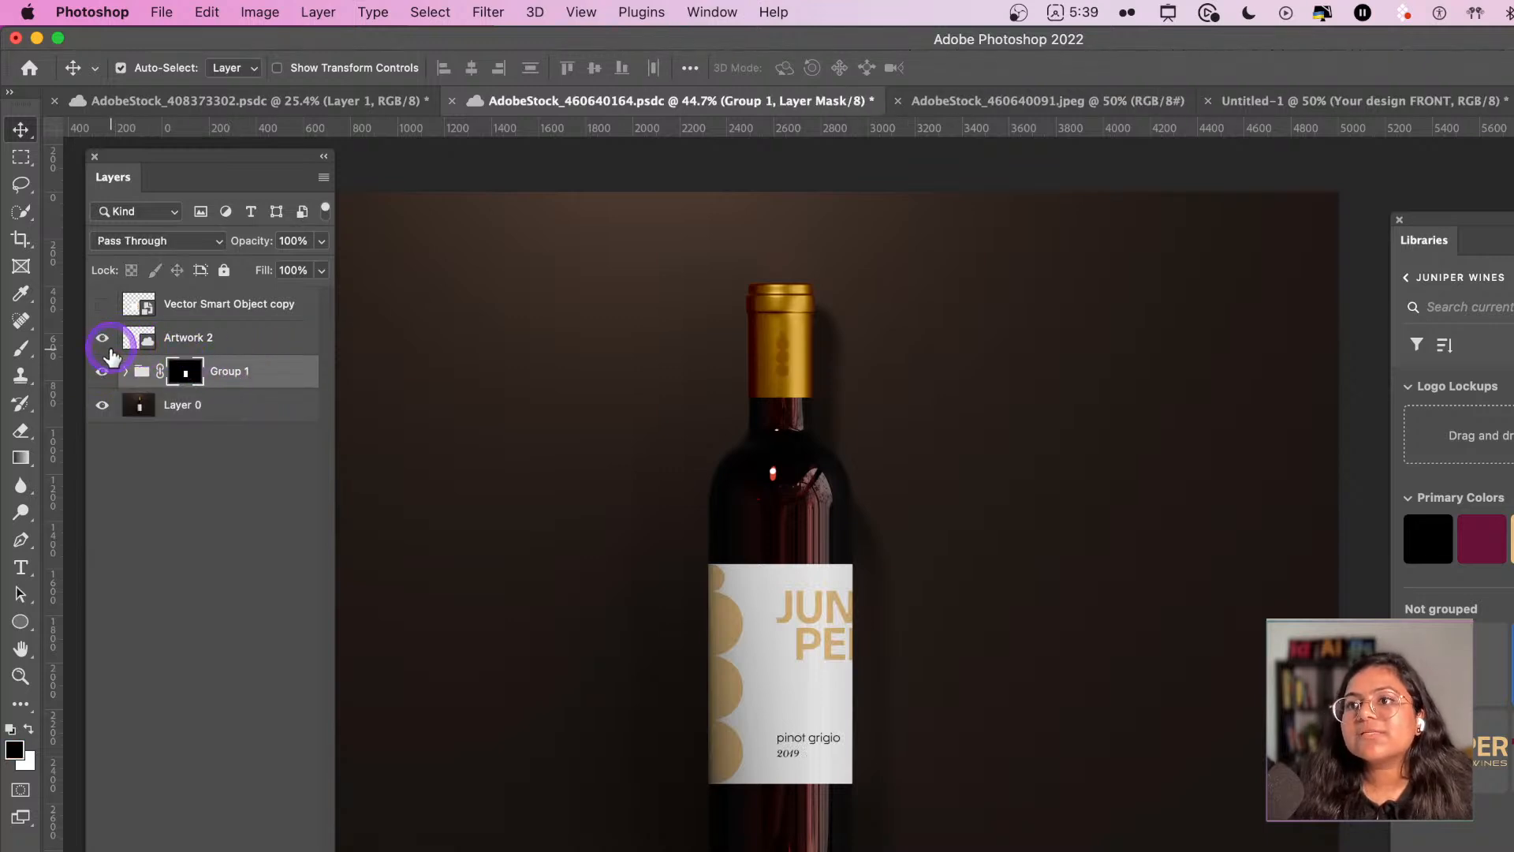
click(125, 371)
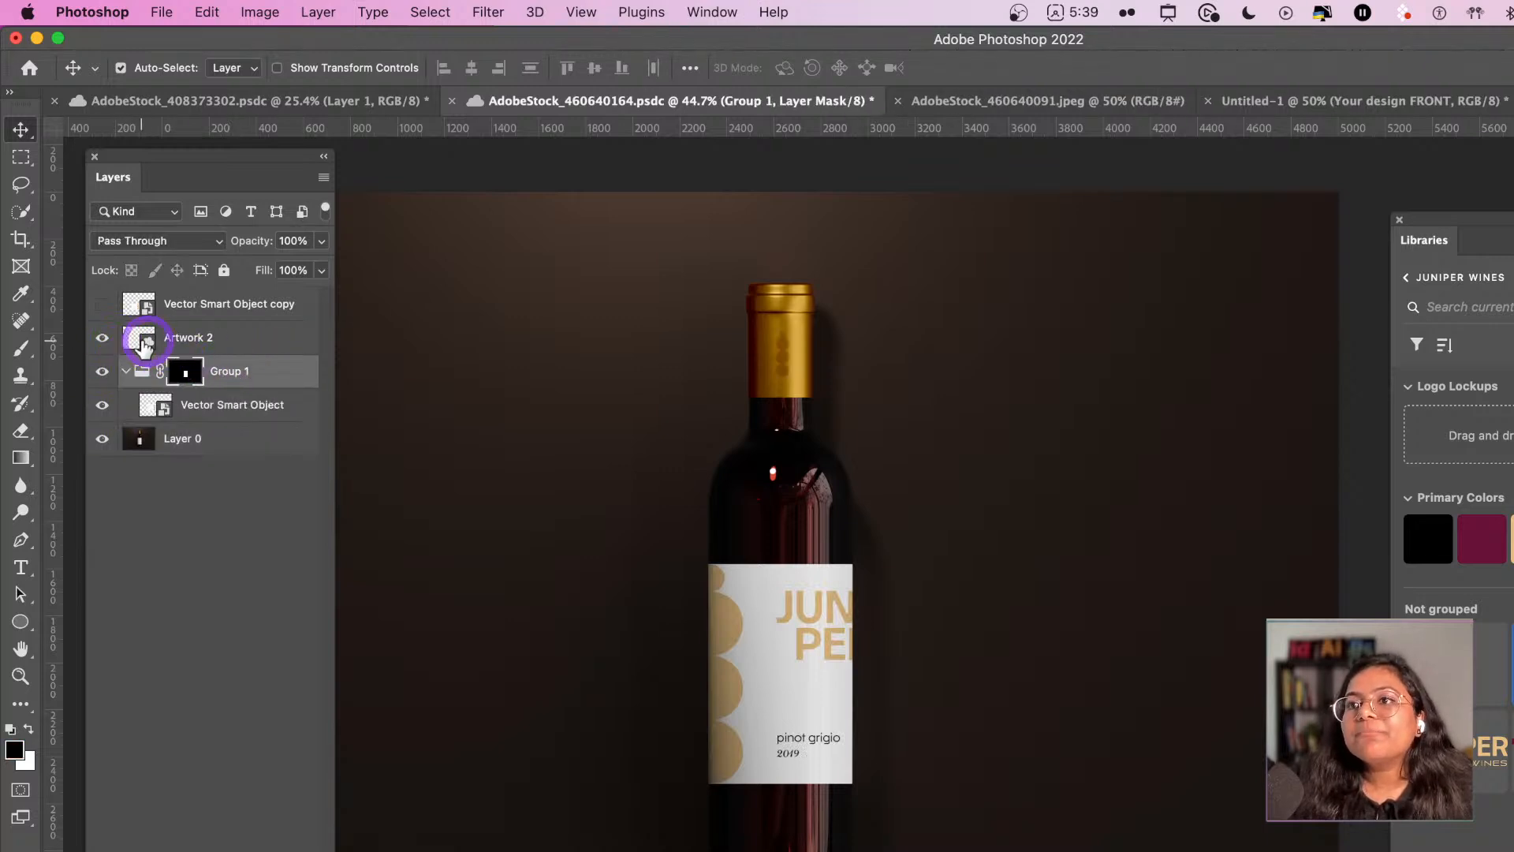
click(102, 304)
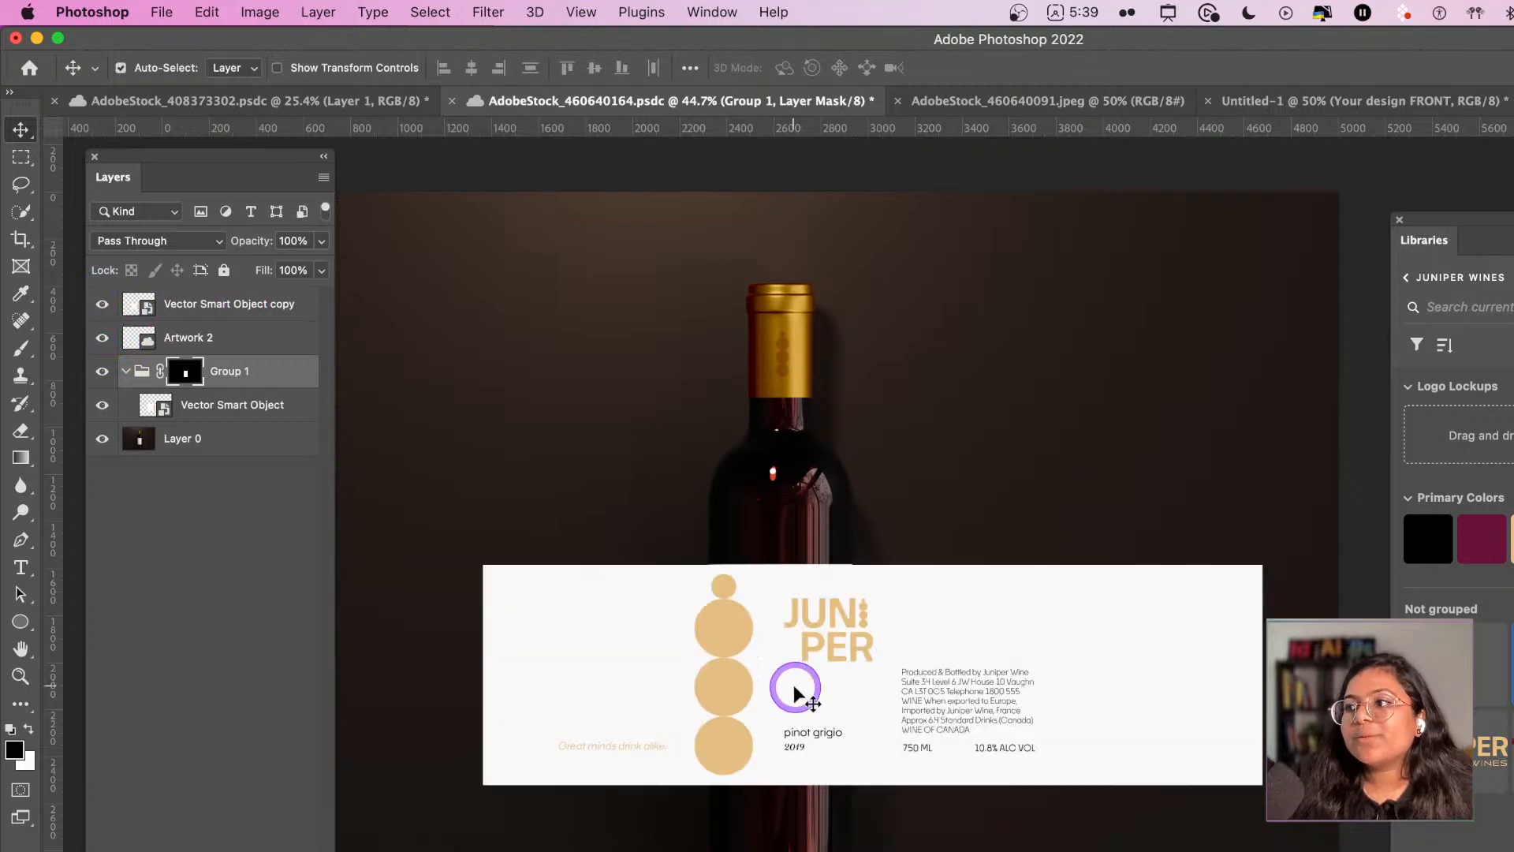
click(103, 305)
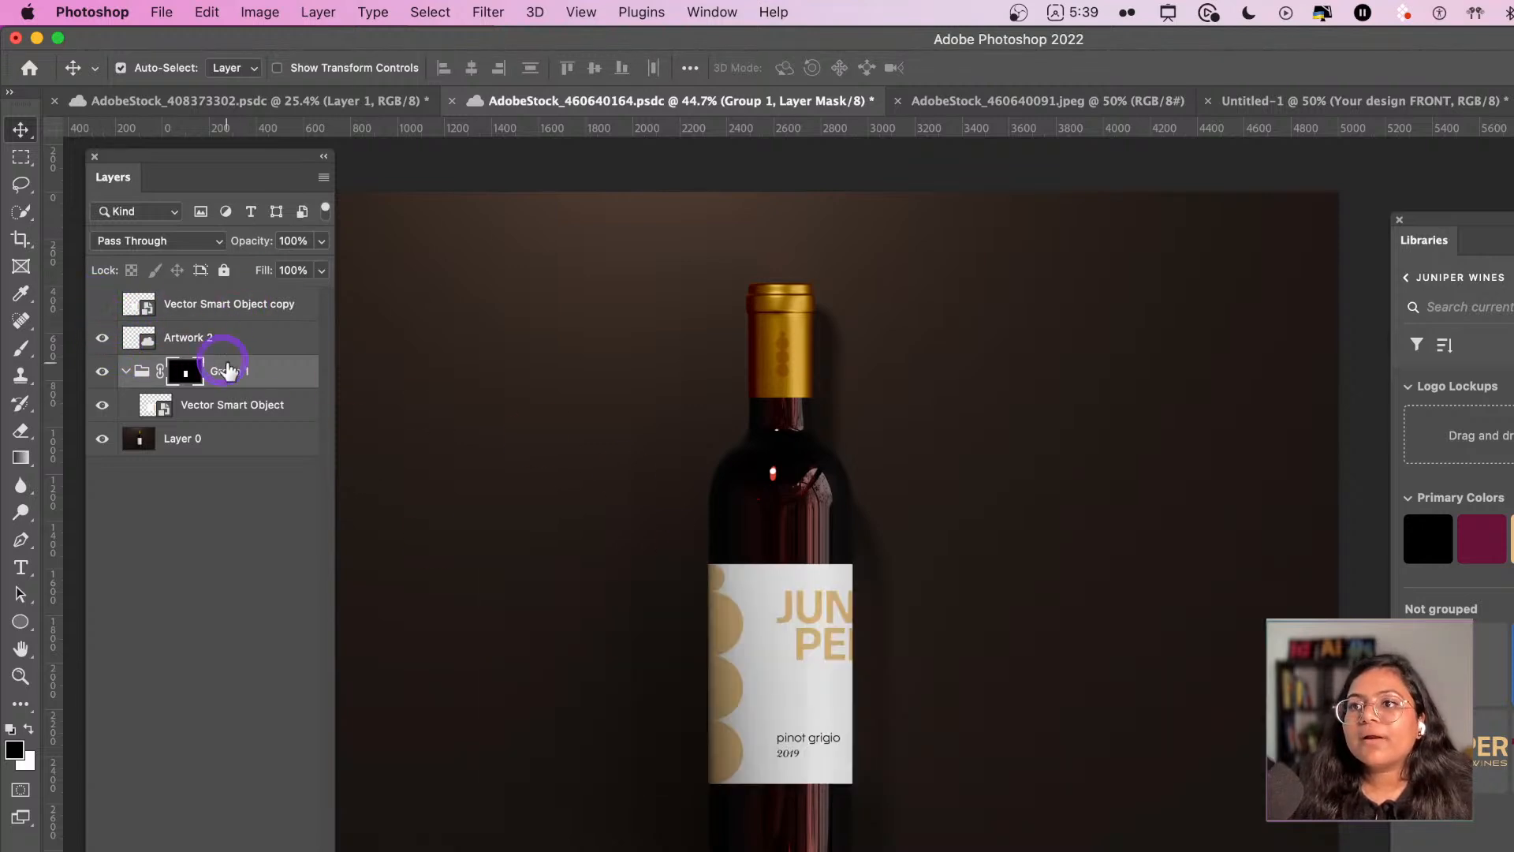
- Duplicate the background photo Layer 0 and rename the duplicate Bottle
click(258, 440)
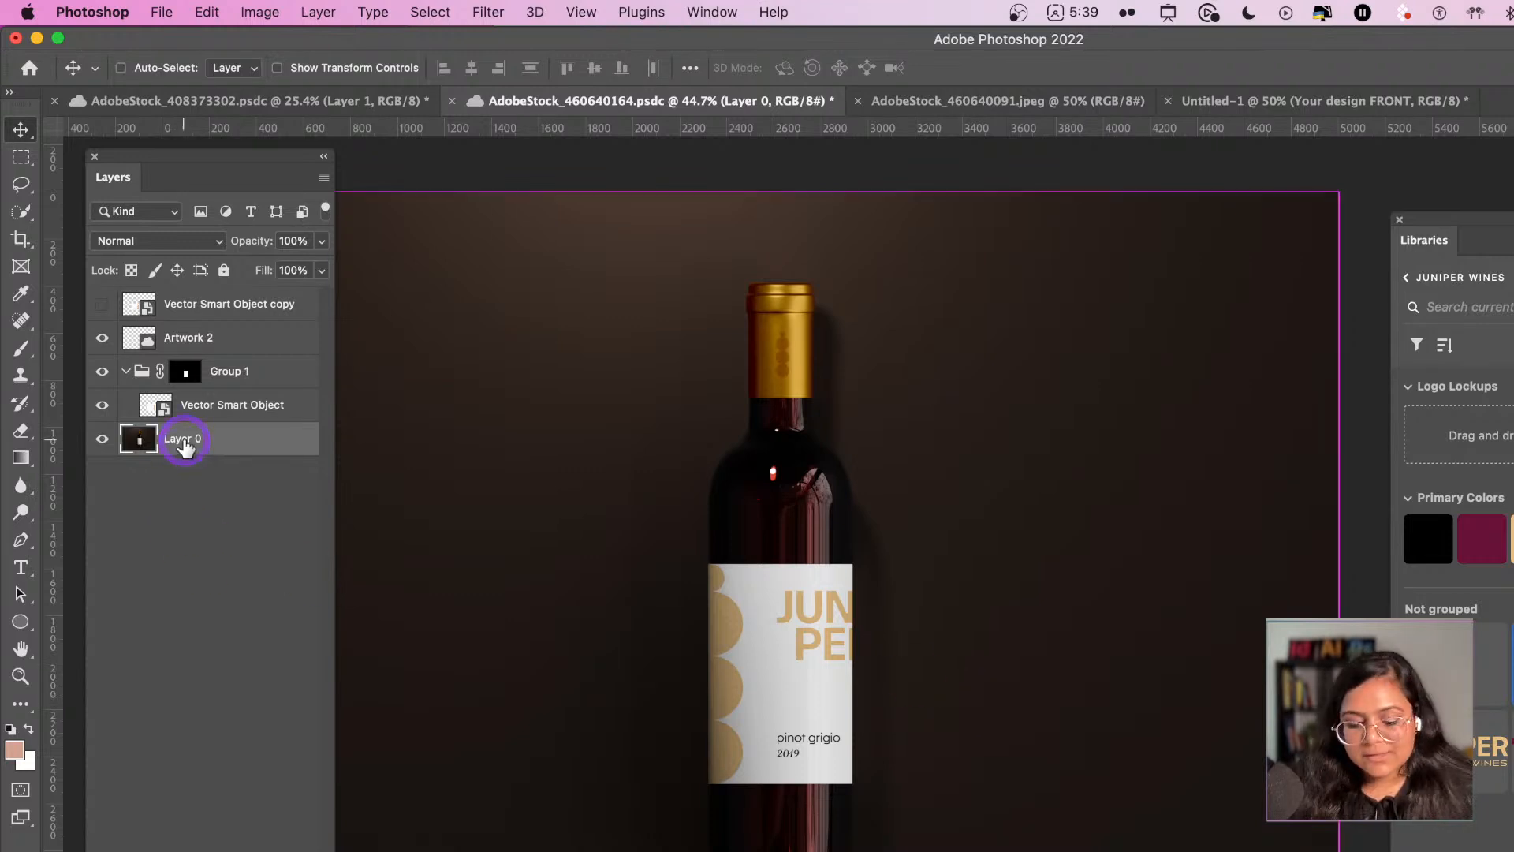
key(super+j)
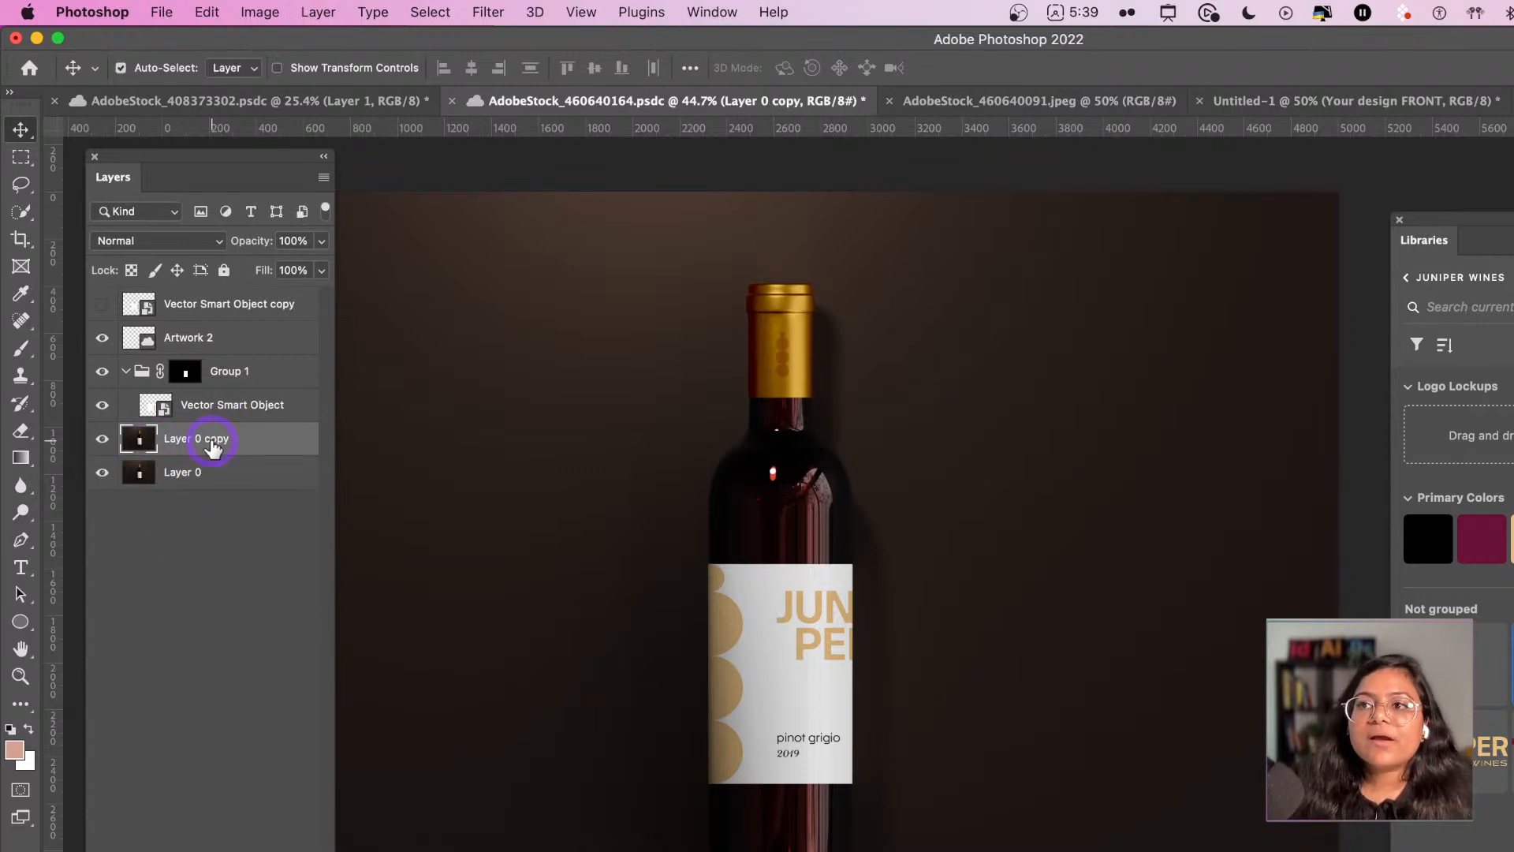
text(Bottle)
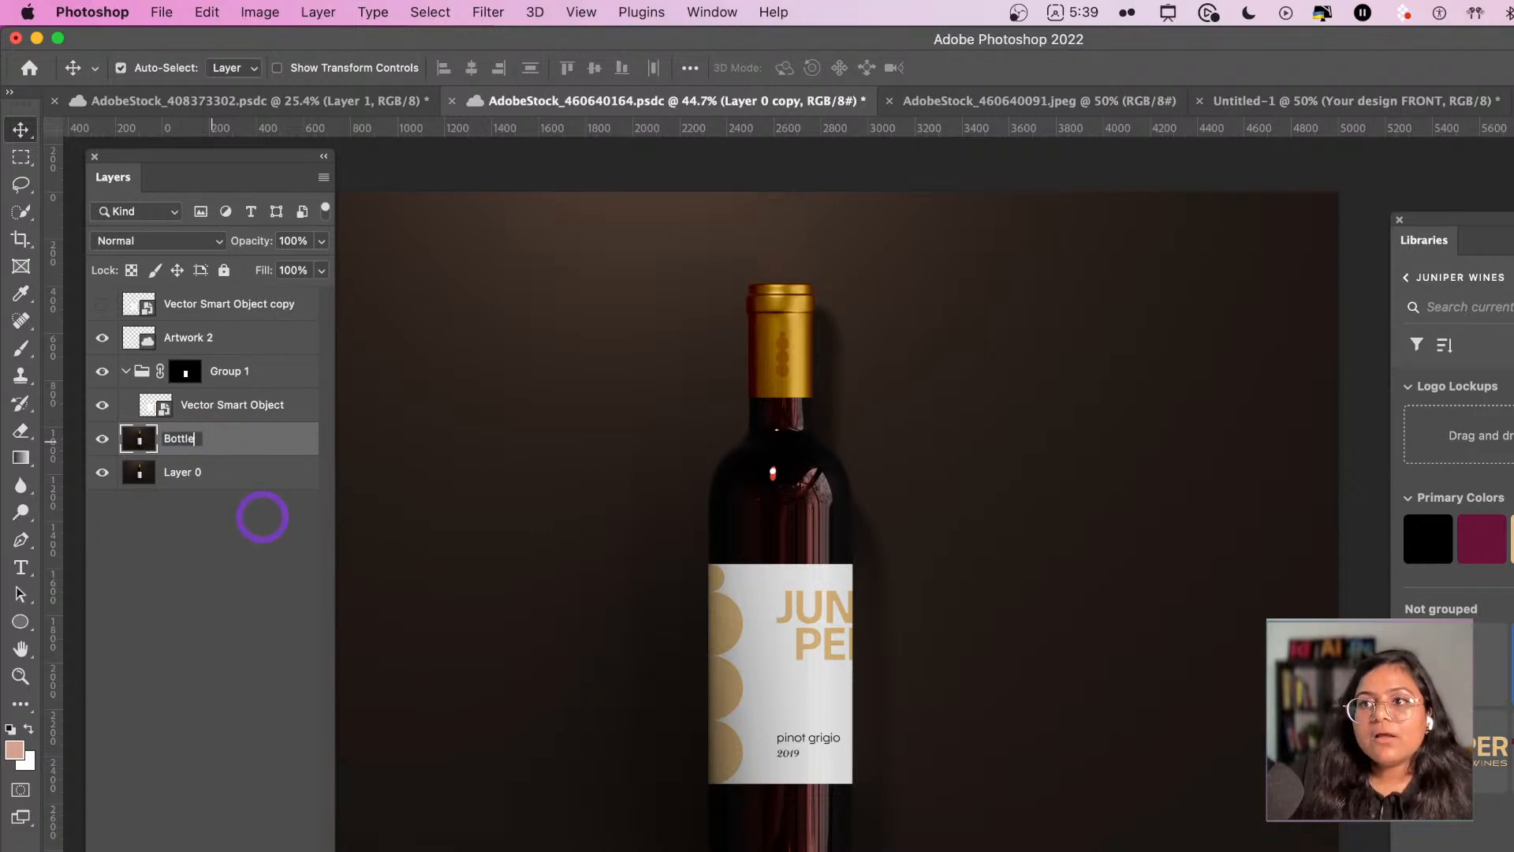
key(Return)
- Select the whole wine bottle on the Bottle layer with the Object Selection tool, dismissing the memory alert by freeing up memory
click(21, 212)
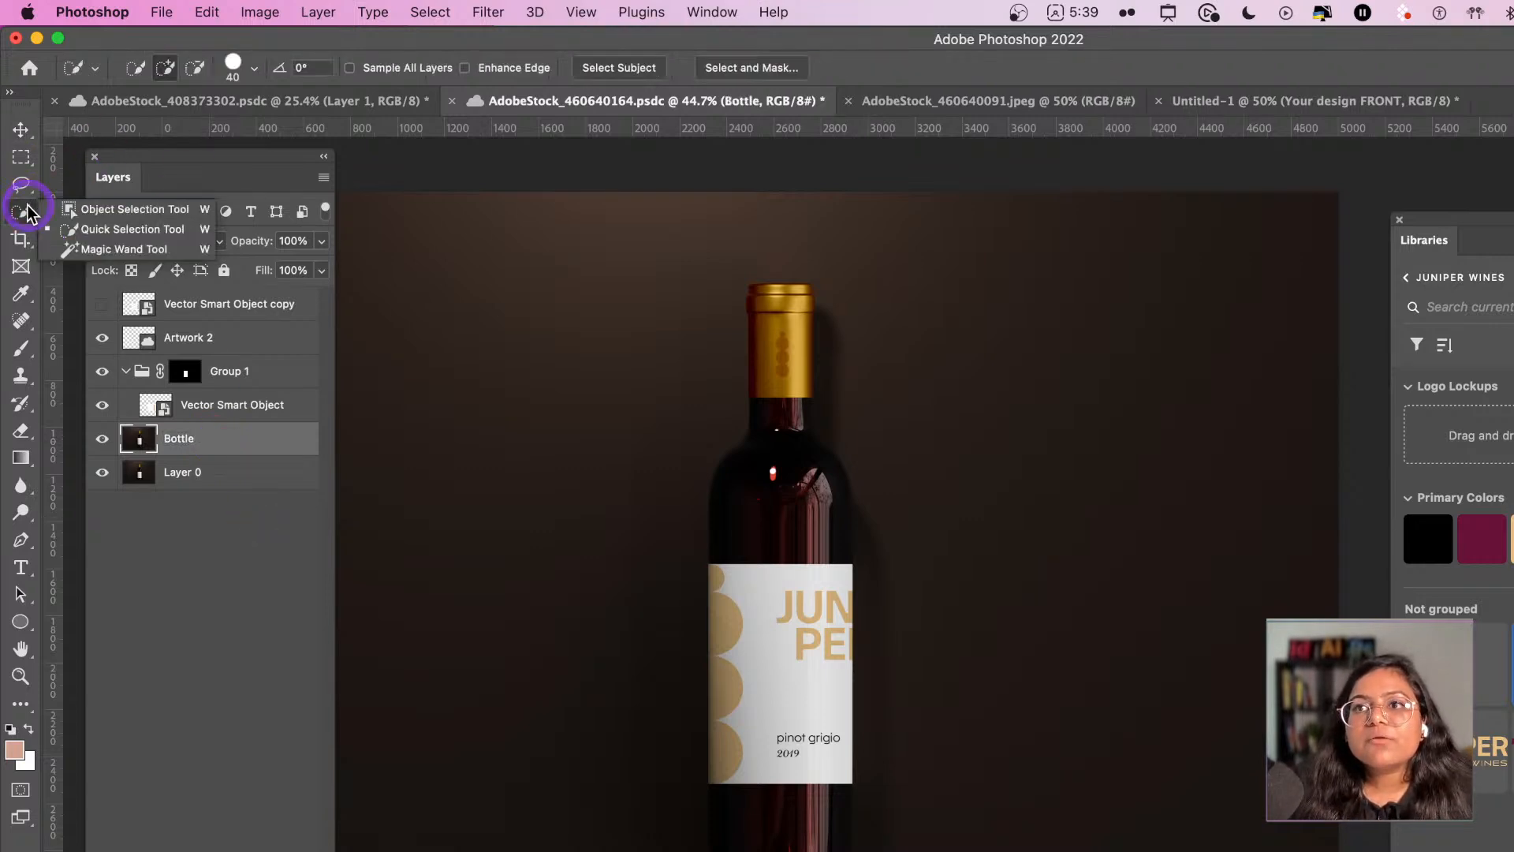
click(135, 212)
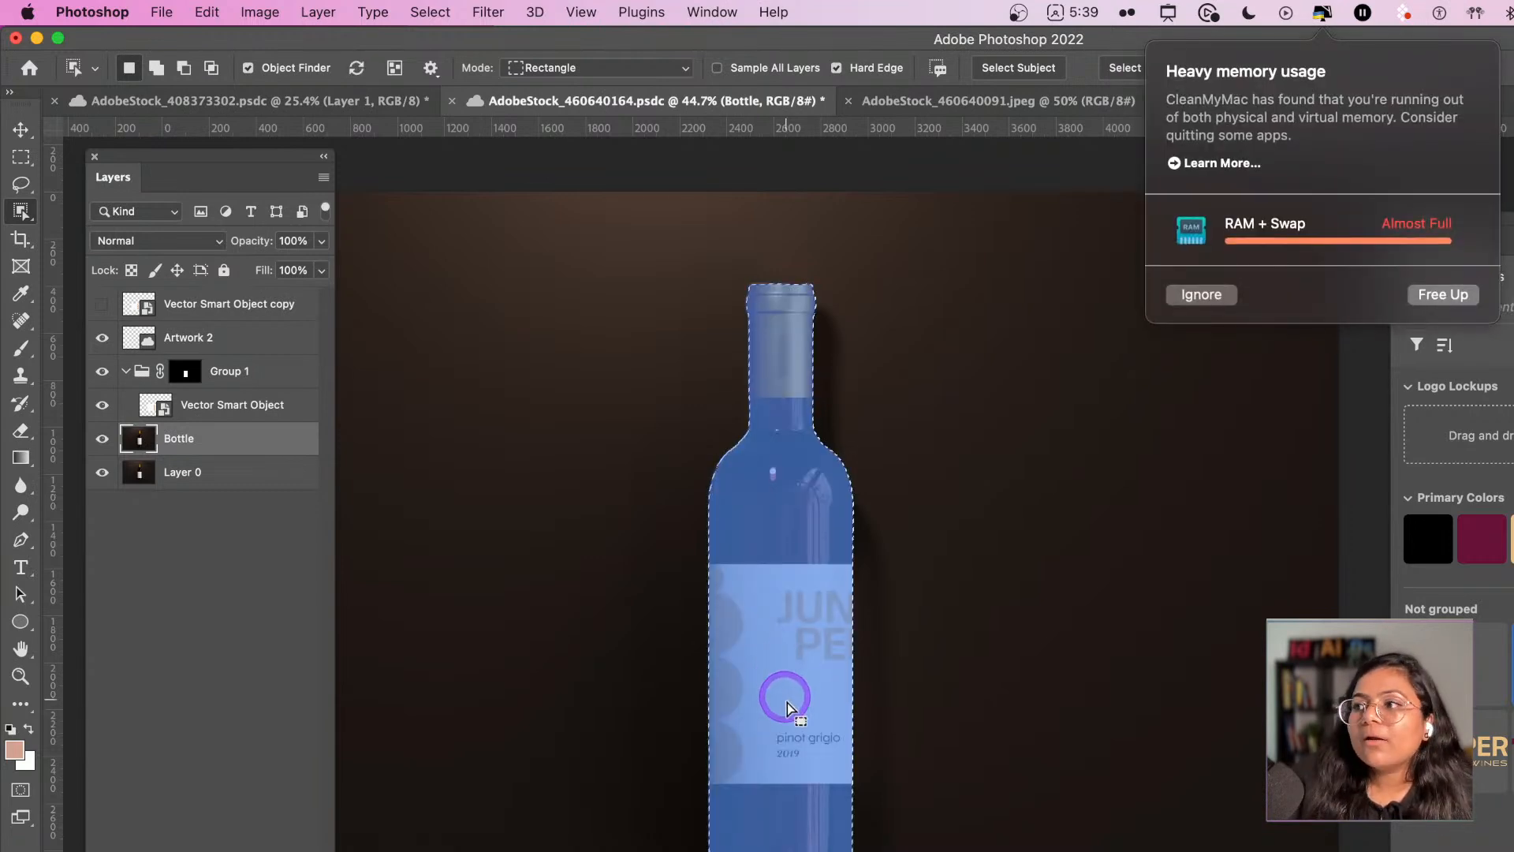
click(1436, 294)
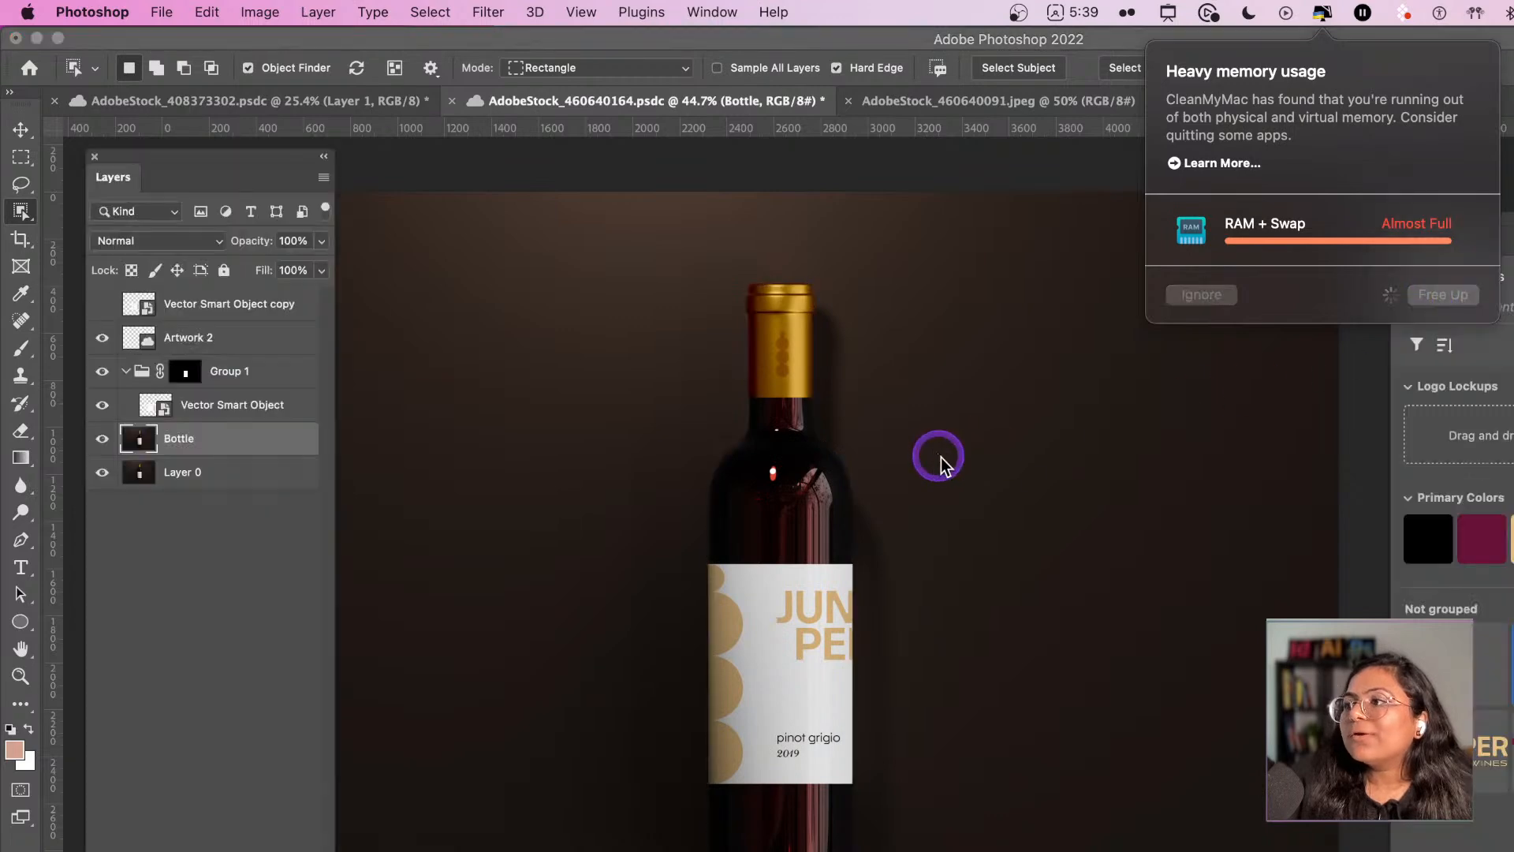
key(shift+Tab)
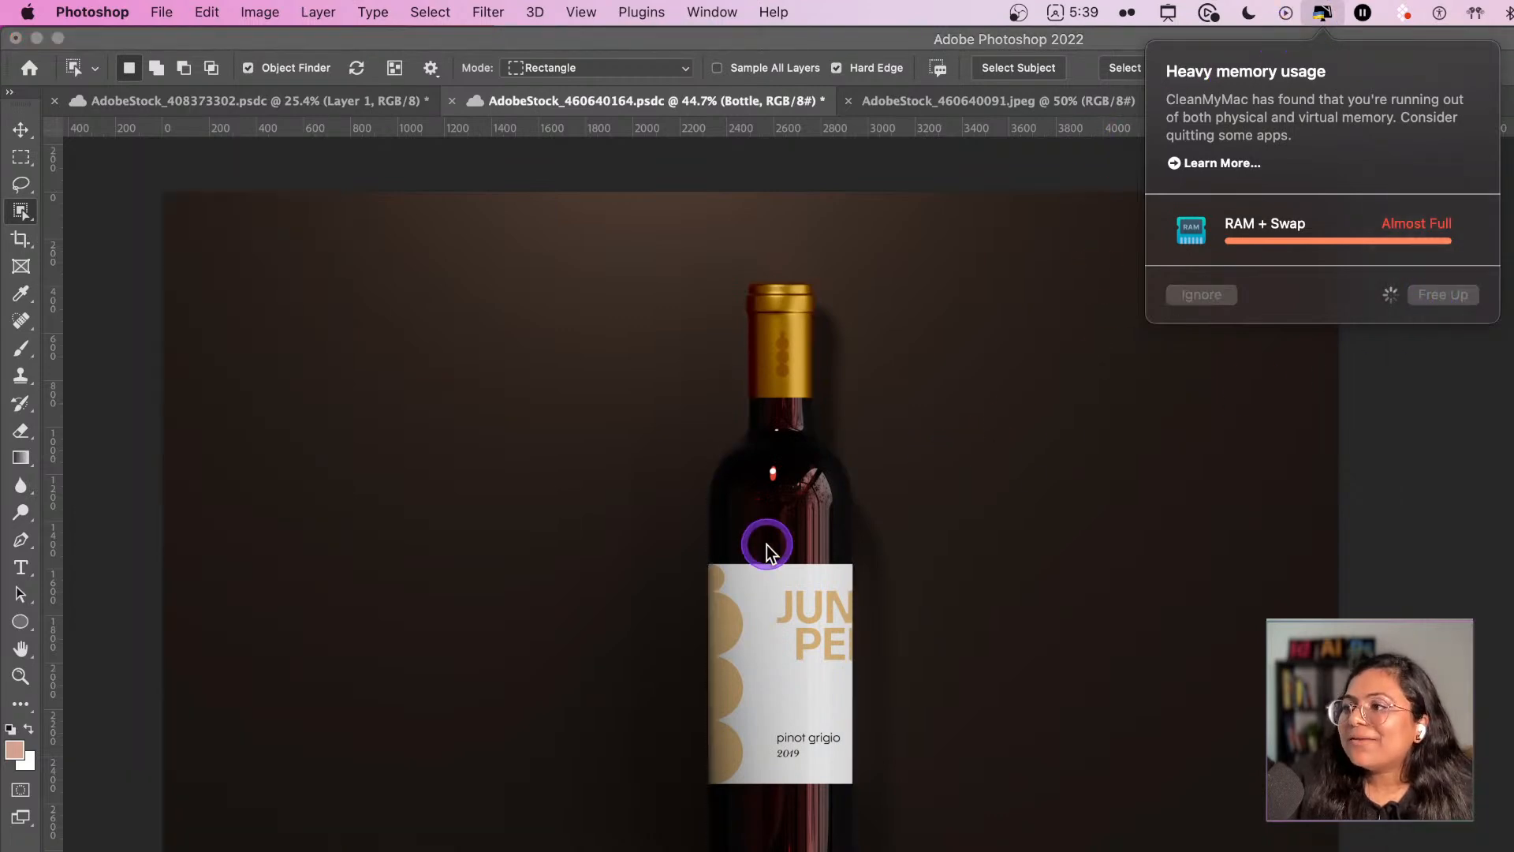
click(771, 517)
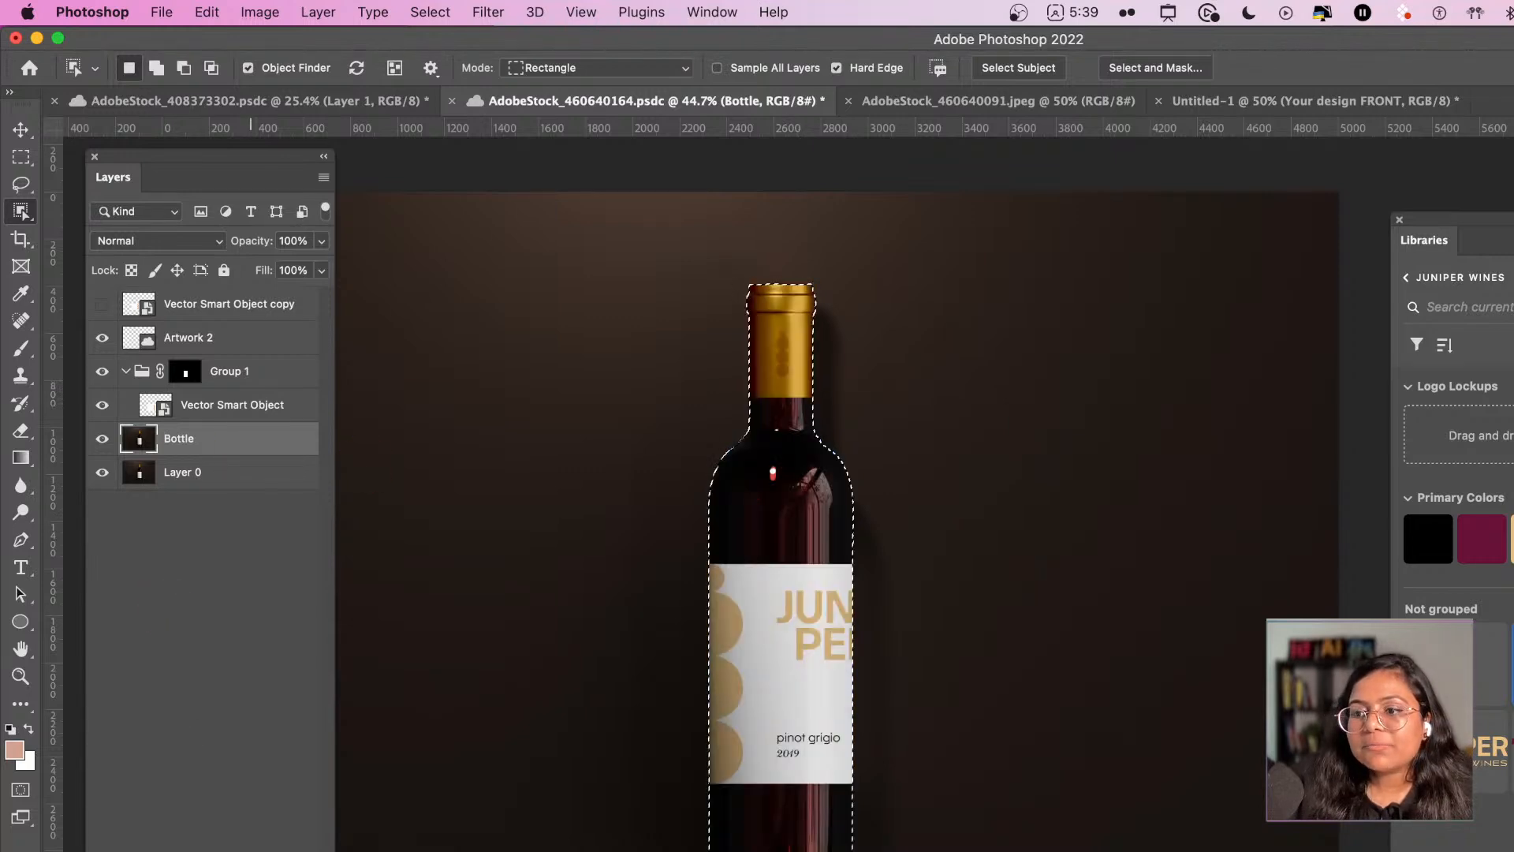
- Try a new group masked to the bottle selection, with the full label copy shown and placed directly beneath it
click(250, 850)
click(189, 851)
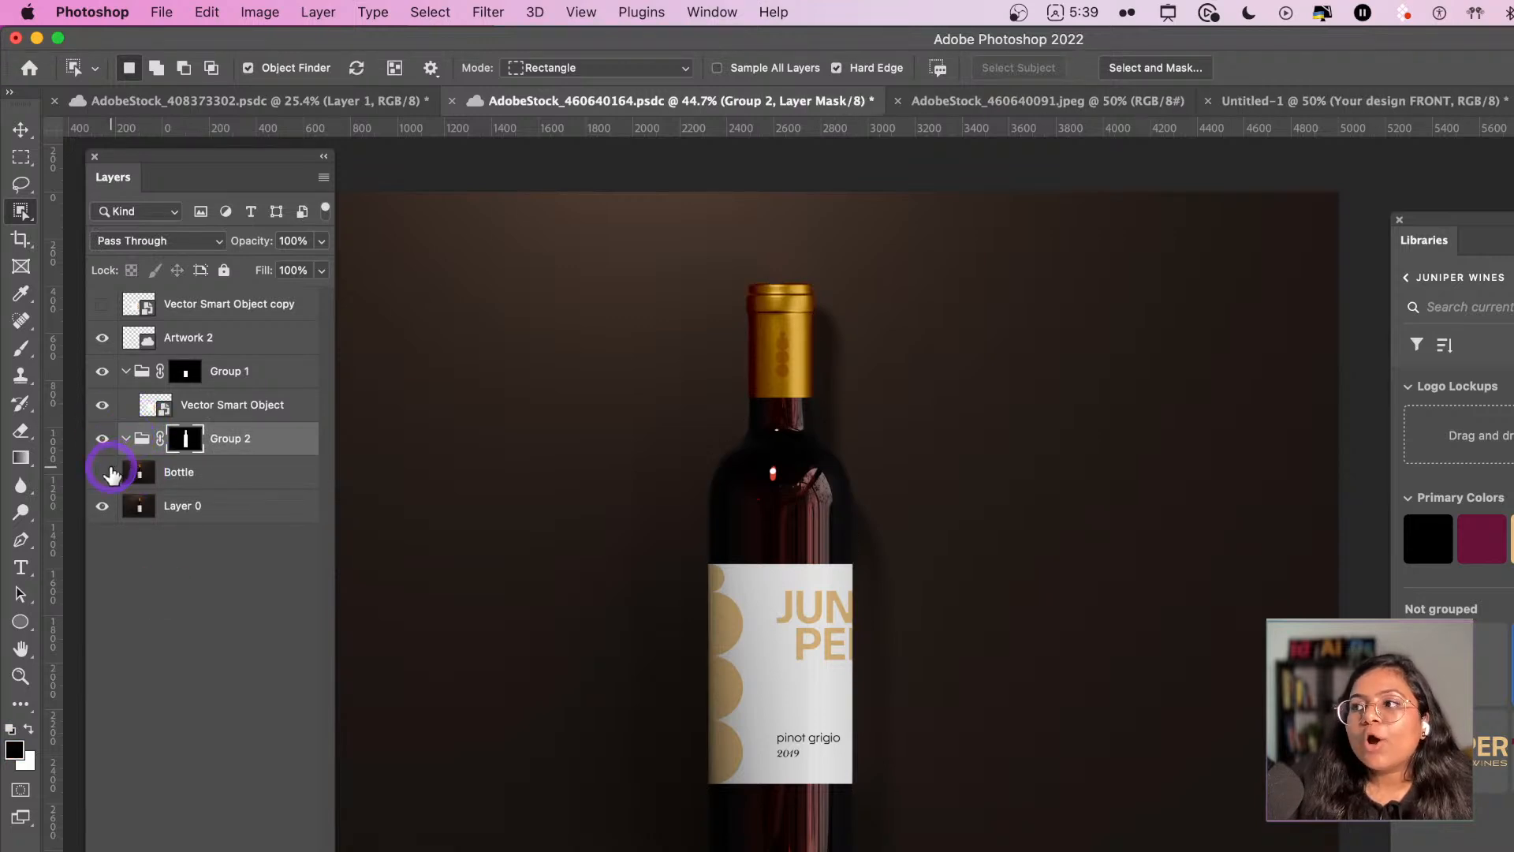
click(102, 304)
drag(206, 304, 227, 463)
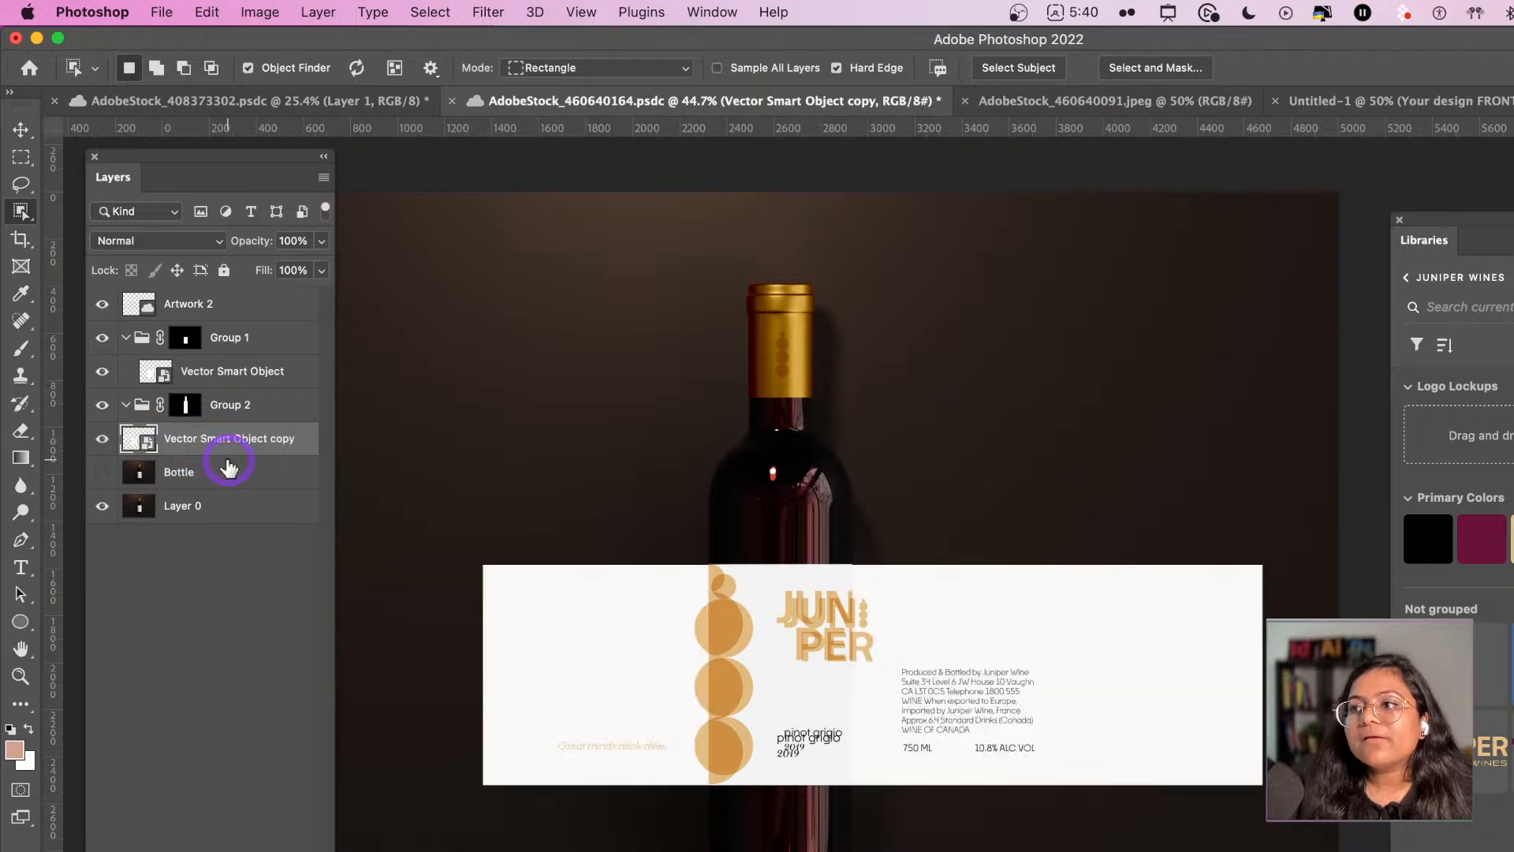
- Try the full label copy above Group 1 instead, then make it and the masked bottle group visible
click(103, 439)
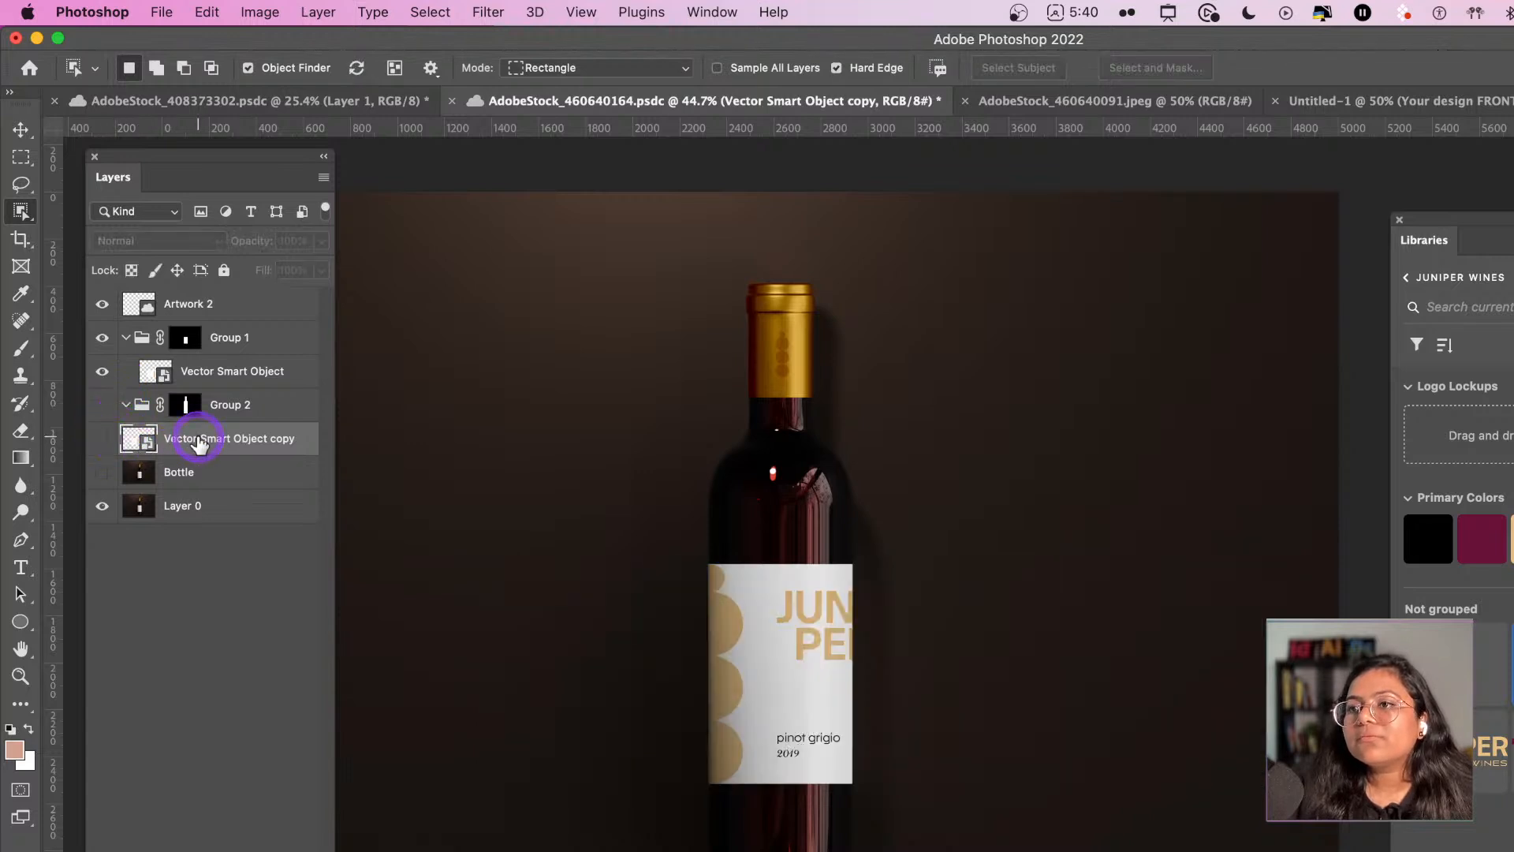
drag(195, 443, 169, 322)
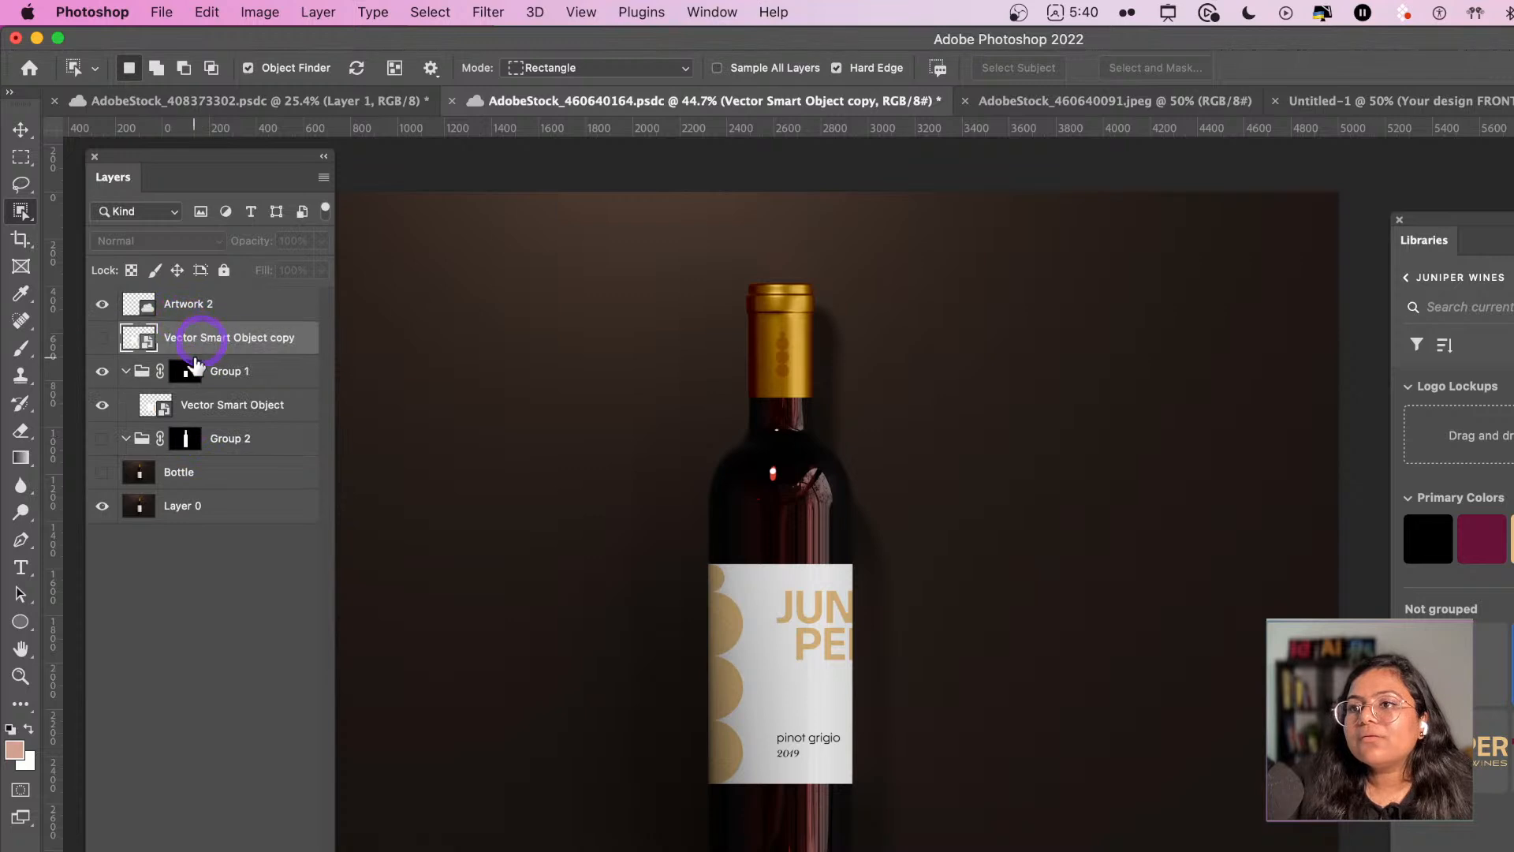
click(235, 477)
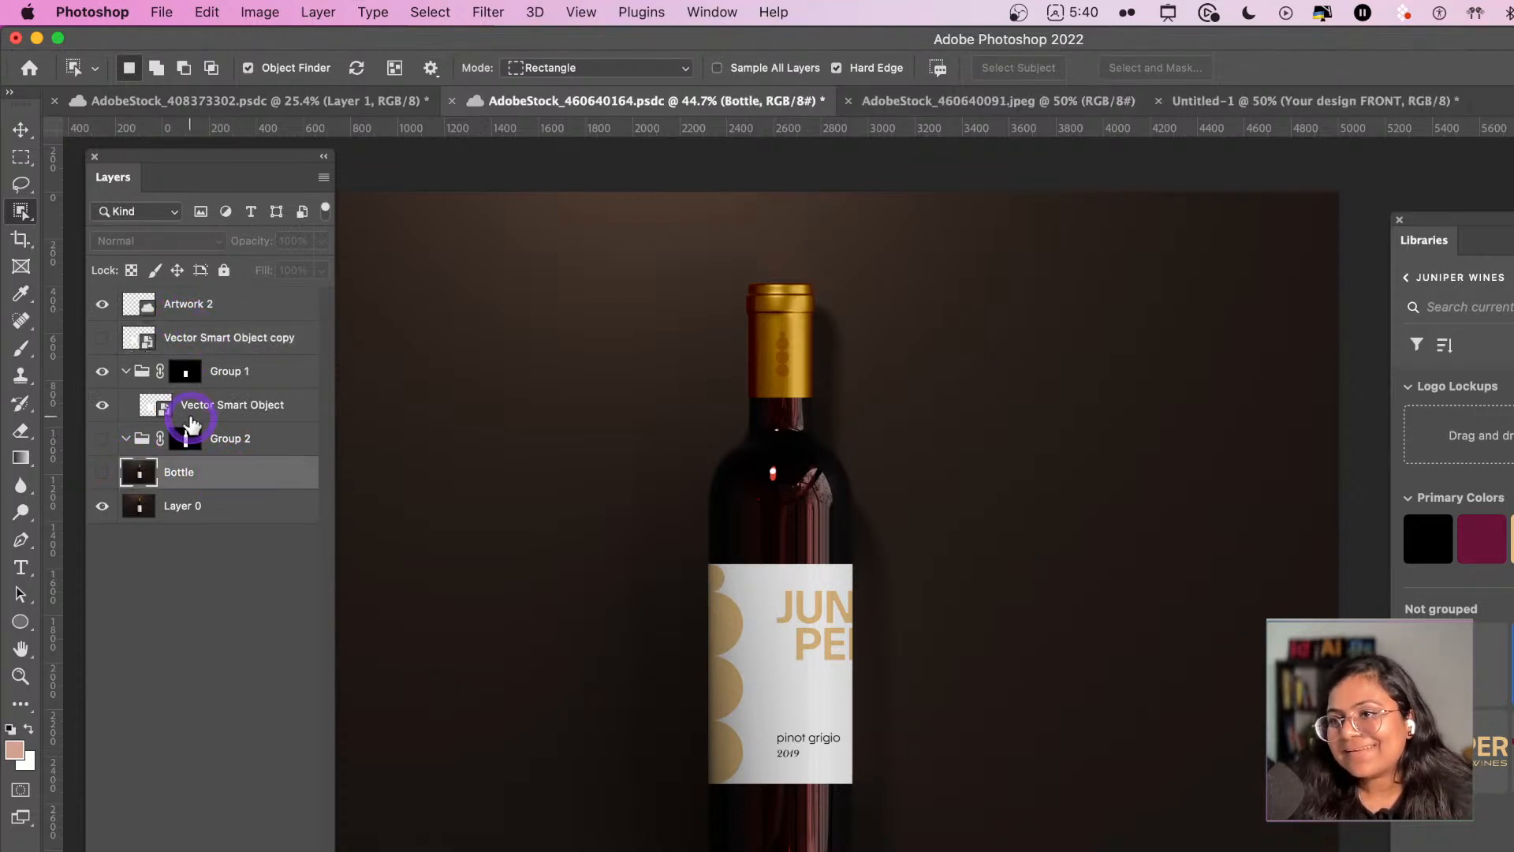
click(103, 337)
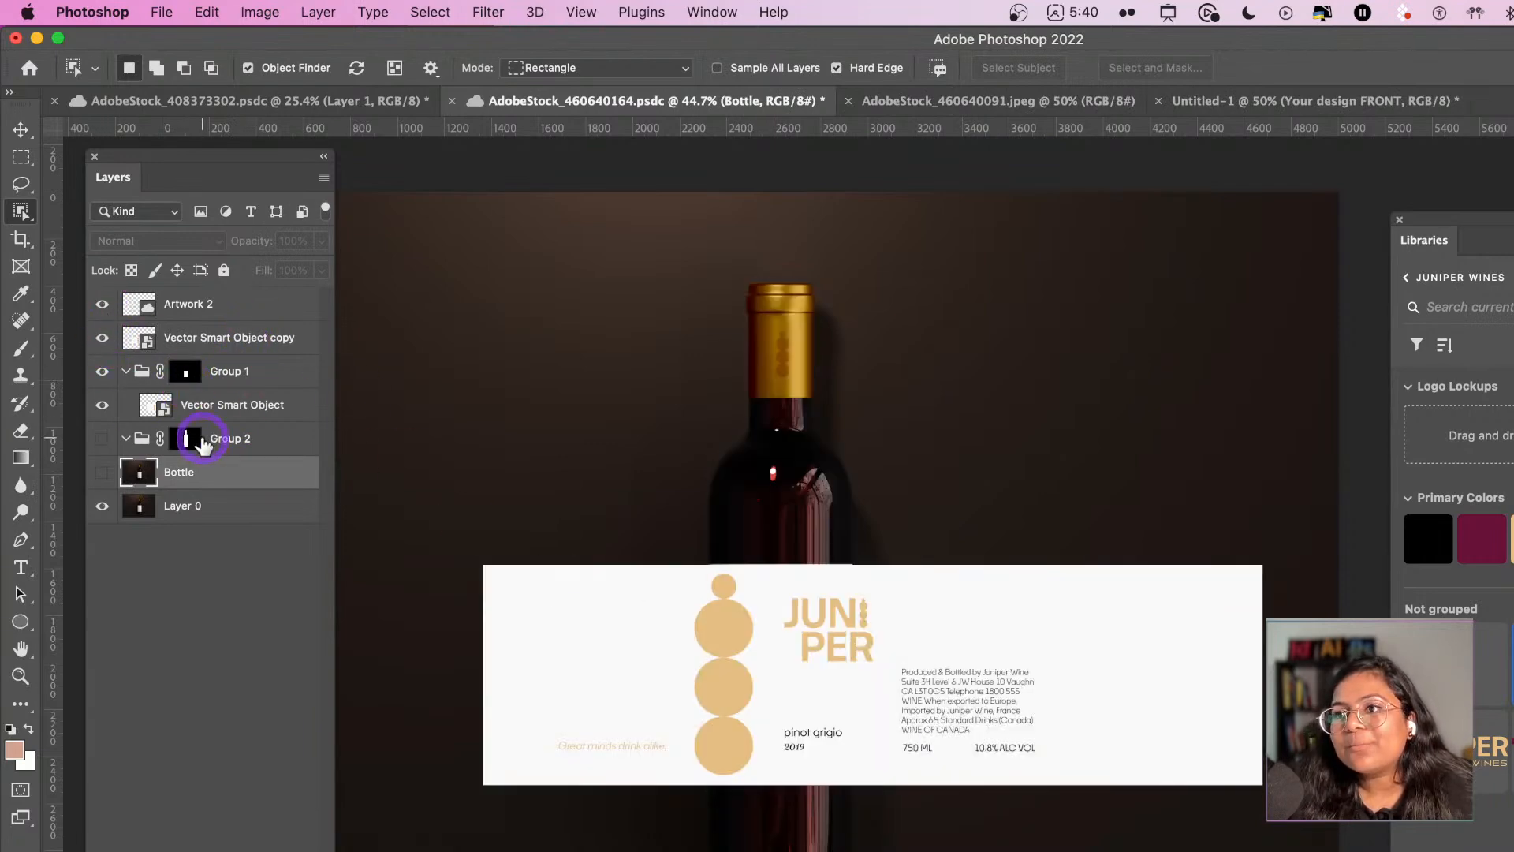
click(189, 438)
click(101, 439)
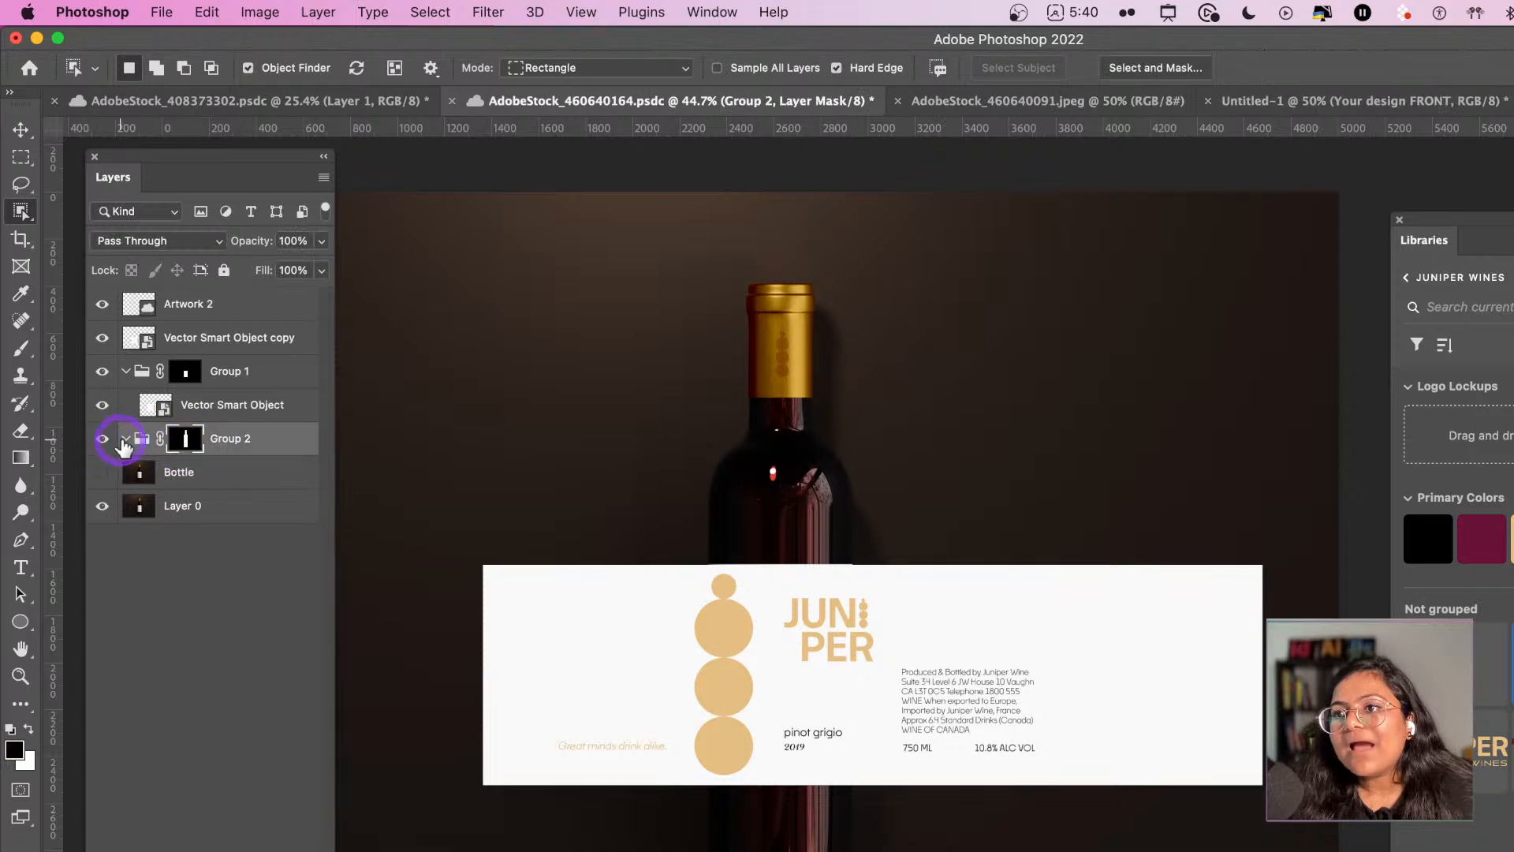
- Undo the label copy reordering and the masked group, back to the active bottle selection
key(super+z)
key(super+z)
key(super+z)
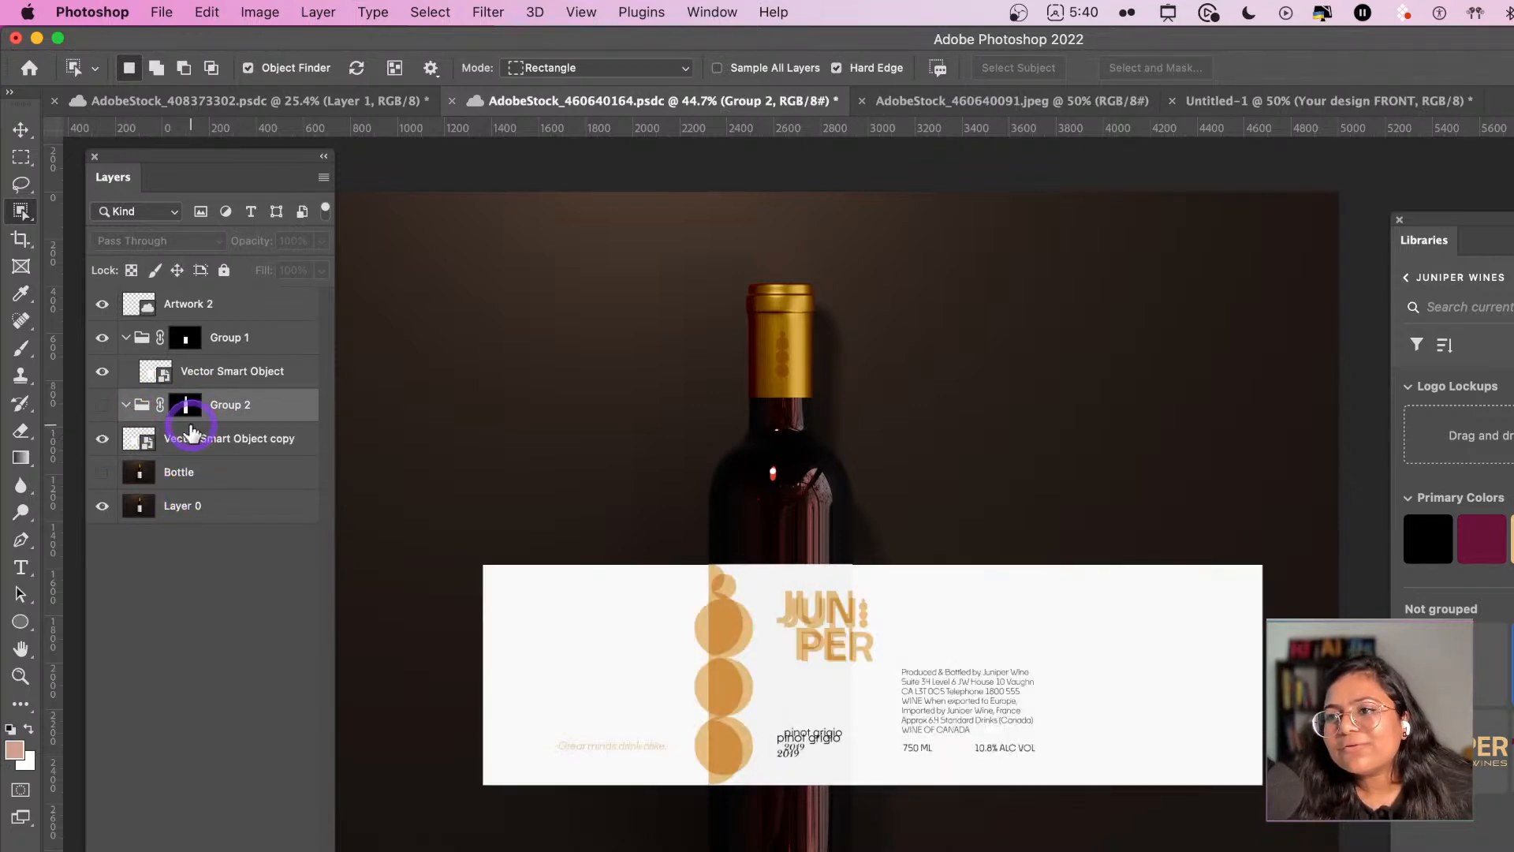
key(super+shift+z)
key(super+shift+z)
key(super+shift+z)
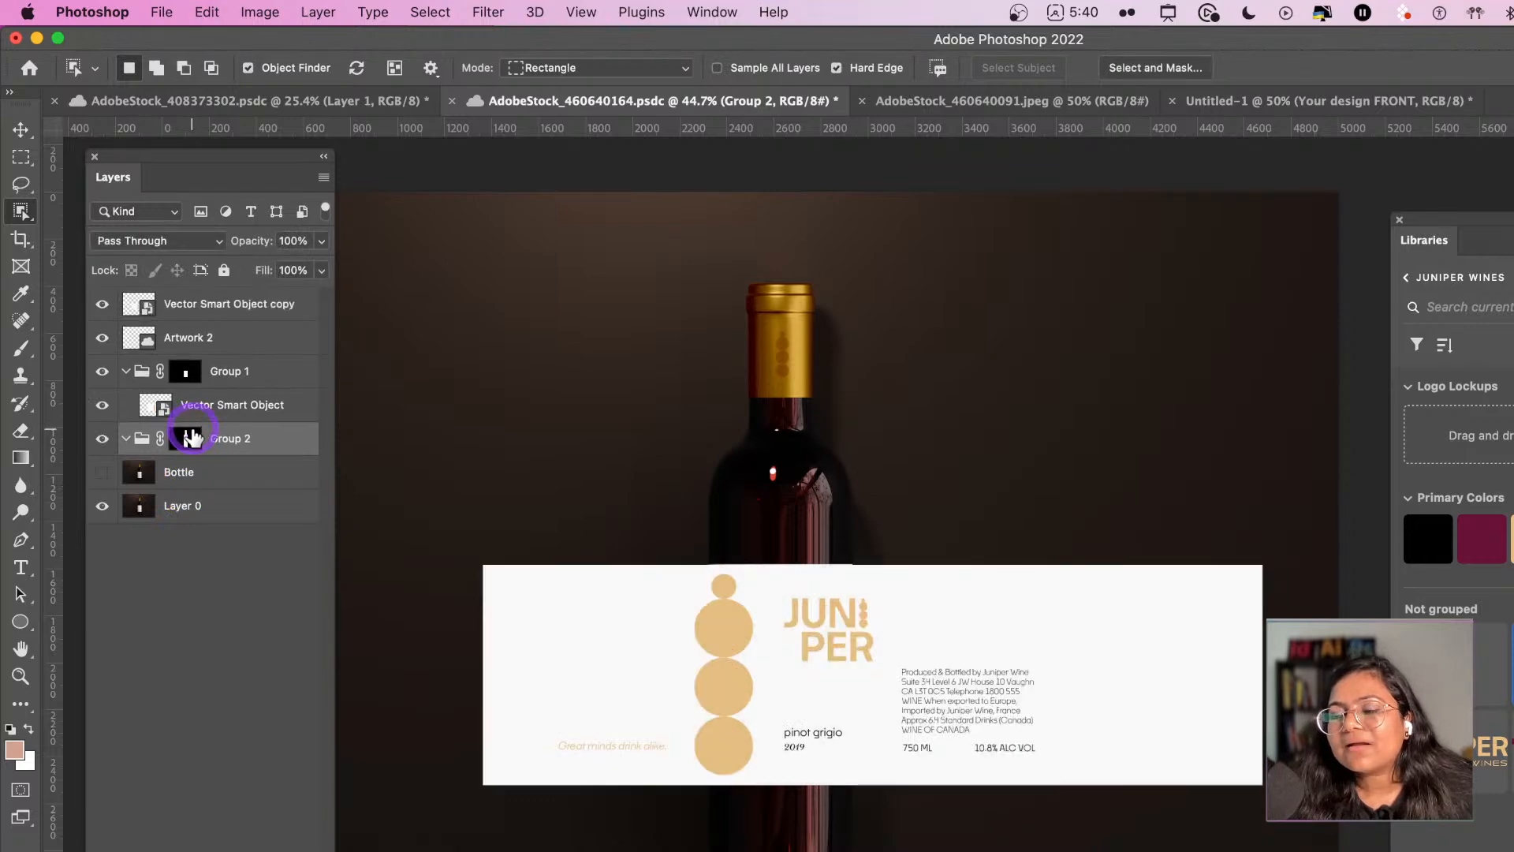
key(super+shift+z)
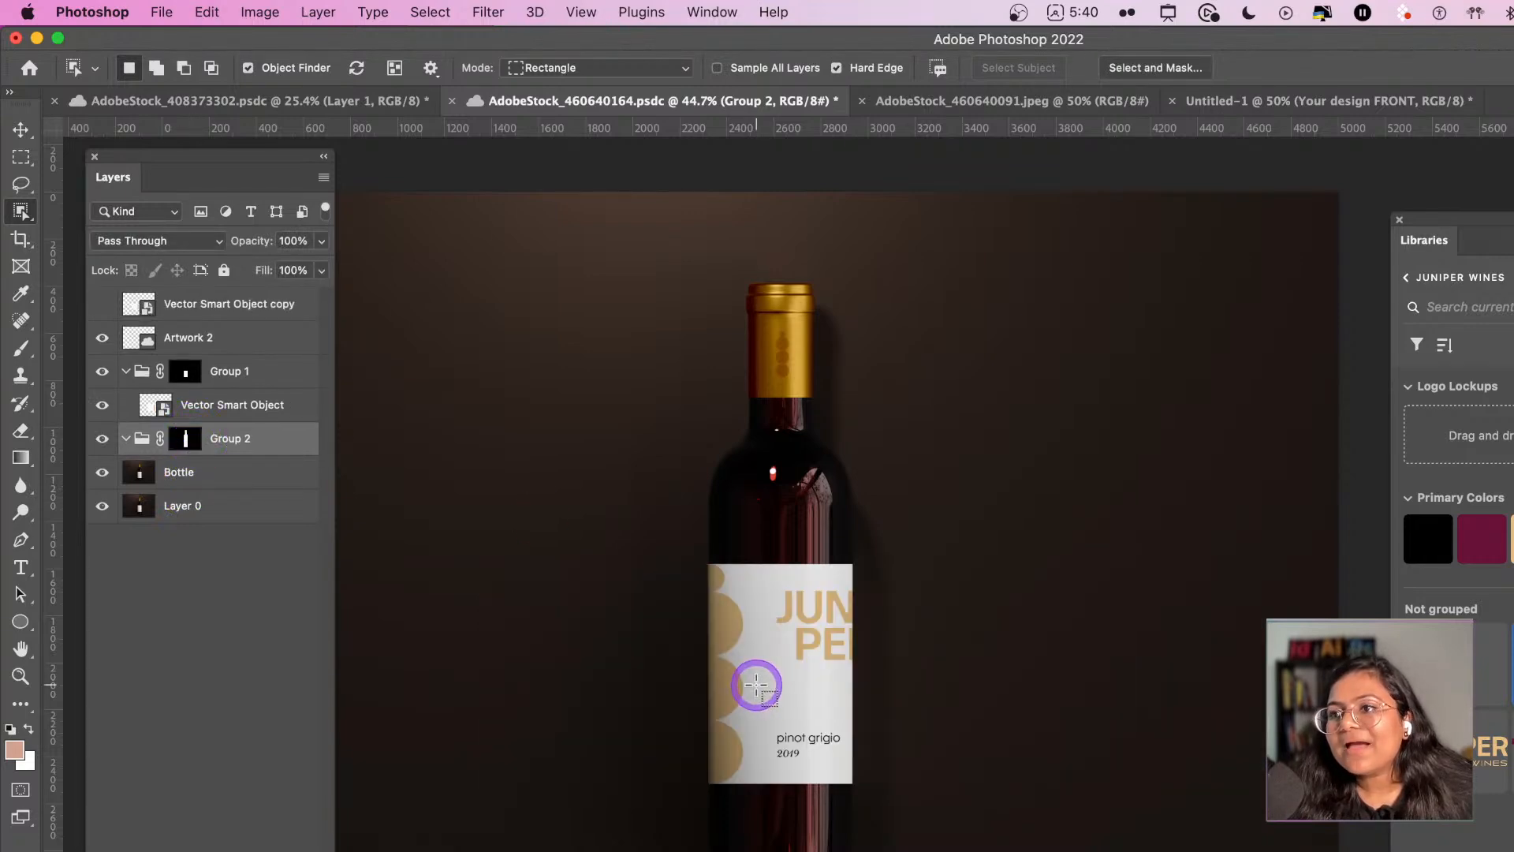
key(super+z)
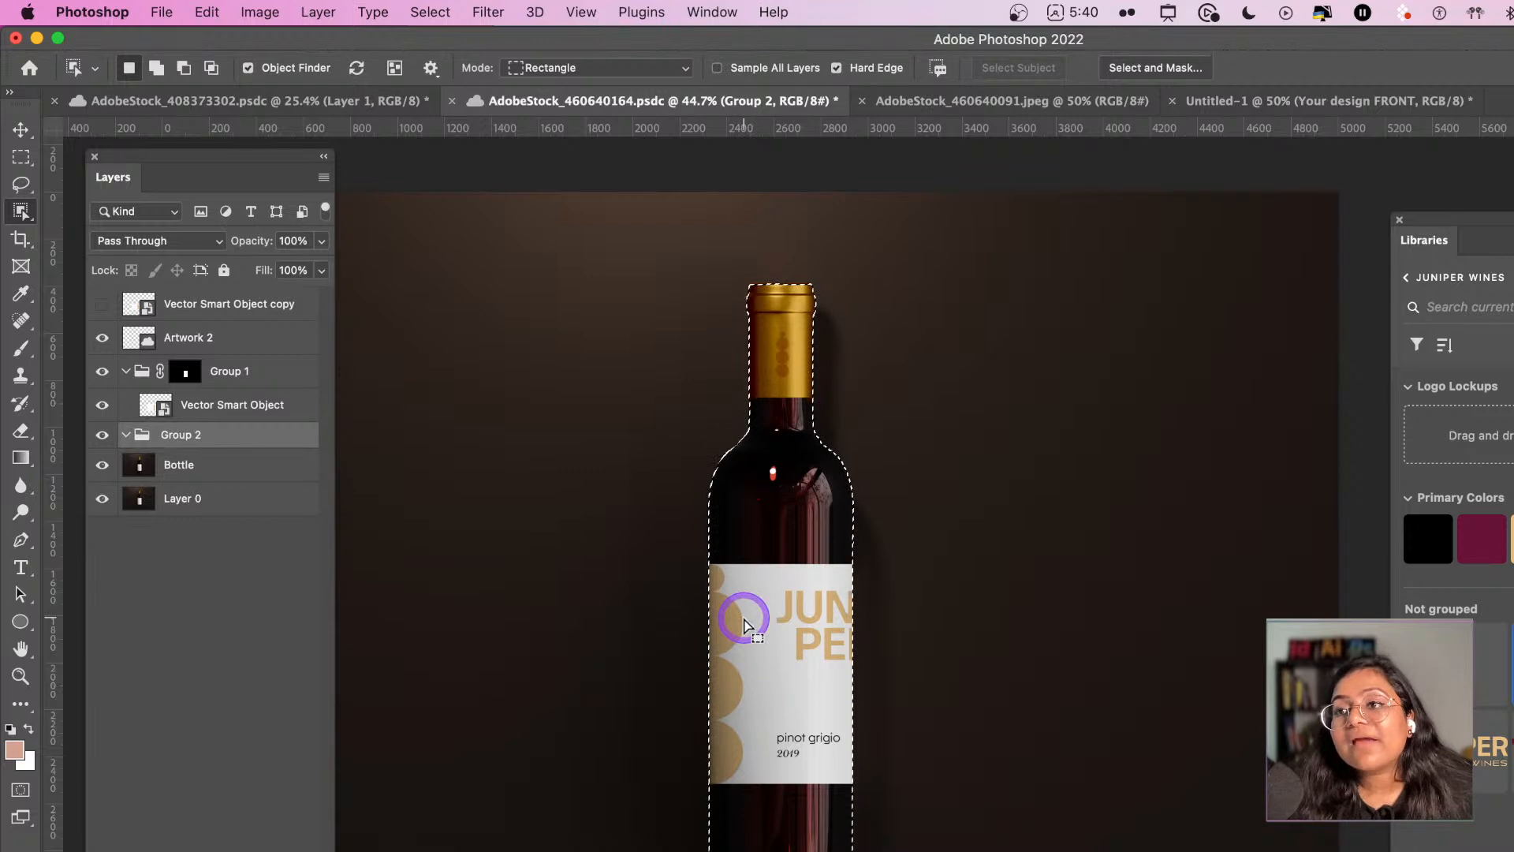
key(super+z)
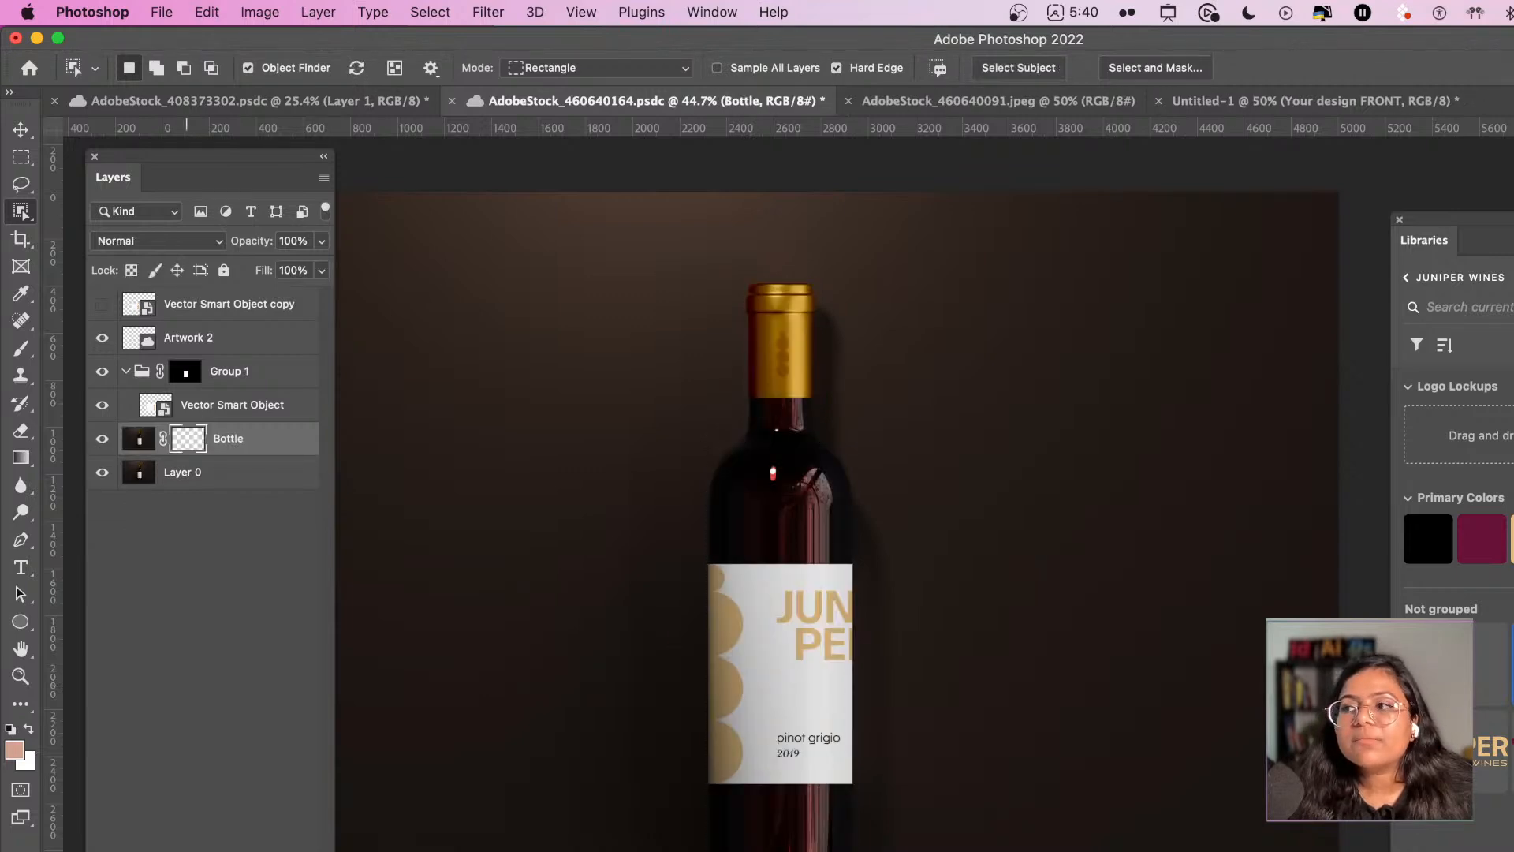
- Mask the Bottle layer with the bottle selection and hide Layer 0 to check the cutout
click(102, 438)
click(102, 439)
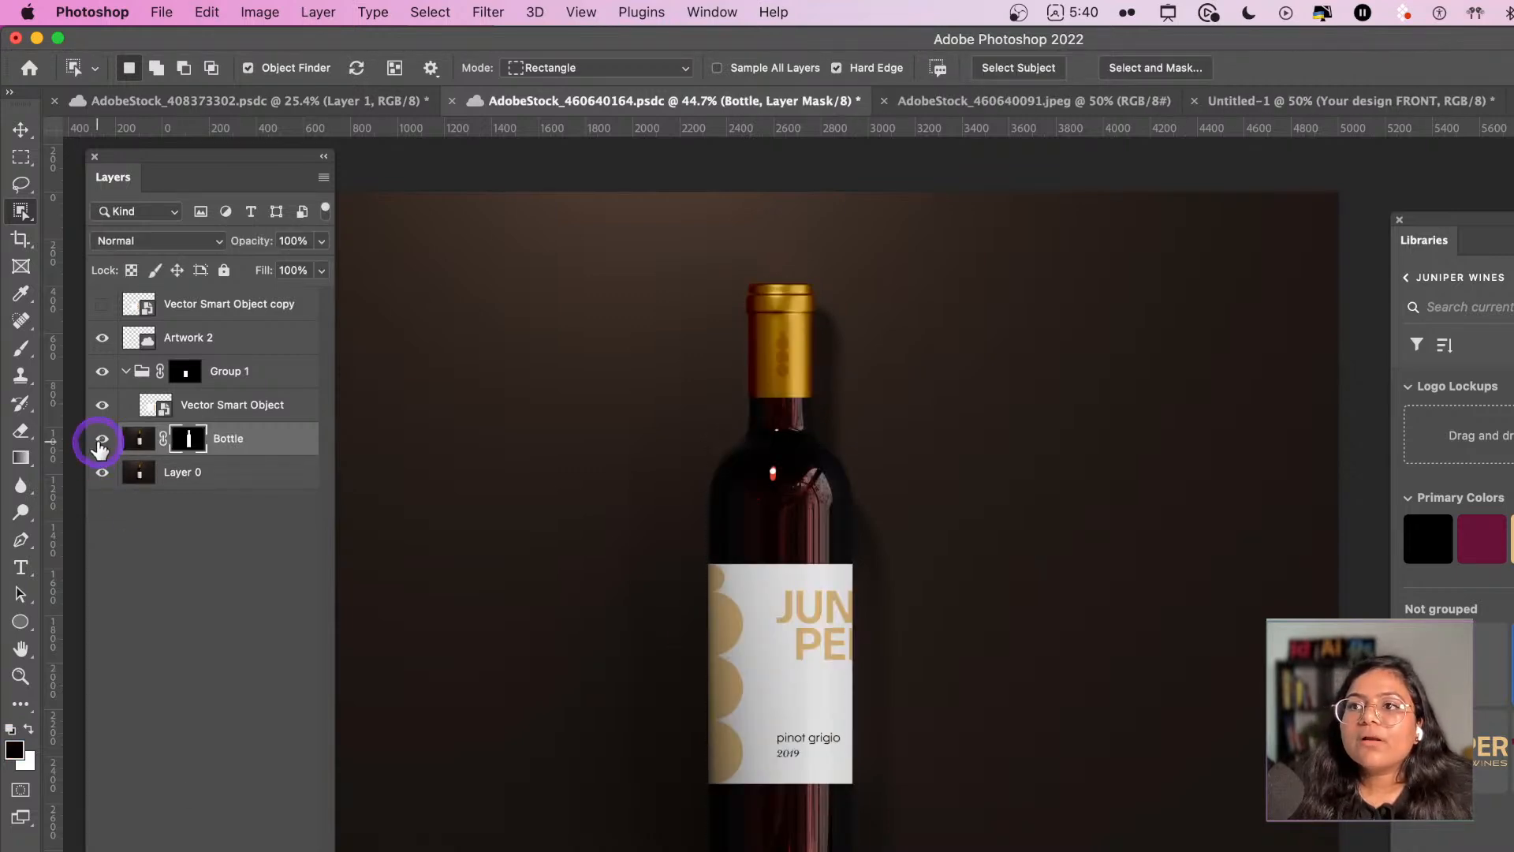
click(102, 472)
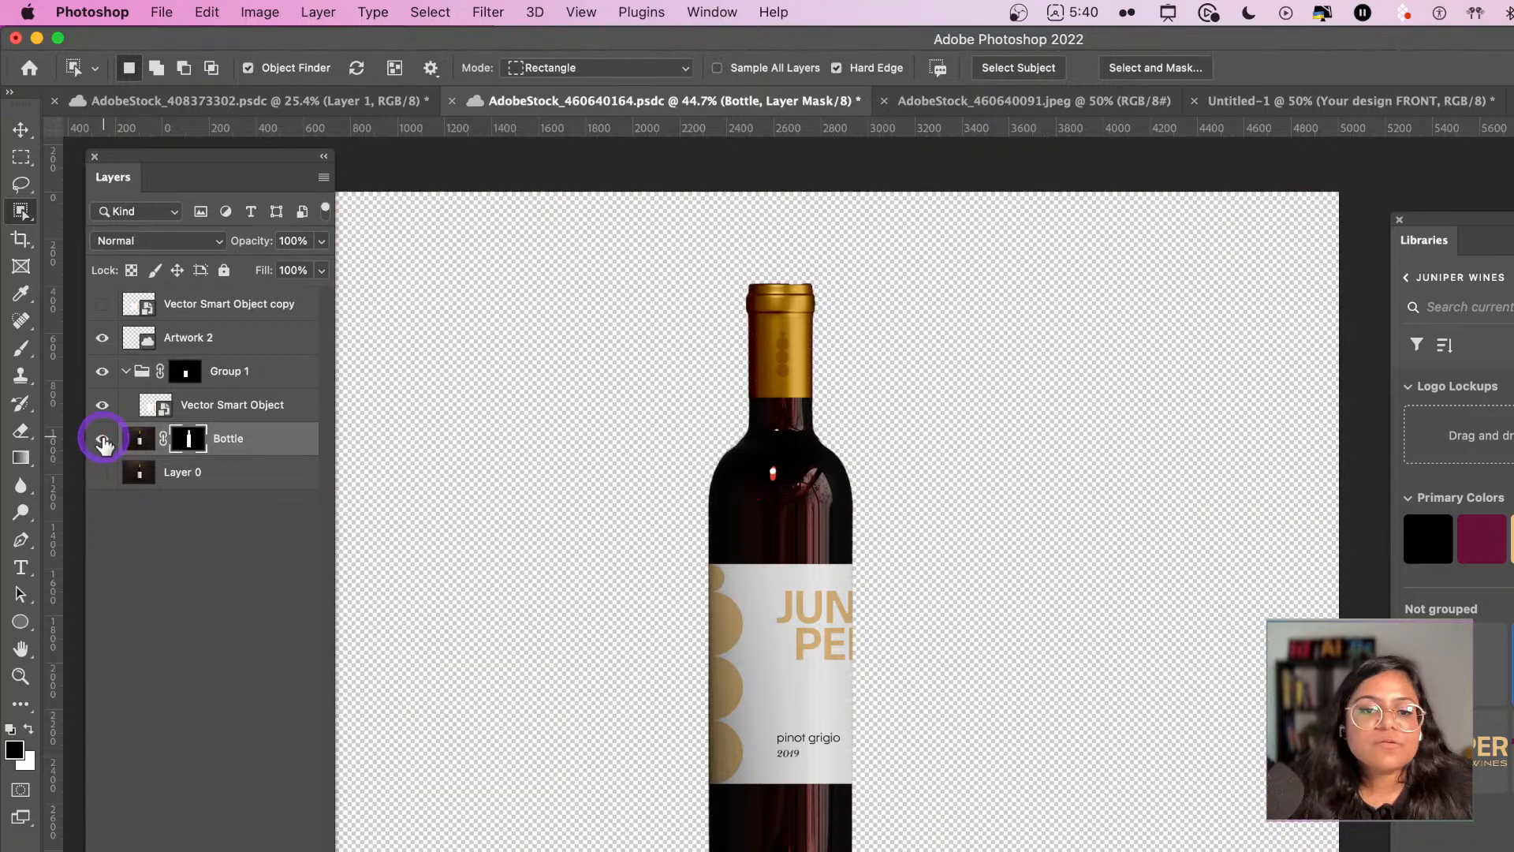
- Show the full label copy, place it between the Bottle layer and Layer 0, and turn Layer 0 back on
click(166, 306)
click(102, 304)
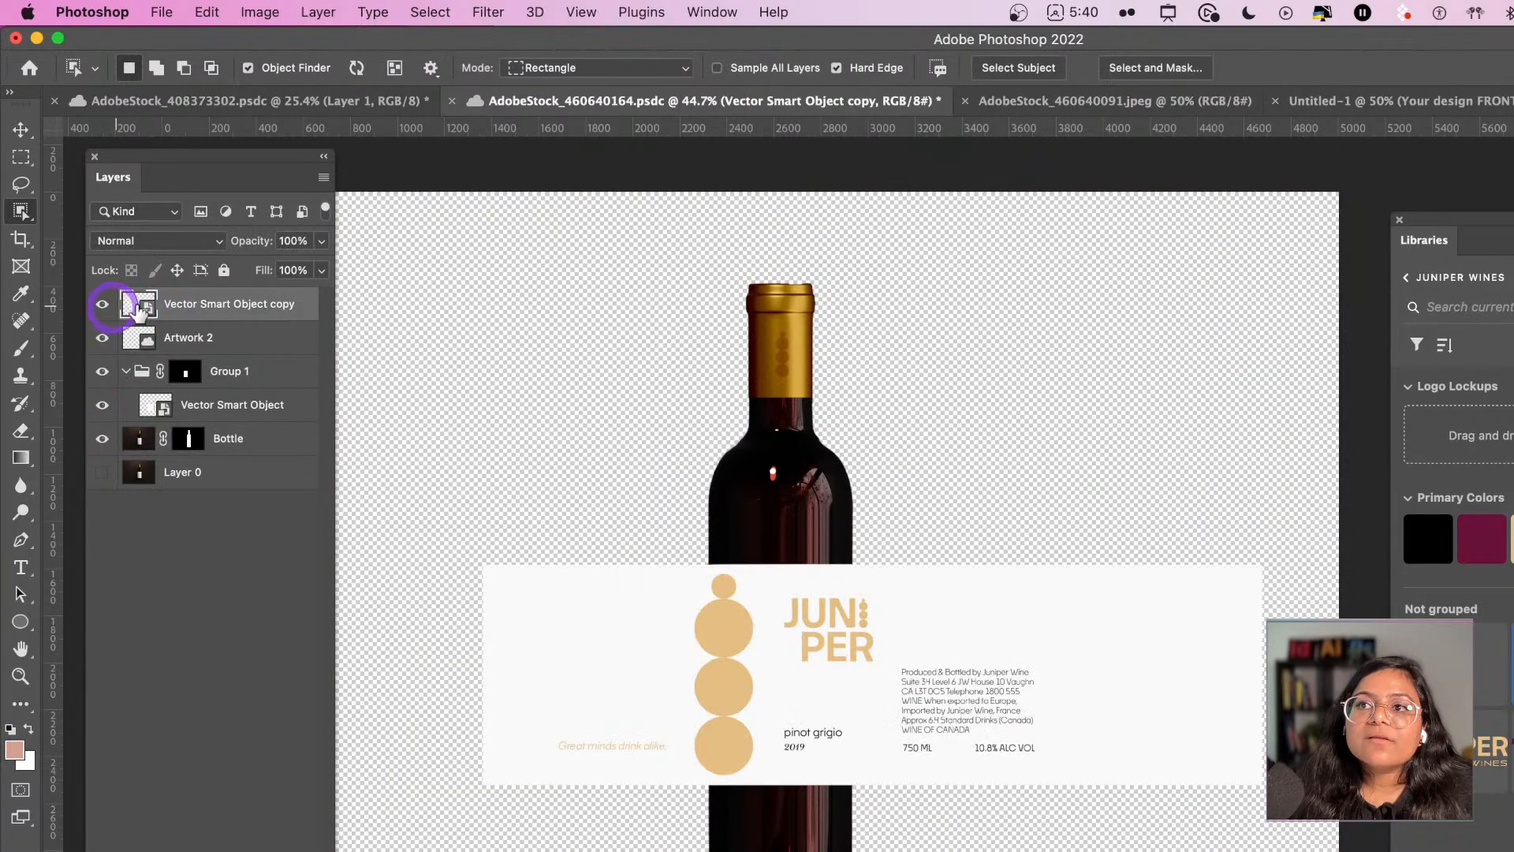
drag(202, 313, 191, 459)
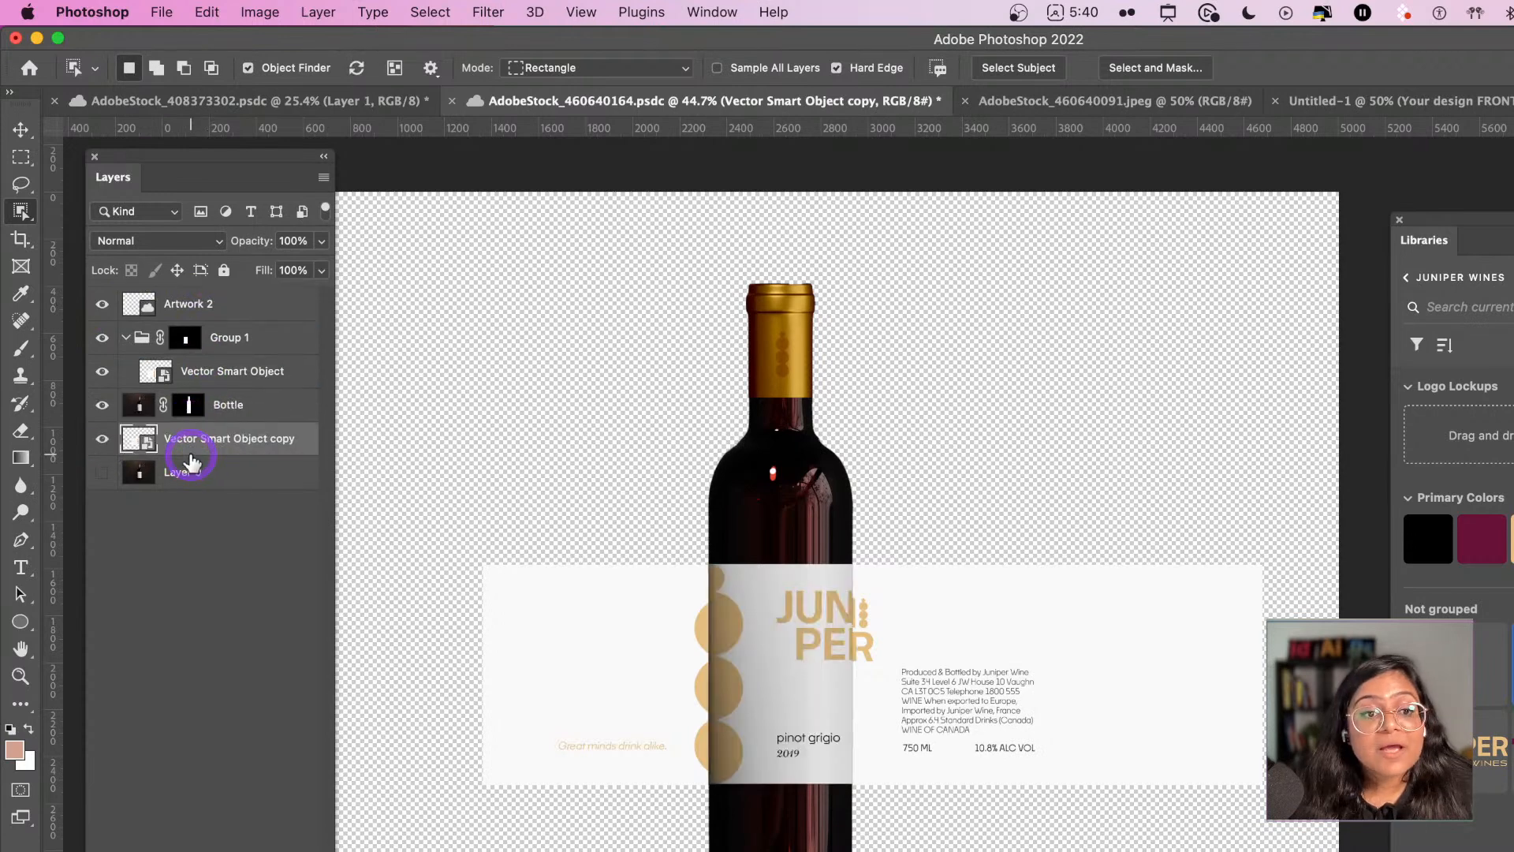
click(102, 473)
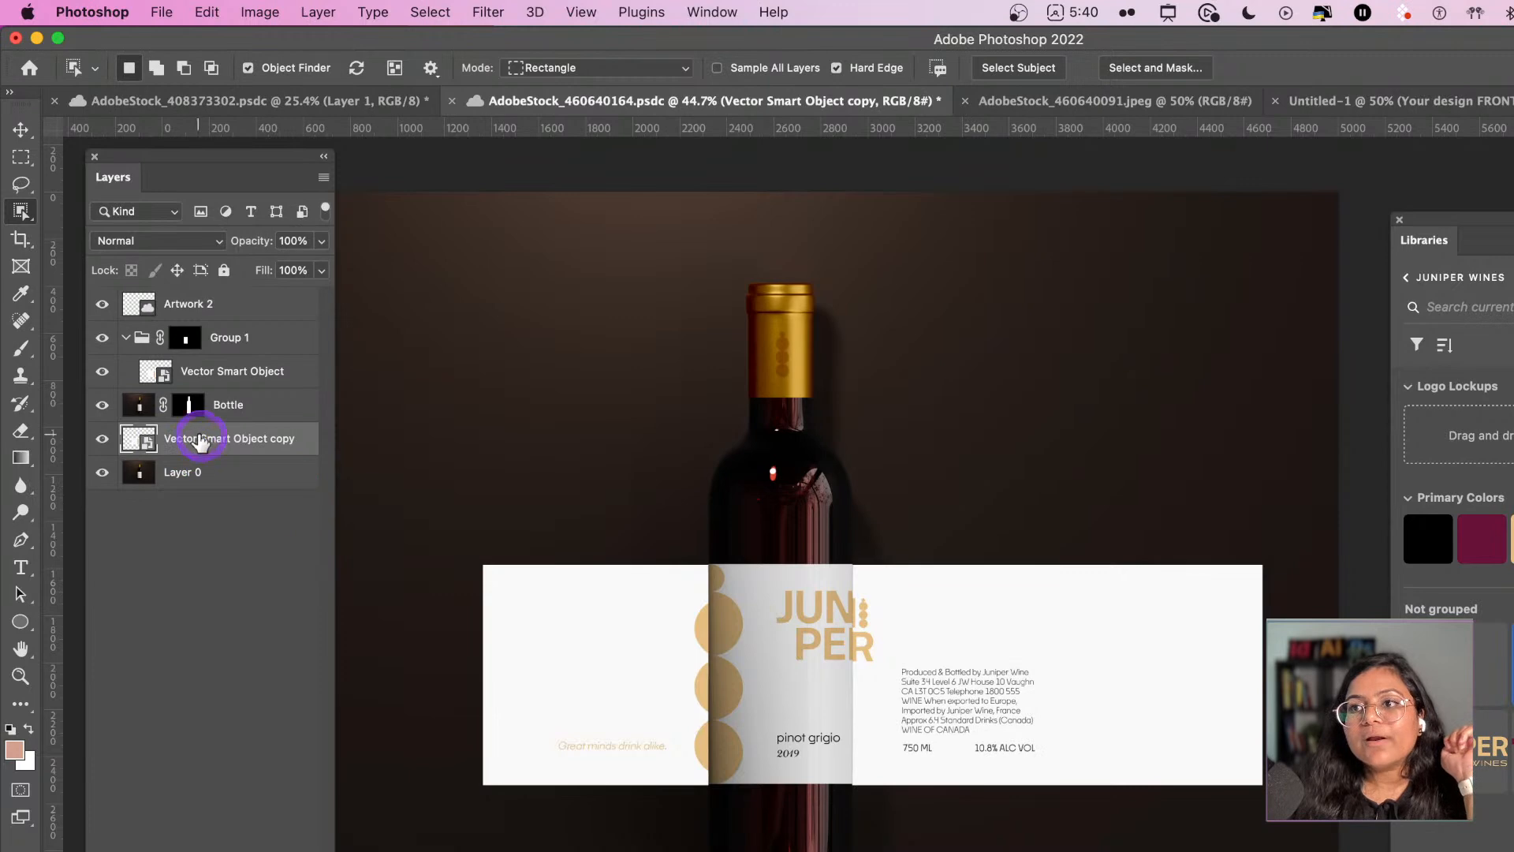
- Replace the label copy beneath the Bottle layer with a duplicate of Group 1's Multiply label and select it for moving
click(189, 377)
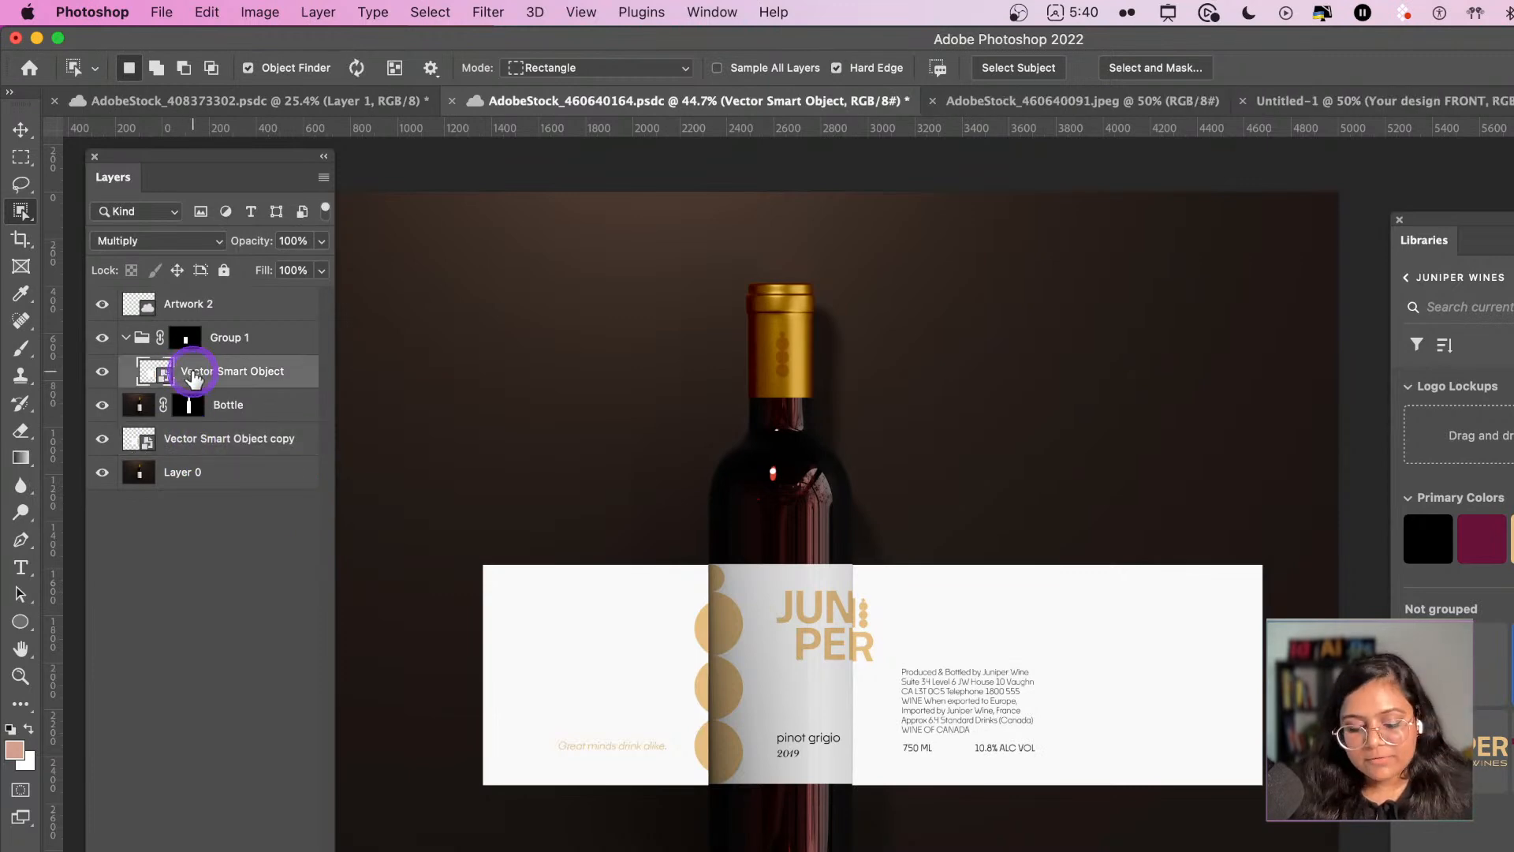
key(super+j)
drag(195, 377, 204, 469)
click(201, 473)
key(BackSpace)
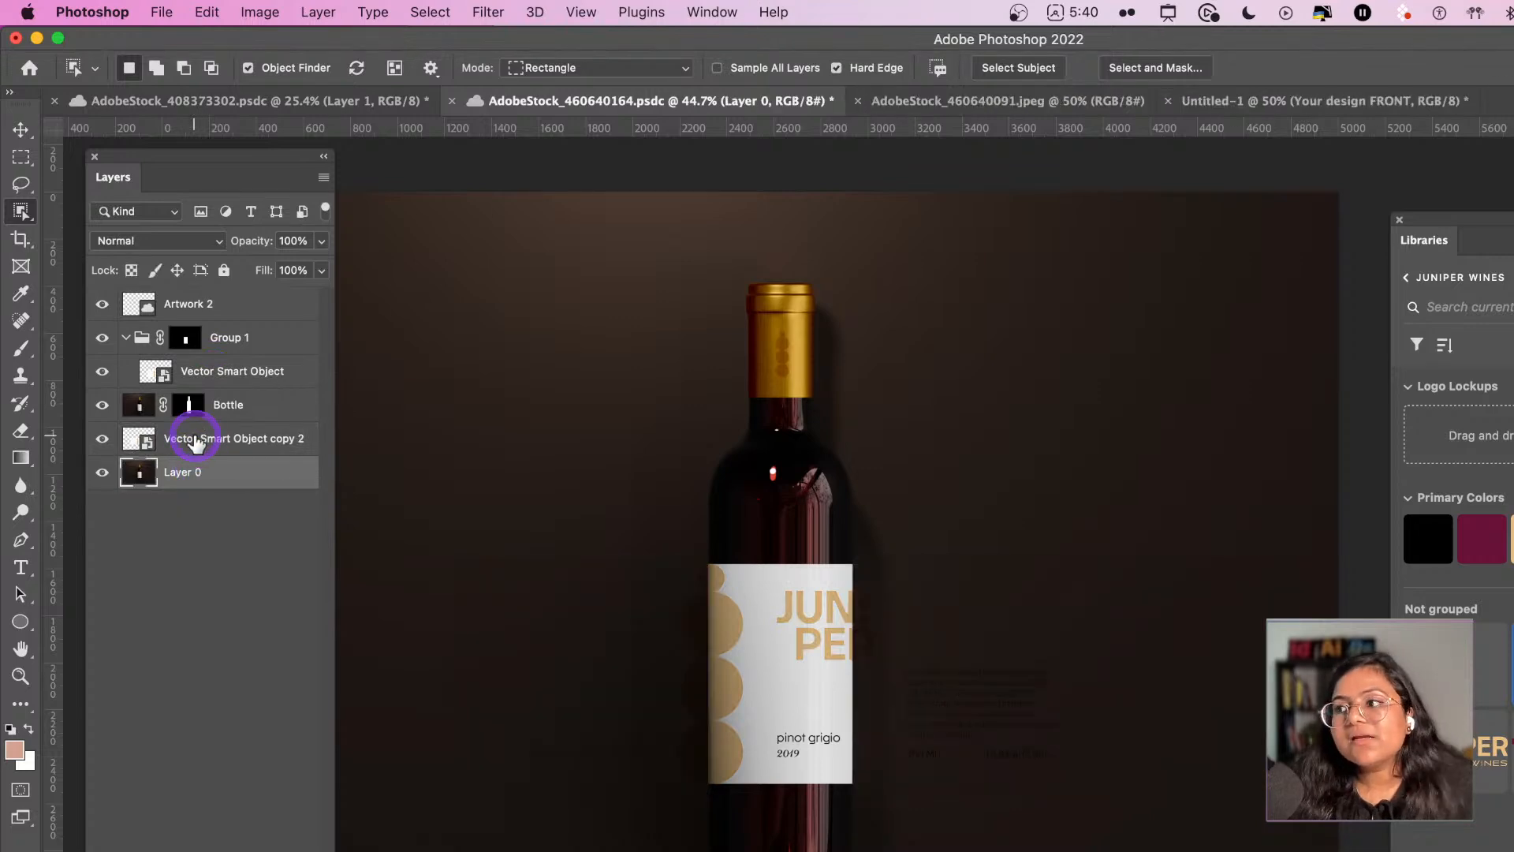
click(196, 442)
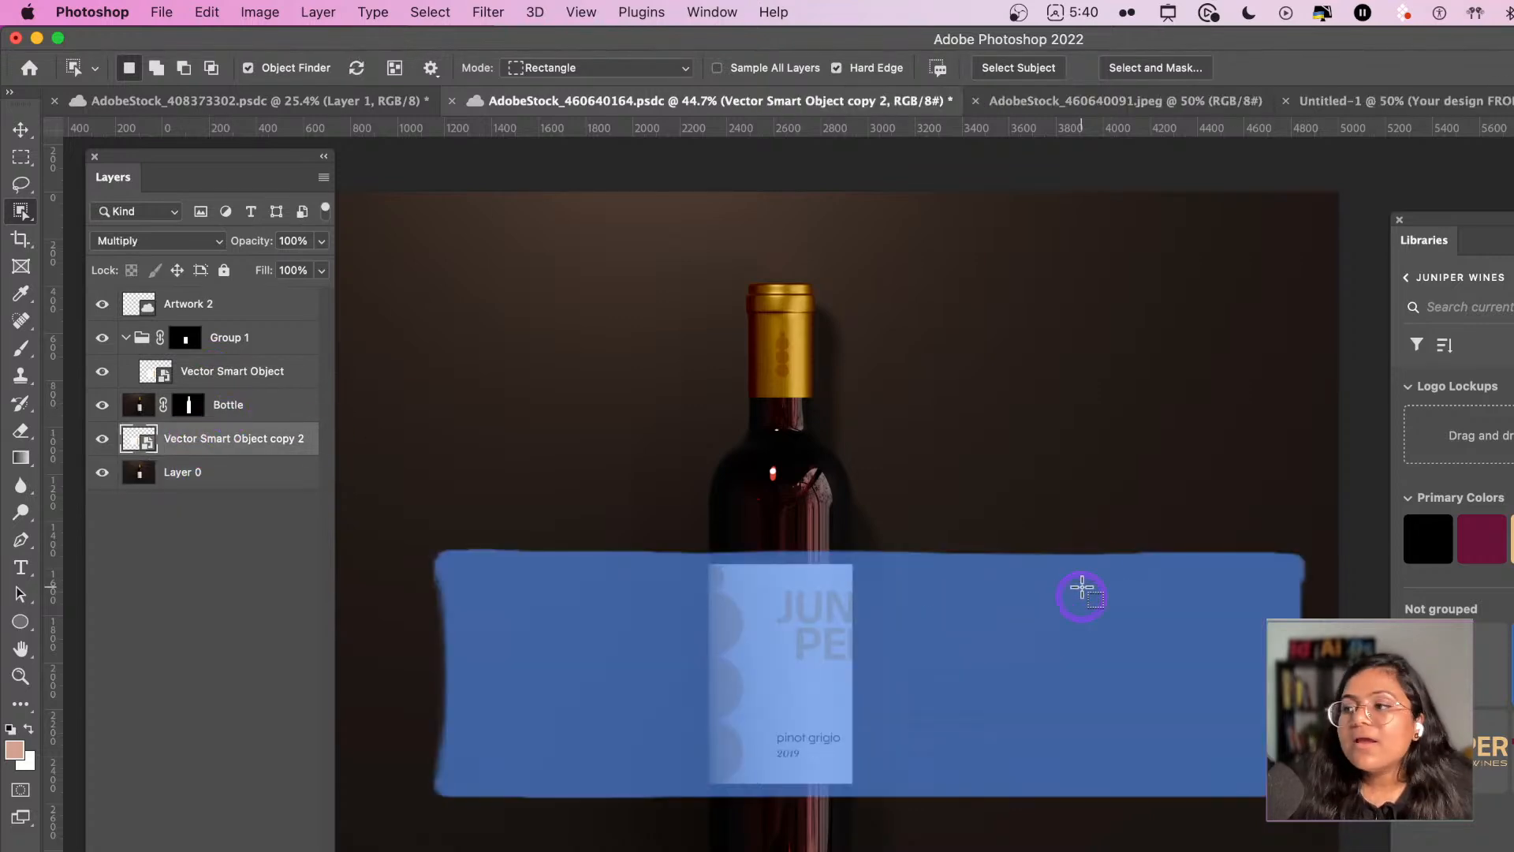
key(v)
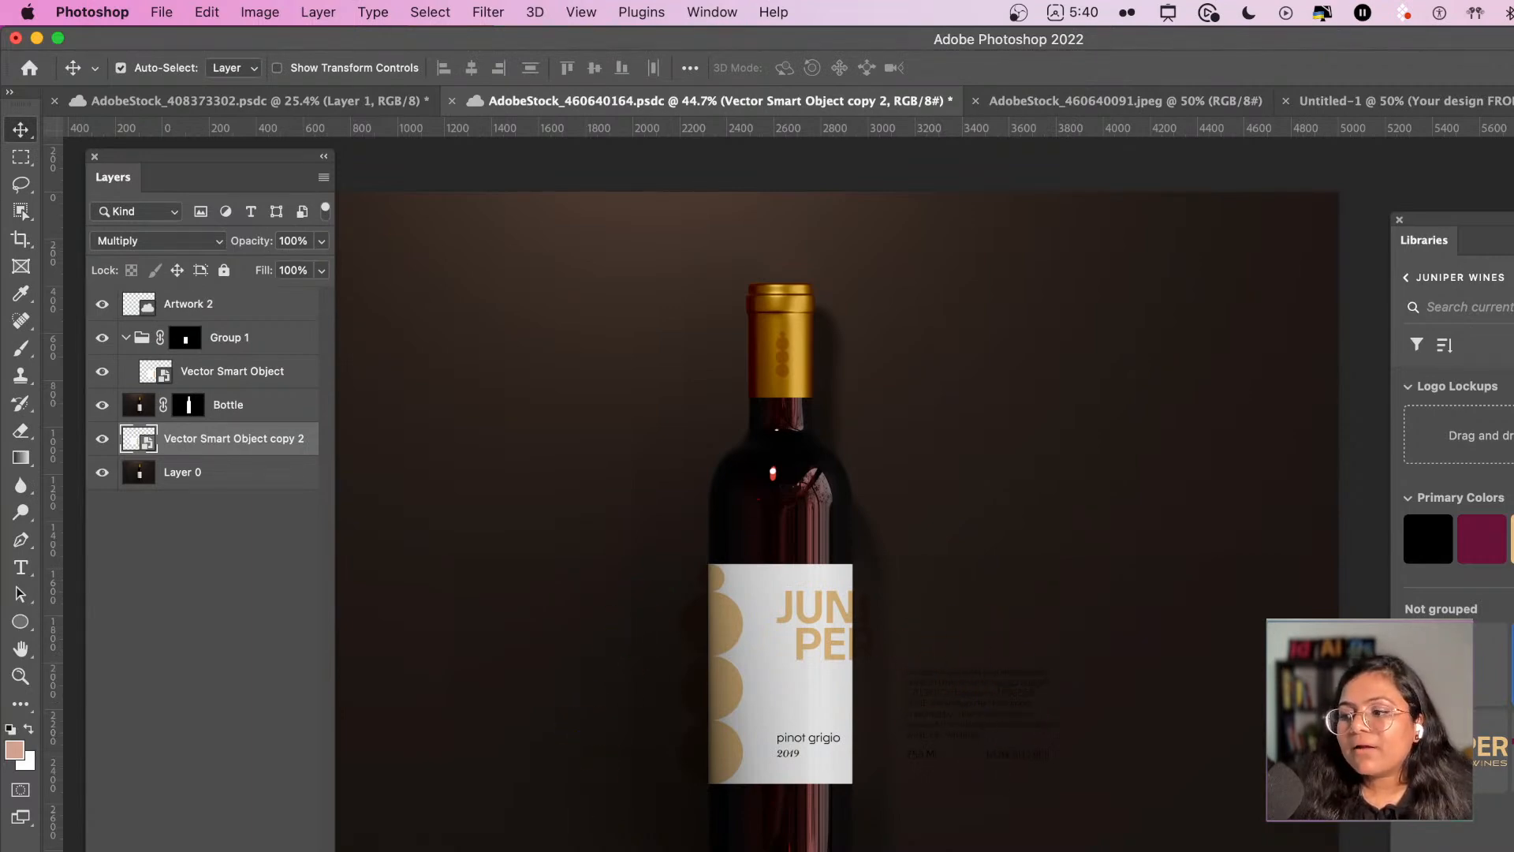
key(super+Tab)
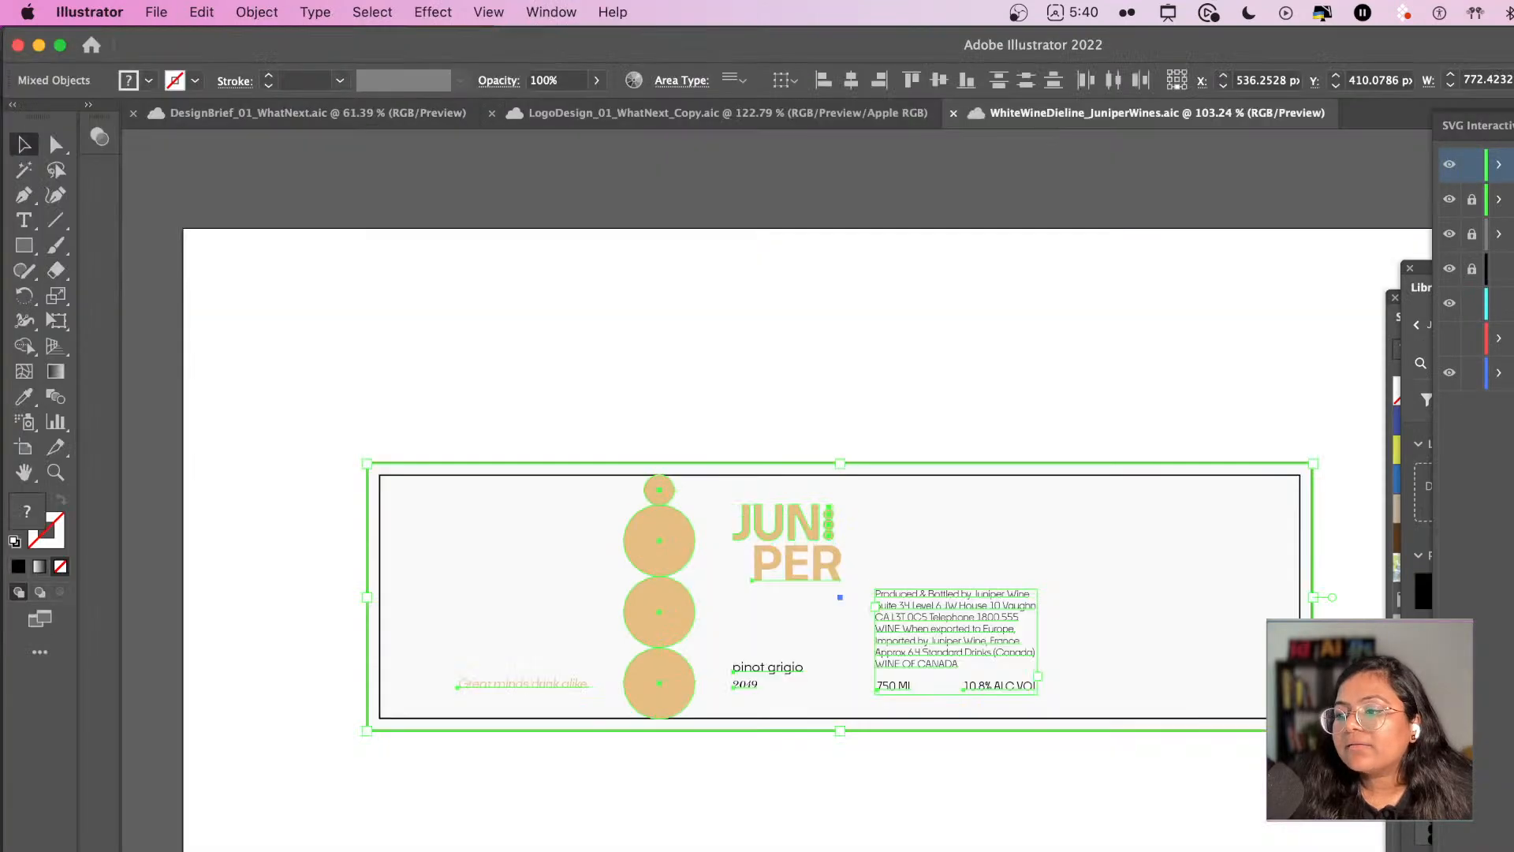
click(515, 848)
key(super+Tab)
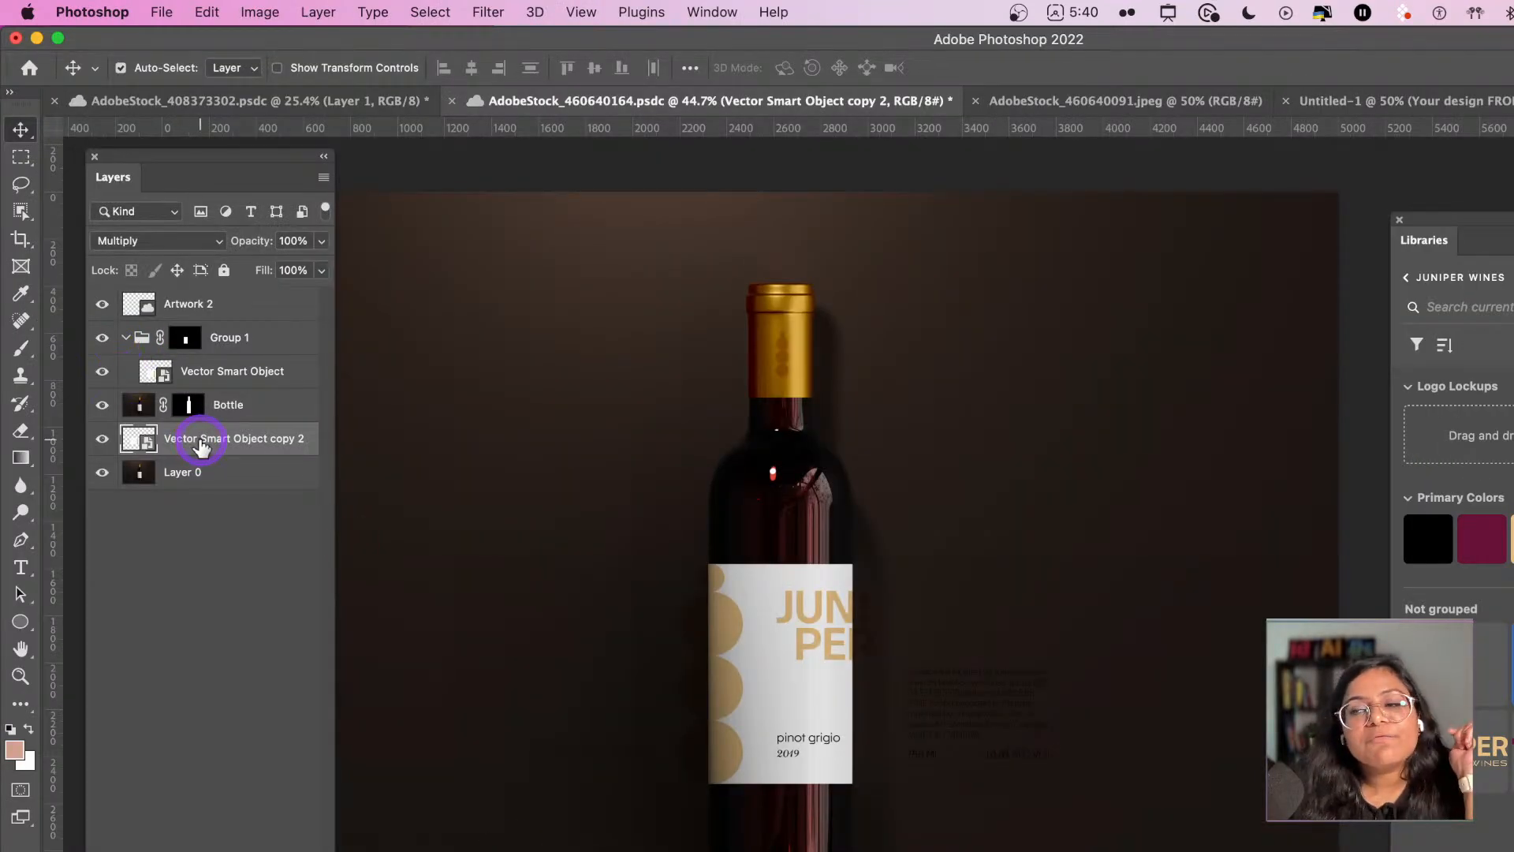
- Try the Normal and Pin Light blend modes on the label copy beneath the Bottle layer
click(135, 246)
click(143, 173)
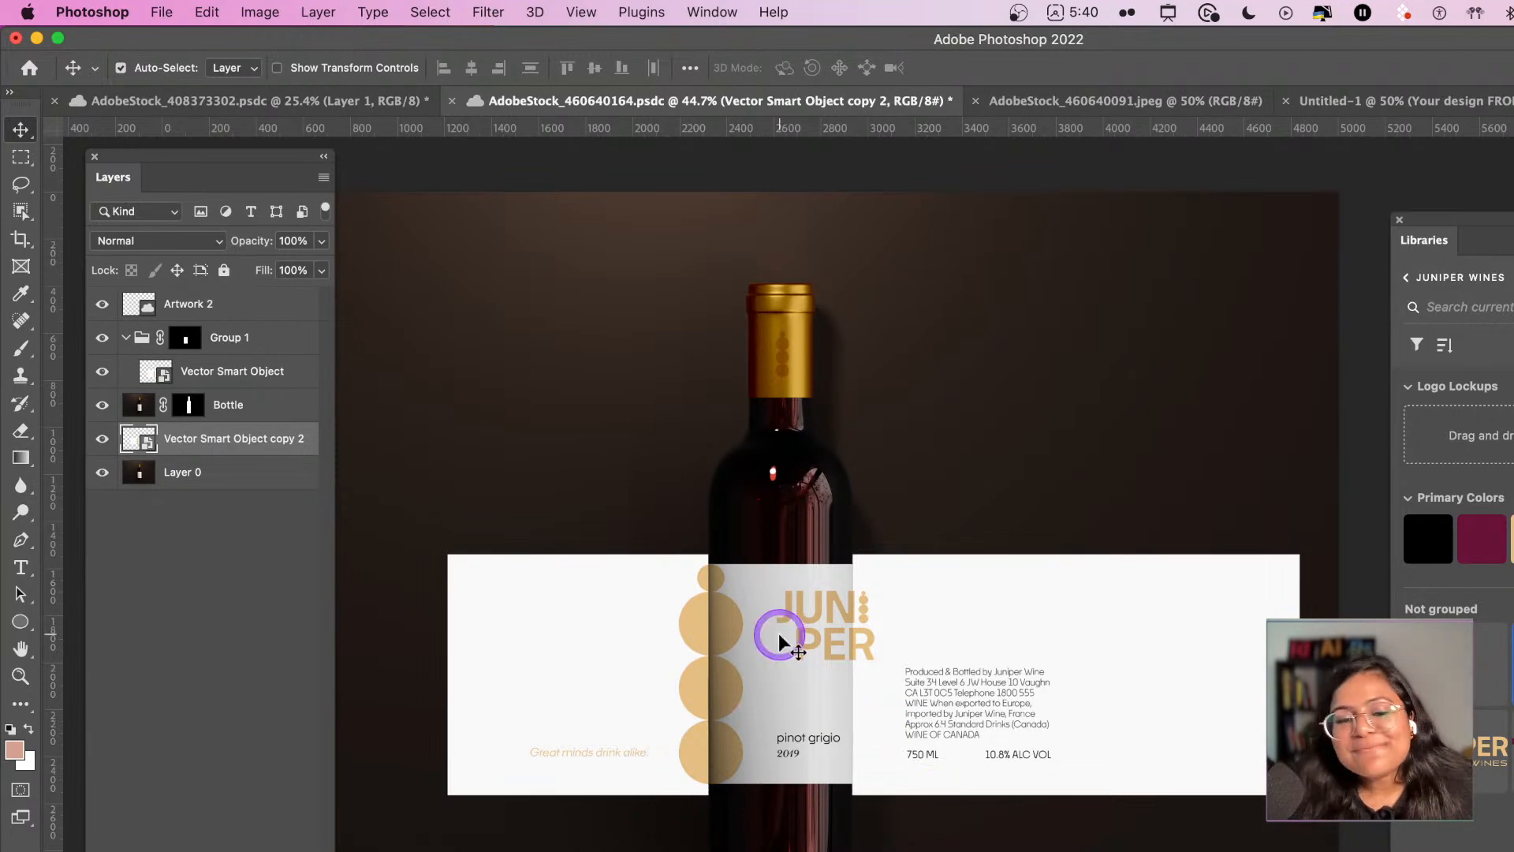
scroll(779, 633, up, 3)
scroll(778, 656, down, 1)
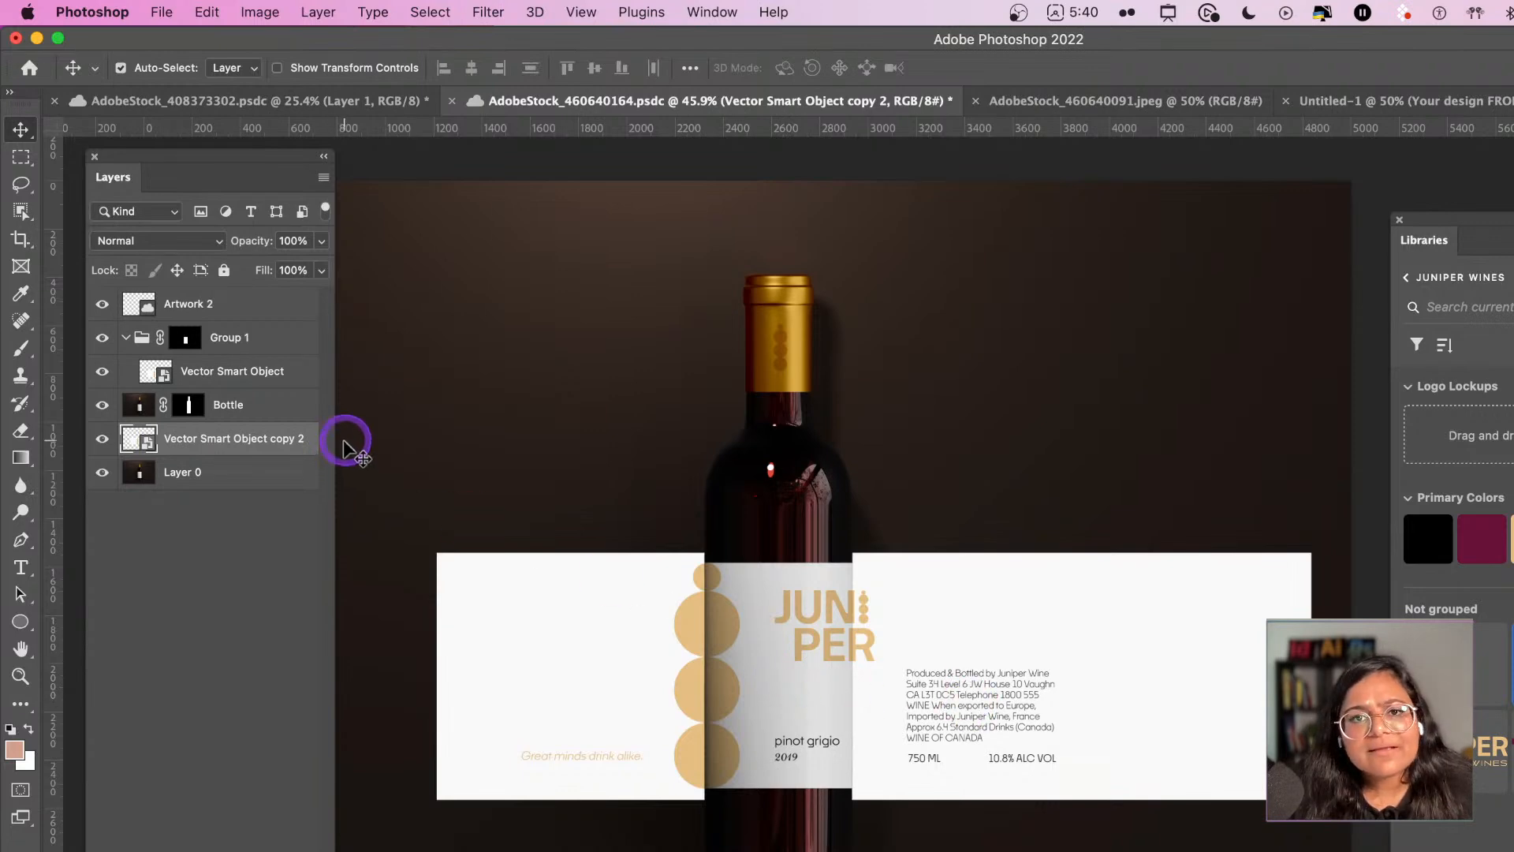
click(197, 243)
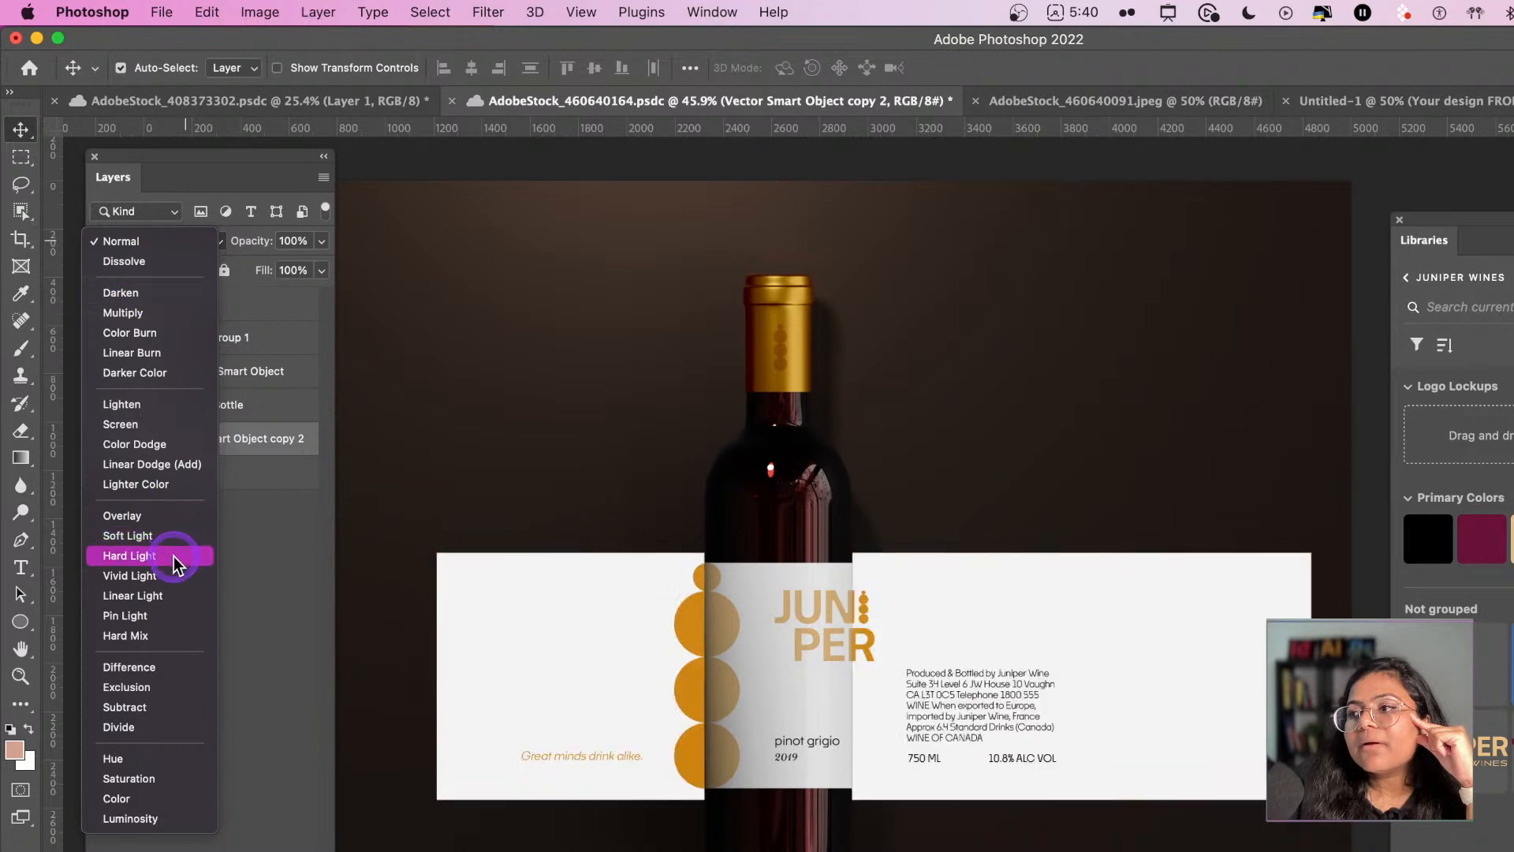
click(176, 625)
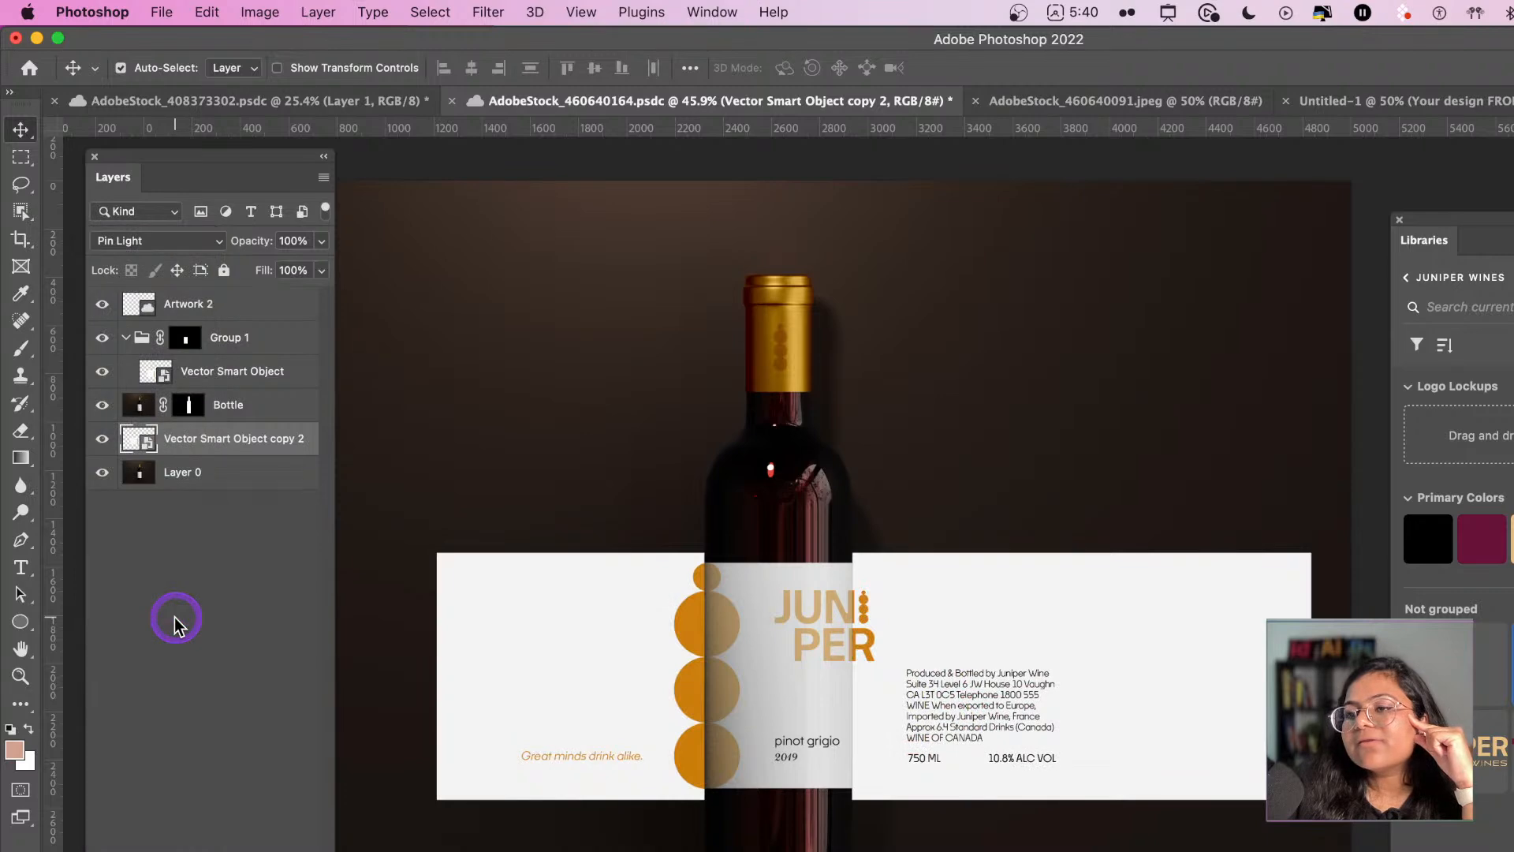
- Set the label copy beneath the Bottle layer to the Difference blend mode and toggle its visibility to compare the effect
click(211, 240)
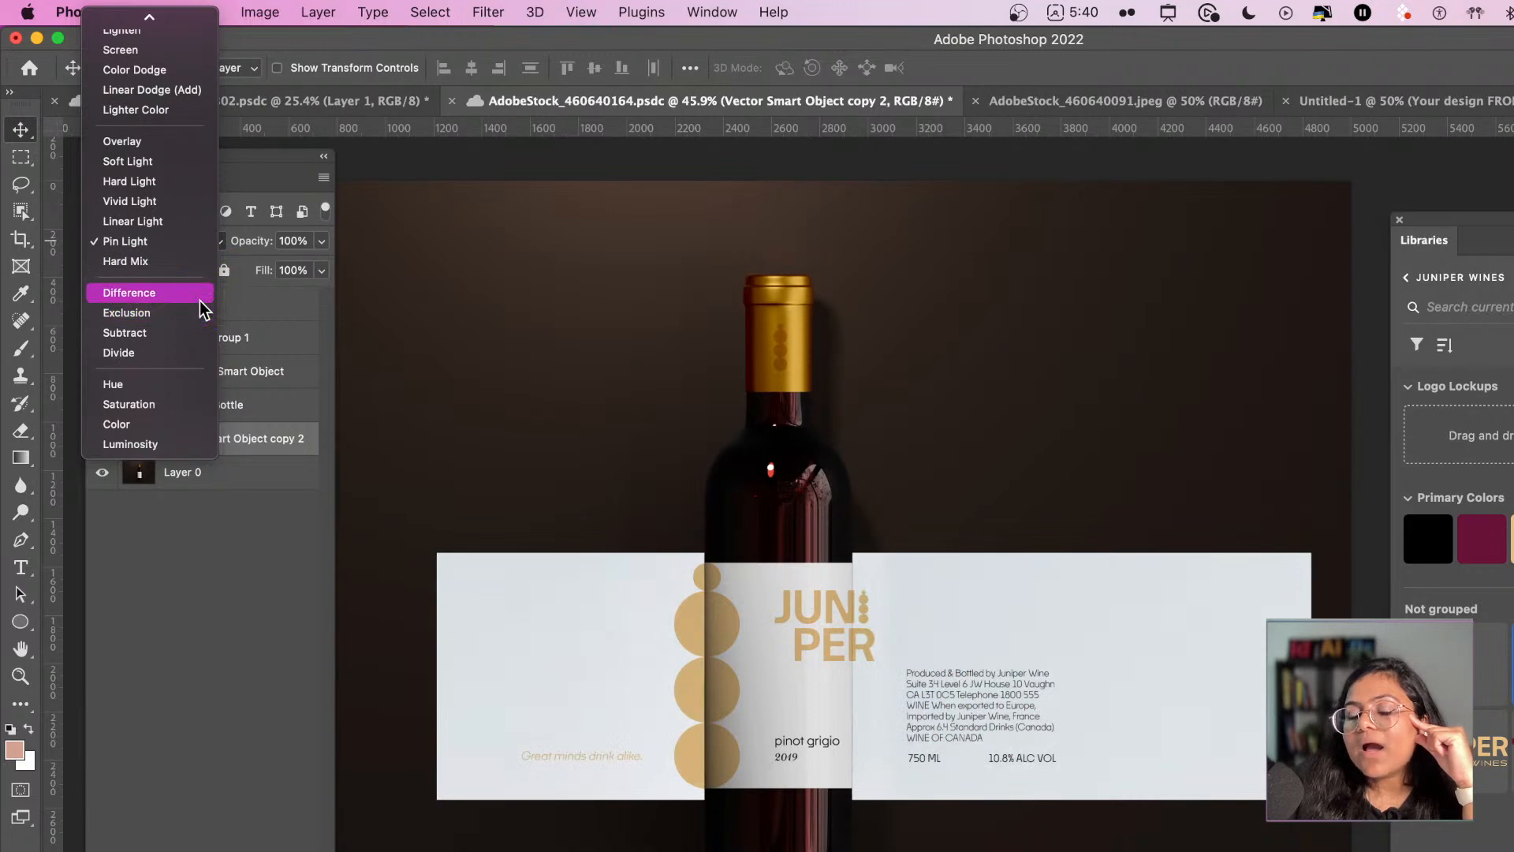
click(203, 309)
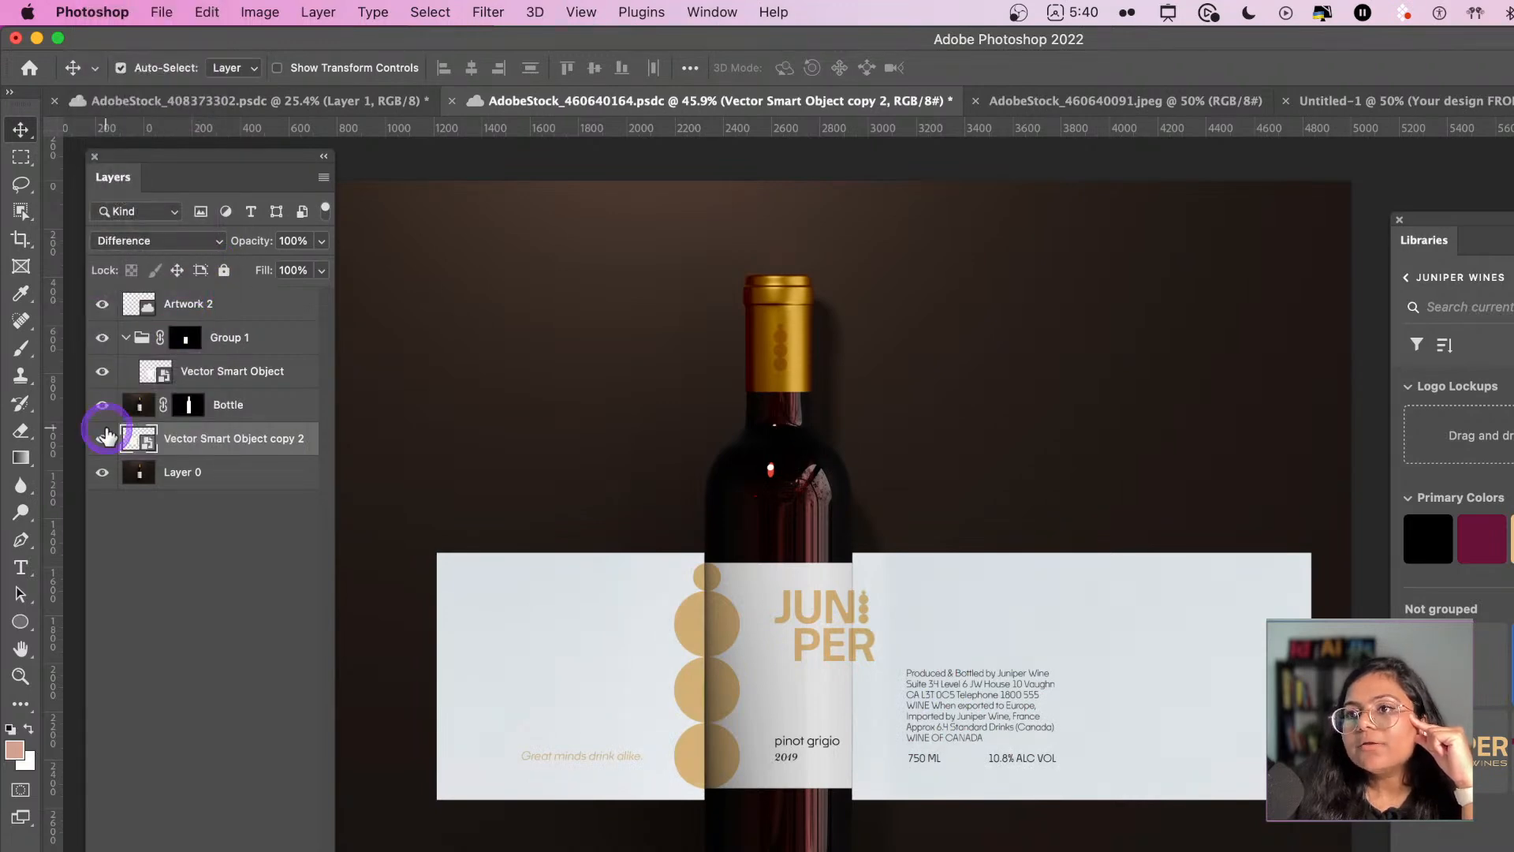
click(104, 438)
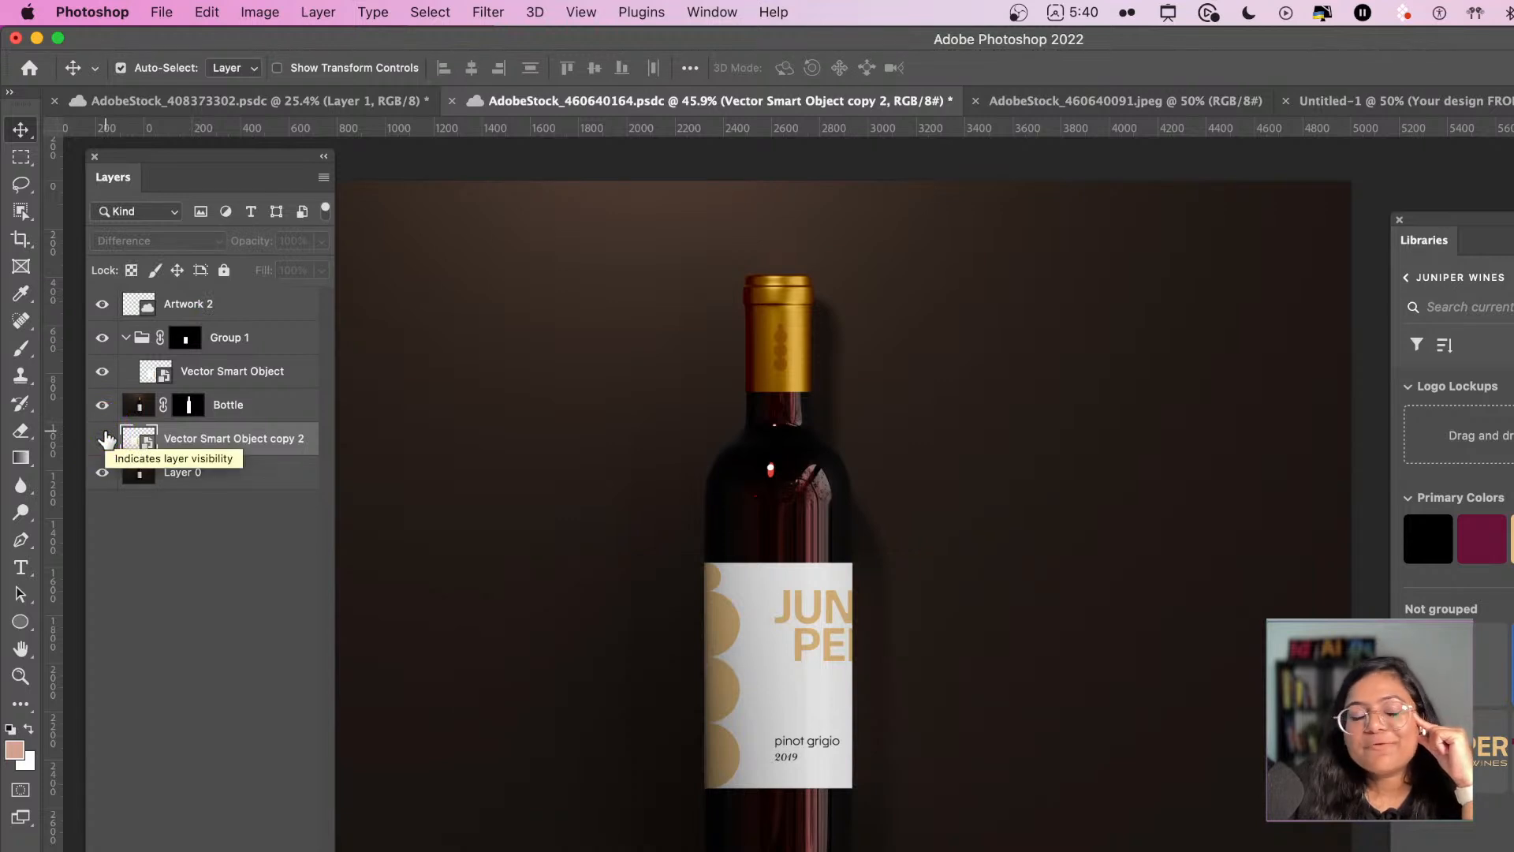
click(104, 438)
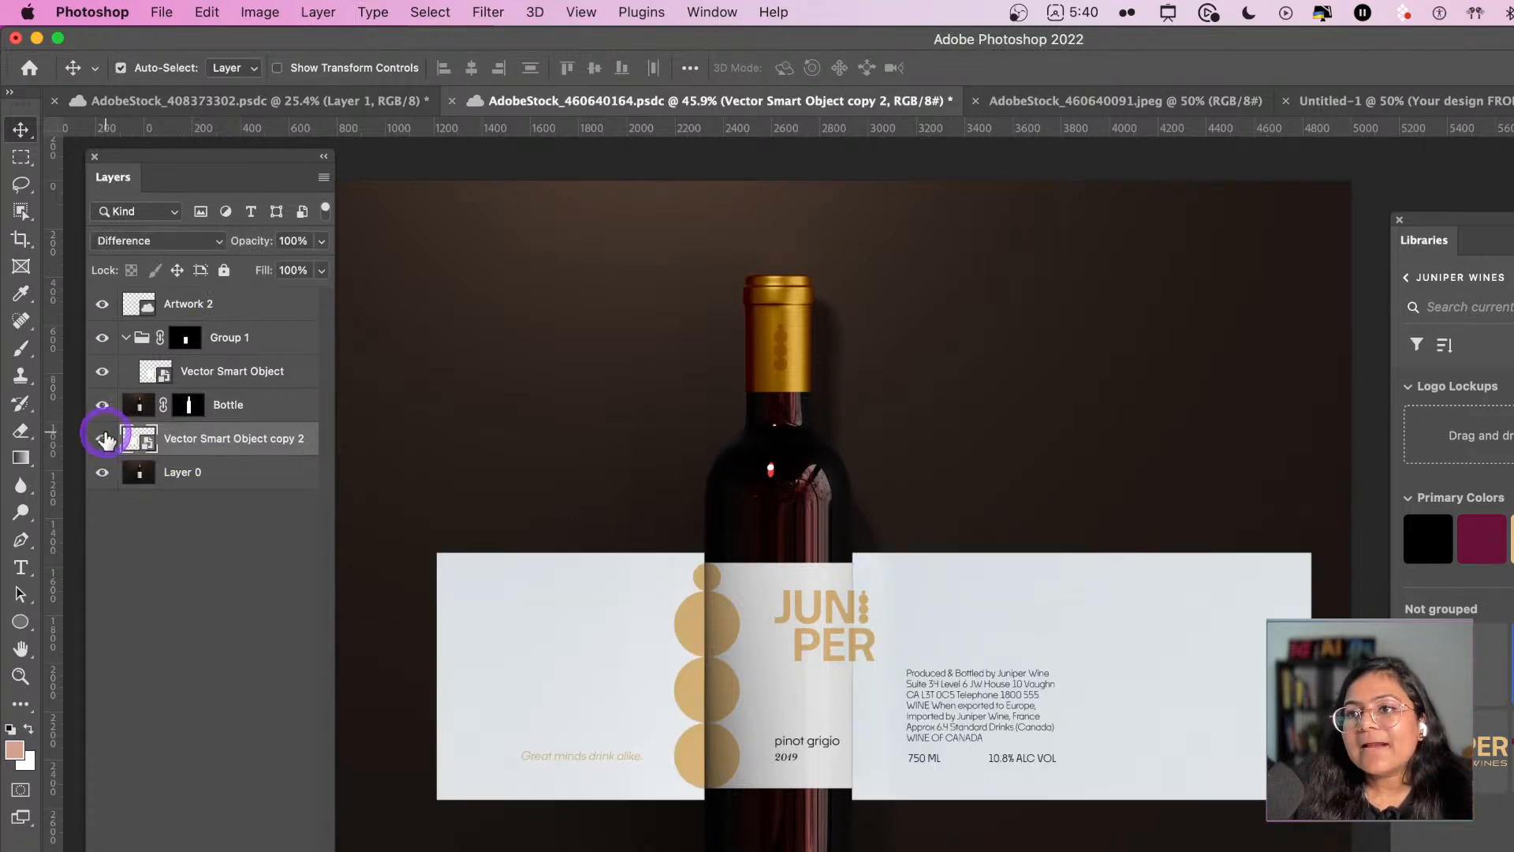
click(104, 438)
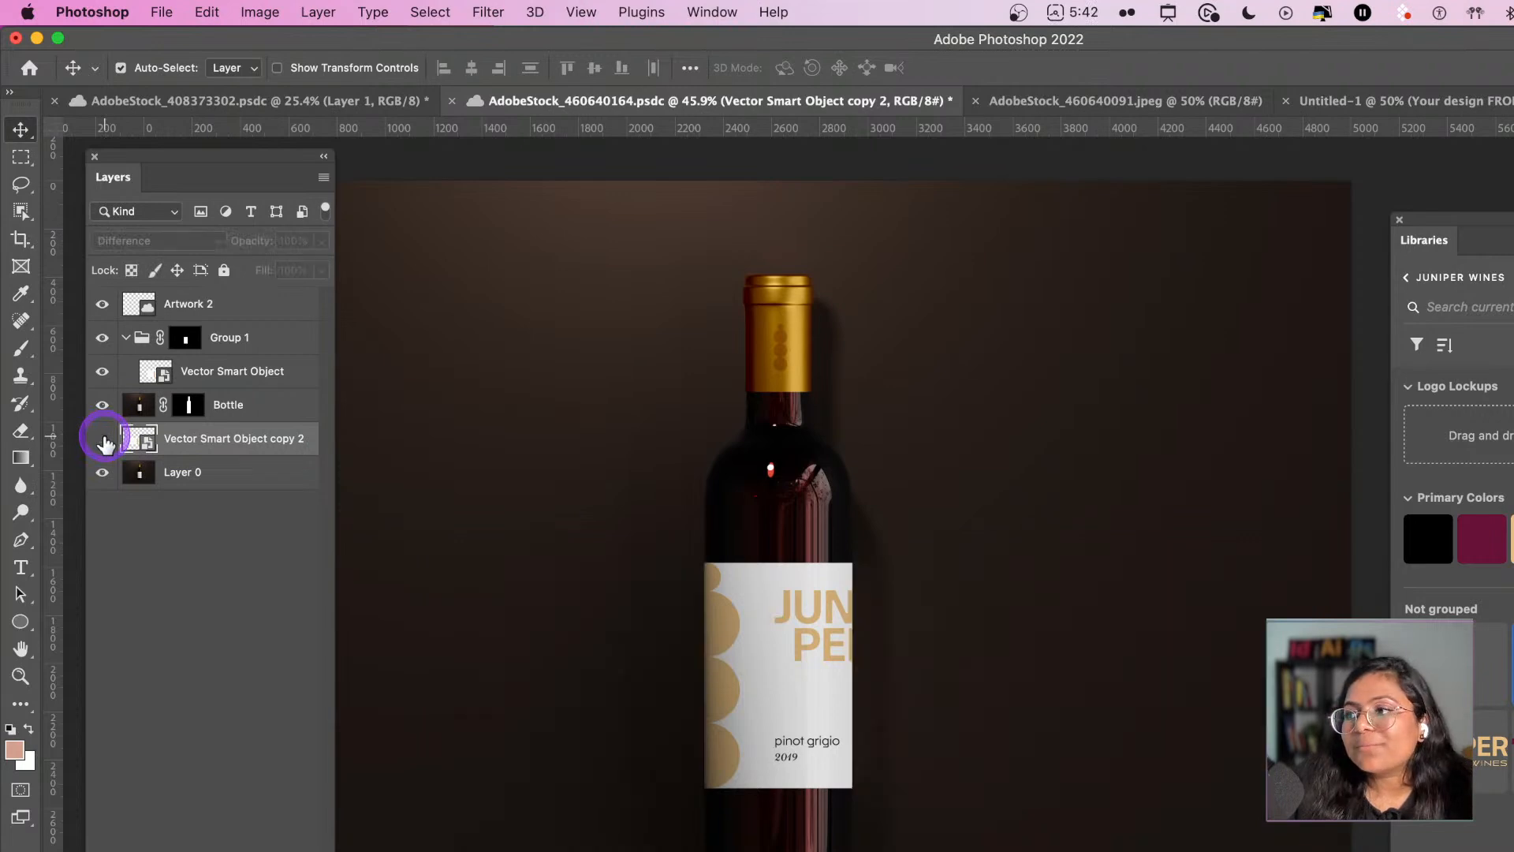
click(104, 438)
click(688, 14)
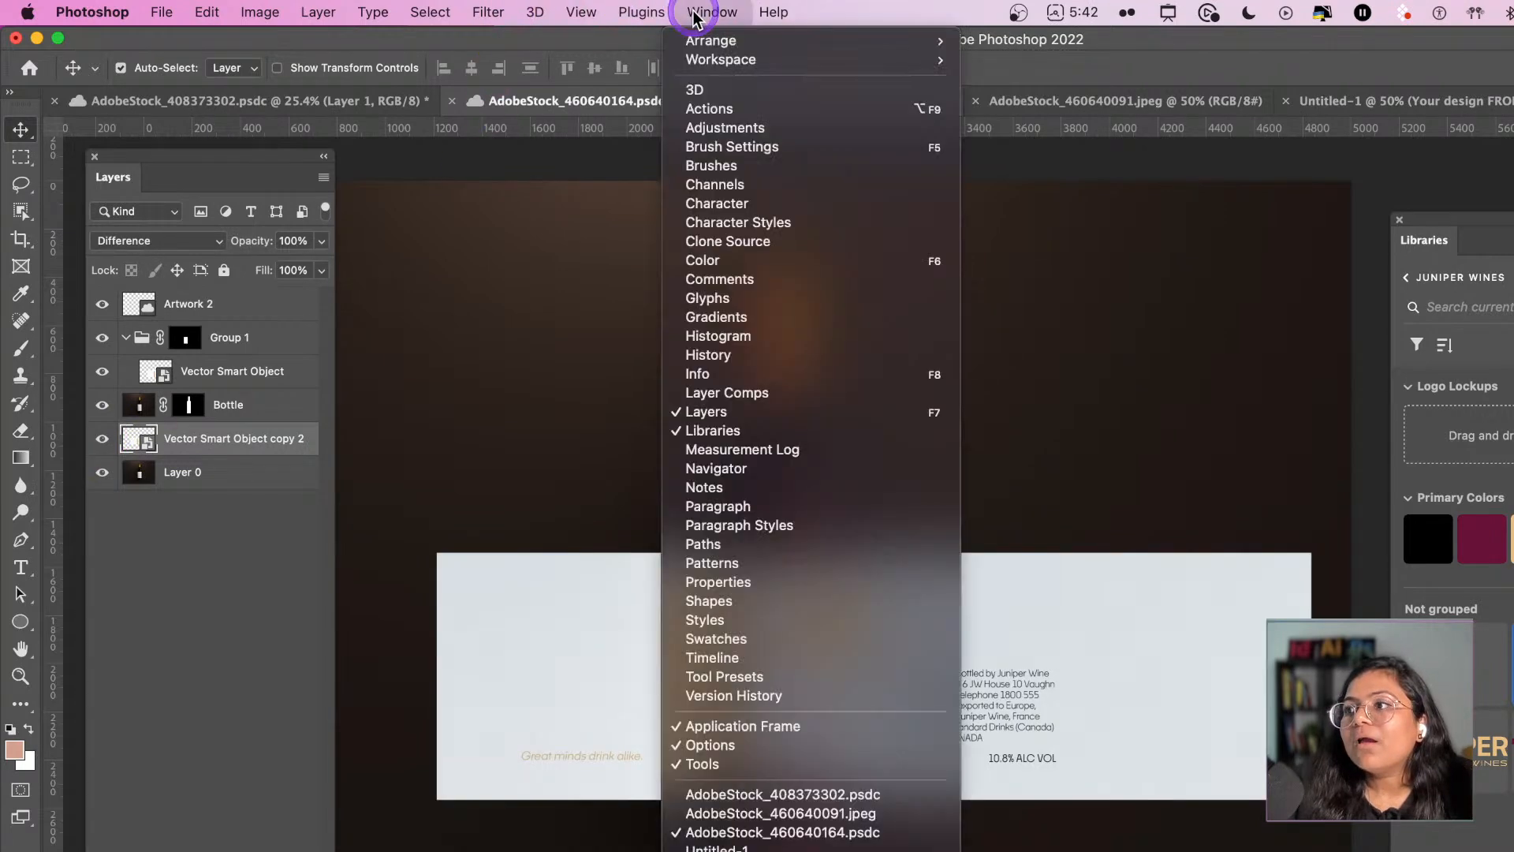
mouse_move(602, 15)
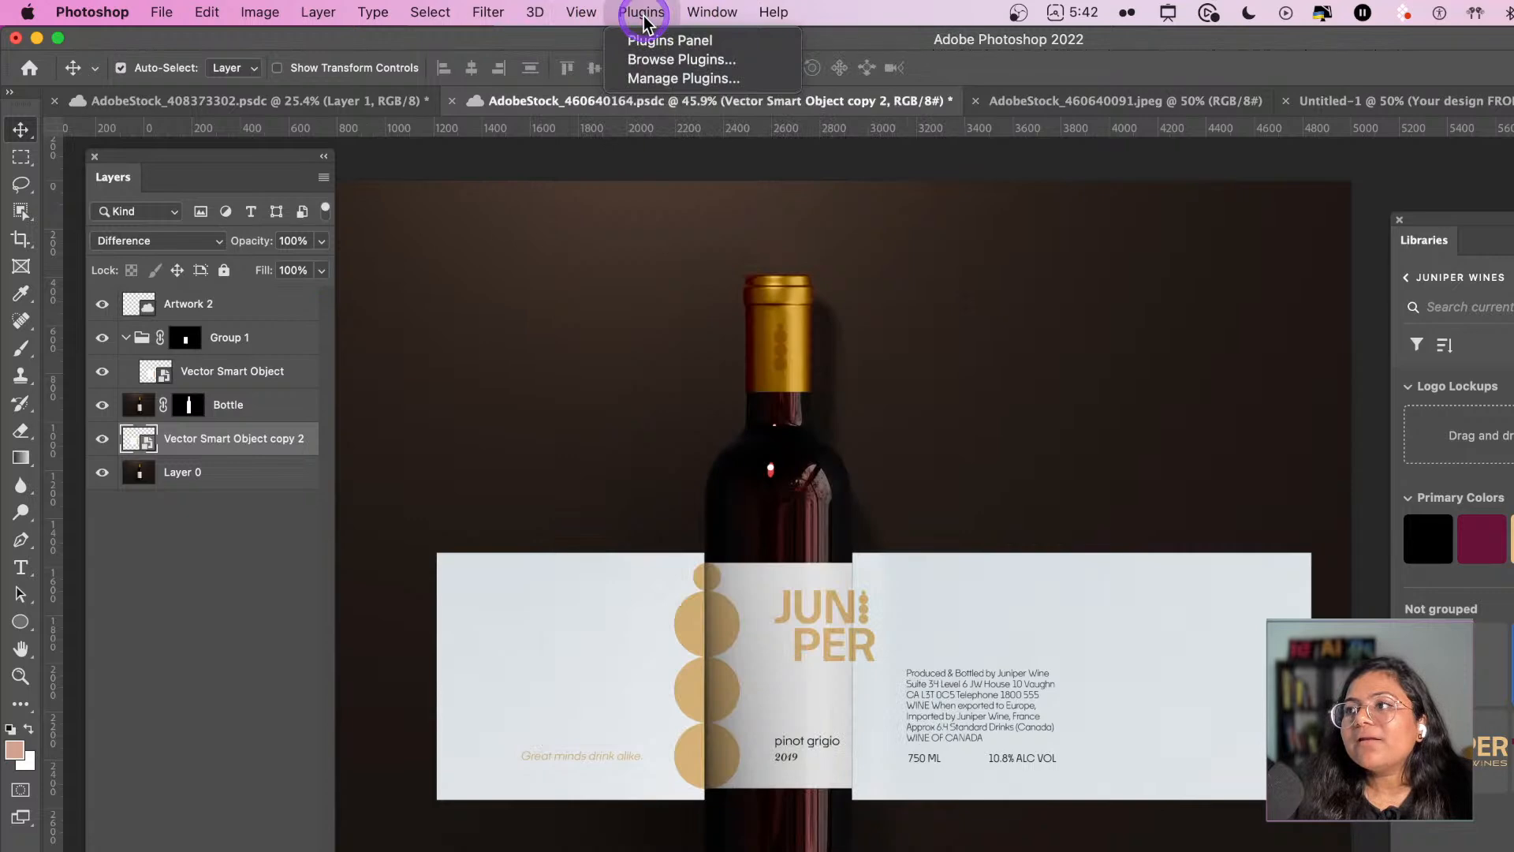
mouse_move(709, 14)
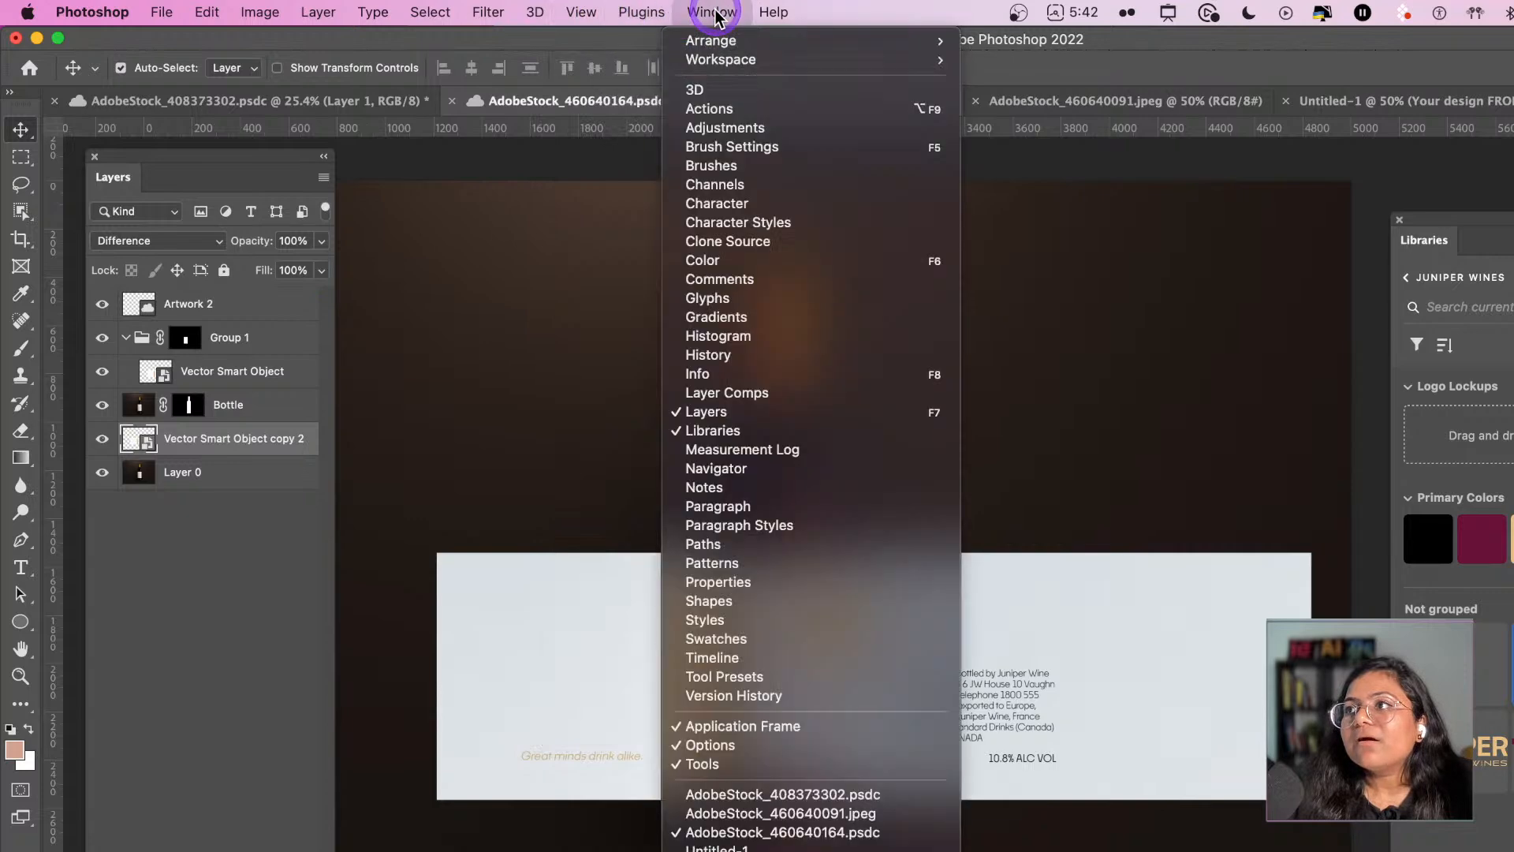
click(703, 656)
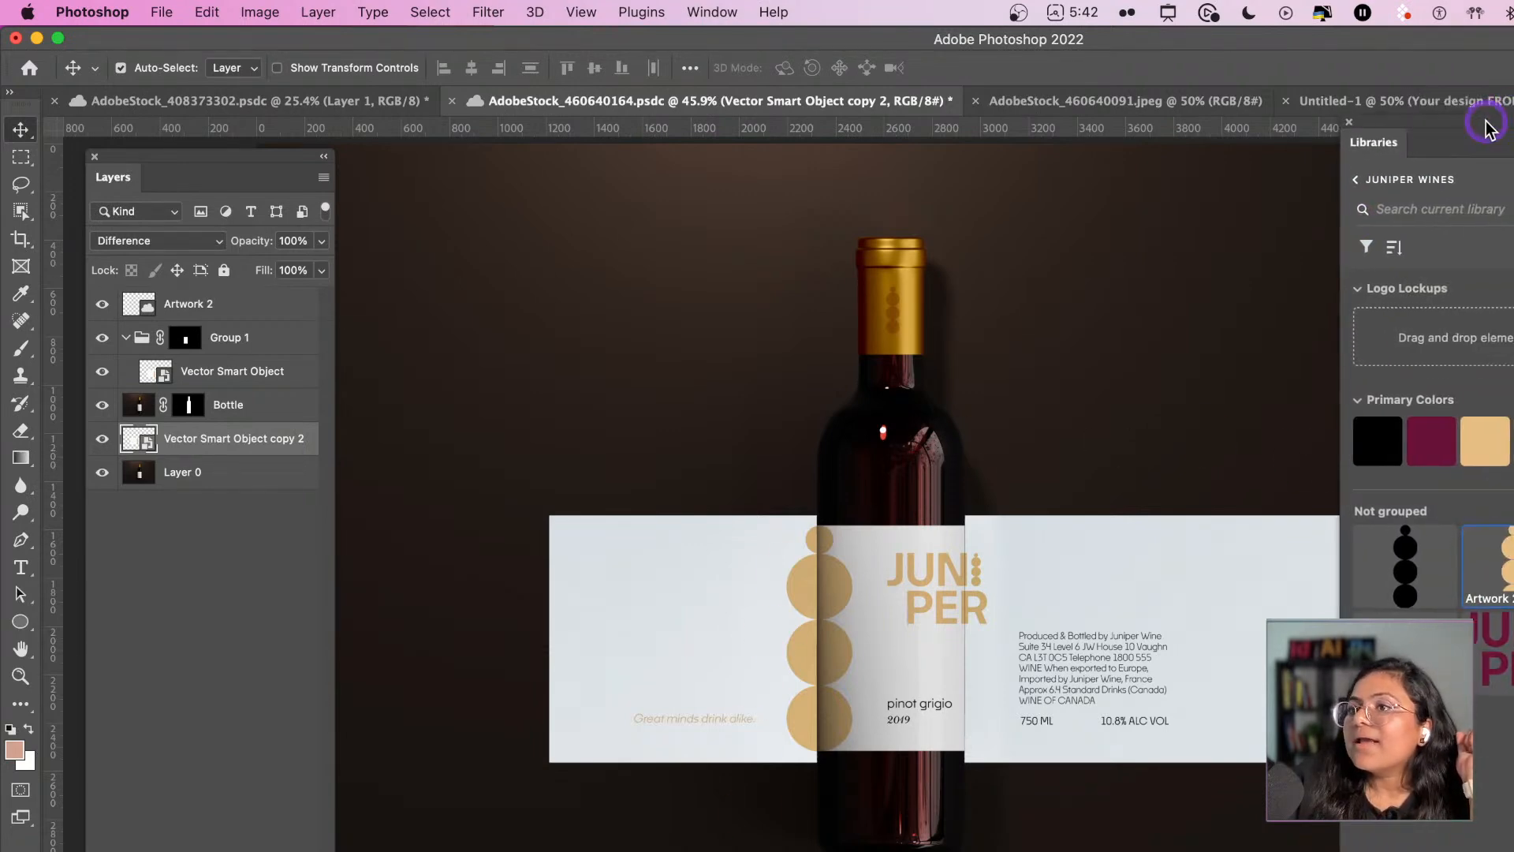
- Scale the label copy beneath the Bottle layer down to about 100.21% so its edges line up with the bottle's white label
click(673, 480)
scroll(738, 601, down, 5)
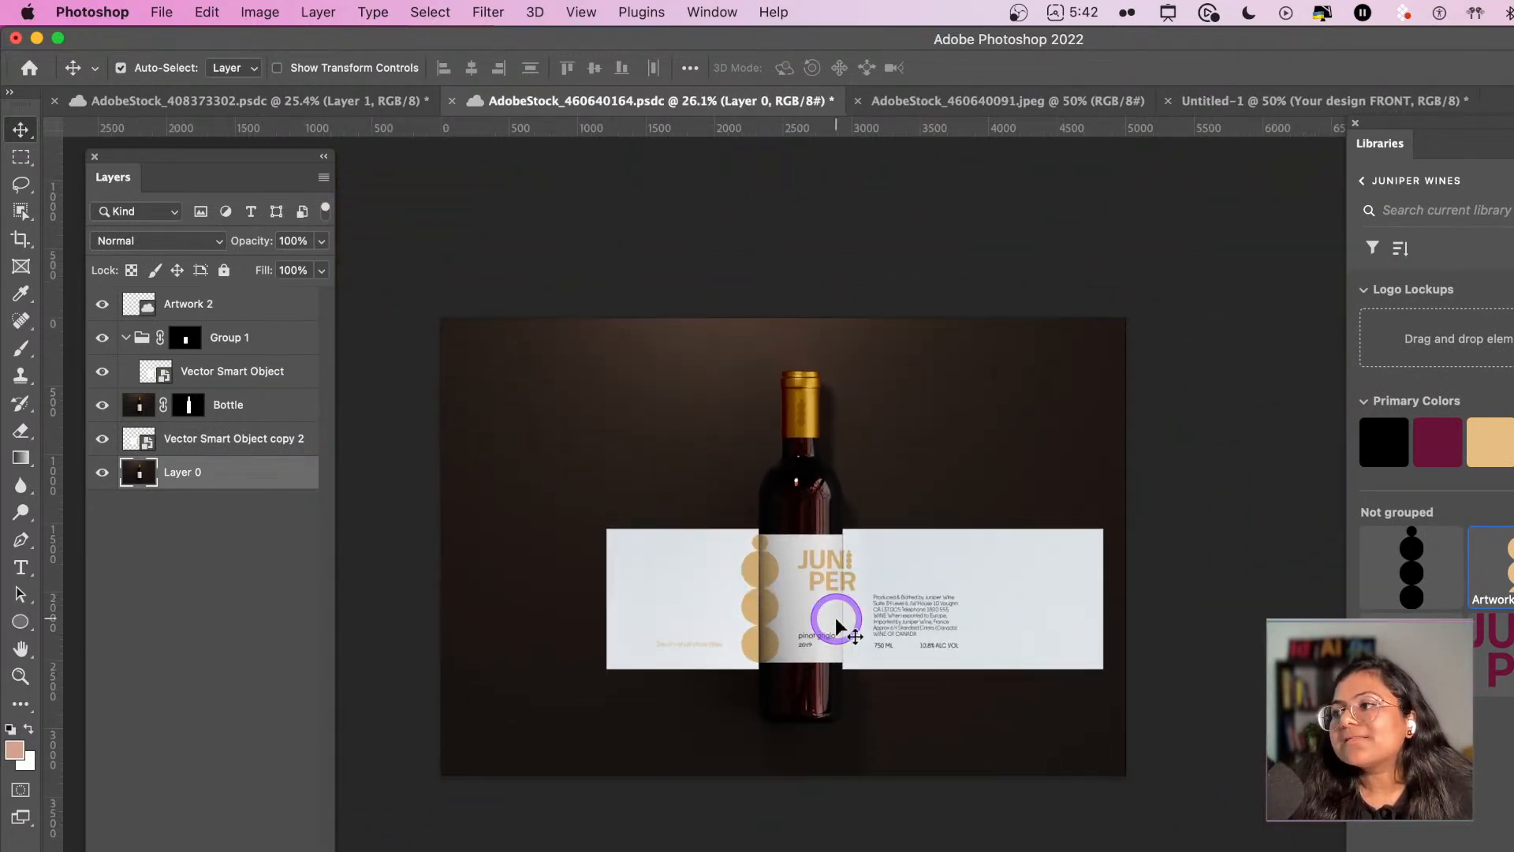
scroll(919, 618, up, 2)
click(954, 619)
scroll(1012, 608, up, 3)
scroll(1012, 608, up, 1)
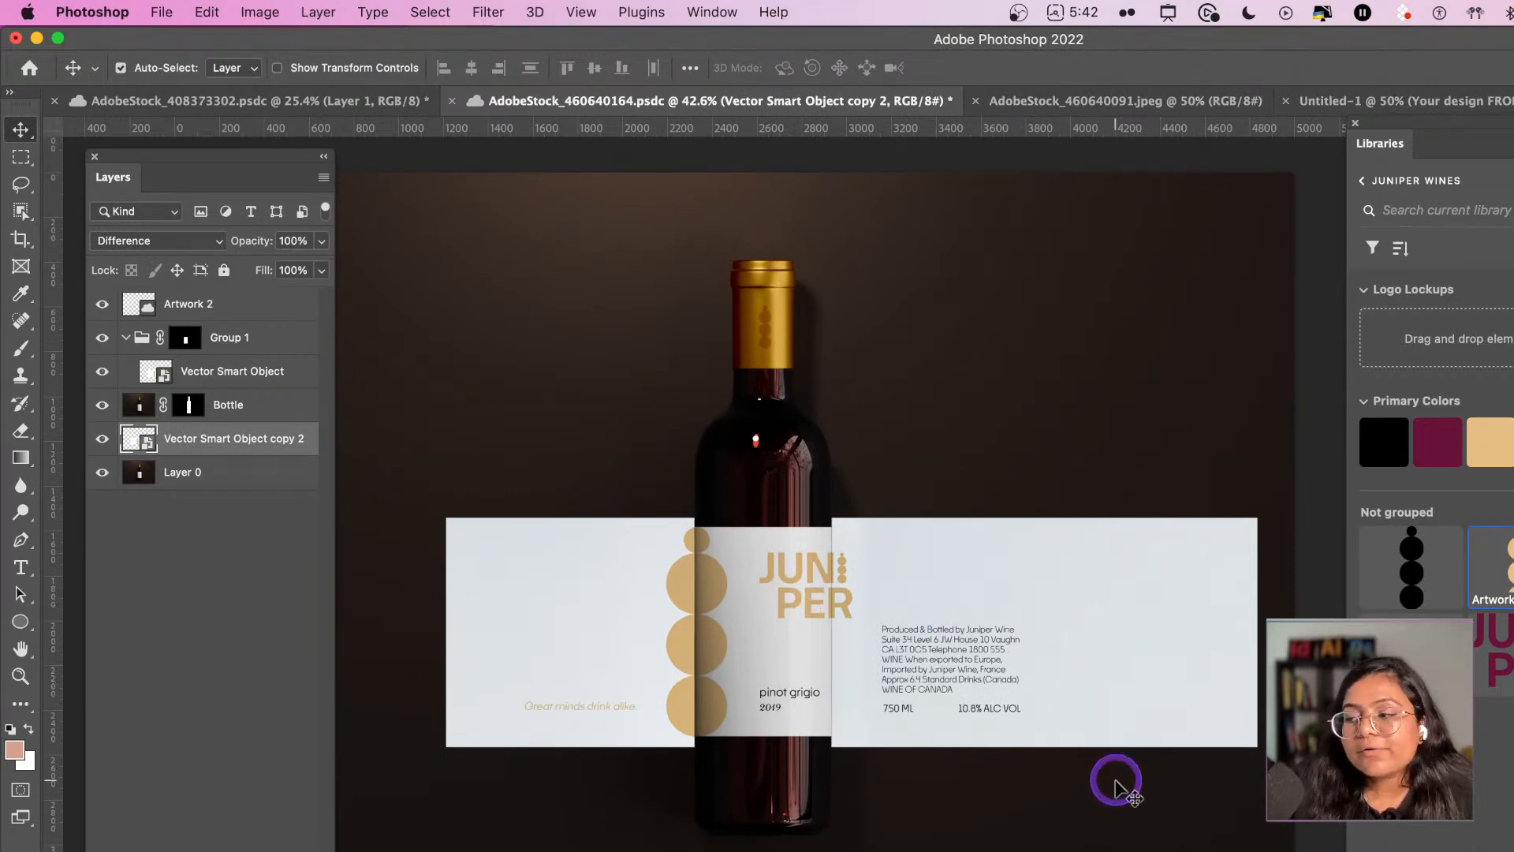
scroll(1009, 665, up, 3)
scroll(1009, 664, down, 3)
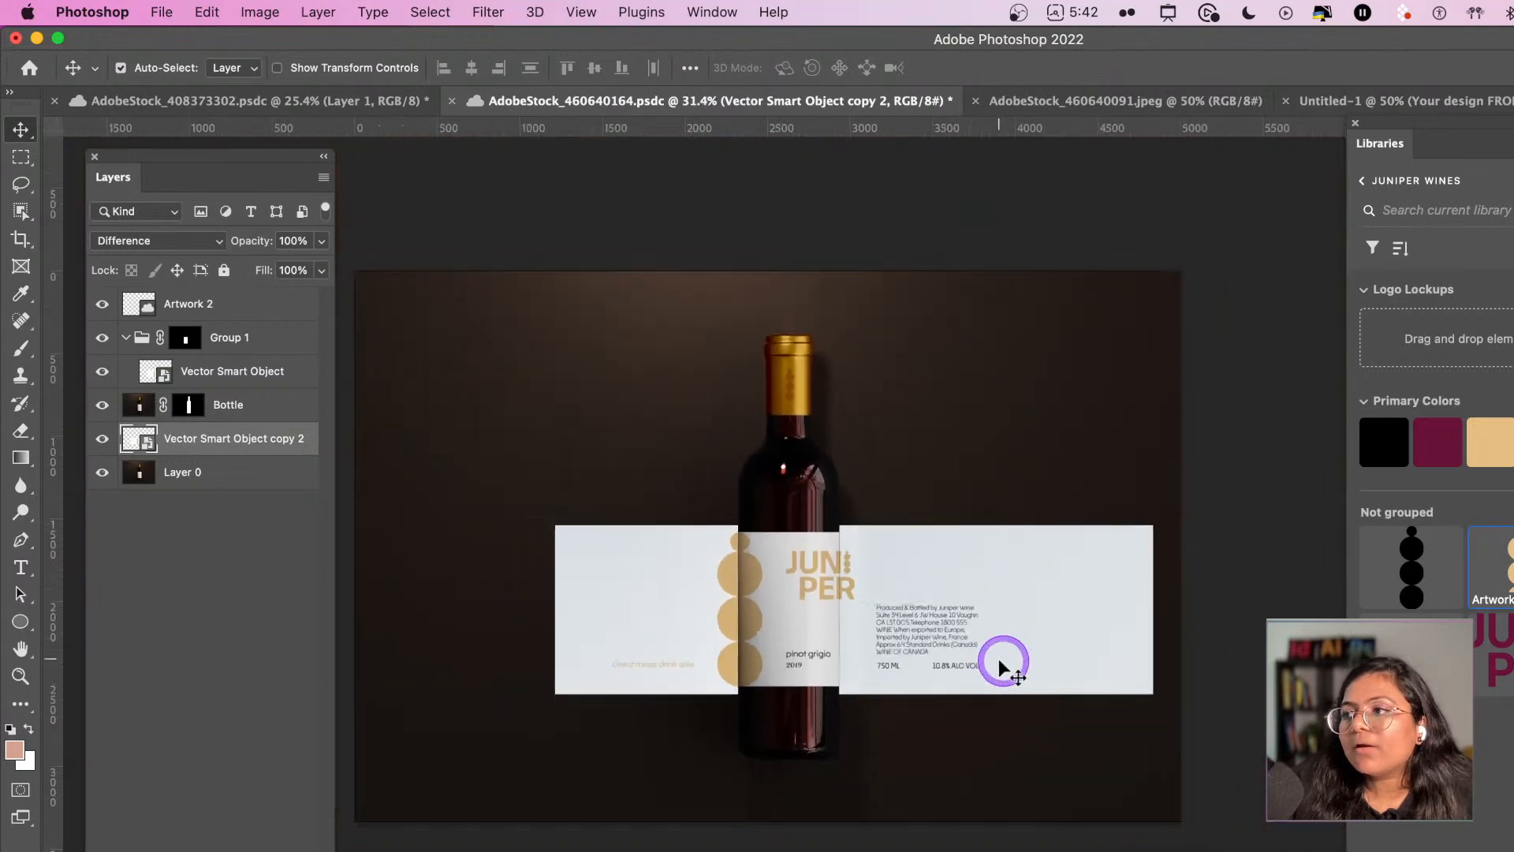
key(super+t)
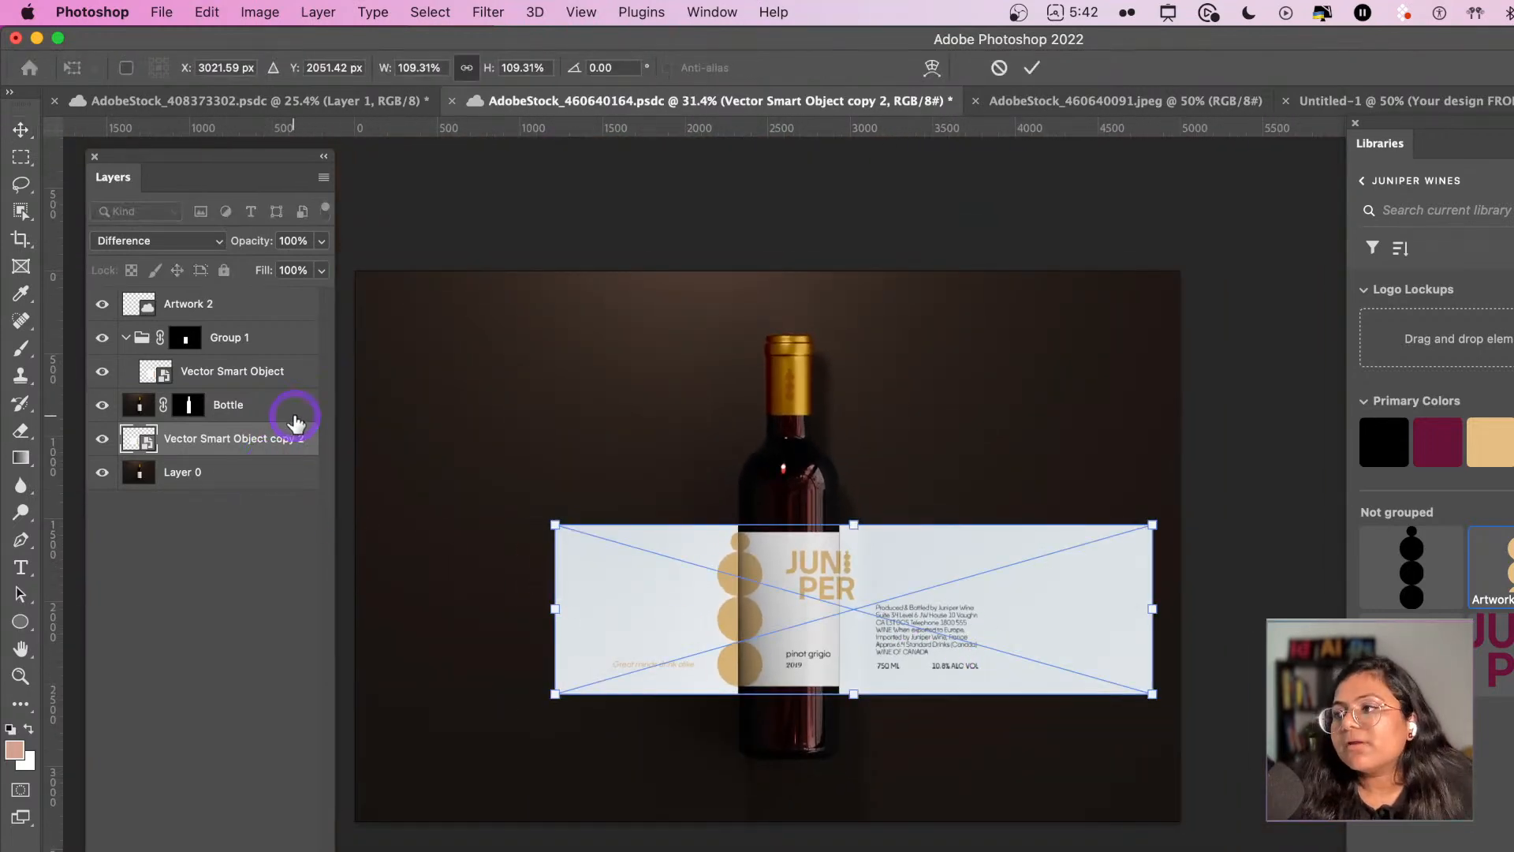
drag(852, 524, 853, 530)
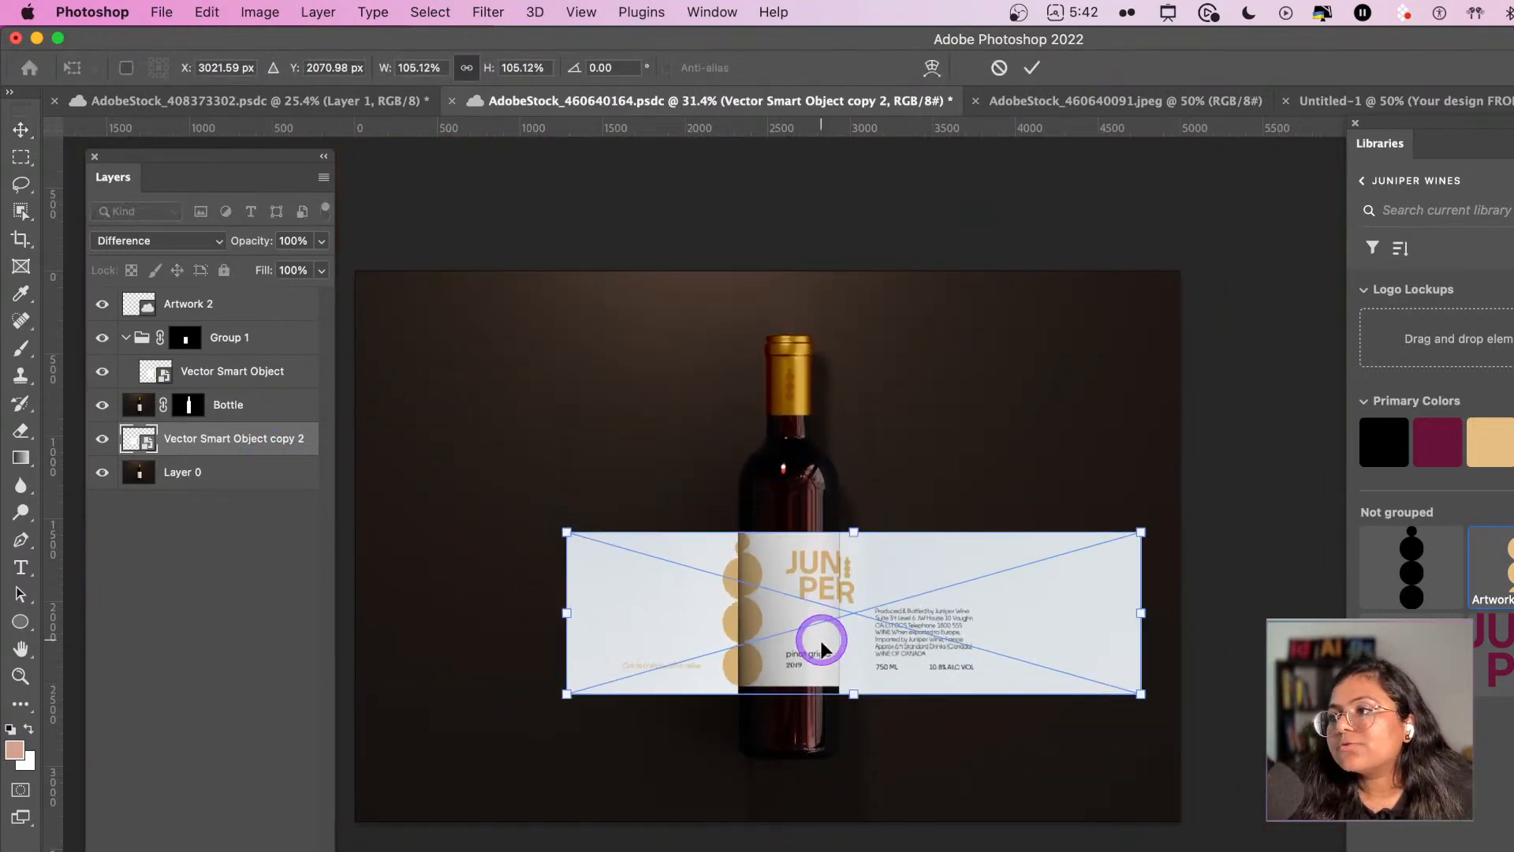
drag(853, 694, 853, 686)
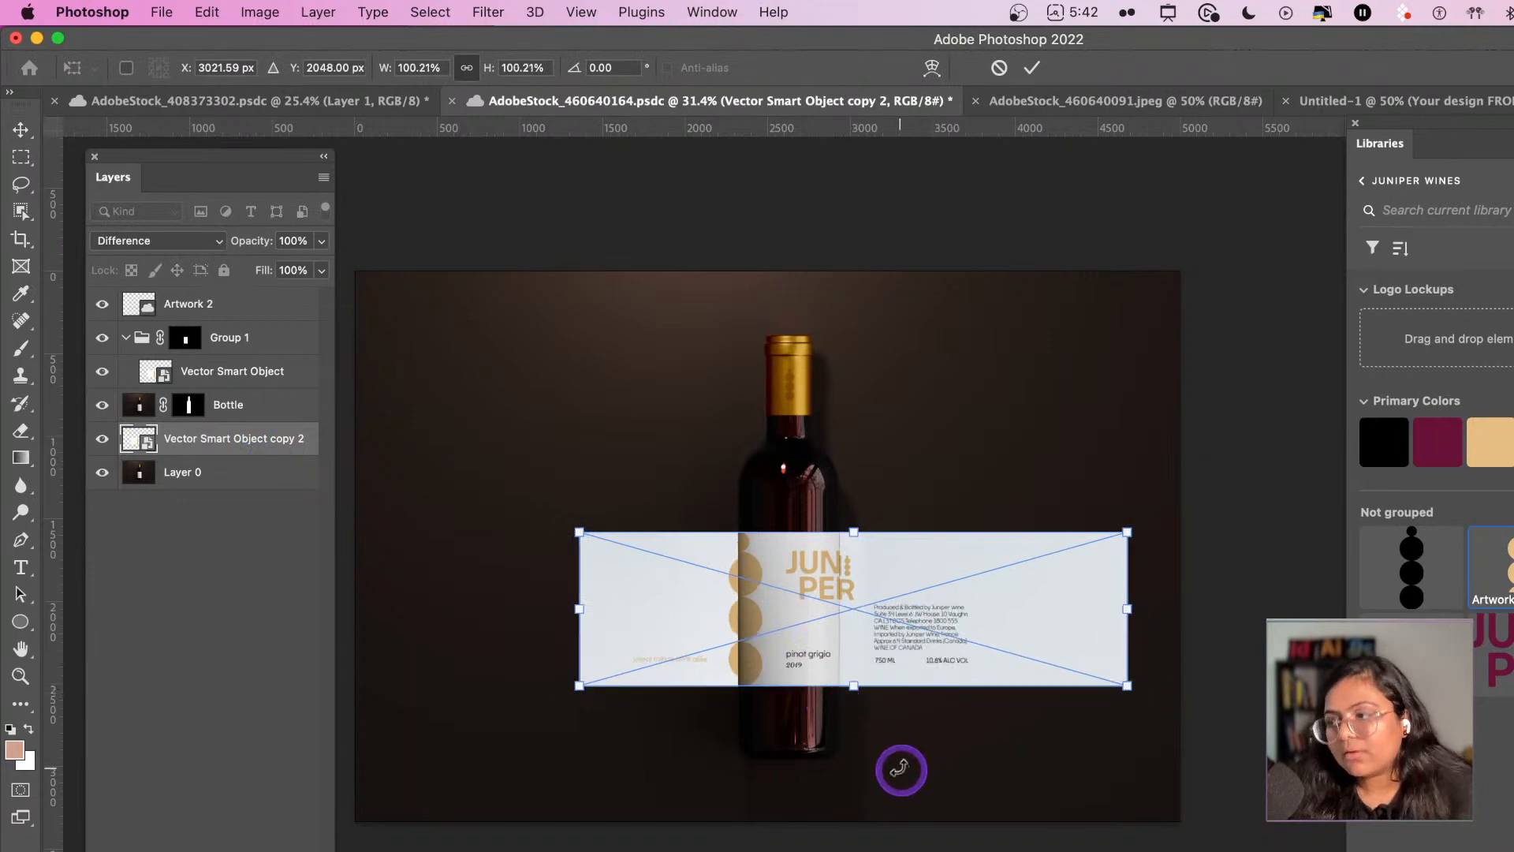
key(Return)
- Scale the Multiply label inside Group 1 down to match the height of the resized label copy behind the bottle
click(230, 373)
key(super+t)
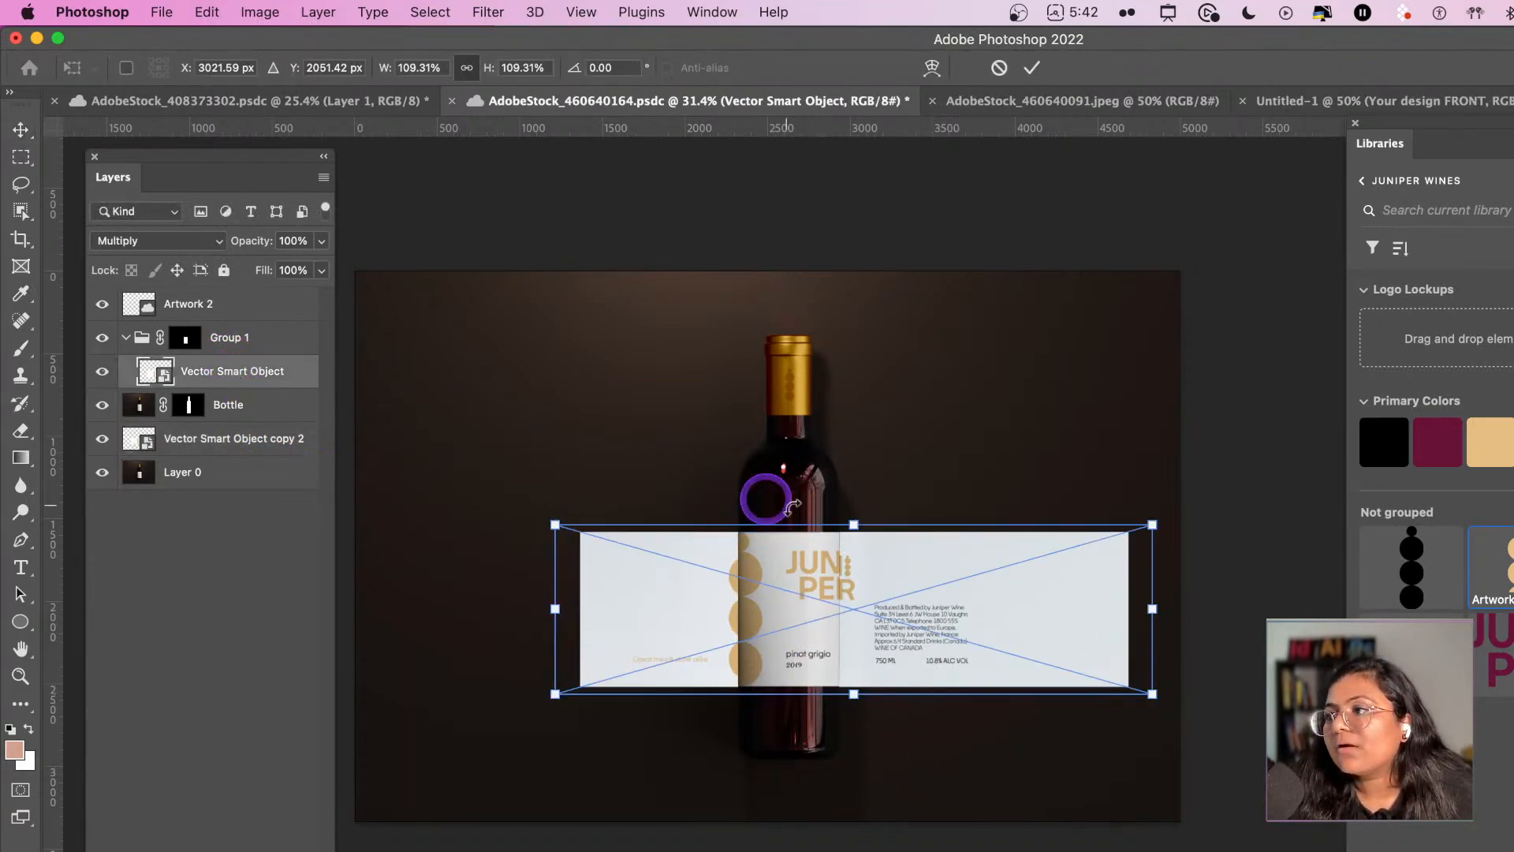
drag(862, 531, 855, 531)
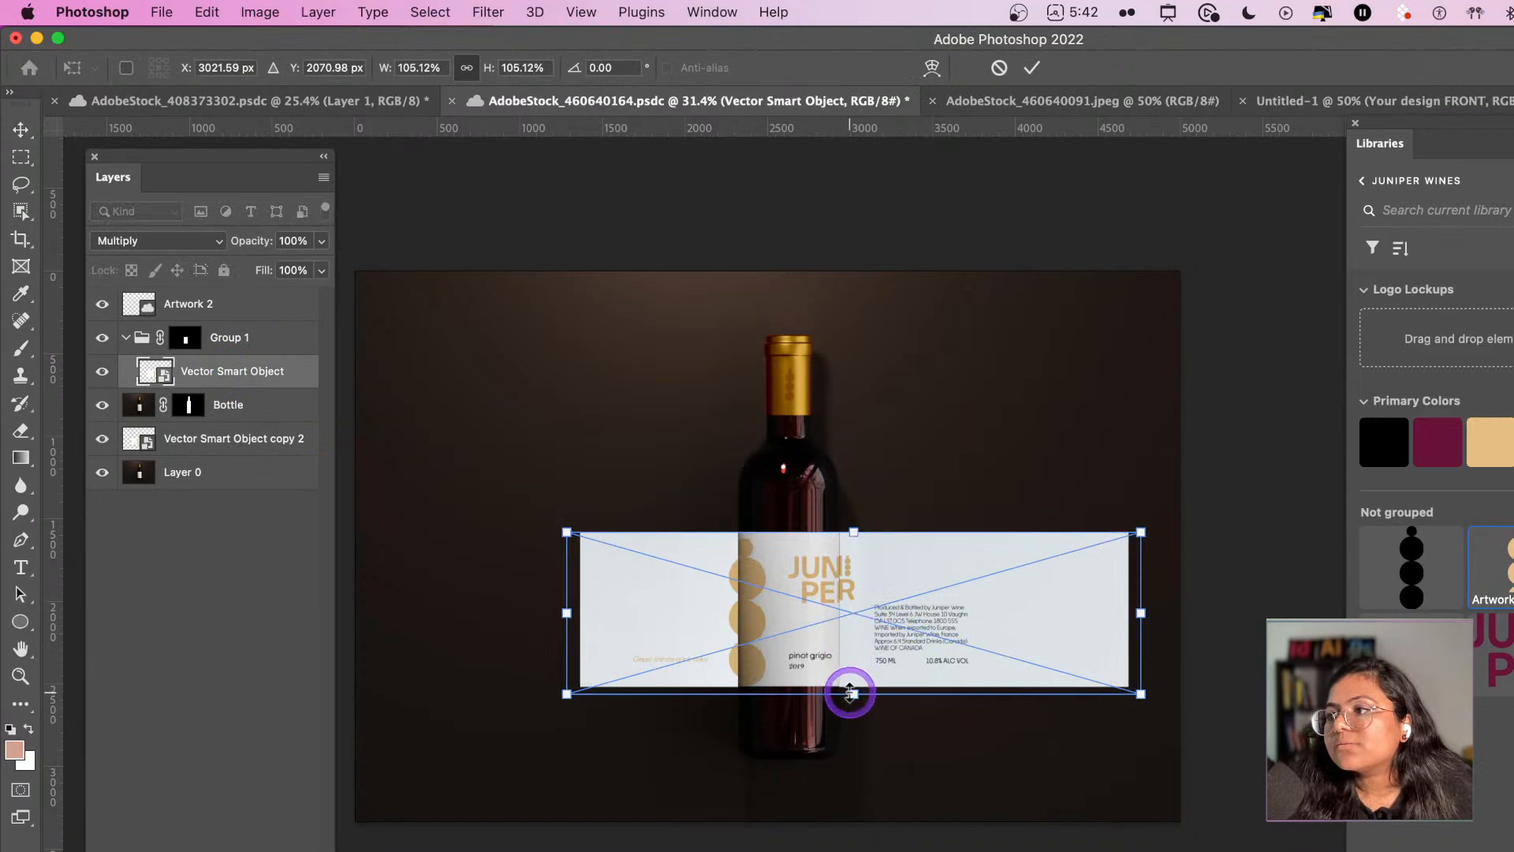
drag(853, 694, 853, 686)
key(Return)
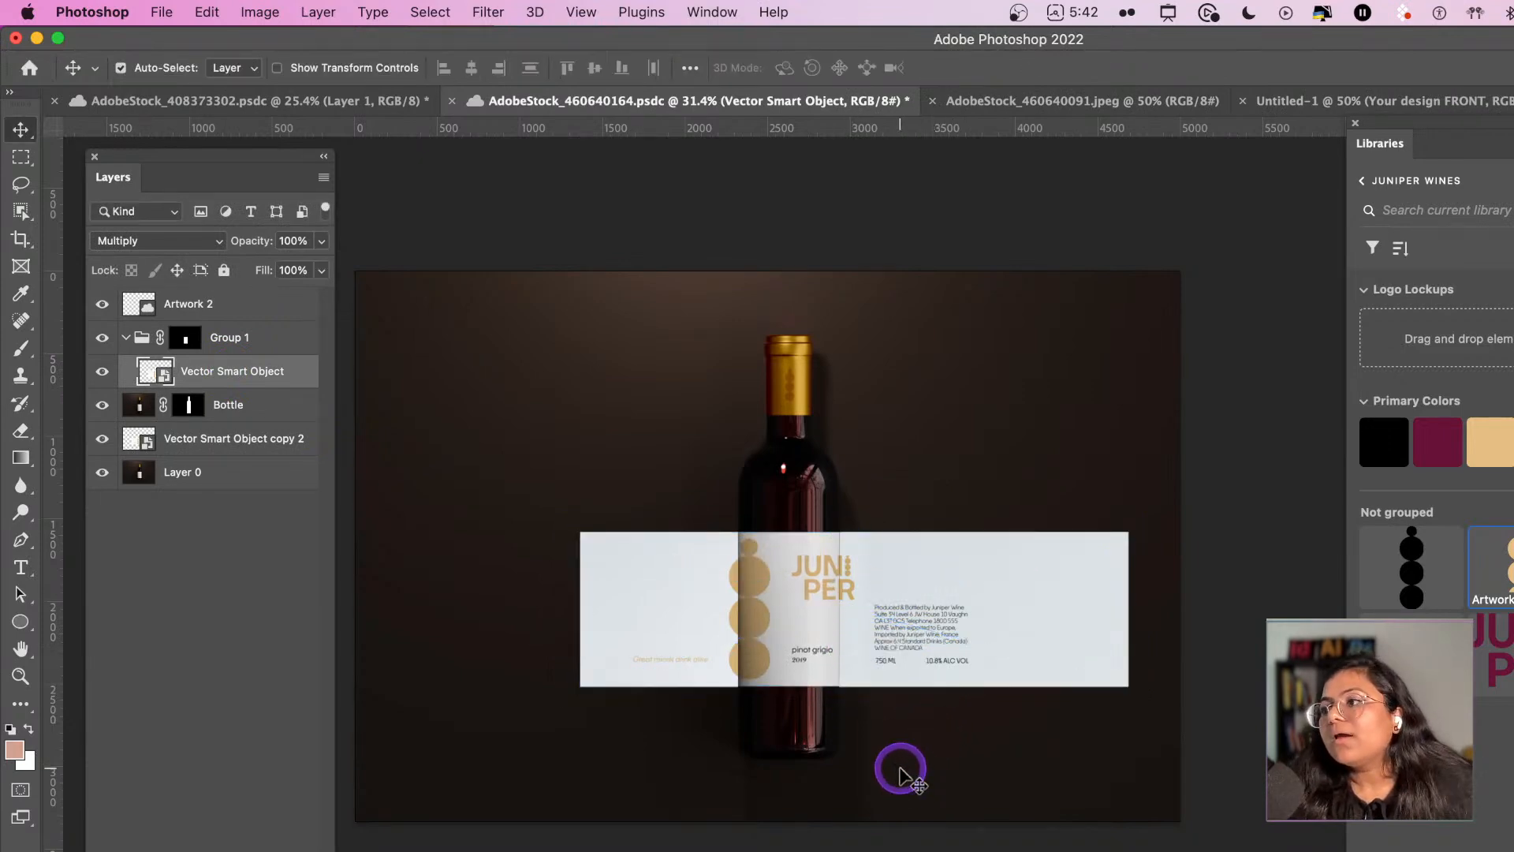
- Save AdobeStock_460640164.psdc and the campfire bottle mockup AdobeStock_408373302.psdc
scroll(894, 753, left, 2)
scroll(862, 665, up, 3)
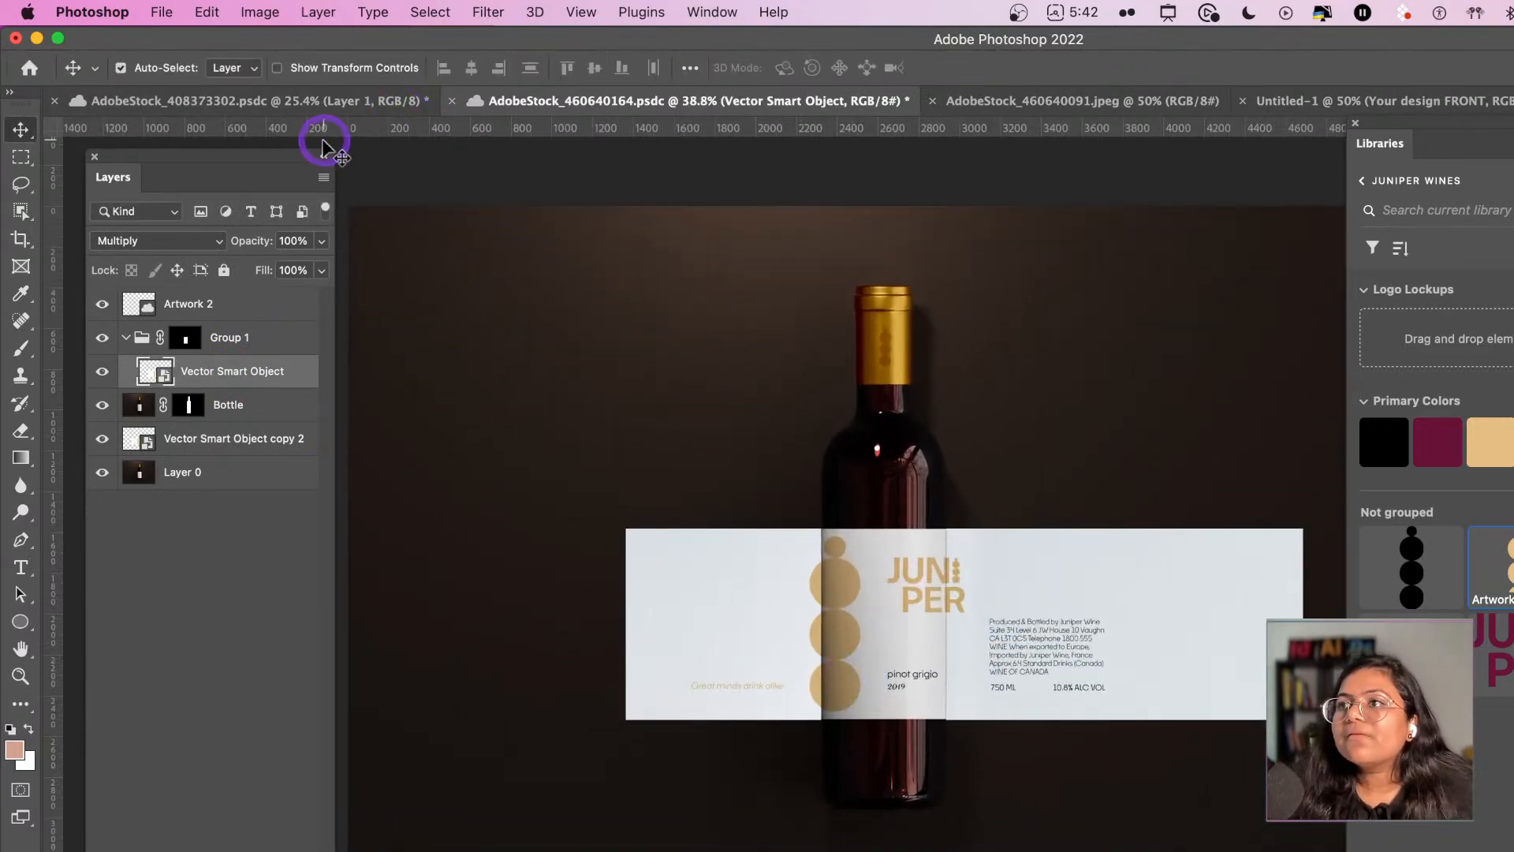
drag(268, 155, 251, 147)
key(super+s)
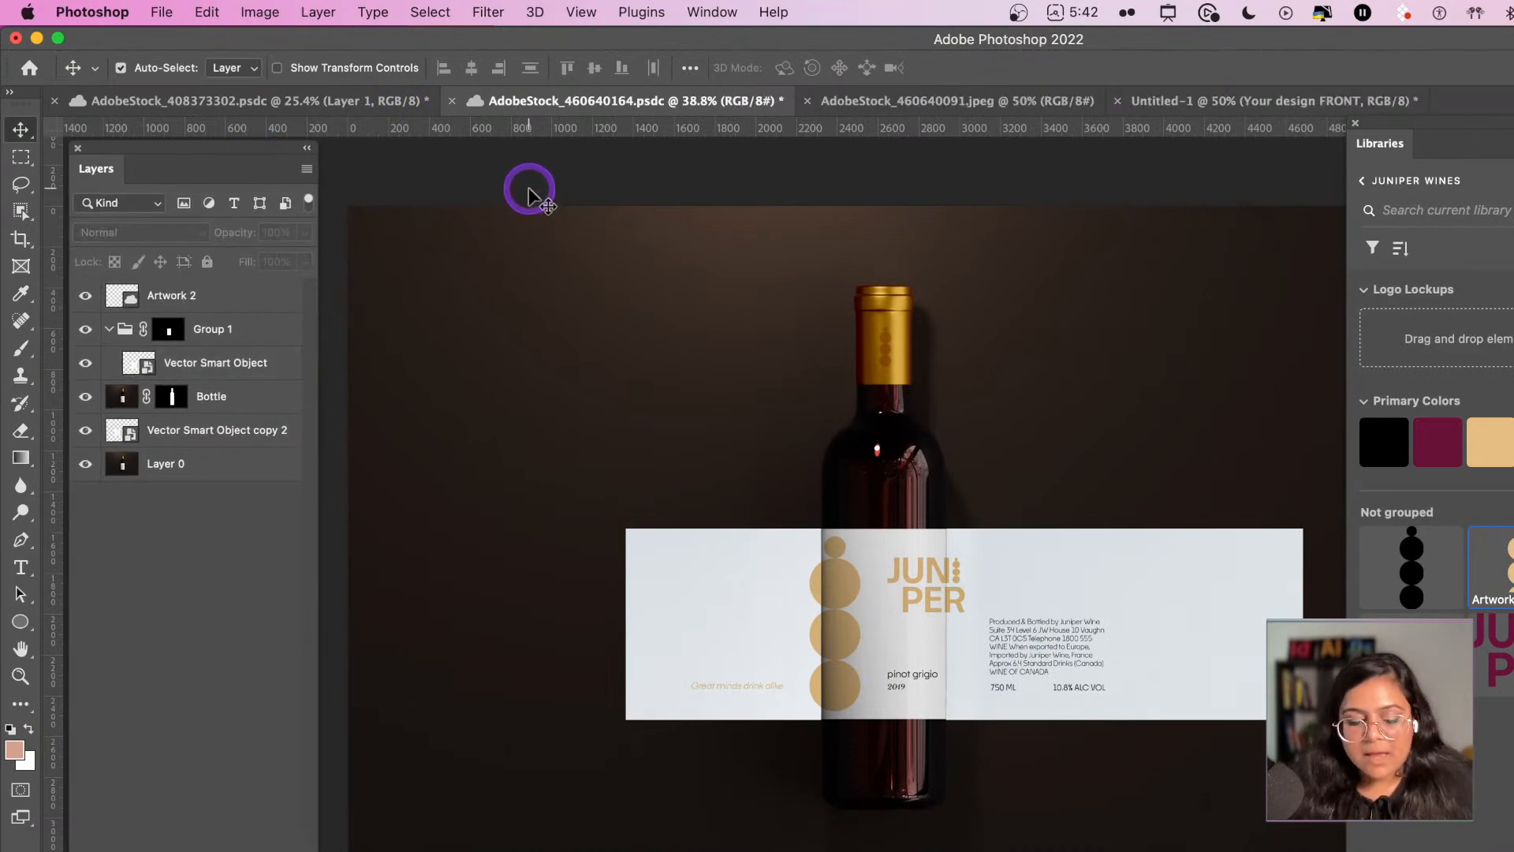
click(371, 95)
key(super+s)
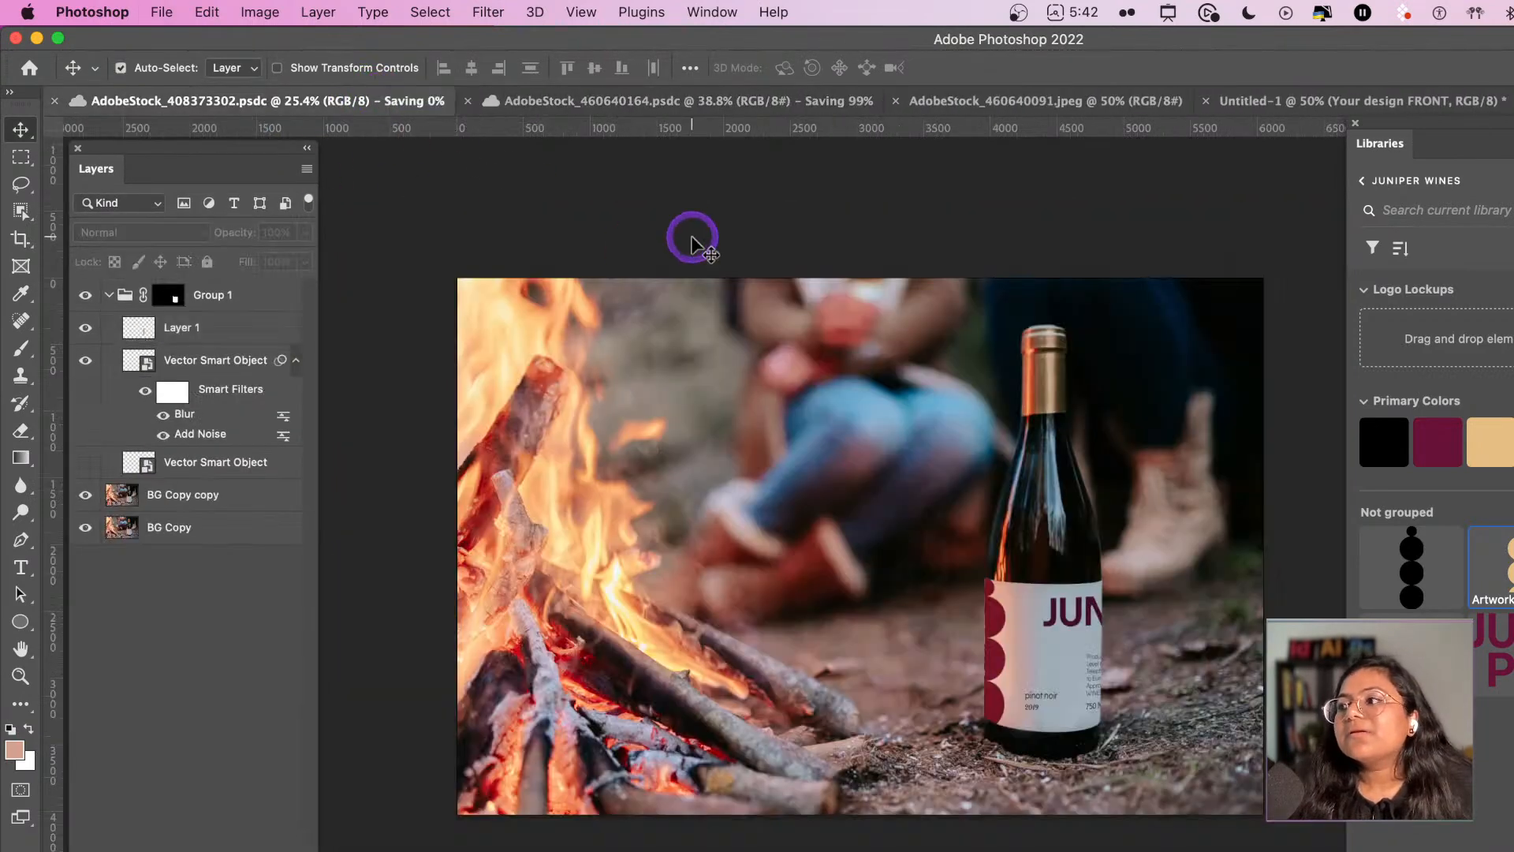
- Look through the other open documents, ending with the business card mockup in Untitled-1
click(536, 102)
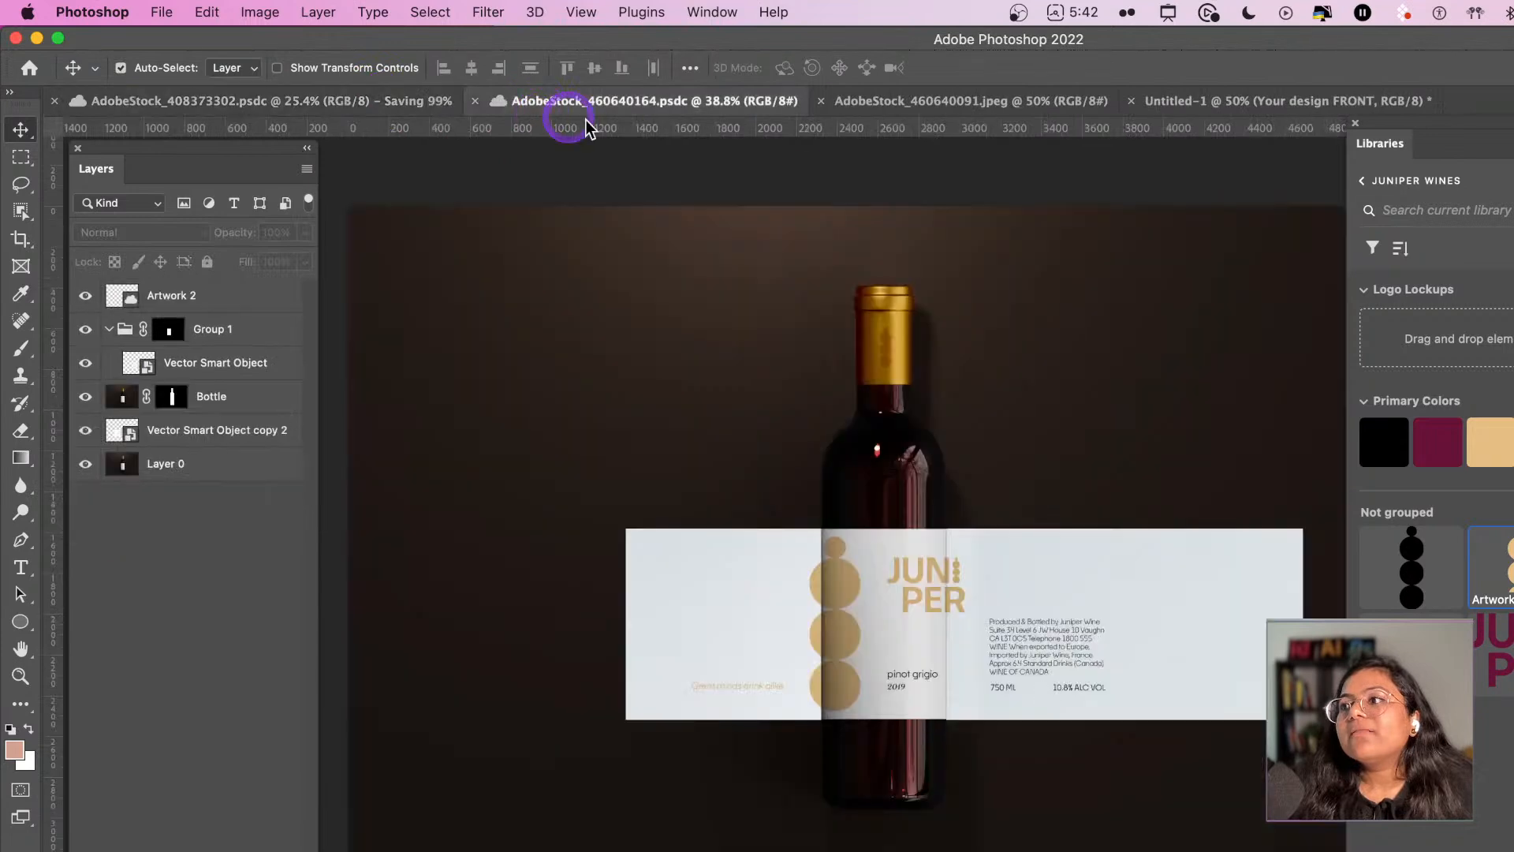
click(927, 101)
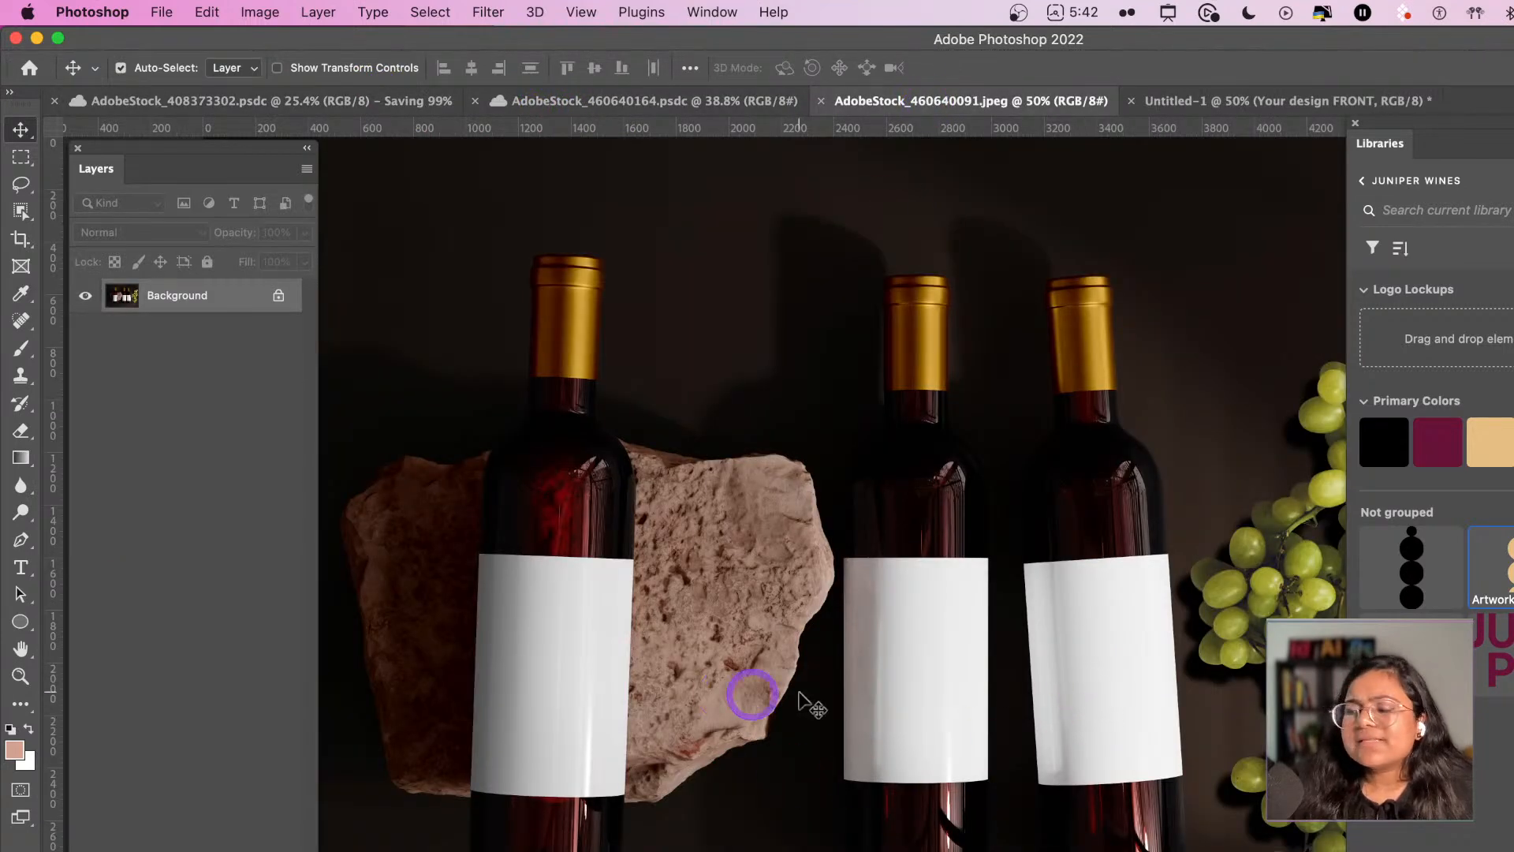
click(1100, 105)
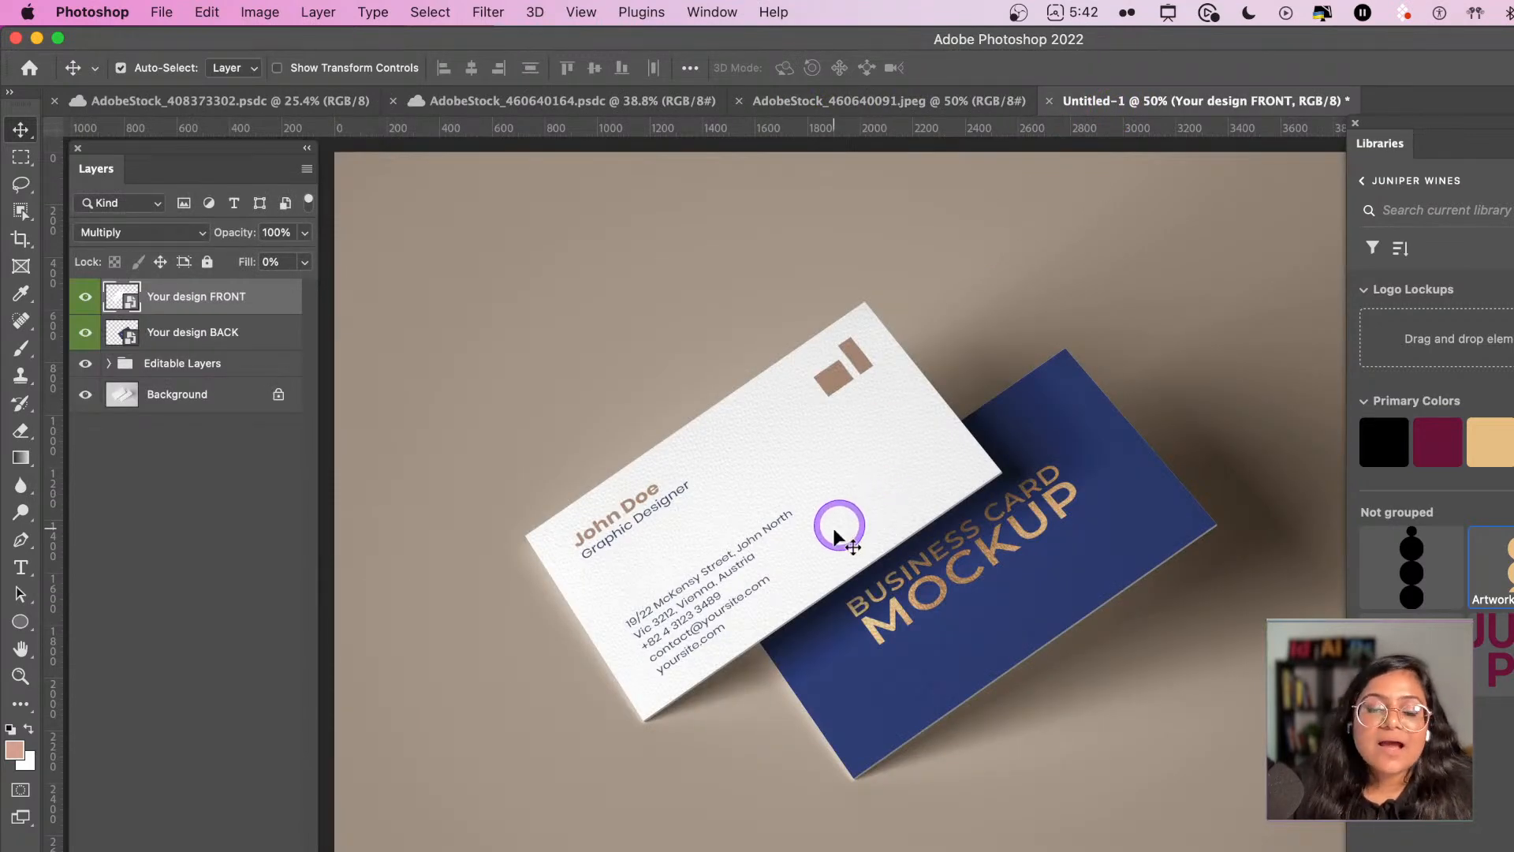
key(shift+Tab)
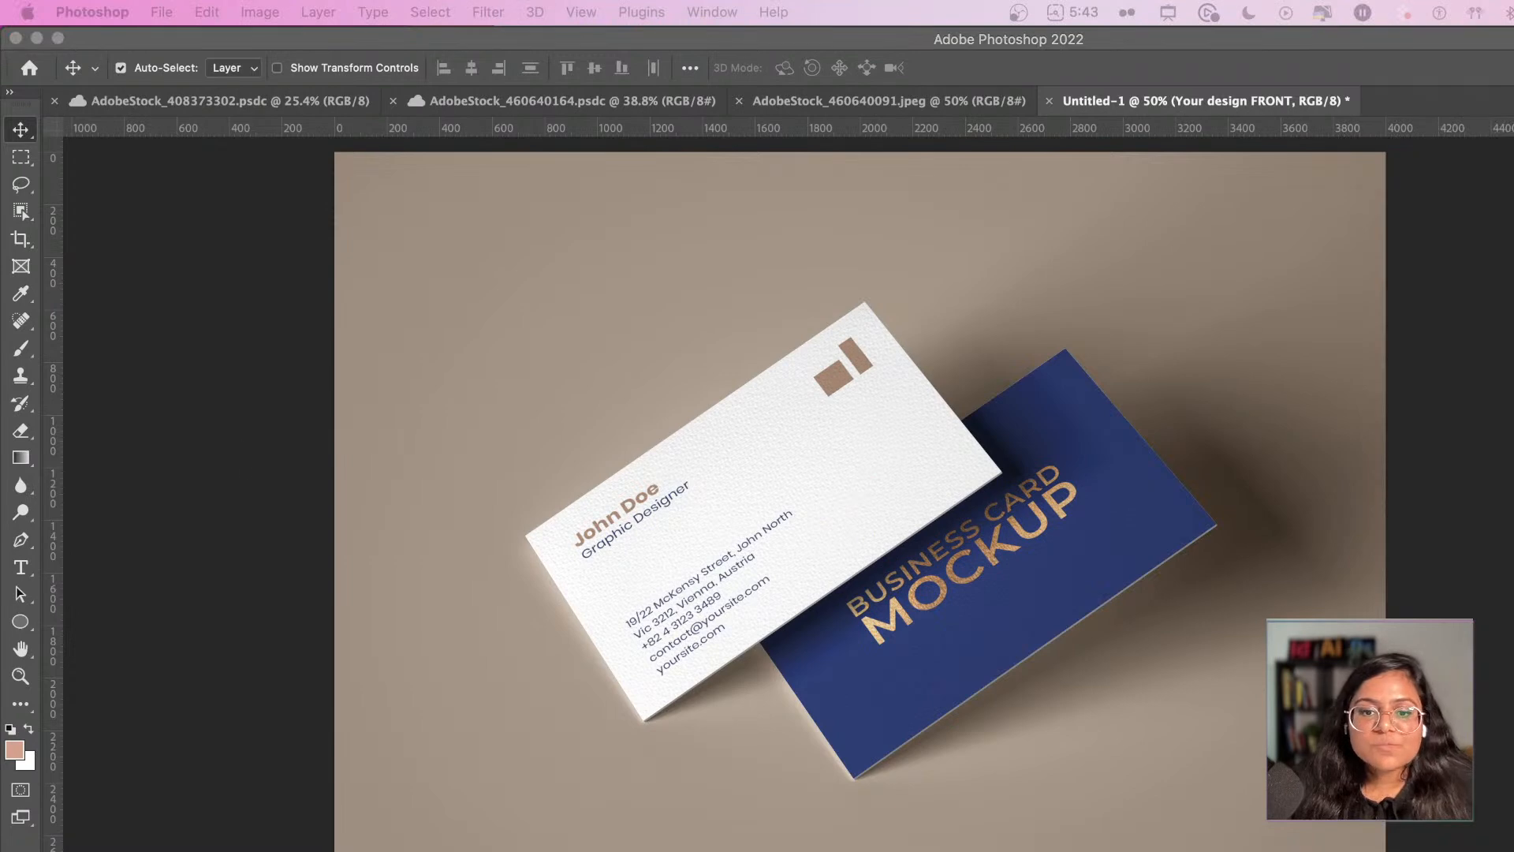
key(shift+Tab)
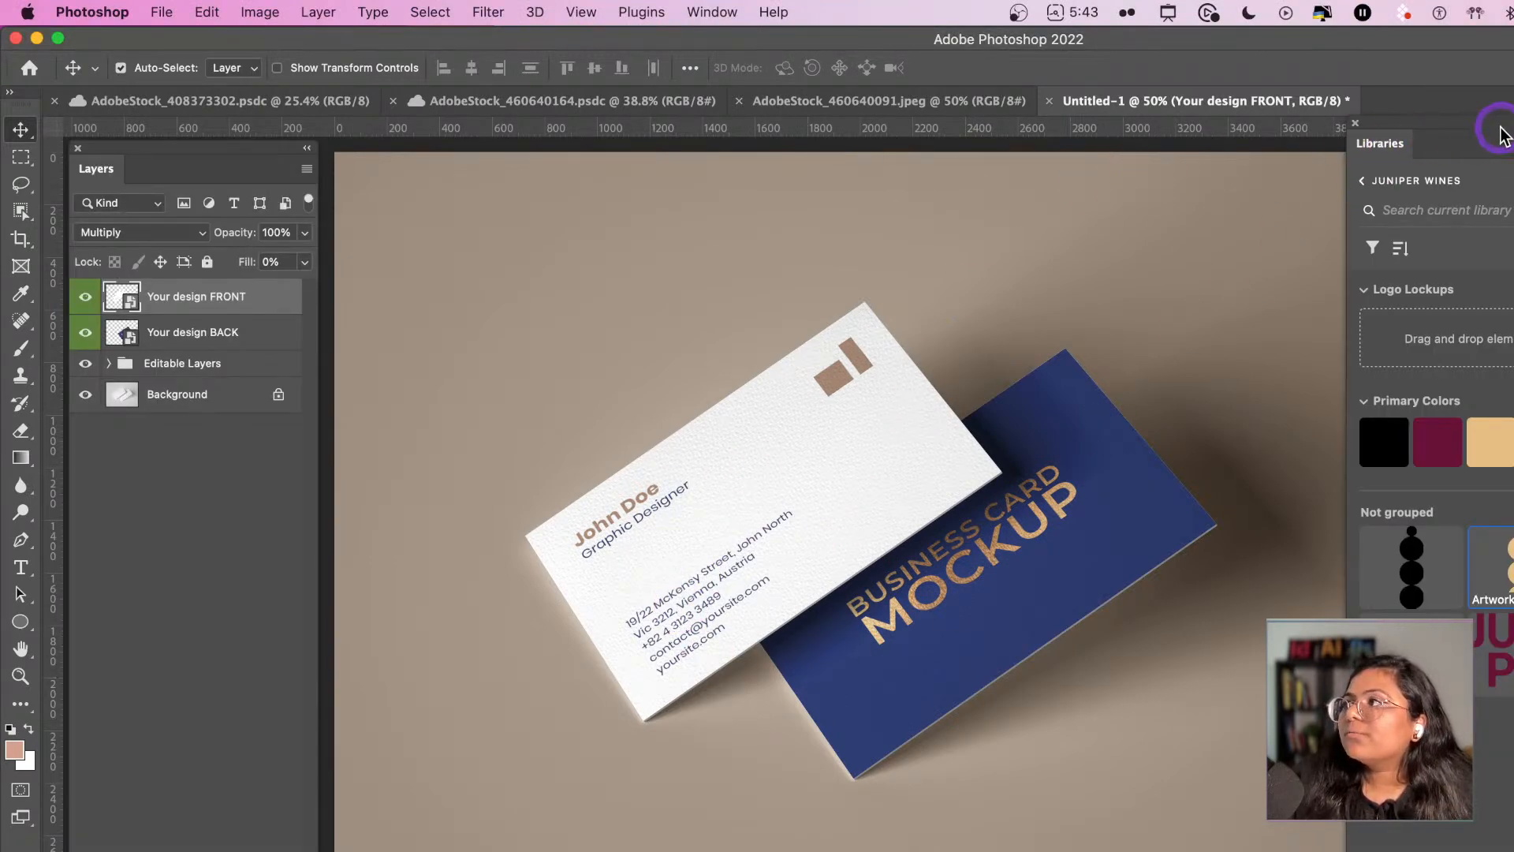
- Switch to Chrome and search the free Adobe Stock collection for "business card"
key(super+Tab)
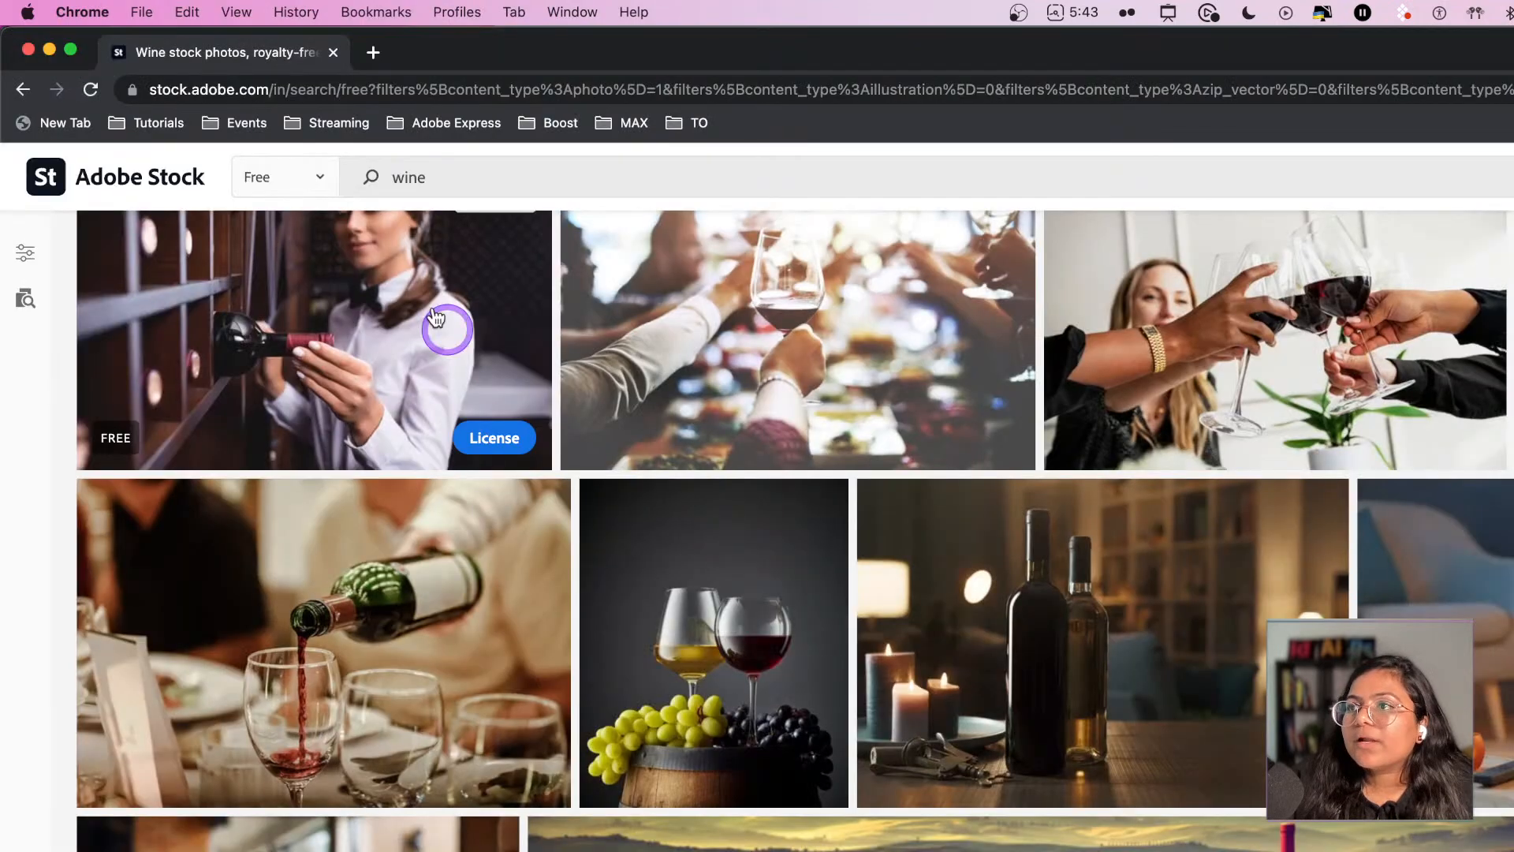
drag(442, 181, 370, 179)
text(business card)
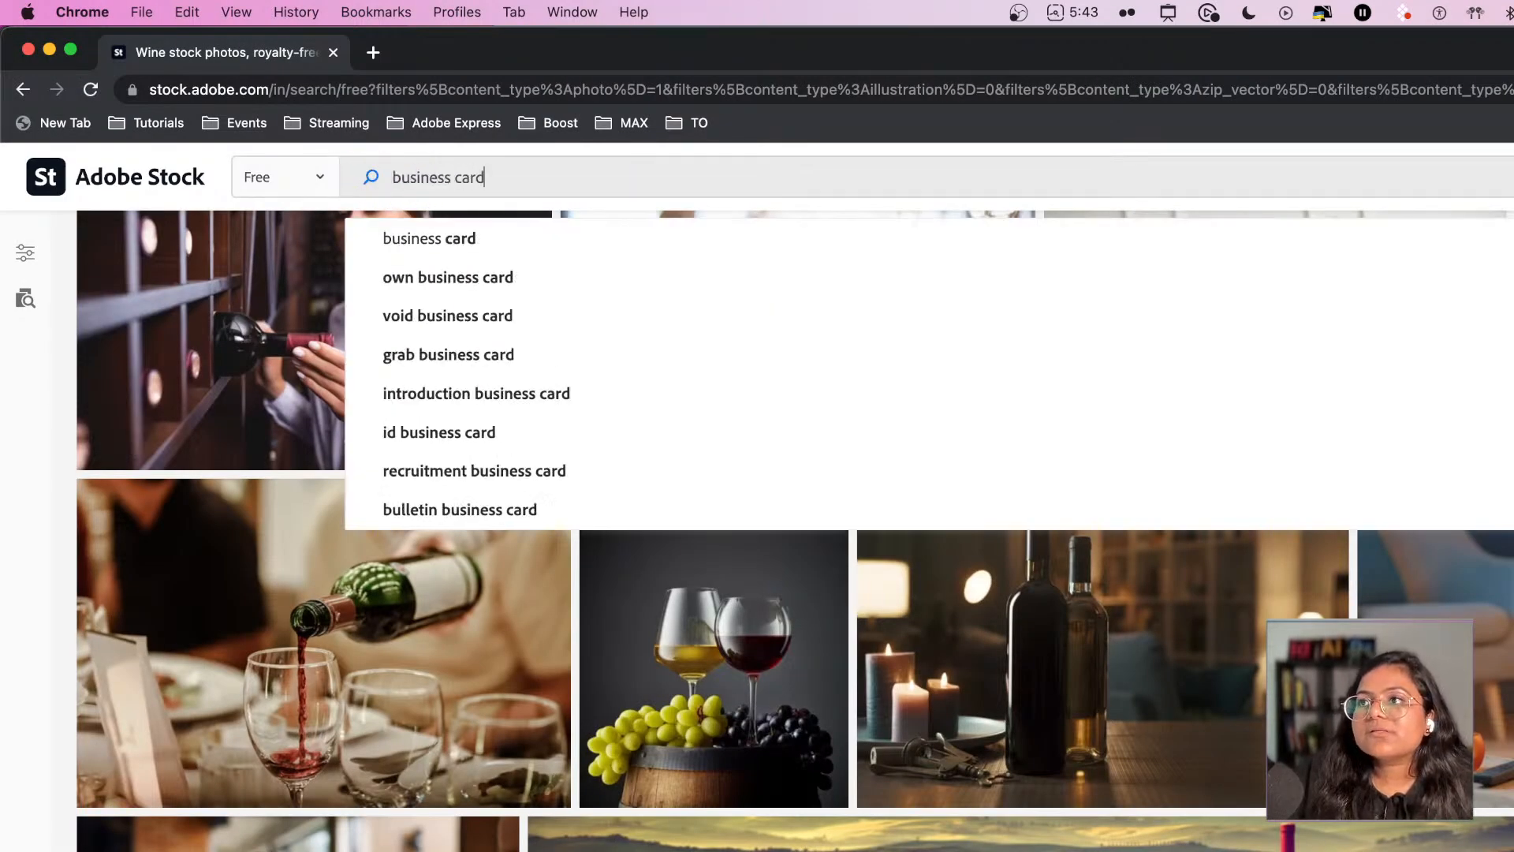
key(Return)
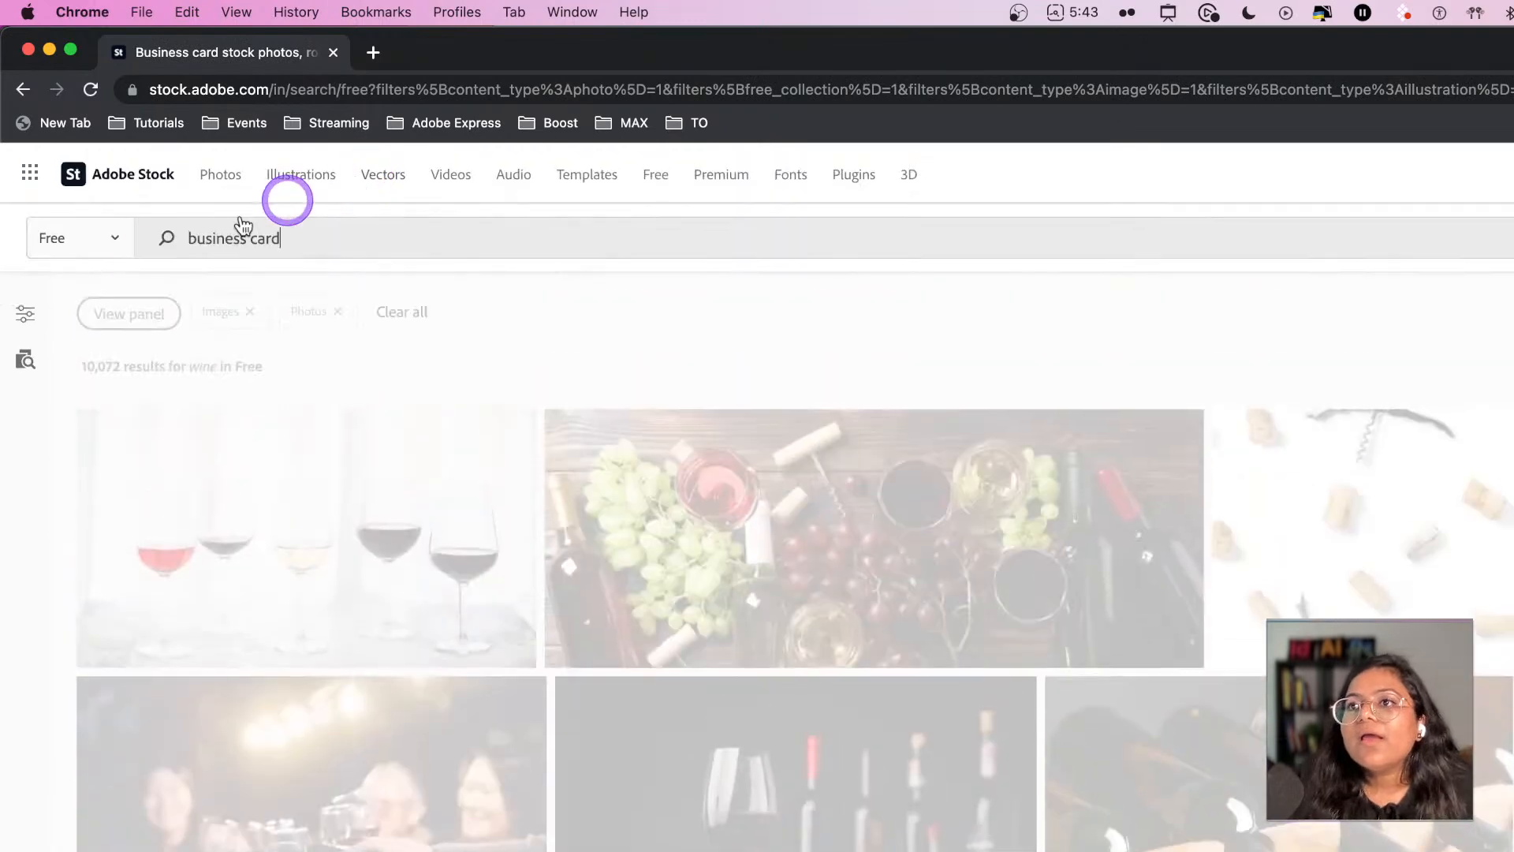
- Show the search filters for the free business card results and widen the subcategory from Photos to All
click(29, 314)
click(29, 314)
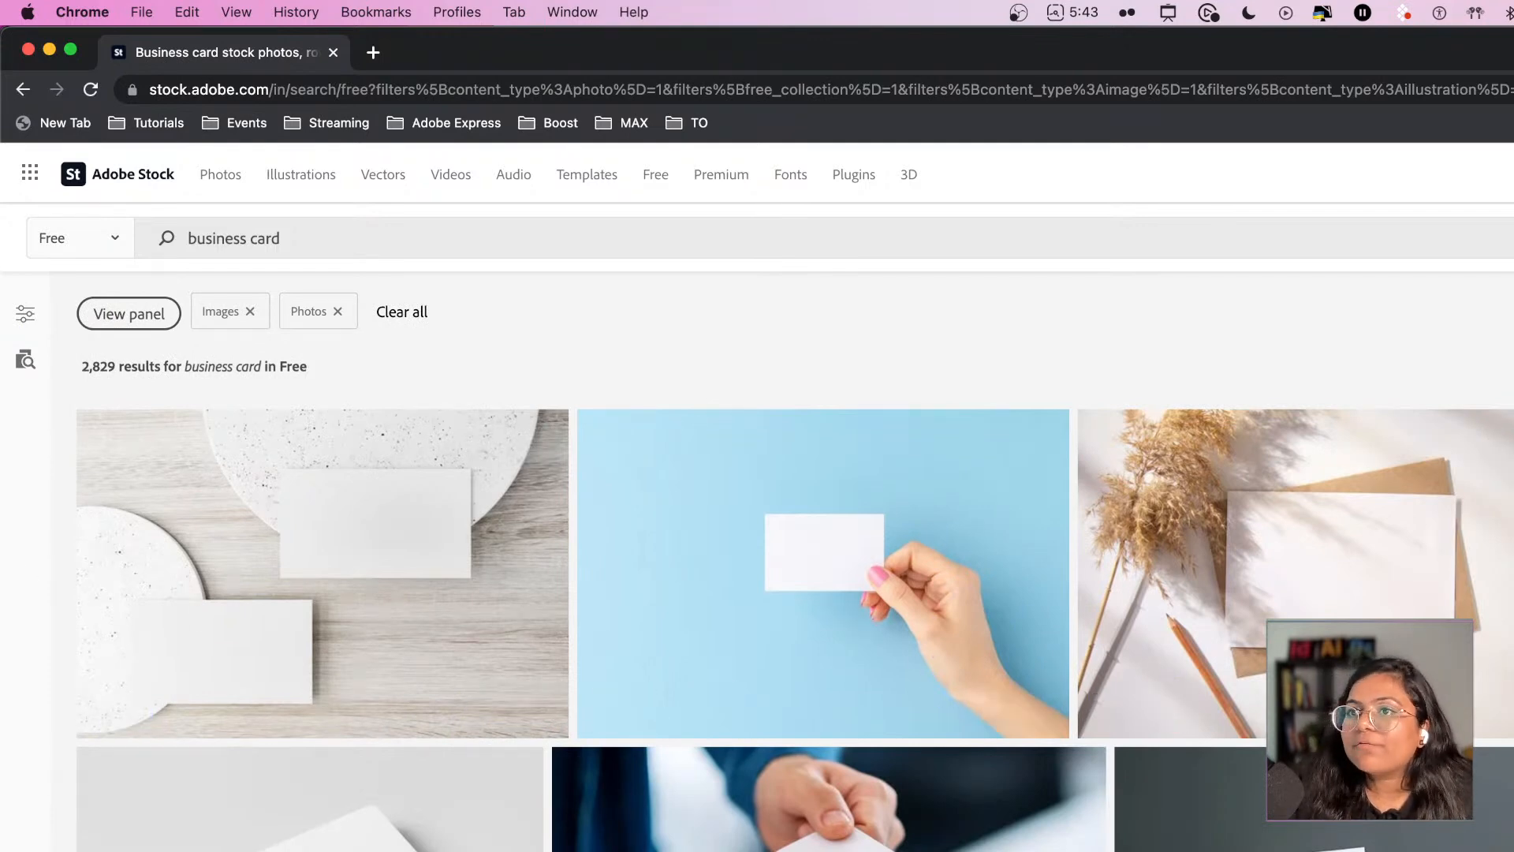
click(25, 313)
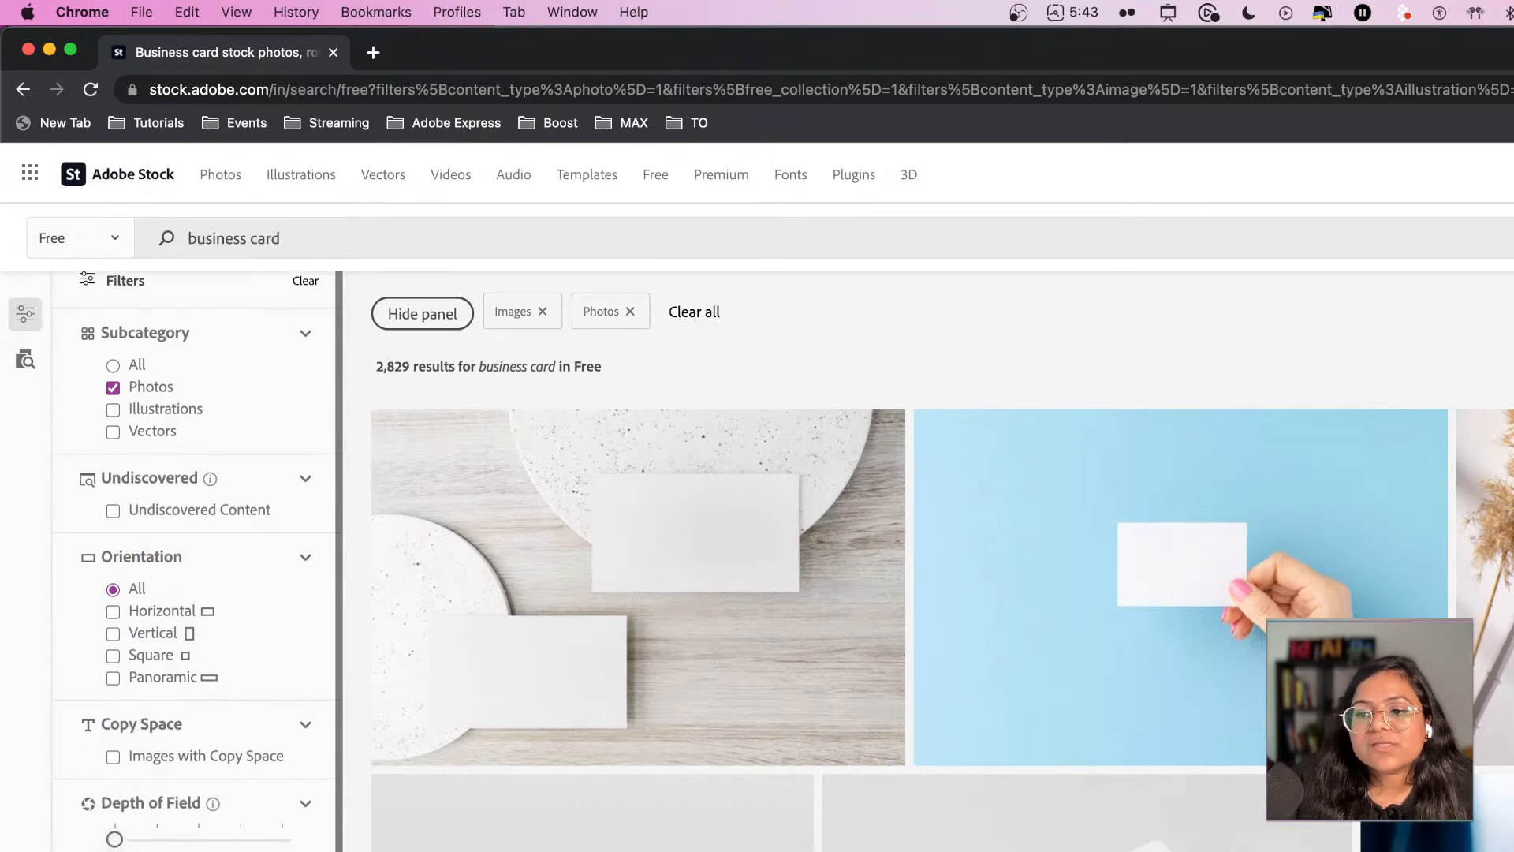
scroll(146, 632, down, 5)
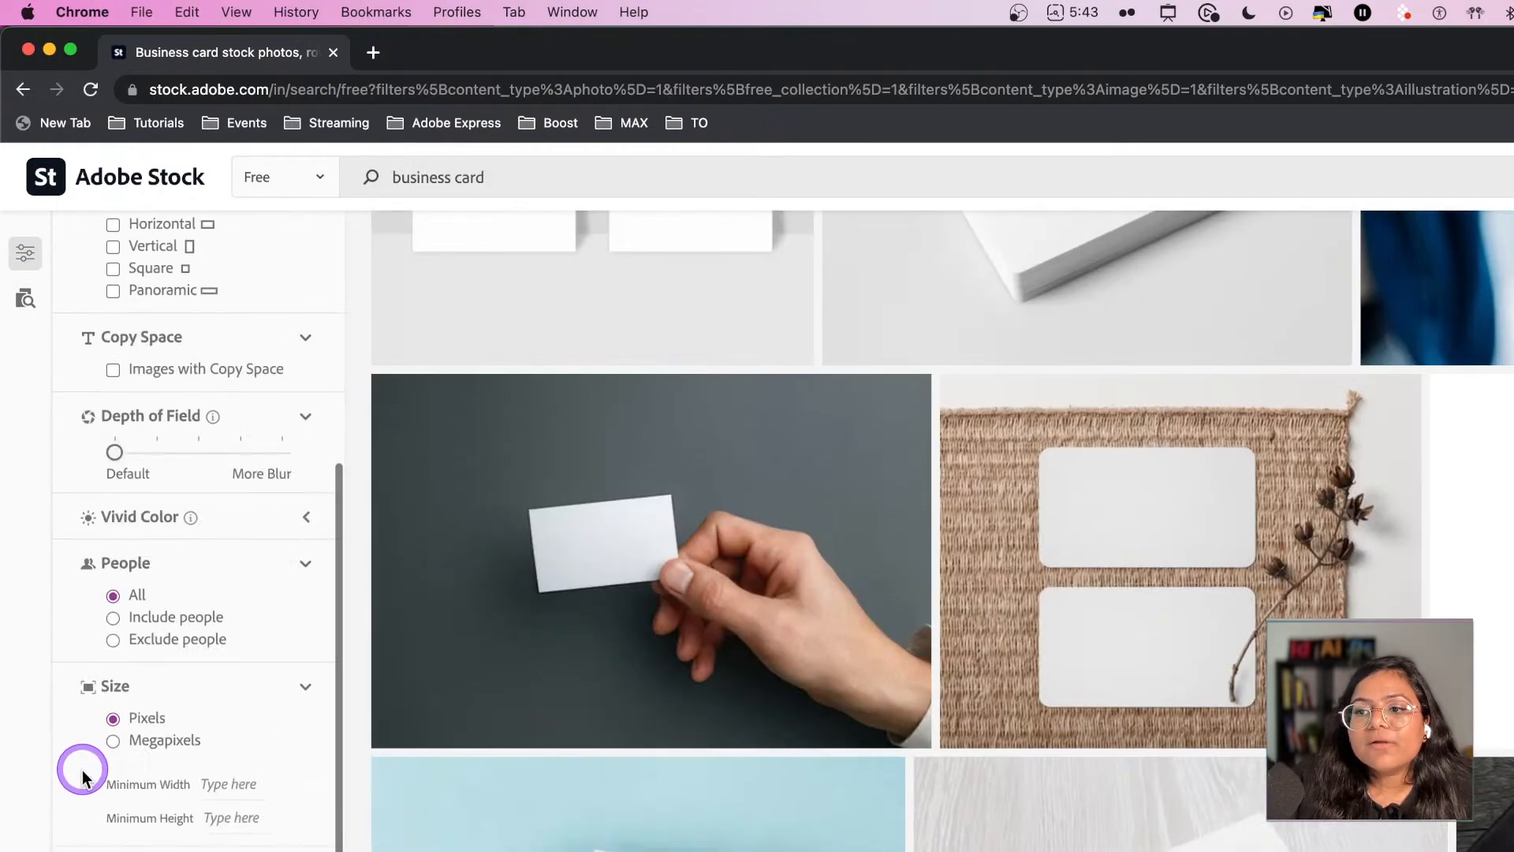
scroll(87, 789, up, 6)
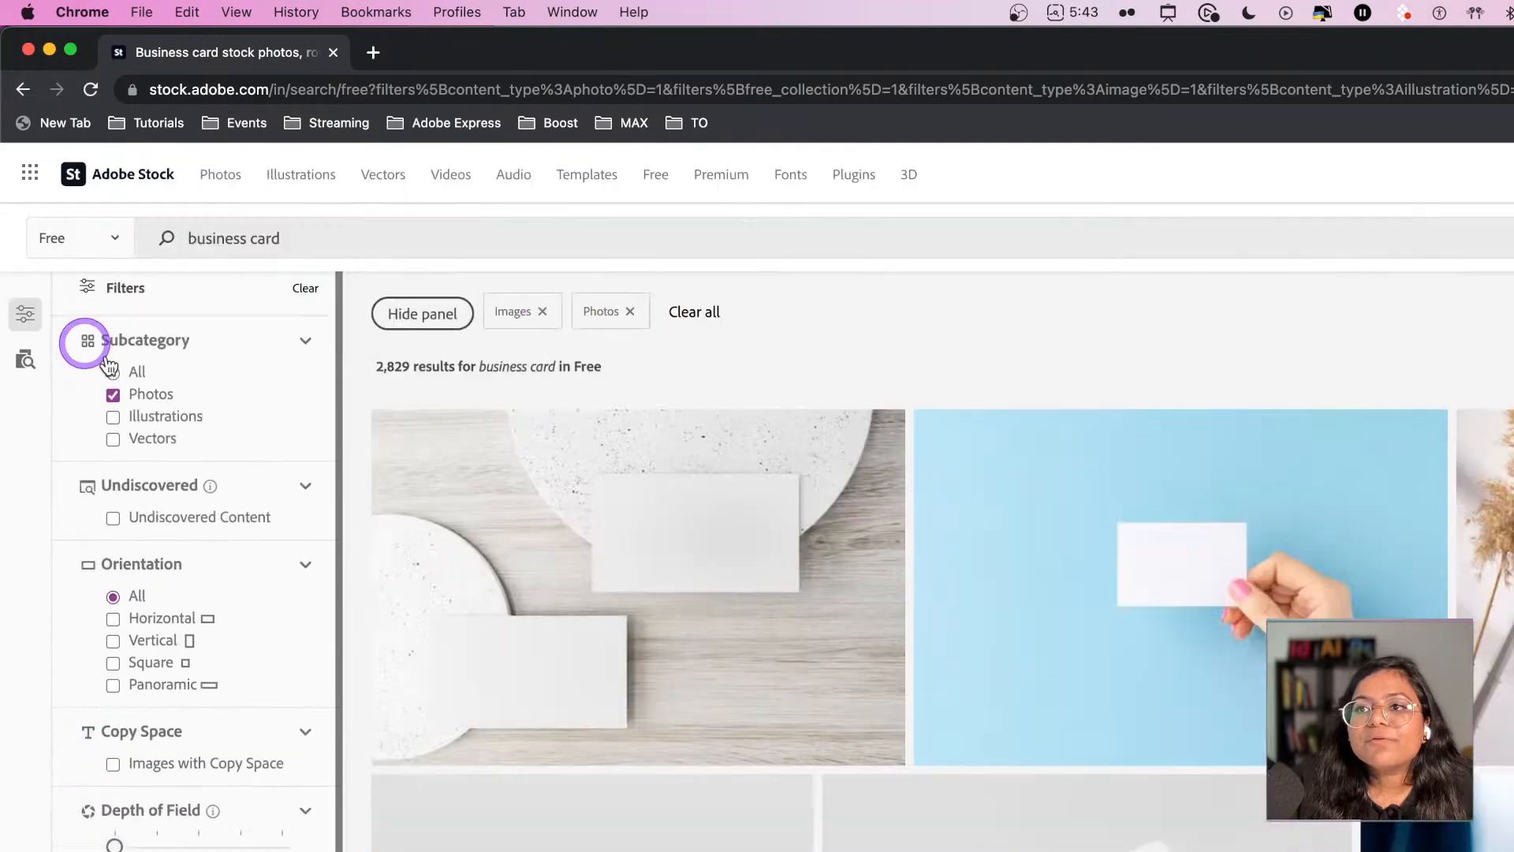
click(113, 371)
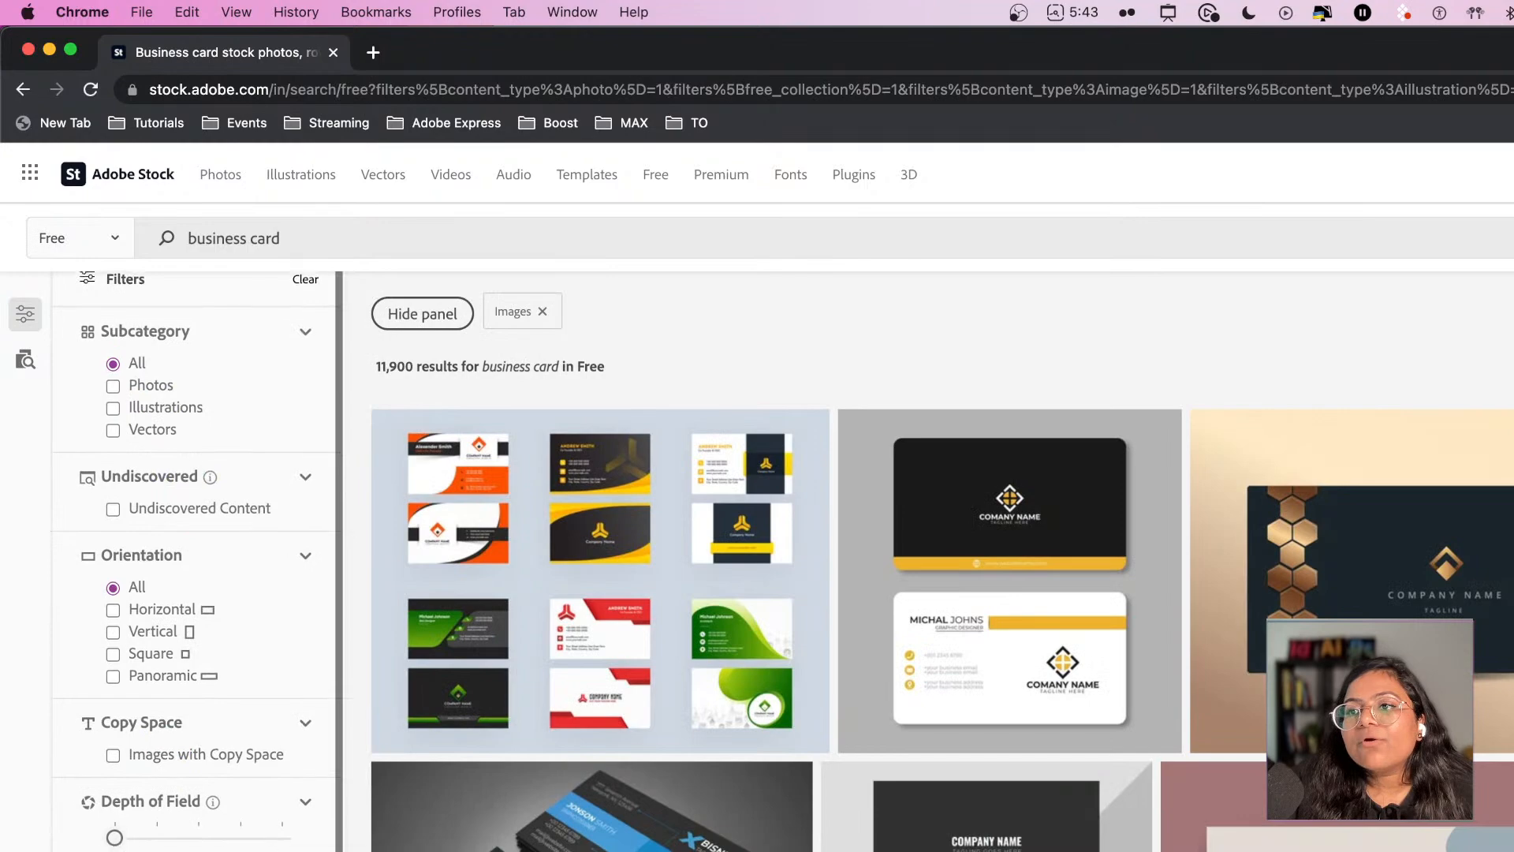
scroll(196, 561, down, 5)
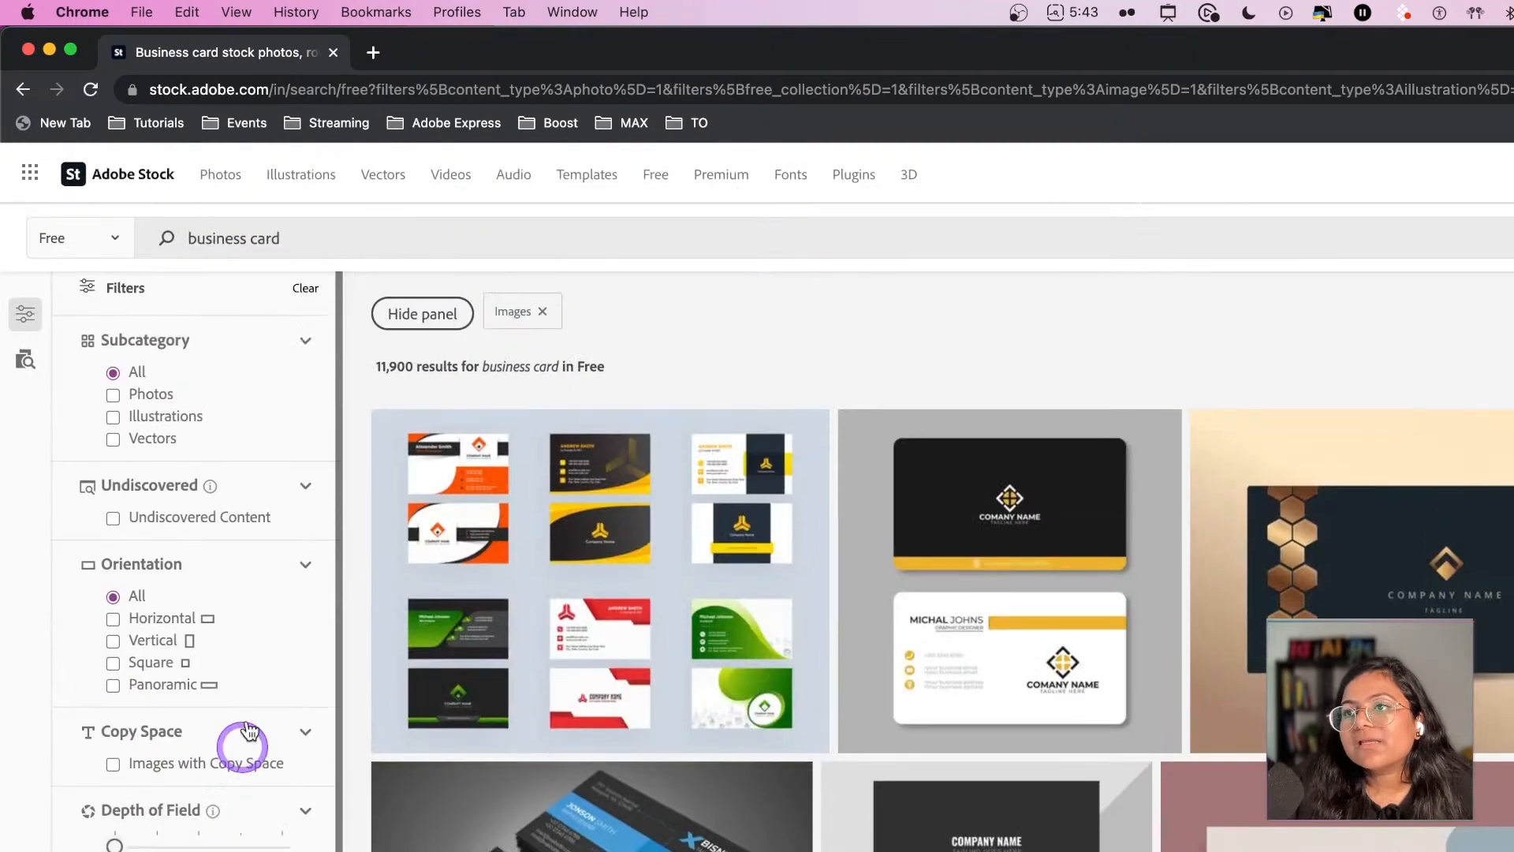
- Go to the free Adobe Stock collection page at stock.adobe.com/free
click(285, 73)
text(stock)
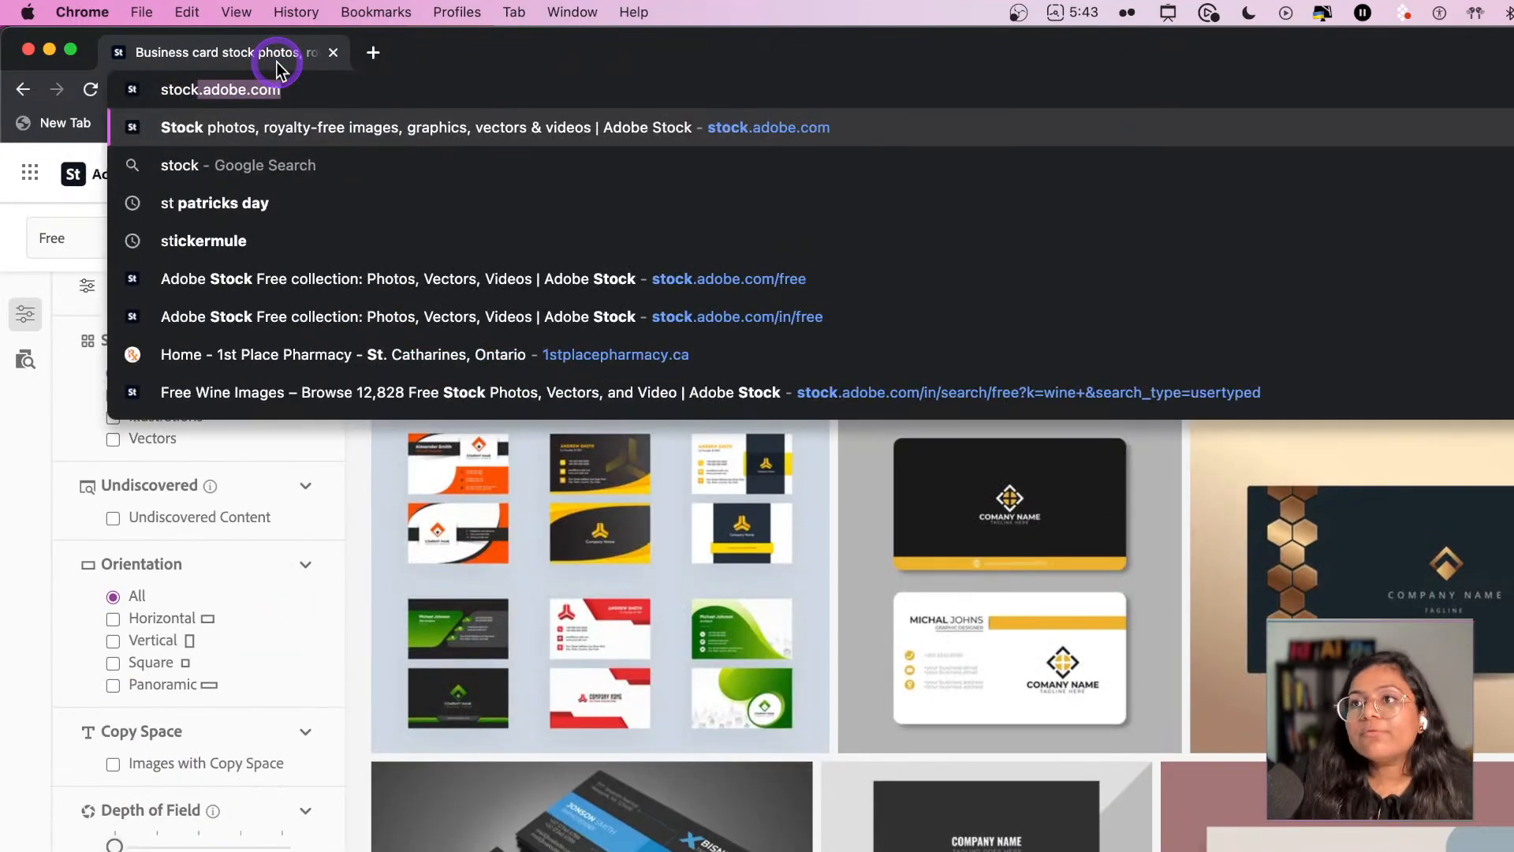
text(.adobe.com/free)
key(Return)
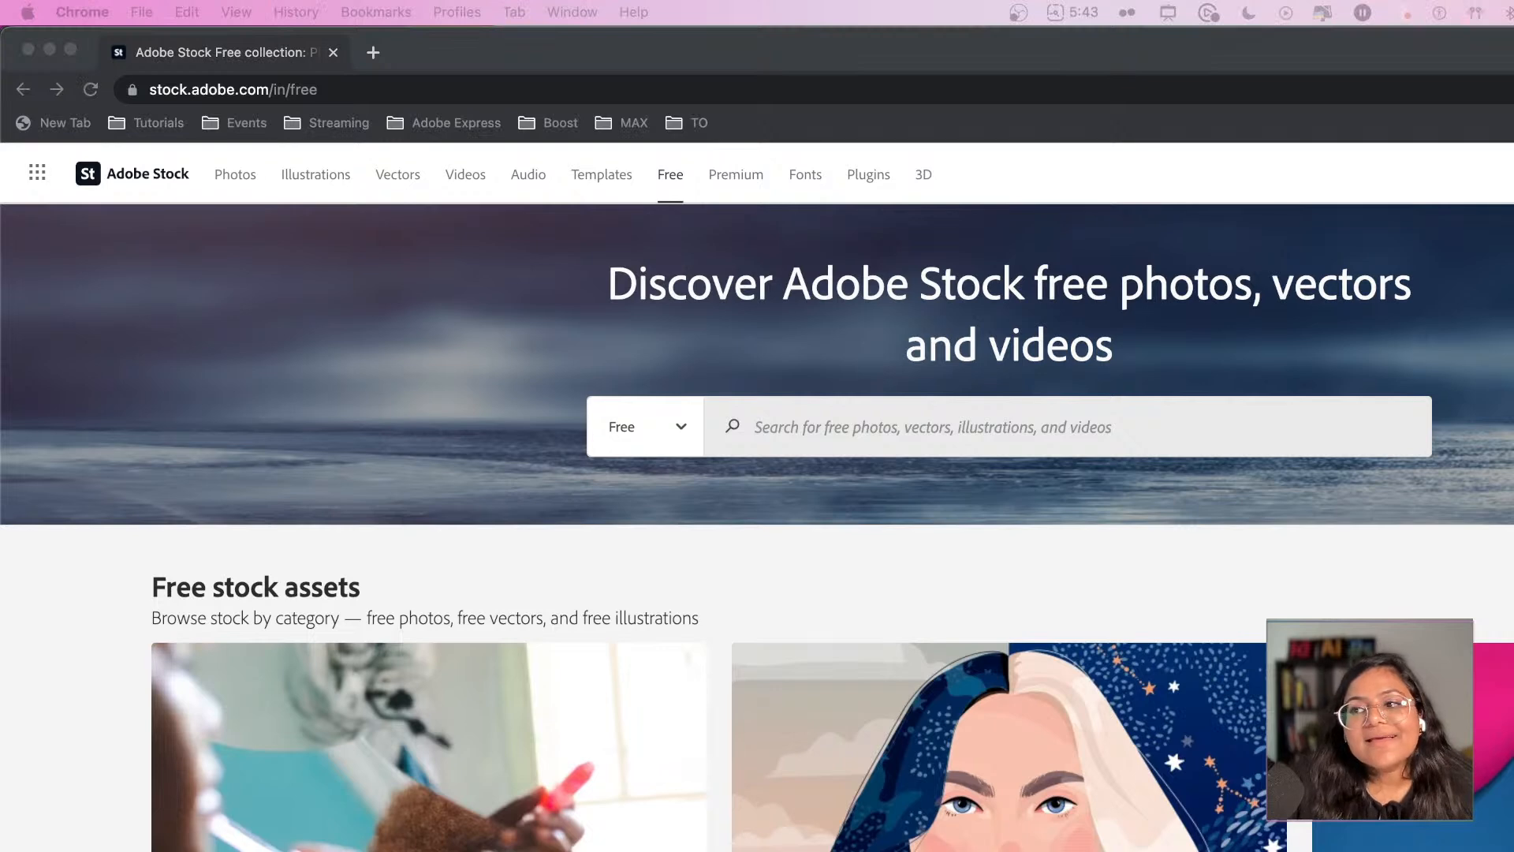
click(649, 557)
- Switch to Photoshop, review the bottle mockup AdobeStock_460640164.psdc and return to the business card mockup in Untitled-1
key(super+Tab)
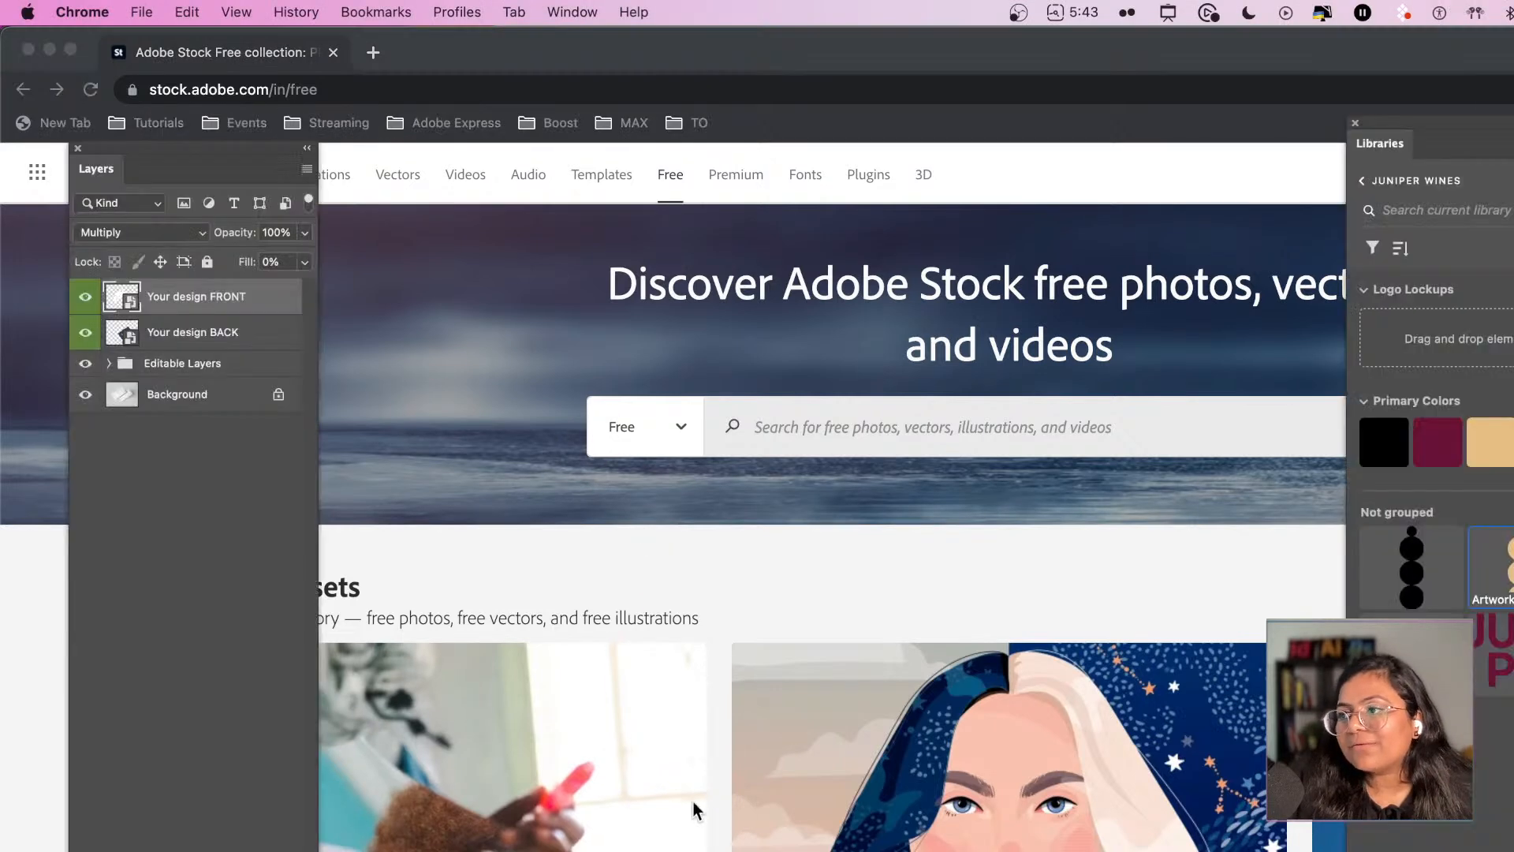
click(764, 102)
click(619, 101)
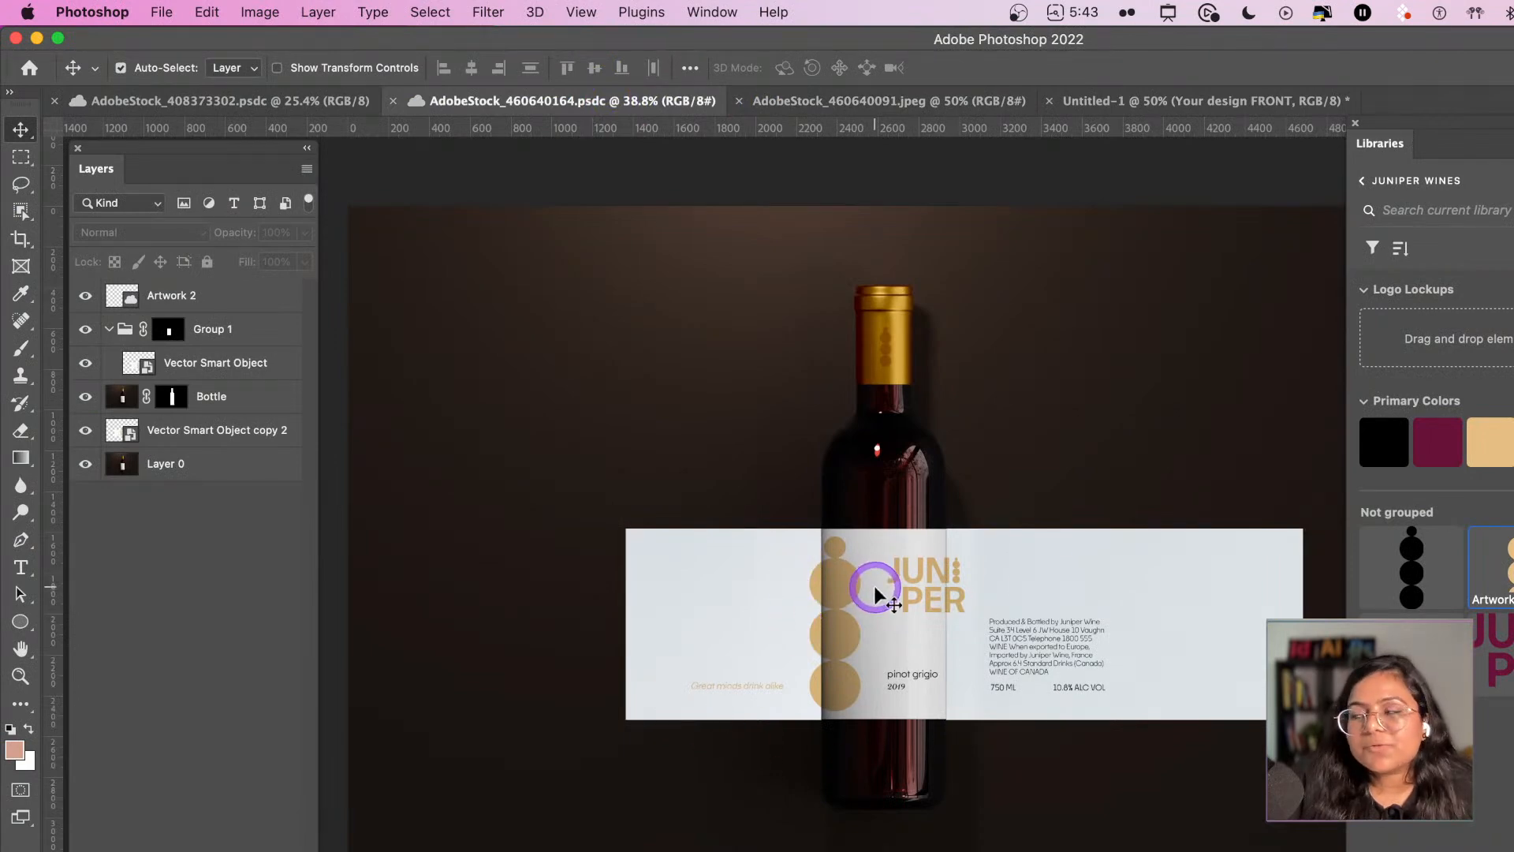
click(1198, 101)
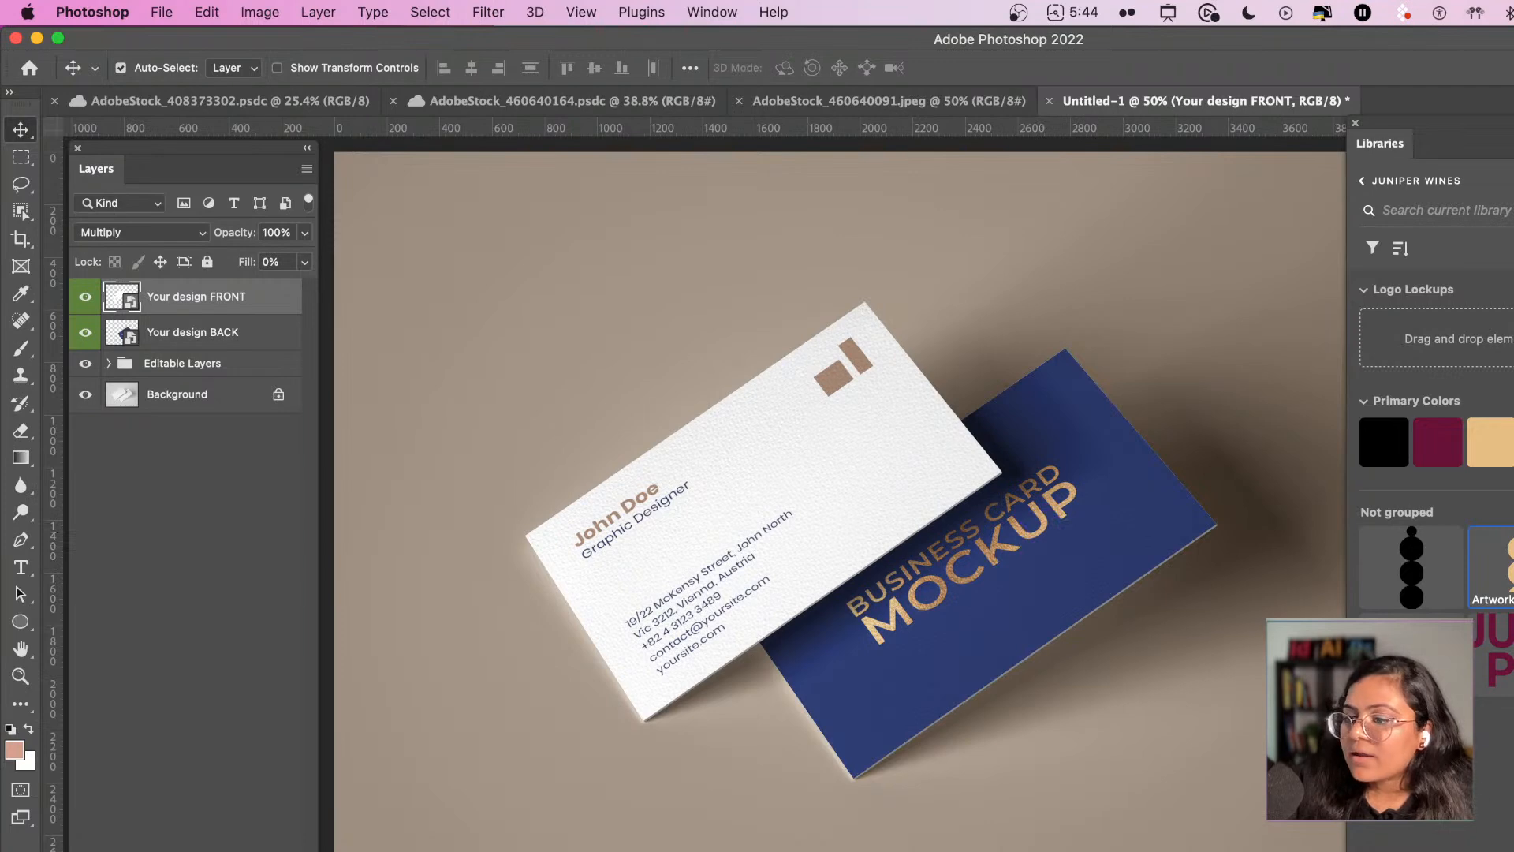
- Switch to Illustrator and locate the Juniper business card designs among the artboards of LogoDesign_01_WhatNext_Copy.aic
key(super+Tab)
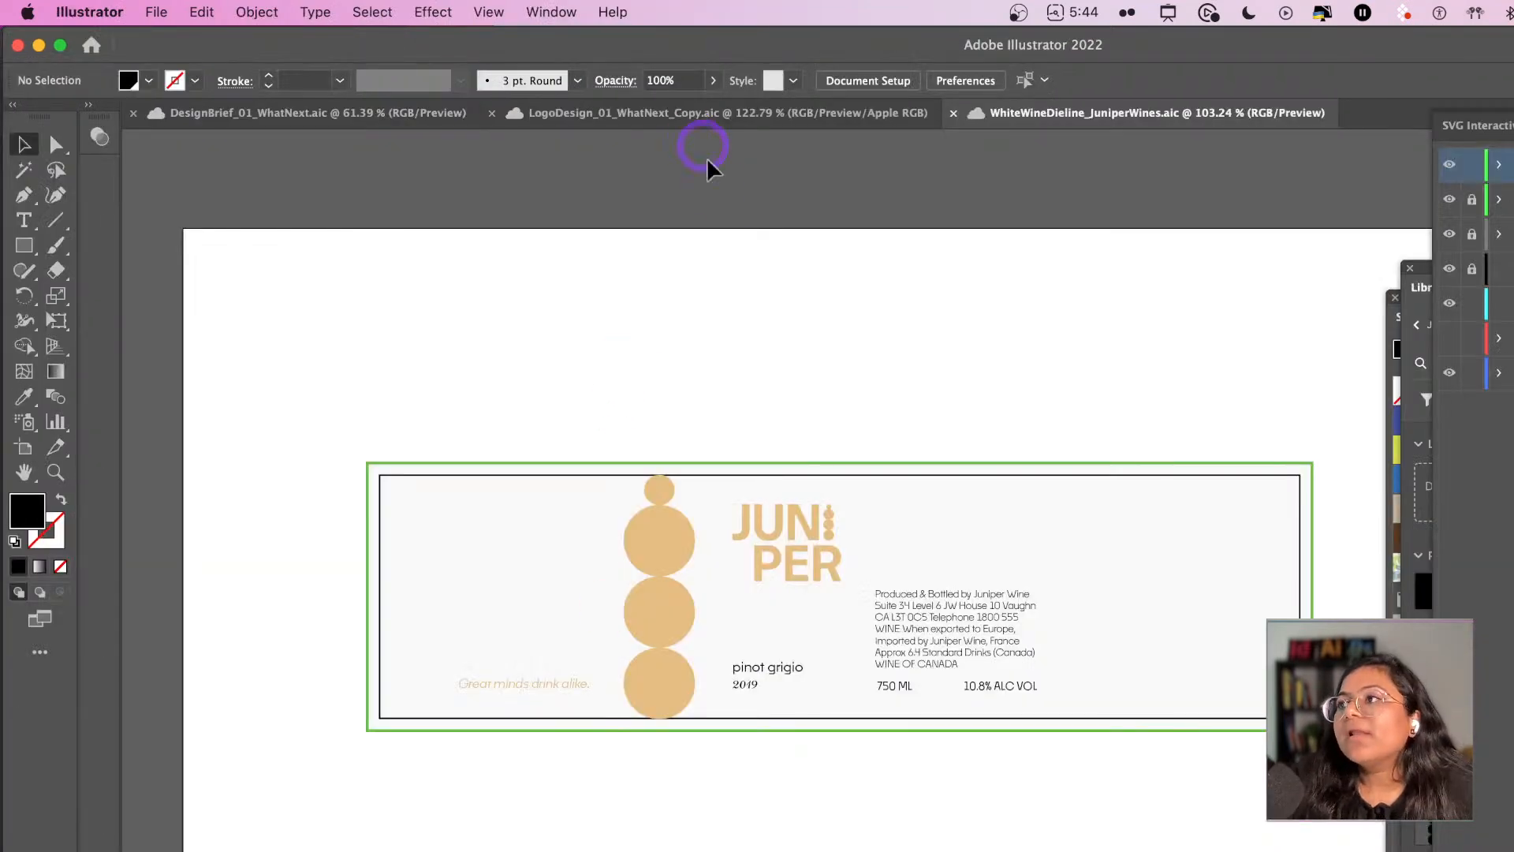
click(676, 113)
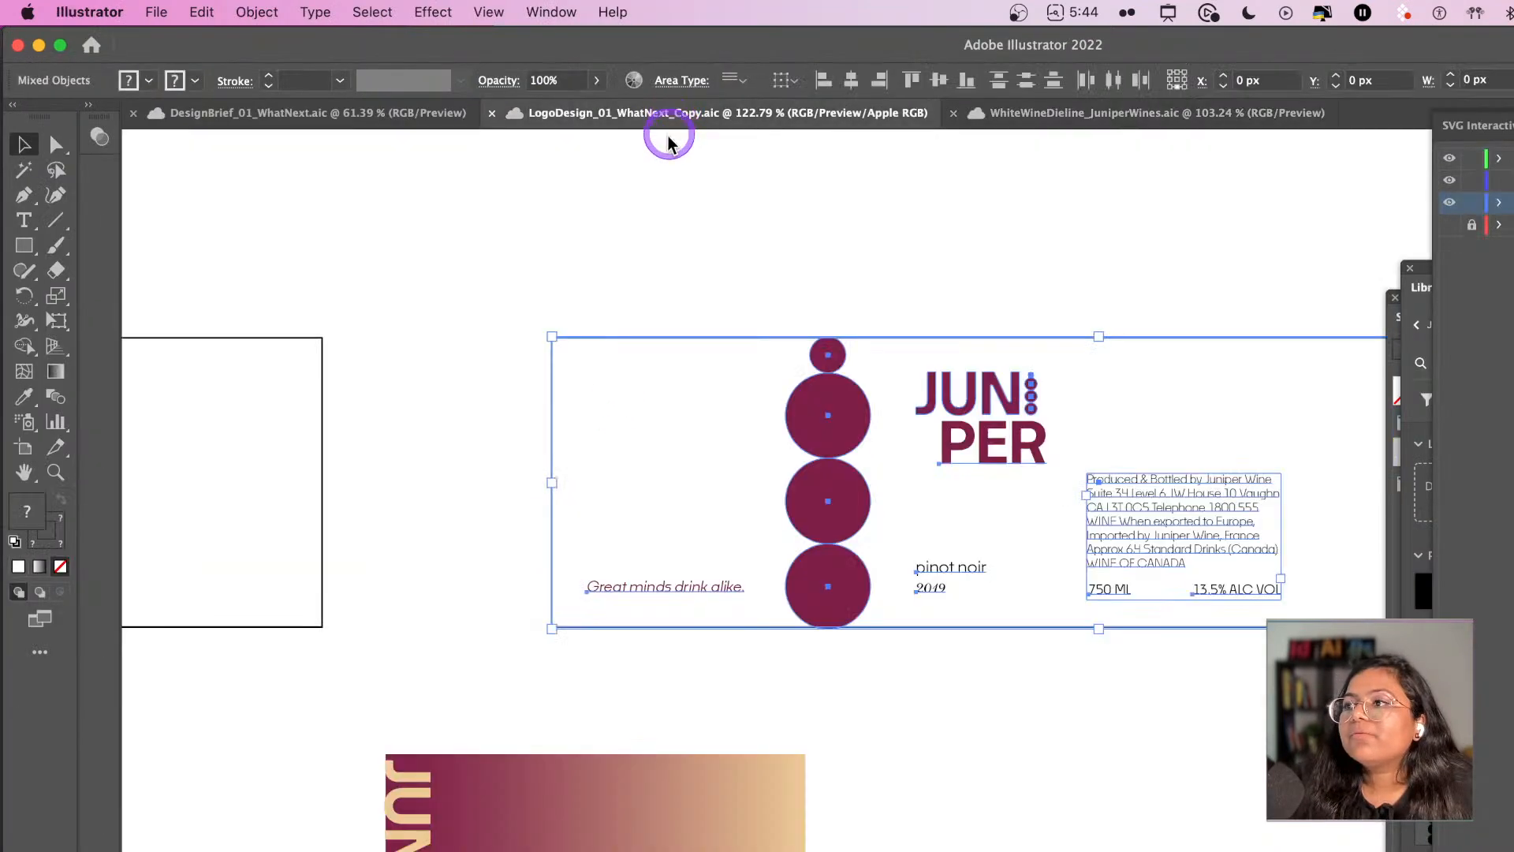
scroll(626, 308, down, 3)
scroll(624, 303, down, 2)
scroll(623, 305, left, 15)
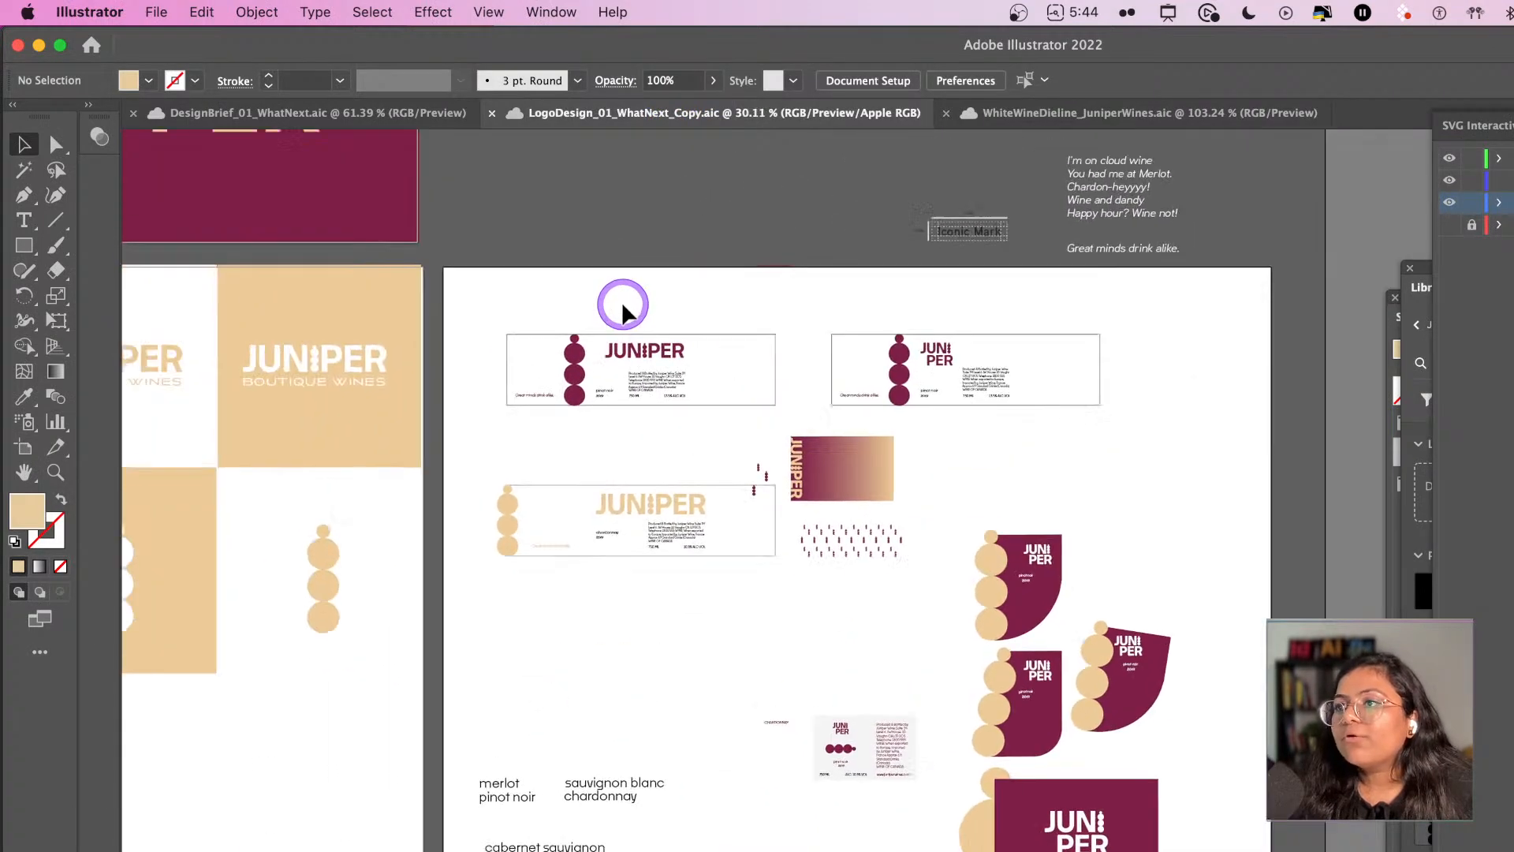
scroll(623, 305, up, 5)
scroll(623, 305, up, 15)
scroll(623, 306, left, 6)
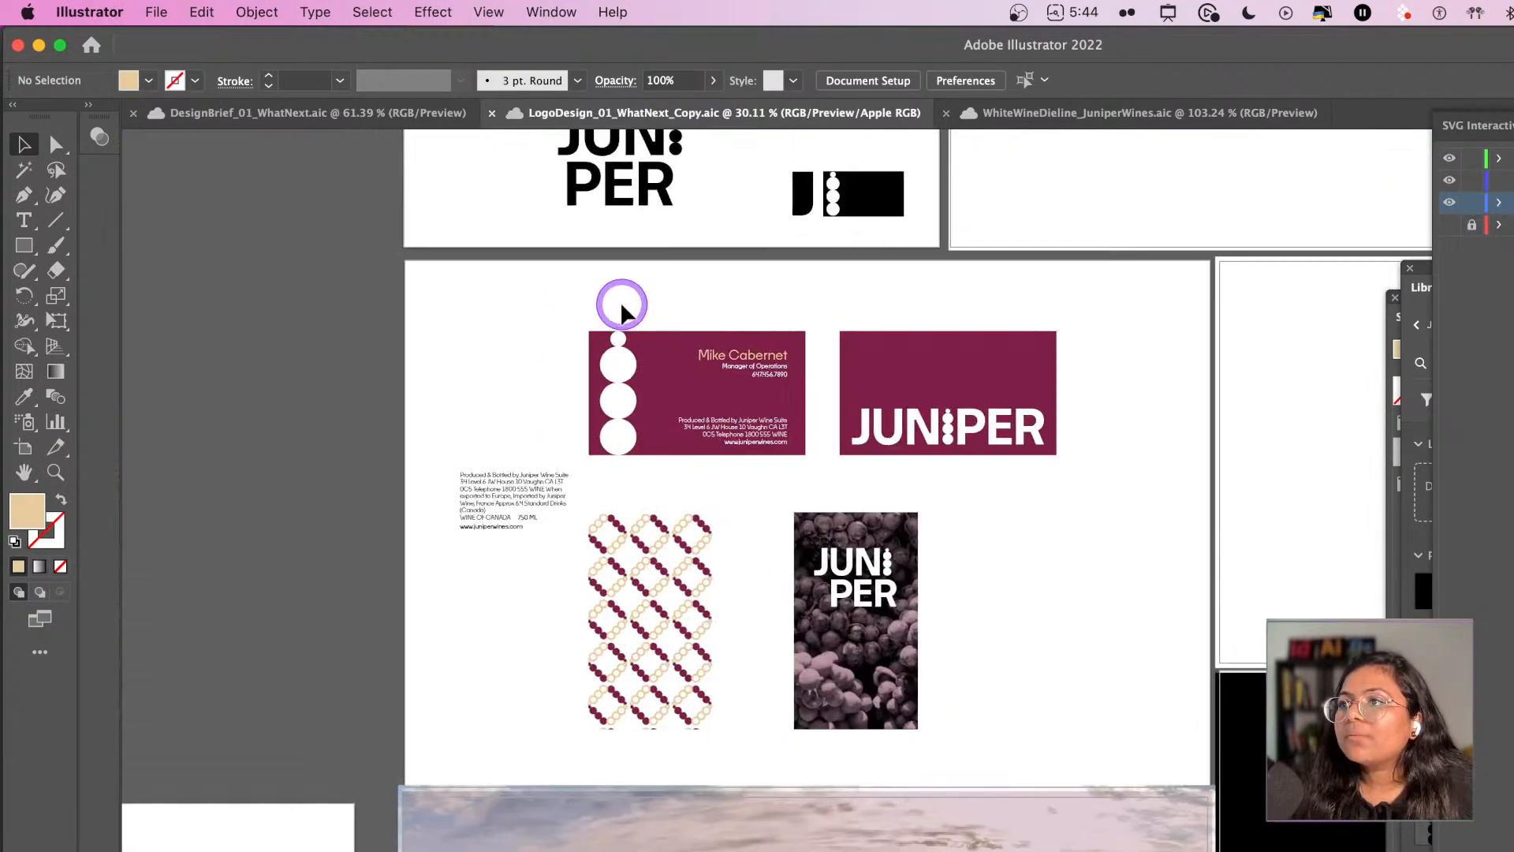
scroll(623, 306, down, 3)
scroll(659, 764, left, 4)
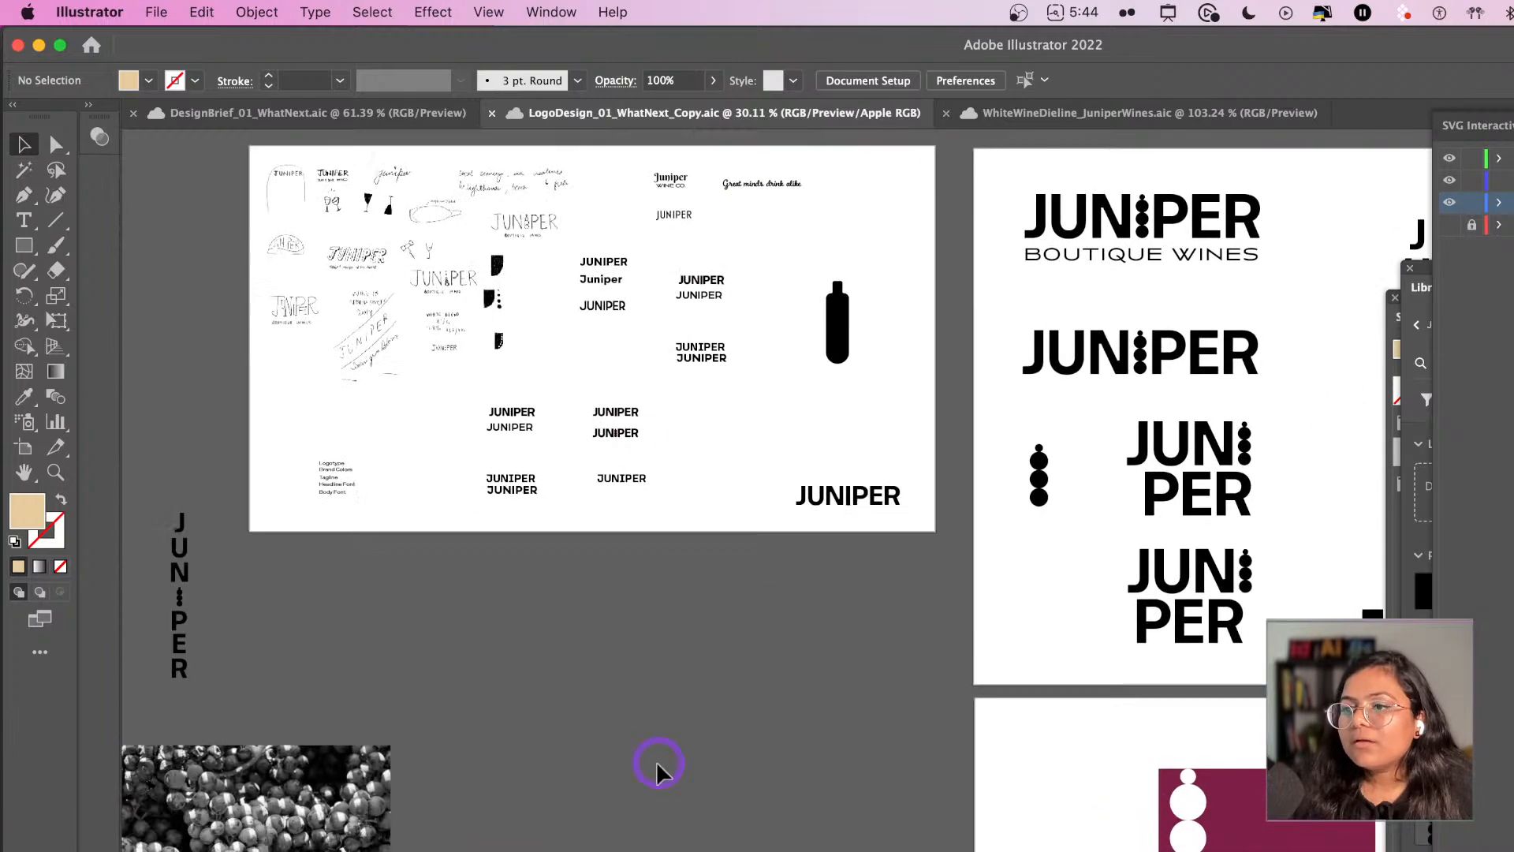
scroll(659, 763, down, 3)
scroll(659, 763, down, 5)
scroll(659, 763, left, 3)
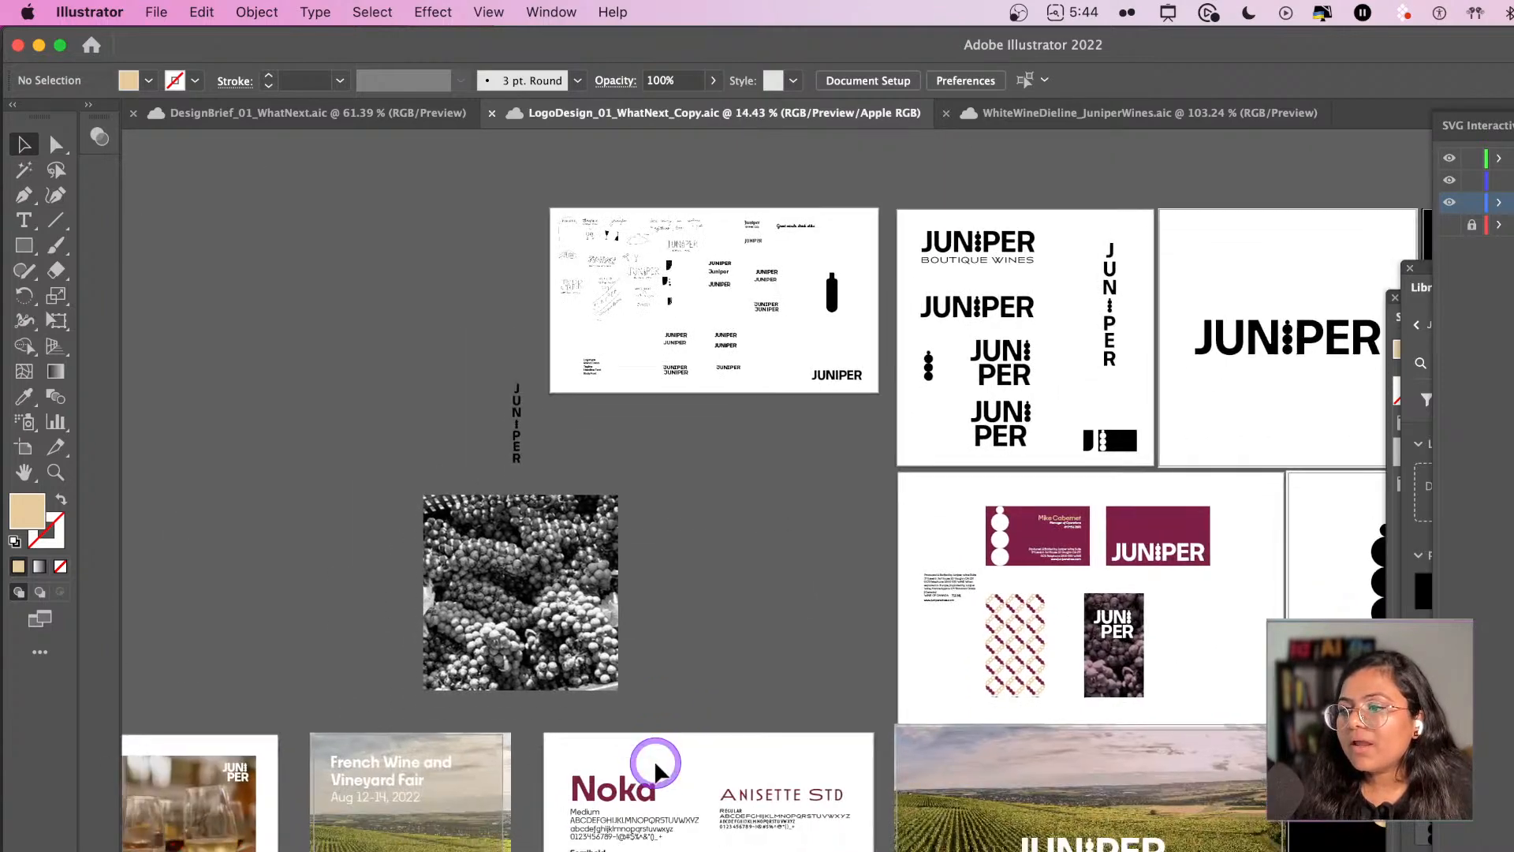
scroll(1092, 579, right, 3)
scroll(1092, 576, up, 10)
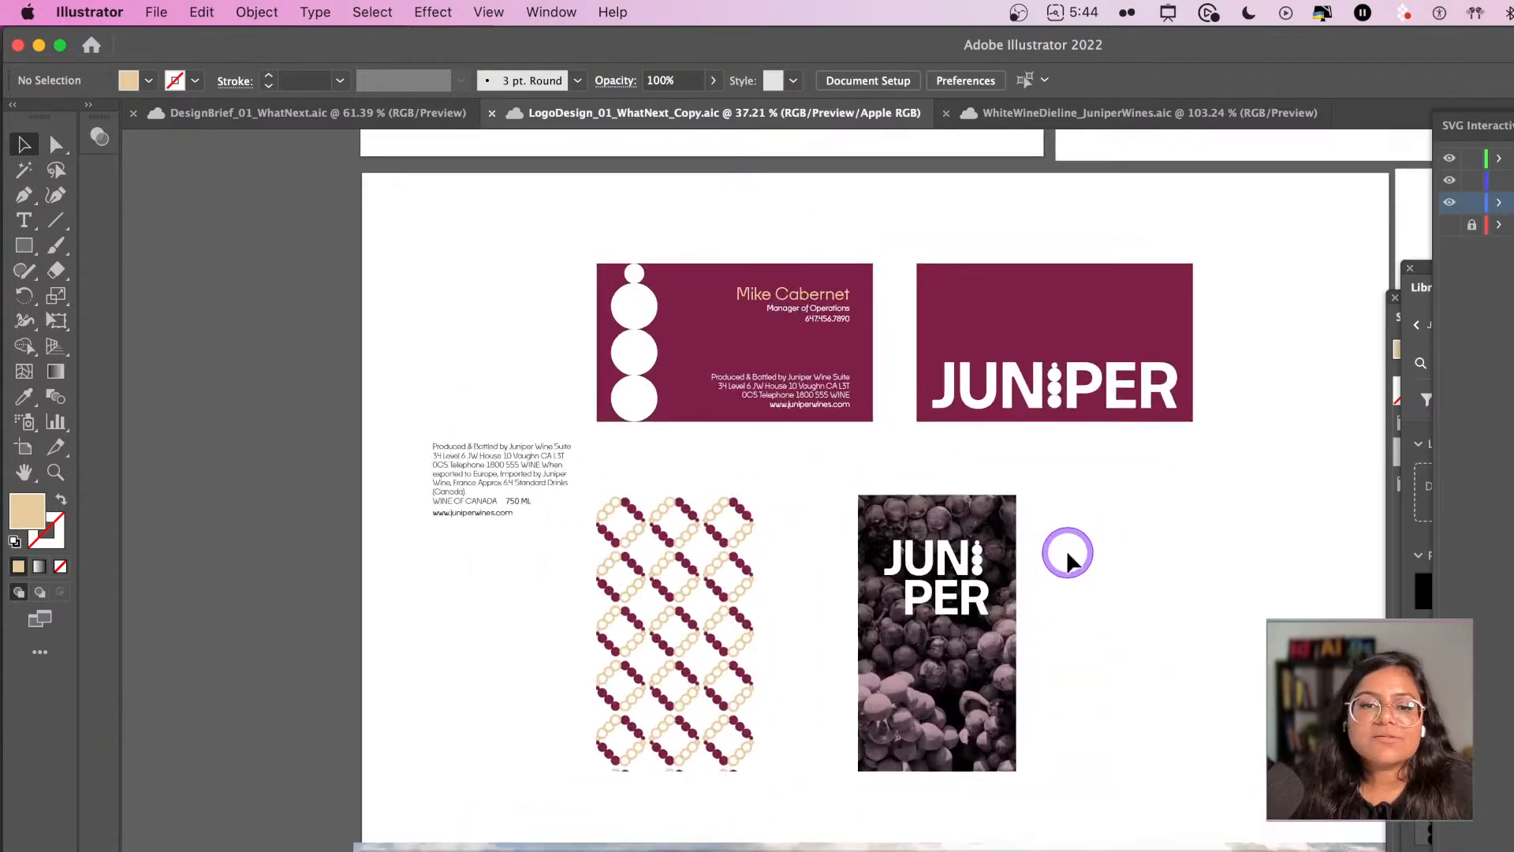
- Select the burgundy business card side with the large JUNIPER logo, including its background rectangle
scroll(907, 469, up, 3)
scroll(906, 469, left, 4)
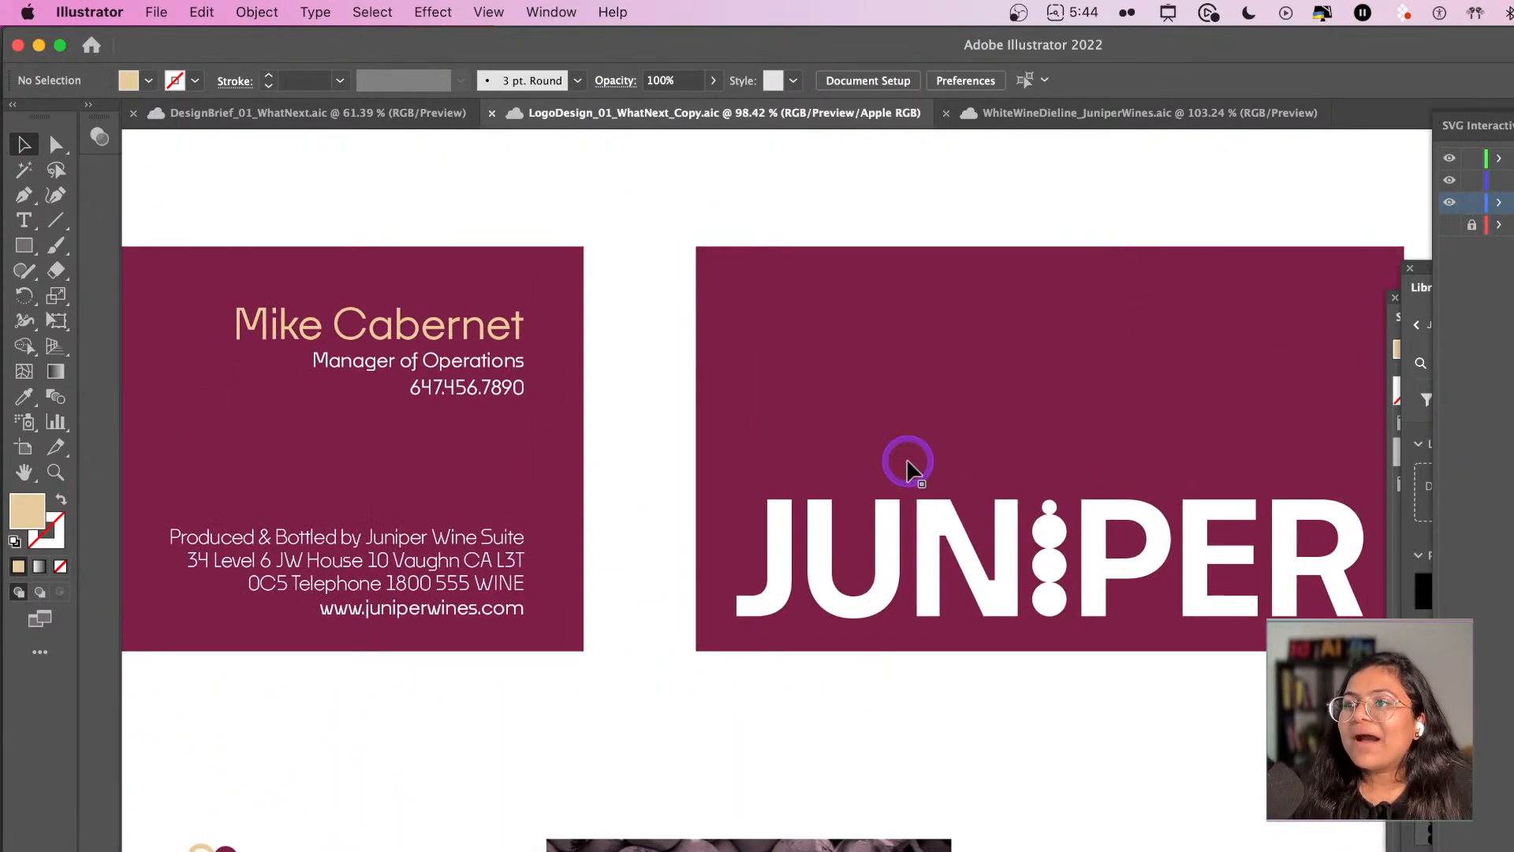
scroll(907, 469, down, 3)
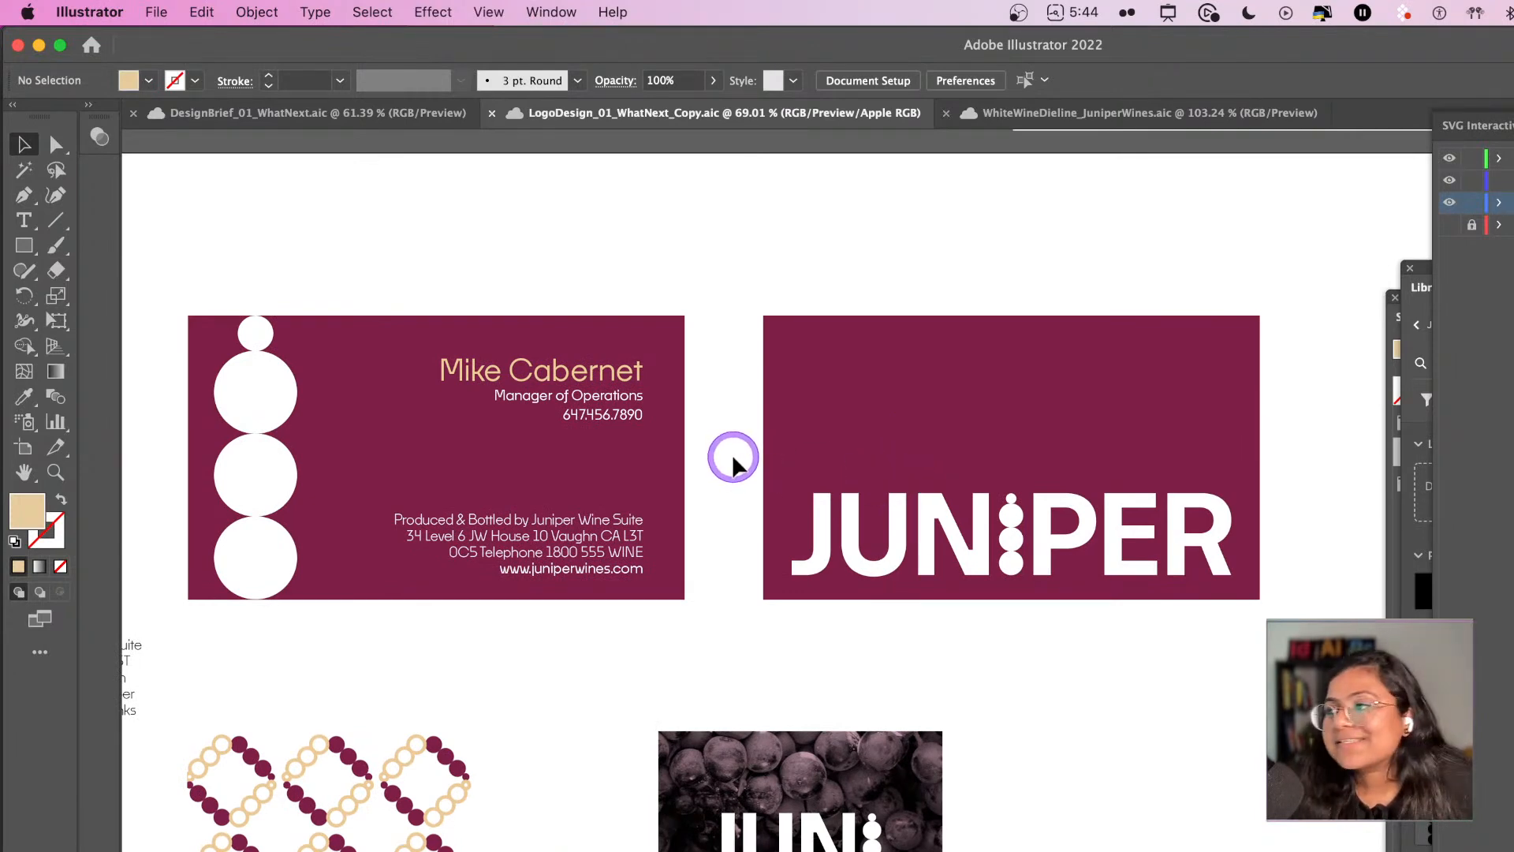
drag(773, 294, 1271, 631)
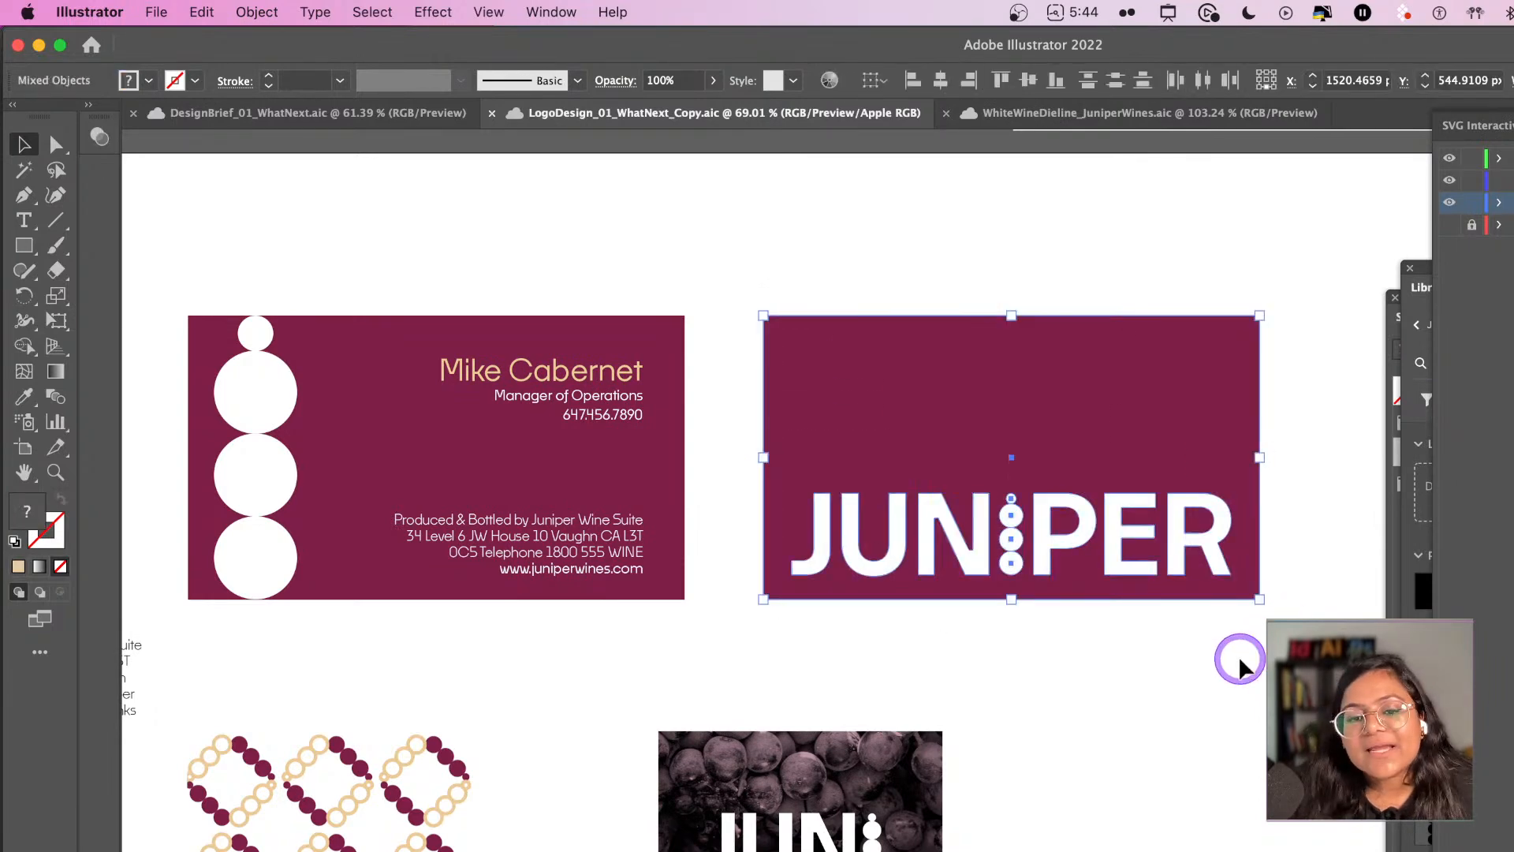
- Switch to Photoshop and expand the Editable Layers group of the business card mockup in Untitled-1
key(super+Tab)
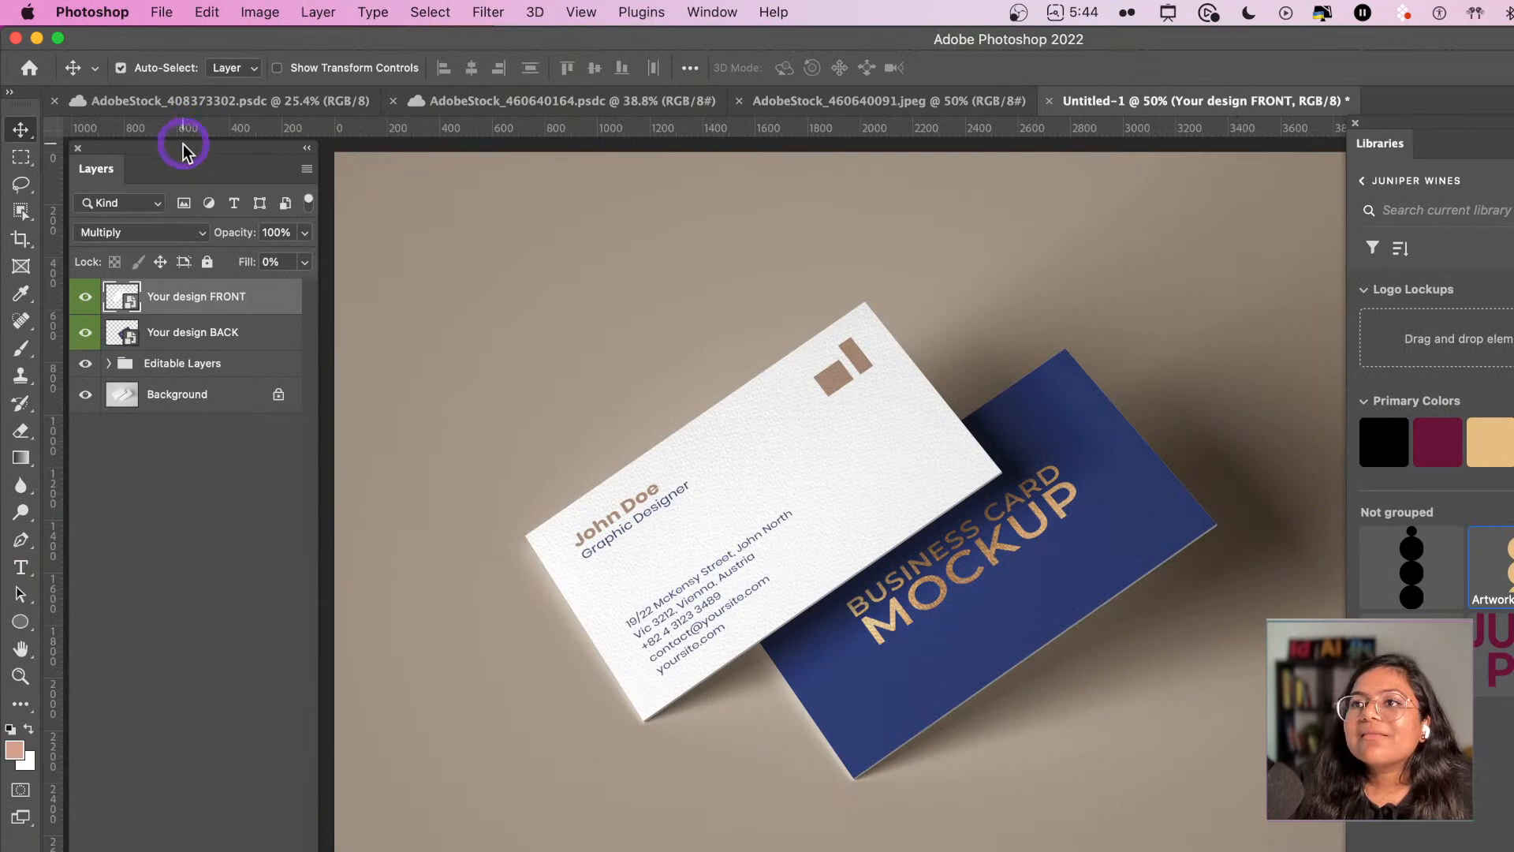
drag(183, 149, 290, 158)
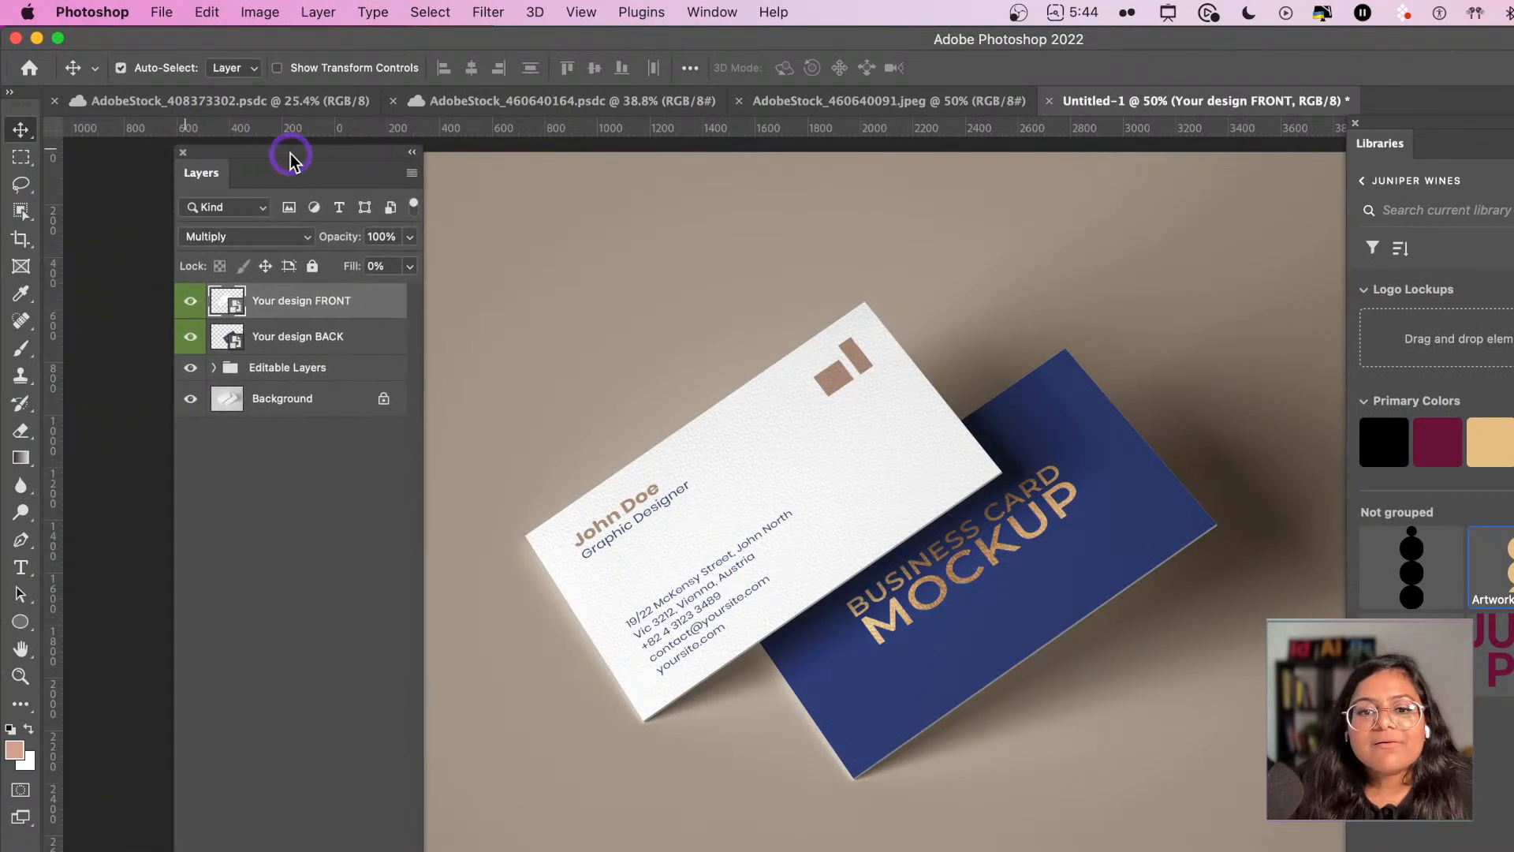
click(191, 367)
click(191, 367)
click(214, 367)
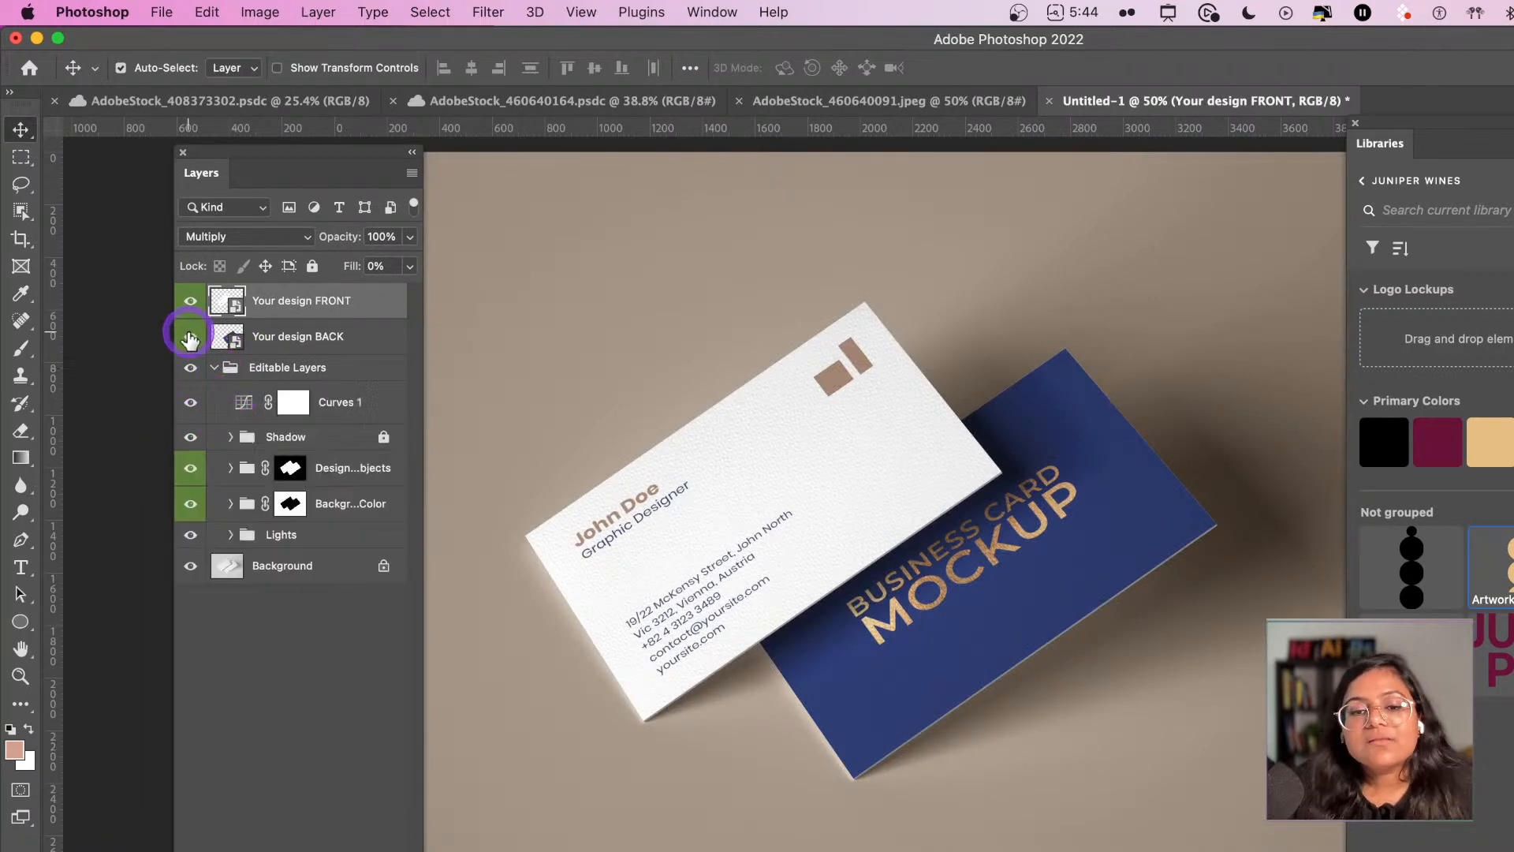
key(shift+Tab)
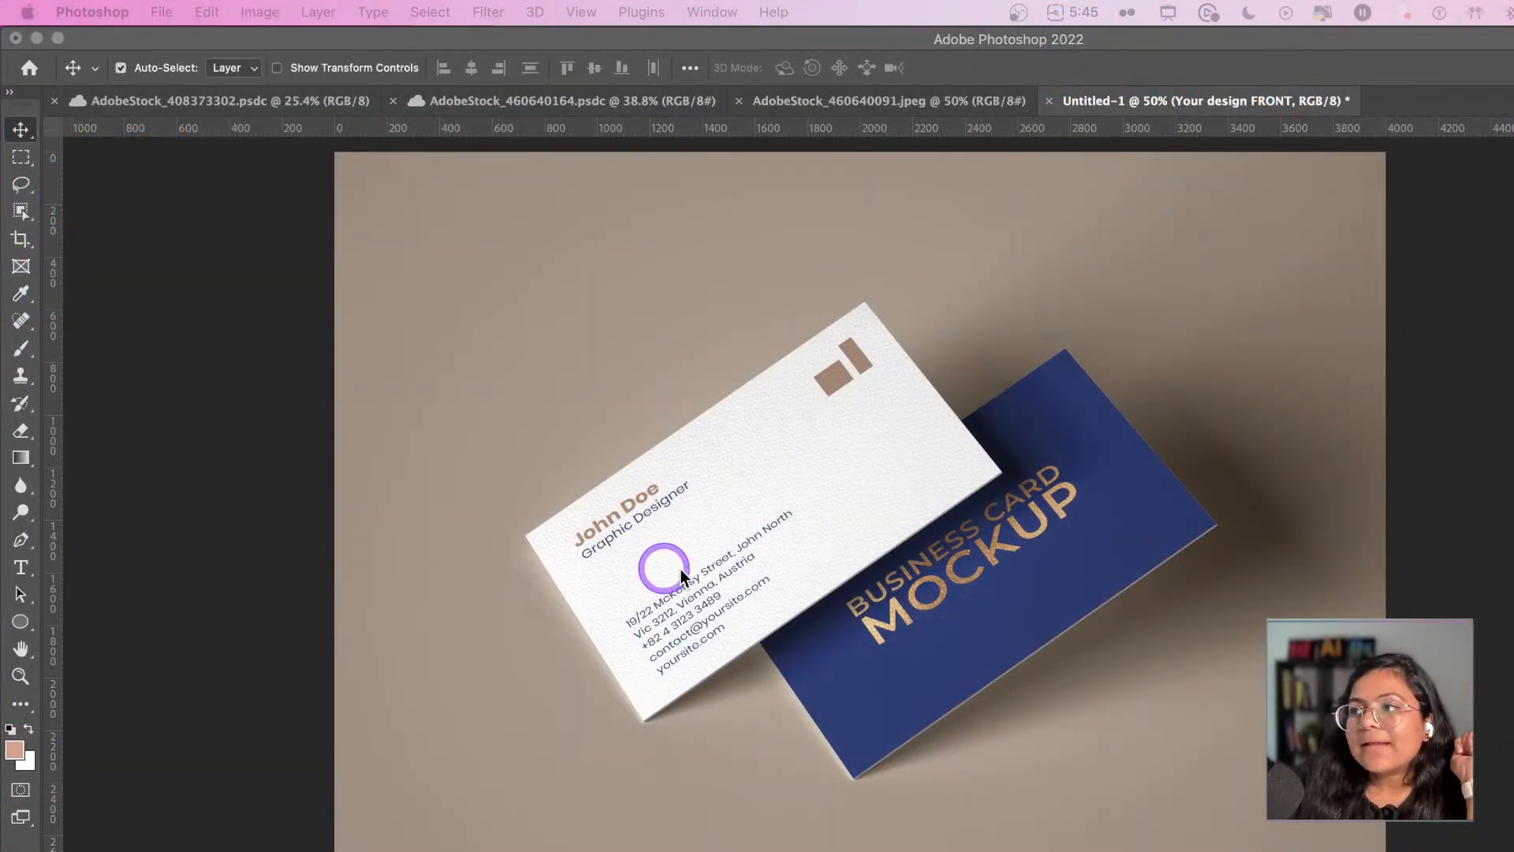
click(681, 568)
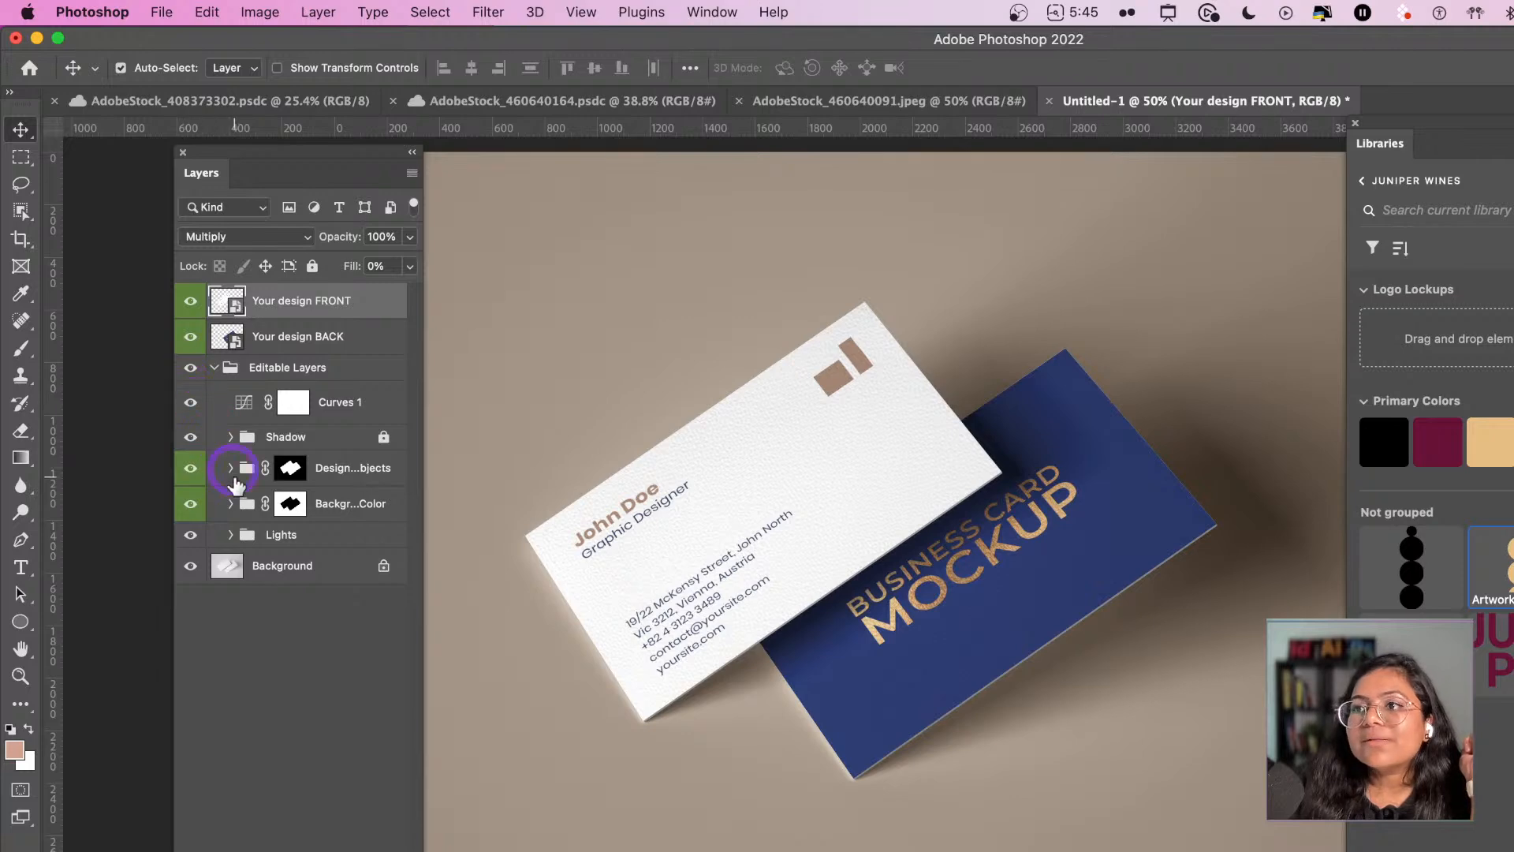
- Toggle the Design Smart Objects group off and on, expand it, and widen the layer list to show full layer names
click(191, 469)
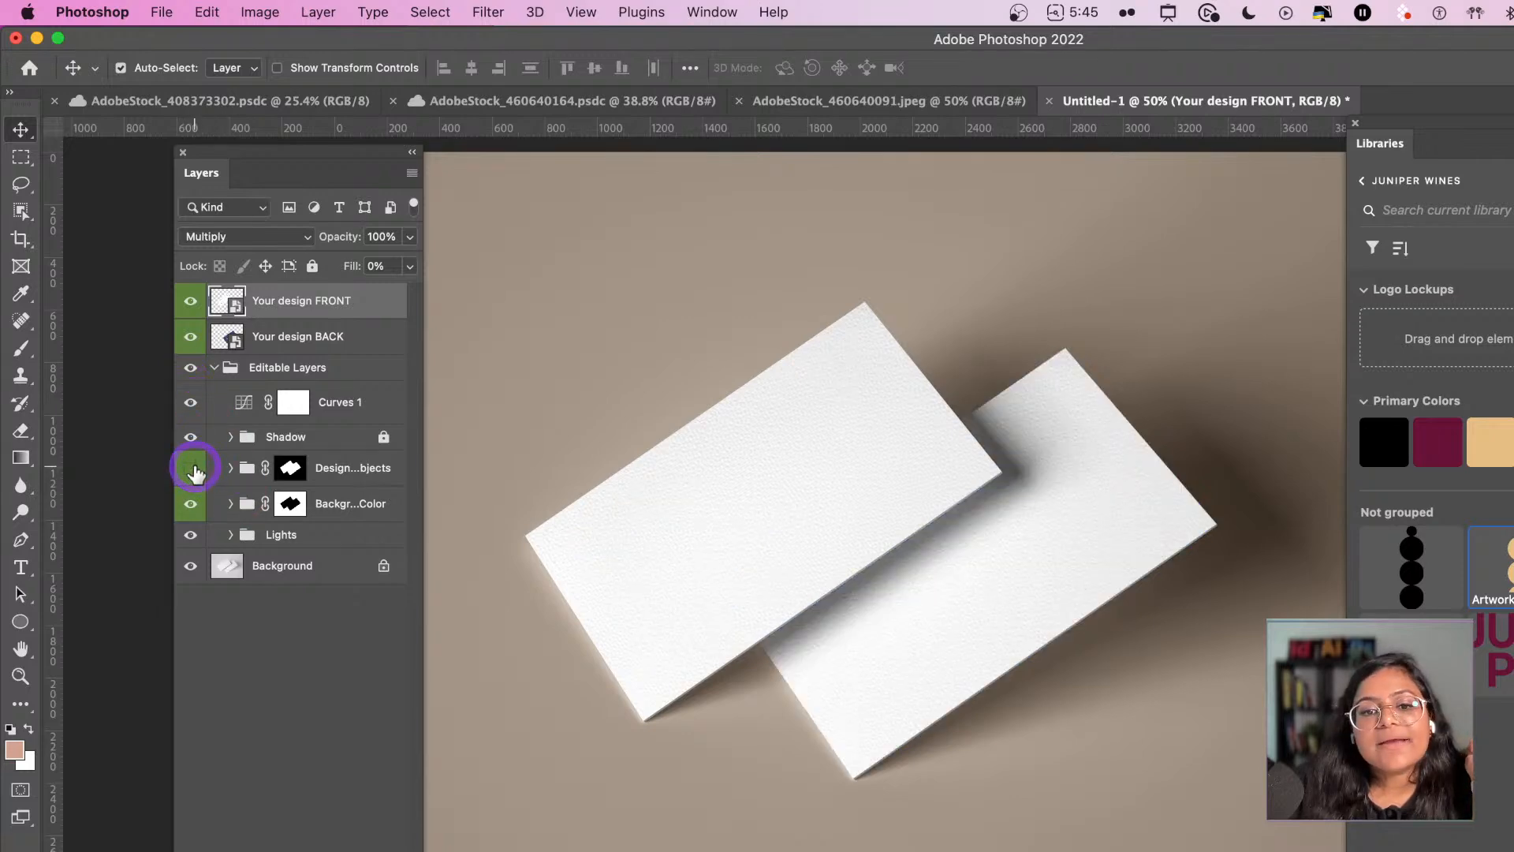
click(192, 470)
click(230, 468)
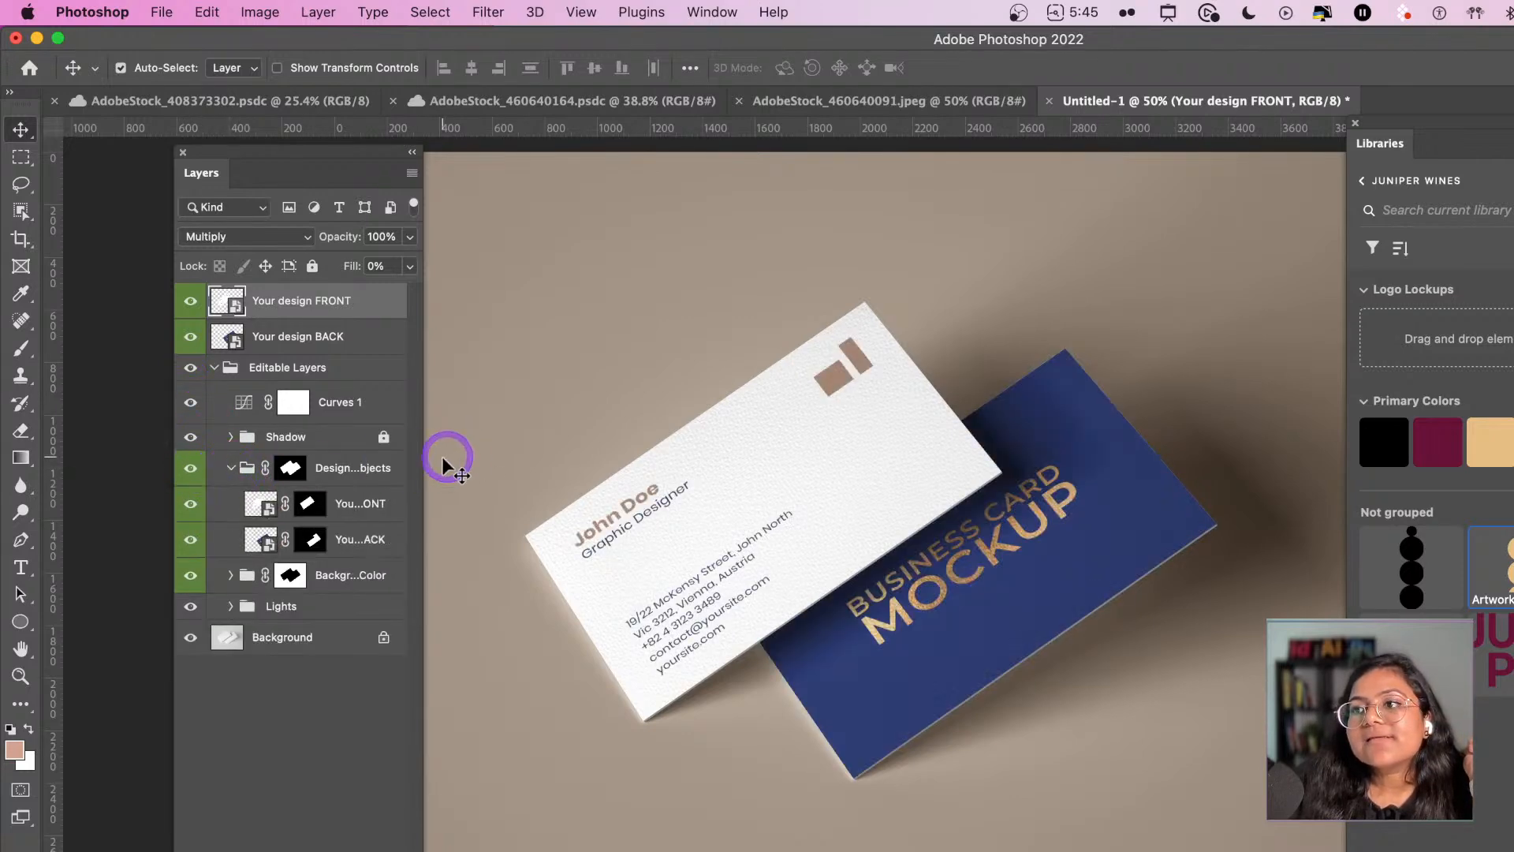
drag(423, 459, 557, 433)
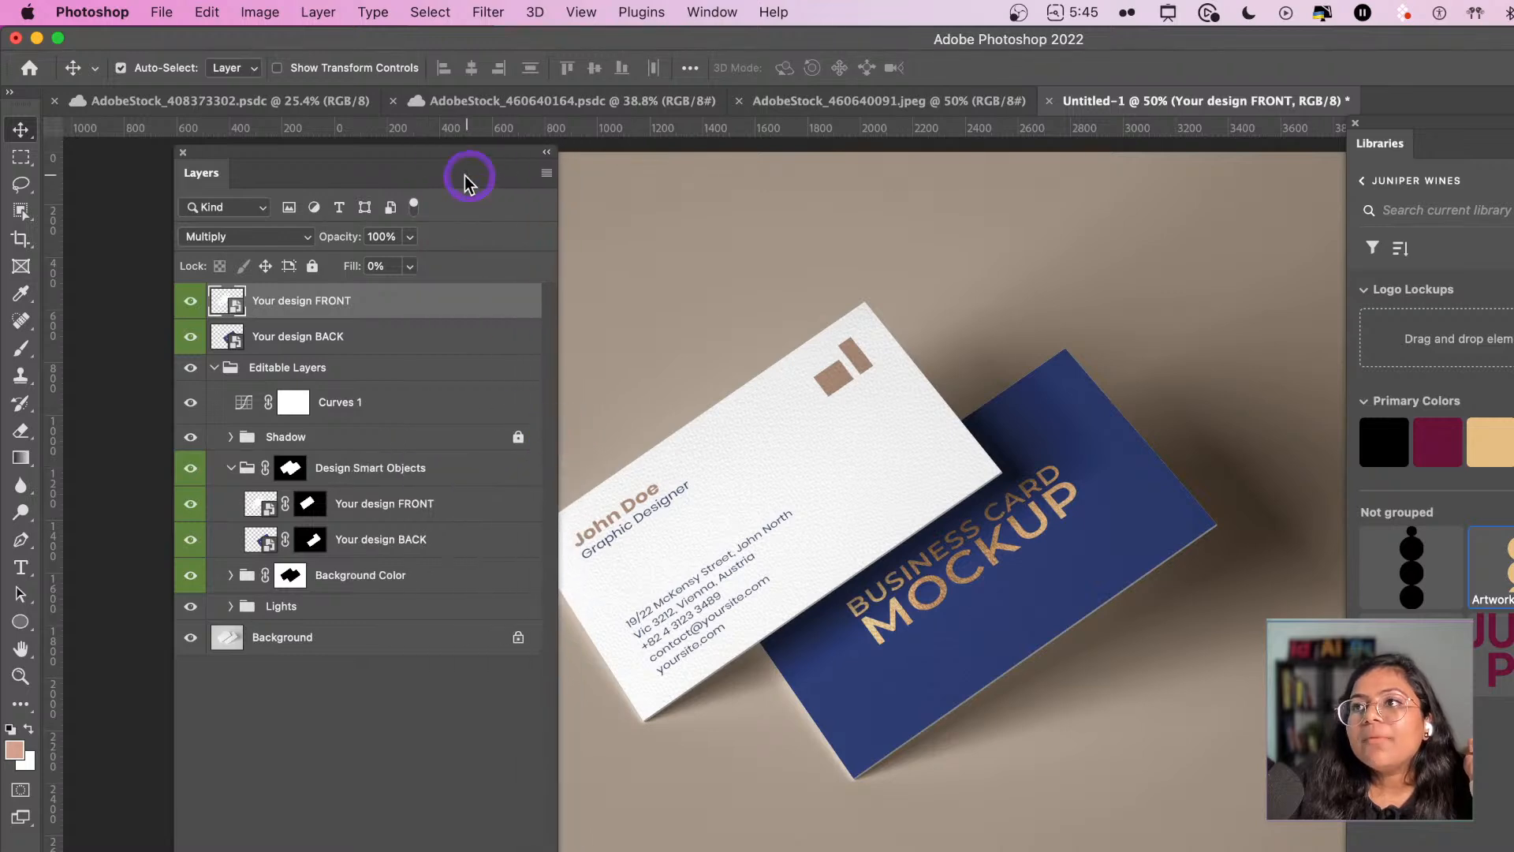
drag(431, 166, 314, 151)
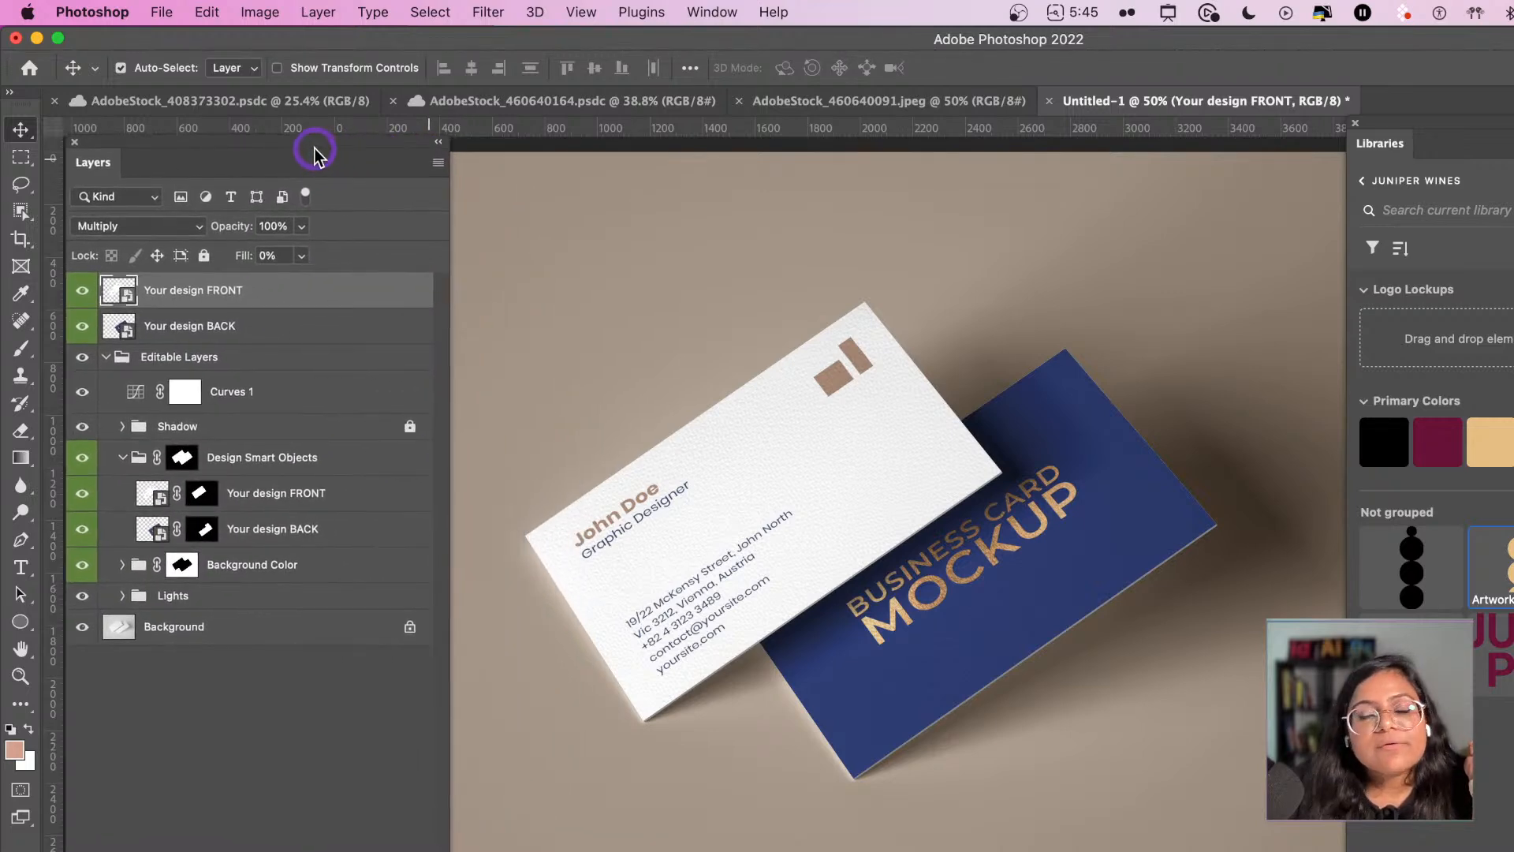
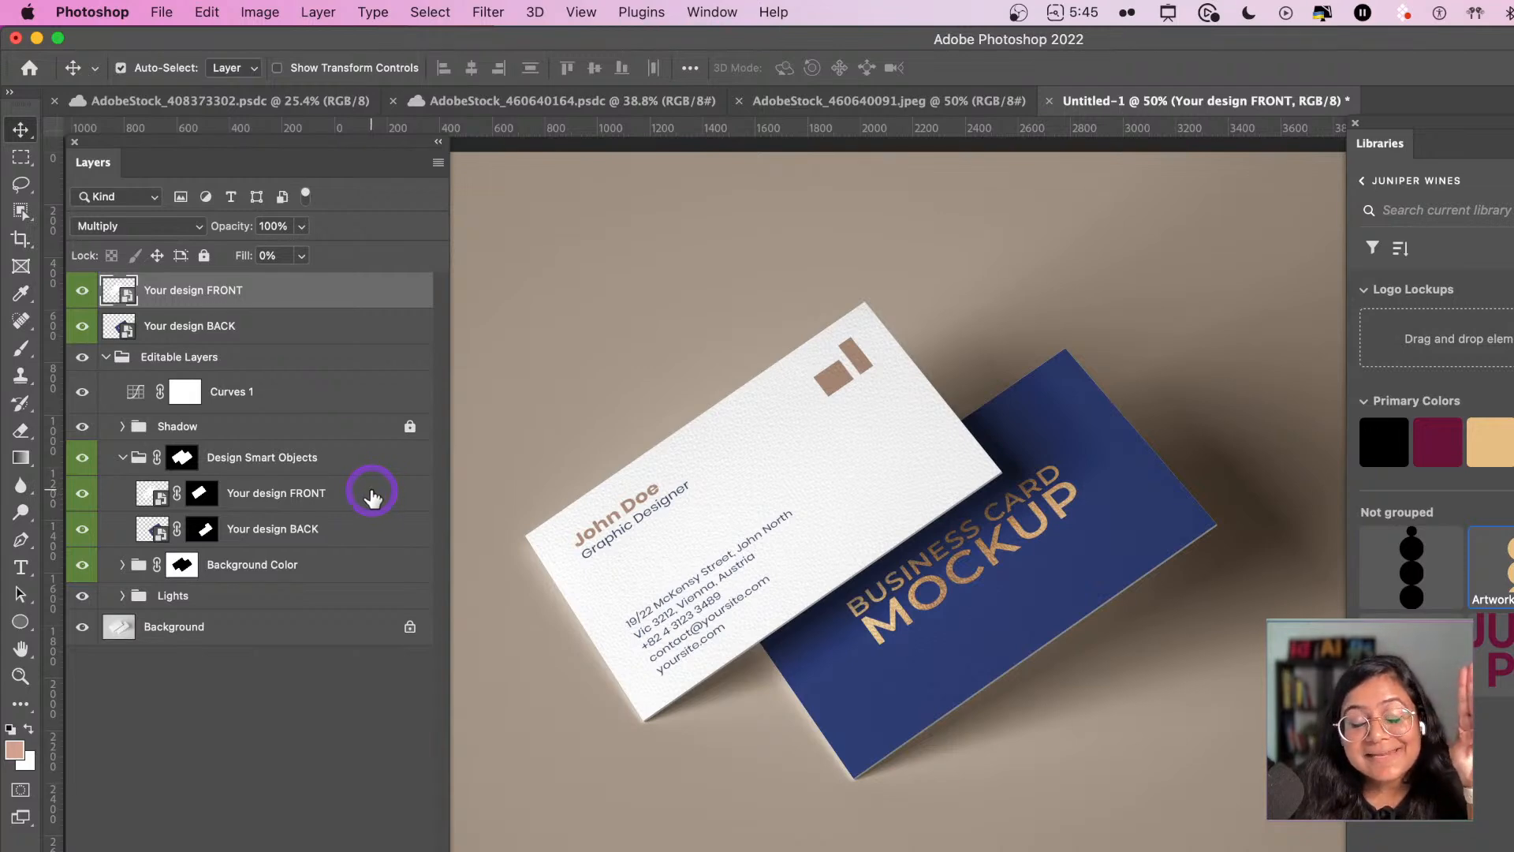
- Toggle the visibility of Your design BACK and Your design FRONT to check which card side each one controls
click(339, 567)
click(265, 532)
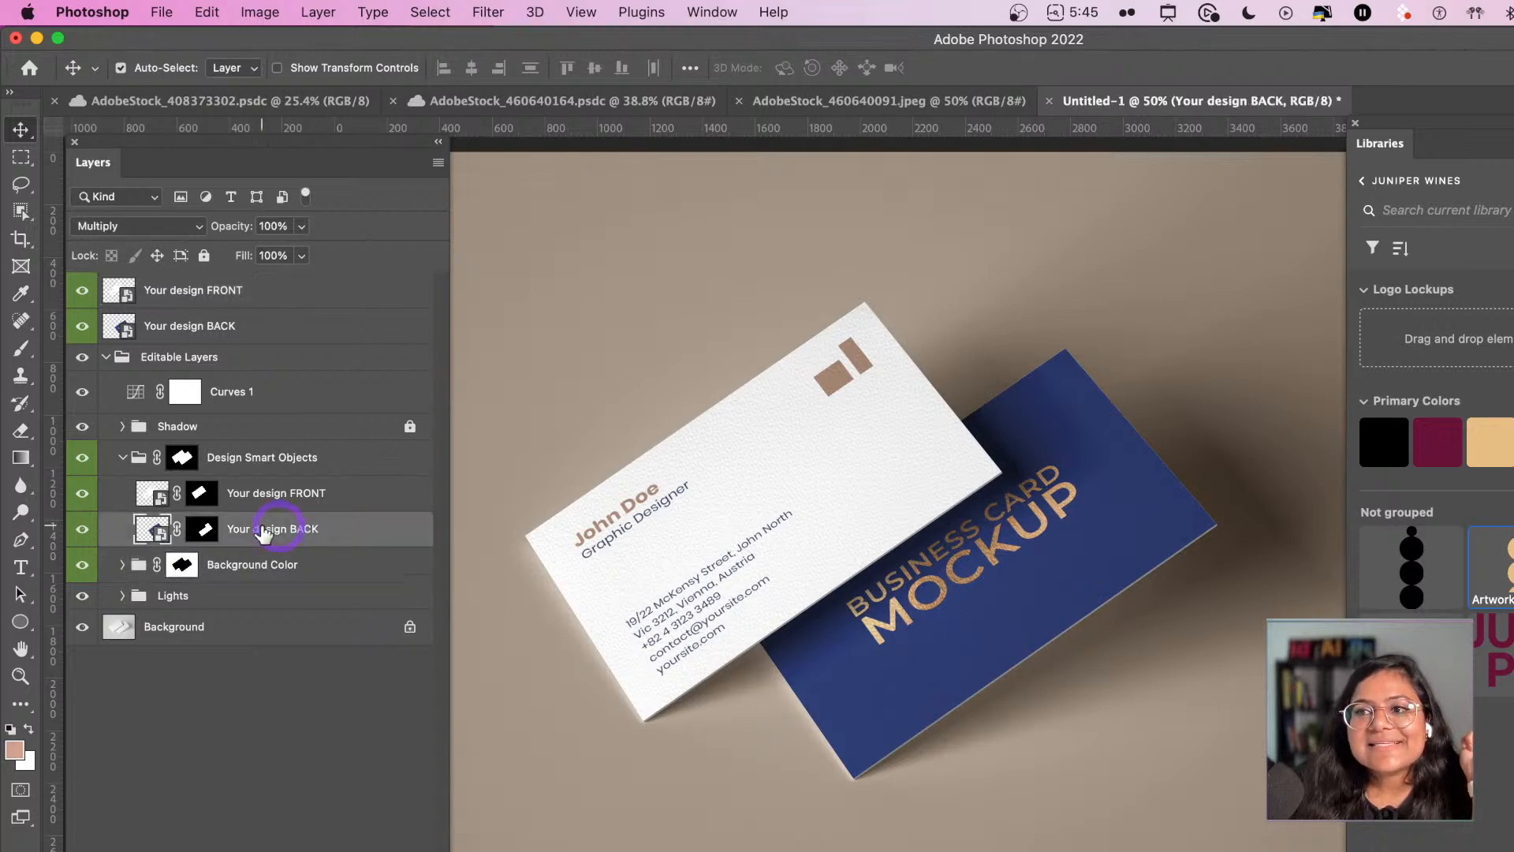
click(83, 526)
click(83, 526)
click(82, 495)
click(82, 494)
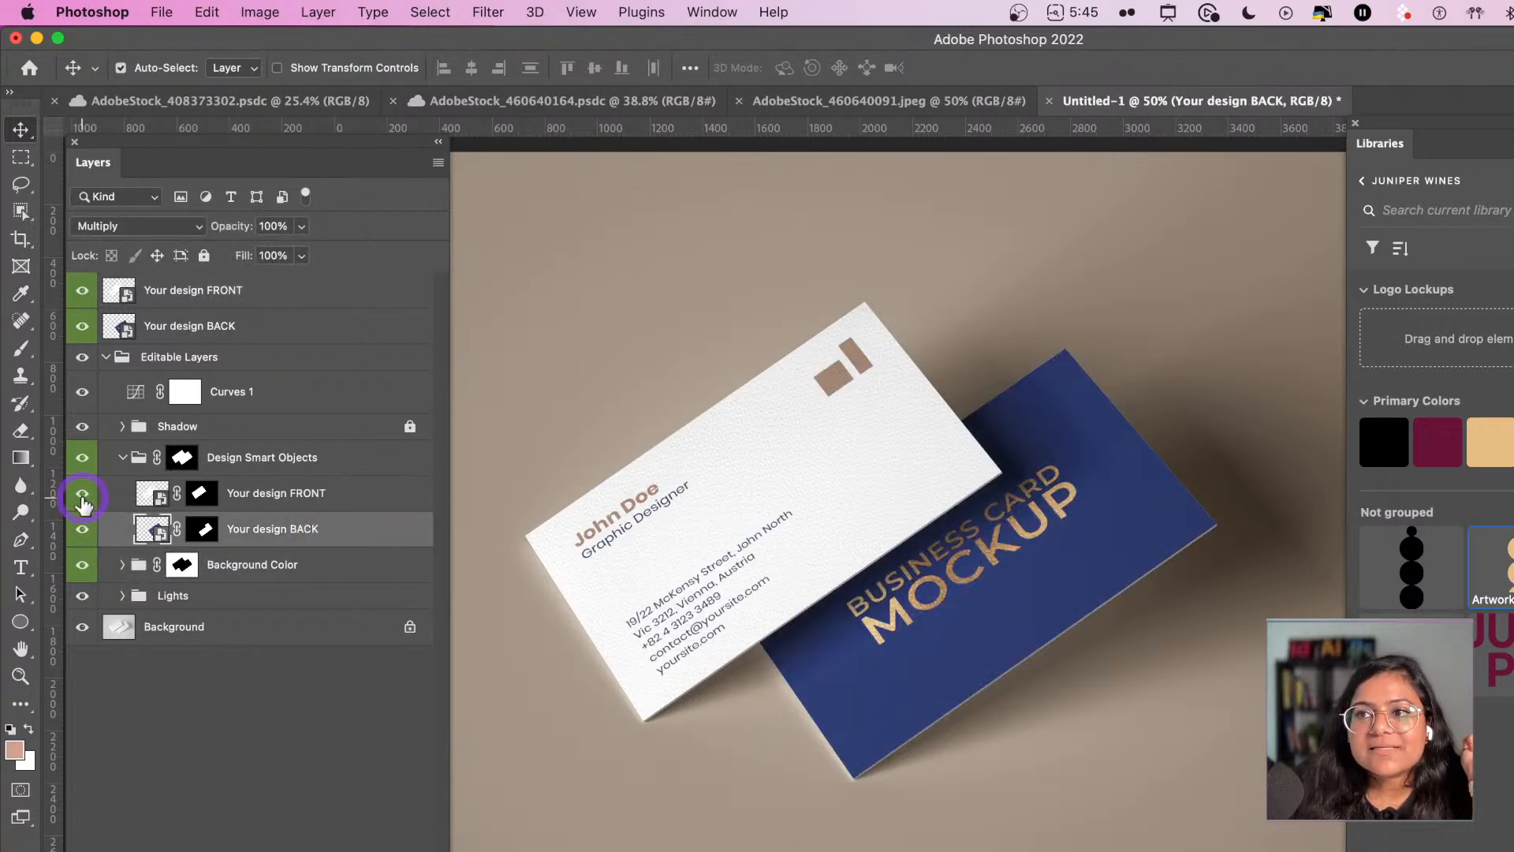
- Open the contents of the Your design FRONT smart object inside the Design Smart Objects group
click(300, 495)
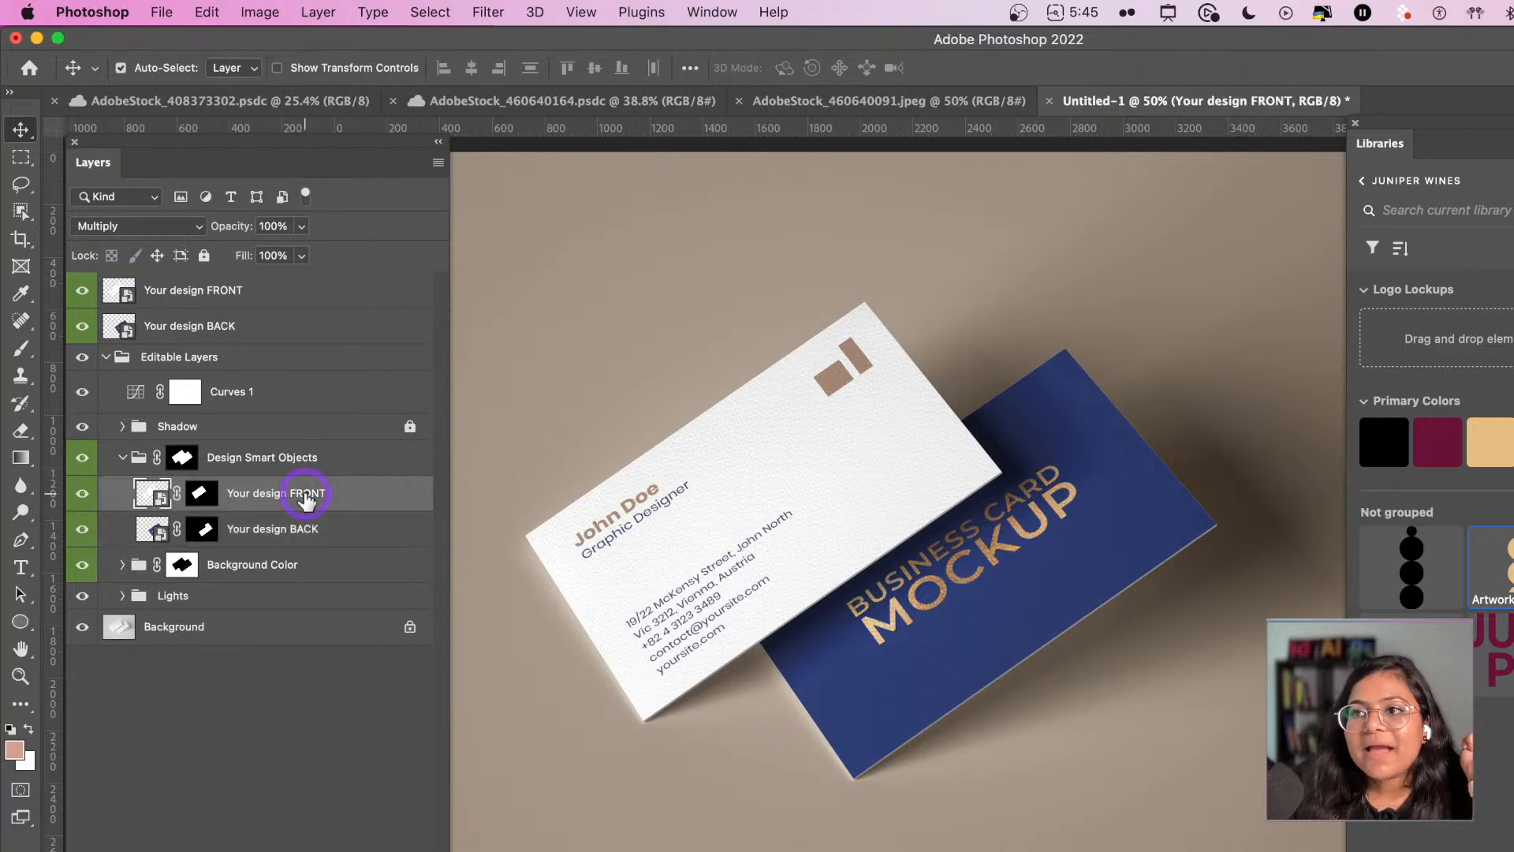
double_click(158, 495)
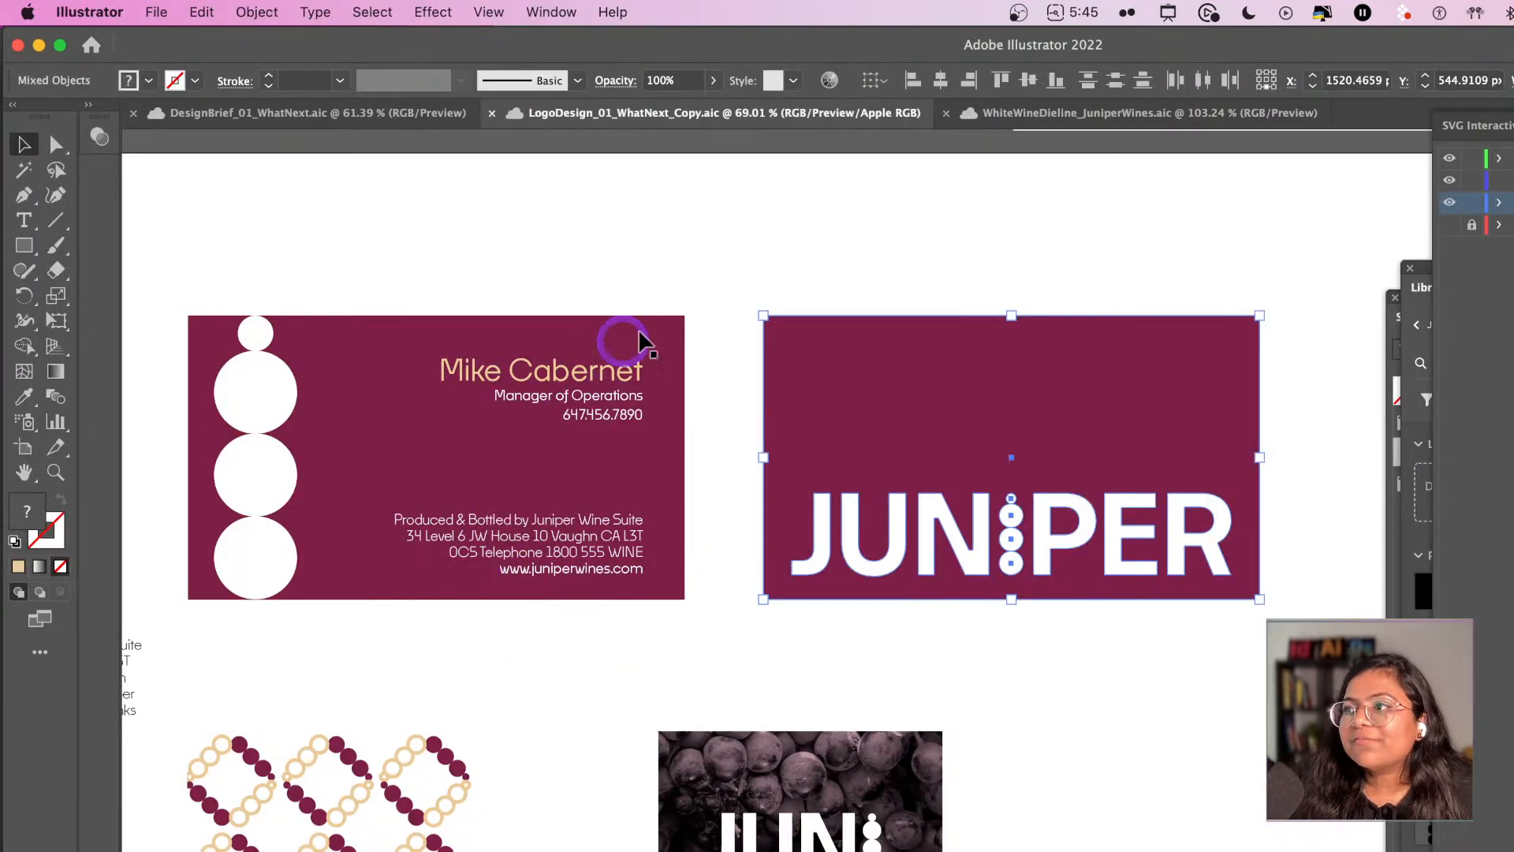
- Select all the artwork of the contact-details business card in Illustrator and copy it
drag(701, 282, 1268, 612)
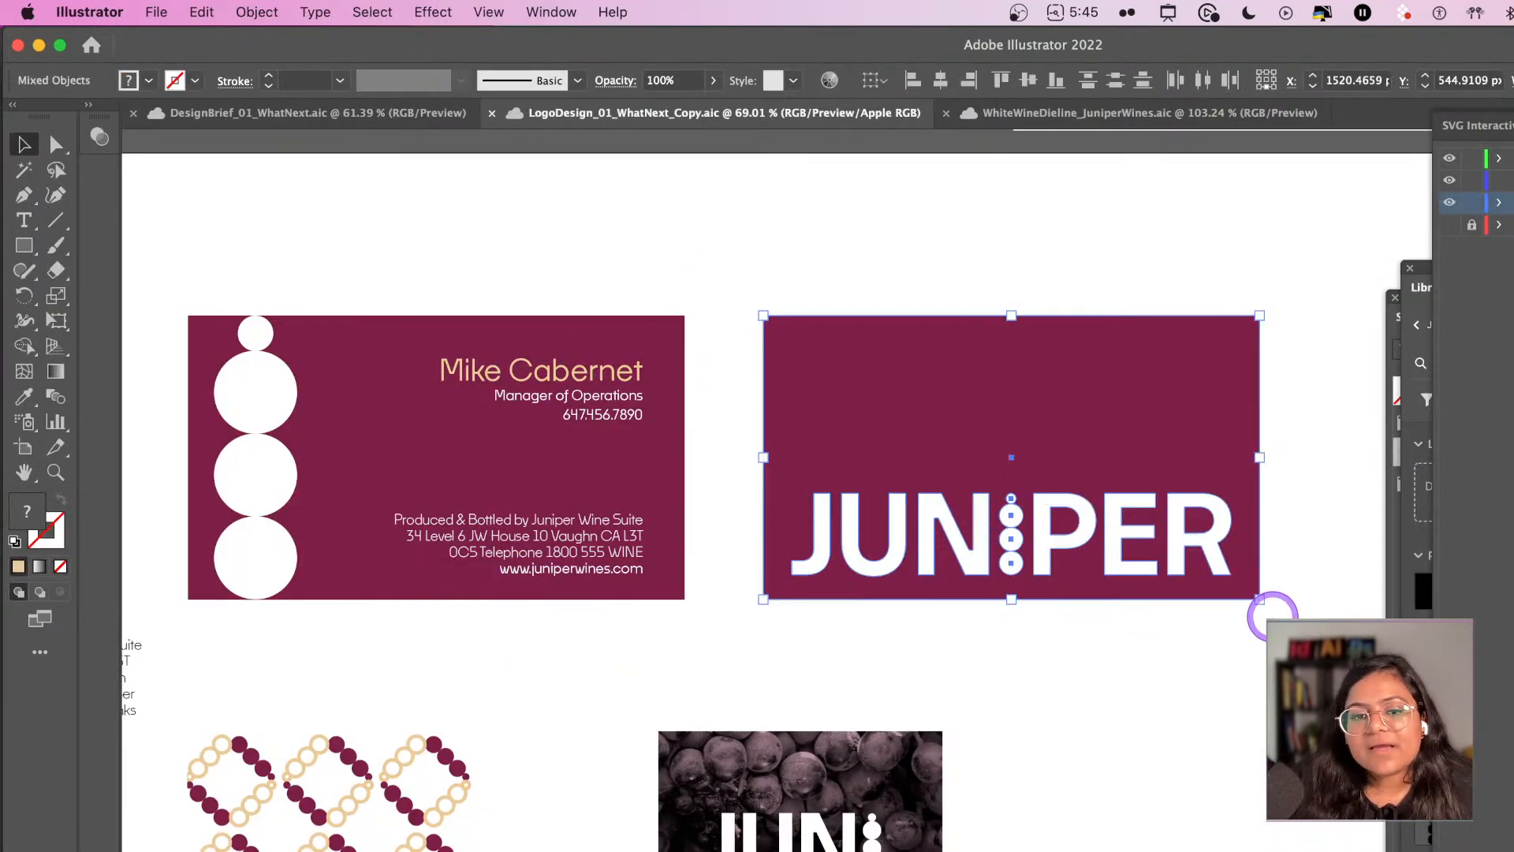
click(703, 329)
drag(227, 271, 669, 651)
key(super+c)
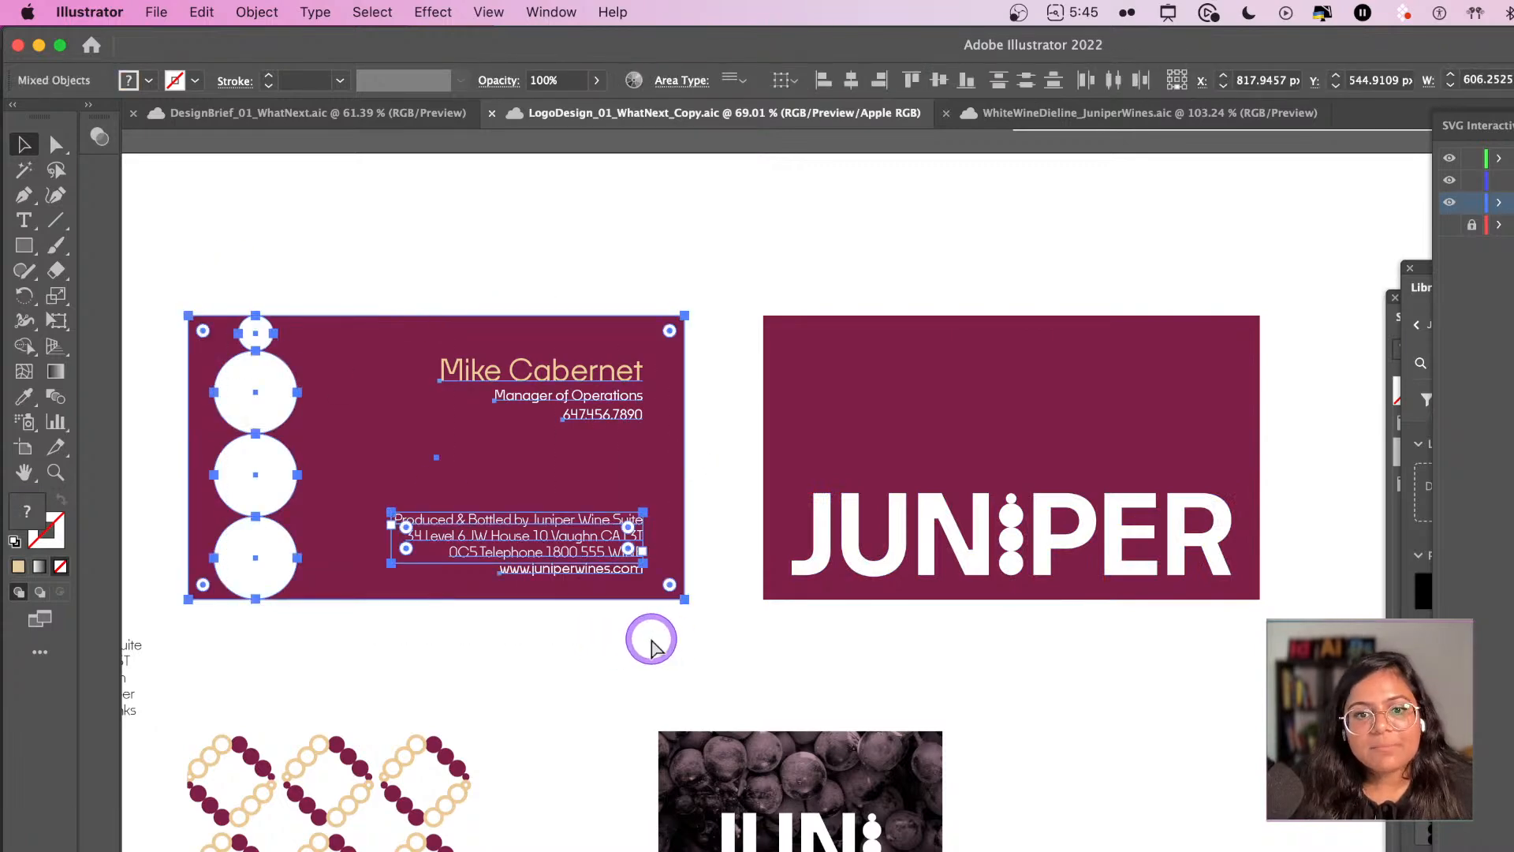
- Switch to Photoshop and paste the copied card into Your design FRONT as a Smart Object, committing the placement
key(super+Tab)
key(super+v)
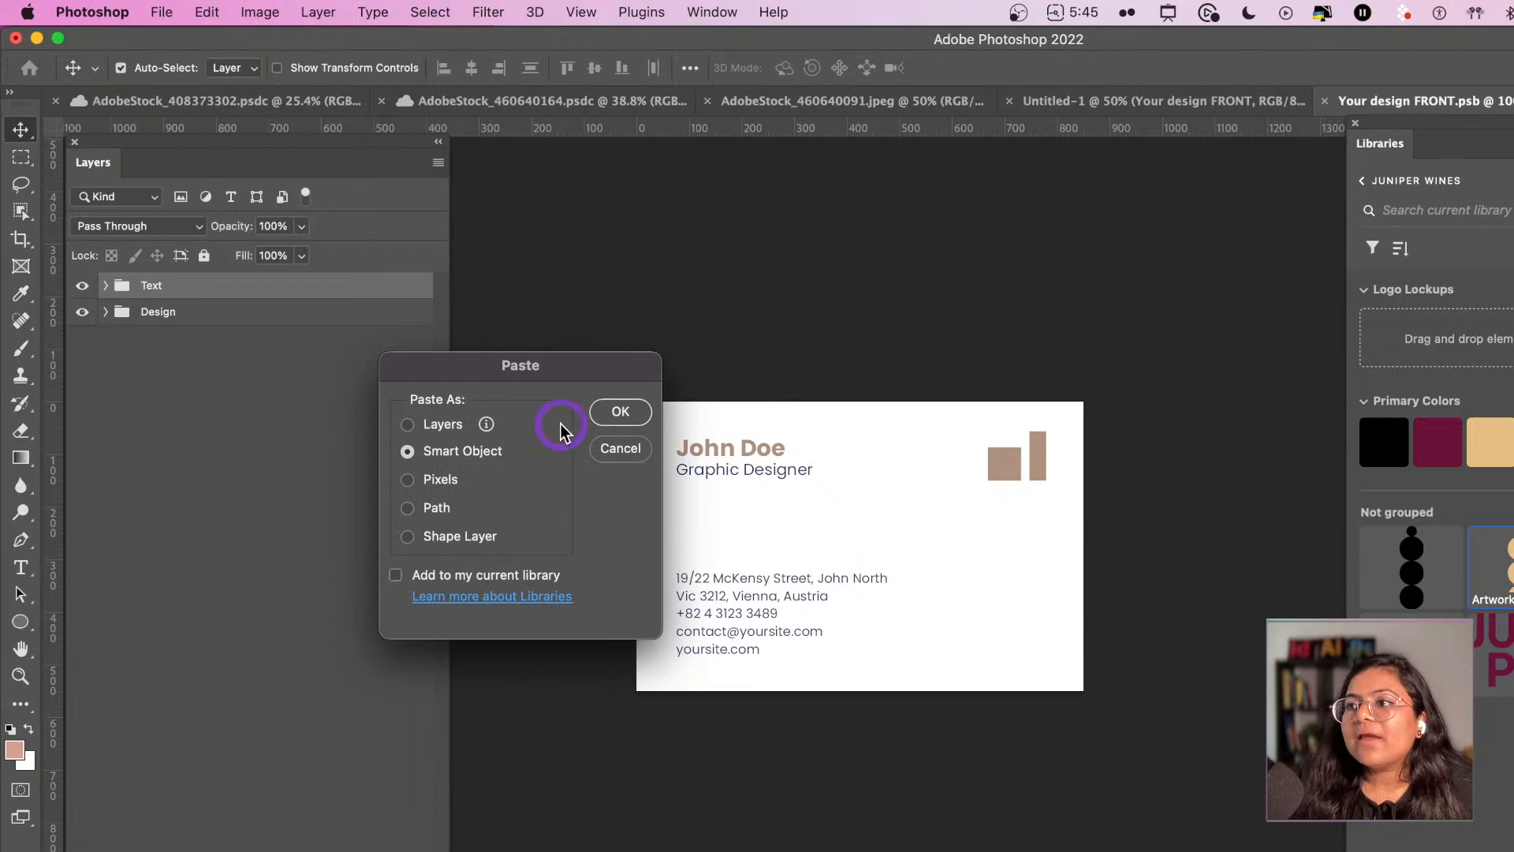
click(604, 411)
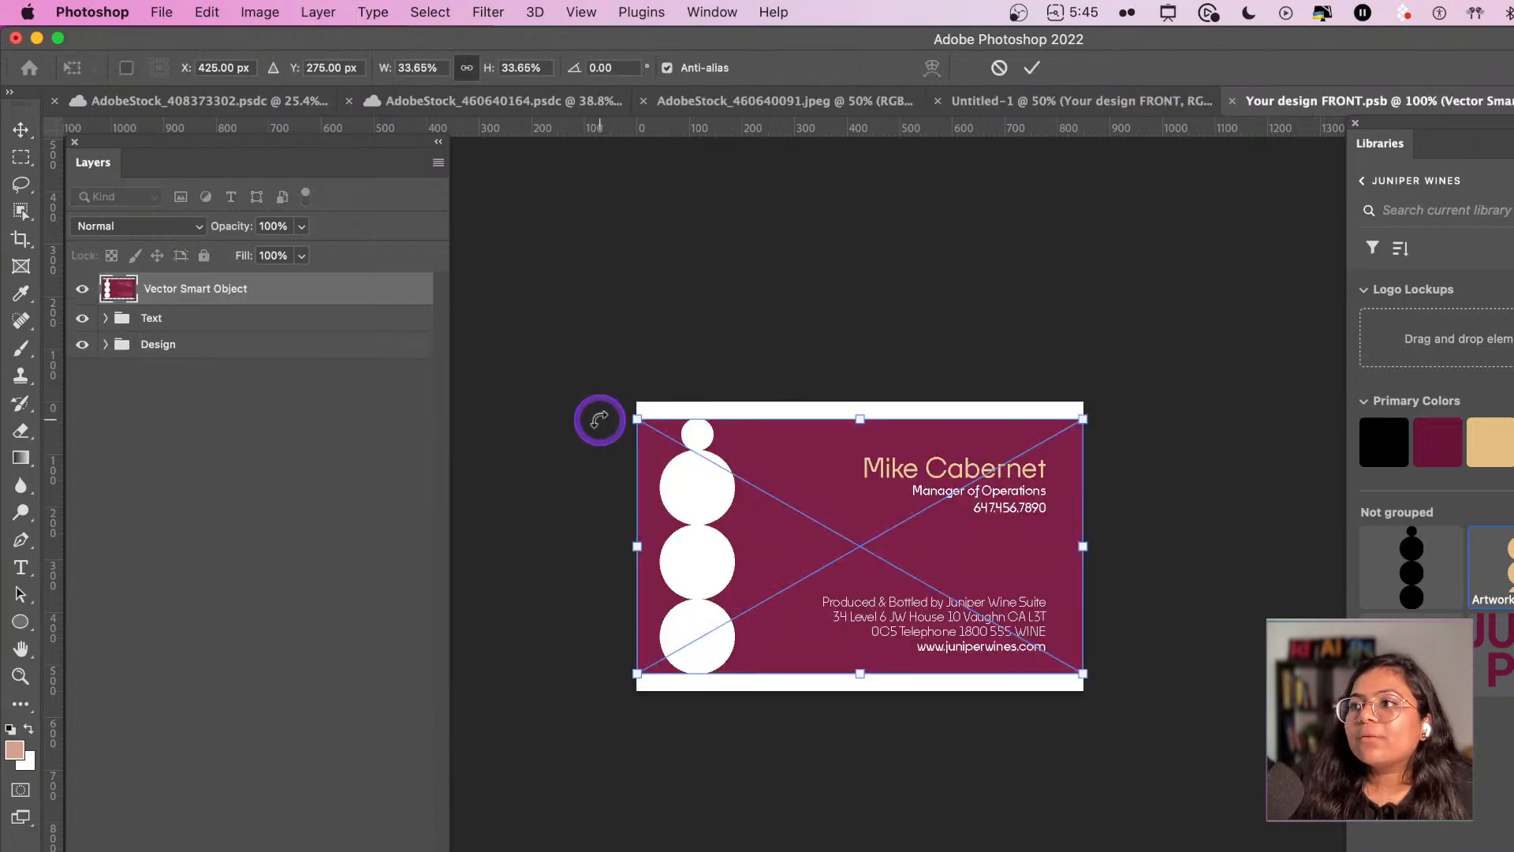
double_click(802, 552)
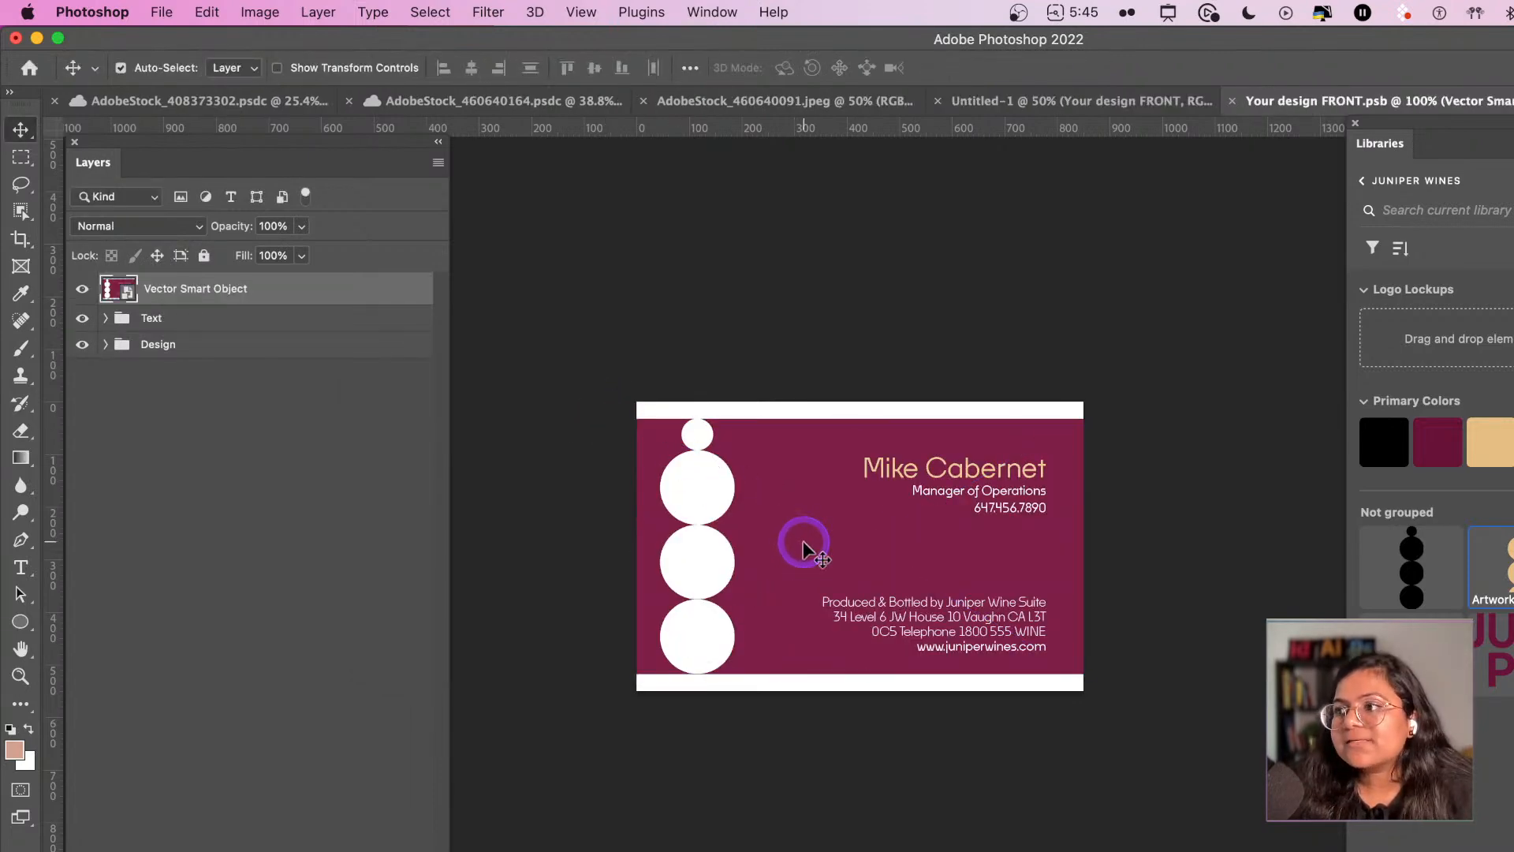
- Expand the Design group and recolour Color Fill 1 with the burgundy sampled from the pasted card
click(107, 344)
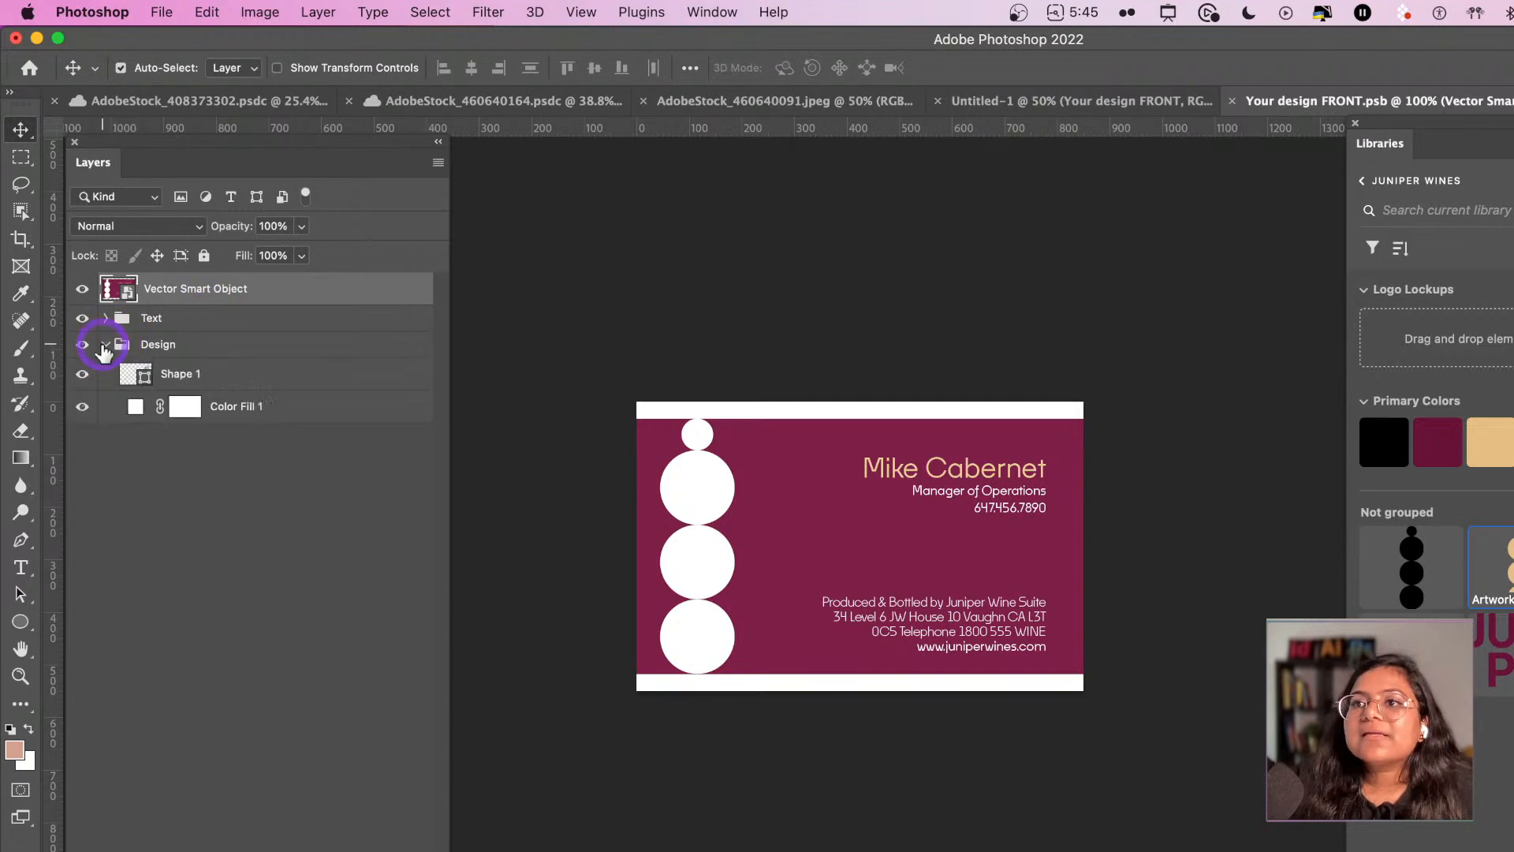
click(118, 345)
click(105, 345)
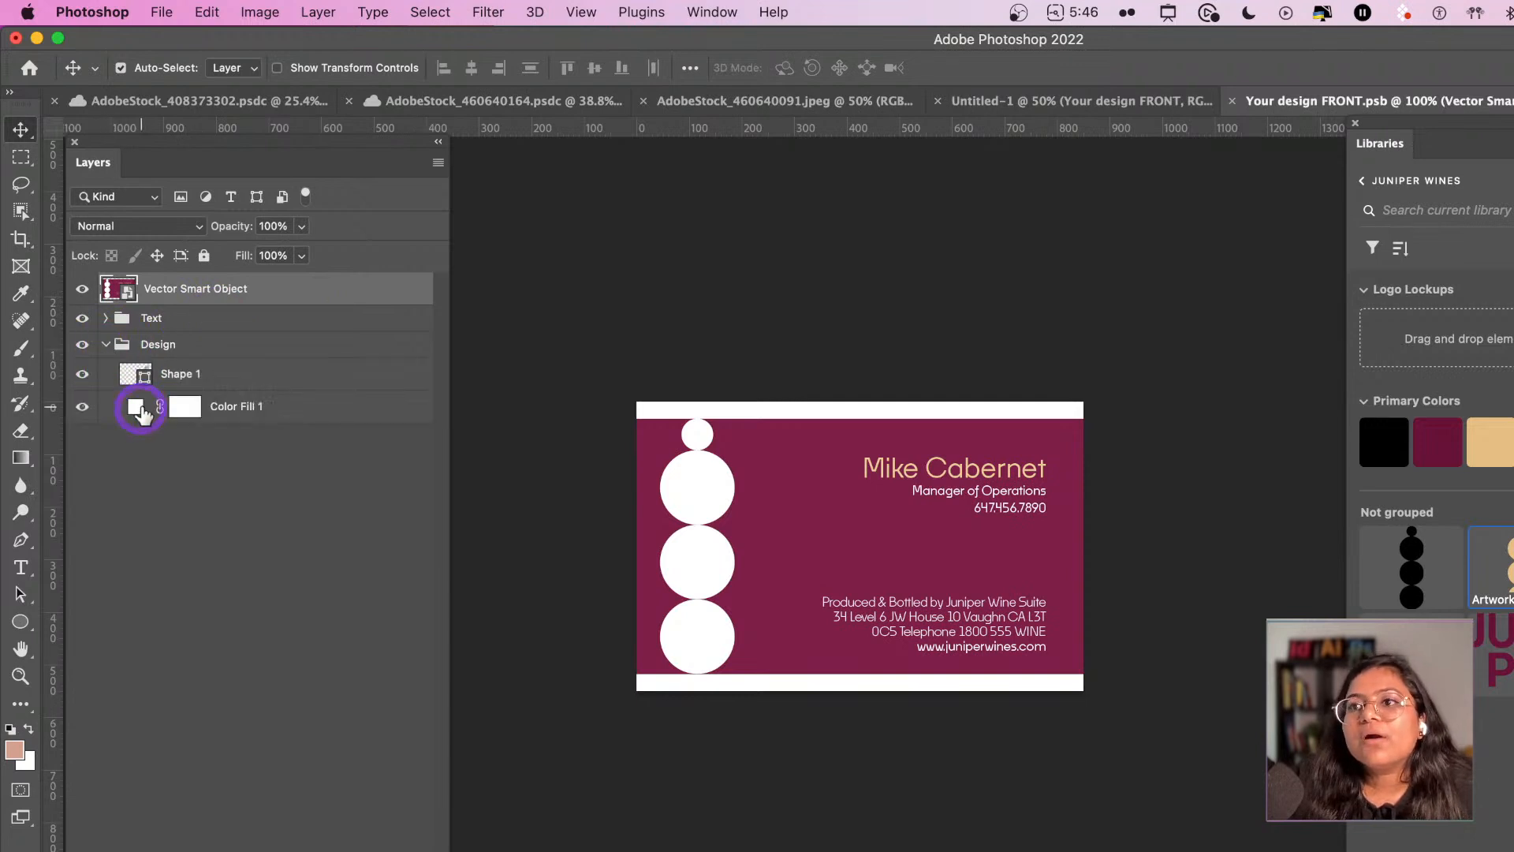
click(183, 409)
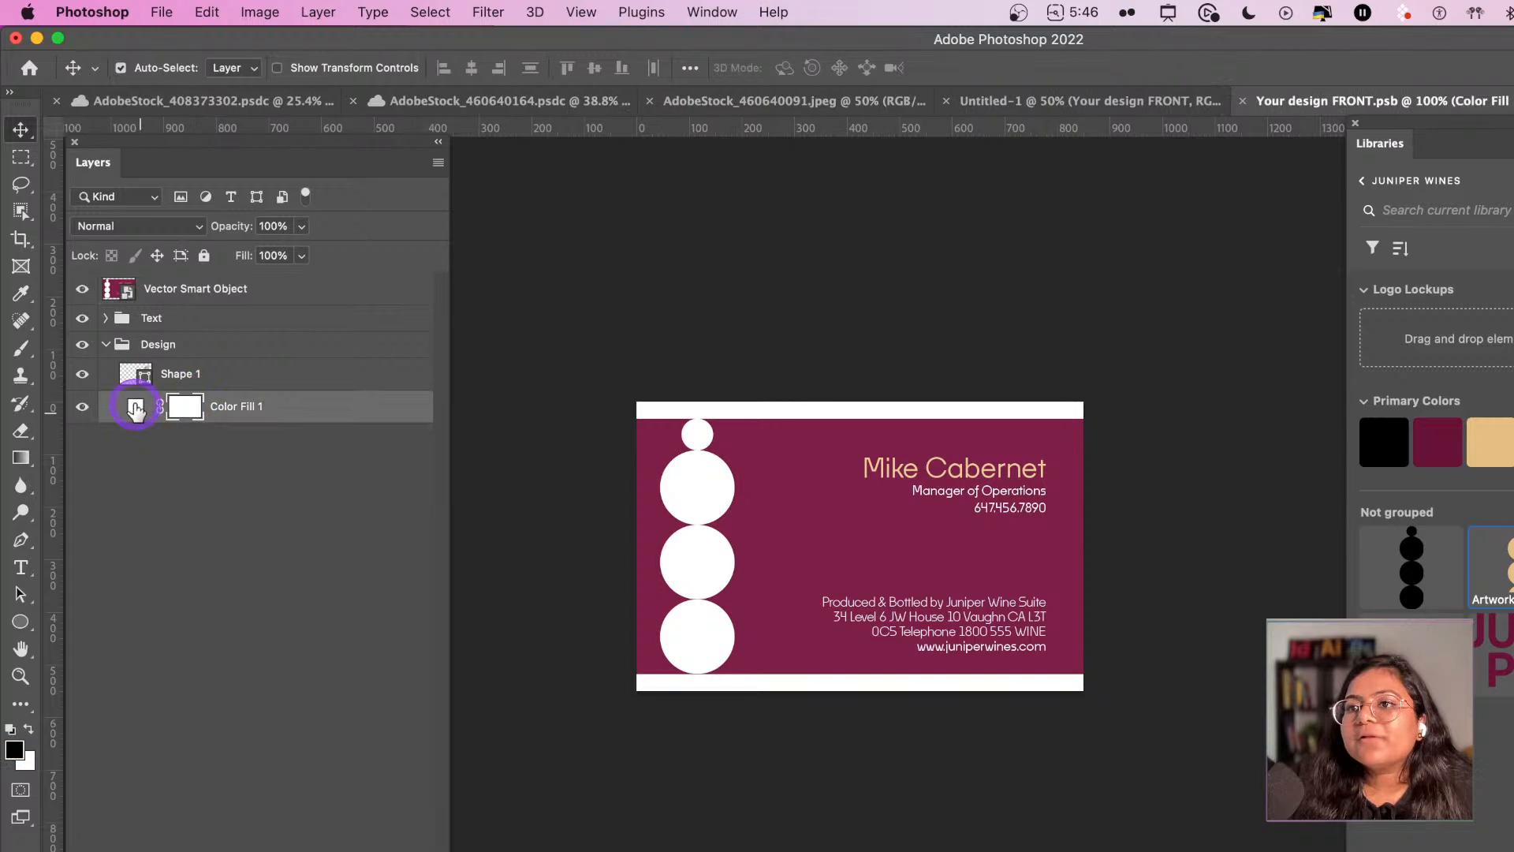
double_click(136, 407)
click(812, 456)
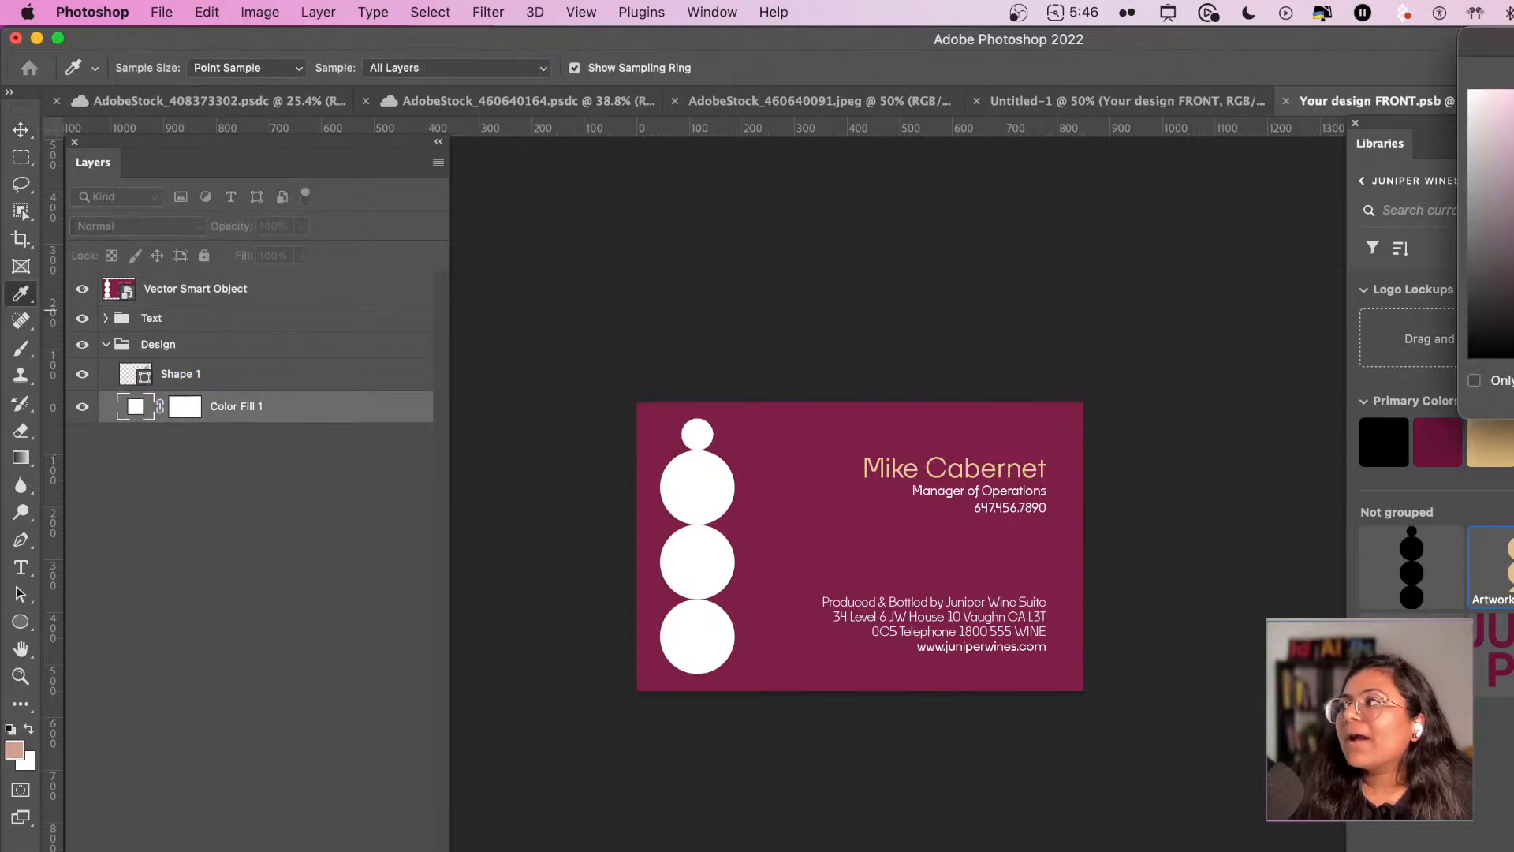
key(Return)
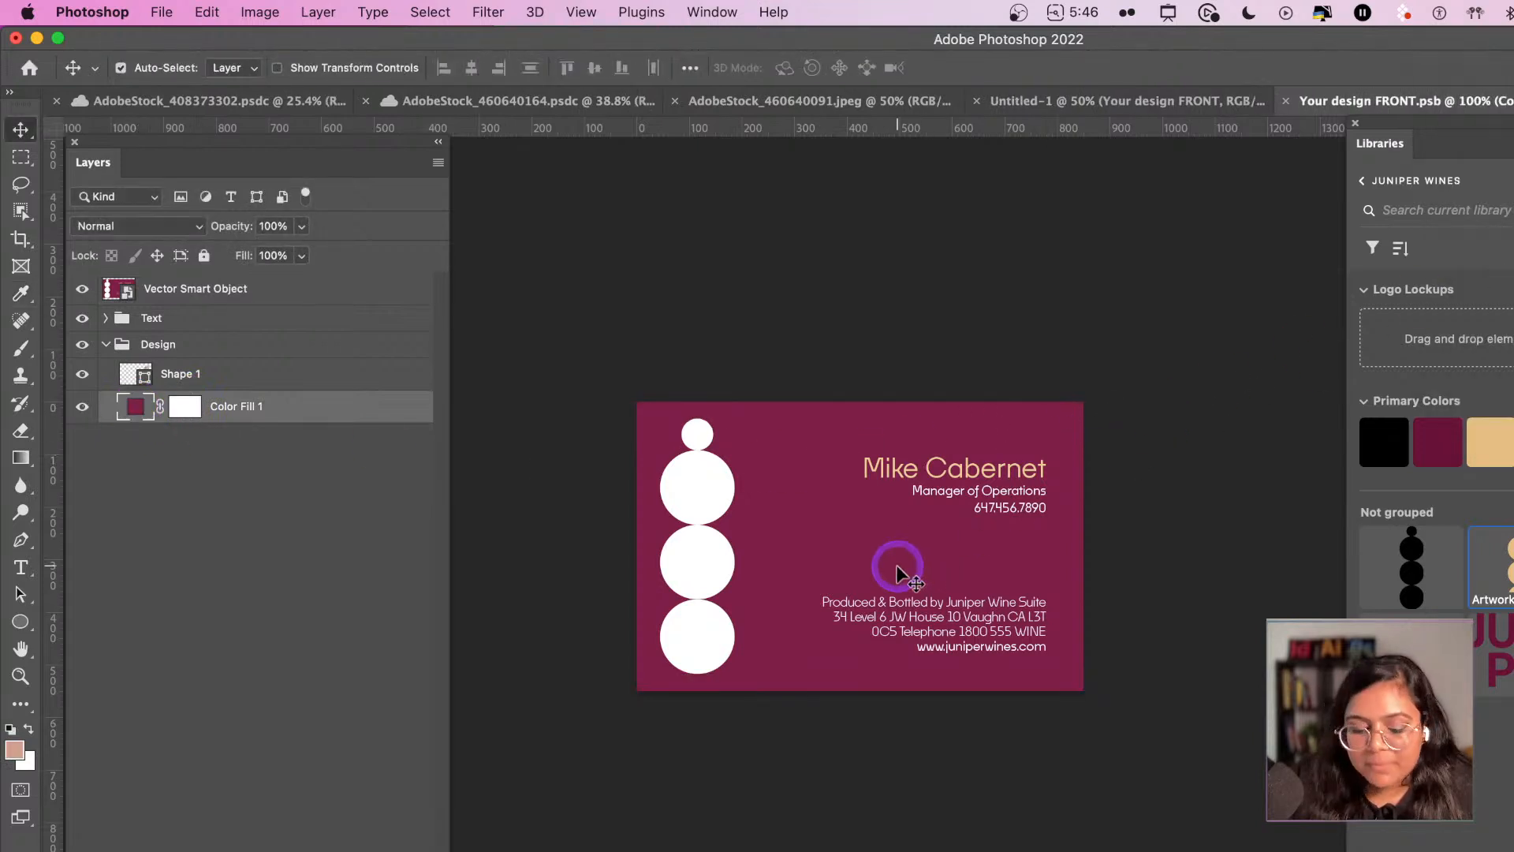
- Open the contents of the mockup's Your design BACK smart object, and copy the JUNIPER logo card from Illustrator
click(1052, 98)
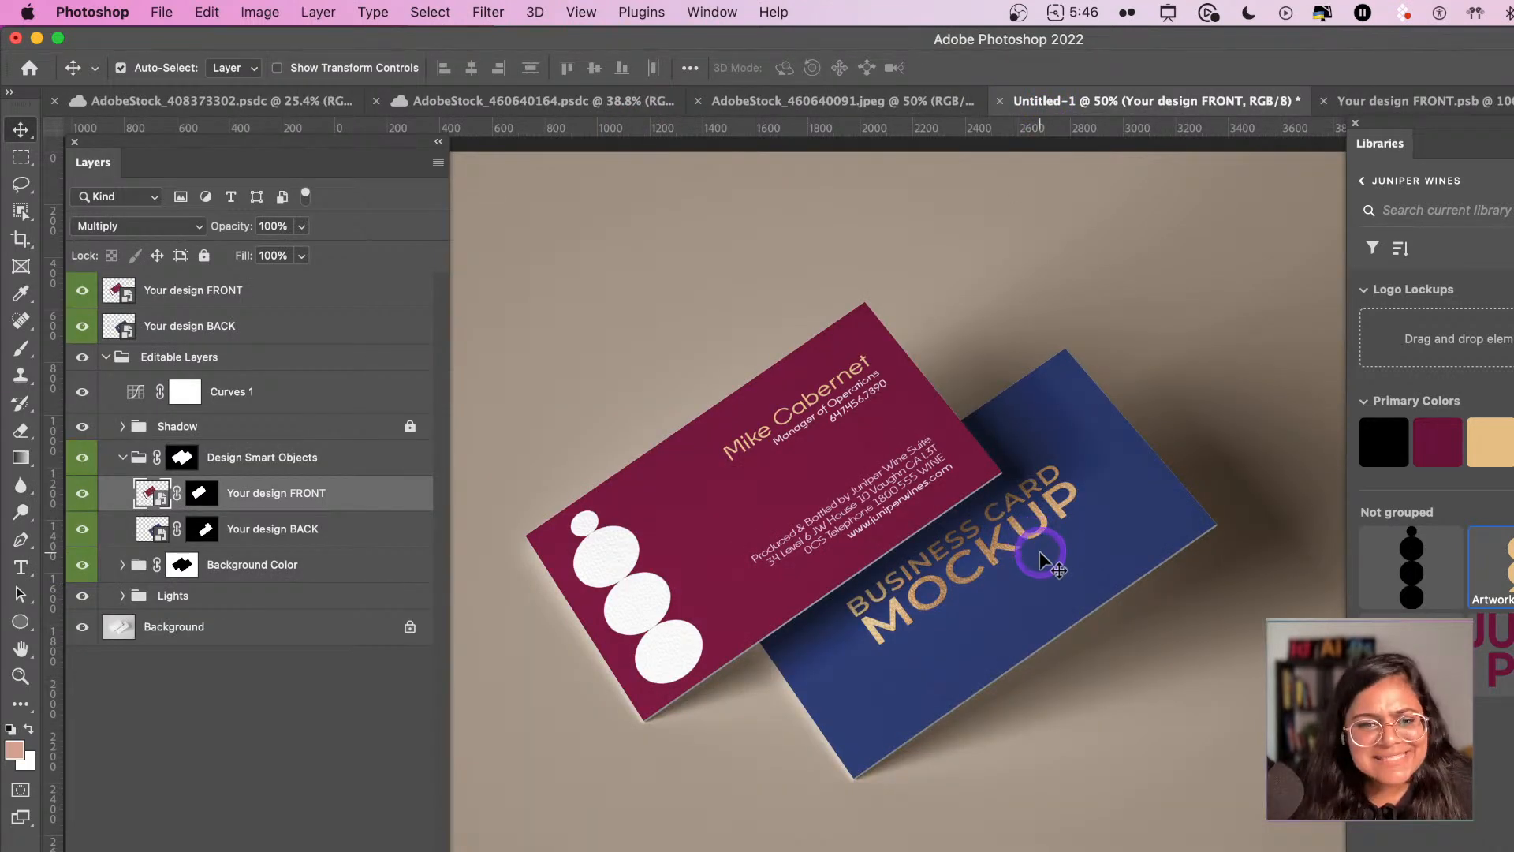
double_click(161, 531)
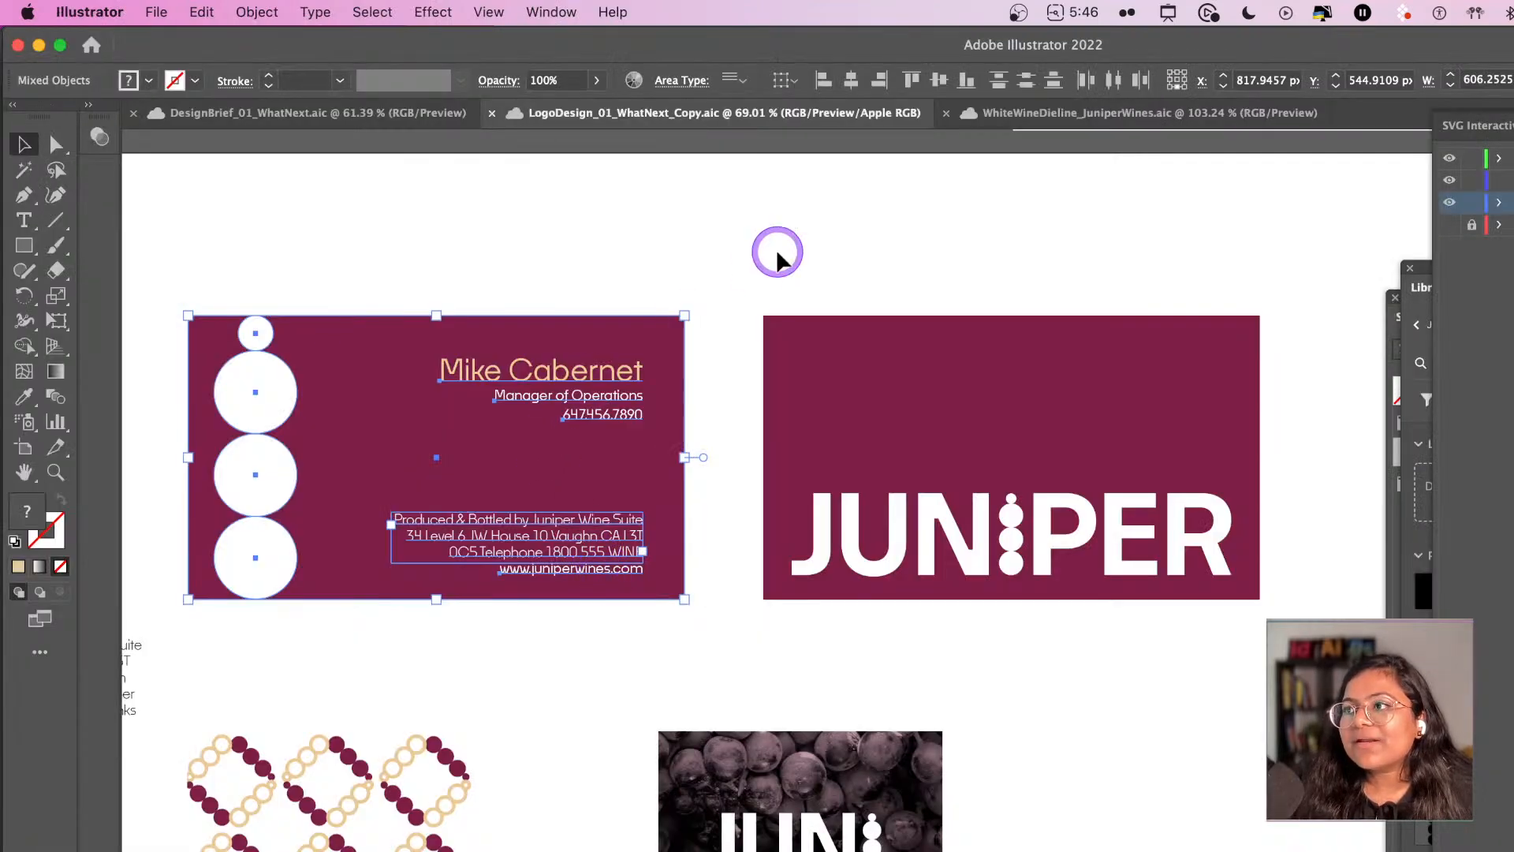
click(778, 254)
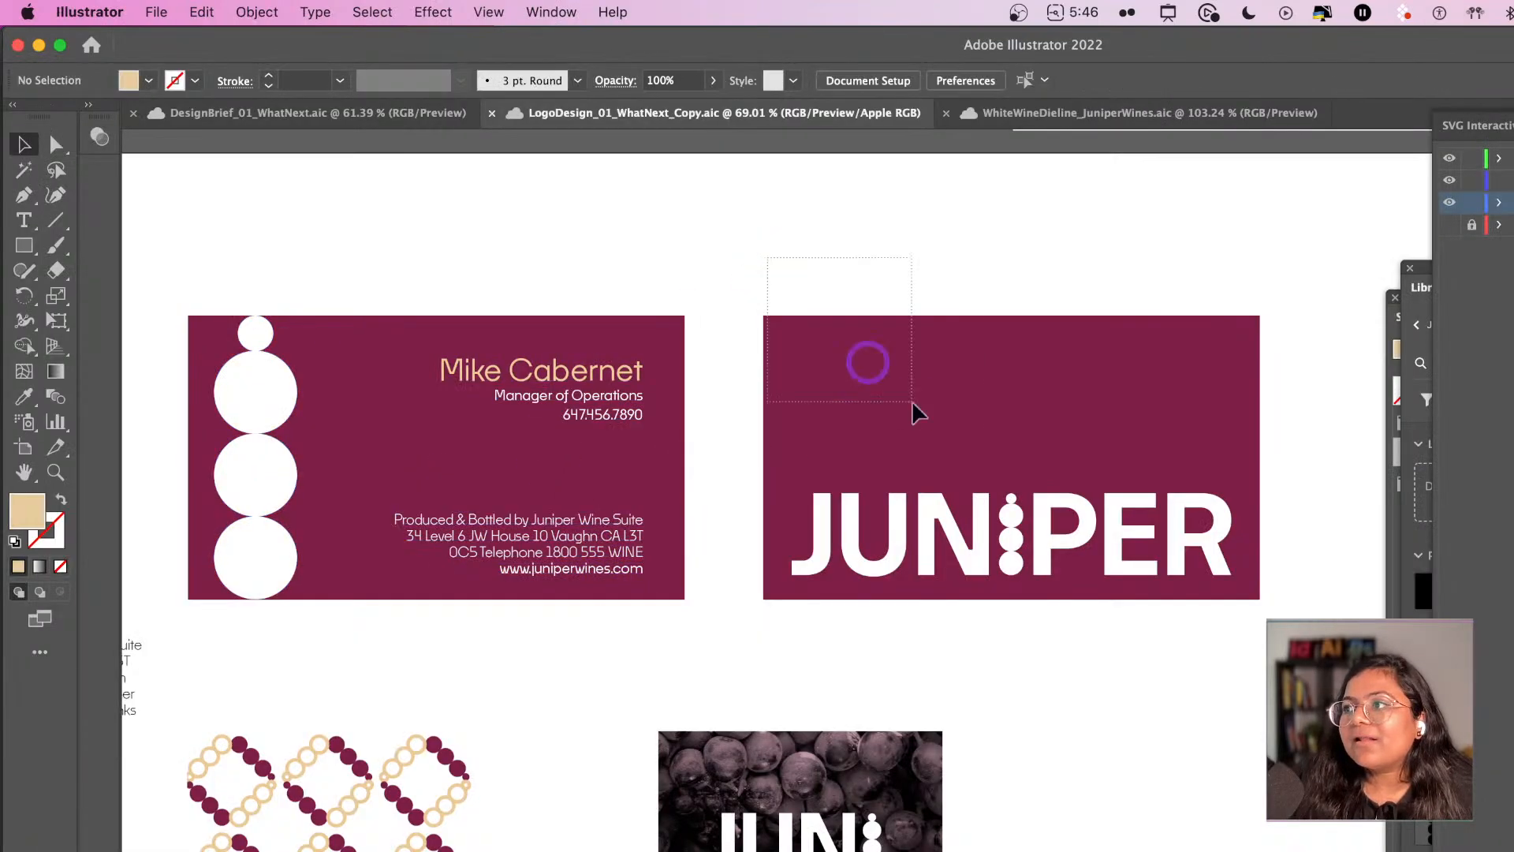
drag(1274, 671, 1274, 672)
key(super+c)
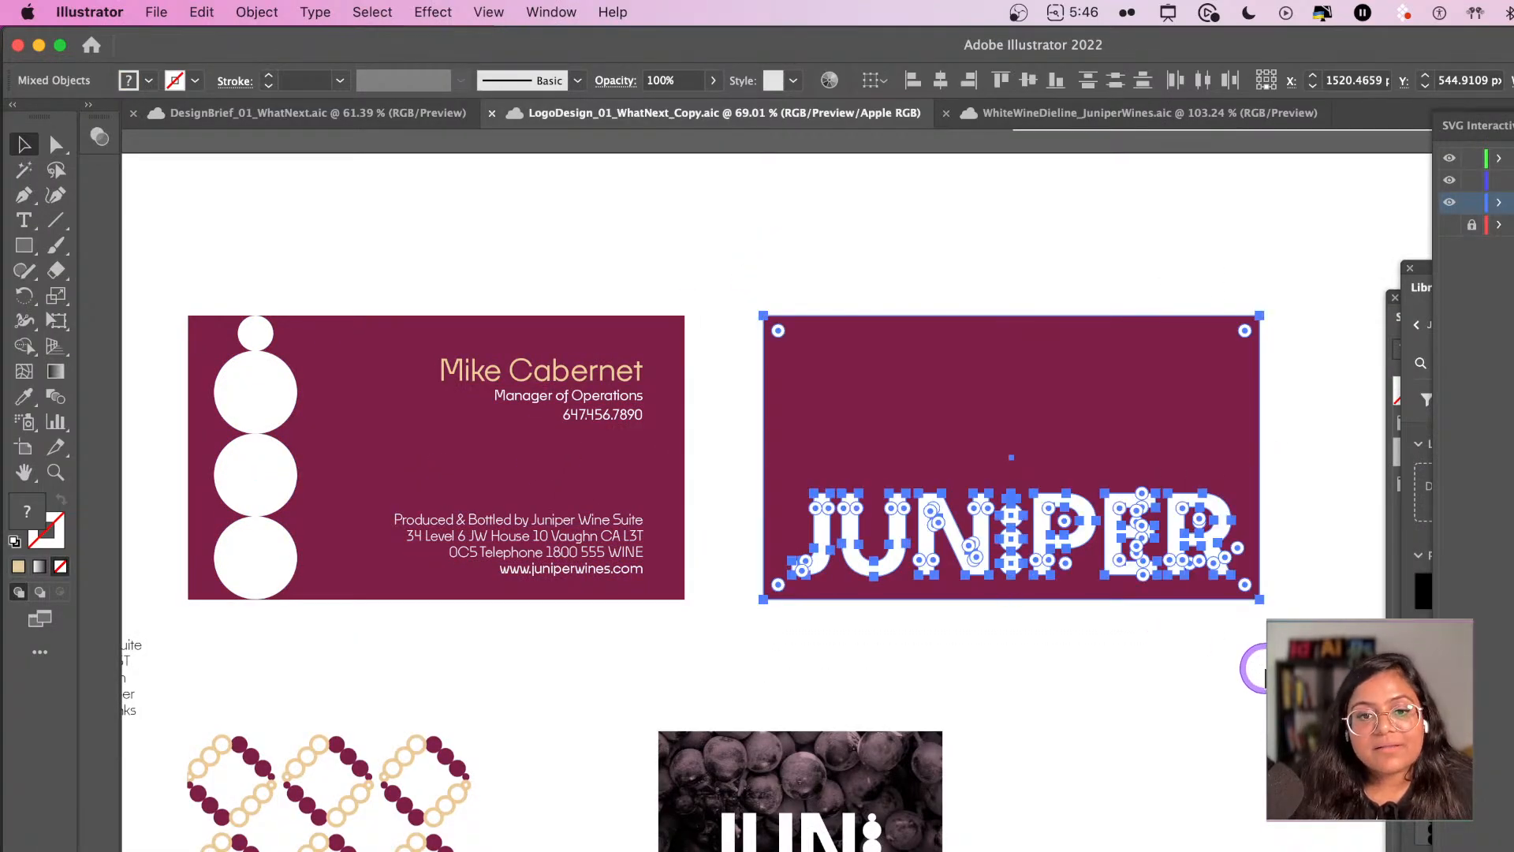
- Paste the copied logo card into Your design BACK in Photoshop as a Smart Object and commit the placement
key(super+Tab)
key(super+v)
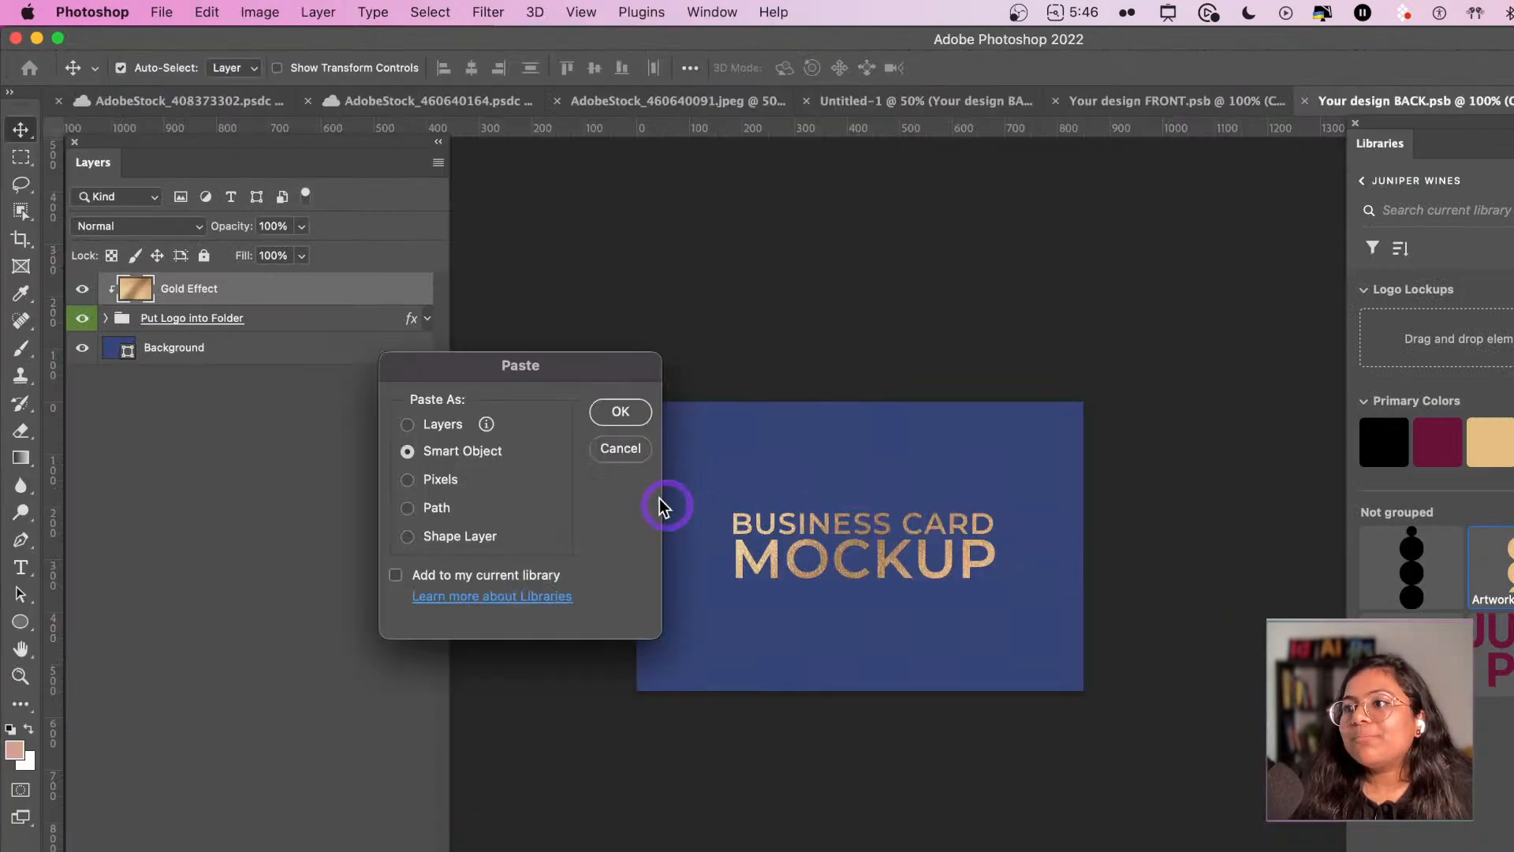
click(620, 412)
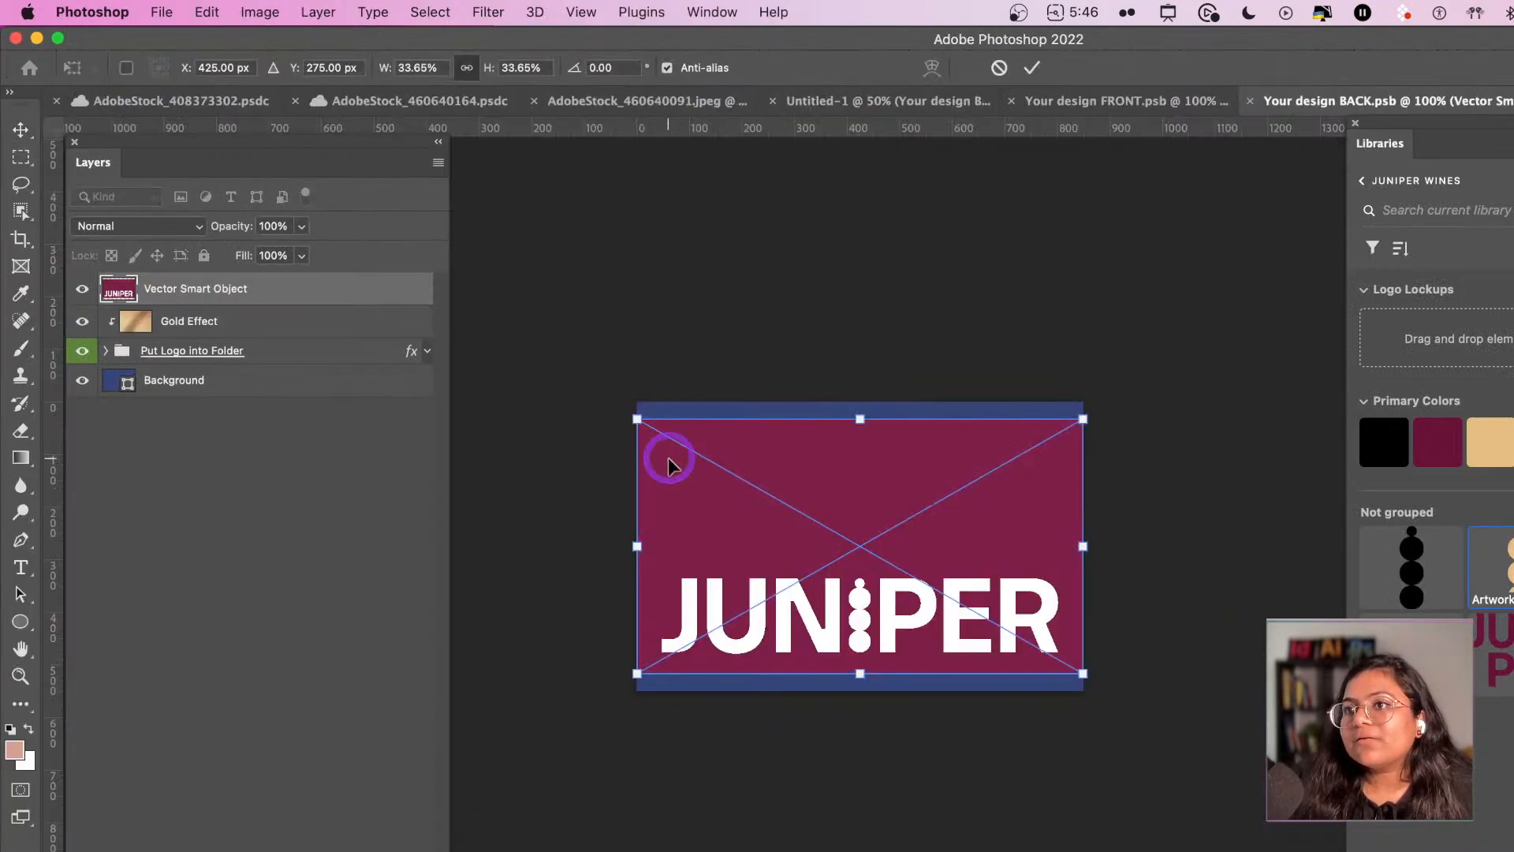
key(Return)
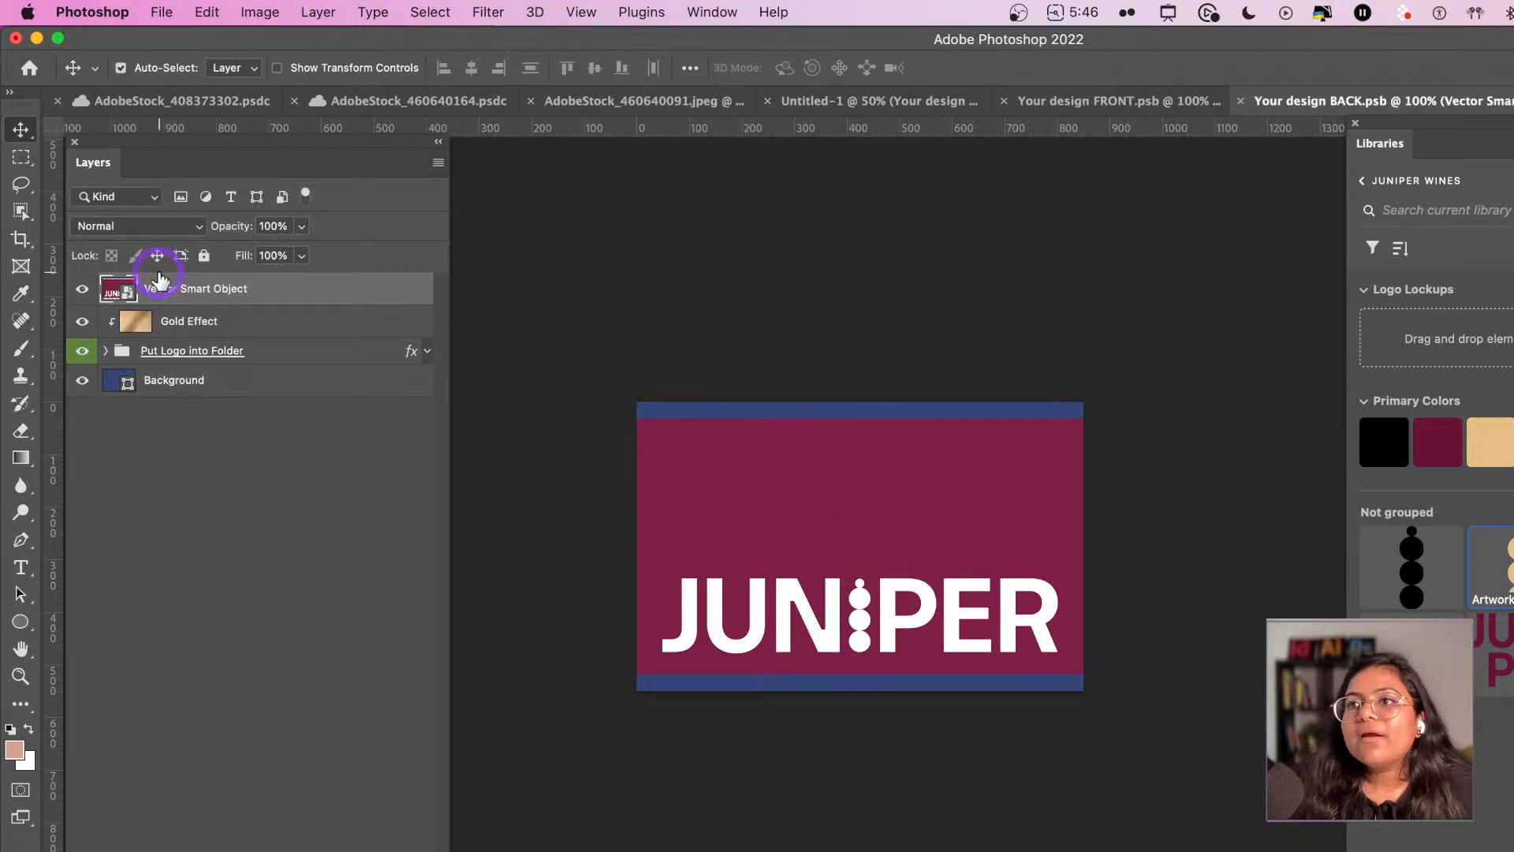
- Try placing the pasted Vector Smart Object inside the Put Logo into Folder group, and undo the move
drag(161, 288, 130, 359)
click(104, 318)
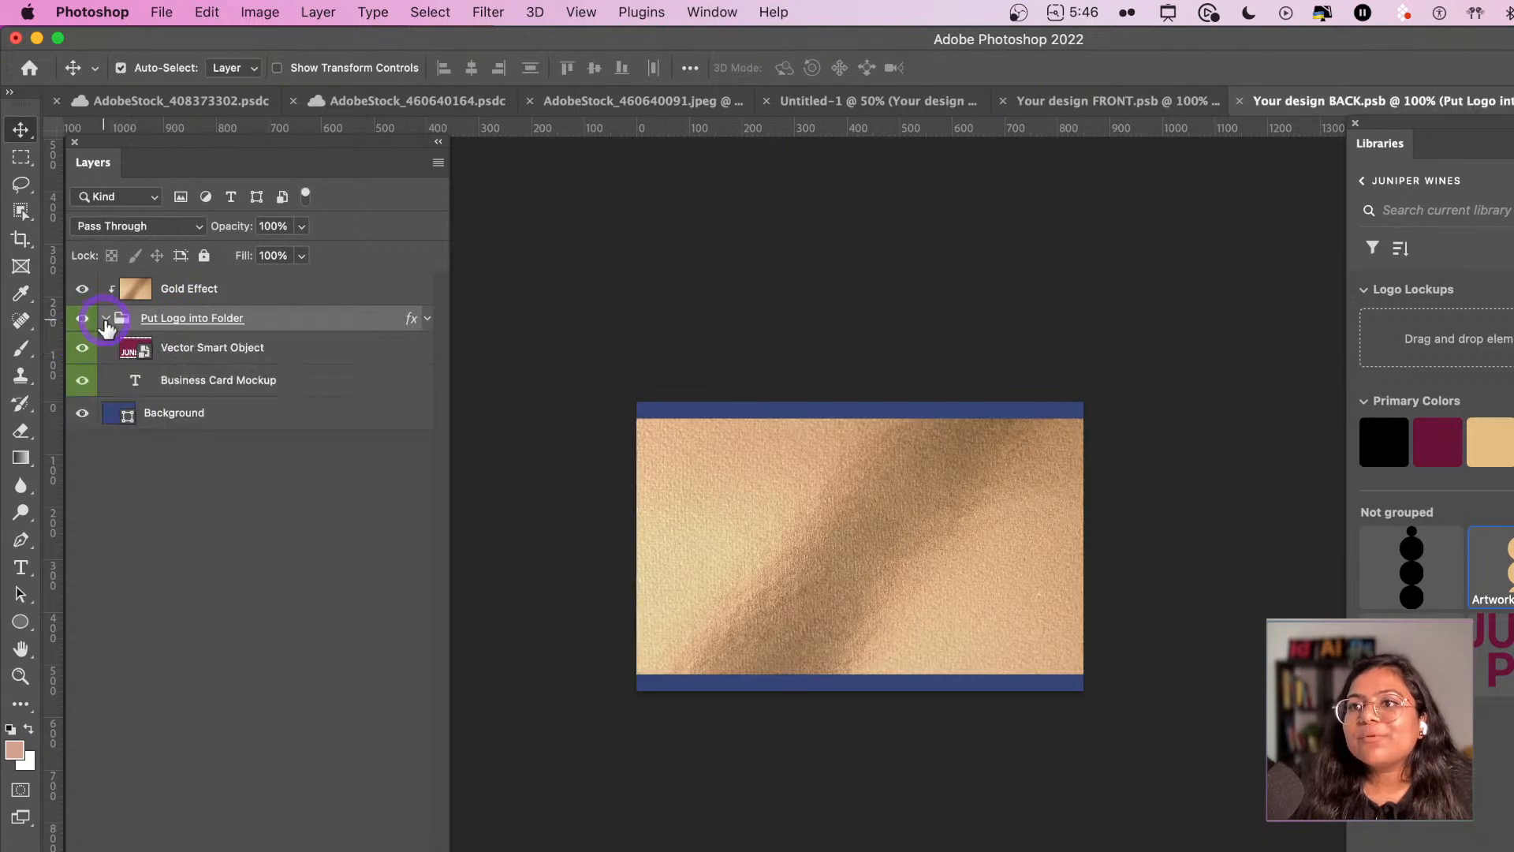
click(82, 380)
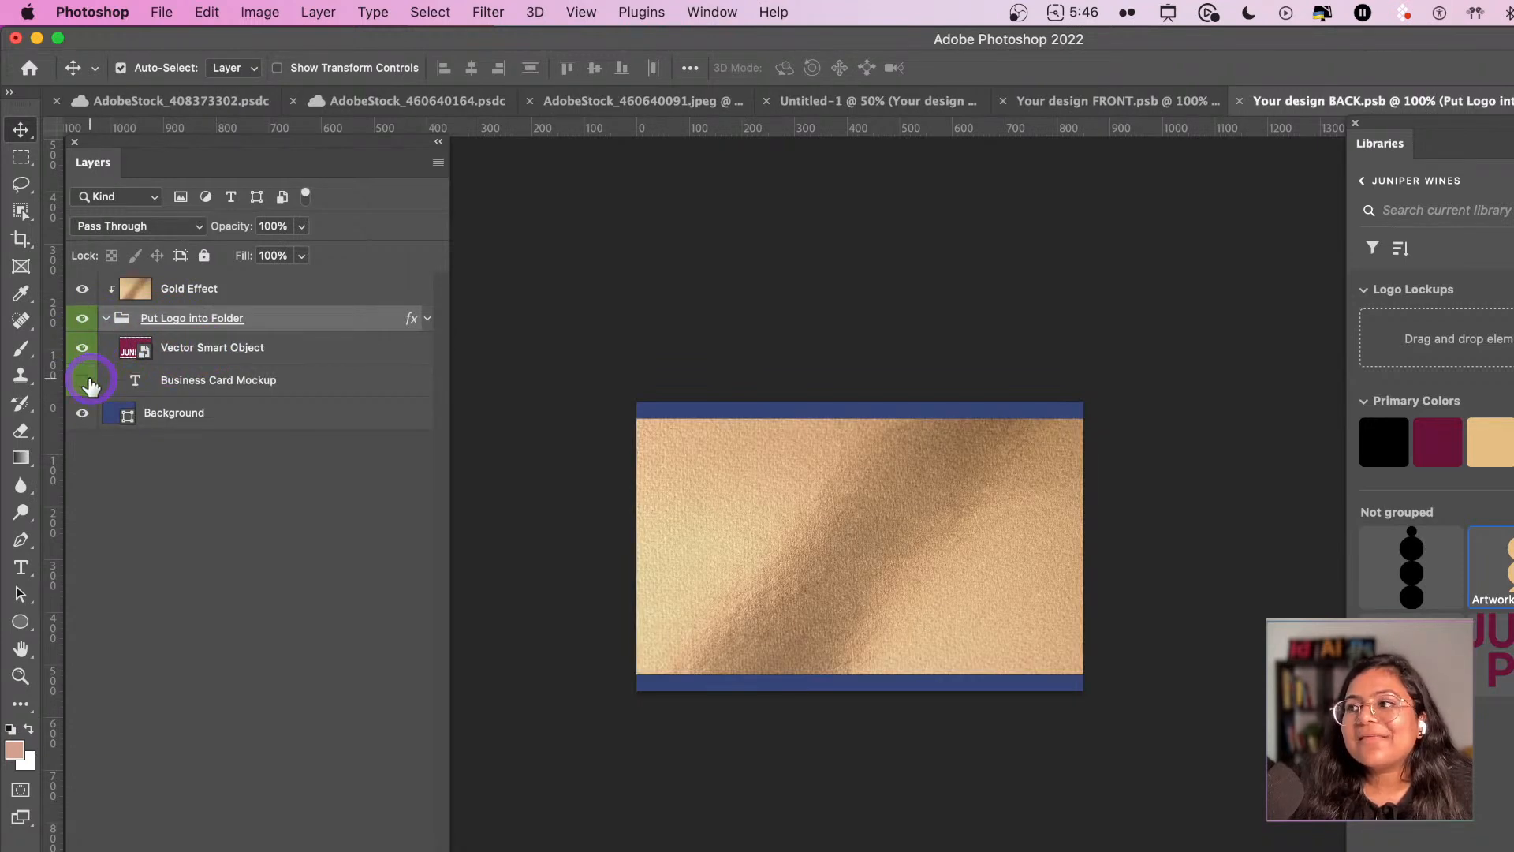
click(204, 292)
key(super+z)
key(super+z)
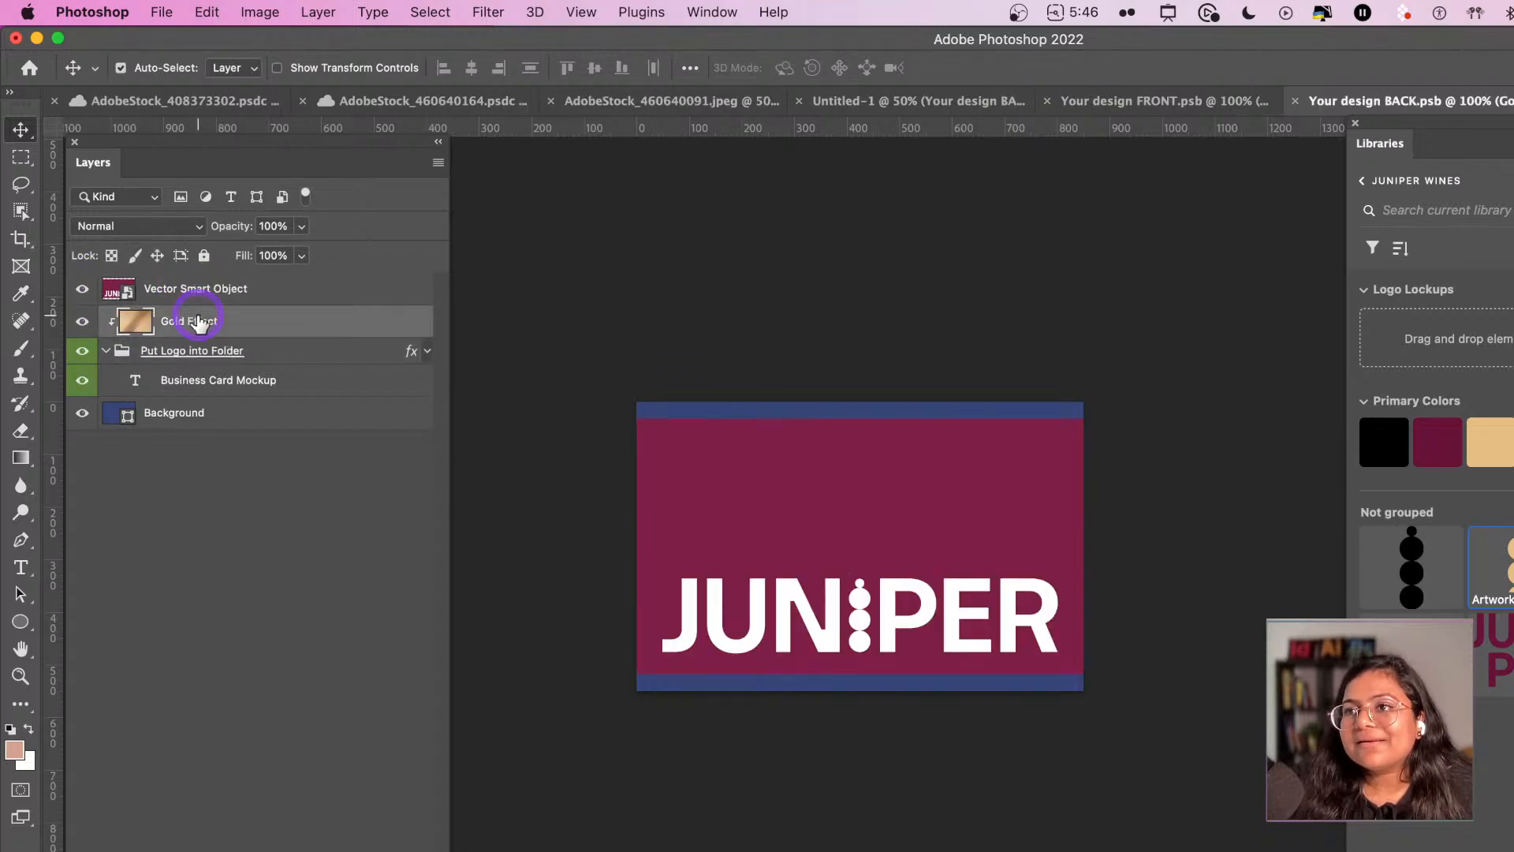
- Move the Vector Smart Object and Gold Effect layers into the Put Logo into Folder group and hide Gold Effect
drag(192, 304, 280, 364)
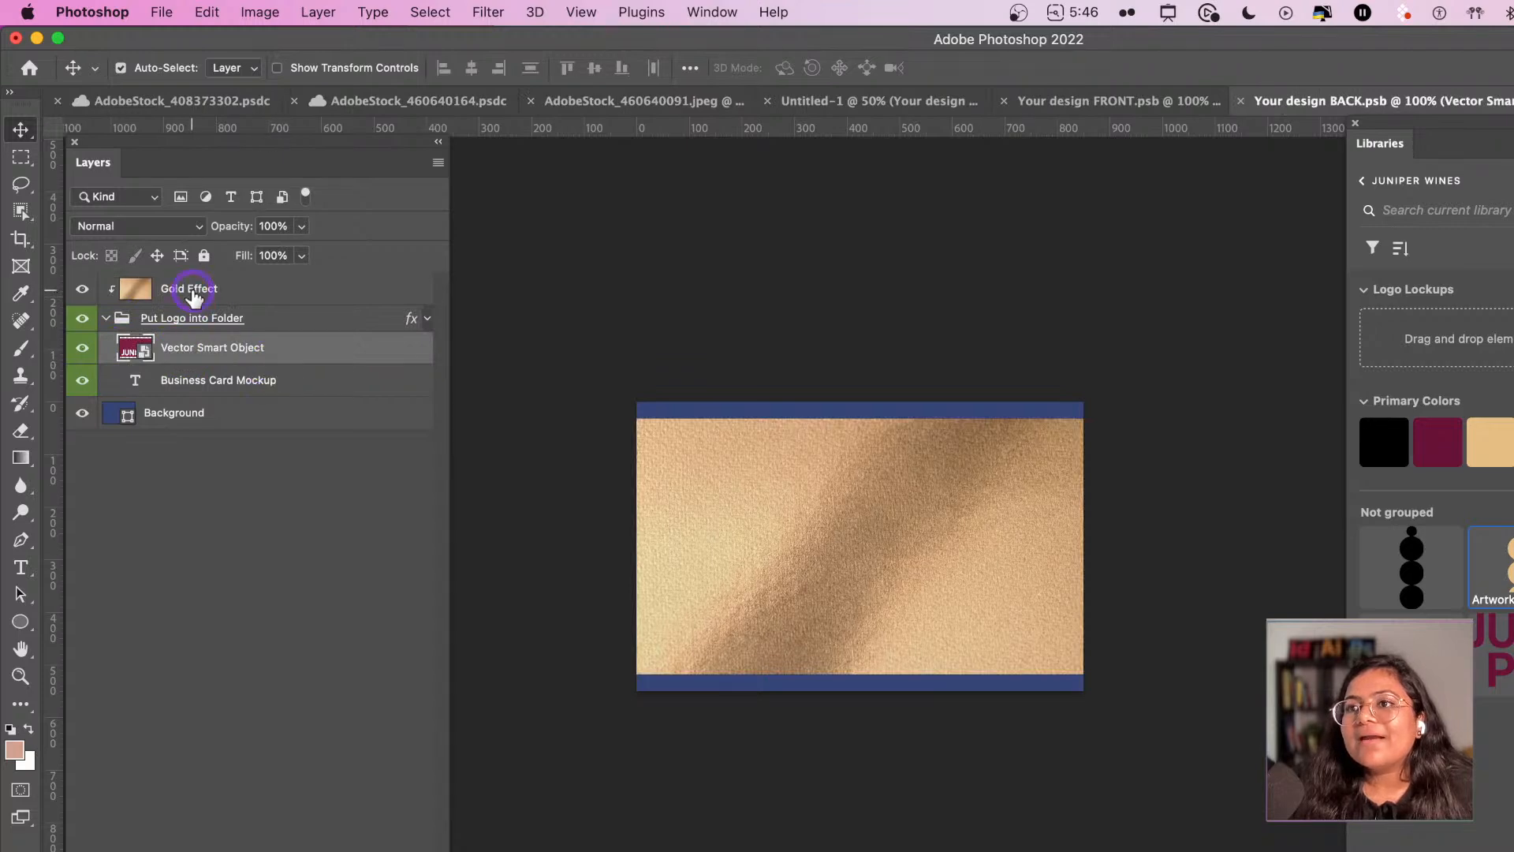
drag(193, 291, 192, 338)
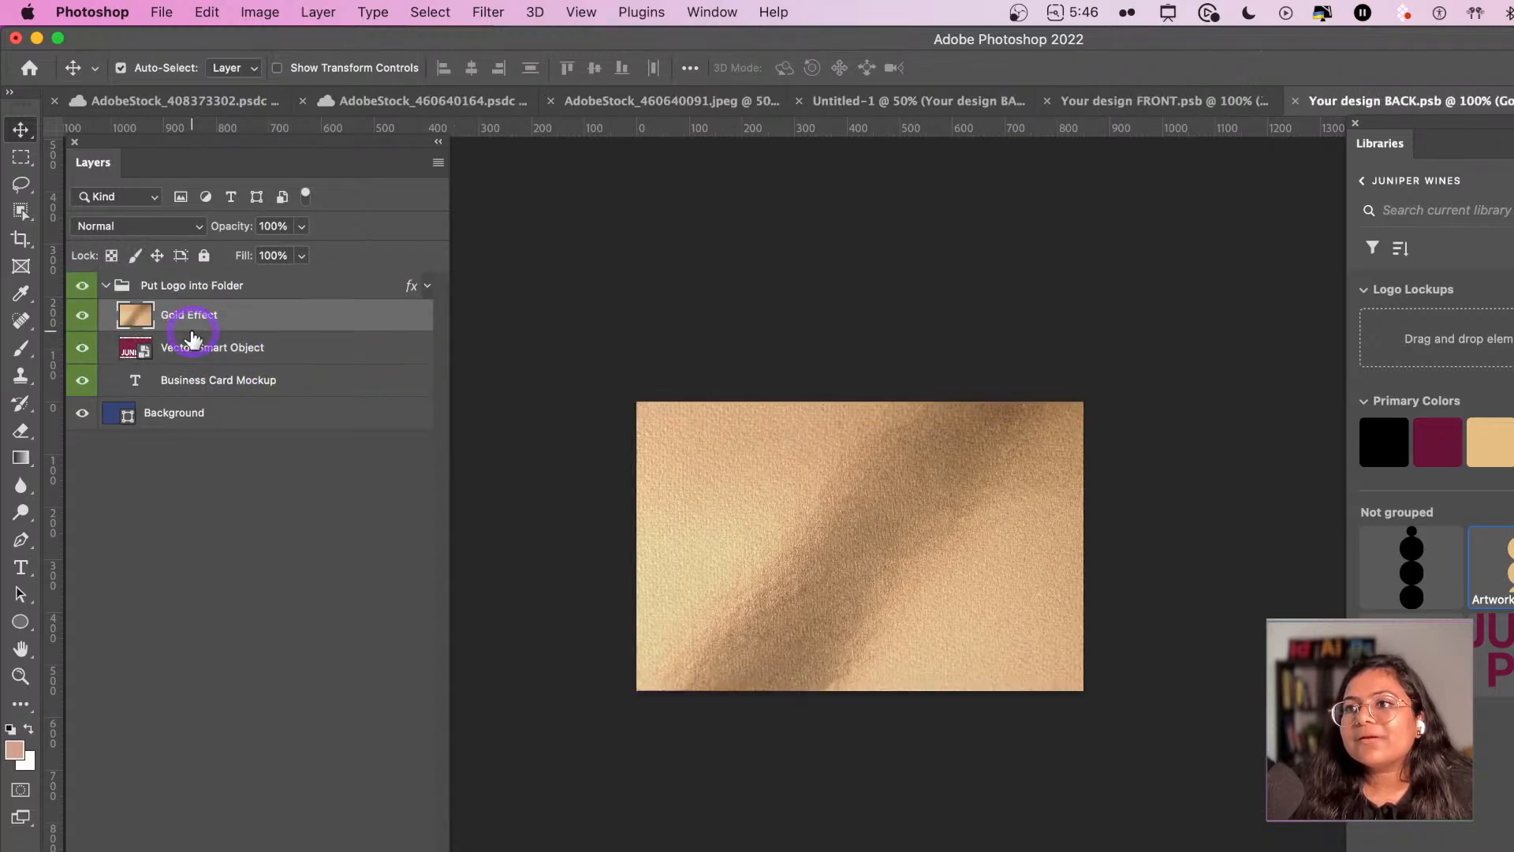
click(82, 315)
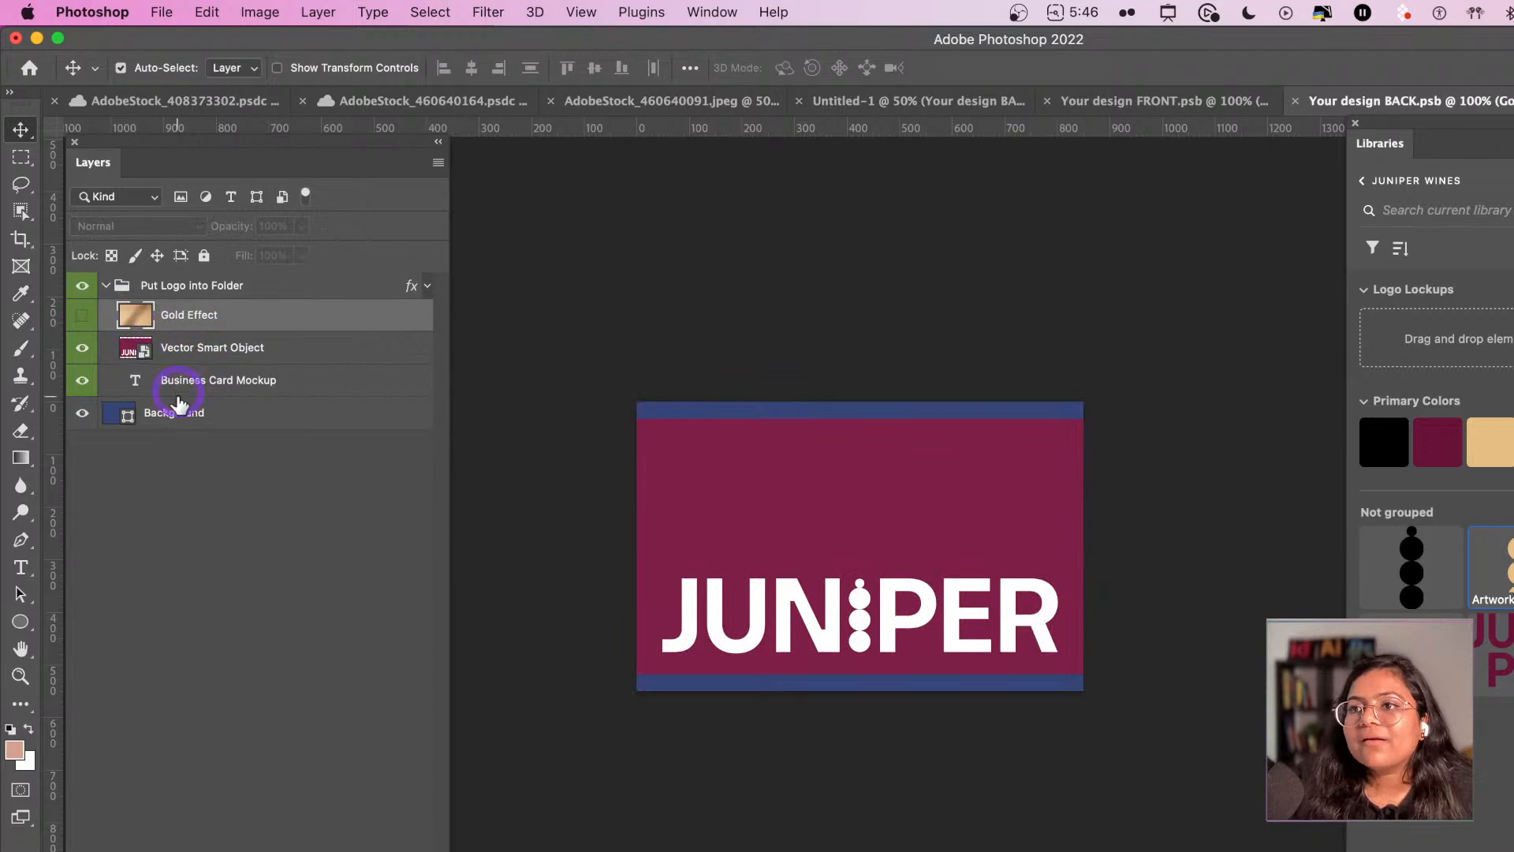
- Recolour the Background shape with the burgundy sampled from the logo card, and return to the Untitled-1 mockup
click(138, 411)
double_click(108, 421)
click(707, 468)
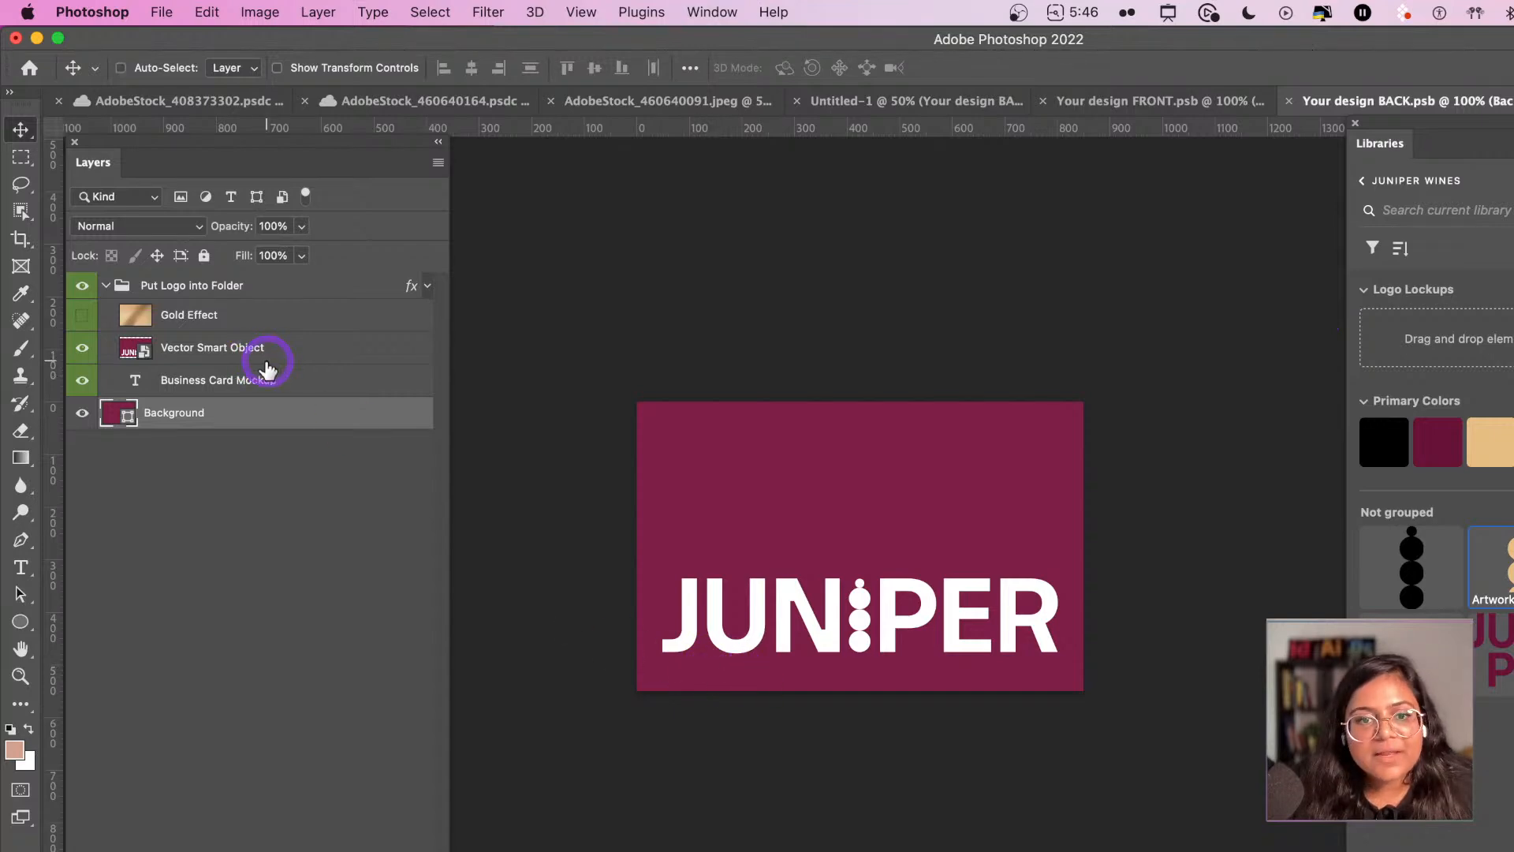
click(1101, 109)
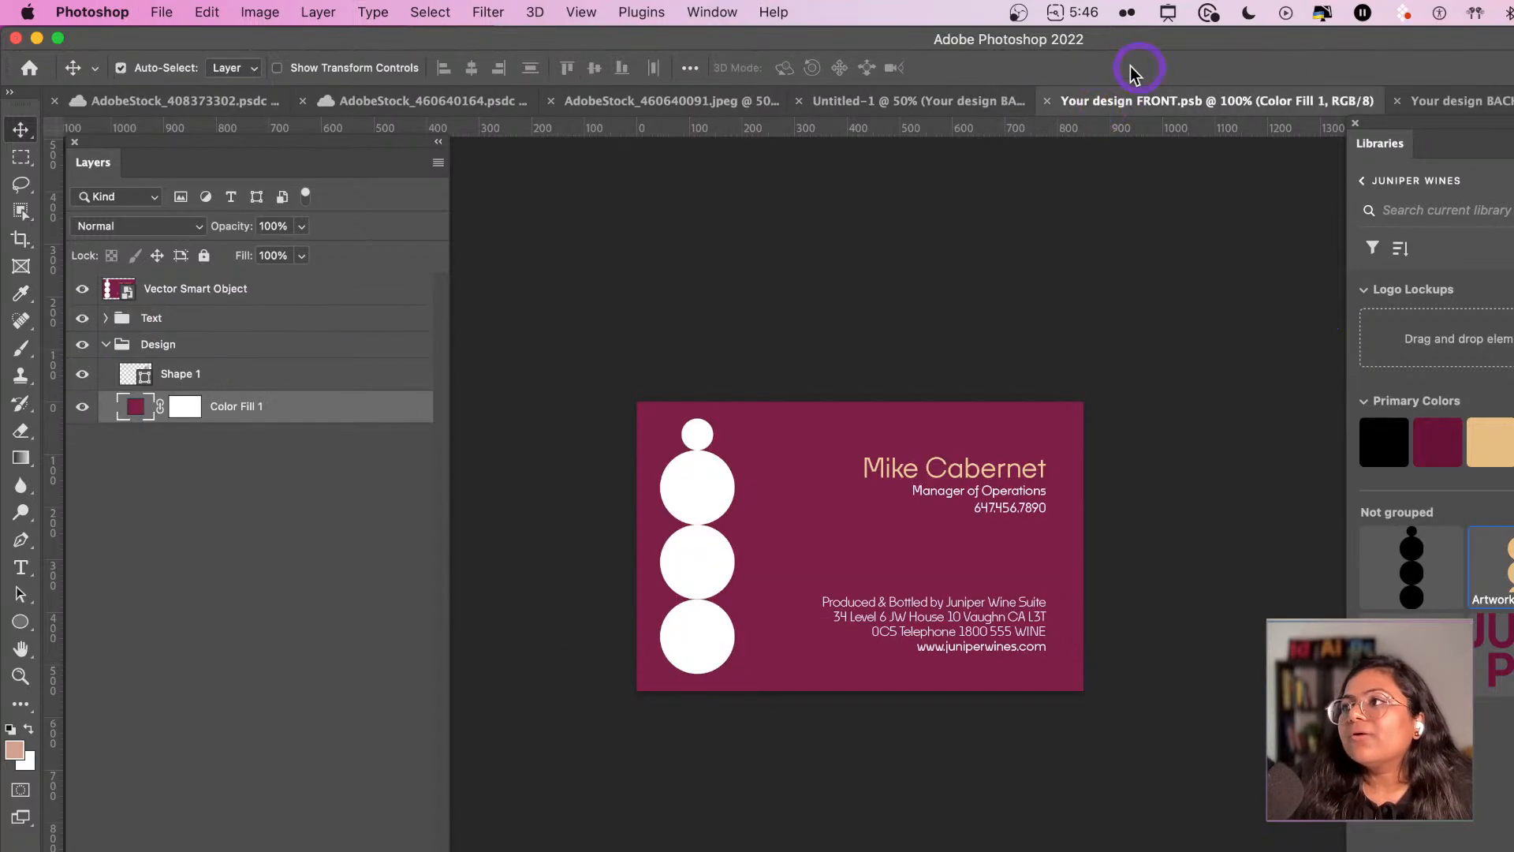
click(937, 106)
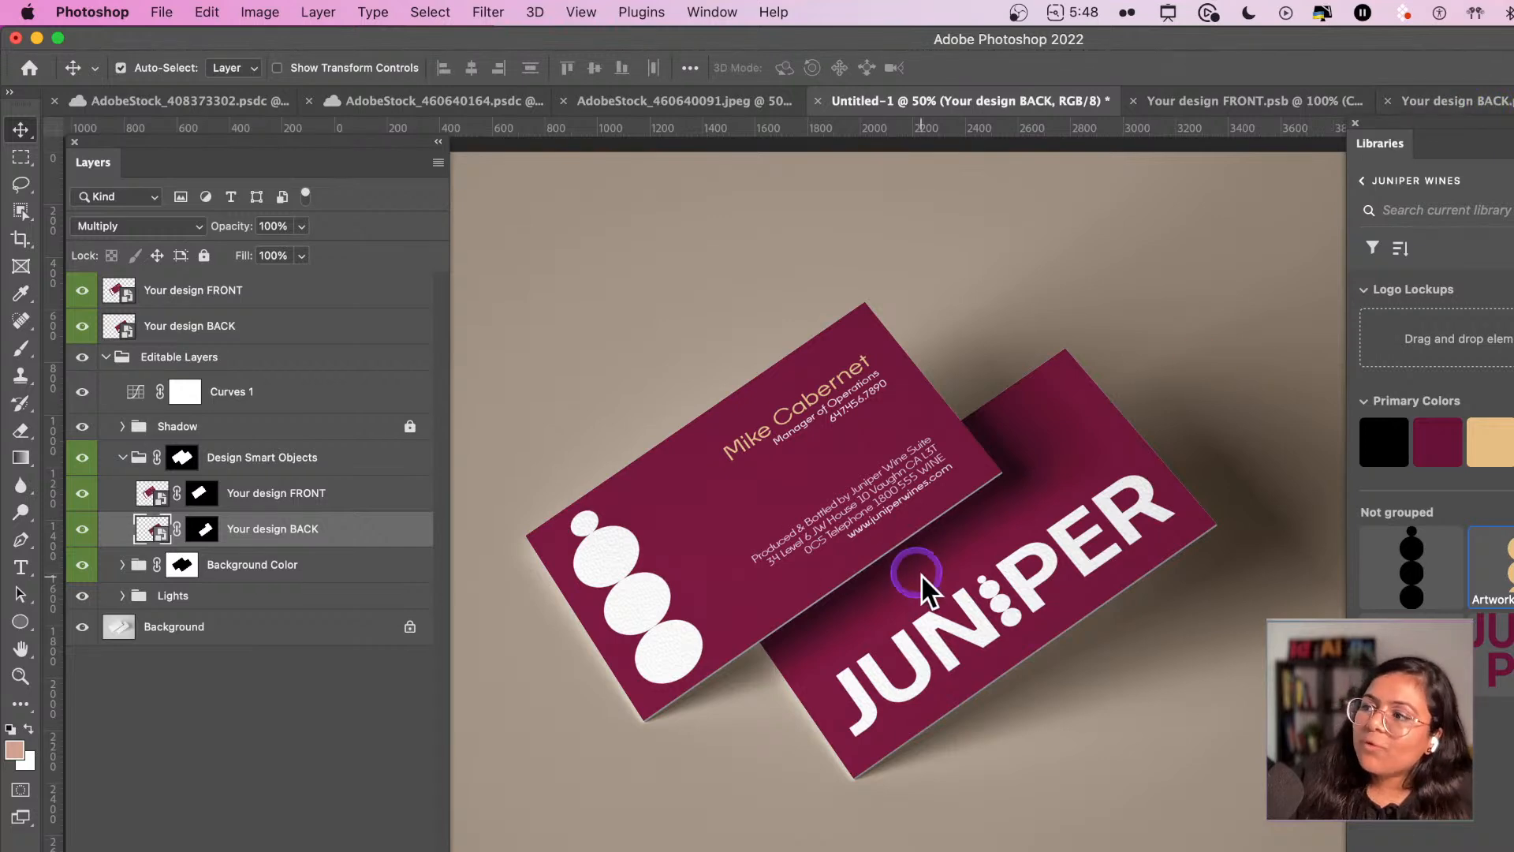
- Switch to Illustrator and recolour the JUNIPER logo on the business card with the gold library colour #E6BF83
key(shift+Tab)
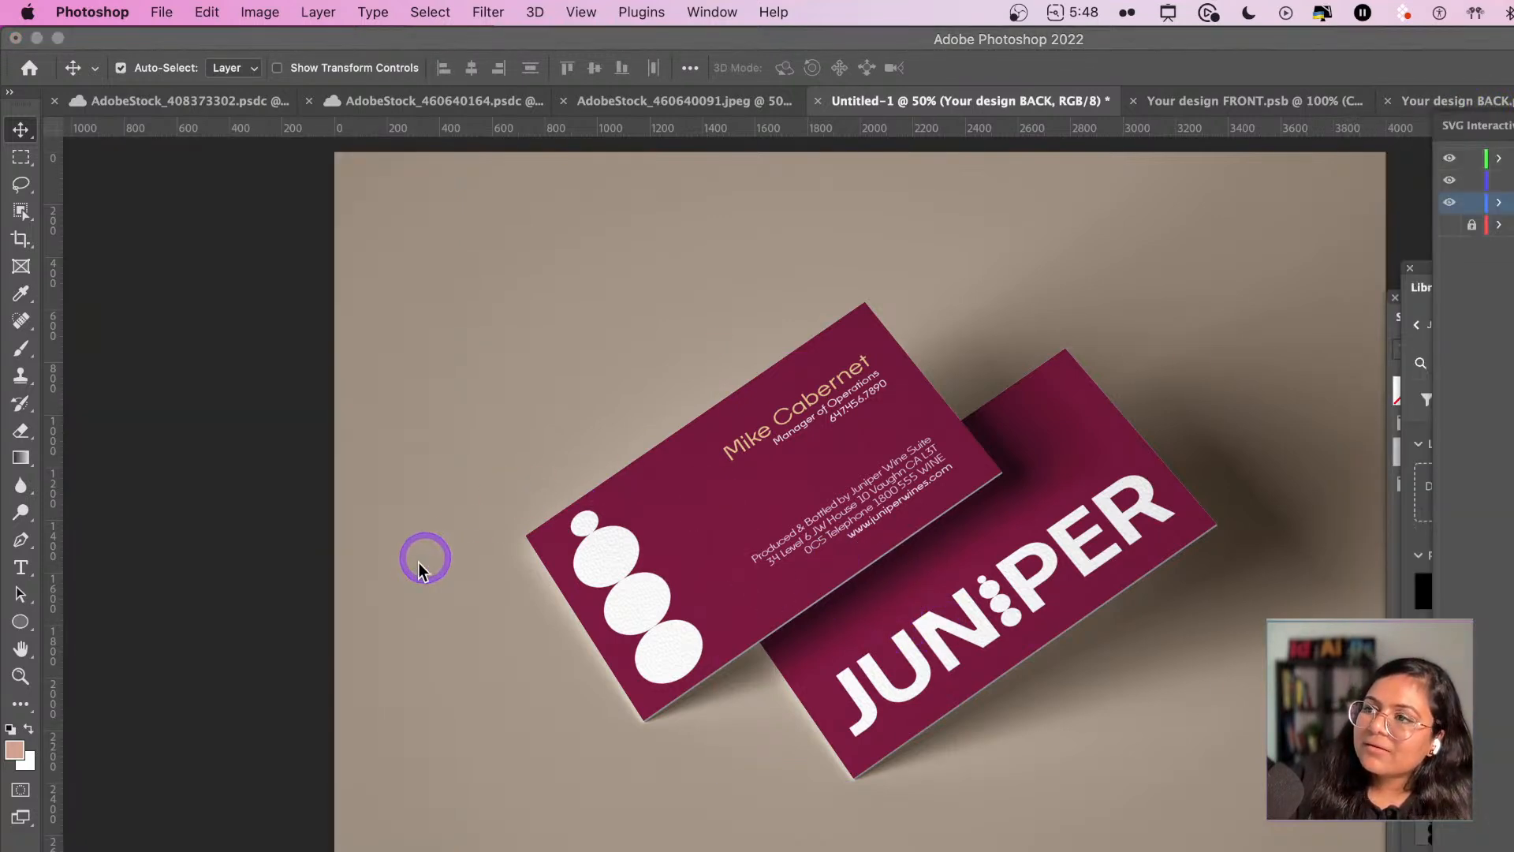
key(shift+Tab)
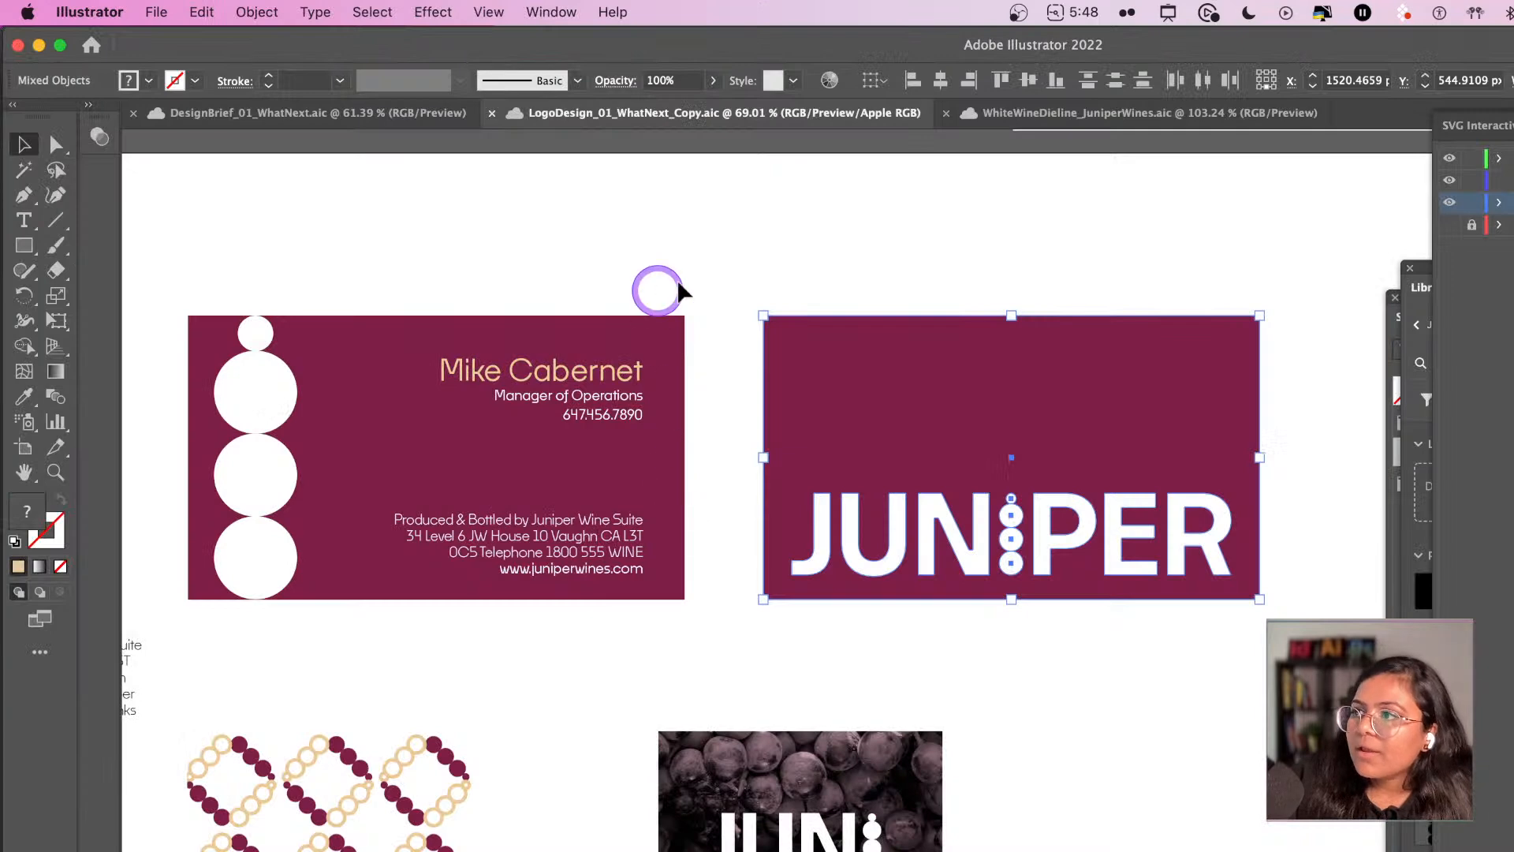
click(862, 413)
click(907, 521)
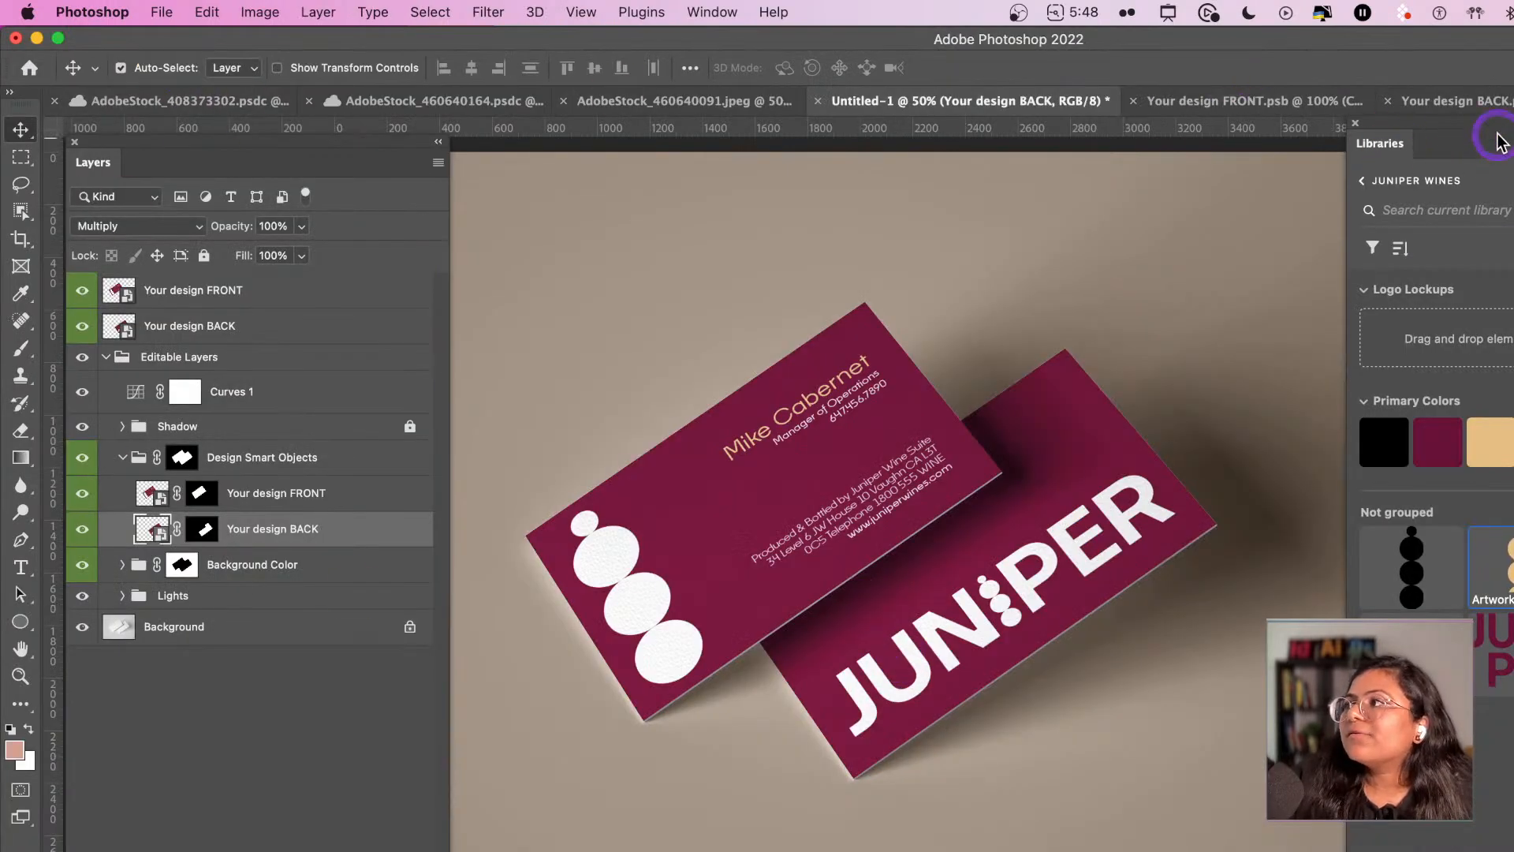
- Bring the JUNIPER WINES library fully into view in both apps and add the gold JUNIPER logo to it
drag(1490, 125, 174, 239)
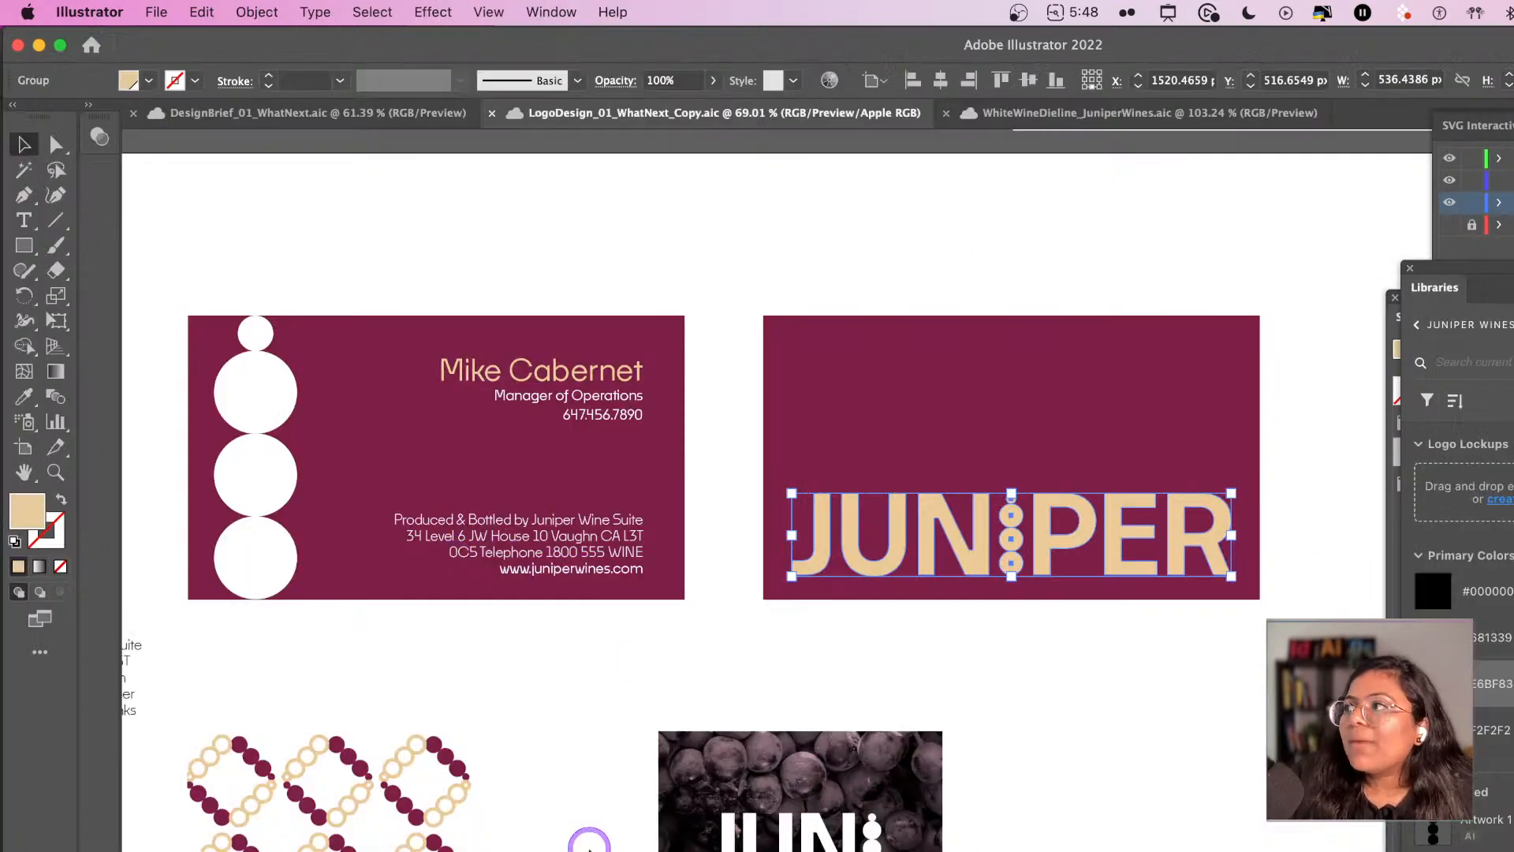
drag(1419, 282, 321, 175)
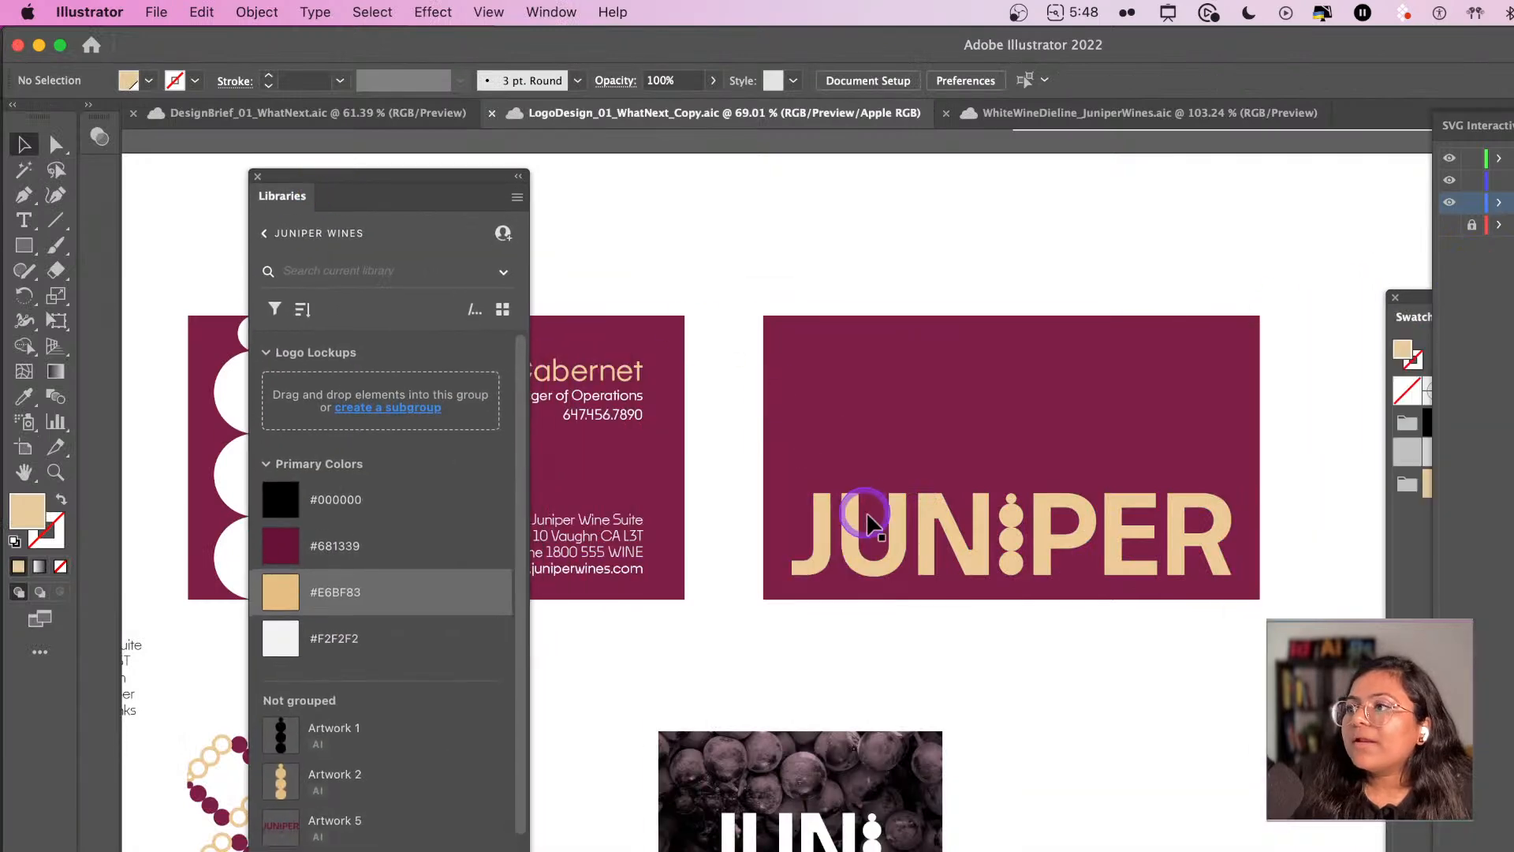
click(895, 527)
drag(895, 526, 337, 770)
scroll(439, 744, down, 2)
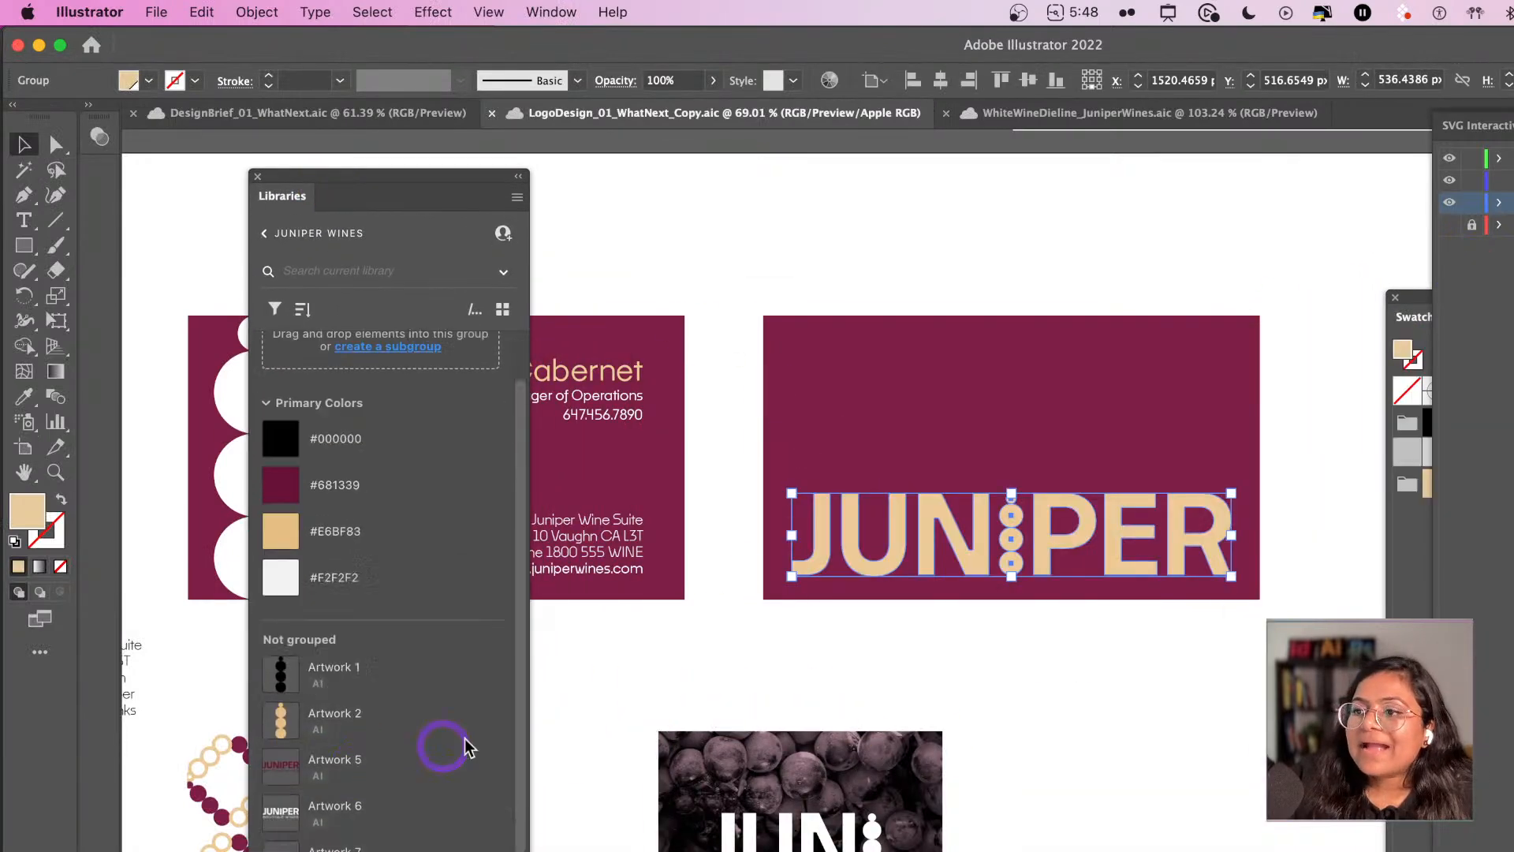
- Switch to Photoshop and place the gold JUNIPER logo from the library over the white logo in Your design BACK.psb
click(664, 667)
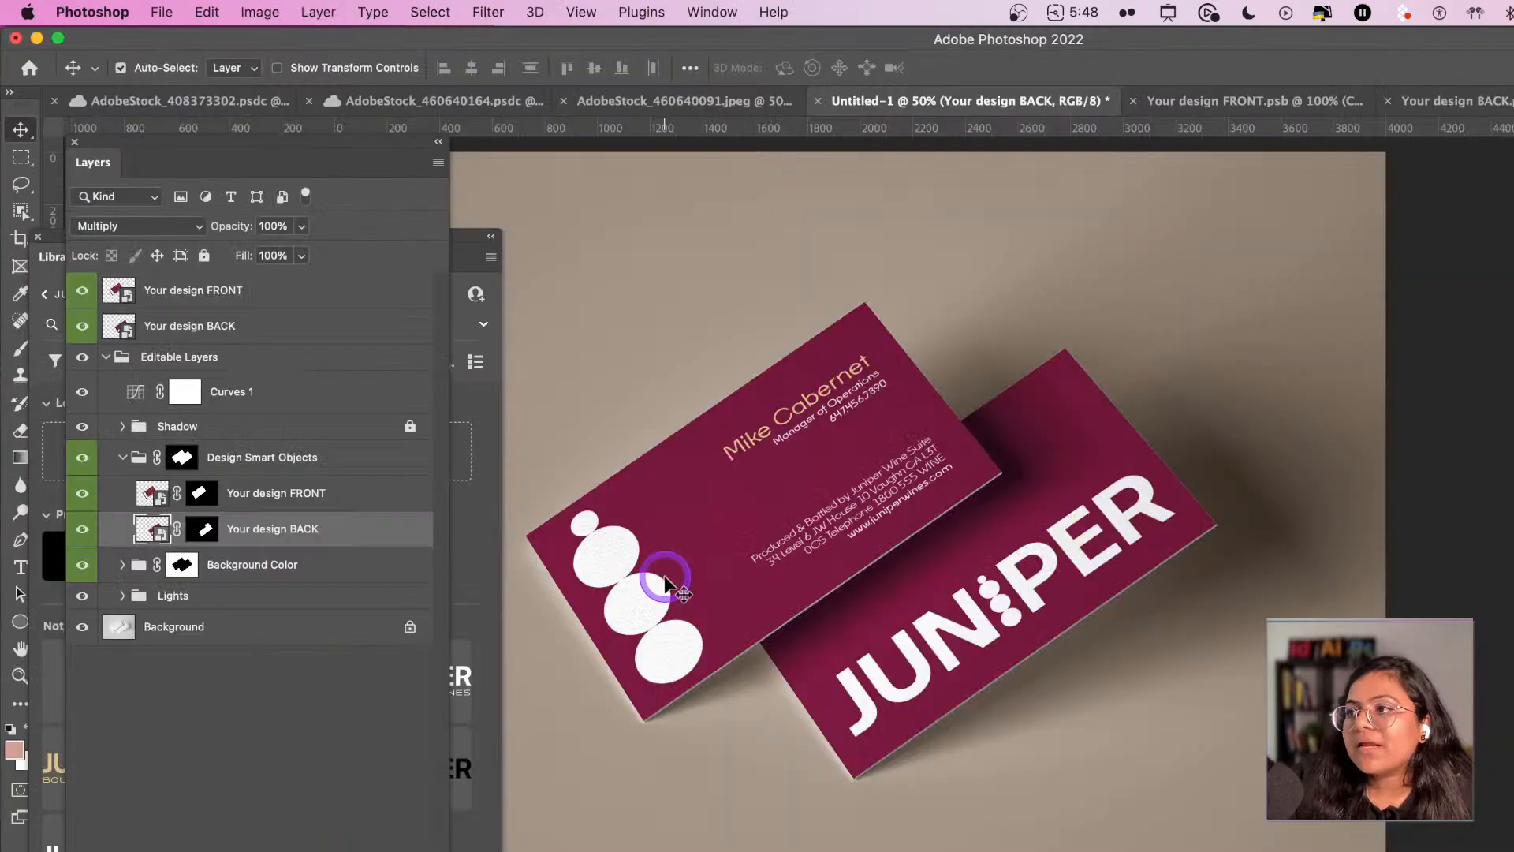
click(295, 538)
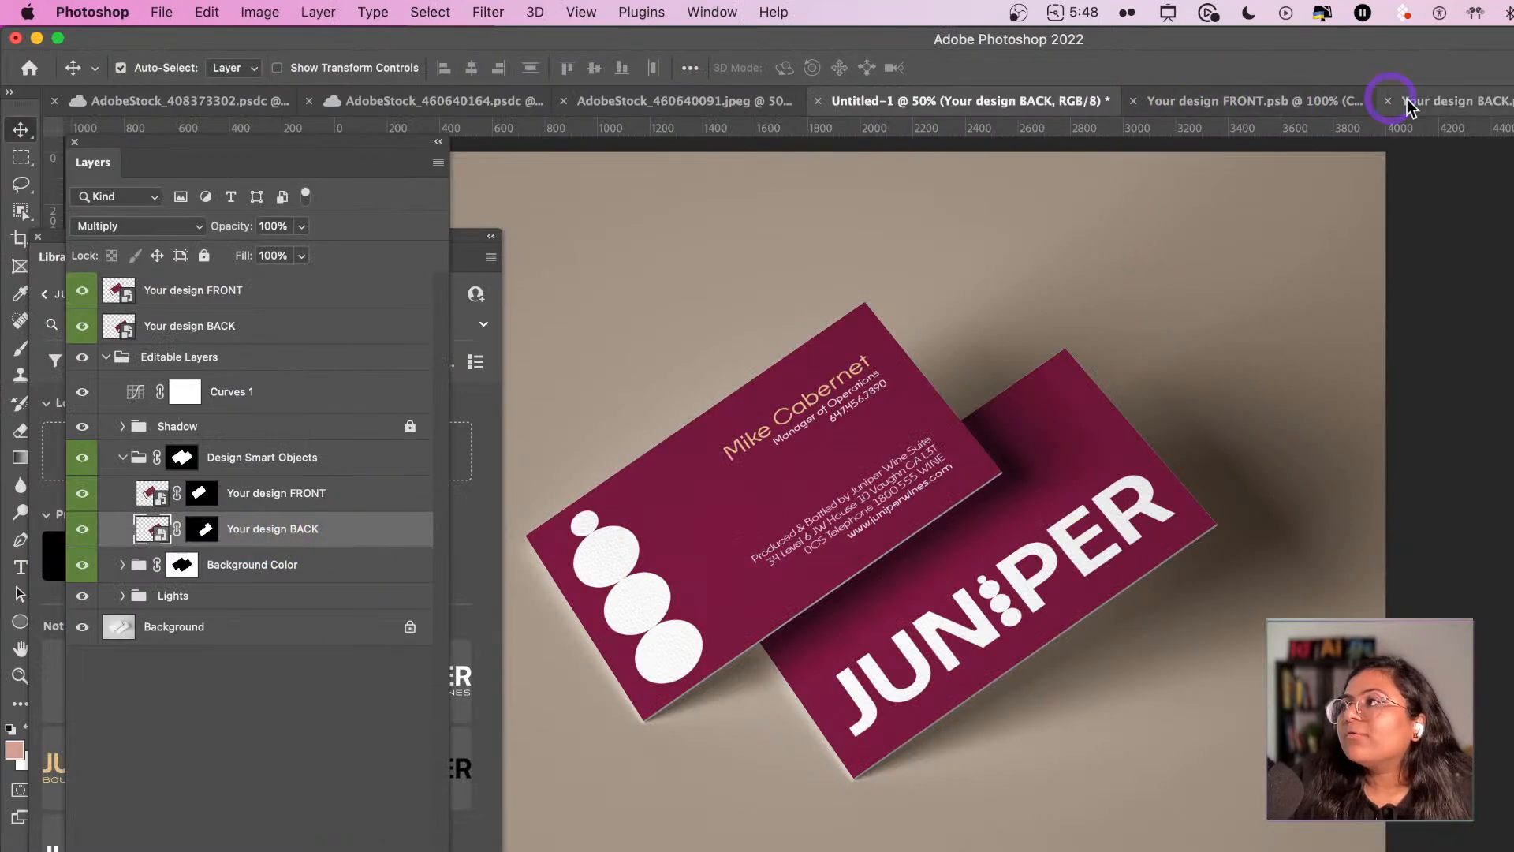
click(1451, 101)
click(503, 563)
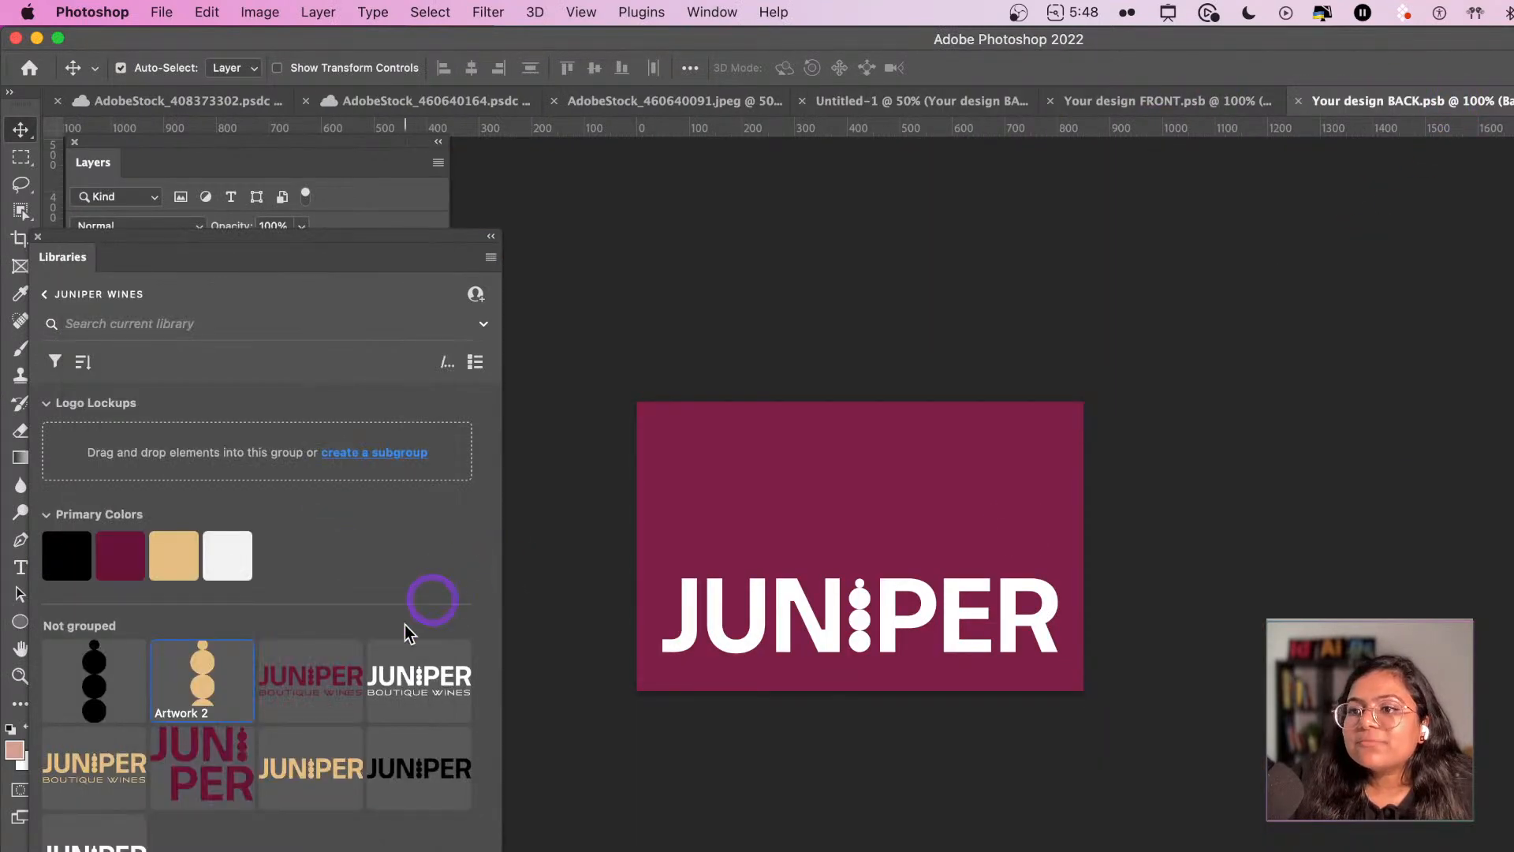
drag(310, 766, 762, 652)
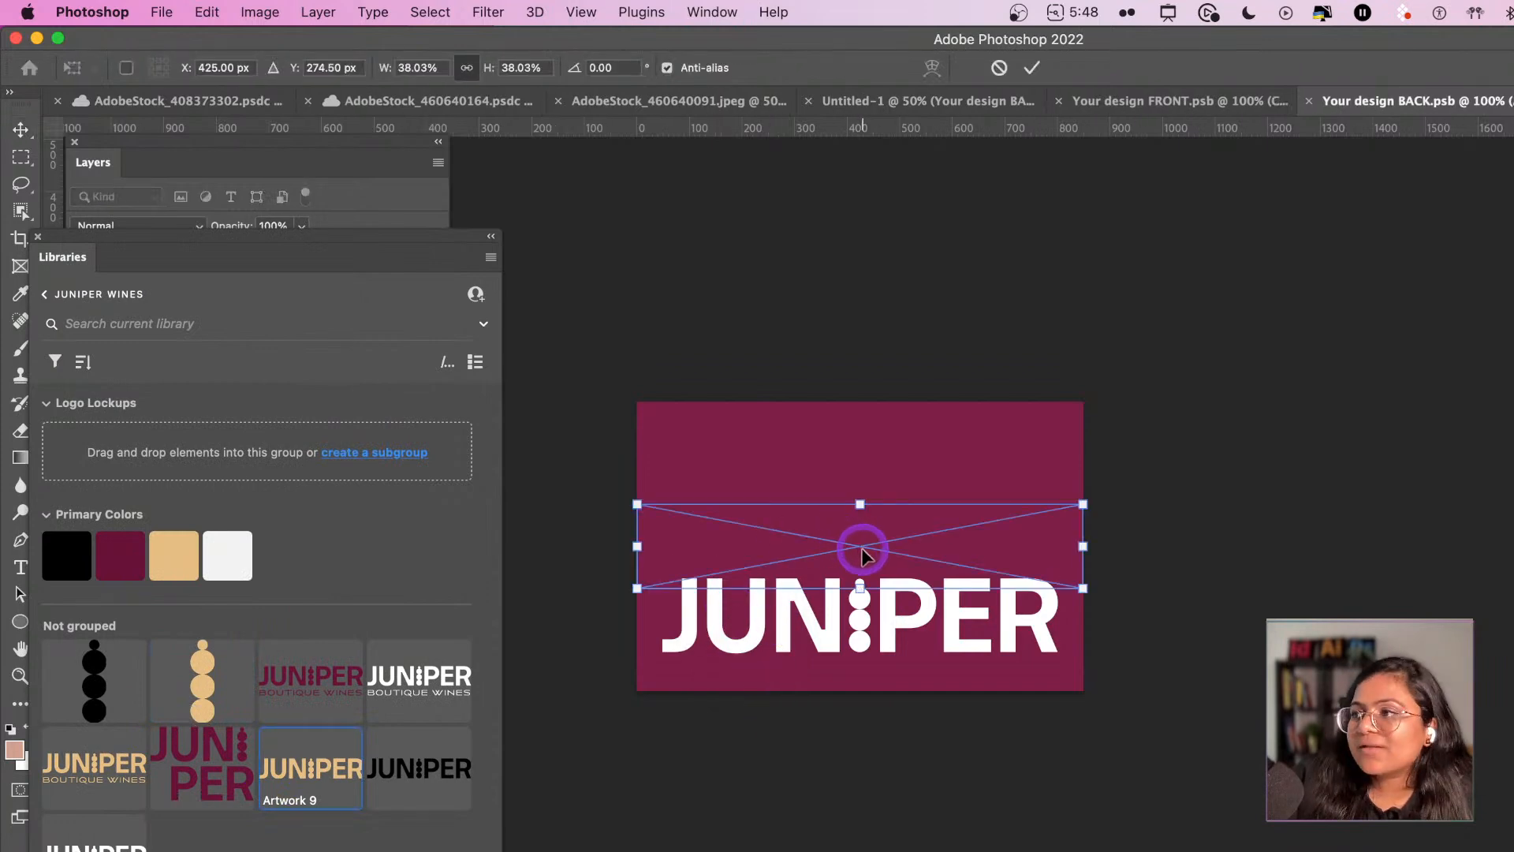
drag(862, 551, 865, 618)
click(588, 429)
- Move Artwork 9 above Vector Smart Object in the Put Logo into Folder group, and hide the Vector Smart Object and Business Card Mockup layers
click(223, 159)
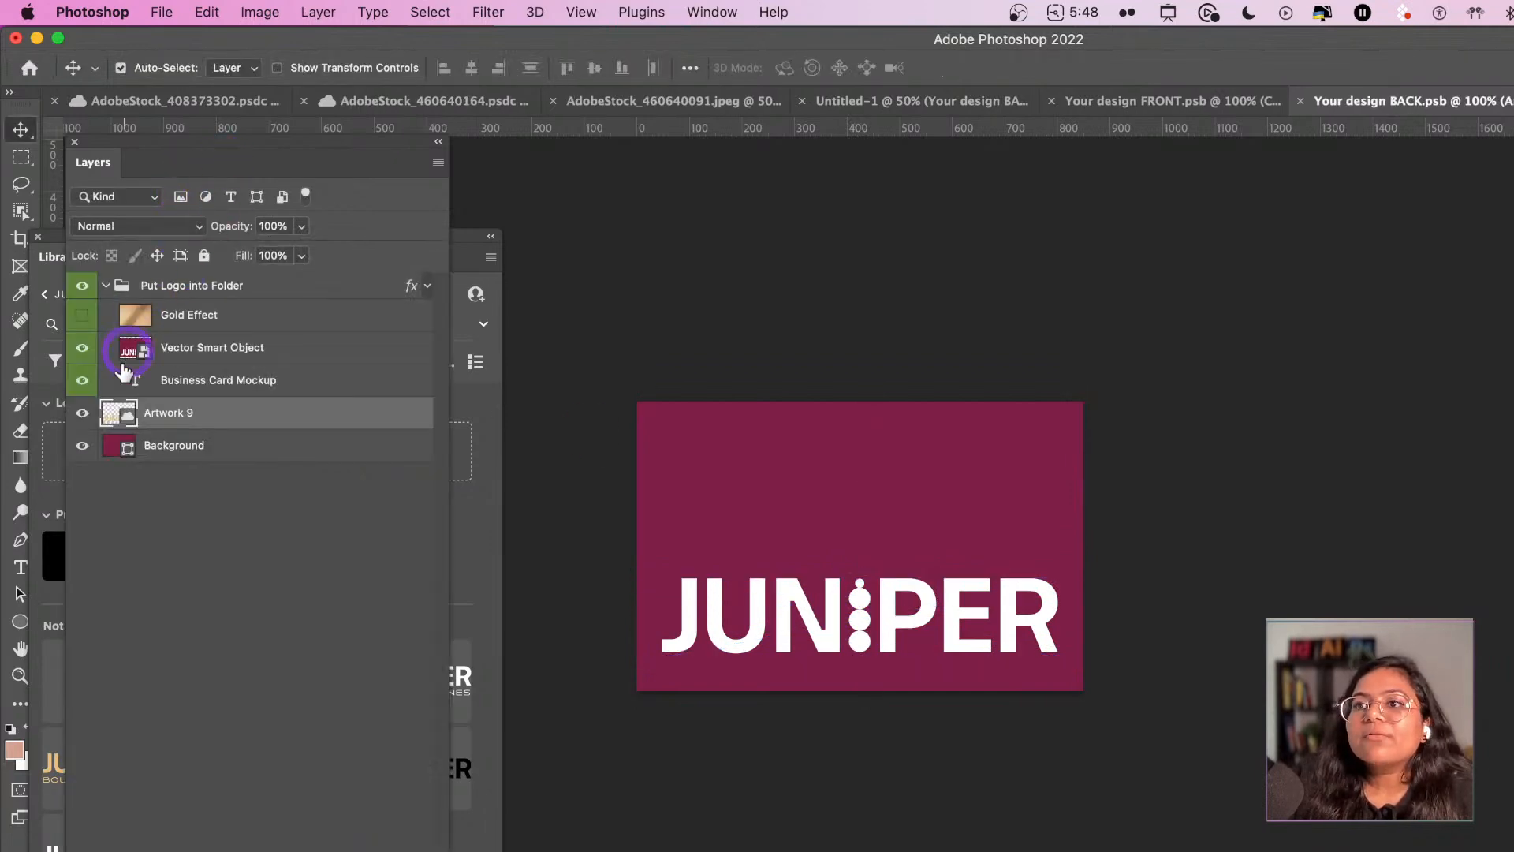
drag(175, 403, 191, 345)
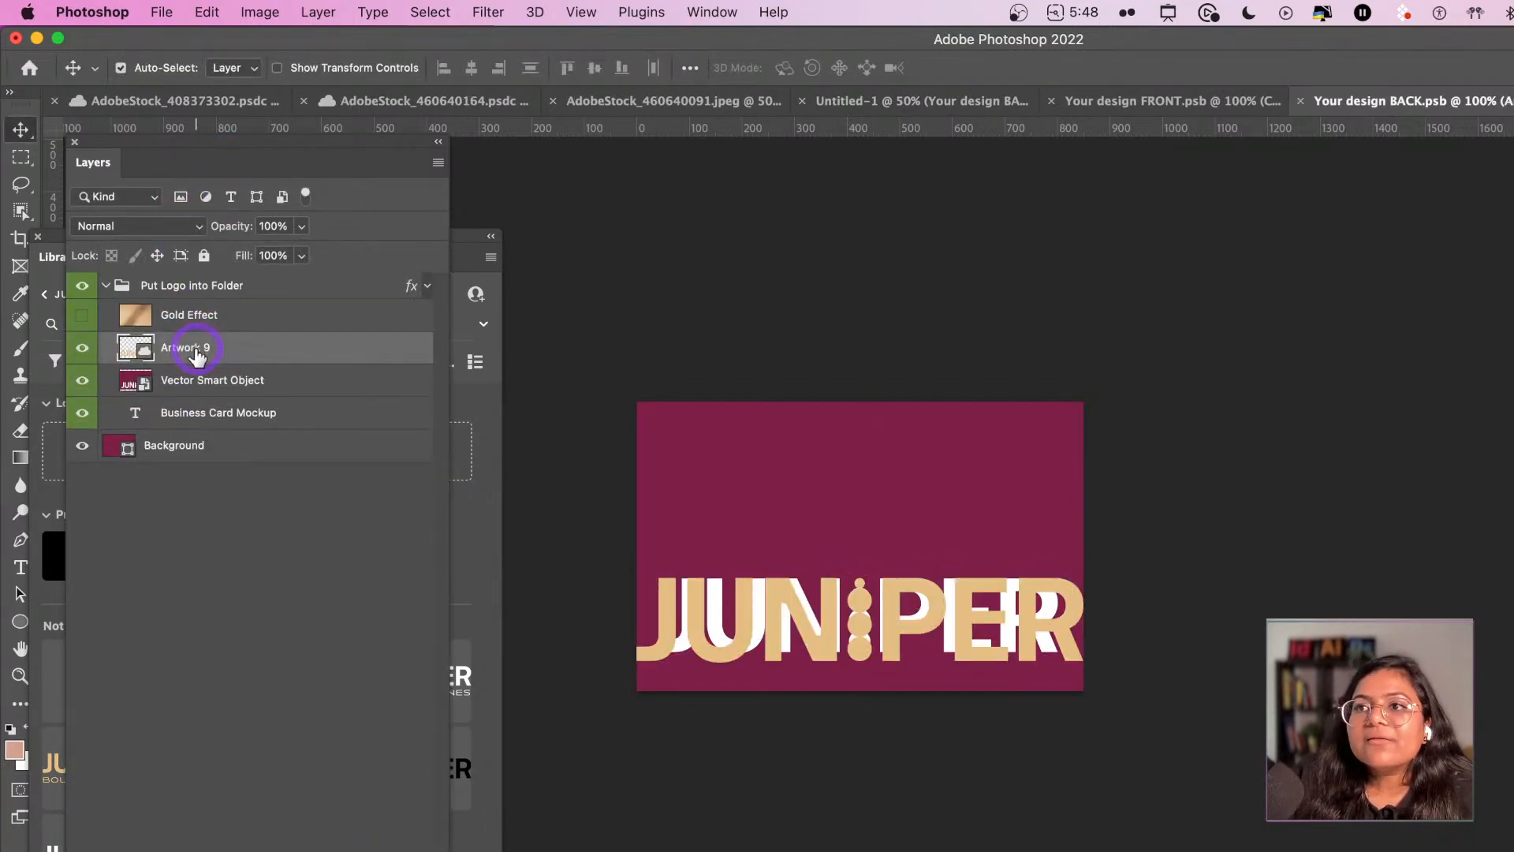
click(84, 386)
click(81, 354)
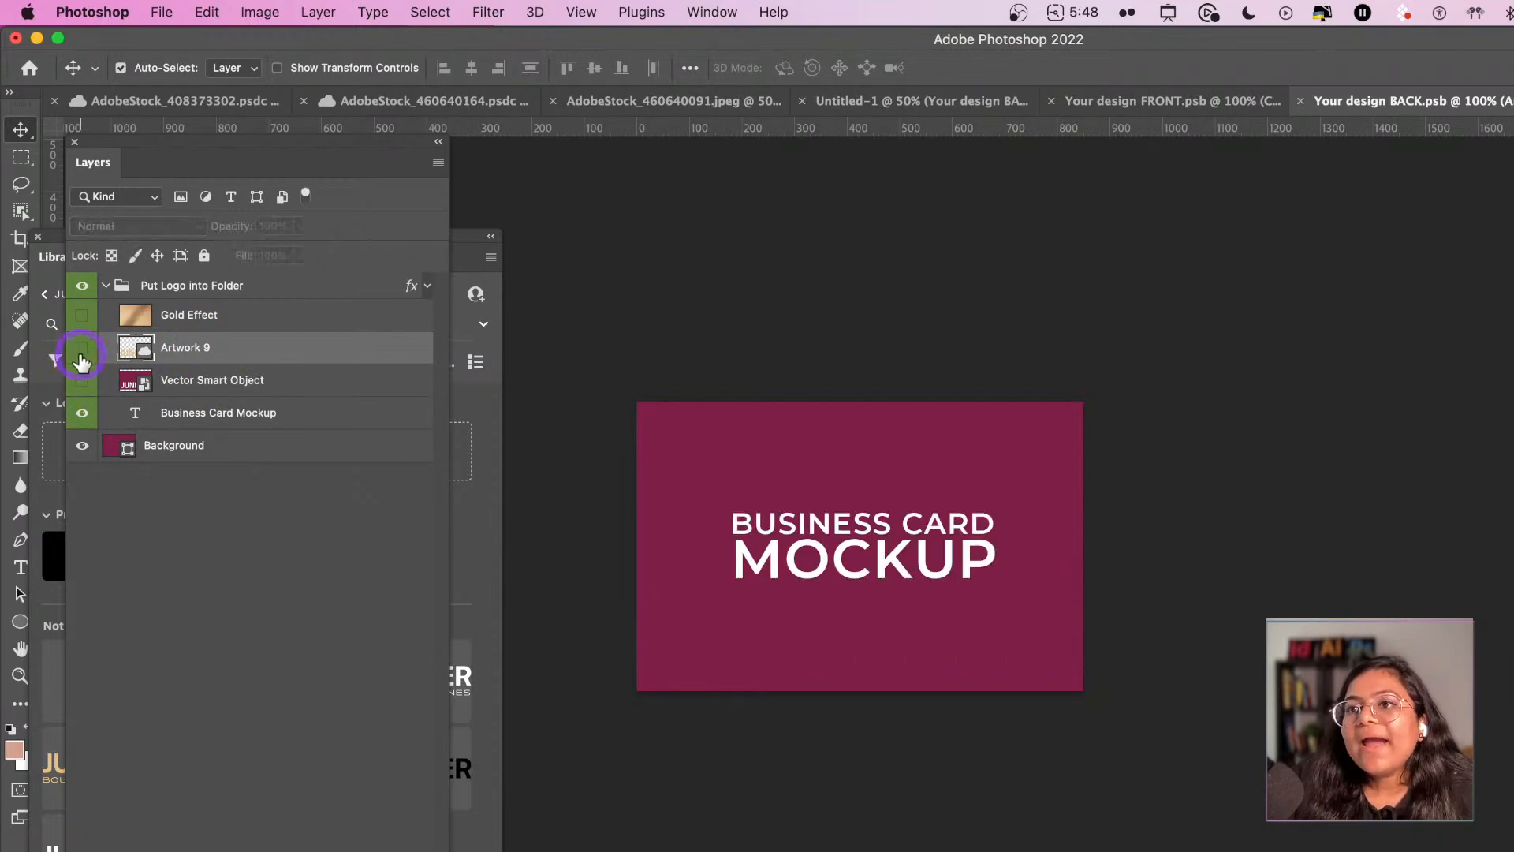
click(82, 359)
click(82, 412)
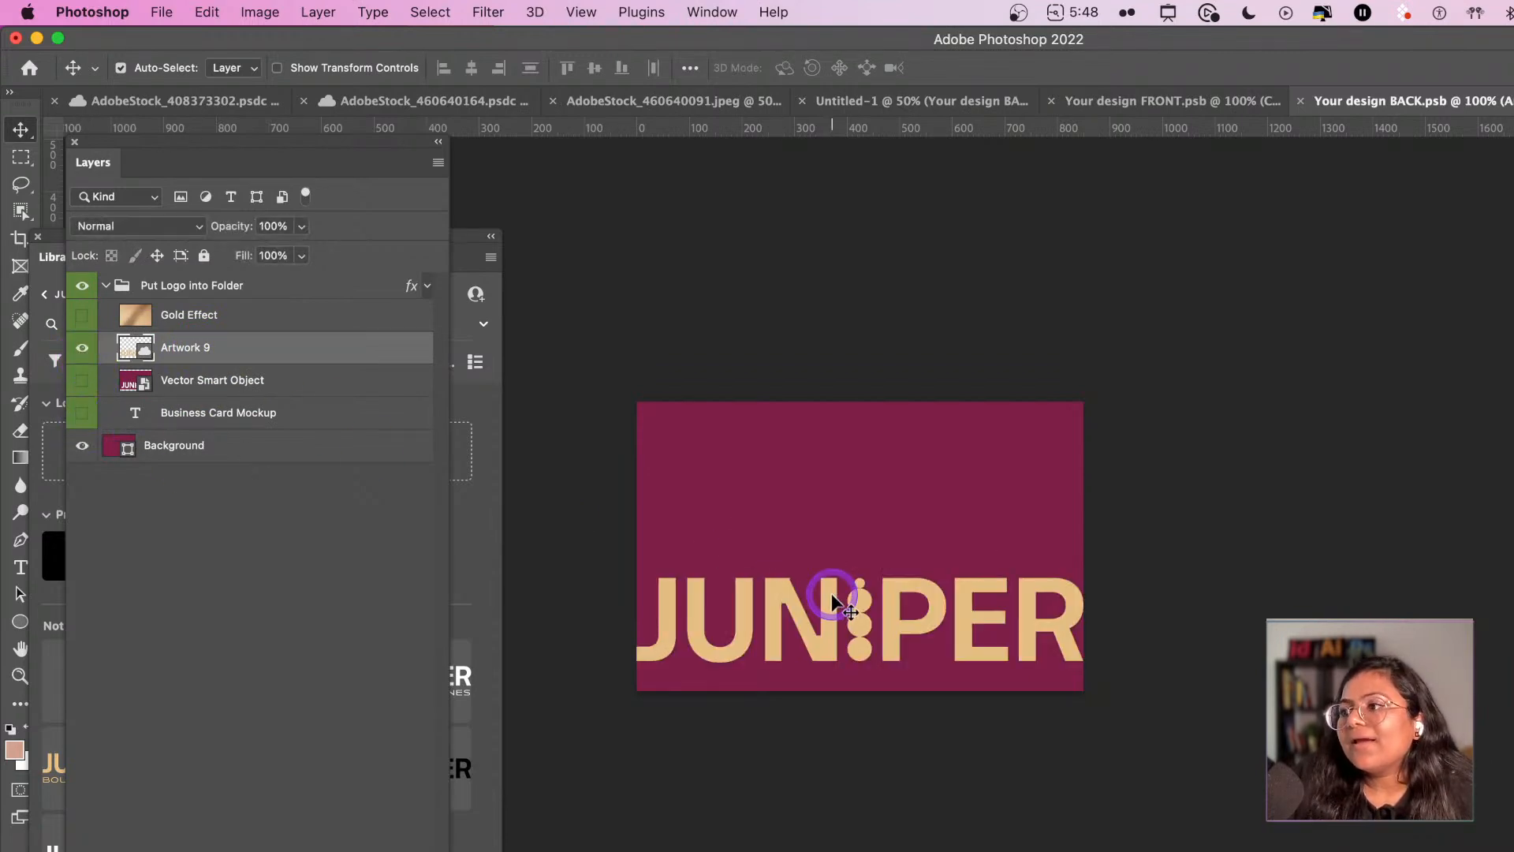
- Scale the gold logo down to sit inside the card's side margins and update the Untitled-1 mockup with it
key(super+t)
drag(859, 581, 863, 623)
key(Return)
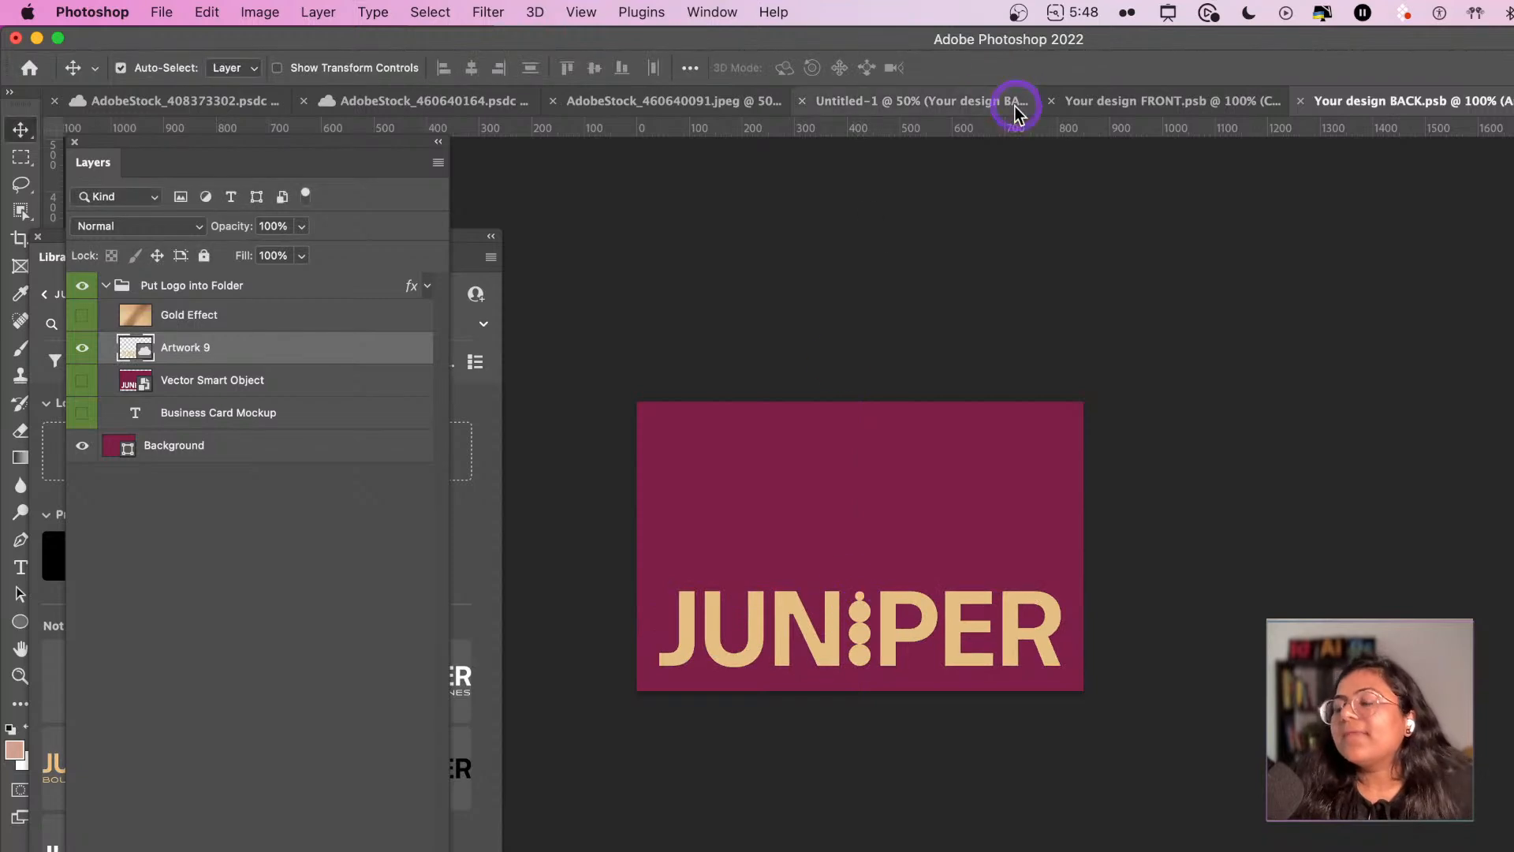
click(1017, 110)
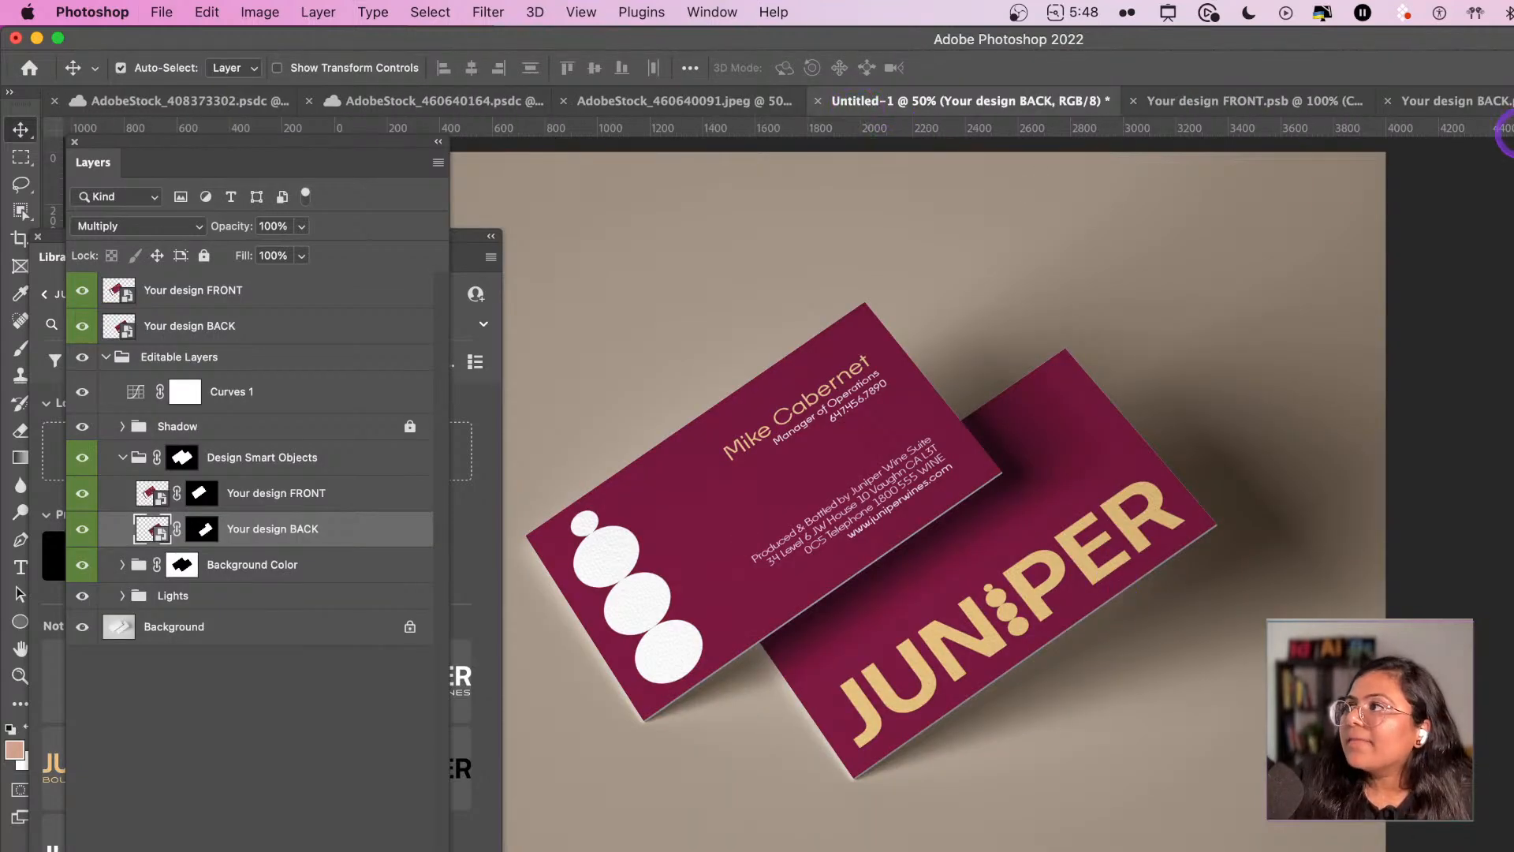
- Try a white fill for the Background shape in Your design BACK.psb and preview it in the Untitled-1 mockup
click(1503, 111)
double_click(115, 448)
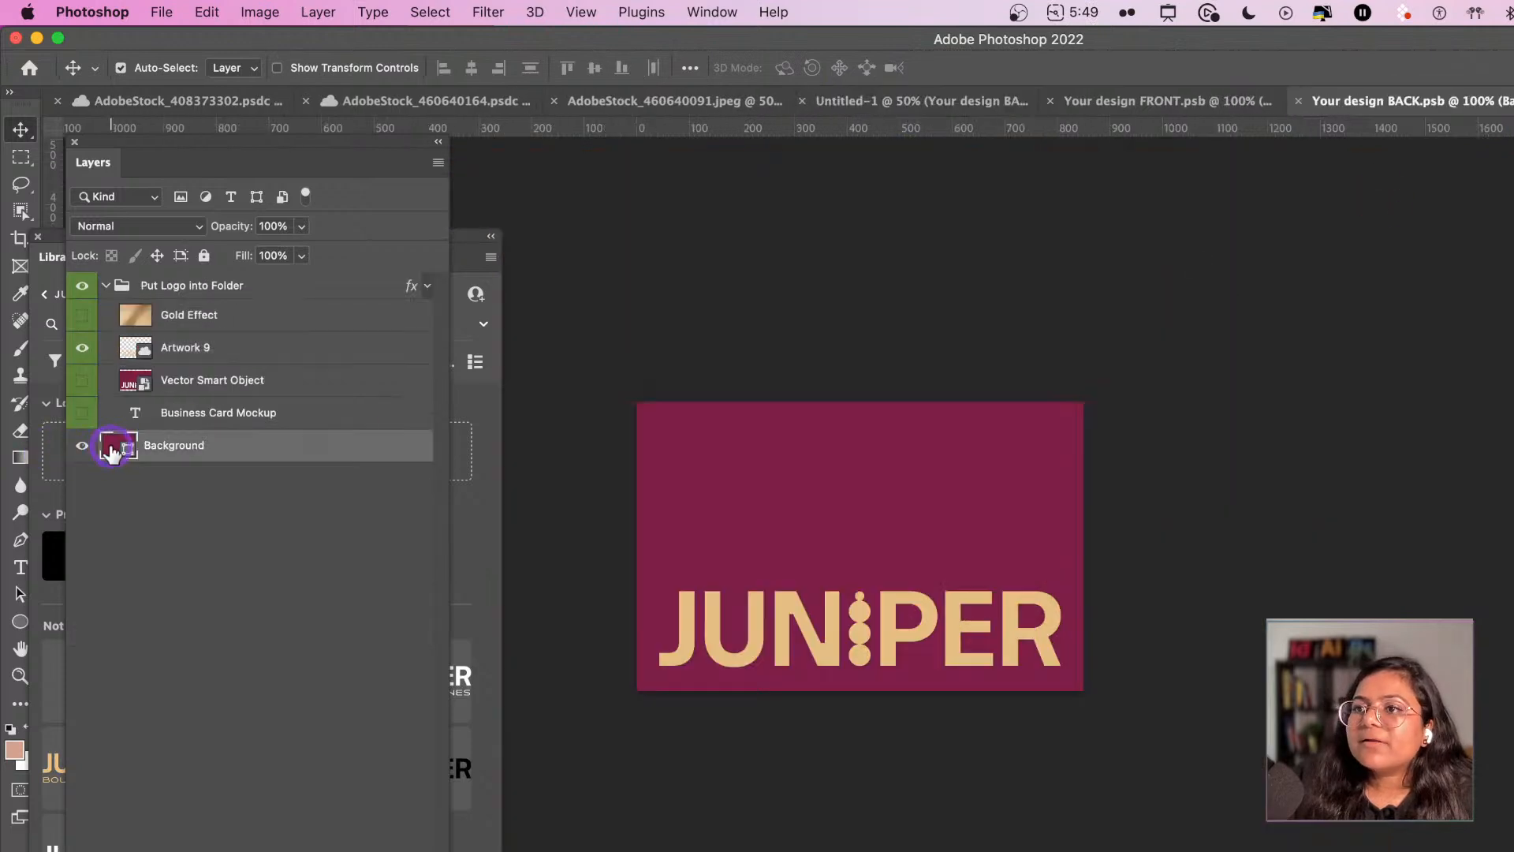
click(1459, 75)
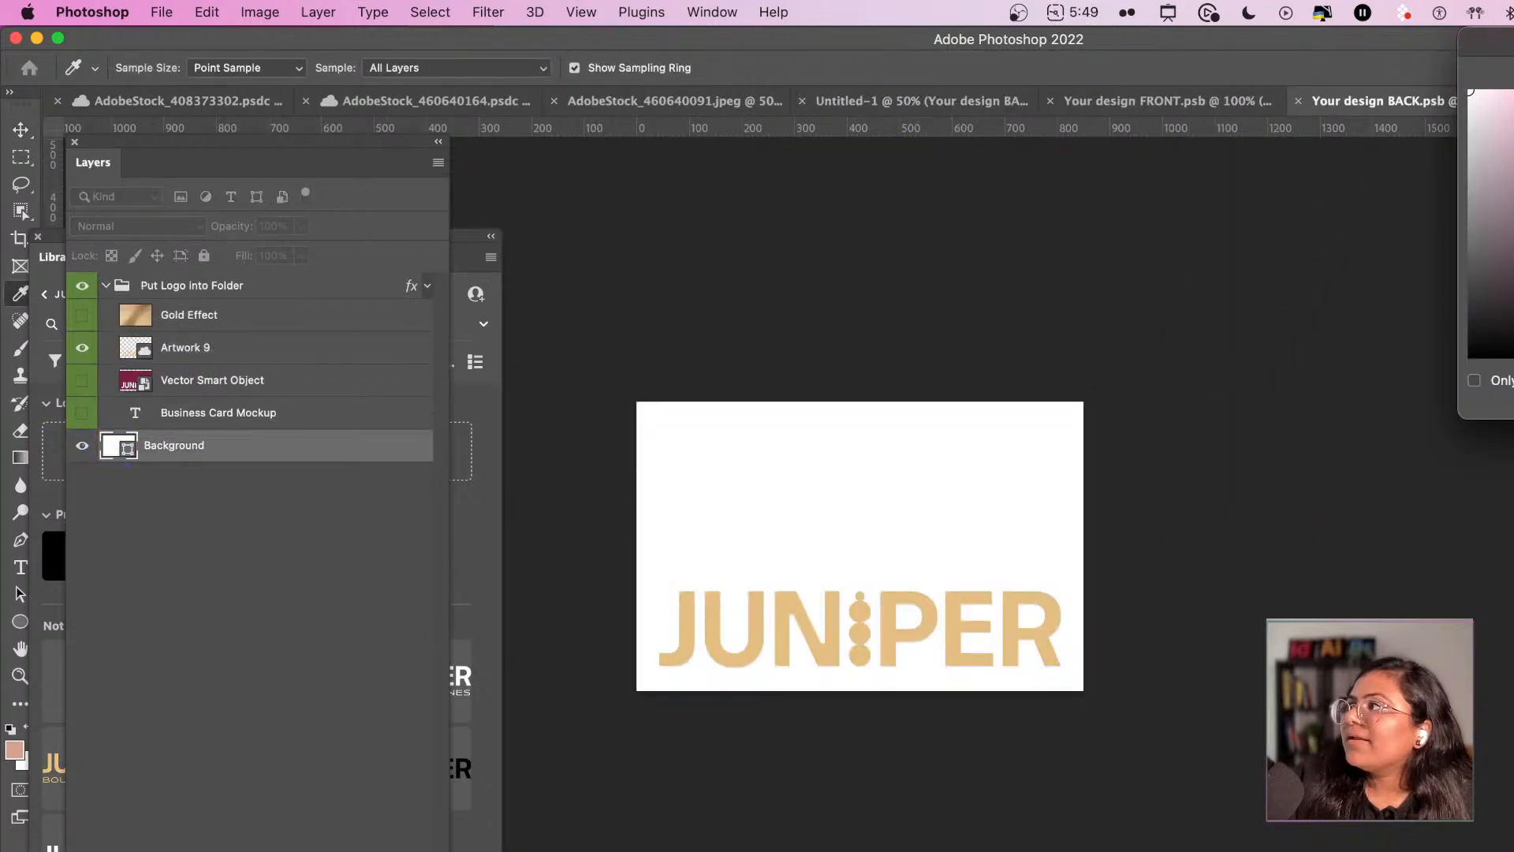
key(Return)
click(877, 104)
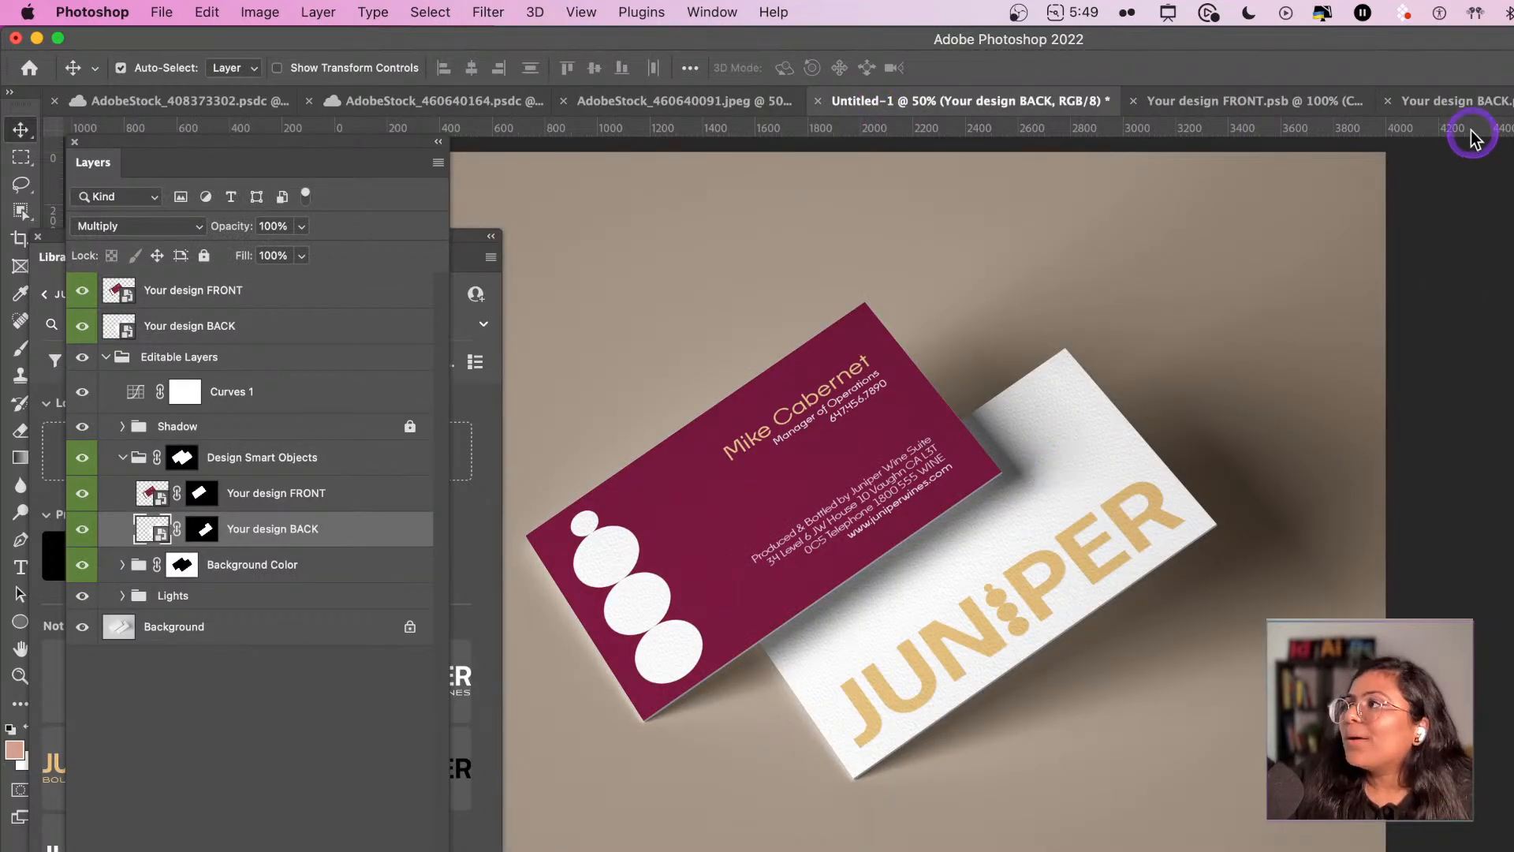
- Undo the white Background fill in Your design BACK.psb, save the file, and return to the Untitled-1 mockup
click(1473, 101)
key(super+z)
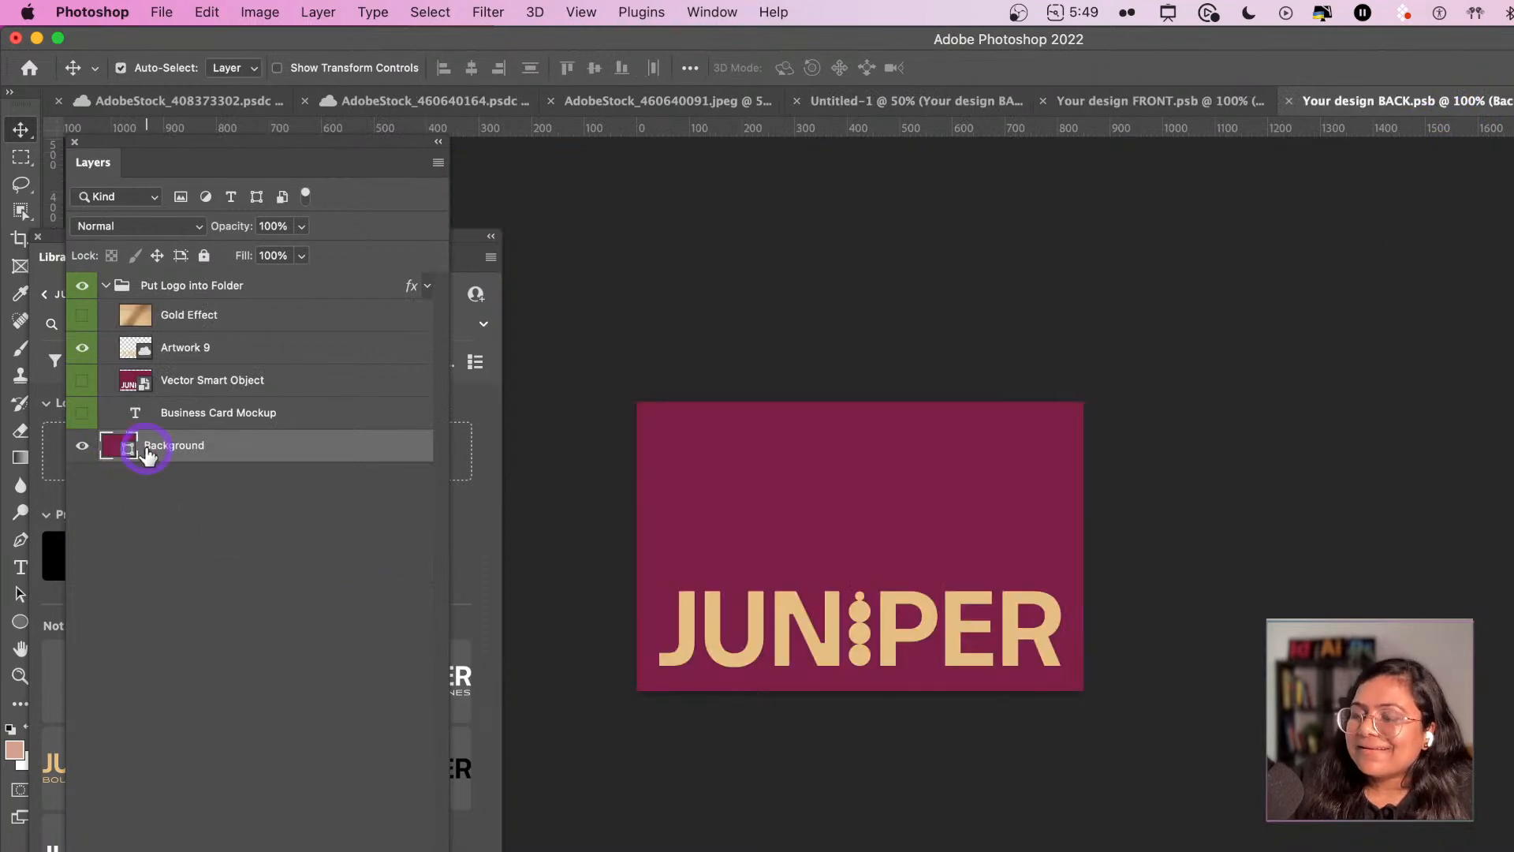
key(super+s)
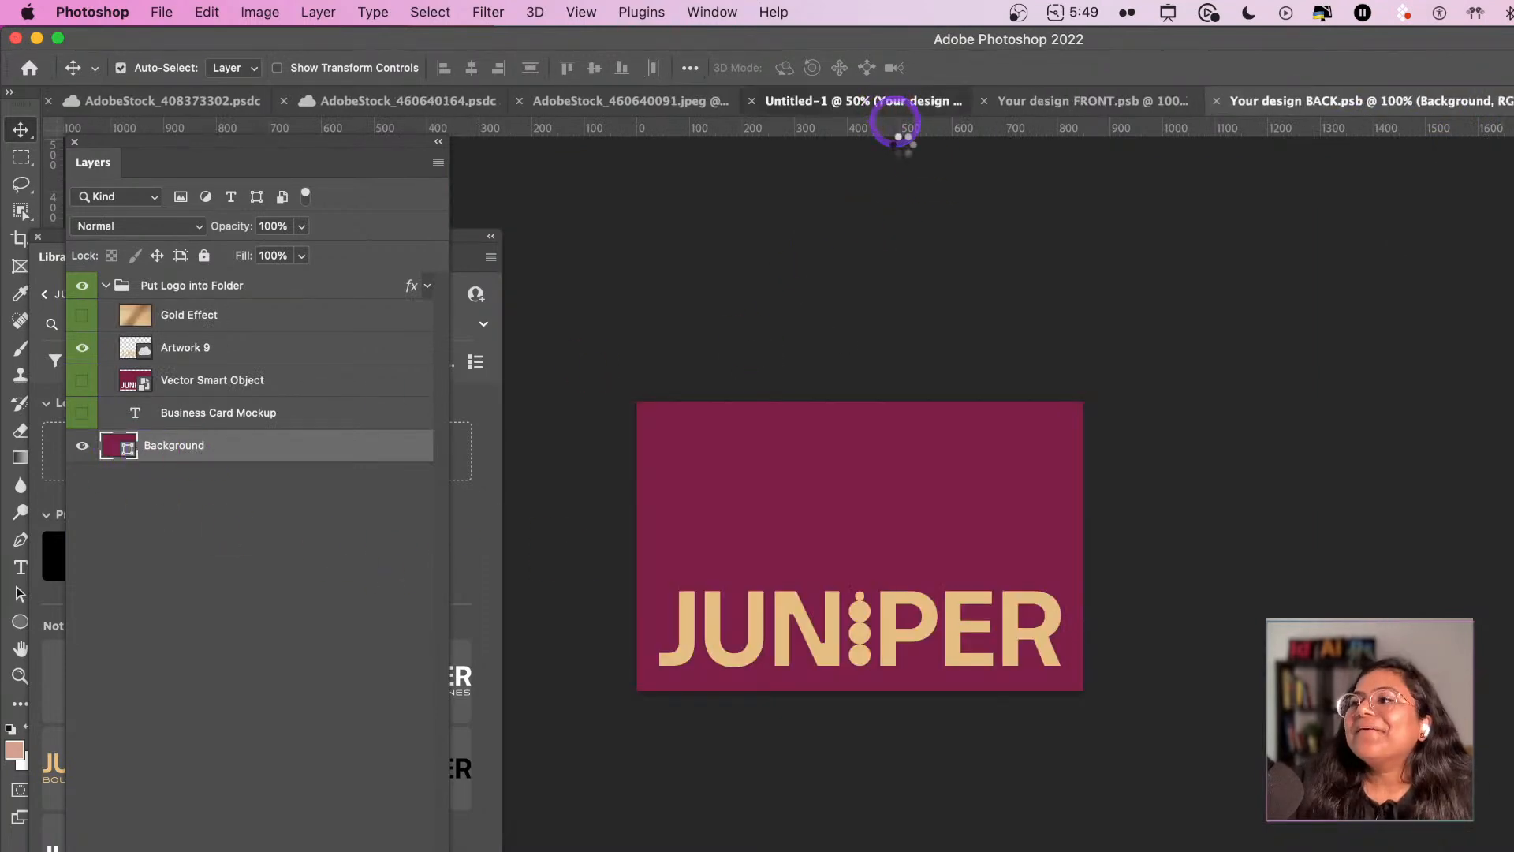
click(883, 101)
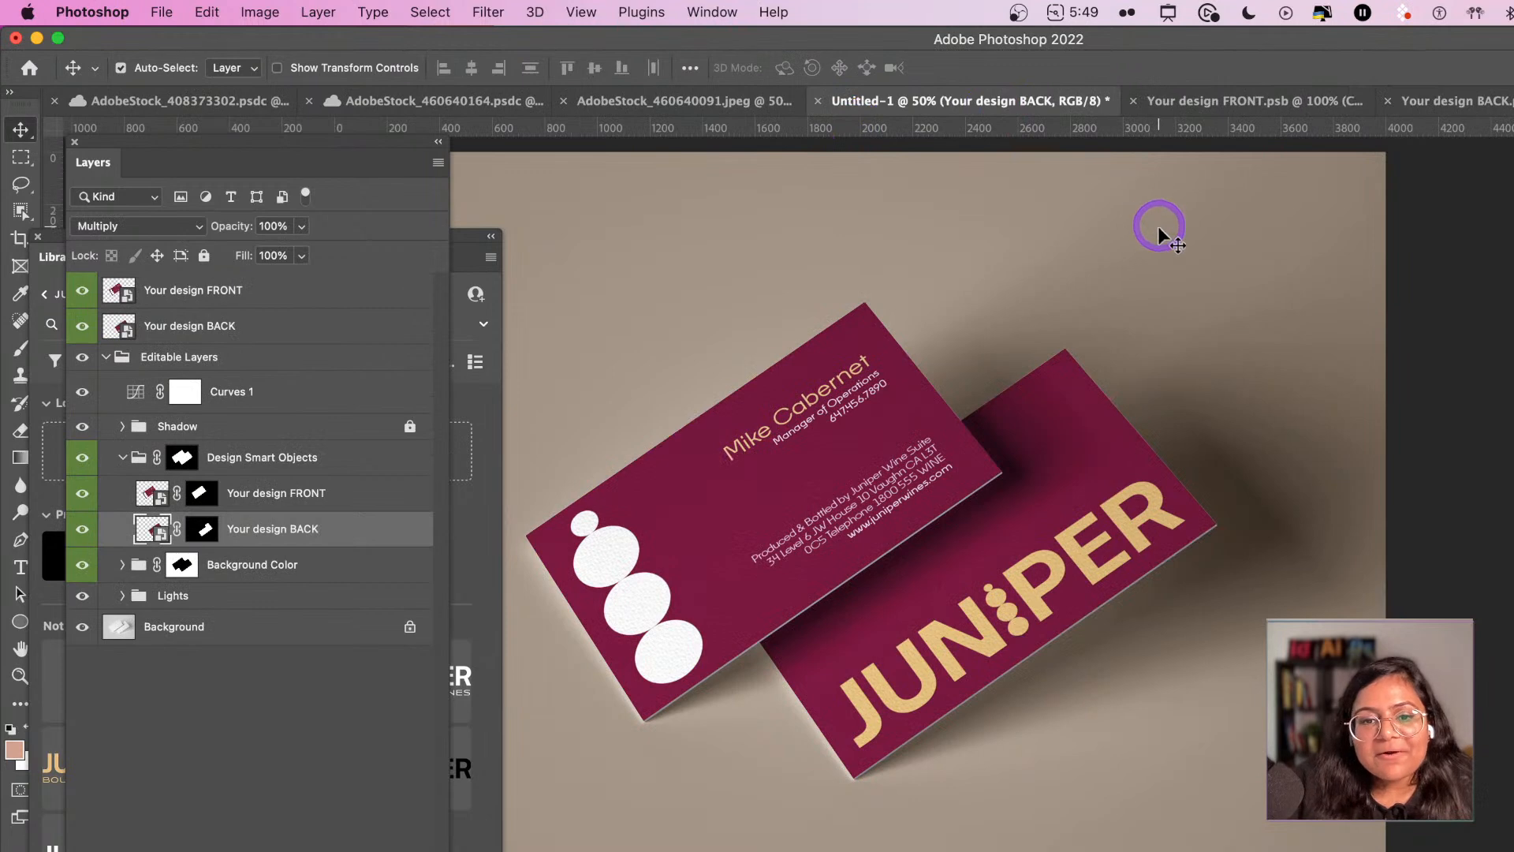
- Expand the Background Color group and try a neutral grey for the Change Color fill behind the cards
scroll(1131, 402, down, 1)
scroll(1130, 404, down, 2)
scroll(1130, 404, left, 2)
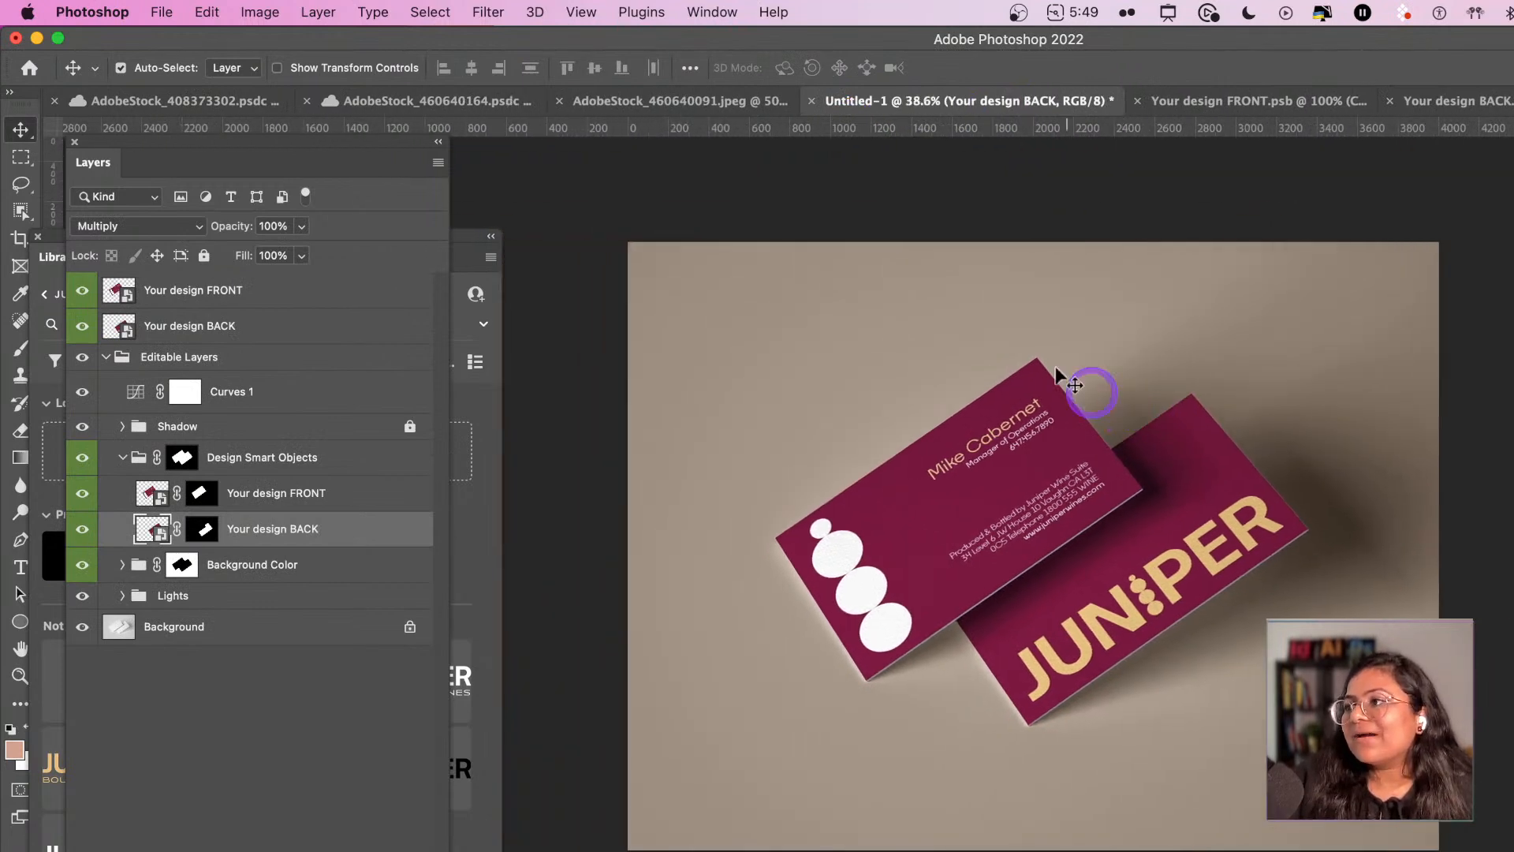
scroll(1028, 355, up, 2)
scroll(1029, 353, down, 1)
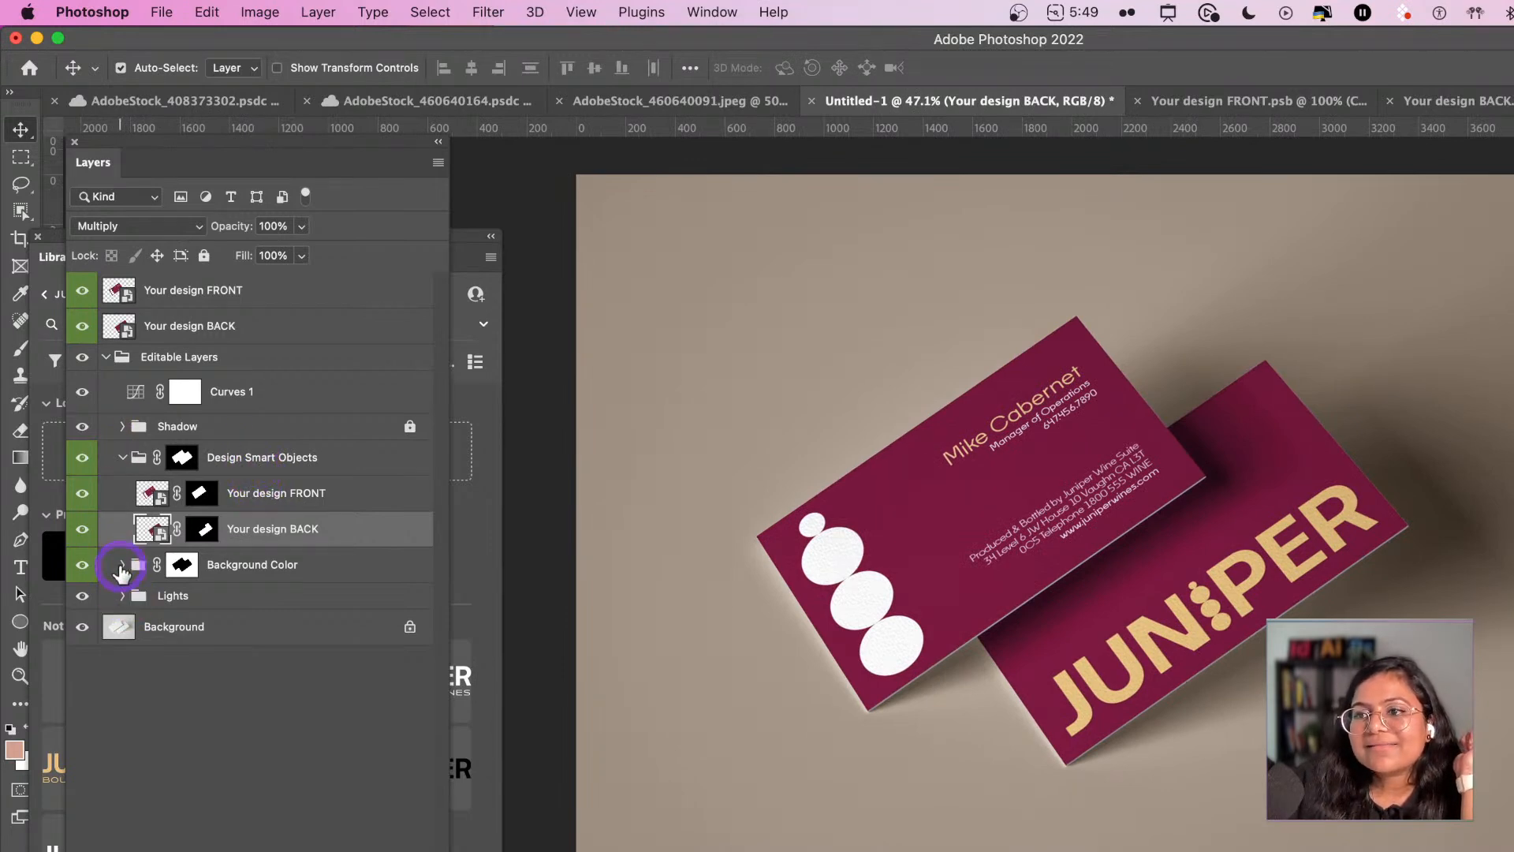
click(121, 565)
double_click(151, 604)
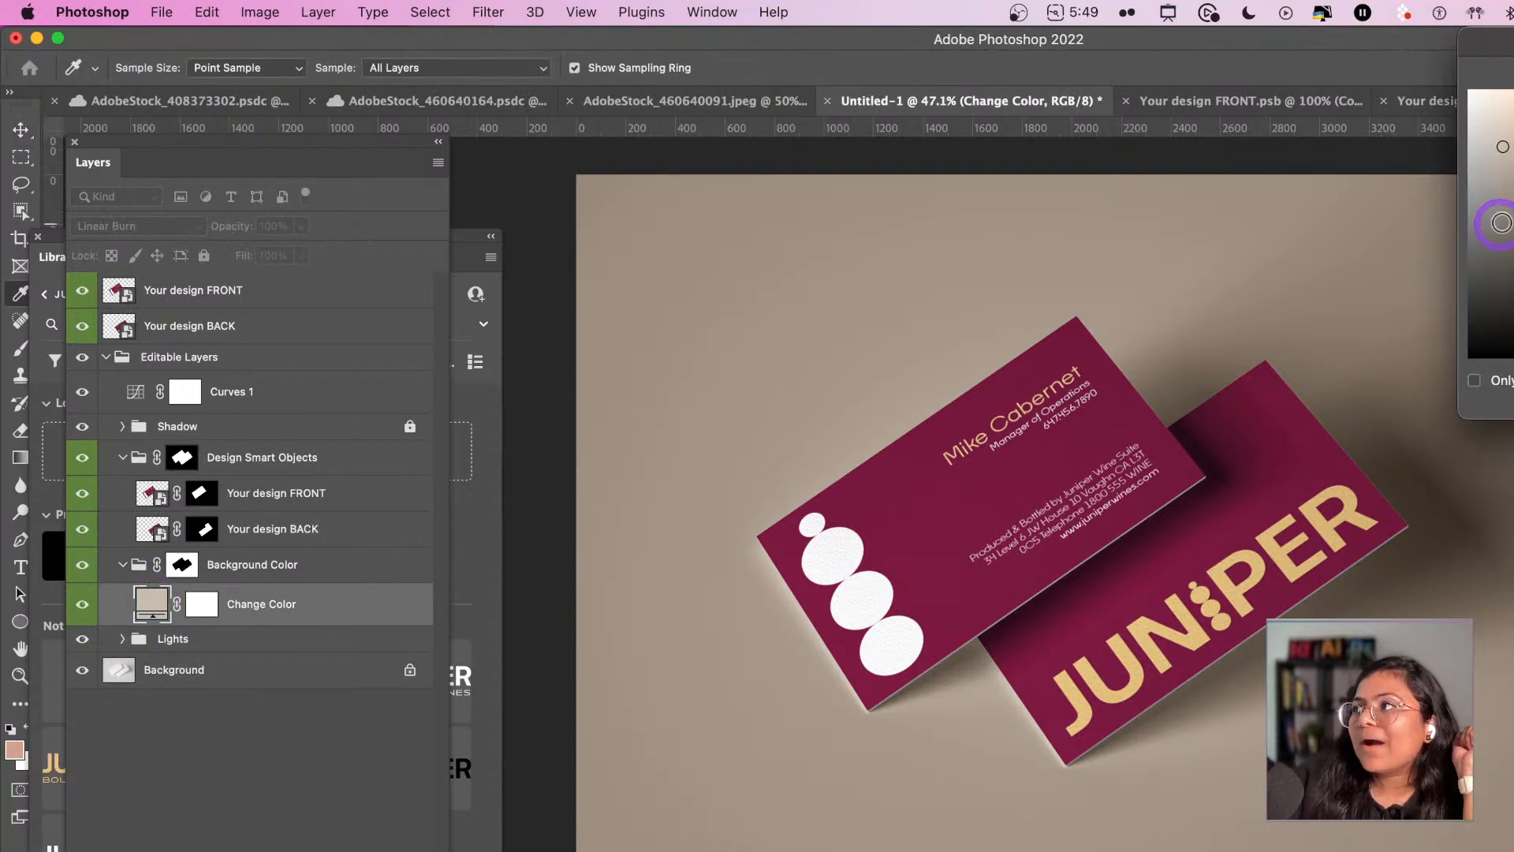
click(1479, 258)
drag(1479, 258, 1474, 163)
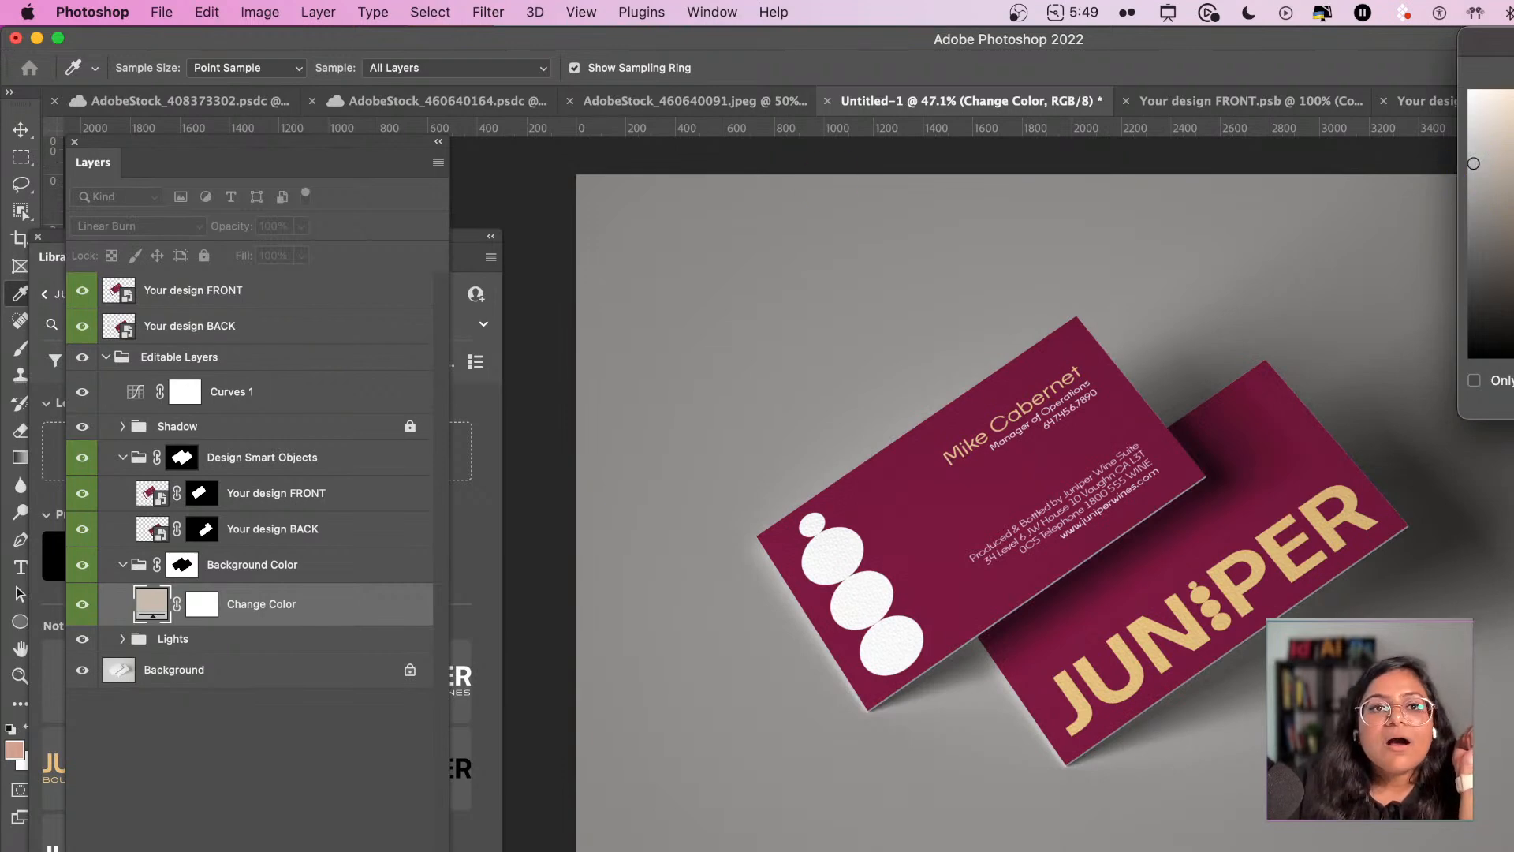
key(super+Tab)
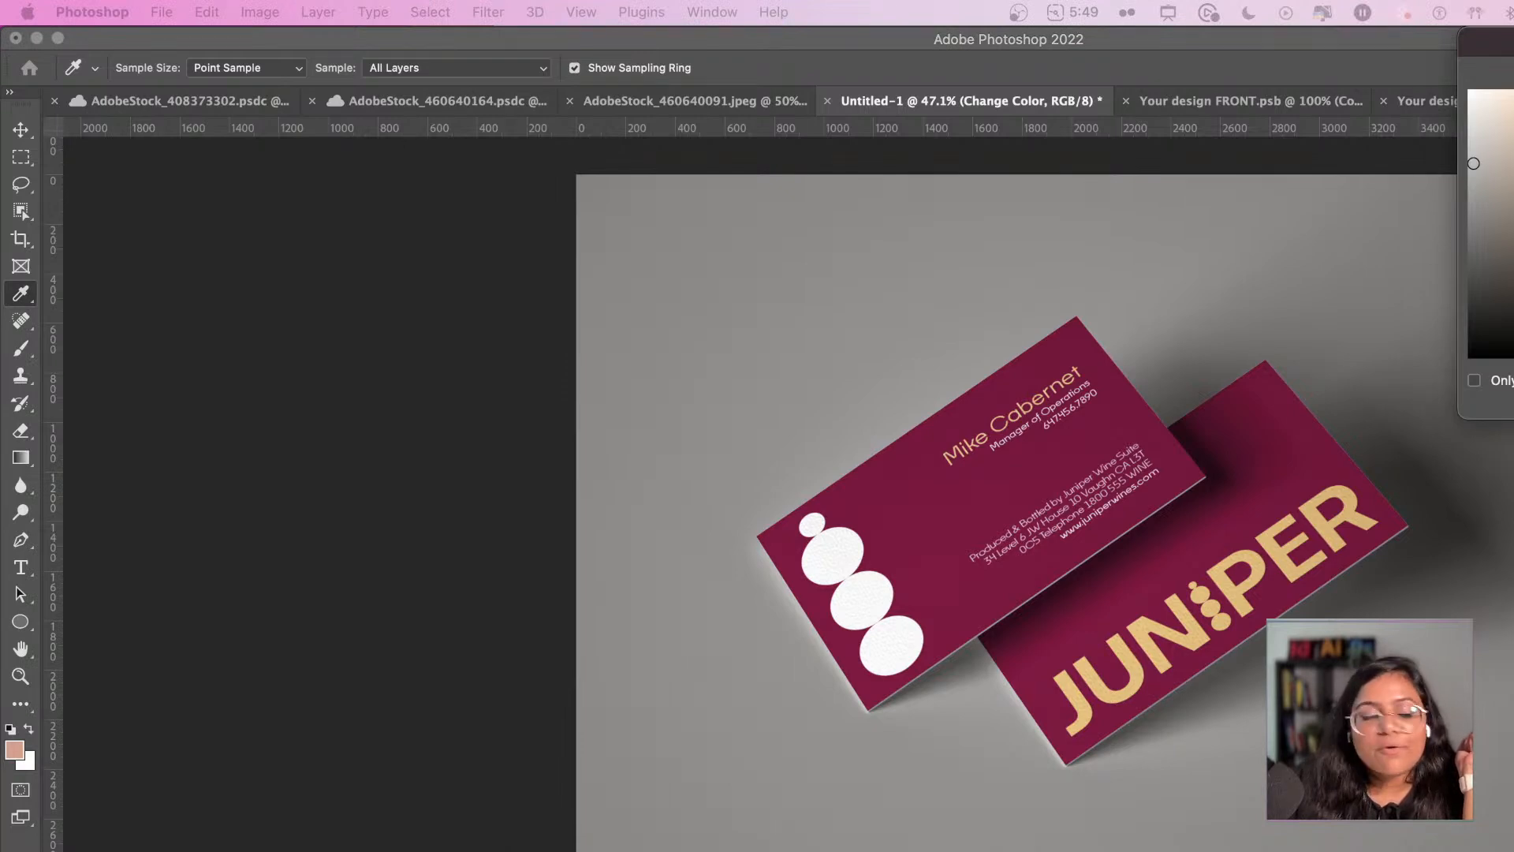
click(992, 353)
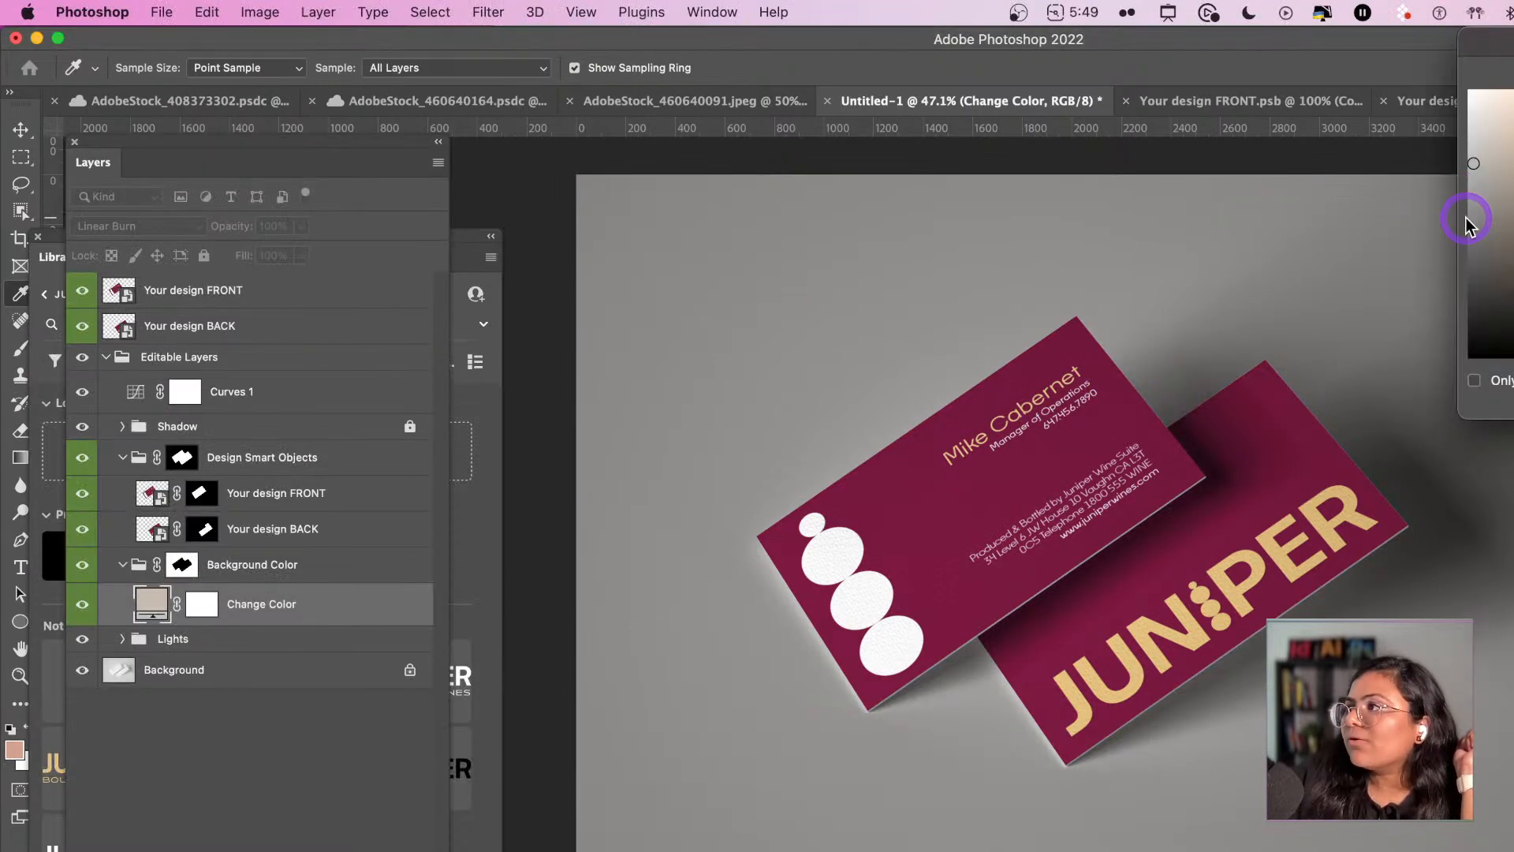
- Try other greys for the Change Color fill, including one sampled from the front card's edge, and discard the colour change
click(1468, 162)
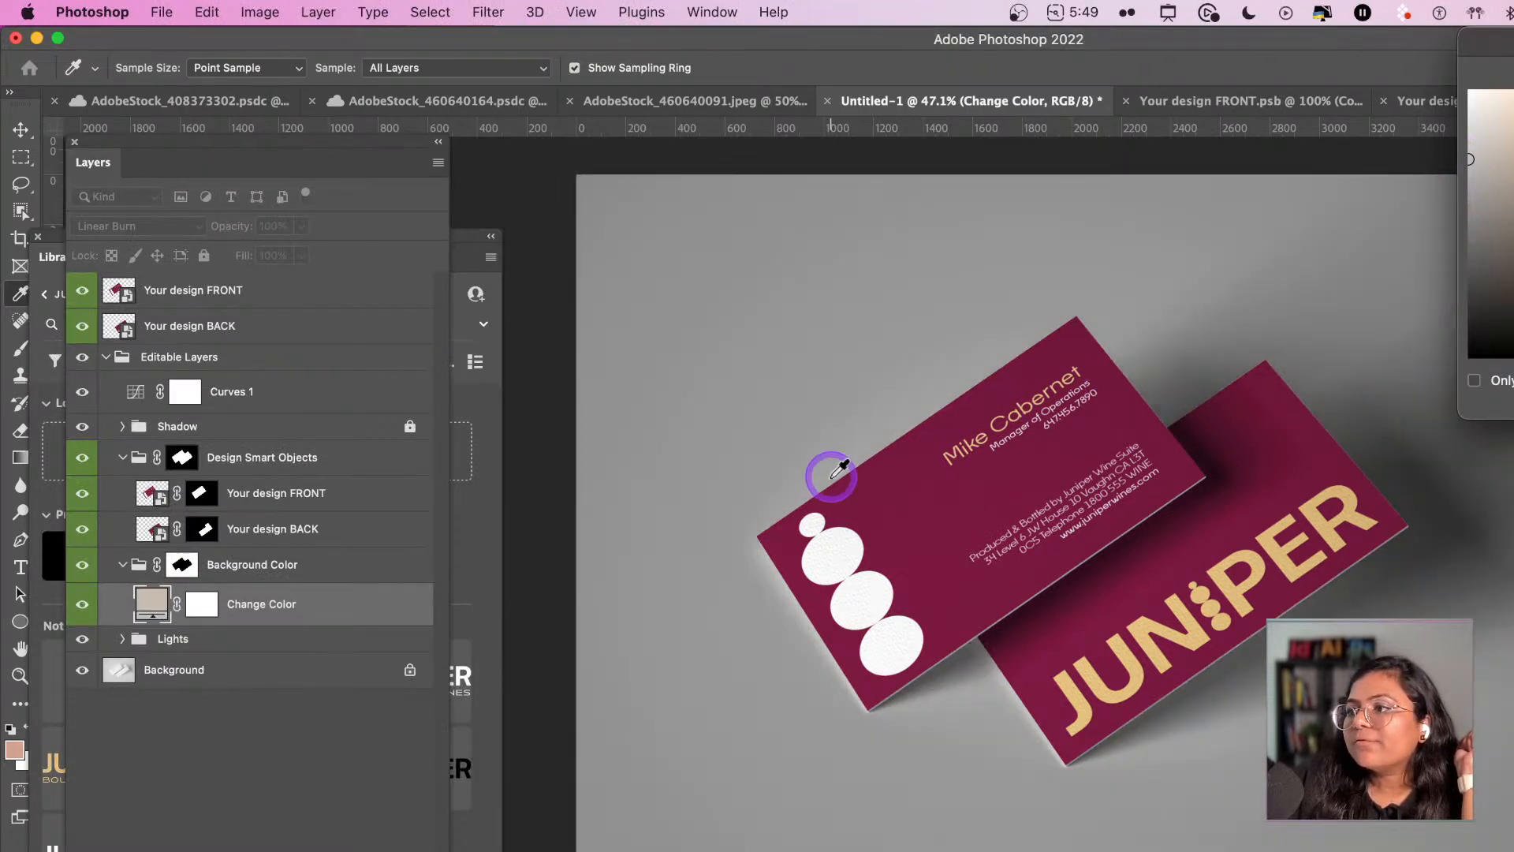
click(777, 567)
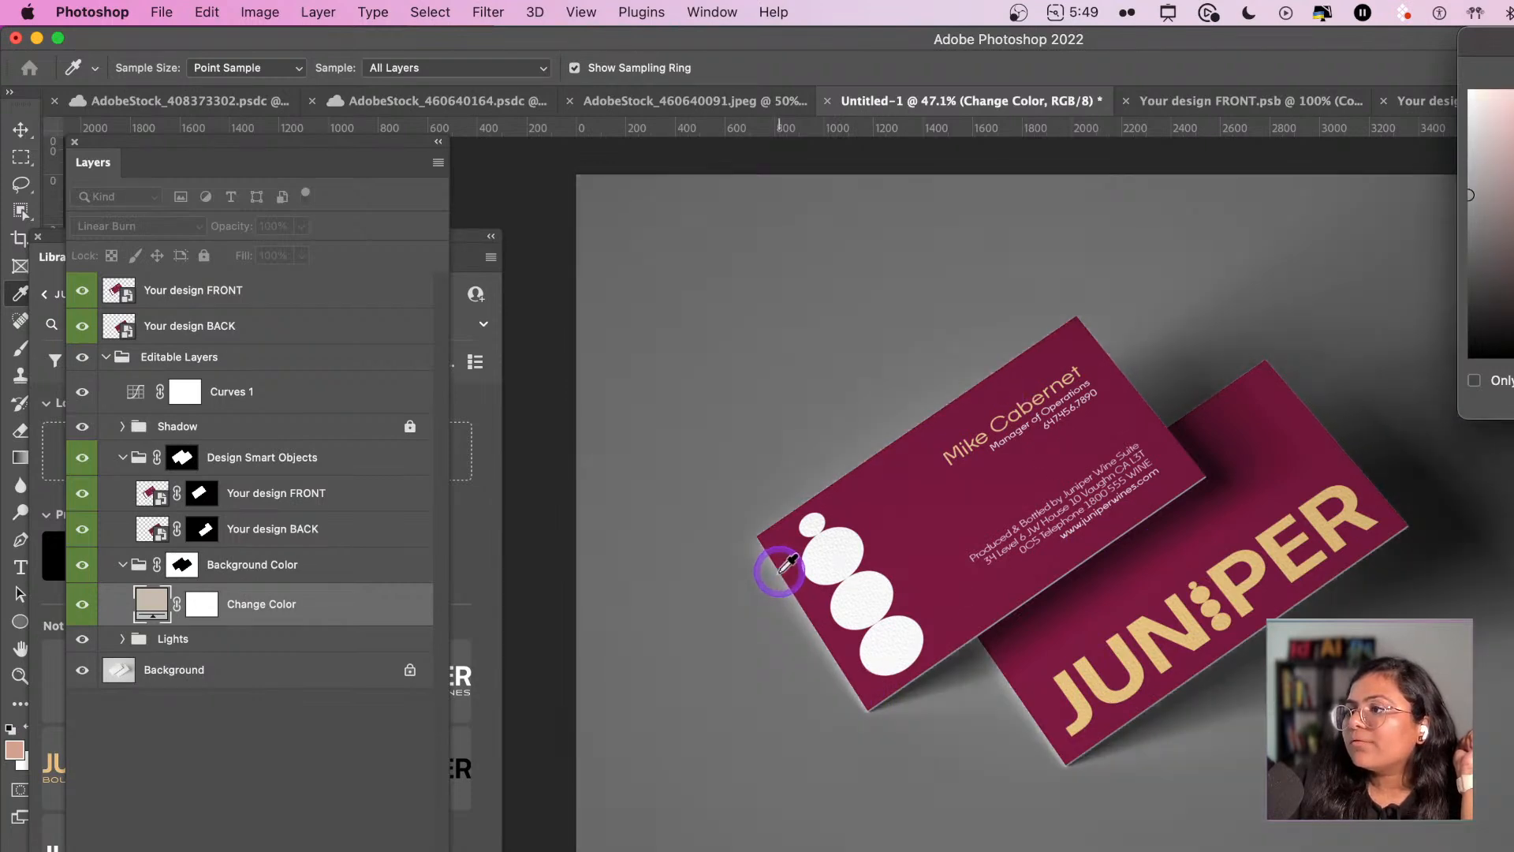
drag(779, 570, 1277, 426)
key(Escape)
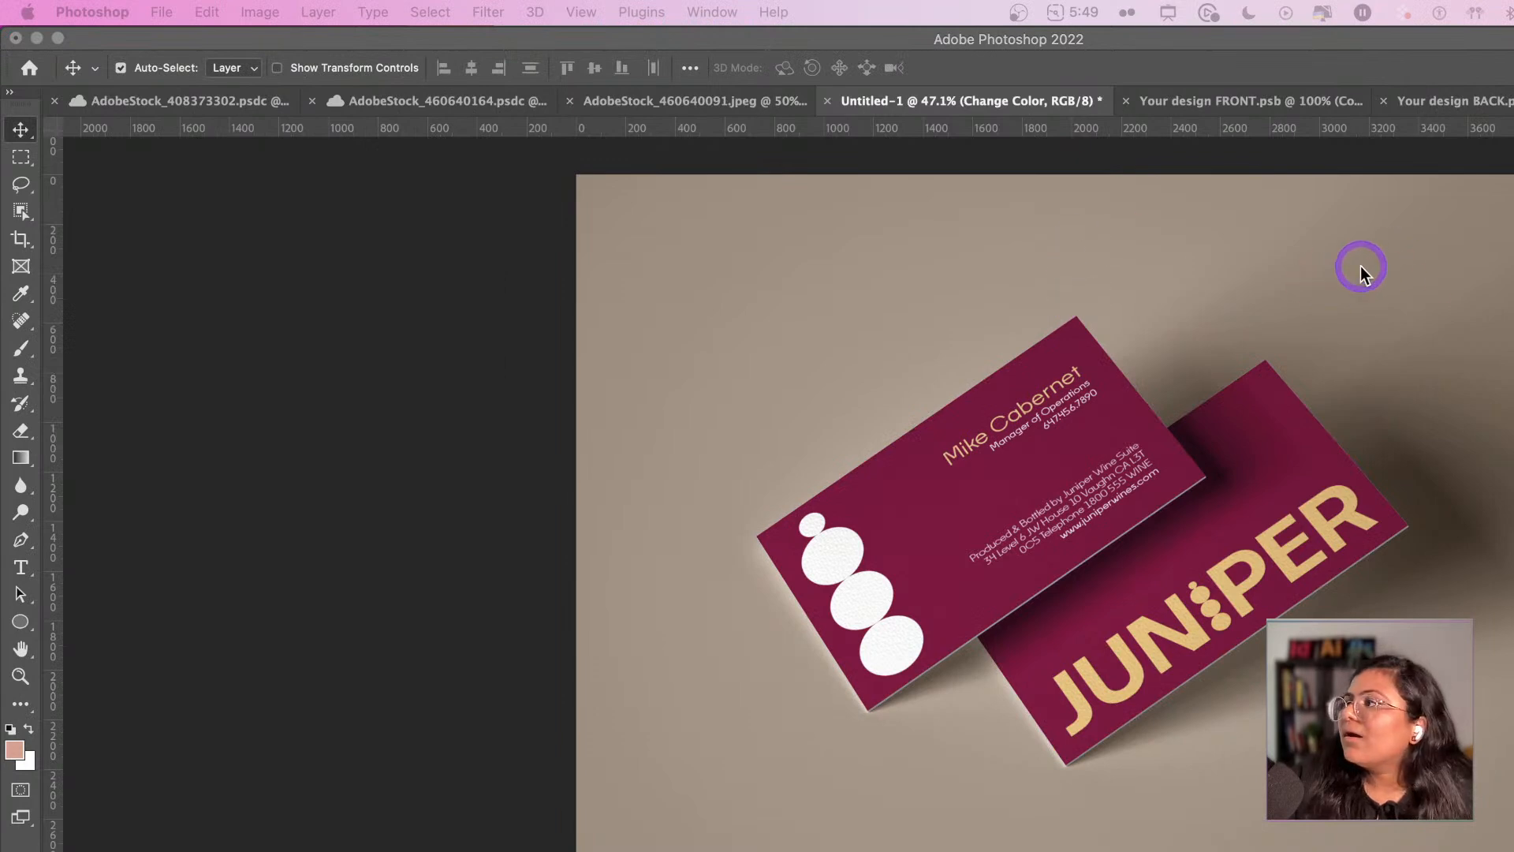
click(1360, 267)
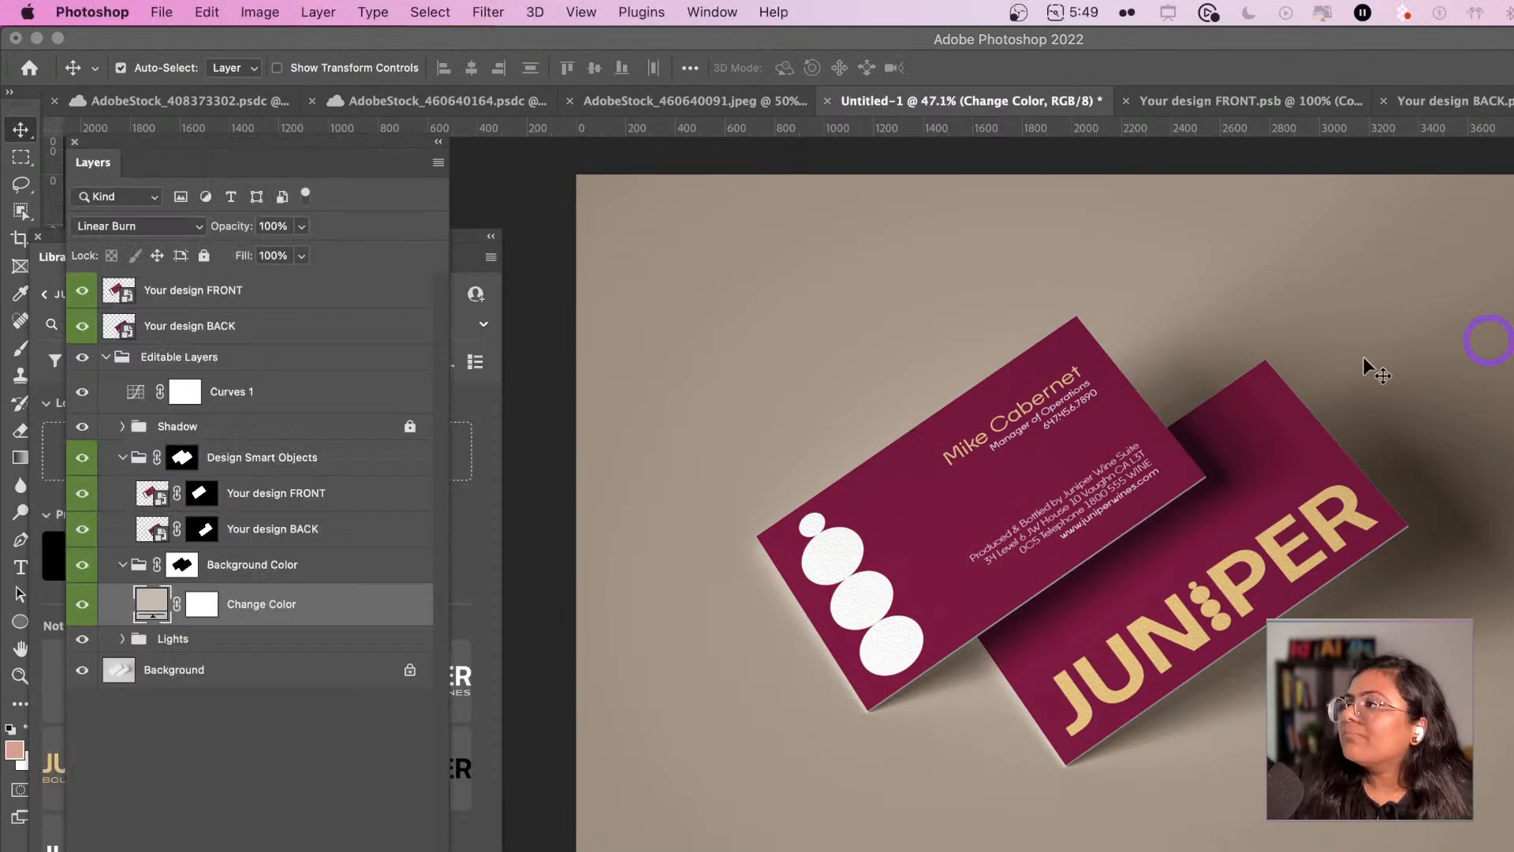
- Recolour the Change Color fill behind the cards with a slightly darker, warm taupe
double_click(146, 598)
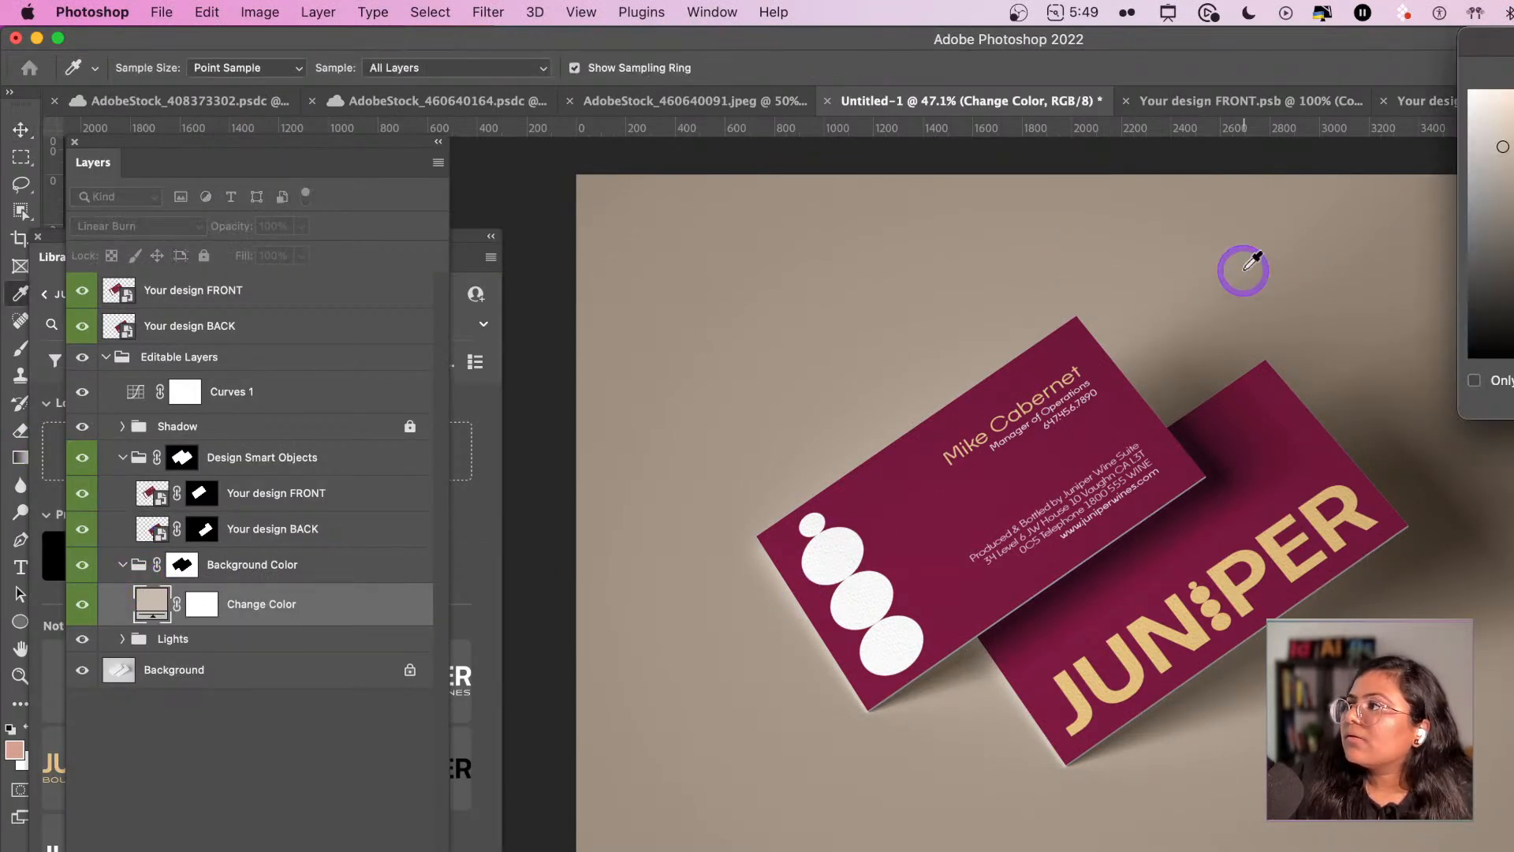
mouse_move(1483, 178)
mouse_down()
mouse_move(1472, 158)
mouse_move(1505, 154)
mouse_up()
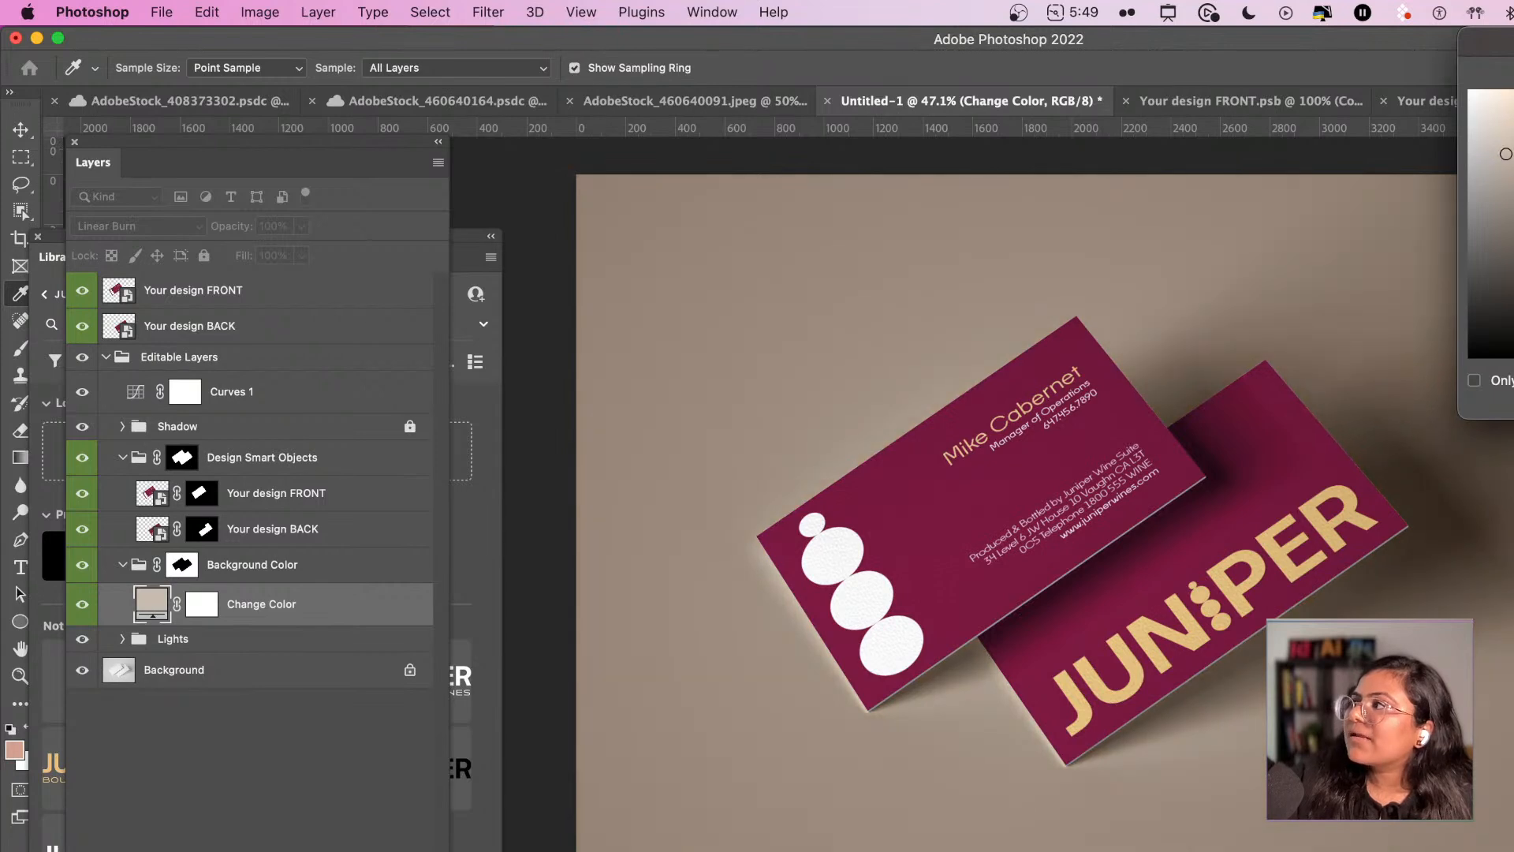
key(Return)
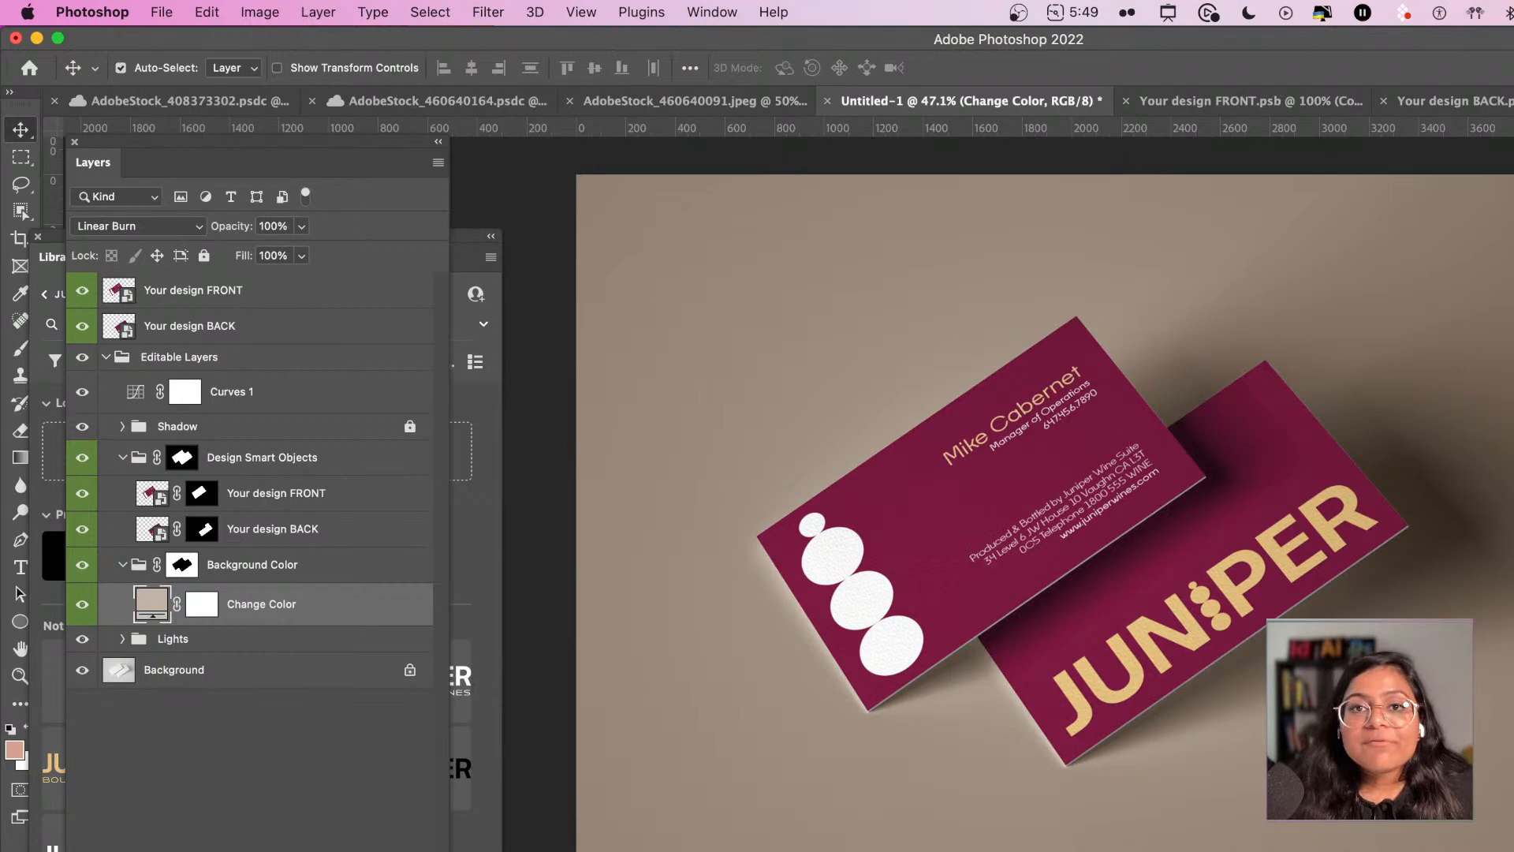
key(shift+Tab)
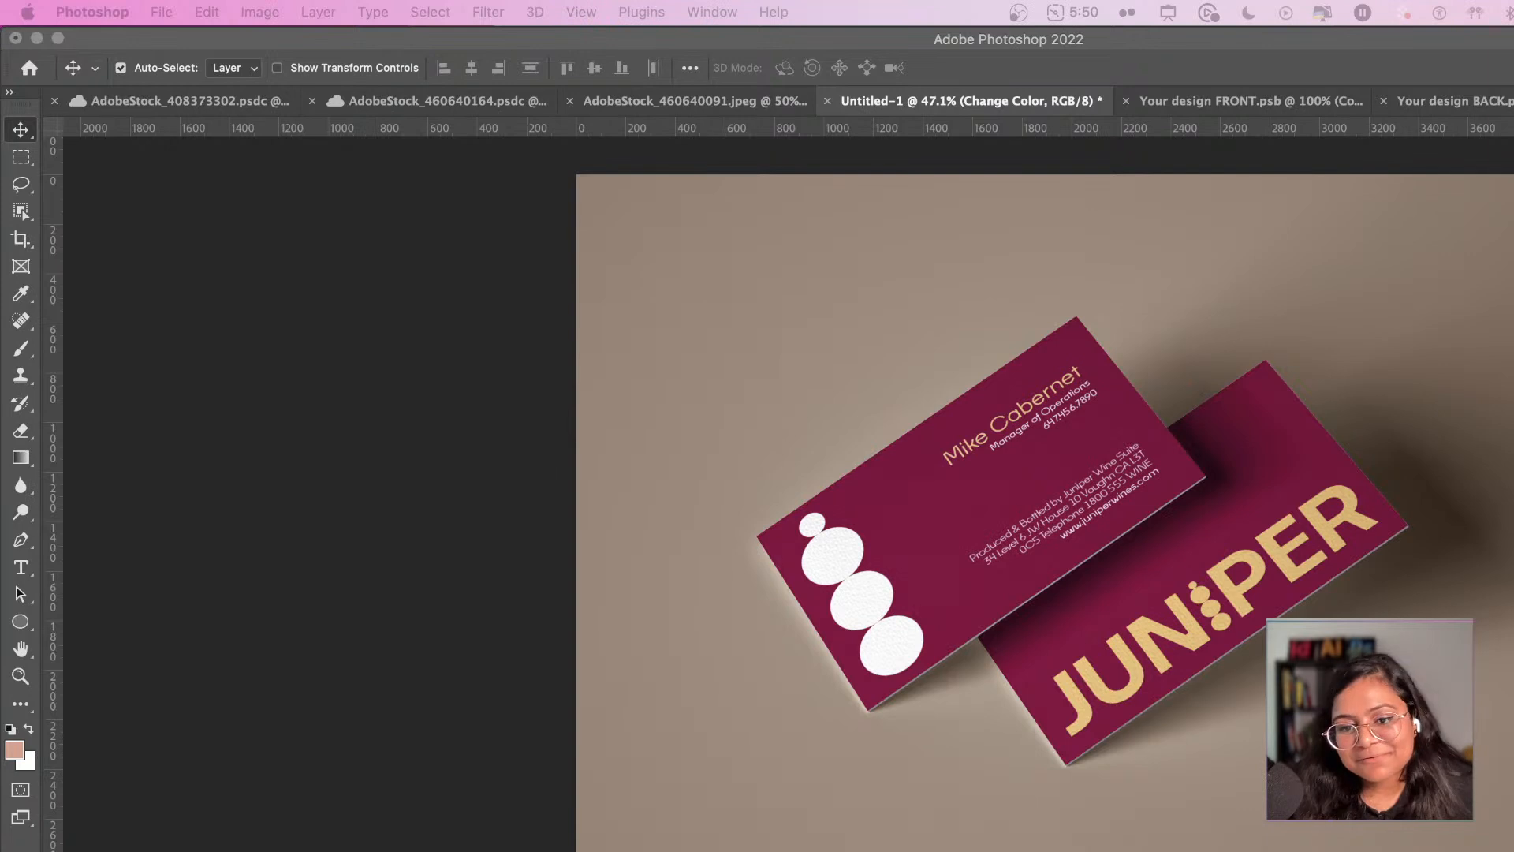
click(736, 353)
scroll(735, 353, right, 5)
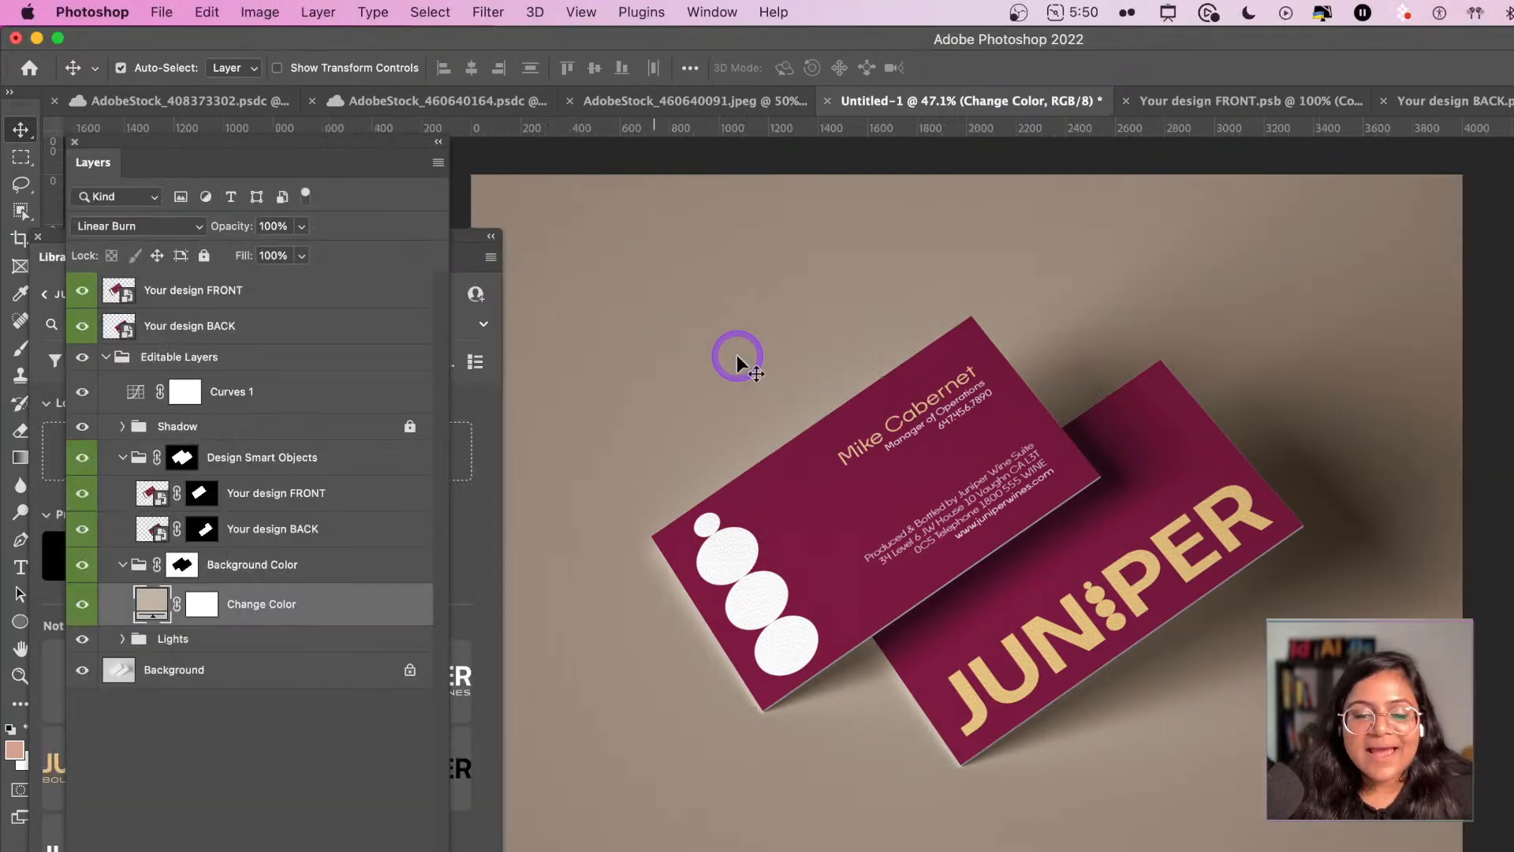
scroll(761, 418, left, 5)
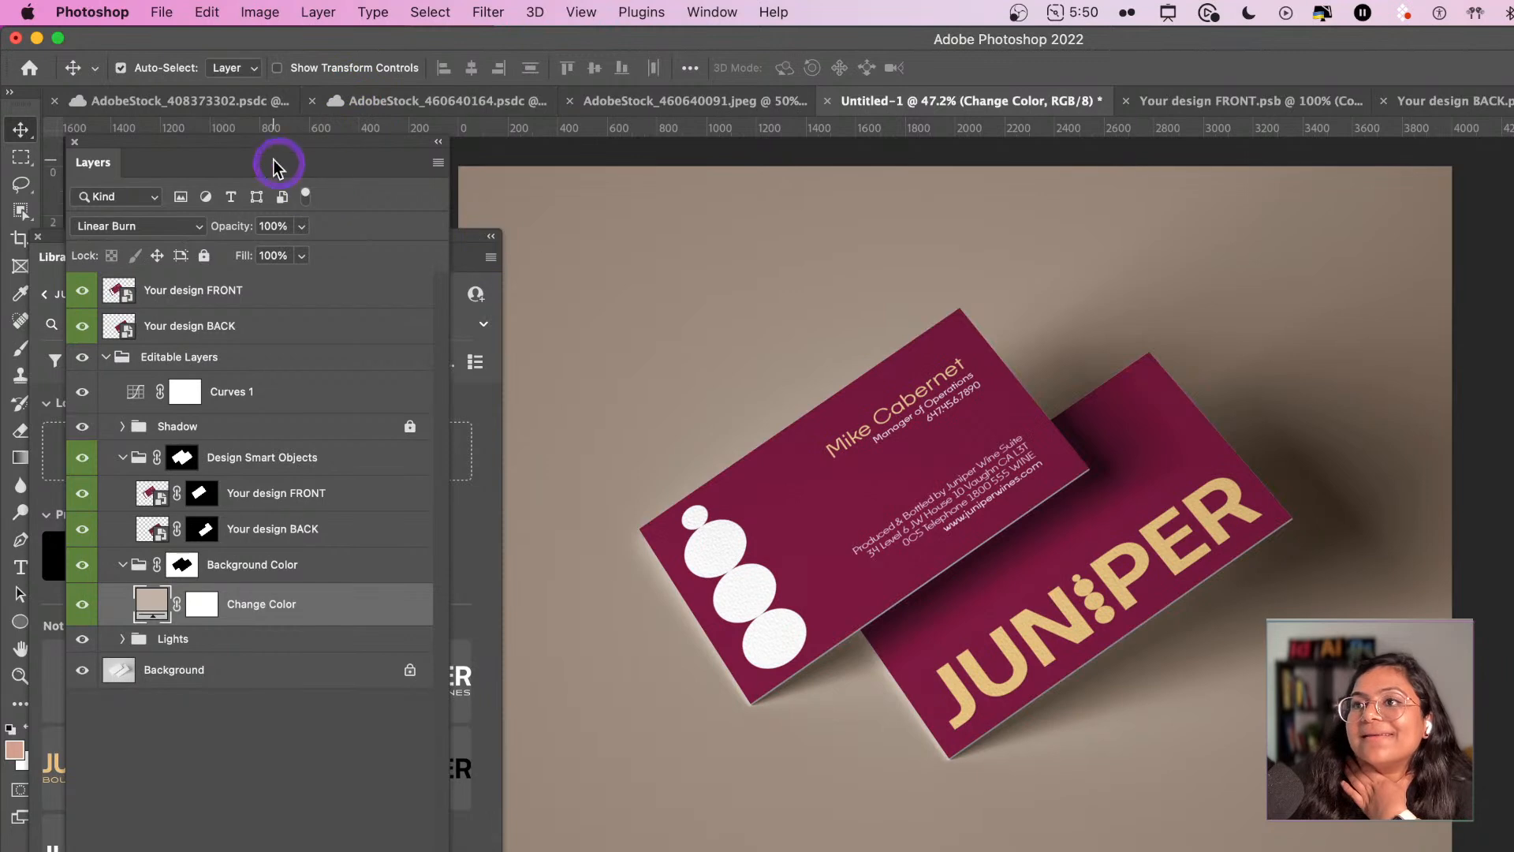
- Move the Layers panel to the far side of the mockup and reposition the Libraries panel so both cards stay unobstructed
drag(274, 163, 1459, 170)
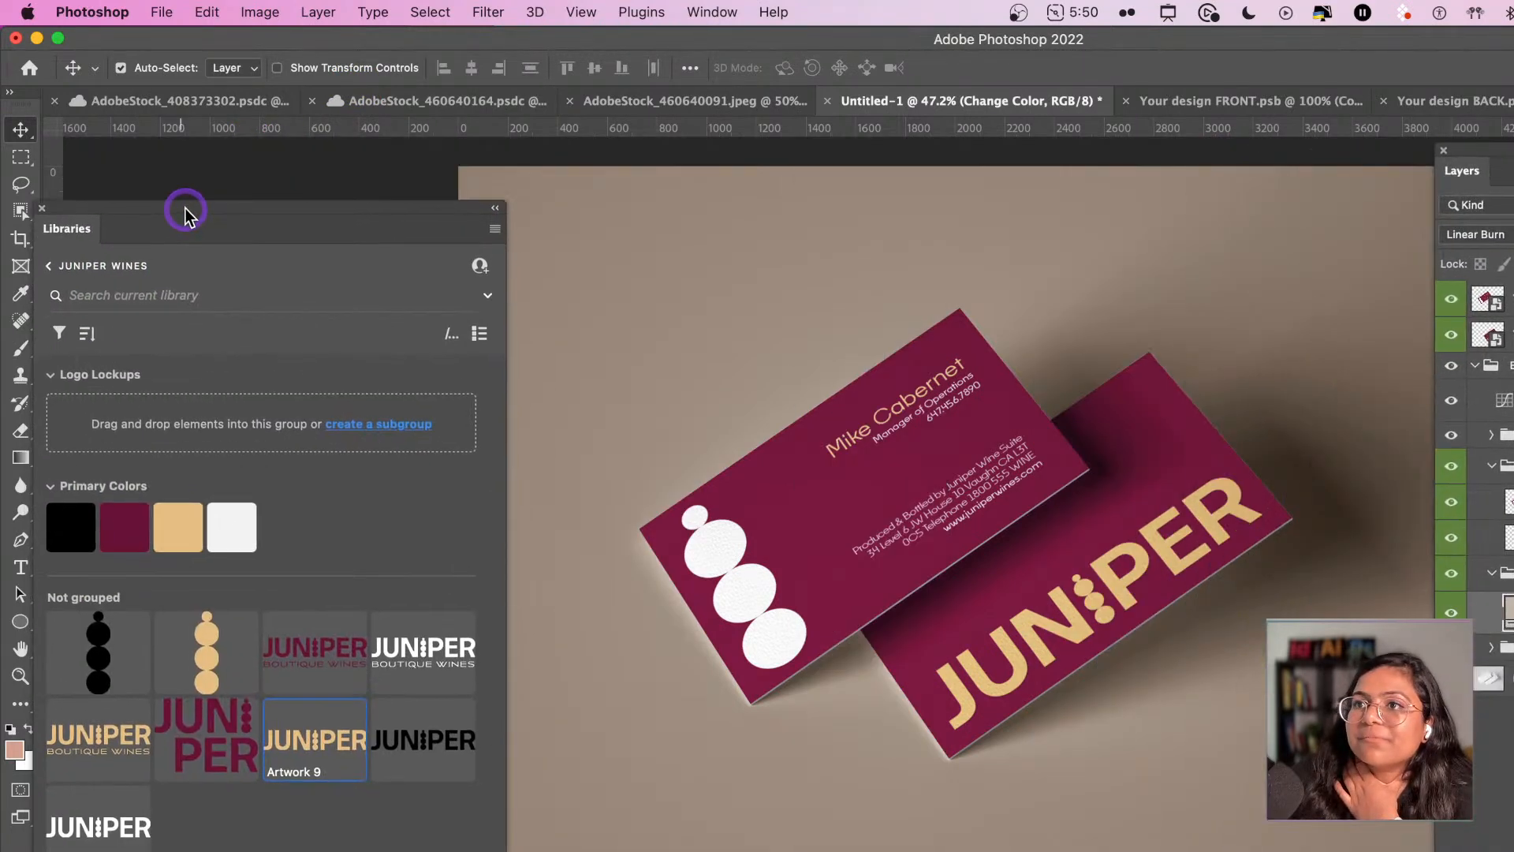
drag(185, 209, 183, 196)
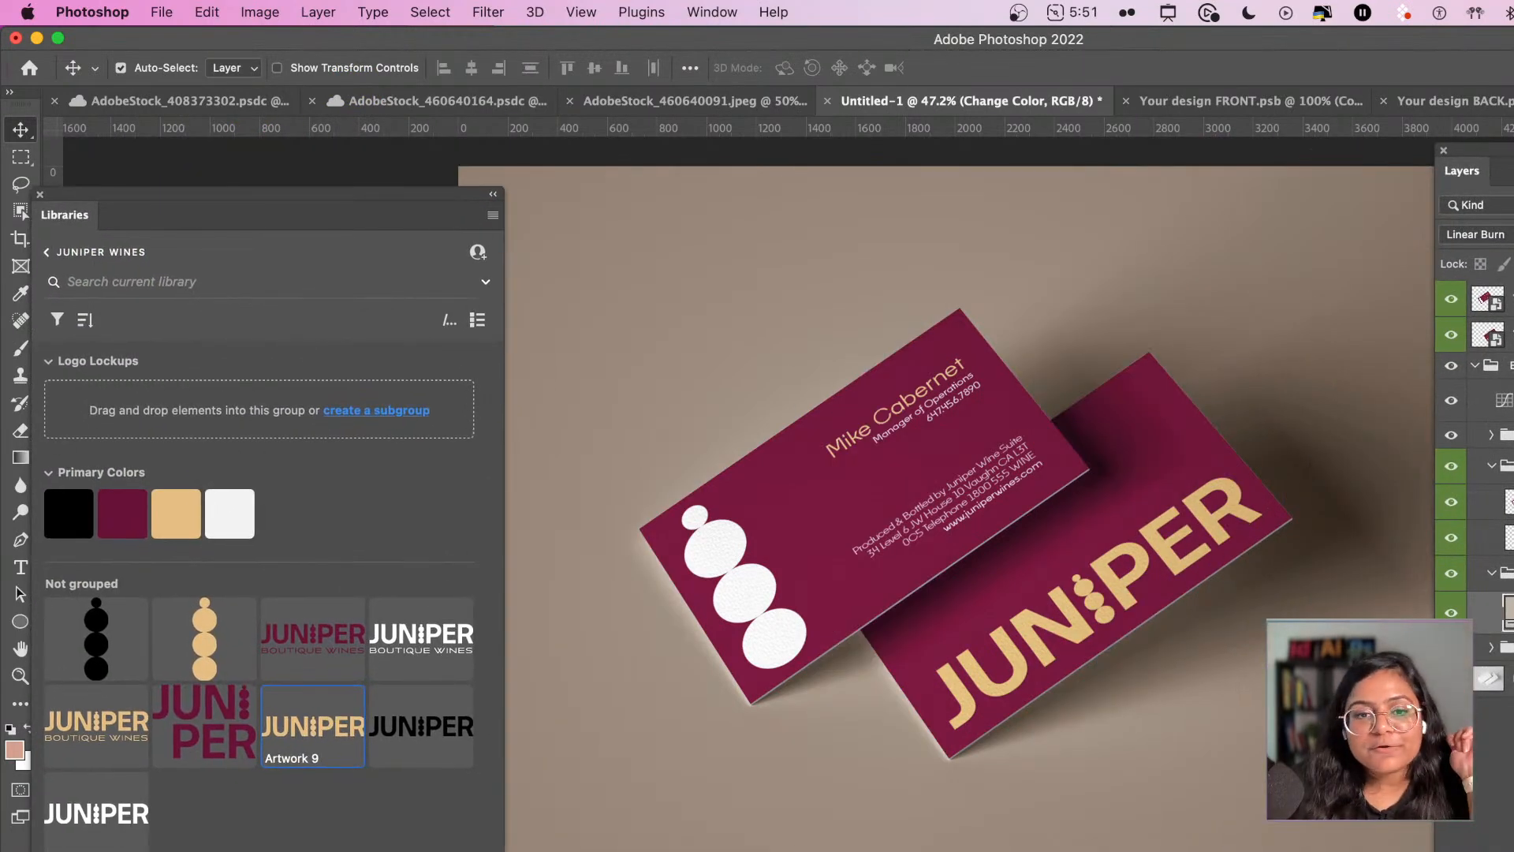
key(super+Tab)
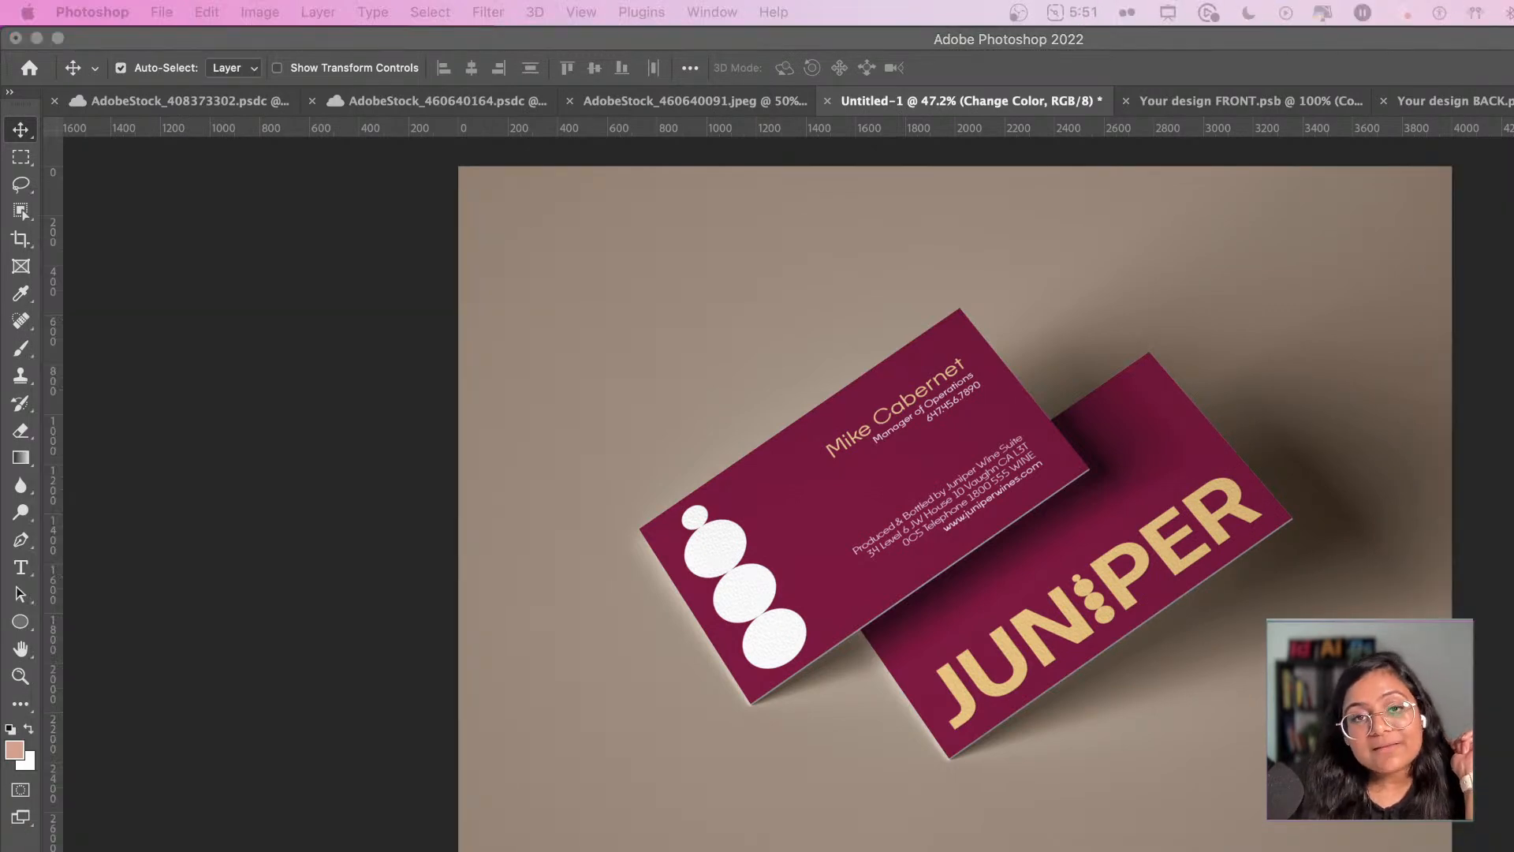
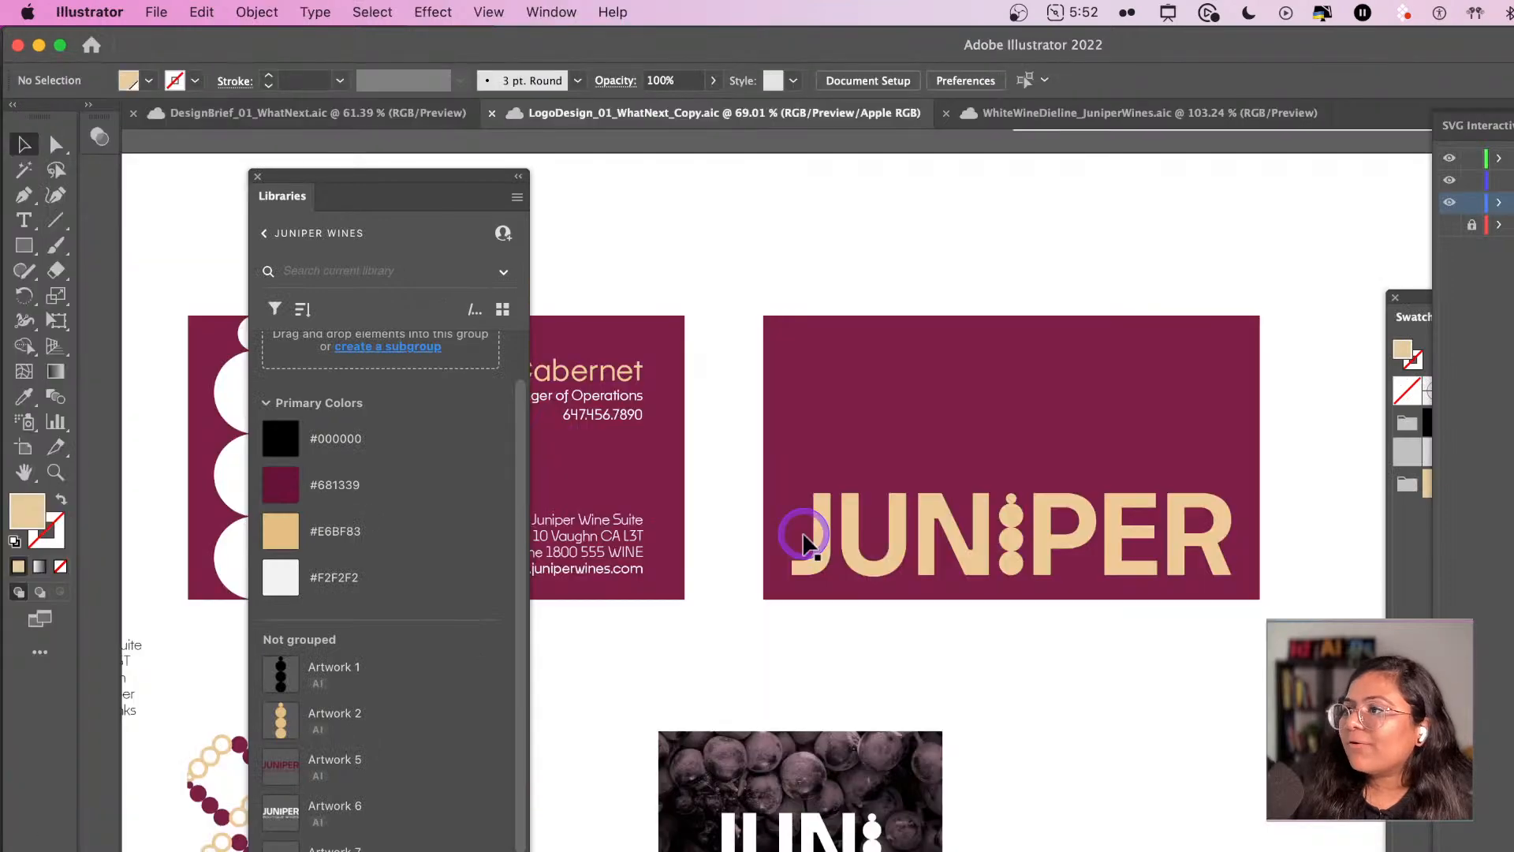
- Review the logo, icon and label artboards in the LogoDesign_01_WhatNext_Copy document in Illustrator
scroll(1137, 741, down, 5)
scroll(1144, 748, down, 2)
scroll(1143, 747, right, 8)
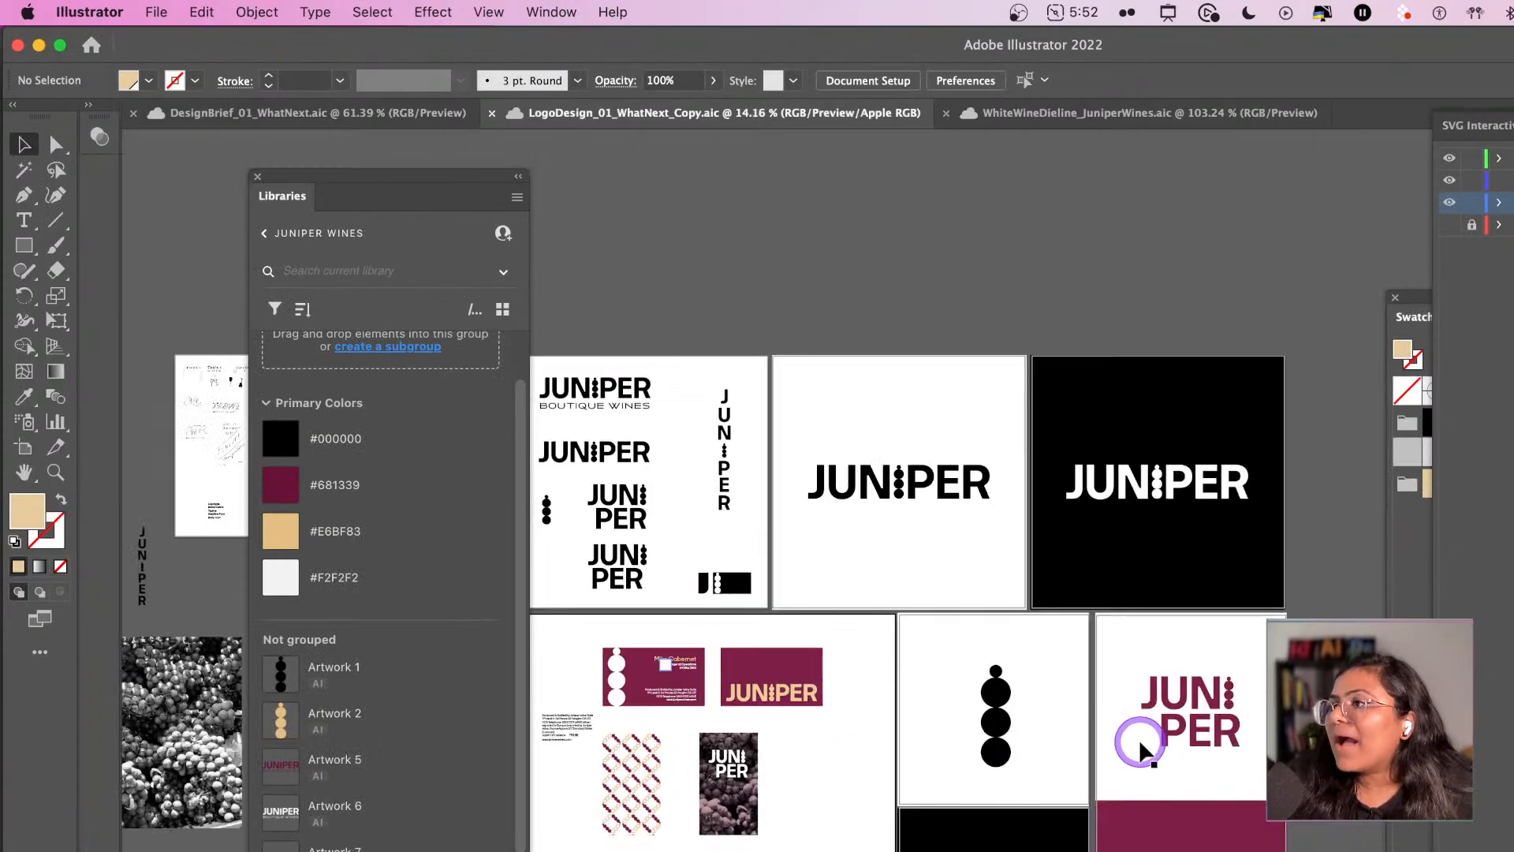
scroll(1141, 745, down, 3)
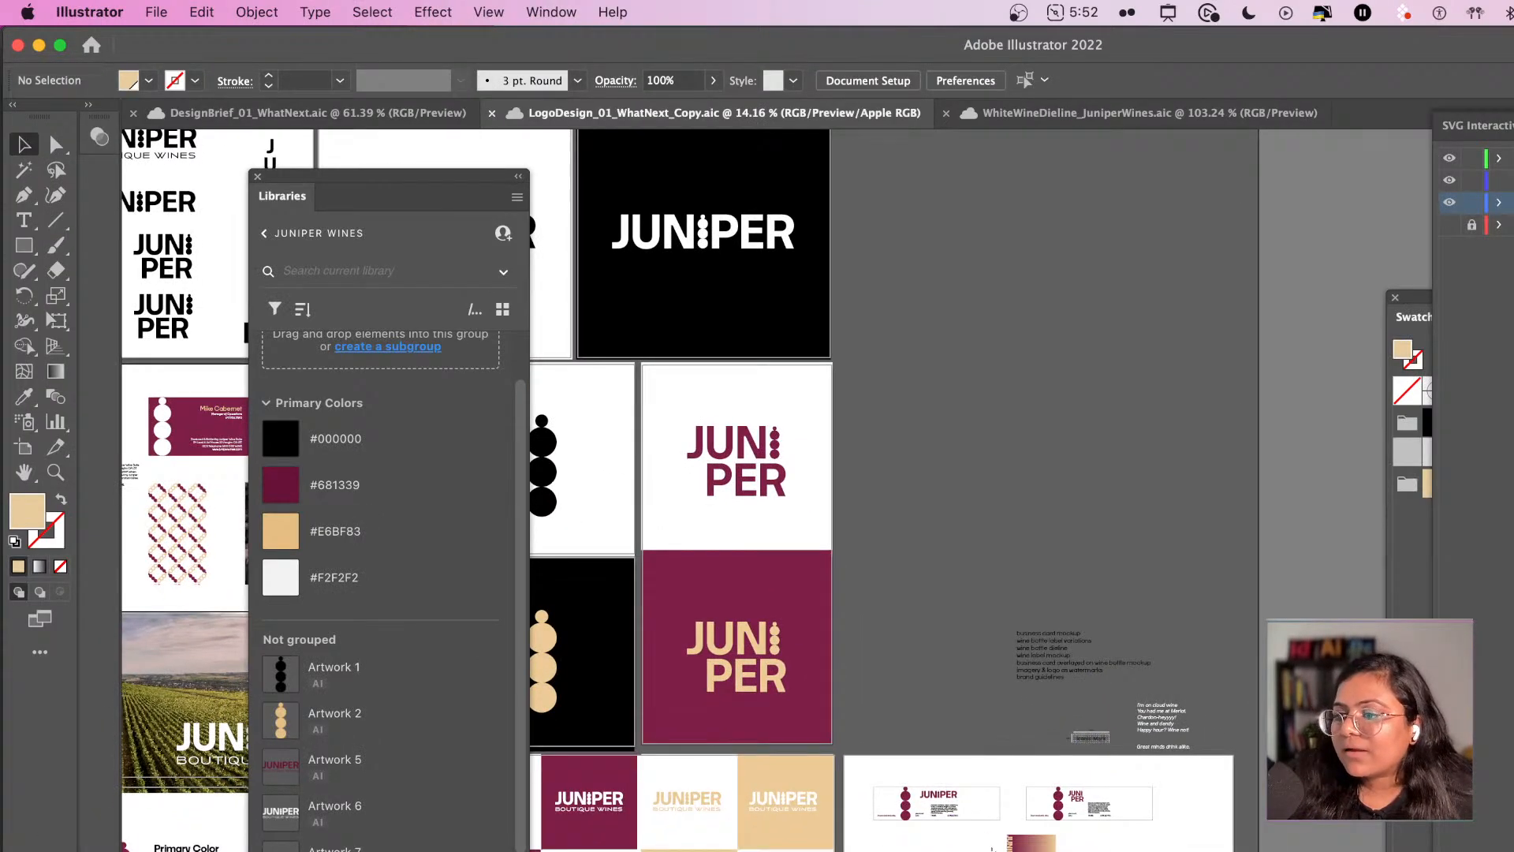
- Switch to Photoshop and review the two wine bottle mockups, the front card design and the Untitled-1 business card mockup
key(super+Tab)
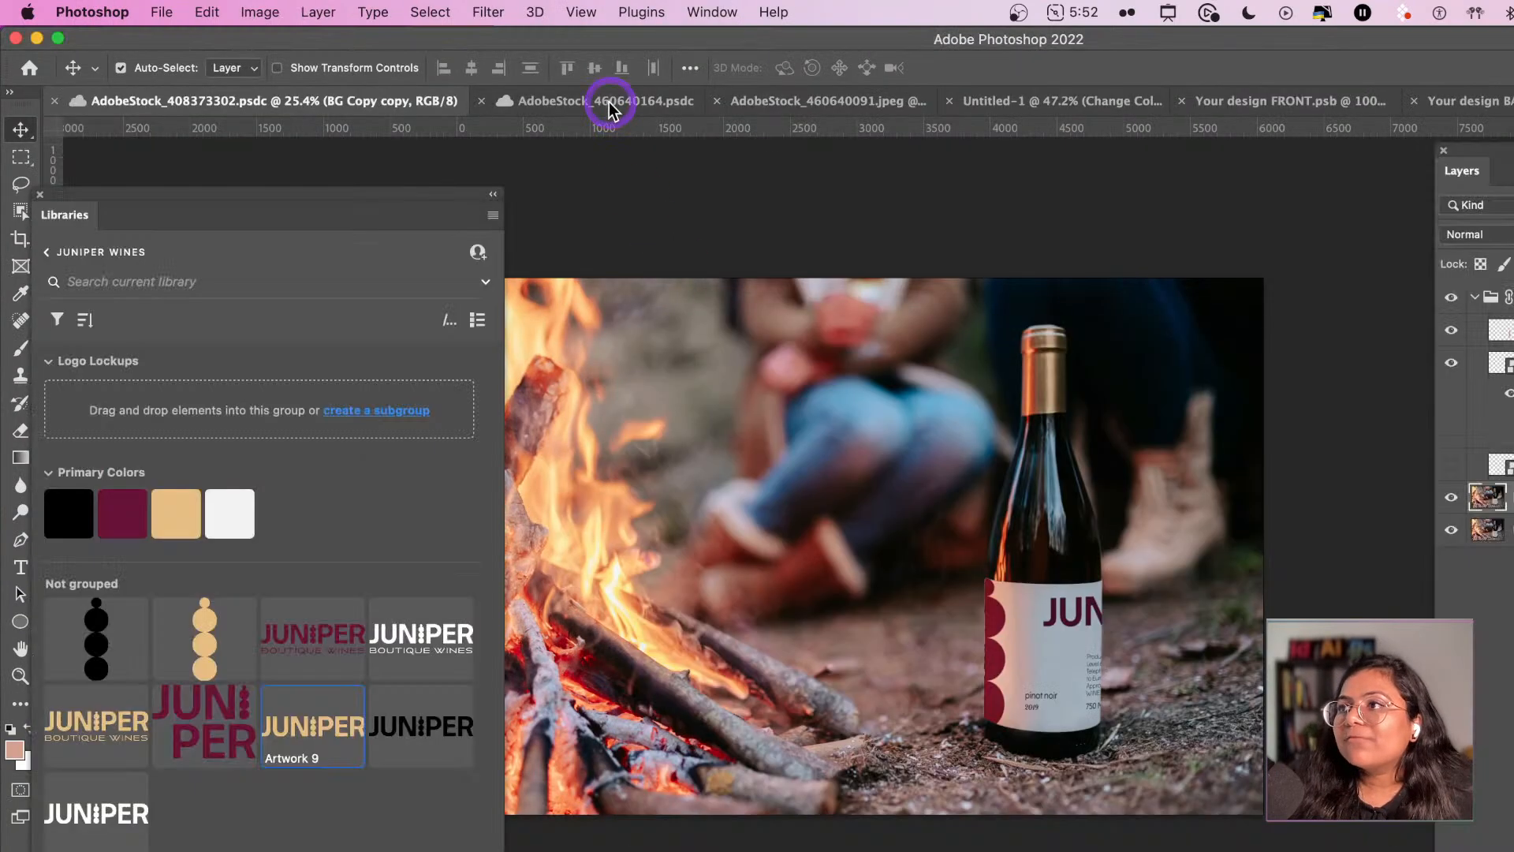
click(609, 106)
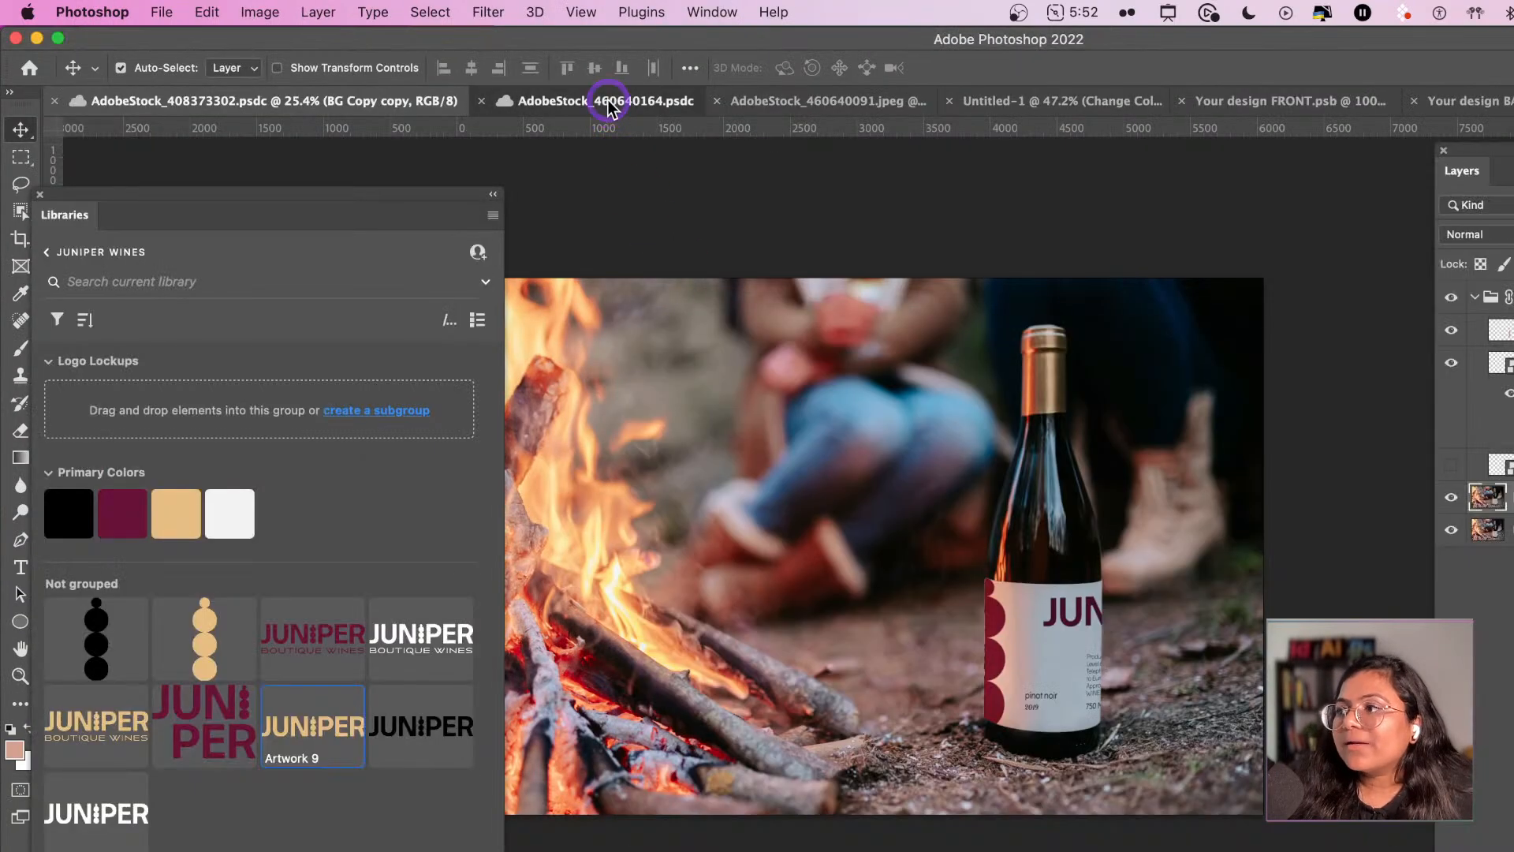
click(221, 101)
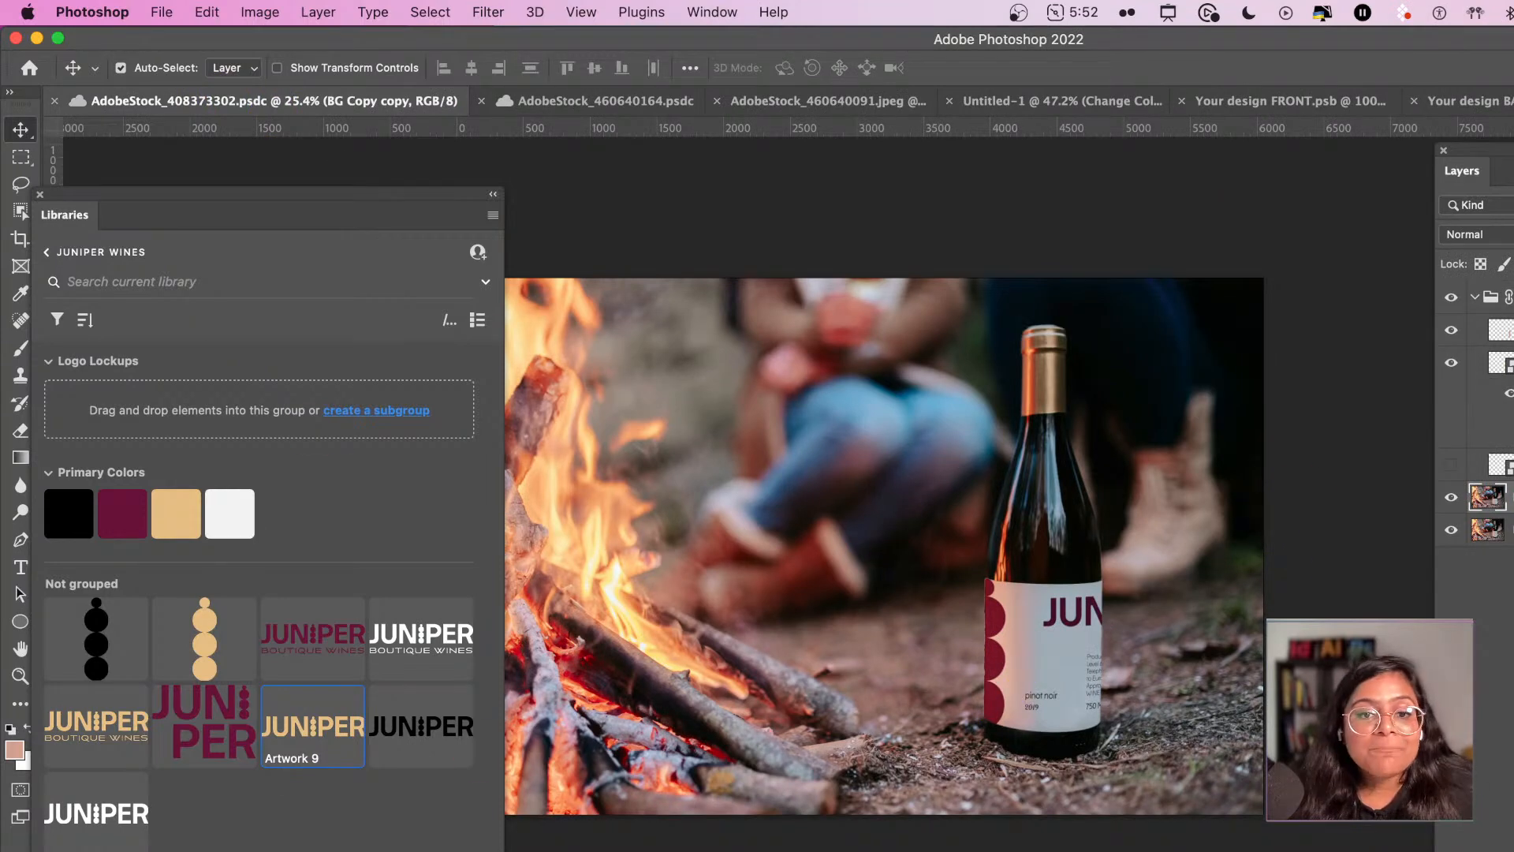
click(666, 101)
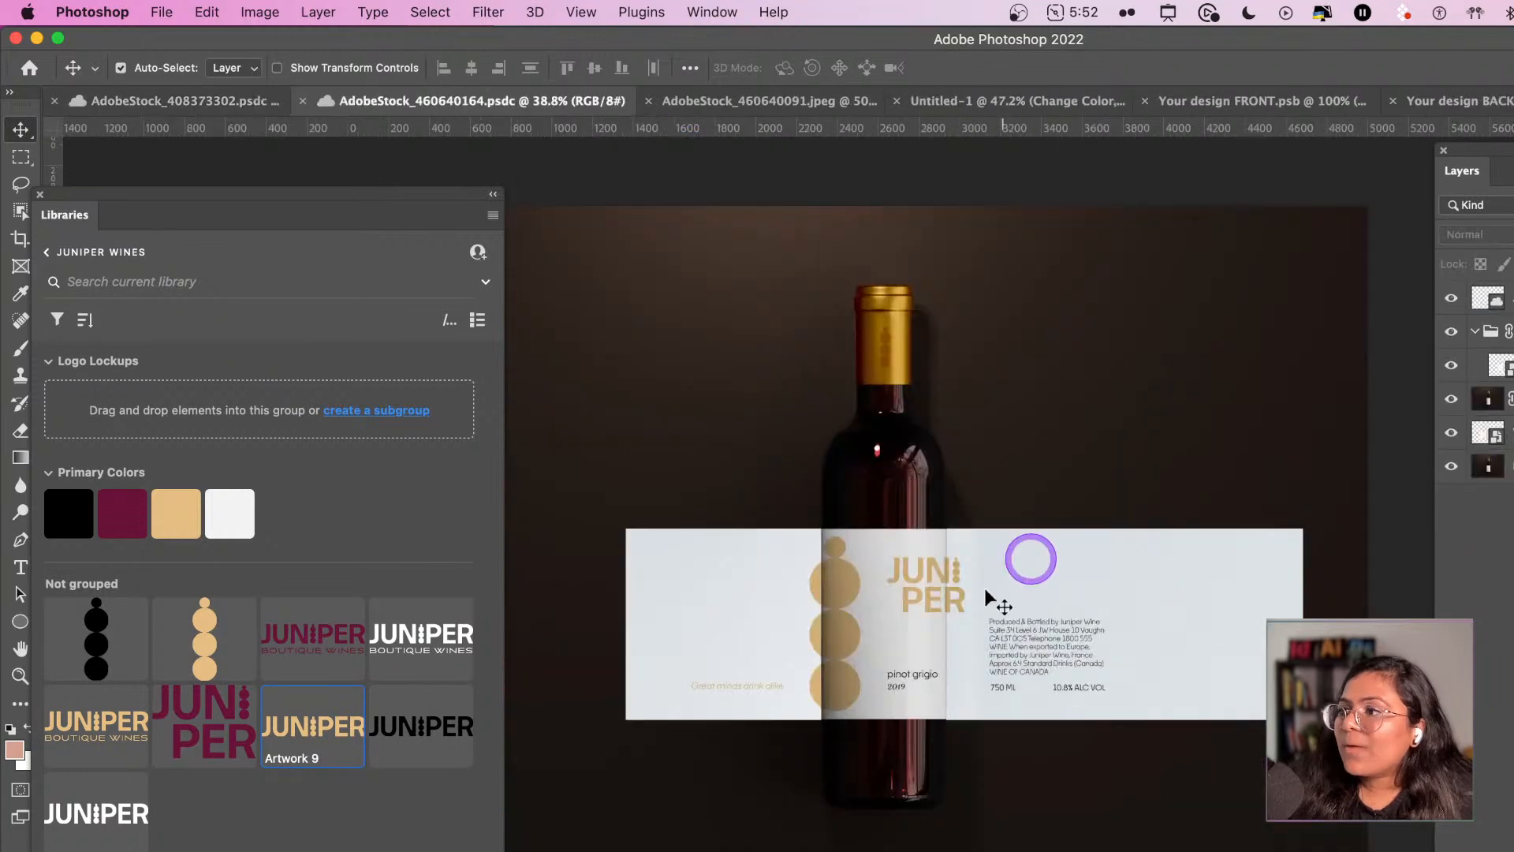
click(1270, 101)
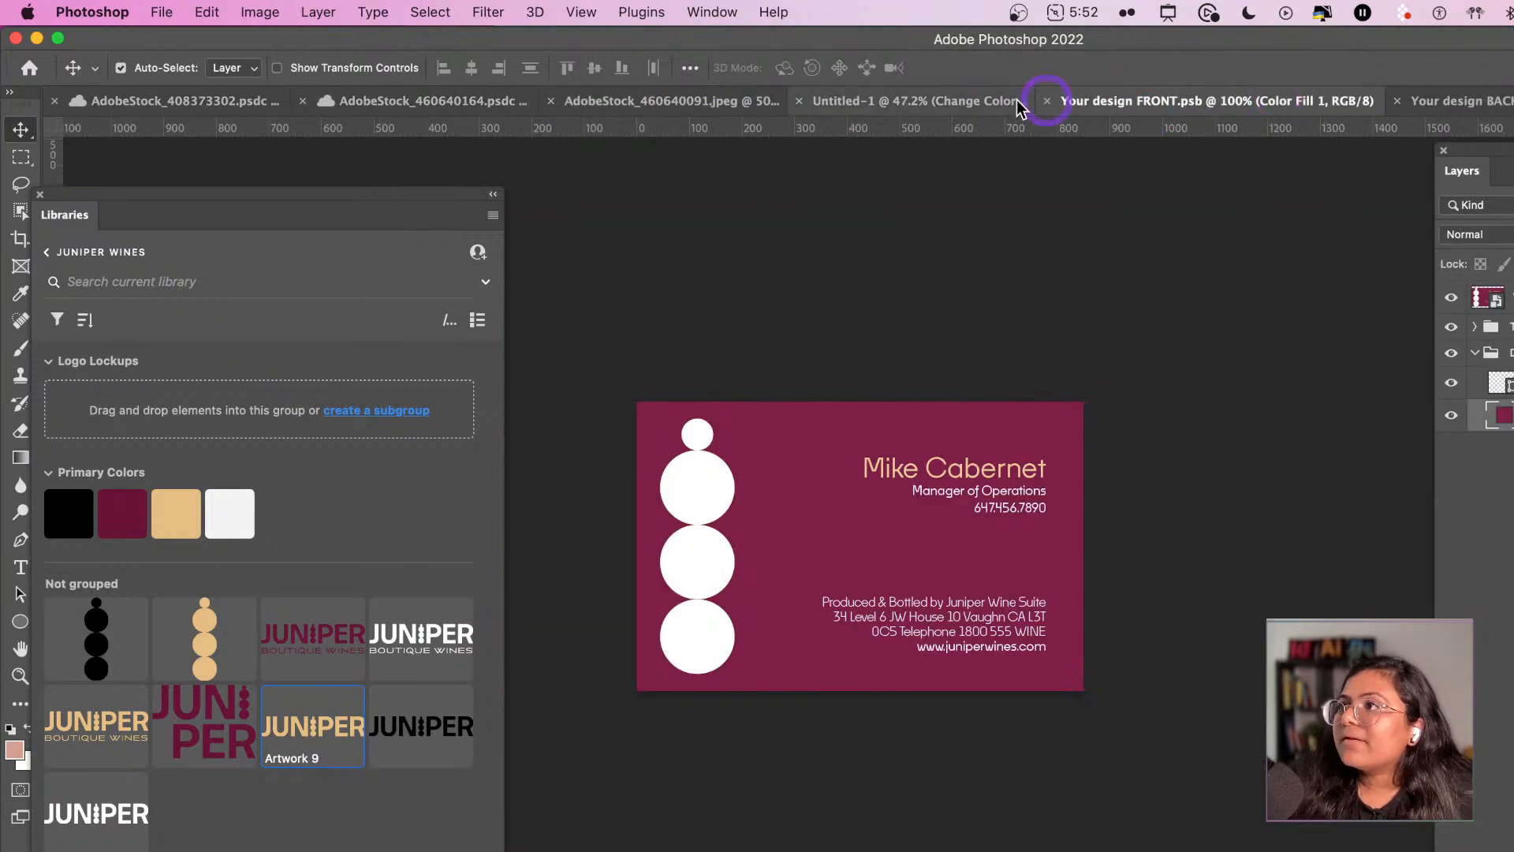
click(1033, 101)
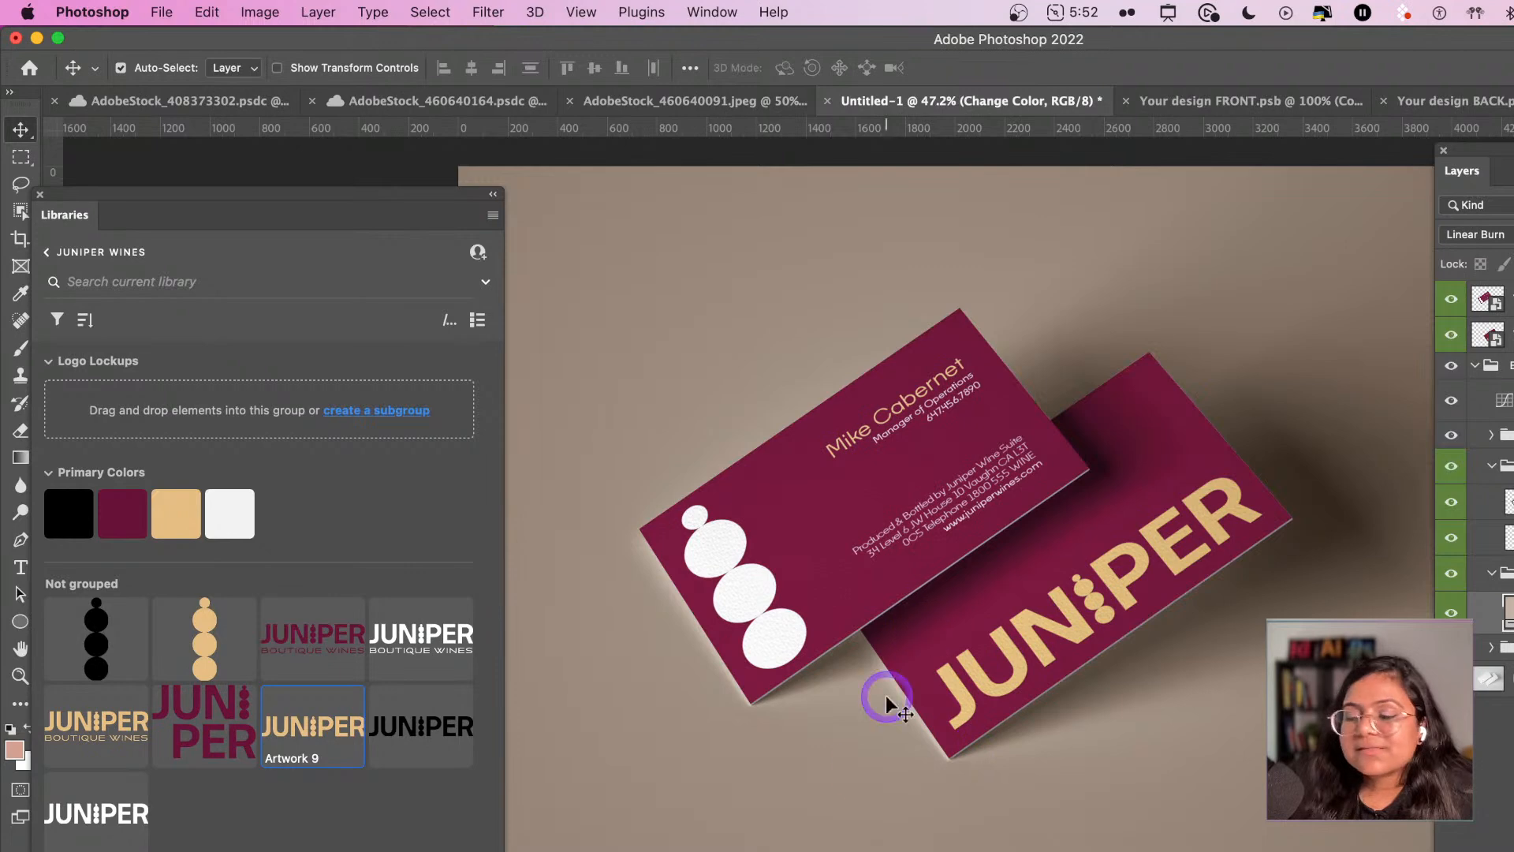
- Switch to InDesign and examine the black cover page of BrandGuidelineTemplate
key(super+Tab)
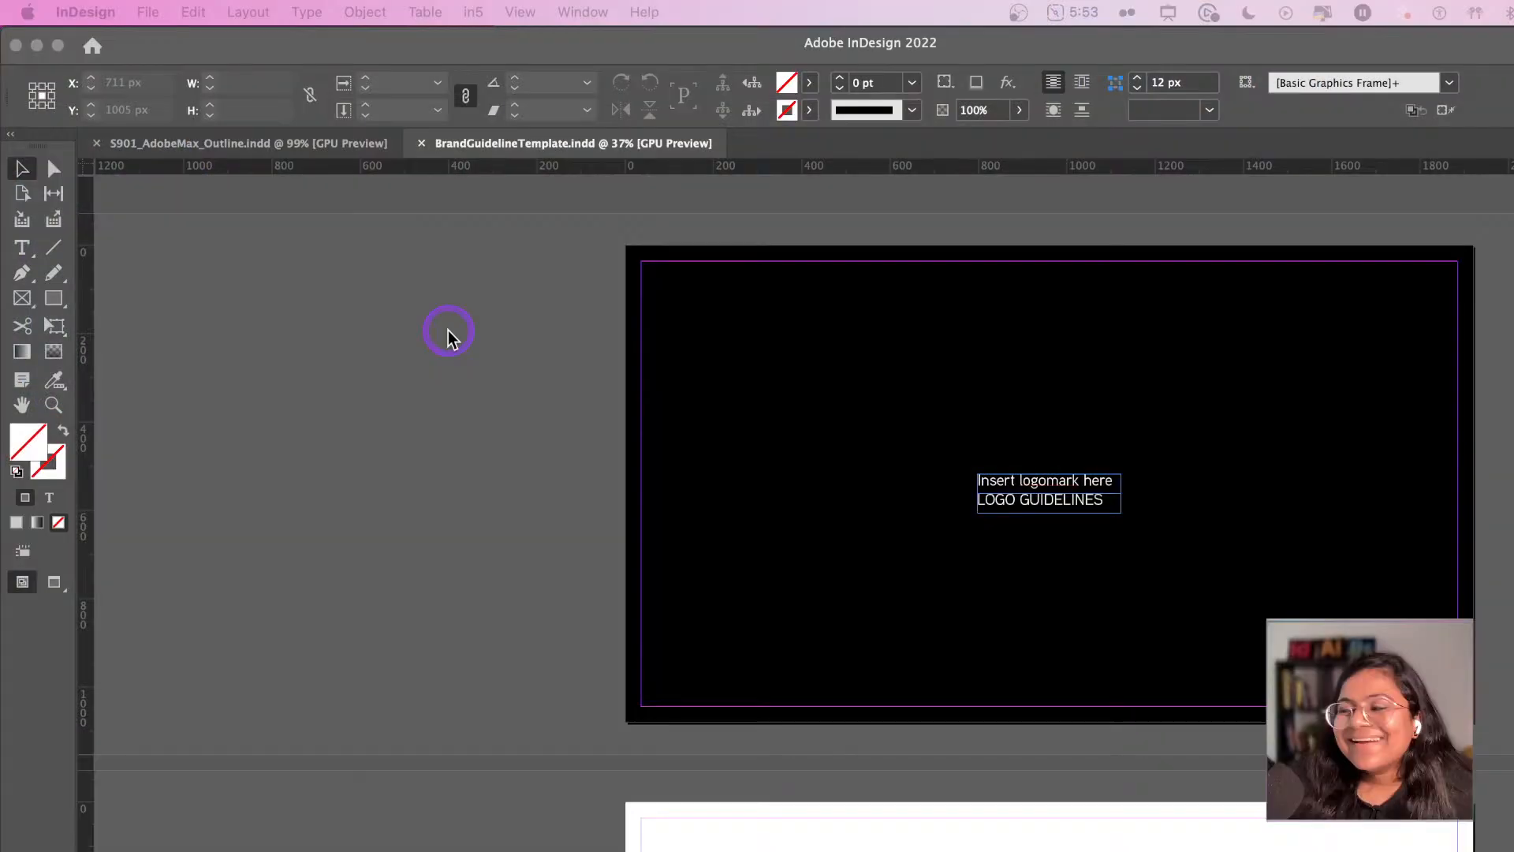
click(448, 331)
scroll(807, 511, right, 1)
scroll(978, 484, up, 3)
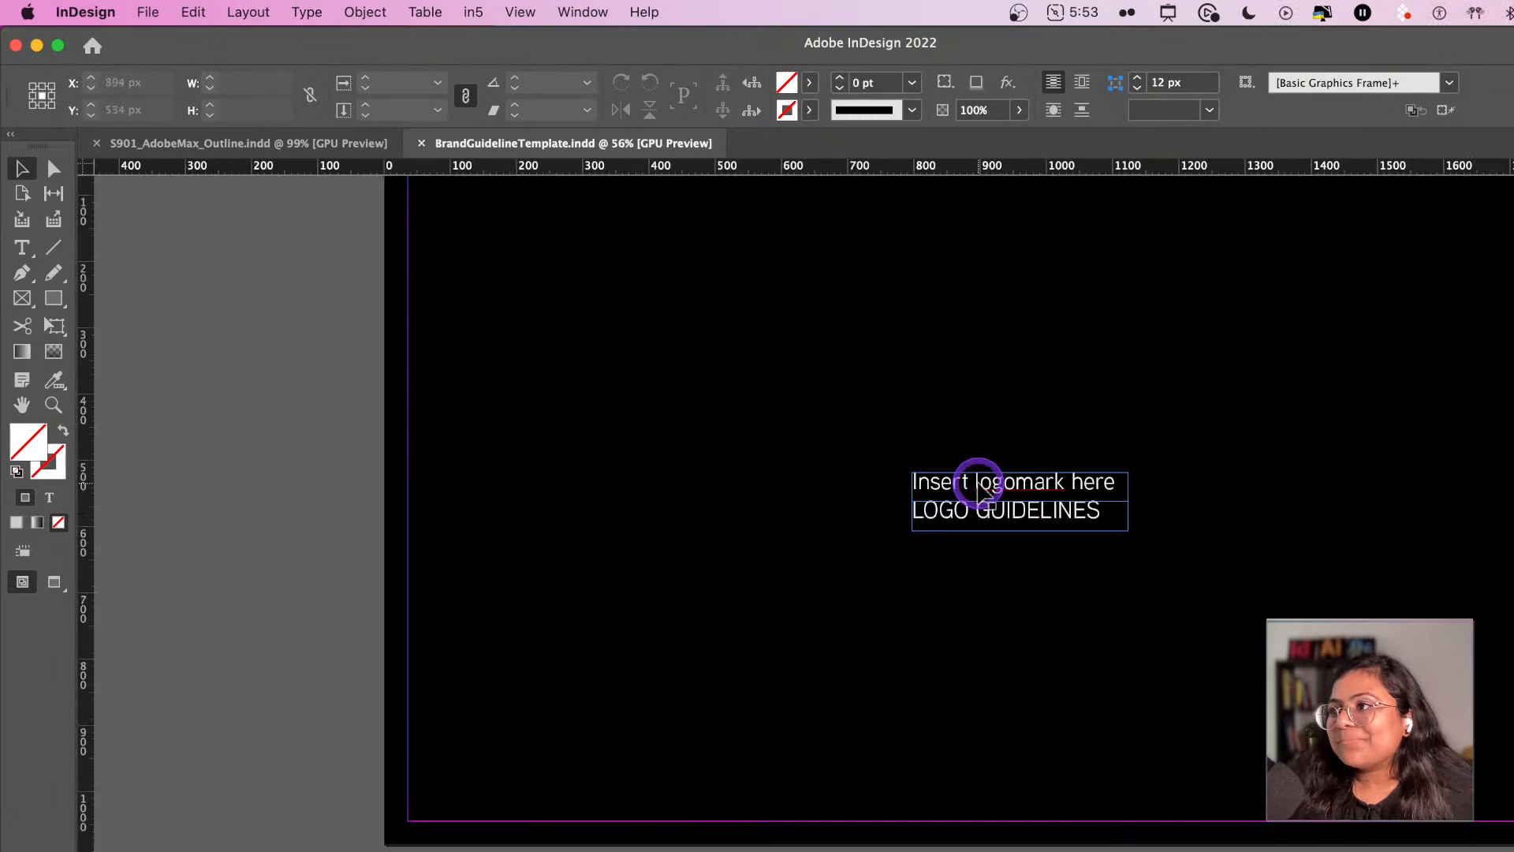
scroll(978, 484, up, 2)
scroll(978, 484, right, 3)
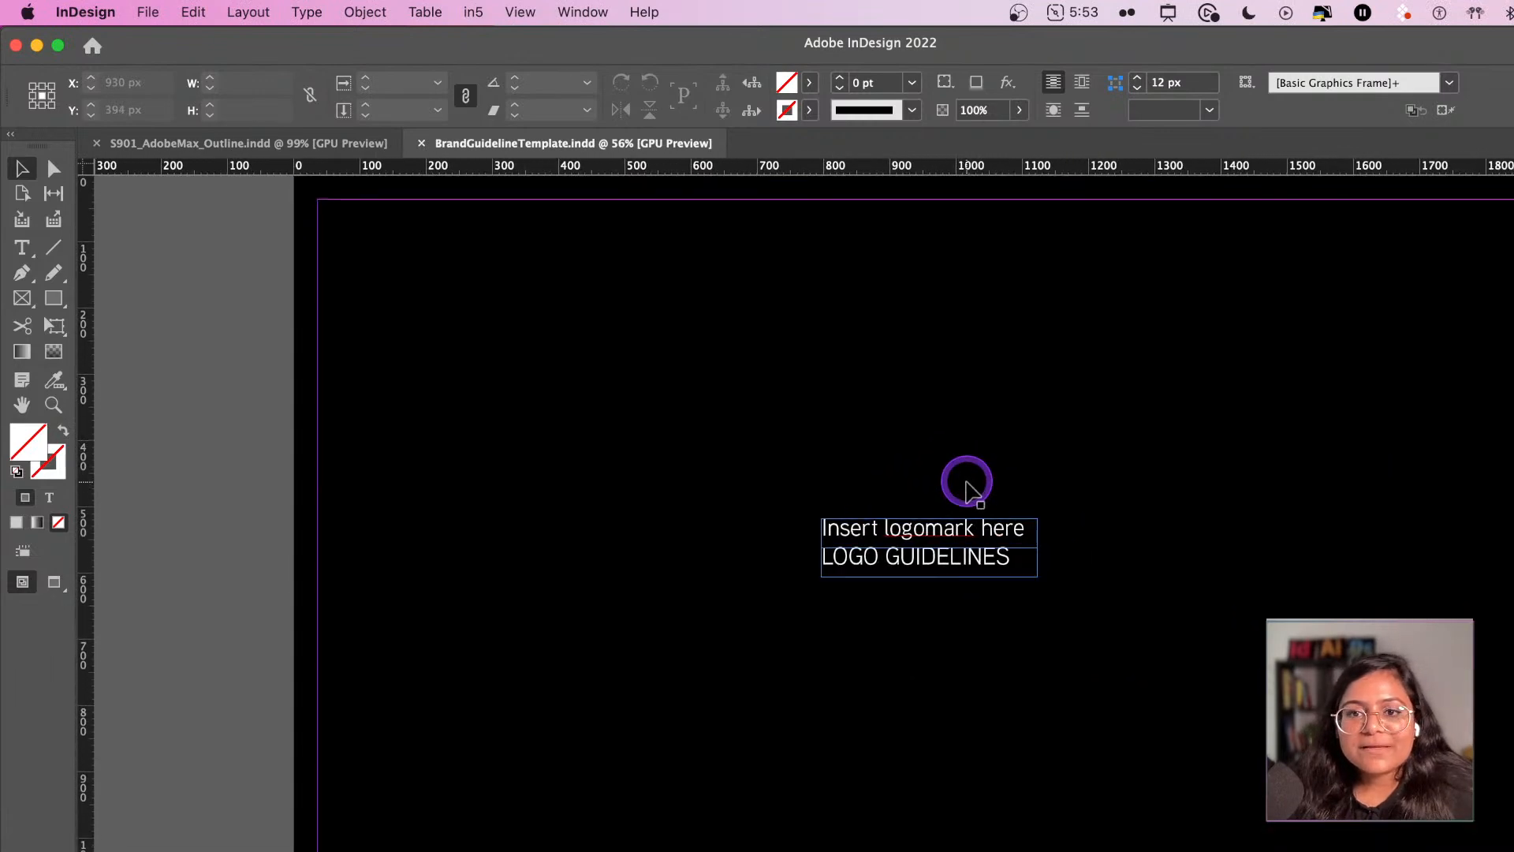
scroll(969, 489, down, 2)
scroll(970, 489, right, 2)
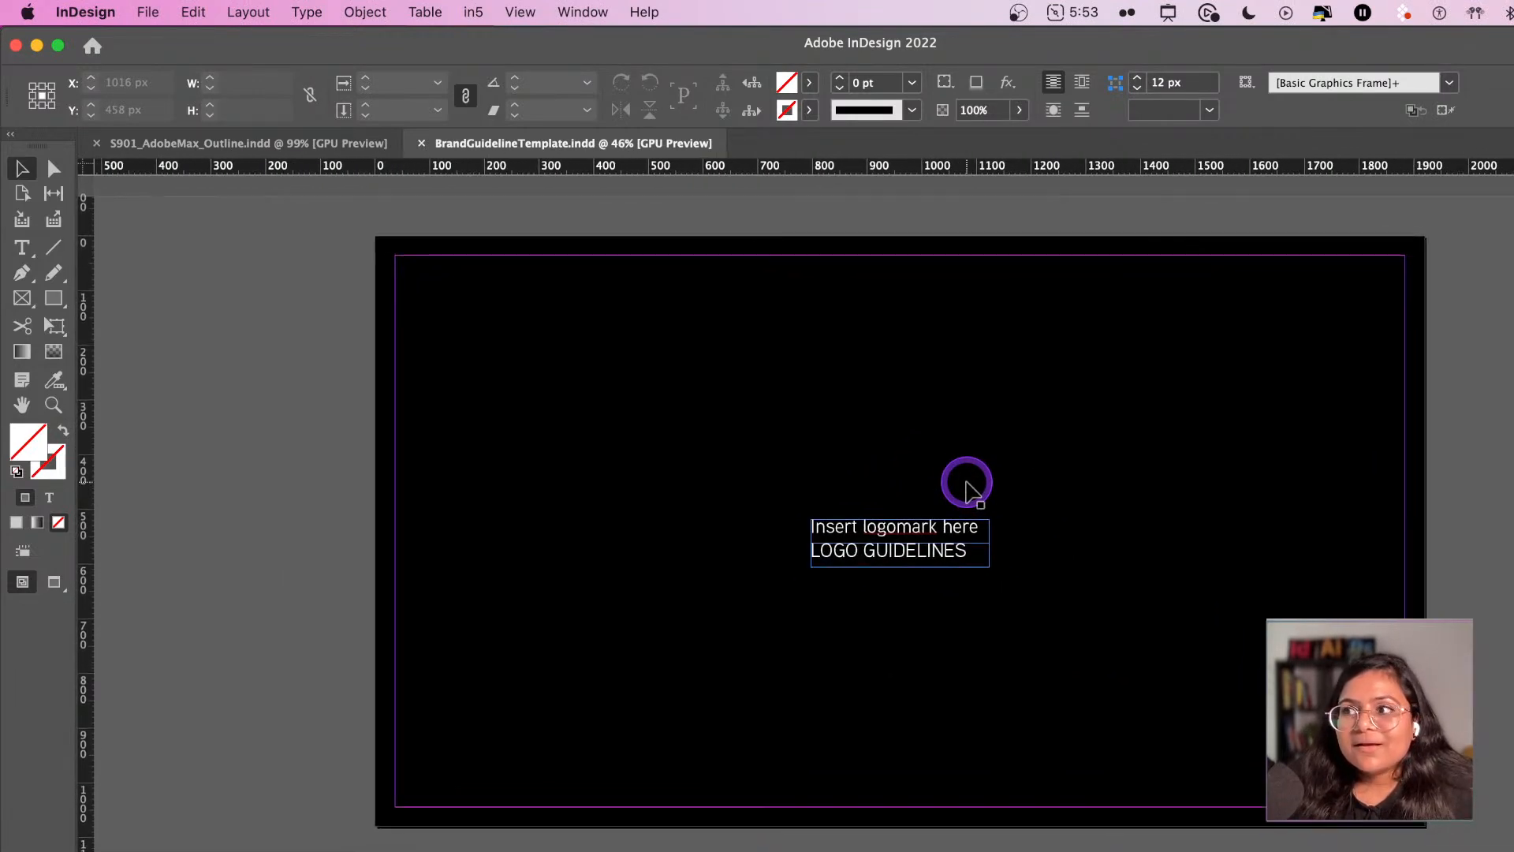
scroll(966, 483, right, 1)
scroll(966, 483, down, 1)
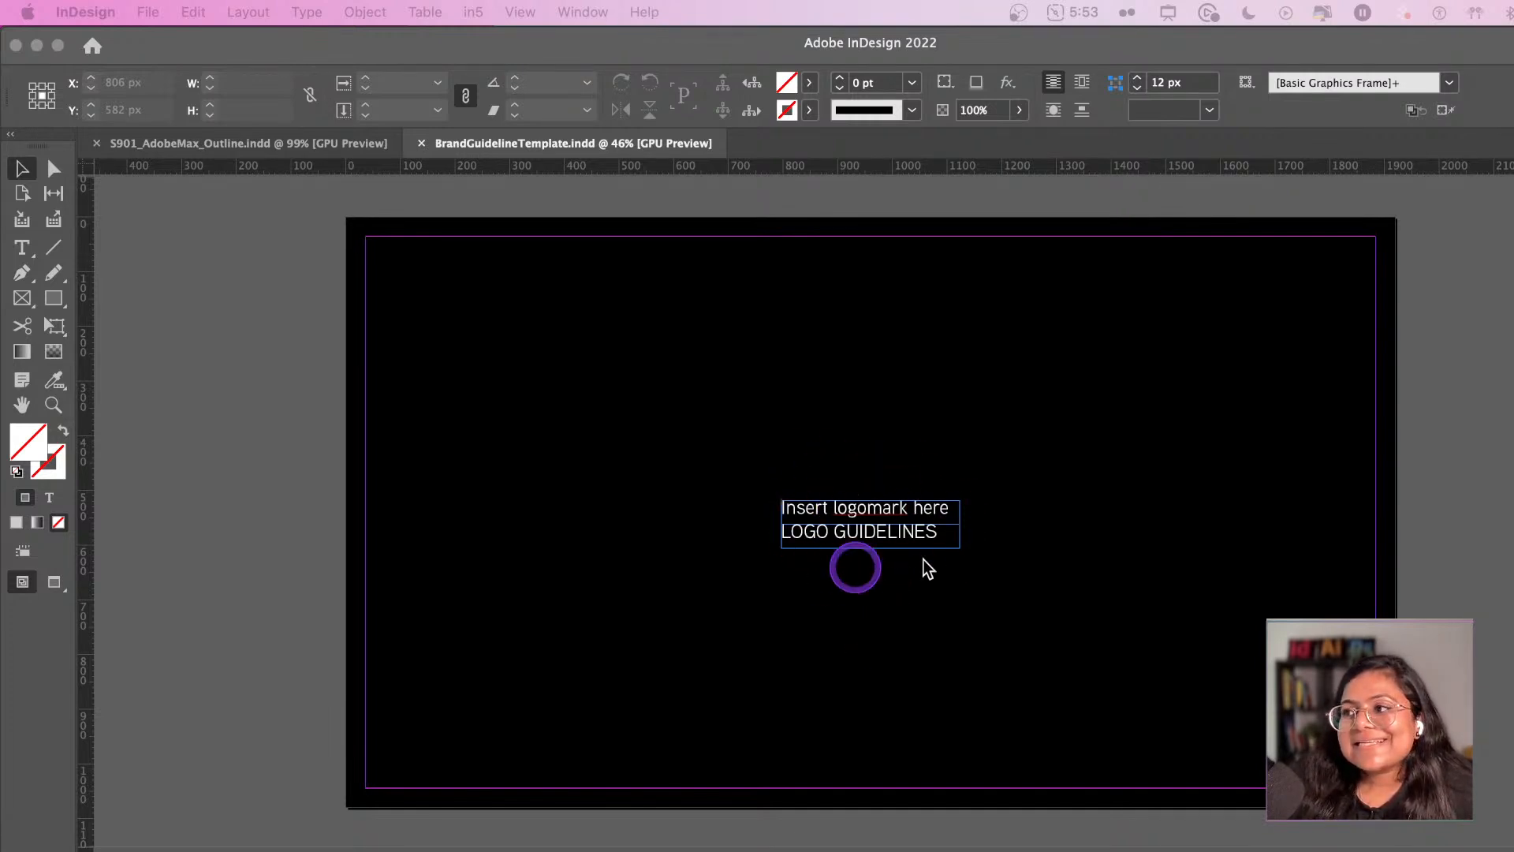
- Check the logomark and LOGO GUIDELINES placeholders on the cover and continue to The Logomark page
click(901, 508)
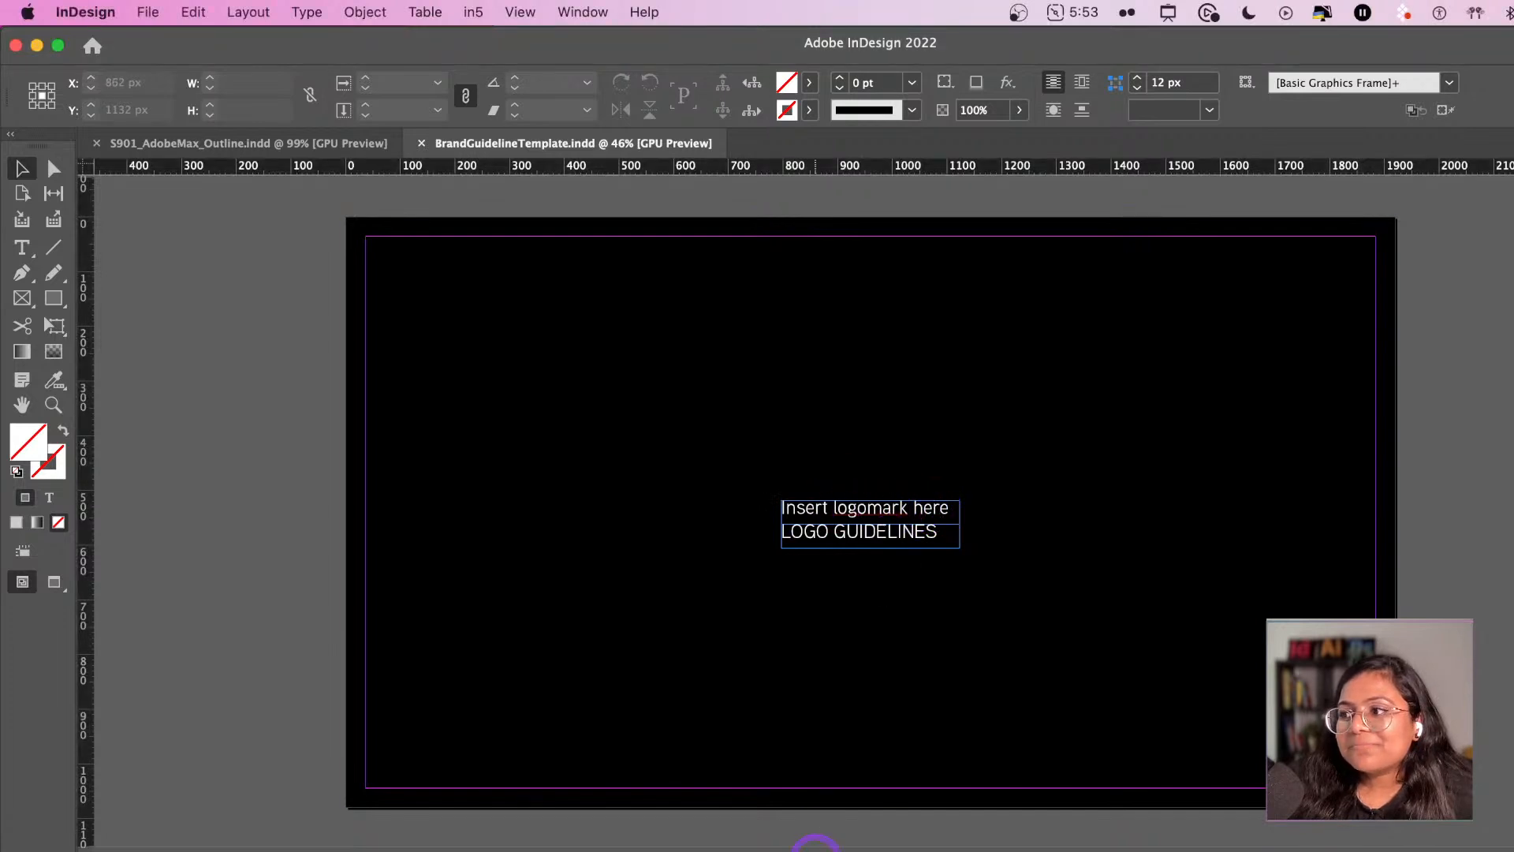
scroll(818, 842, down, 1)
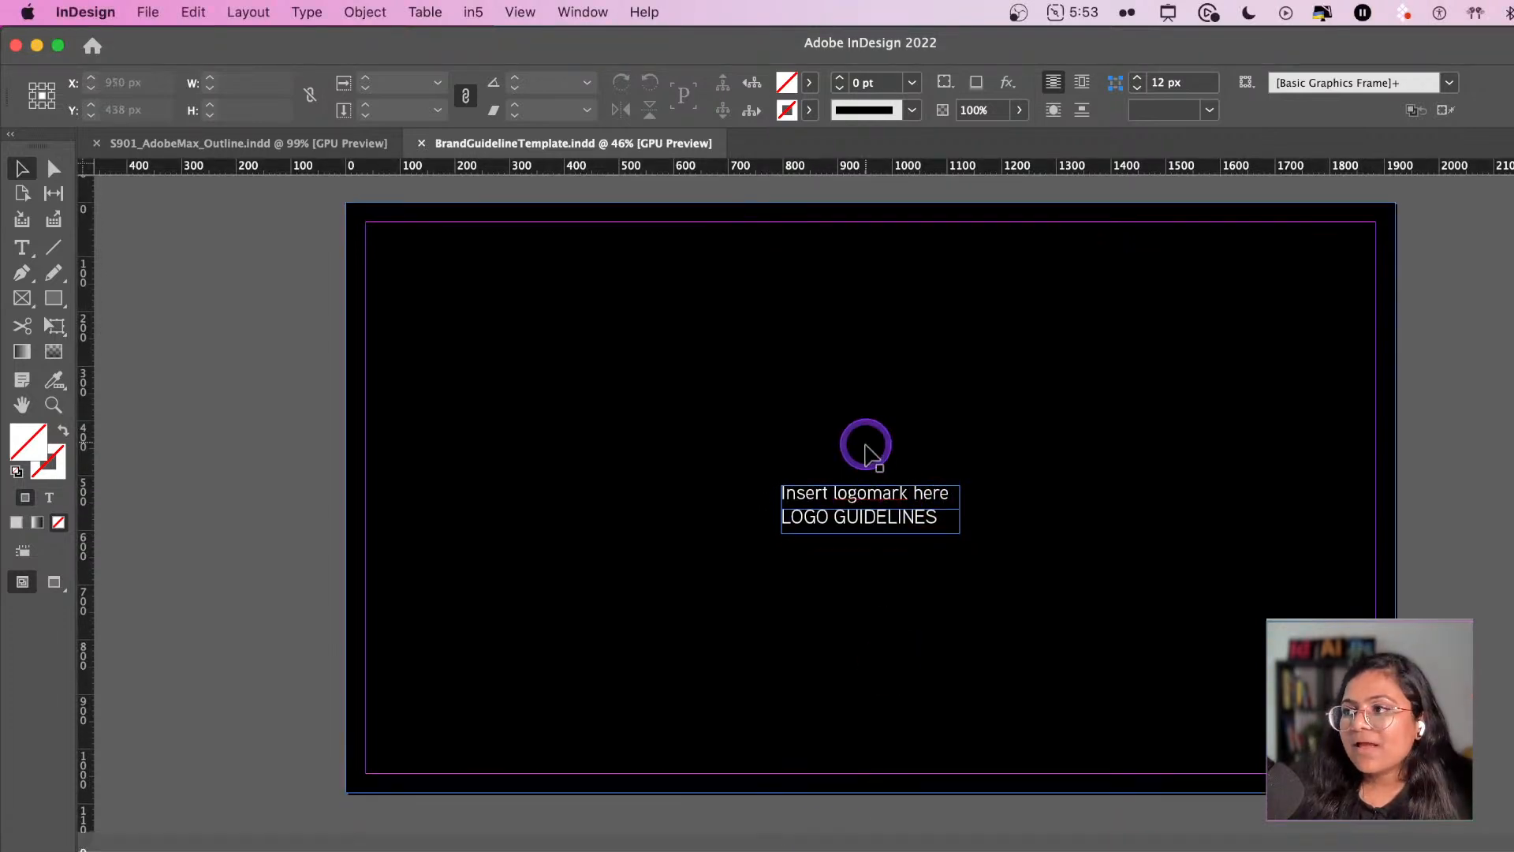
click(868, 516)
click(837, 838)
scroll(835, 840, down, 5)
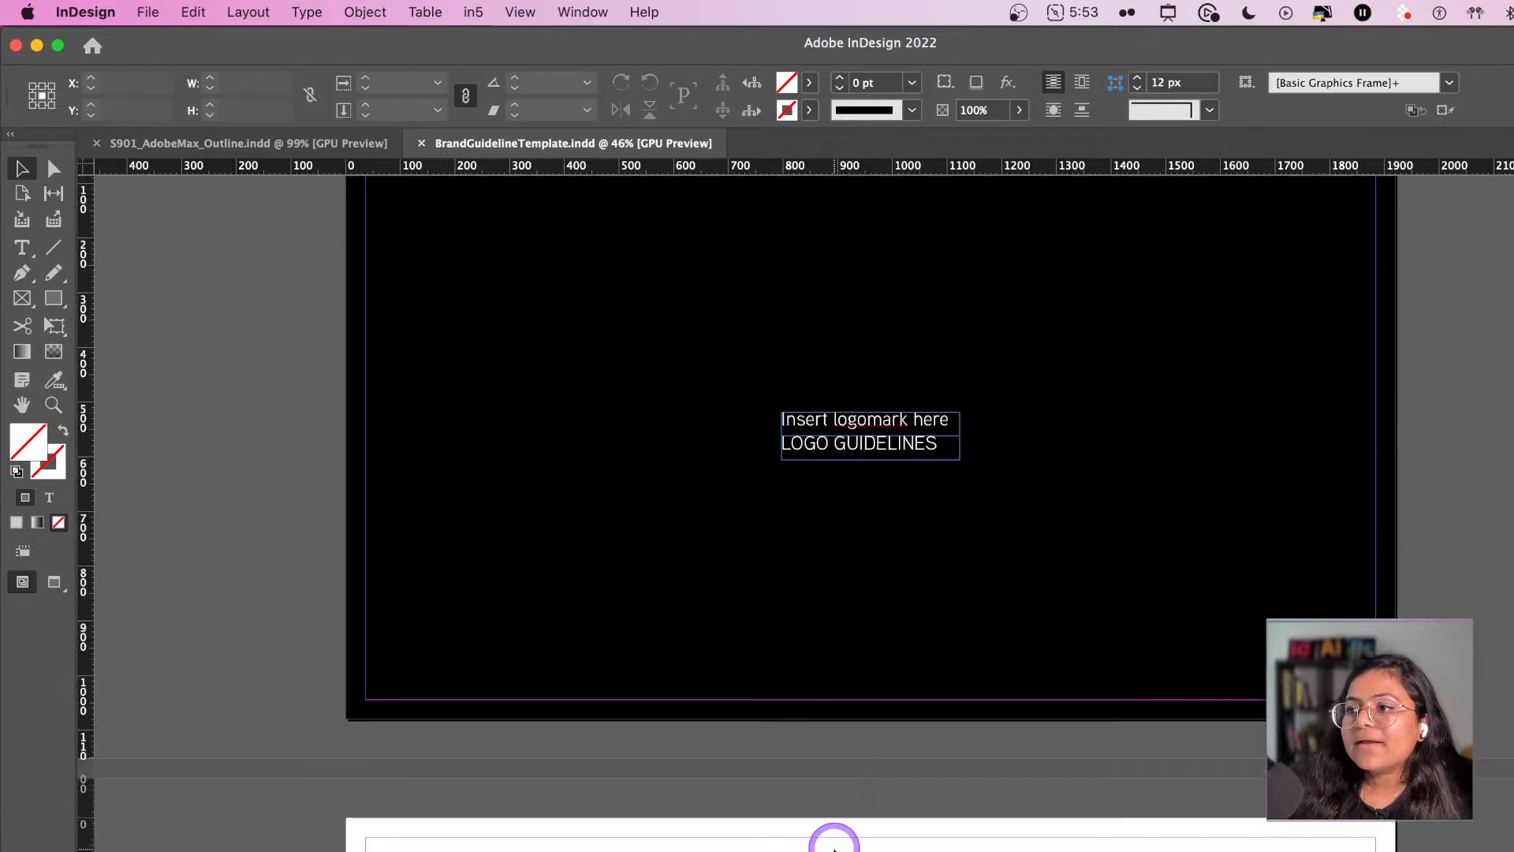
scroll(833, 838, down, 6)
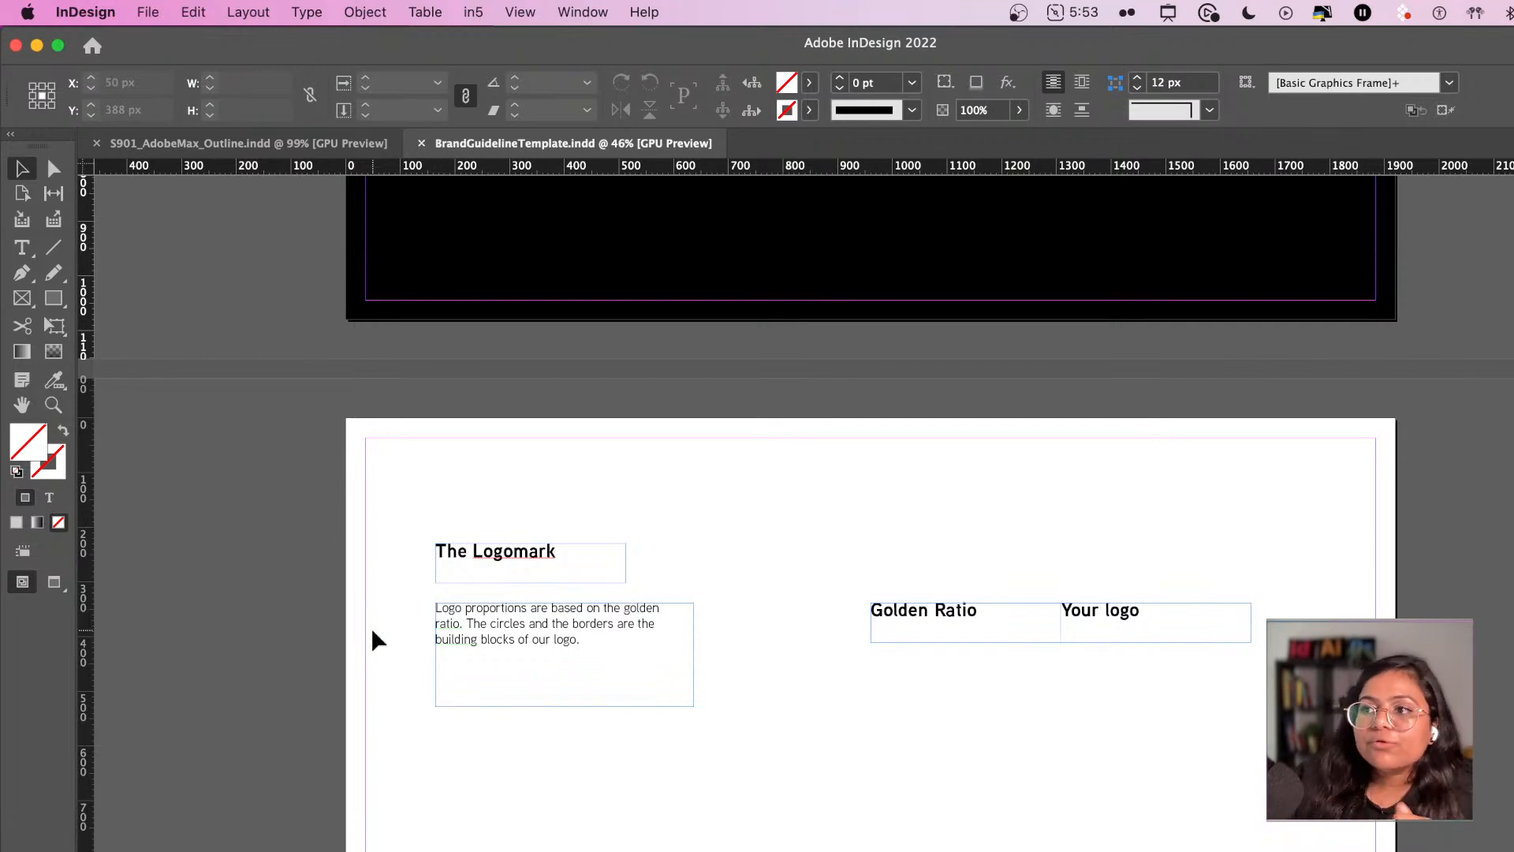
- Shorten the description text frame below The Logomark heading by raising its lower edge closer to the text
click(497, 632)
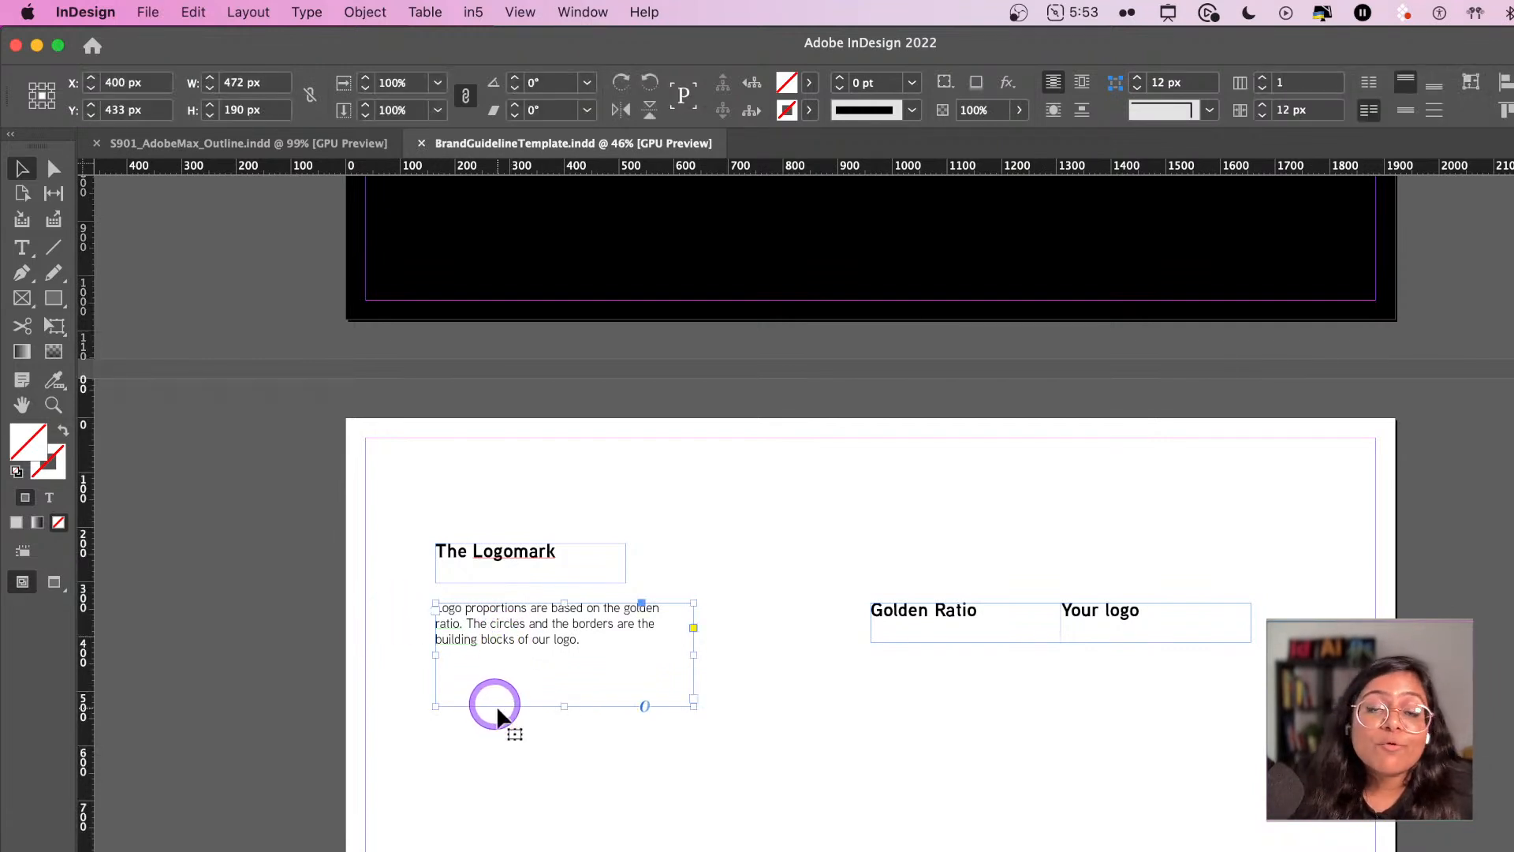
click(508, 754)
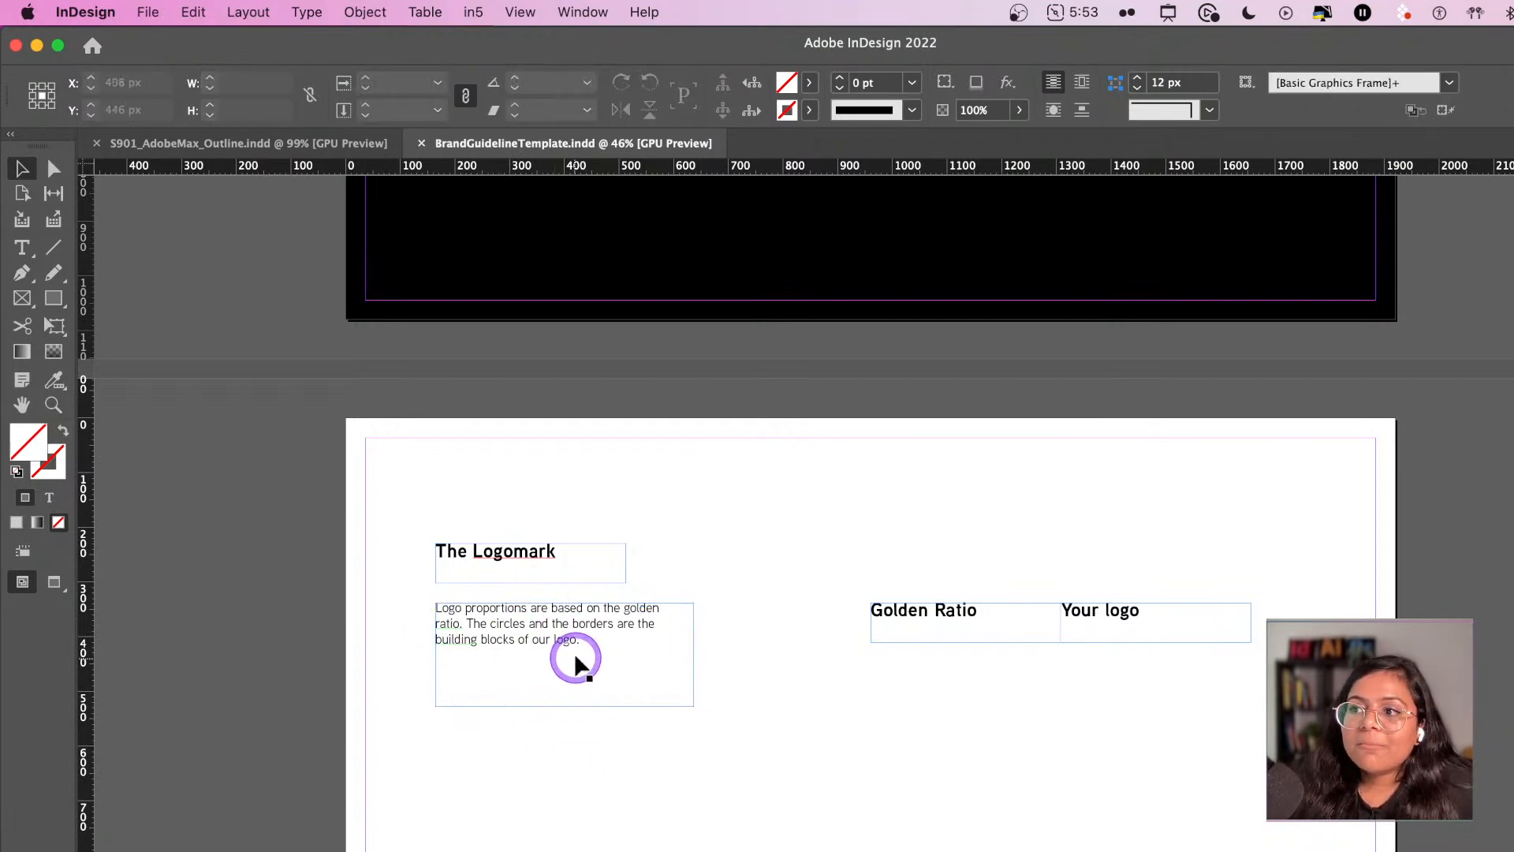
click(516, 640)
drag(567, 706, 566, 671)
click(648, 709)
- Examine the Golden Ratio and Your logo placeholders, followed by the Logotype, Colors and Logo Spacing pages
click(1004, 625)
click(1114, 626)
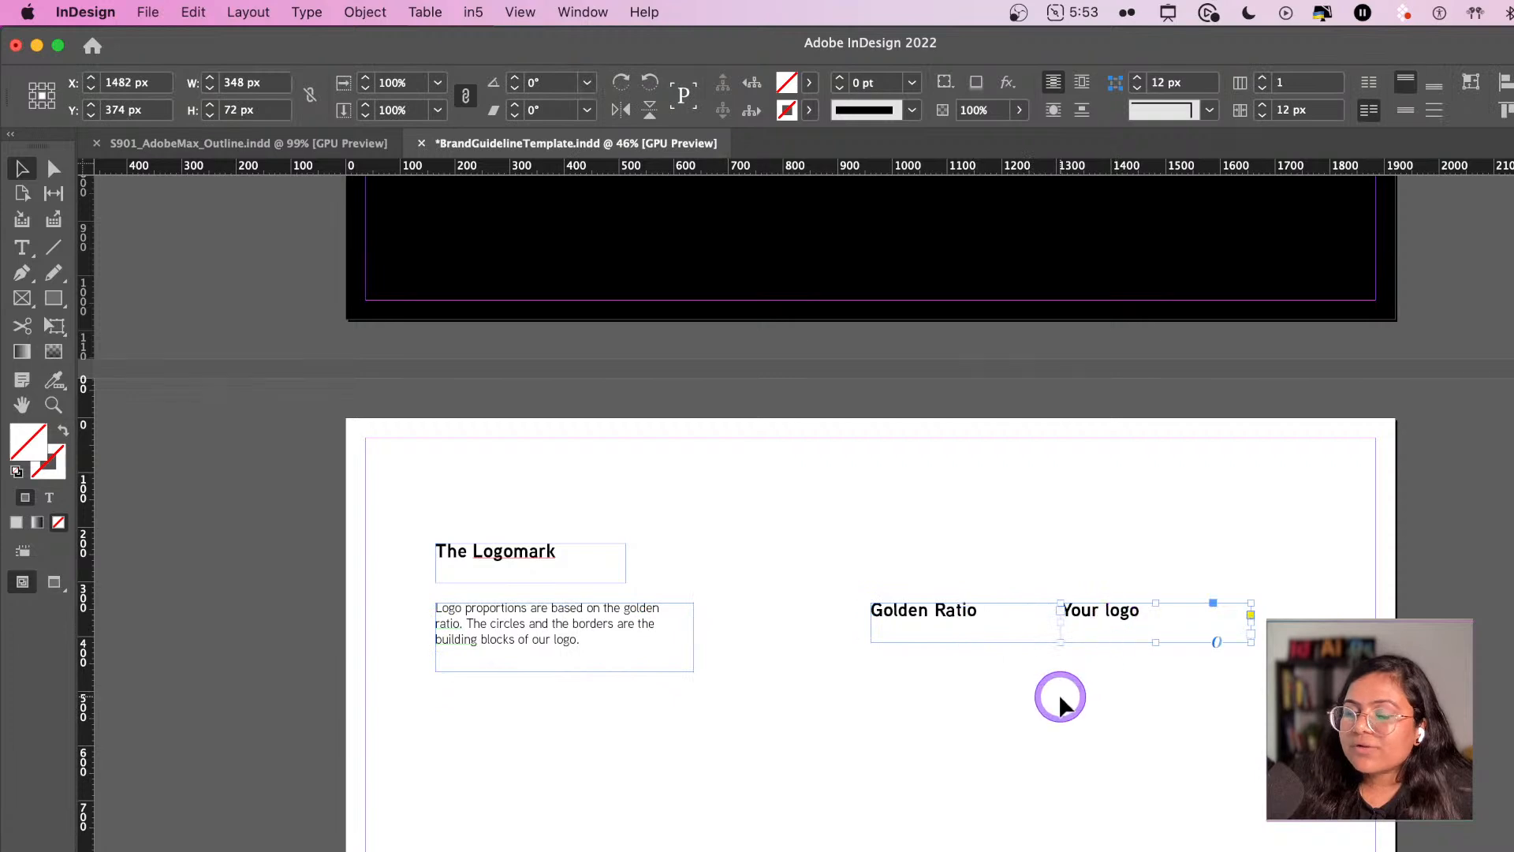
click(882, 740)
scroll(883, 741, down, 10)
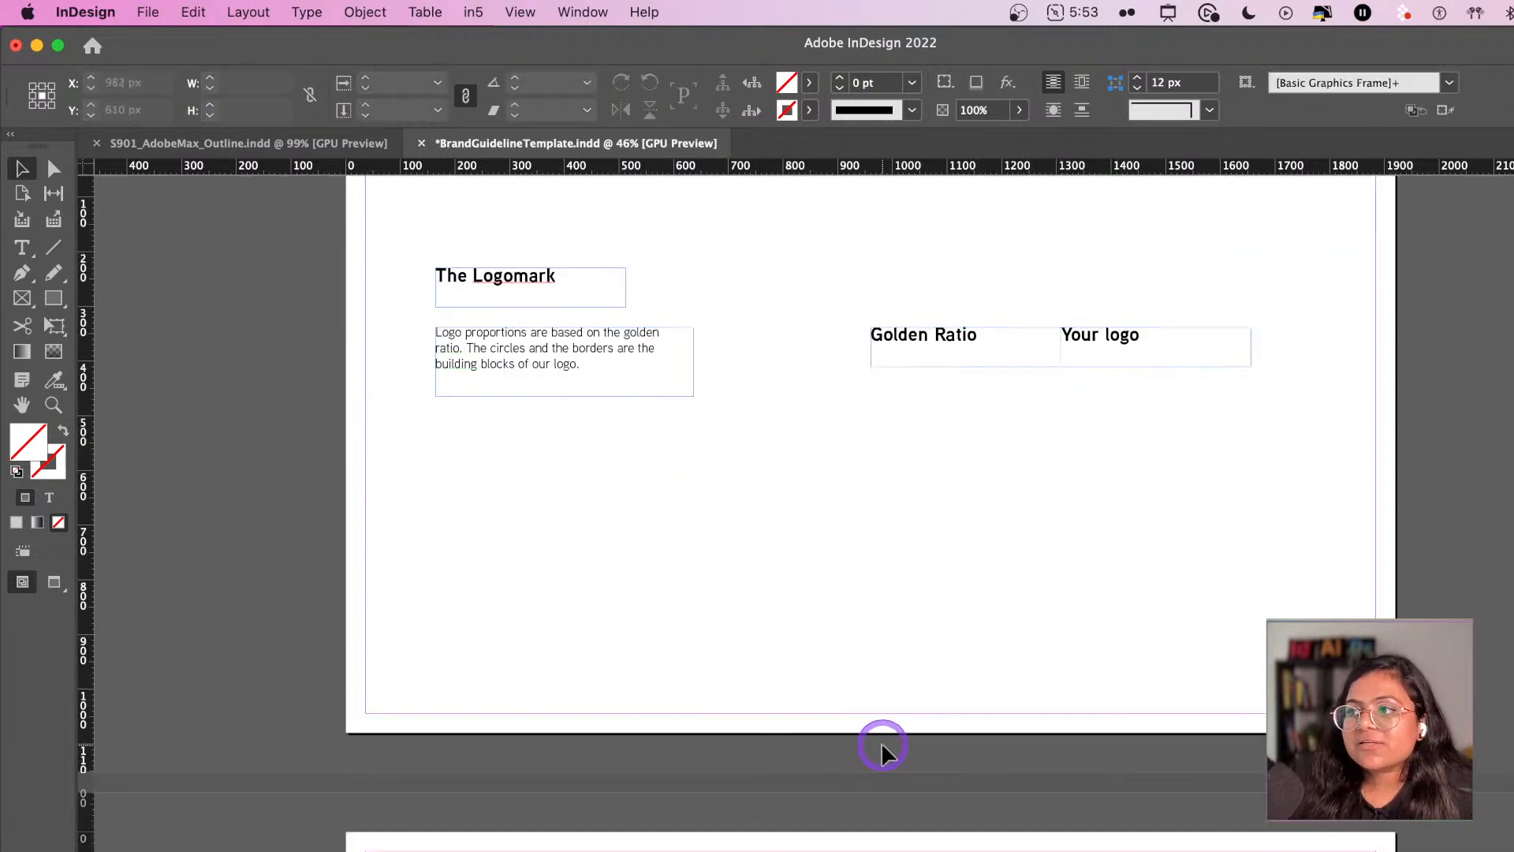
click(490, 796)
click(505, 841)
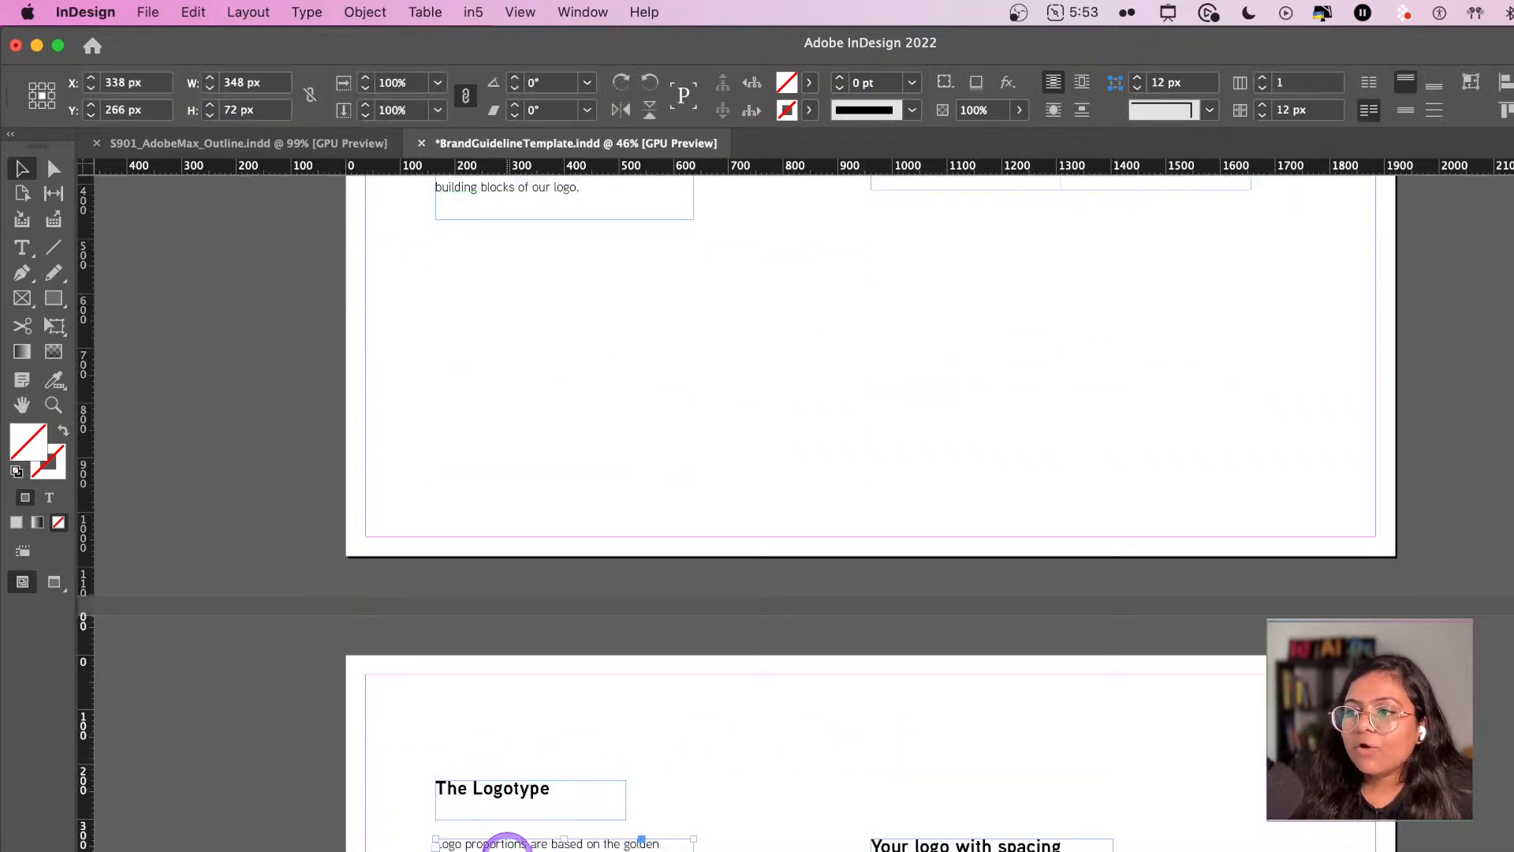
click(760, 812)
scroll(760, 812, down, 2)
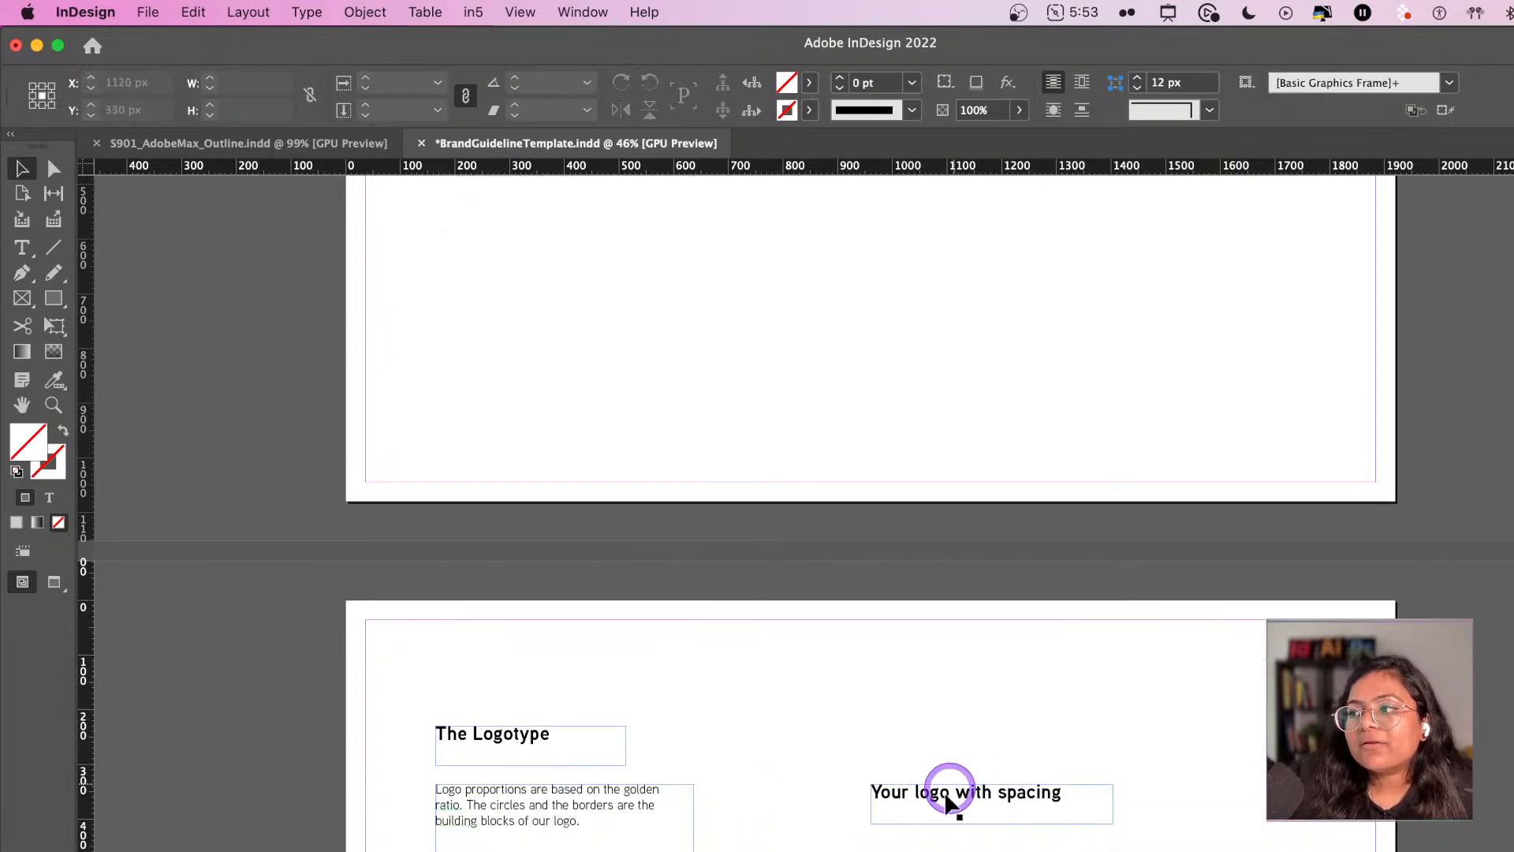
scroll(946, 802, down, 15)
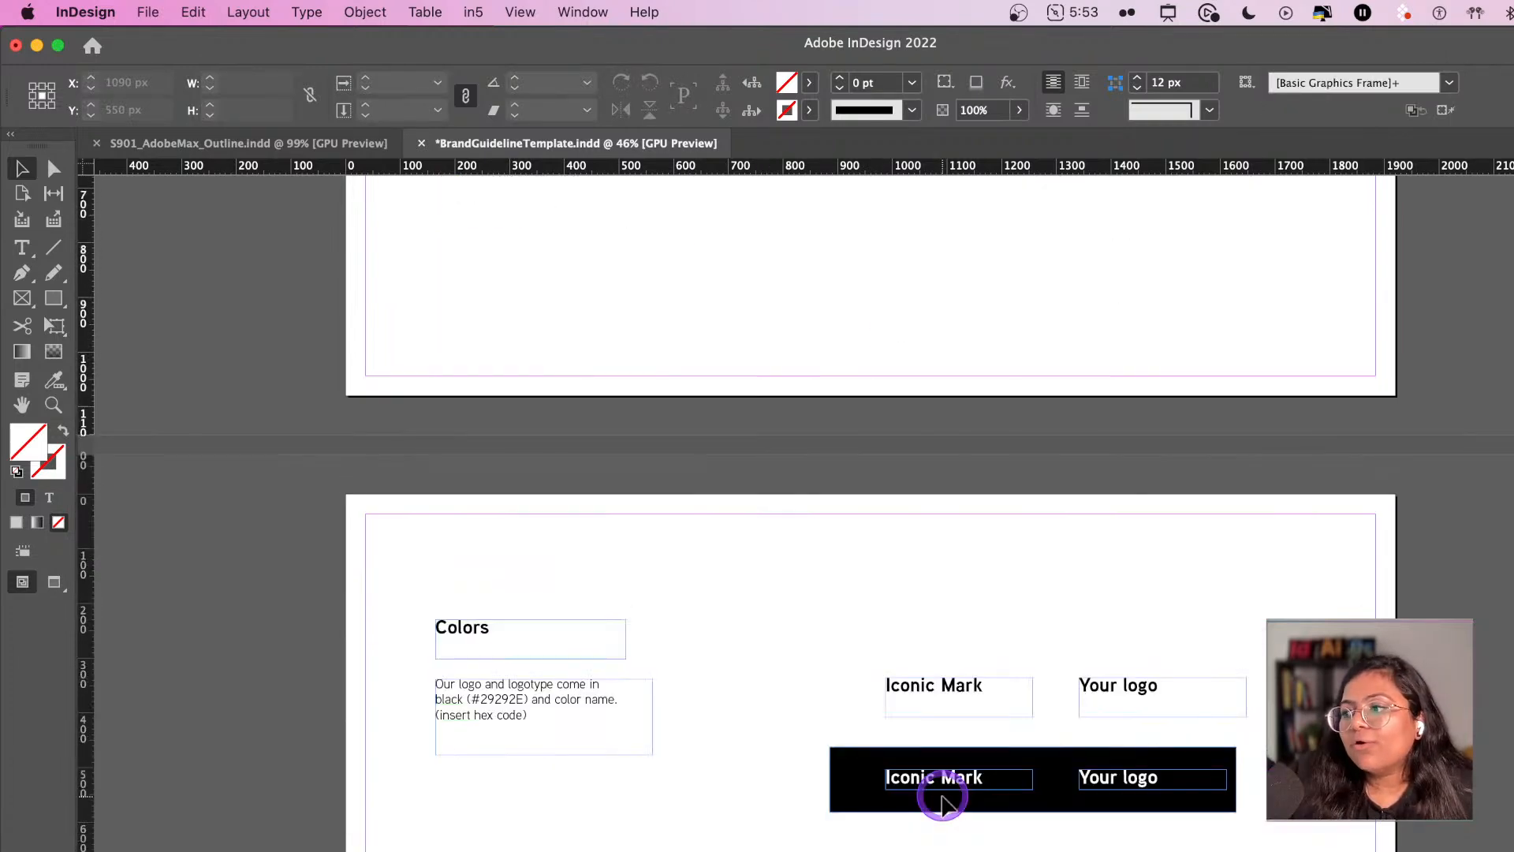
scroll(943, 798, down, 1)
scroll(943, 798, down, 3)
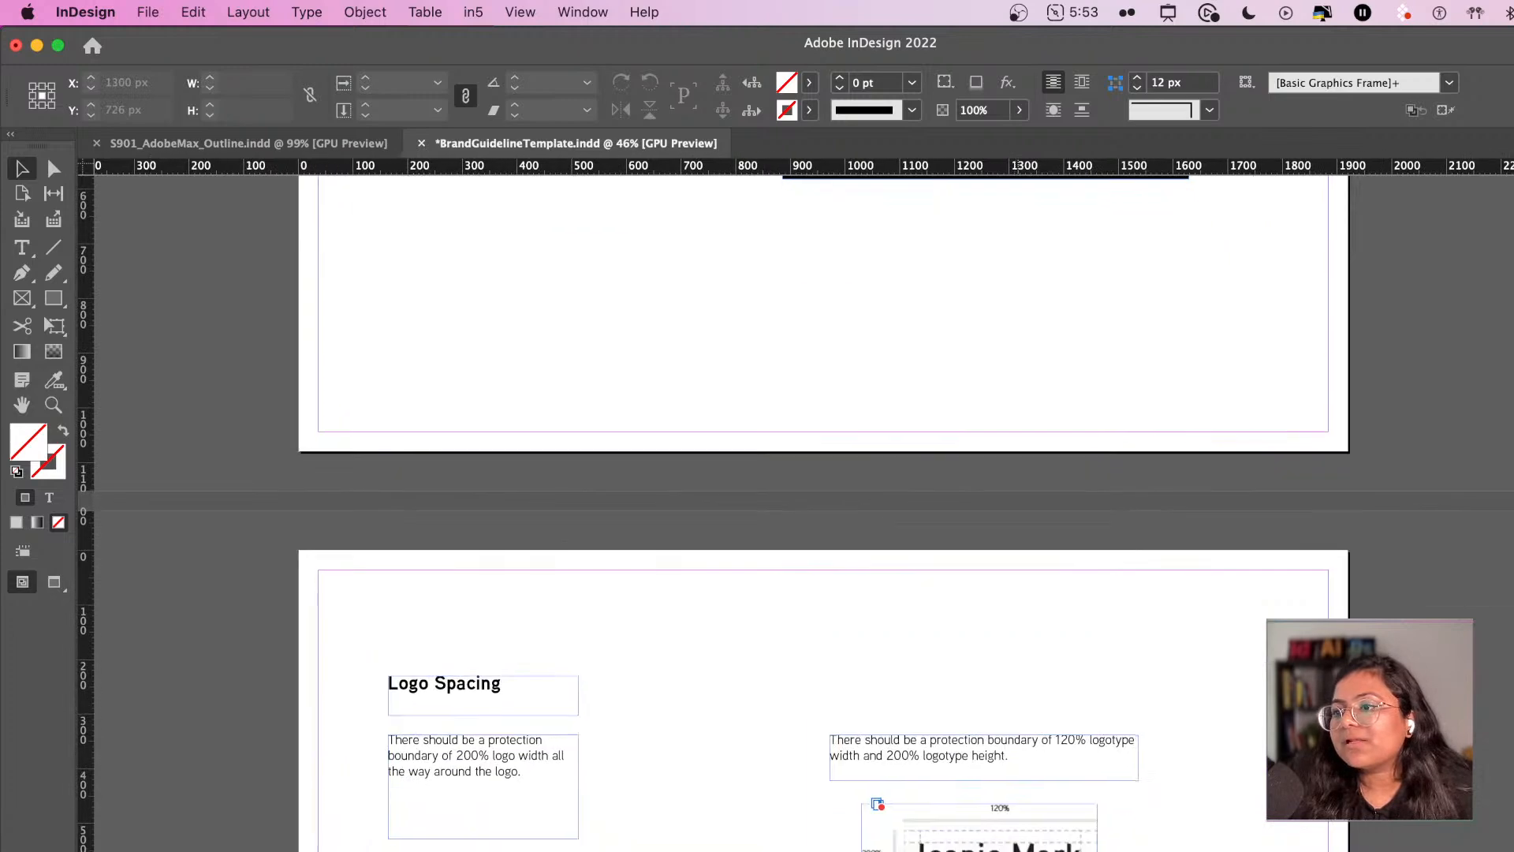
- Inspect the protection boundary text and Iconic Mark diagram on the Logo Spacing page, and return to the cover page
scroll(1004, 848, up, 5)
scroll(816, 804, up, 2)
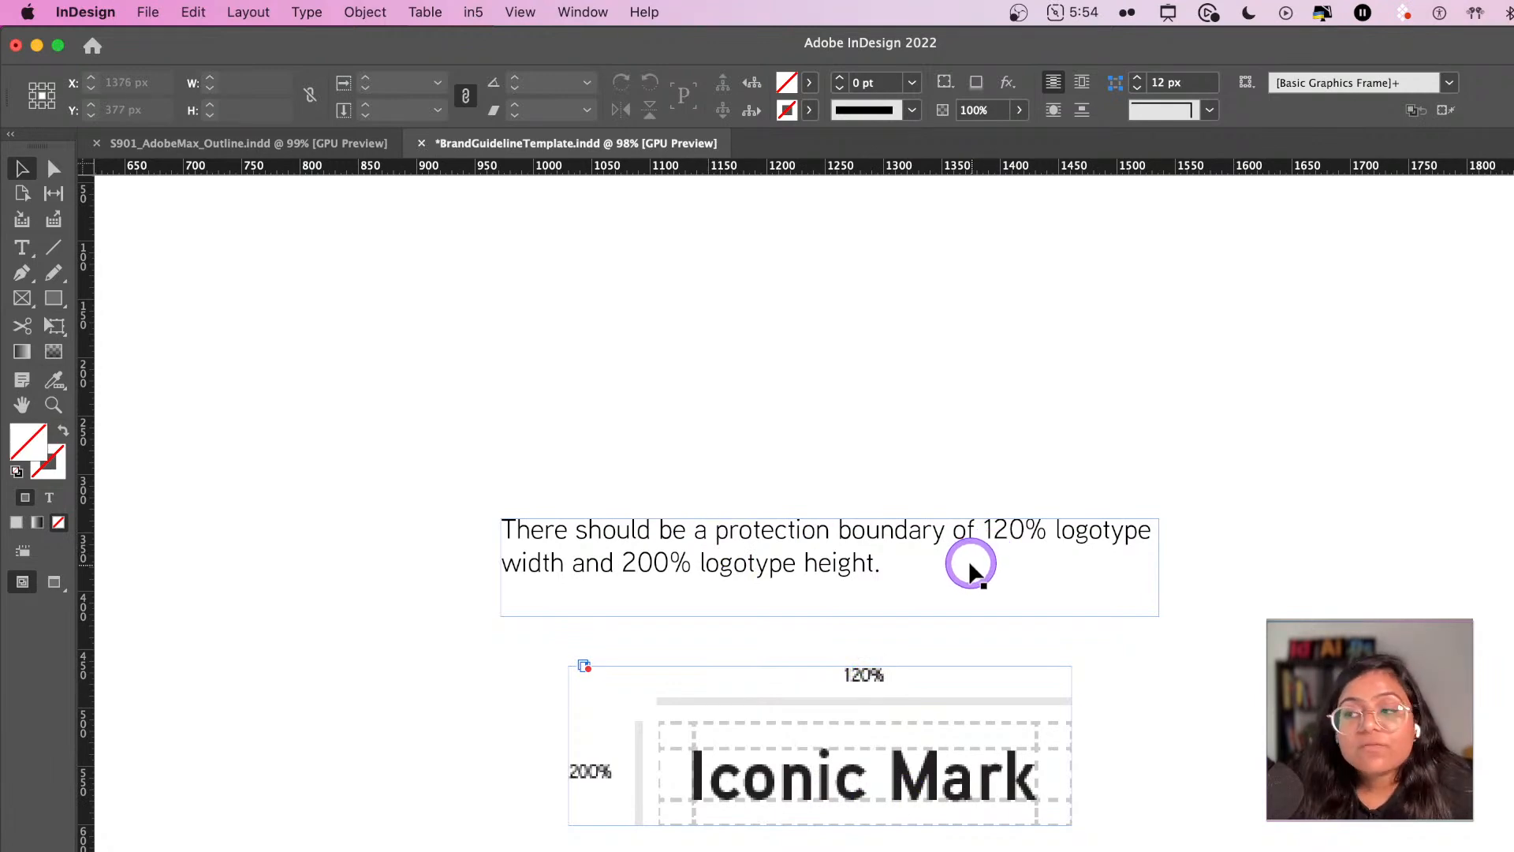
scroll(774, 582, down, 3)
scroll(734, 587, down, 2)
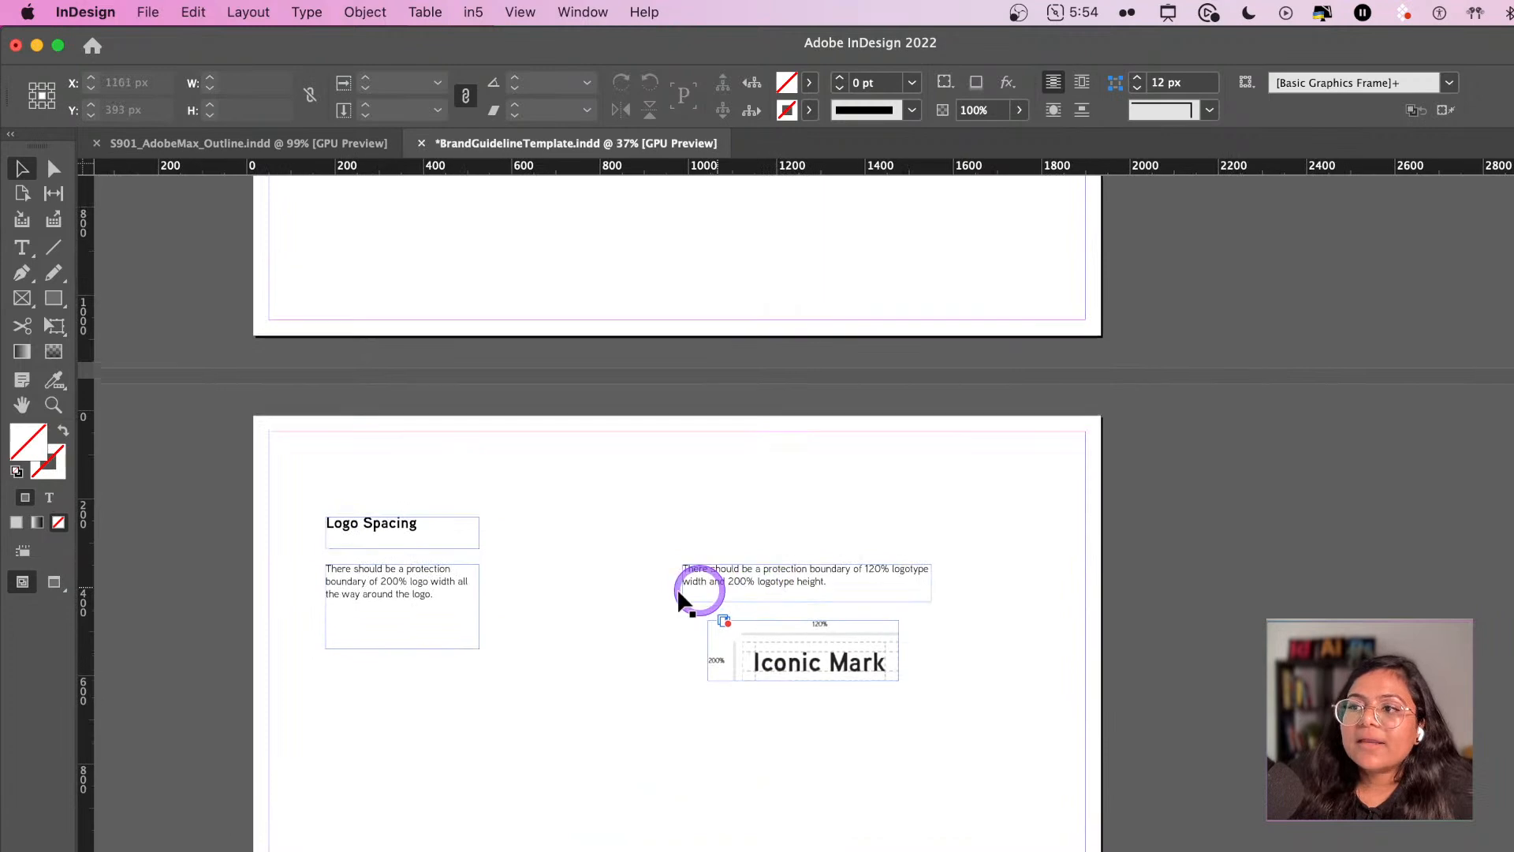
scroll(441, 686, down, 2)
scroll(465, 700, down, 3)
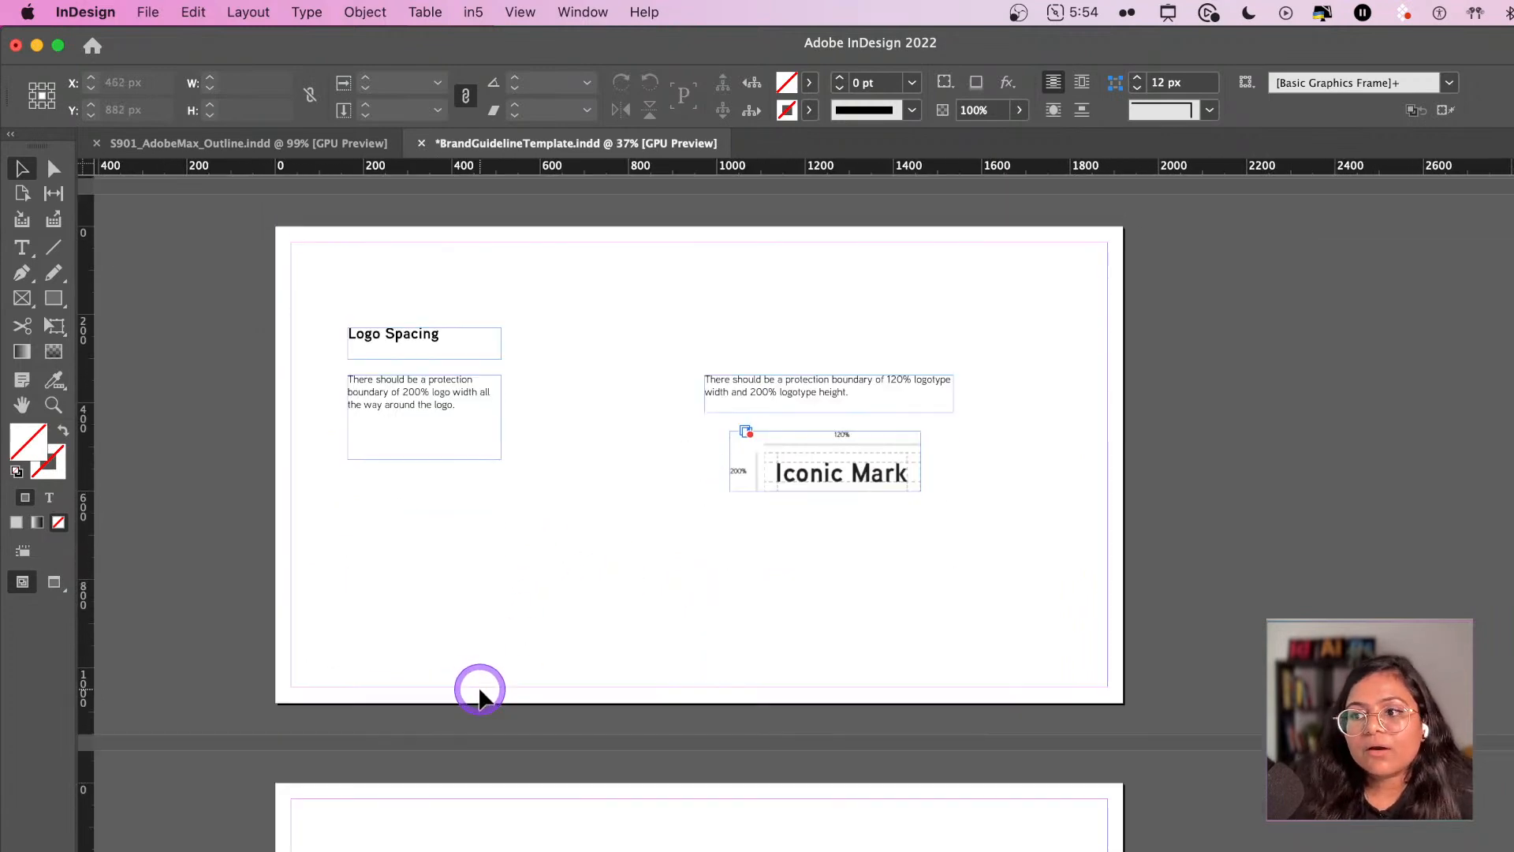
scroll(470, 700, down, 3)
scroll(1028, 690, up, 4)
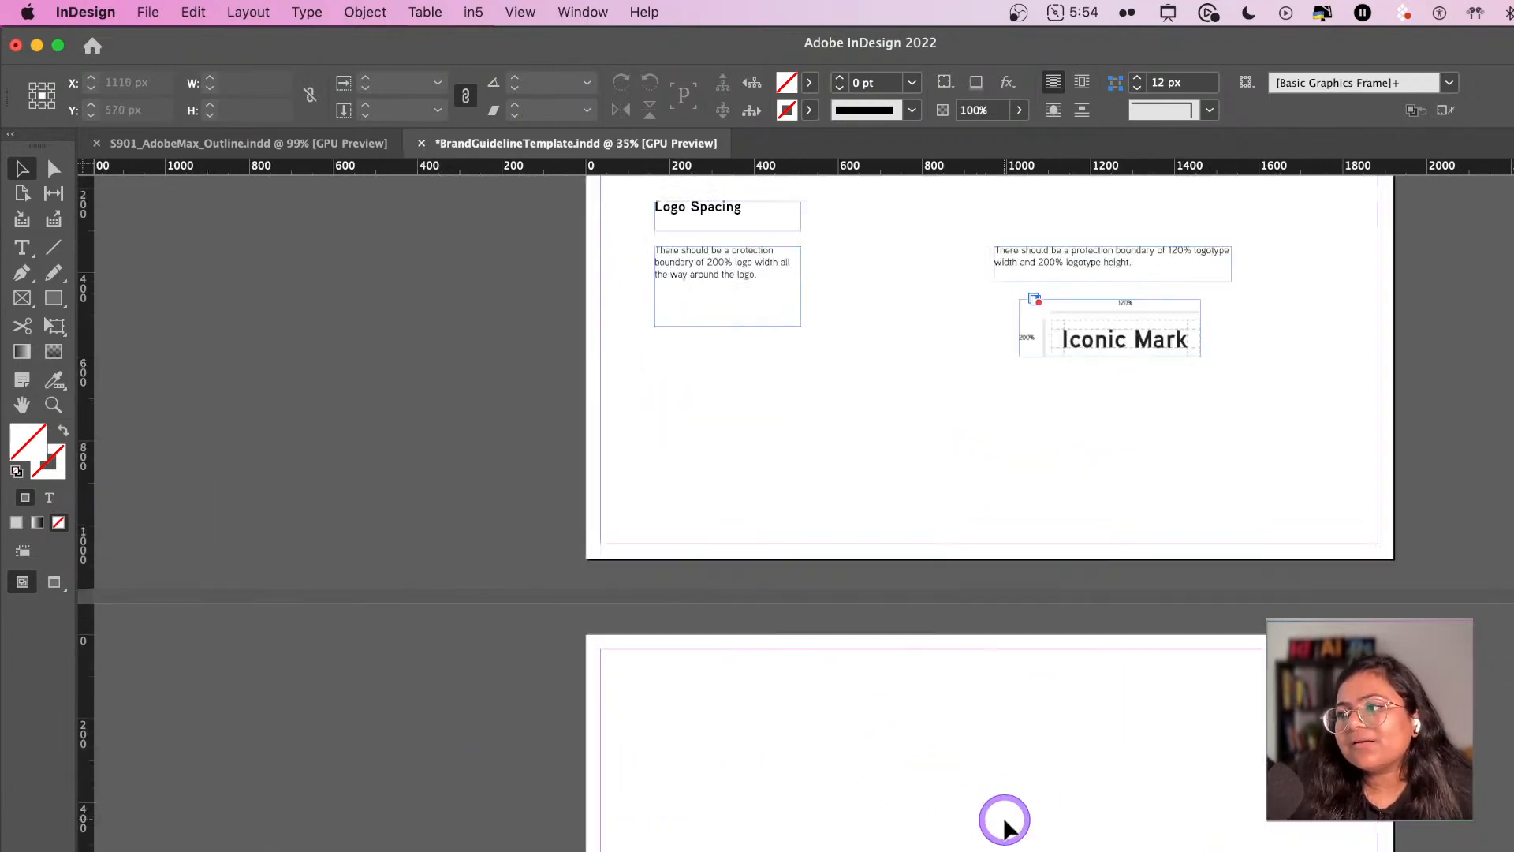
scroll(990, 798, up, 3)
scroll(988, 798, up, 4)
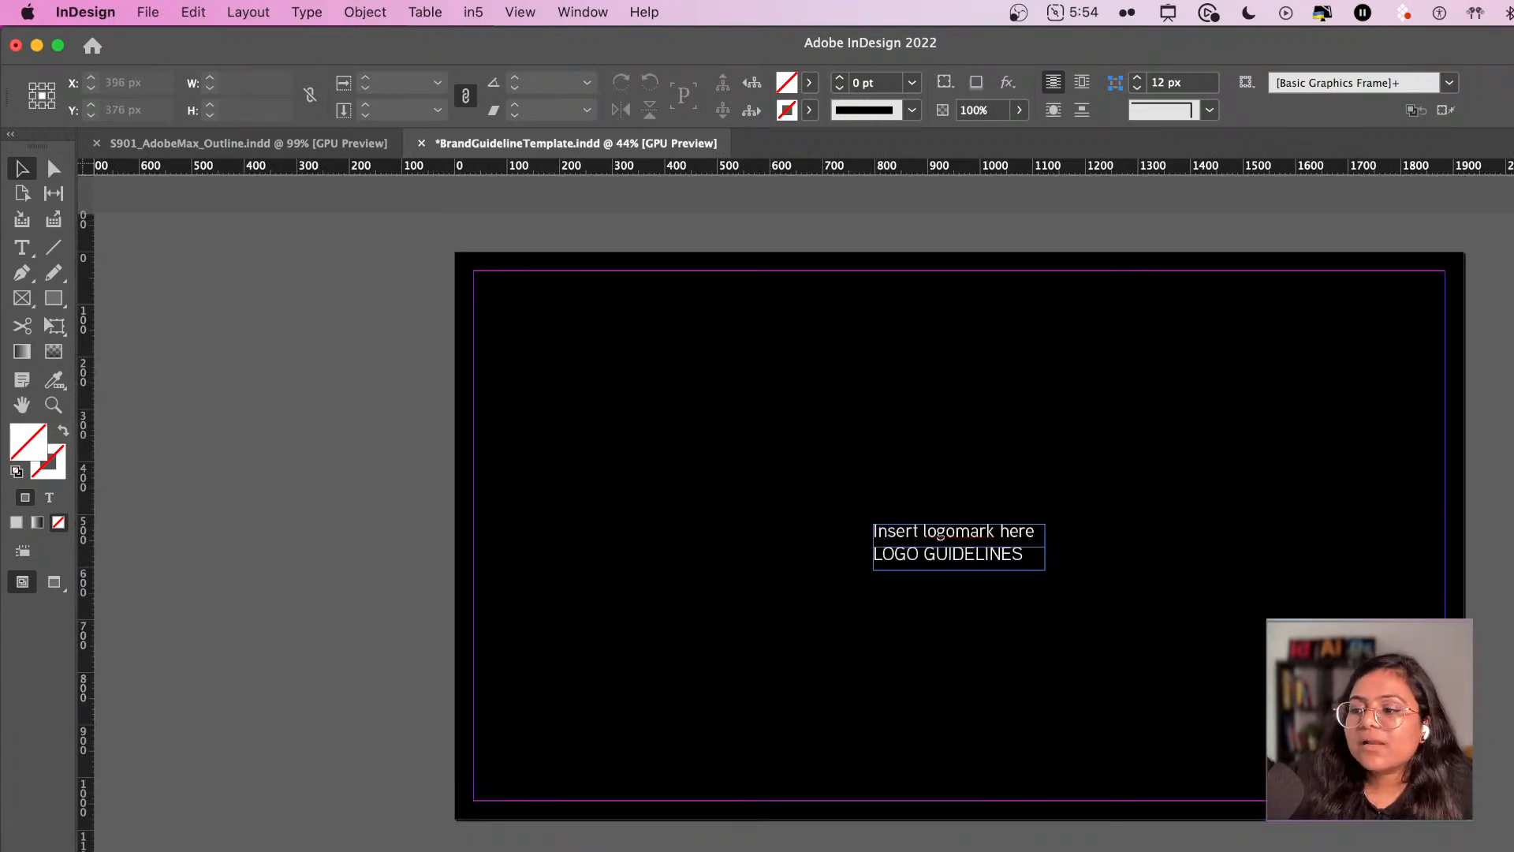
- Switch to Illustrator and survey the logo lockup, business card, typography and colour artboards in LogoDesign_01_WhatNext_Copy
key(super+Tab)
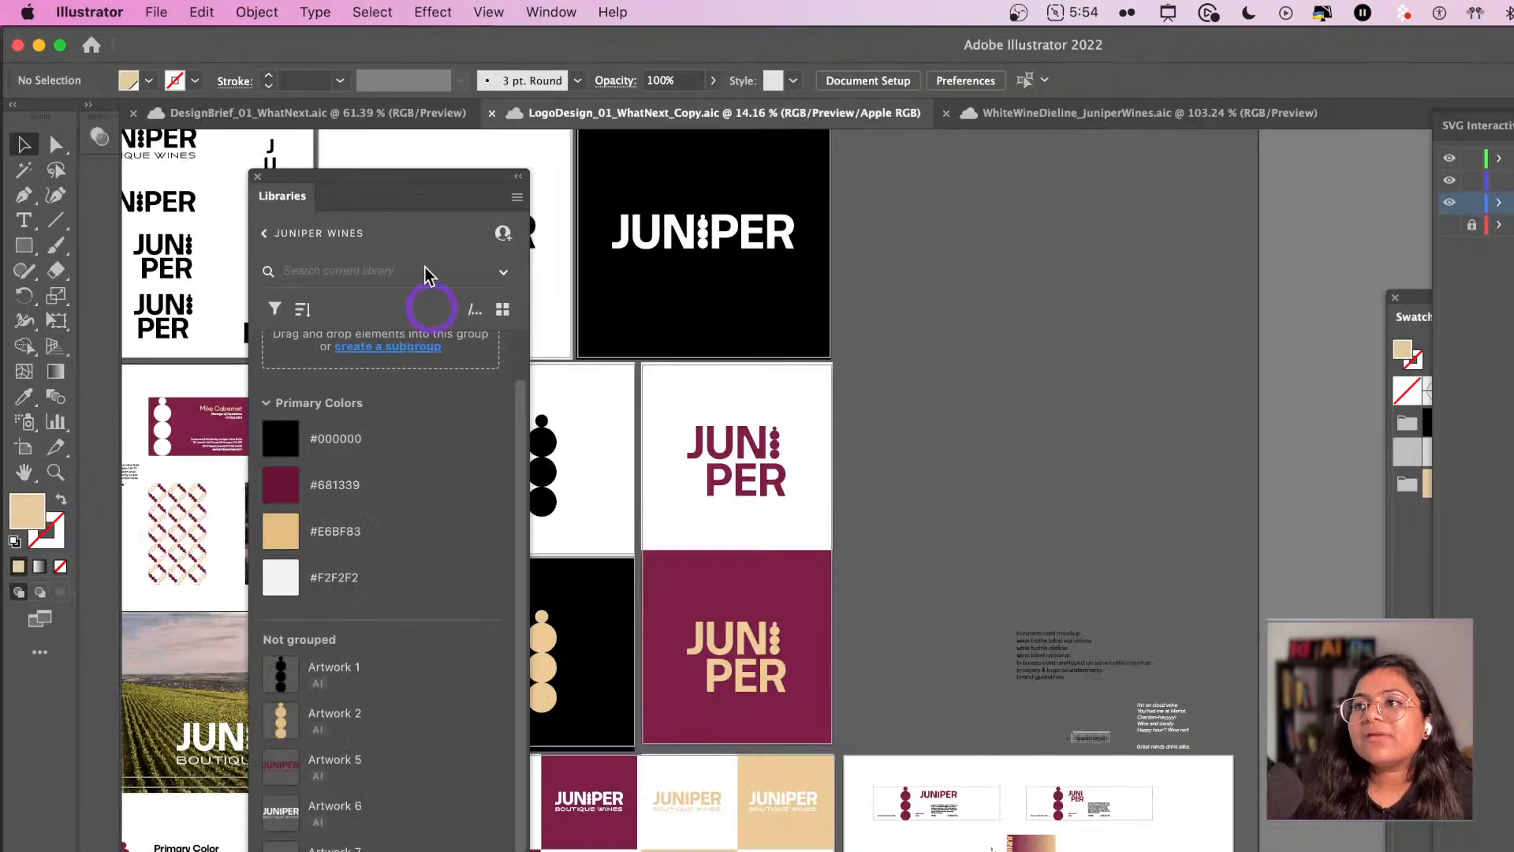
click(253, 118)
click(670, 114)
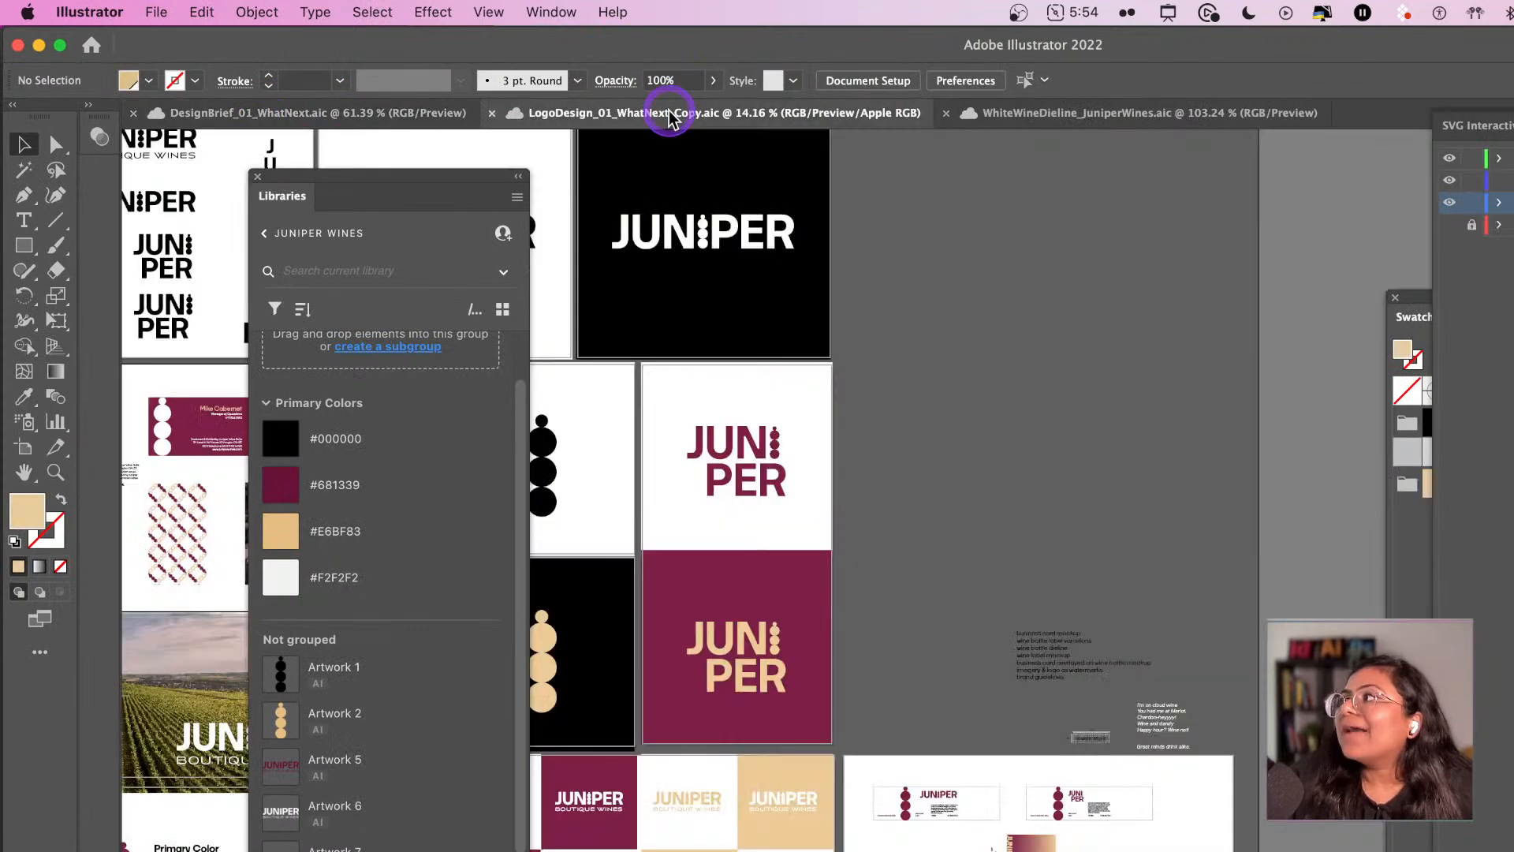
scroll(914, 467, down, 2)
scroll(923, 462, left, 3)
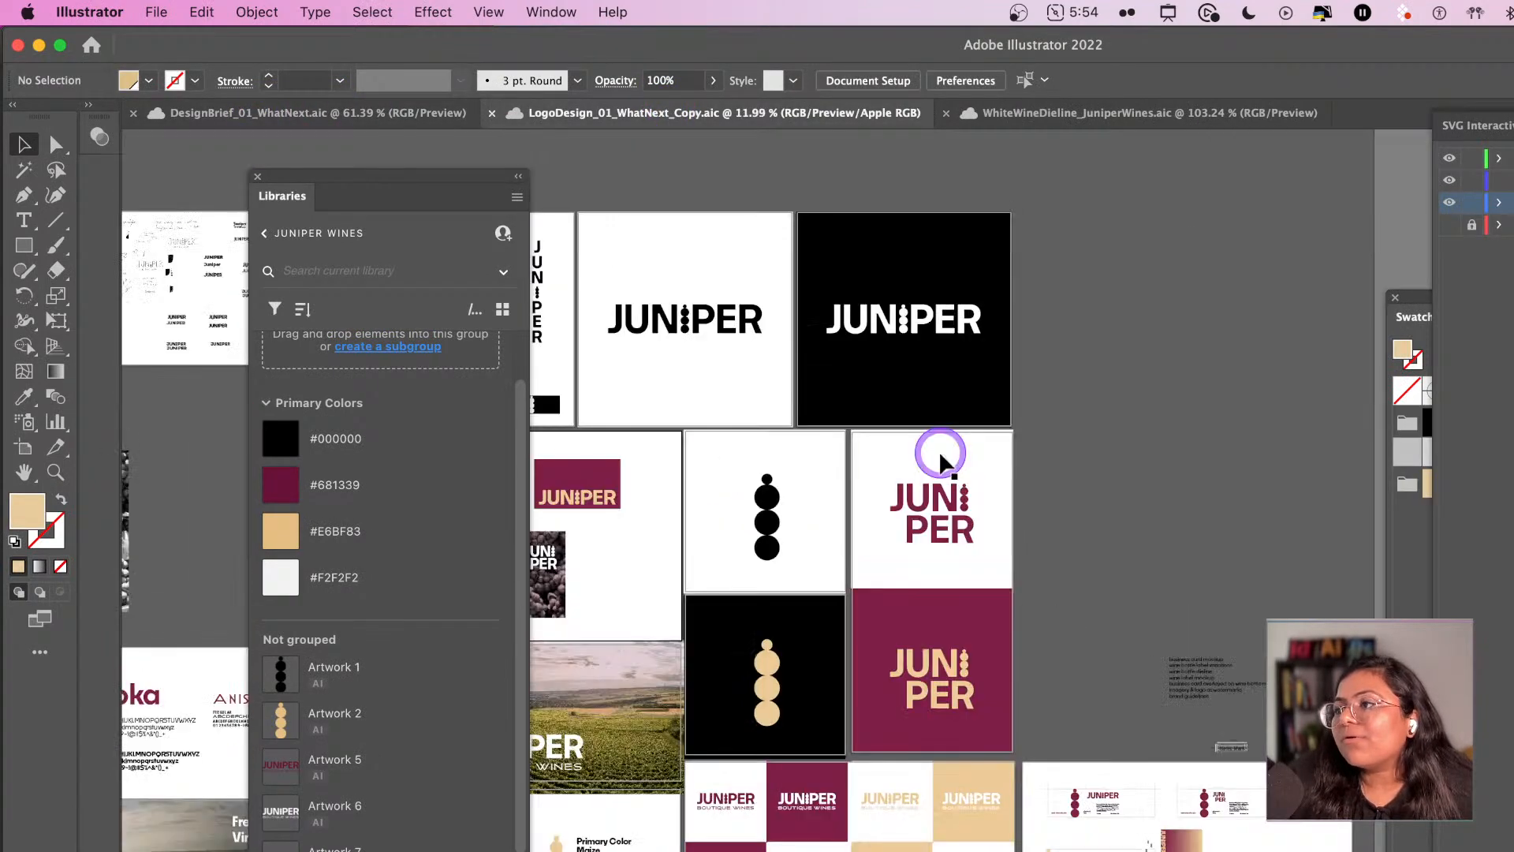
click(940, 449)
scroll(939, 449, left, 1)
scroll(939, 403, left, 8)
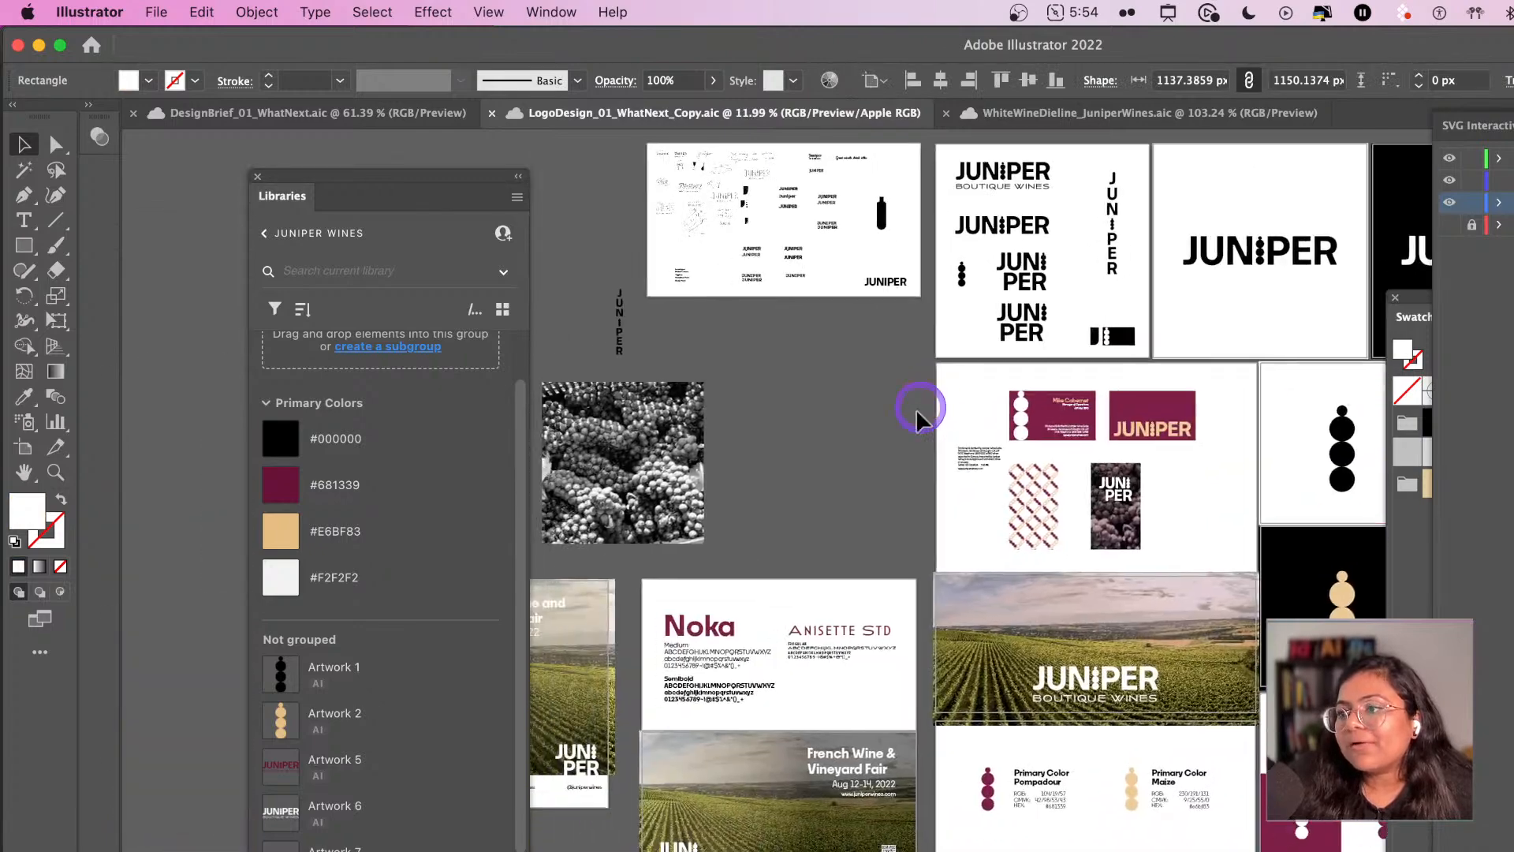
- Examine the Noka and Anisette Std type samples on the typography artboard
scroll(995, 661, up, 5)
scroll(844, 484, up, 3)
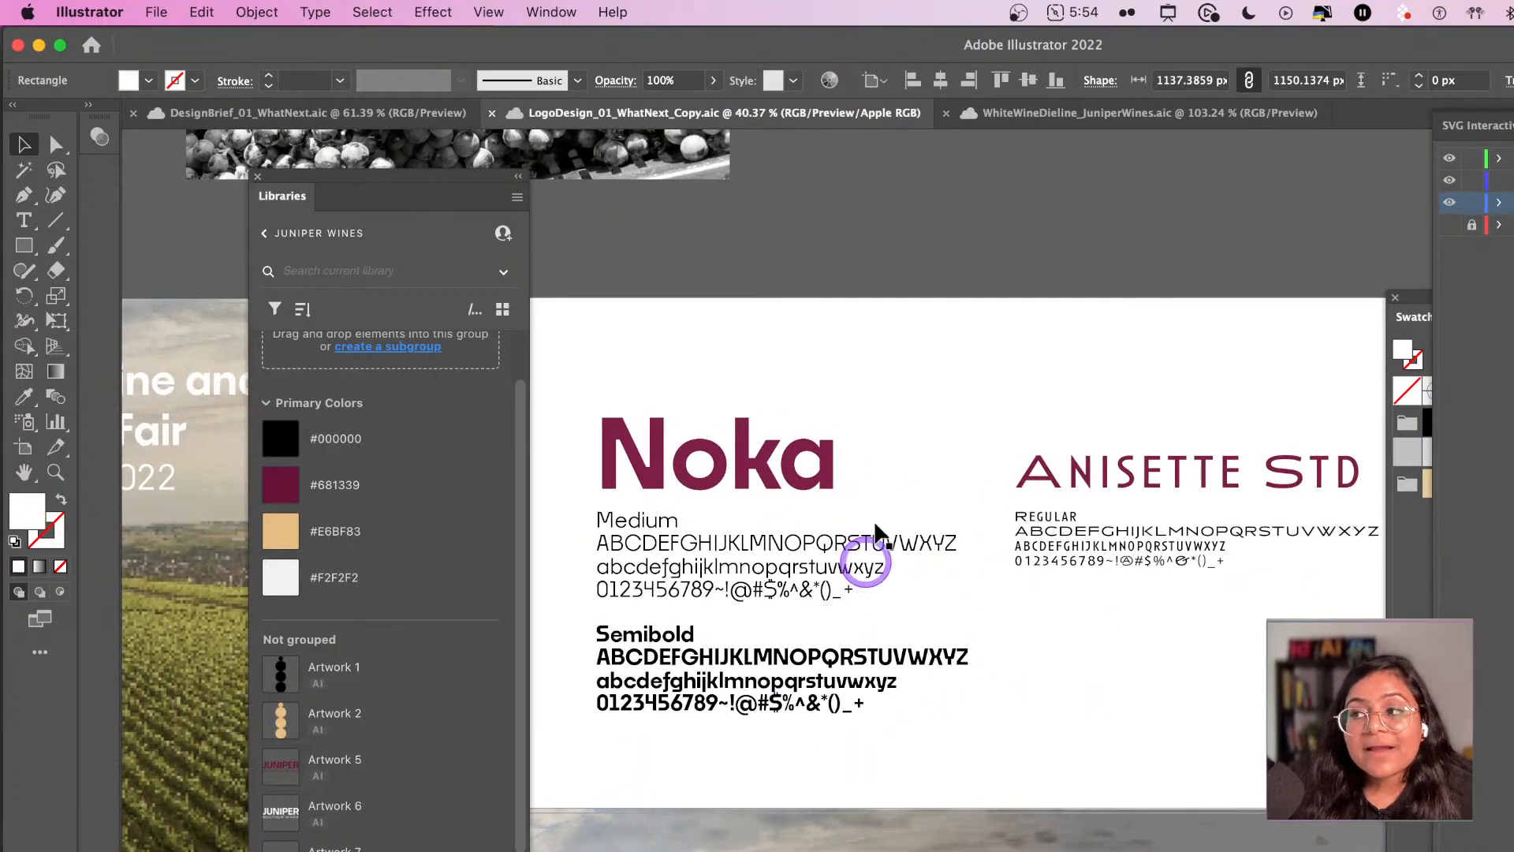
click(824, 456)
click(828, 324)
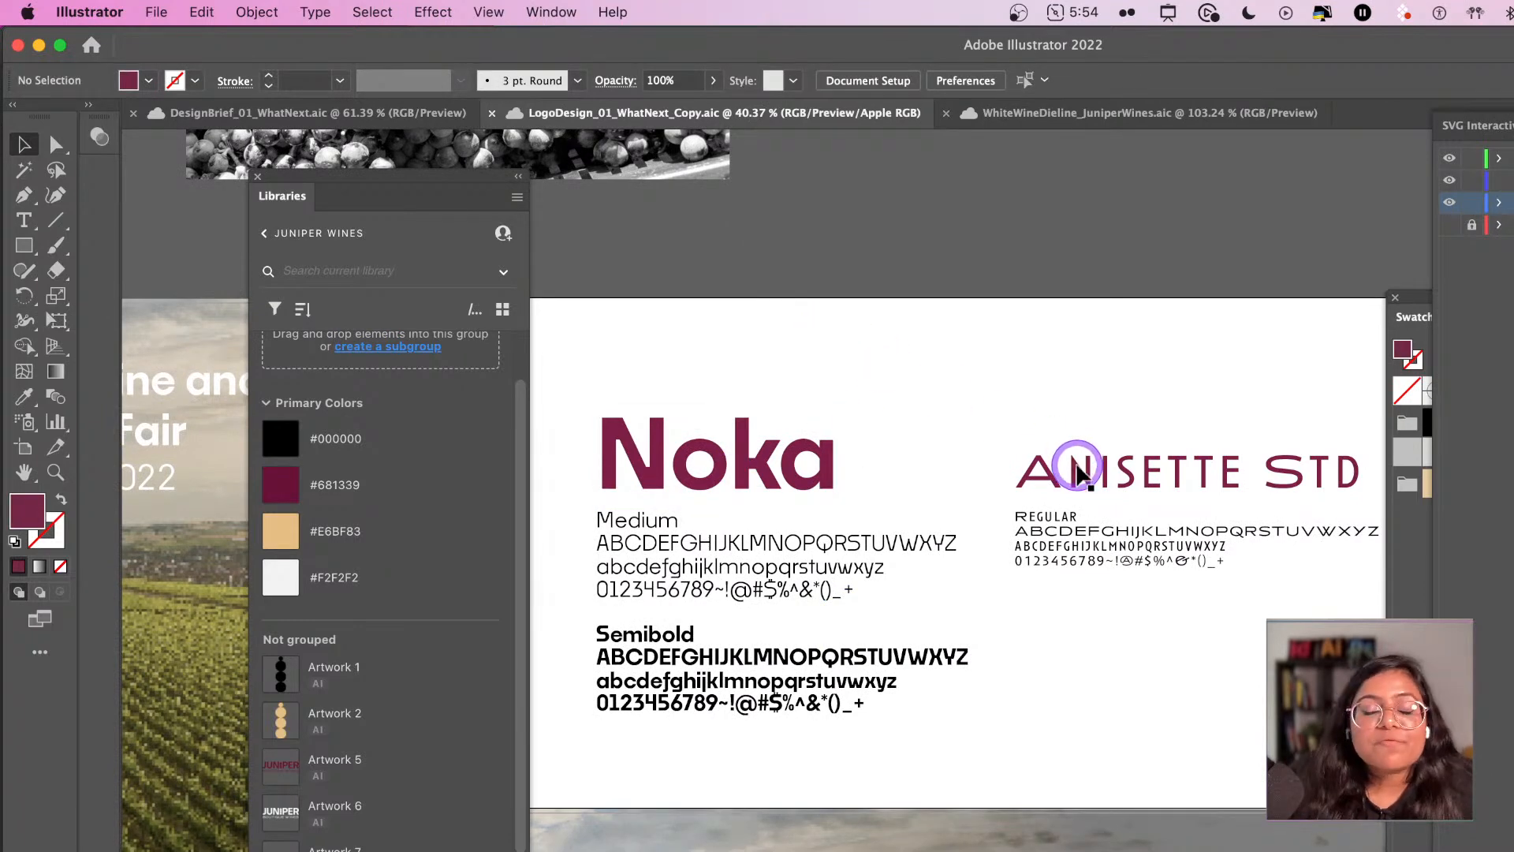
- Move the Libraries panel off the artwork and inspect the QR code on the French Wine and Vineyard Fair poster
scroll(1064, 465, left, 10)
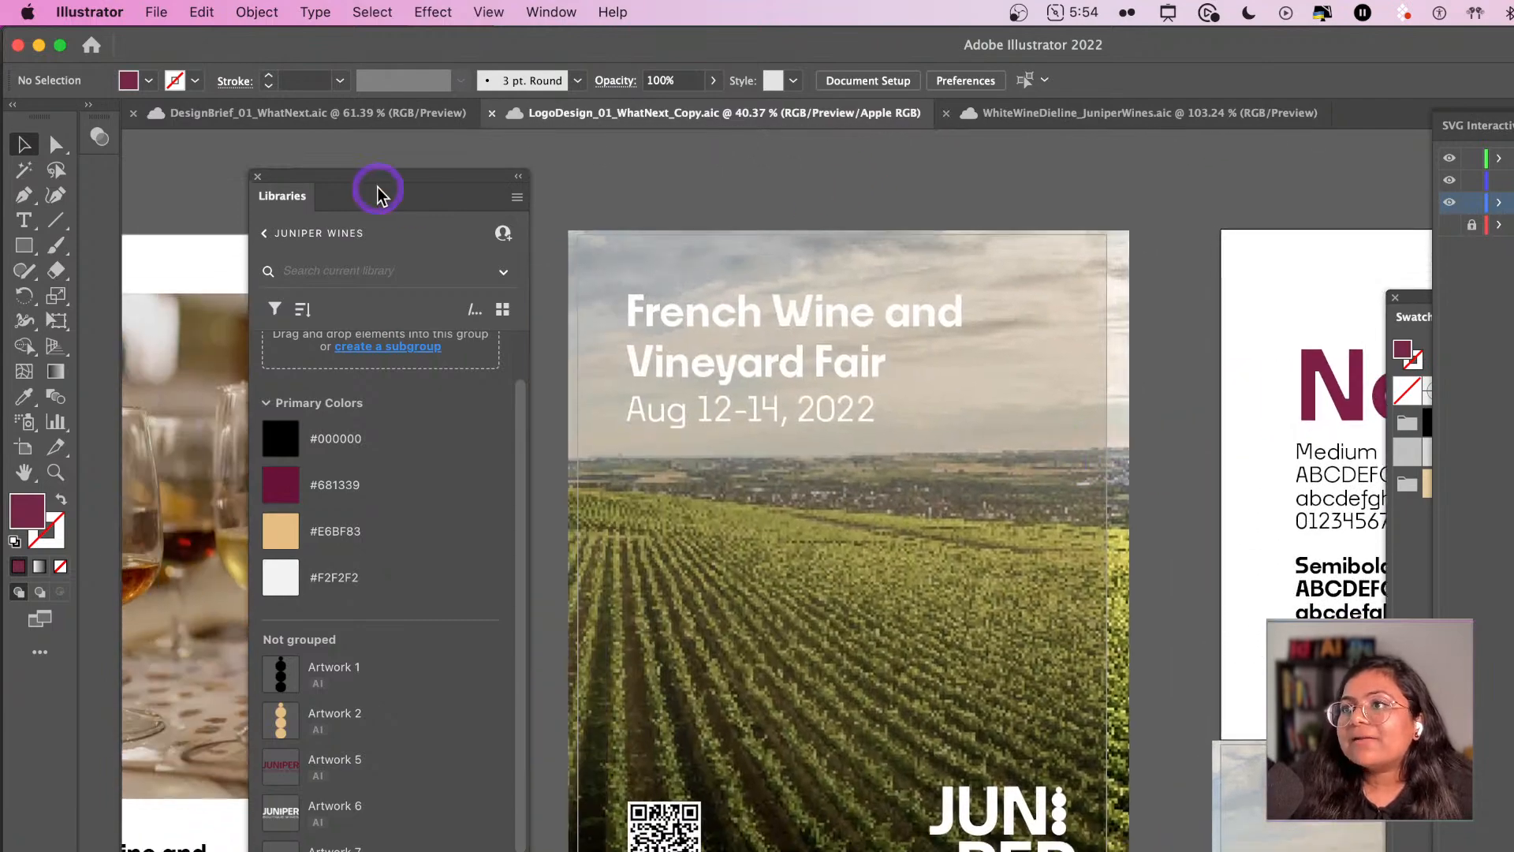
drag(378, 188, 1510, 254)
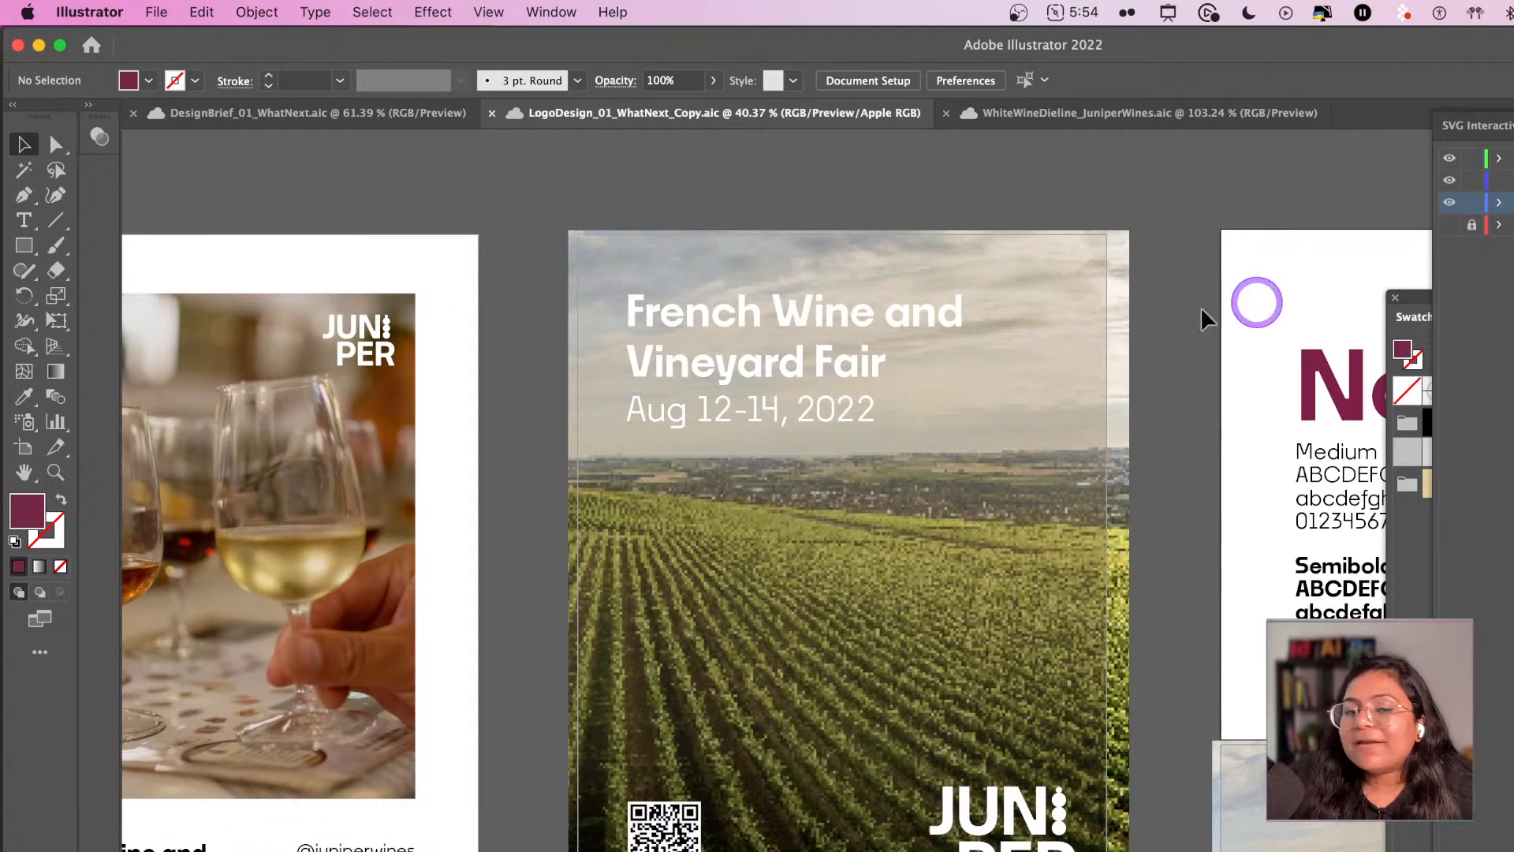
scroll(919, 397, right, 3)
scroll(915, 426, left, 2)
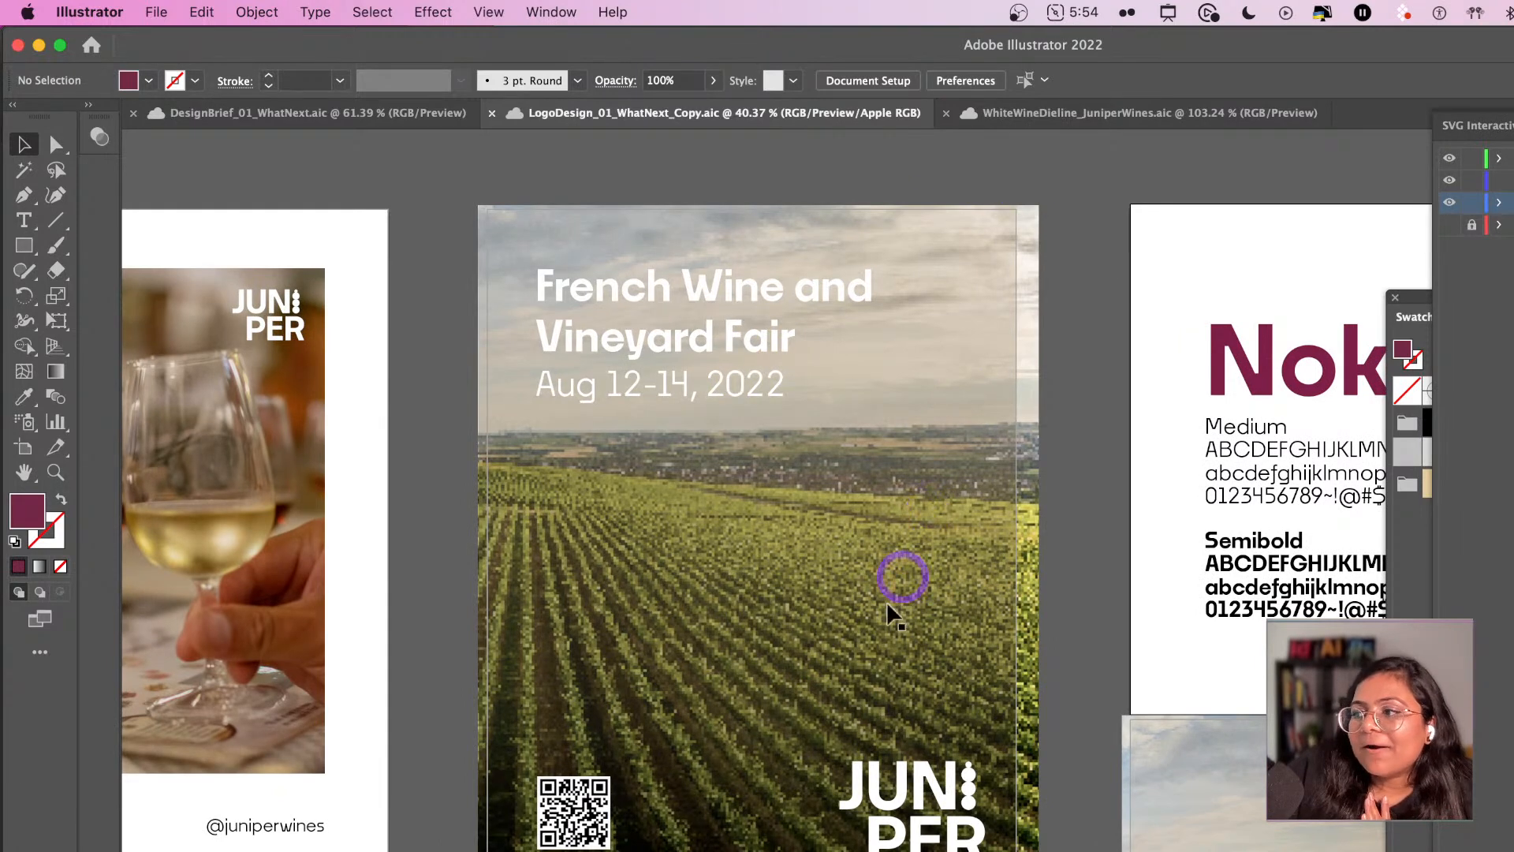
click(574, 814)
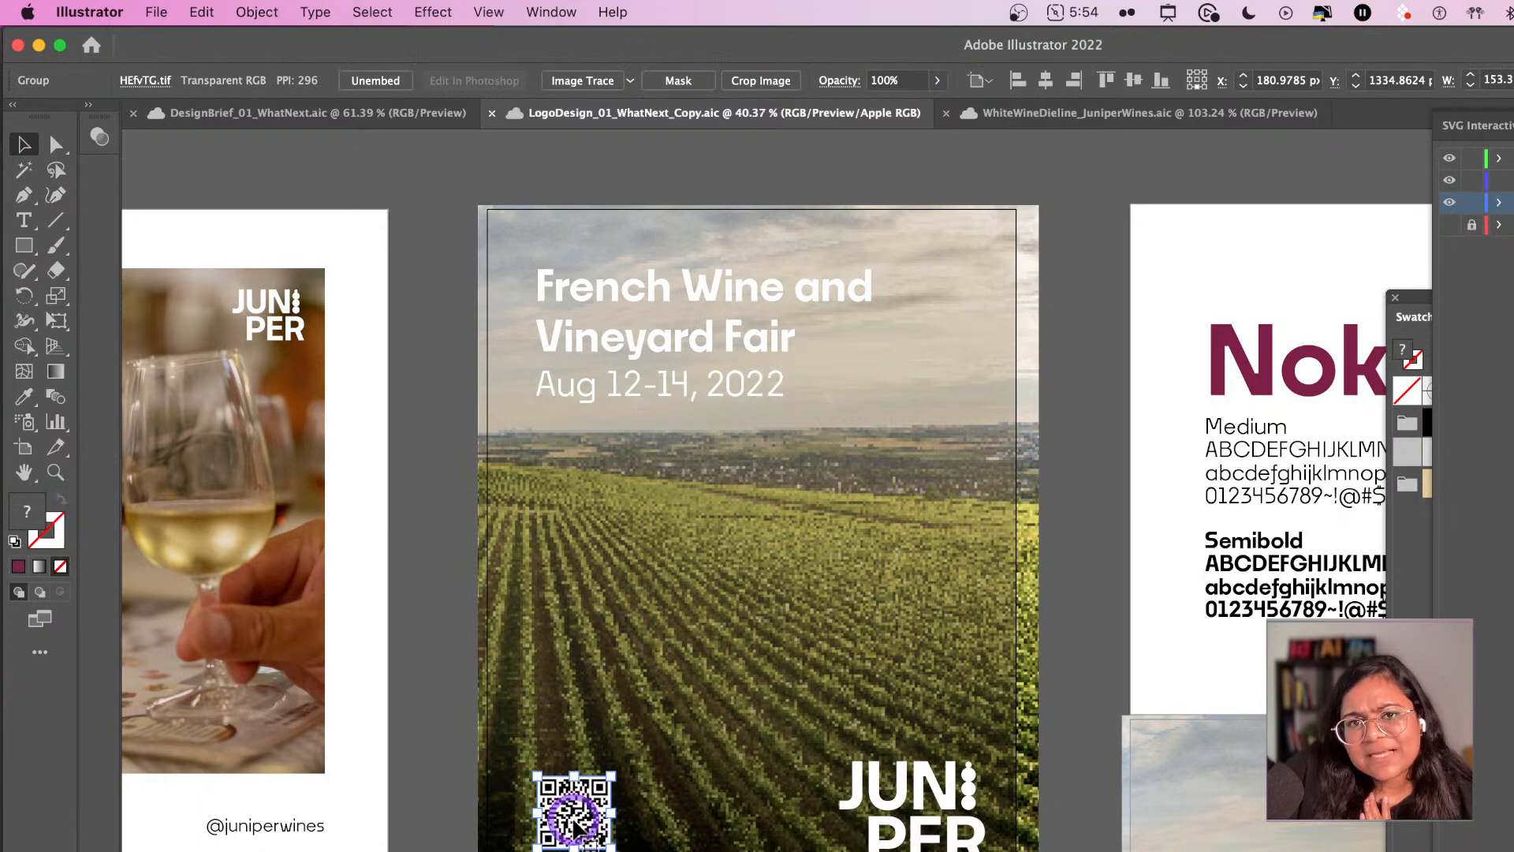
click(434, 776)
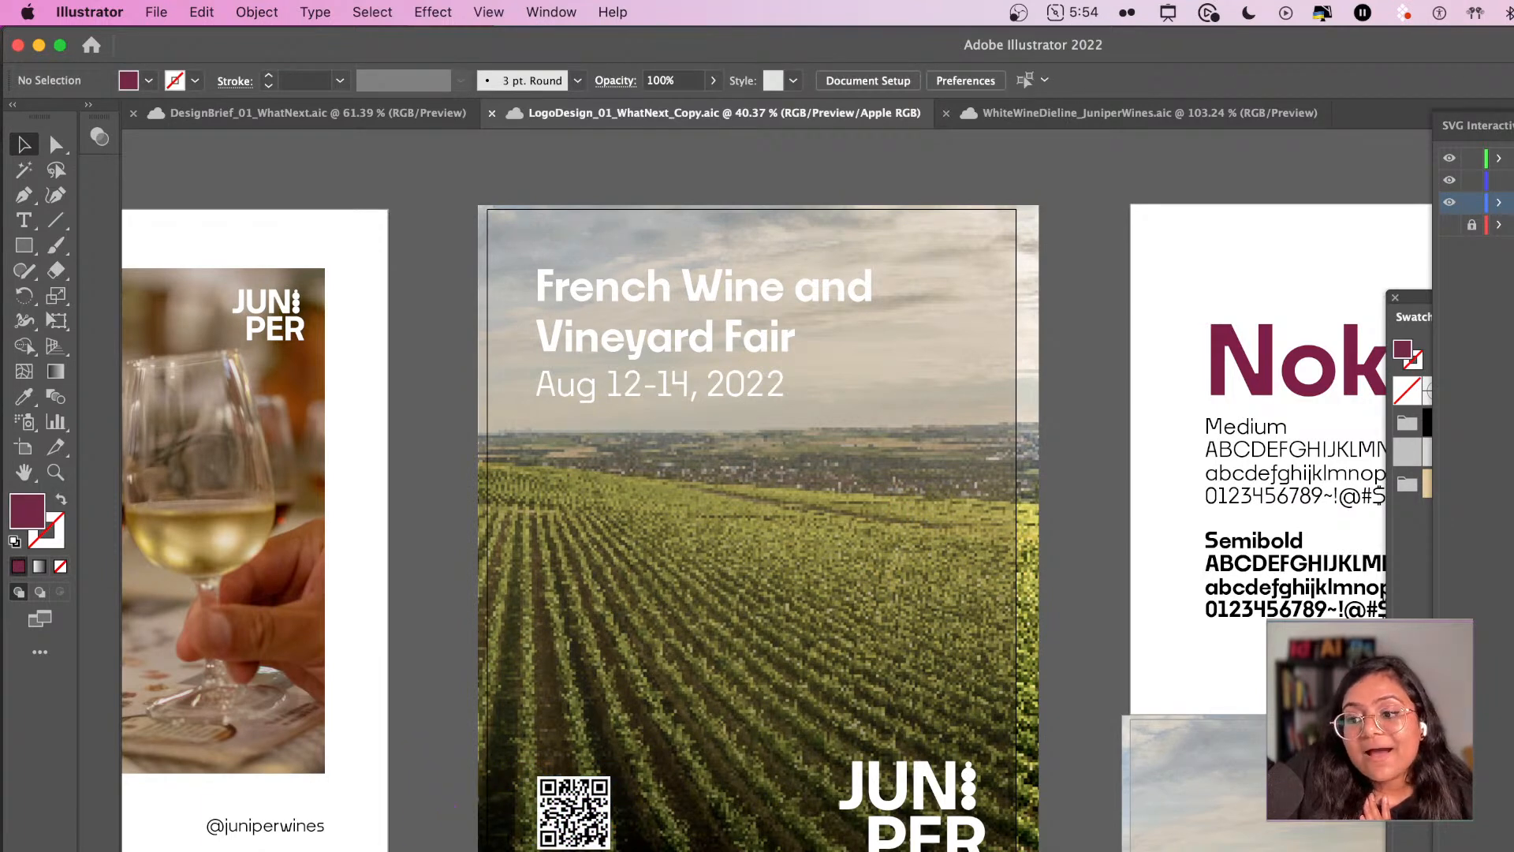
- Switch to the Chrome window showing Adobe Stock, load Adobe Express in a new tab and start its Generate QR code quick action
right_click(453, 850)
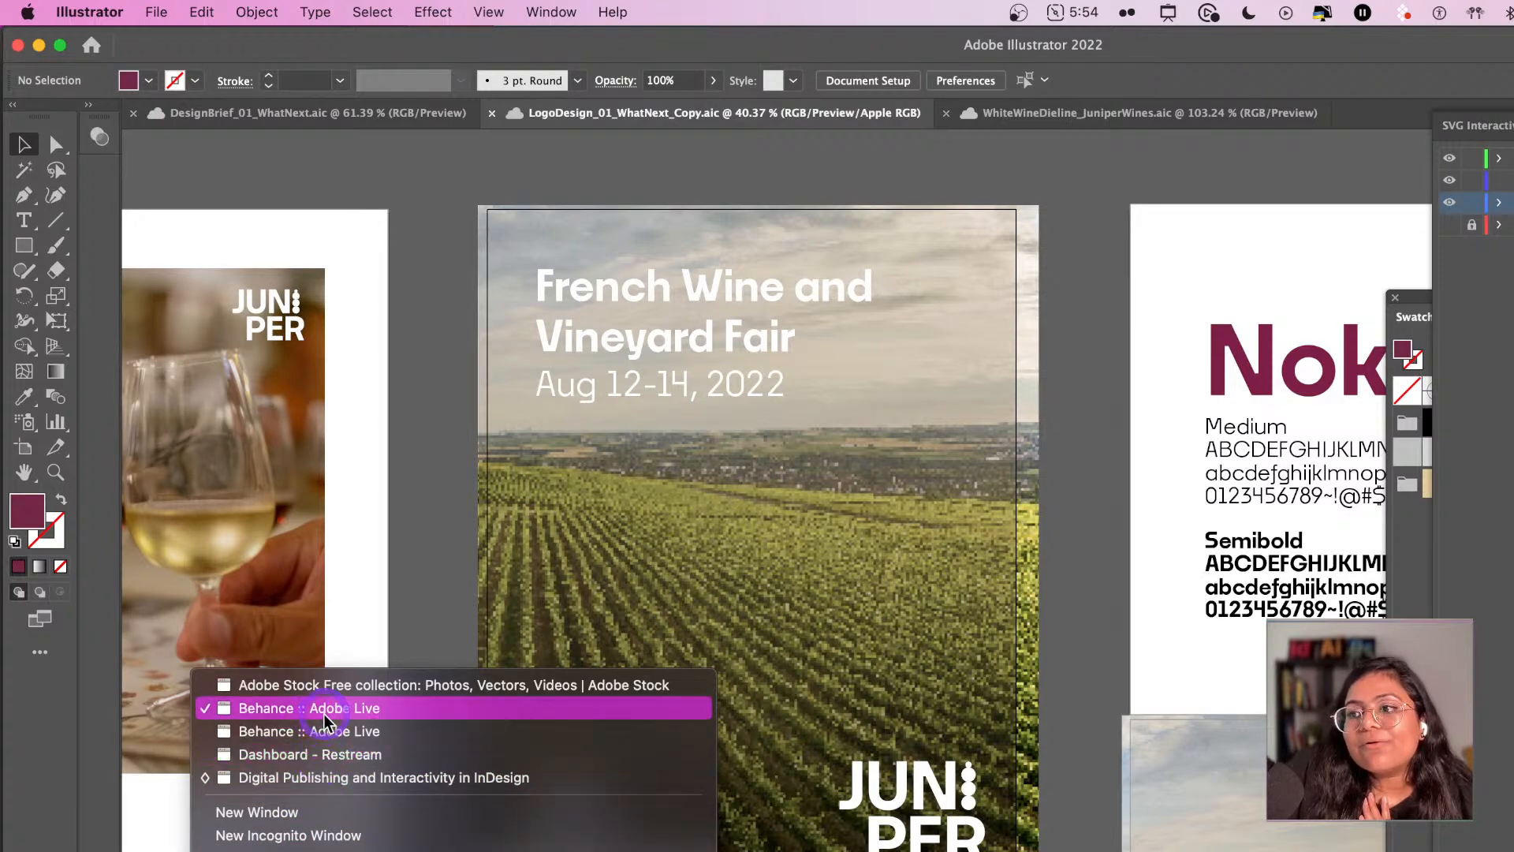
click(339, 686)
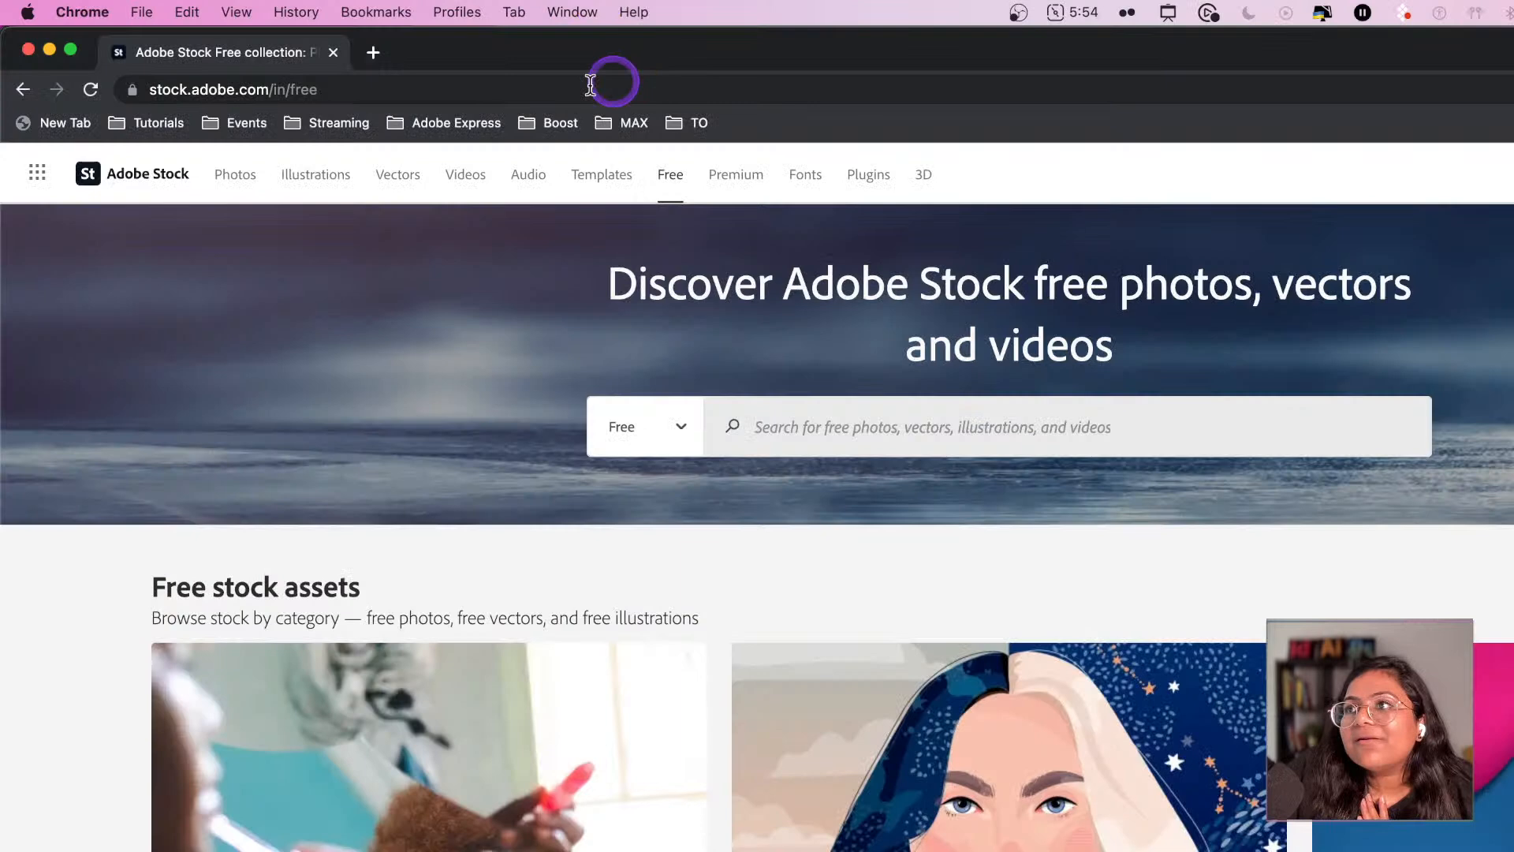
click(373, 52)
text(e)
key(Return)
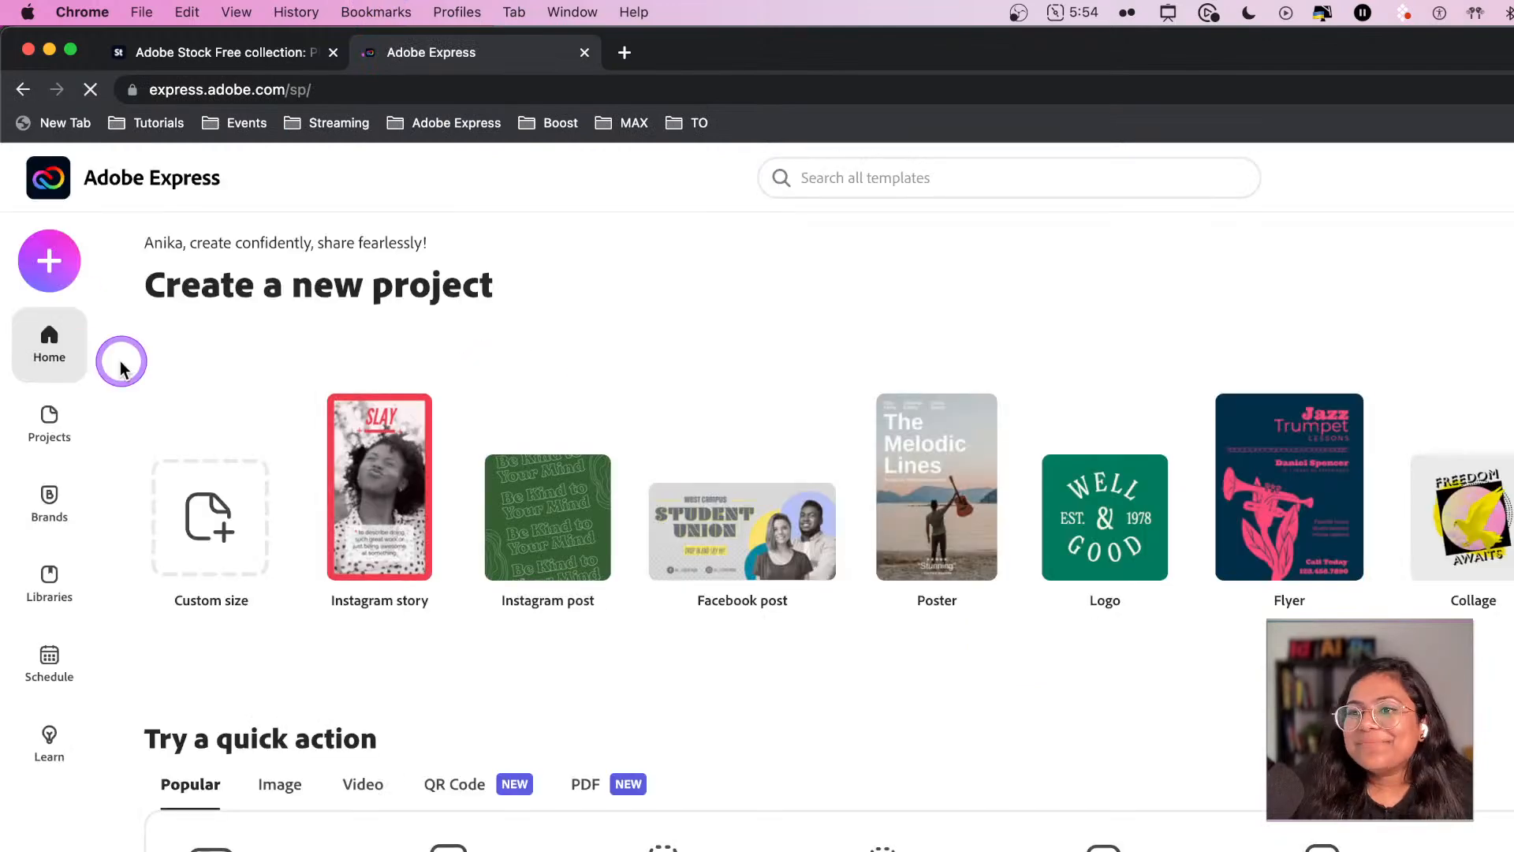
click(48, 290)
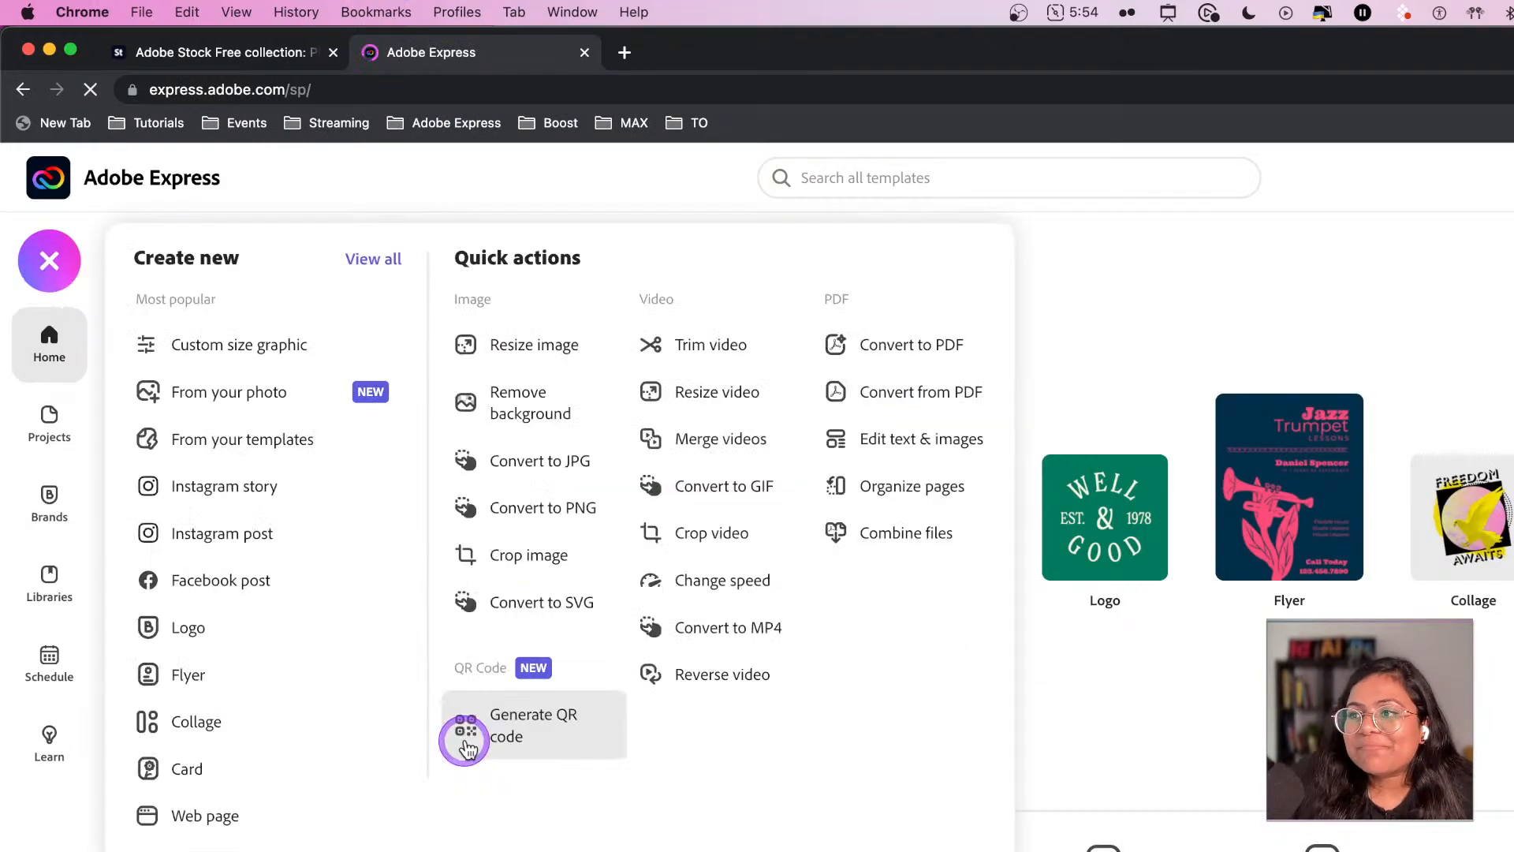
click(509, 747)
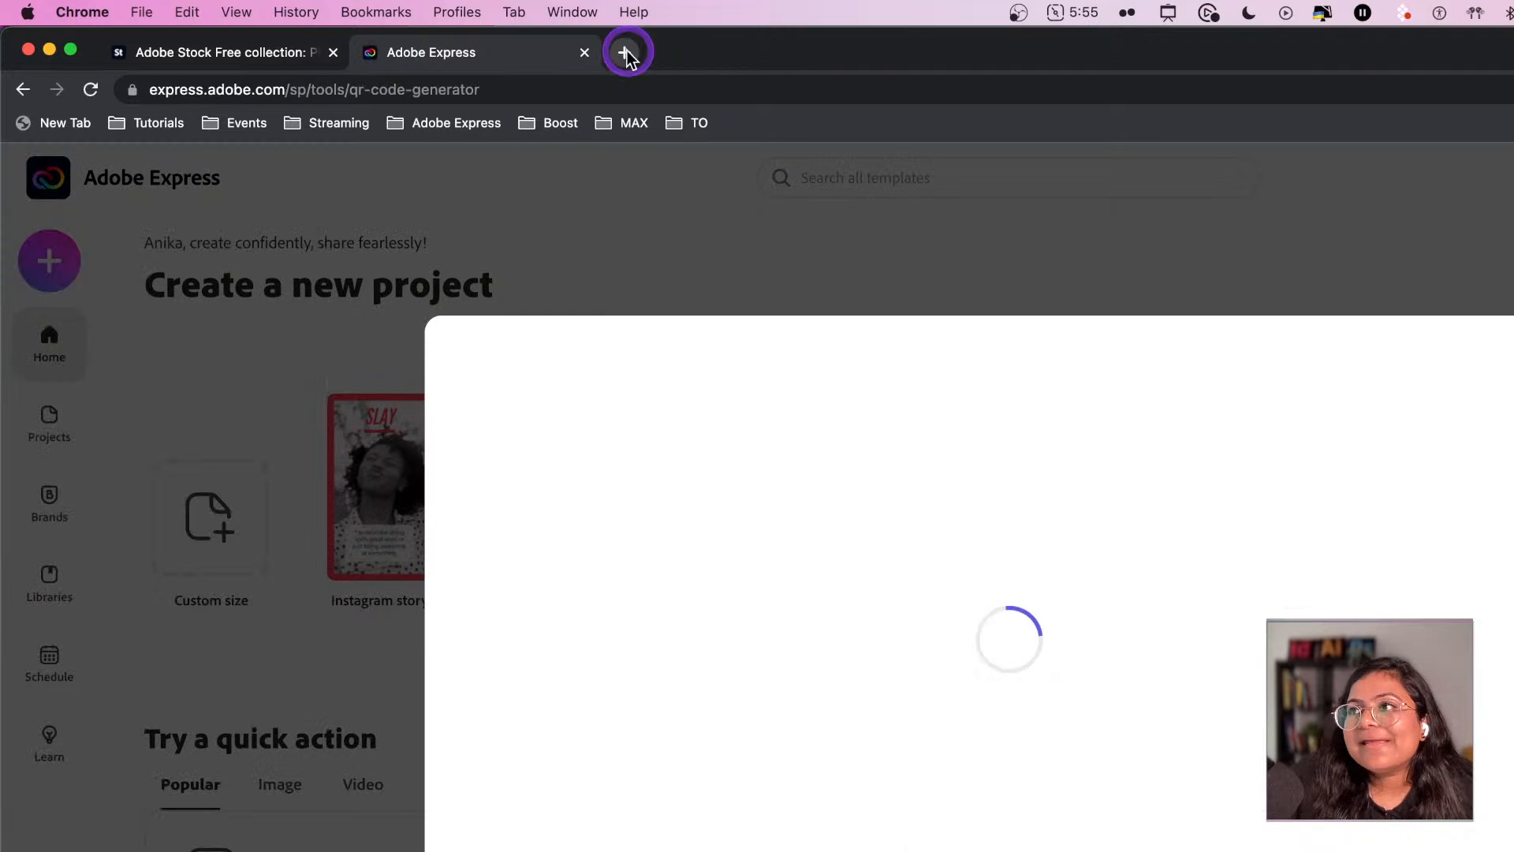
- Open behance.net/adobelive in another new tab and copy the address of the loaded page
click(627, 52)
text(behance.net/adobel)
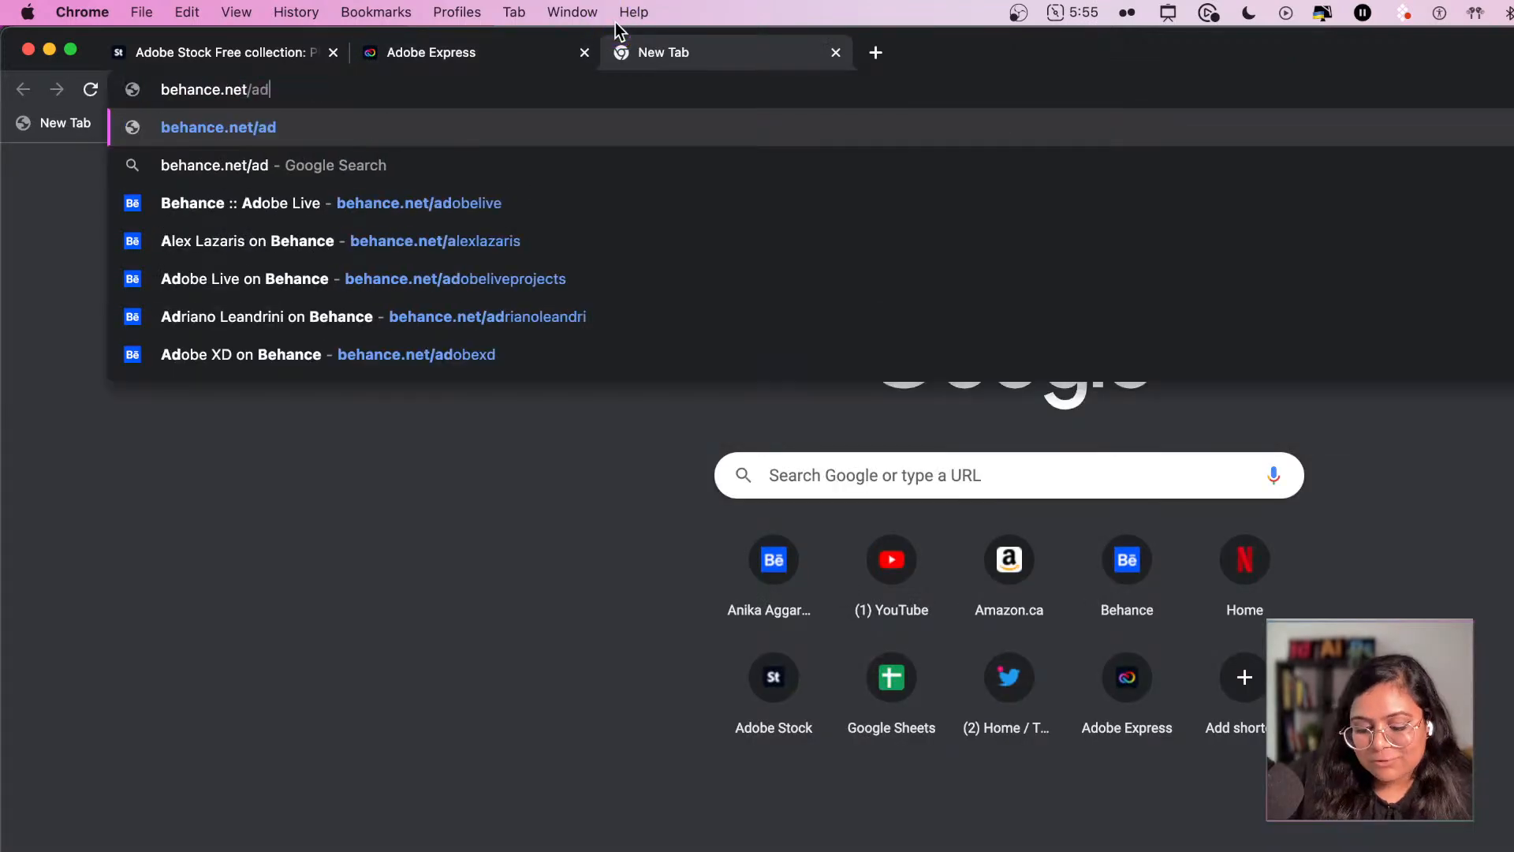
text(ive)
key(Return)
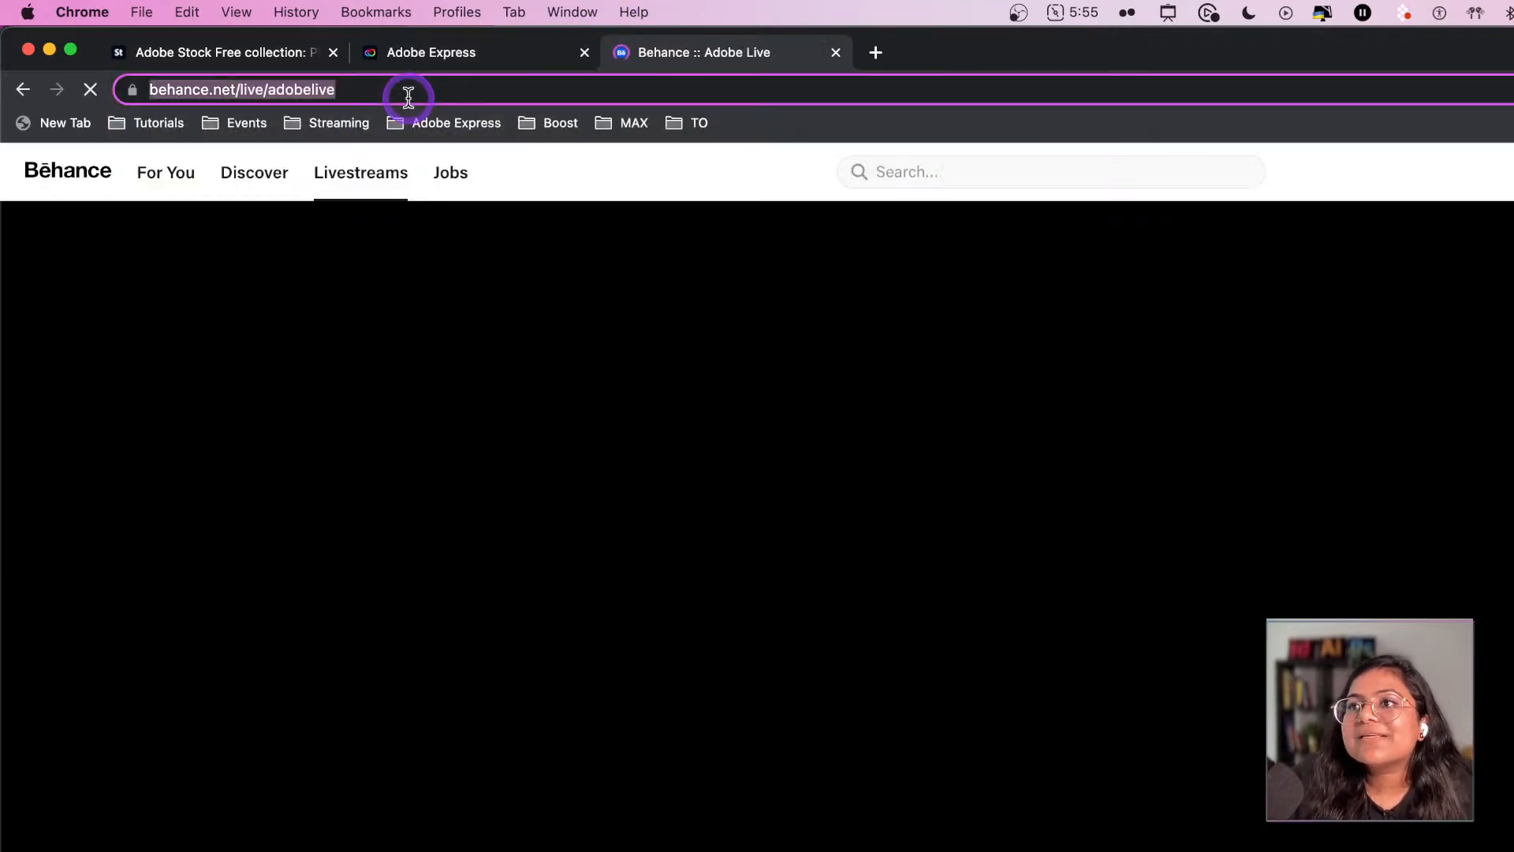
- Generate a QR code in Adobe Express from the copied behance.net/live/adobelive address
click(466, 49)
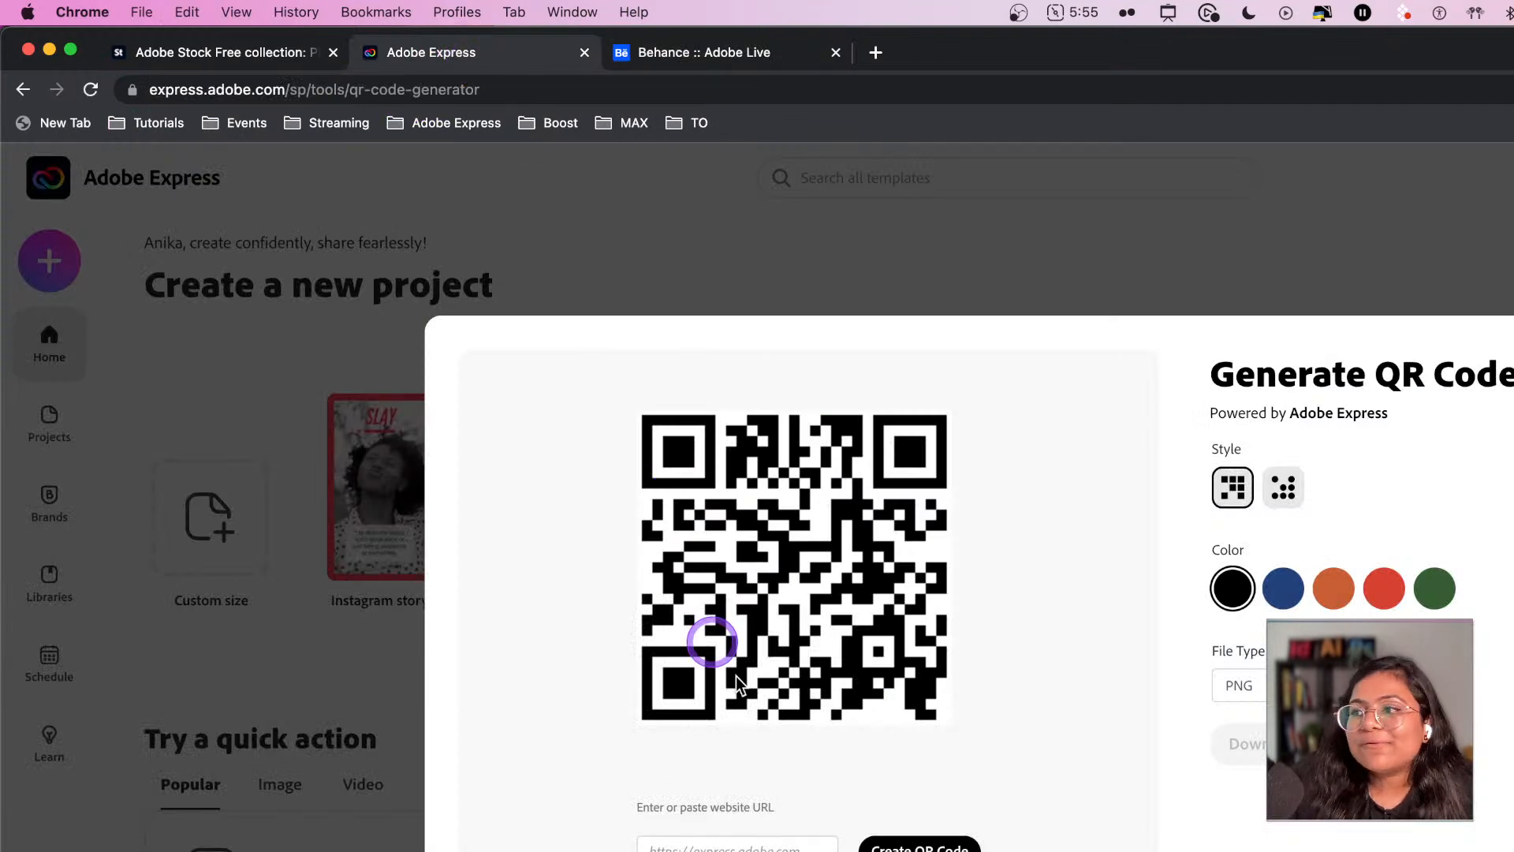
click(757, 845)
key(super+v)
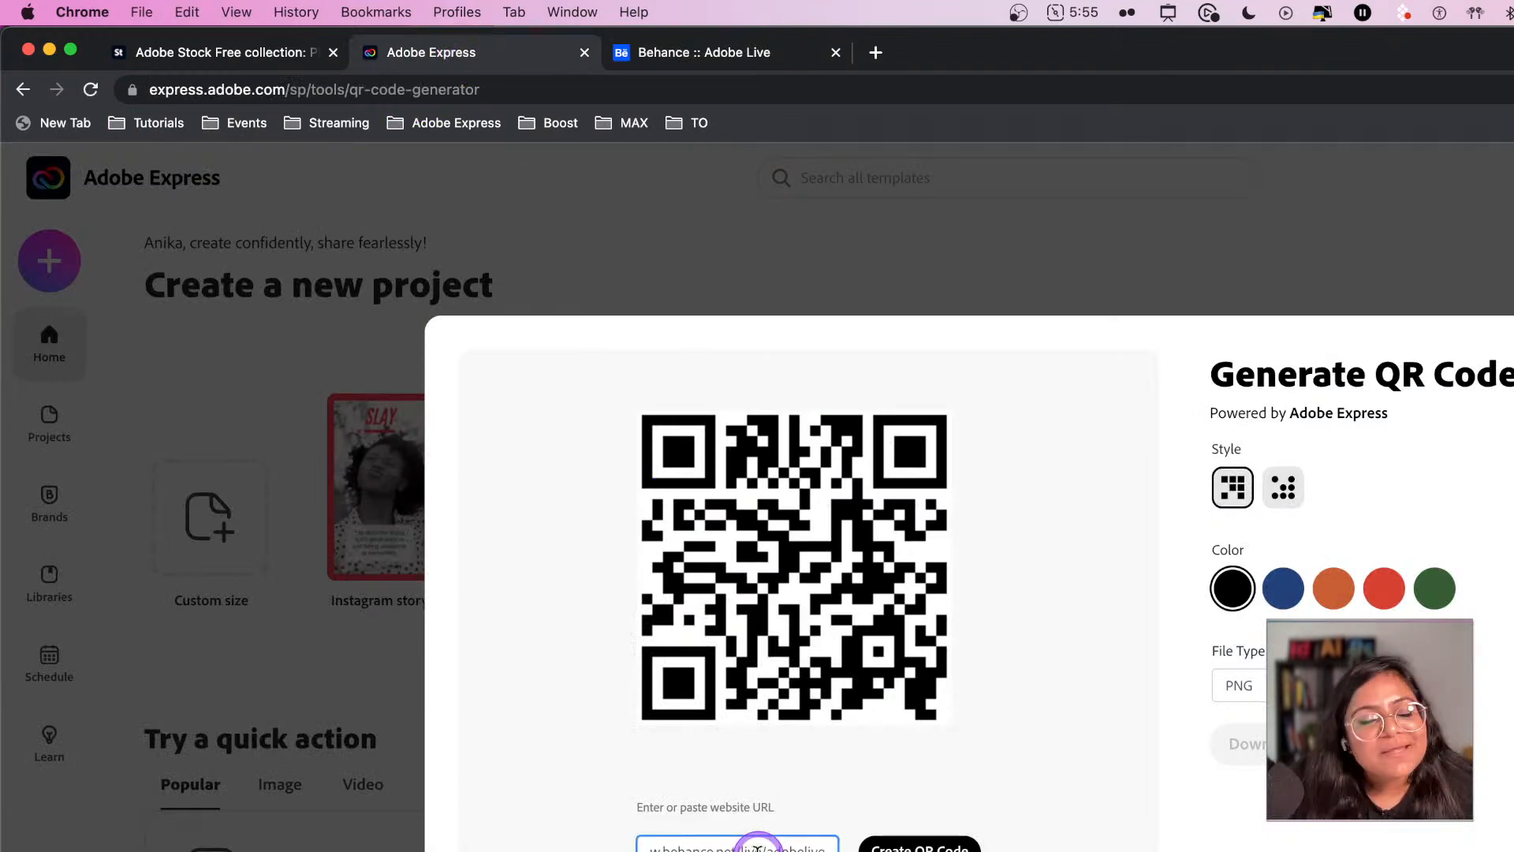
click(913, 844)
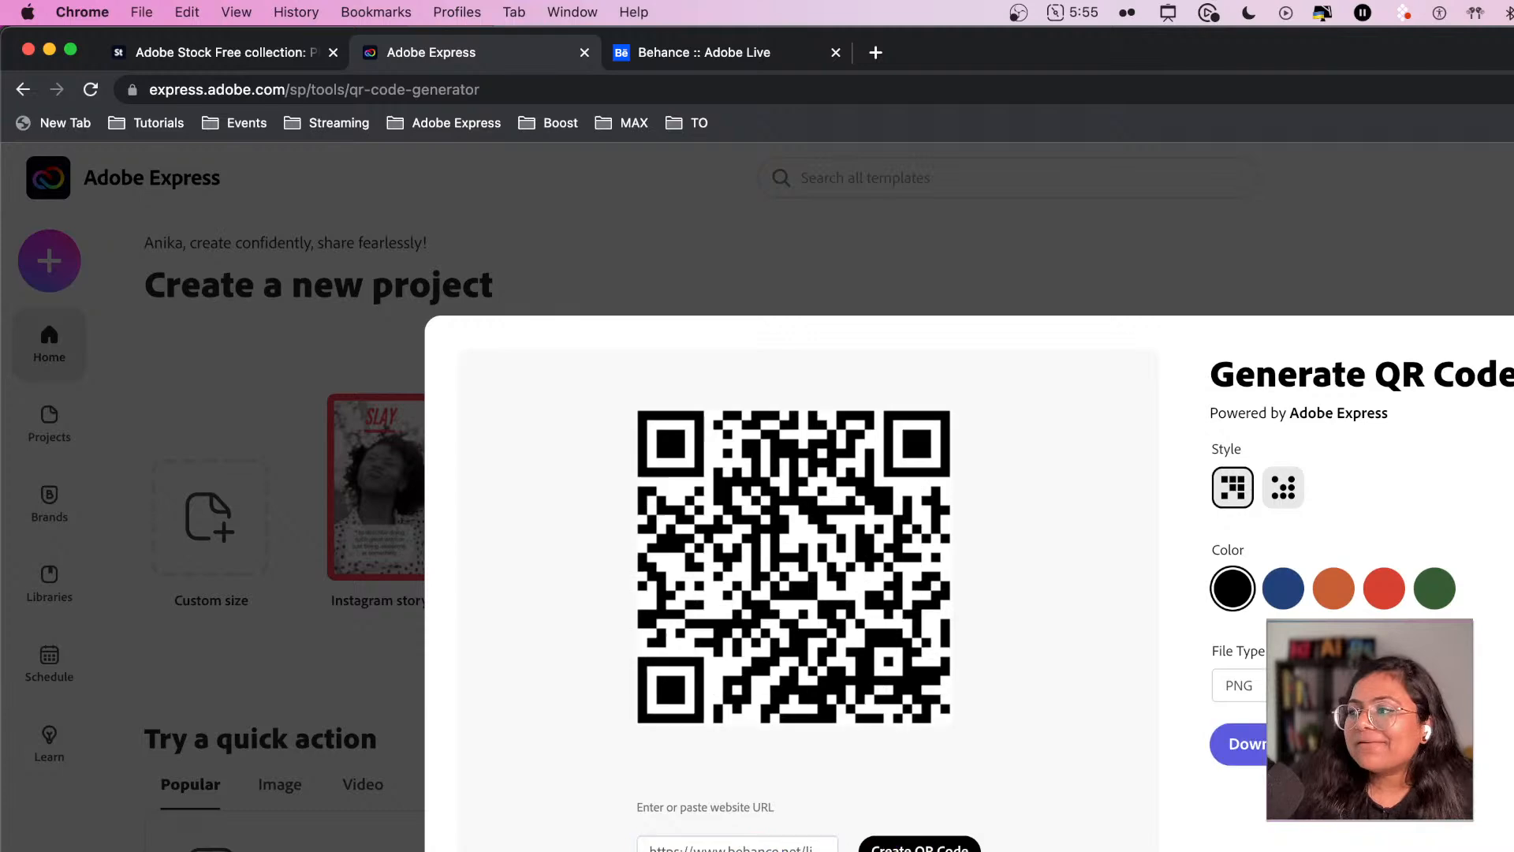